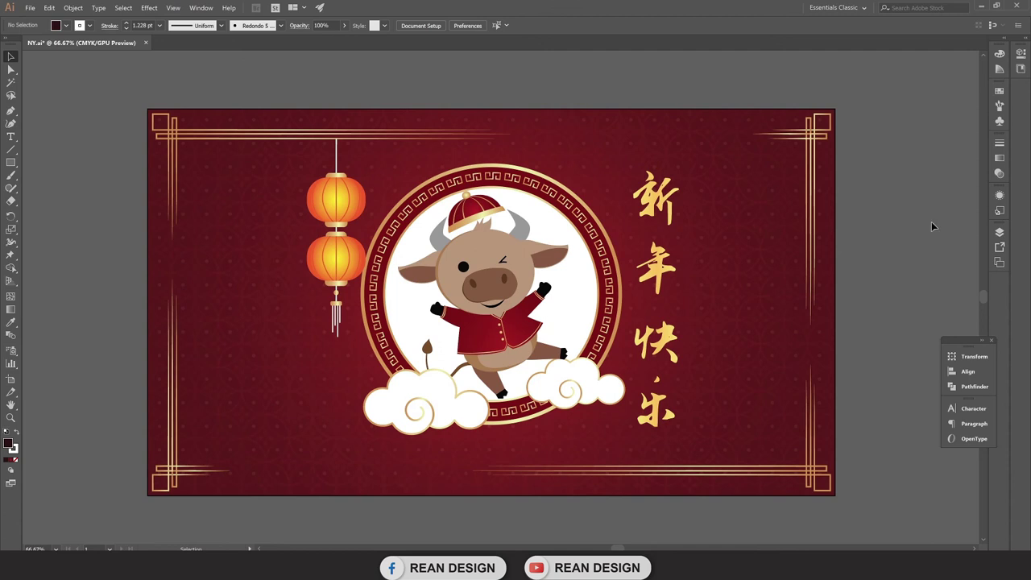
Draw a new artboard directly below the ox banner artboard.
drag(927, 229, 903, 208)
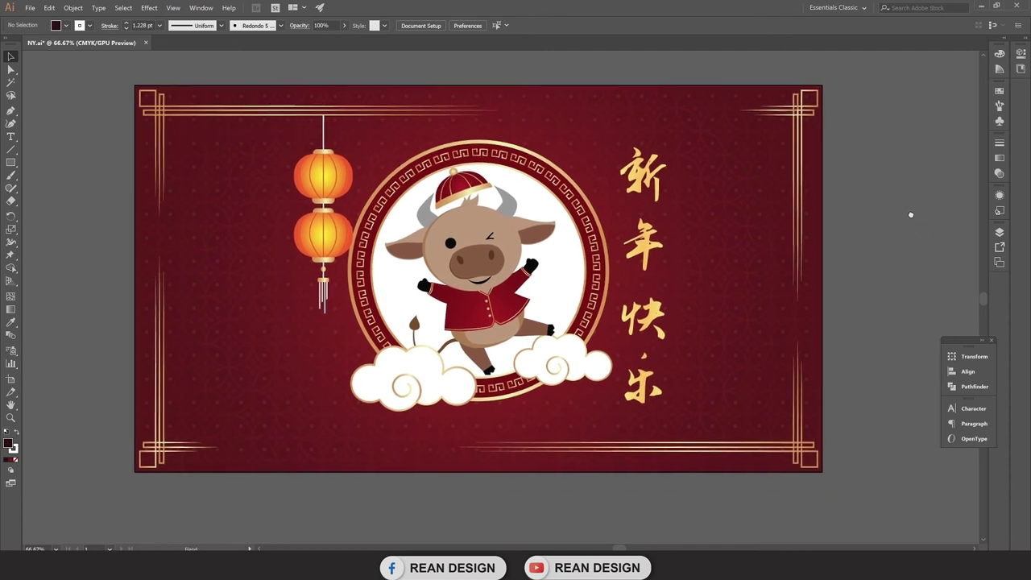
scroll(907, 214, down, 1)
scroll(894, 243, down, 2)
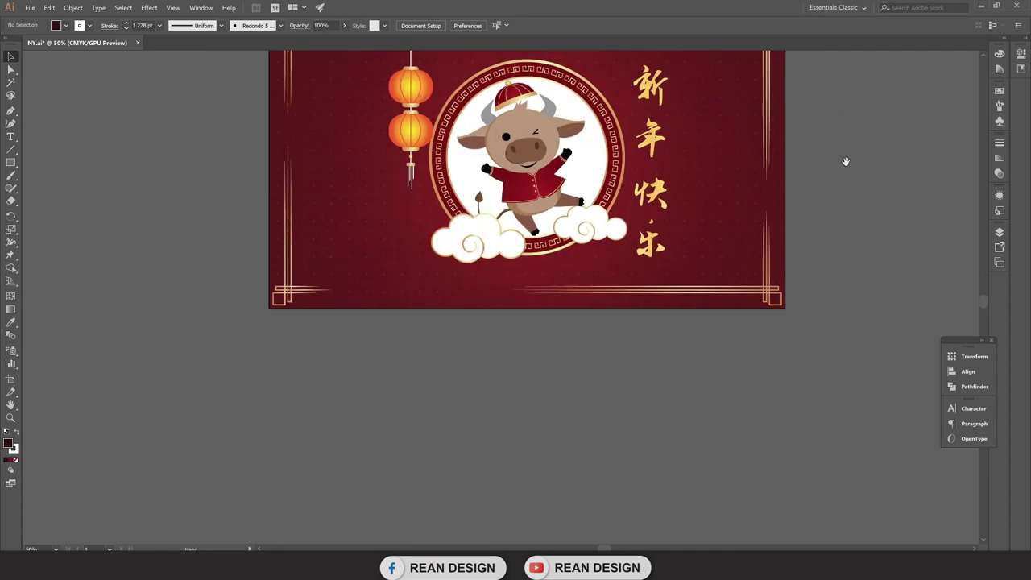
scroll(778, 251, right, 2)
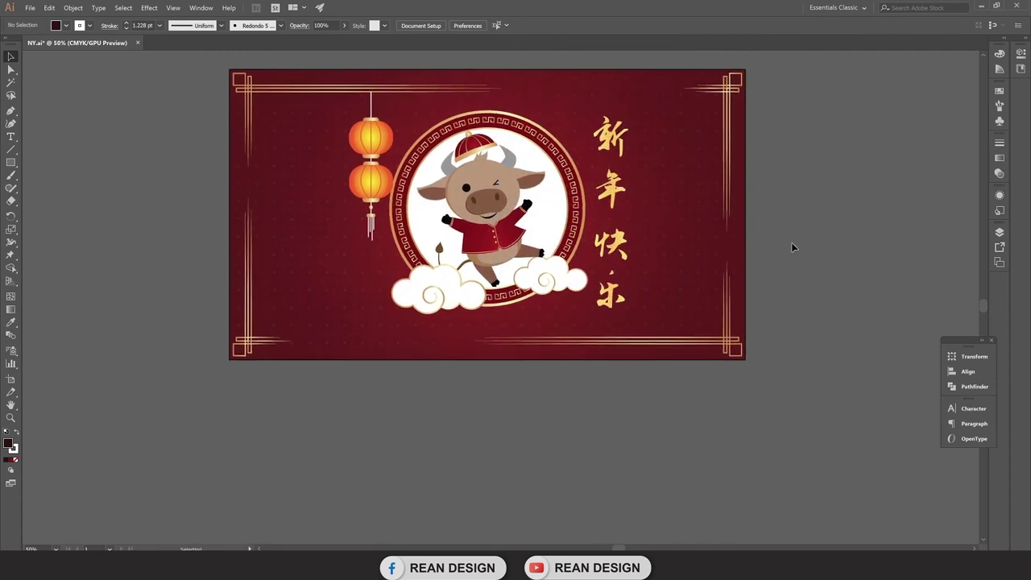
click(11, 379)
scroll(221, 399, down, 1)
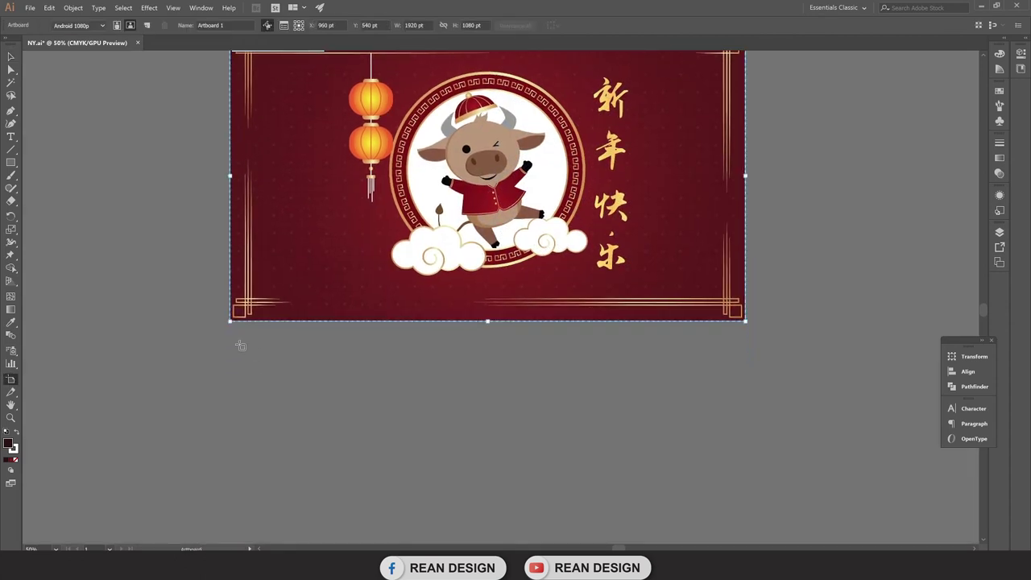
scroll(237, 345, down, 1)
drag(233, 344, 577, 526)
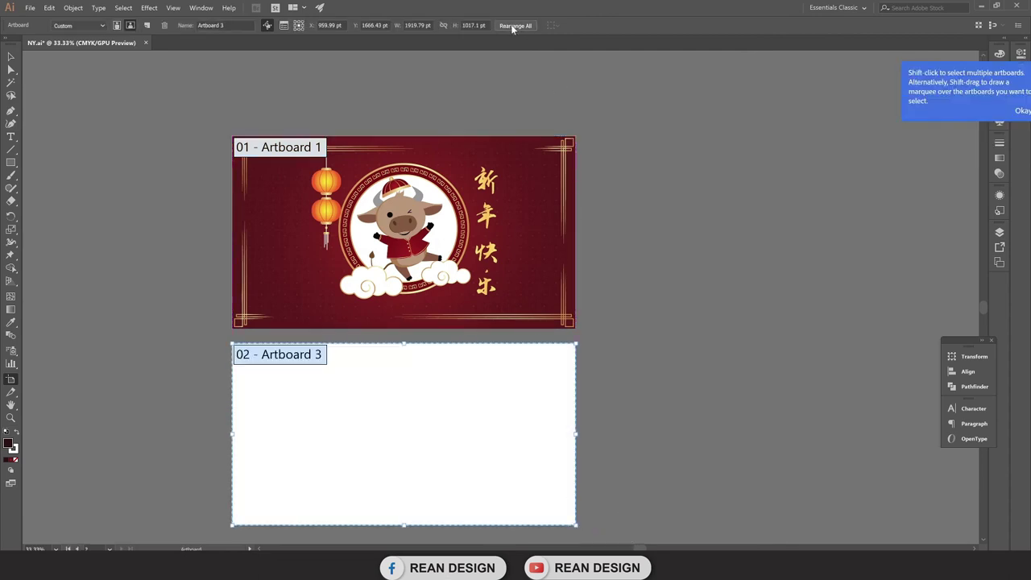
Size the new artboard to W 1920 pt by H 1080 pt.
double_click(415, 25)
text(1)
key(Tab)
text(1)
click(428, 25)
scroll(413, 298, down, 1)
scroll(395, 322, down, 2)
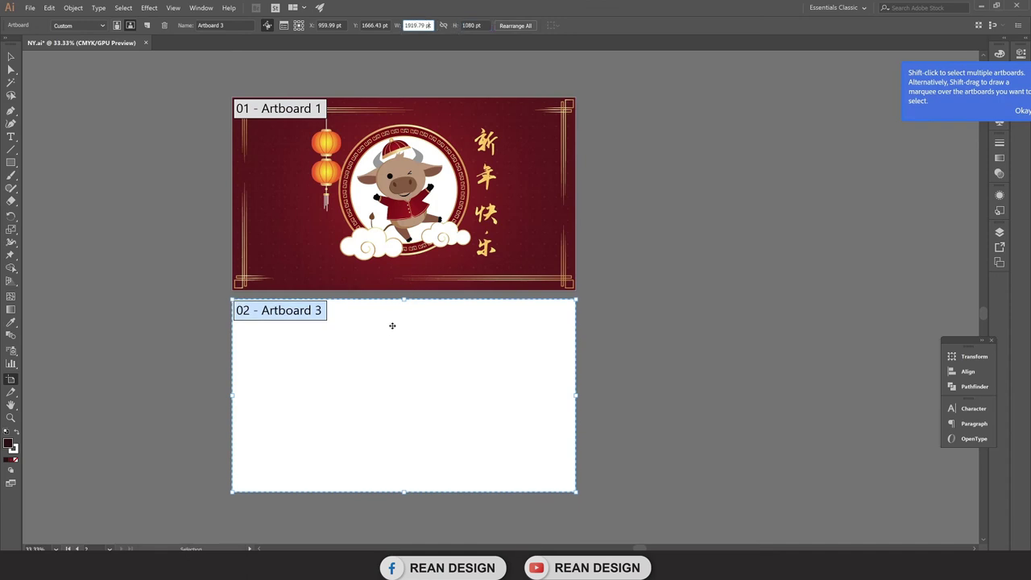
alt+scroll(413, 320, up, 2)
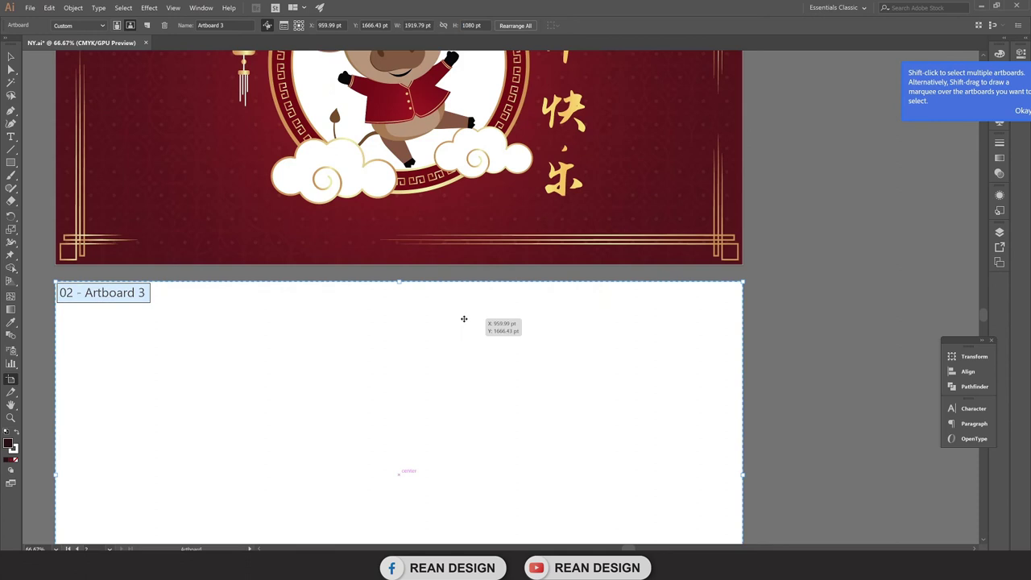
drag(465, 331, 567, 482)
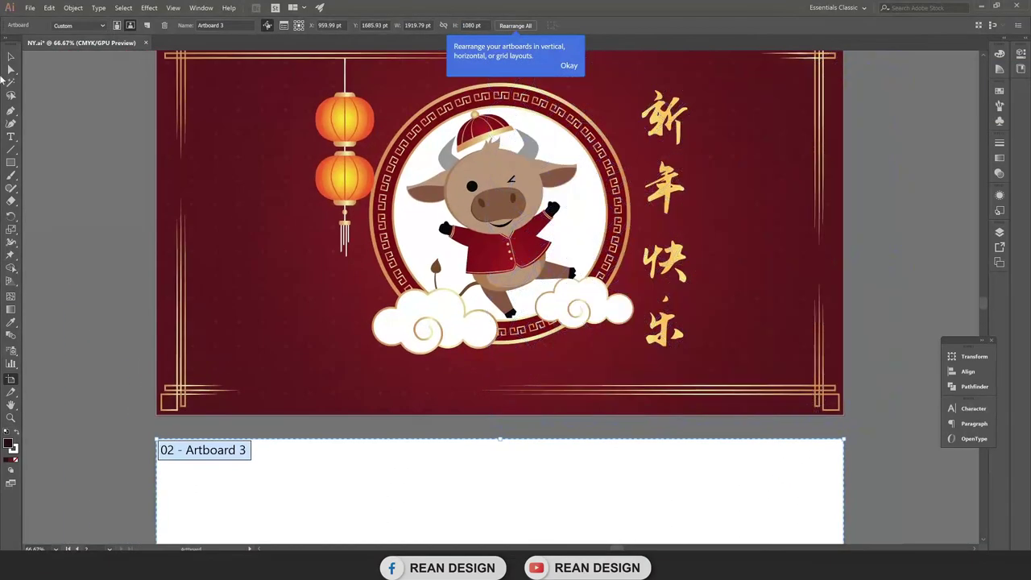
Return to the Selection tool and scroll to review both artboards.
click(10, 58)
scroll(902, 230, up, 2)
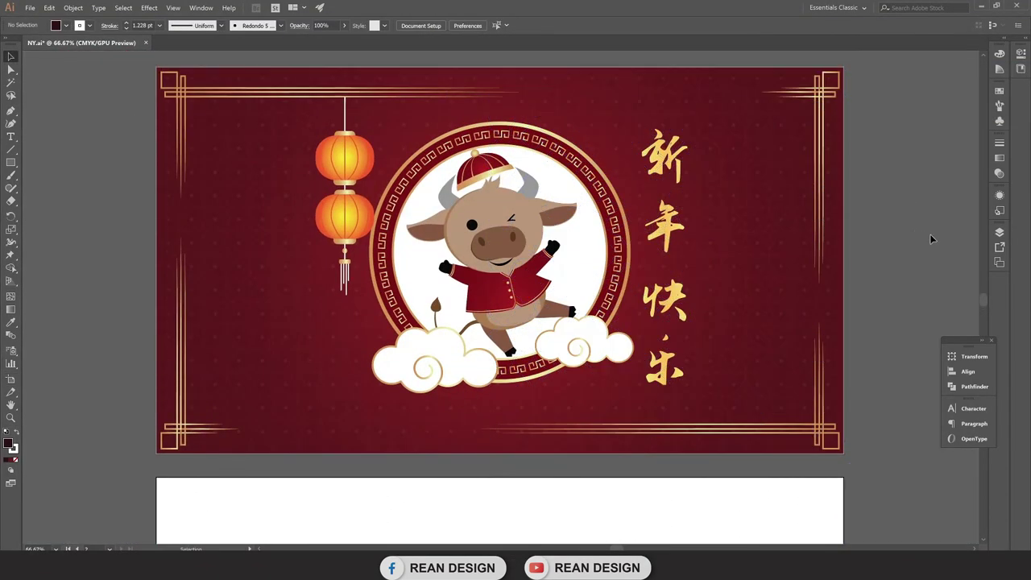
scroll(933, 231, down, 1)
scroll(934, 231, down, 1)
scroll(934, 231, up, 2)
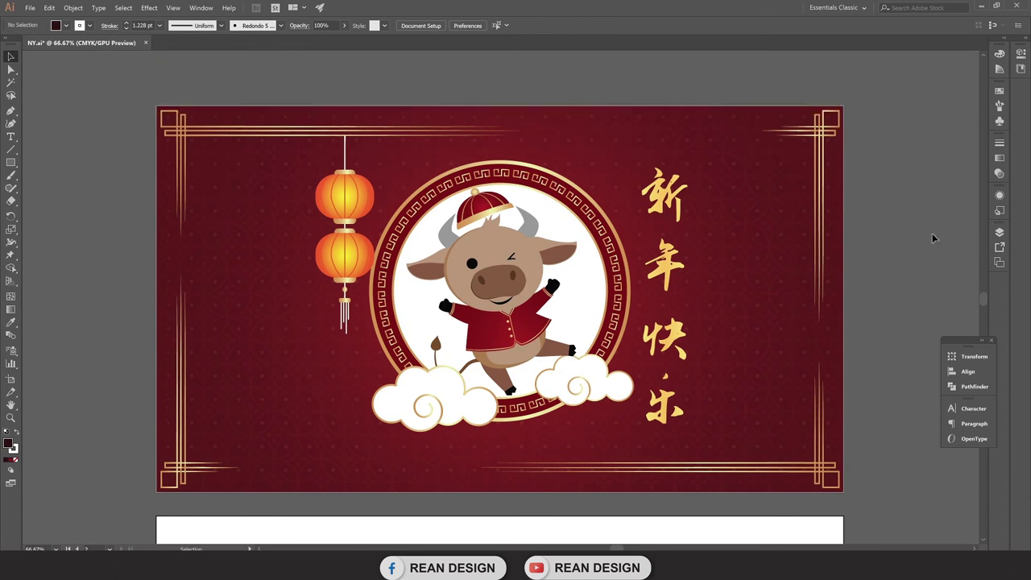
alt+scroll(932, 233, up, 1)
alt+scroll(902, 247, down, 1)
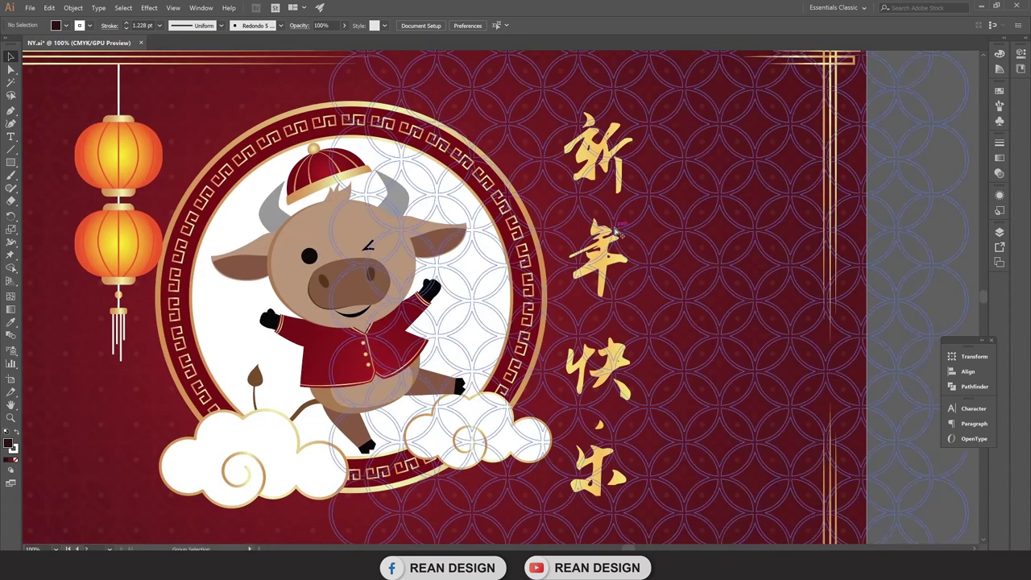
alt+scroll(856, 230, down, 1)
alt+scroll(893, 191, down, 1)
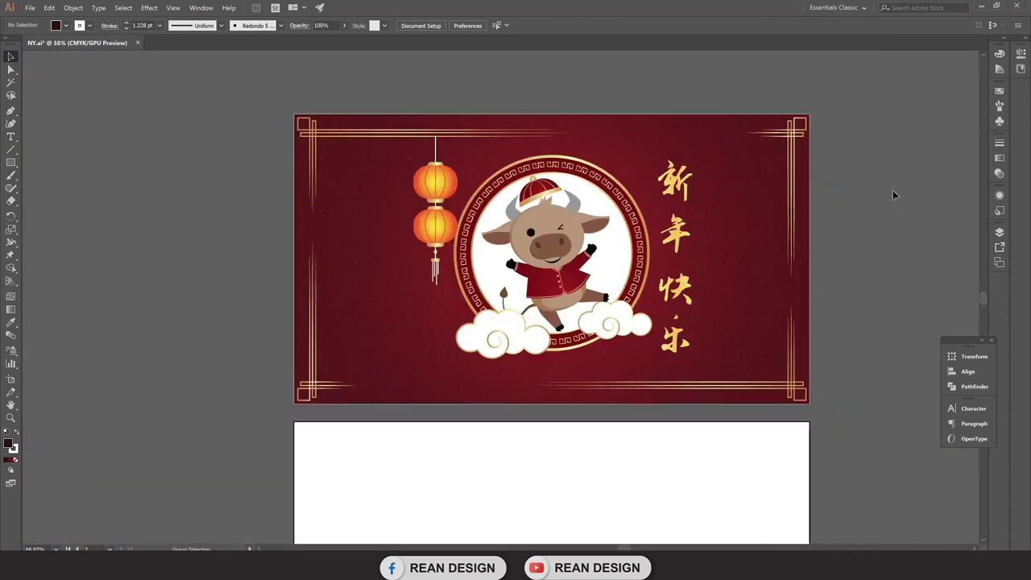
scroll(882, 179, down, 1)
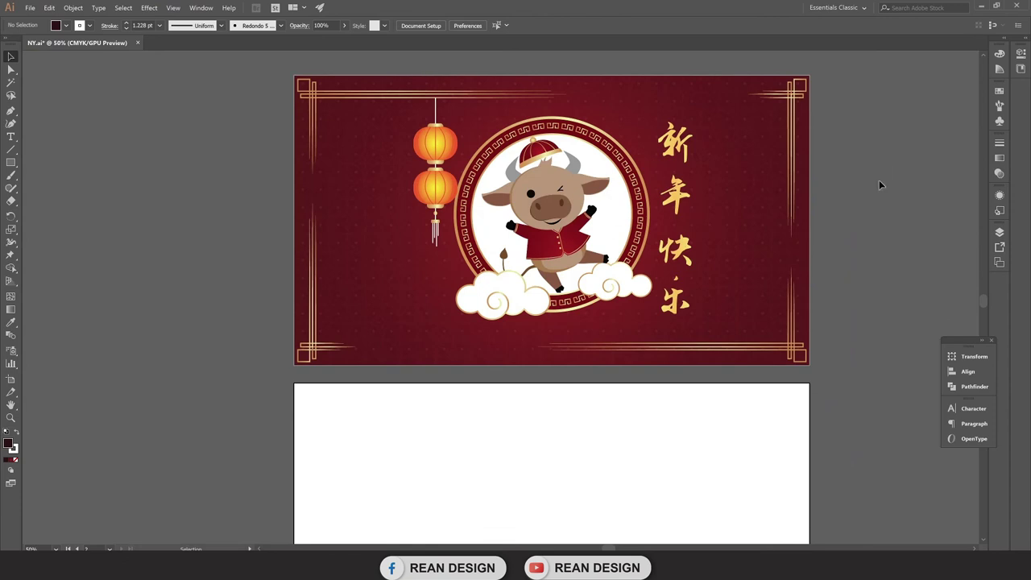
alt+scroll(354, 208, down, 1)
Draw a rectangle covering the whole lower artboard.
click(11, 162)
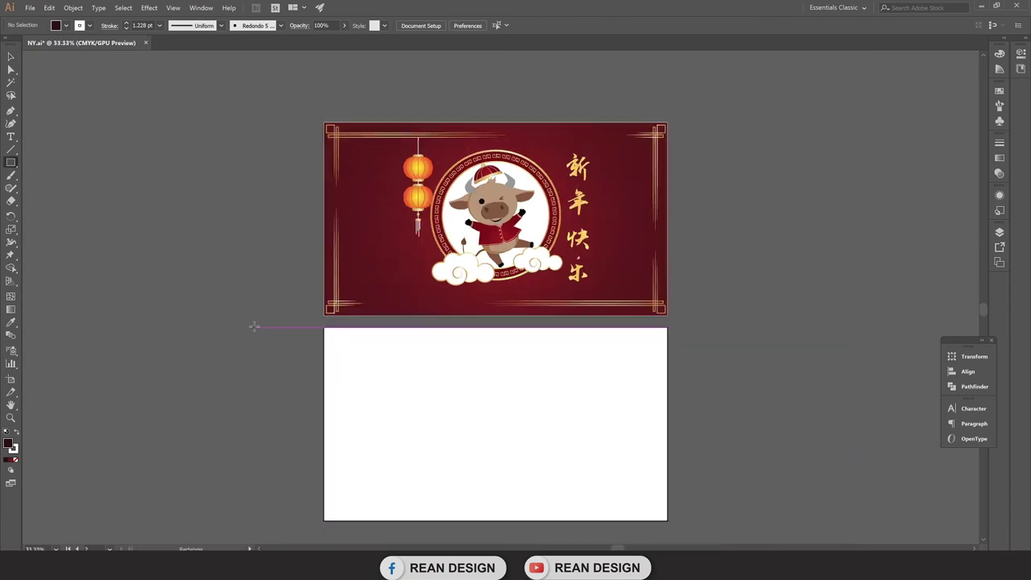
scroll(253, 325, down, 1)
drag(324, 302, 668, 495)
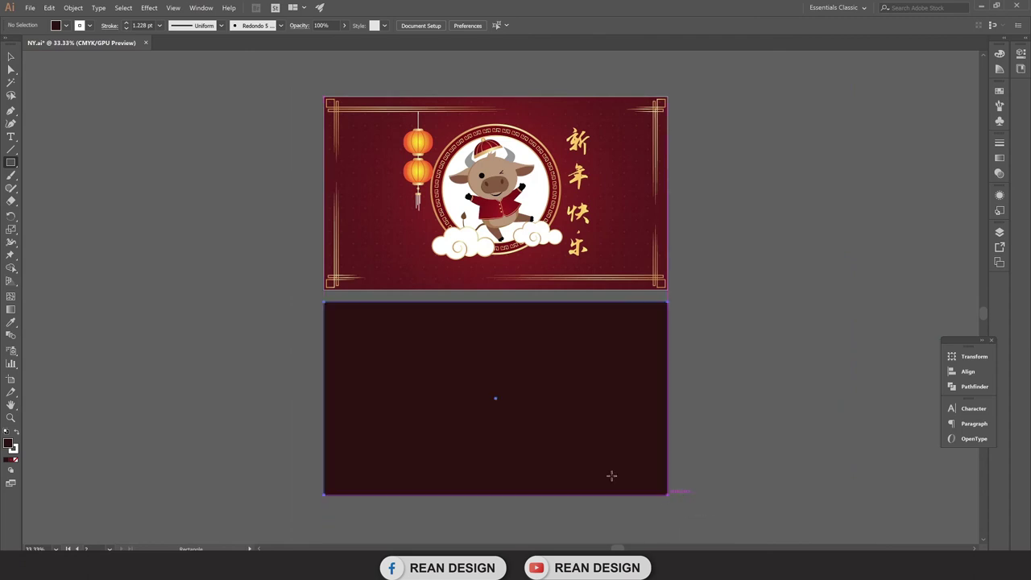
click(11, 56)
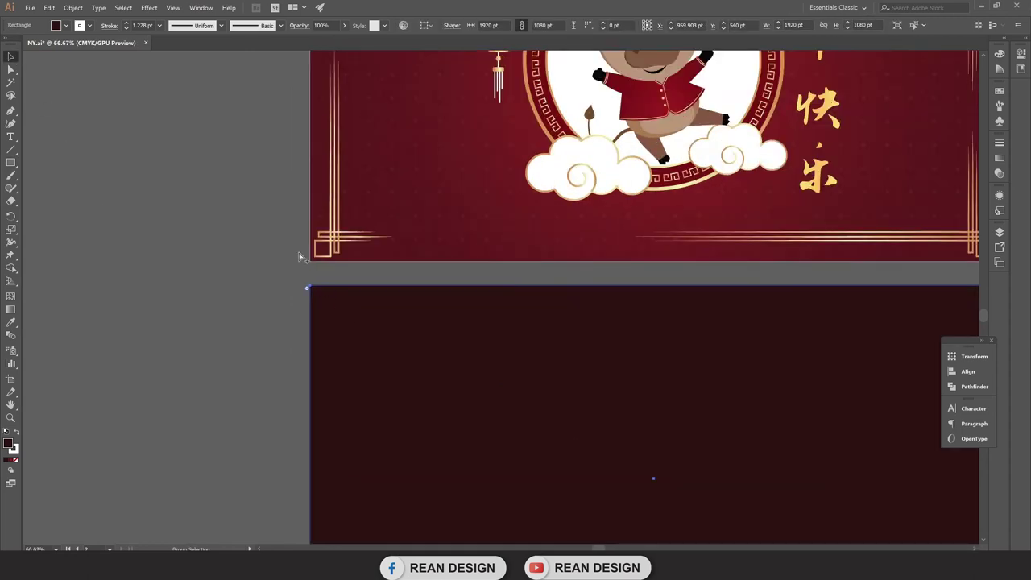
scroll(406, 266, up, 4)
scroll(225, 373, down, 2)
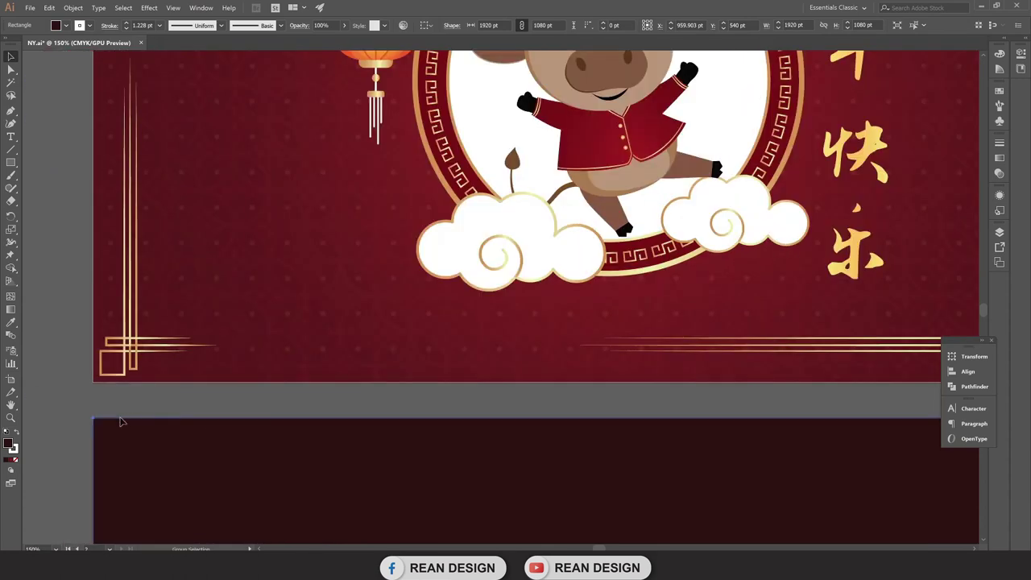
scroll(311, 387, down, 1)
scroll(252, 388, down, 1)
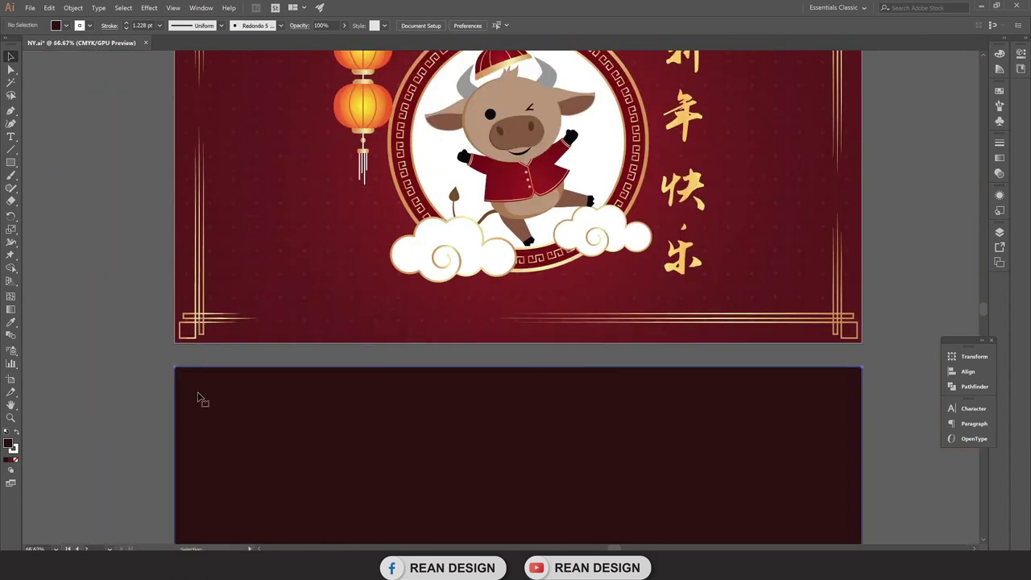
Eyedropper the banner's dark red radial gradient onto the rectangle.
click(66, 25)
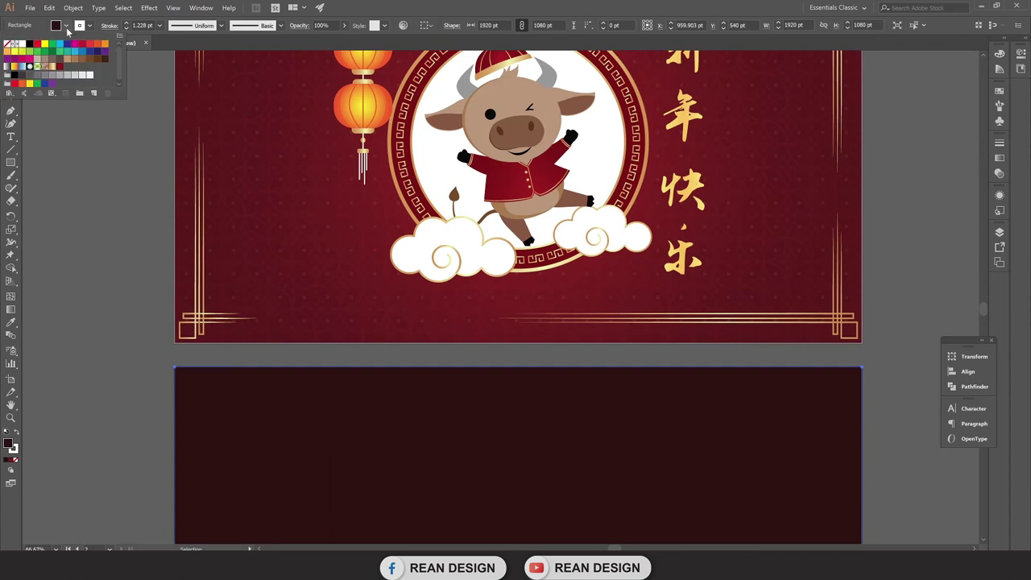
click(14, 69)
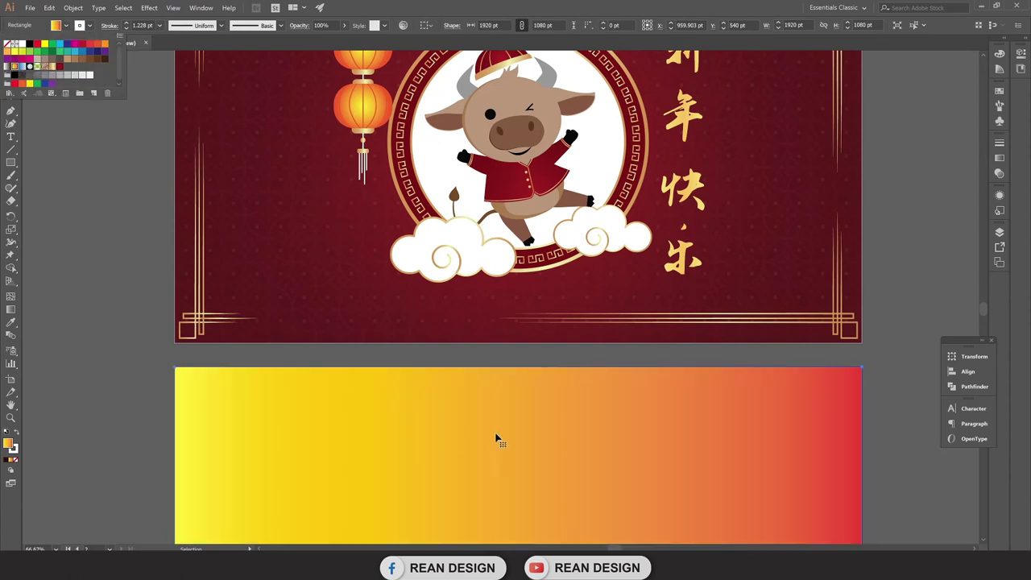
click(898, 353)
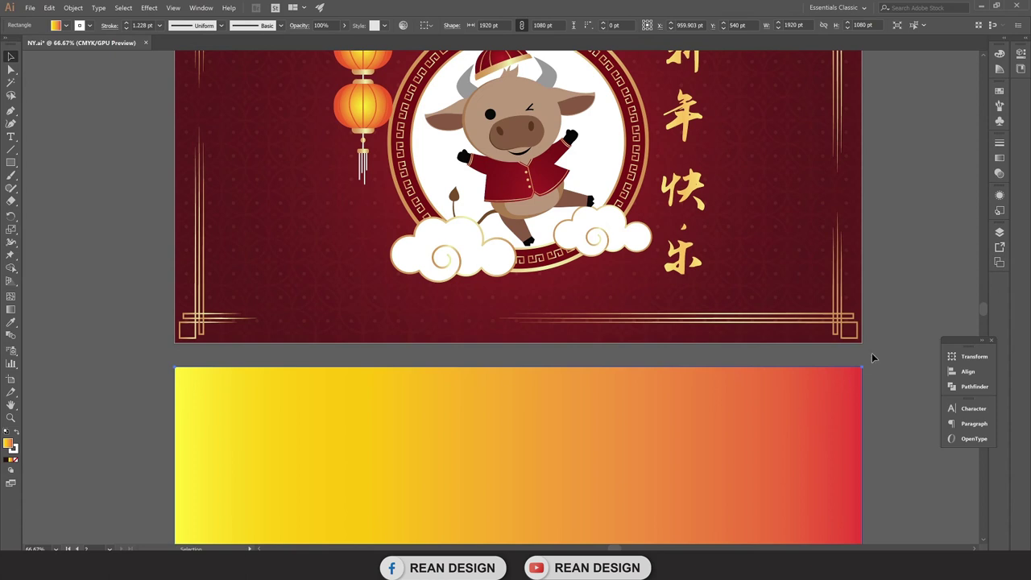
key(i)
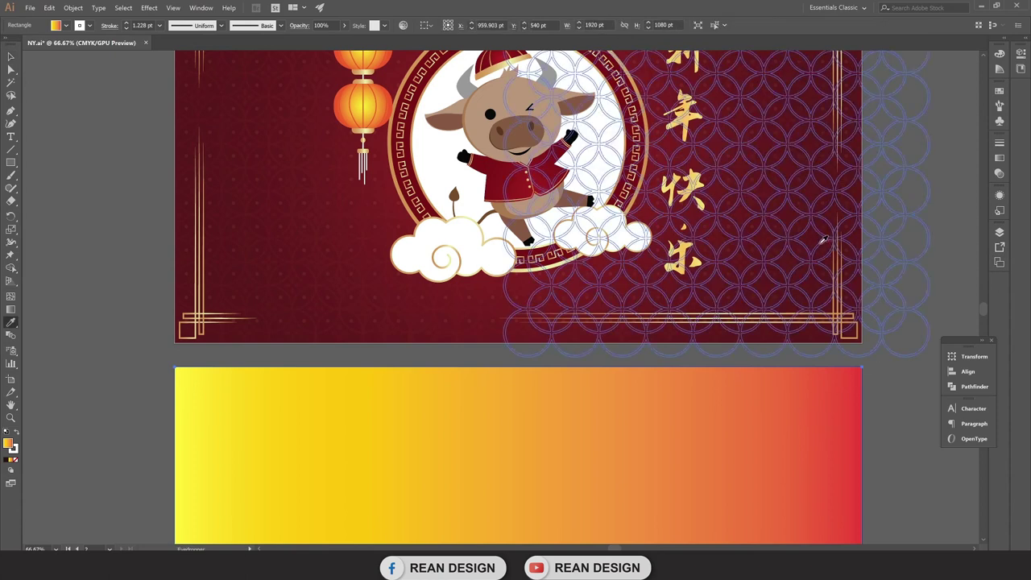
click(823, 249)
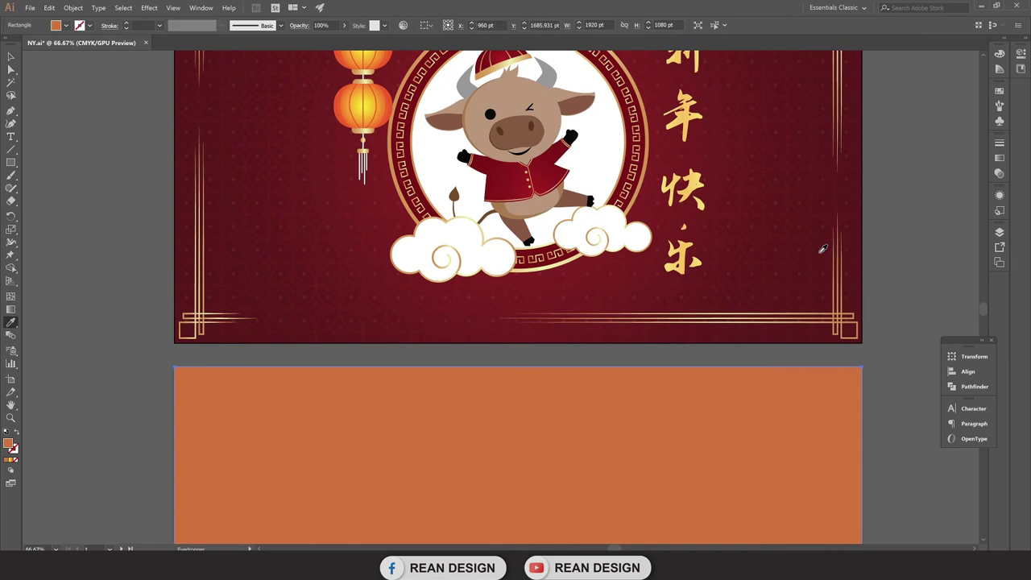
scroll(697, 322, up, 3)
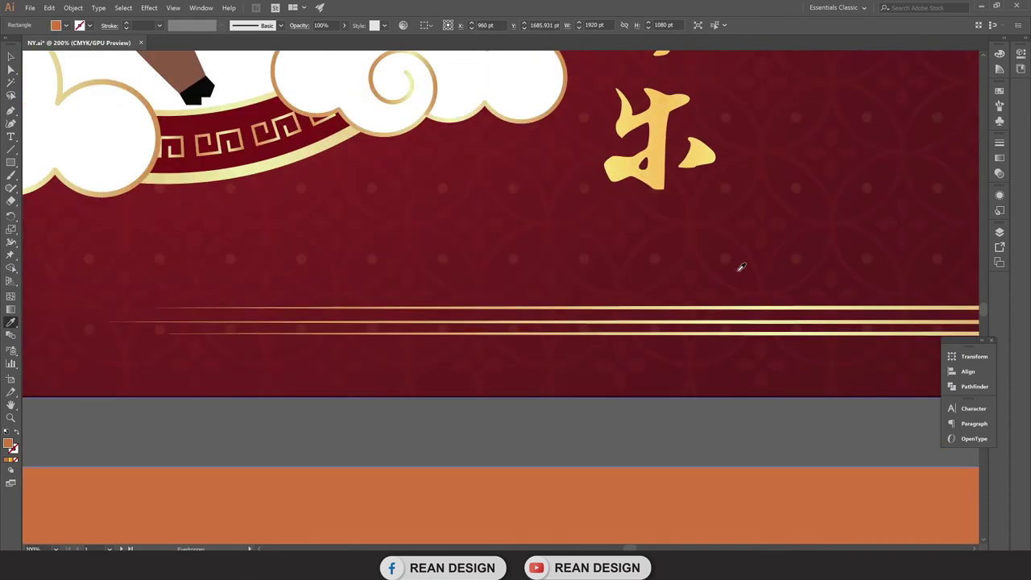
click(737, 274)
scroll(688, 368, down, 5)
scroll(737, 357, up, 1)
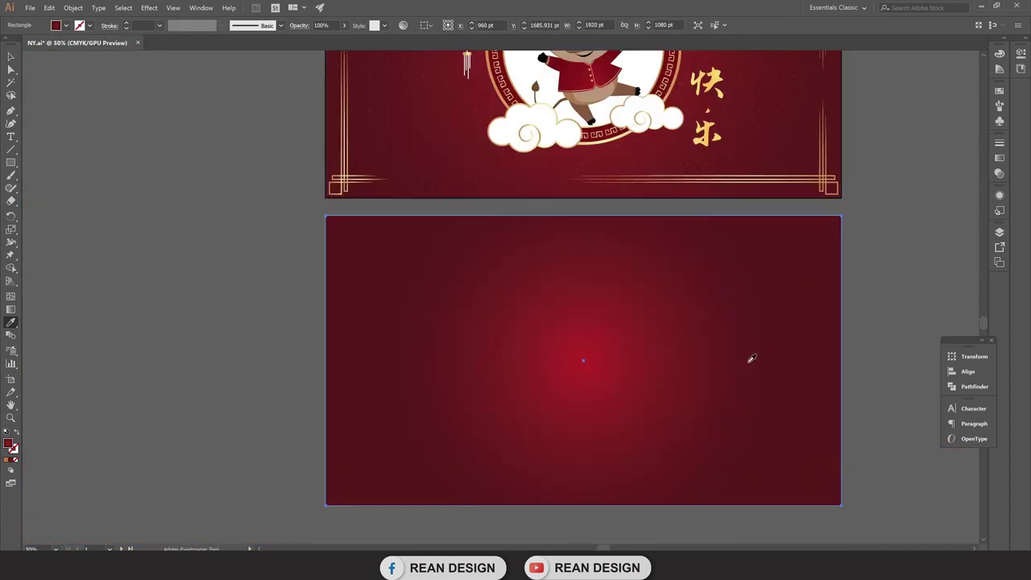
key(v)
Review the rectangle's radial gradient type settings, then collapse them.
scroll(852, 332, up, 1)
drag(869, 336, 843, 272)
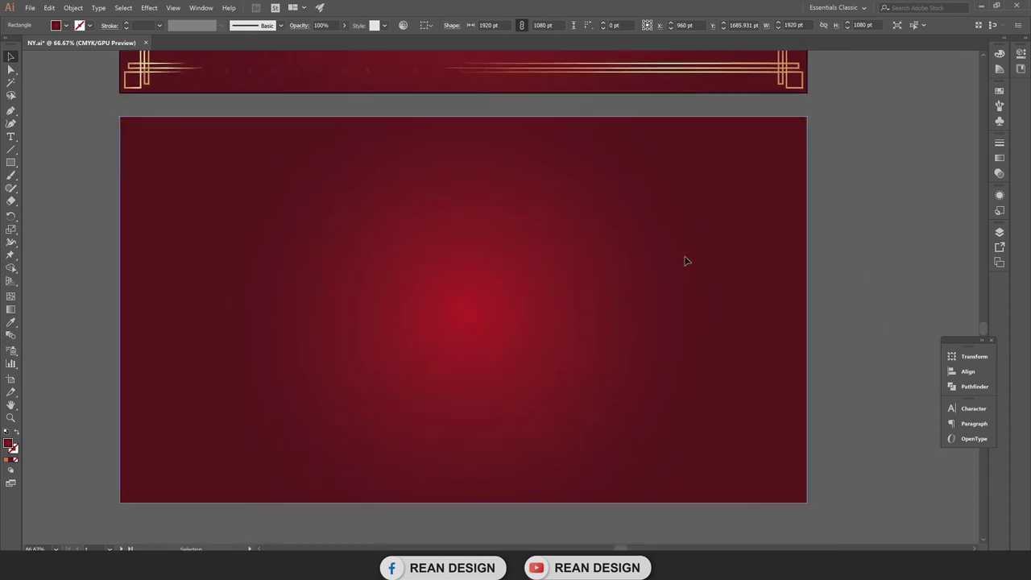
click(1000, 158)
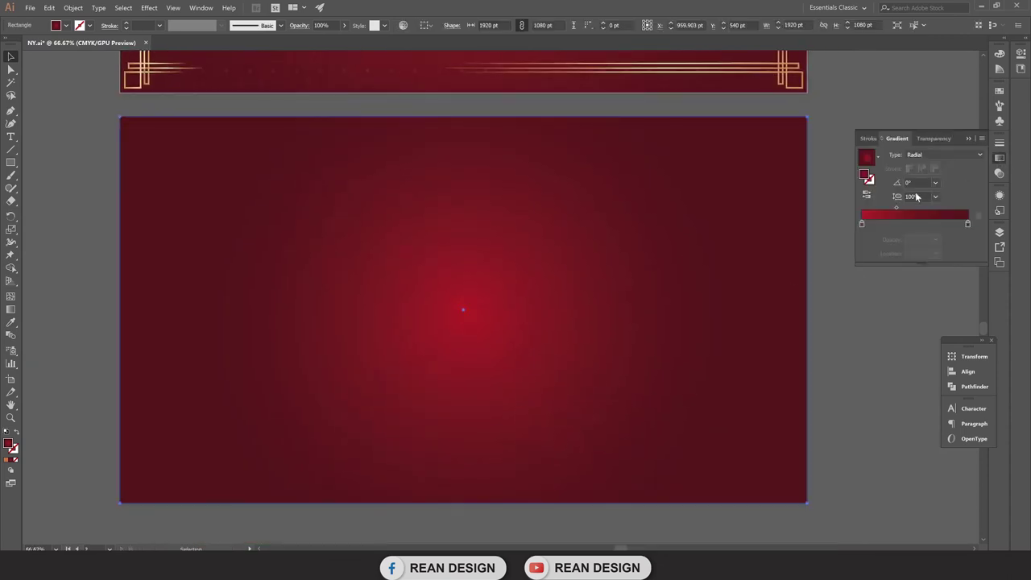
click(926, 155)
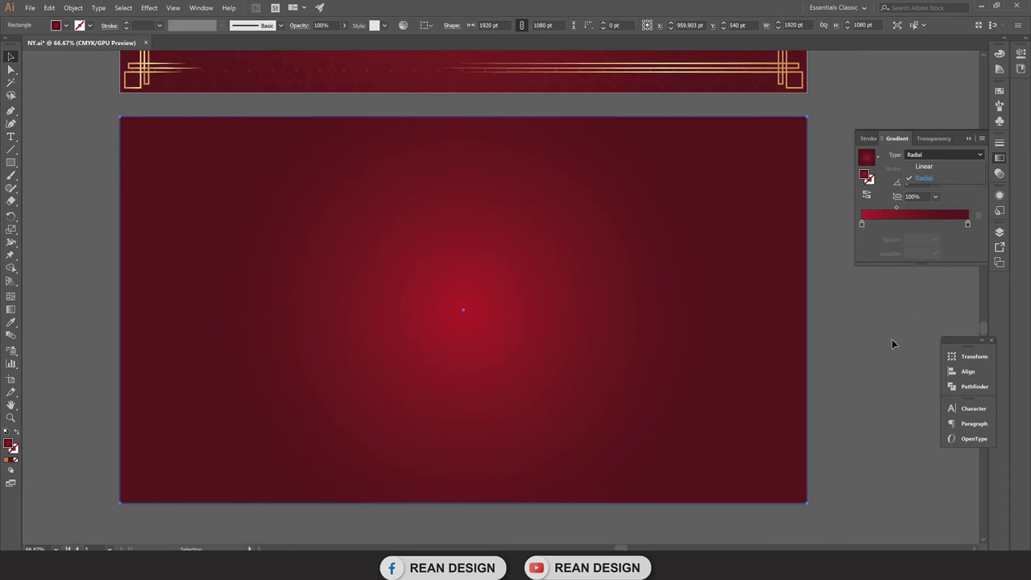
scroll(850, 326, up, 3)
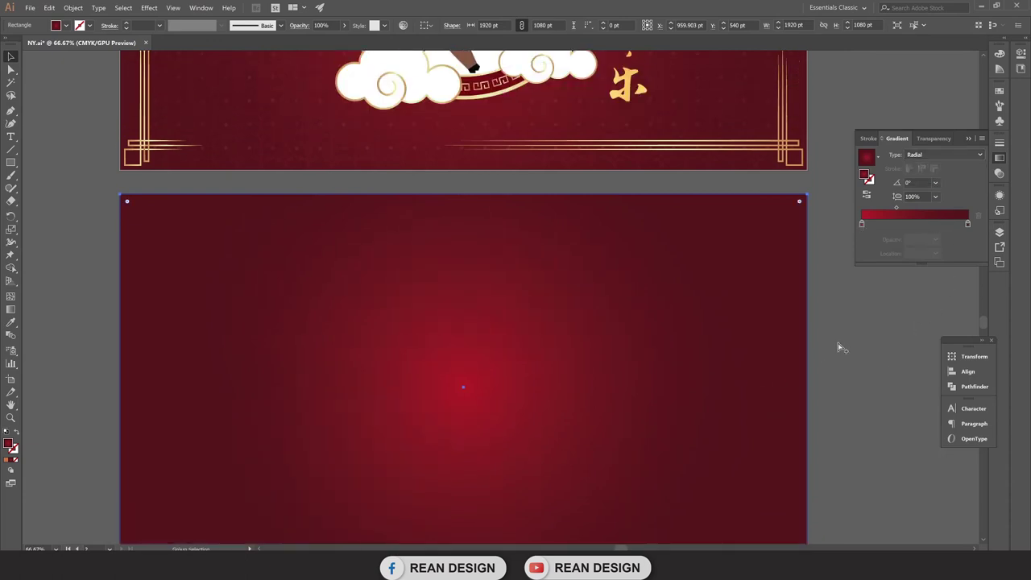
click(968, 138)
Drag the circle-pattern group right and back to the banner's left side, then deselect.
scroll(122, 291, up, 2)
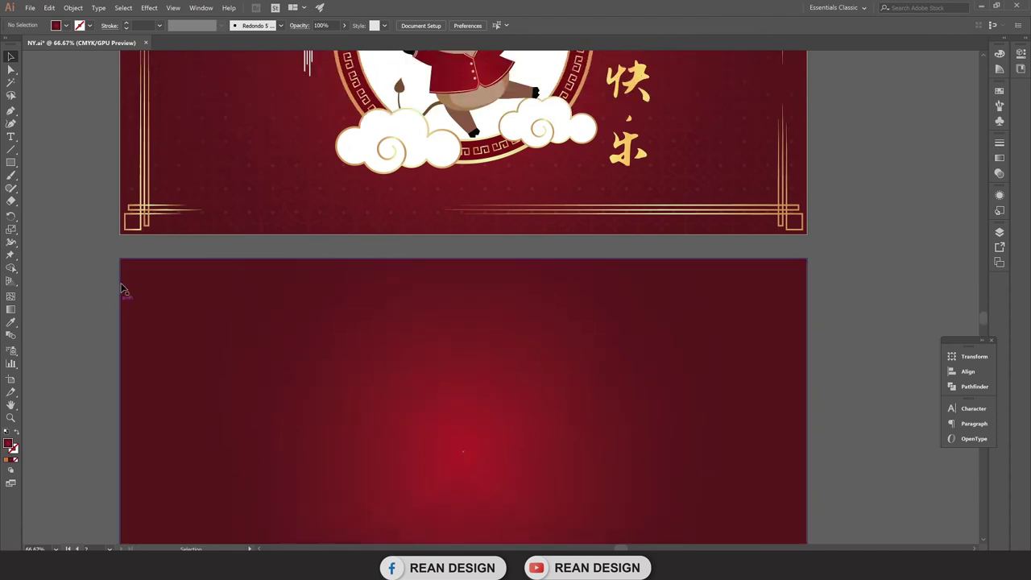
scroll(181, 193, up, 3)
scroll(201, 217, down, 2)
scroll(226, 242, up, 1)
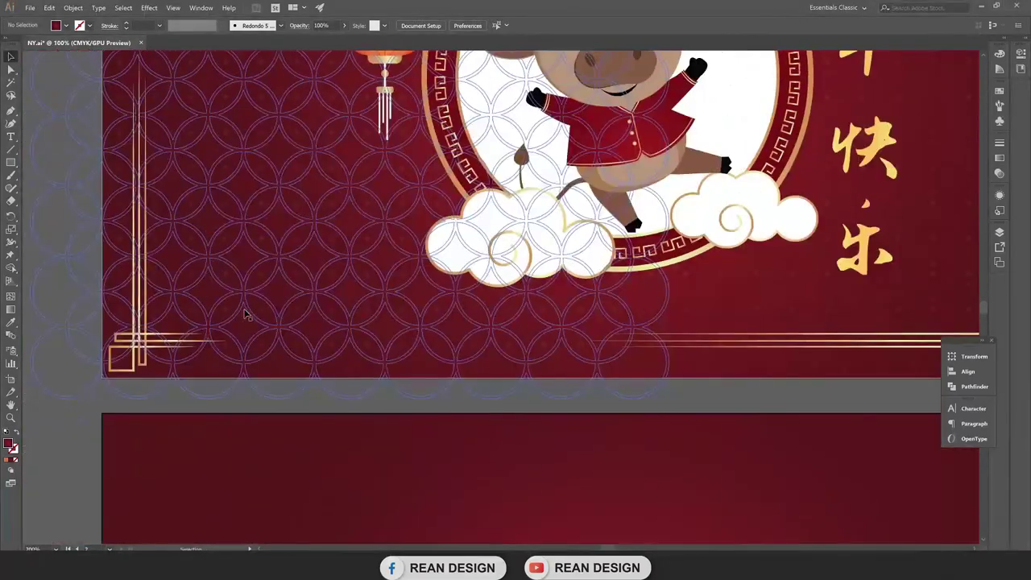
scroll(249, 270, down, 2)
drag(250, 270, 627, 270)
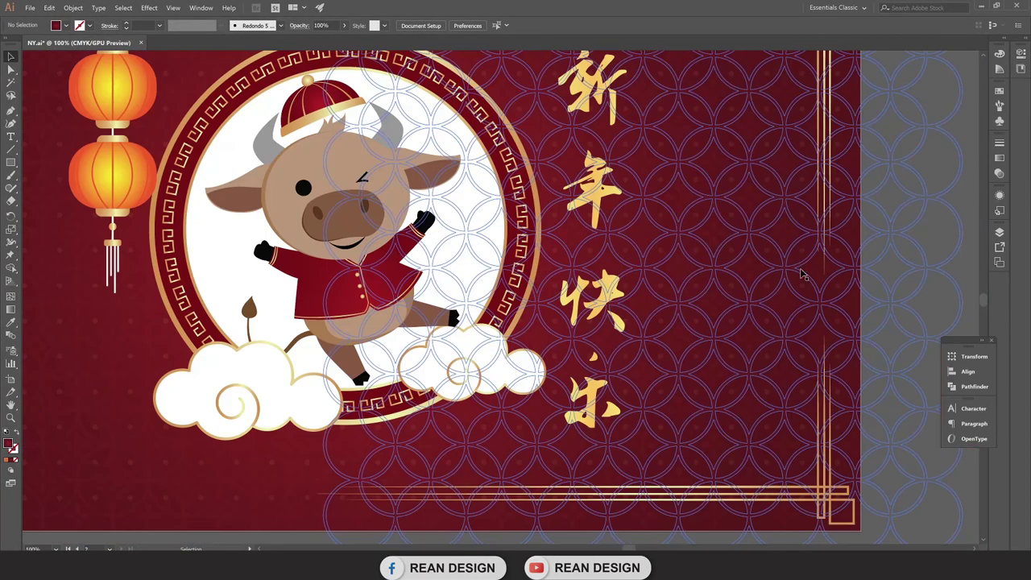
scroll(800, 279, down, 2)
drag(800, 280, 363, 334)
click(125, 450)
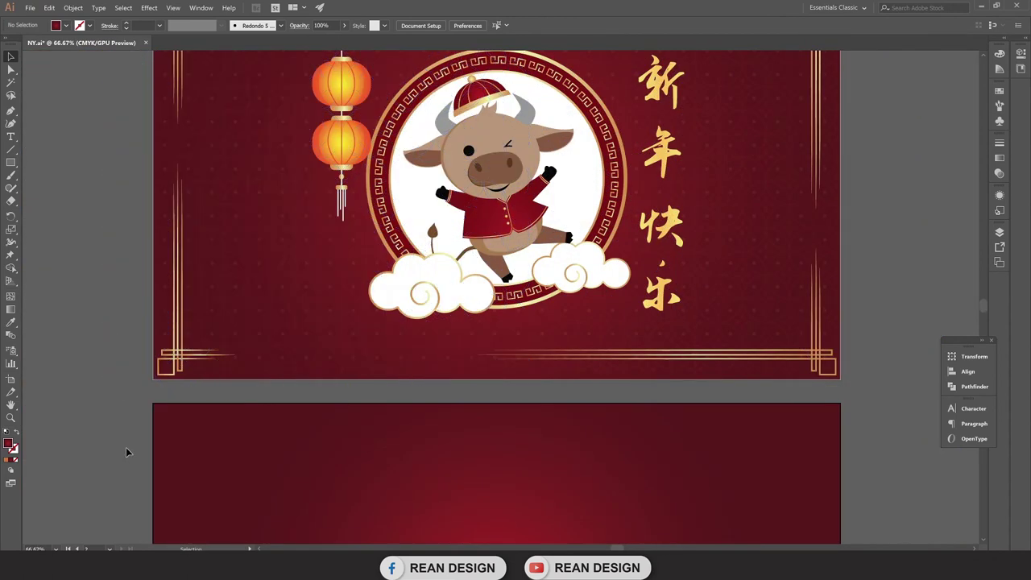
Zoom to the banner's lower-left gold corner and bring up the shape tools flyout.
scroll(495, 345, down, 1)
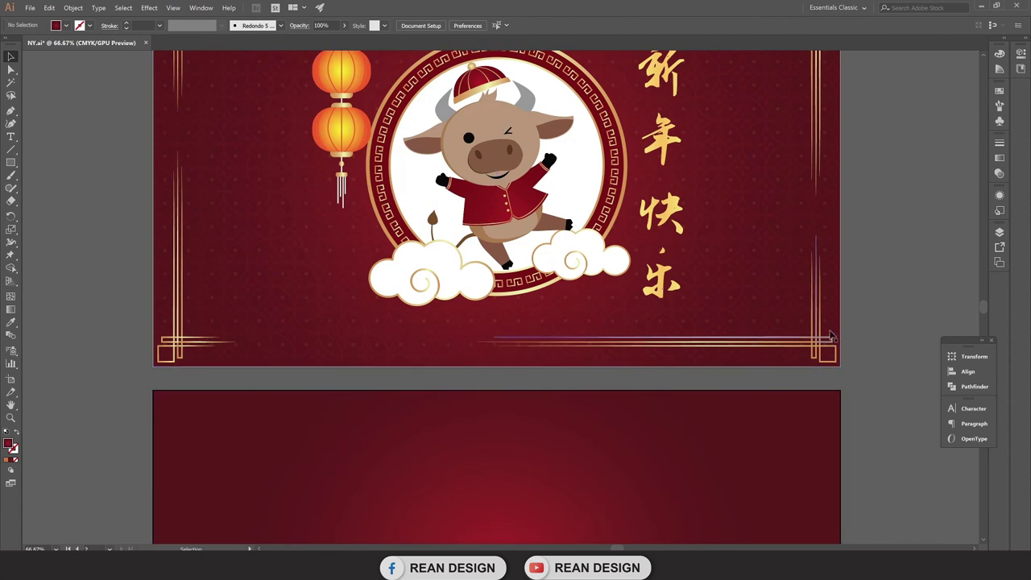
scroll(902, 306, up, 3)
scroll(865, 355, down, 2)
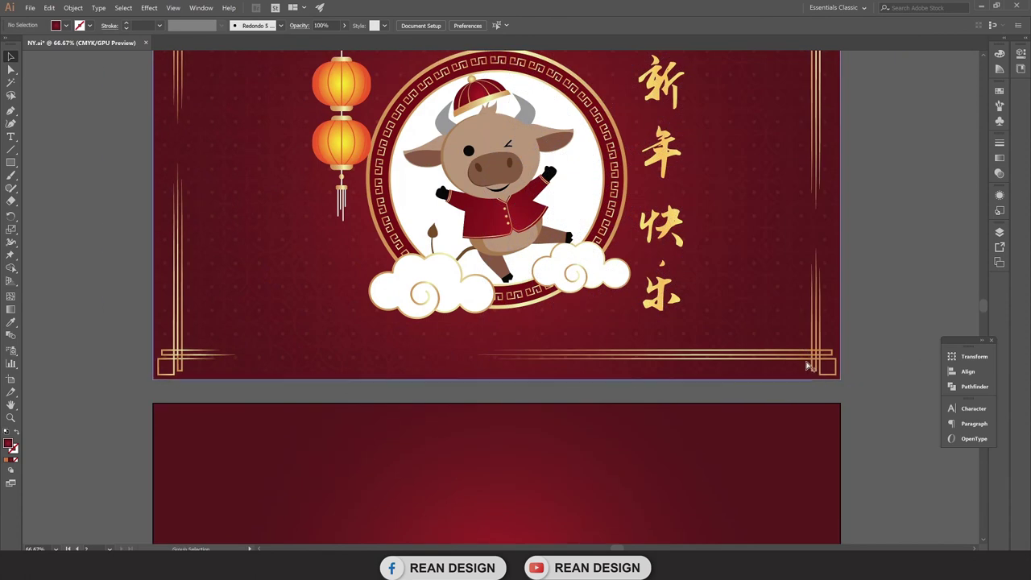
scroll(808, 366, up, 1)
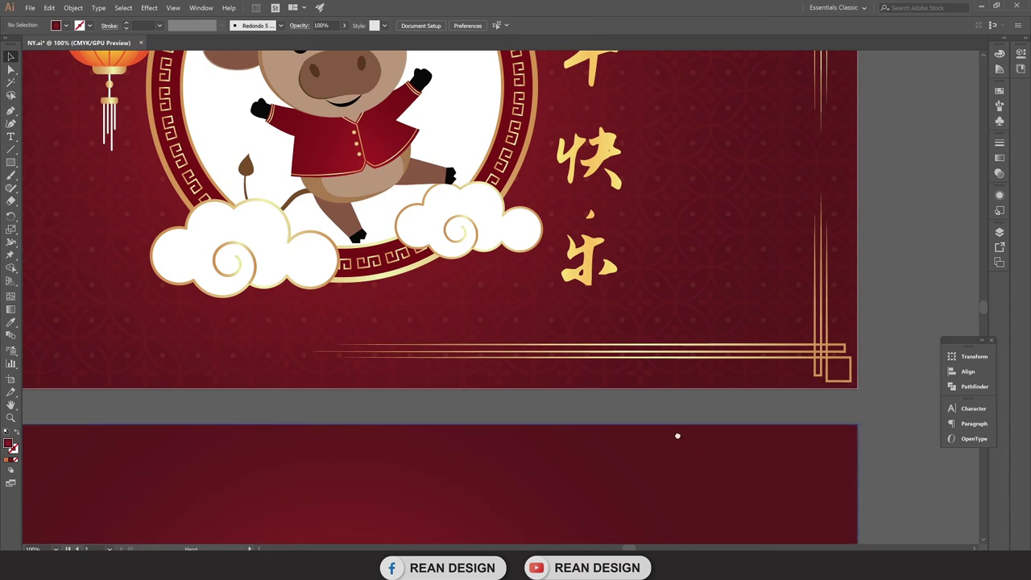
drag(677, 436, 728, 443)
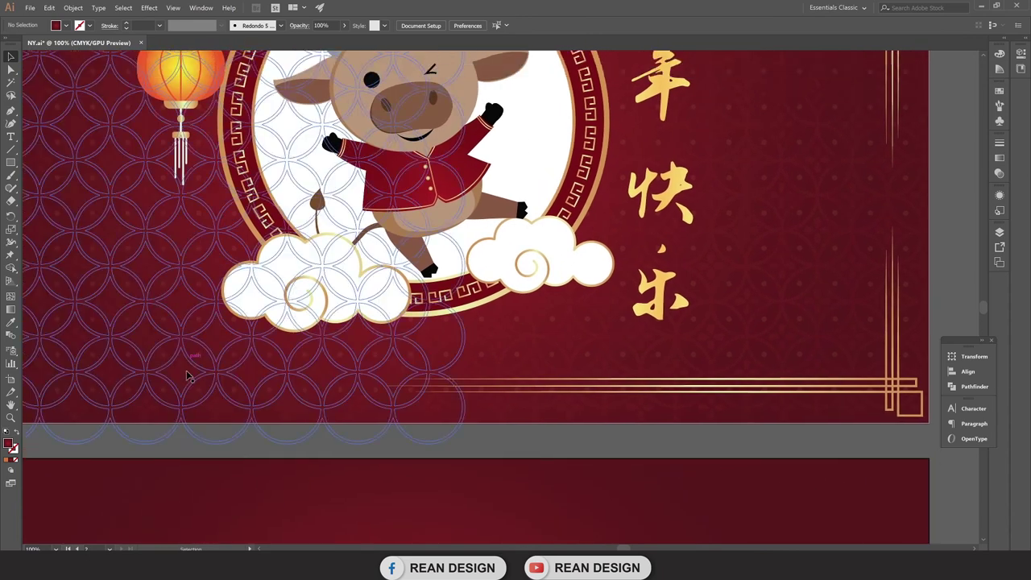
scroll(169, 397, up, 1)
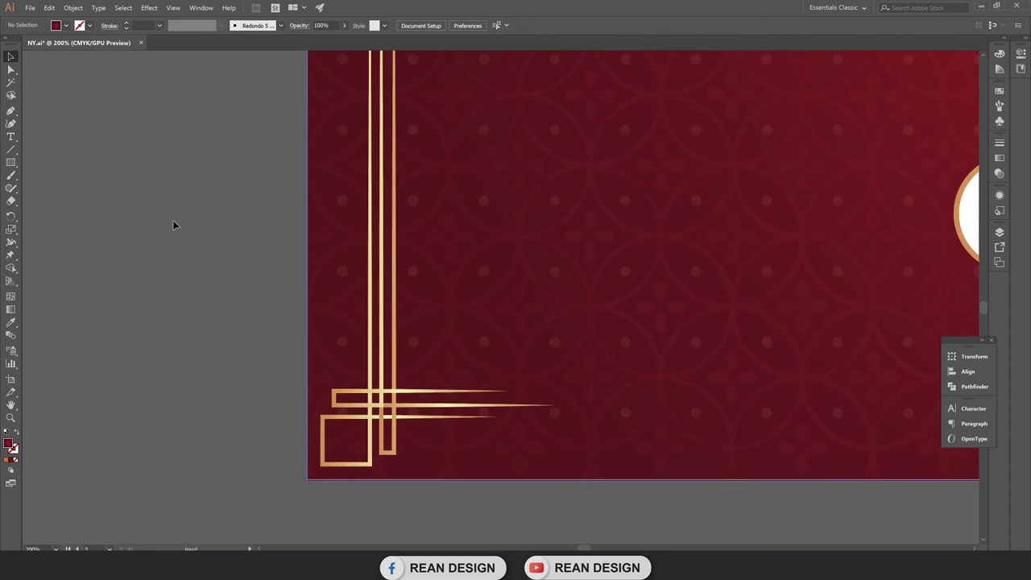
drag(122, 235, 116, 237)
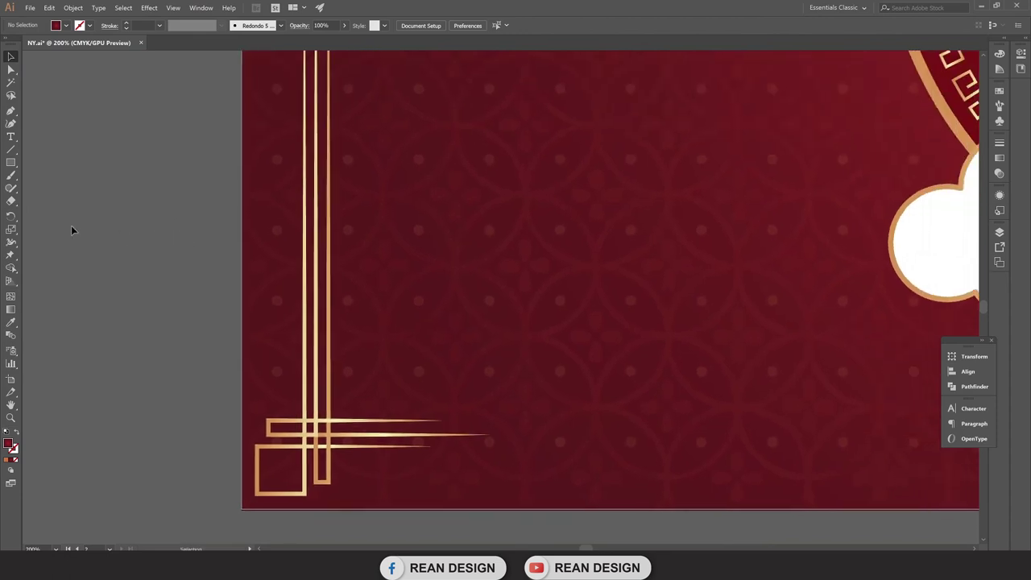
click(11, 162)
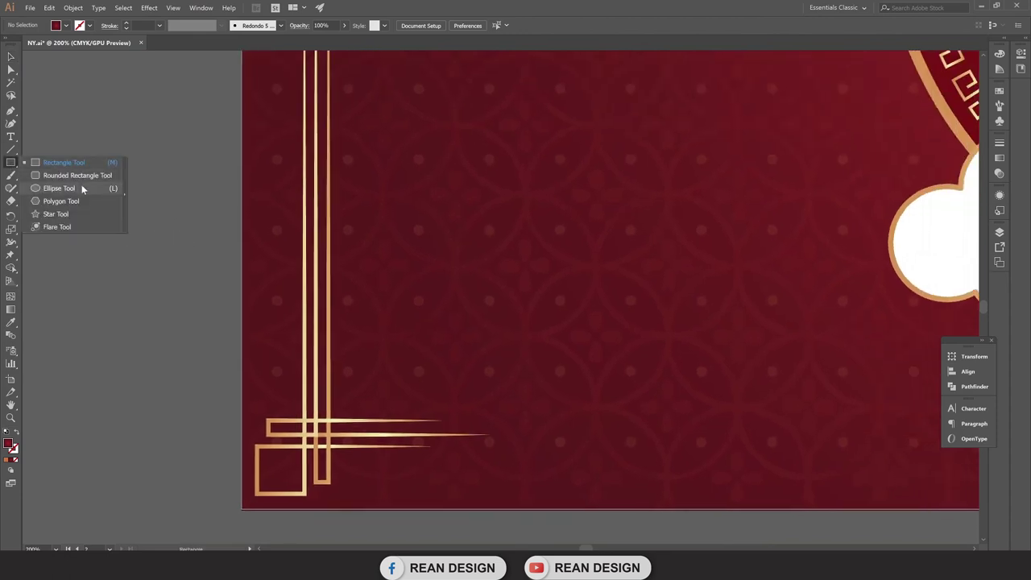
Draw a circle with a thick red outline and no fill.
click(81, 189)
mouse_move(425, 244)
mouse_down()
mouse_move(552, 340)
mouse_move(568, 385)
mouse_move(560, 375)
mouse_up()
key(v)
click(90, 25)
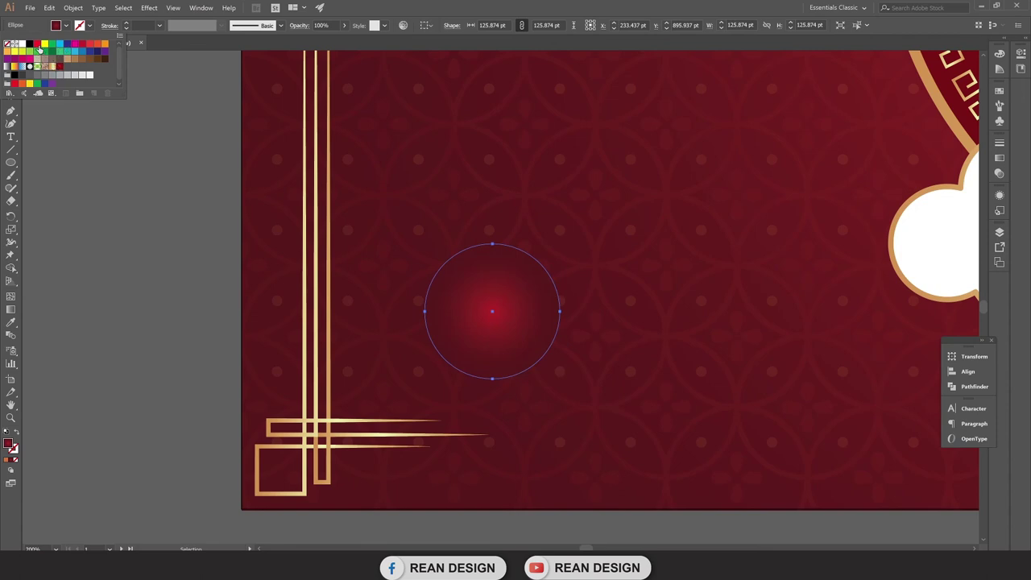
click(36, 43)
click(68, 25)
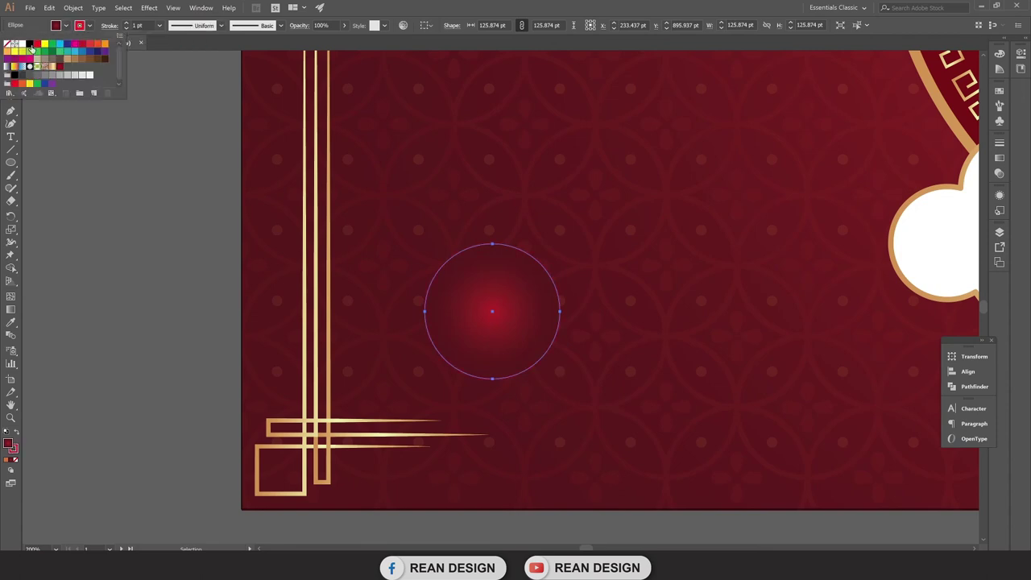
click(7, 44)
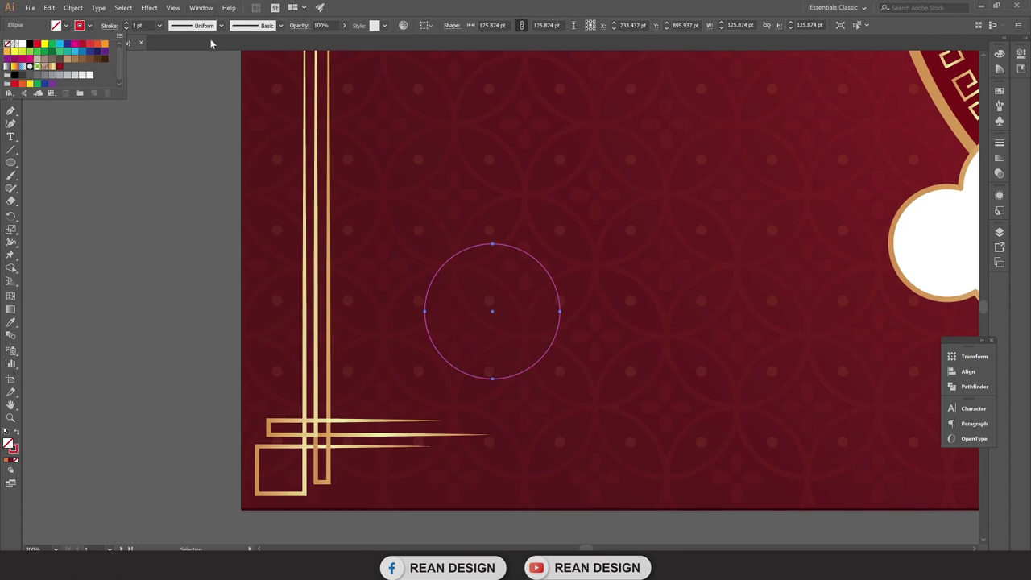
click(125, 22)
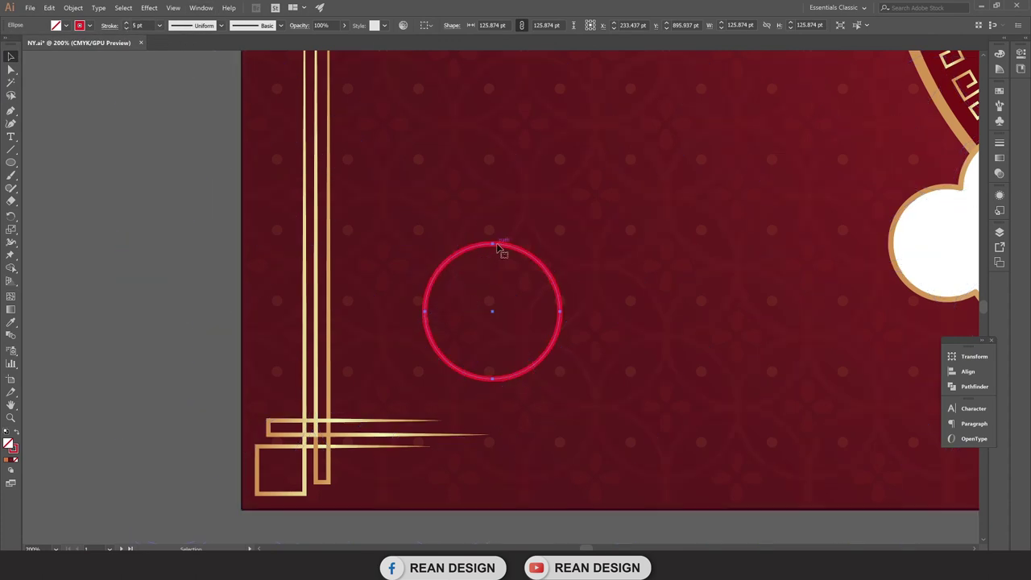
Enlarge the red ring to about 129 pt wide with Free Transform.
drag(501, 246, 457, 273)
scroll(491, 338, up, 1)
scroll(500, 371, down, 1)
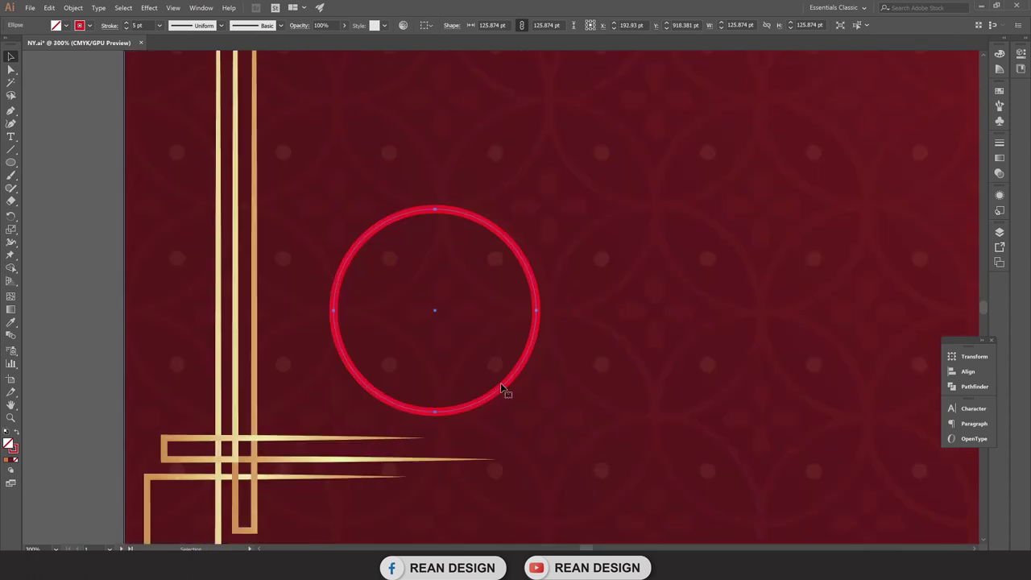
key(e)
drag(538, 412, 544, 416)
key(v)
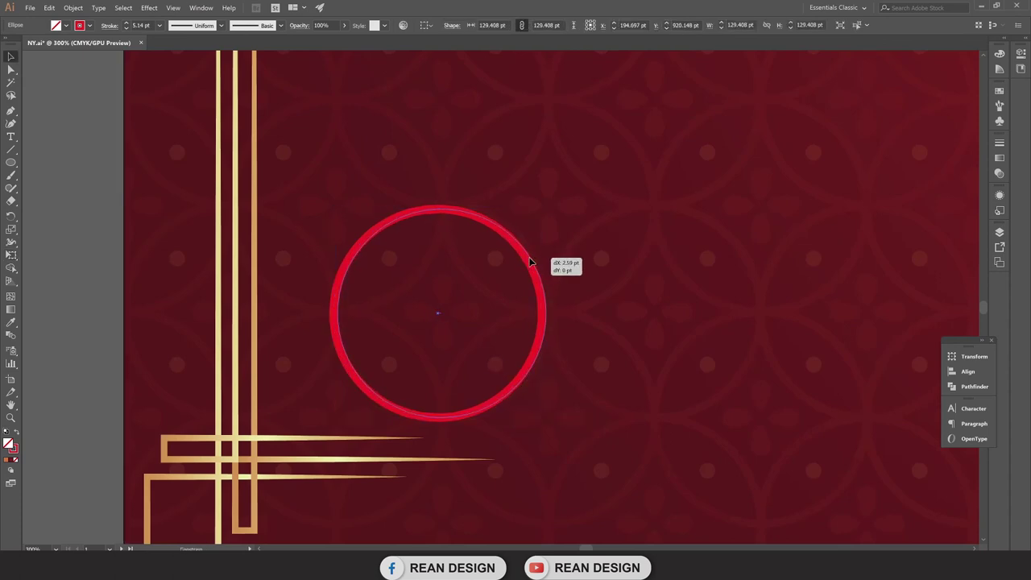
Move the red ring onto the pasteboard left of the banner.
drag(628, 311, 853, 330)
drag(768, 301, 237, 311)
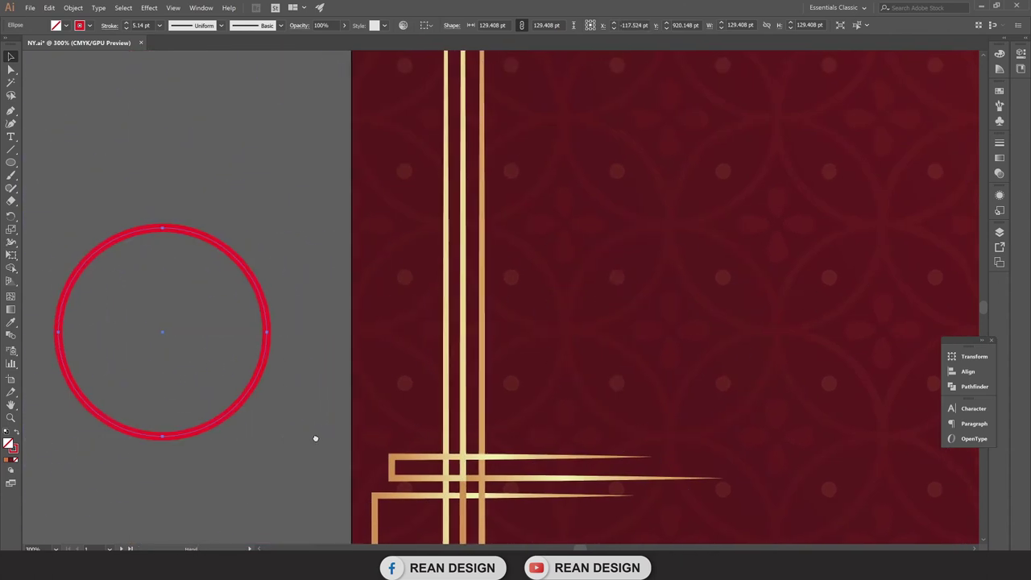
scroll(338, 440, left, 3)
click(363, 449)
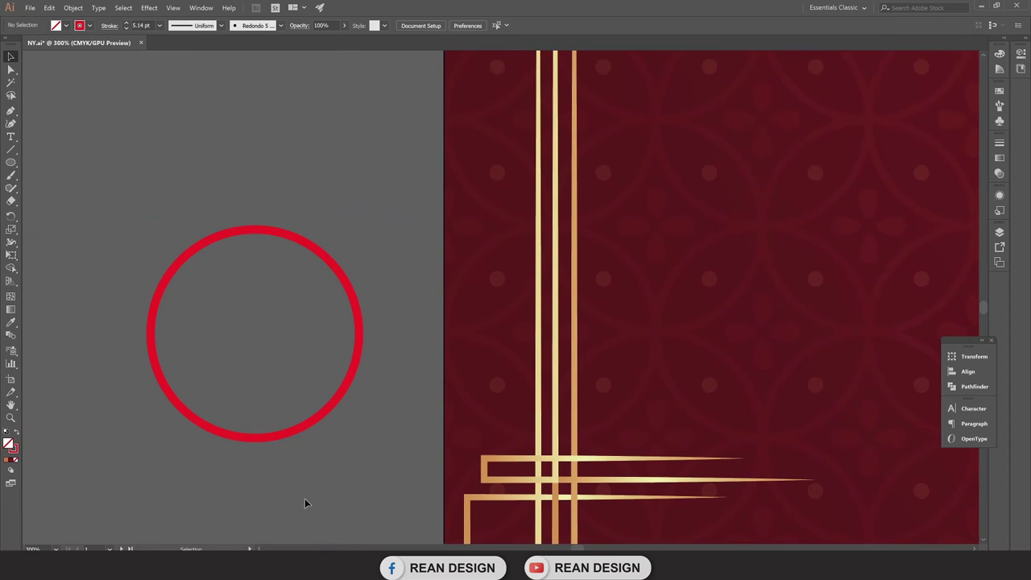
scroll(306, 492, down, 2)
scroll(300, 433, up, 1)
Alt-drag a copy of the red ring half a circle up and offset sideways.
click(311, 235)
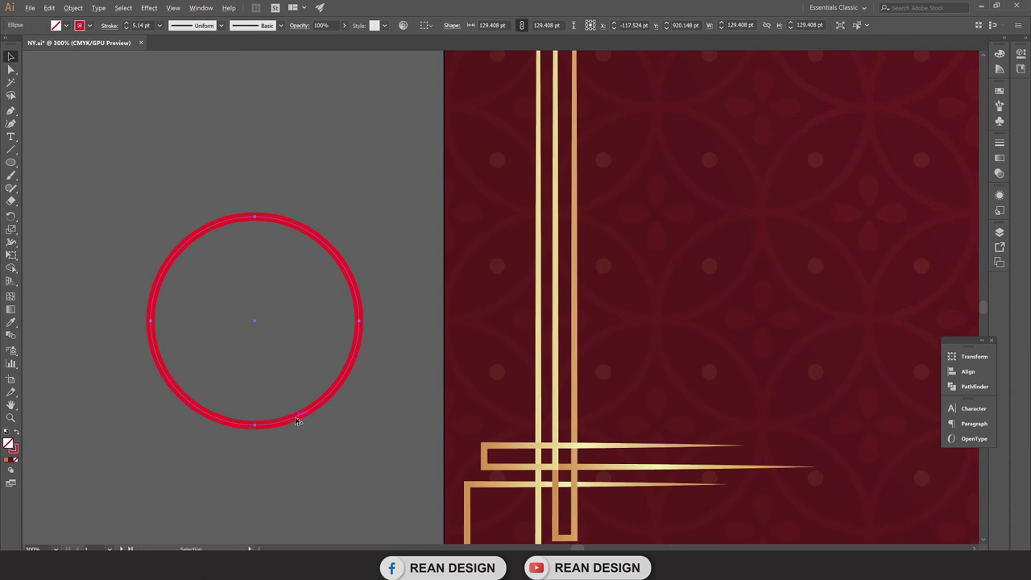
drag(296, 416, 314, 316)
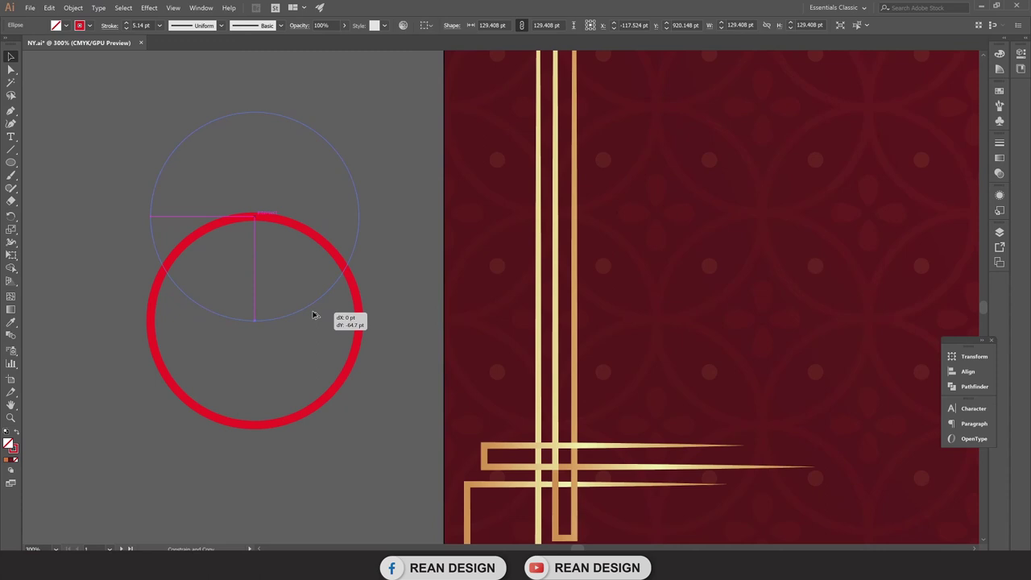
drag(314, 316, 210, 322)
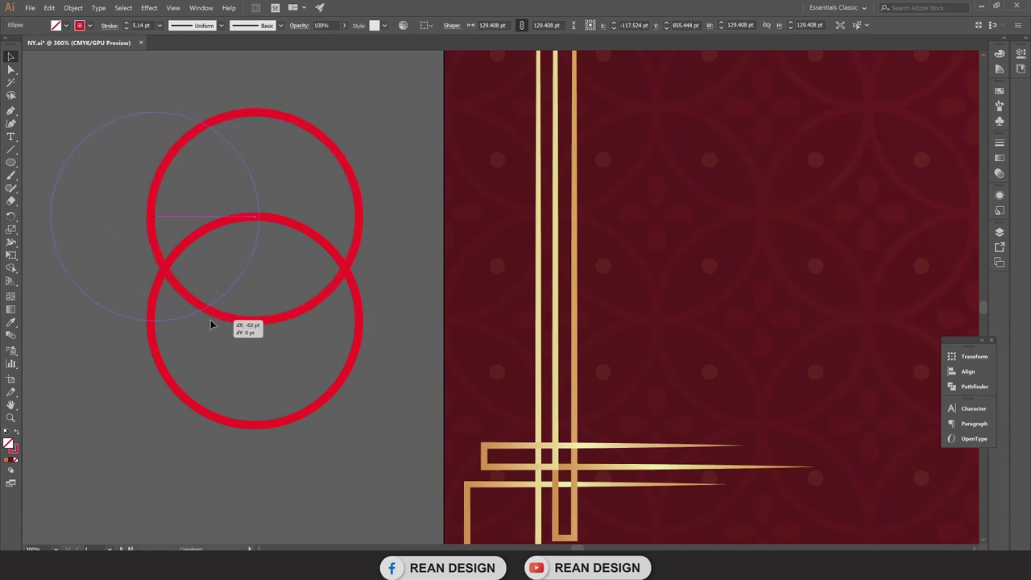
drag(210, 322, 433, 285)
click(248, 351)
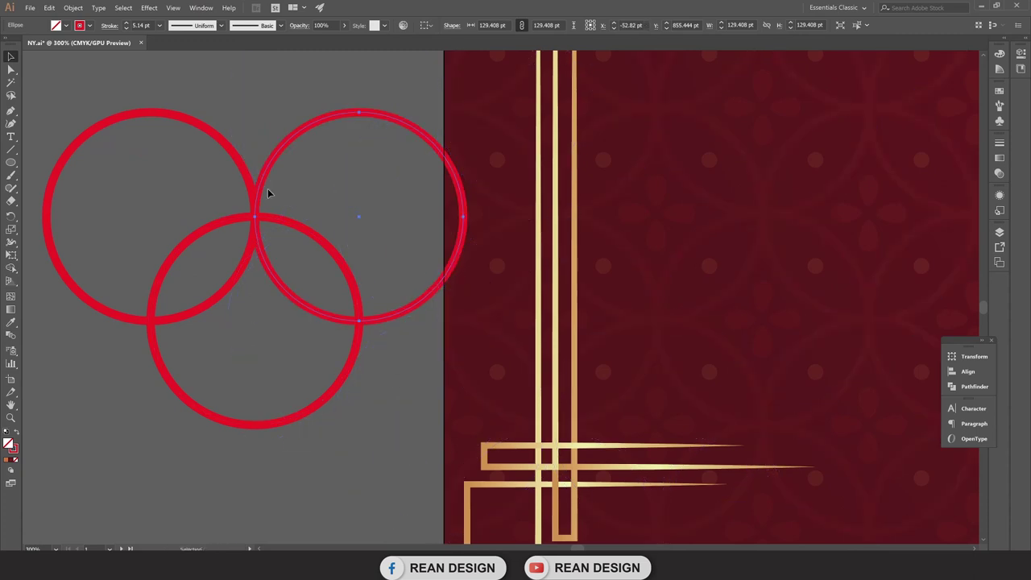
Copy the top two rings downward to complete the five-ring interlocking pattern.
shift+click(248, 171)
click(176, 78)
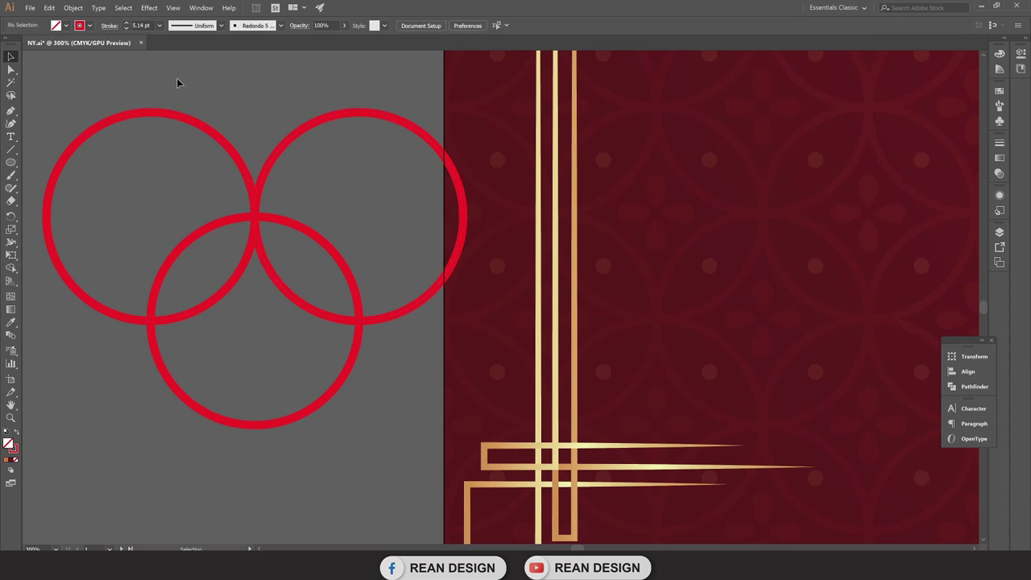
click(327, 119)
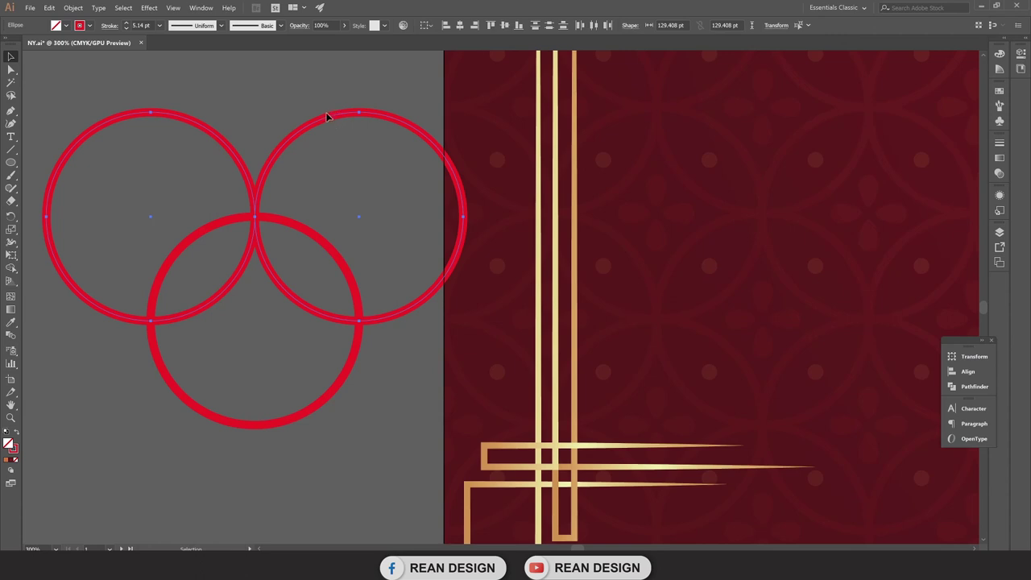
drag(327, 119, 348, 329)
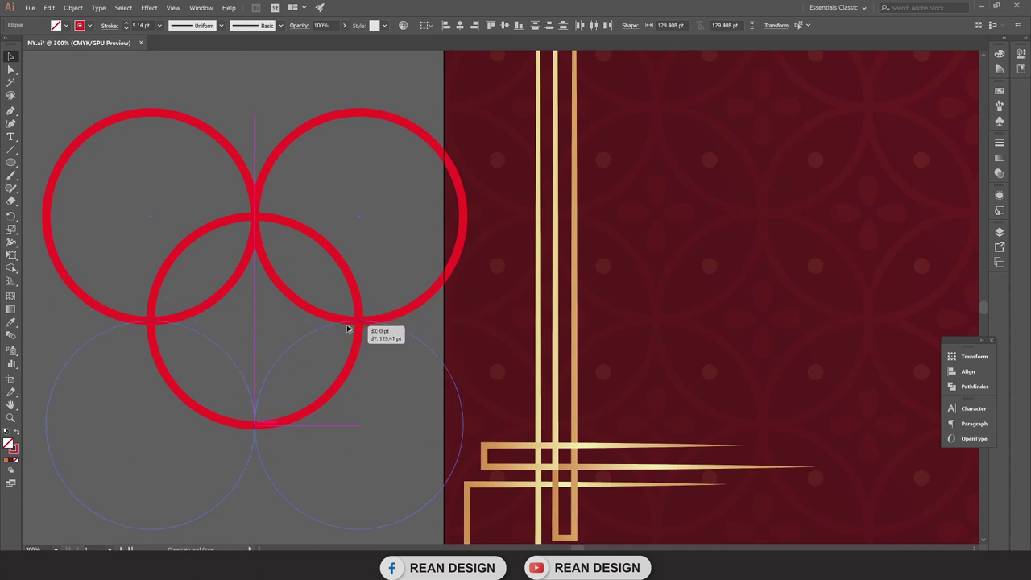
drag(348, 329, 348, 330)
click(379, 405)
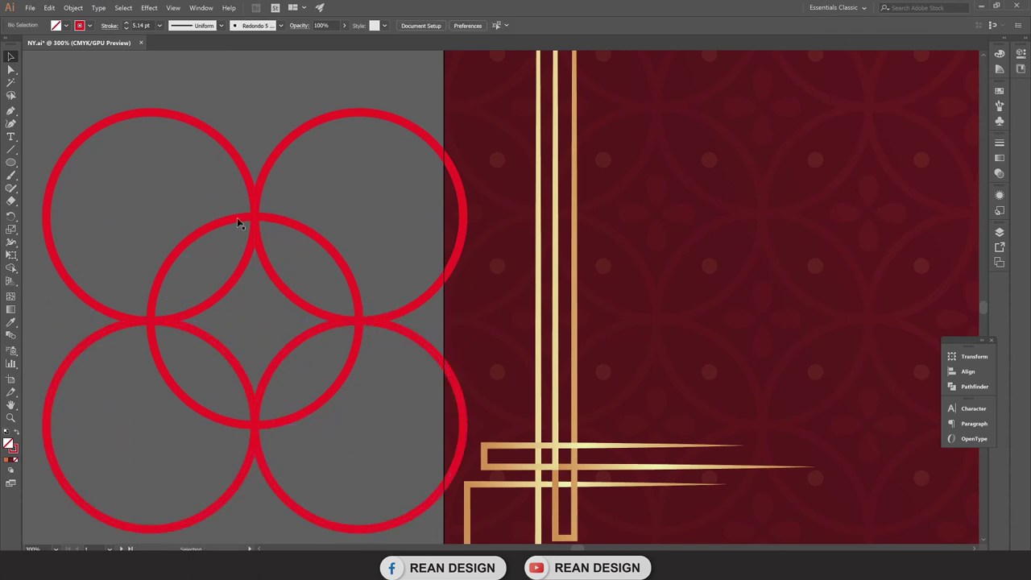
scroll(256, 315, up, 1)
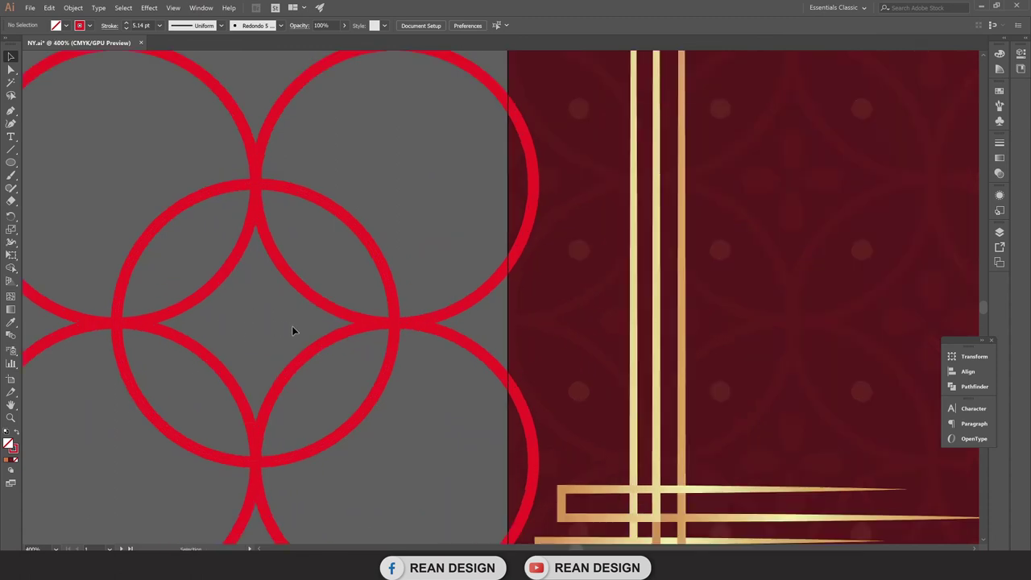
drag(951, 300, 847, 274)
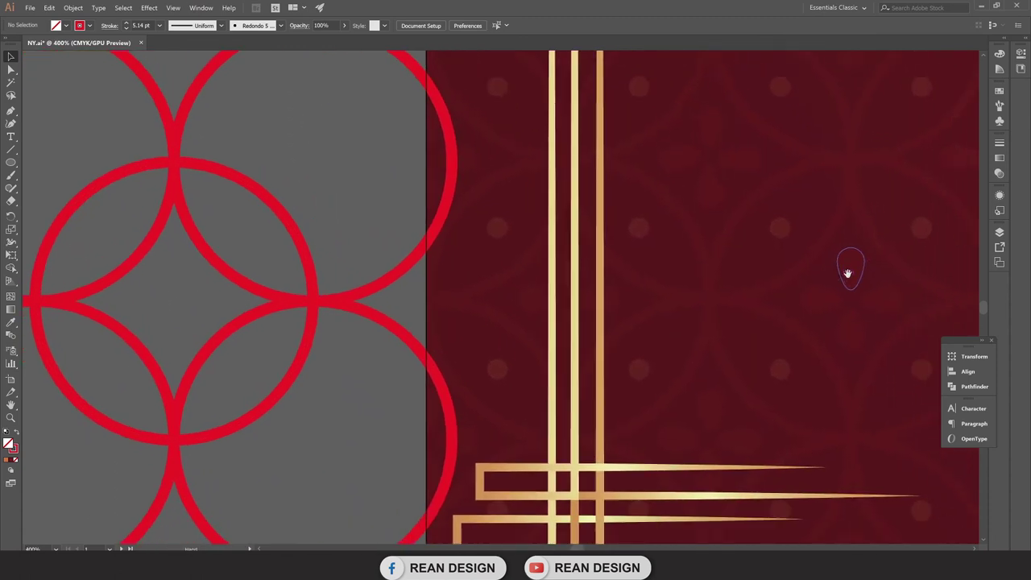
Draw a small circle on the artboard and fill it solid red.
click(11, 162)
scroll(863, 265, up, 3)
drag(821, 245, 859, 273)
scroll(865, 244, up, 2)
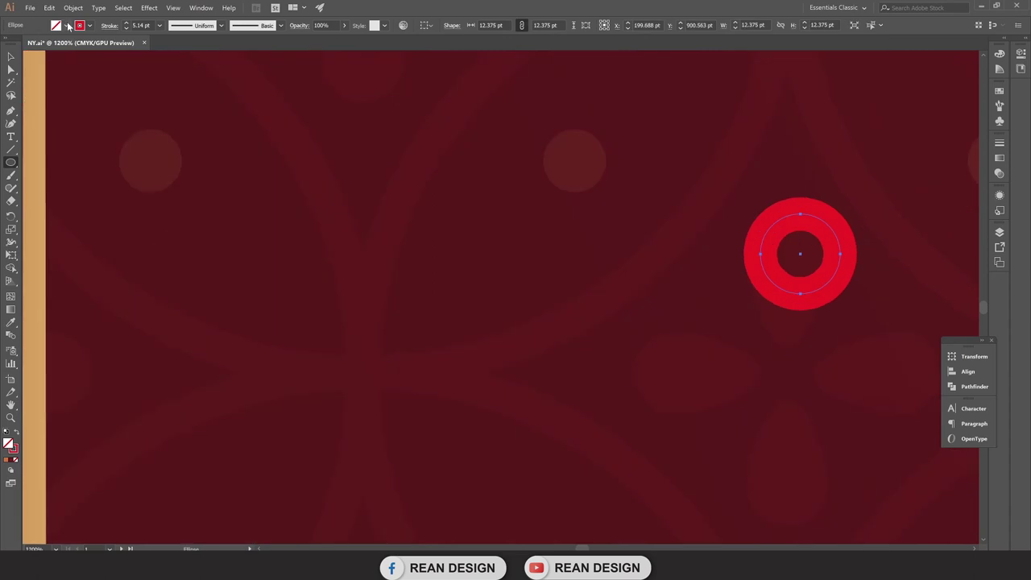
click(68, 25)
click(36, 43)
Remove the small circle's outline and nudge the red dot down-left.
click(68, 25)
click(88, 25)
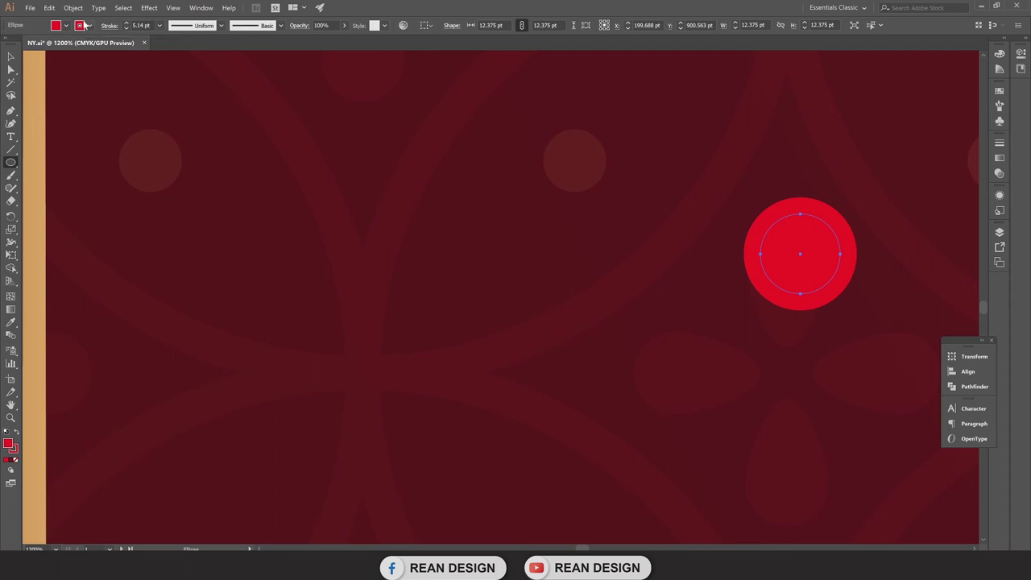
click(88, 25)
click(8, 44)
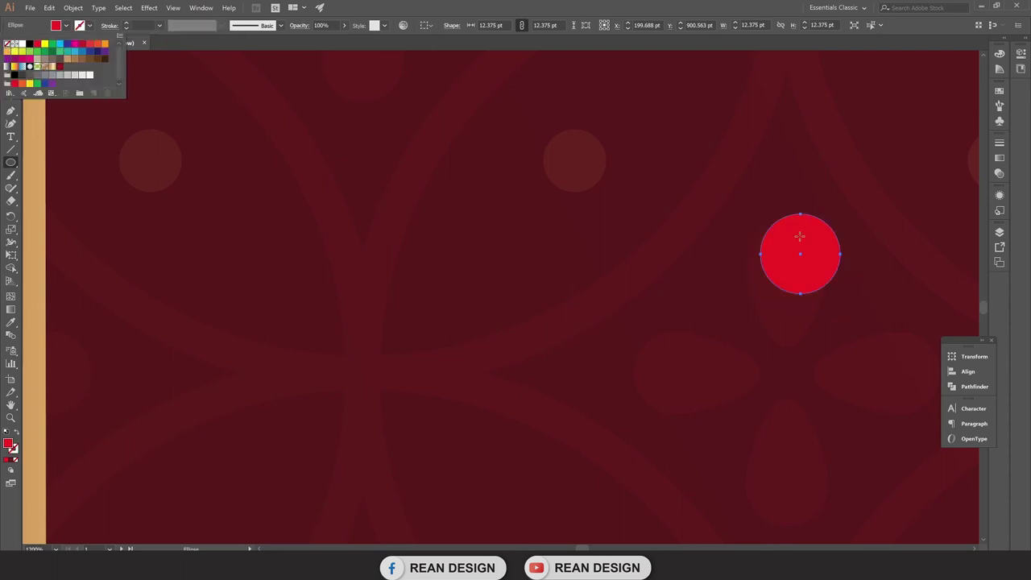
key(Escape)
key(v)
mouse_move(830, 255)
mouse_down()
mouse_move(803, 285)
mouse_move(807, 264)
mouse_up()
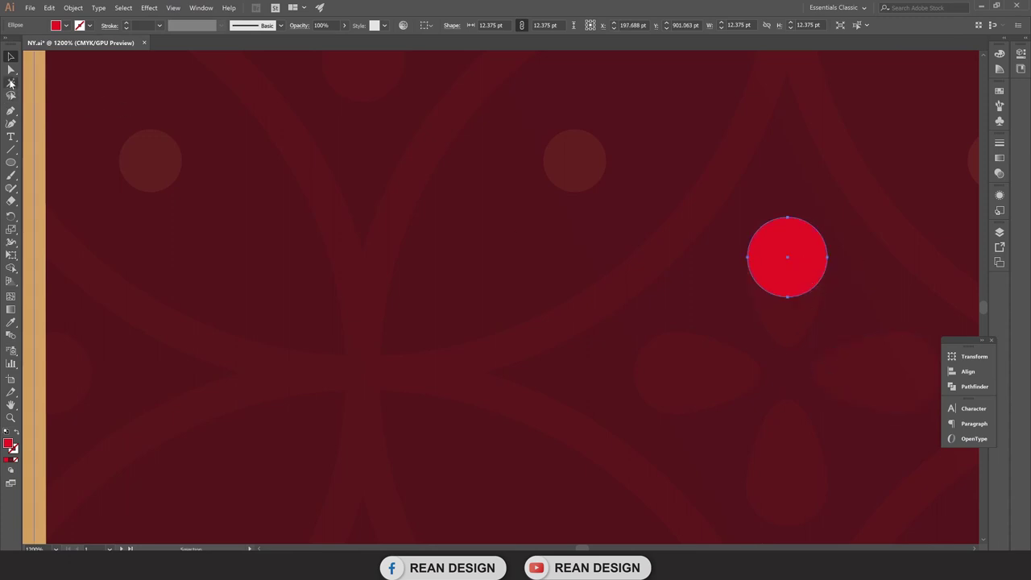
Pull the red dot's bottom anchor down into a teardrop petal and prepare to rotate it.
click(12, 70)
drag(788, 296, 787, 350)
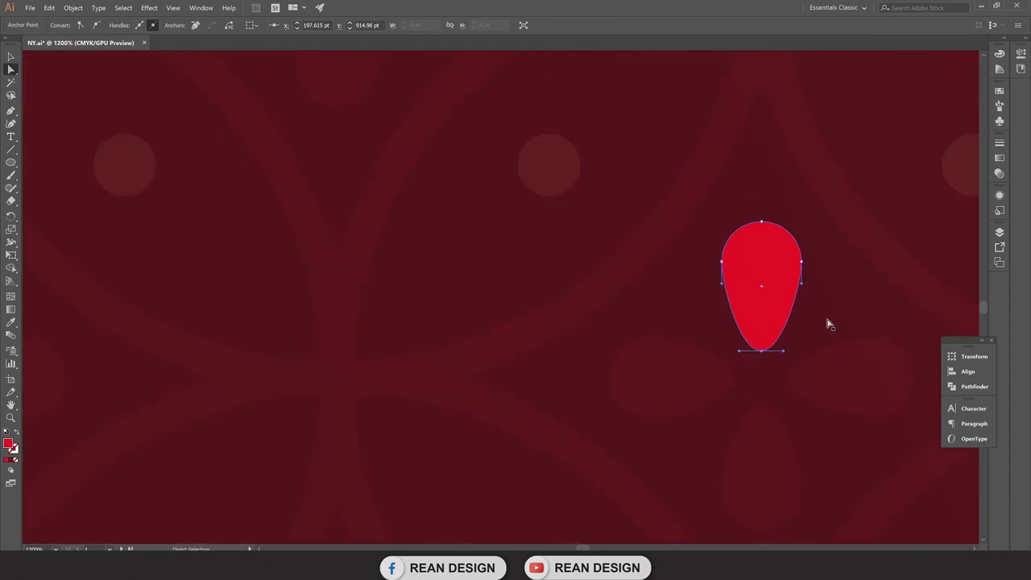
key(v)
scroll(702, 223, right, 2)
scroll(702, 223, right, 2)
click(717, 233)
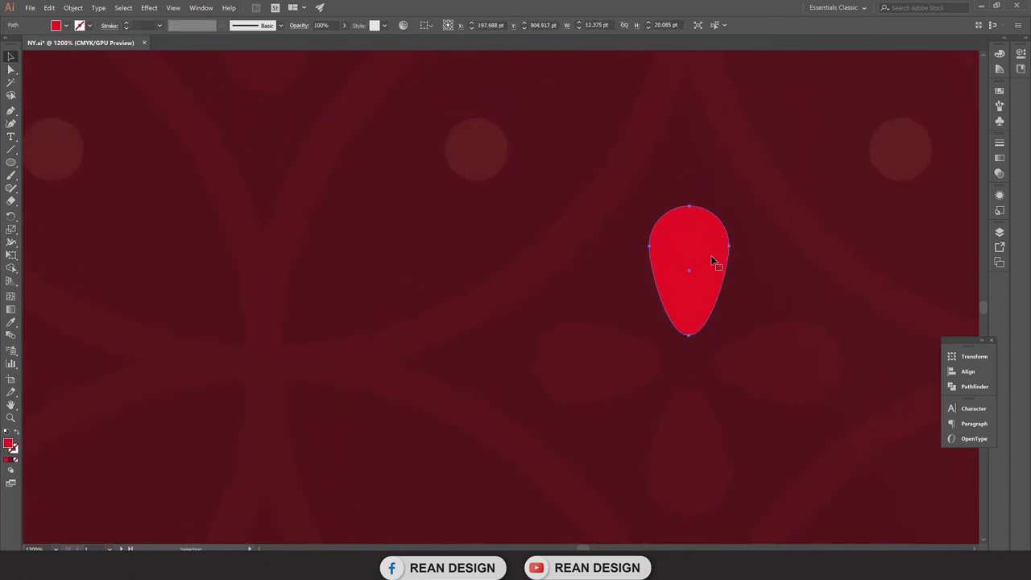
key(r)
Rotate-copy the drop by -90° and repeat to make four petals in a cross.
drag(706, 233, 823, 363)
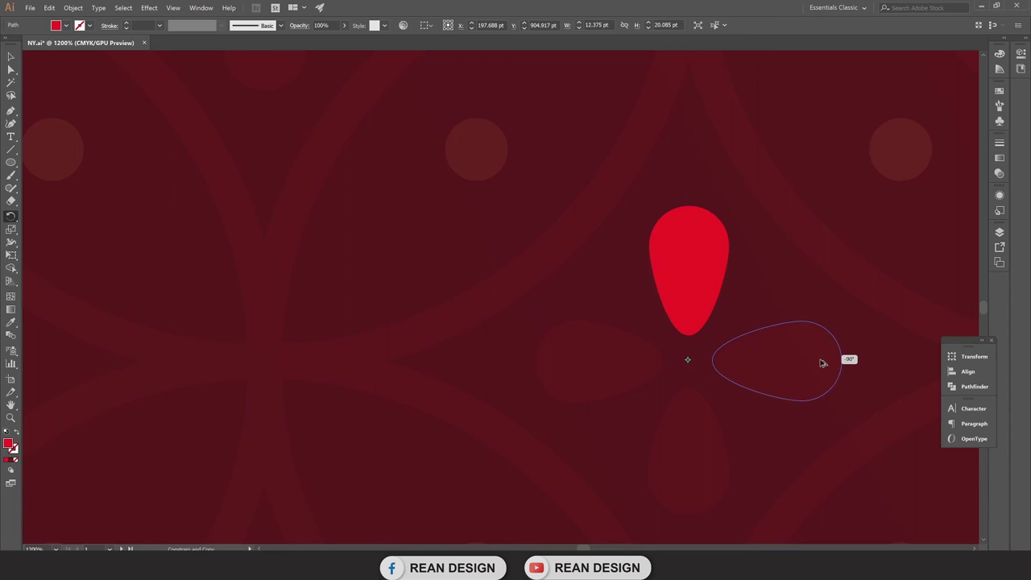
drag(823, 364, 823, 364)
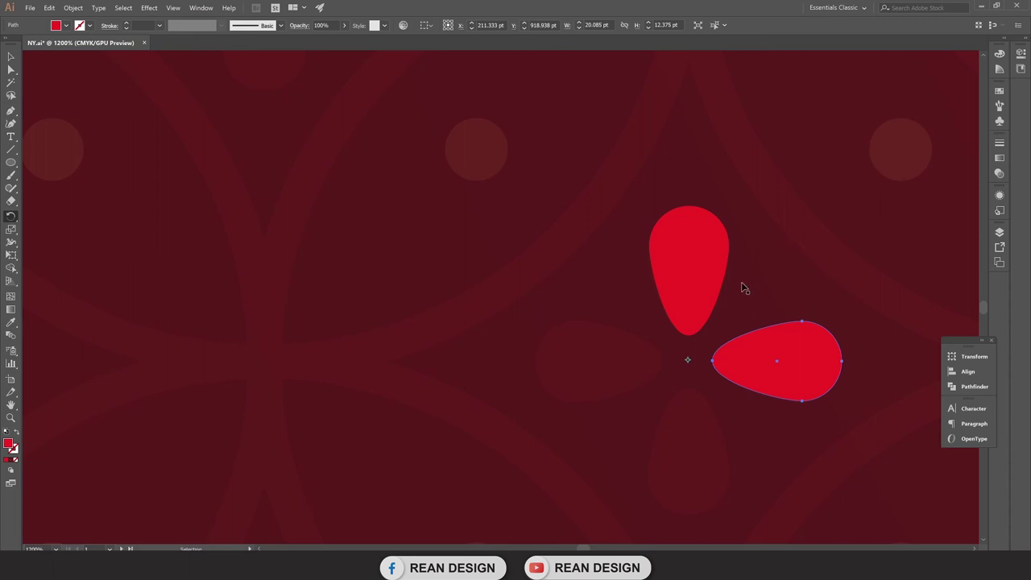
key(ctrl+d)
key(ctrl+d)
Select all four petals and move the flower into the centre of the red ring.
key(v)
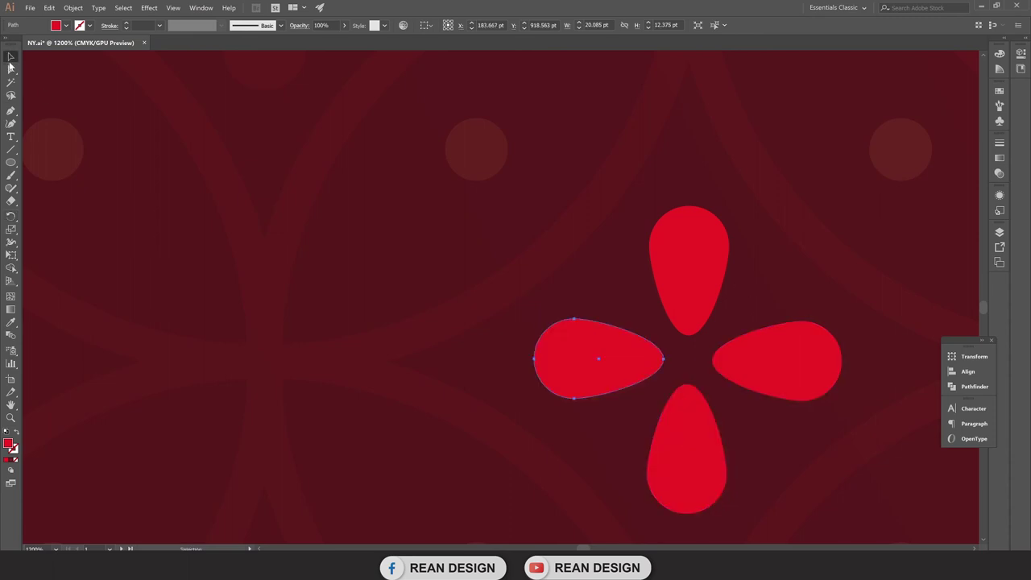
scroll(679, 348, down, 2)
shift+click(679, 409)
shift+click(736, 355)
shift+click(684, 311)
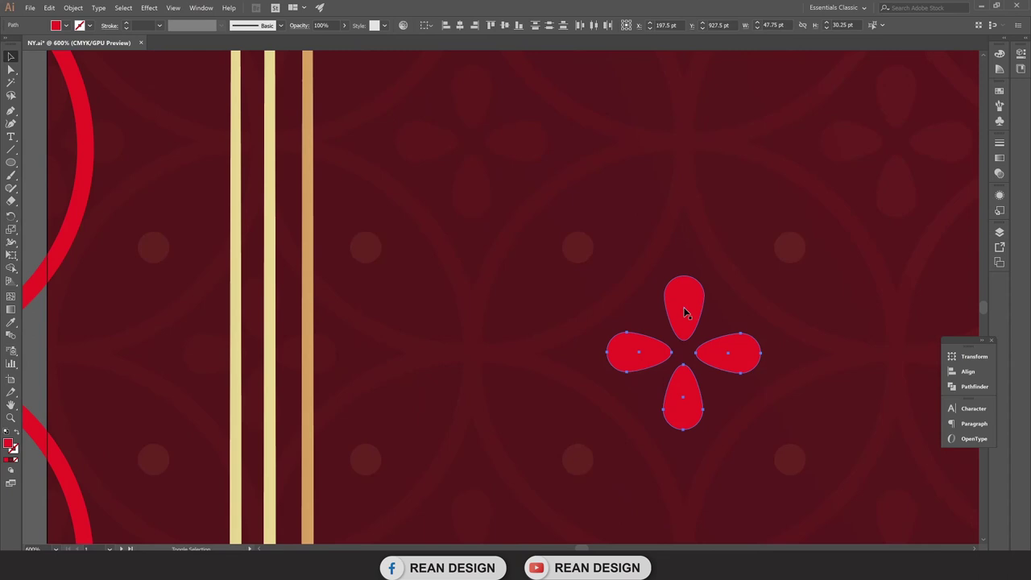
scroll(688, 335, down, 2)
mouse_move(778, 338)
mouse_down()
mouse_move(257, 327)
mouse_move(266, 334)
mouse_up()
Scale the four-petal flower down slightly inside the ring.
scroll(269, 326, up, 3)
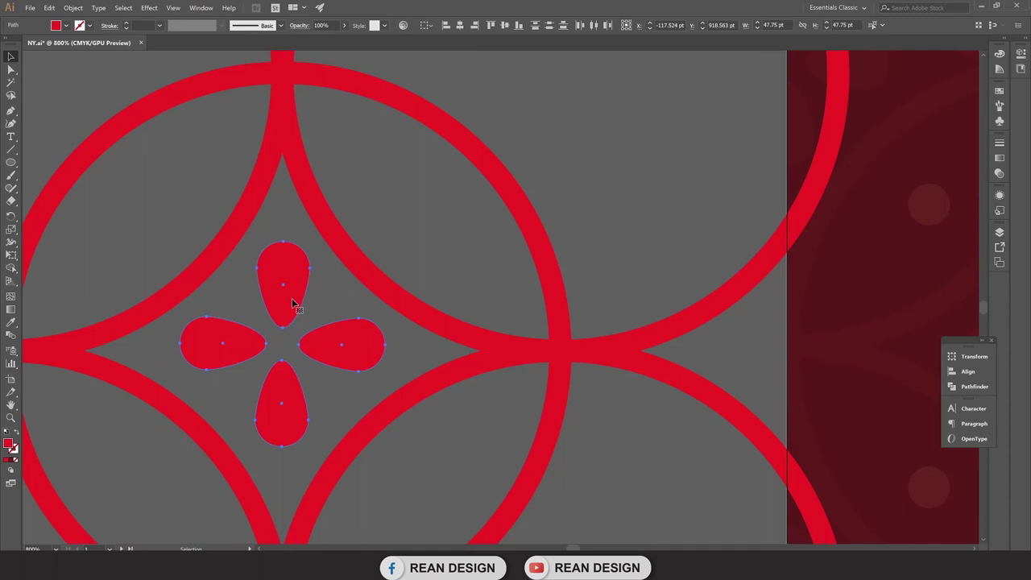
key(e)
drag(384, 242, 372, 255)
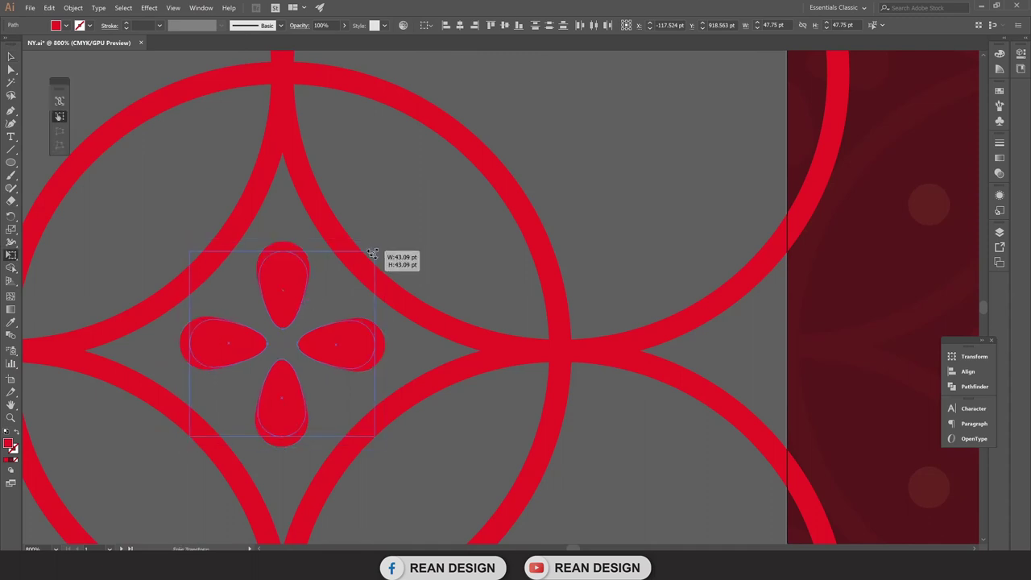
right_click(280, 293)
click(338, 295)
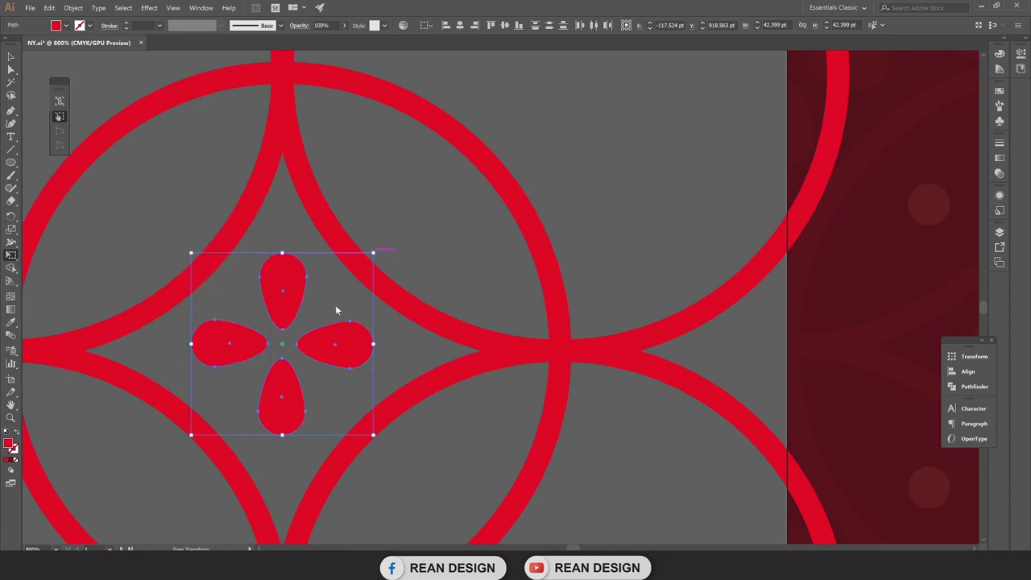
Group the four petals together with the central ring.
click(12, 56)
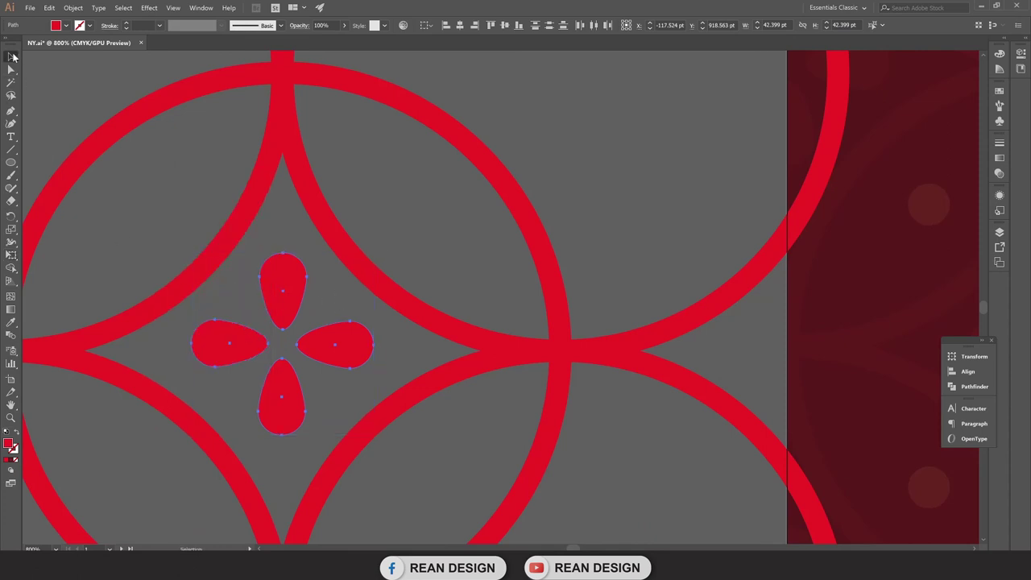
click(241, 292)
click(306, 346)
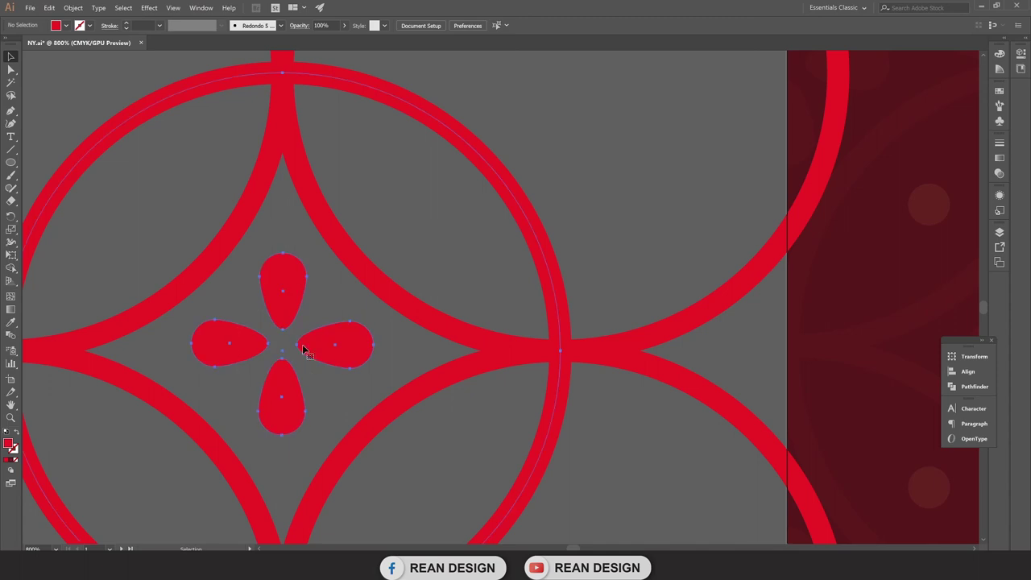
right_click(287, 311)
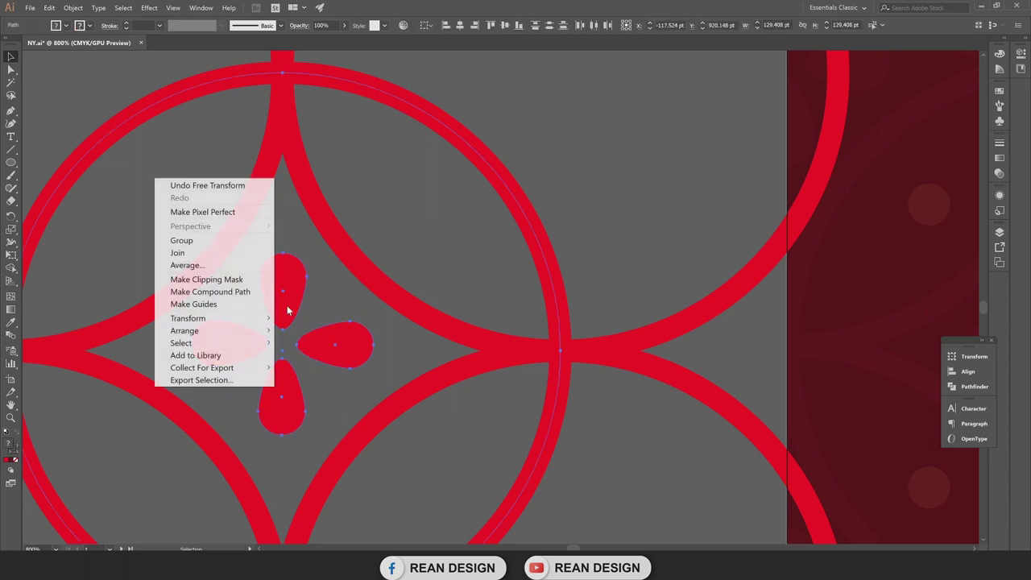
click(181, 240)
click(431, 205)
scroll(431, 205, down, 2)
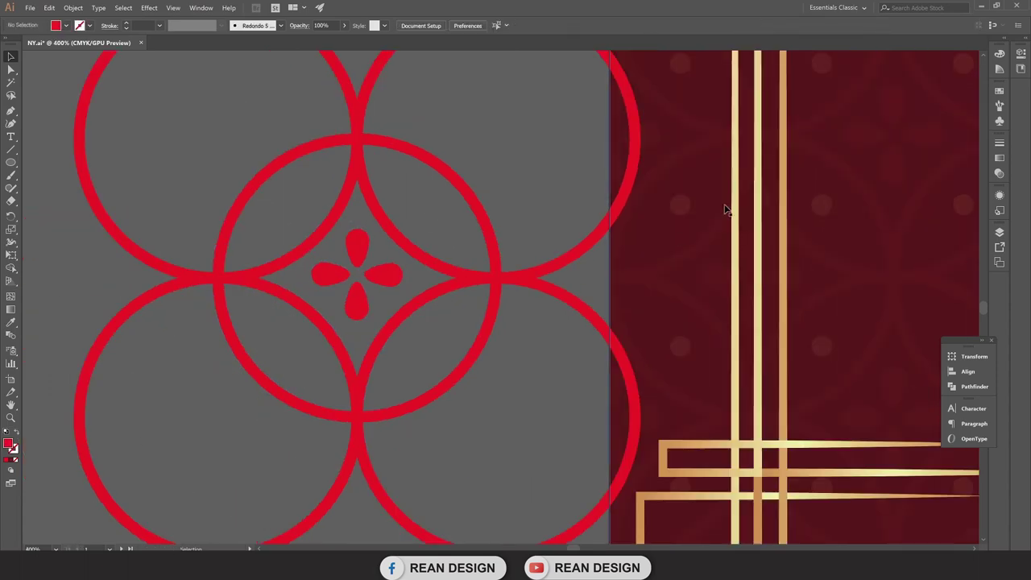
scroll(348, 245, up, 1)
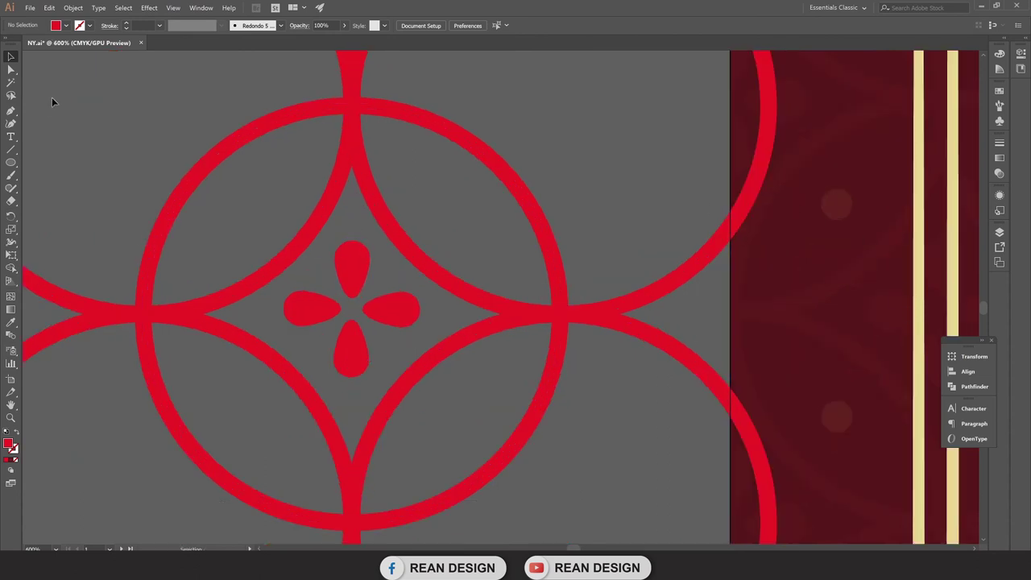
Draw a small red dot and copy it to place four dots around the petals.
click(11, 162)
mouse_move(245, 192)
mouse_down()
mouse_move(246, 229)
mouse_move(474, 216)
mouse_up()
key(v)
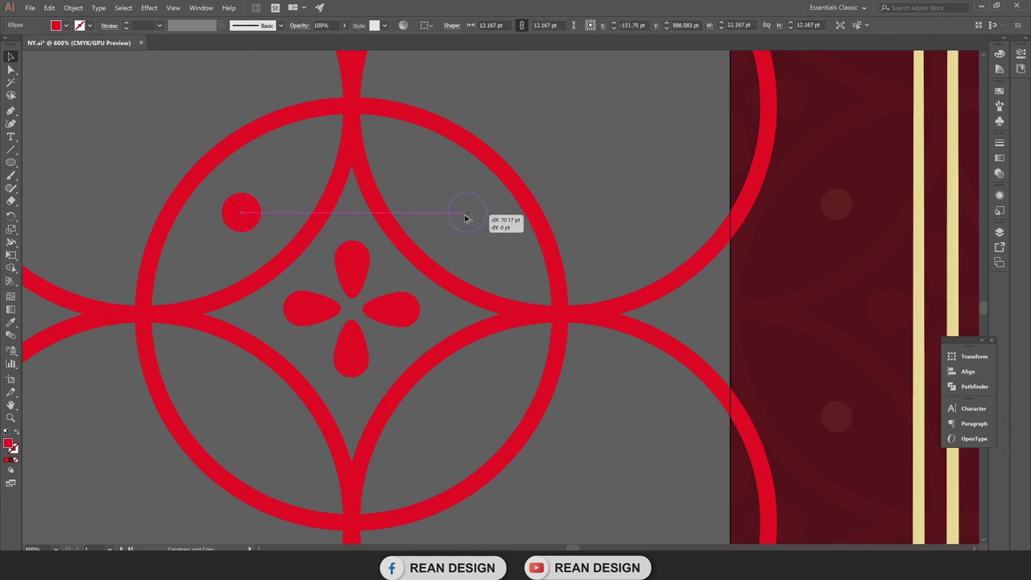
mouse_move(474, 216)
mouse_down()
mouse_move(464, 219)
mouse_move(491, 413)
mouse_up()
shift+click(251, 220)
scroll(491, 413, down, 1)
scroll(496, 414, down, 1)
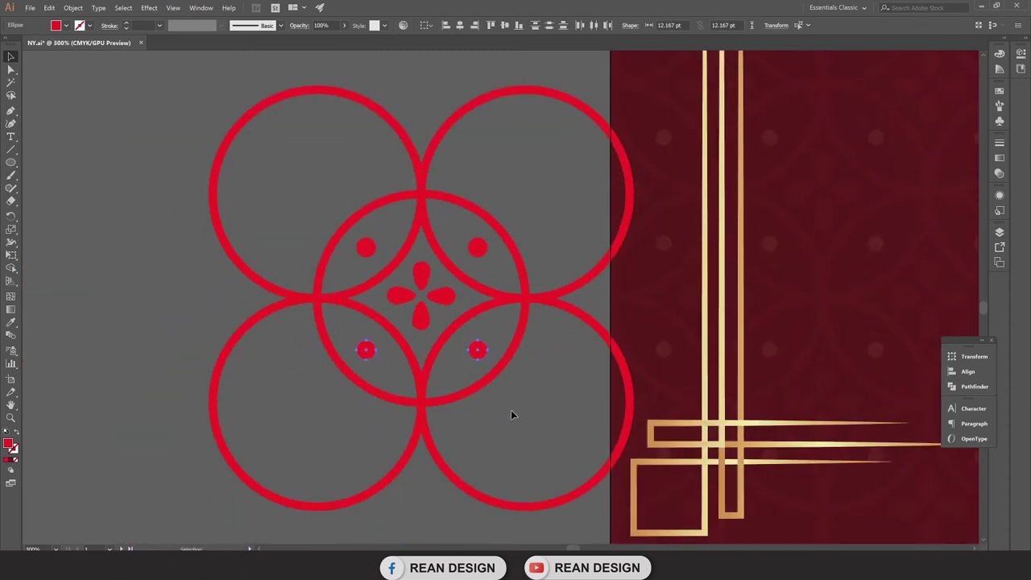
scroll(511, 410, down, 2)
click(260, 355)
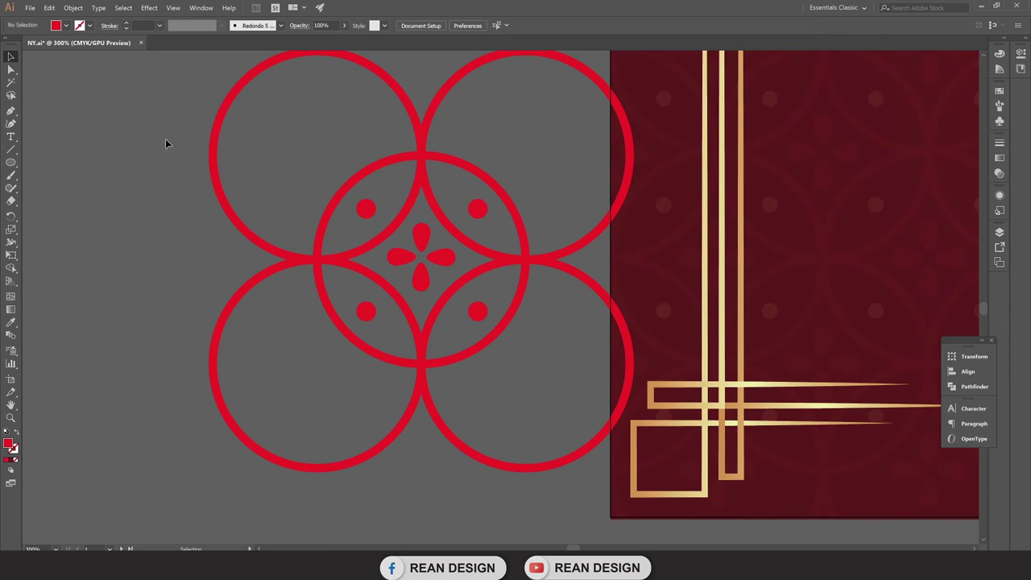
Select all the artwork and shift the whole ring pattern to the left.
key(ctrl+a)
drag(521, 302, 423, 301)
click(553, 329)
scroll(553, 329, up, 1)
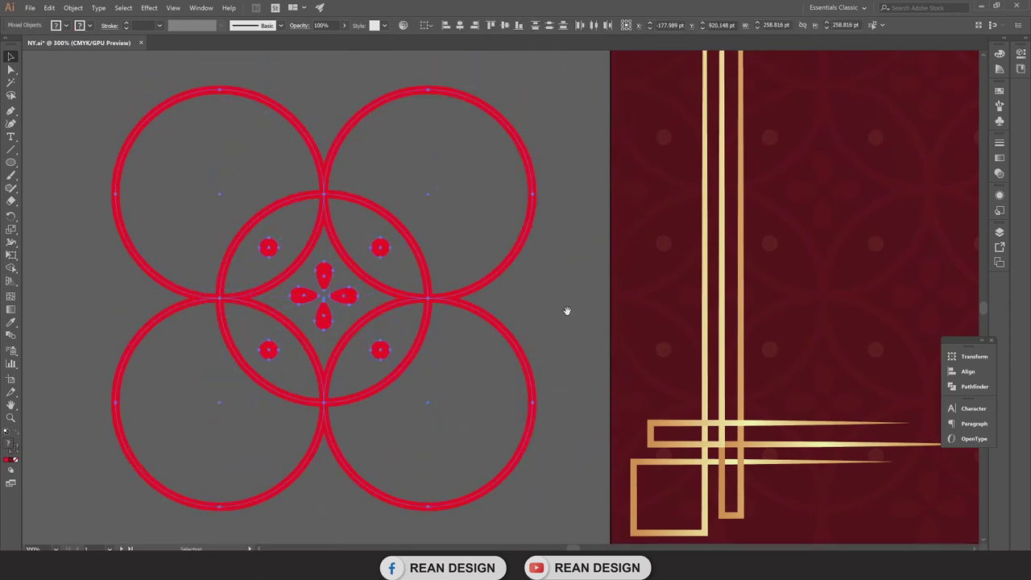
drag(566, 308, 507, 309)
click(493, 312)
scroll(493, 312, down, 1)
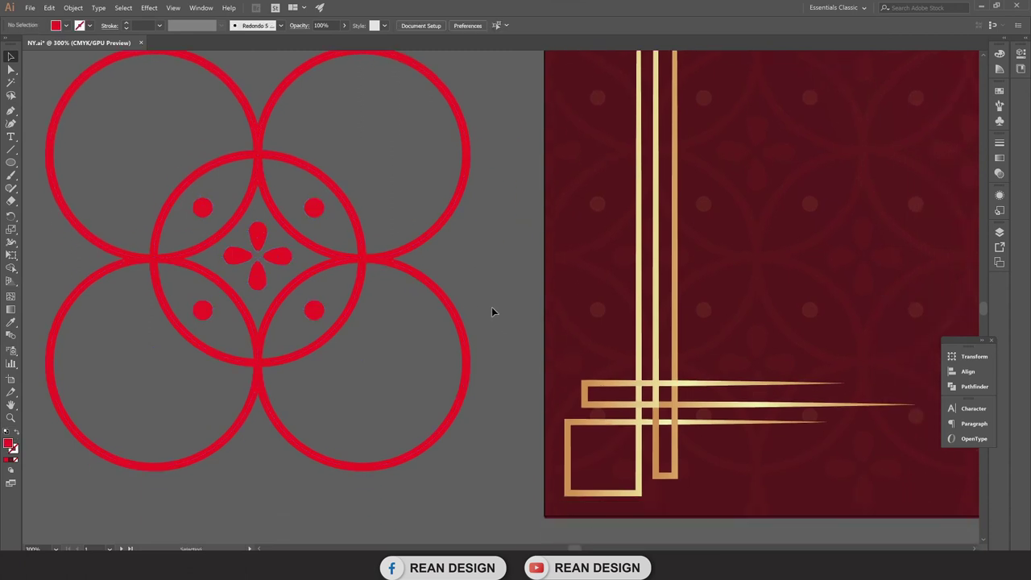
Ungroup the centre ring from the petal group.
click(358, 291)
click(400, 270)
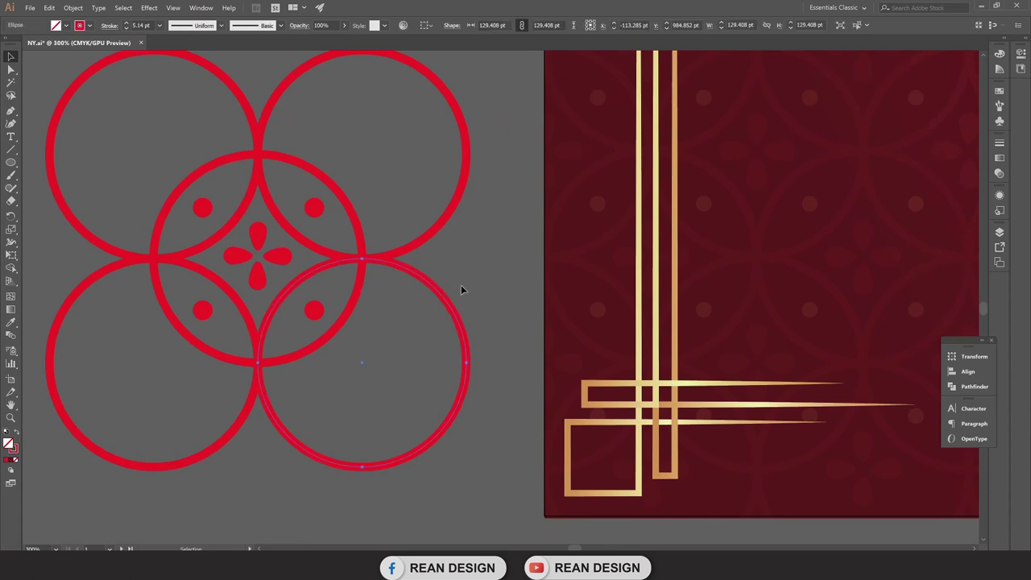
click(445, 302)
click(400, 345)
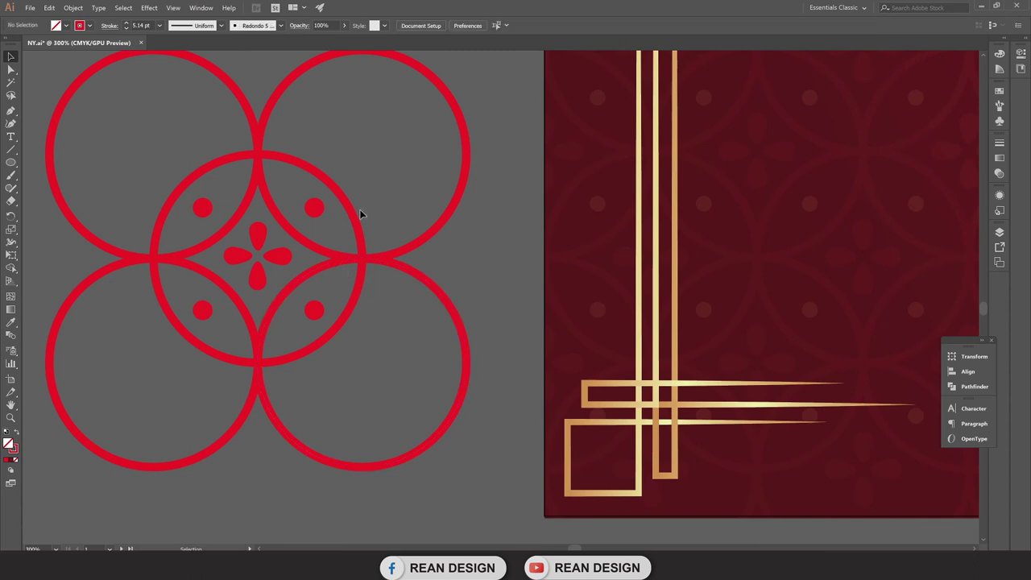
click(348, 204)
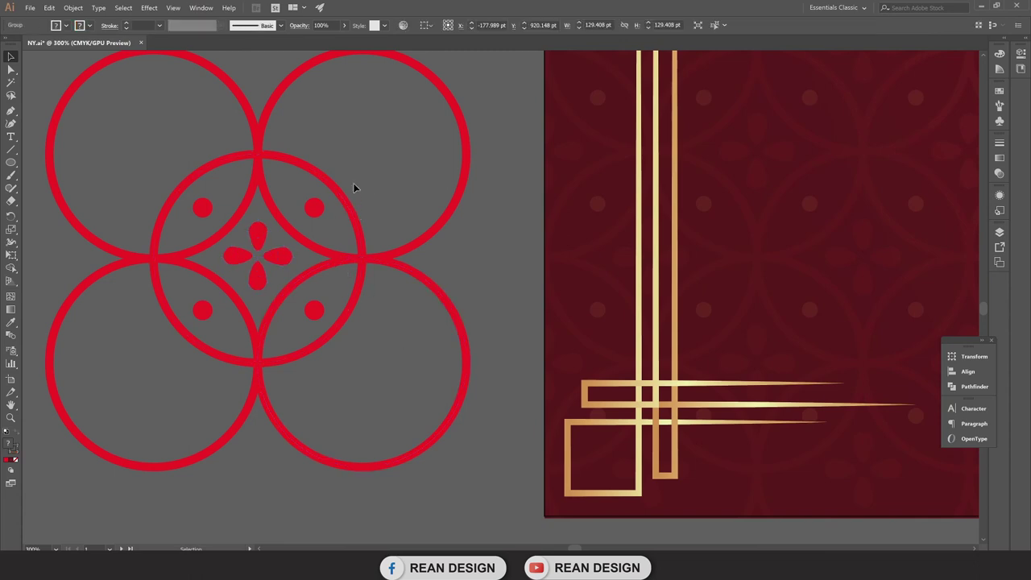
click(351, 189)
click(337, 191)
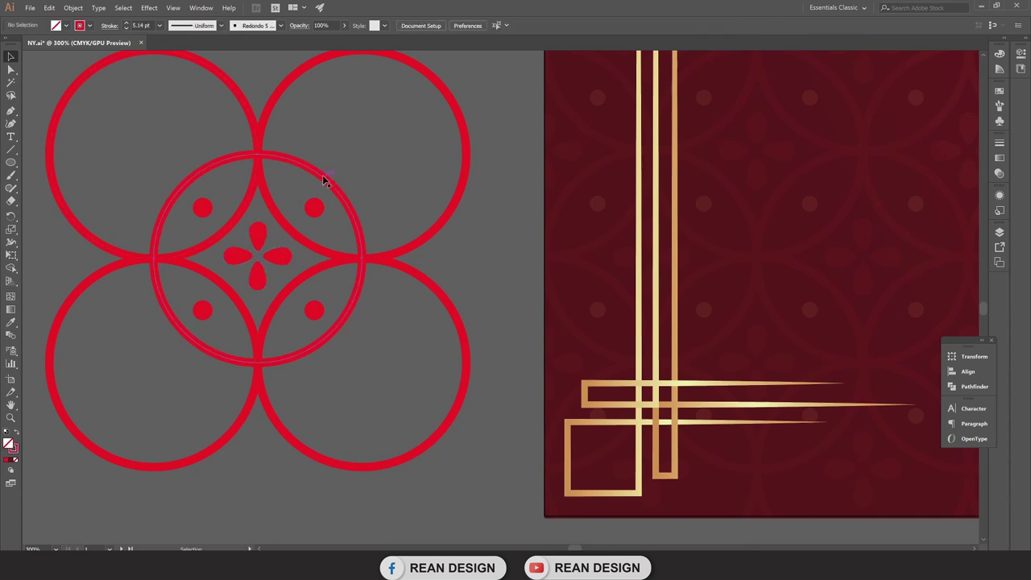
right_click(324, 179)
click(204, 200)
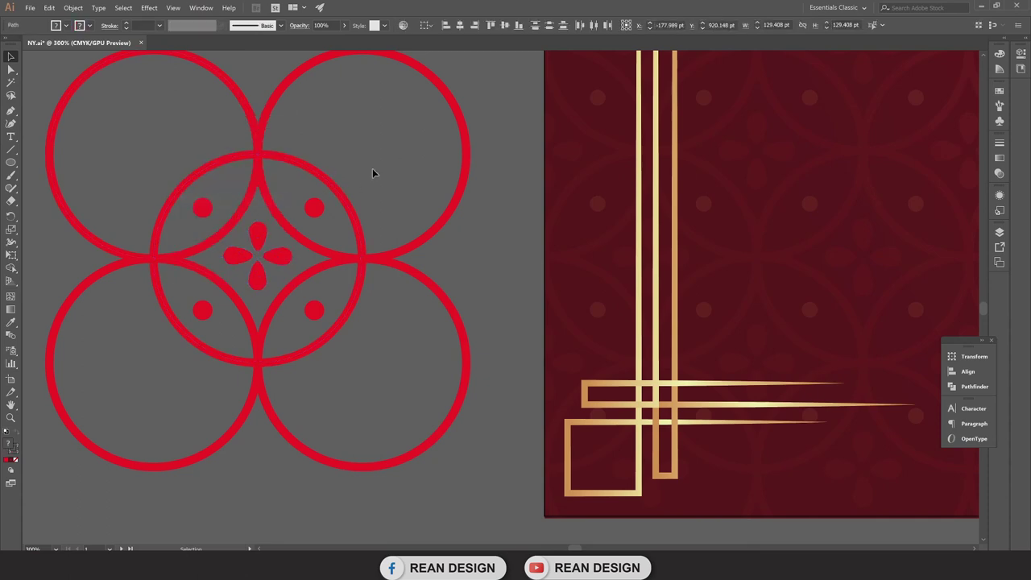
click(373, 170)
Undo the stray copies of the centre ring made while selecting it.
click(337, 191)
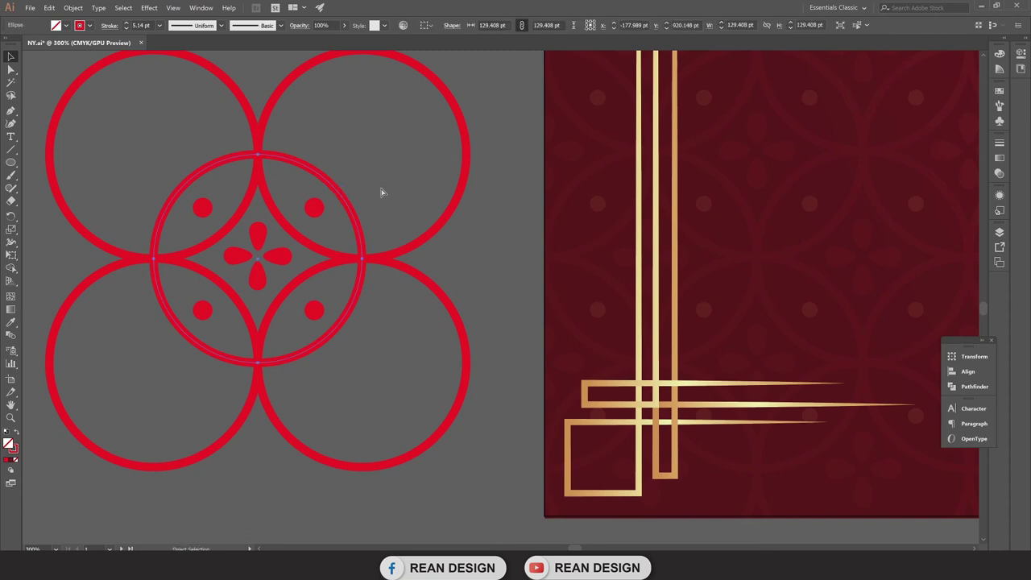
drag(362, 258, 605, 298)
key(a)
key(ctrl+z)
key(ctrl)
drag(316, 170, 315, 181)
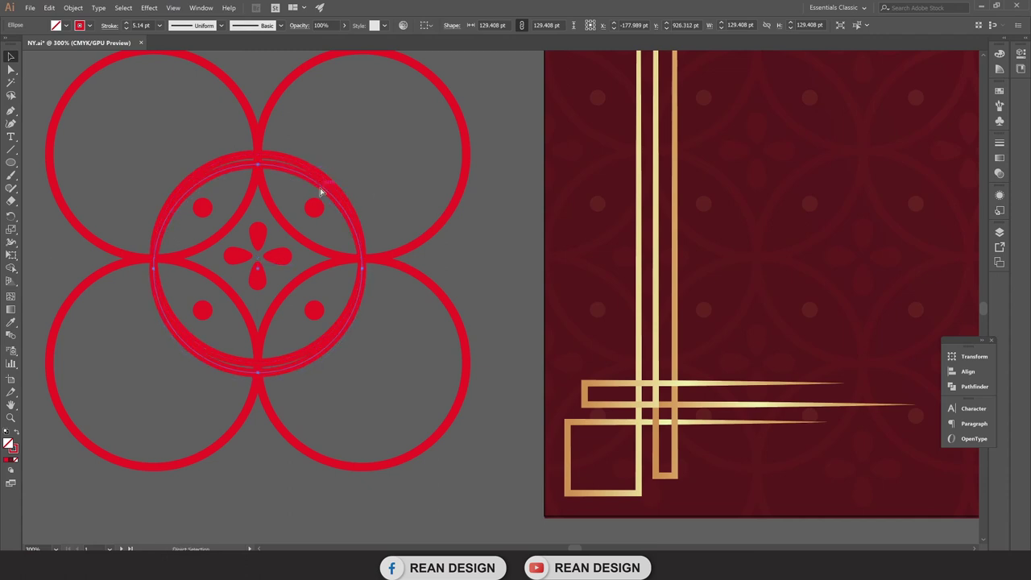
key(ctrl+z)
click(328, 191)
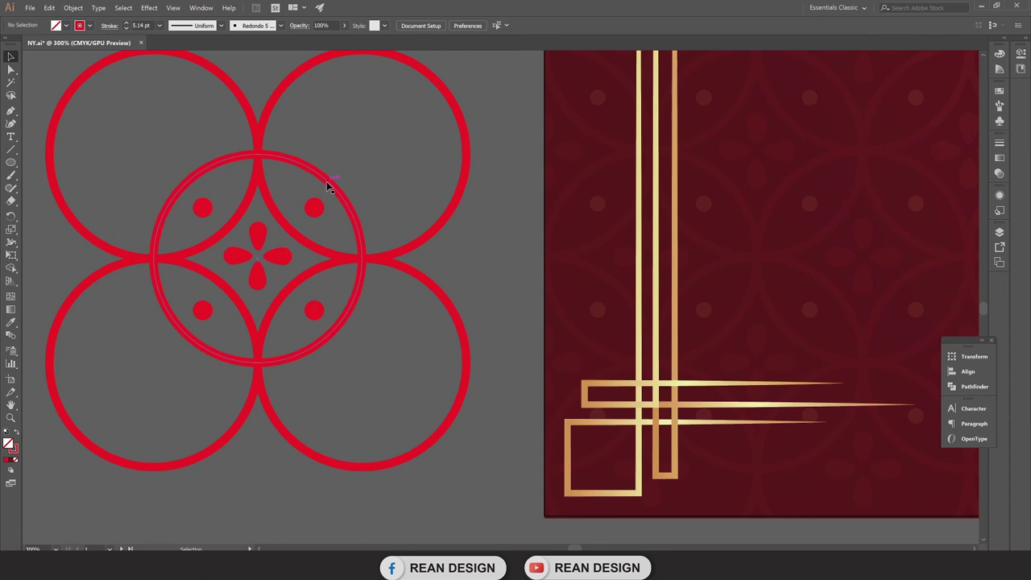
Select the centre and bottom-right rings and bring up the Pathfinder panel.
click(327, 186)
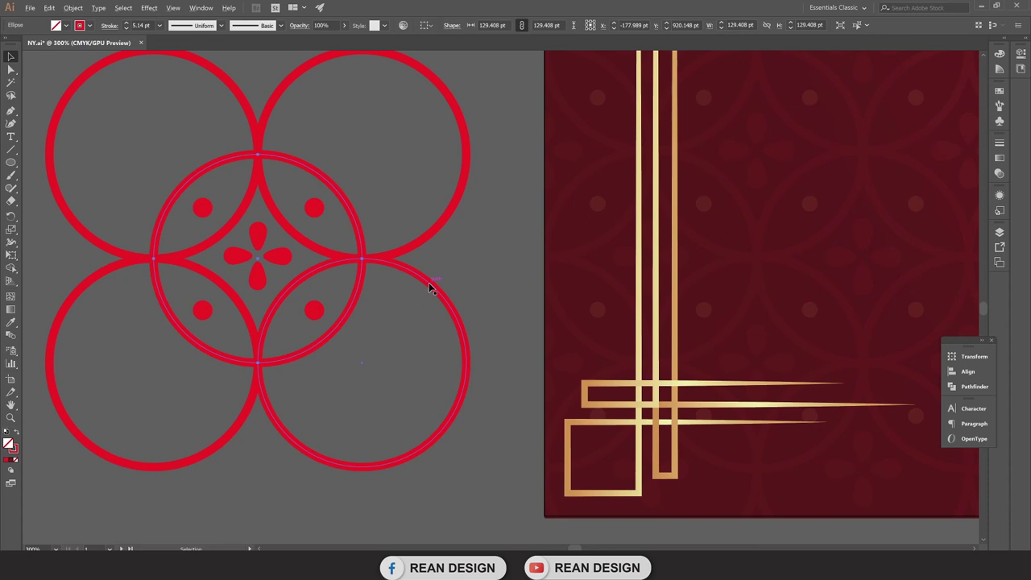
click(429, 288)
click(357, 220)
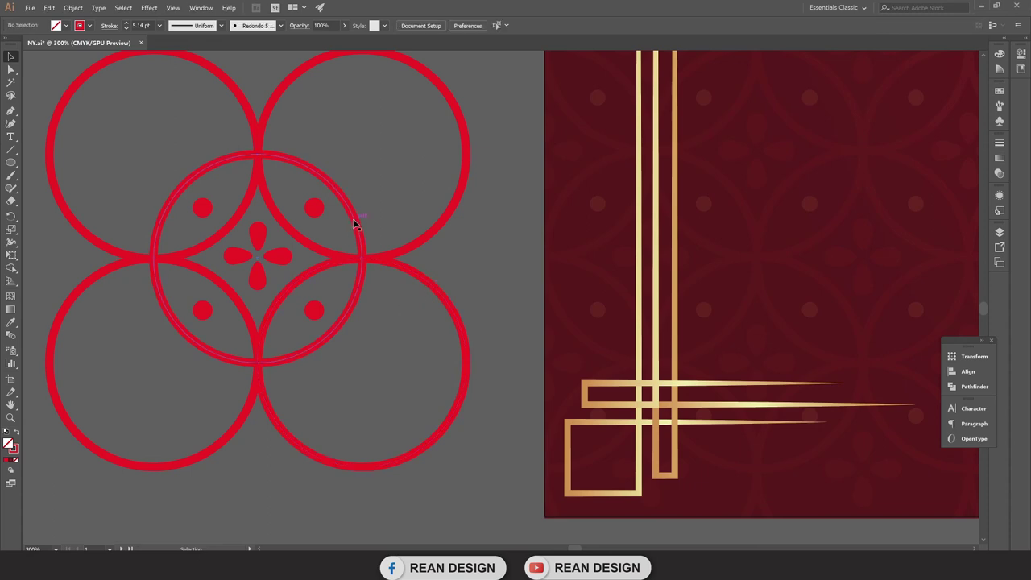
shift+click(445, 300)
shift+click(552, 257)
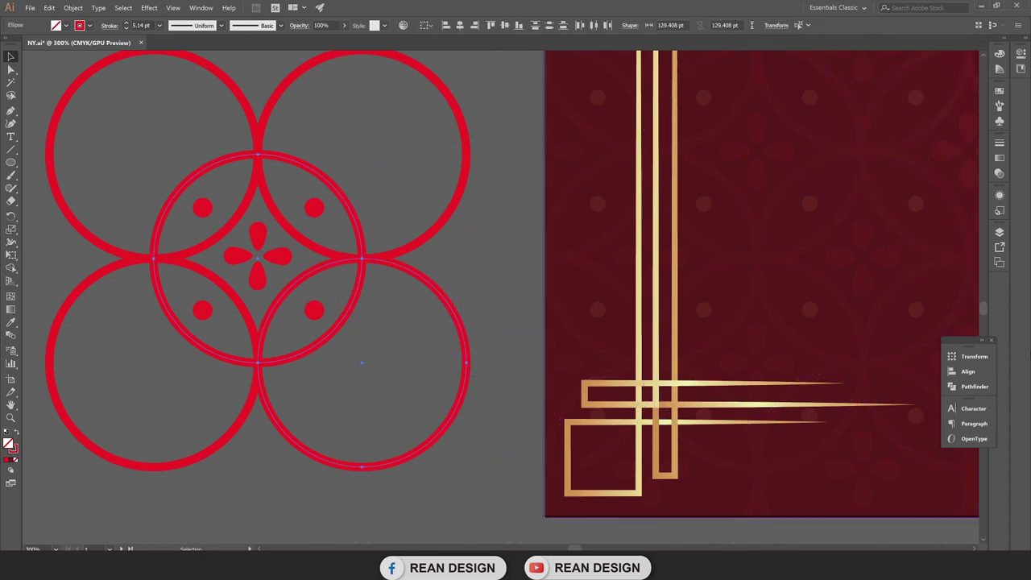
drag(962, 343, 554, 239)
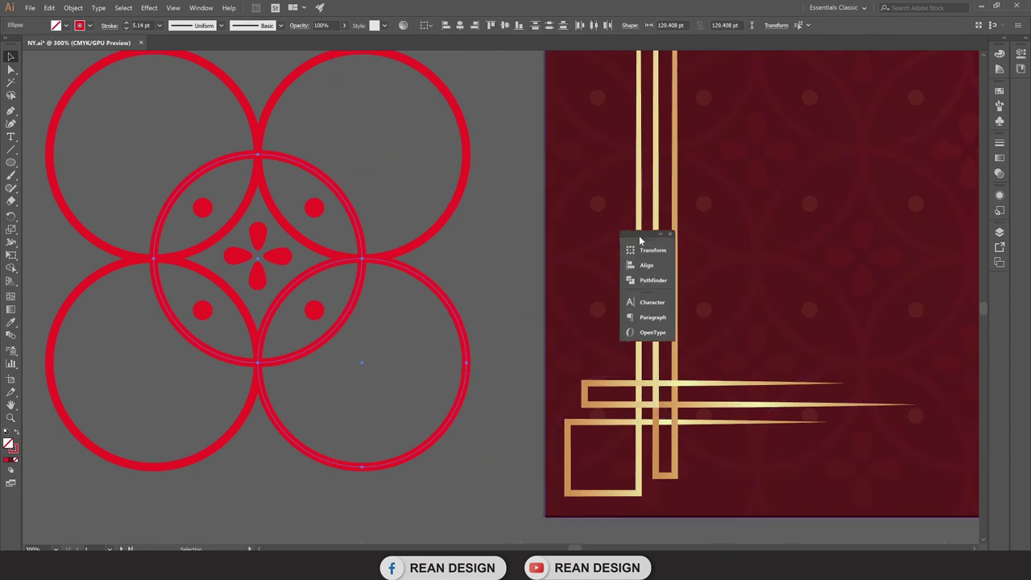
click(562, 283)
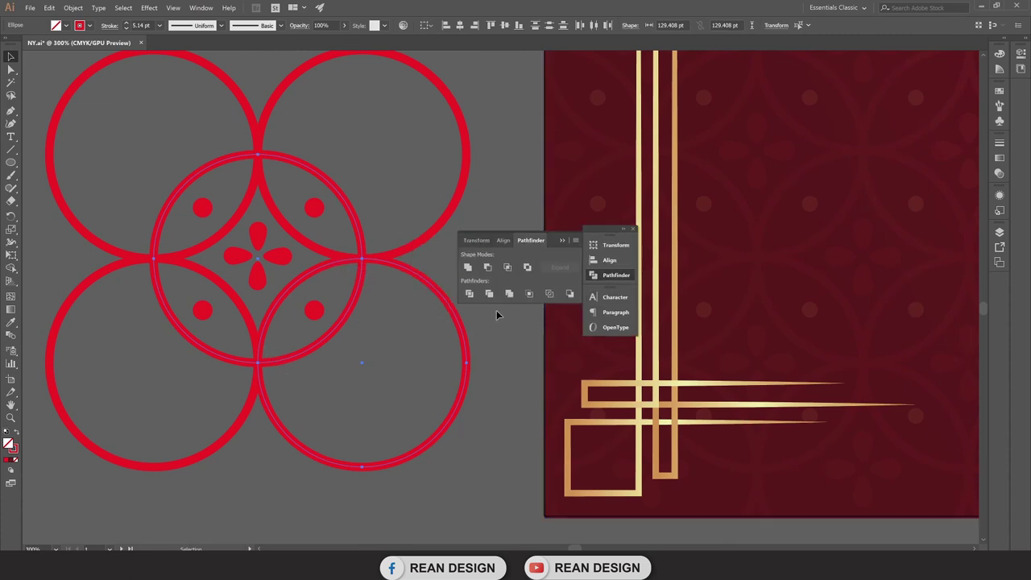
Intersect the centre and bottom-right rings, undoing a stray move of the lens shape.
click(507, 267)
click(430, 341)
drag(326, 268, 354, 310)
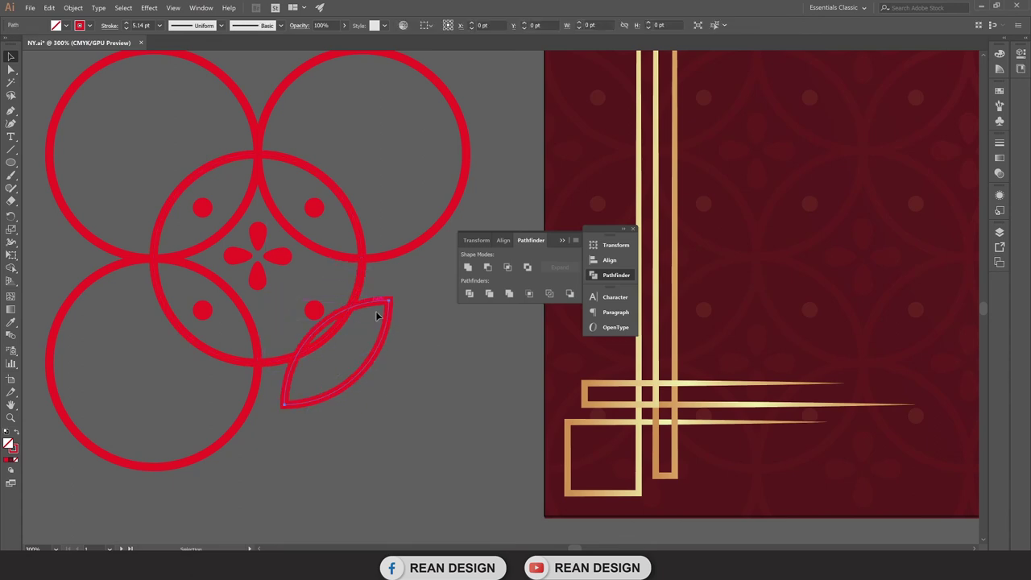
key(ctrl+z)
click(420, 365)
Intersect the middle circle with the upper-right circle.
click(329, 183)
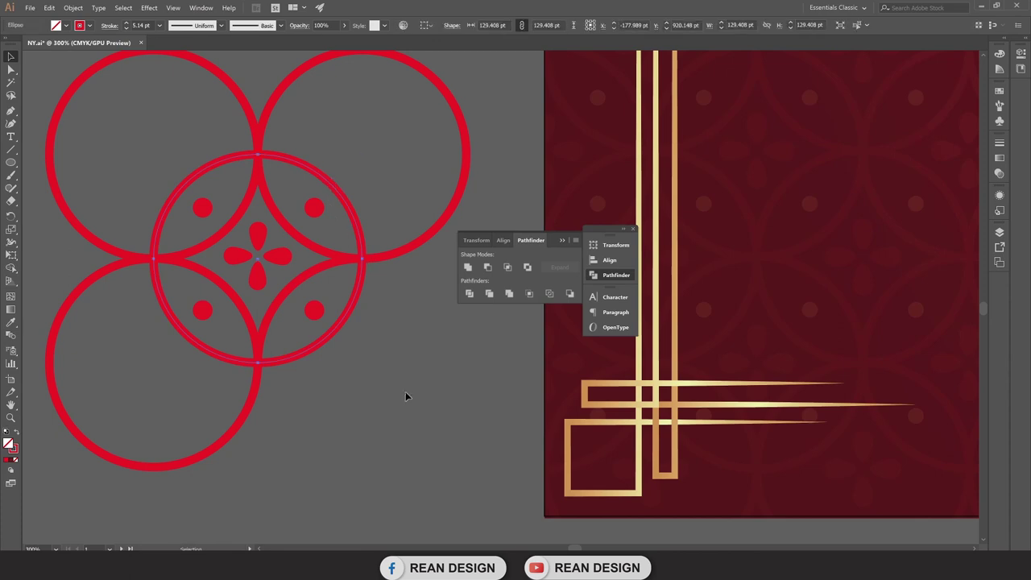
click(406, 385)
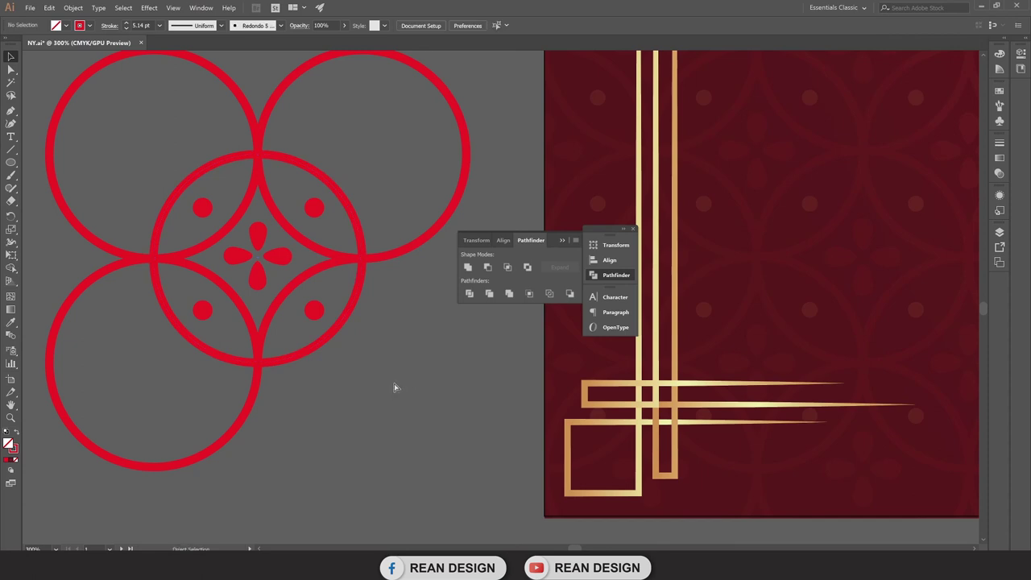
click(320, 179)
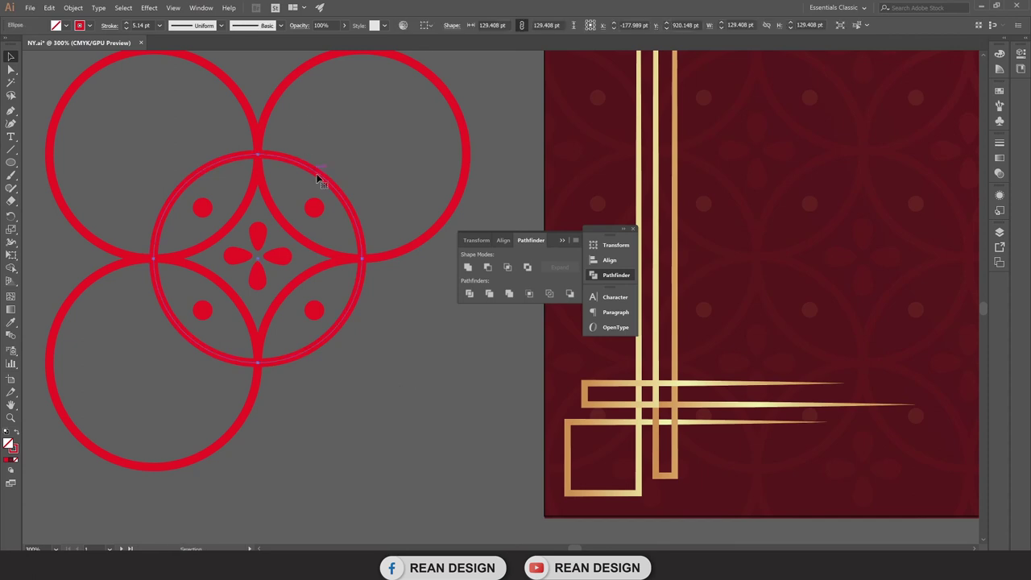
shift+click(289, 229)
shift+click(434, 236)
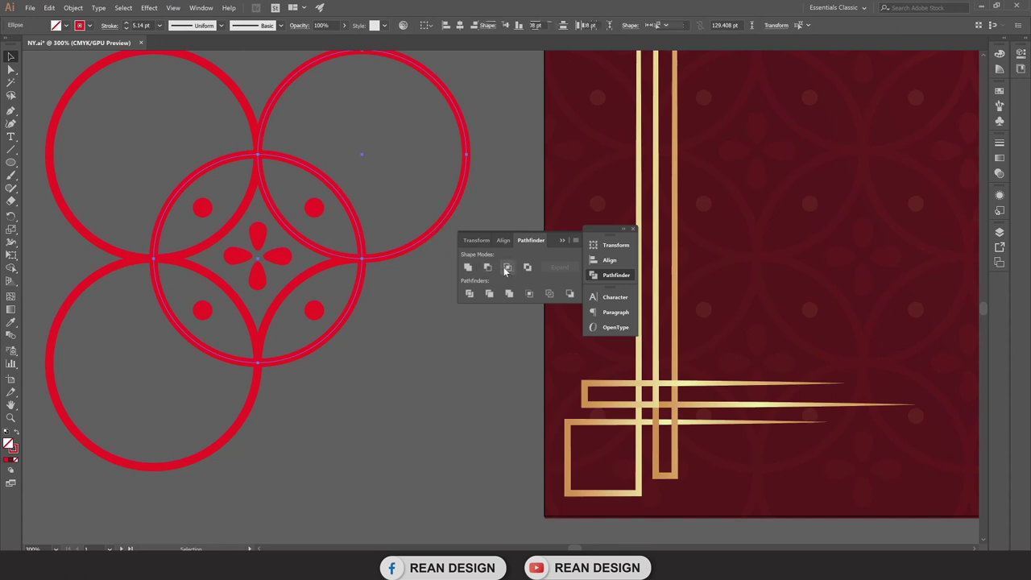
click(507, 268)
click(428, 320)
Intersect the new shape with the upper-left circle.
click(280, 215)
shift+click(240, 91)
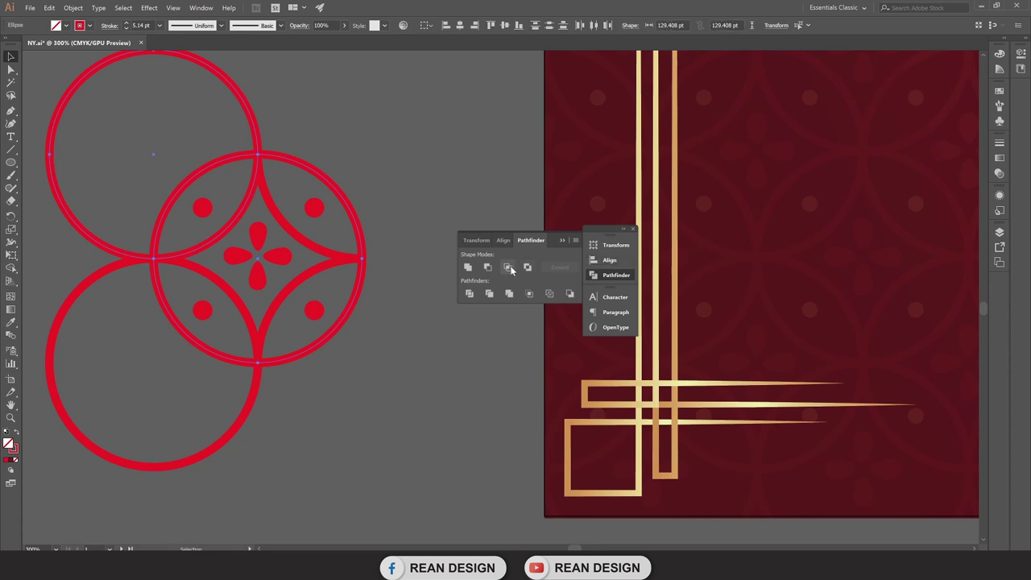
click(507, 268)
click(378, 413)
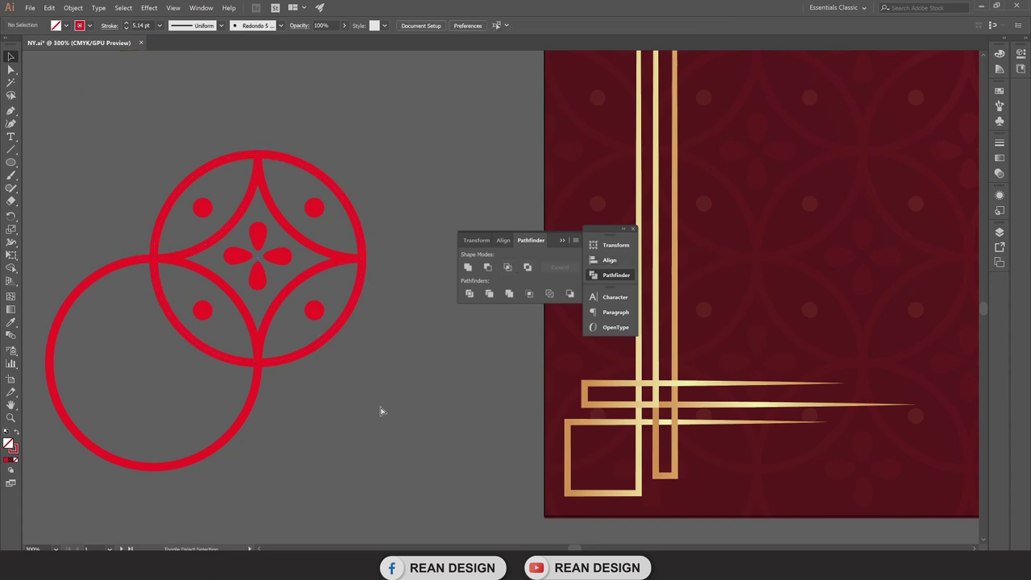
Trim the lower-left circle against the ornament with Pathfinder until only the coin remains.
click(98, 282)
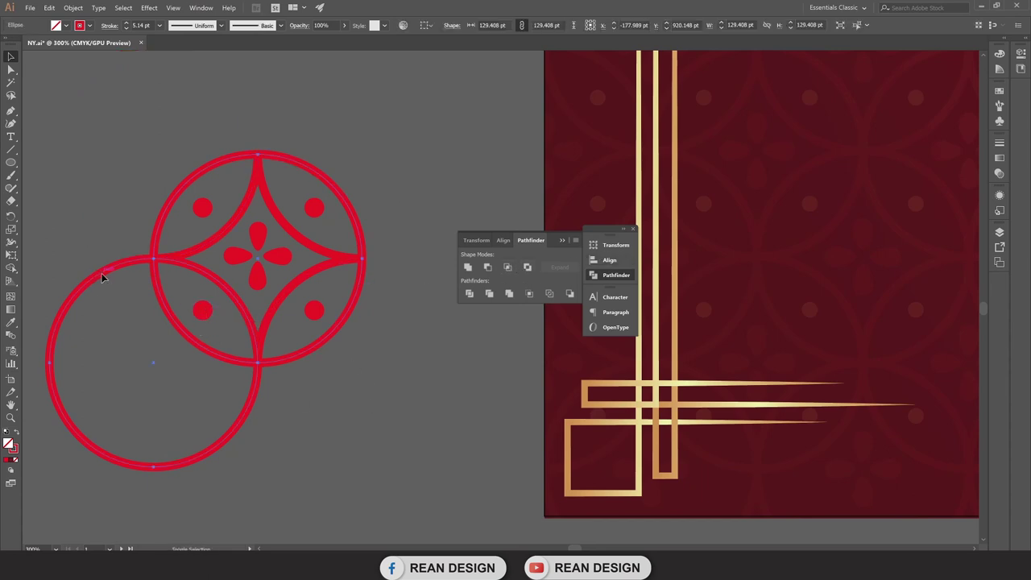
shift+click(156, 276)
click(497, 266)
click(377, 411)
click(118, 262)
shift+click(170, 265)
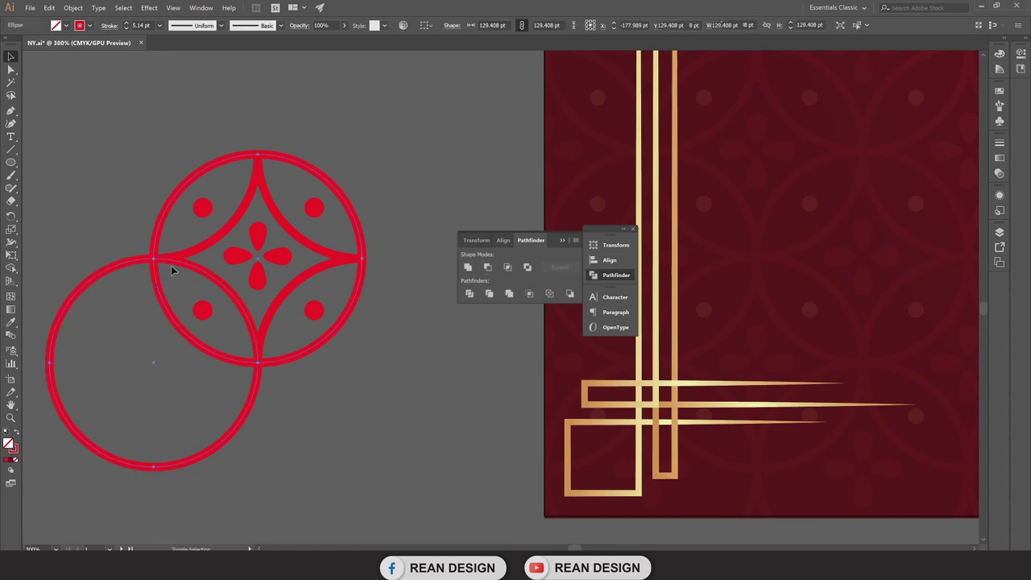
click(508, 267)
click(325, 406)
key(ctrl+minus)
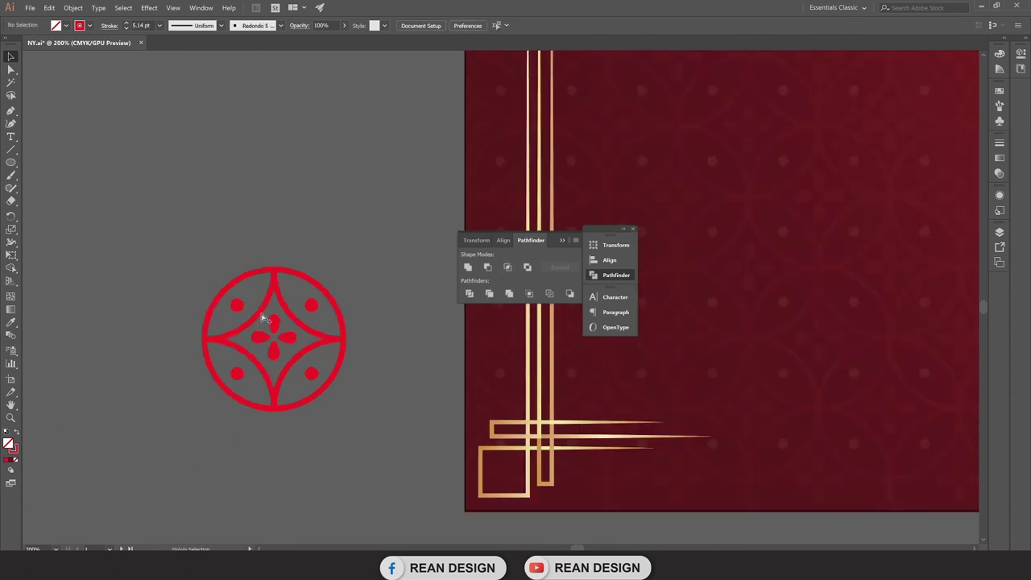
Group the four petals together.
scroll(262, 318, up, 2)
scroll(174, 240, down, 2)
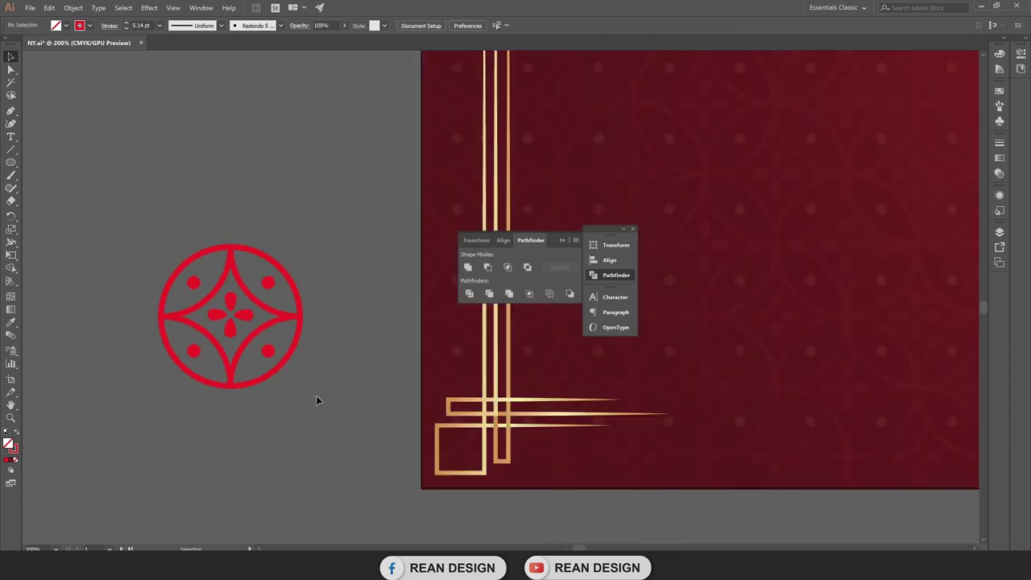
scroll(208, 325, up, 2)
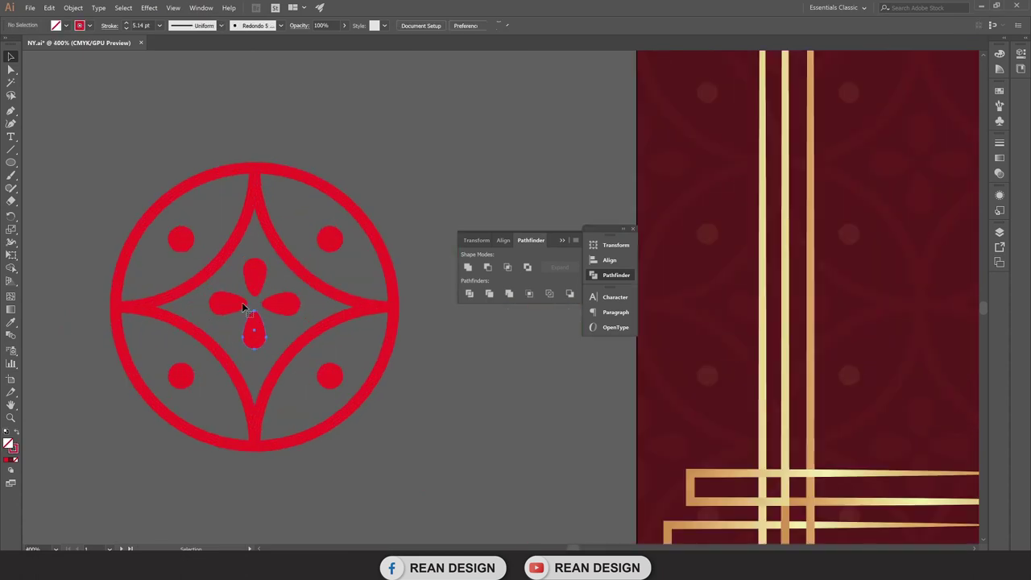
click(244, 307)
shift+click(280, 308)
right_click(282, 310)
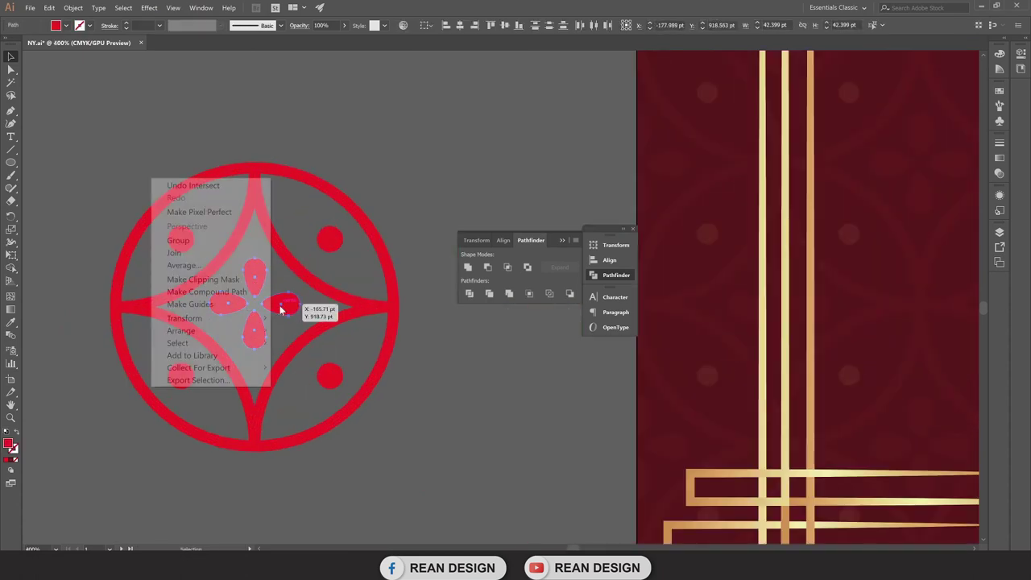
click(184, 240)
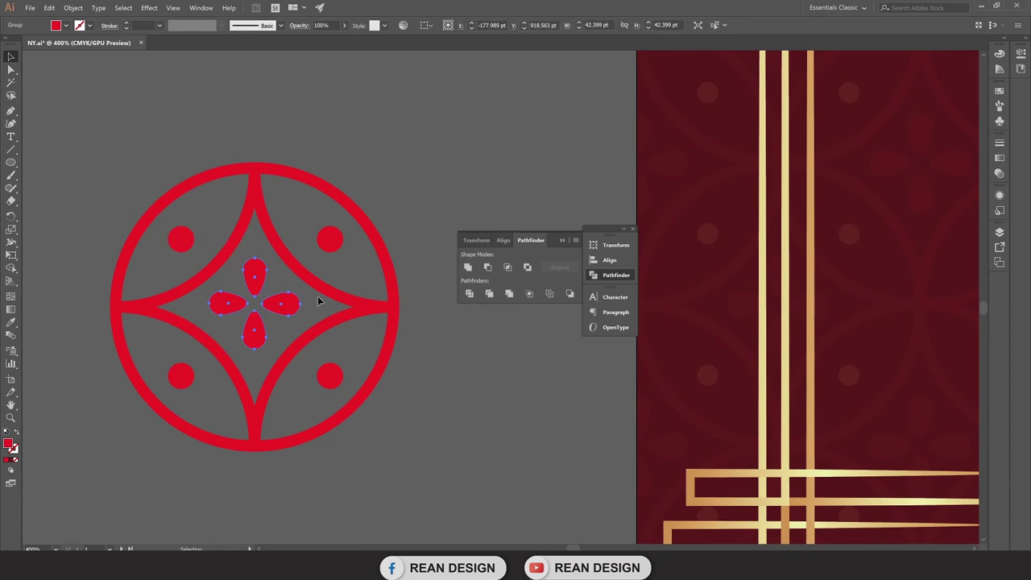
Group the ring and arc paths.
click(288, 257)
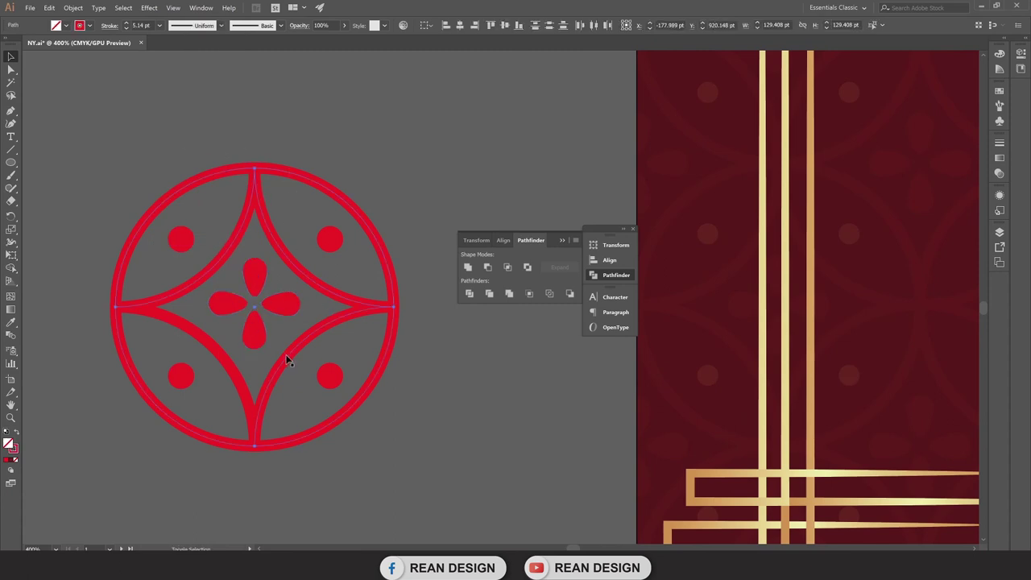
right_click(233, 365)
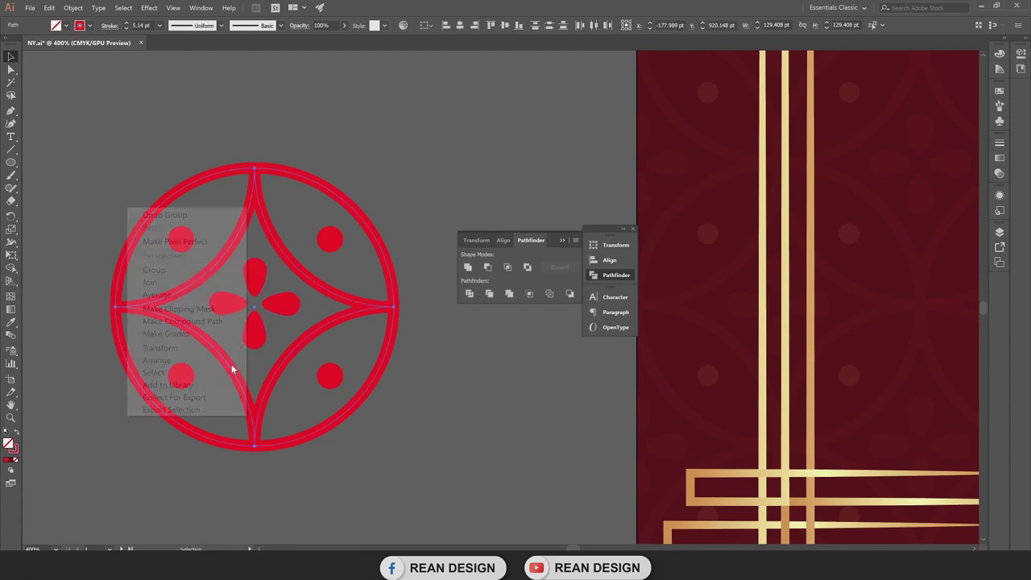
click(166, 270)
click(415, 322)
Vertically centre-align the emblem's parts and group them into one emblem.
click(268, 312)
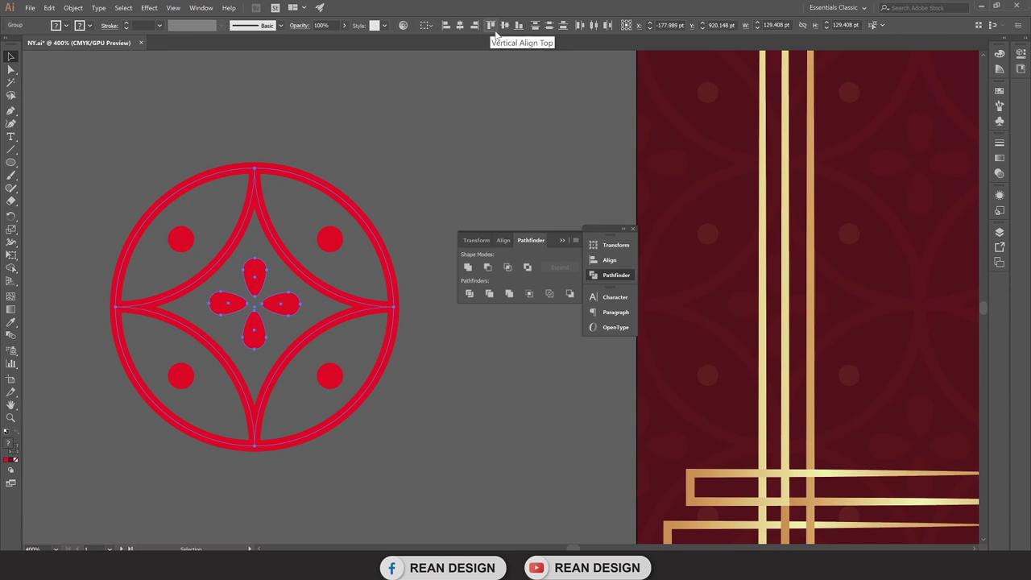
click(504, 26)
click(460, 177)
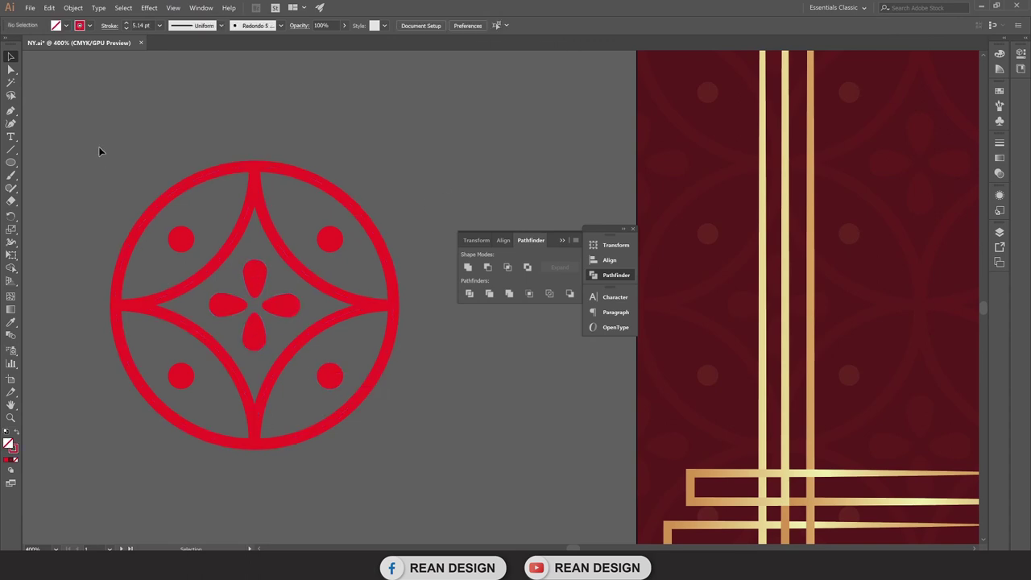
click(379, 373)
right_click(186, 176)
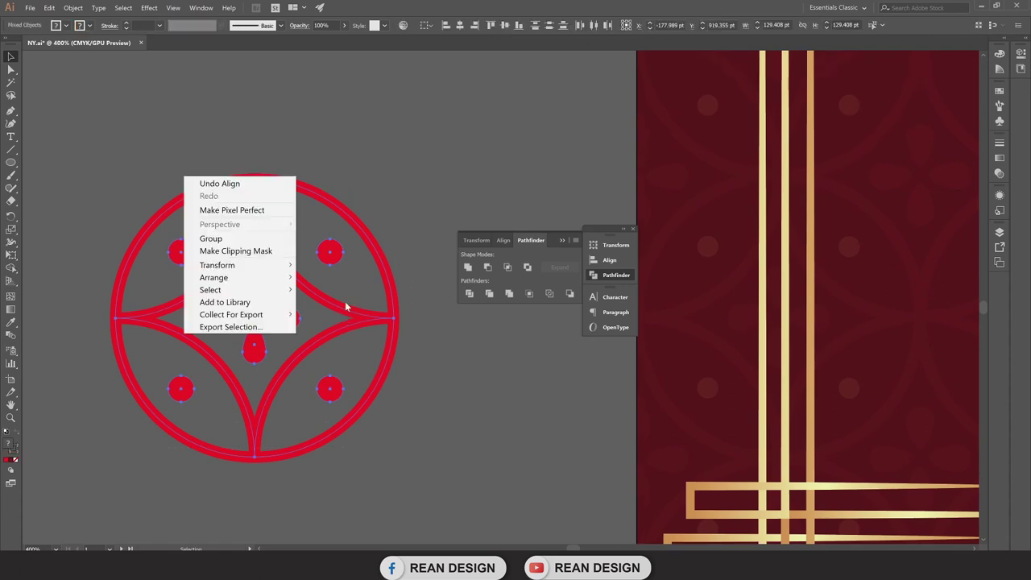
click(207, 239)
Move the grouped emblem to sit beside the red artboard.
scroll(330, 256, down, 2)
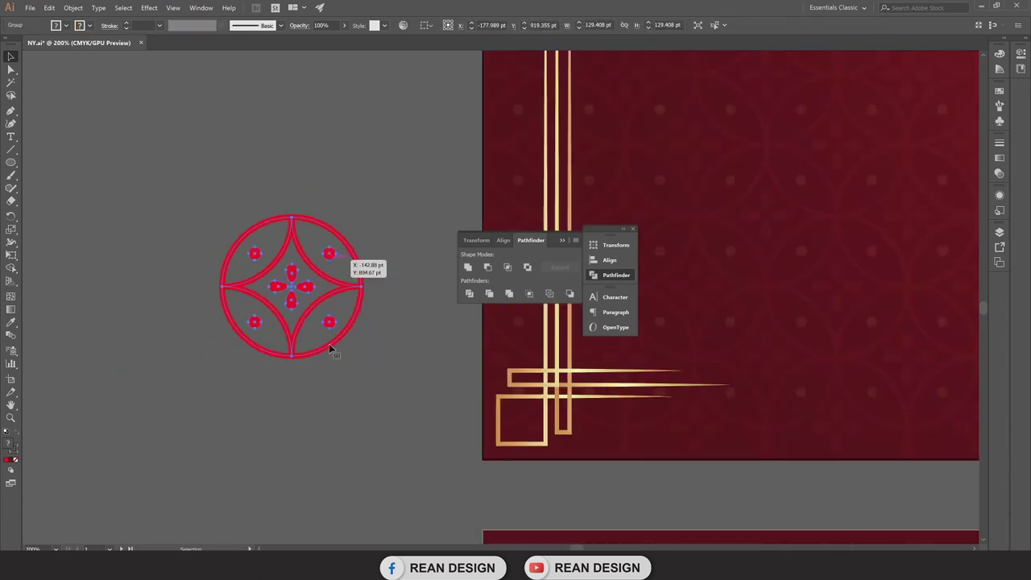
click(343, 382)
scroll(340, 390, up, 1)
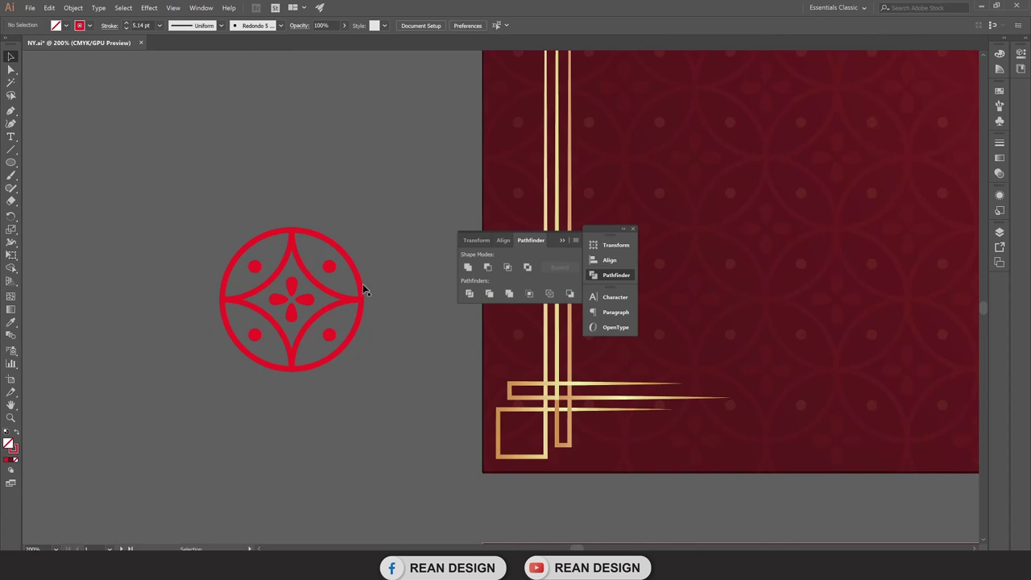
drag(327, 282, 147, 283)
drag(145, 325, 346, 313)
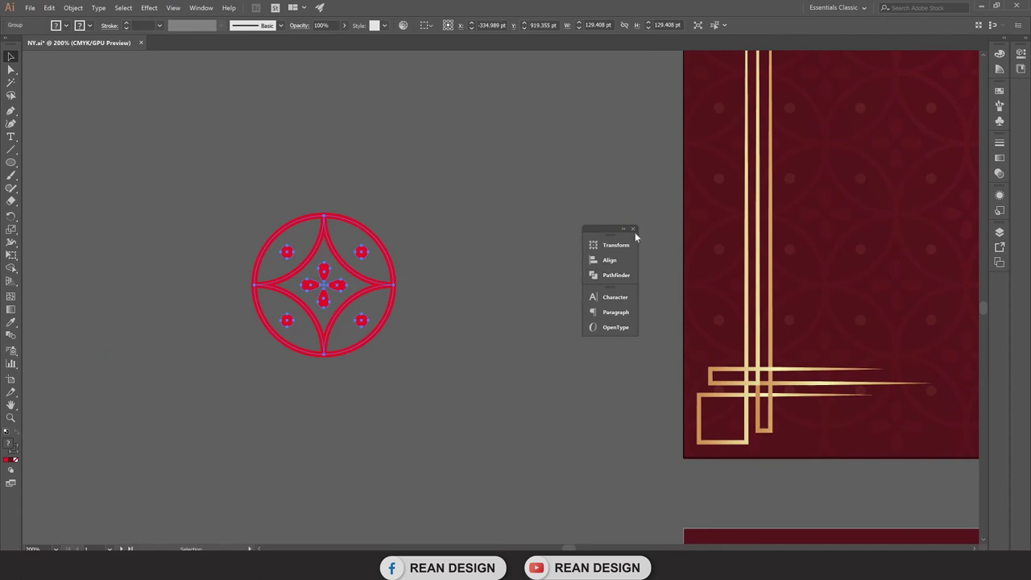
drag(632, 227, 1019, 285)
Copy the emblem beside itself and repeat to make a row of four.
mouse_move(348, 275)
mouse_down()
mouse_move(129, 255)
mouse_move(270, 262)
mouse_up()
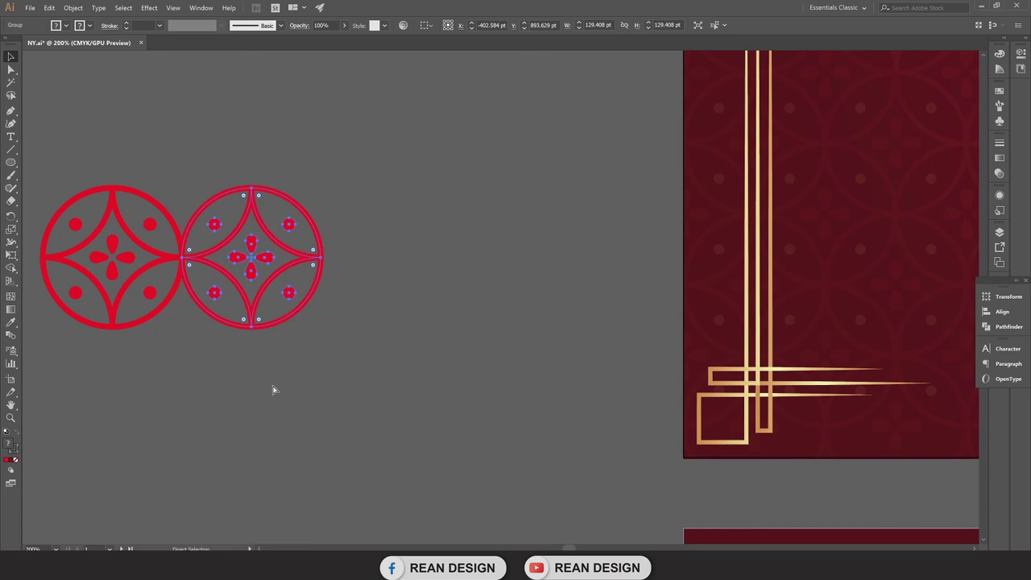
key(ctrl+d)
key(ctrl+d)
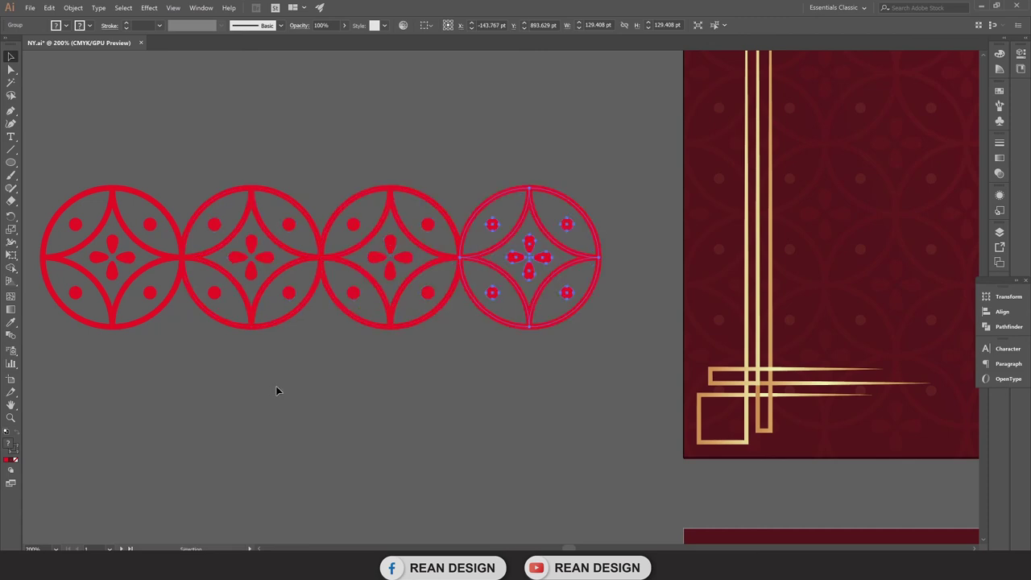
alt+scroll(272, 390, down, 1)
key(ctrl)
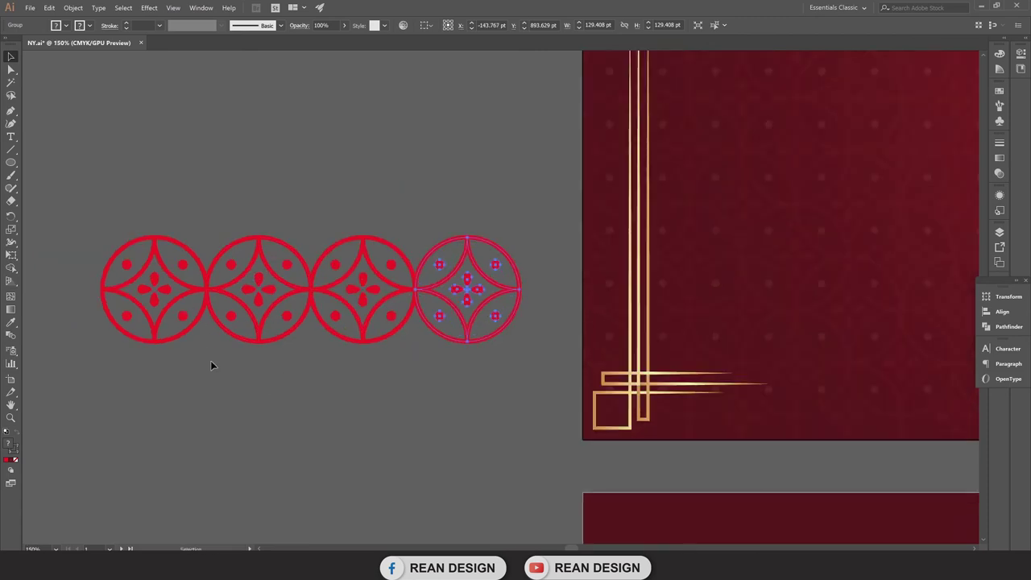
scroll(211, 365, down, 1)
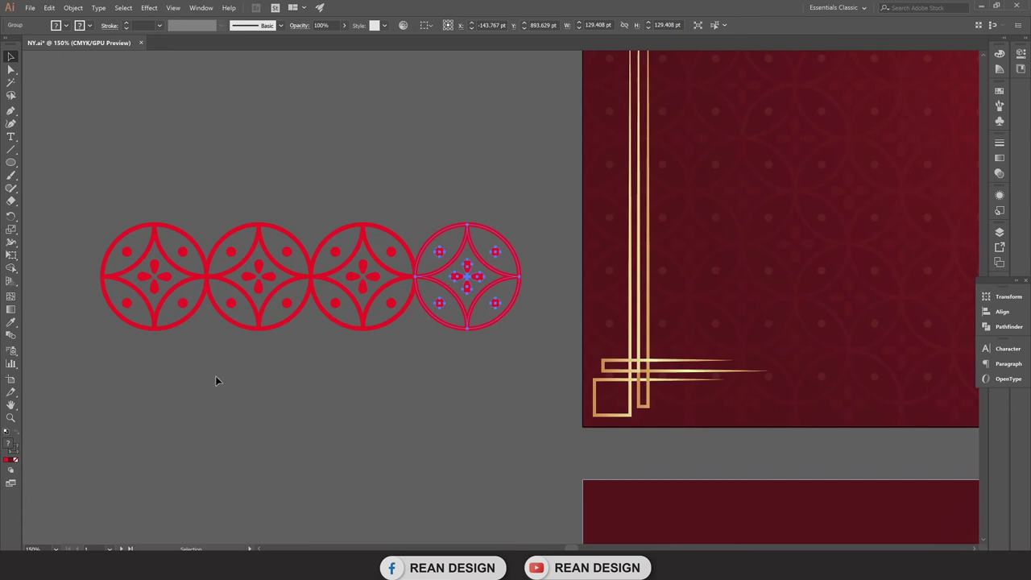
Copy the row of four down and half-offset right as an interlocking second row.
key(ctrl+a)
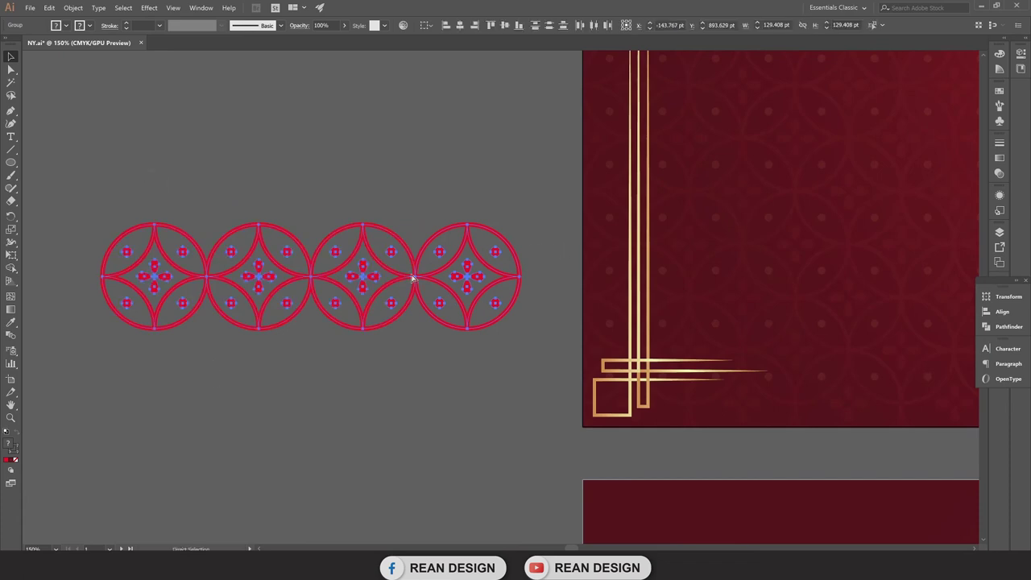
scroll(439, 266, up, 1)
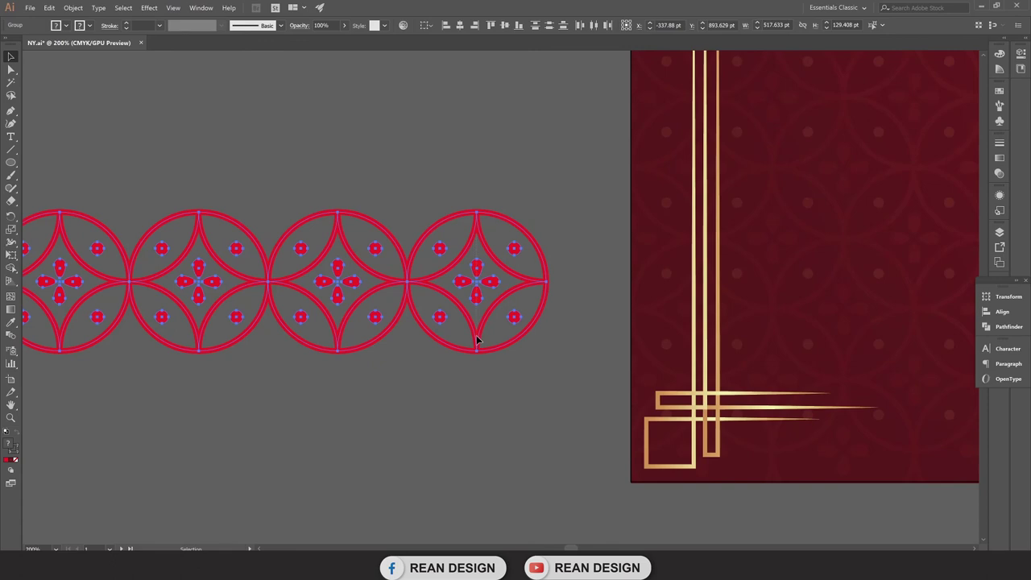
click(329, 230)
scroll(217, 221, down, 1)
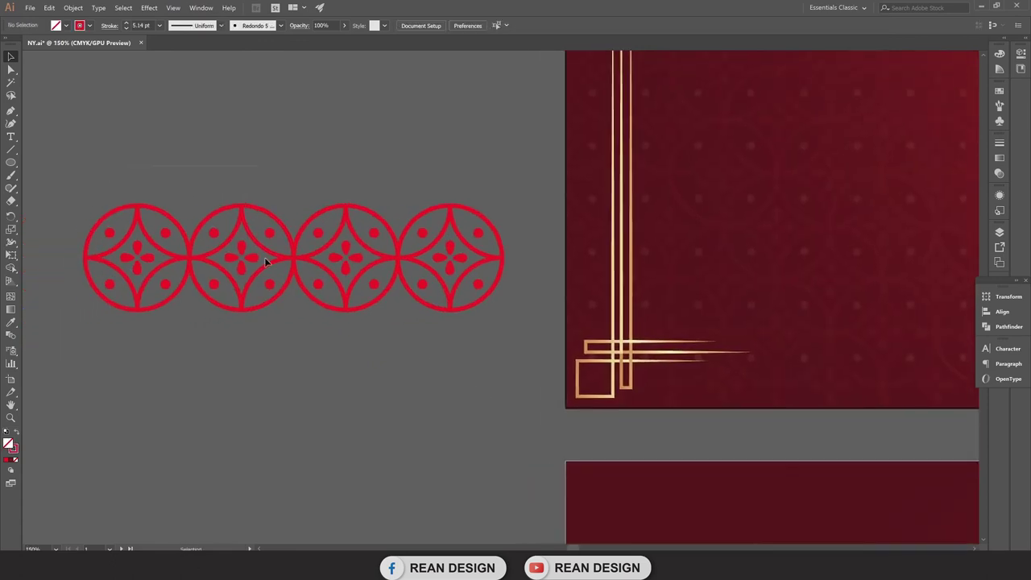
key(ctrl+a)
drag(407, 235, 459, 290)
click(361, 424)
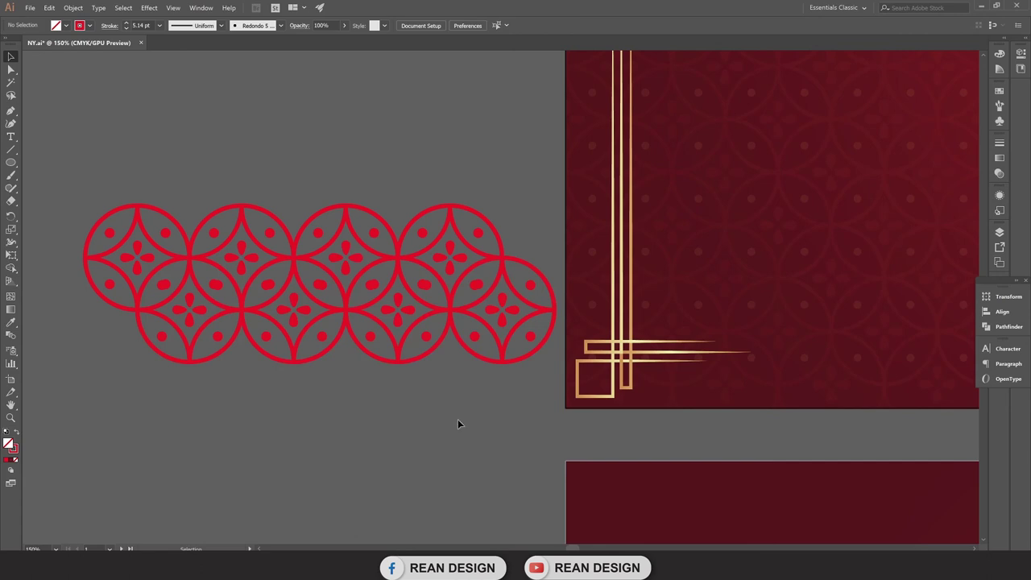
key(ctrl+minus)
key(ctrl+minus)
Move the red circle pattern group onto the lower artboard's top-left corner.
scroll(345, 256, down, 2)
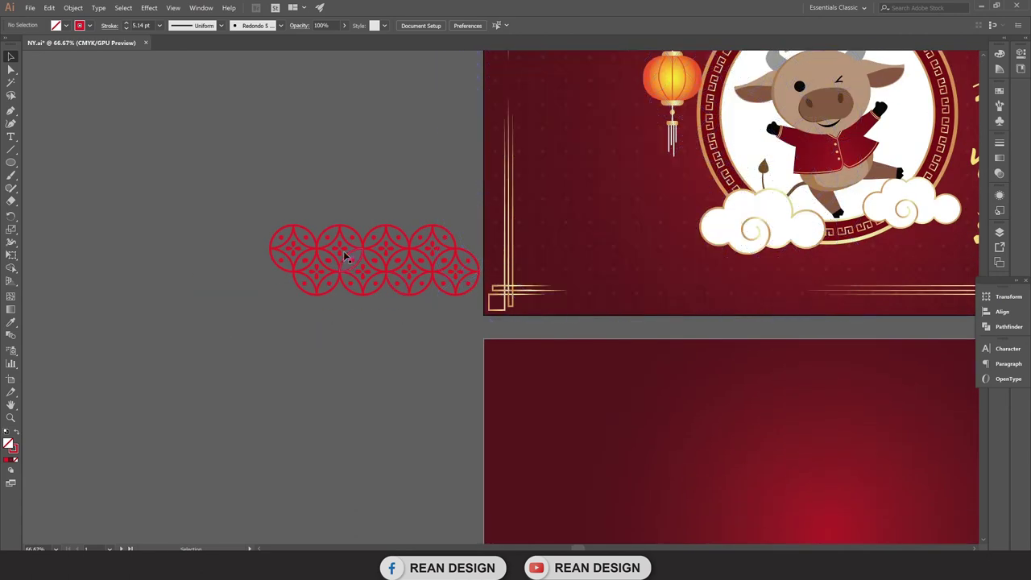
drag(451, 307, 442, 298)
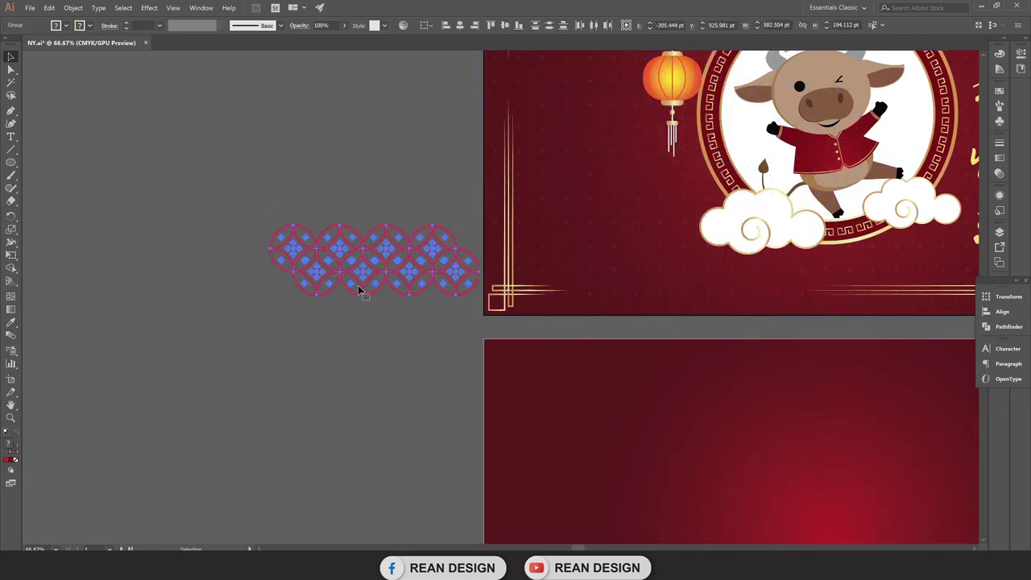
drag(363, 294, 233, 472)
scroll(281, 419, down, 5)
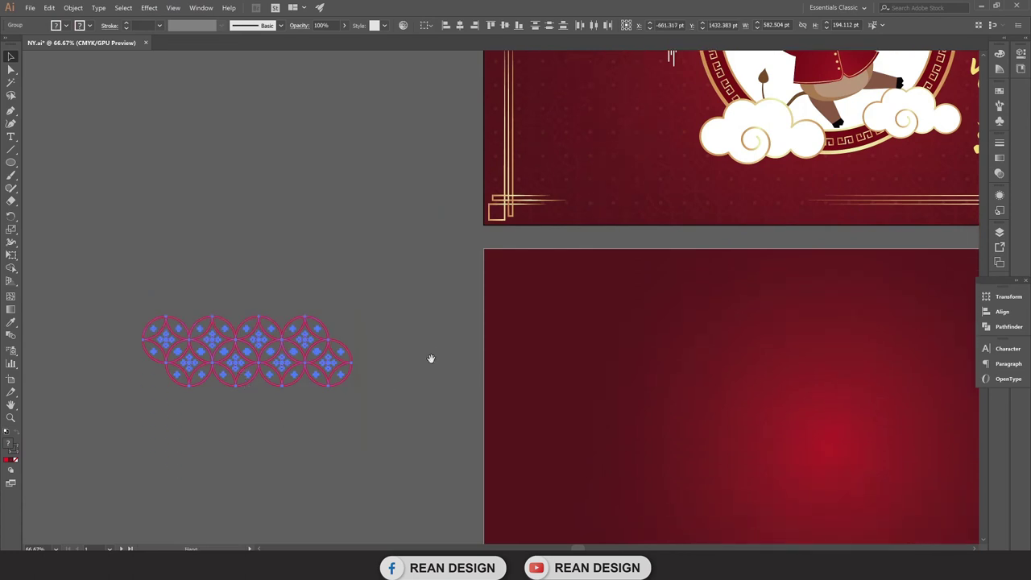
scroll(208, 360, right, 2)
drag(208, 360, 560, 302)
click(258, 396)
Delete the four lower circles and select the three extra top-row circles.
scroll(691, 348, up, 2)
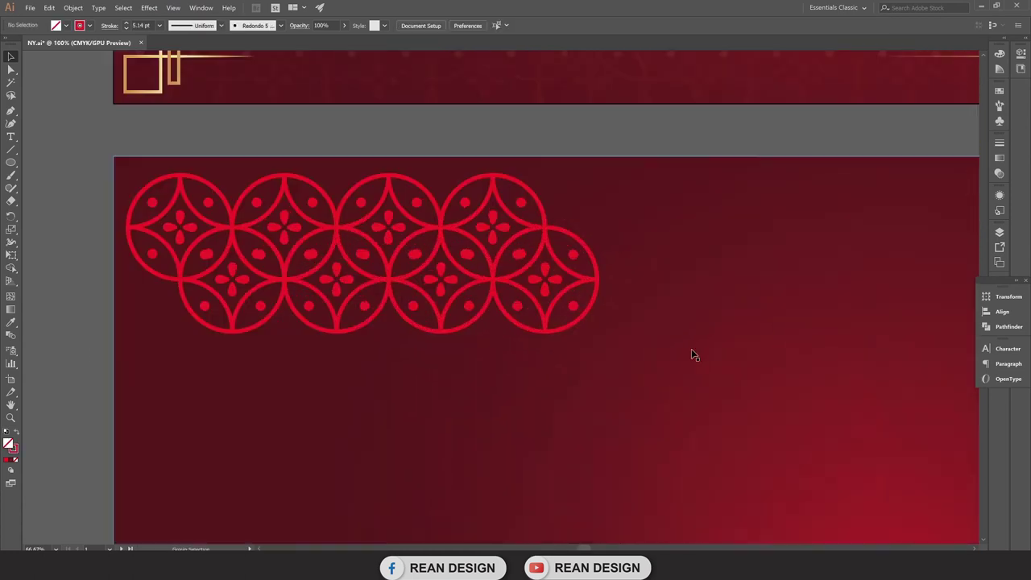
click(535, 294)
shift+click(389, 301)
shift+click(375, 282)
shift+click(273, 282)
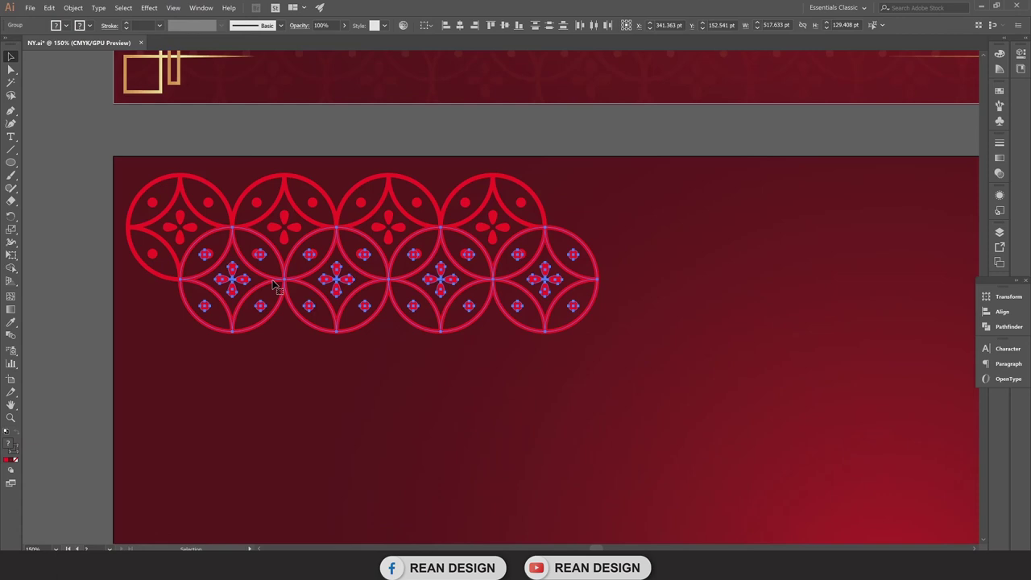
key(Delete)
click(288, 253)
shift+click(395, 229)
shift+click(487, 230)
Delete the three extra circles, leaving one circle motif in the artboard's top-left corner.
key(Delete)
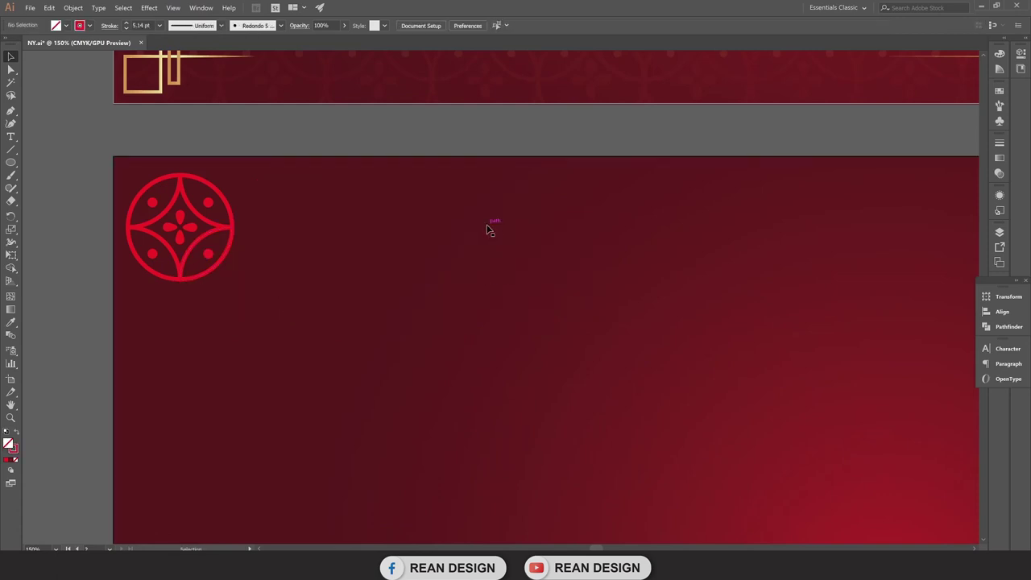
alt+scroll(76, 187, up, 1)
alt+scroll(172, 205, up, 1)
drag(244, 195, 218, 157)
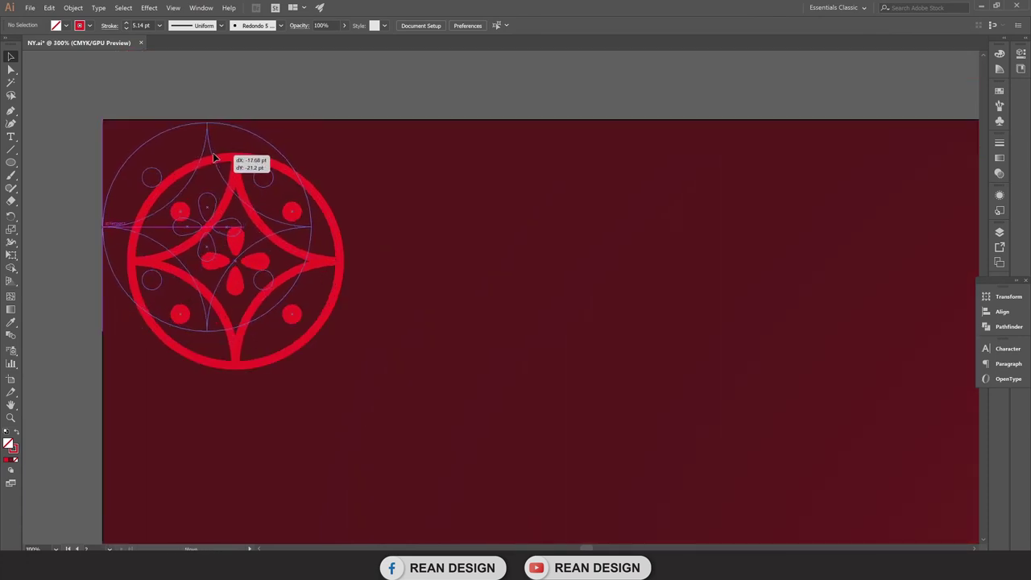
drag(218, 158, 206, 134)
key(ctrl+z)
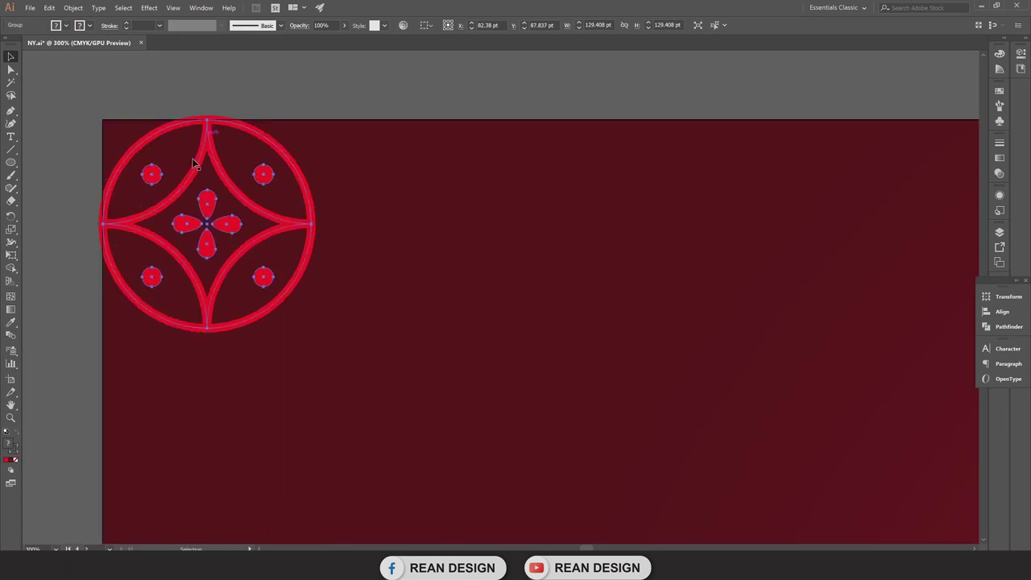
Copy the circle to its right and repeat twice to run a row across the top edge.
drag(190, 185, 396, 197)
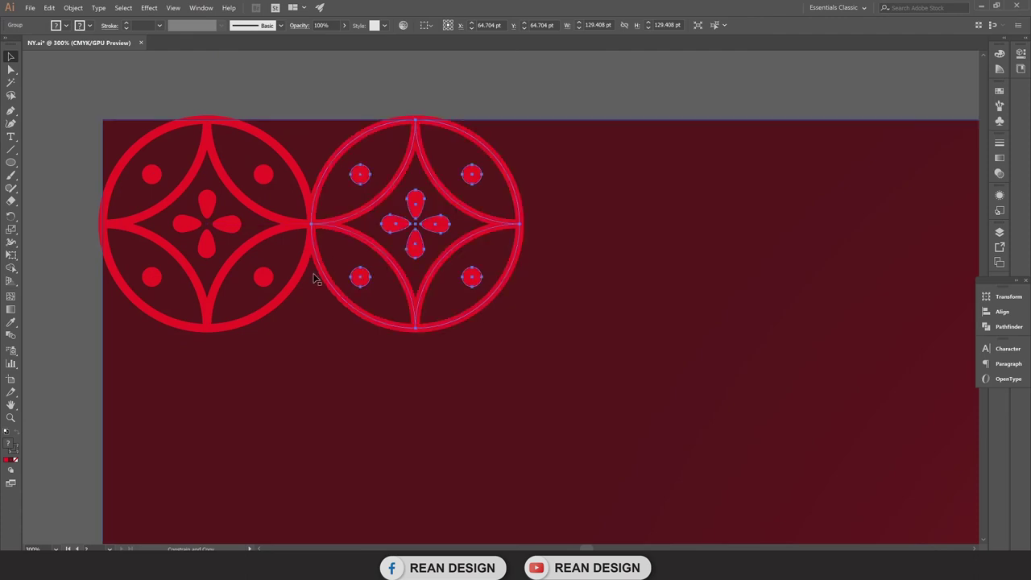
scroll(481, 276, down, 3)
scroll(451, 278, down, 2)
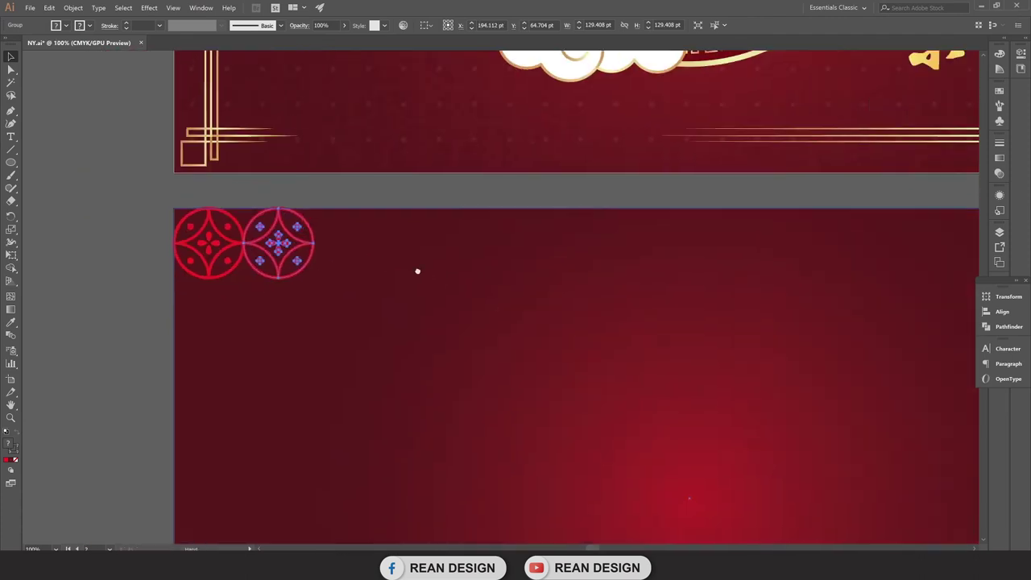
scroll(346, 266, down, 2)
scroll(280, 259, down, 2)
scroll(290, 278, down, 1)
scroll(290, 278, left, 1)
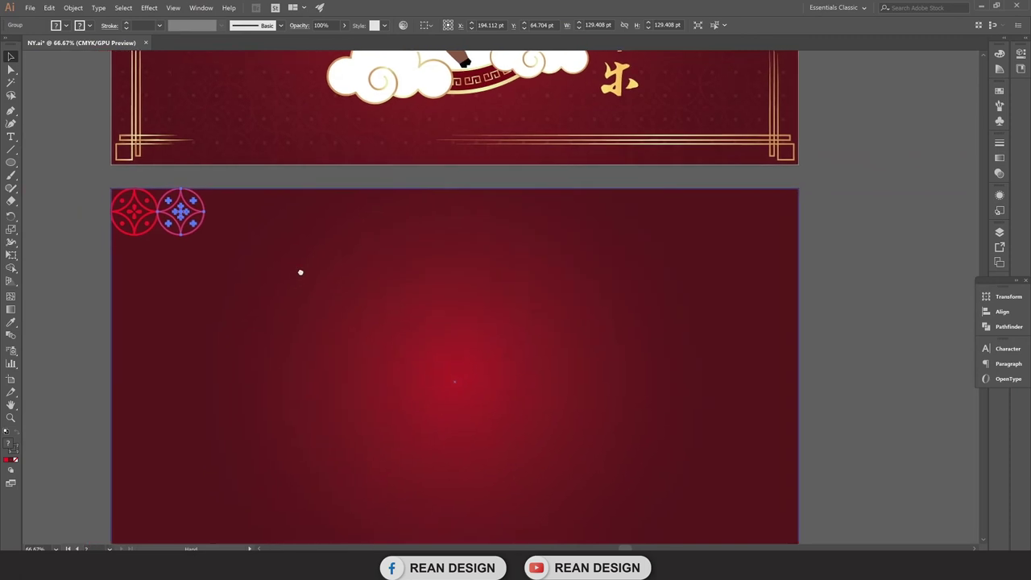
key(ctrl+d)
key(ctrl+d)
key(ctrl+d)
key(ctrl+d)
key(ctrl+d)
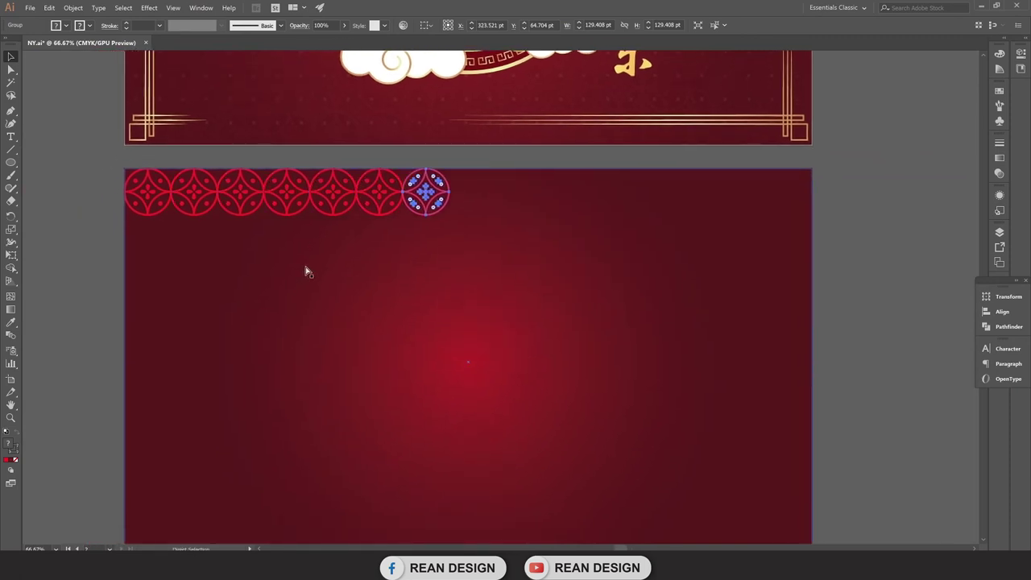
key(ctrl+d)
key(ctrl+d)
key(ctrl+d)
key(ctrl+d)
key(ctrl+d)
key(ctrl+d)
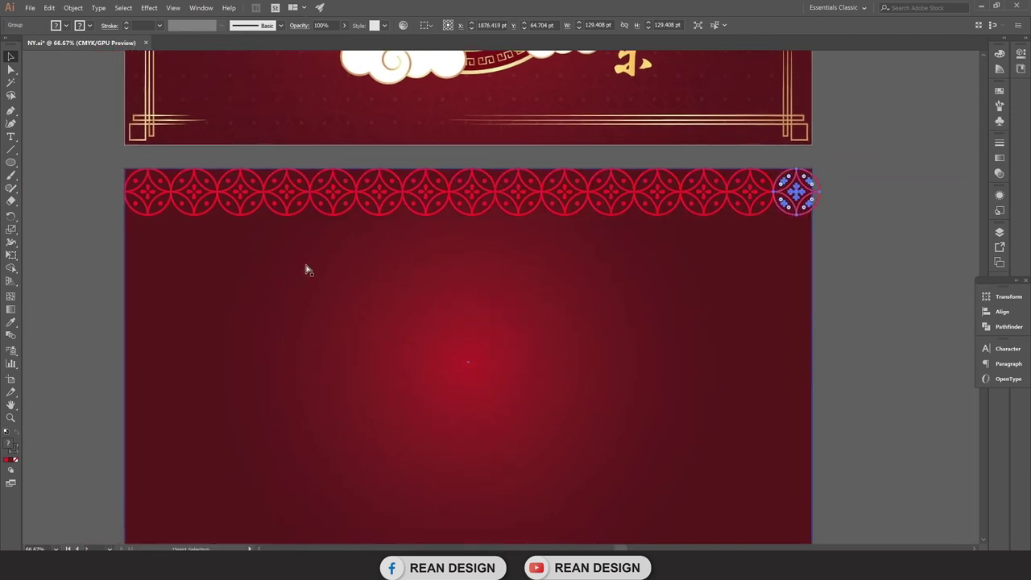
Group the row of circles and copy it down-left by half a circle.
drag(106, 164, 835, 219)
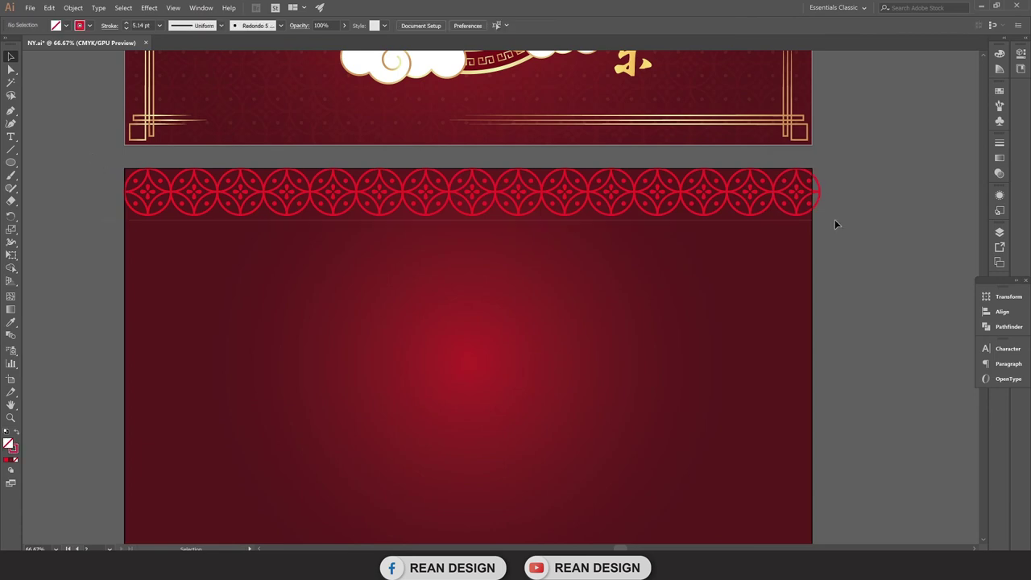
key(ctrl+g)
scroll(838, 172, up, 3)
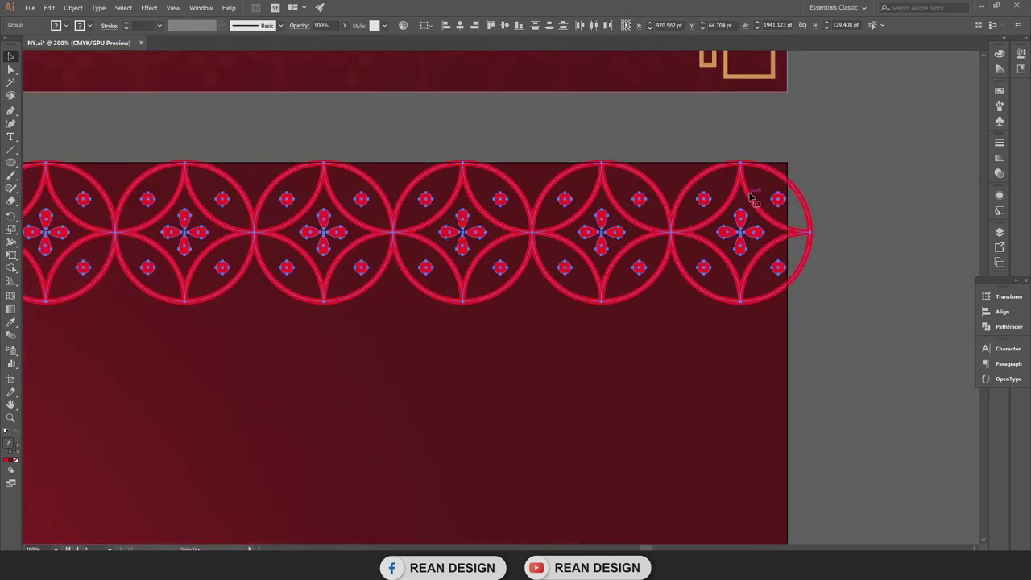
drag(748, 203, 679, 265)
Select both pattern rows and copy them straight down beneath the originals.
scroll(628, 298, down, 4)
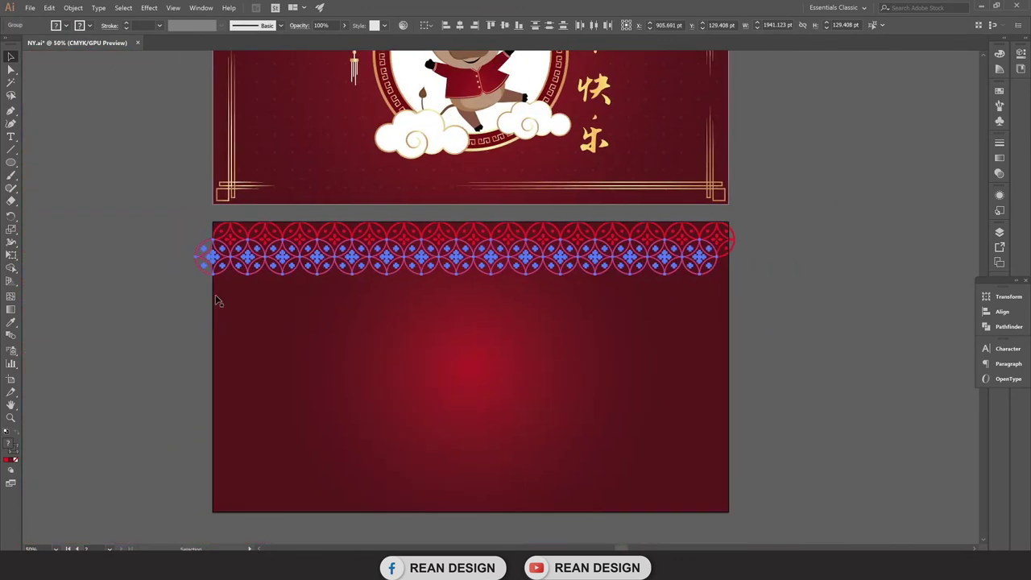
click(148, 278)
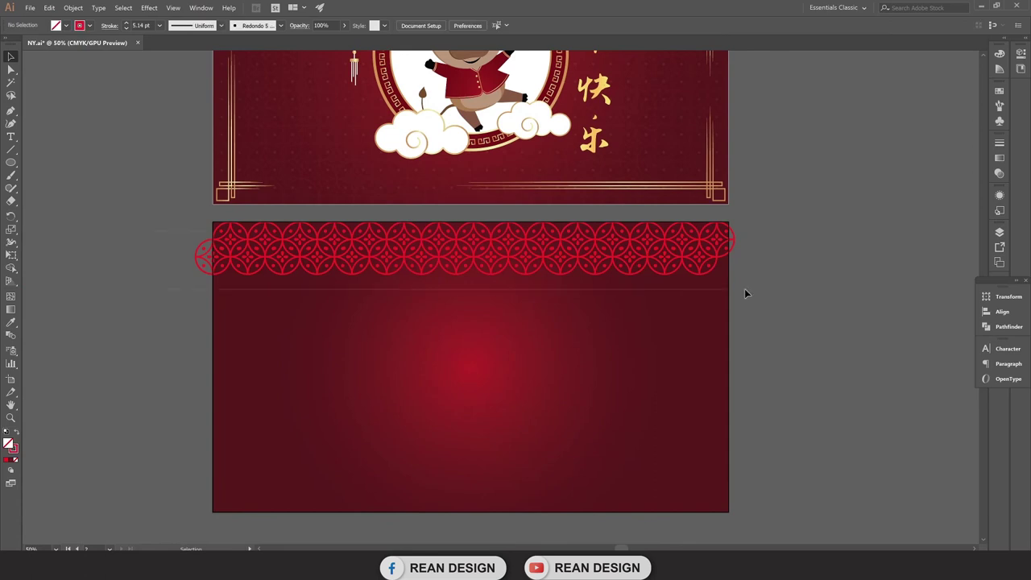
drag(744, 288, 709, 238)
scroll(715, 242, up, 4)
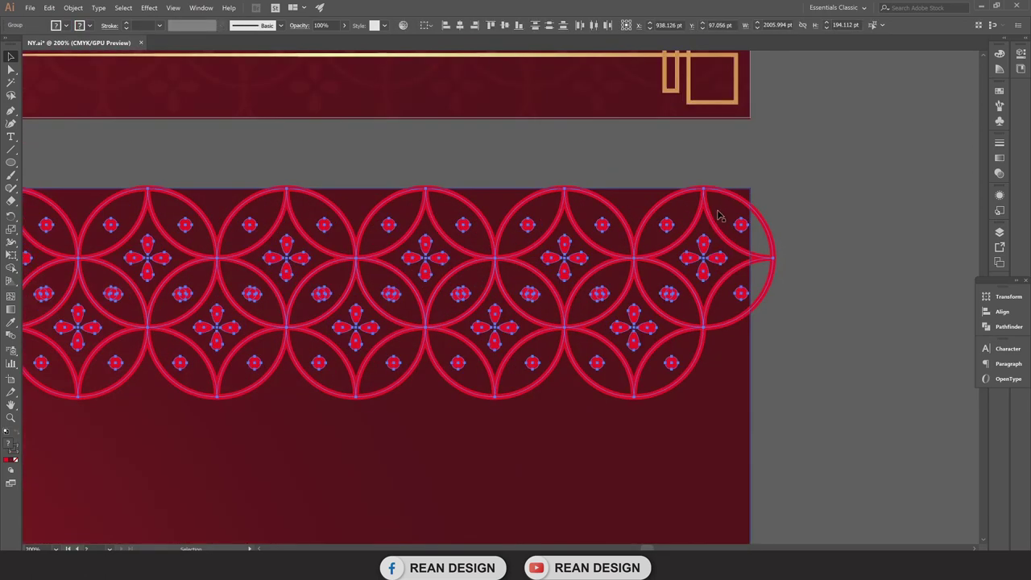
scroll(720, 219, down, 1)
drag(705, 190, 722, 328)
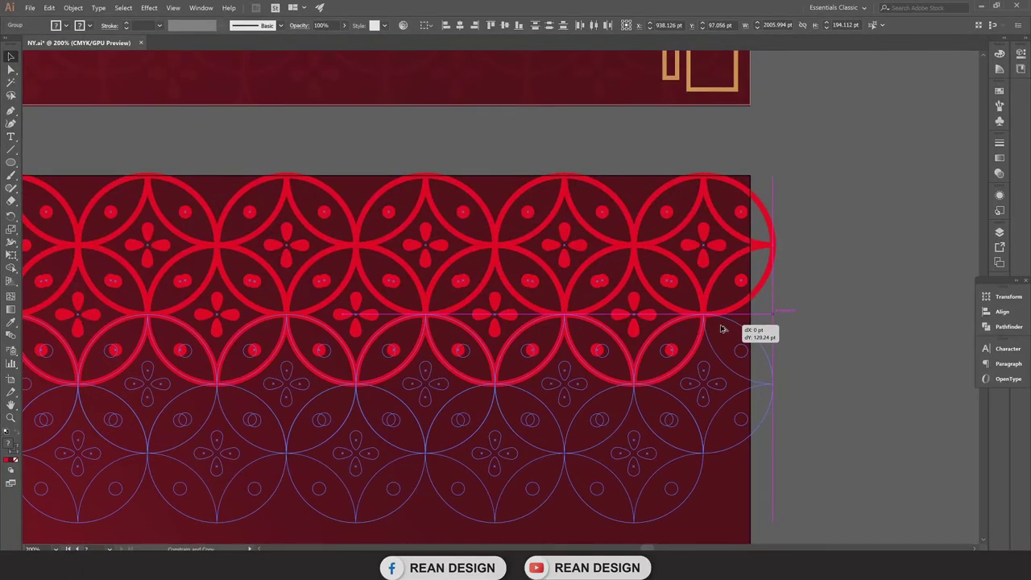
drag(722, 329, 722, 328)
Repeat the downward copy twice to tile the pattern to the artboard's bottom edge.
scroll(722, 329, down, 1)
scroll(724, 328, down, 2)
scroll(725, 328, down, 2)
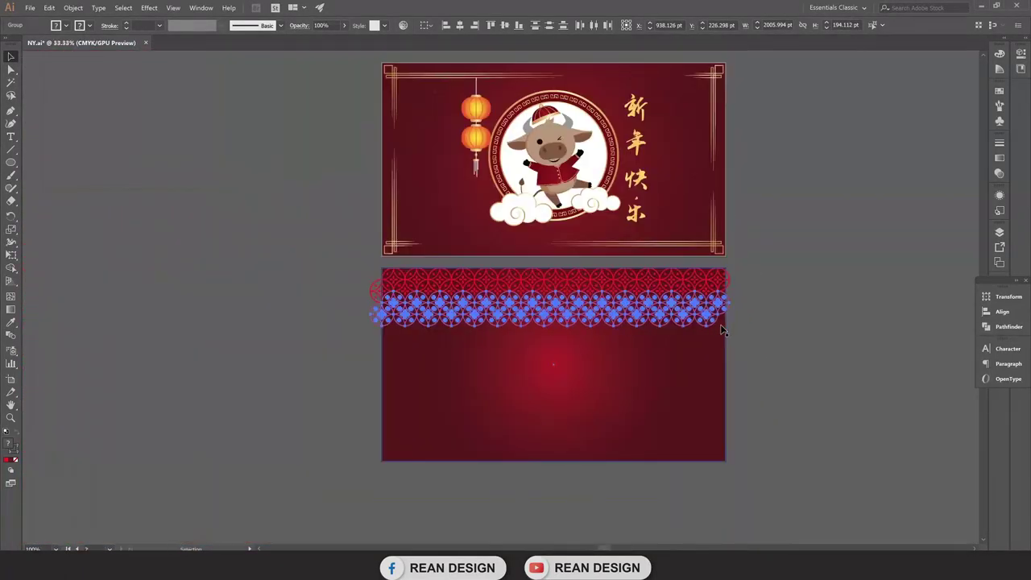
key(ctrl+d)
key(ctrl+d)
key(ctrl+d)
key(ctrl+d)
key(ctrl+d)
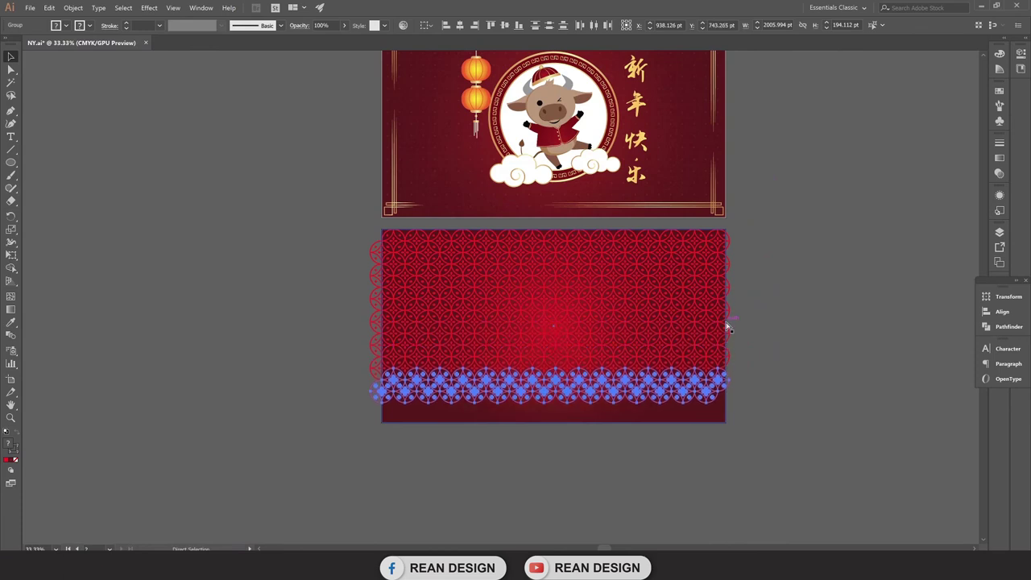
key(ctrl+d)
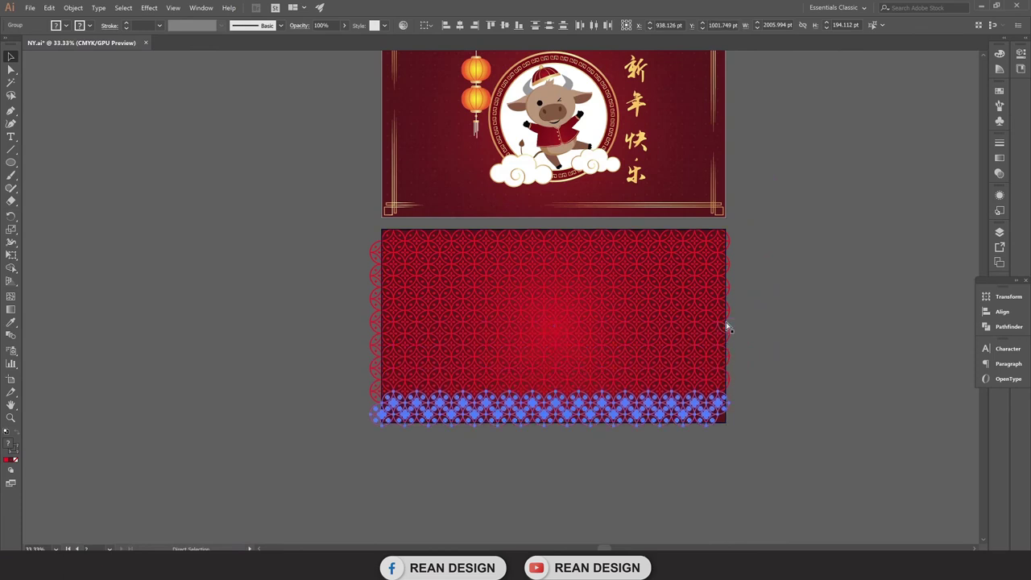
click(684, 458)
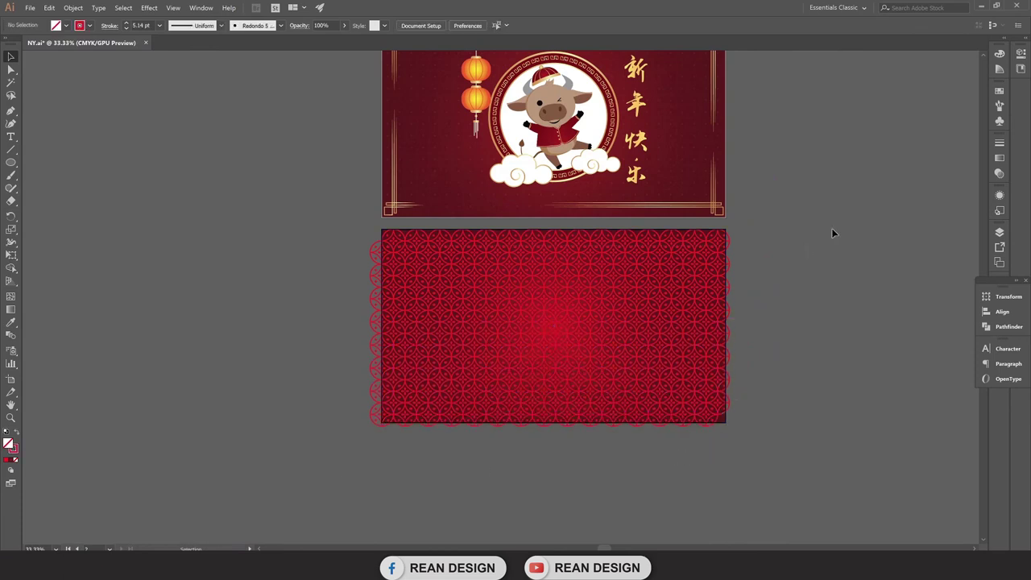
Select the tiled circle pattern group on the lower artboard.
drag(875, 223, 729, 354)
scroll(725, 387, up, 1)
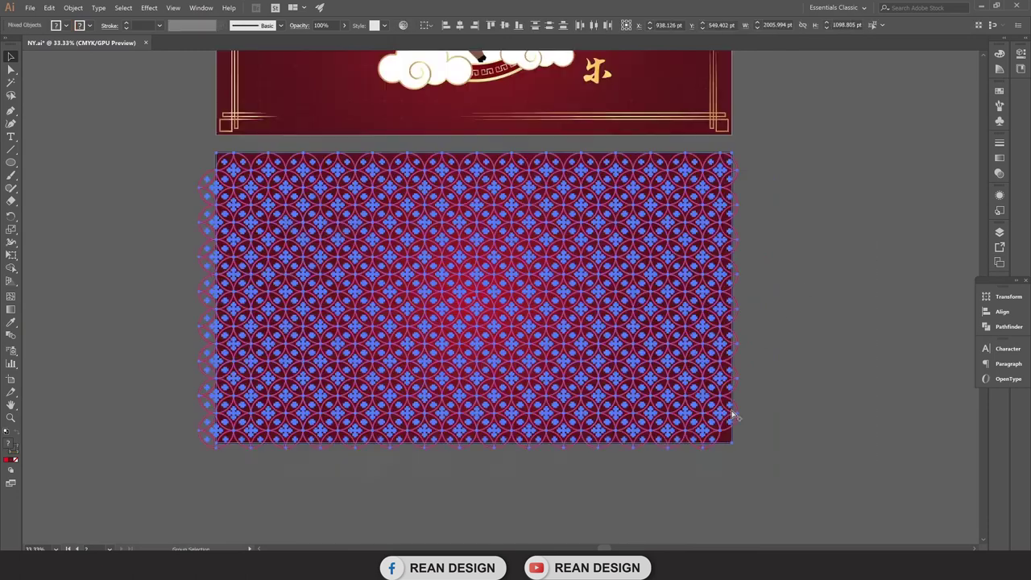
scroll(726, 387, up, 1)
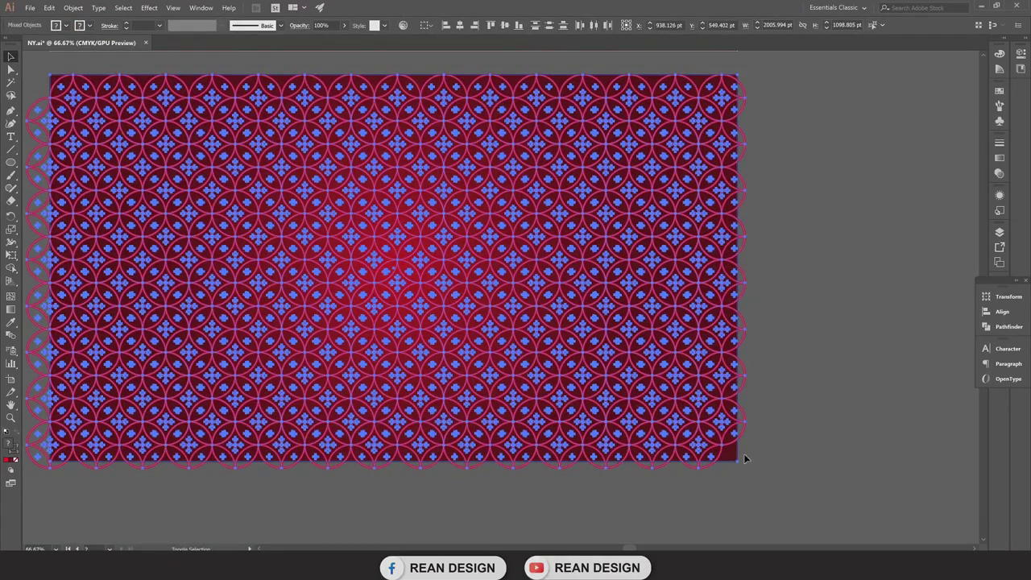
scroll(794, 474, down, 1)
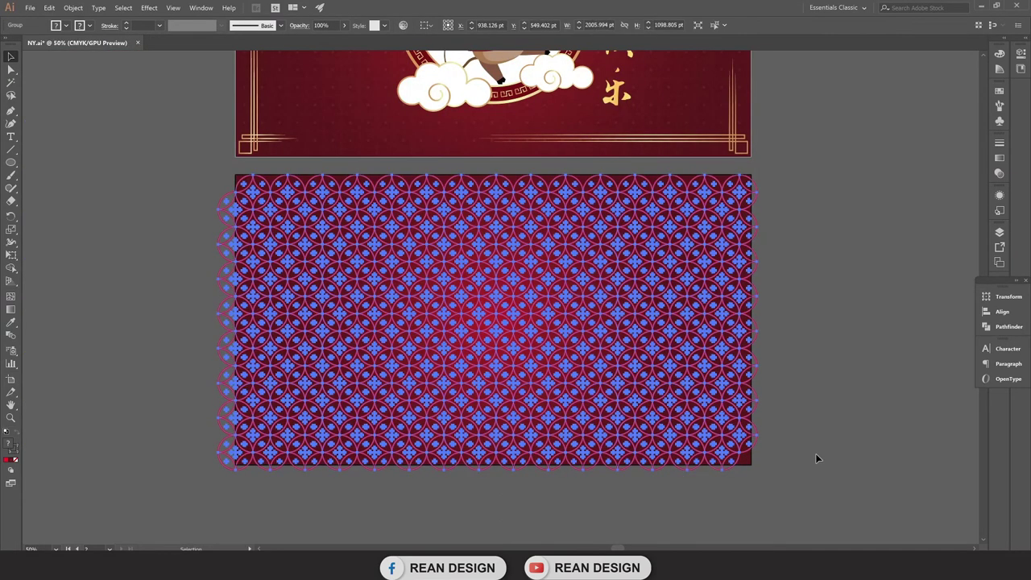
click(816, 458)
scroll(268, 190, up, 1)
click(268, 194)
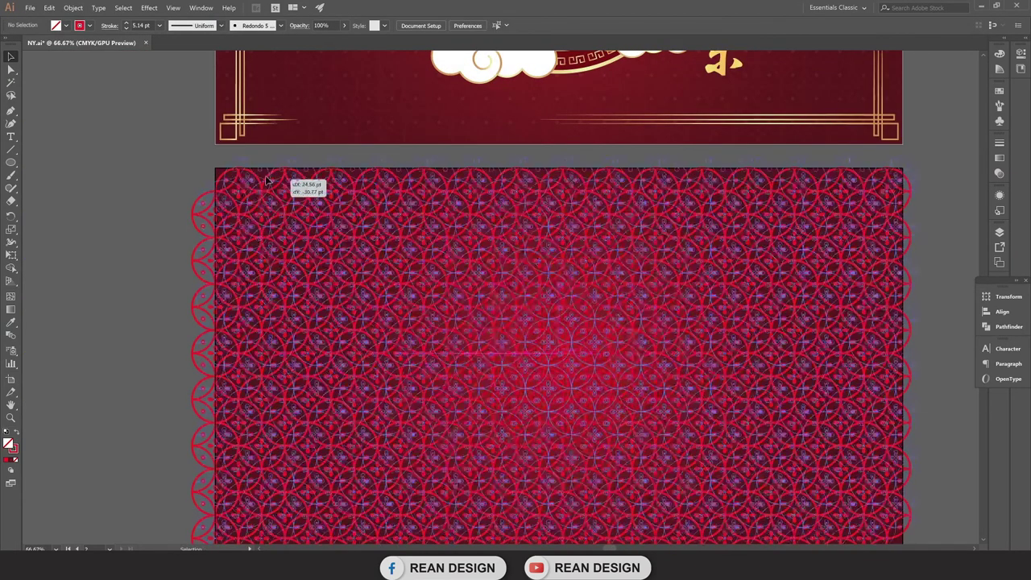
scroll(334, 223, down, 1)
scroll(762, 418, down, 1)
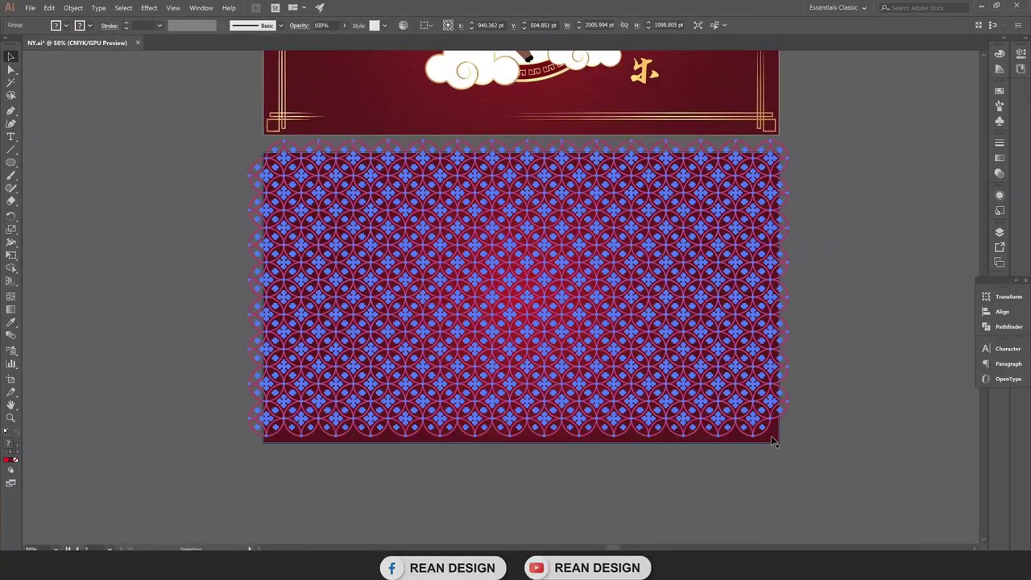
scroll(774, 419, down, 1)
Enlarge the pattern to about 2086 × 1143 pt so it overhangs the artboard, then reselect it.
key(e)
drag(786, 412, 808, 422)
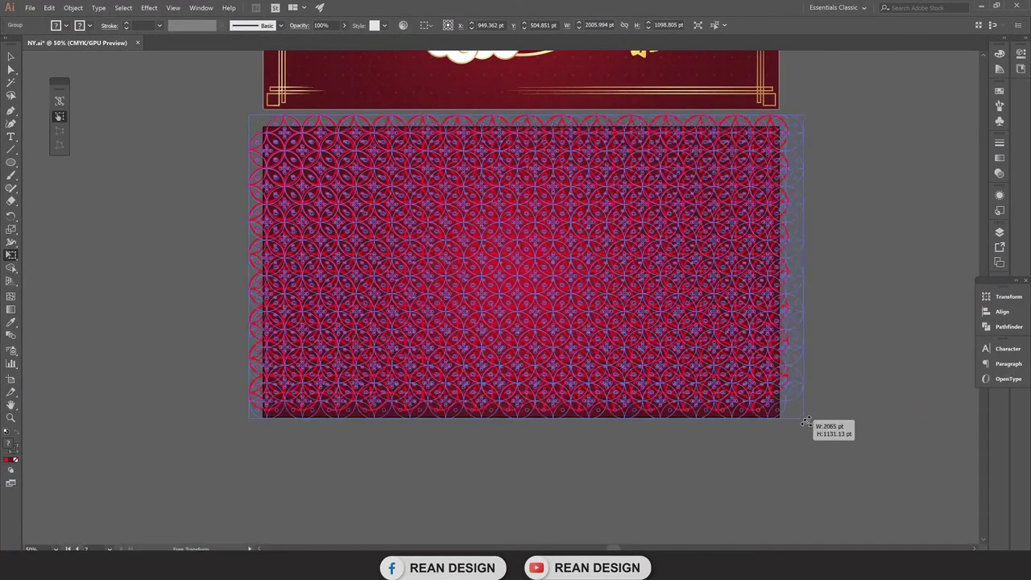
key(v)
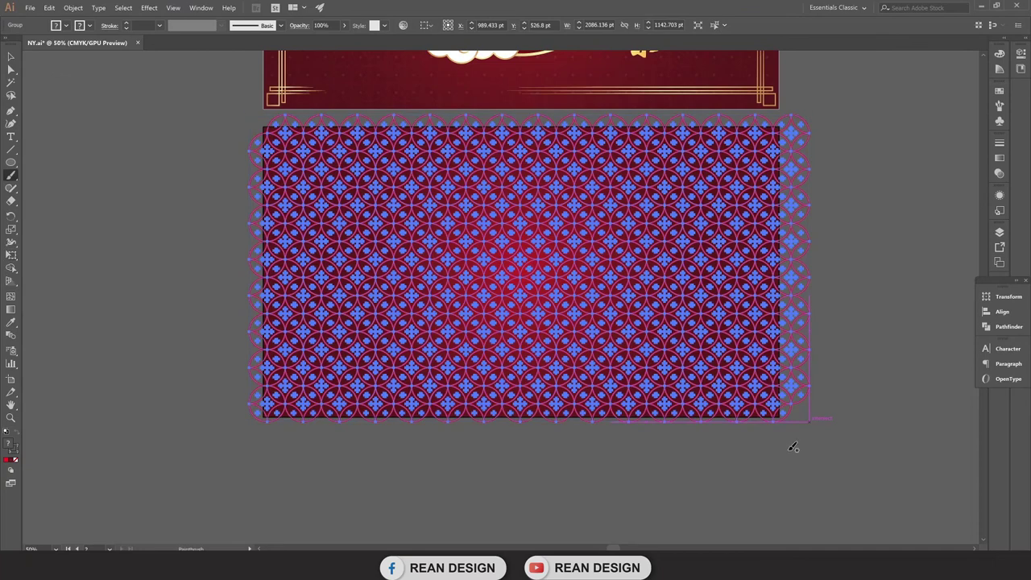
click(778, 433)
drag(746, 365, 739, 369)
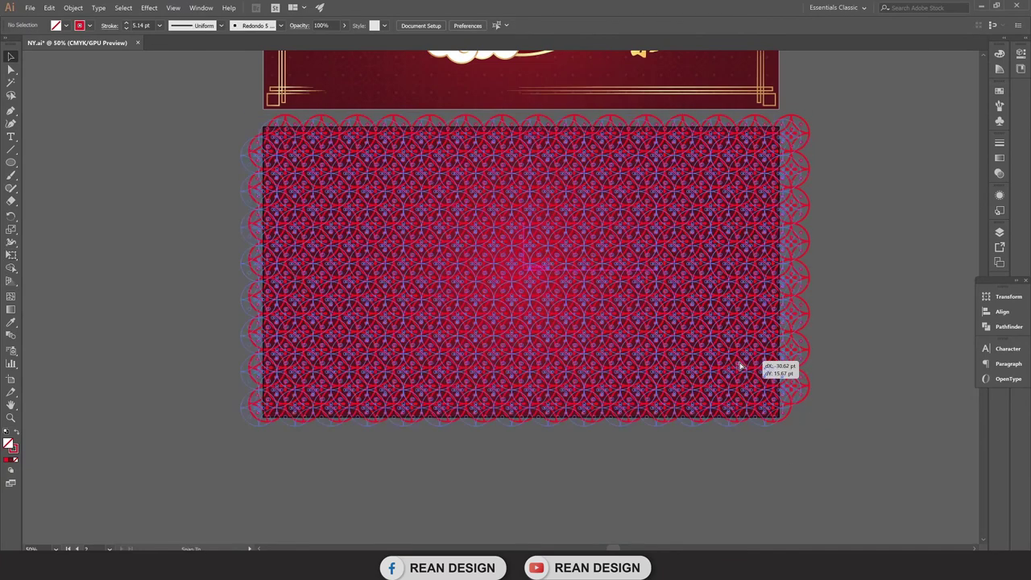
scroll(862, 351, up, 5)
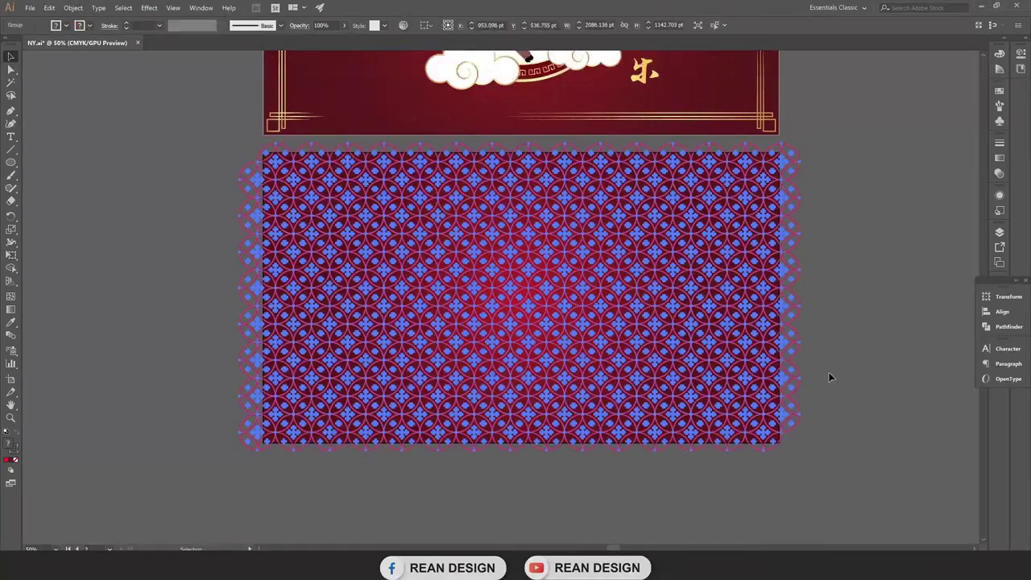
click(866, 351)
click(747, 284)
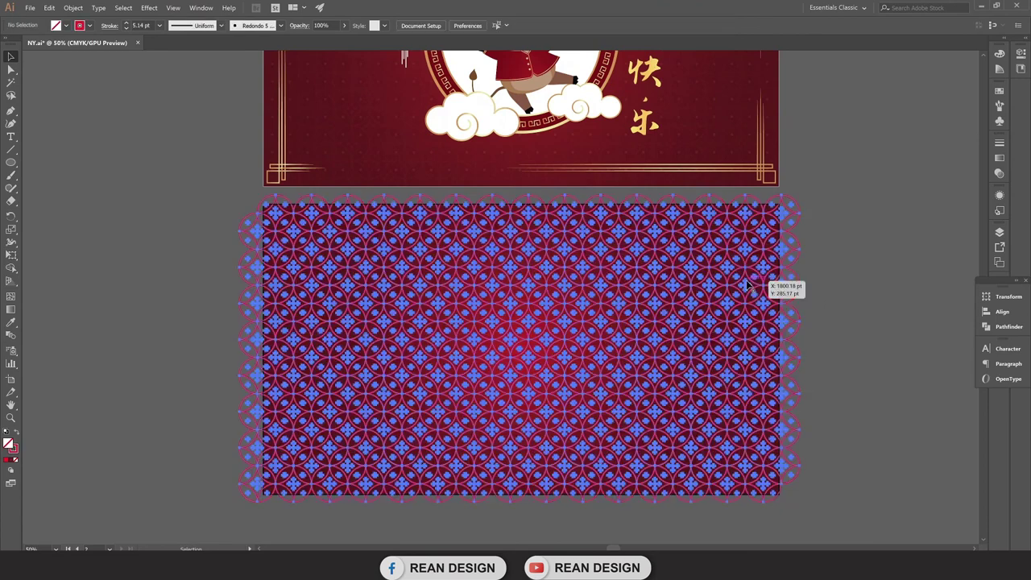
Set the lower circle pattern to 15% opacity and confirm both patterns share it.
click(321, 25)
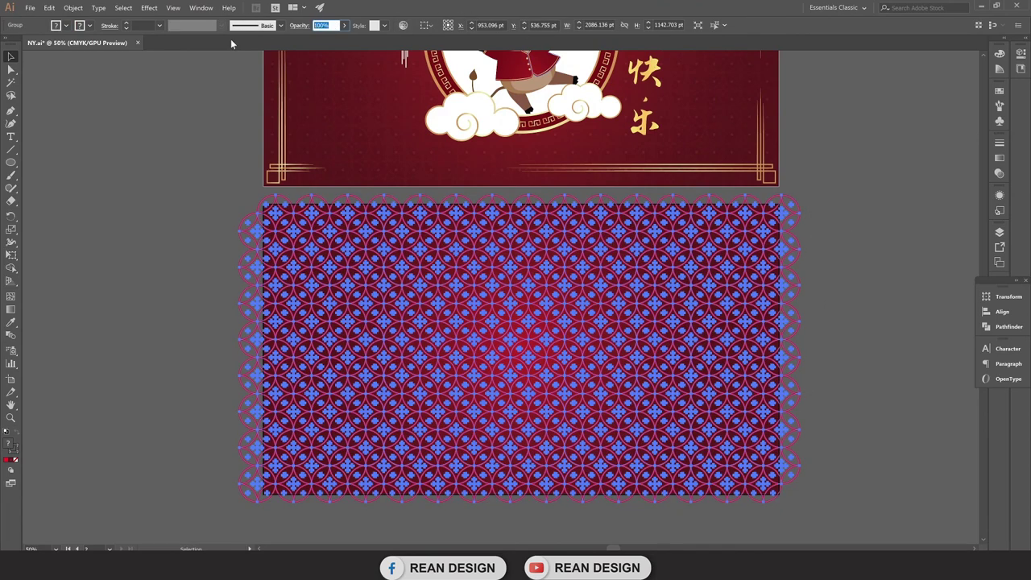
text(15)
key(Return)
click(150, 235)
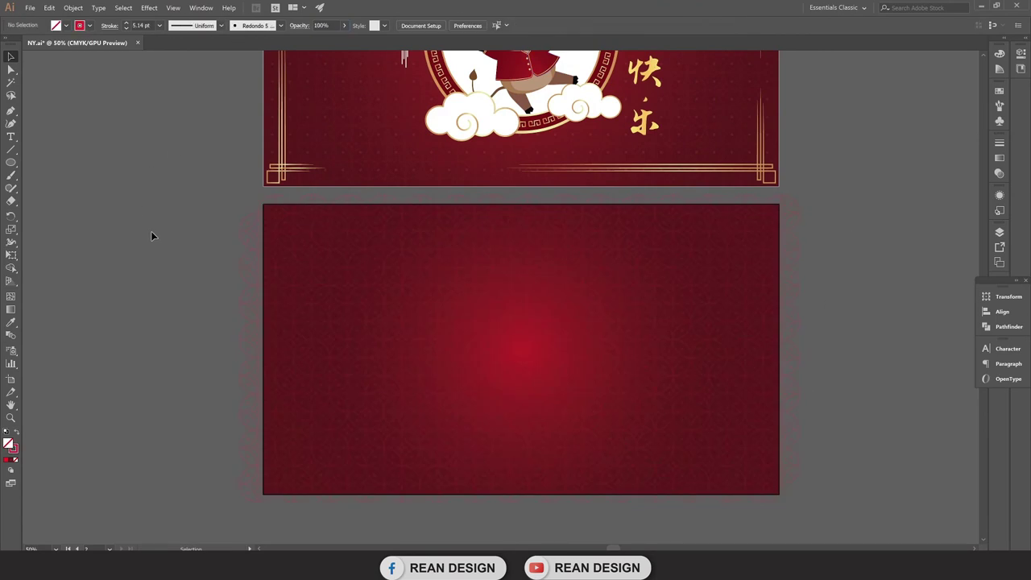
scroll(150, 242, up, 2)
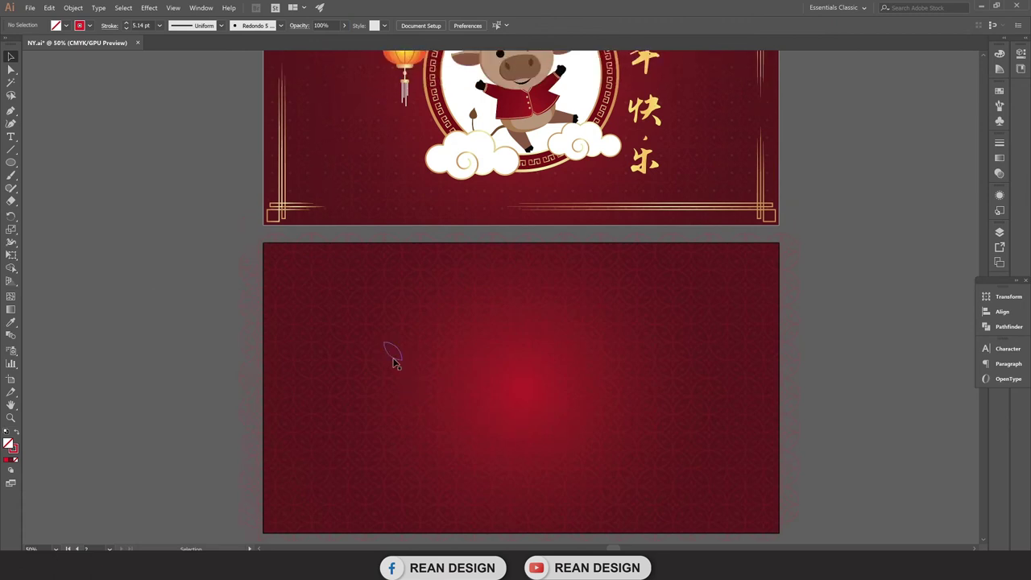
click(392, 357)
click(318, 134)
click(323, 25)
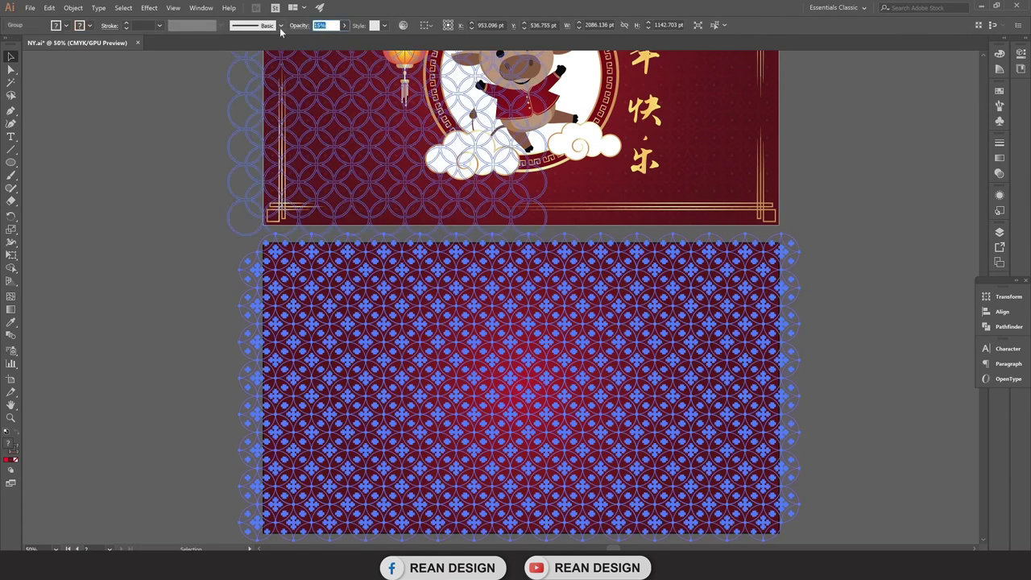
click(180, 262)
Zoom into the lower artboard's top-left corner.
scroll(186, 306, down, 2)
scroll(516, 363, up, 2)
scroll(822, 396, up, 1)
drag(790, 403, 888, 285)
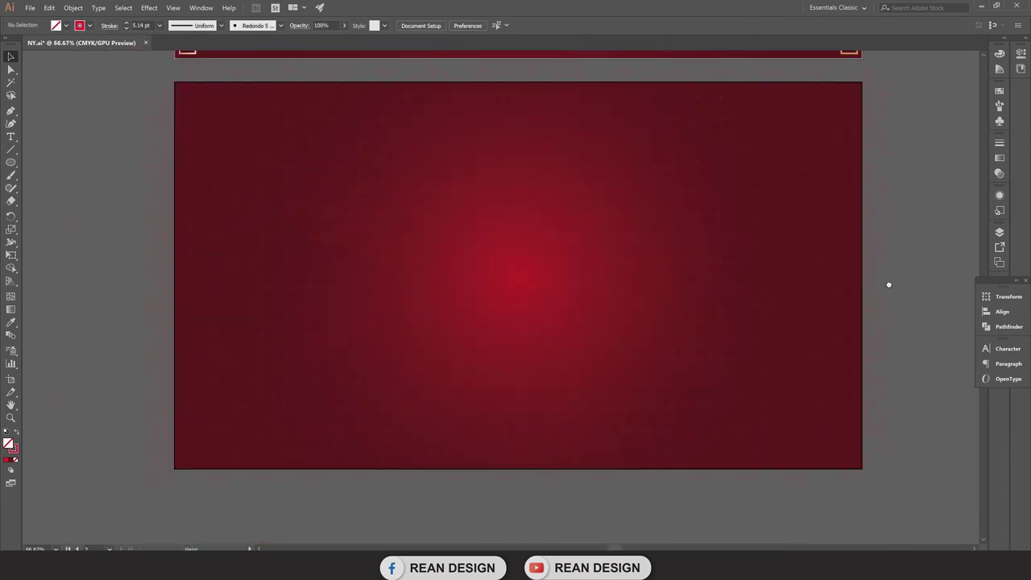
scroll(895, 298, up, 1)
scroll(879, 315, up, 1)
scroll(309, 152, up, 2)
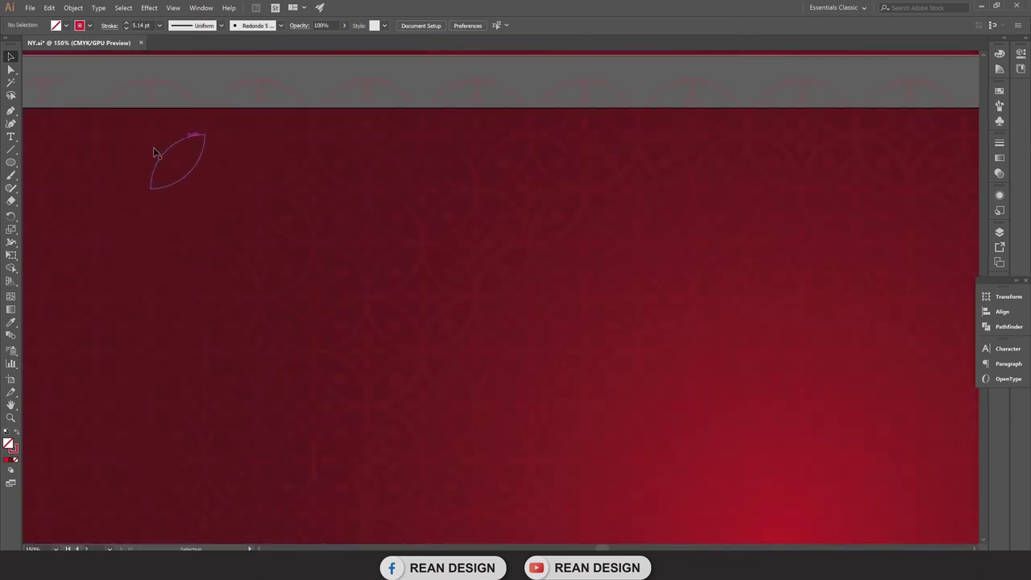
scroll(242, 145, left, 3)
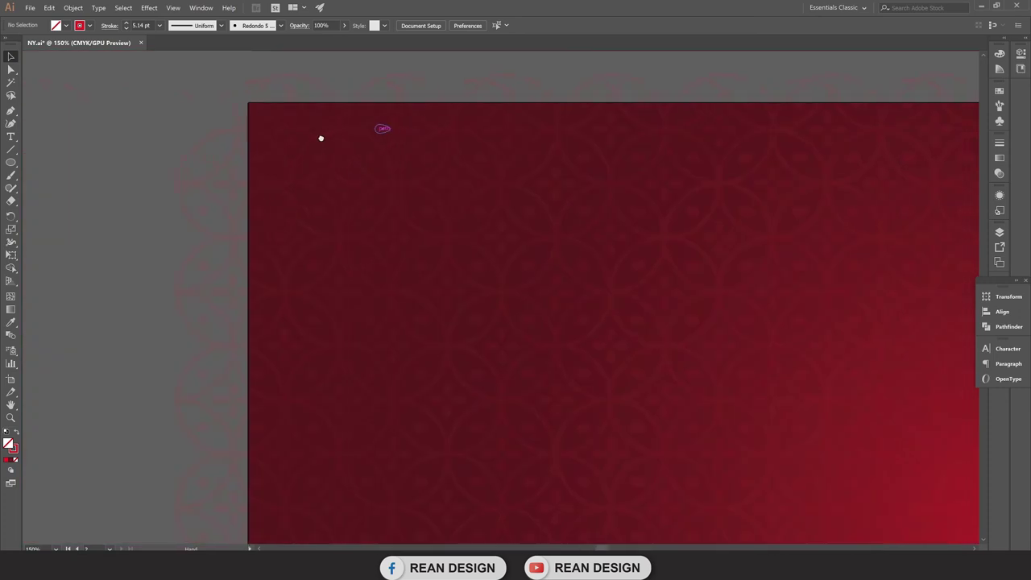
Clip the faded pattern with a front copy of the red background rectangle.
click(260, 119)
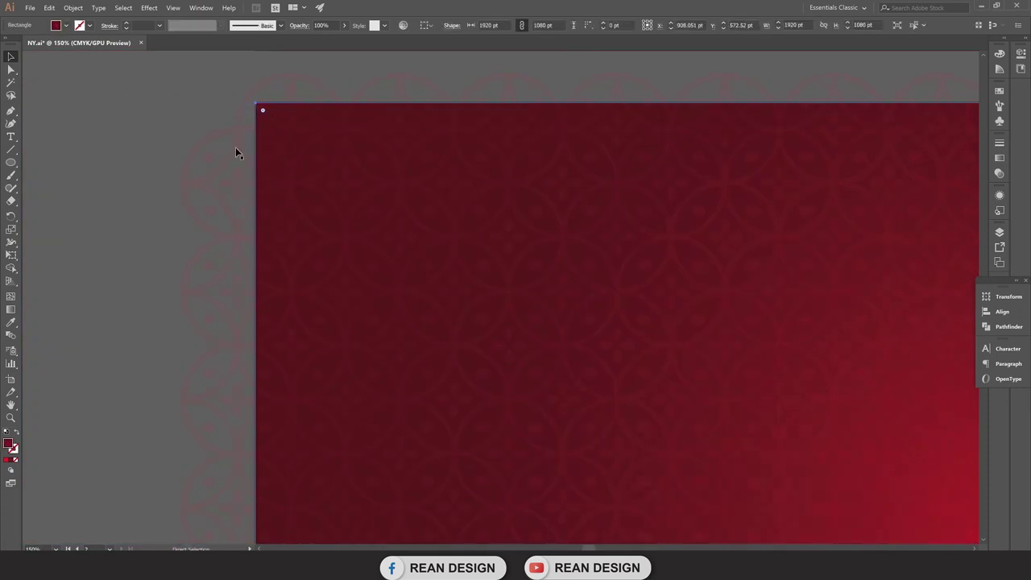
scroll(246, 105, up, 2)
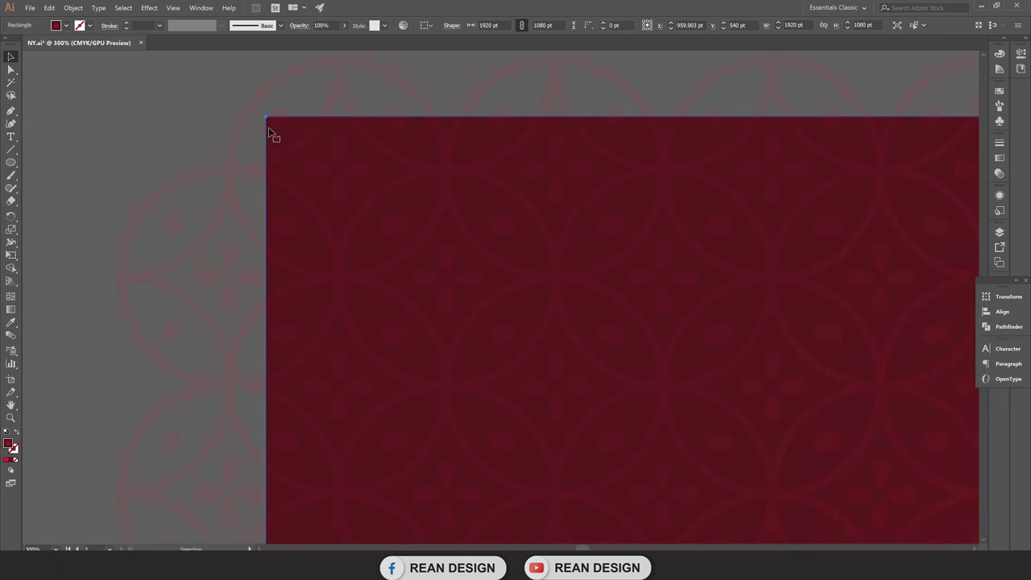
scroll(257, 153, down, 1)
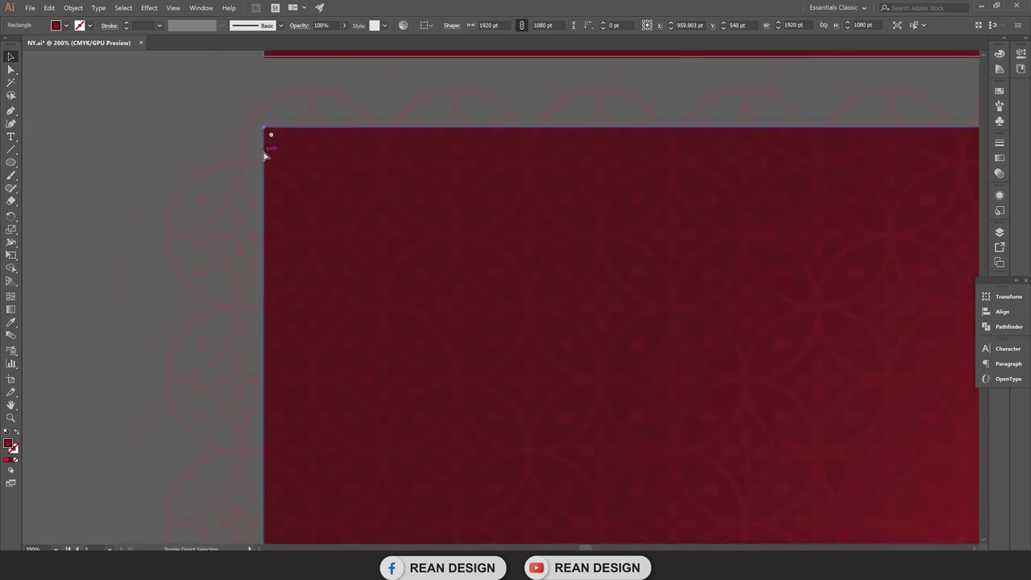
key(ctrl+h)
key(ctrl+shift+v)
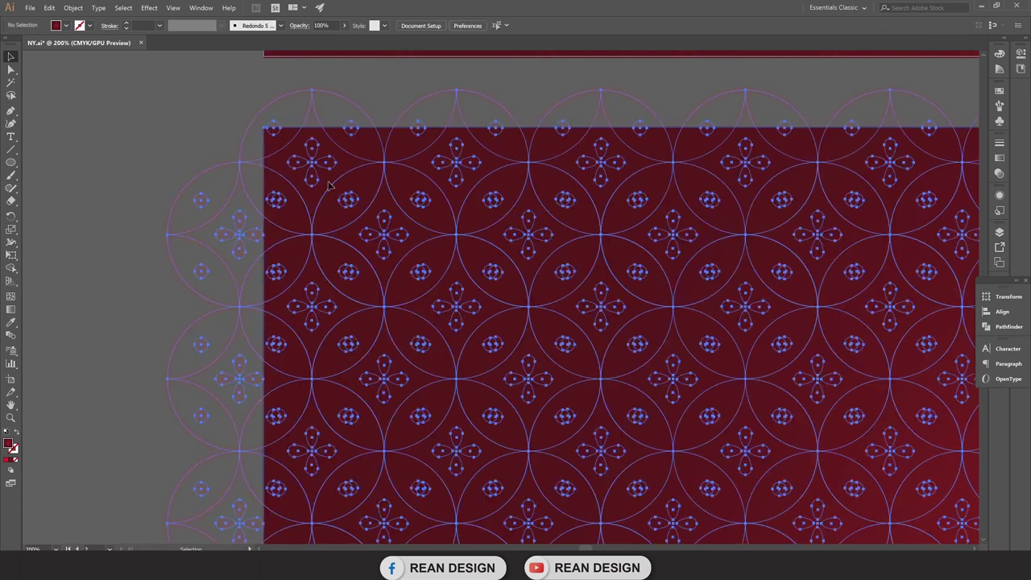
right_click(312, 168)
click(208, 185)
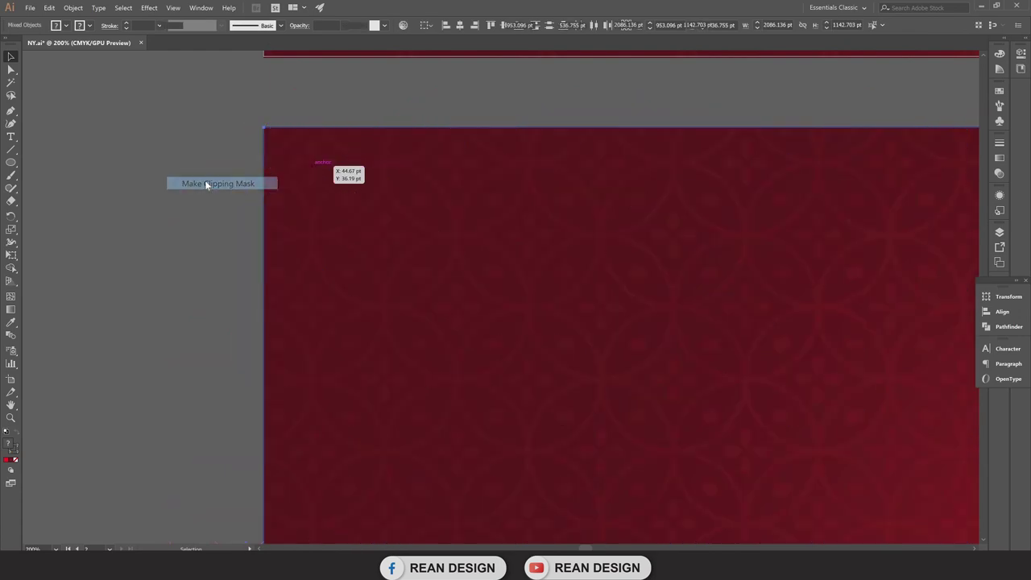
Align the 1920 × 1080 pt clip group flush with the lower artboard.
click(188, 166)
scroll(188, 166, down, 3)
drag(261, 188, 288, 223)
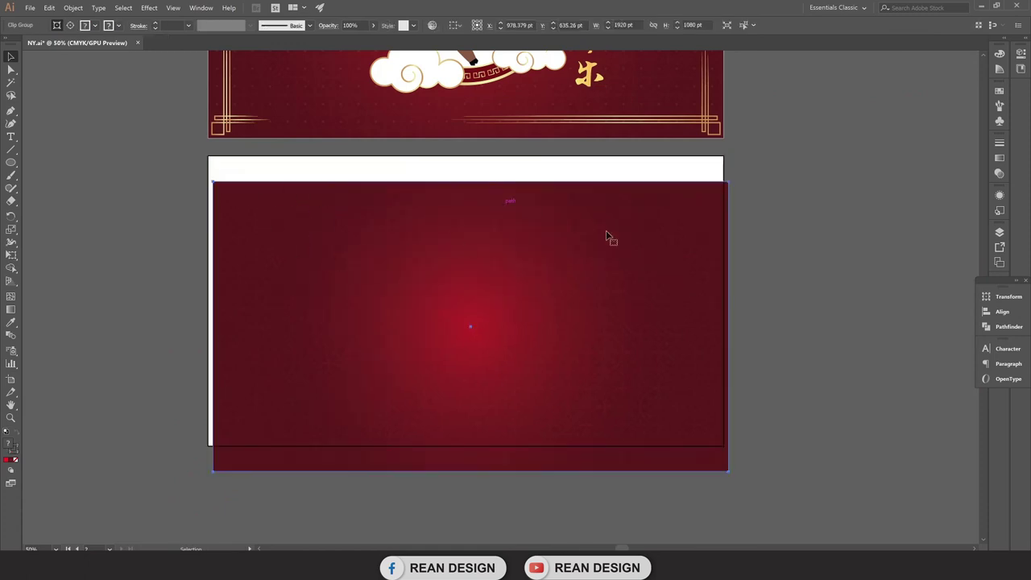
click(834, 271)
click(535, 277)
drag(532, 290, 528, 265)
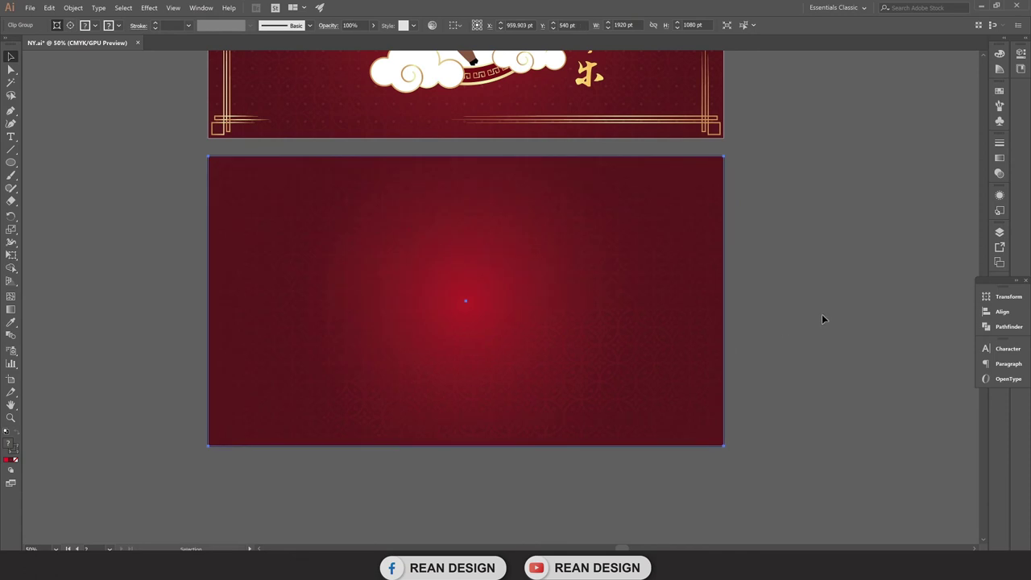
click(822, 319)
scroll(802, 331, up, 1)
scroll(791, 351, up, 2)
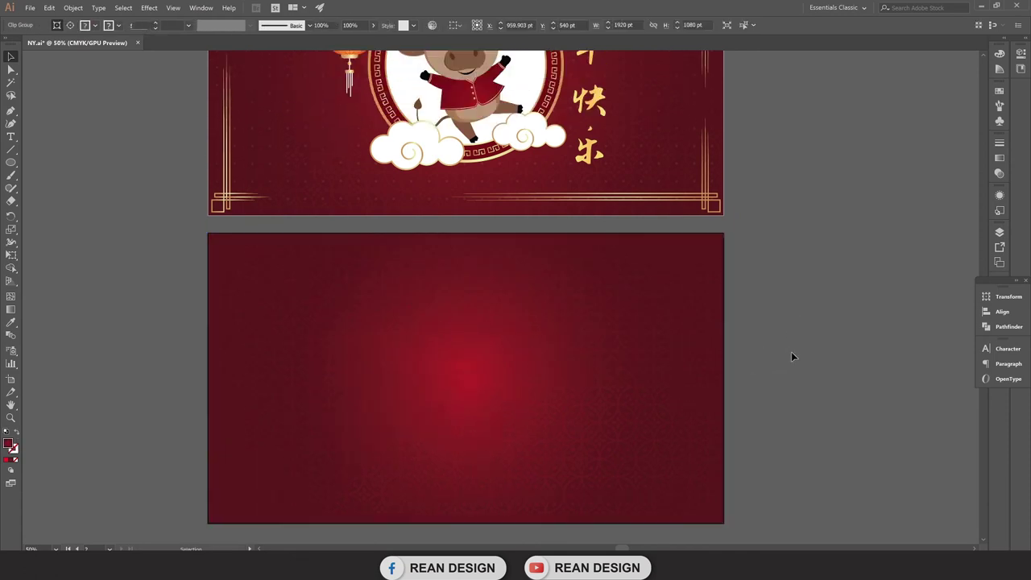
scroll(791, 351, down, 1)
scroll(792, 353, up, 2)
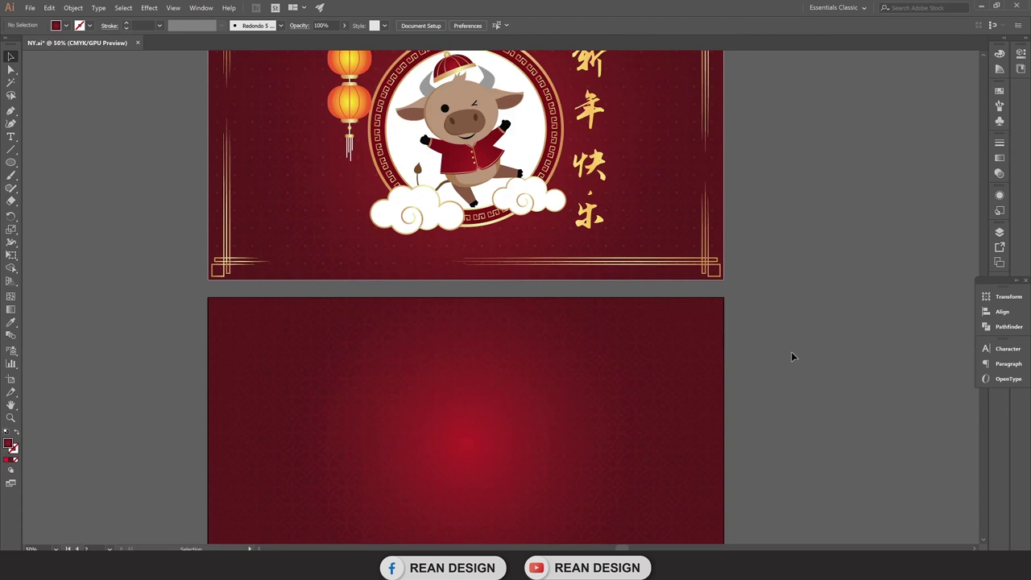
scroll(791, 351, down, 1)
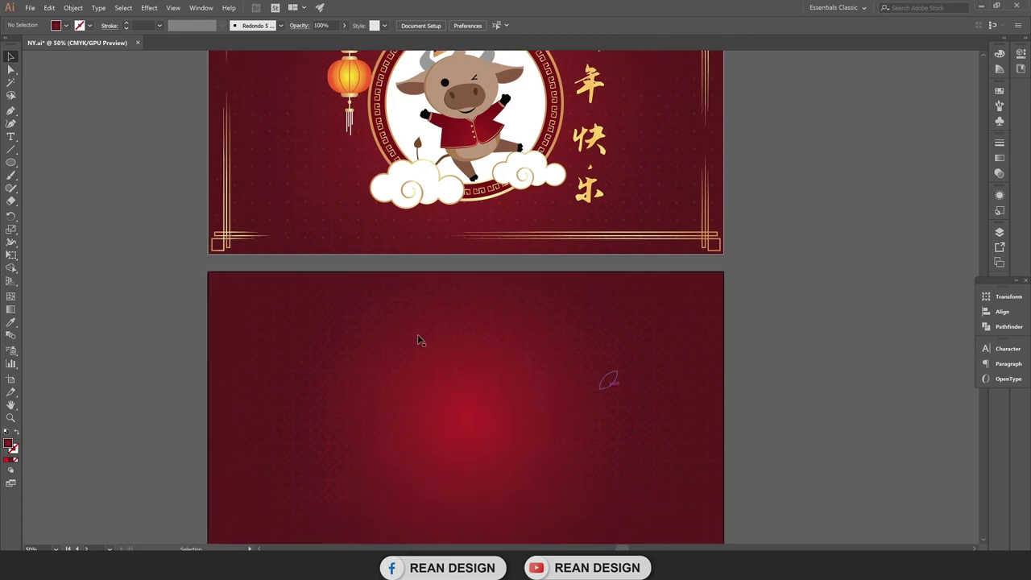
scroll(417, 334, up, 2)
scroll(194, 122, up, 3)
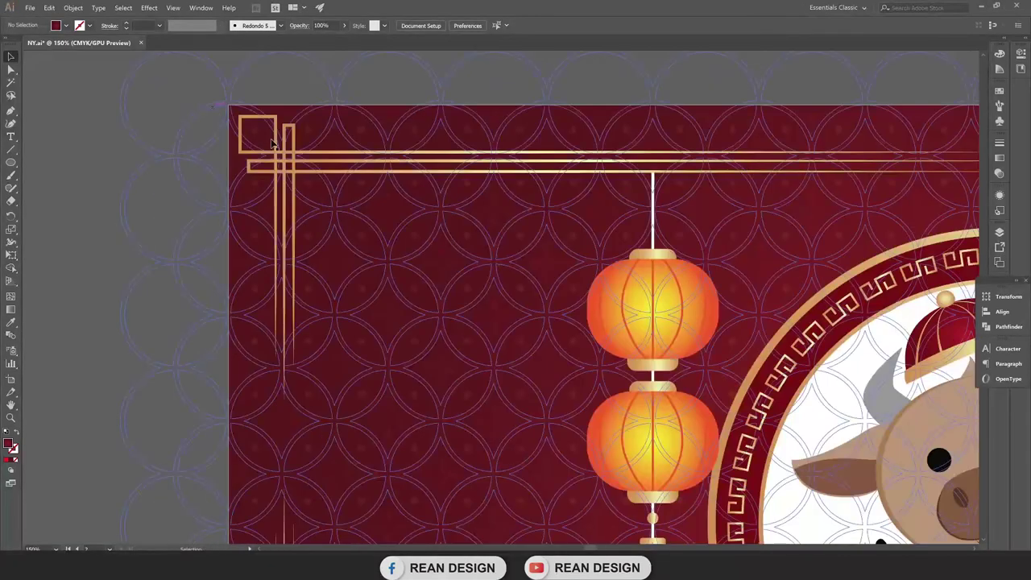
scroll(127, 142, down, 1)
scroll(189, 154, down, 1)
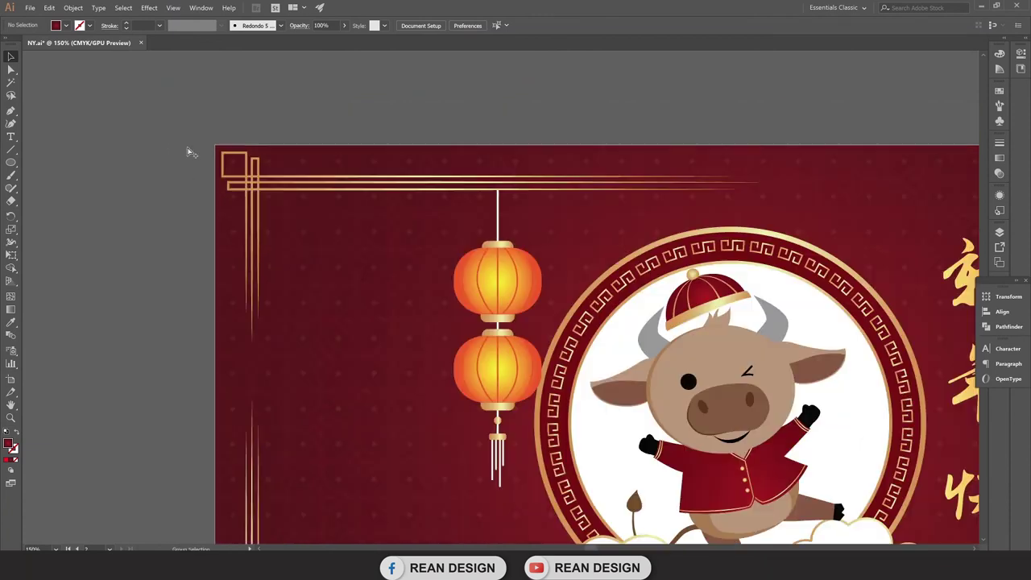
scroll(271, 184, down, 1)
scroll(336, 181, down, 1)
click(334, 184)
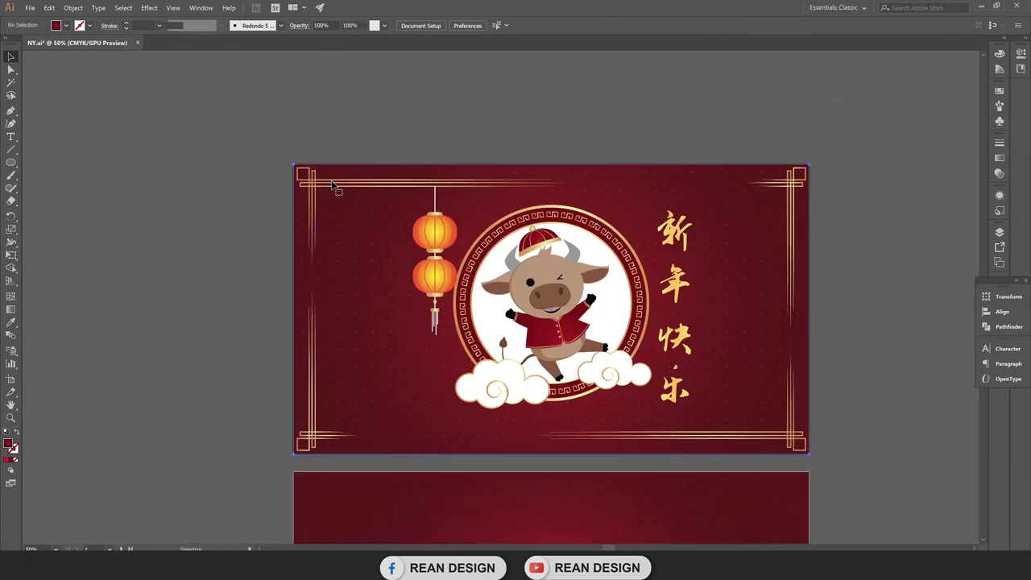
scroll(333, 185, up, 2)
scroll(375, 153, down, 1)
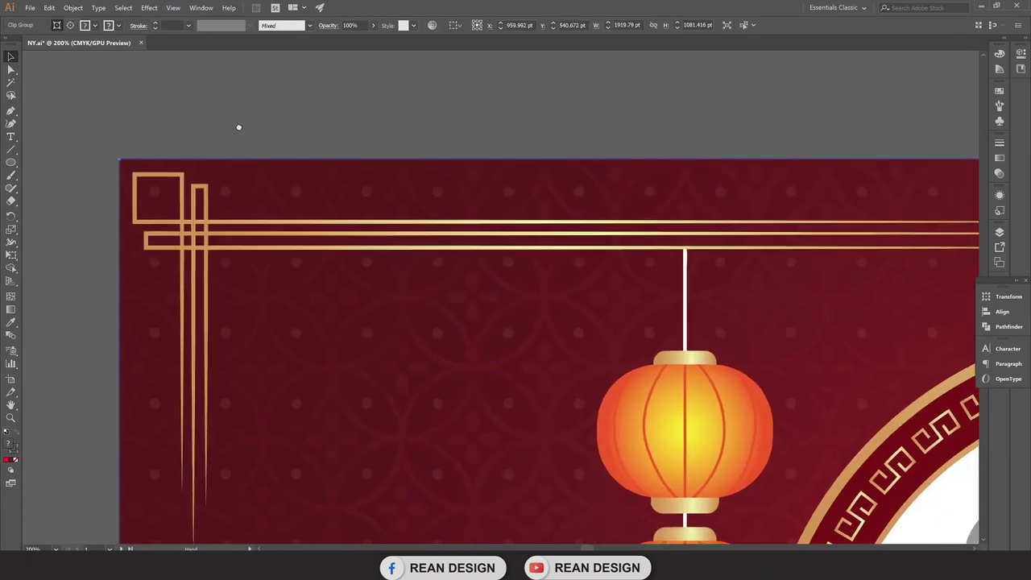
scroll(236, 126, down, 1)
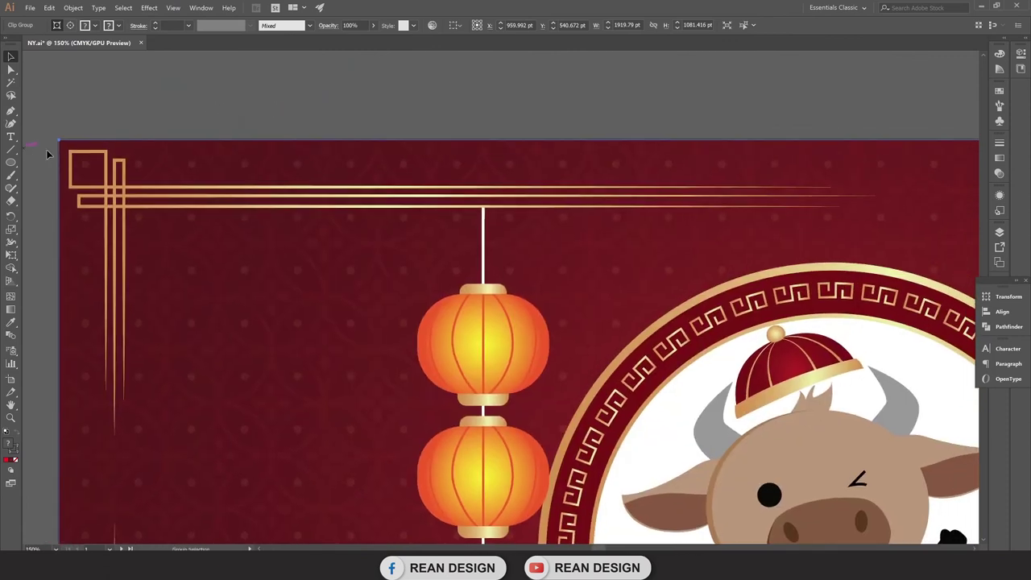
Draw a small square at the banner's top-left gold frame corner.
click(167, 104)
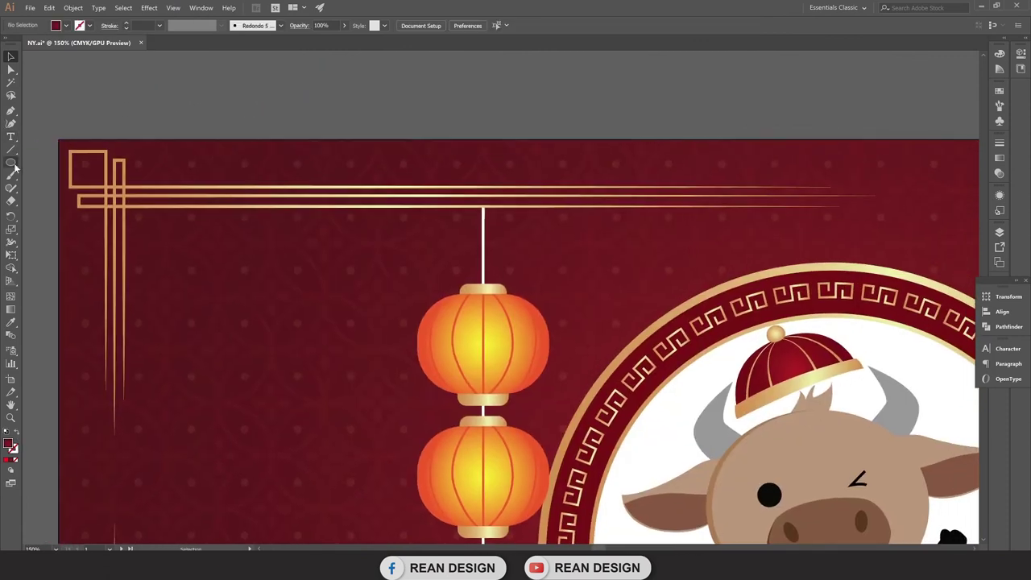
drag(11, 164, 69, 162)
scroll(57, 175, up, 1)
drag(140, 164, 265, 139)
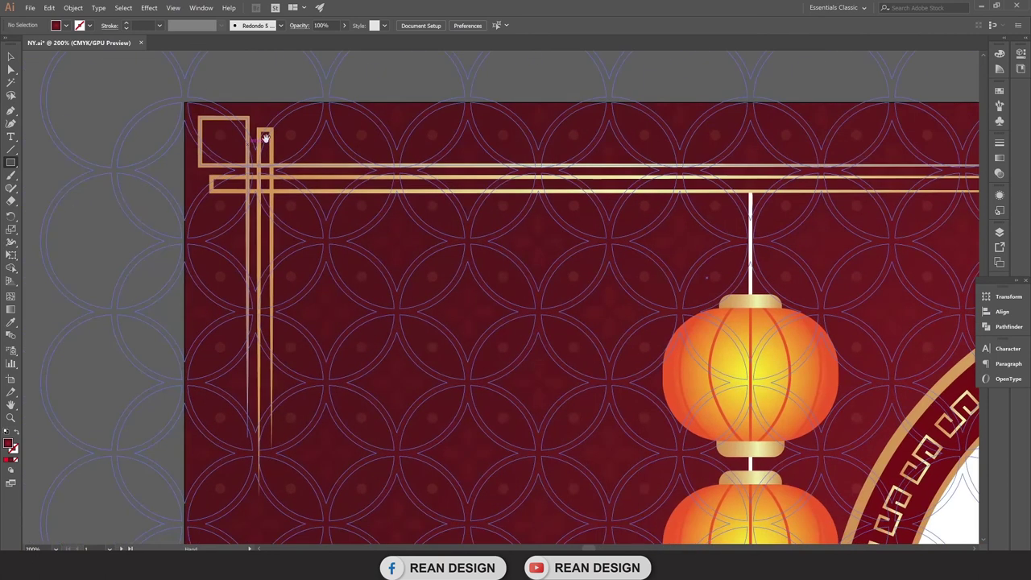
scroll(201, 121, up, 2)
drag(203, 108, 298, 206)
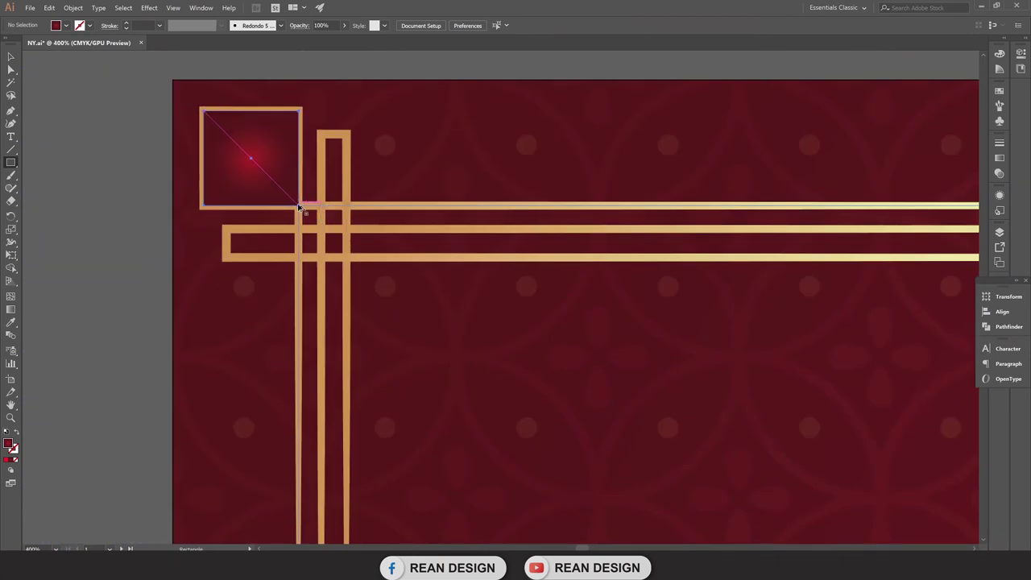
scroll(298, 207, down, 1)
Give the square no fill and a 4 pt white stroke.
click(9, 57)
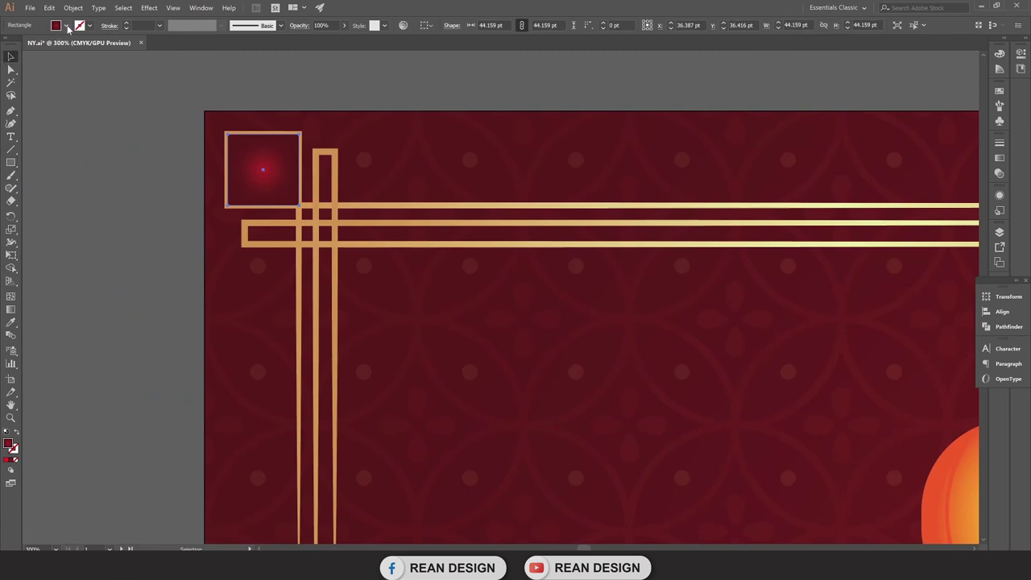
click(68, 26)
click(11, 46)
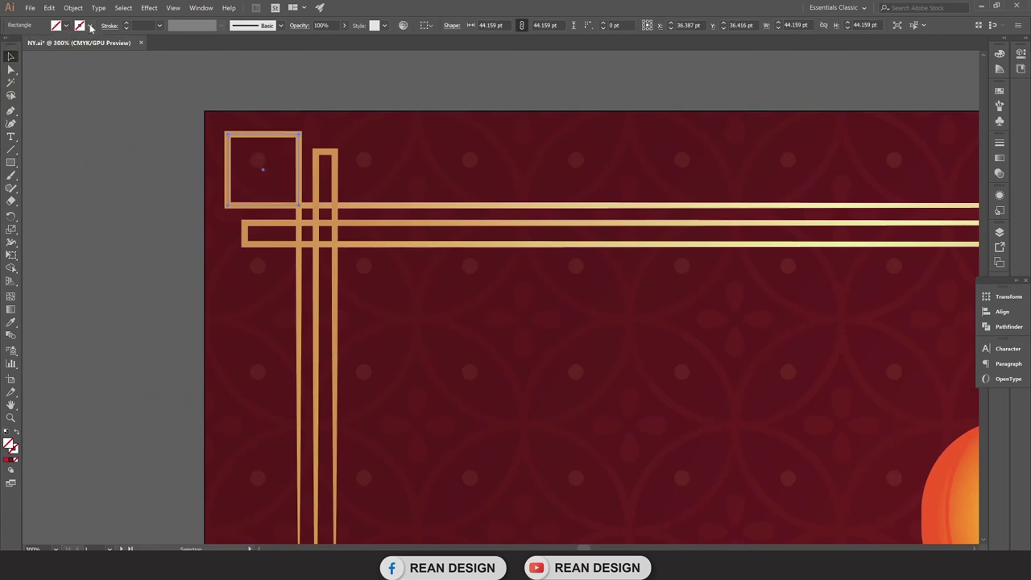
click(89, 26)
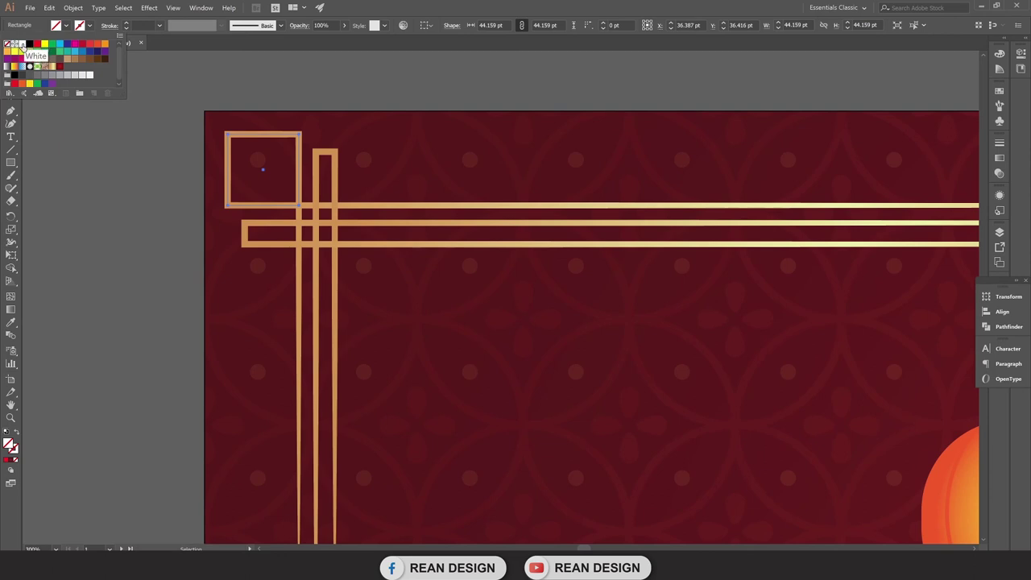
click(22, 48)
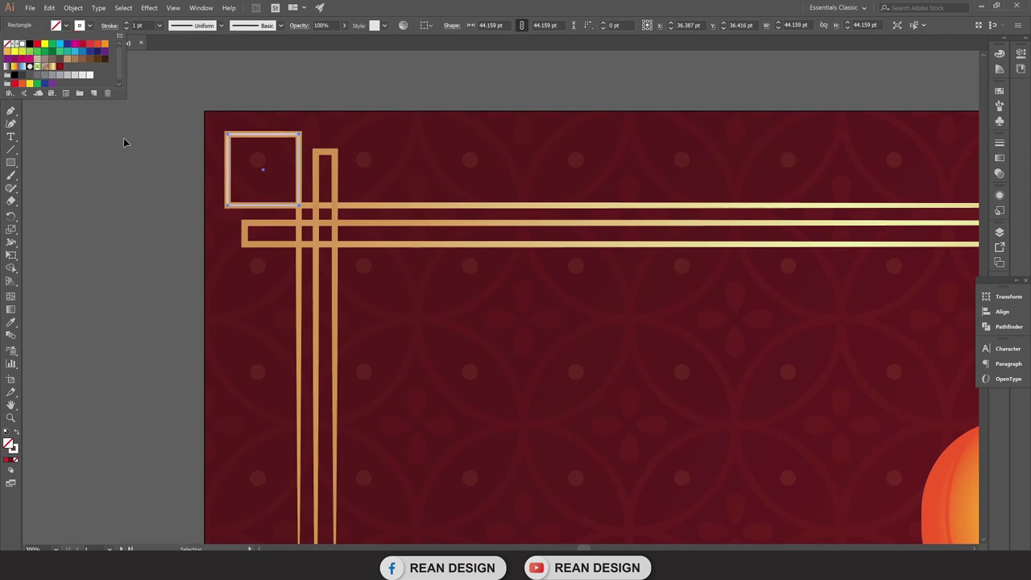
click(127, 24)
click(127, 24)
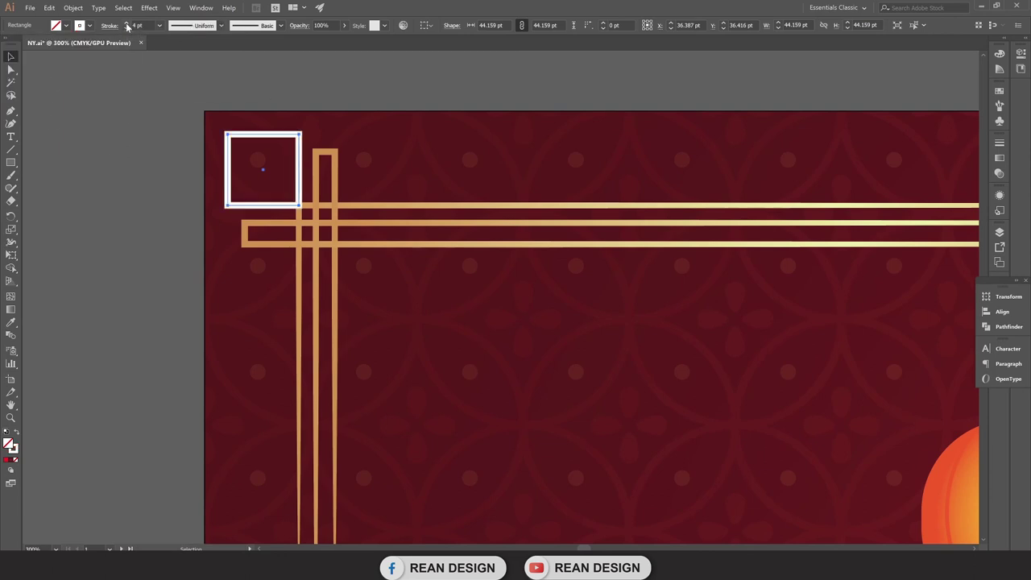
click(115, 200)
scroll(244, 195, up, 2)
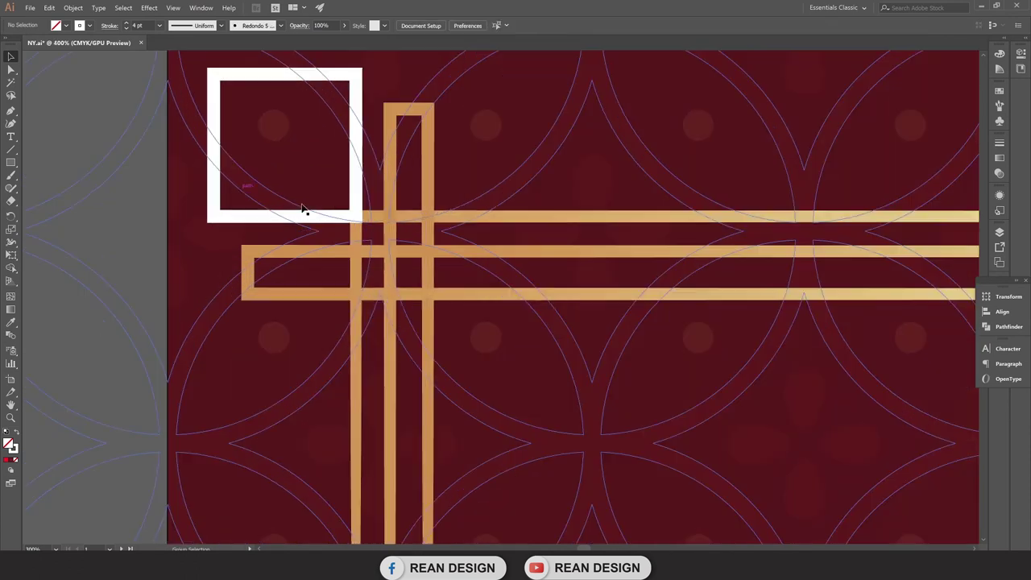
Delete the white square's bottom-right anchor to open the path.
click(354, 210)
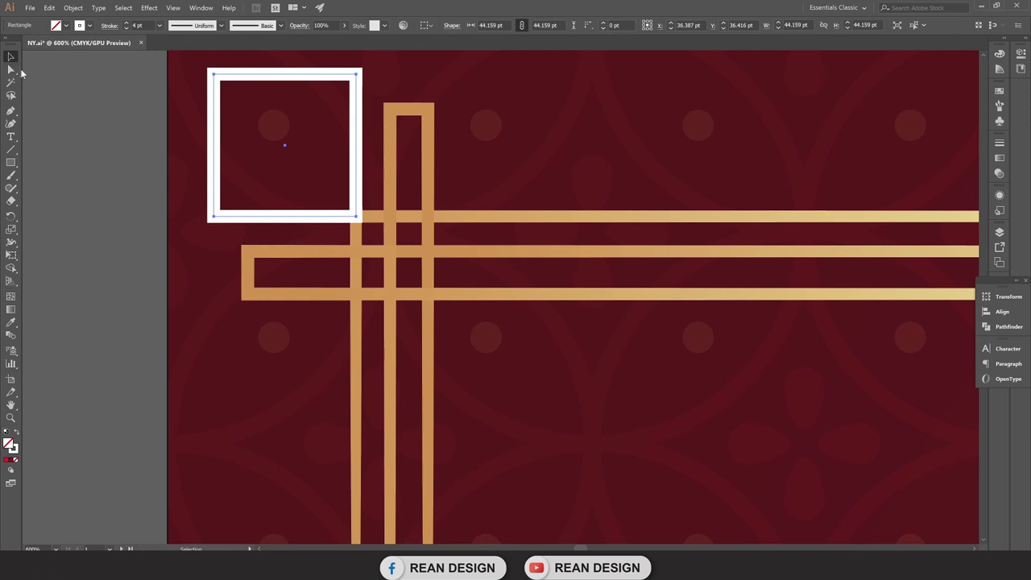
click(15, 72)
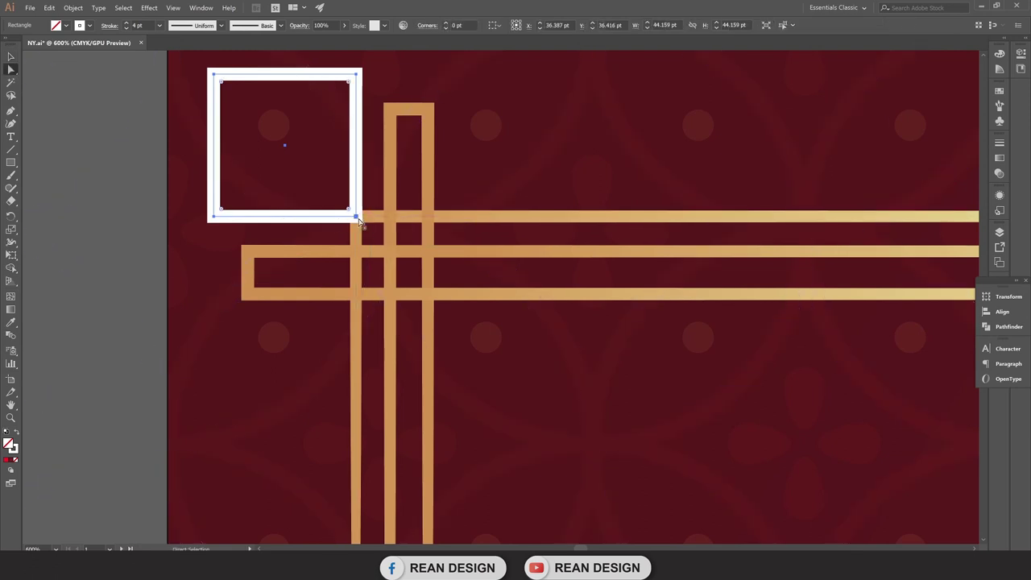
click(357, 218)
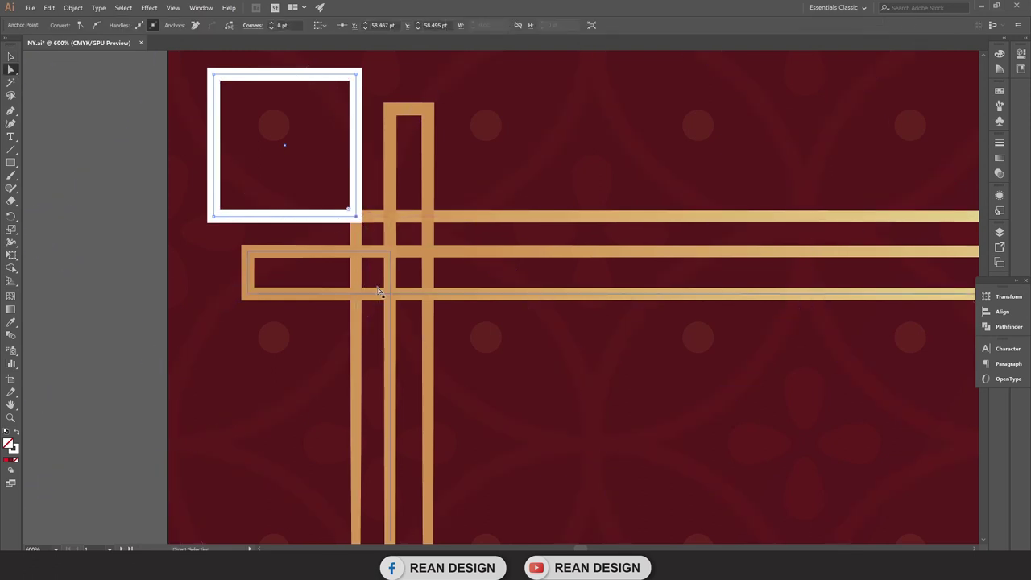
key(Delete)
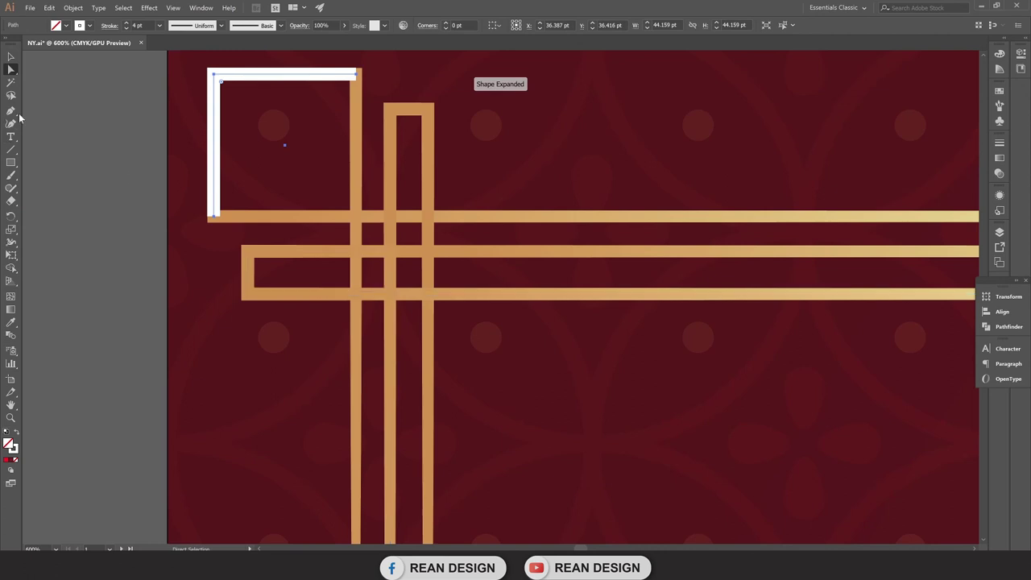
Extend the open path about 340 pt right into a long horizontal white line.
click(12, 110)
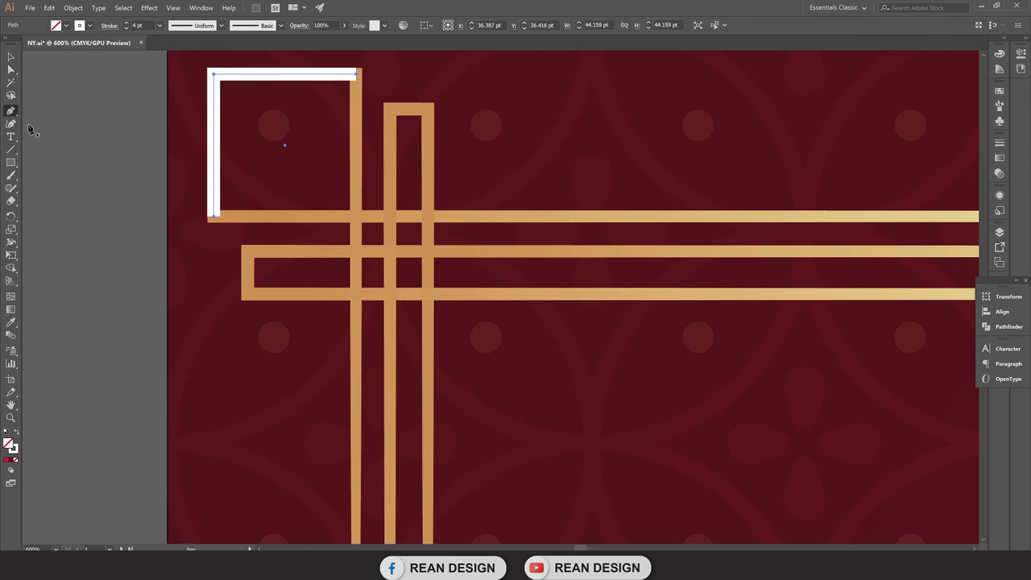
click(216, 219)
scroll(216, 221, down, 2)
drag(232, 219, 660, 224)
key(v)
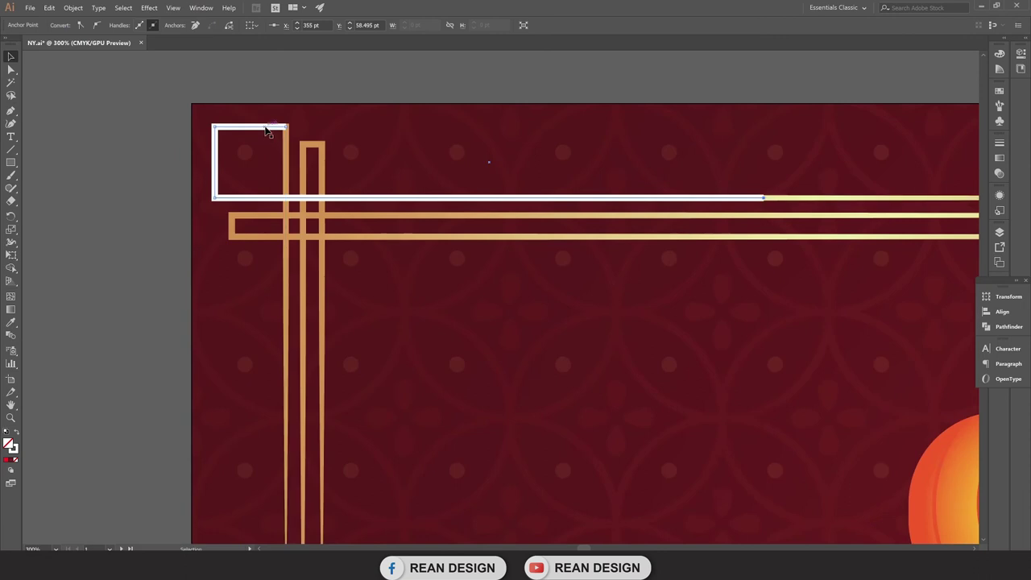
Extend the white corner path's other end down the left side with the Pen tool.
click(11, 112)
scroll(314, 161, down, 2)
scroll(315, 212, down, 2)
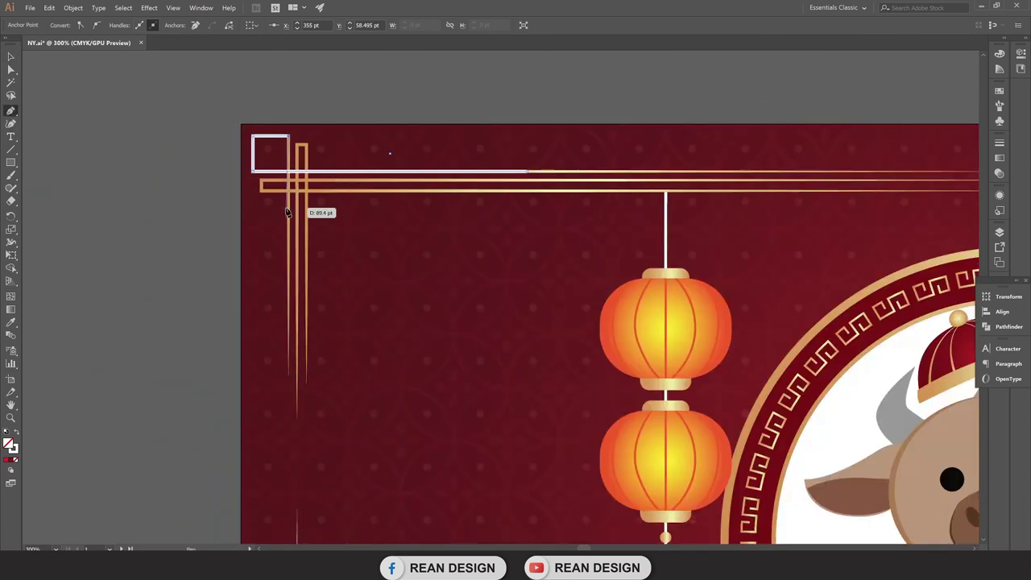
scroll(286, 224, up, 1)
click(290, 380)
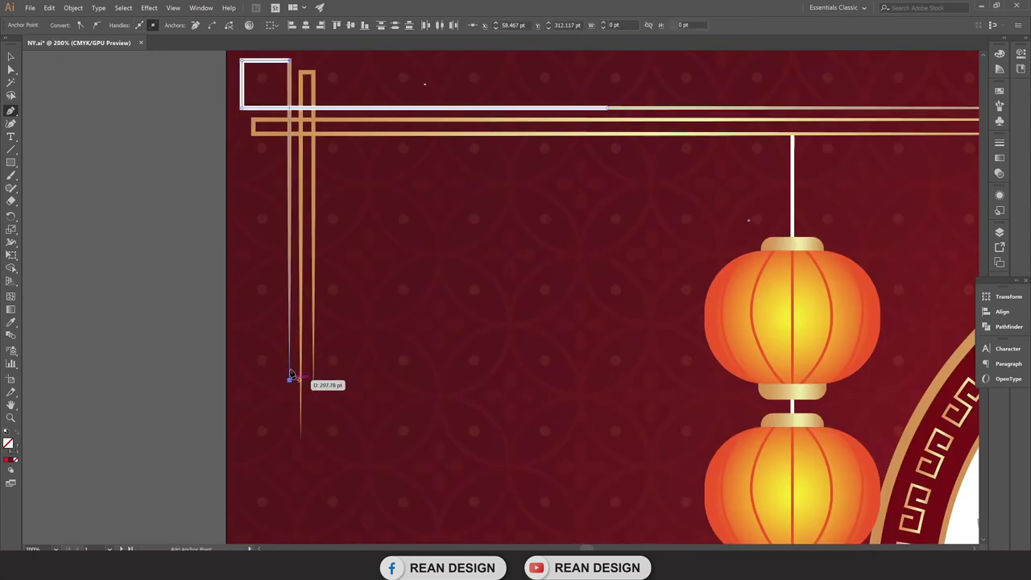
drag(290, 382, 290, 369)
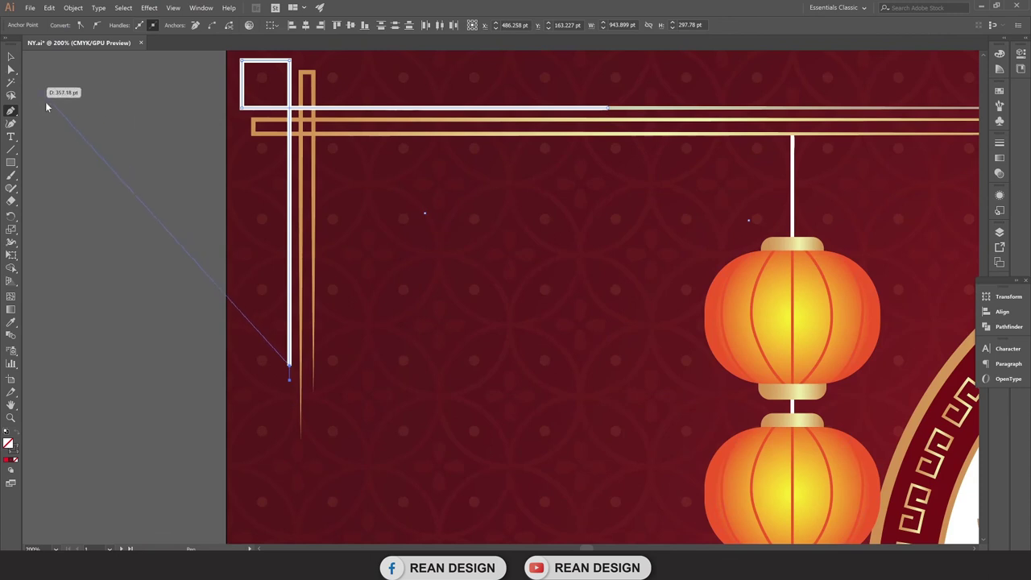
click(139, 210)
Stretch the white path's horizontal line right to about x 960 pt and its vertical line lower.
scroll(145, 217, up, 2)
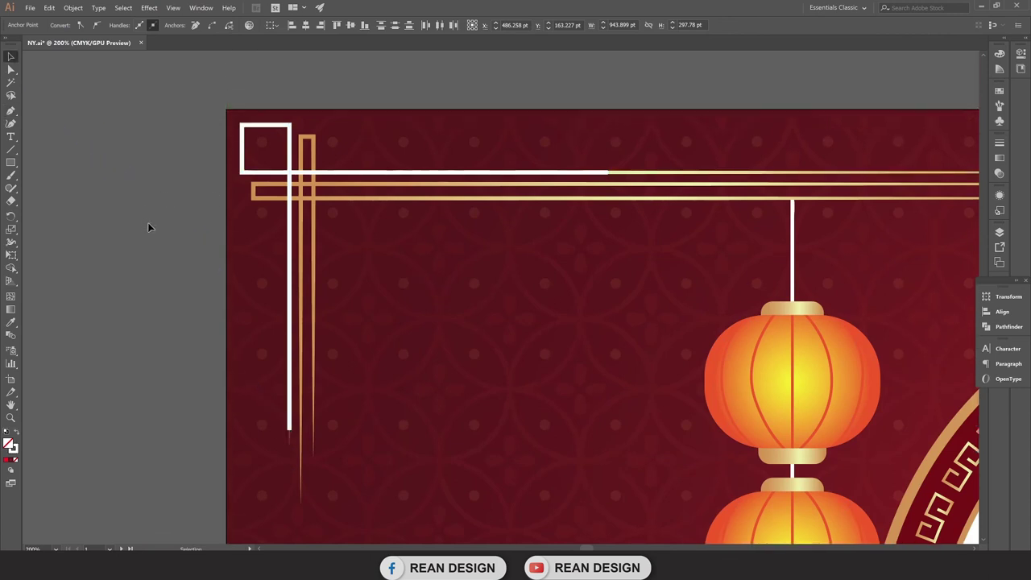
scroll(121, 224, right, 3)
scroll(108, 223, up, 1)
click(196, 184)
scroll(483, 266, up, 1)
scroll(500, 290, right, 4)
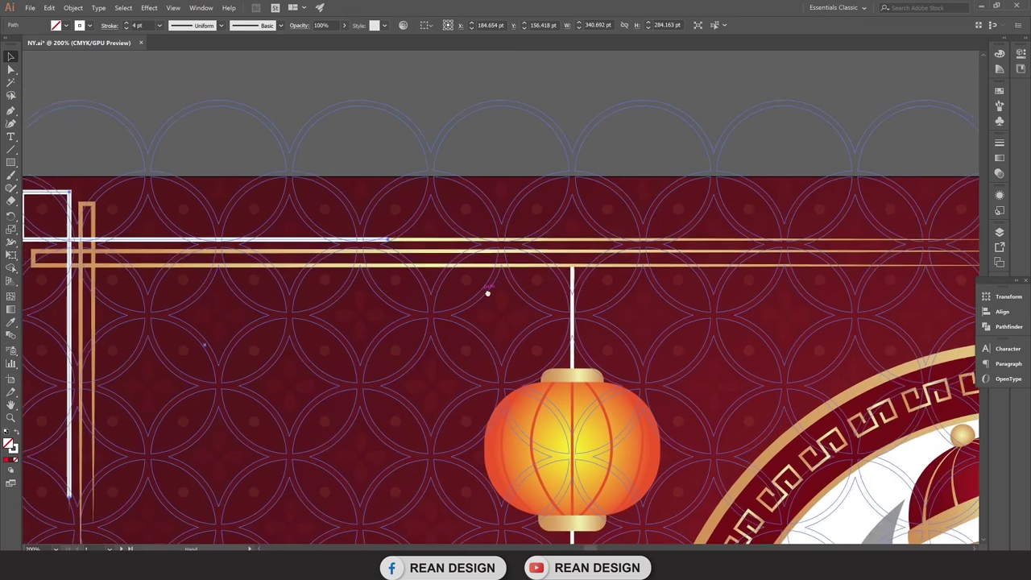
click(12, 70)
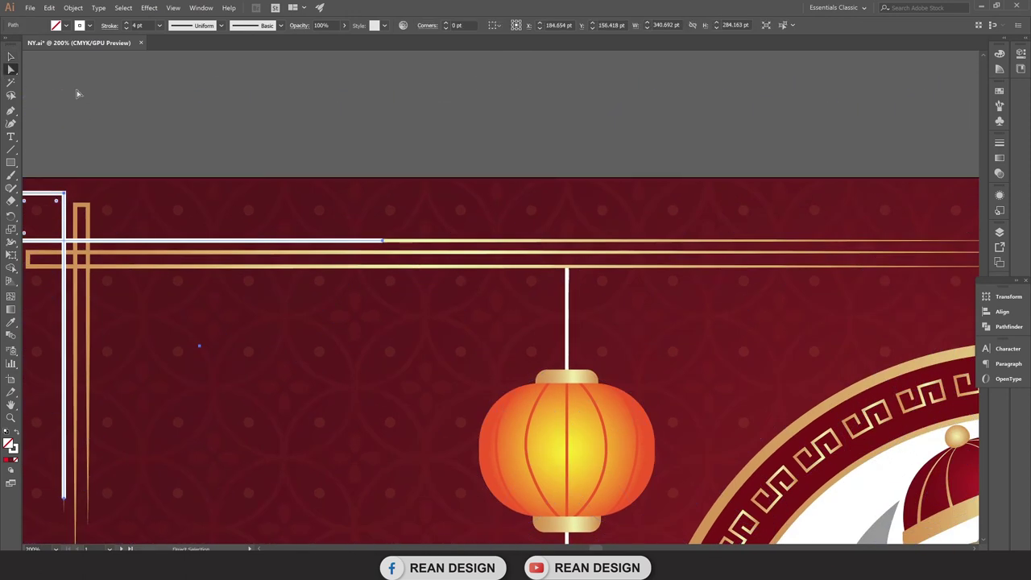
scroll(302, 177, down, 1)
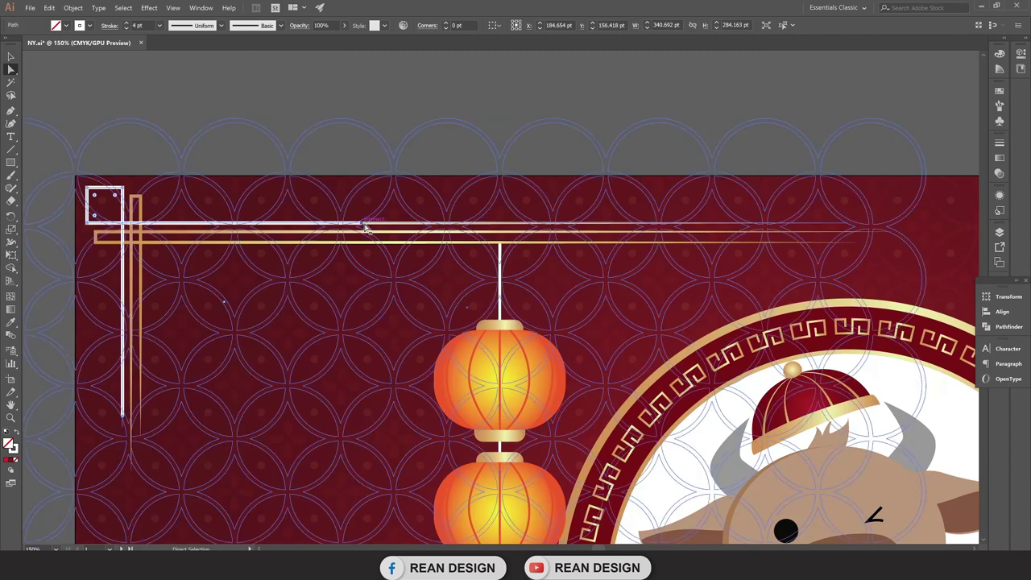
click(363, 225)
drag(364, 228, 848, 232)
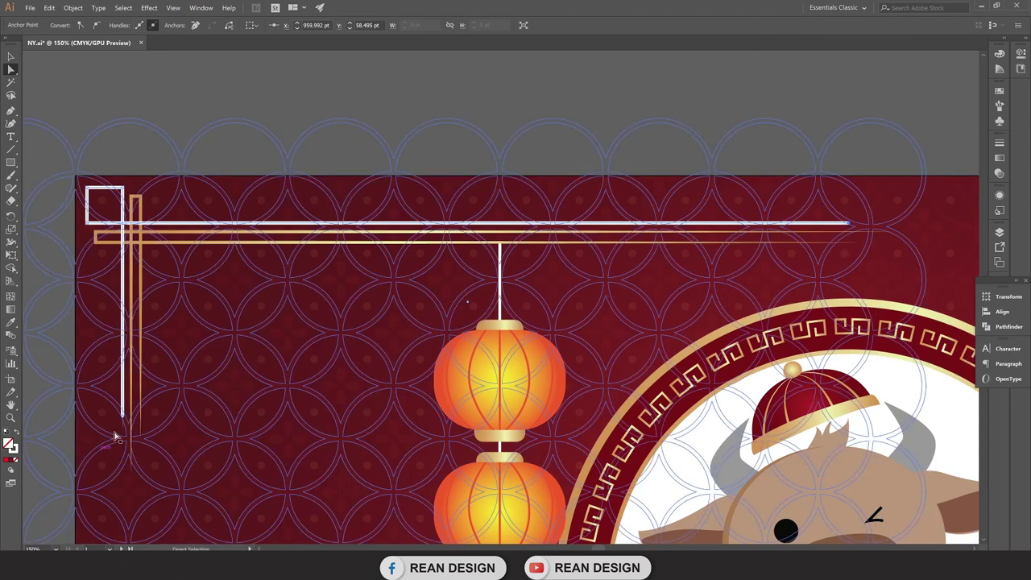
drag(123, 420, 123, 429)
Give the whole white corner path a tapered stroke with Width Profile 1.
click(10, 57)
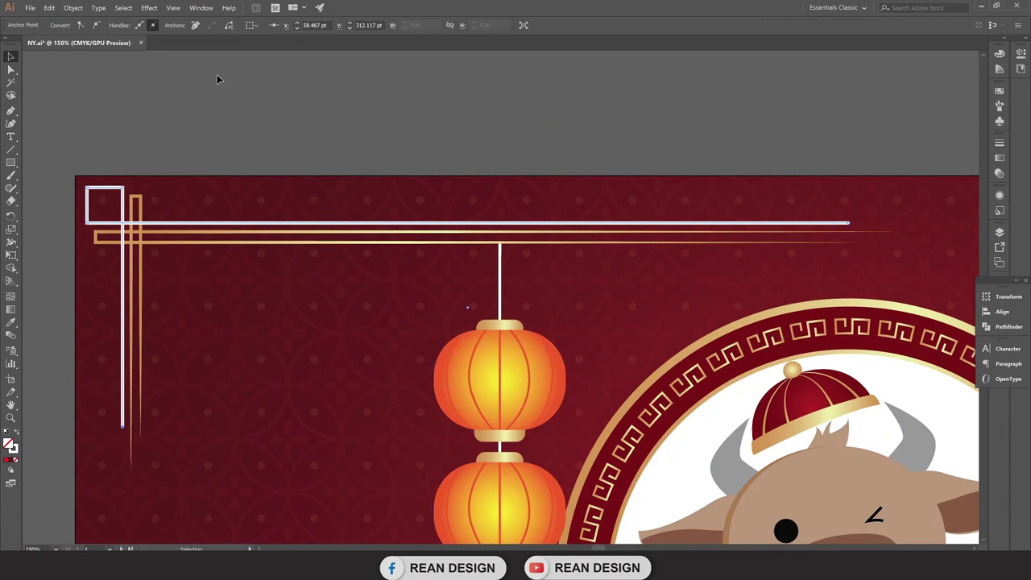
click(219, 78)
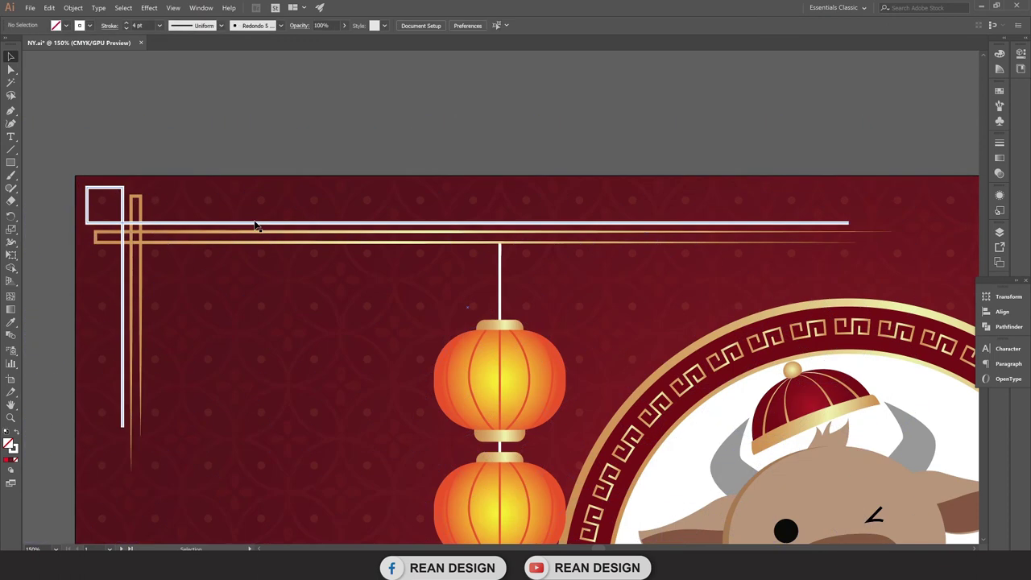
click(223, 26)
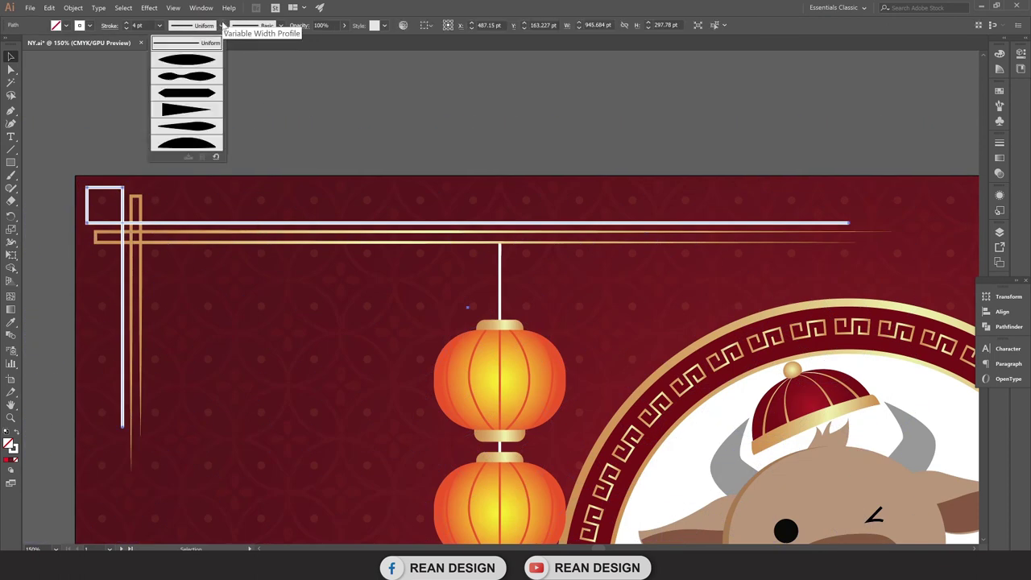
click(200, 61)
click(451, 90)
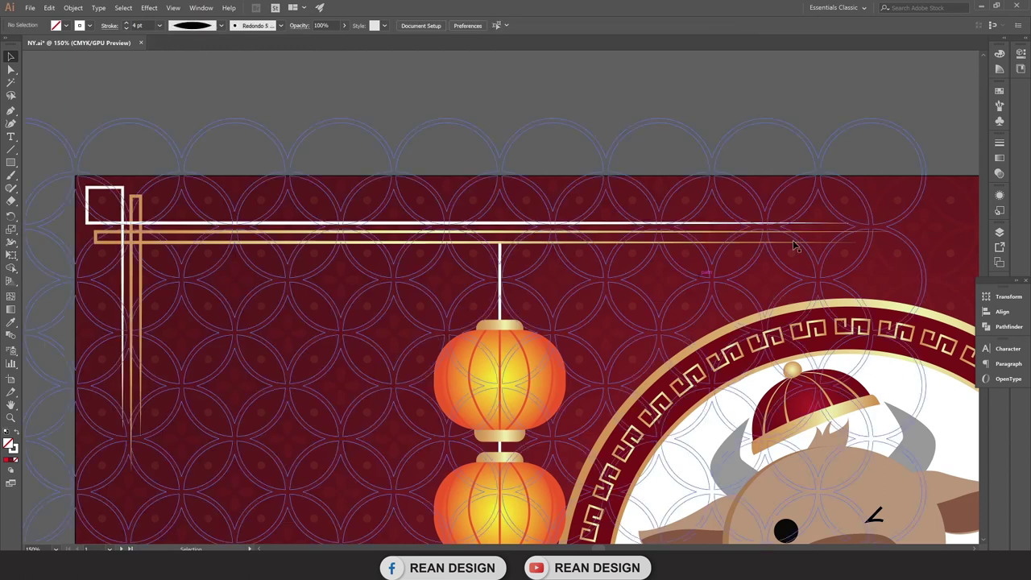
Draw a narrow 12.283 × 54.823 pt rectangle over the gold loop, styled like the white line.
scroll(53, 205, up, 2)
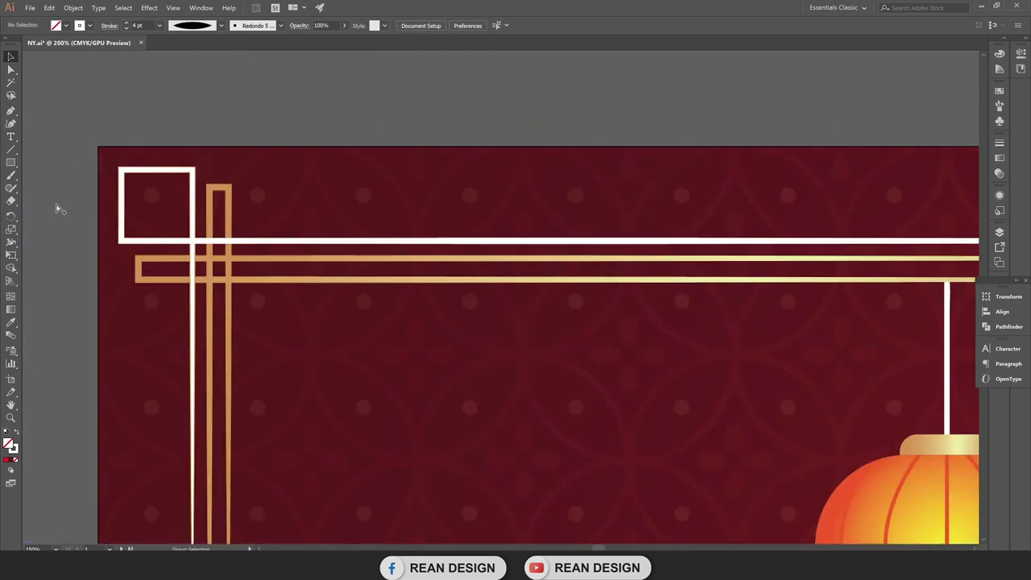
scroll(242, 271, down, 2)
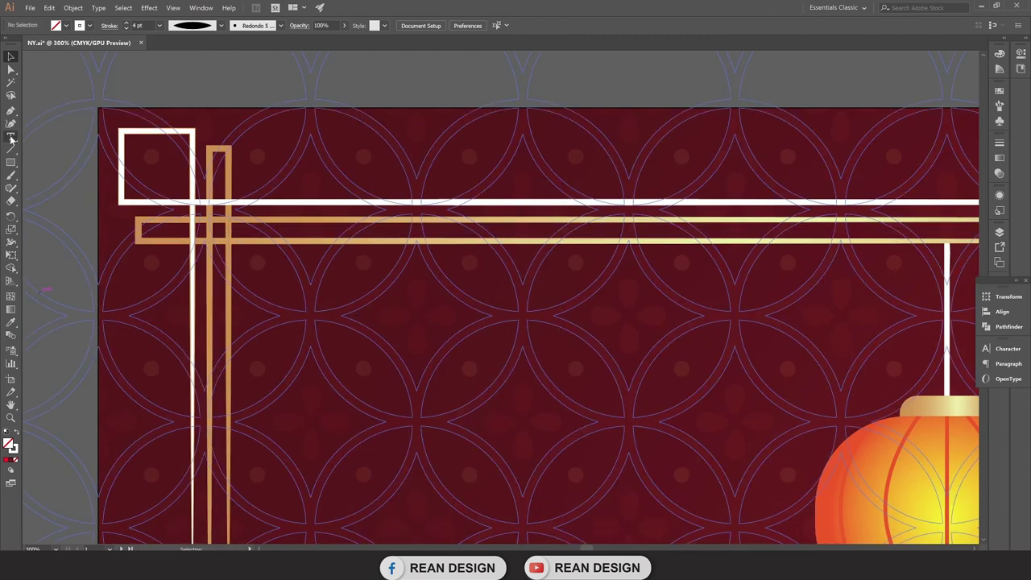
click(12, 173)
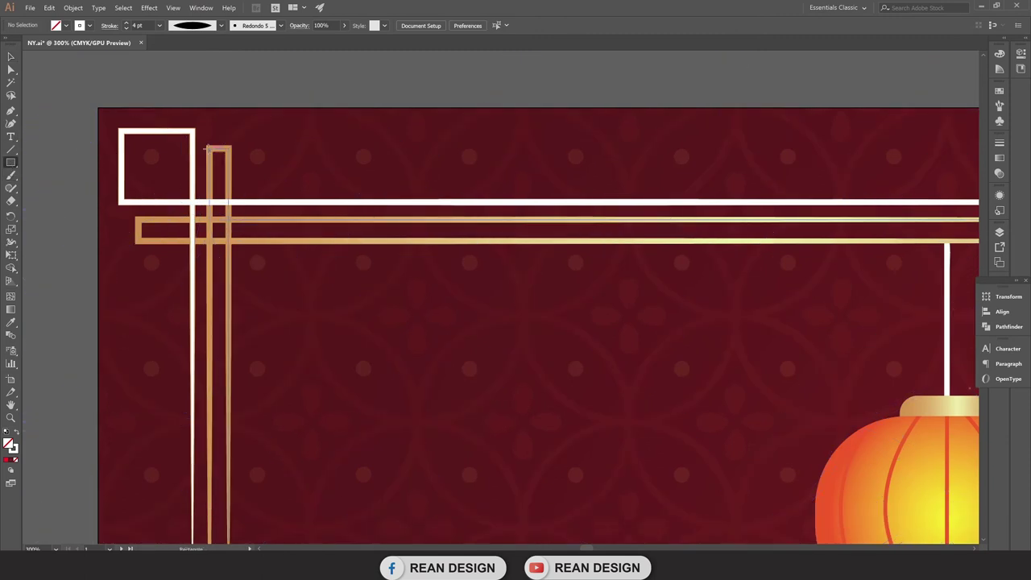
drag(219, 193, 228, 236)
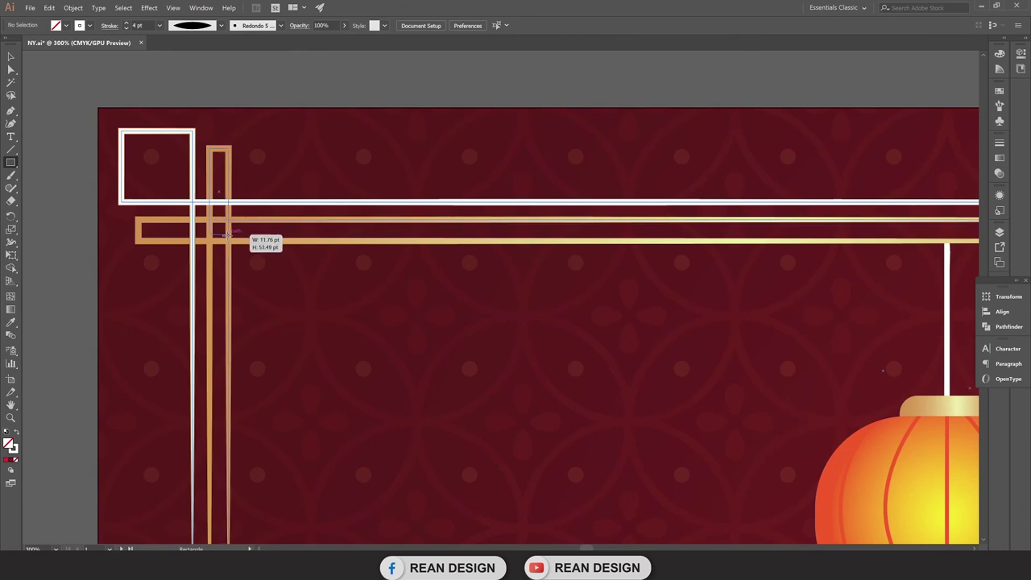
drag(228, 236, 229, 235)
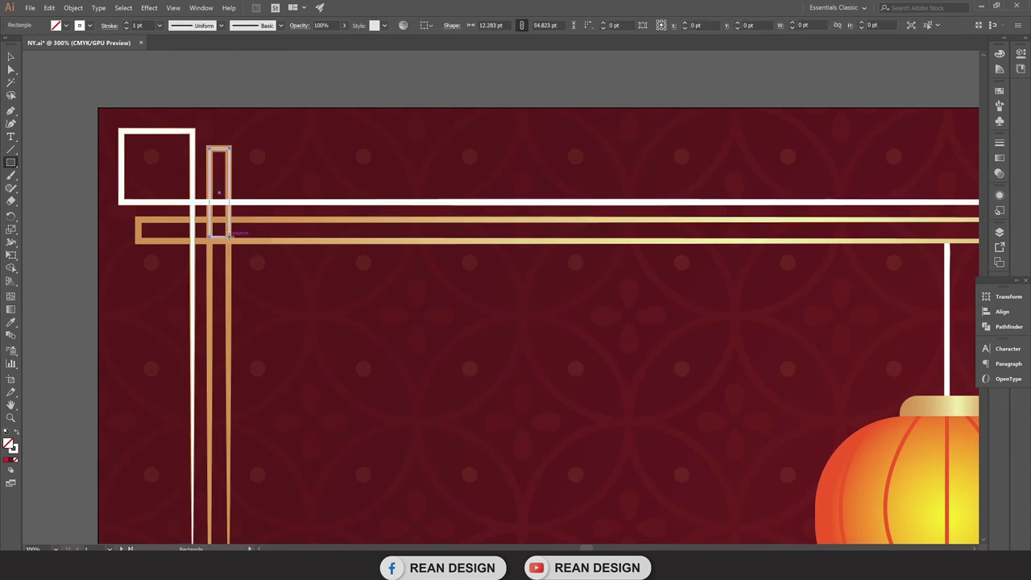
key(i)
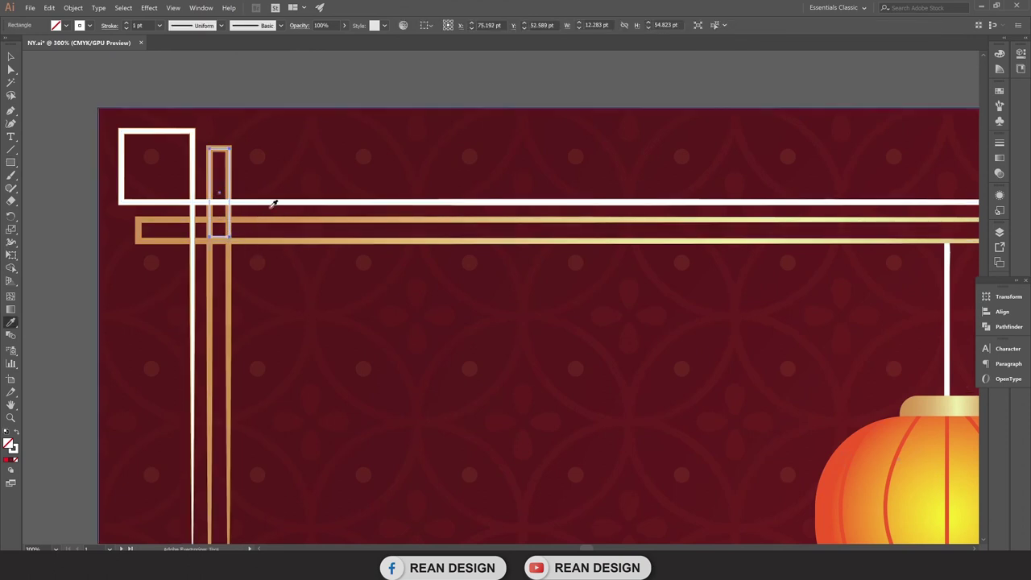
click(274, 200)
ctrl+click(267, 222)
Try deleting the rectangle's two bottom corner points, then undo it.
click(11, 73)
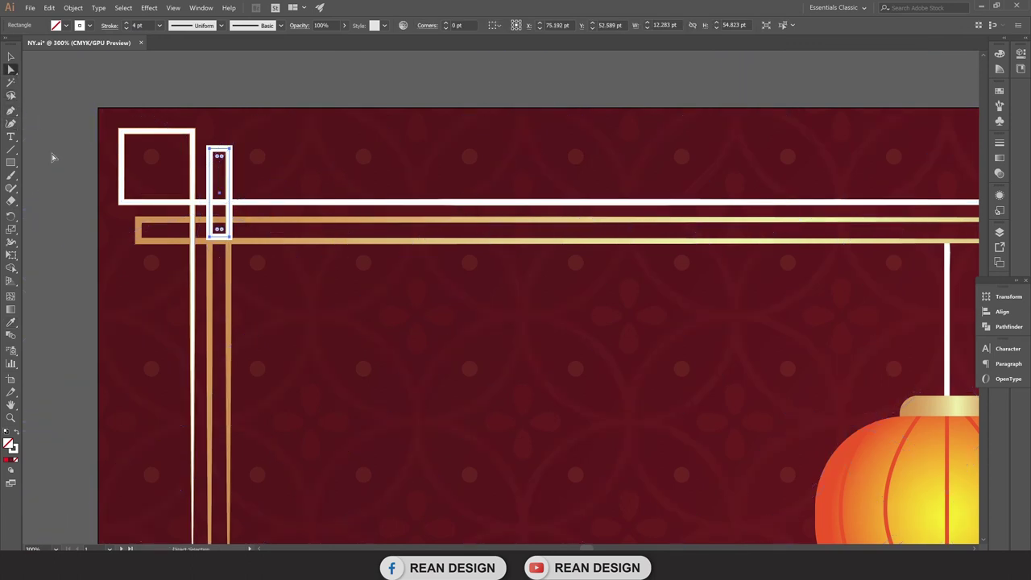
key(ctrl+plus)
key(ctrl+plus)
scroll(122, 195, up, 1)
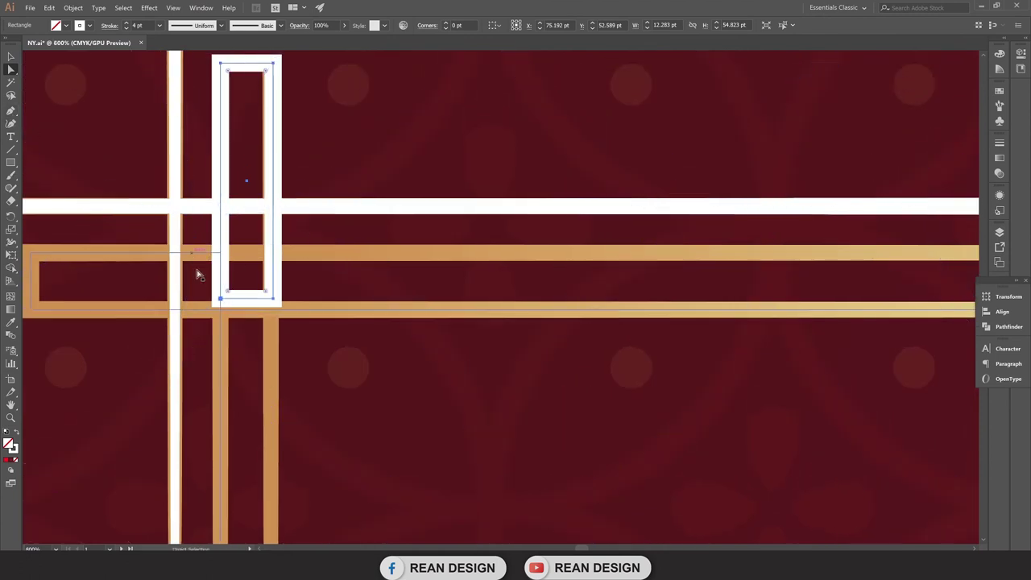
click(221, 301)
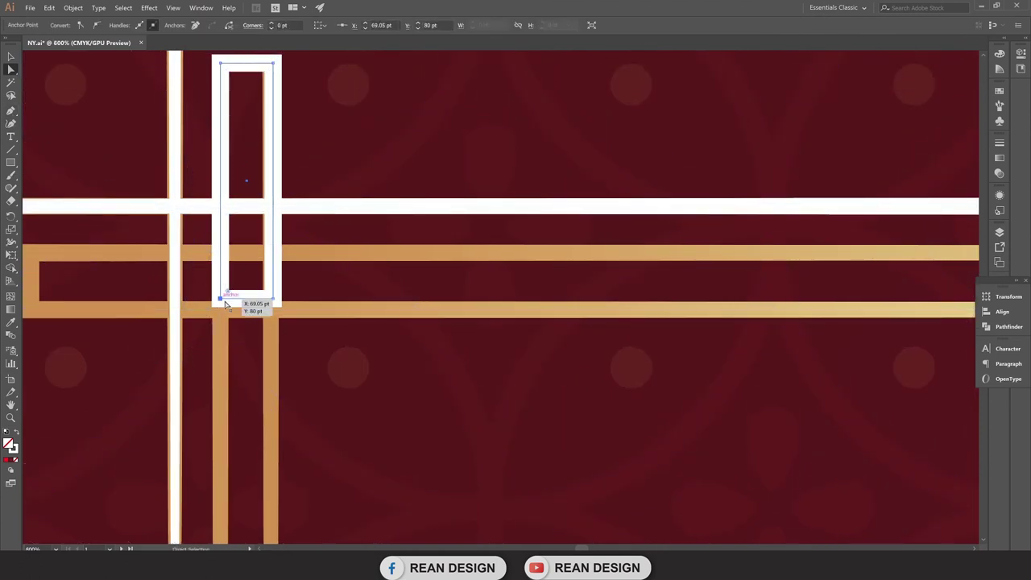
shift+click(272, 299)
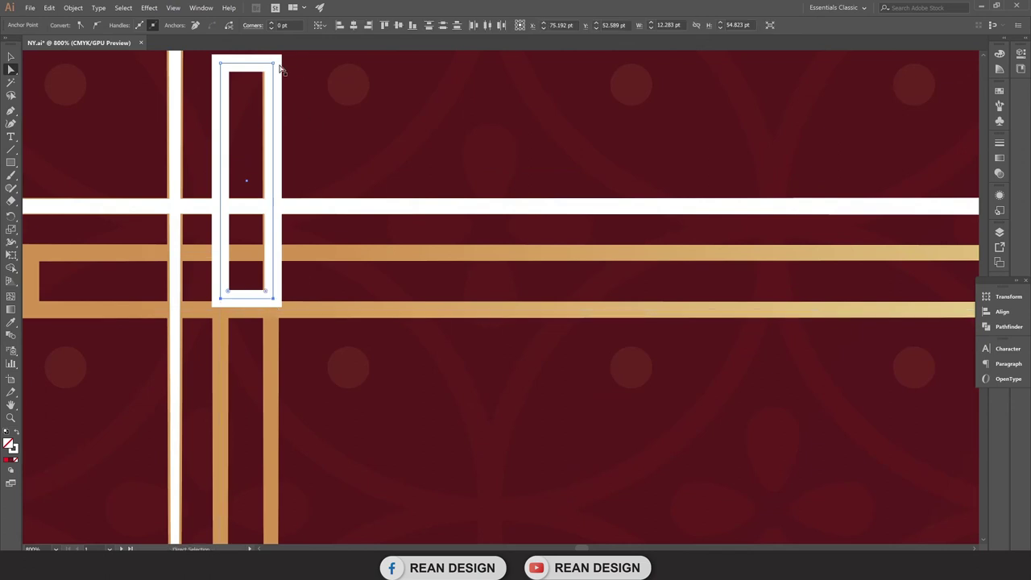
key(Delete)
scroll(290, 190, up, 1)
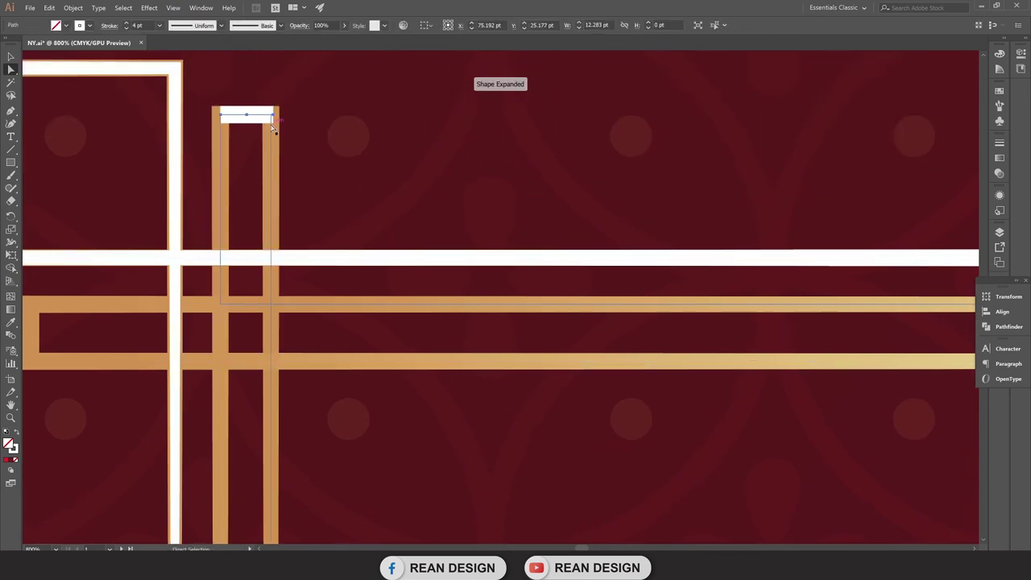
key(ctrl+z)
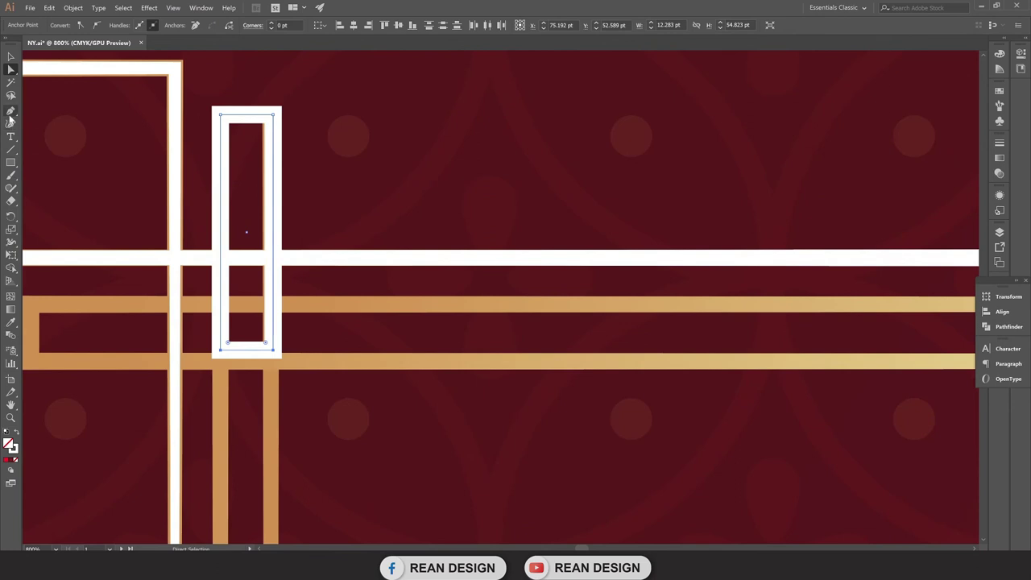
Add an anchor in the middle of the rectangle's bottom edge and select it.
click(11, 112)
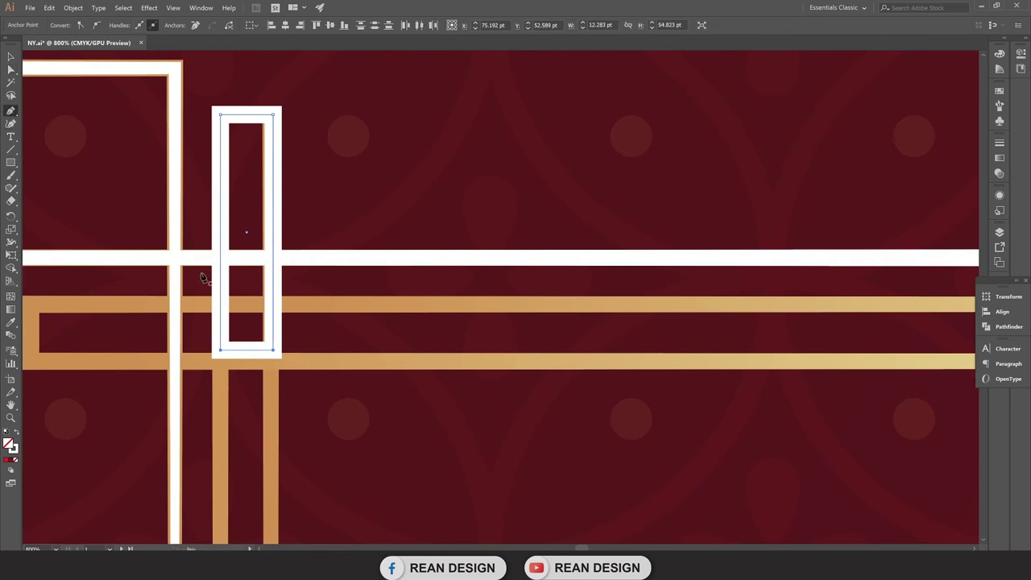
click(248, 352)
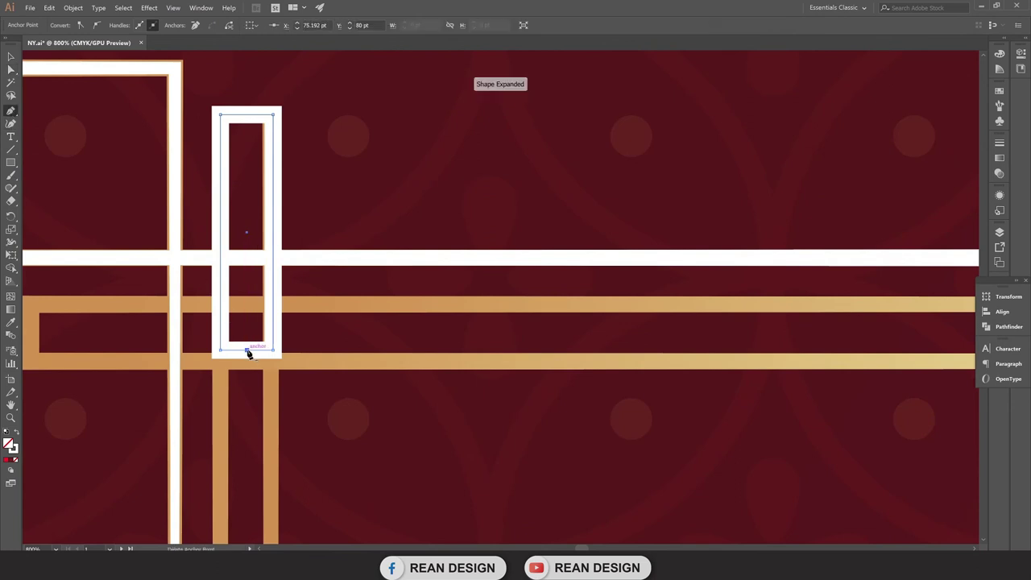
scroll(248, 353, up, 2)
scroll(244, 338, up, 1)
scroll(237, 323, up, 2)
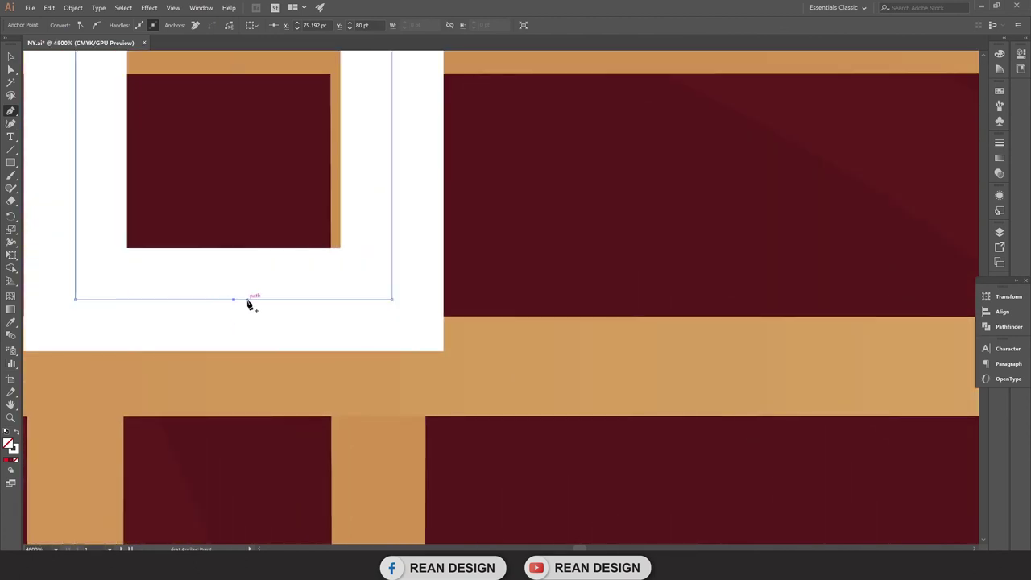
click(11, 71)
click(234, 301)
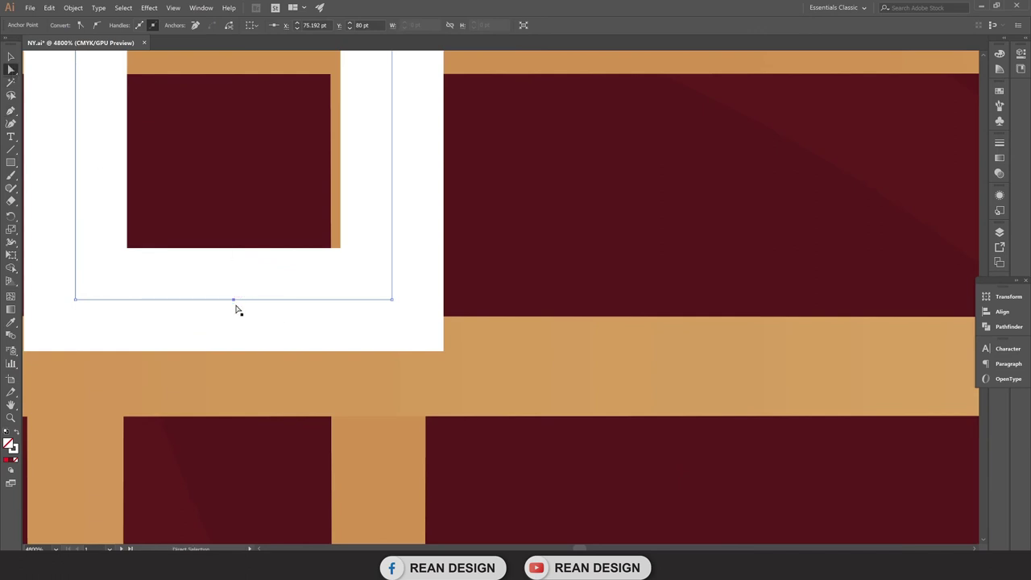
scroll(237, 310, down, 3)
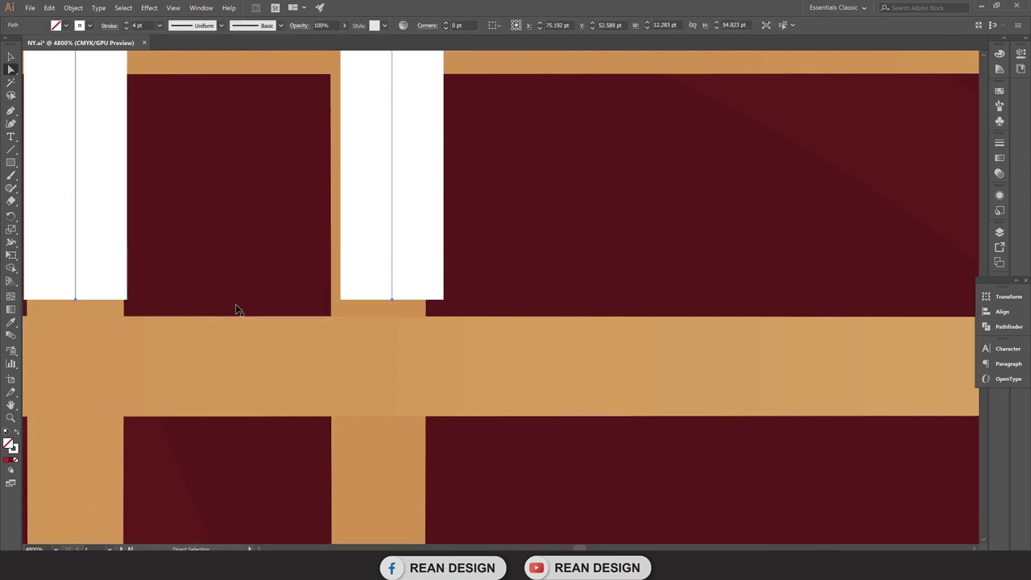
scroll(237, 310, down, 2)
scroll(229, 317, down, 2)
scroll(230, 316, down, 2)
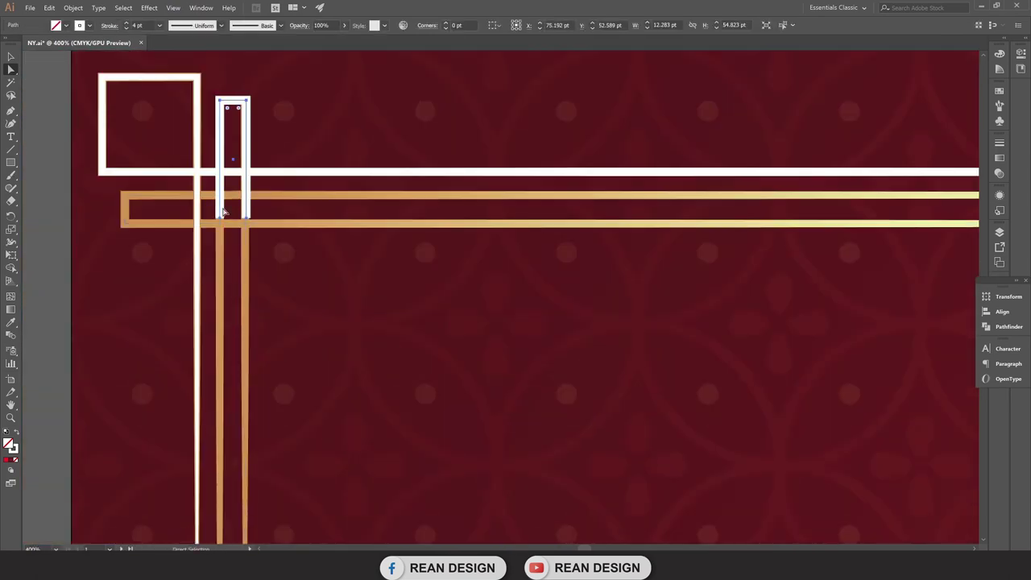
Drag the narrow line's bottom anchors down the banner, leaving its legs unequal lengths.
click(245, 225)
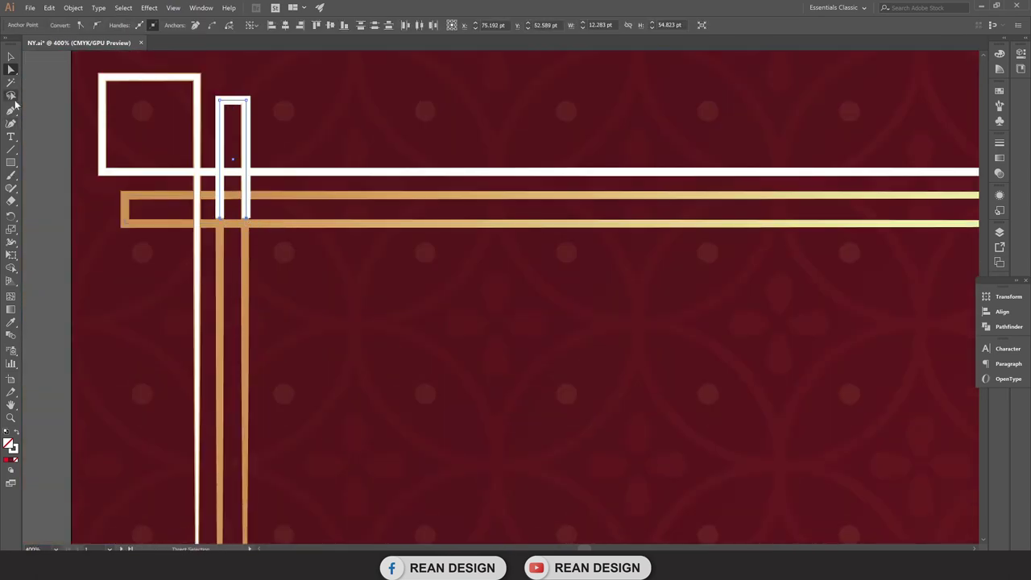
scroll(283, 277, down, 1)
scroll(282, 277, down, 2)
drag(257, 117, 256, 490)
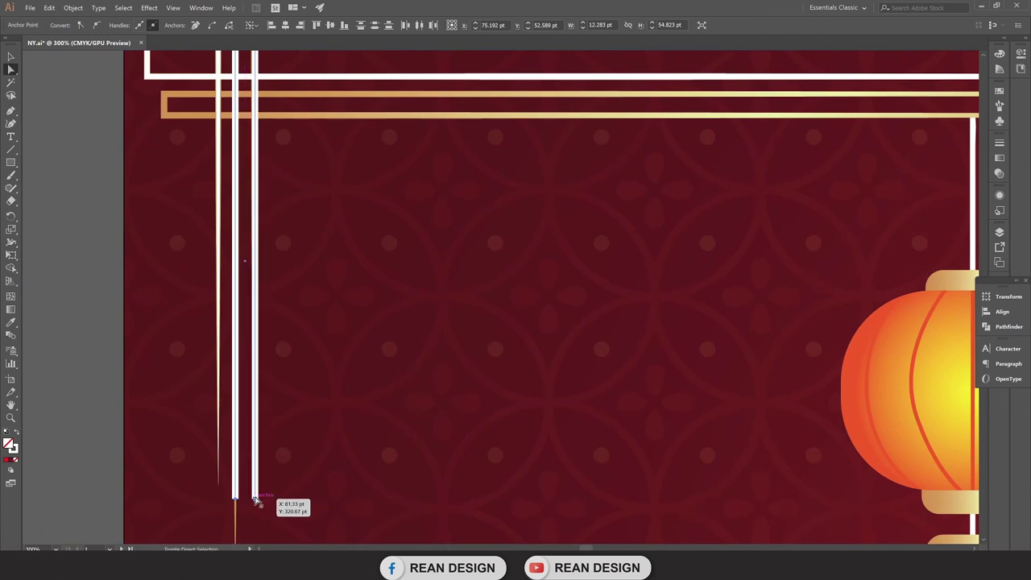
scroll(253, 492, down, 3)
scroll(248, 355, down, 2)
scroll(248, 355, up, 2)
scroll(234, 343, down, 2)
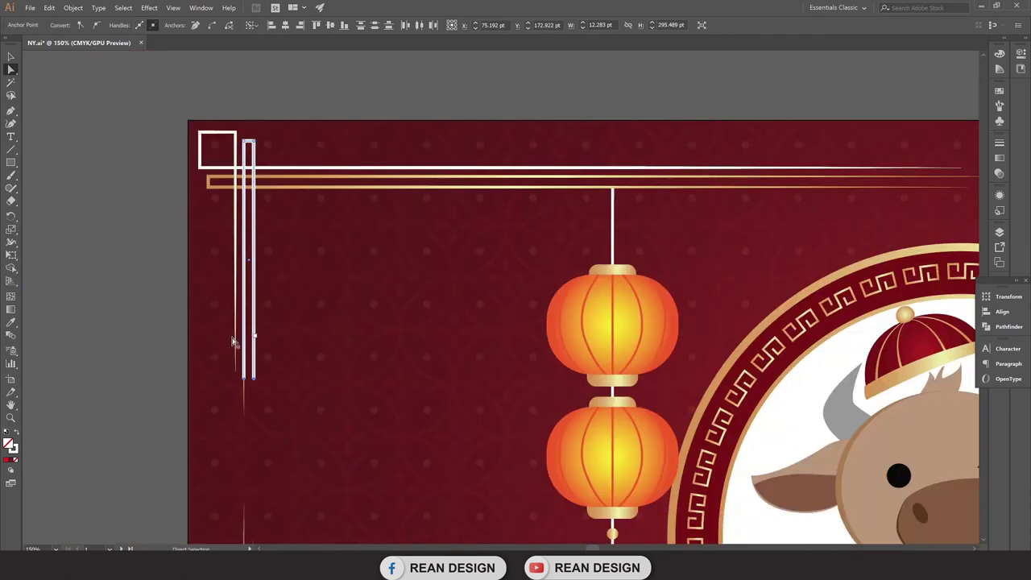
scroll(178, 342, up, 1)
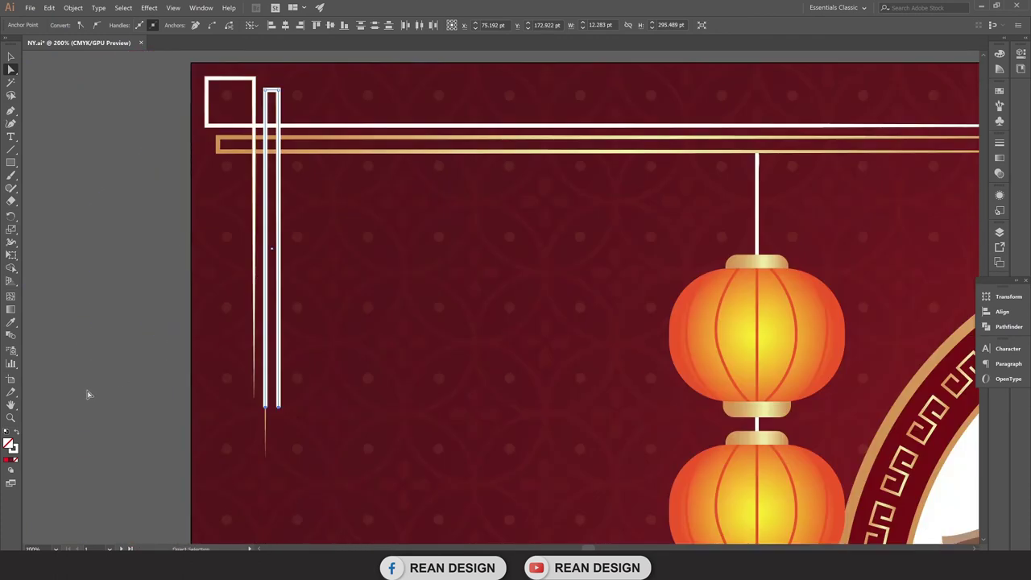
click(268, 410)
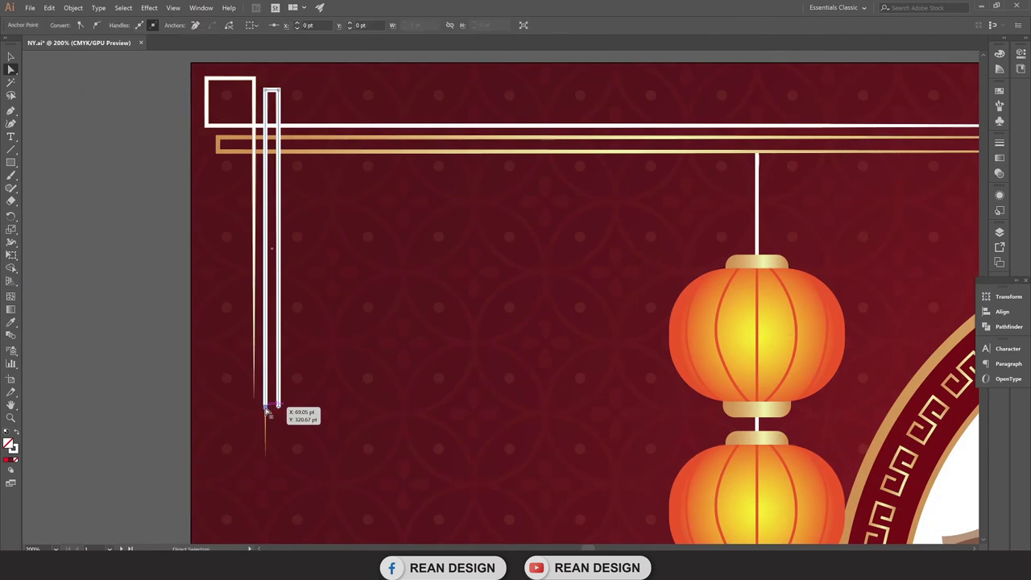
drag(266, 427, 265, 458)
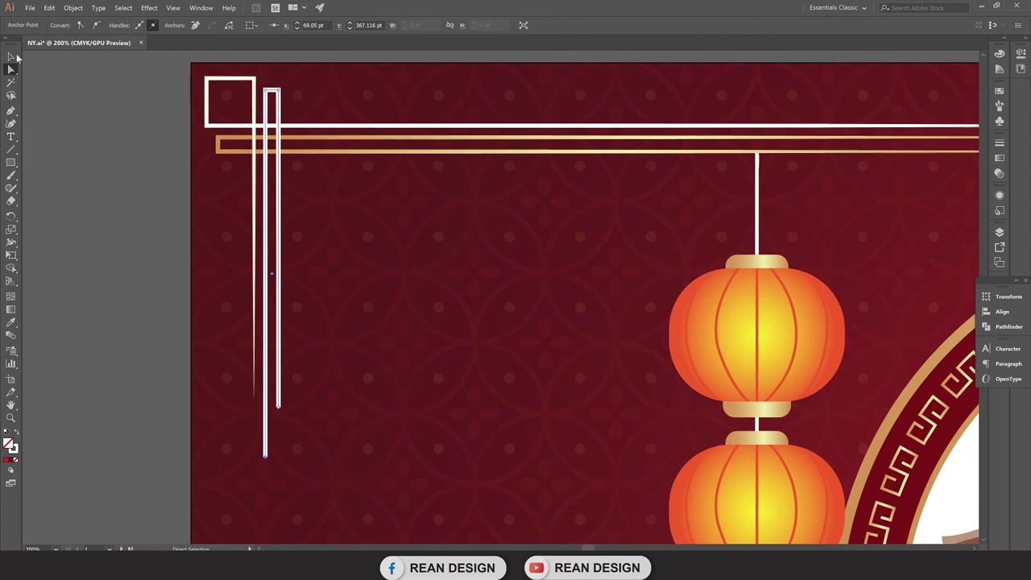
Give the narrow white line the tapered lens-shaped variable width profile.
click(67, 114)
click(278, 97)
click(220, 25)
click(193, 63)
click(143, 252)
scroll(174, 135, up, 2)
scroll(247, 134, up, 2)
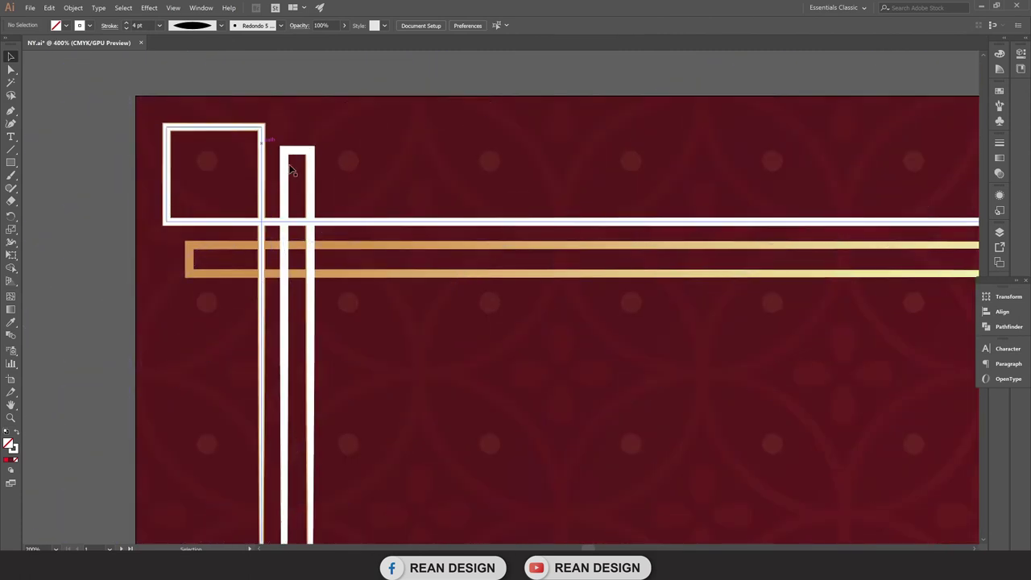
click(295, 151)
Rotate the narrow white line 90° to horizontal and move it beside the gold horizontal line.
key(a)
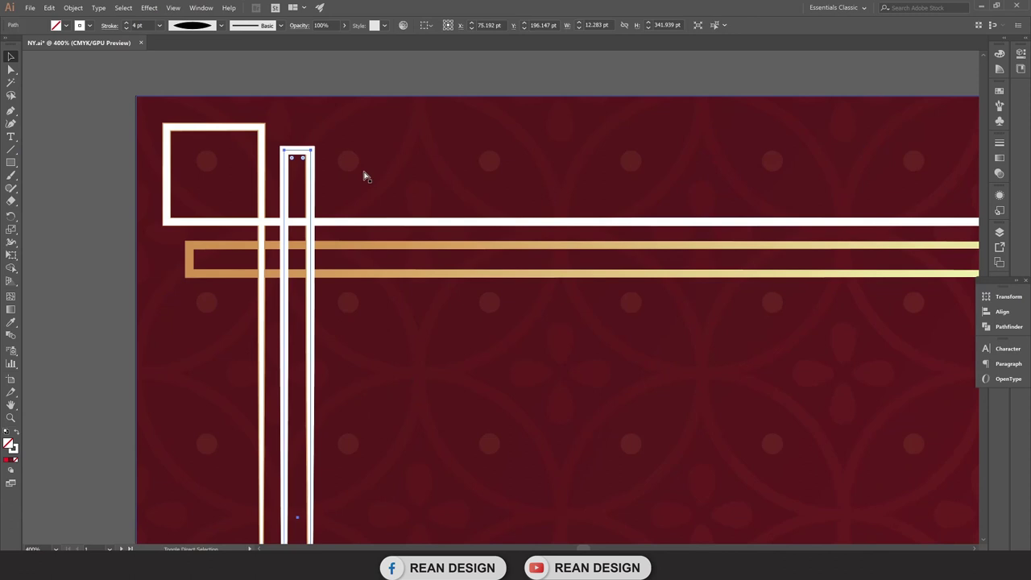
key(e)
drag(305, 137, 117, 304)
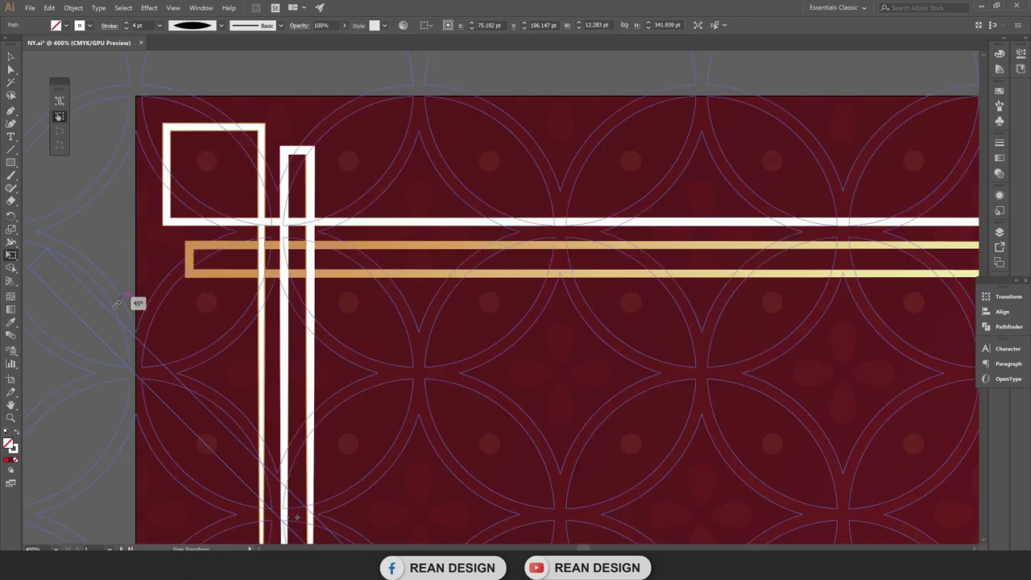
key(ctrl+minus)
key(ctrl+minus)
key(ctrl+minus)
key(ctrl+z)
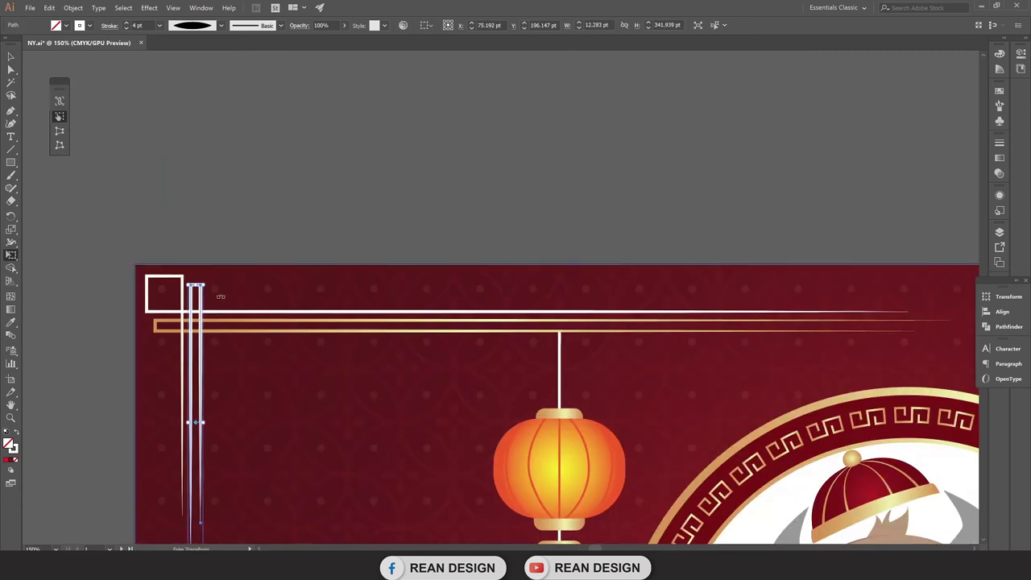
scroll(216, 285, down, 1)
drag(198, 239, 94, 410)
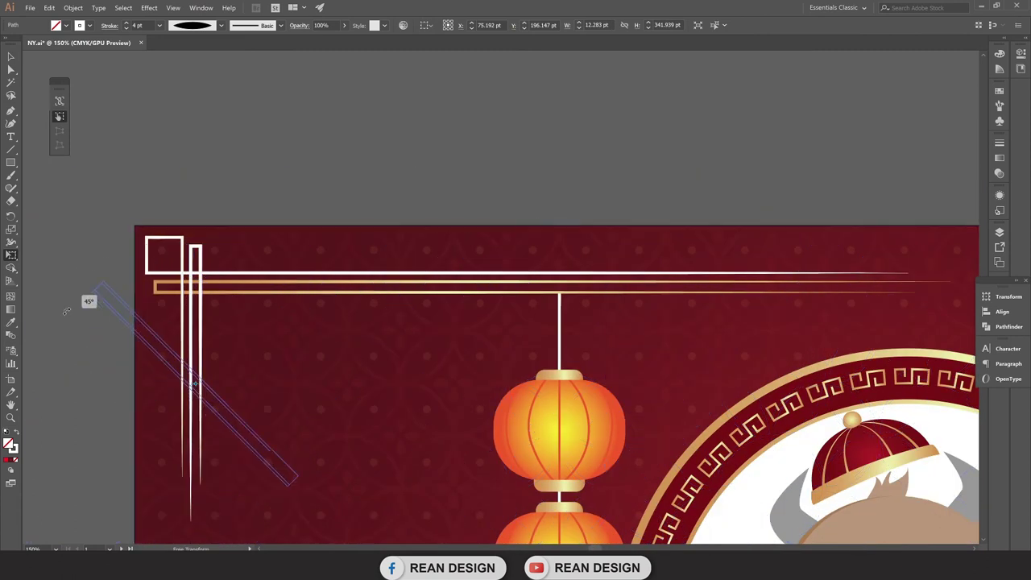
key(v)
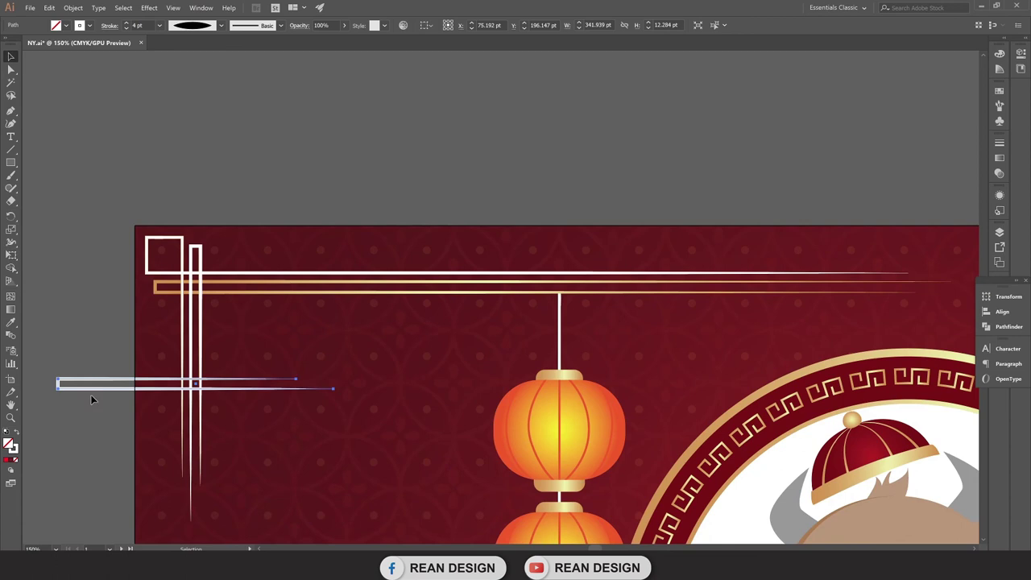
mouse_move(93, 392)
mouse_down()
mouse_move(179, 294)
mouse_move(237, 311)
mouse_up()
scroll(143, 285, up, 5)
Nudge the horizontal white line onto the gold line and align its corner with the frame.
drag(168, 256, 169, 259)
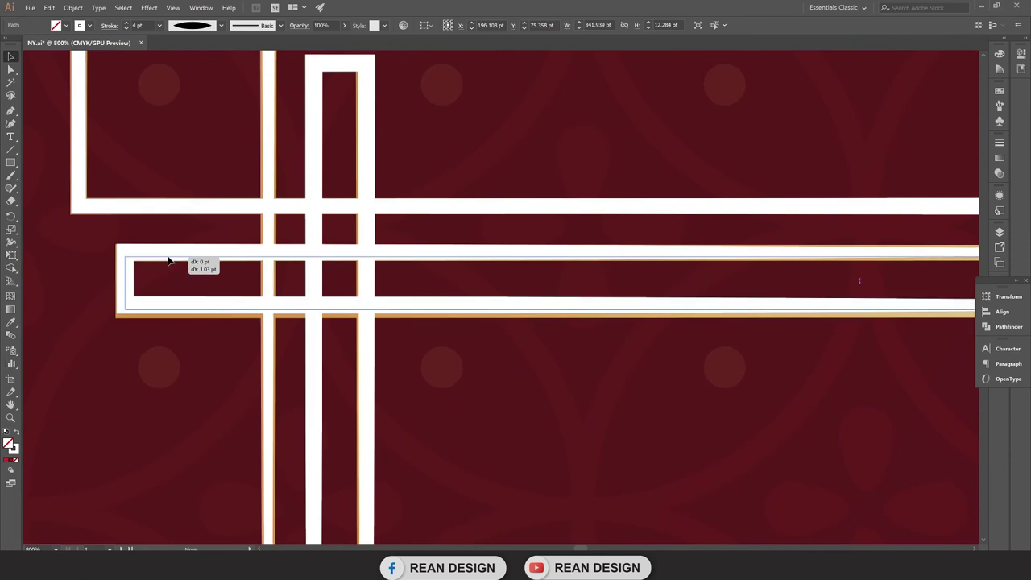
scroll(126, 258, up, 2)
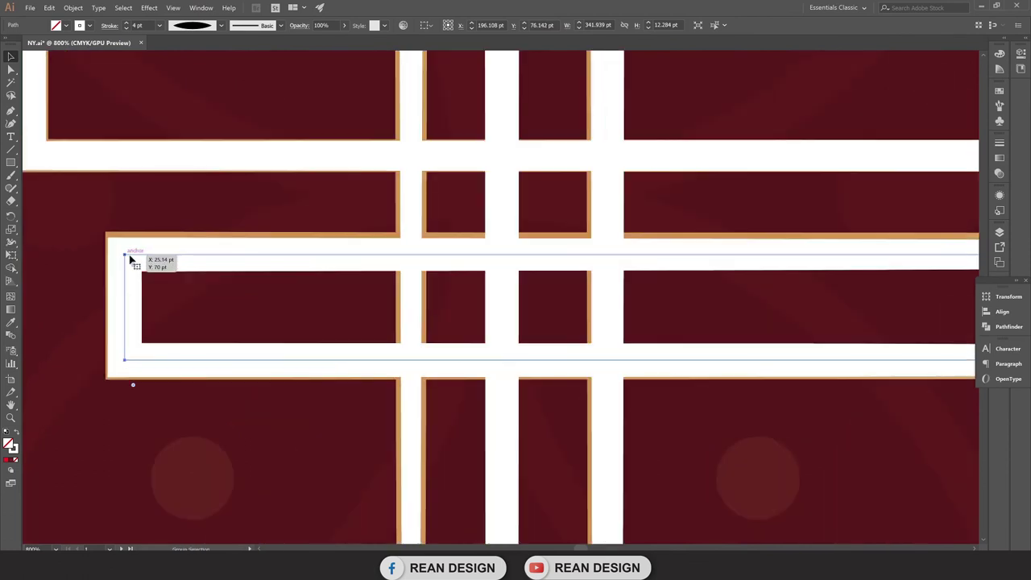
key(a)
drag(126, 255, 127, 256)
Stretch both leg ends of the horizontal white line rightward to about x 960 pt.
scroll(131, 269, down, 2)
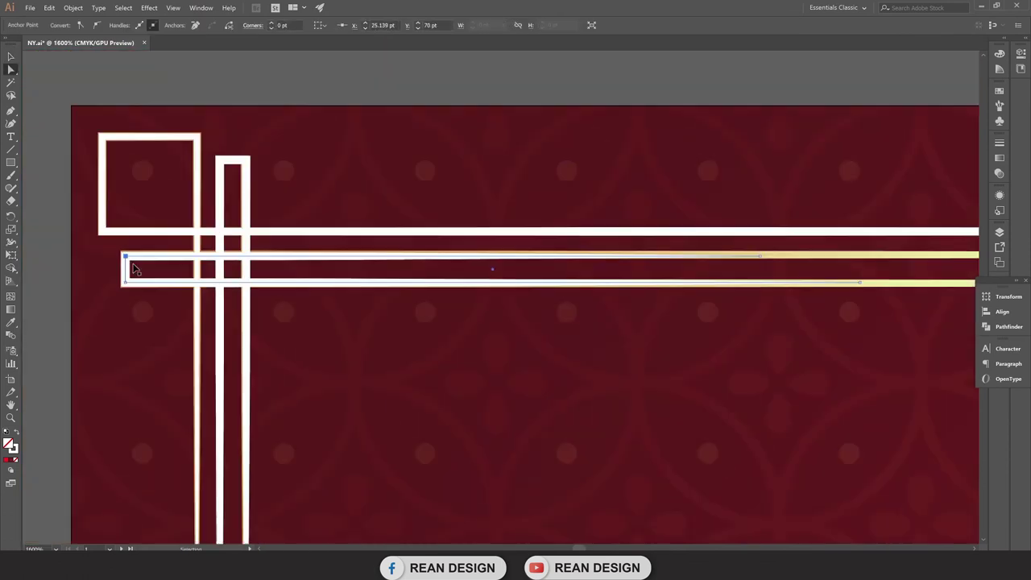
scroll(341, 265, down, 2)
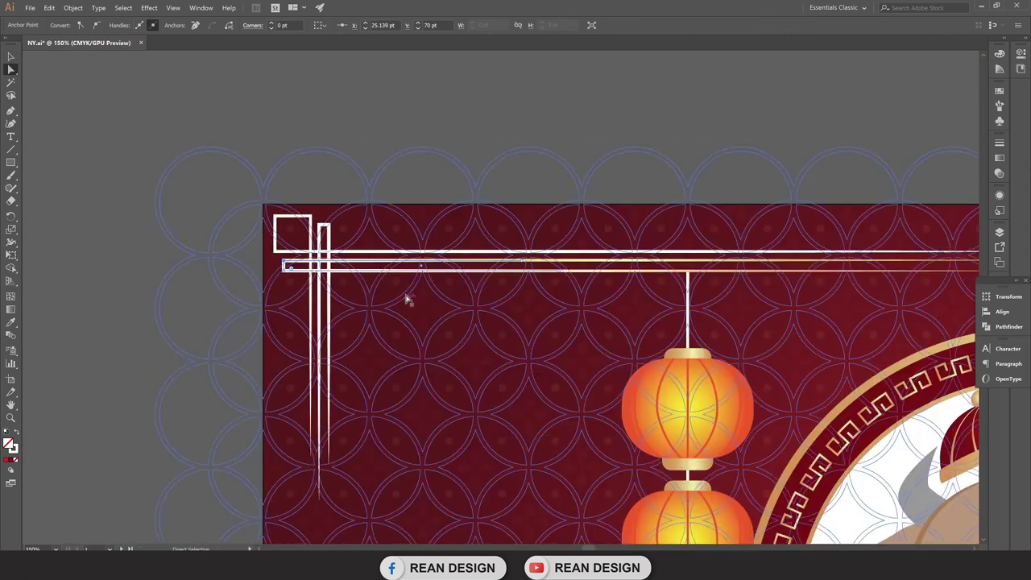
scroll(425, 316, right, 5)
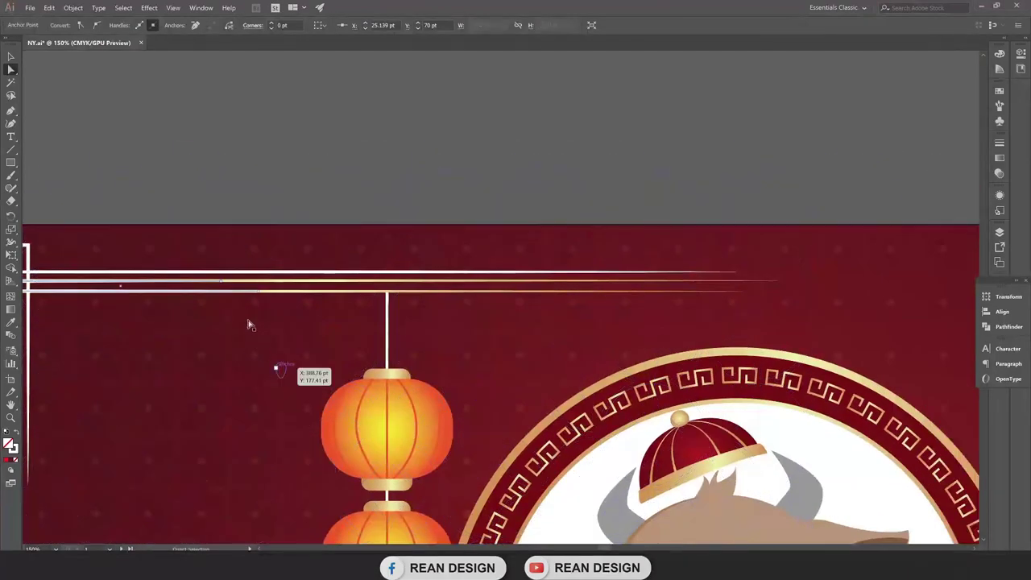
click(224, 284)
drag(224, 287, 772, 302)
drag(261, 294, 731, 300)
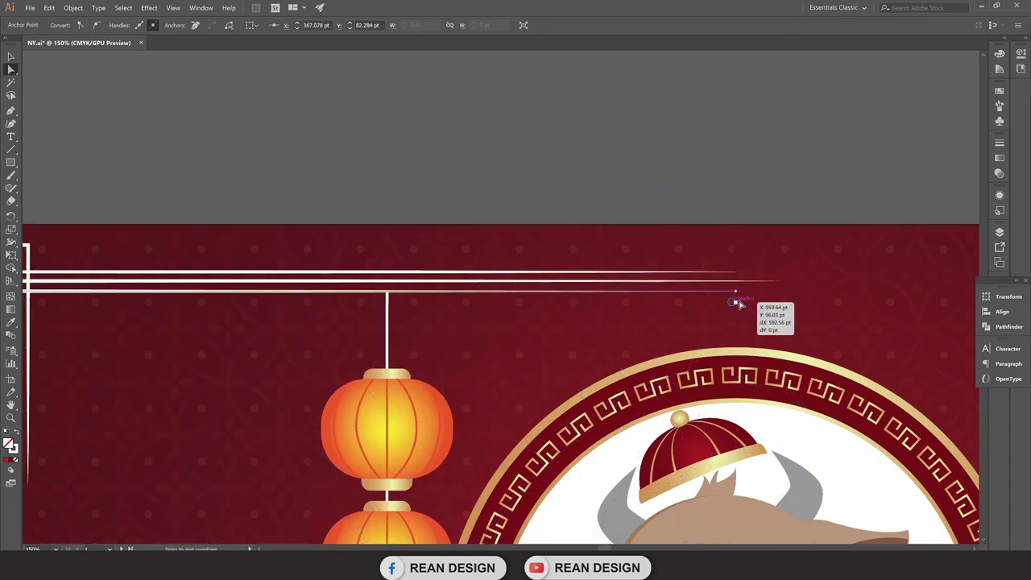
scroll(735, 305, down, 1)
scroll(735, 305, down, 2)
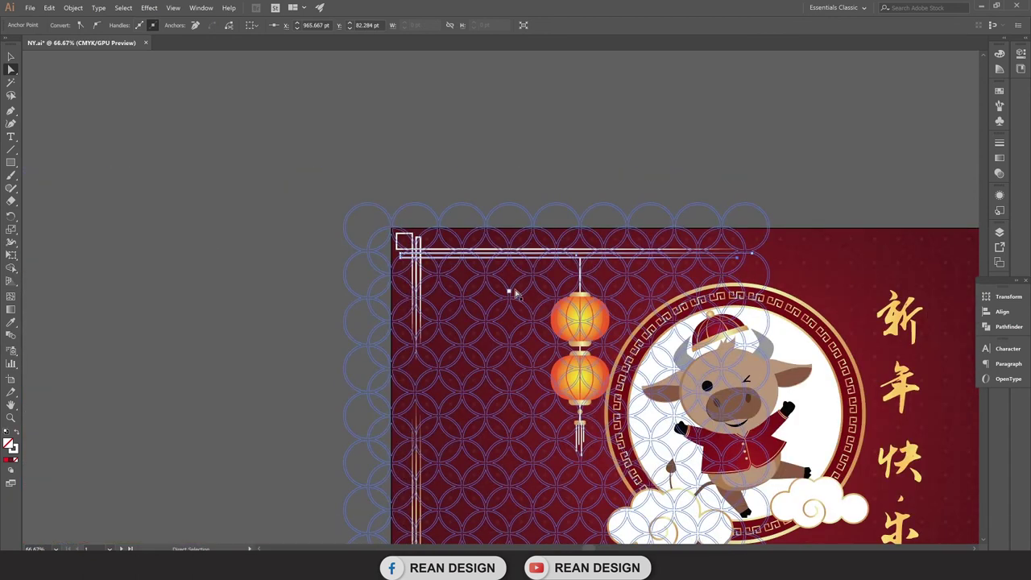
Duplicate the top-left corner ornament onto the pasteboard at the upper left.
key(v)
click(286, 231)
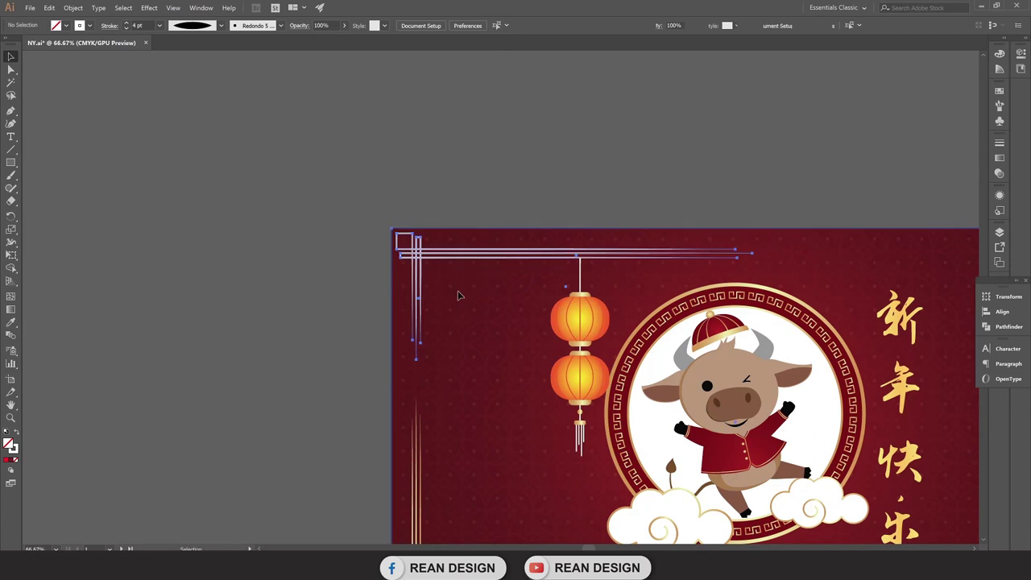
click(458, 296)
drag(411, 256, 325, 155)
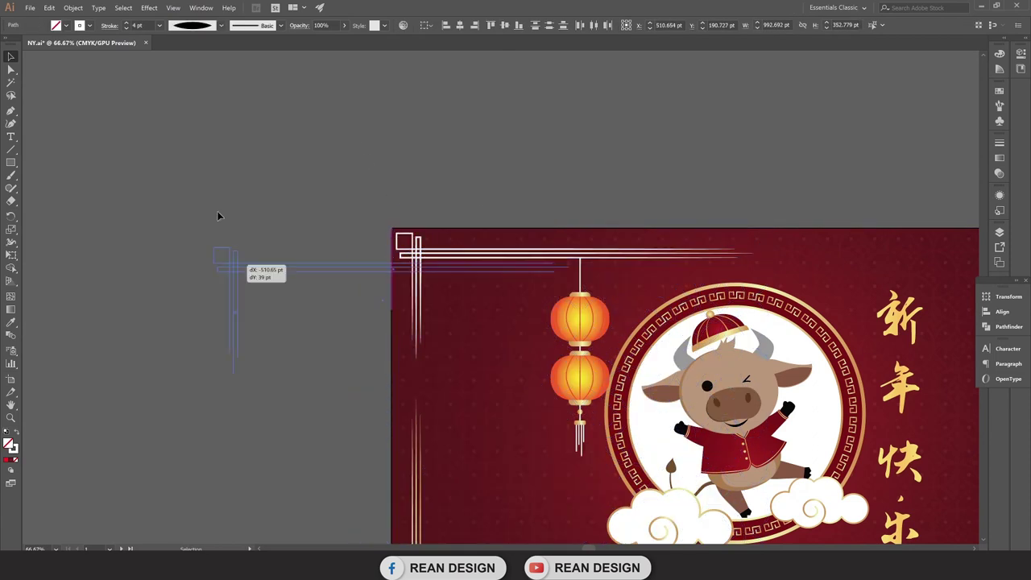
click(417, 175)
Group all the paths of the duplicated ornament into one object.
scroll(472, 172, up, 1)
scroll(472, 172, up, 2)
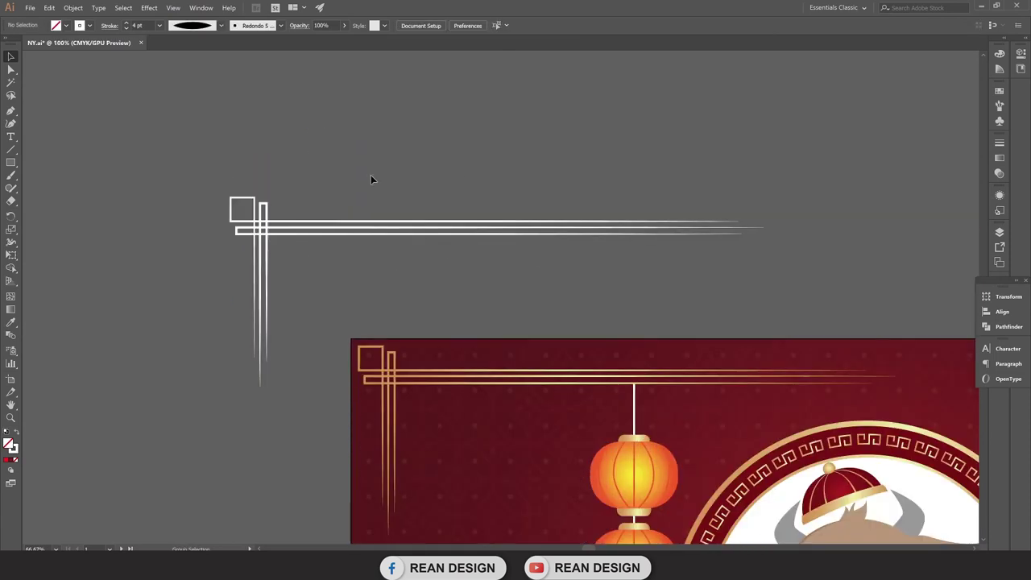
drag(179, 159, 348, 258)
right_click(317, 234)
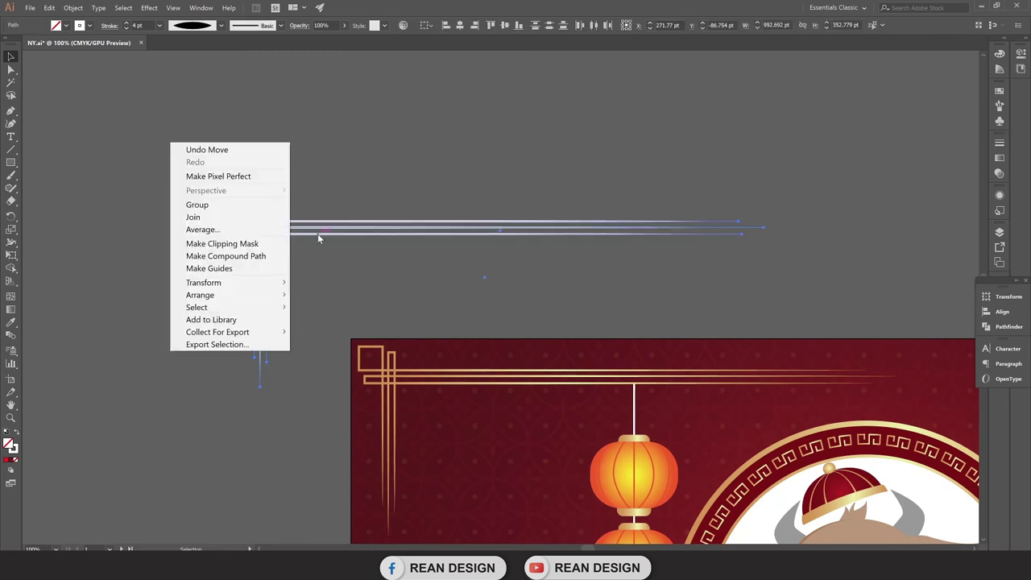
click(209, 208)
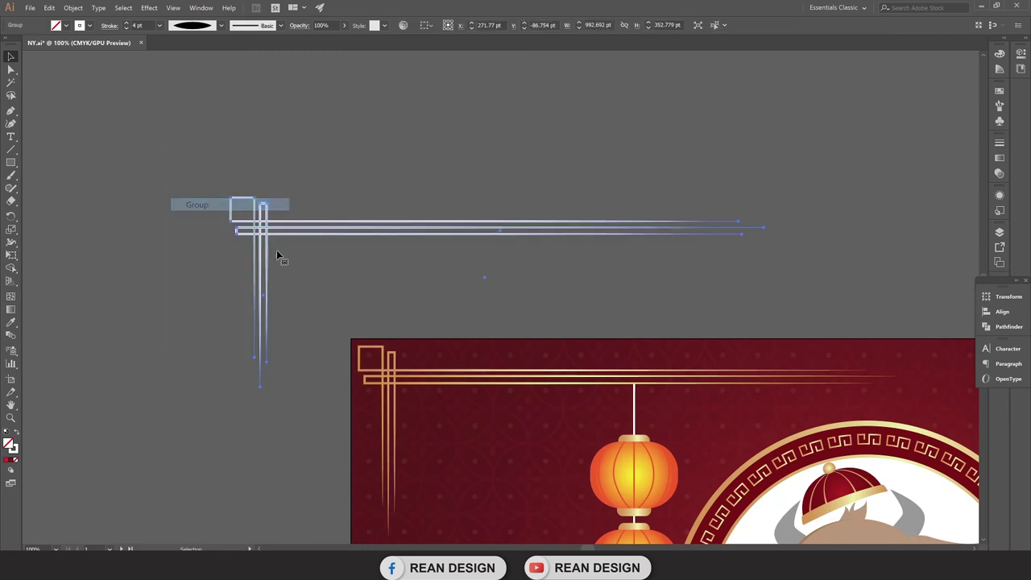
click(342, 280)
scroll(346, 274, down, 2)
scroll(346, 270, down, 1)
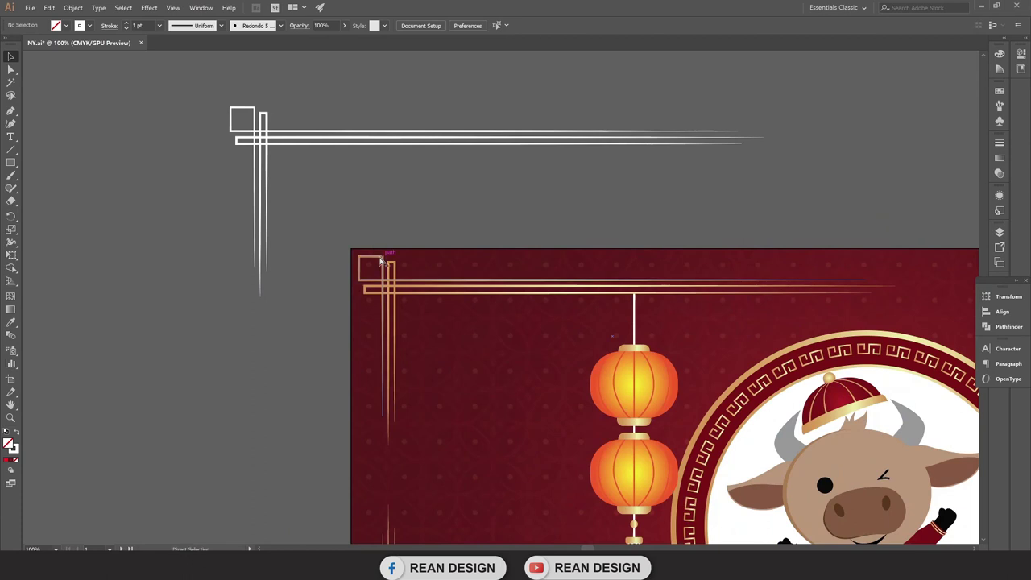
scroll(428, 256, up, 2)
scroll(129, 198, down, 2)
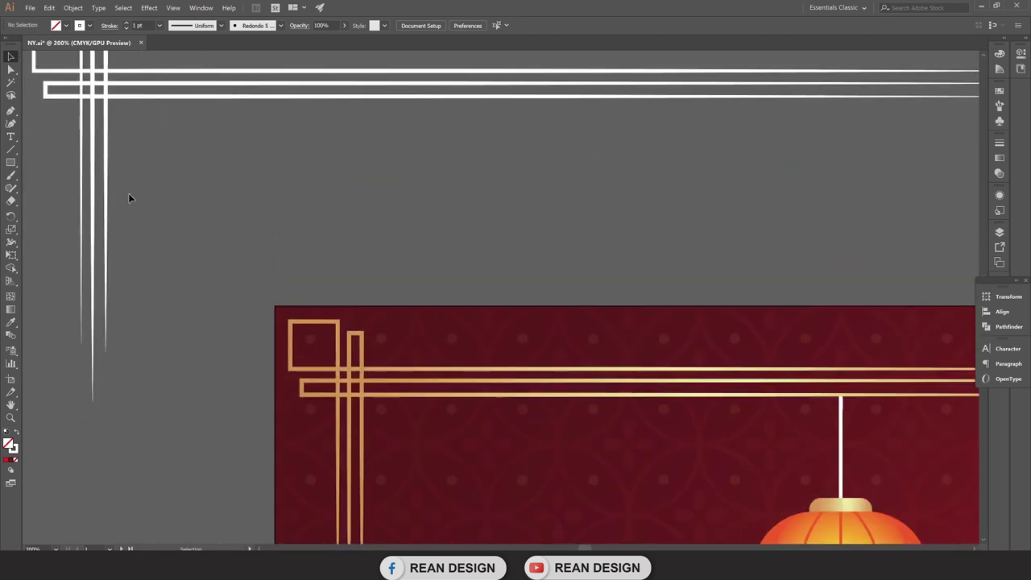
Set the pasteboard ornament's stroke to orange, then sample the lower ornament's gold gradient onto it.
click(131, 155)
click(102, 105)
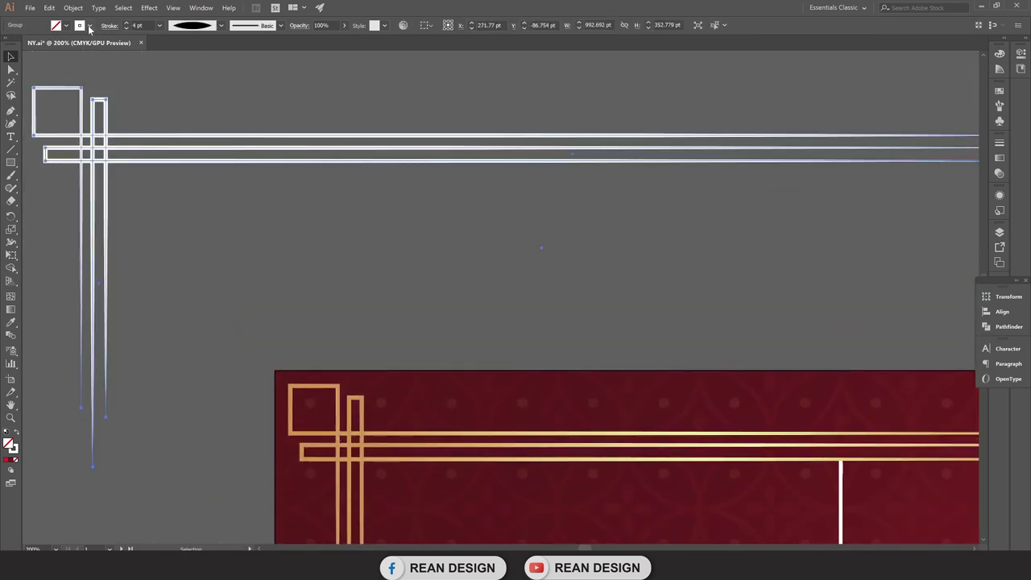
click(87, 26)
click(104, 45)
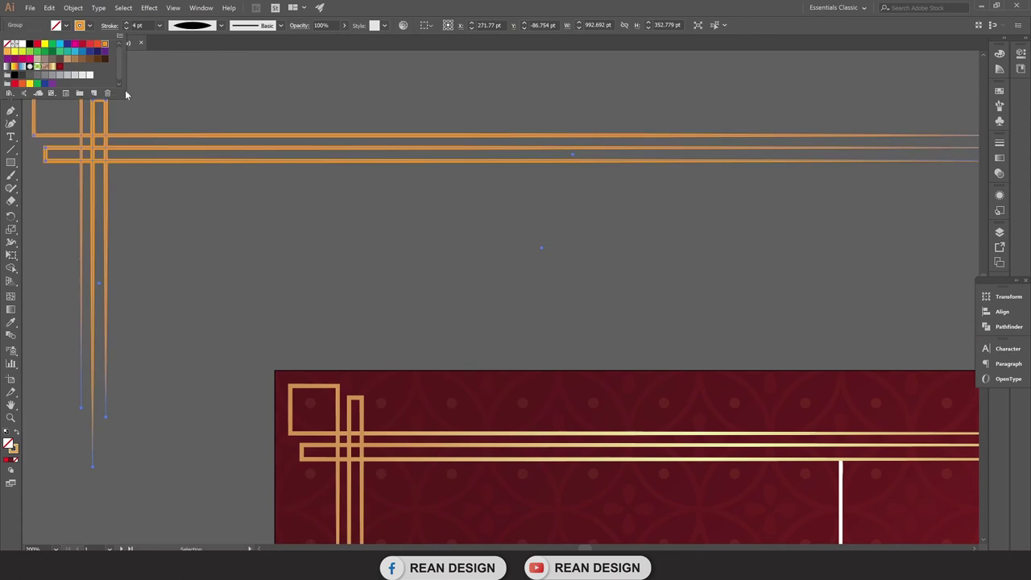
key(i)
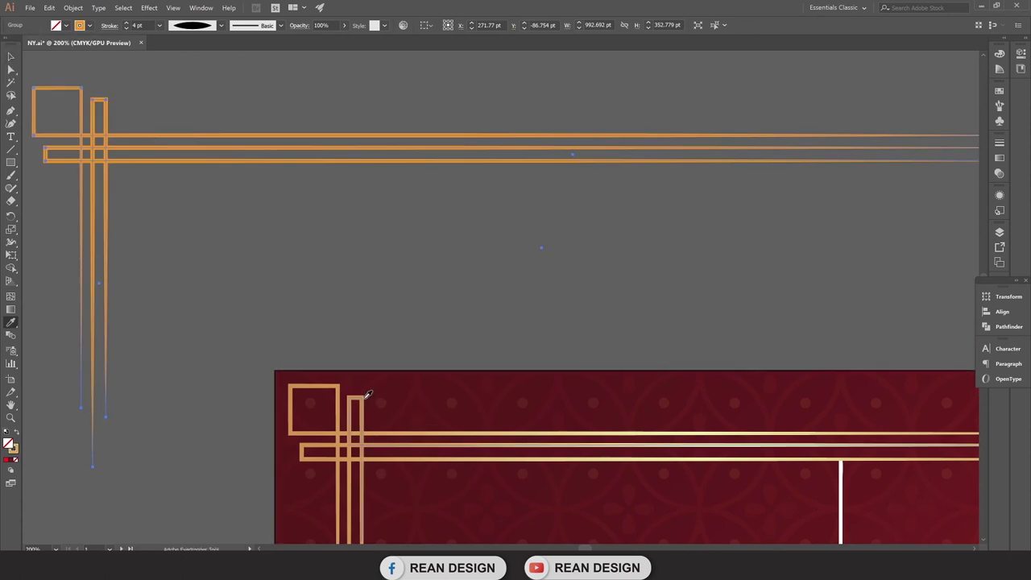
click(367, 394)
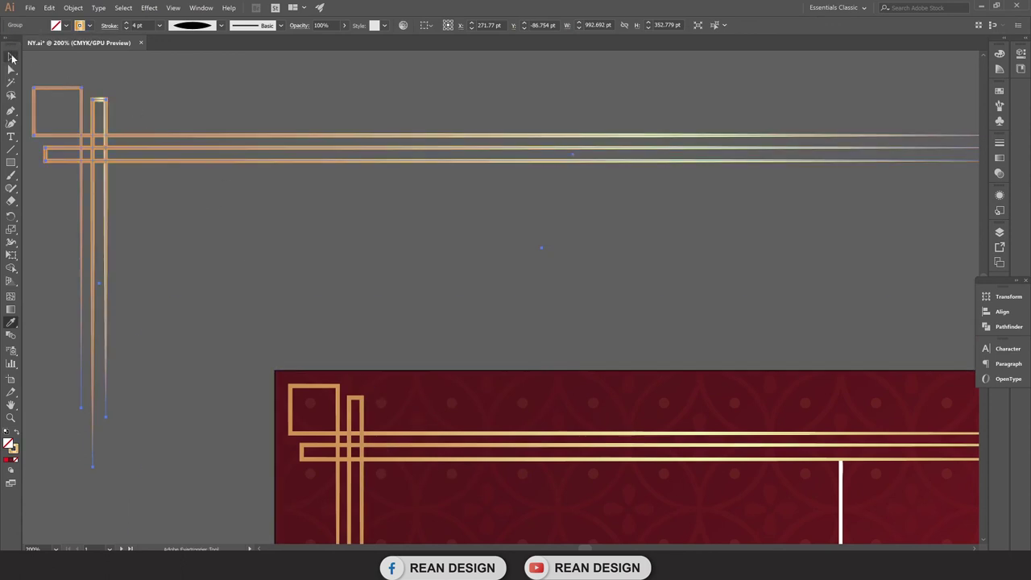
click(12, 59)
key(ctrl+plus)
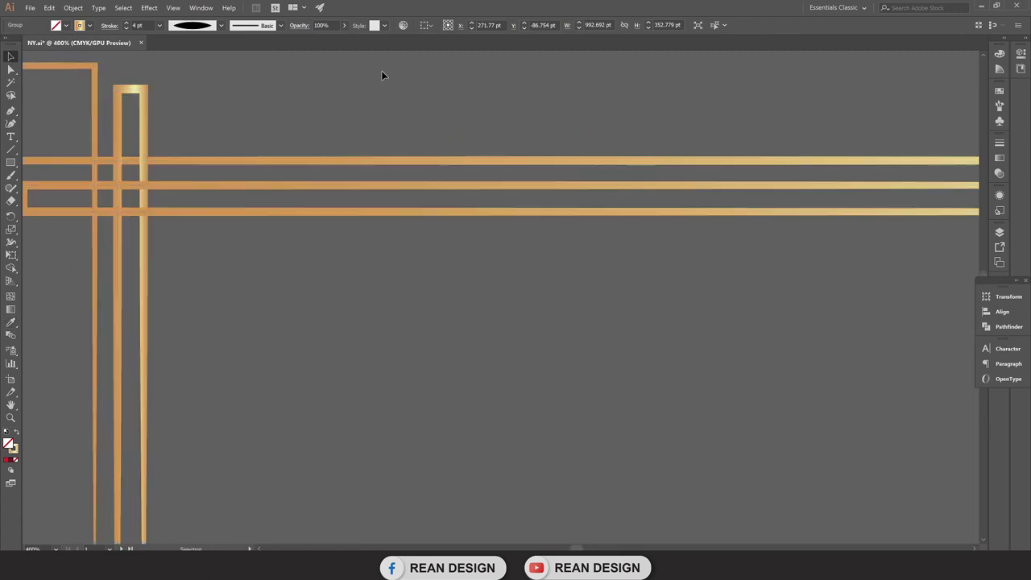
click(221, 127)
Move the gold ornament into the top-left corner of the lower red artboard.
scroll(306, 244, down, 2)
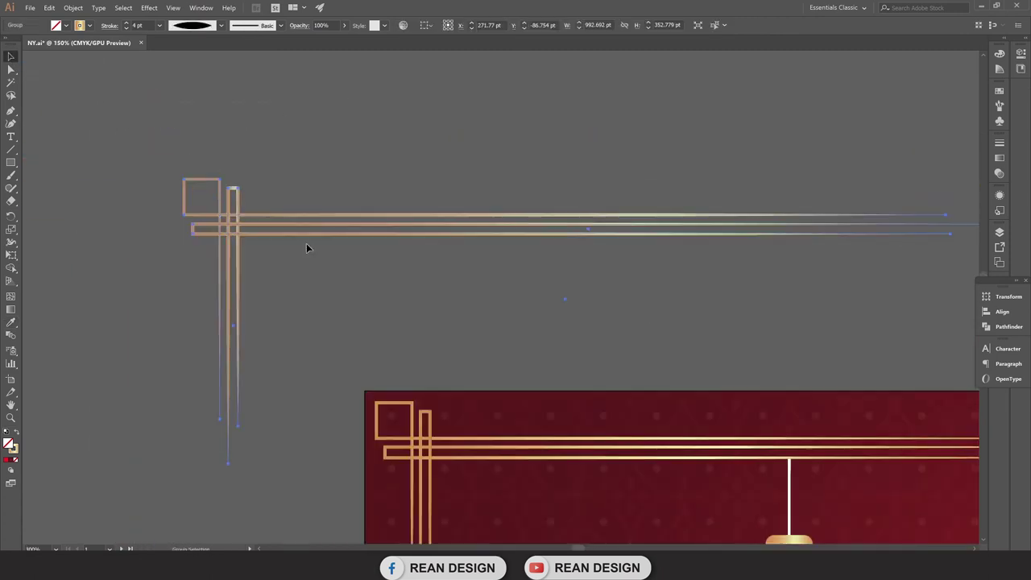
scroll(306, 246, down, 1)
scroll(272, 197, up, 1)
click(273, 213)
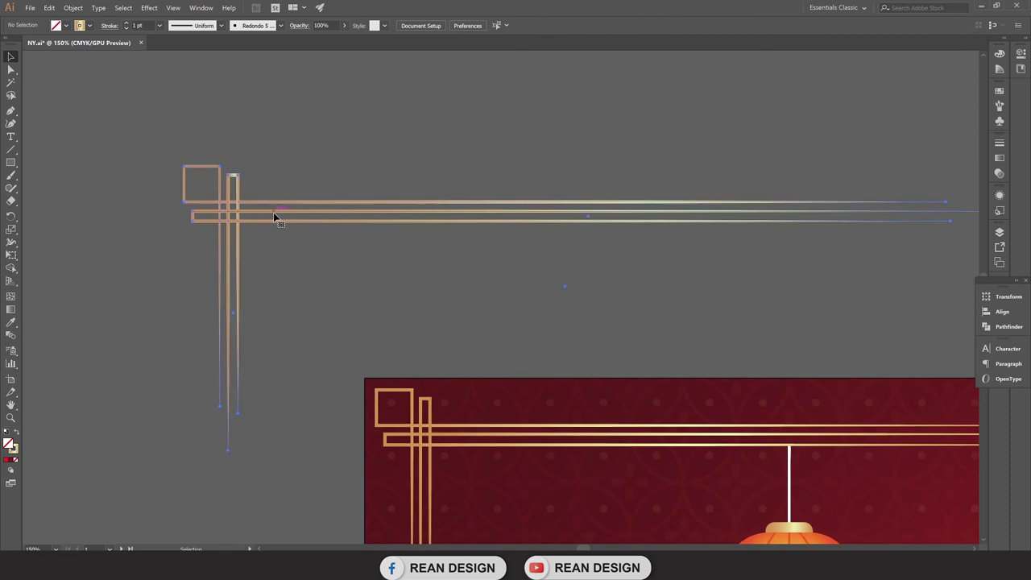
scroll(273, 212, down, 3)
scroll(270, 173, down, 2)
scroll(270, 170, down, 1)
drag(257, 87, 321, 341)
scroll(326, 342, up, 3)
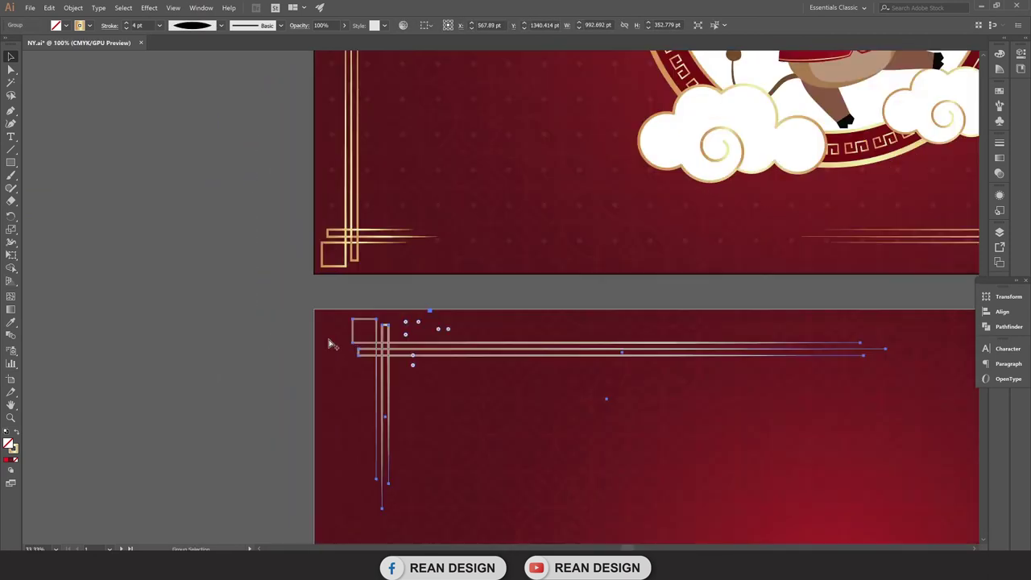
scroll(322, 355, up, 3)
scroll(385, 352, up, 1)
drag(385, 352, 268, 344)
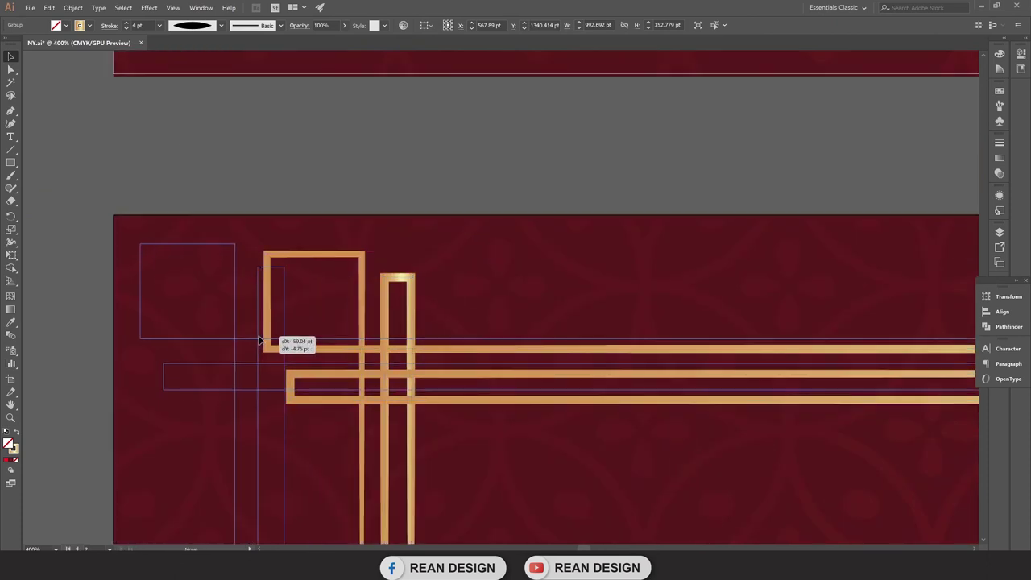
Alt+Shift-drag a copy of the ornament straight across to the artboard's right side.
scroll(242, 274, down, 4)
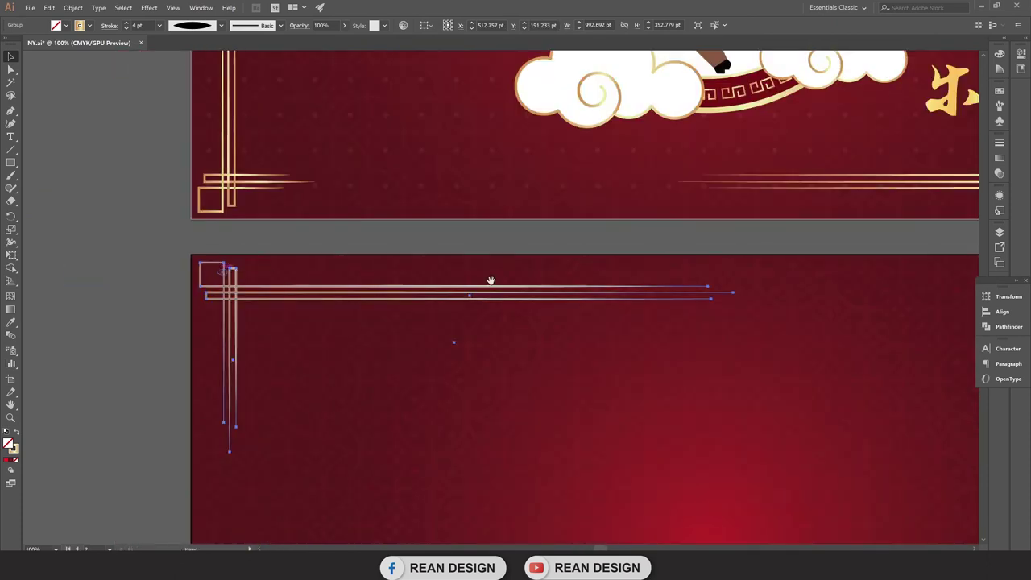
scroll(349, 286, down, 1)
scroll(395, 304, down, 1)
scroll(419, 323, down, 1)
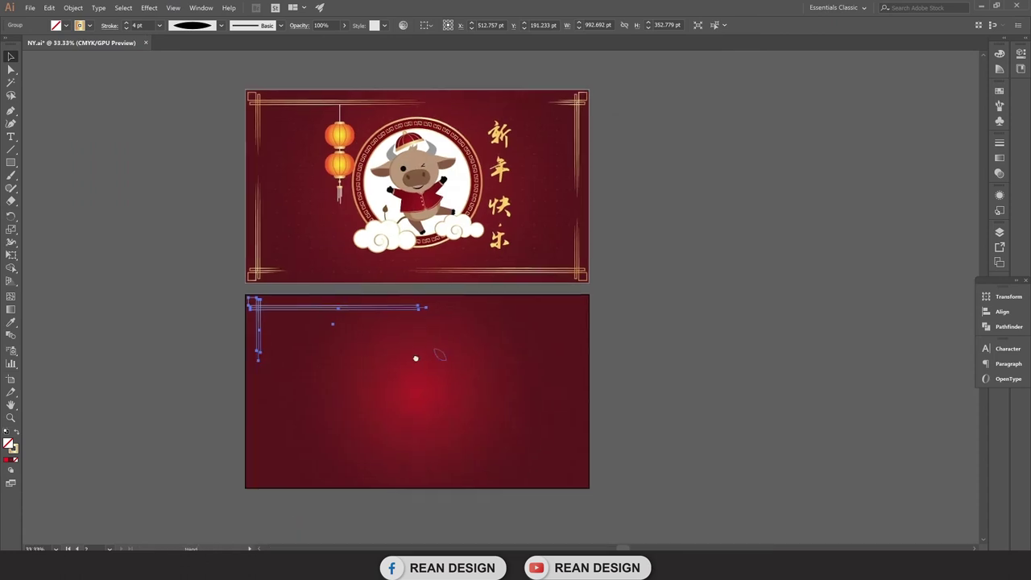
scroll(286, 367, up, 1)
scroll(274, 361, up, 1)
scroll(242, 349, down, 1)
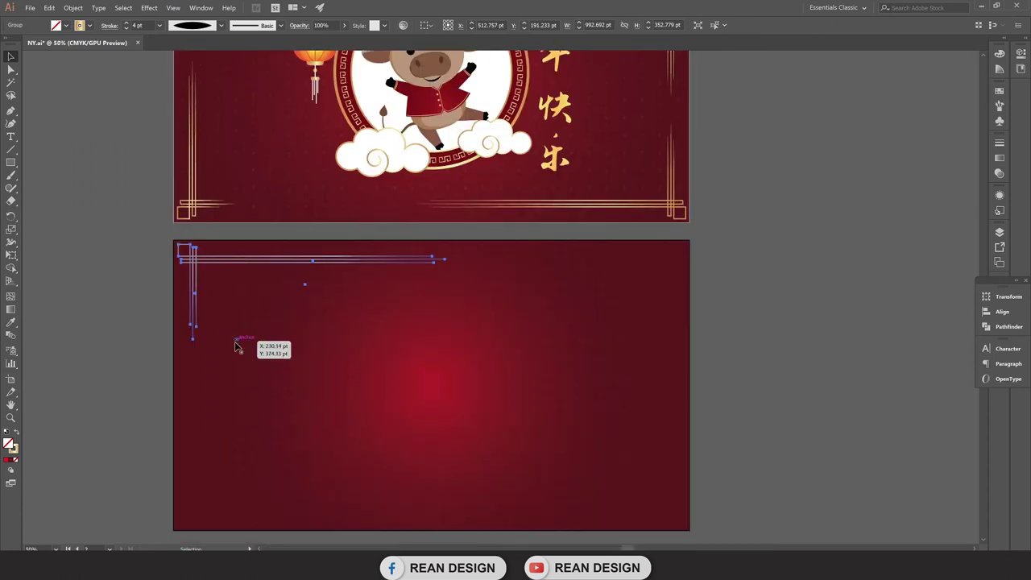
scroll(235, 346, up, 3)
scroll(234, 387, down, 2)
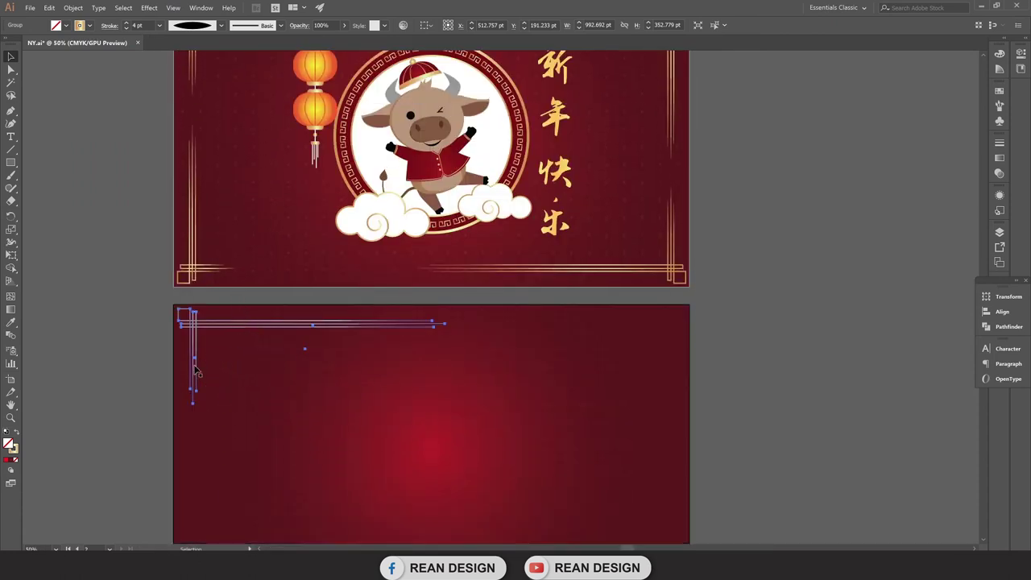
scroll(207, 346, up, 1)
scroll(206, 348, up, 2)
drag(208, 394, 668, 419)
Reflect the copied gold ornament across a vertical axis.
right_click(720, 395)
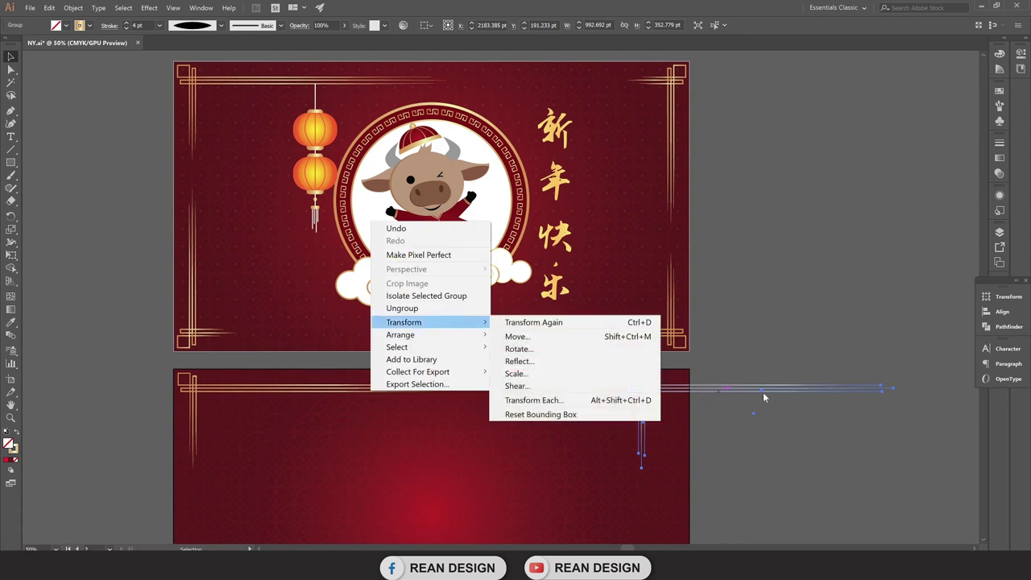
right_click(730, 389)
mouse_move(419, 322)
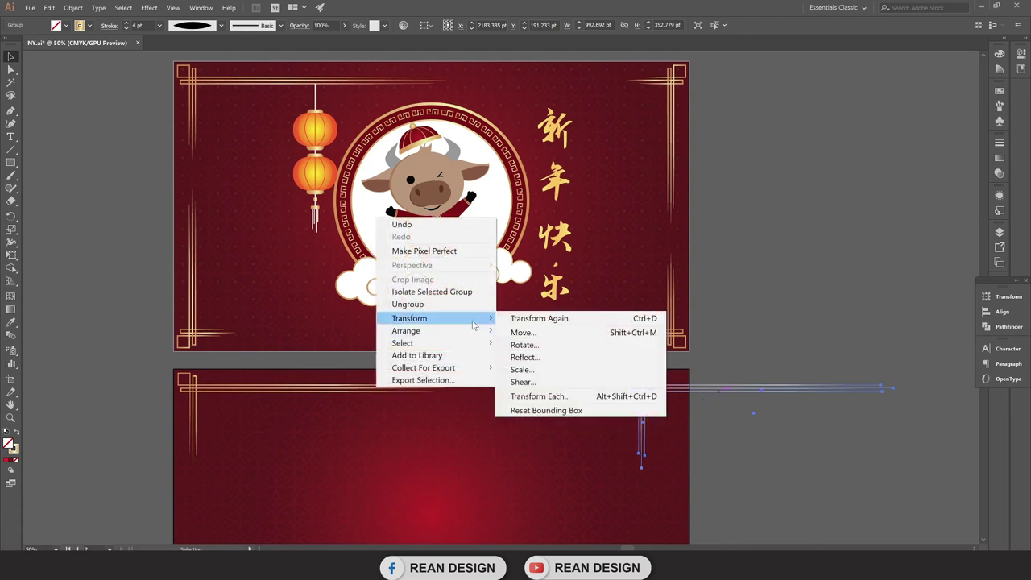
click(538, 363)
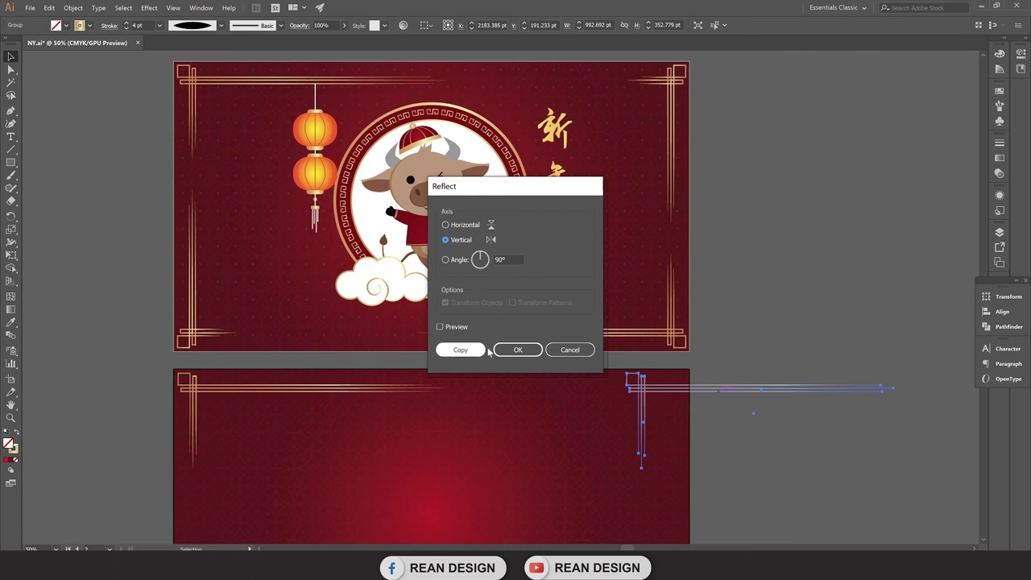
click(461, 328)
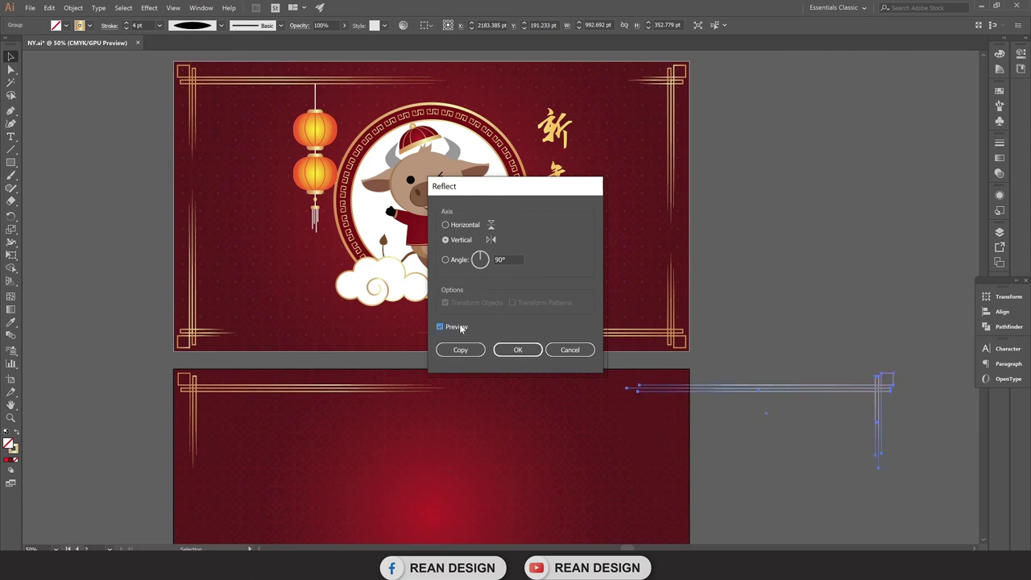
click(518, 349)
Move the mirrored ornament into the second red artboard's top-right corner and deselect it.
scroll(878, 393, up, 1)
drag(879, 393, 603, 421)
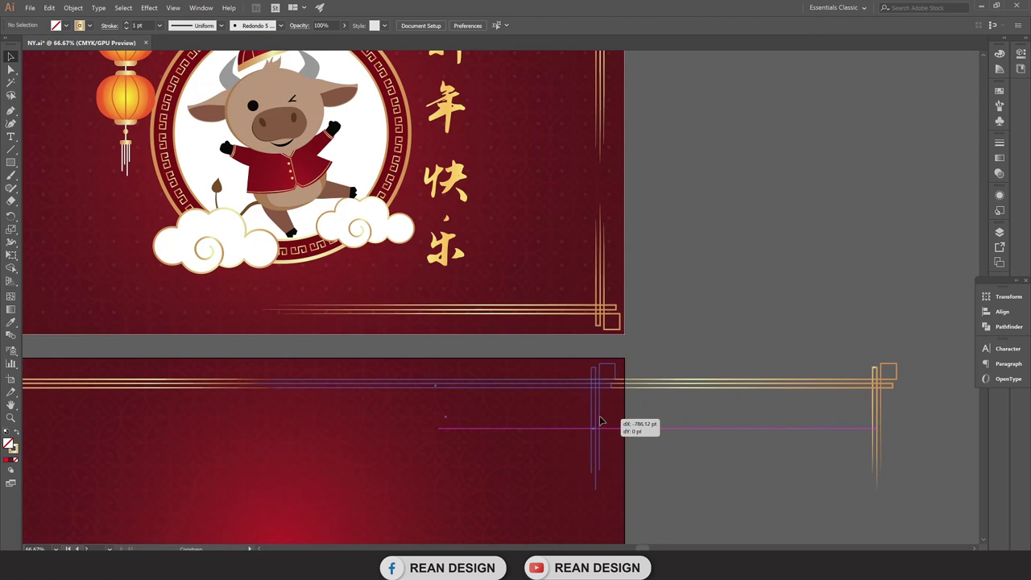
scroll(612, 379, up, 2)
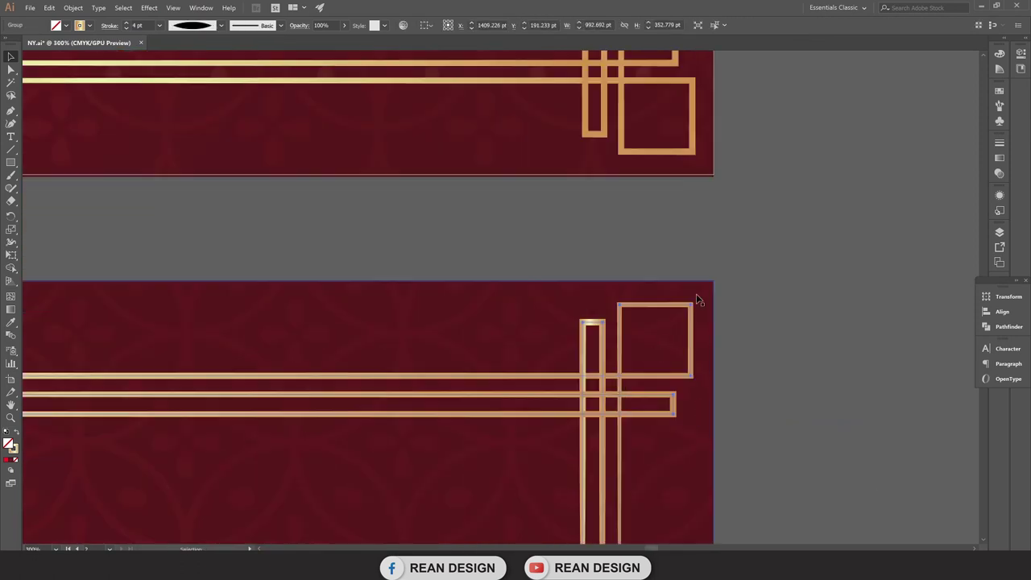
scroll(612, 379, down, 2)
drag(603, 421, 608, 387)
click(776, 362)
Enter isolation mode on the top-right ornament group of the lower artboard.
scroll(764, 346, down, 2)
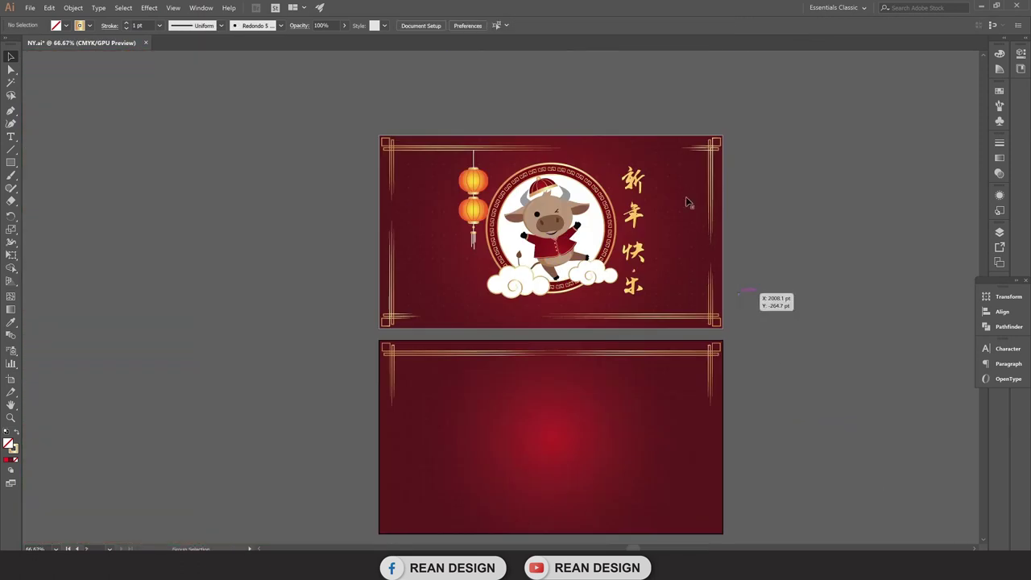
scroll(709, 153, up, 2)
scroll(715, 486, down, 3)
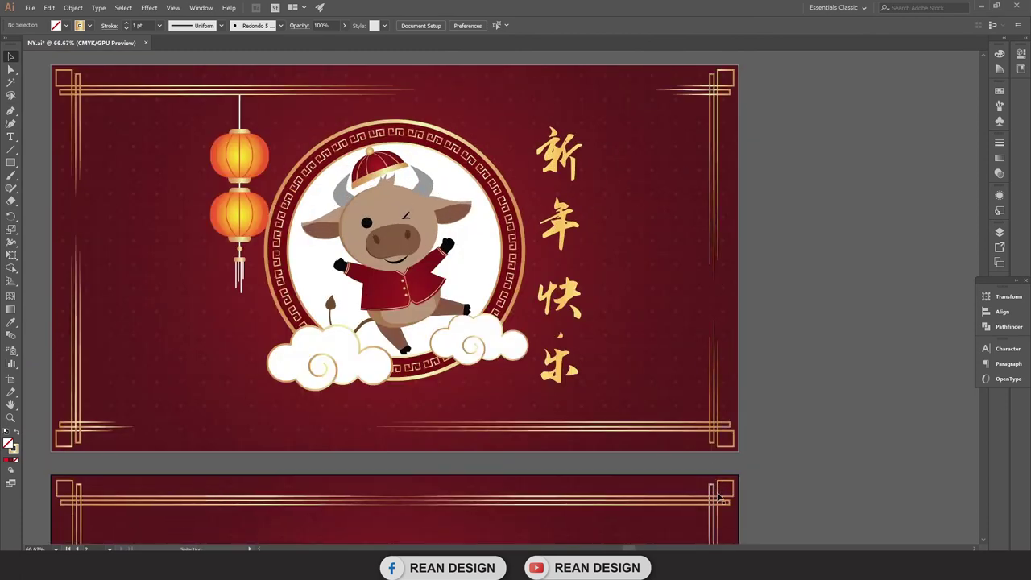
click(721, 501)
double_click(721, 501)
Select one of the ornament's horizontal lines with the Direct Selection tool.
scroll(730, 483, down, 2)
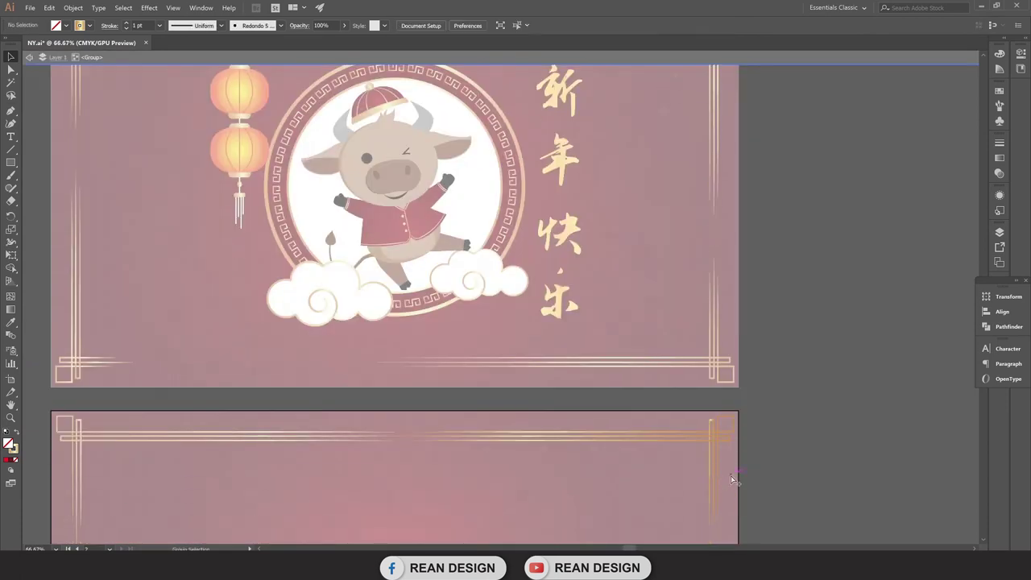
scroll(731, 475, up, 1)
click(12, 71)
click(310, 485)
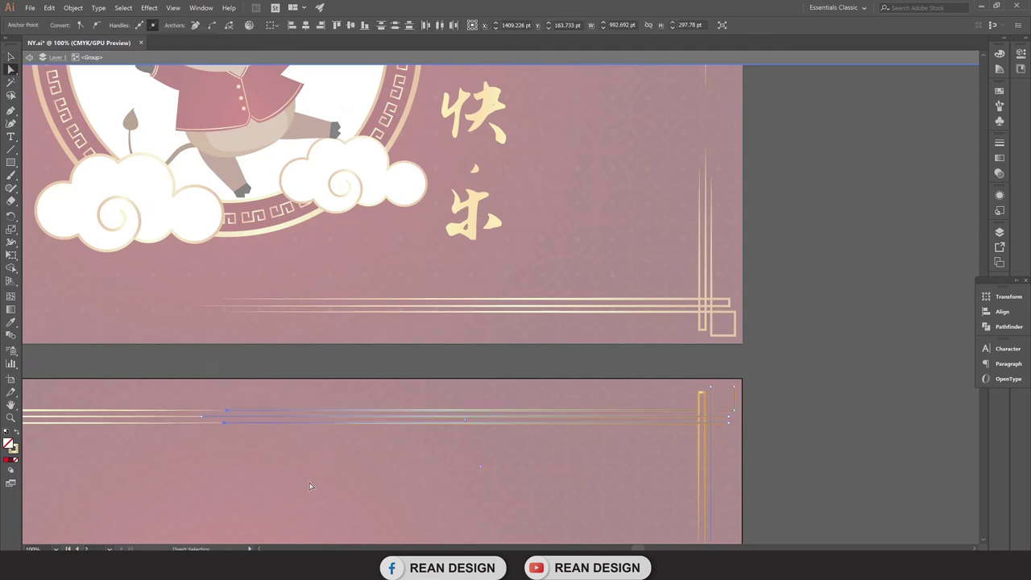
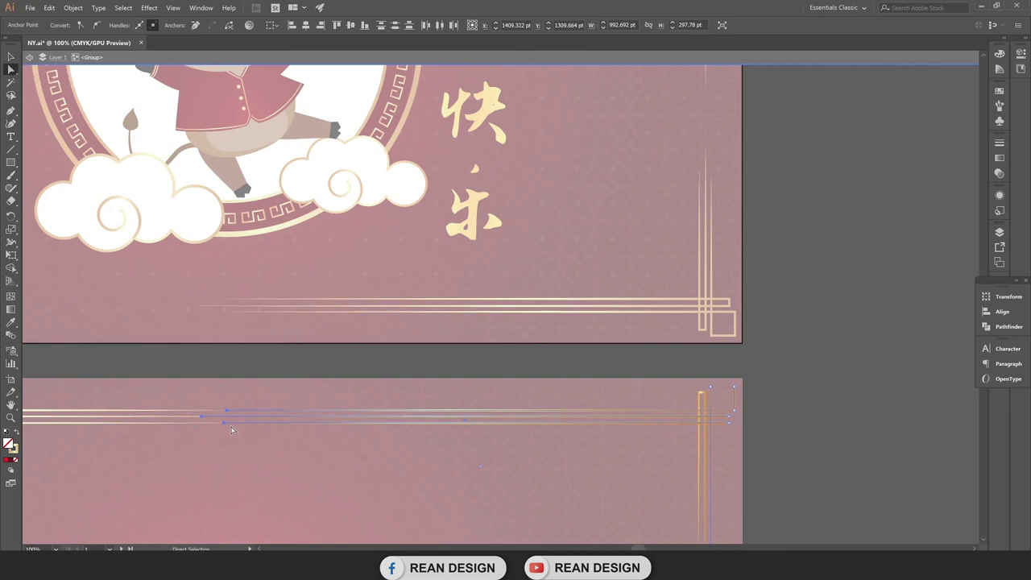
Shorten the top-right frame's horizontal gold lines and extend its vertical gold line downward.
drag(228, 429, 581, 436)
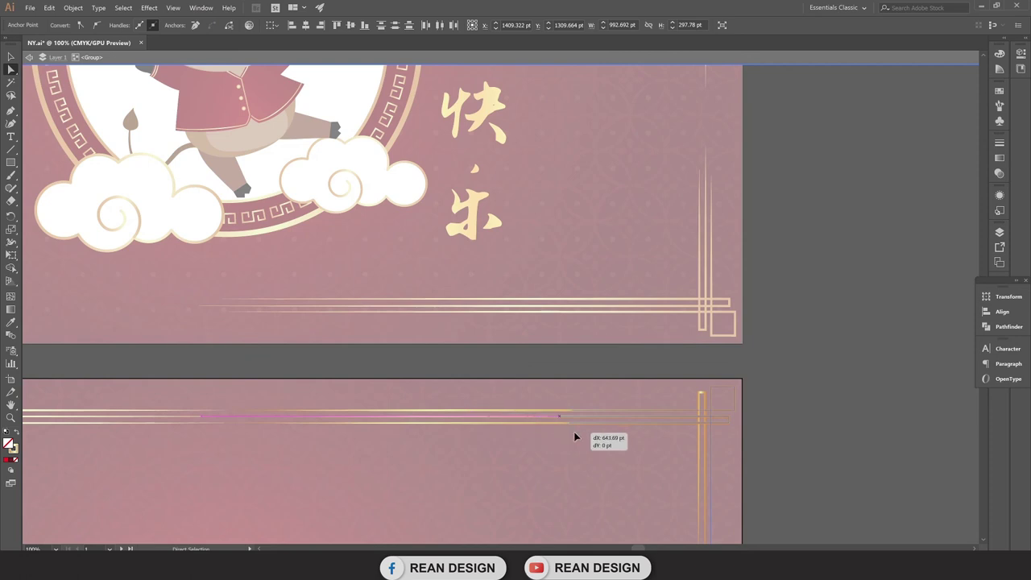
scroll(581, 436, up, 2)
alt+scroll(581, 436, down, 1)
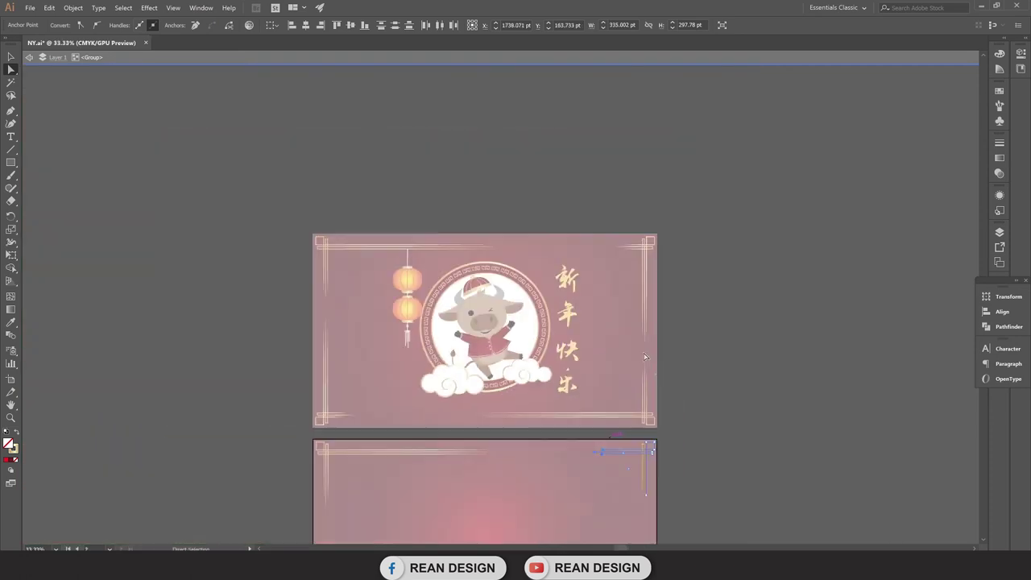
alt+scroll(624, 465, up, 2)
scroll(535, 450, down, 1)
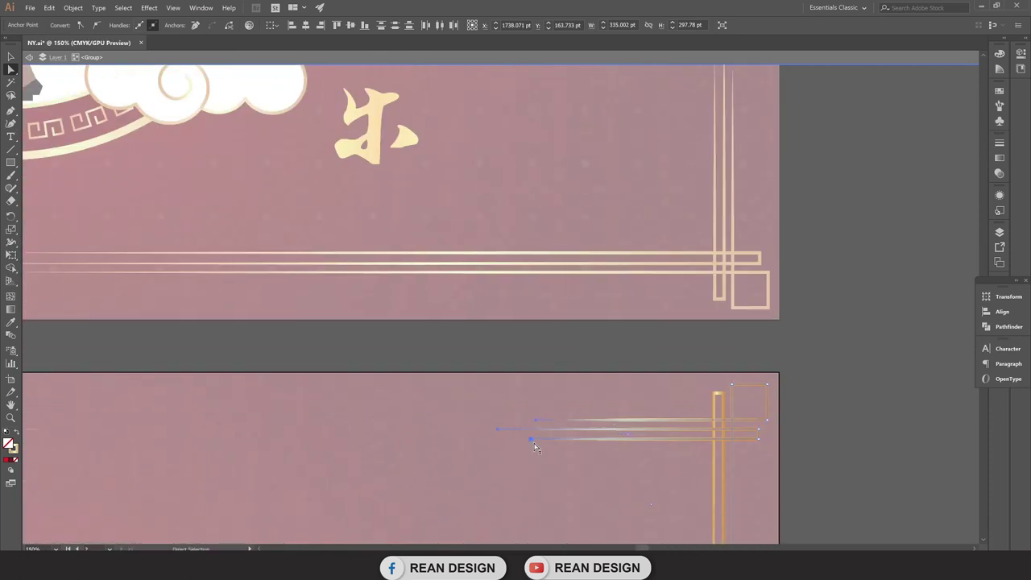
drag(602, 440, 636, 440)
scroll(644, 444, down, 3)
scroll(654, 443, down, 1)
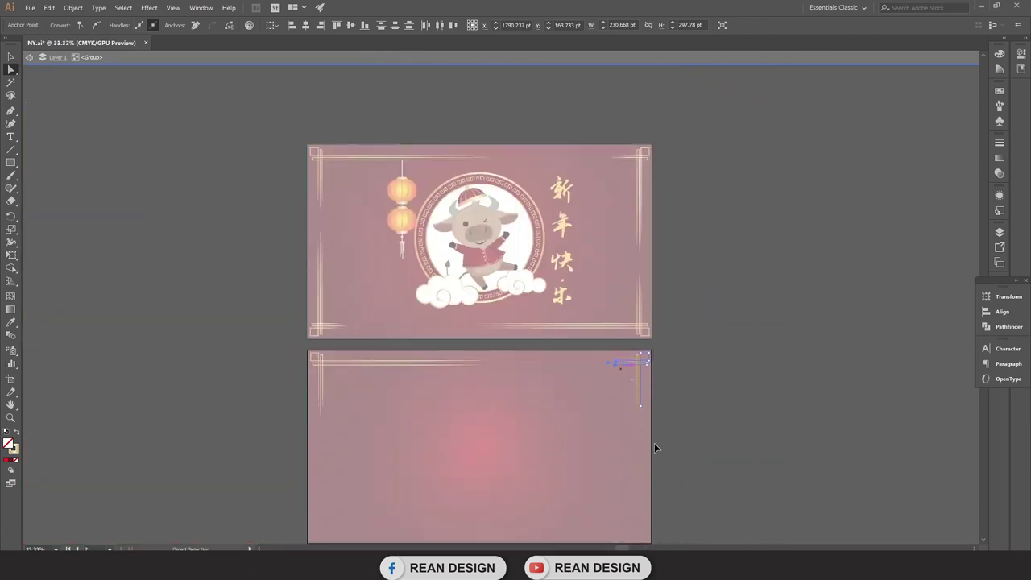
scroll(655, 444, up, 2)
drag(617, 364, 632, 436)
alt+scroll(628, 443, down, 1)
Exit isolation mode and select both top gold corner frames together.
key(v)
double_click(698, 428)
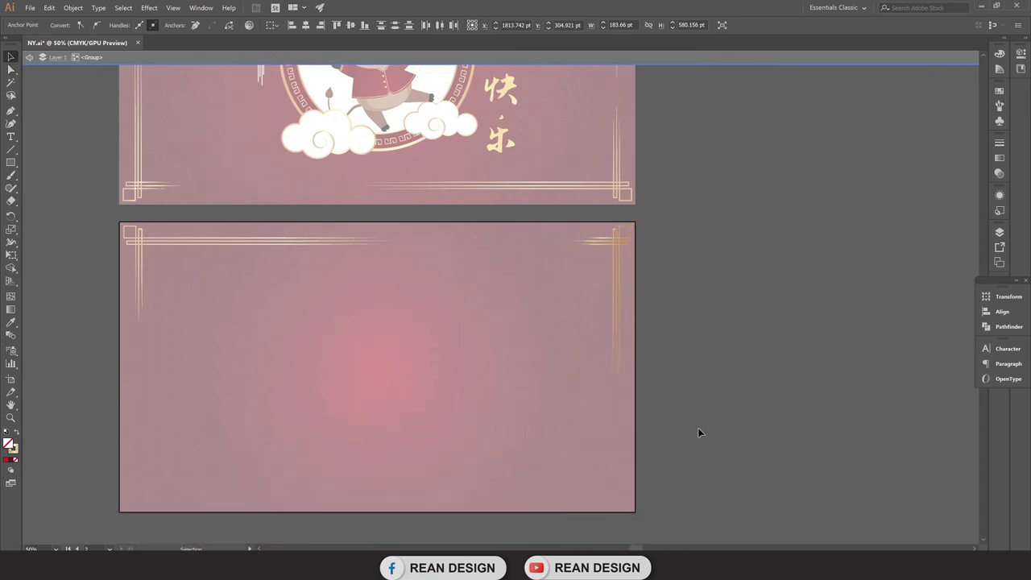
click(159, 239)
shift+click(622, 242)
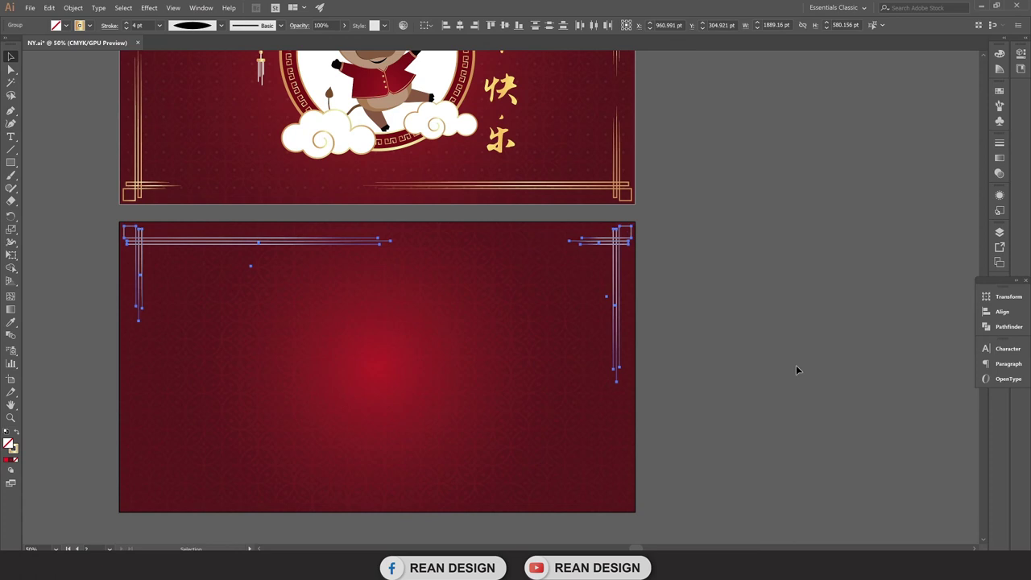
Rotate the top corner frames 180° and move them to the artboard's bottom edge.
key(e)
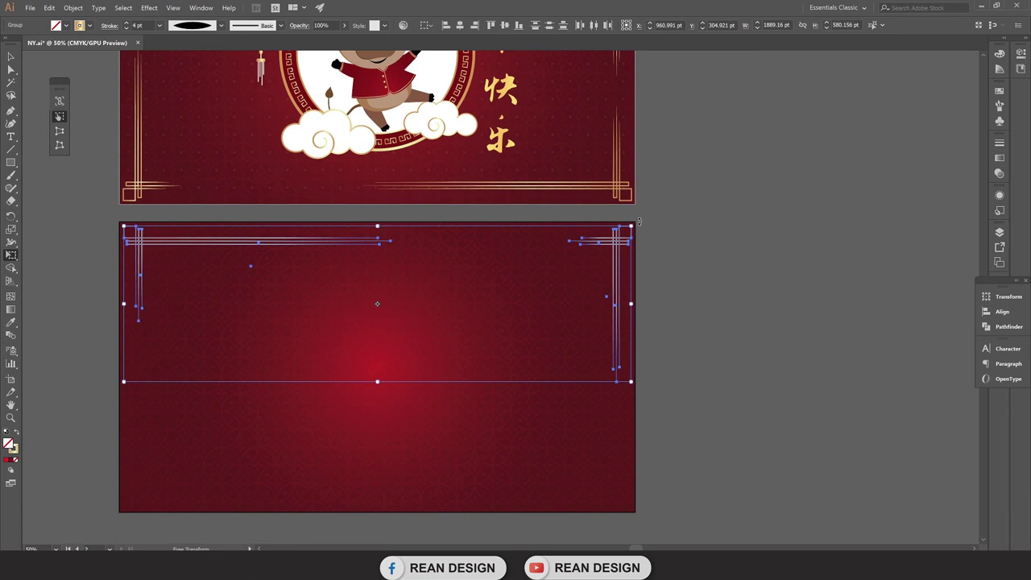
drag(528, 197, 177, 398)
key(v)
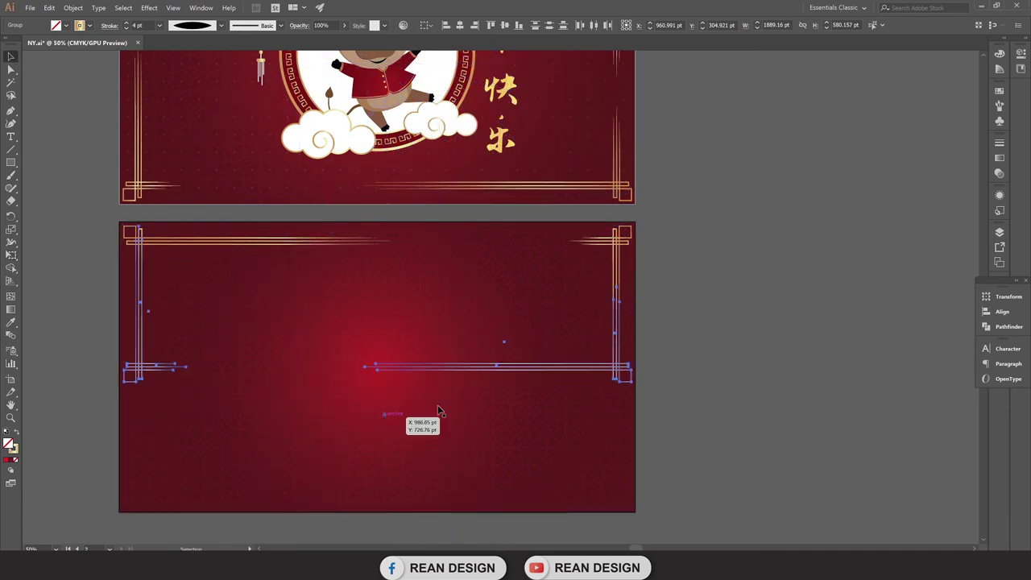
drag(509, 369, 509, 490)
scroll(628, 486, down, 1)
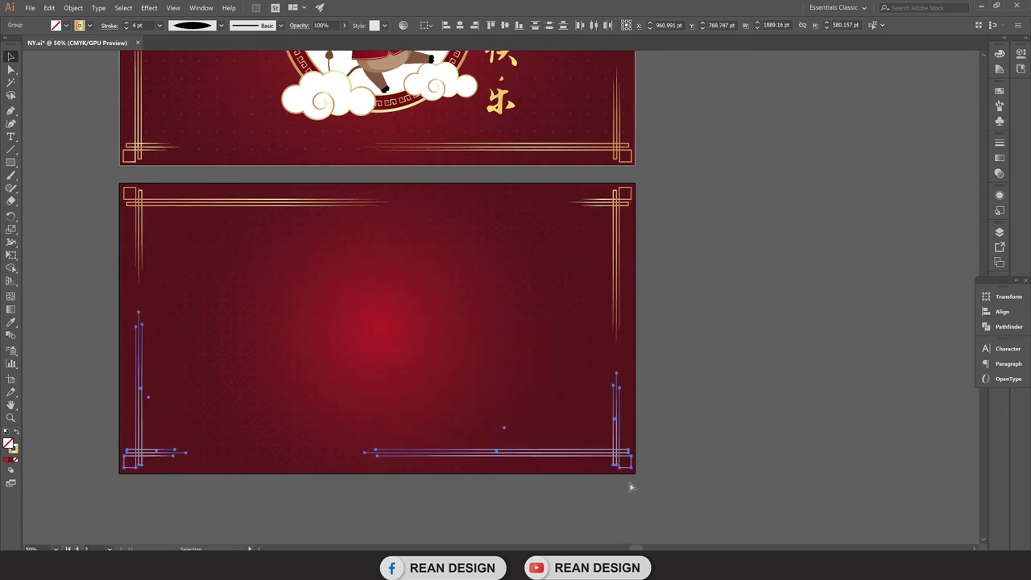
scroll(641, 482, up, 4)
scroll(642, 484, down, 4)
click(765, 446)
Group all four gold corner frames of the lower artboard.
scroll(765, 447, up, 2)
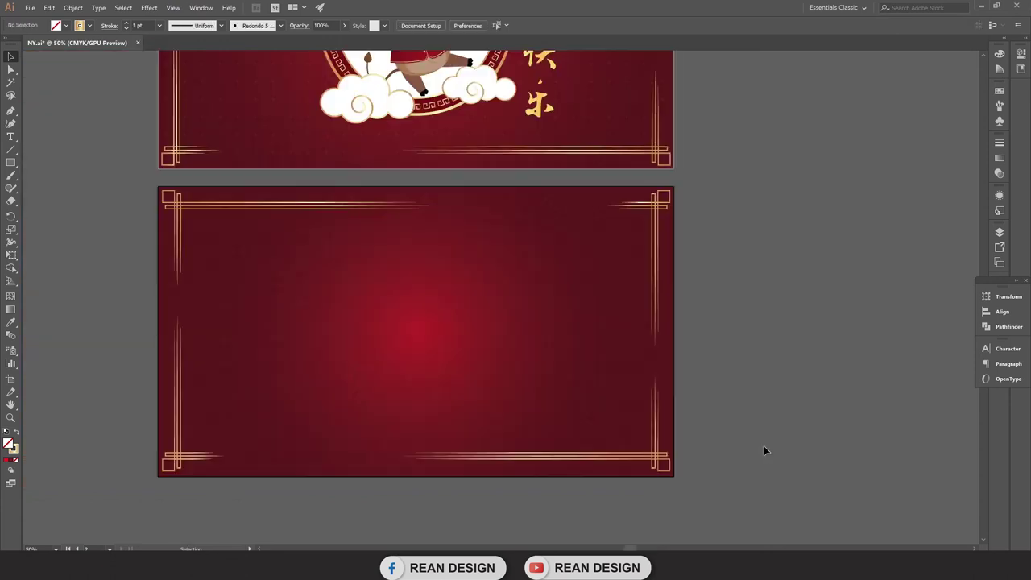
scroll(765, 446, up, 1)
scroll(764, 448, down, 1)
scroll(753, 444, up, 1)
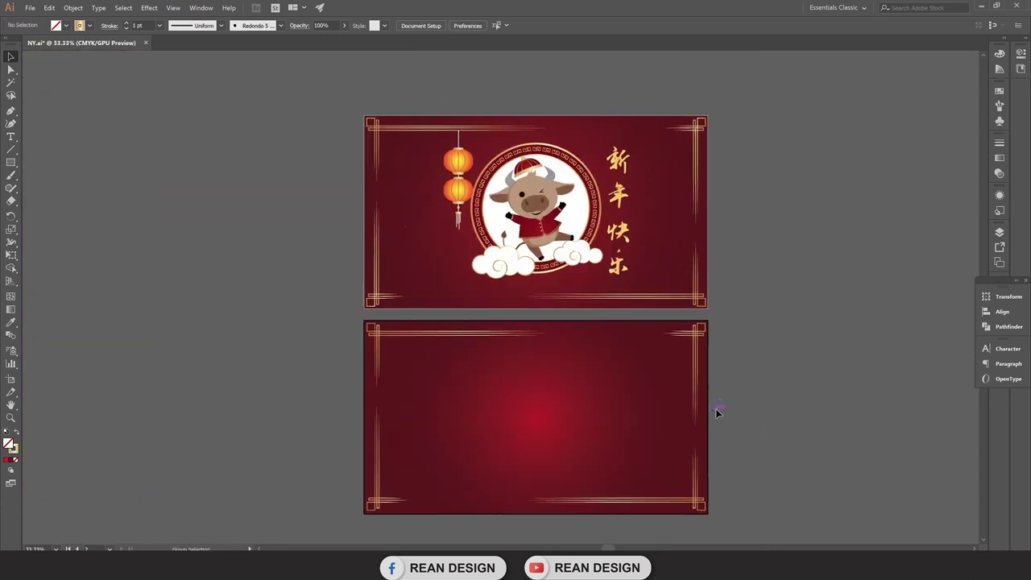
scroll(709, 395, down, 1)
scroll(703, 374, down, 1)
scroll(730, 363, up, 1)
scroll(739, 366, up, 1)
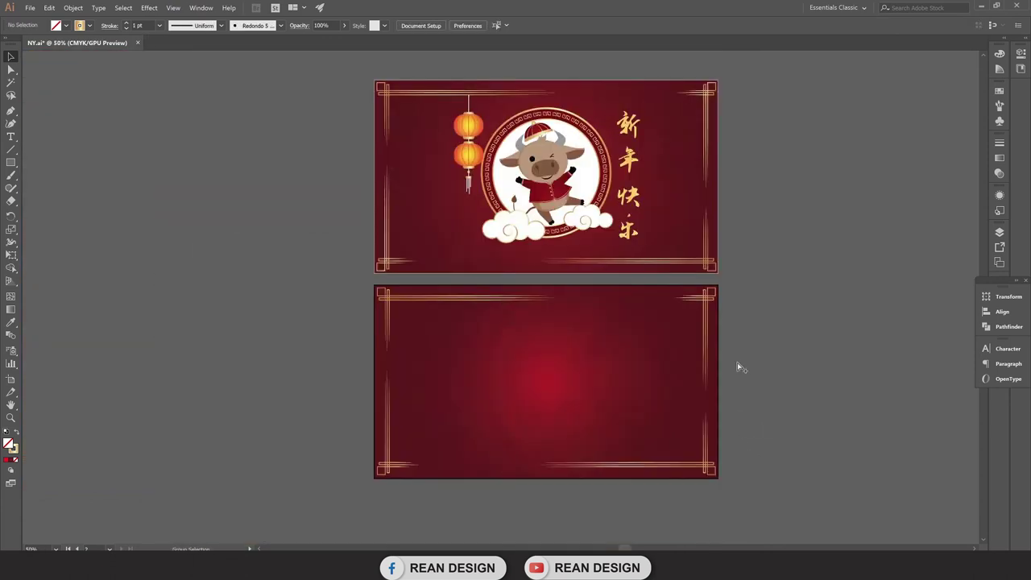
scroll(739, 367, down, 1)
scroll(753, 384, up, 1)
scroll(766, 369, down, 1)
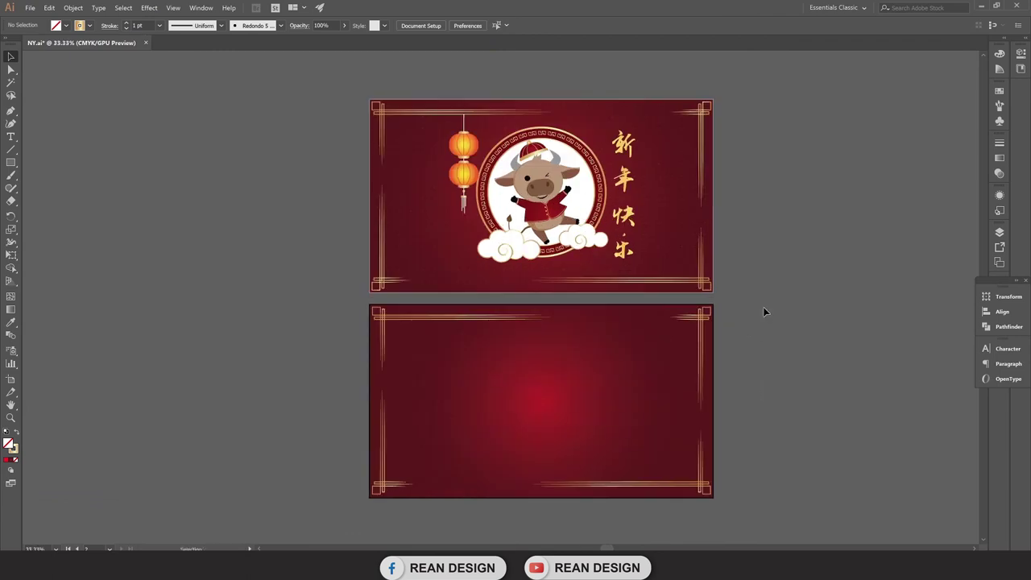
click(488, 318)
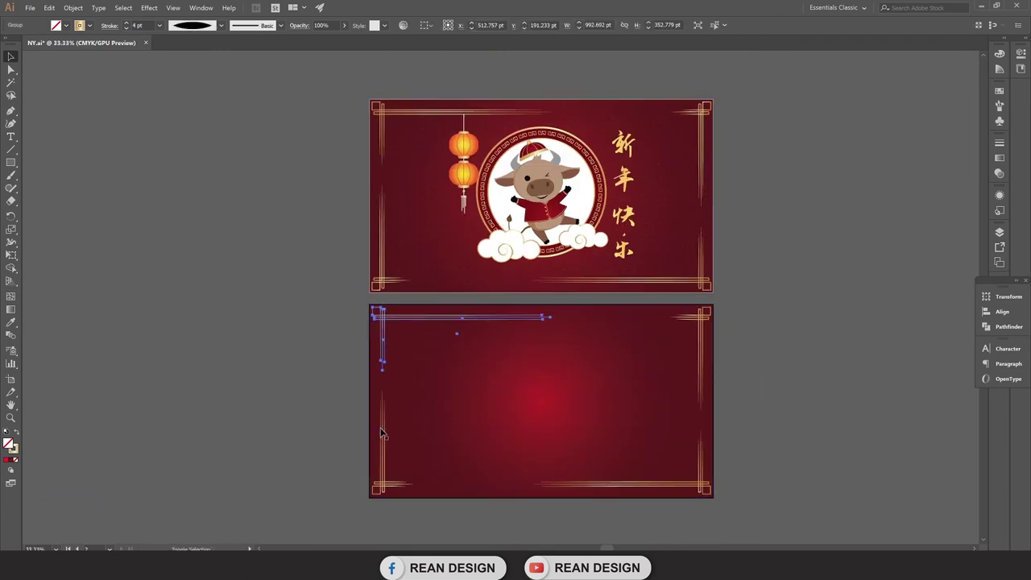
shift+click(384, 433)
shift+click(677, 486)
shift+click(702, 342)
right_click(702, 328)
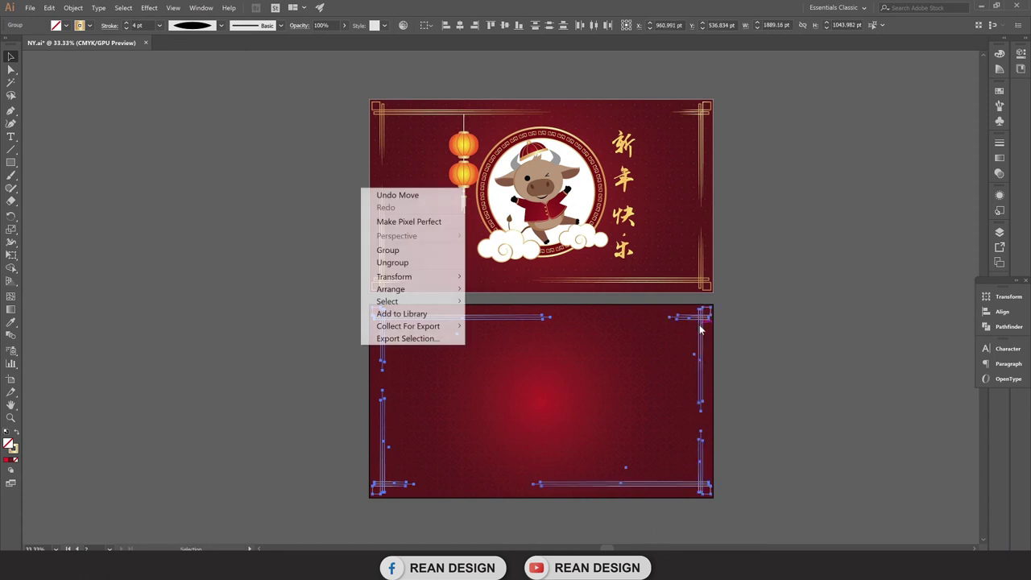
click(385, 251)
click(857, 304)
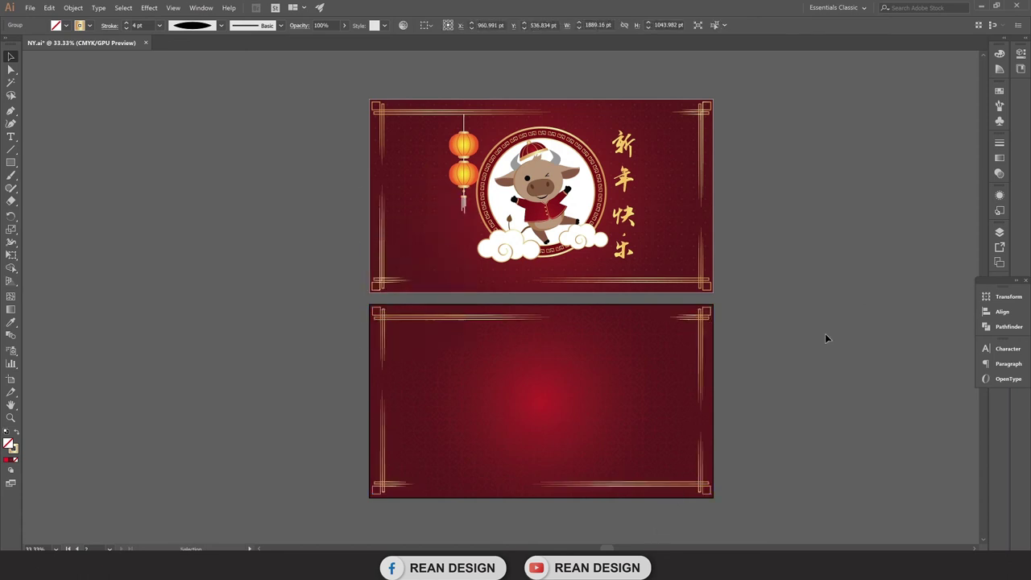
Draw a small rectangle left of the upper lantern, then zoom out to the full front artboard.
alt+scroll(360, 346, up, 1)
scroll(367, 322, up, 2)
scroll(366, 322, up, 2)
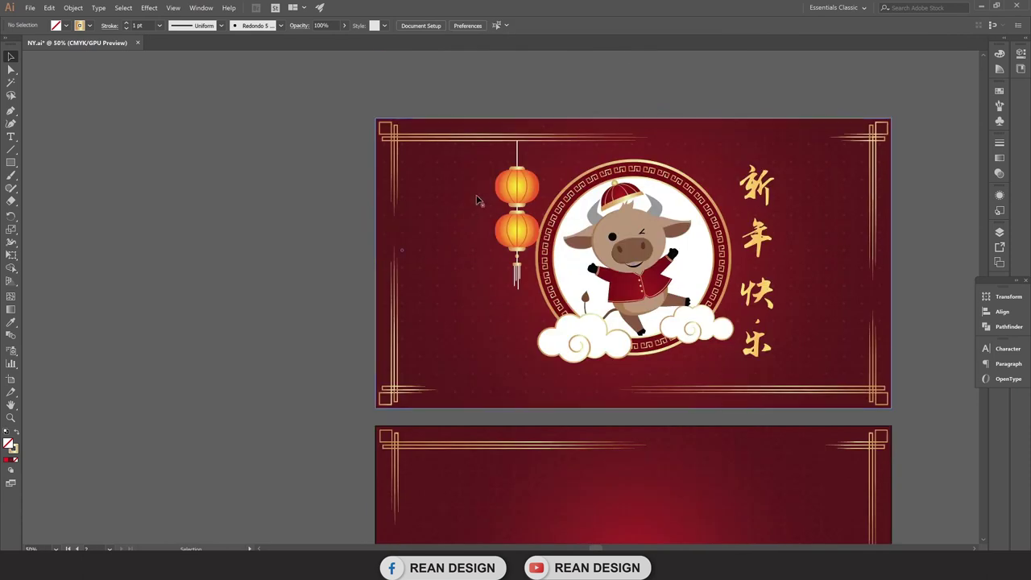
alt+scroll(487, 204, up, 2)
alt+scroll(487, 204, up, 1)
alt+scroll(498, 240, up, 2)
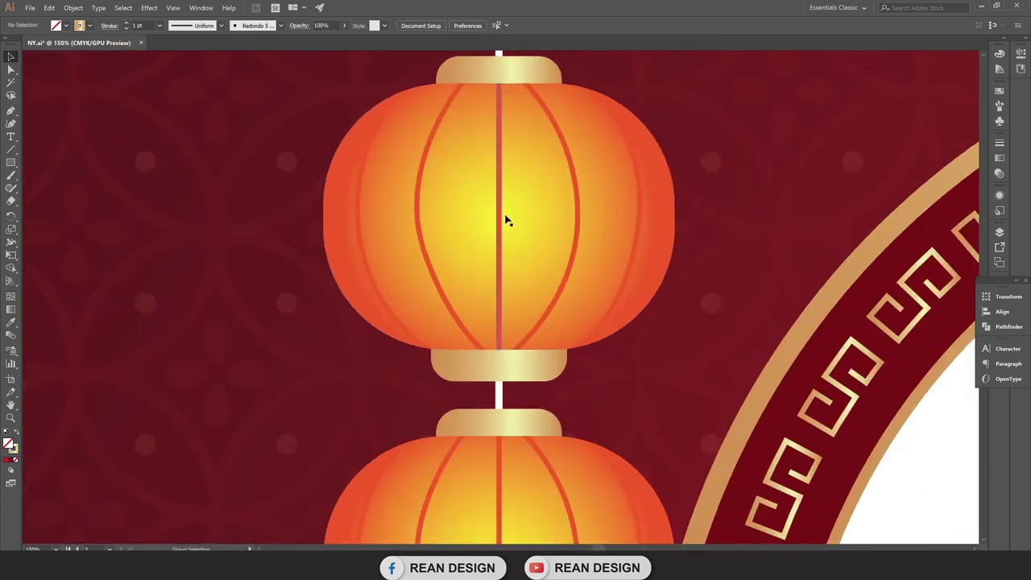
alt+scroll(507, 221, down, 2)
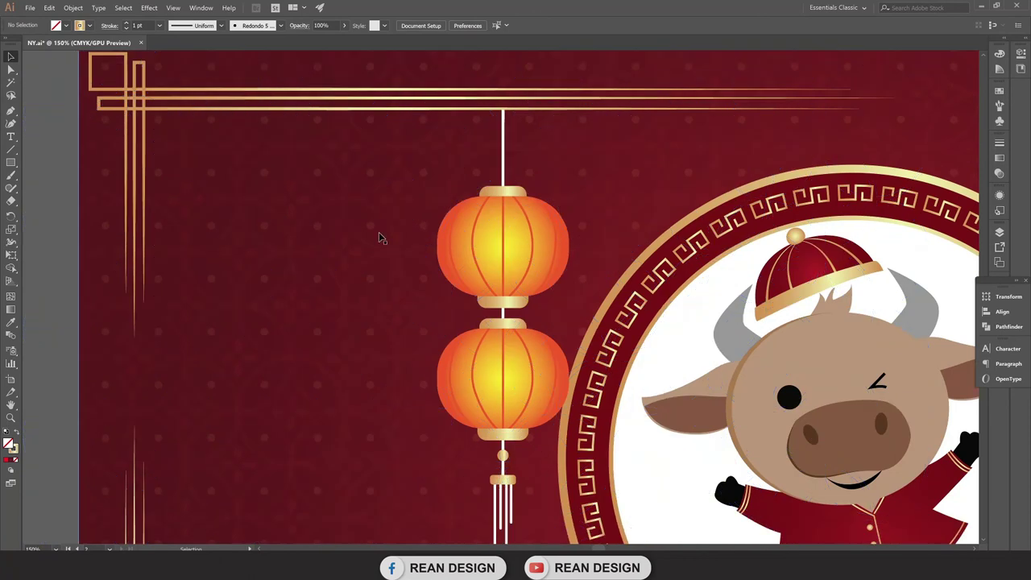
drag(322, 216, 551, 242)
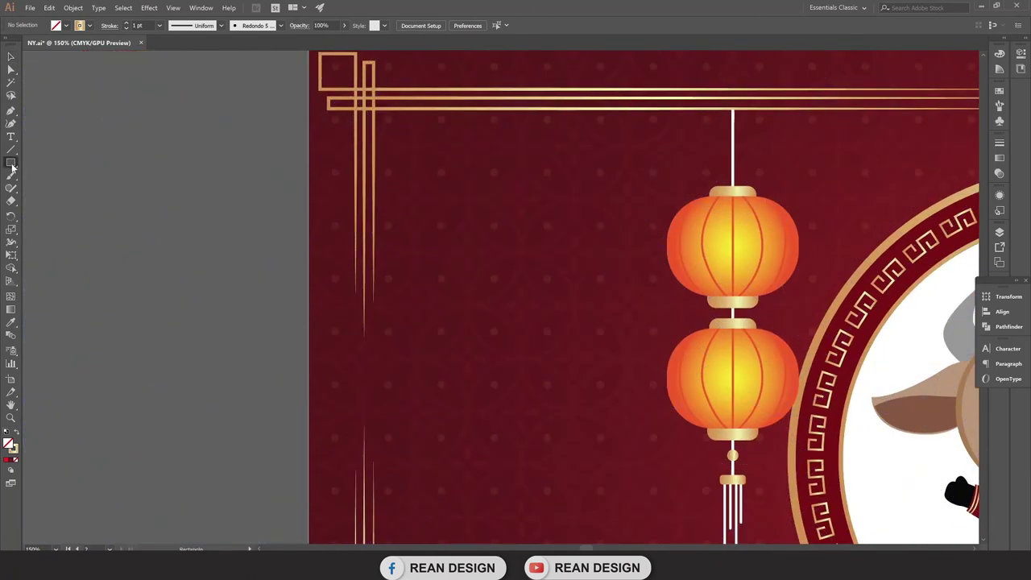
alt+scroll(815, 208, up, 1)
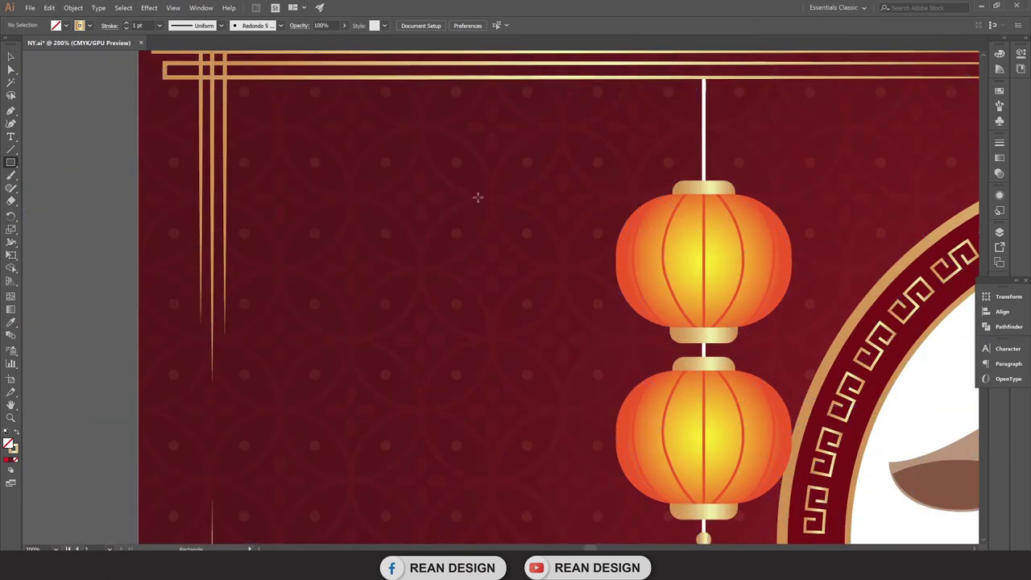
drag(478, 197, 624, 324)
key(v)
click(55, 98)
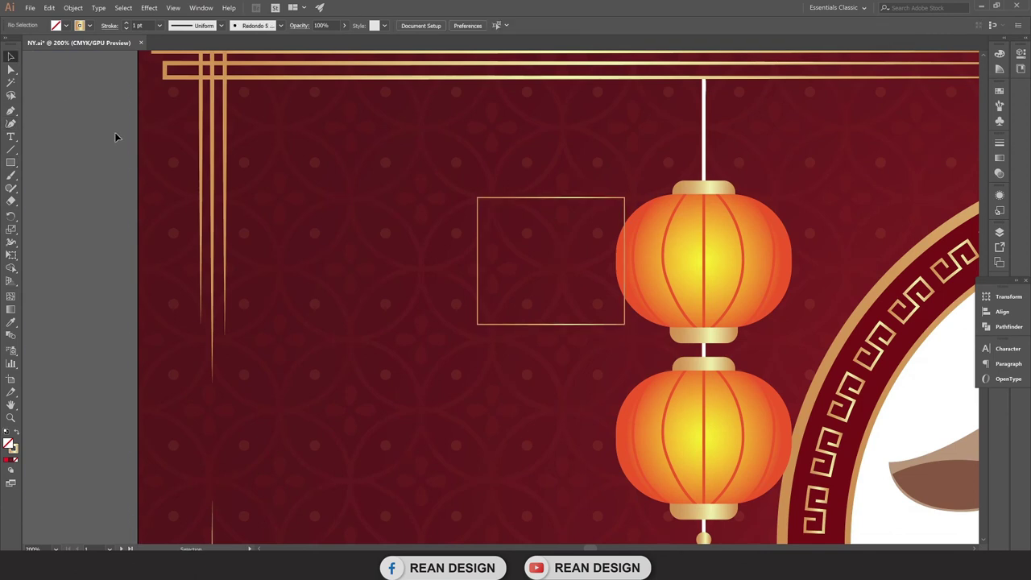
key(ctrl+minus)
key(ctrl+minus)
key(ctrl+minus)
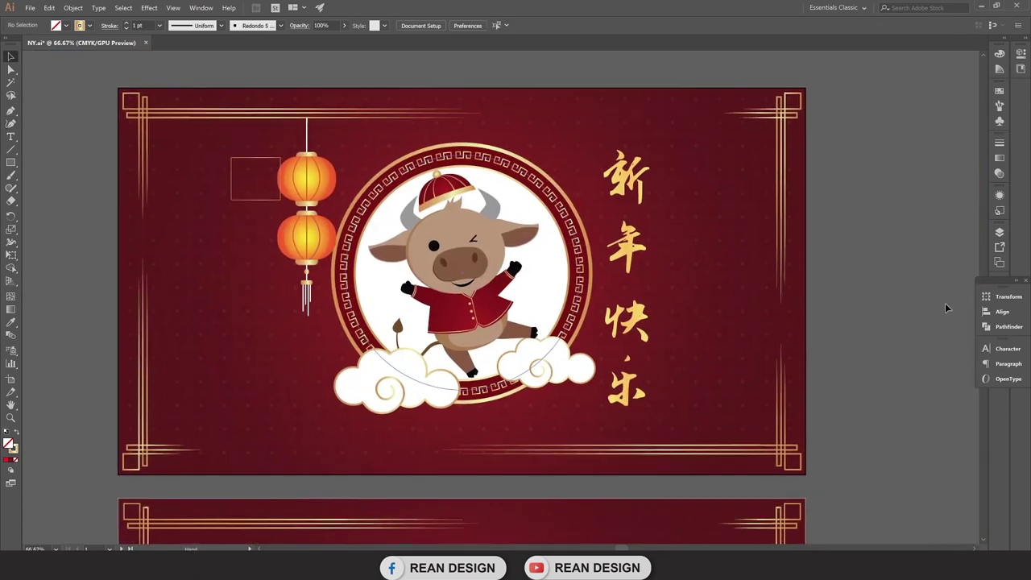
Add a new layer and reorder it with Layer 1 in the Layers panel.
click(783, 243)
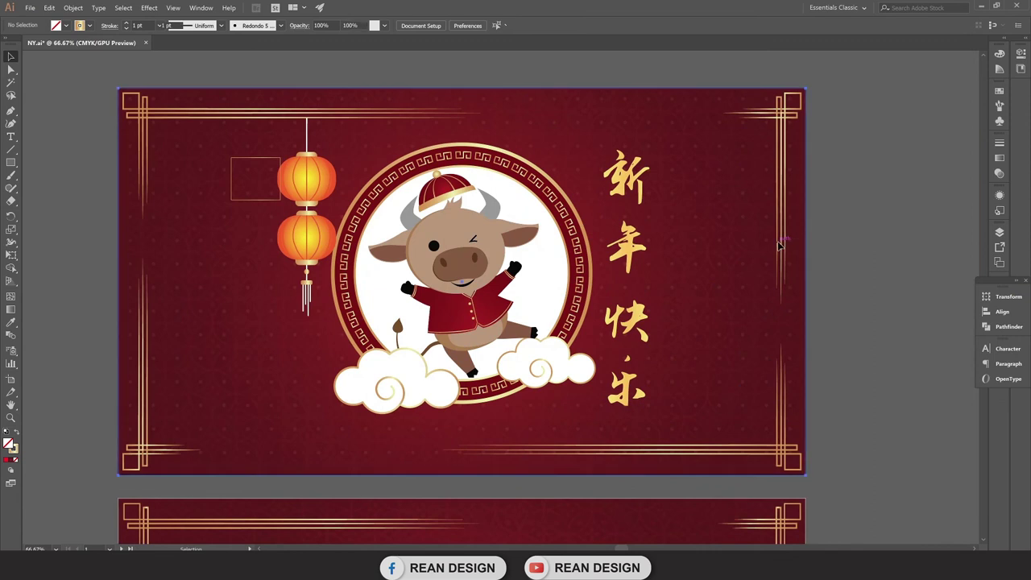
click(884, 257)
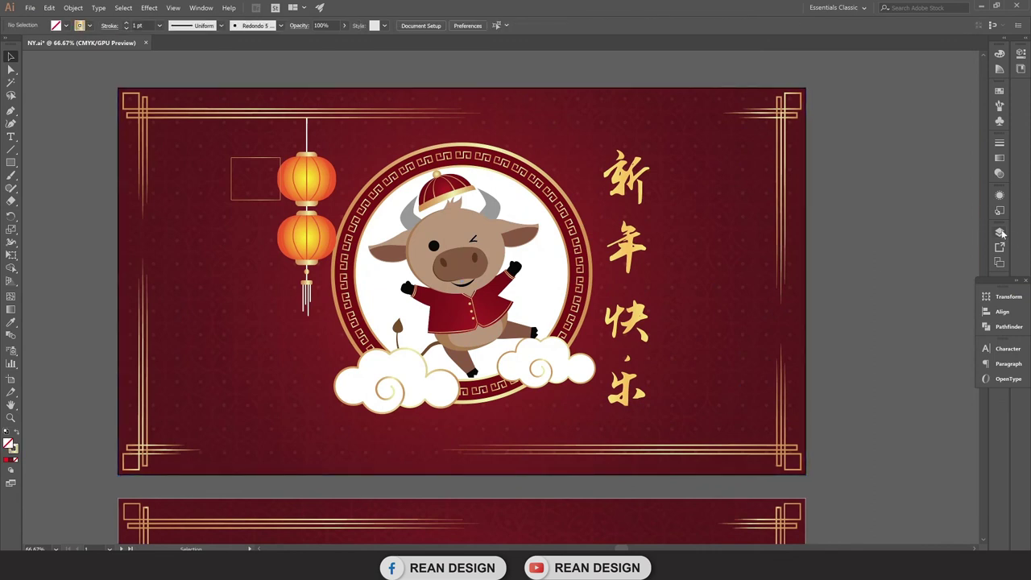
click(1000, 232)
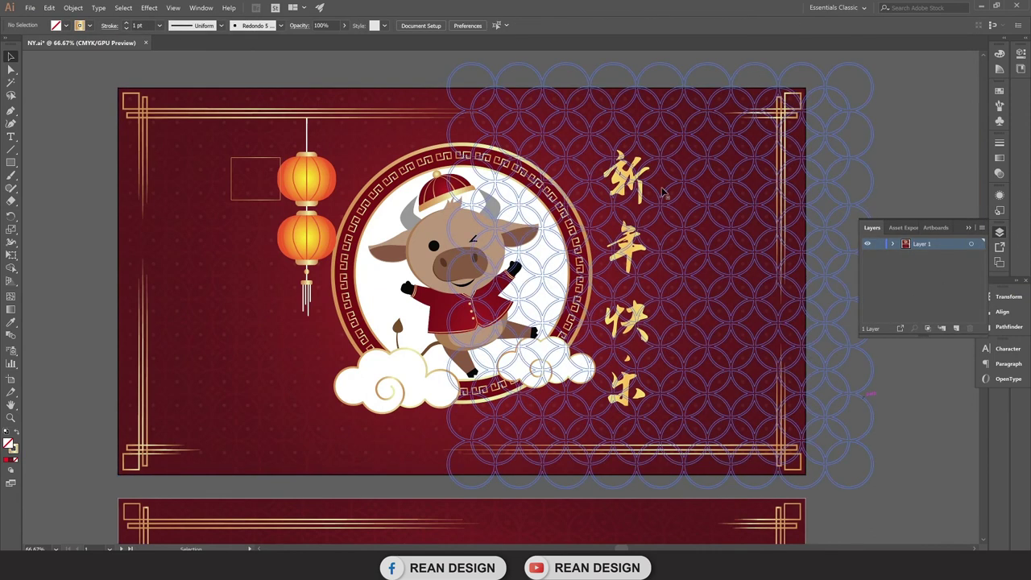
click(958, 328)
drag(931, 254, 927, 240)
Cut the card artwork, paste it in place on Layer 2, and lock Layer 2.
click(792, 223)
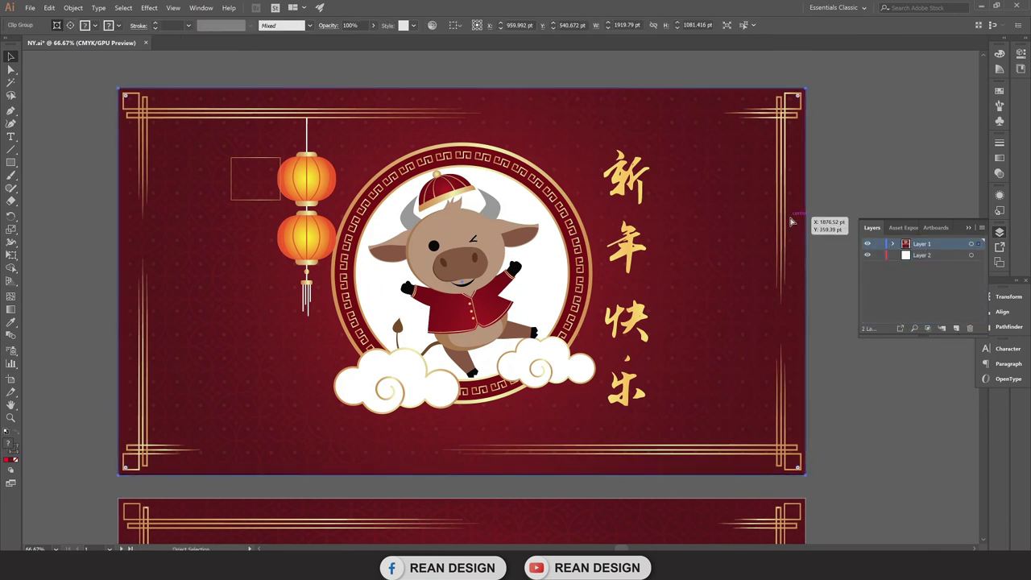
key(ctrl+x)
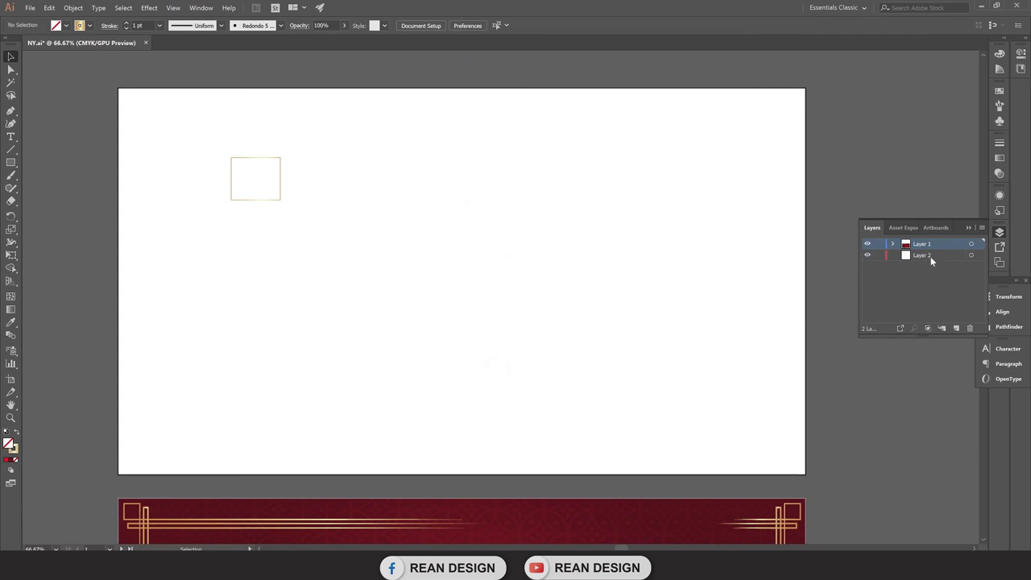
click(931, 256)
key(ctrl+f)
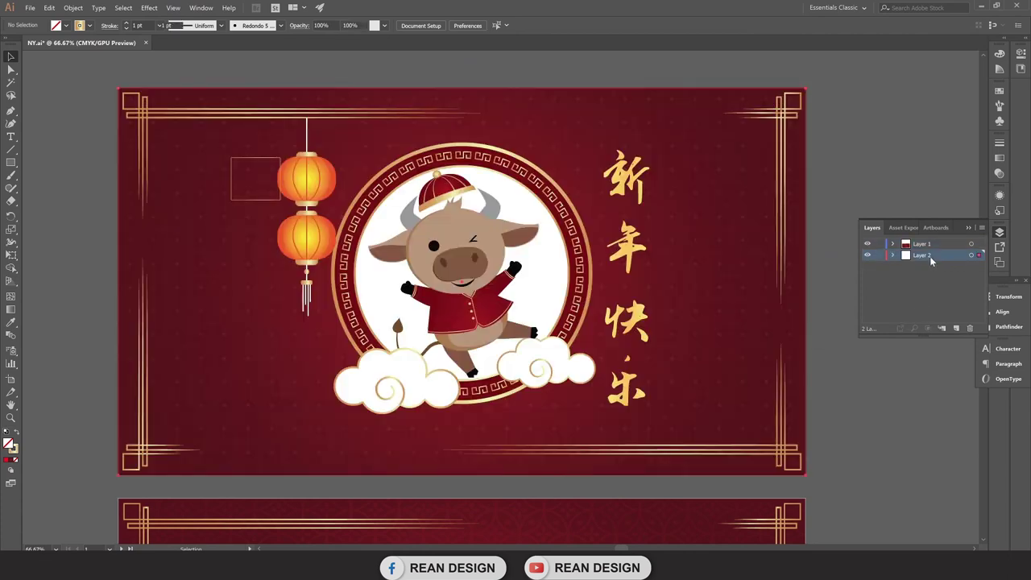
click(879, 255)
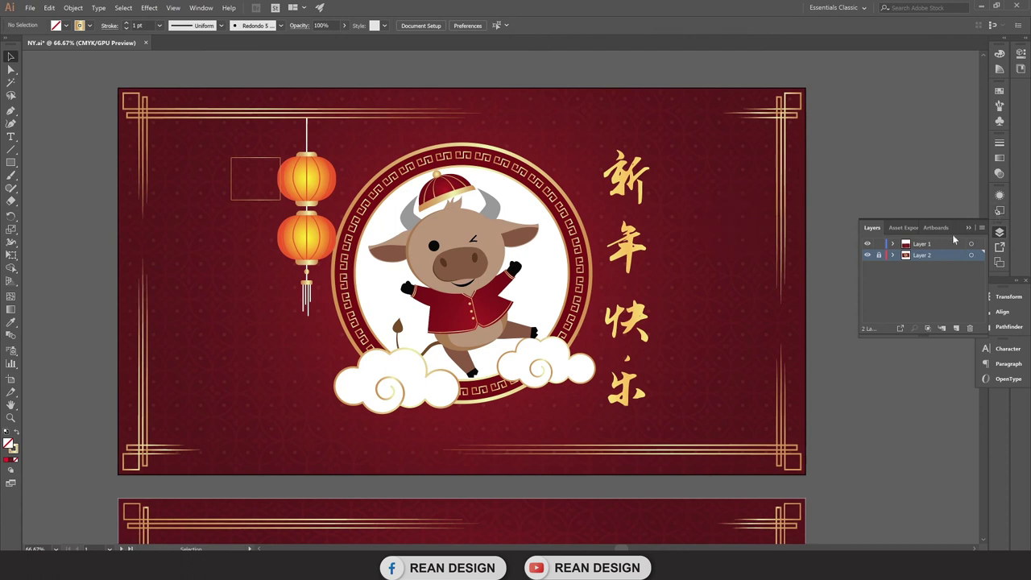
click(971, 231)
Move the empty rectangle further right toward the lantern.
scroll(345, 212, up, 2)
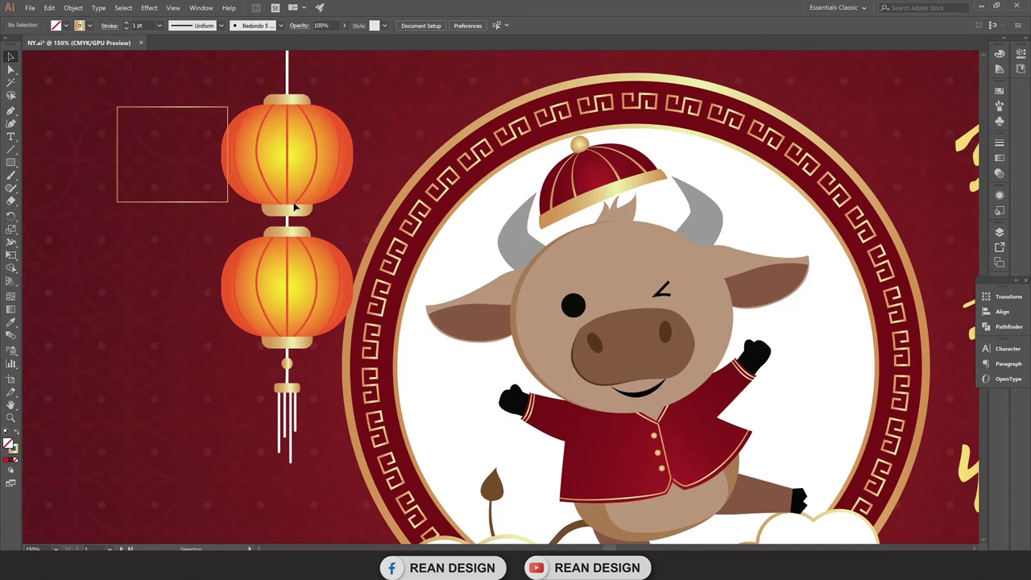
scroll(347, 202, up, 2)
scroll(346, 185, up, 2)
mouse_move(363, 193)
mouse_down()
mouse_move(590, 196)
mouse_move(305, 216)
mouse_up()
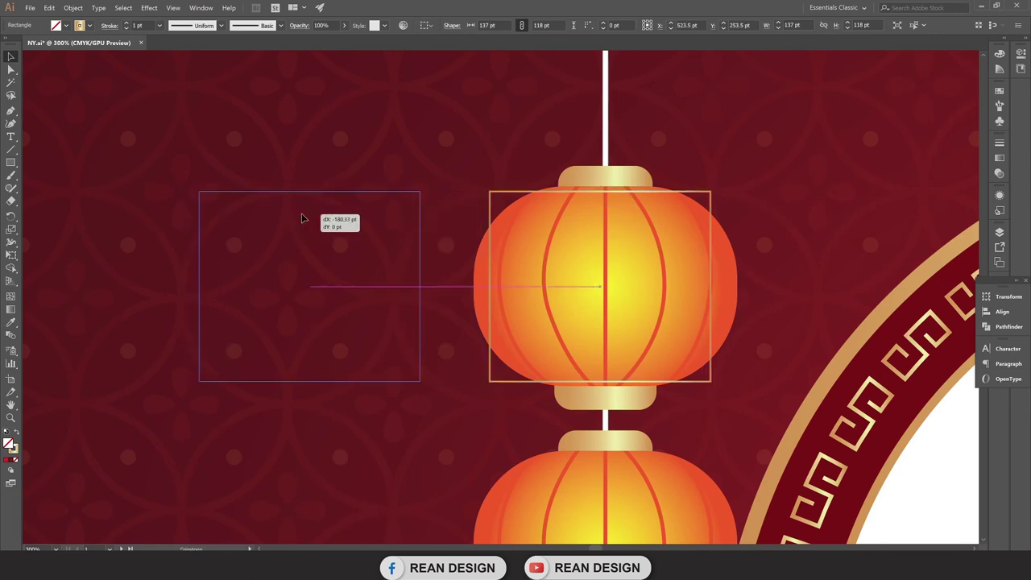
Round all the rectangle's corners to about a 58 pt radius.
click(11, 71)
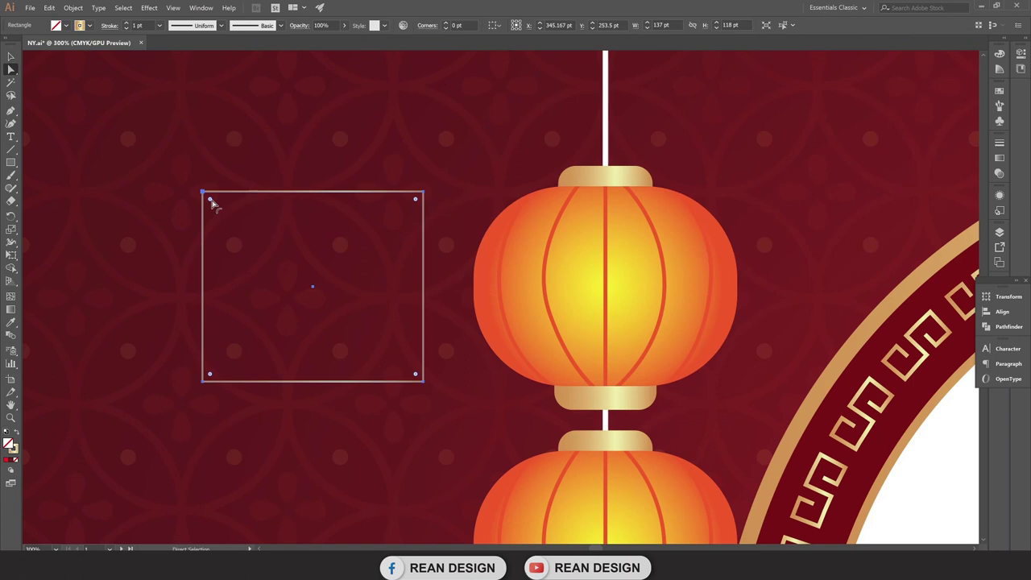
drag(211, 204, 248, 232)
drag(291, 278, 300, 285)
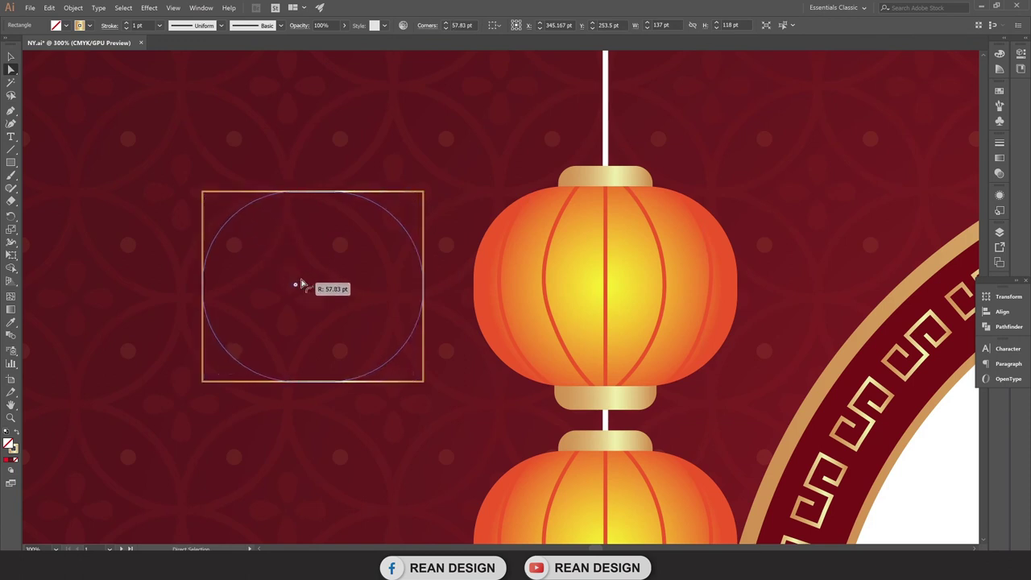
drag(300, 284, 276, 278)
click(12, 56)
click(108, 97)
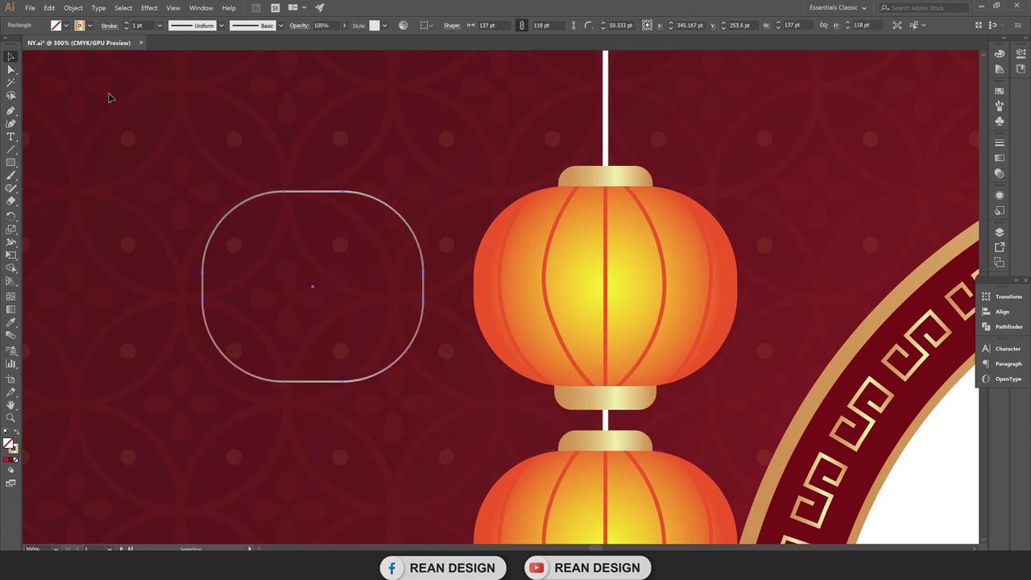
scroll(363, 208, up, 1)
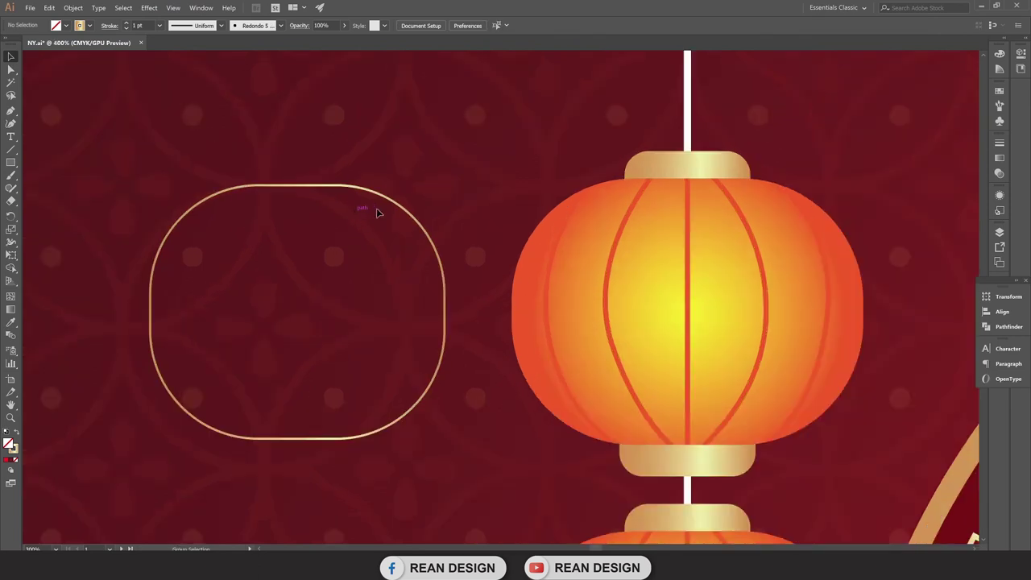
click(386, 205)
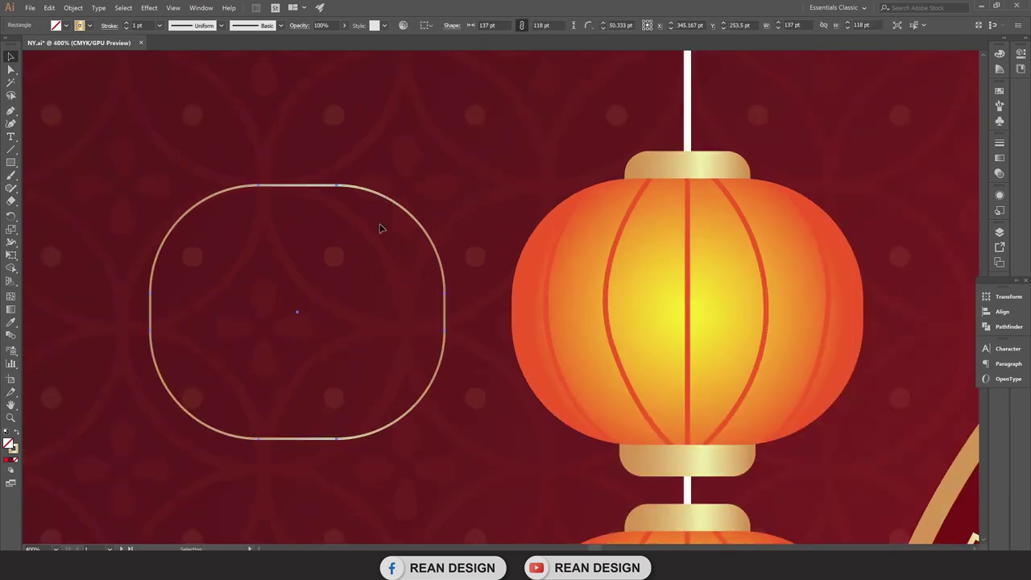
key(a)
drag(337, 298, 324, 318)
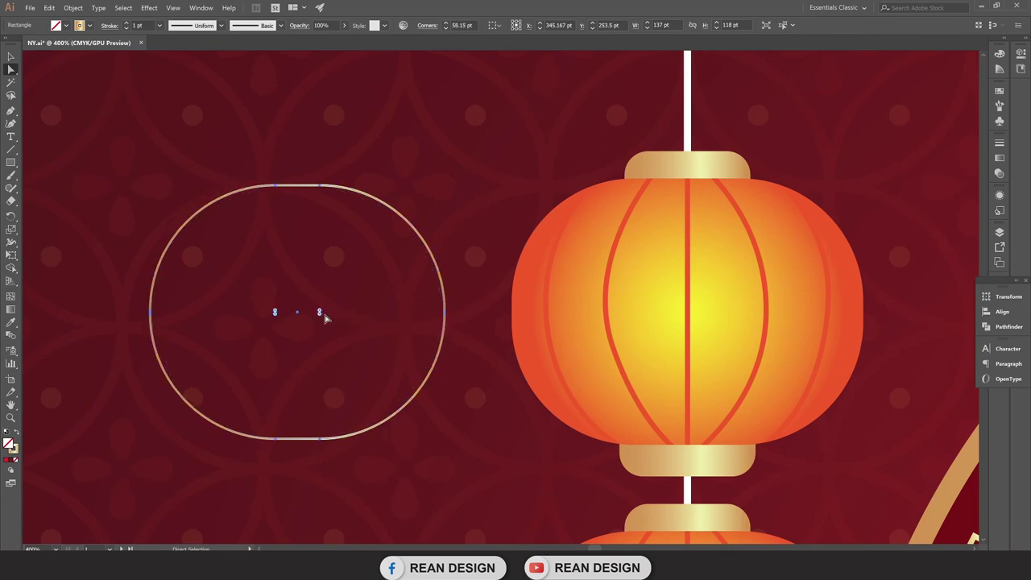
key(v)
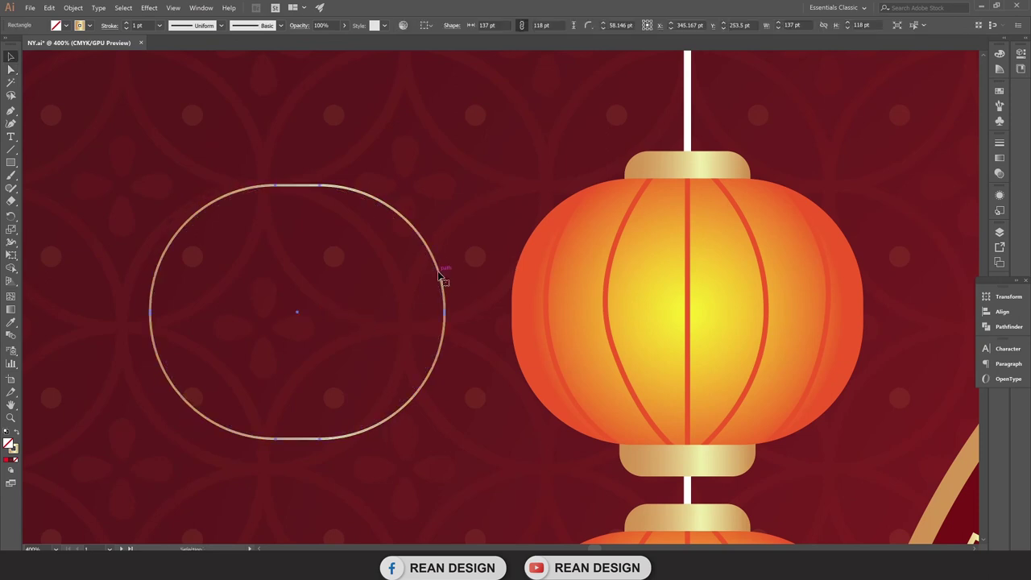
Widen the rounded shape by dragging its right-side anchors outward.
key(a)
drag(298, 159, 488, 482)
drag(303, 162, 483, 451)
drag(323, 441, 349, 446)
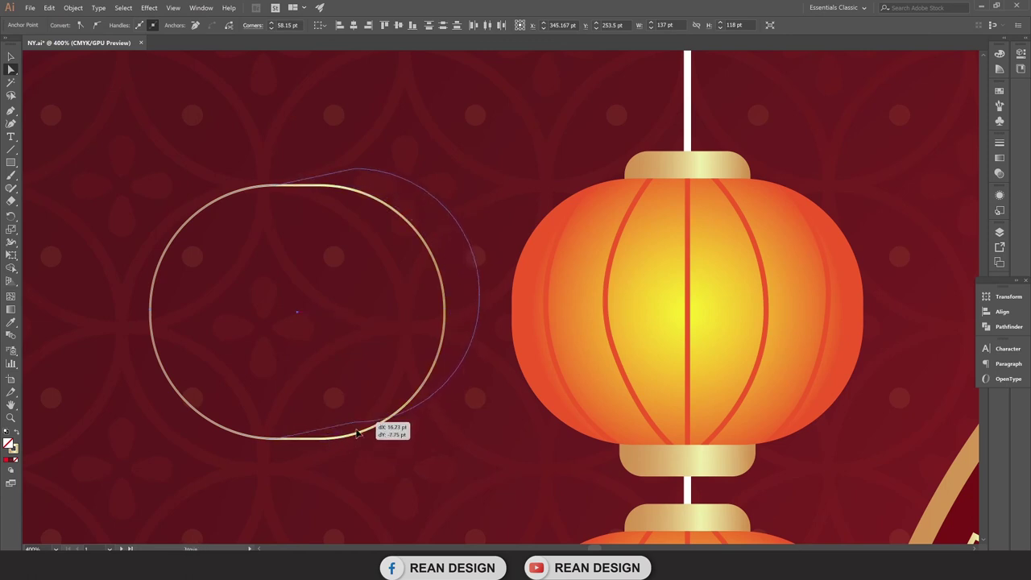
drag(351, 446, 365, 438)
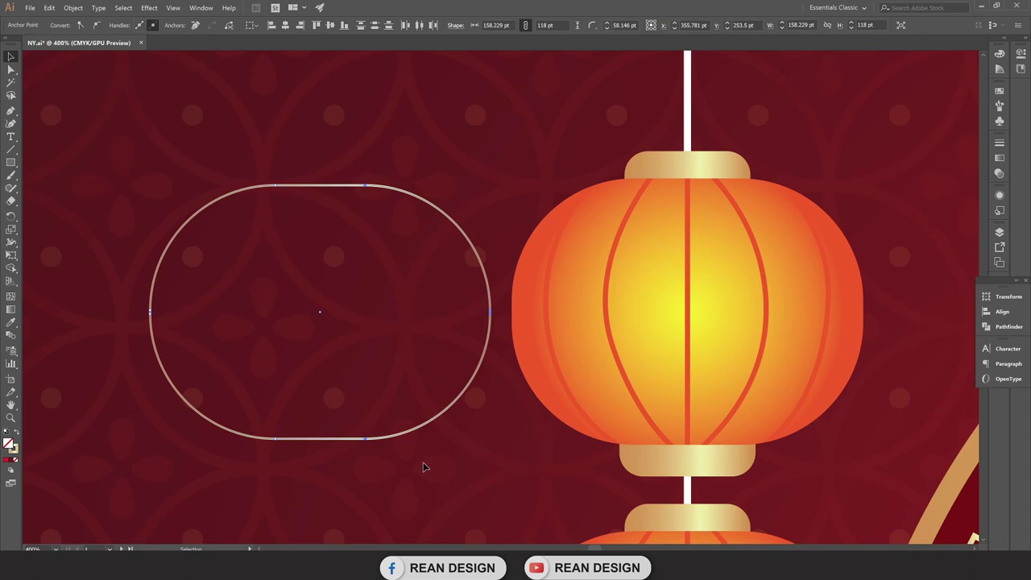
key(v)
click(432, 427)
Reselect the shape and look through the outline colour swatches.
click(433, 425)
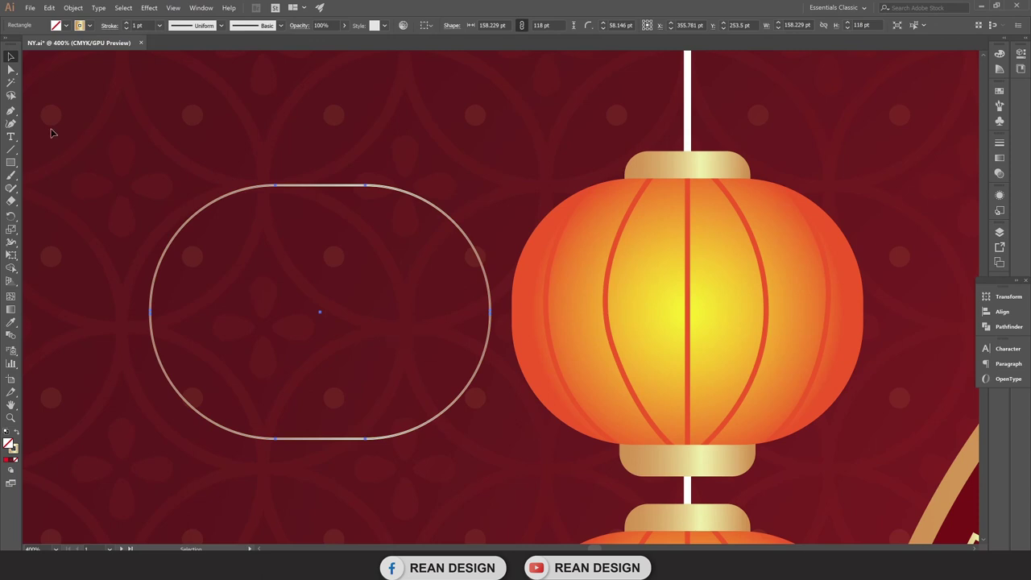
click(90, 27)
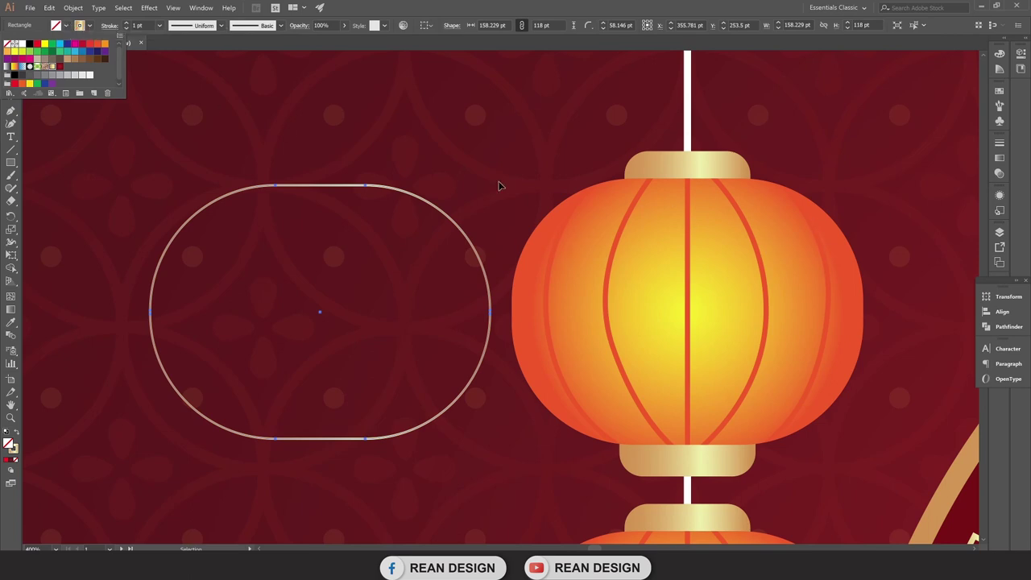
click(997, 162)
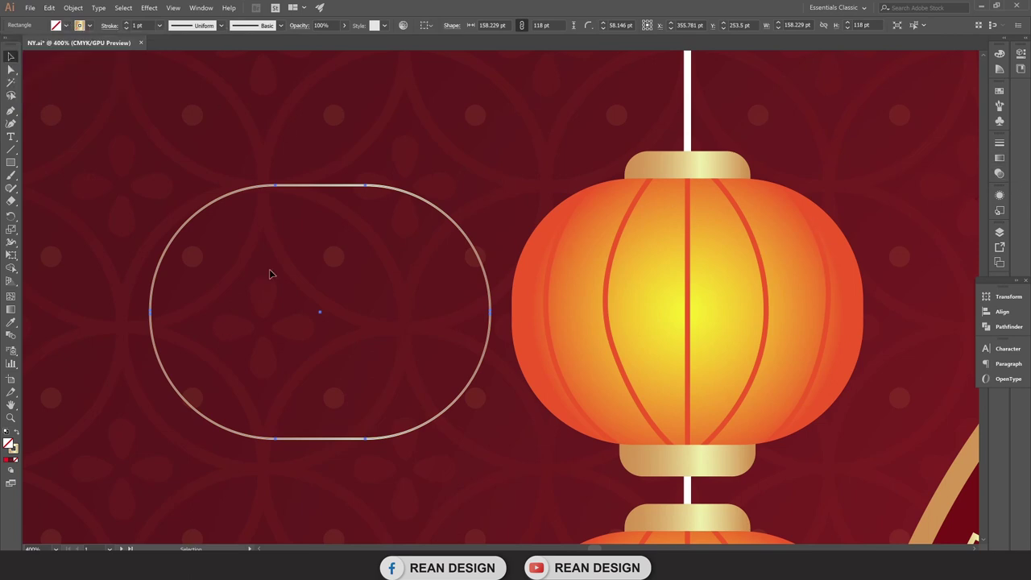
Eyedropper the existing lantern's orange-yellow radial gradient onto the capsule shape.
key(i)
click(660, 297)
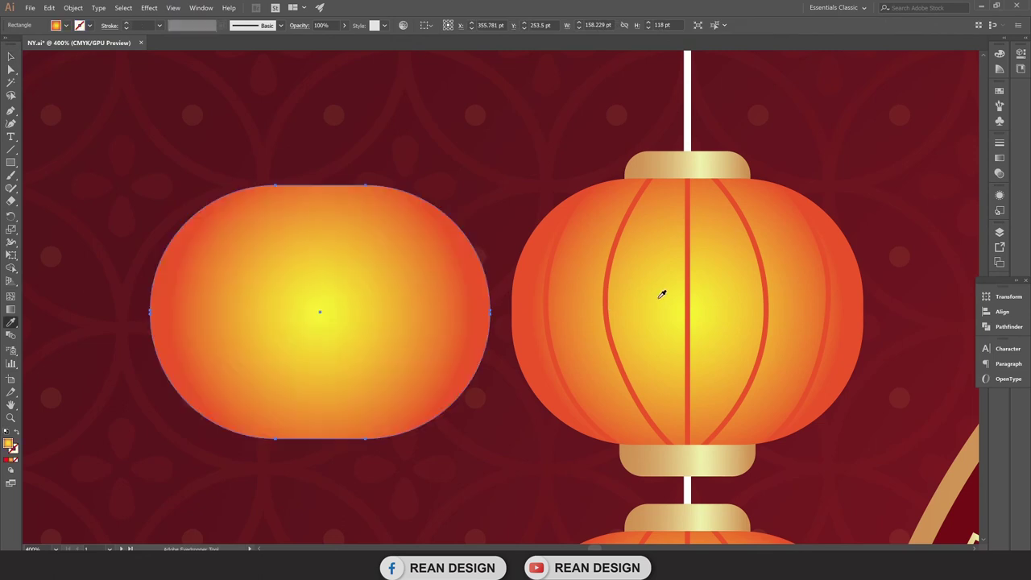
key(v)
key(ctrl+shift+a)
click(325, 303)
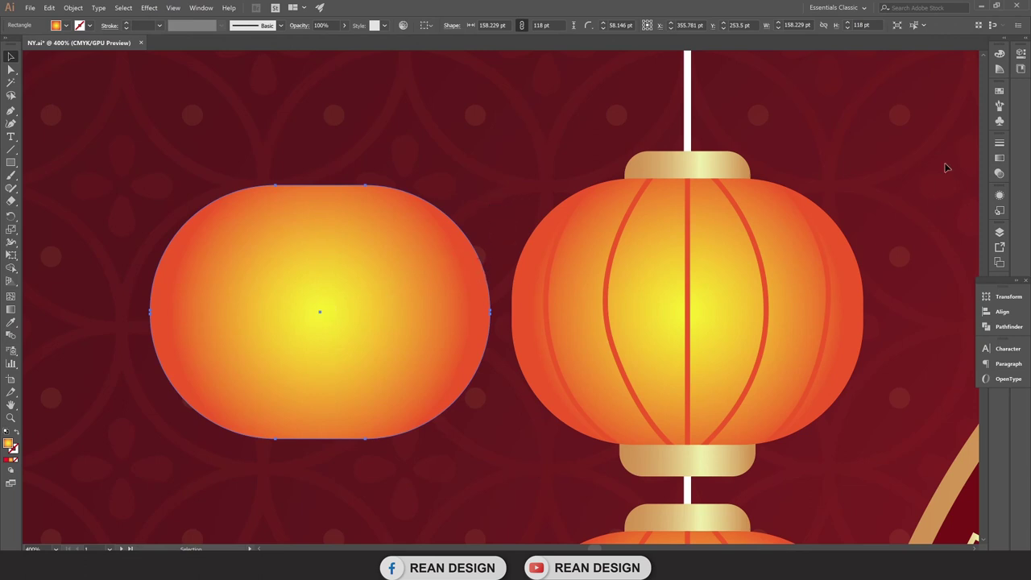
click(1000, 158)
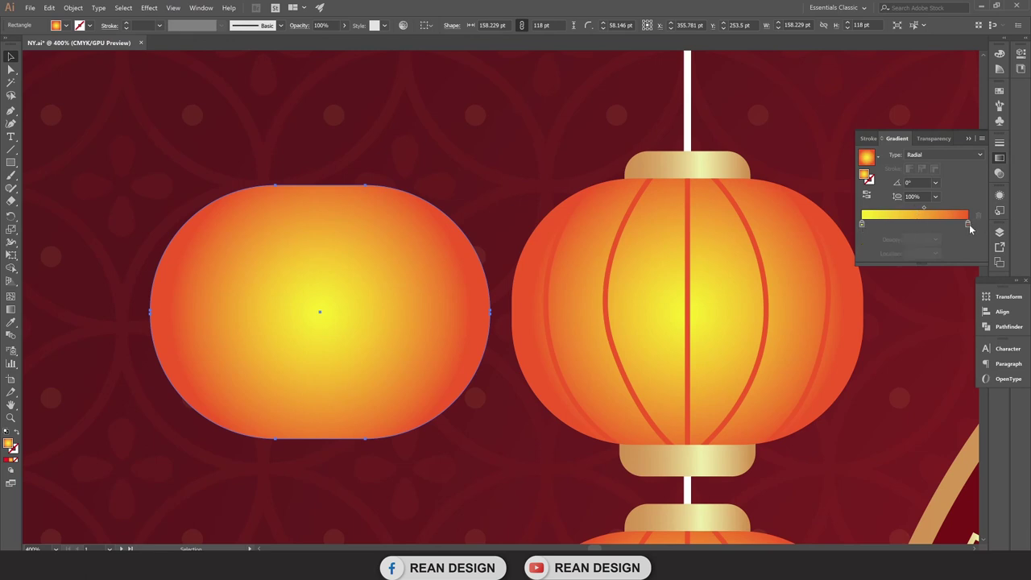
scroll(387, 247, up, 3)
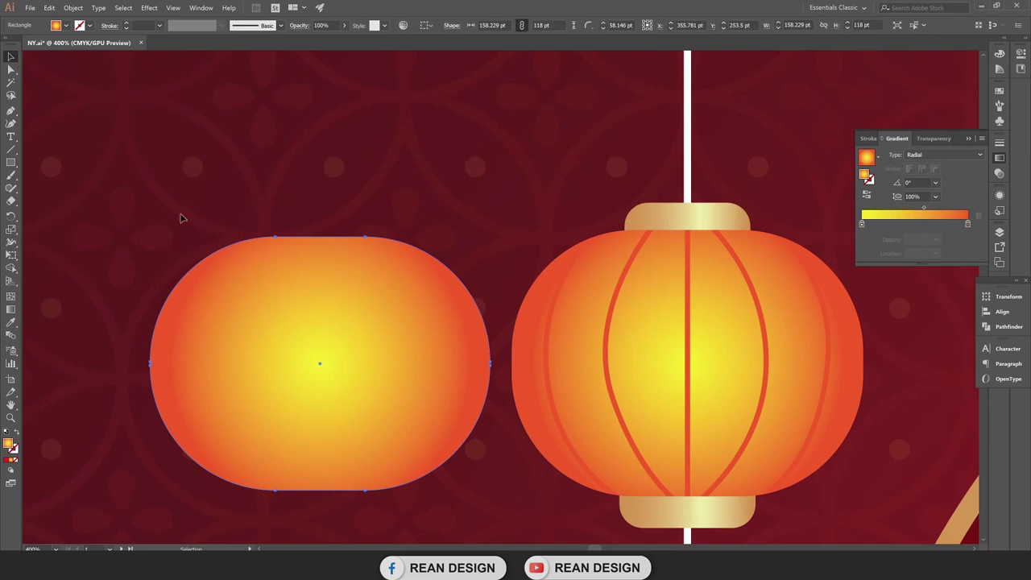
click(12, 162)
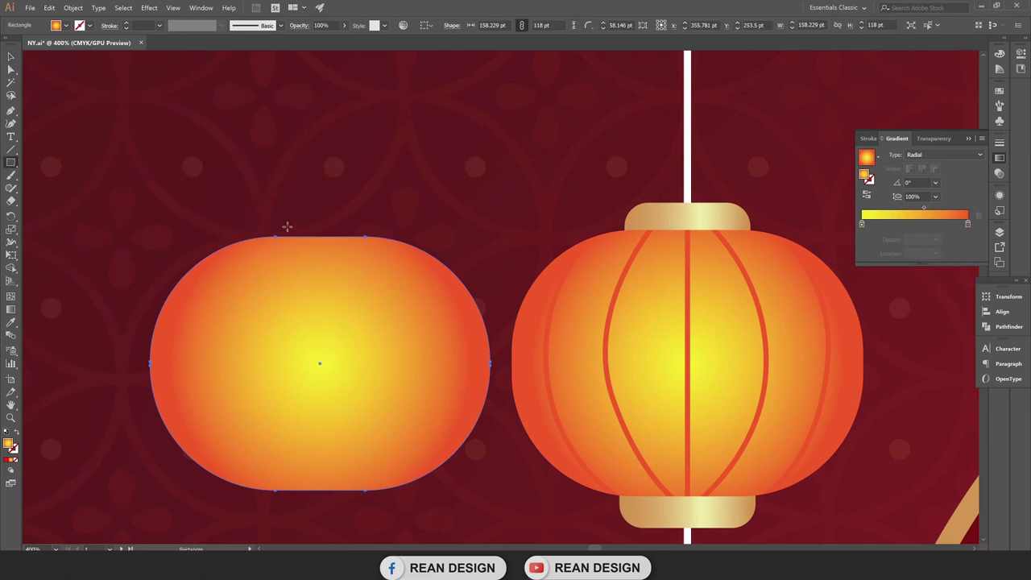
Draw a small cap rectangle atop the lantern body with rounded top corners.
drag(269, 219, 373, 251)
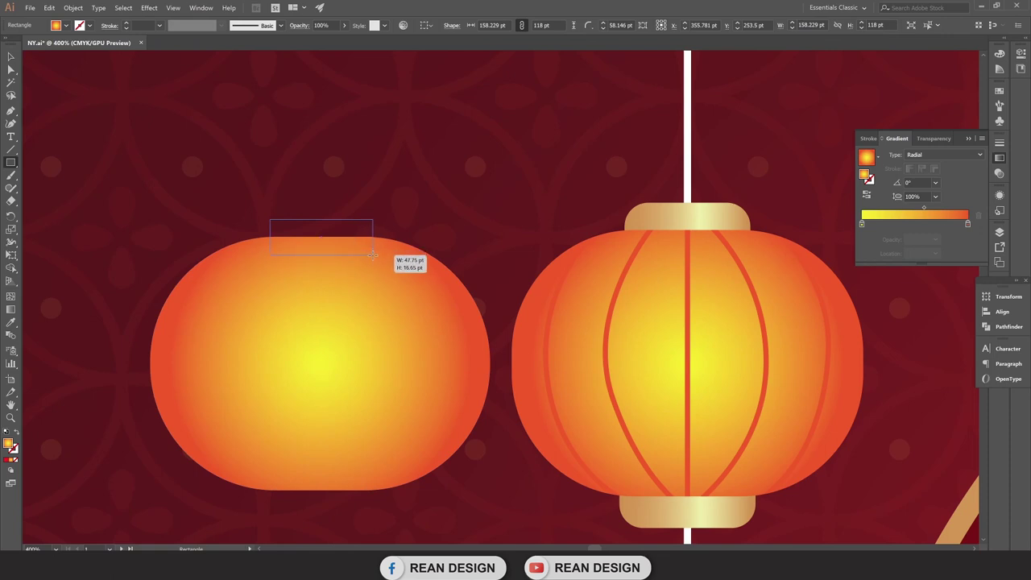
drag(373, 251, 373, 254)
scroll(329, 230, up, 1)
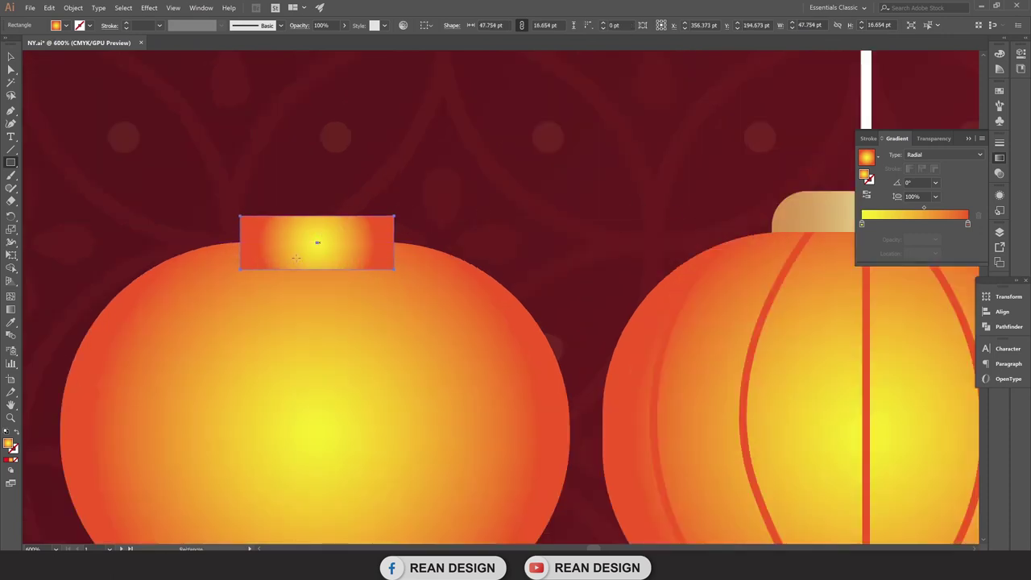
key(a)
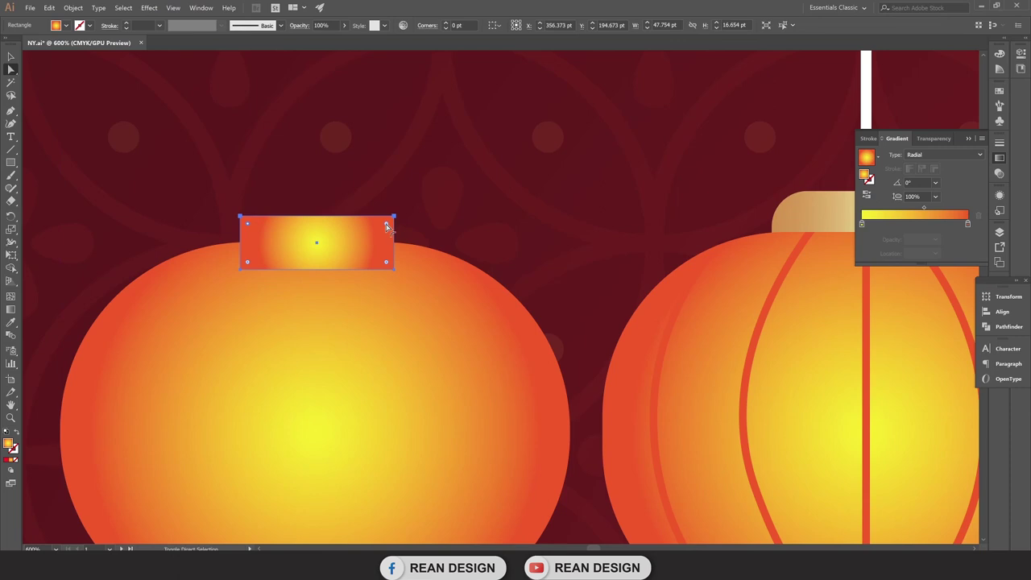
mouse_move(387, 228)
mouse_down()
mouse_move(361, 253)
mouse_move(362, 244)
mouse_move(312, 229)
mouse_up()
click(457, 191)
key(v)
Eyedropper the original cap's gold linear gradient onto the new cap.
scroll(624, 230, right, 3)
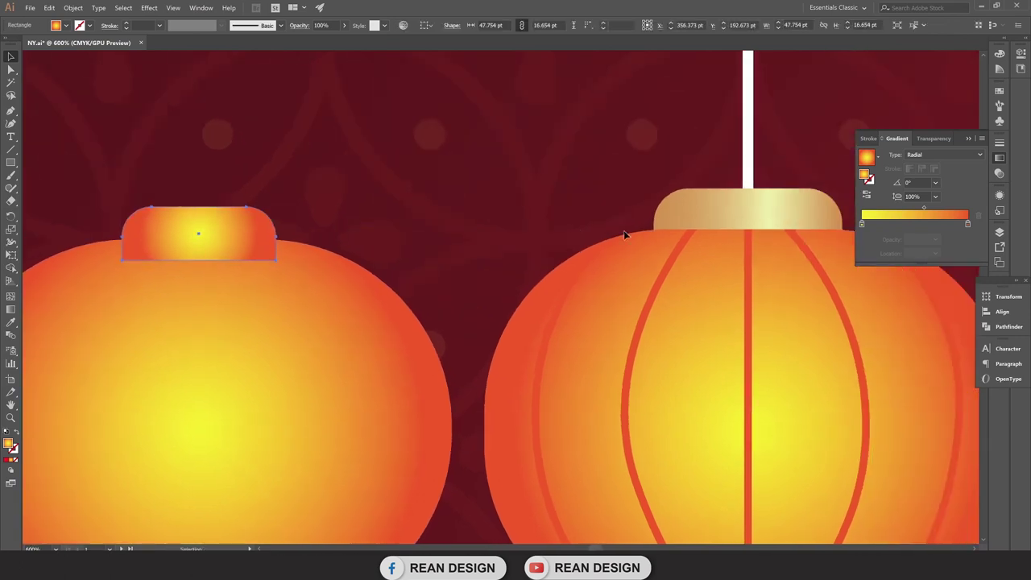
key(i)
click(776, 203)
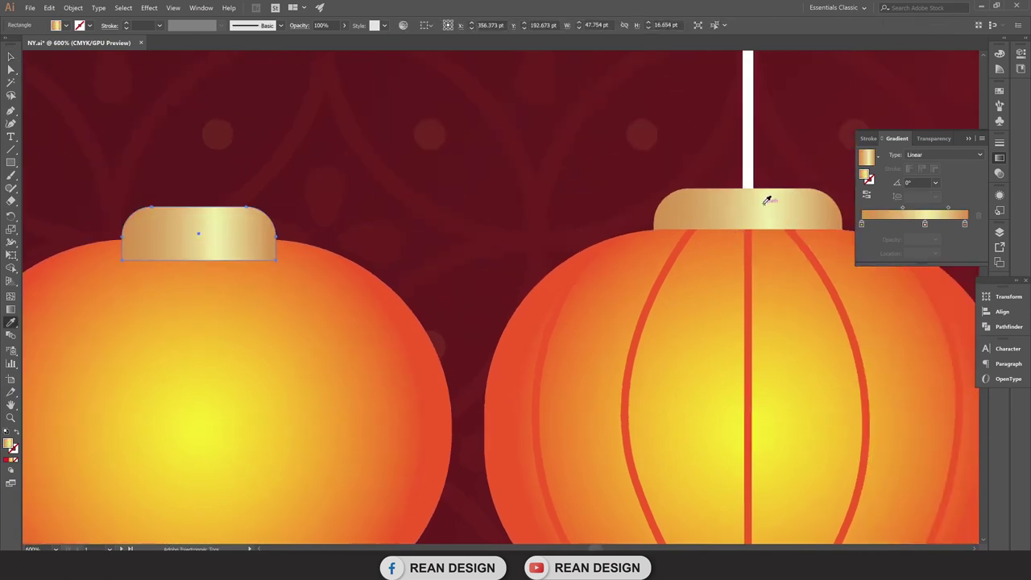
click(12, 57)
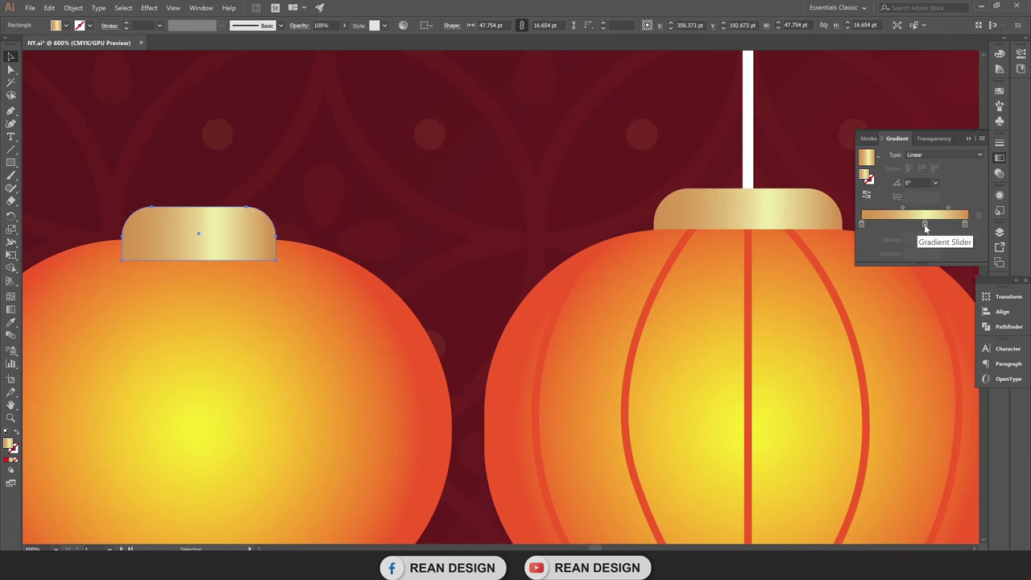
scroll(483, 241, left, 2)
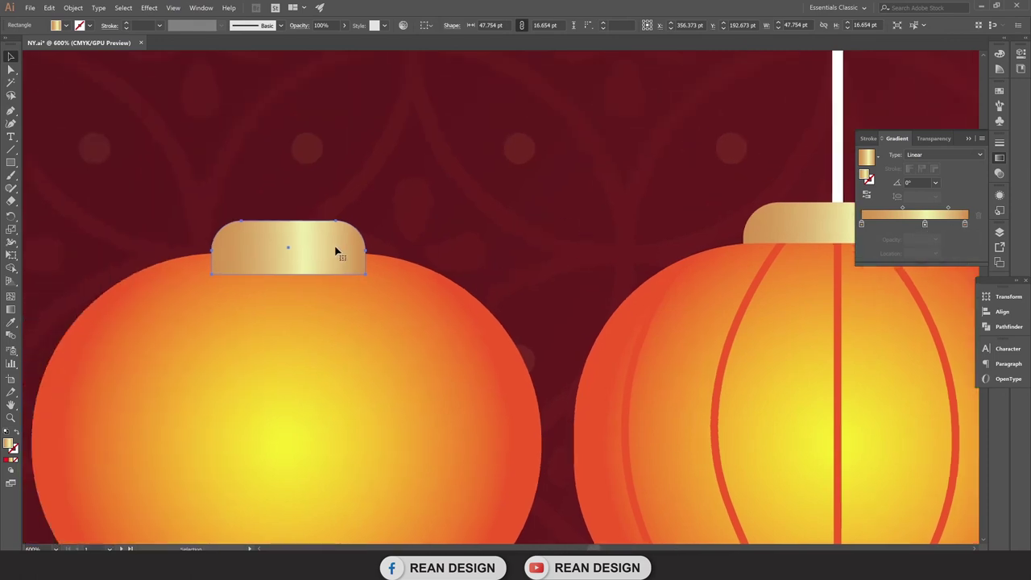
click(514, 191)
click(316, 259)
scroll(382, 262, down, 2)
scroll(382, 267, up, 2)
click(347, 266)
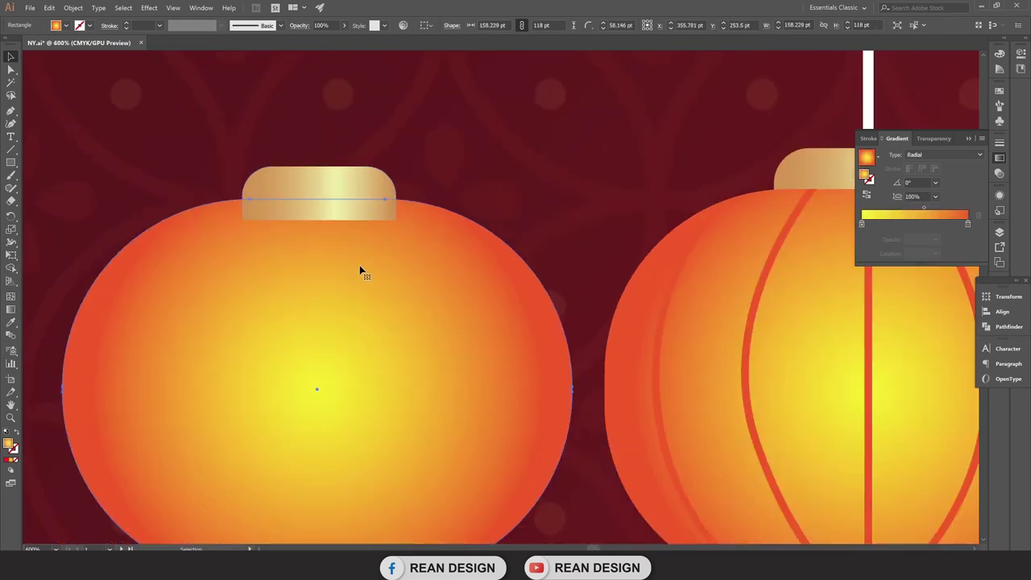
Bring the lantern body forward so it overlaps the gold cap.
right_click(357, 263)
click(357, 261)
right_click(357, 261)
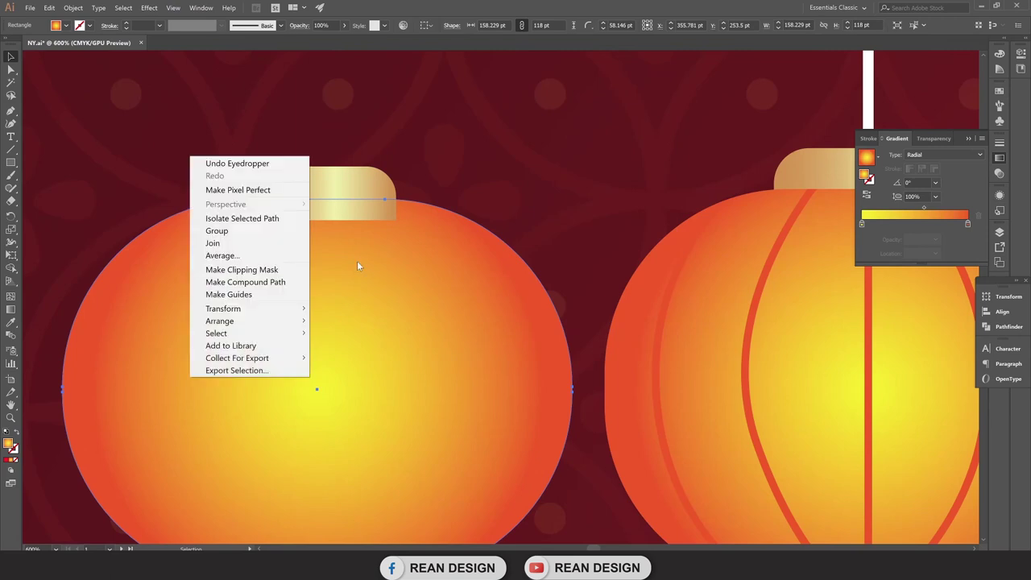
mouse_move(220, 320)
click(395, 333)
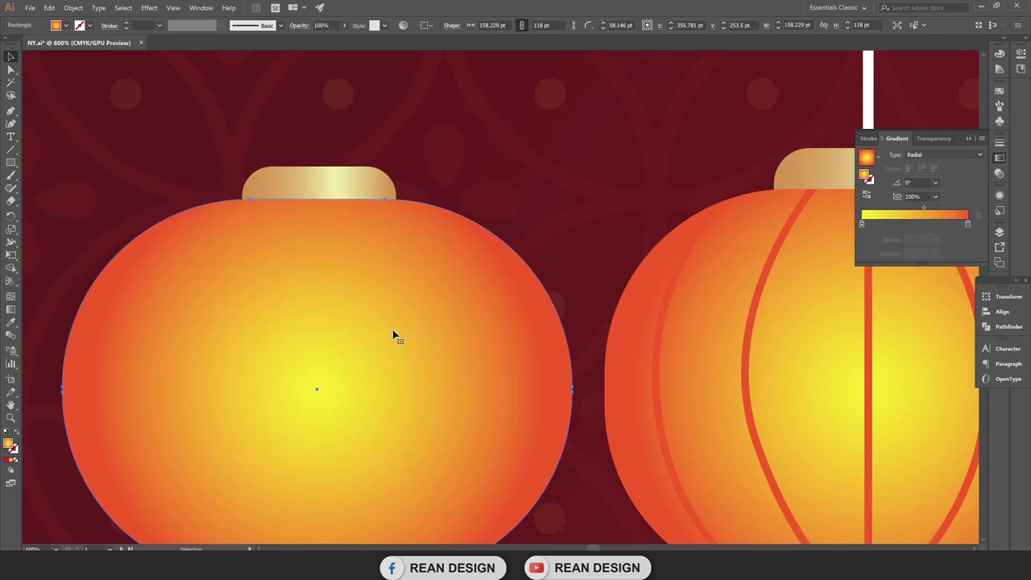
click(519, 187)
right_click(347, 288)
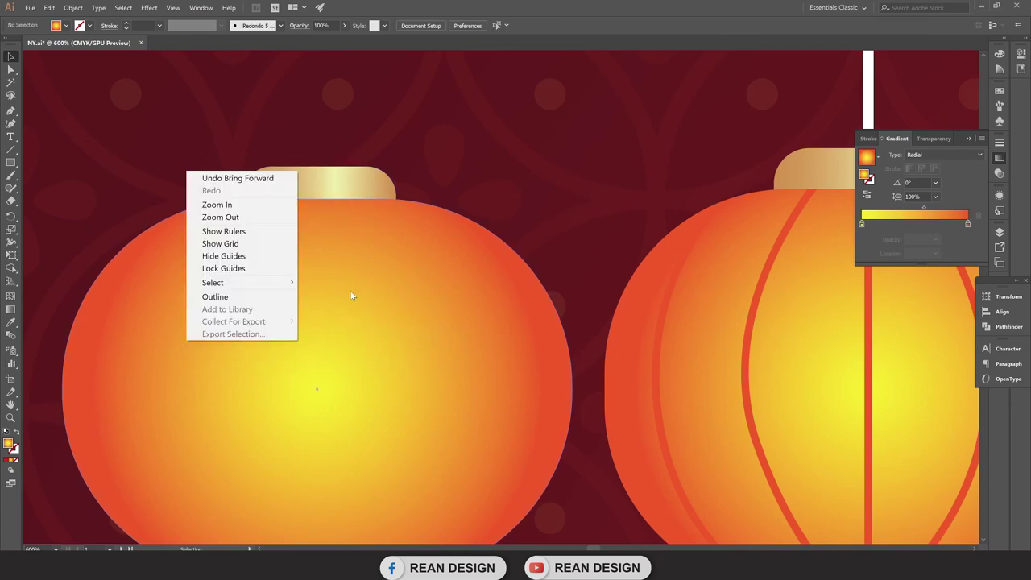
click(478, 171)
right_click(330, 188)
mouse_move(206, 282)
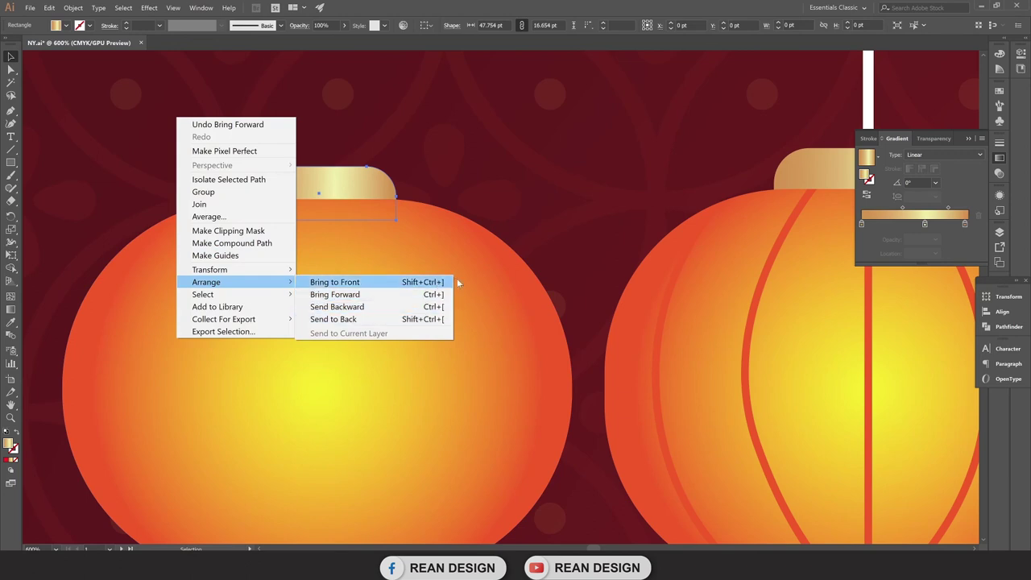
click(559, 223)
scroll(336, 274, down, 2)
scroll(329, 254, up, 1)
Copy the gold cap down, flip it 180°, and seat it at the lantern's base.
click(330, 221)
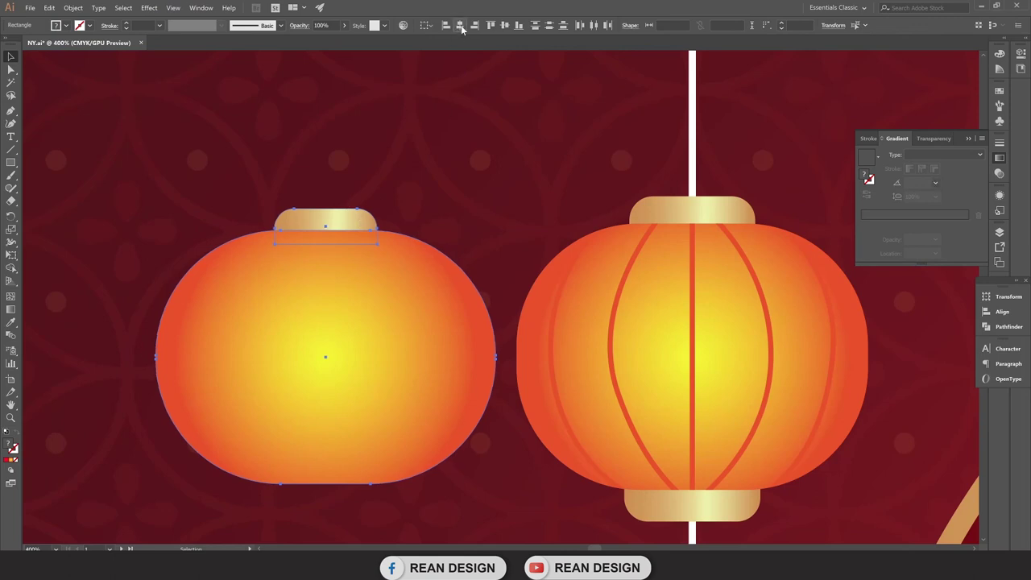
click(368, 193)
click(329, 229)
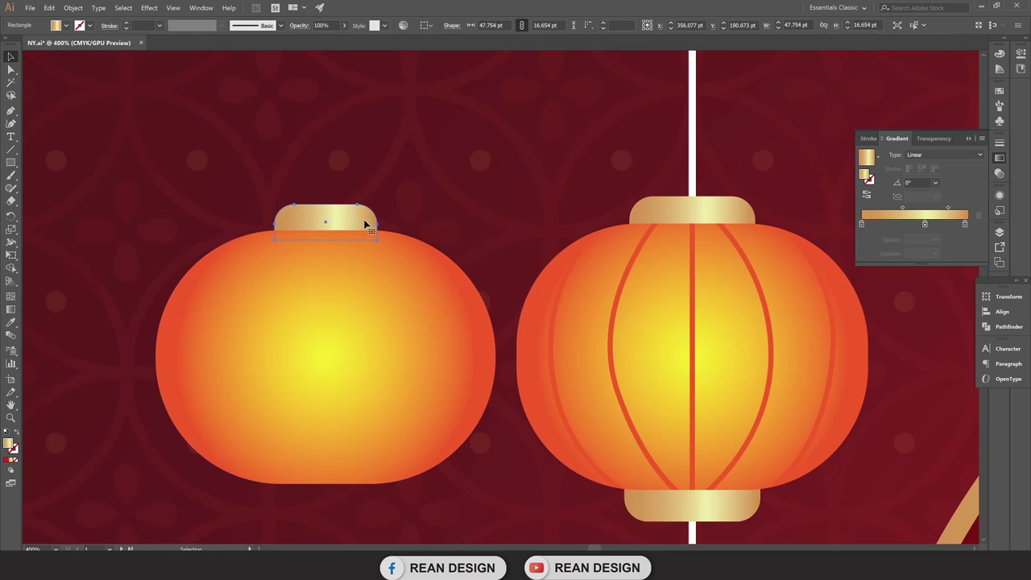
drag(365, 223, 384, 477)
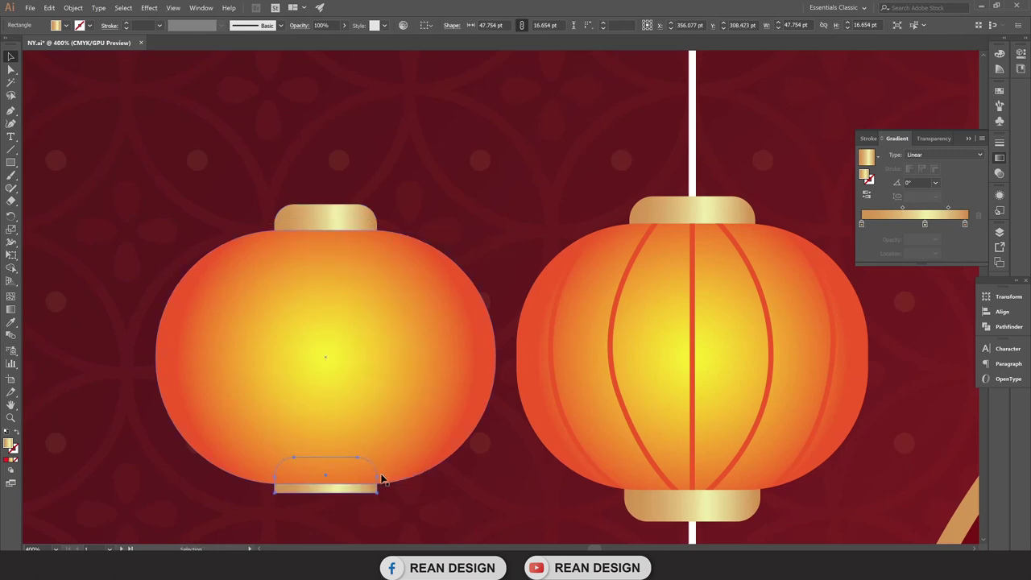
key(r)
key(e)
drag(387, 446, 277, 504)
scroll(333, 495, up, 1)
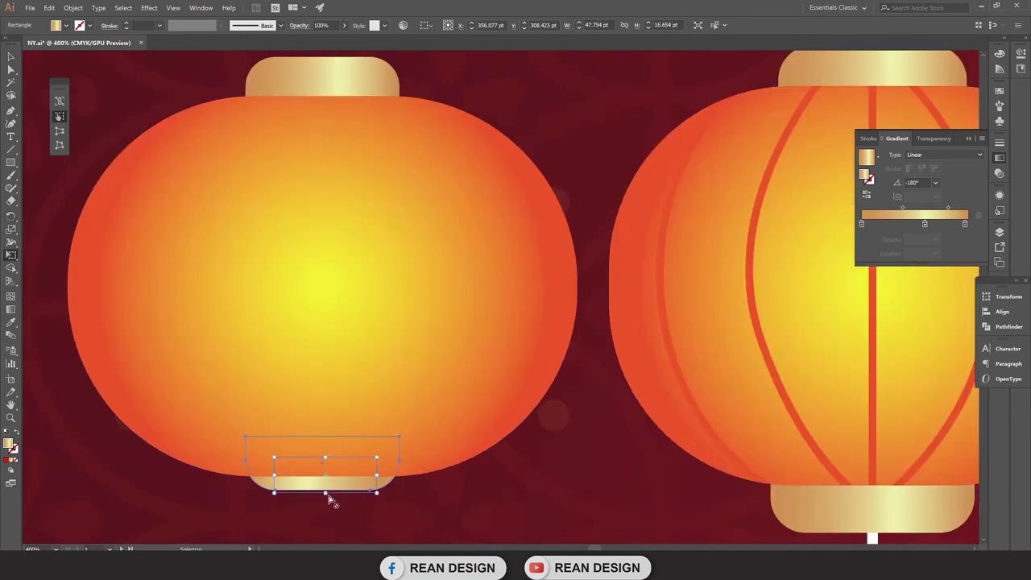
key(v)
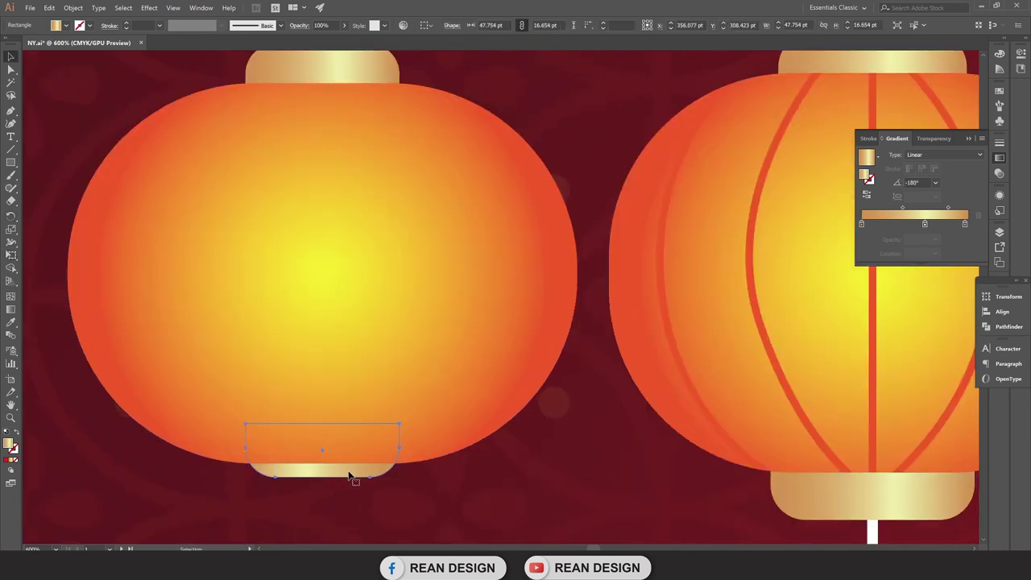
drag(349, 477, 351, 503)
scroll(350, 503, down, 1)
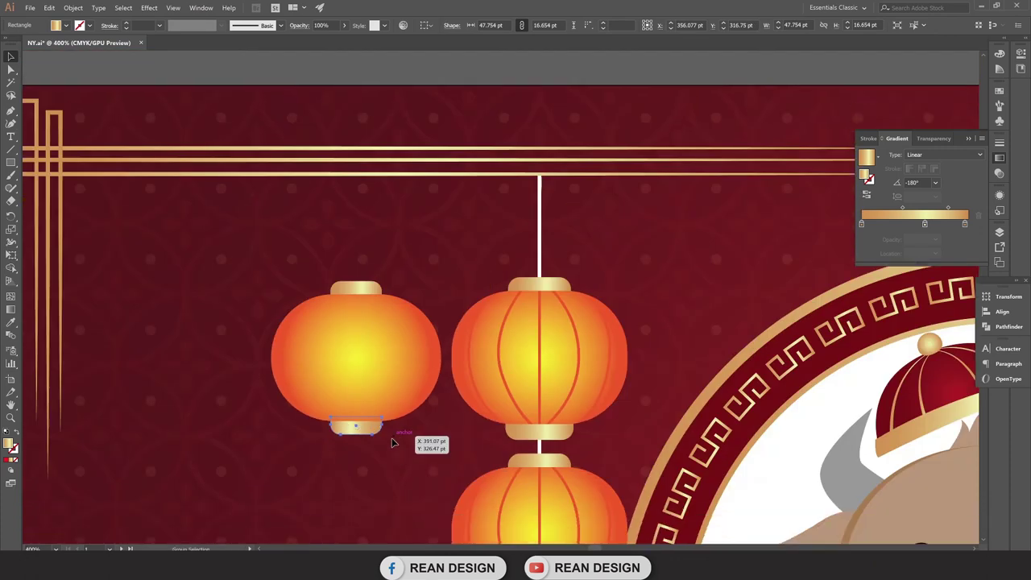
Duplicate the left lantern's body and shift the copy slightly to the right.
scroll(393, 443, up, 1)
click(438, 450)
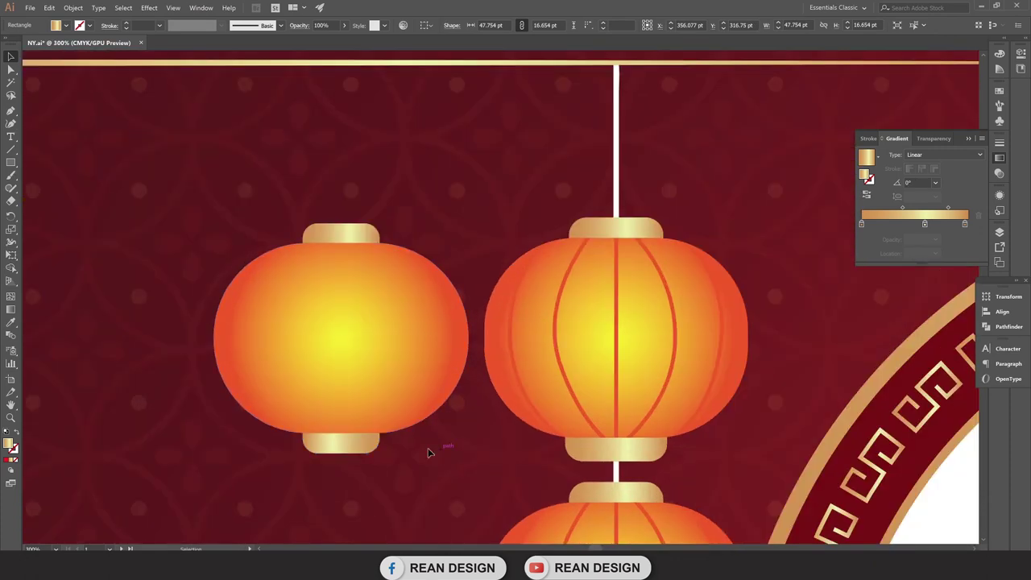
scroll(281, 336, up, 1)
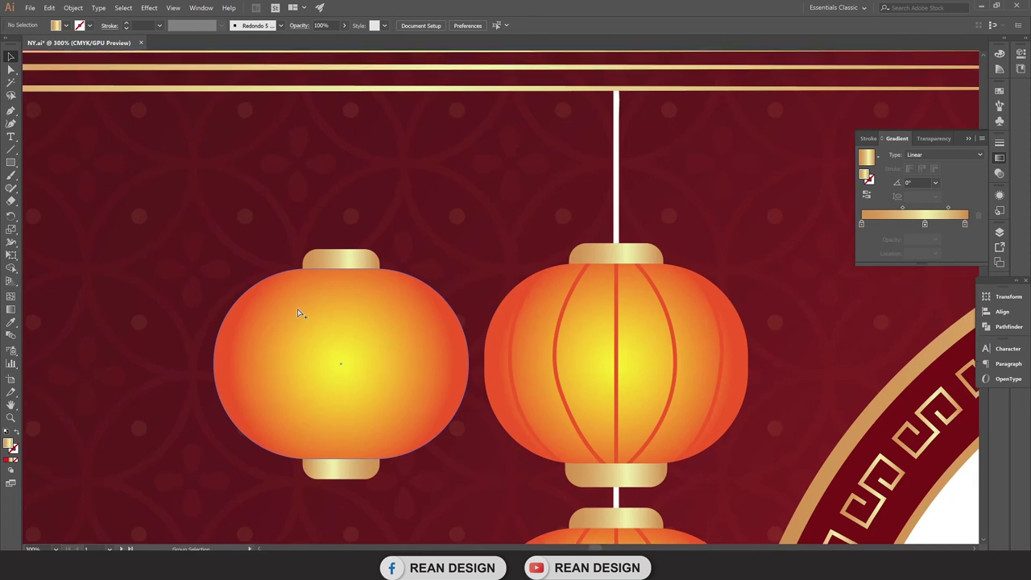
scroll(297, 308, up, 1)
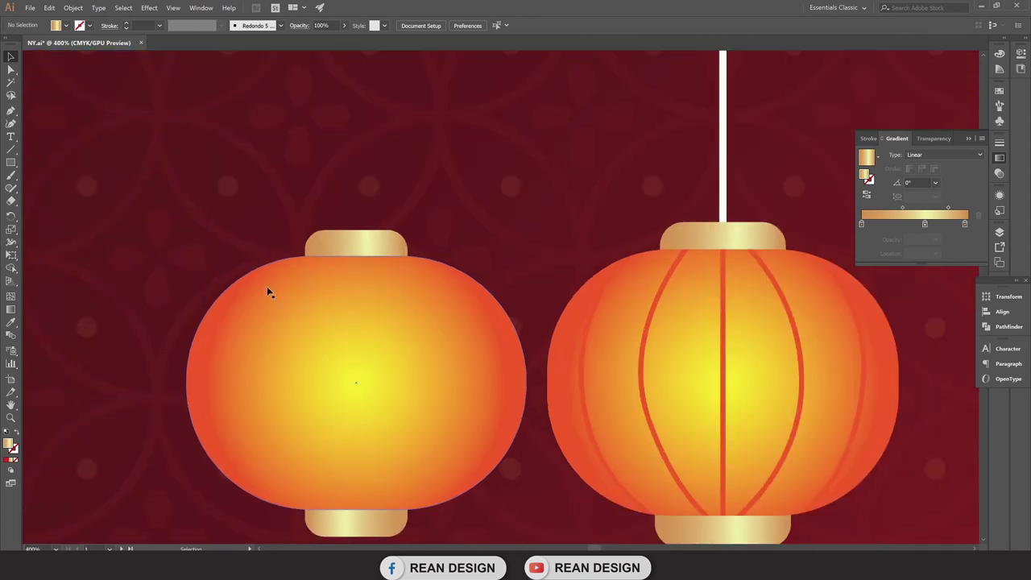
click(11, 112)
click(11, 69)
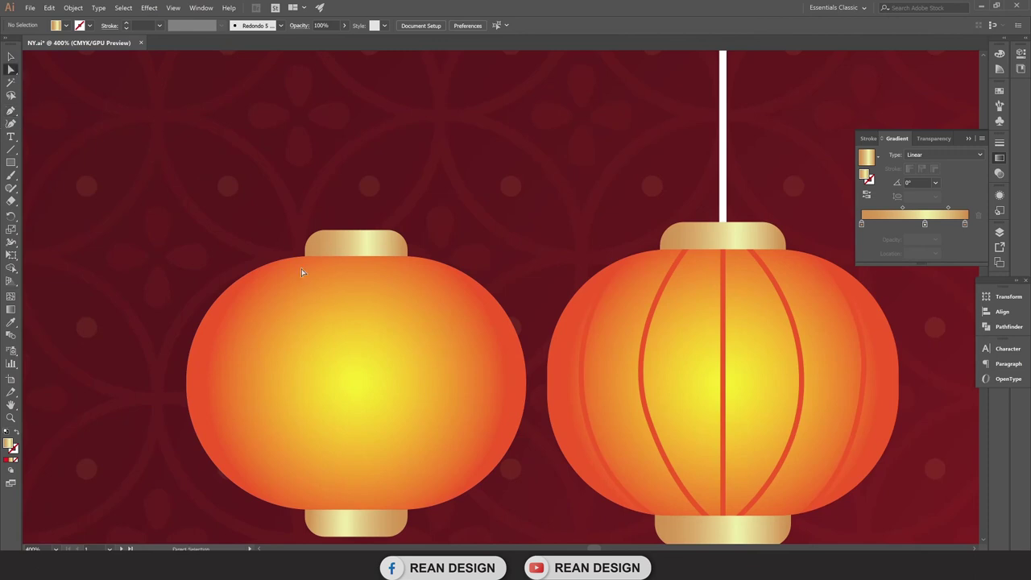
scroll(302, 269, down, 1)
click(210, 357)
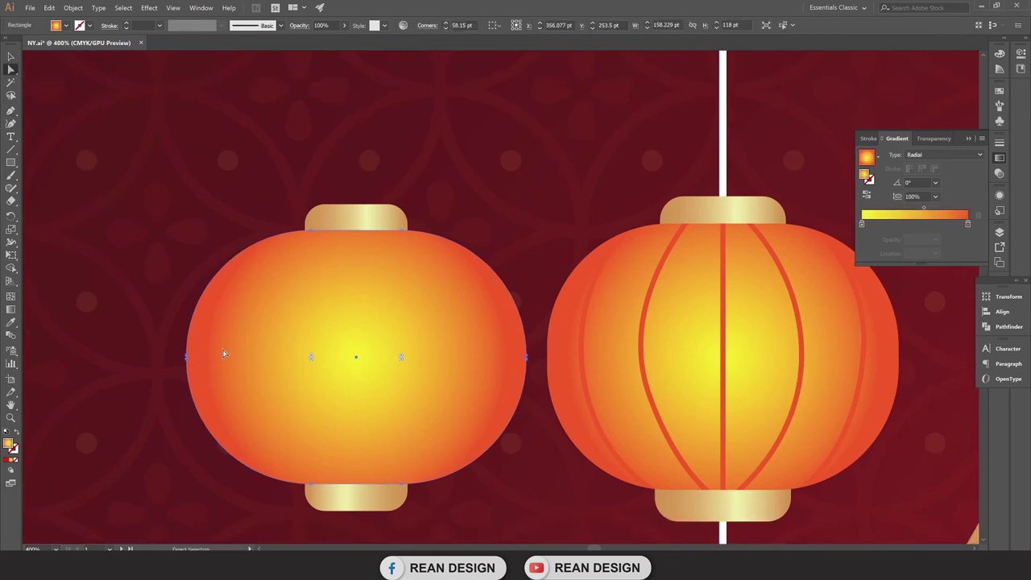
drag(216, 353, 268, 352)
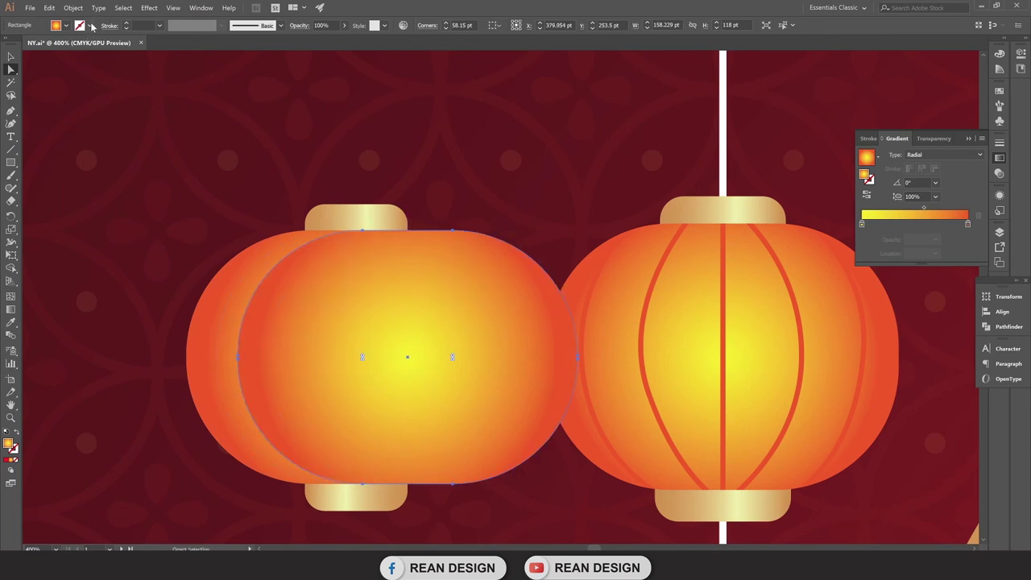
Give the lantern copy no fill and a red outline.
key(i)
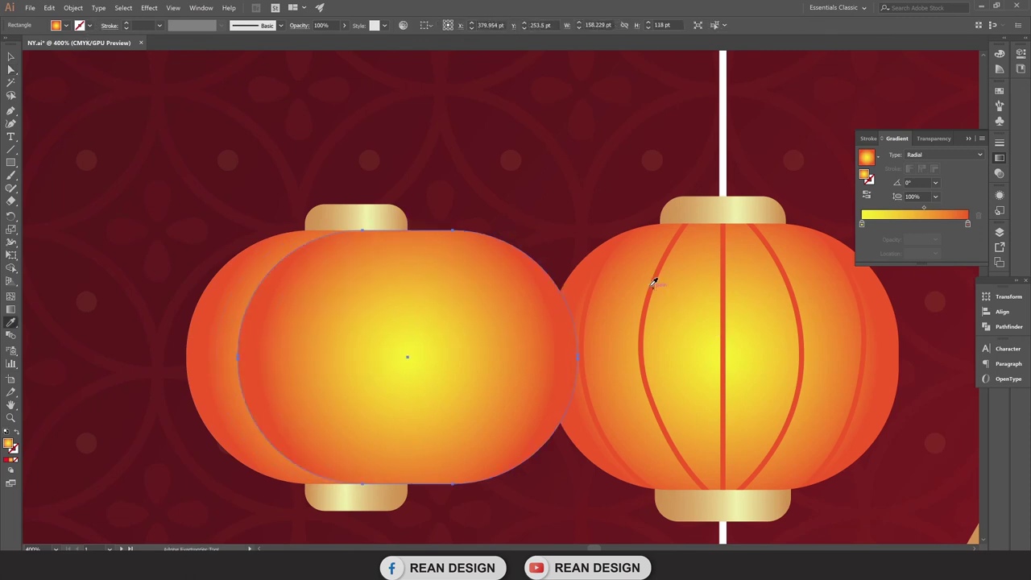
click(654, 280)
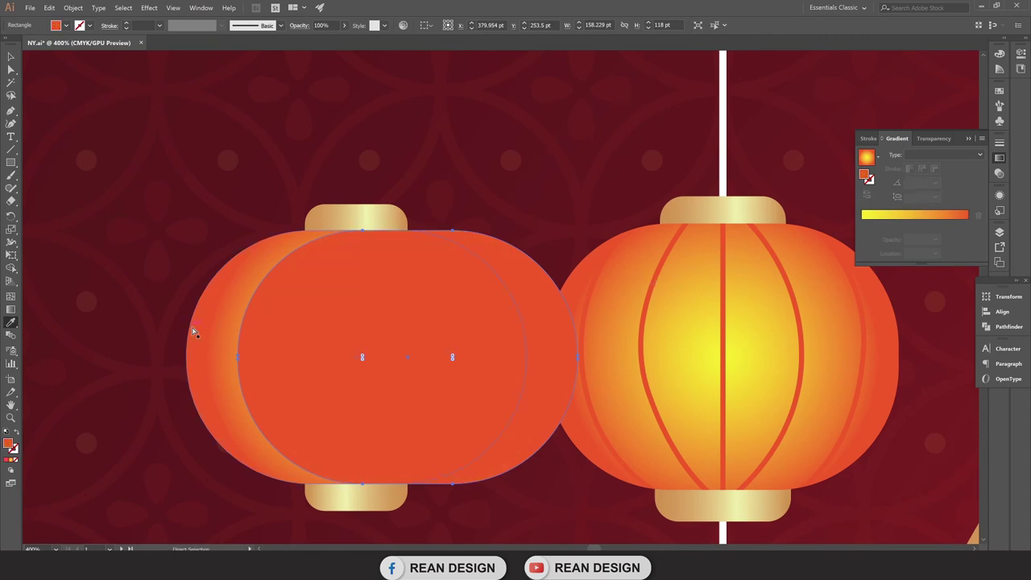
click(194, 330)
click(8, 57)
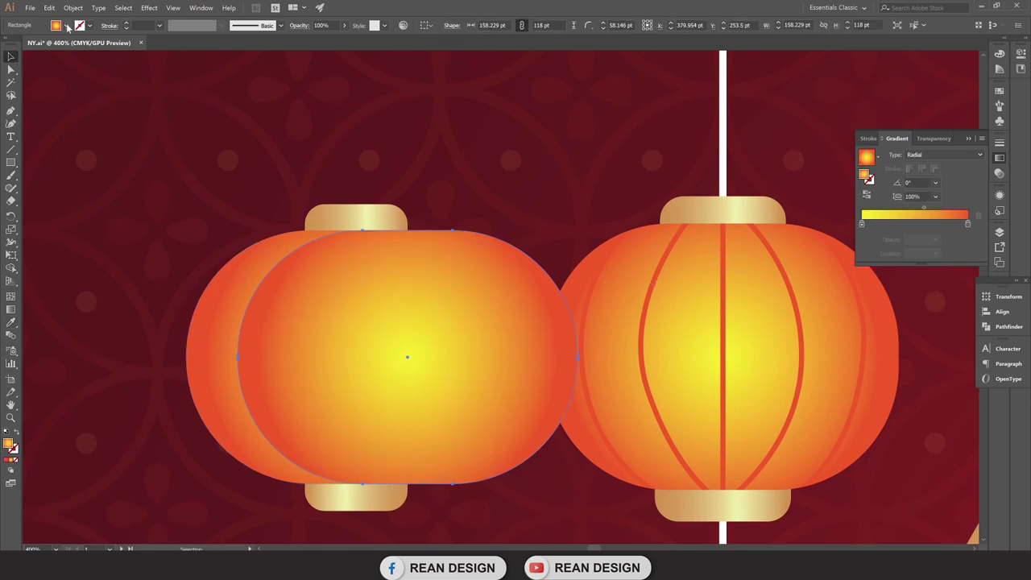
click(66, 26)
click(7, 45)
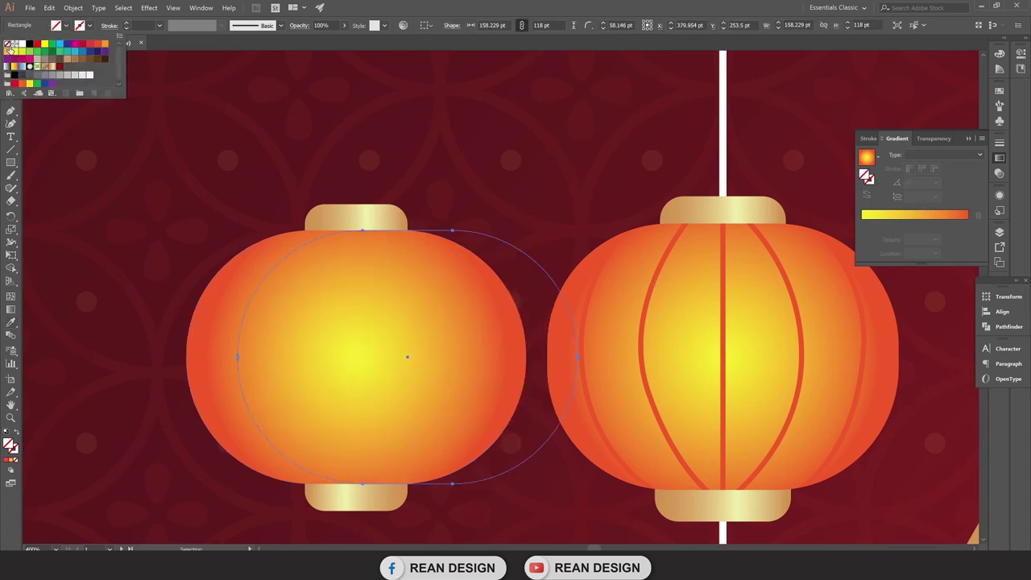
click(90, 26)
click(86, 45)
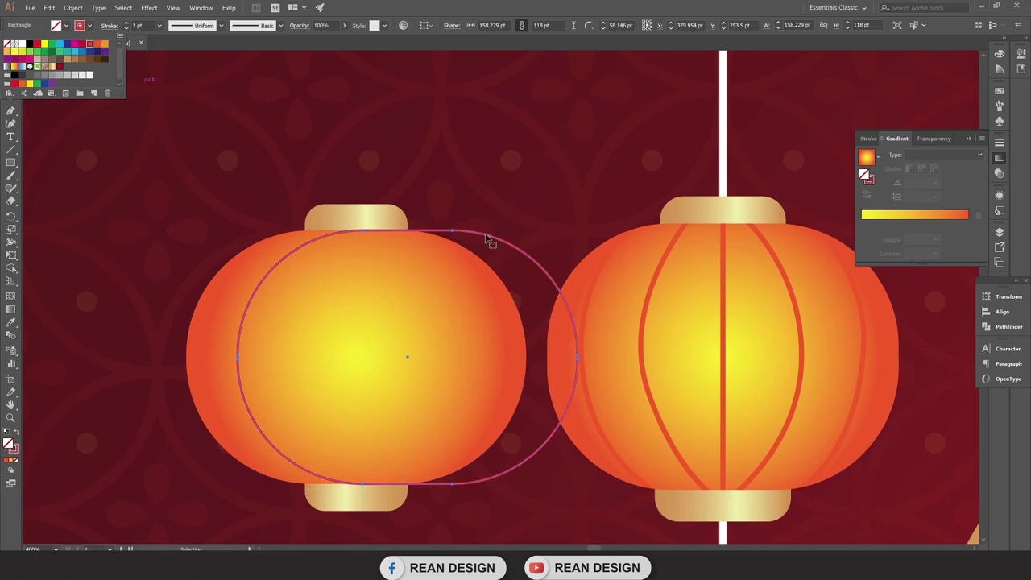
key(Escape)
Set the copy's red outline weight to 2 pt.
scroll(357, 270, up, 1)
scroll(339, 262, down, 1)
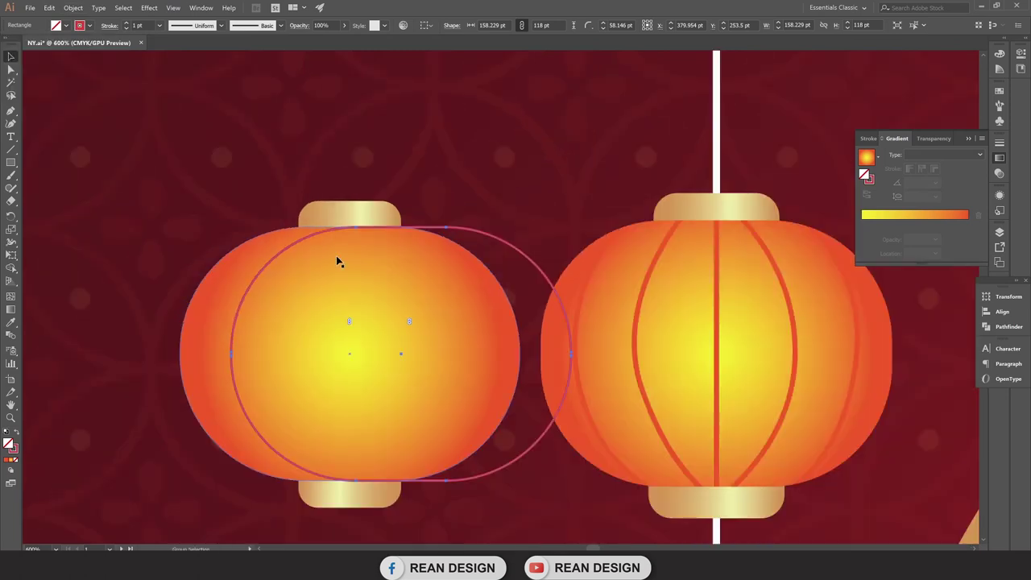
click(127, 24)
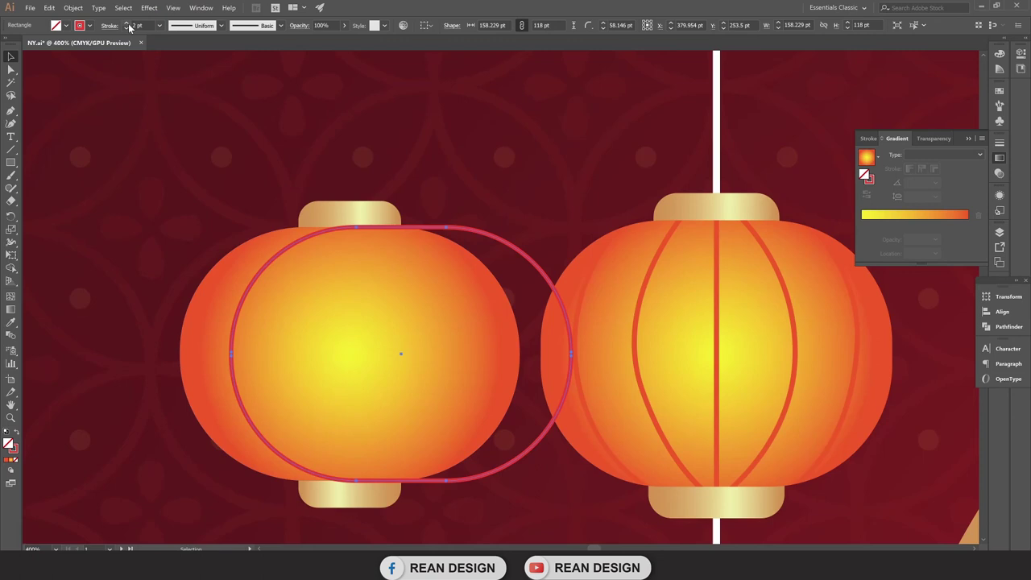
click(126, 28)
scroll(442, 275, up, 1)
scroll(441, 275, down, 1)
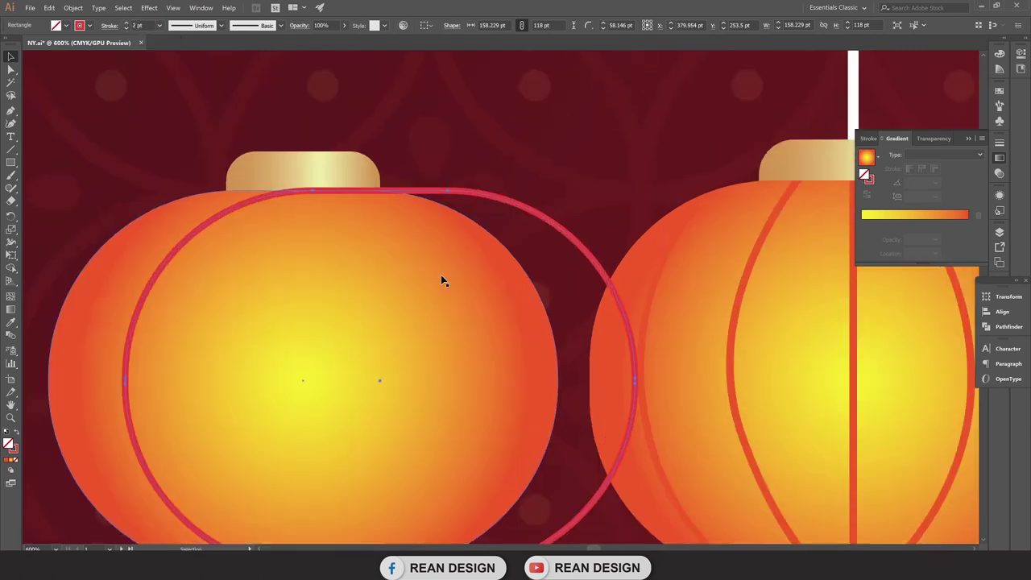
scroll(451, 286, down, 2)
Delete the outline's top-right anchor, right curve and bottom segment, leaving only the left arc.
click(10, 70)
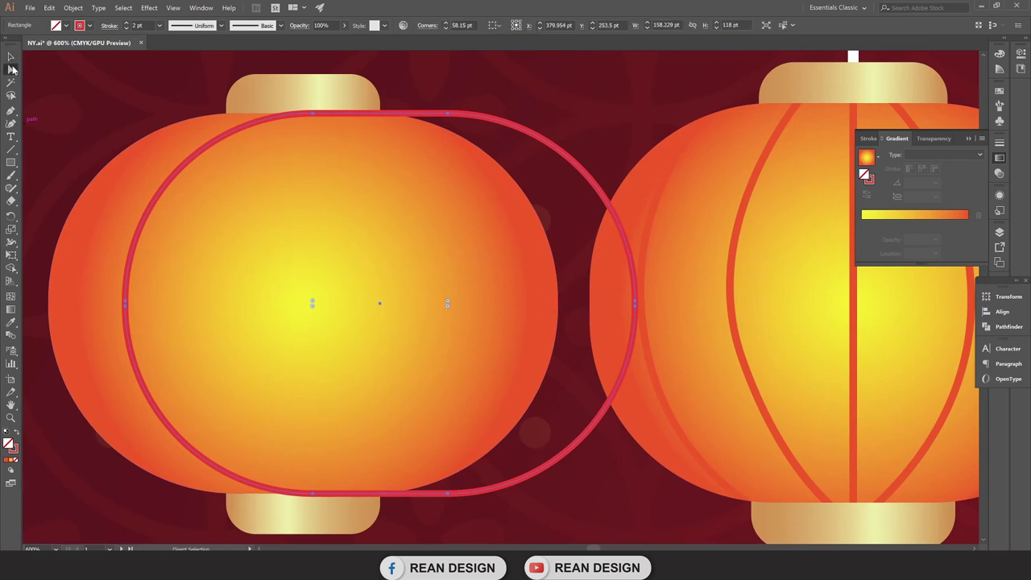
click(448, 113)
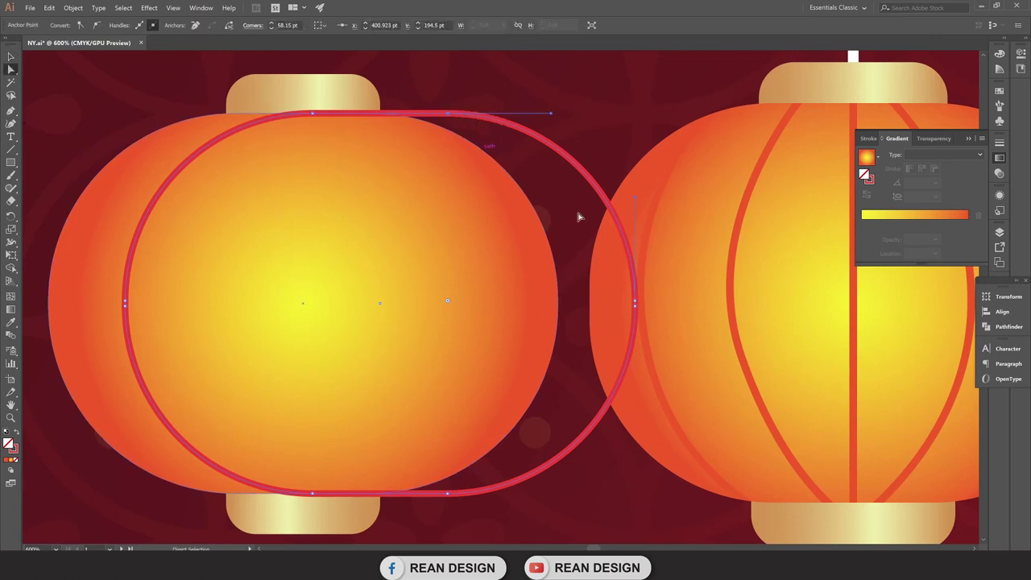
key(Delete)
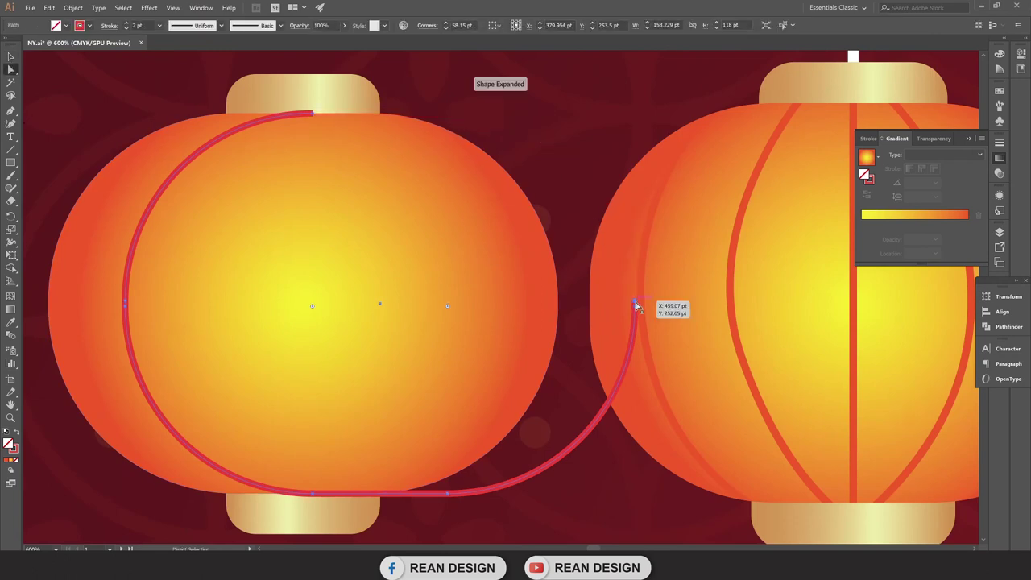
click(637, 310)
key(Delete)
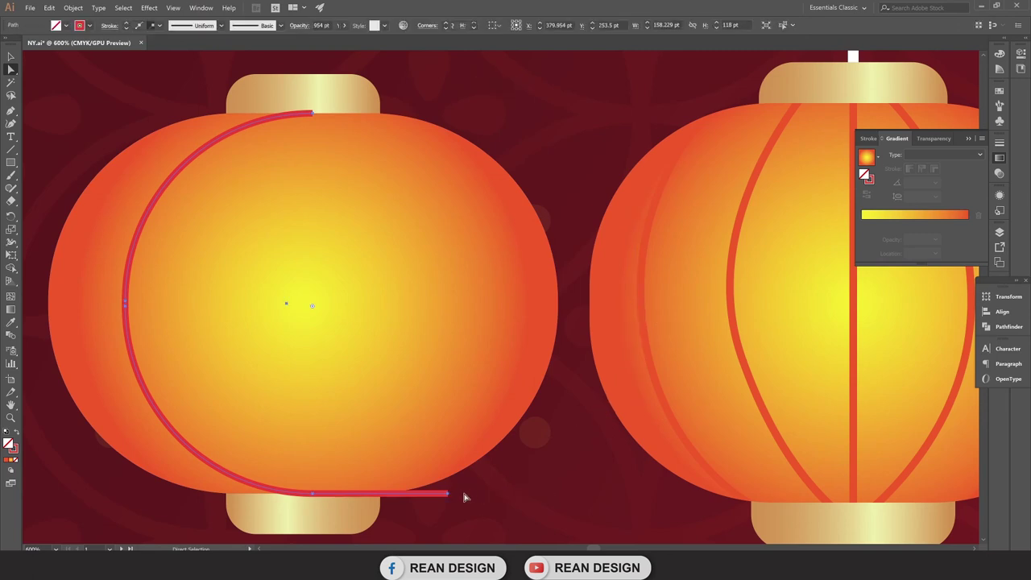
click(448, 494)
key(Delete)
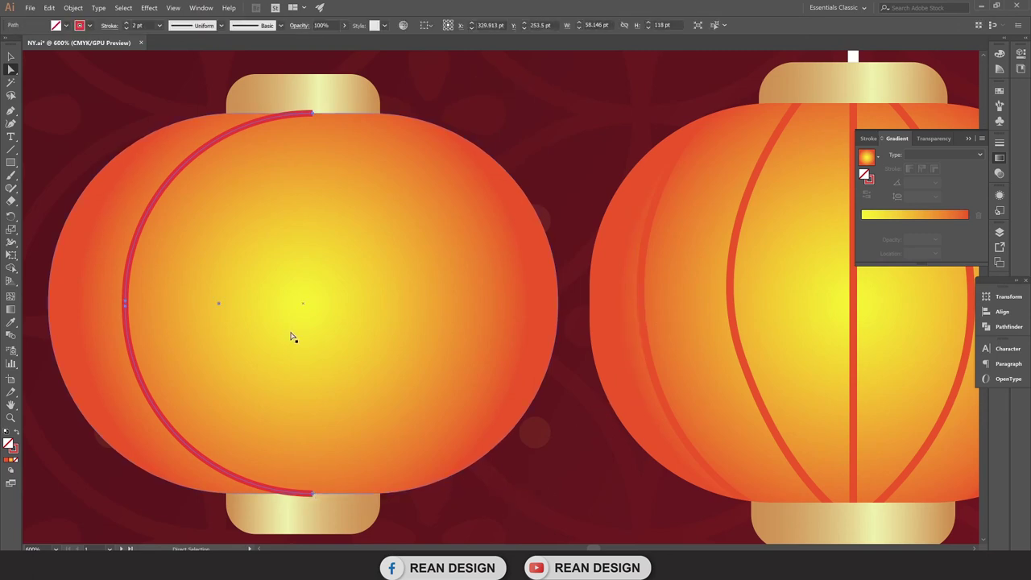
Move the red arc left onto the lantern body's left edge.
click(10, 58)
alt+scroll(206, 81, down, 1)
scroll(235, 95, up, 1)
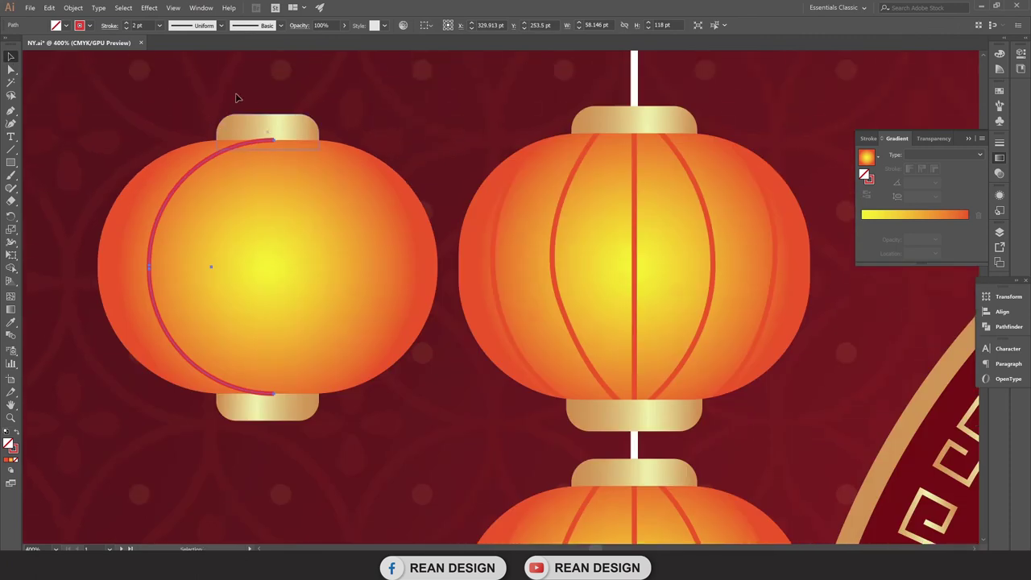
drag(167, 204, 137, 205)
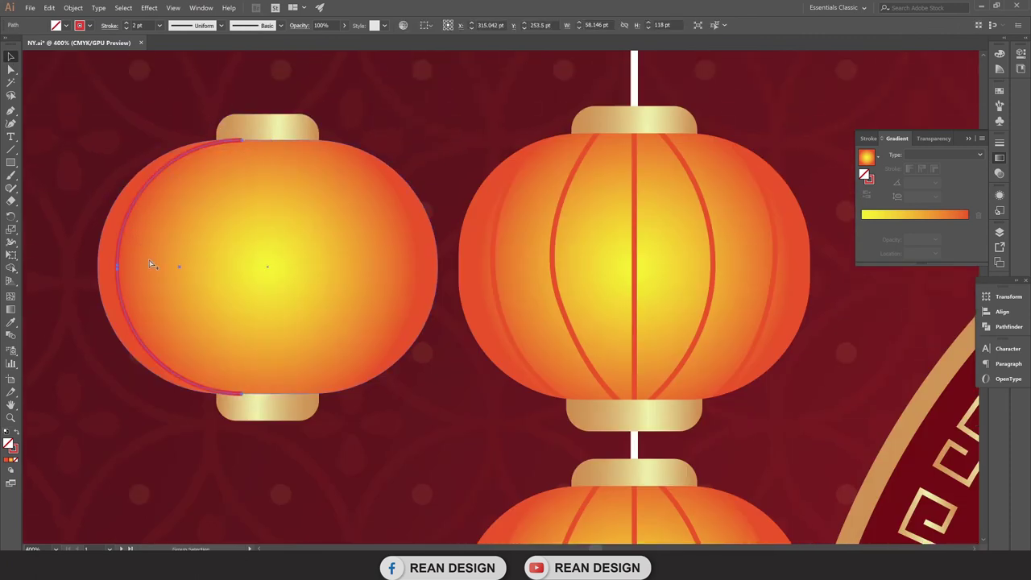
alt+scroll(153, 263, up, 1)
alt+scroll(153, 271, down, 1)
scroll(137, 282, up, 1)
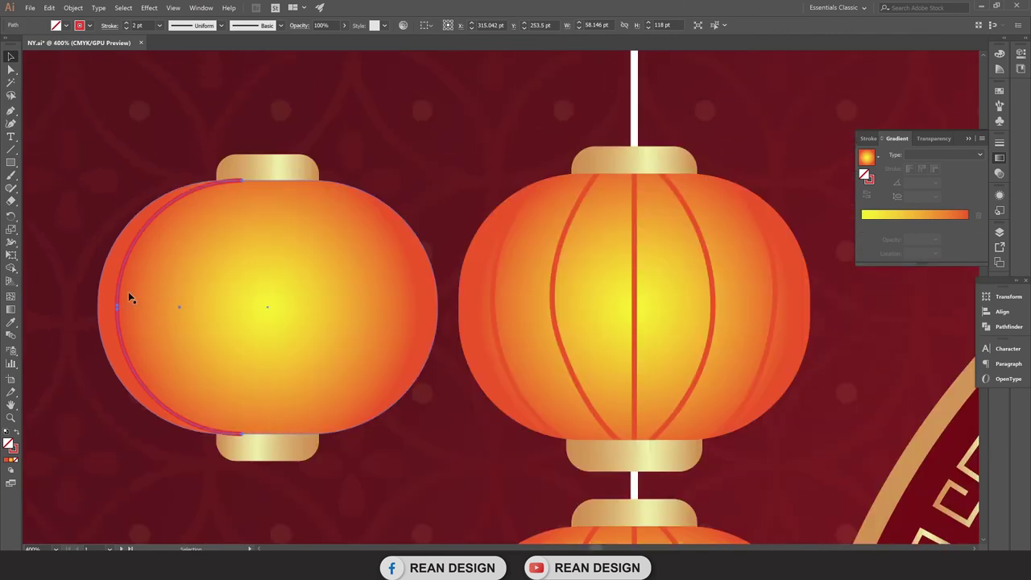
alt+scroll(138, 249, up, 1)
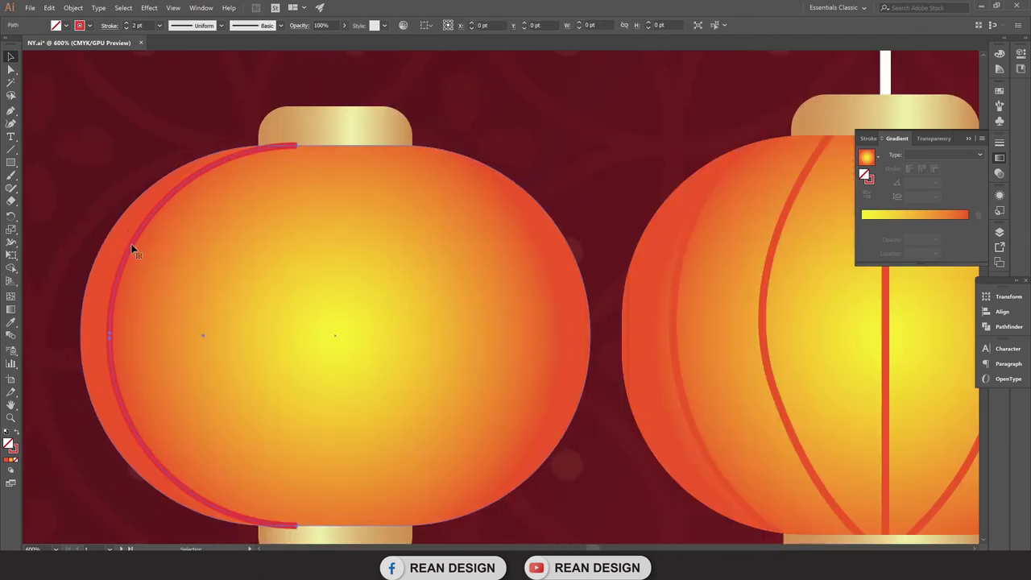
Try pulling the arc's upper curve handle upward, then undo the change.
click(11, 70)
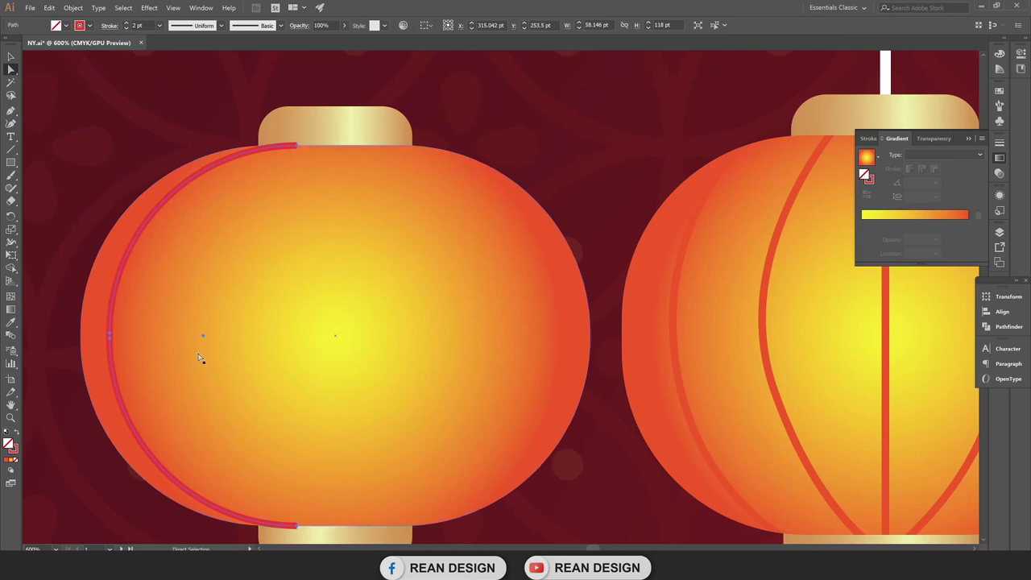
click(12, 55)
click(223, 92)
click(135, 241)
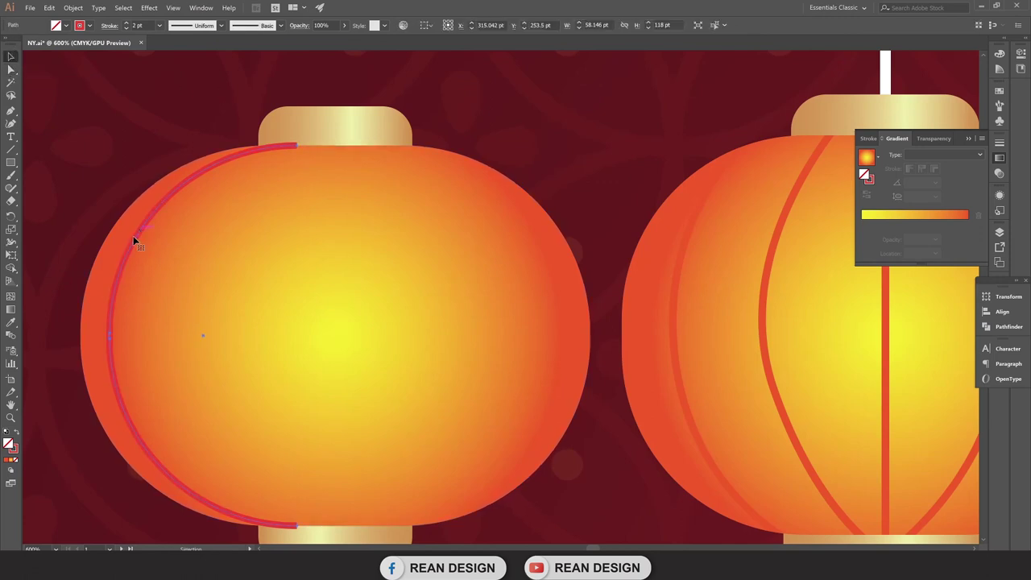
key(a)
click(109, 333)
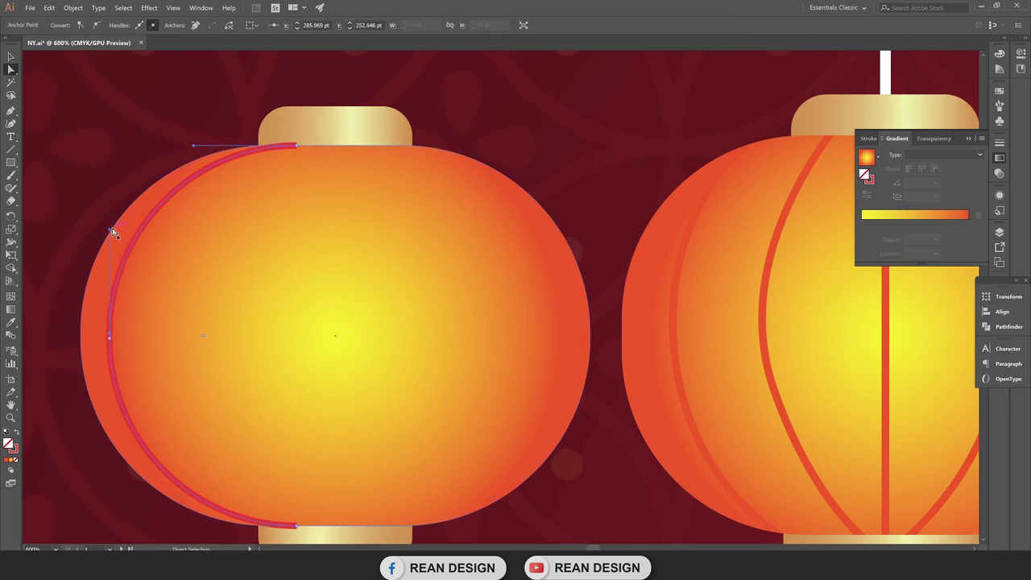
drag(112, 231, 113, 195)
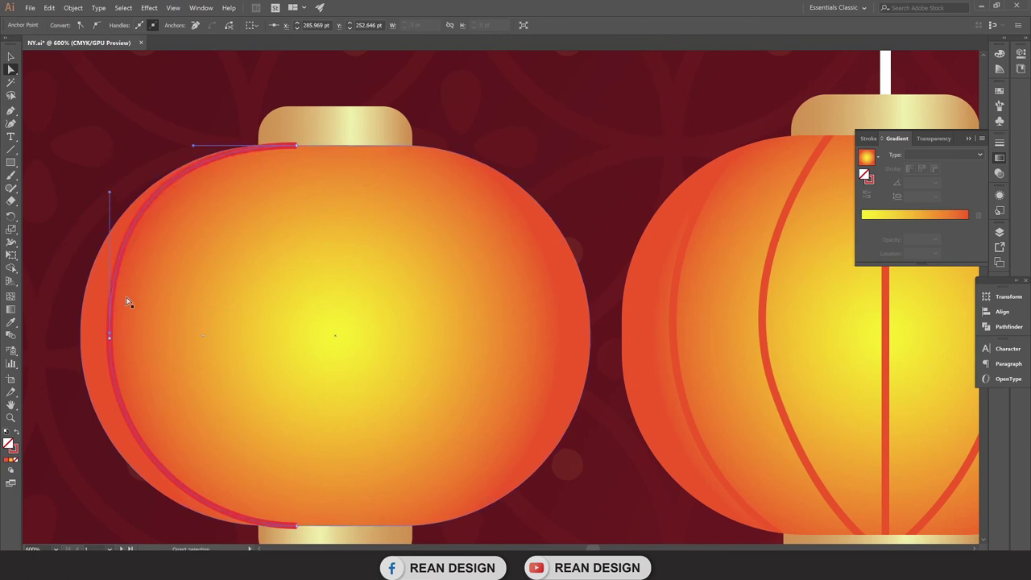
scroll(165, 474, down, 1)
key(ctrl+z)
click(11, 55)
scroll(169, 117, up, 2)
Make a narrower inner arc about 22.6 pt wide with Free Transform.
key(ctrl+minus)
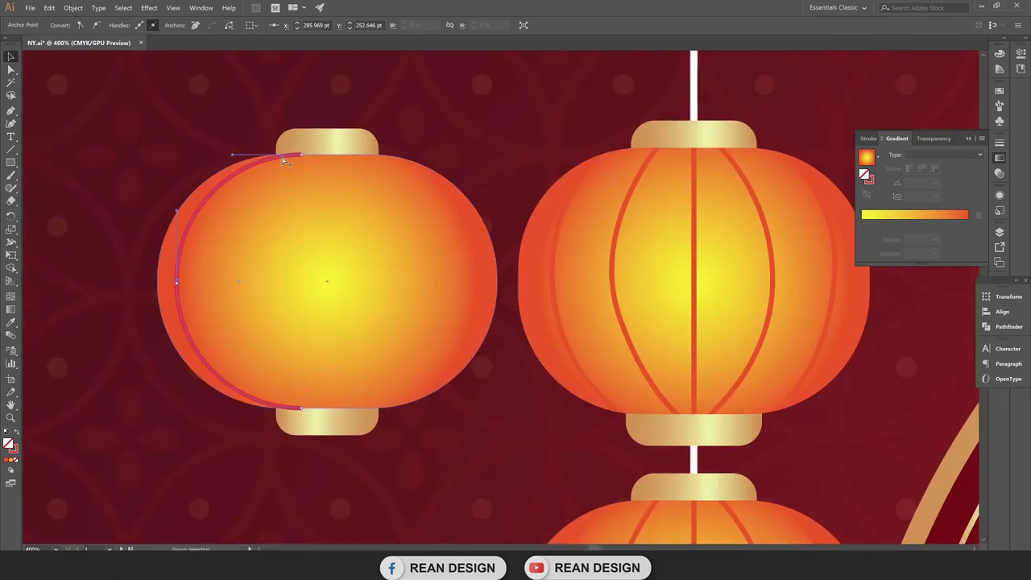
key(ctrl+plus)
click(258, 166)
scroll(258, 166, down, 1)
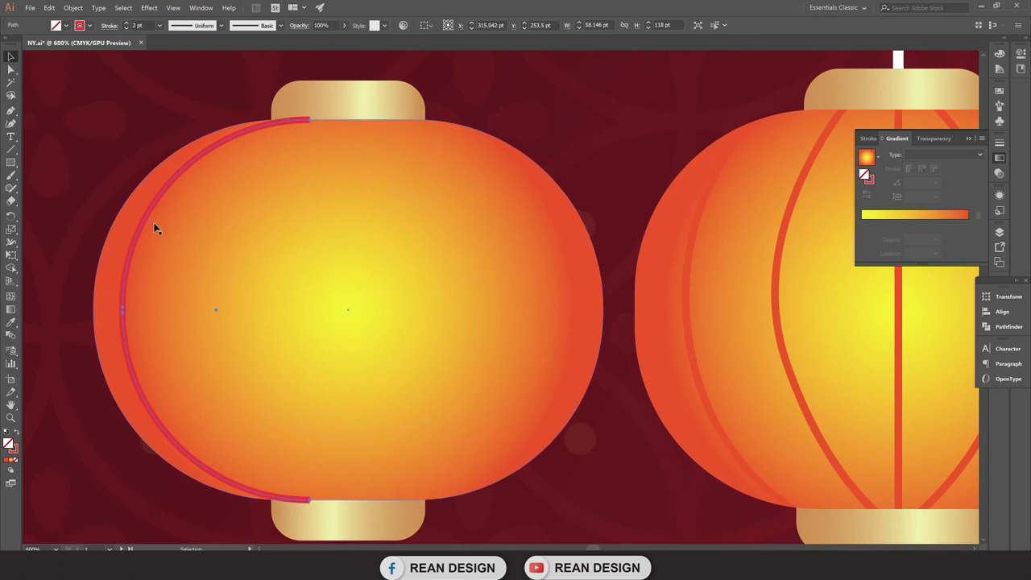
key(e)
drag(123, 308, 237, 311)
scroll(237, 311, down, 2)
scroll(237, 312, up, 2)
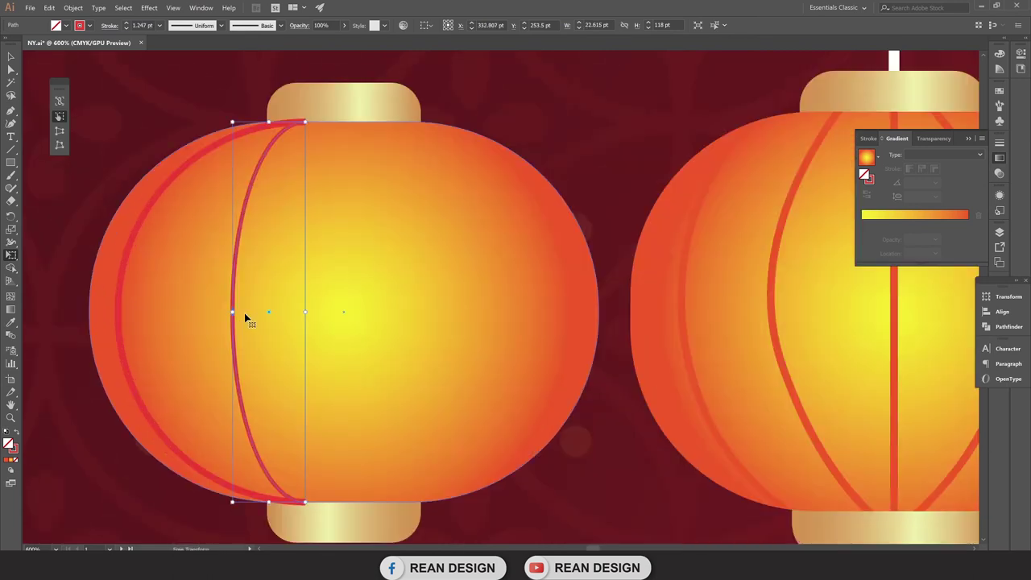
key(v)
Match the inner arc's stroke to the outer arc's 2 pt stroke, then select both arcs.
click(129, 65)
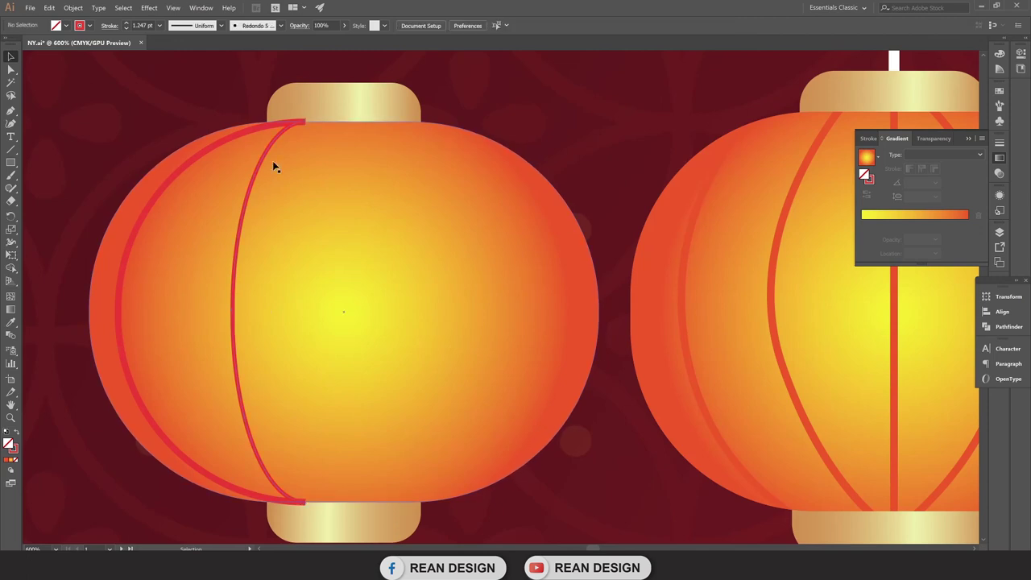
click(267, 164)
key(i)
click(231, 136)
key(v)
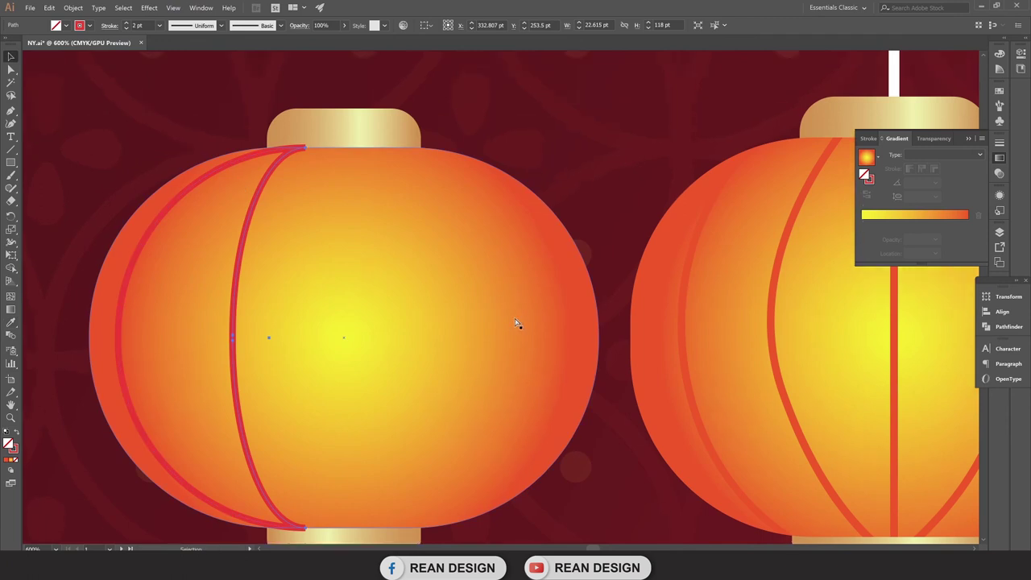
key(ctrl+minus)
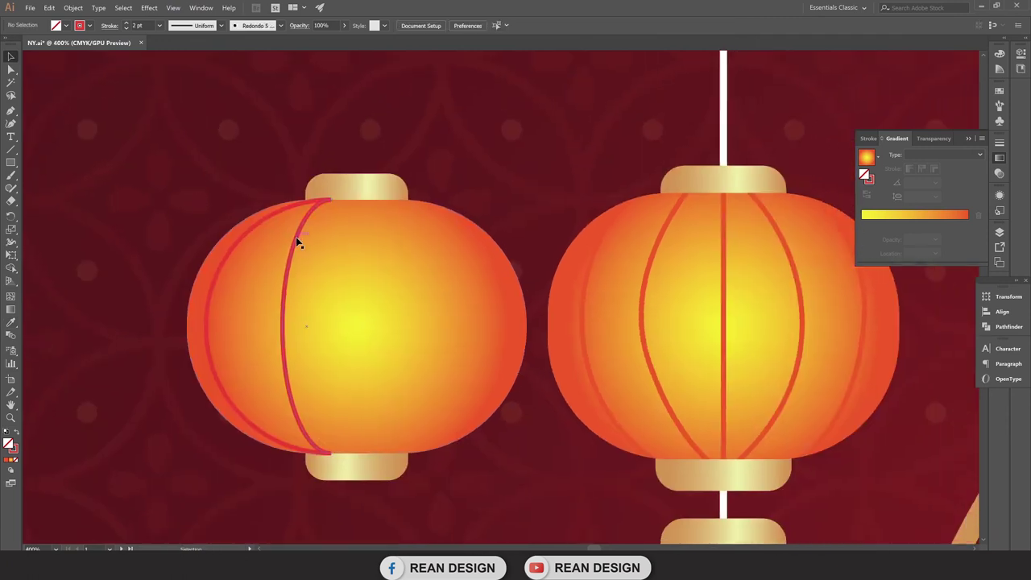
shift+click(270, 223)
scroll(300, 254, up, 3)
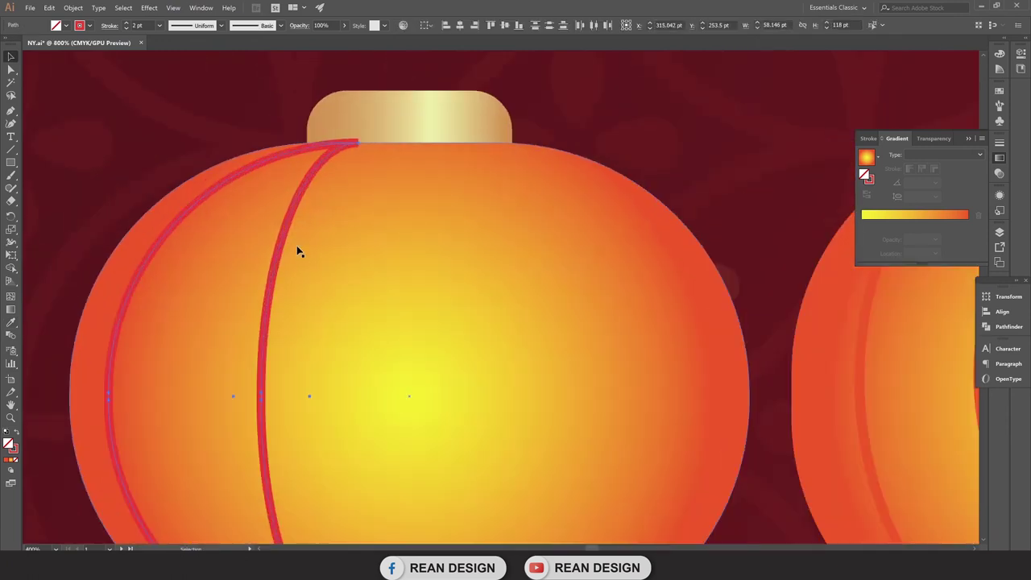
Reflect a vertical copy of the two arcs onto the lantern's right side.
right_click(298, 203)
mouse_move(193, 265)
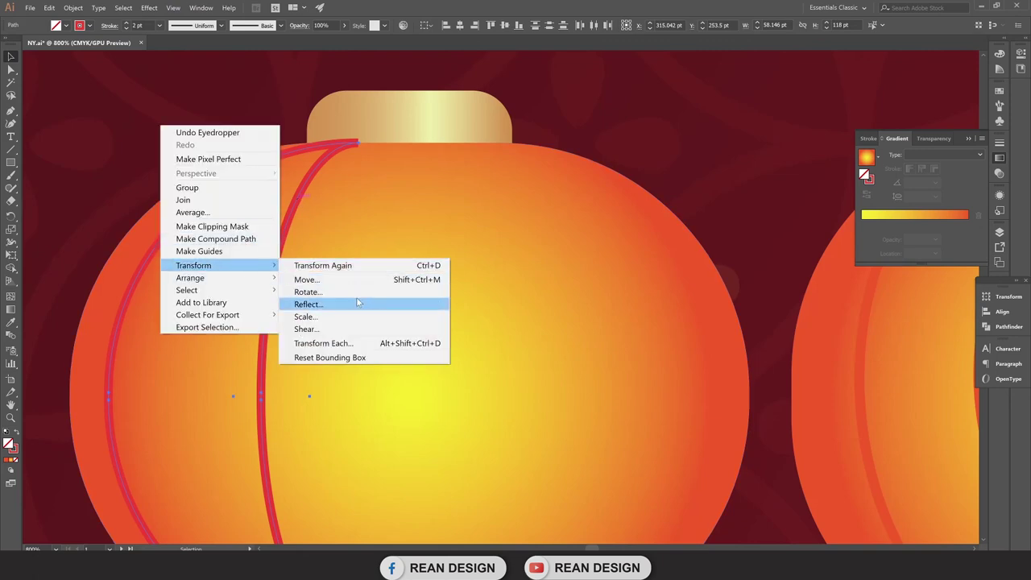
click(357, 299)
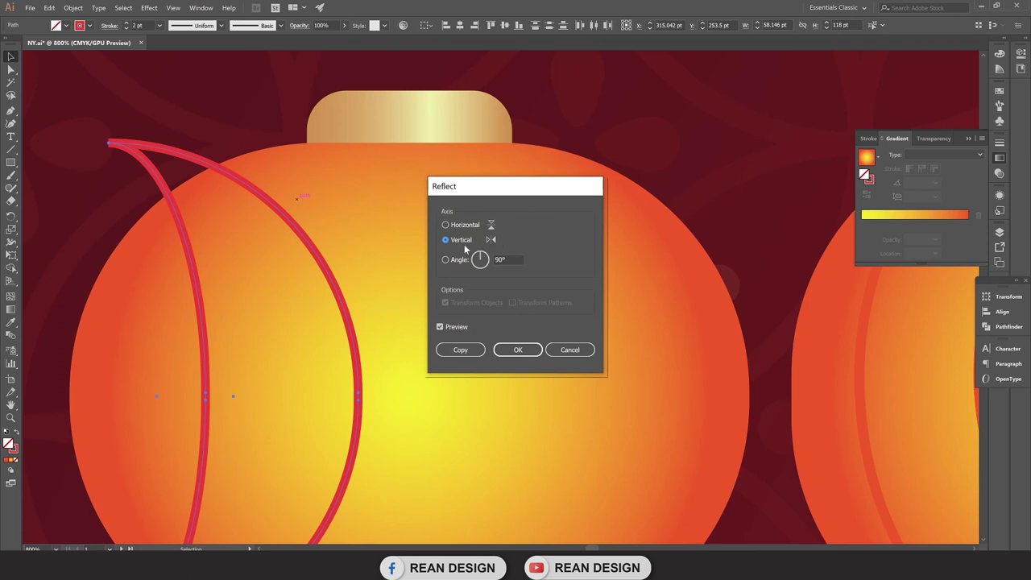
click(466, 352)
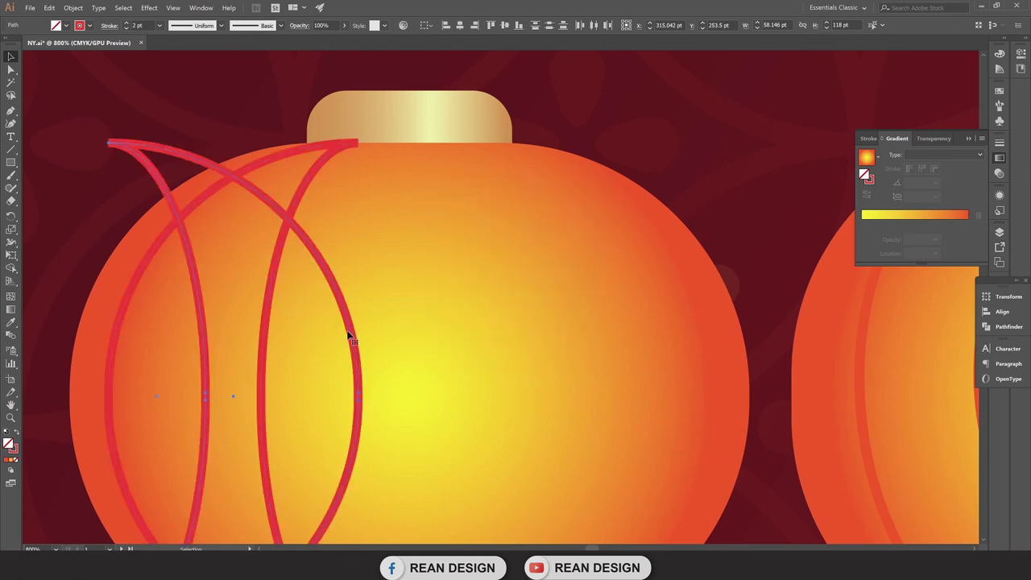
drag(351, 335, 697, 340)
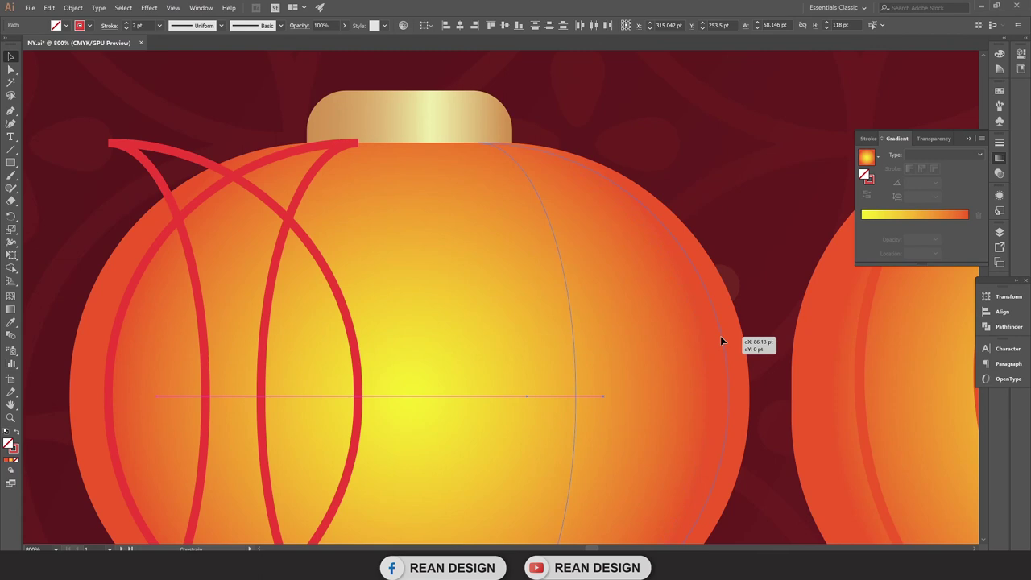
drag(698, 340, 720, 336)
Nudge the right and left rib pairs so the stripes are evenly spaced.
scroll(637, 326, down, 2)
scroll(484, 345, right, 3)
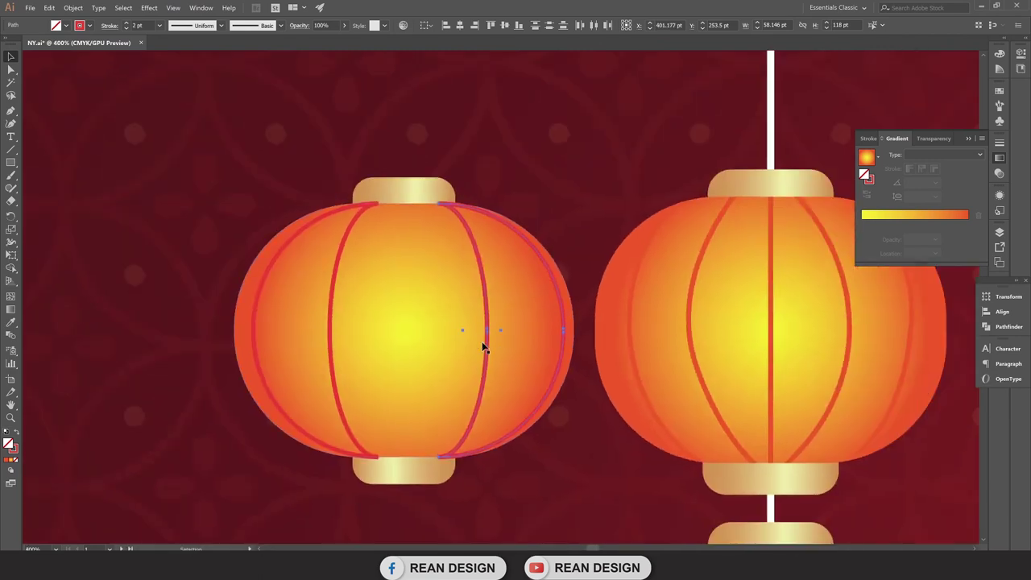
scroll(493, 327, up, 2)
drag(481, 324, 442, 317)
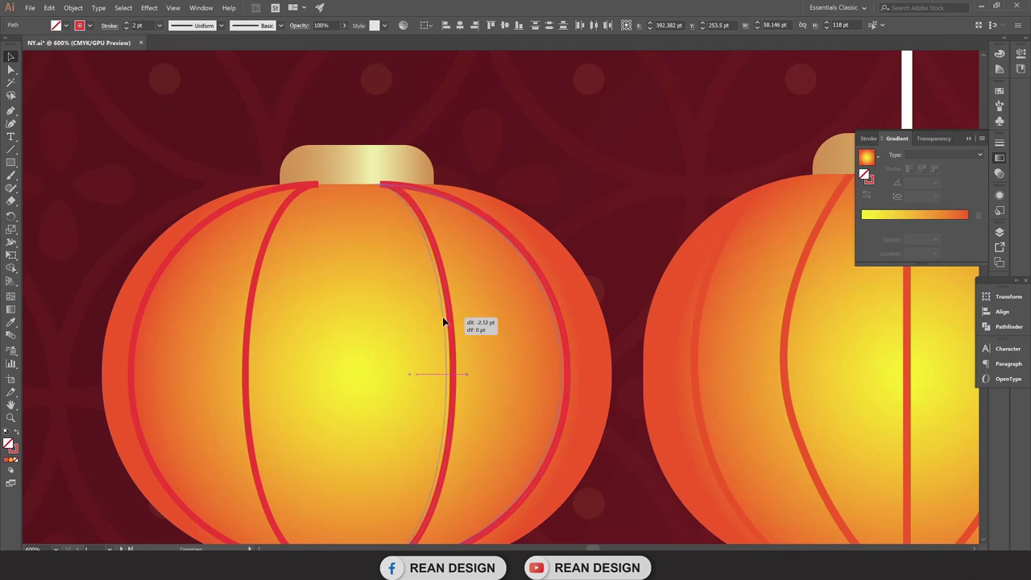
click(268, 202)
drag(261, 192, 285, 243)
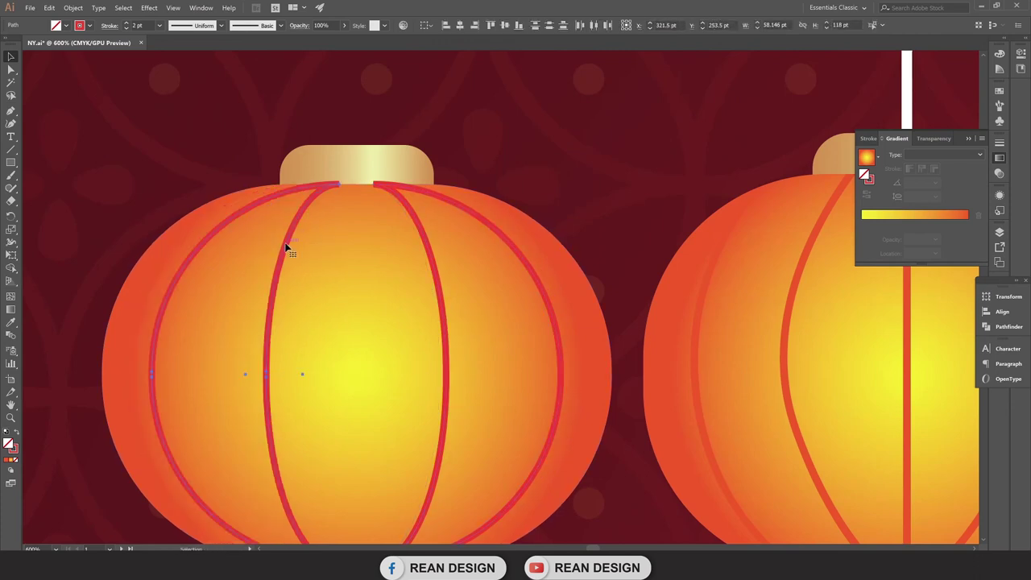
scroll(286, 247, down, 1)
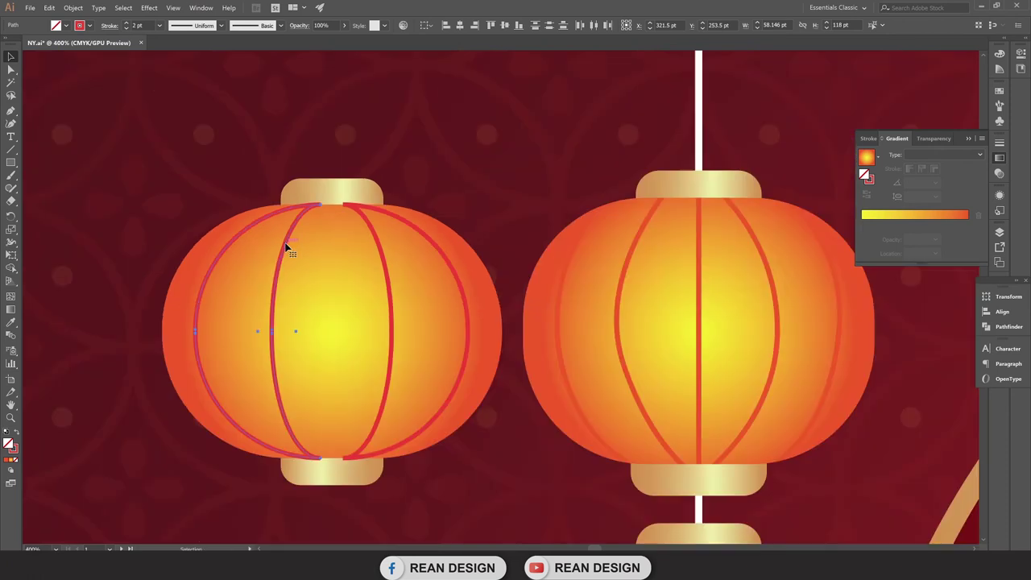
click(517, 227)
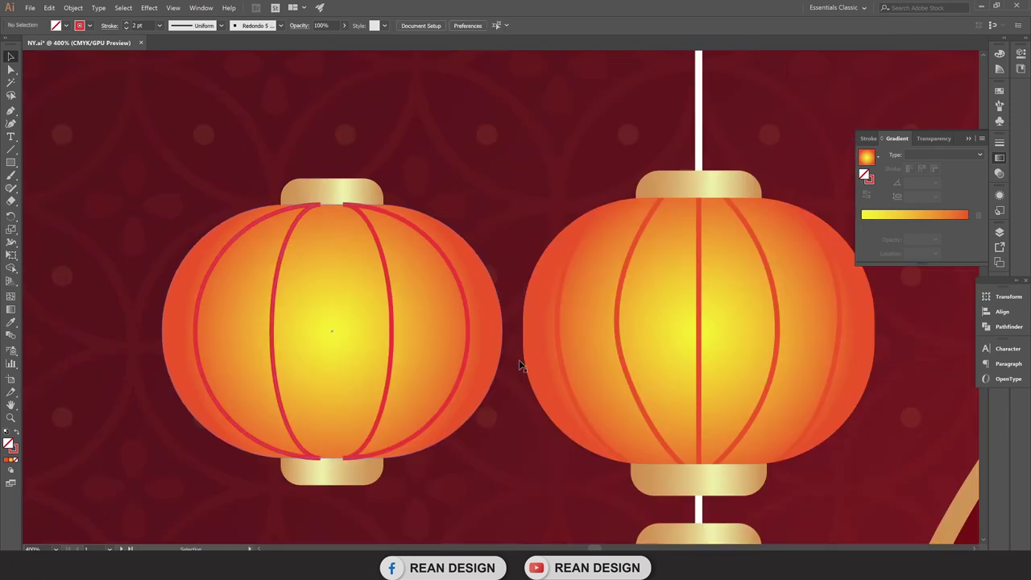
click(11, 111)
scroll(354, 290, up, 1)
scroll(354, 290, up, 1)
Draw a vertical centre rib running from the lantern's top cap to its bottom.
click(317, 143)
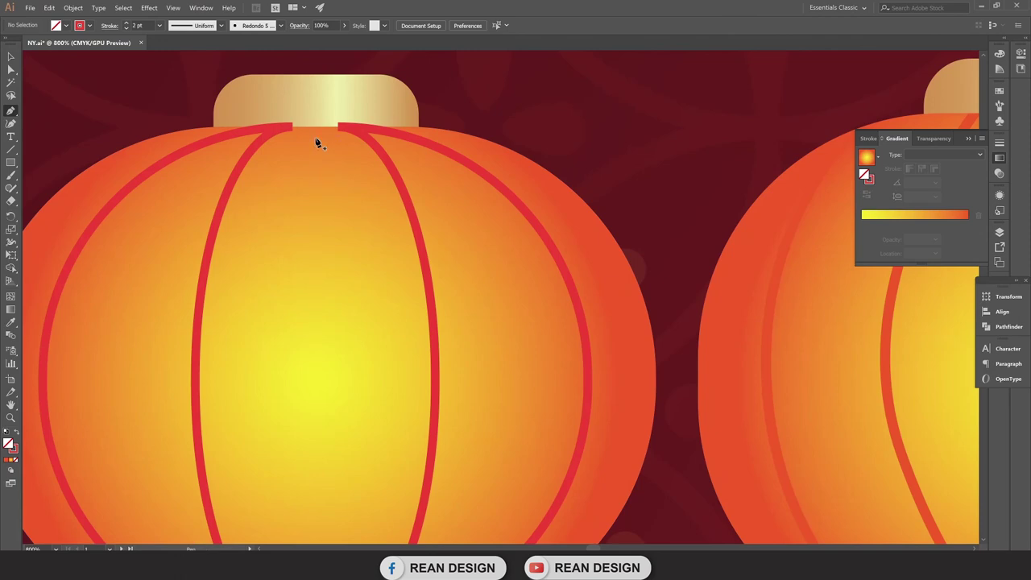
scroll(314, 225, down, 2)
scroll(311, 338, down, 1)
click(316, 491)
scroll(319, 471, down, 1)
key(a)
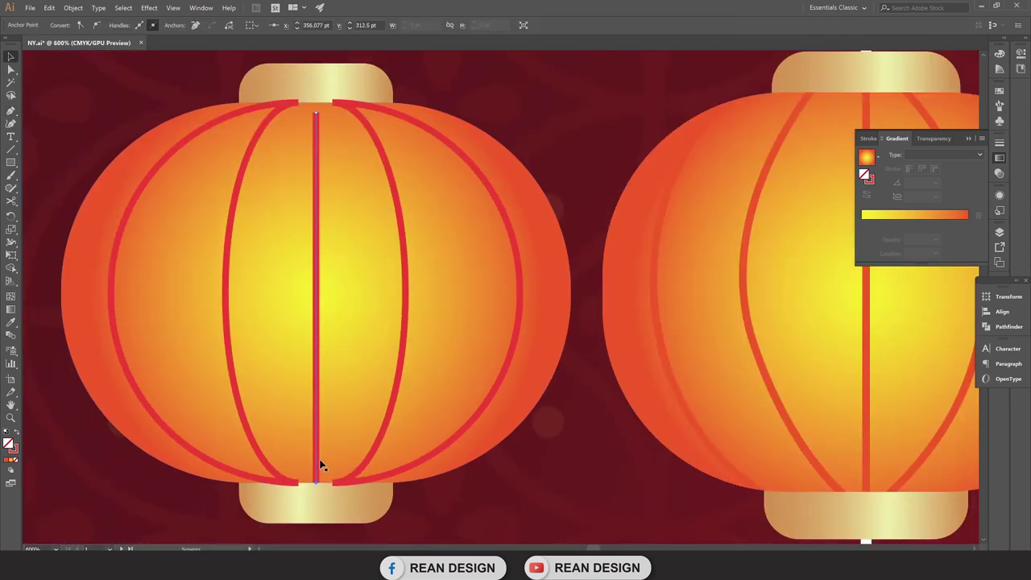
scroll(315, 87, up, 1)
scroll(318, 93, up, 1)
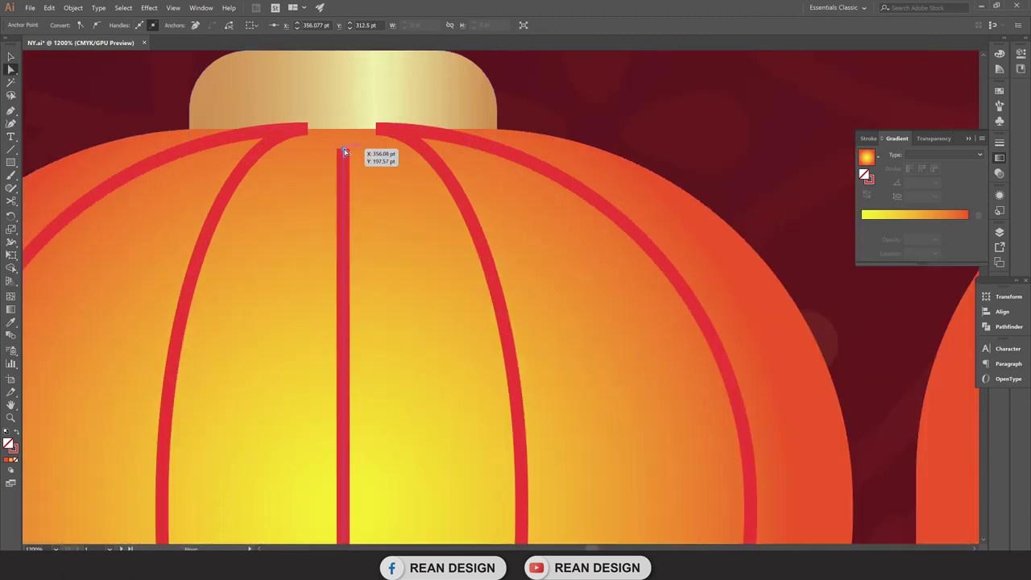
drag(343, 152, 344, 131)
scroll(344, 101, down, 3)
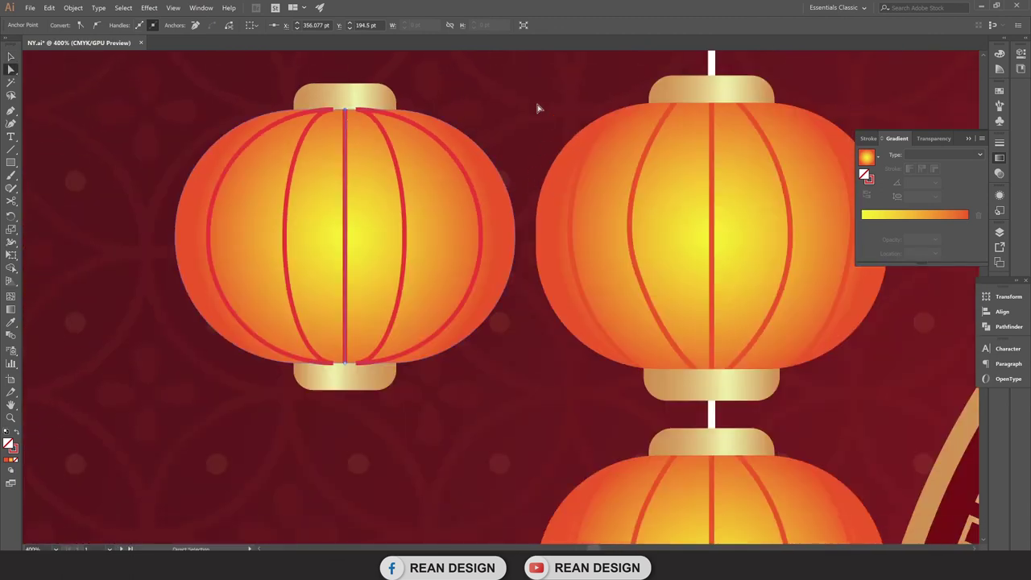
click(538, 107)
scroll(373, 177, up, 2)
scroll(384, 160, up, 1)
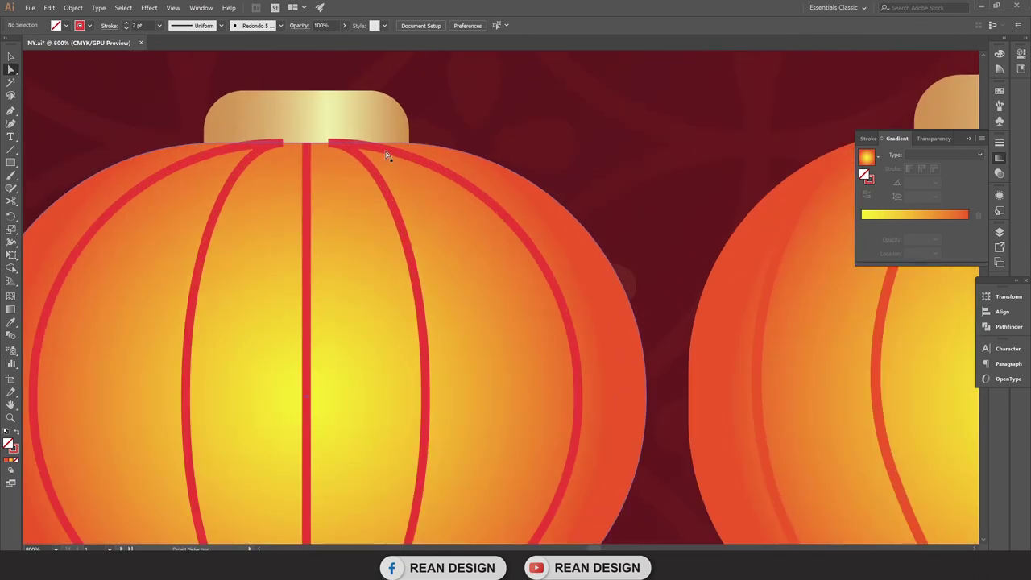
Group the lantern's five rib paths together.
click(382, 161)
key(v)
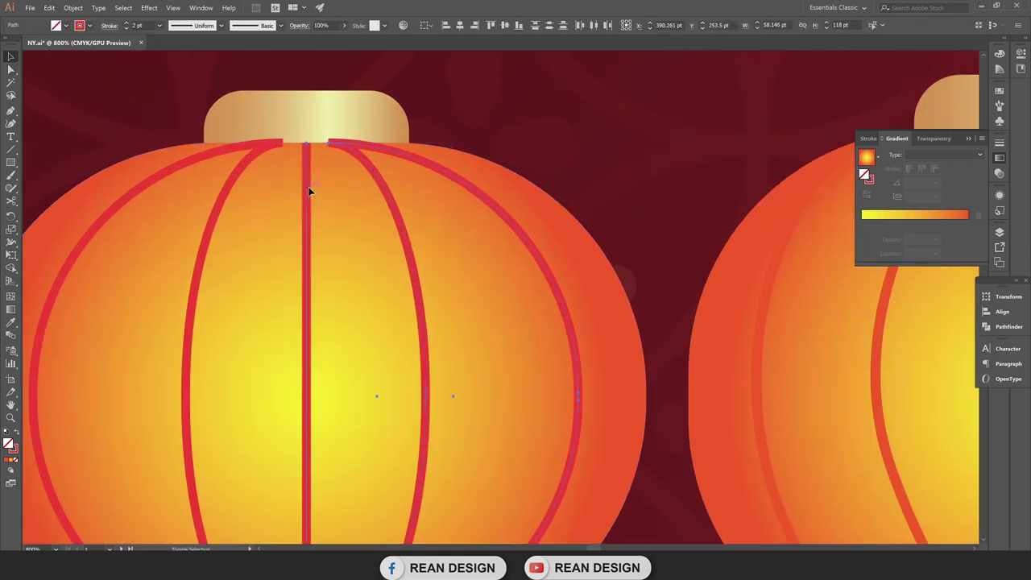
right_click(202, 160)
click(166, 169)
key(ctrl+minus)
click(431, 151)
scroll(524, 125, up, 1)
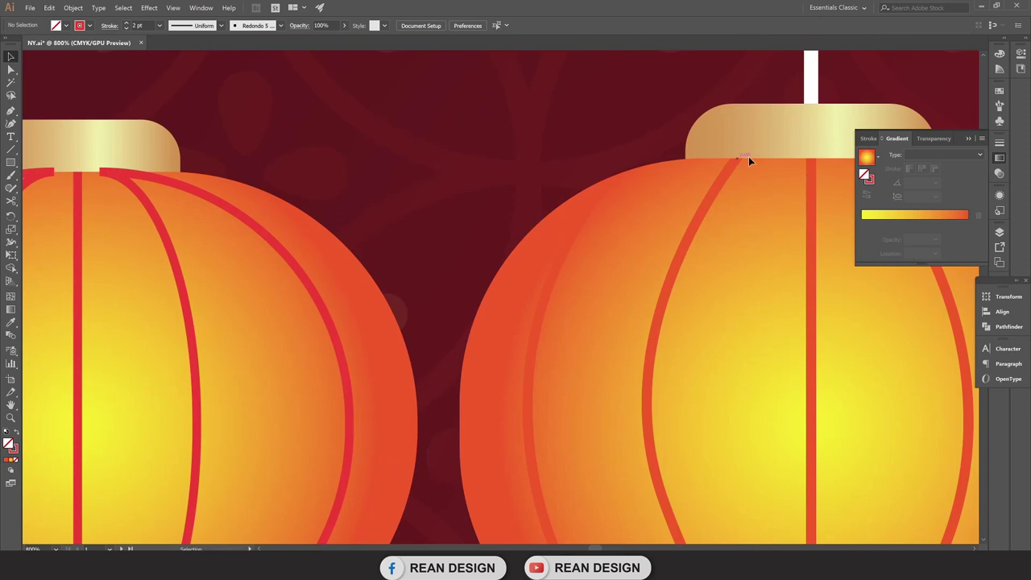
scroll(100, 189, down, 1)
scroll(101, 188, up, 3)
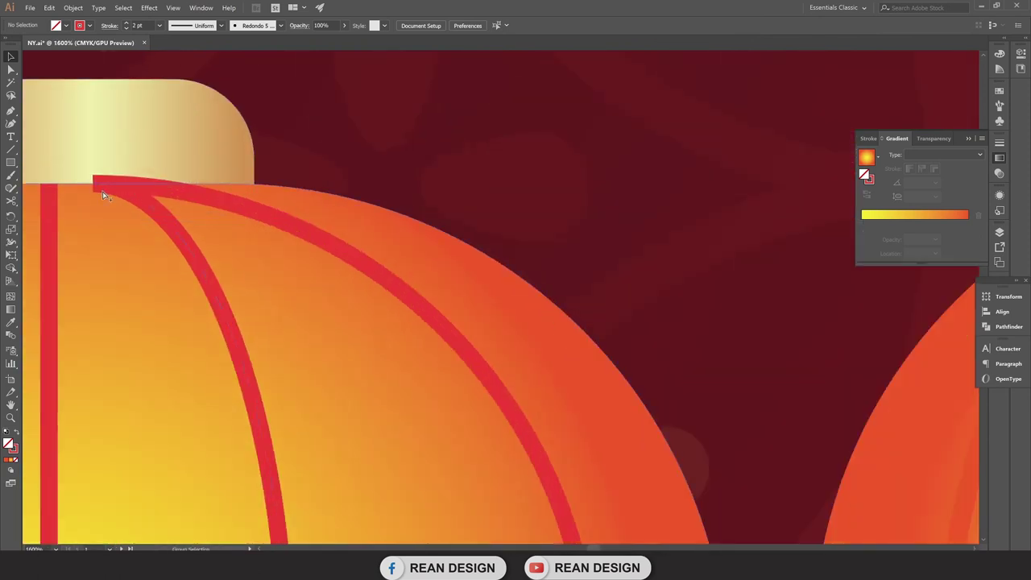
scroll(320, 214, down, 2)
scroll(315, 253, down, 1)
Stretch the red stripe group down to span the lantern's full height.
click(329, 272)
scroll(322, 269, down, 1)
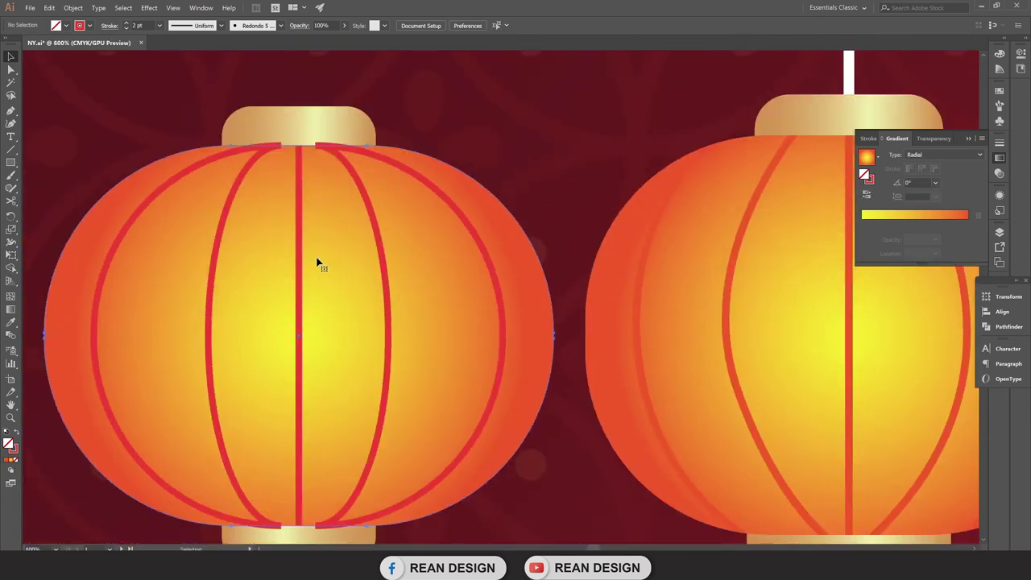
scroll(316, 177, up, 1)
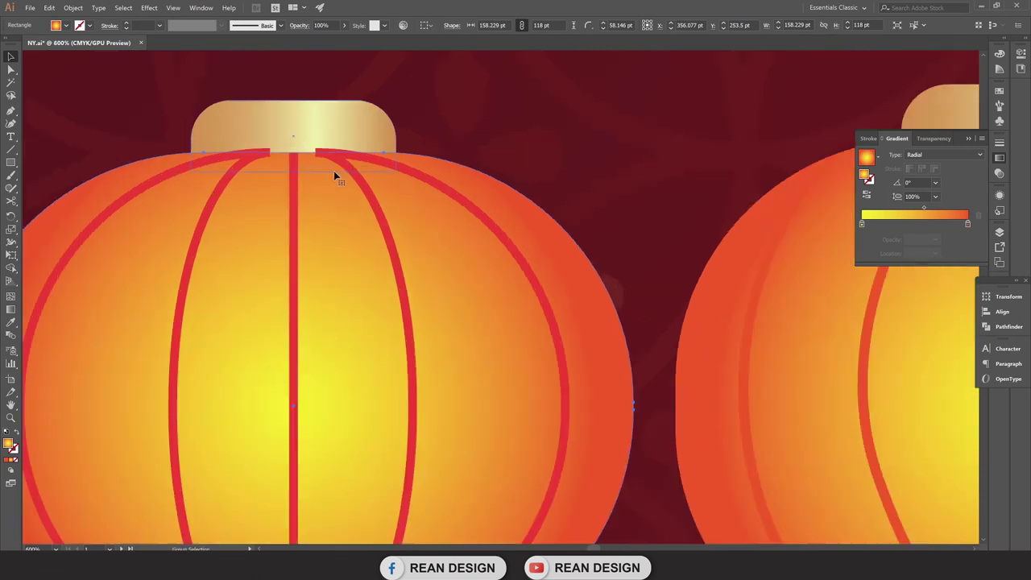
click(355, 176)
key(e)
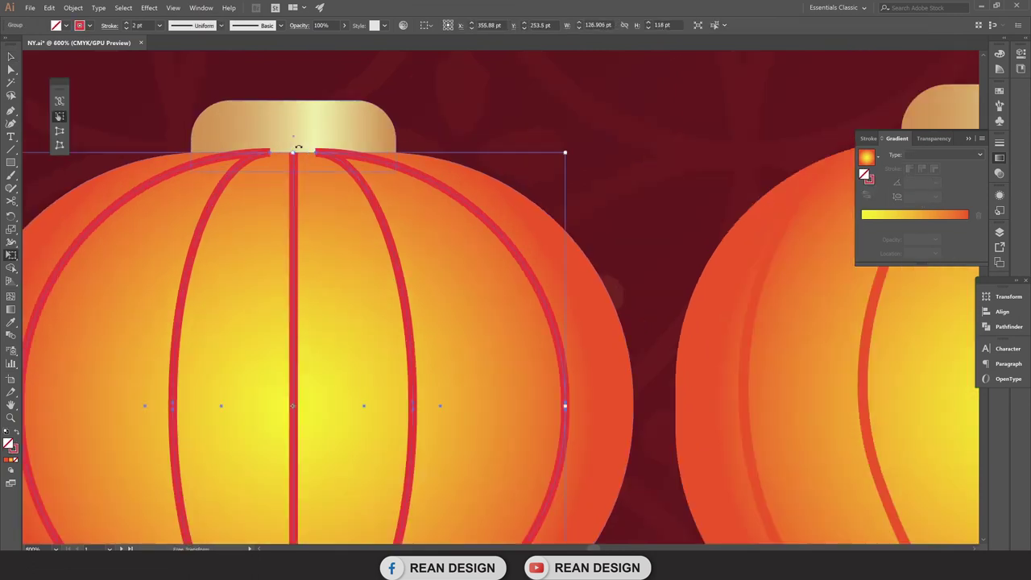
drag(295, 153, 296, 151)
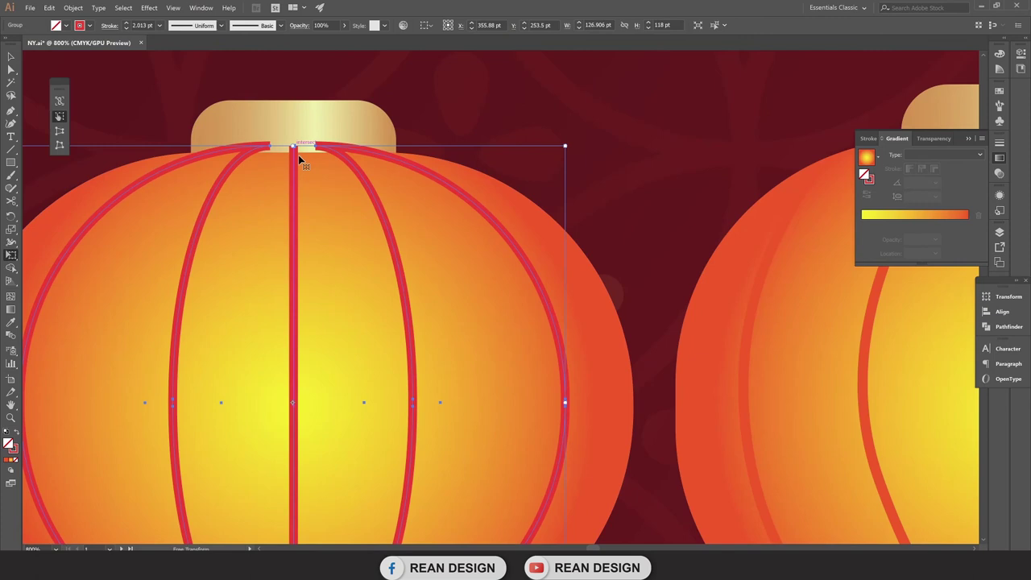
scroll(292, 355, down, 3)
scroll(292, 355, down, 1)
drag(292, 417, 293, 425)
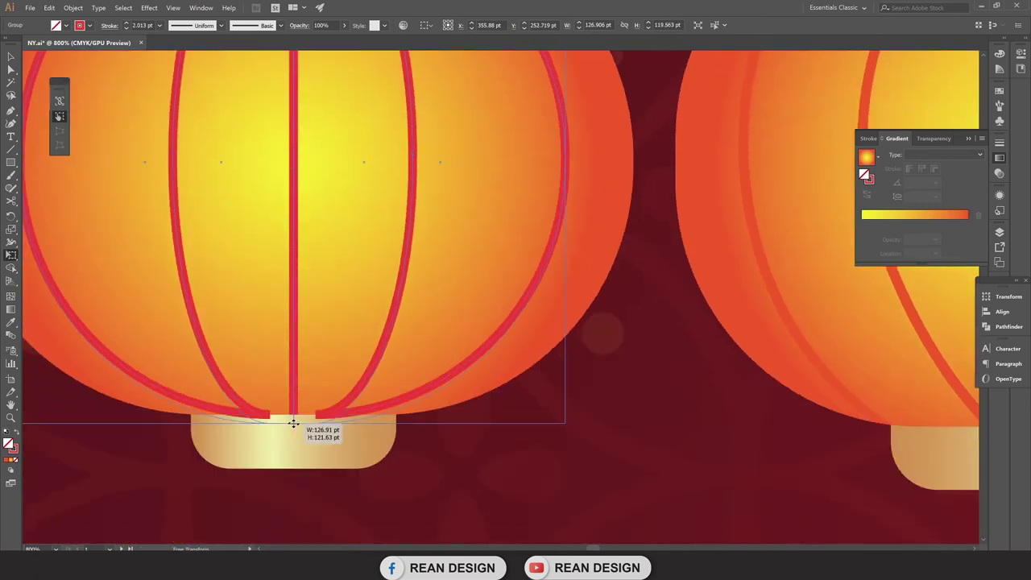
key(ctrl+minus)
scroll(297, 457, up, 2)
scroll(298, 458, up, 1)
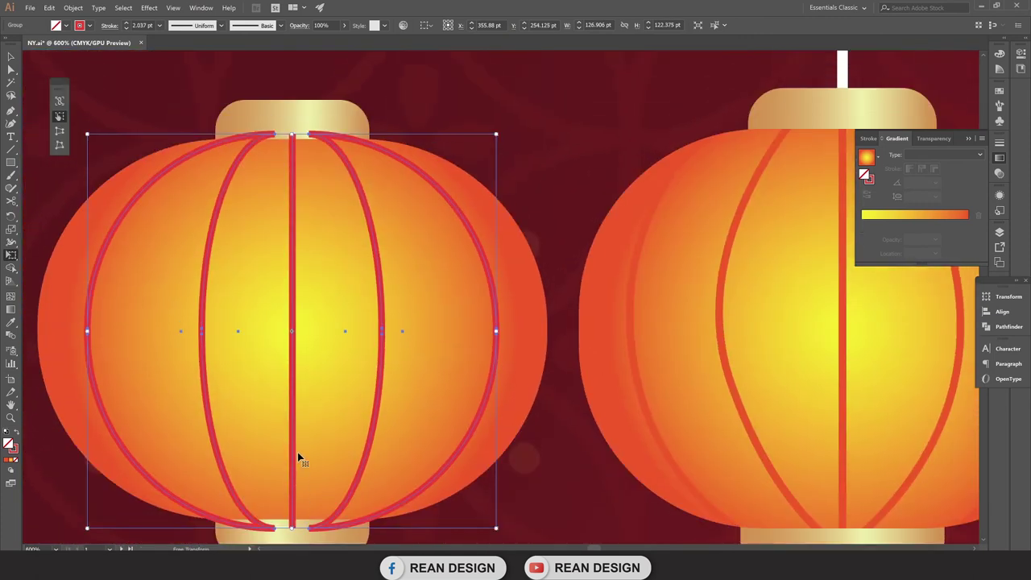
Bring the gradient ellipse to front and use it as a clipping mask for the stripes.
key(v)
click(534, 286)
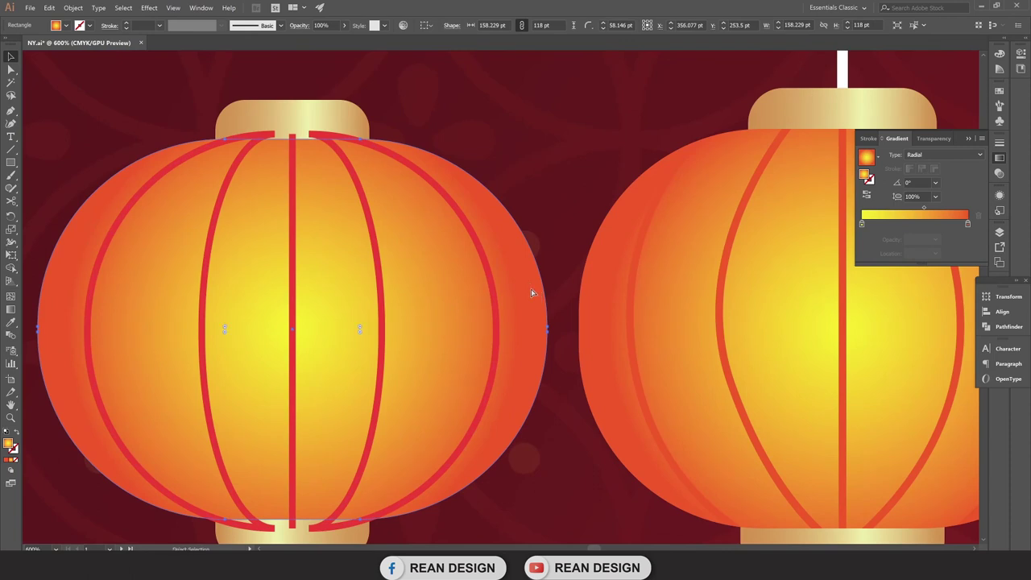
key(ctrl+shift+bracketright)
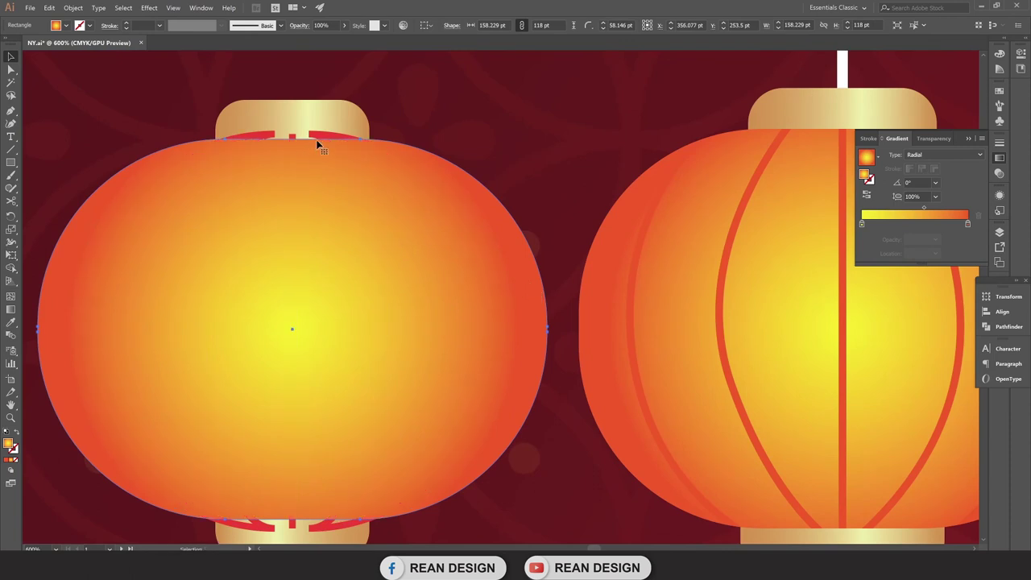
shift+click(320, 138)
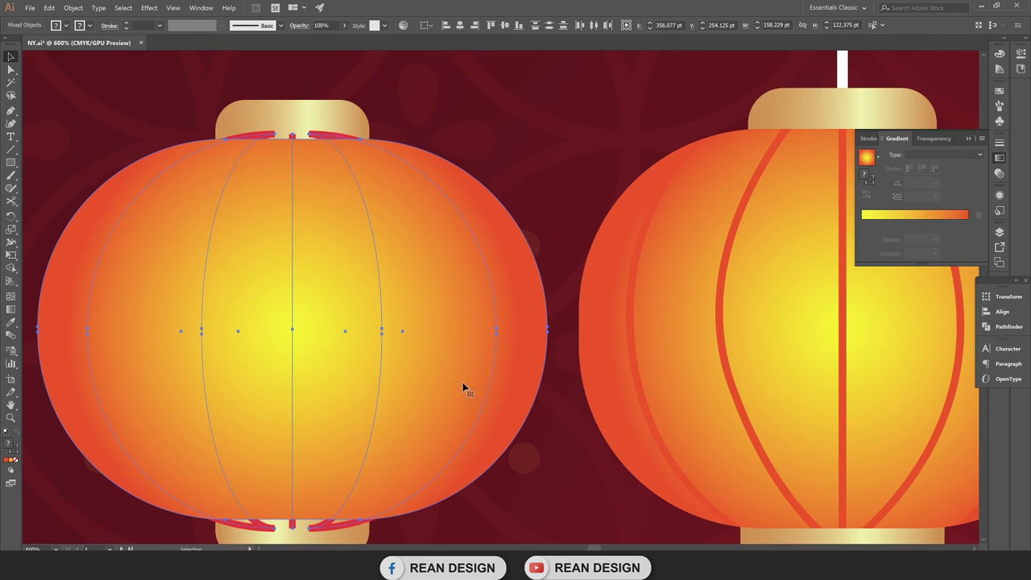
right_click(401, 278)
click(307, 234)
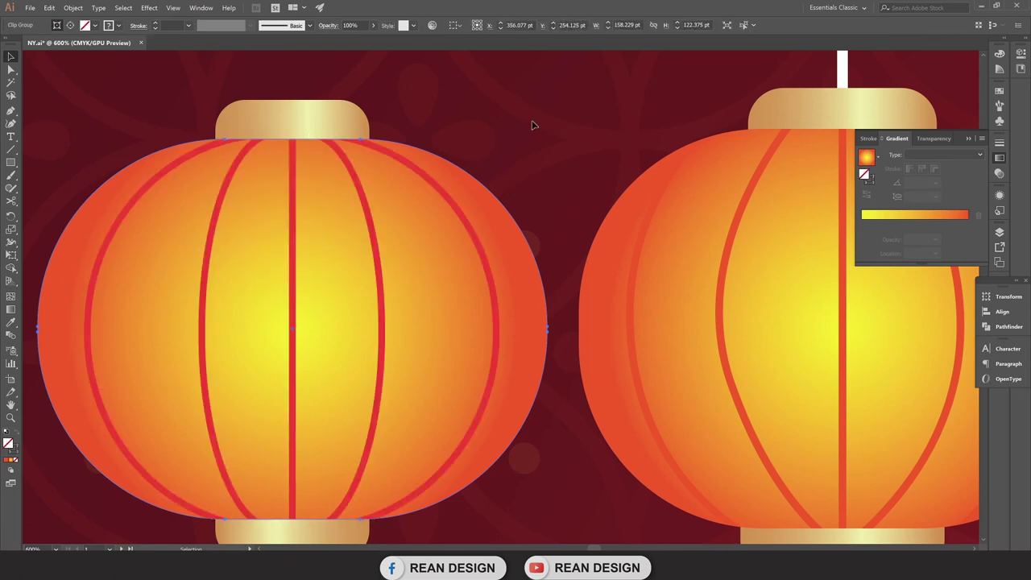
click(532, 122)
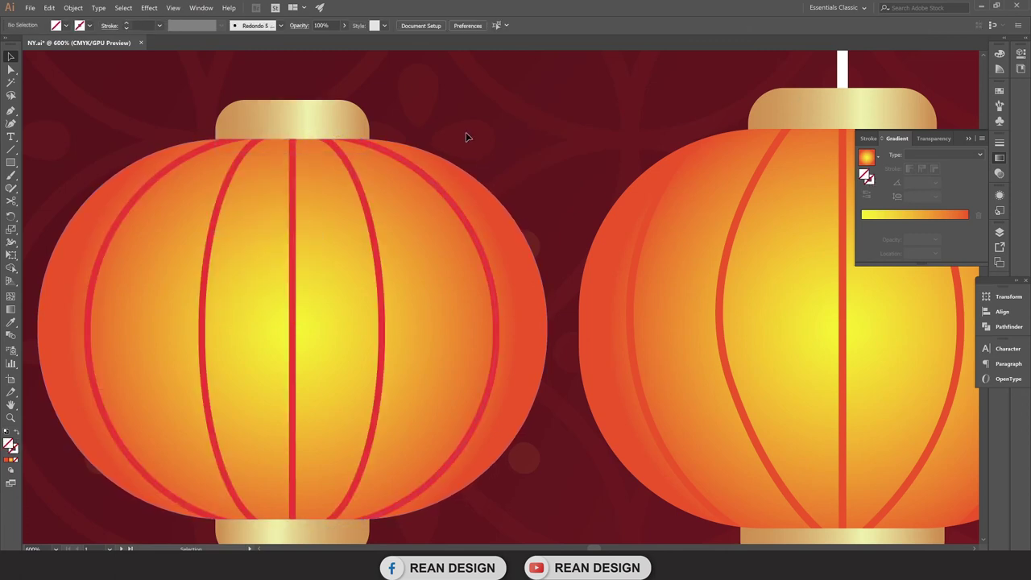
Group the clipped lantern with its top and bottom gold caps.
scroll(551, 217, down, 1)
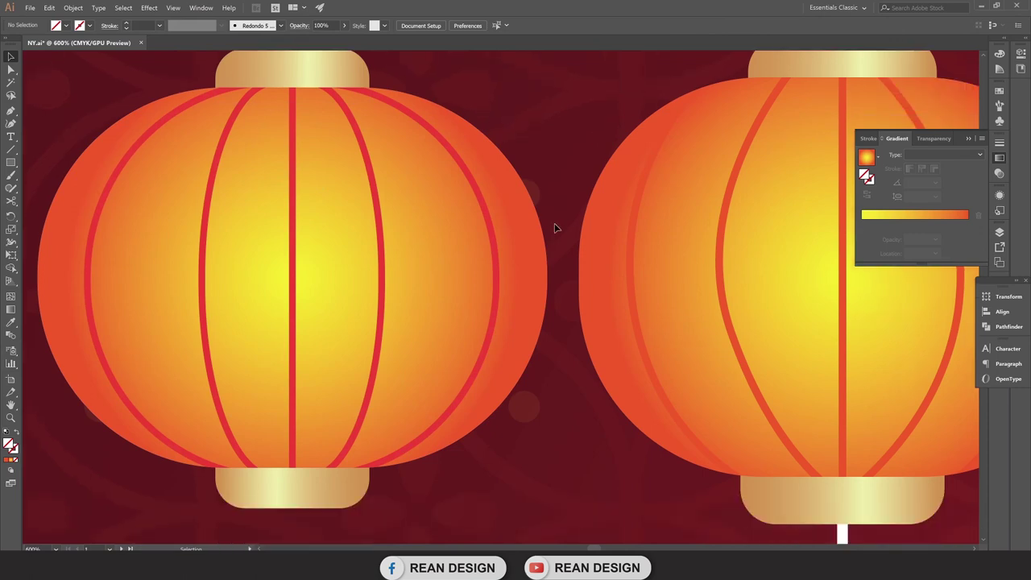
scroll(510, 241, down, 2)
scroll(440, 209, up, 1)
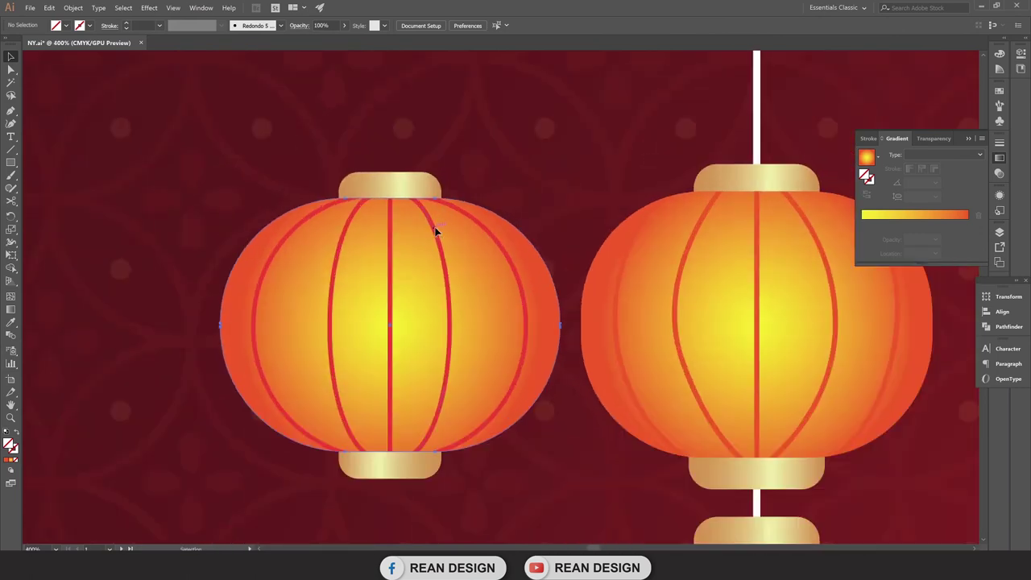
click(432, 322)
shift+click(398, 186)
shift+click(372, 470)
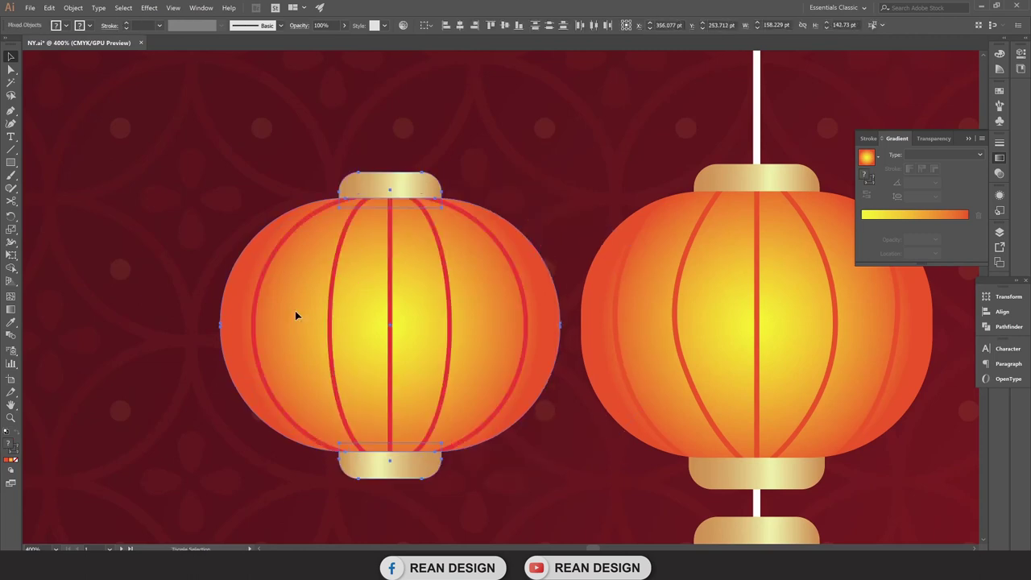
drag(295, 315, 374, 368)
key(ctrl+z)
right_click(345, 310)
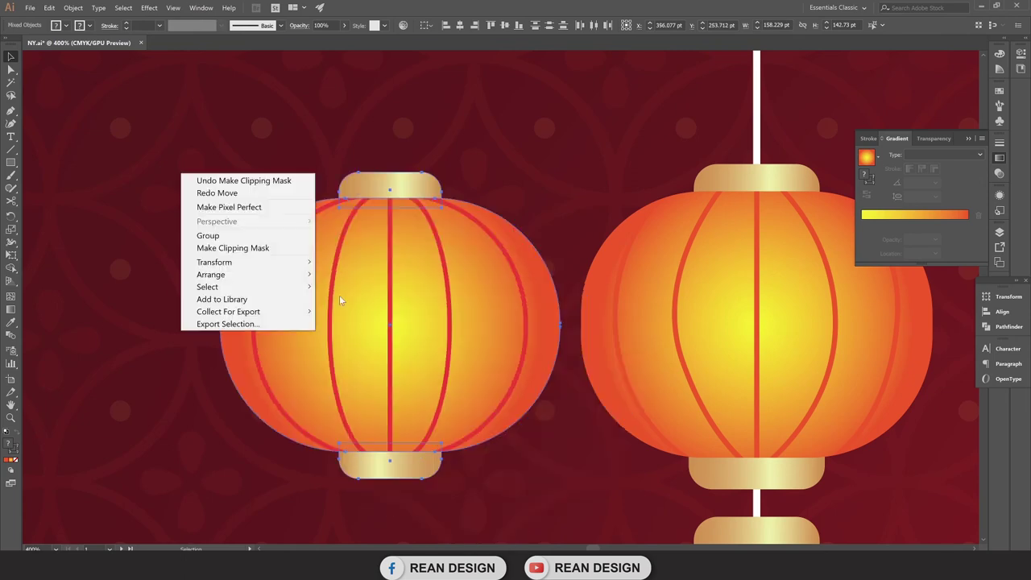
click(207, 235)
Drag a copy of the lantern group straight down below the original.
scroll(395, 258, down, 2)
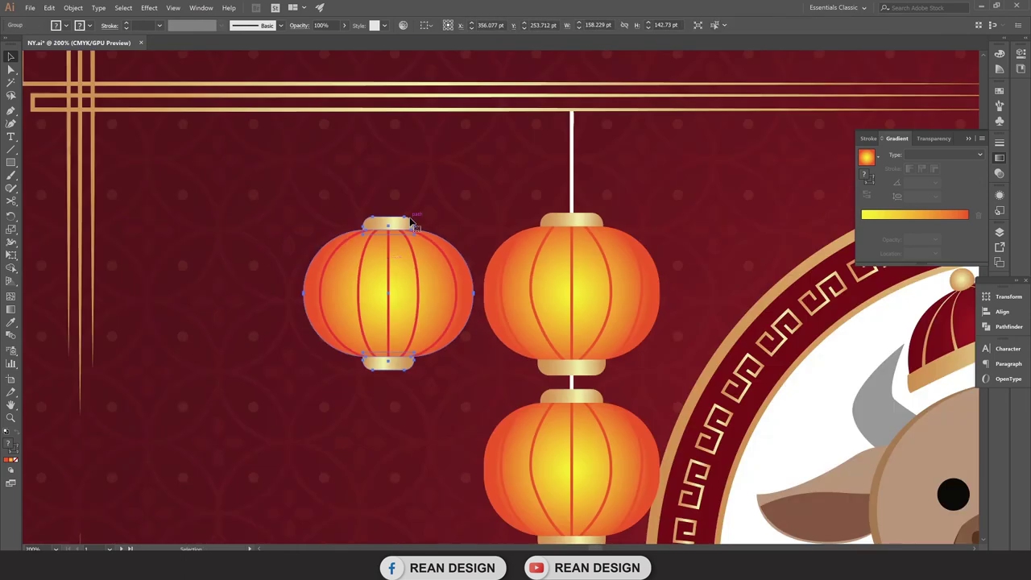
scroll(335, 429, down, 2)
scroll(339, 313, up, 1)
click(408, 258)
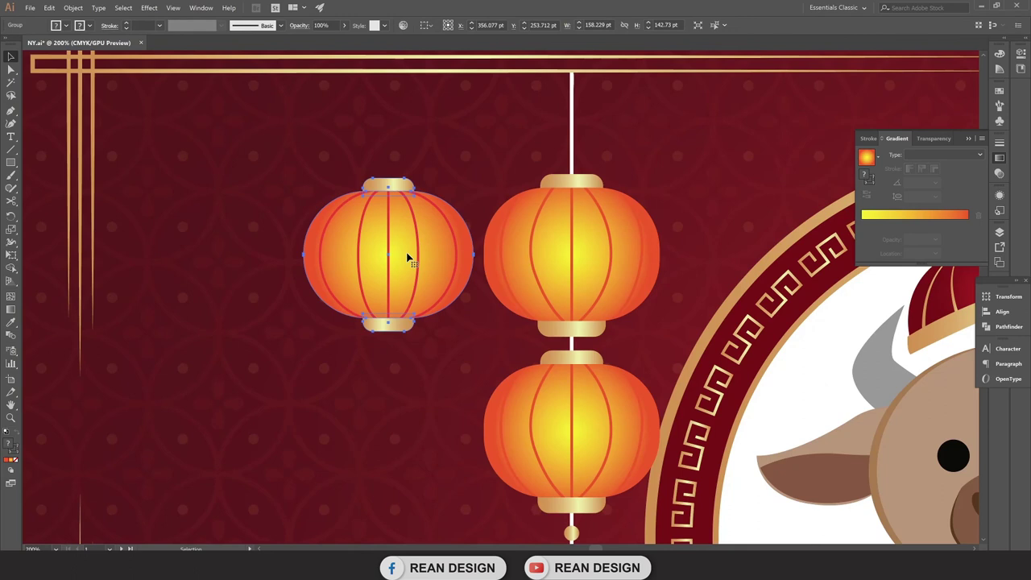
drag(408, 257, 417, 427)
scroll(417, 428, down, 1)
scroll(421, 436, up, 1)
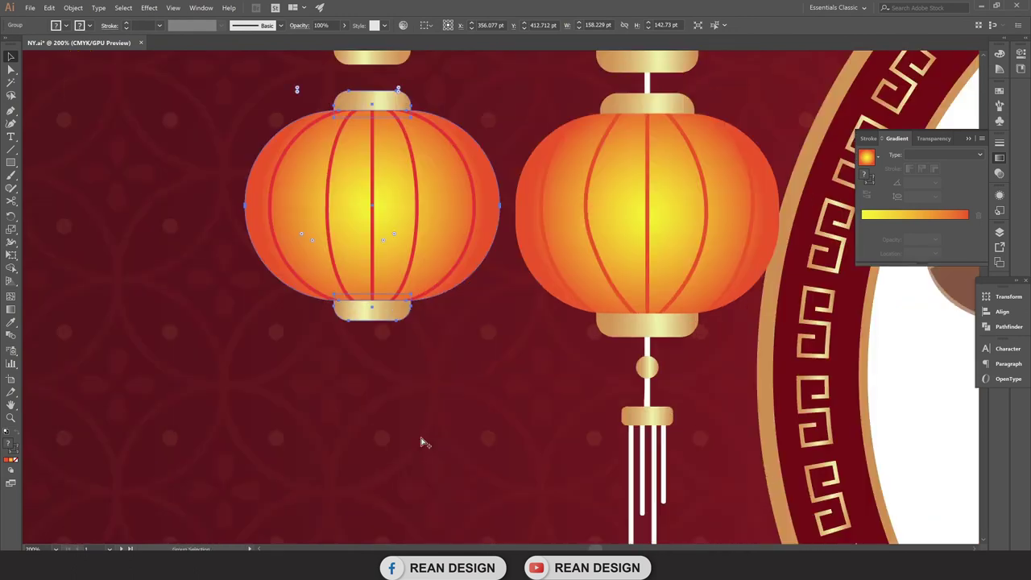
scroll(620, 330, up, 1)
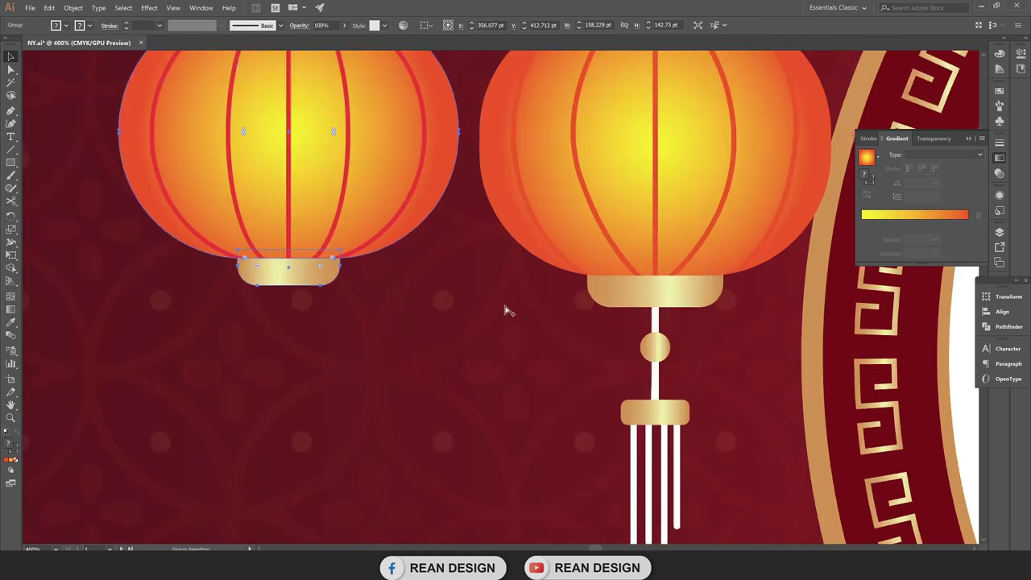
scroll(452, 309, down, 2)
scroll(452, 308, up, 1)
scroll(451, 308, up, 1)
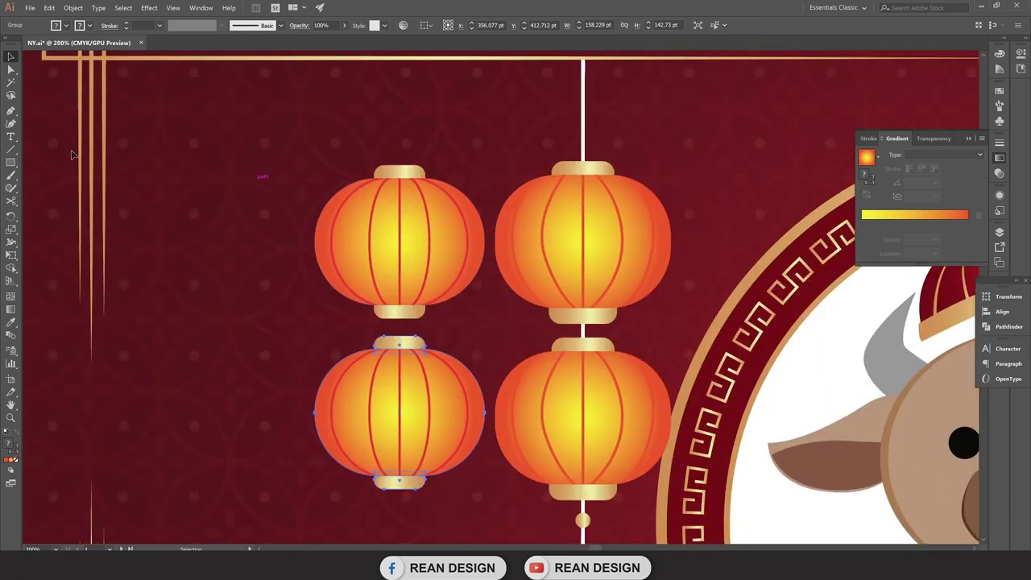
Draw a vertical Pen line from above the left lantern to below the lower lantern.
click(11, 110)
scroll(368, 150, up, 1)
click(400, 108)
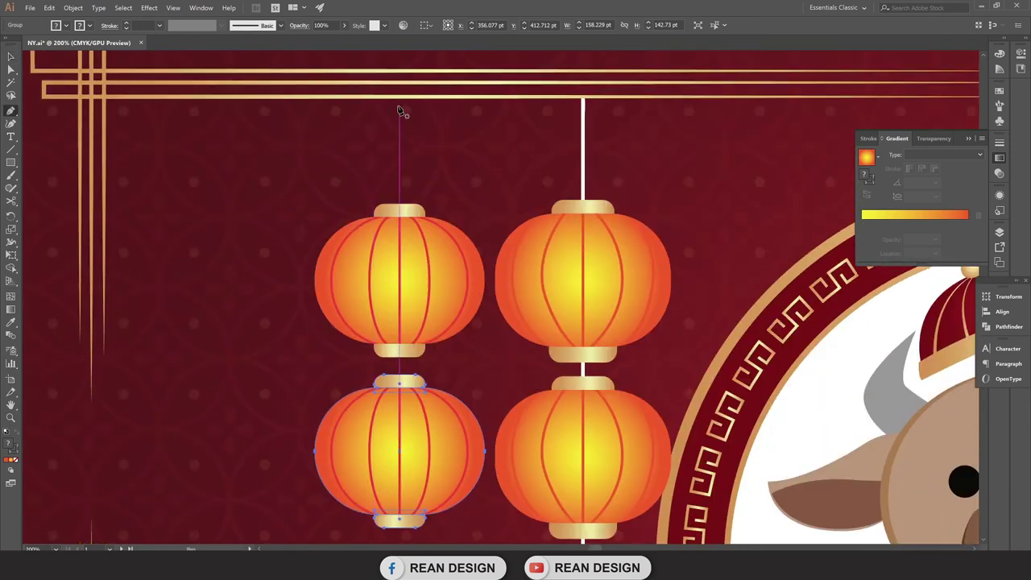
scroll(403, 272, down, 1)
scroll(403, 272, down, 1)
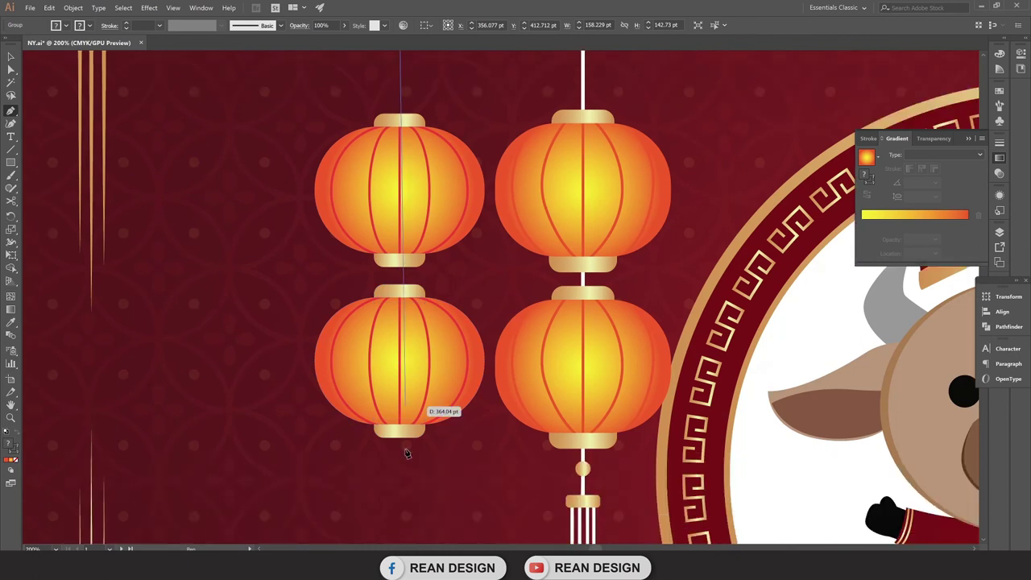
click(398, 501)
key(v)
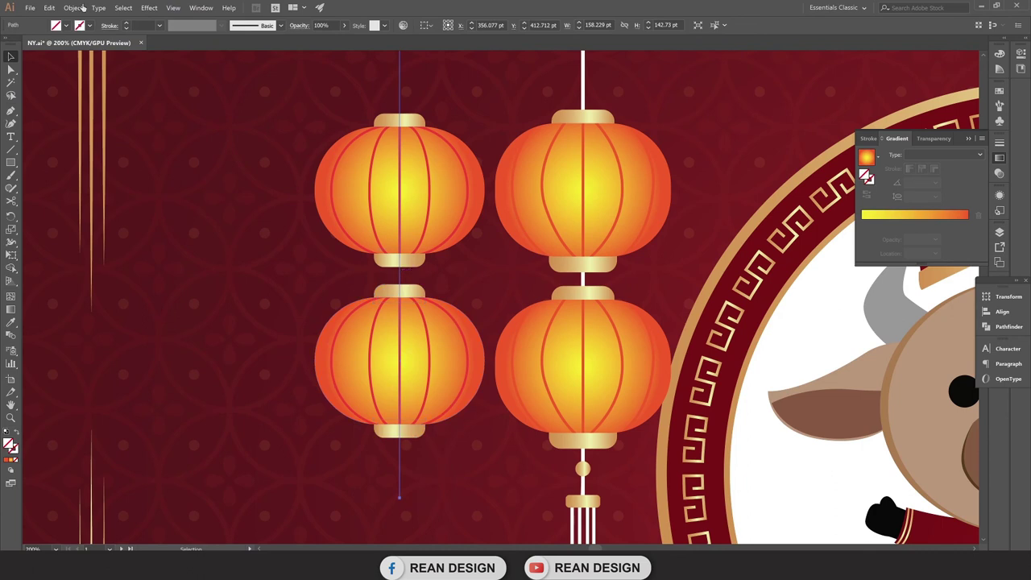
Give the string a white 2 pt stroke, then deselect.
click(90, 25)
click(22, 45)
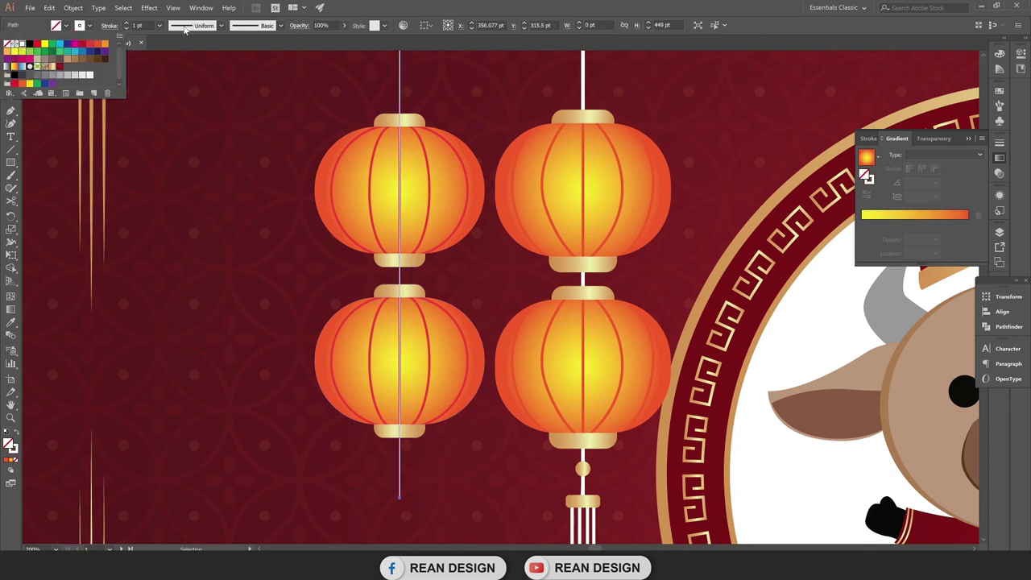
click(128, 25)
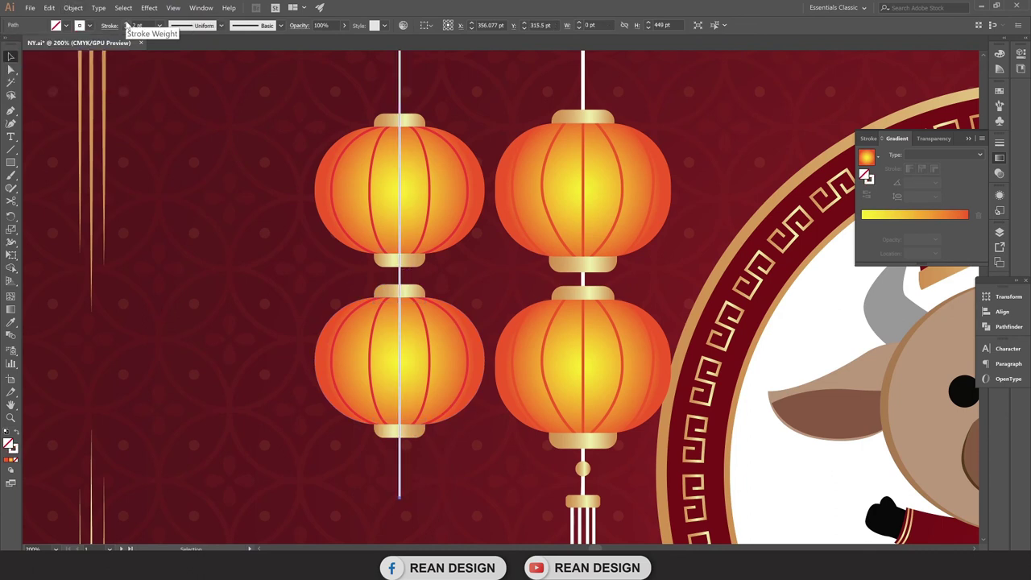
click(201, 230)
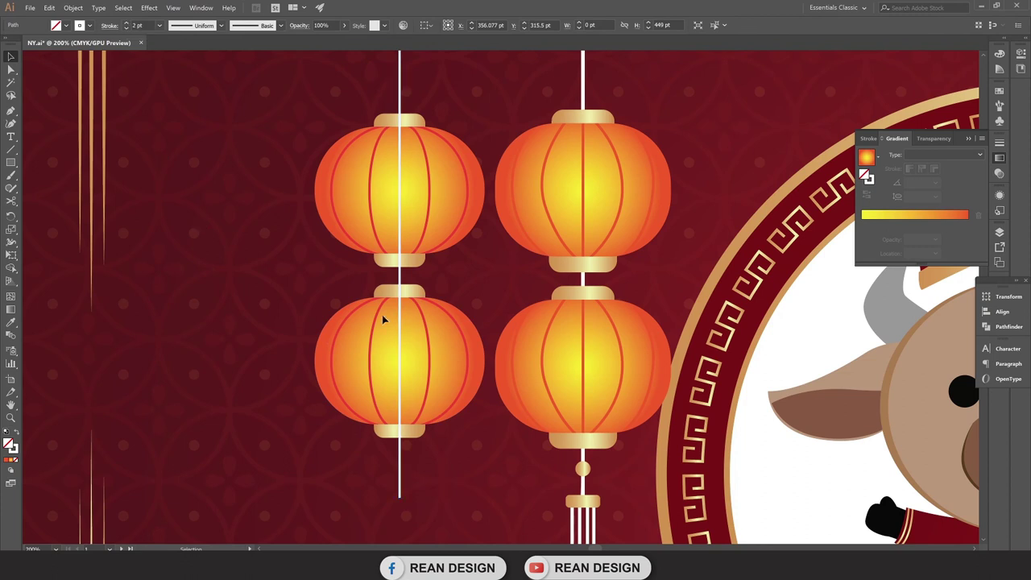
click(429, 212)
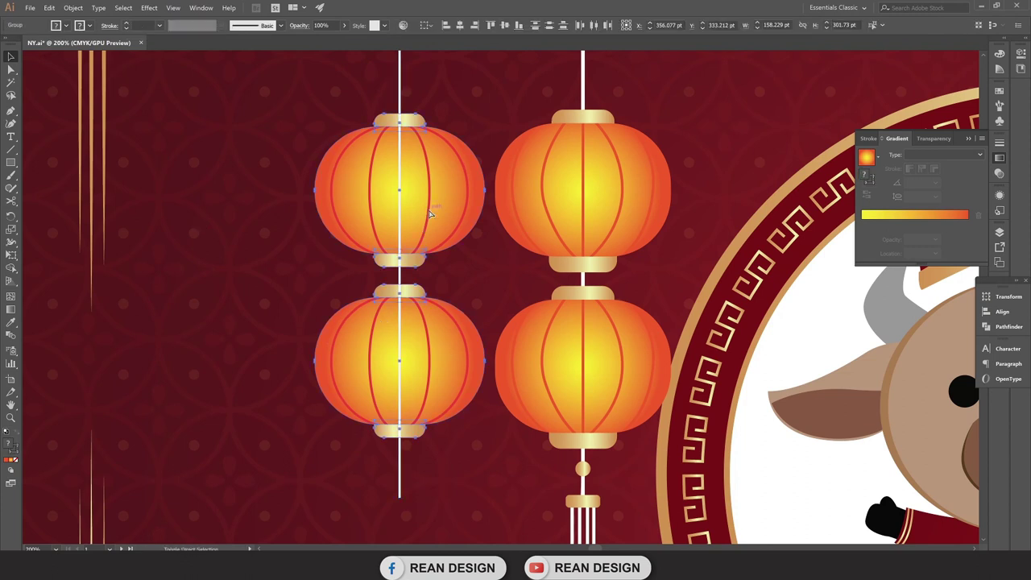
scroll(415, 378, down, 2)
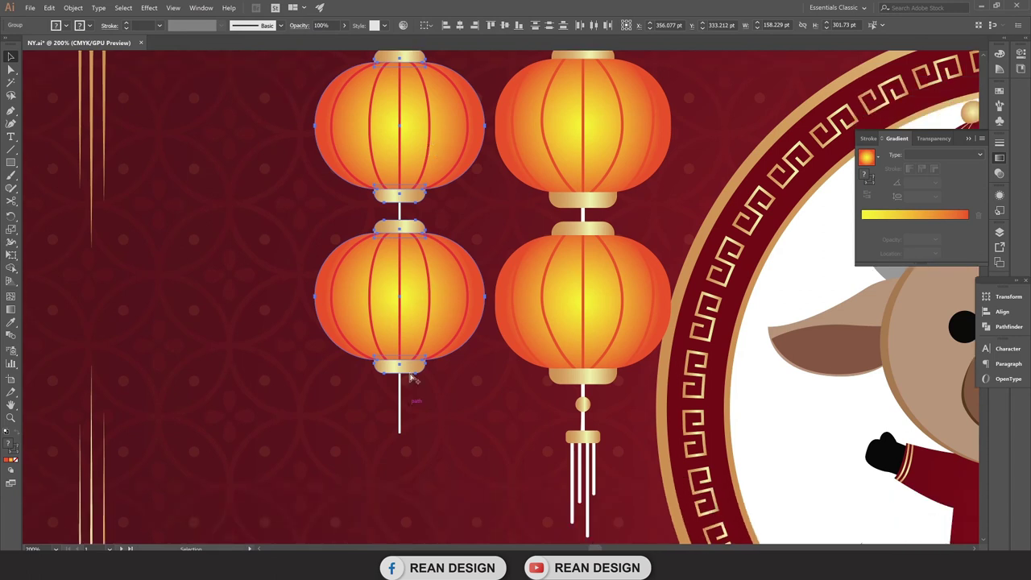
alt+scroll(410, 378, up, 2)
scroll(451, 403, down, 2)
click(419, 373)
alt+scroll(423, 376, up, 1)
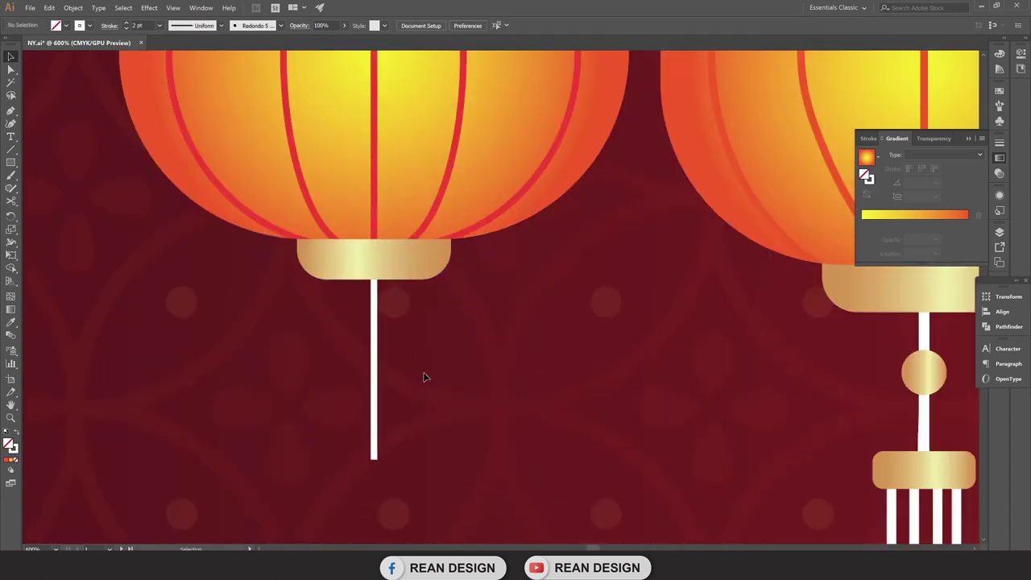
scroll(424, 375, down, 1)
Draw a small circle on the string, give it the band's gold gradient and centre it.
drag(11, 162, 63, 189)
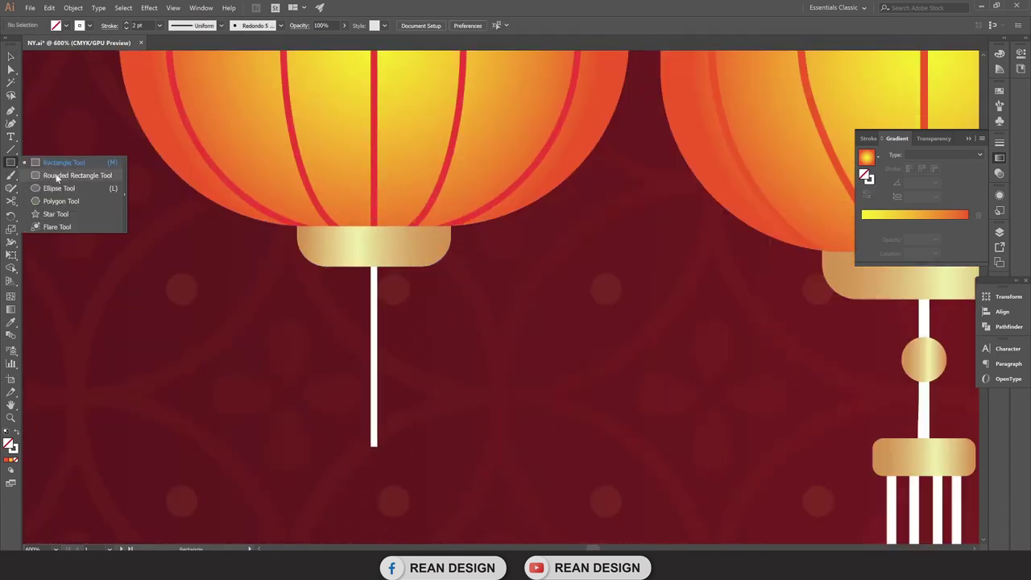
drag(351, 314, 392, 361)
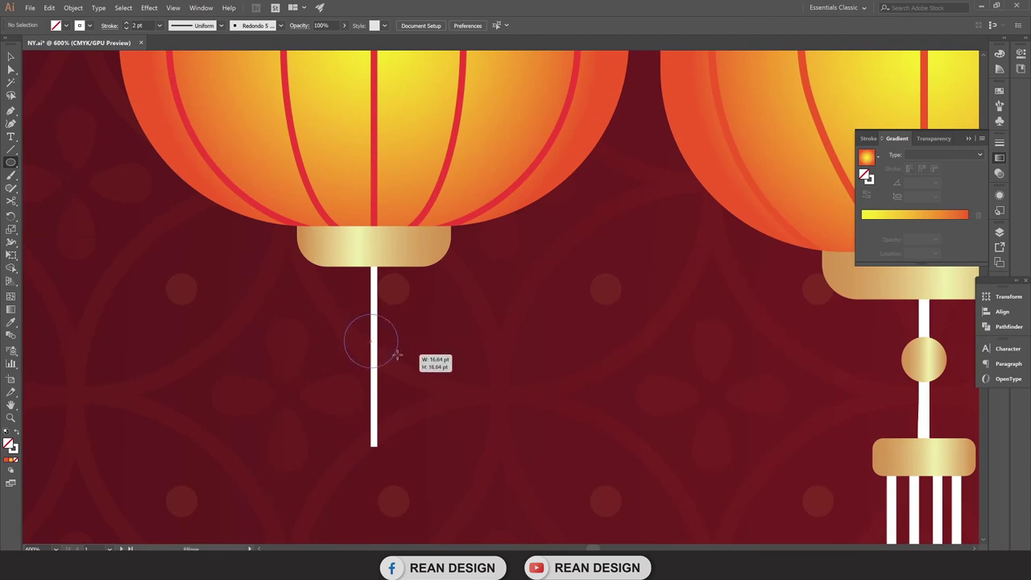
key(v)
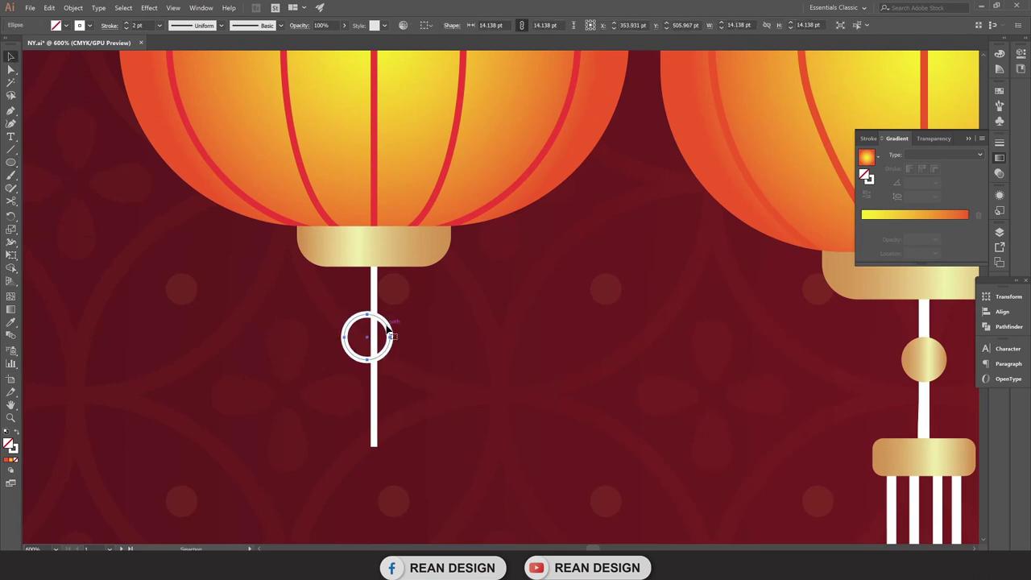
key(i)
click(395, 242)
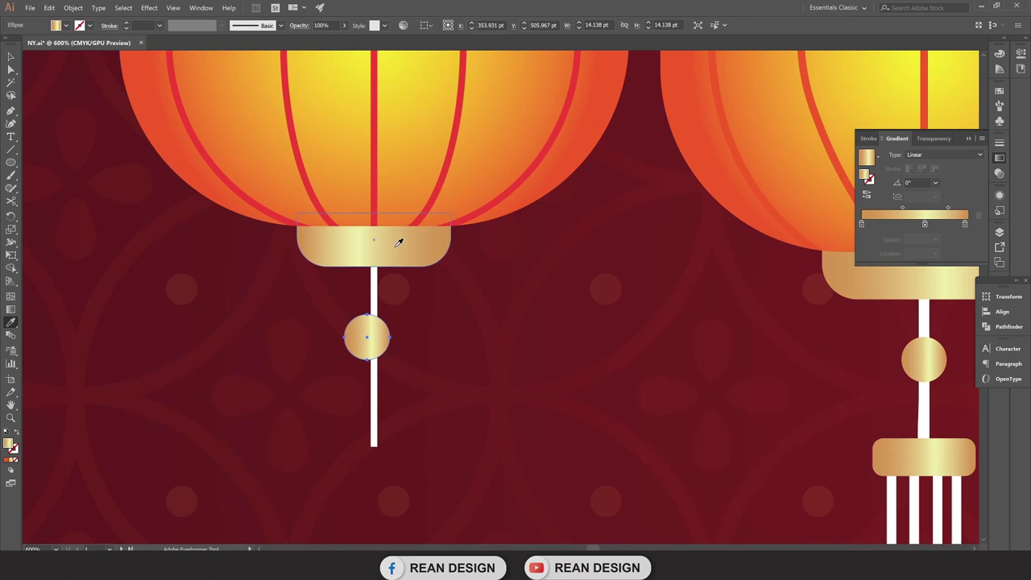
key(v)
drag(369, 341, 374, 341)
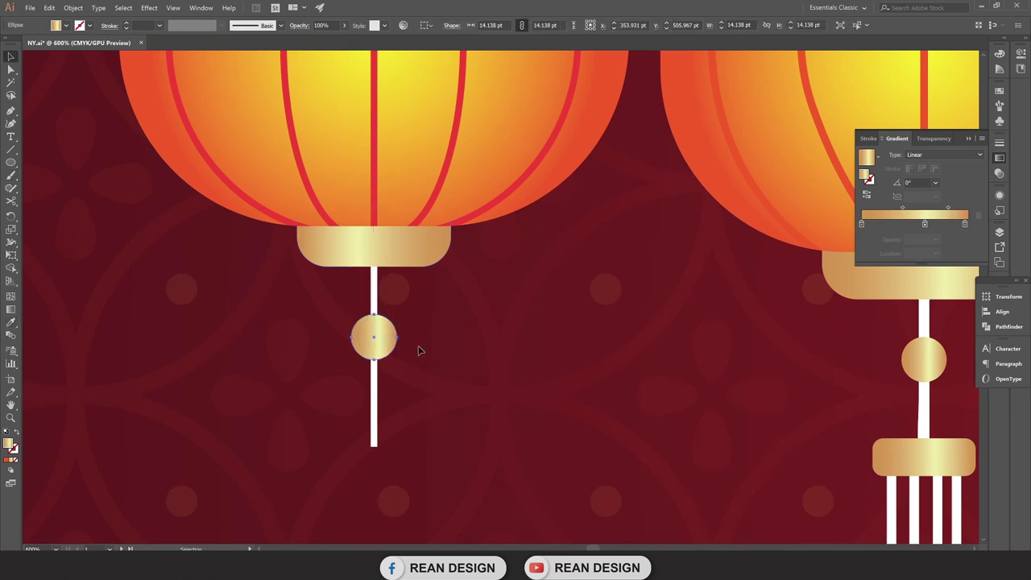
click(435, 352)
alt+scroll(438, 350, down, 3)
alt+scroll(396, 345, up, 2)
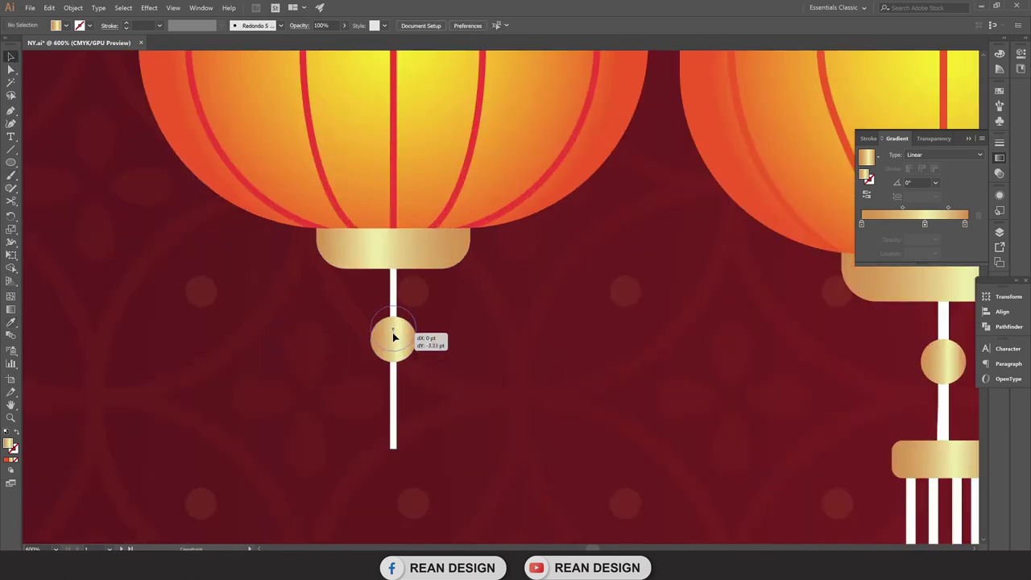
scroll(465, 372, down, 1)
Add a gold rectangle below the circle at the string's end with slightly rounded corners.
drag(464, 371, 363, 322)
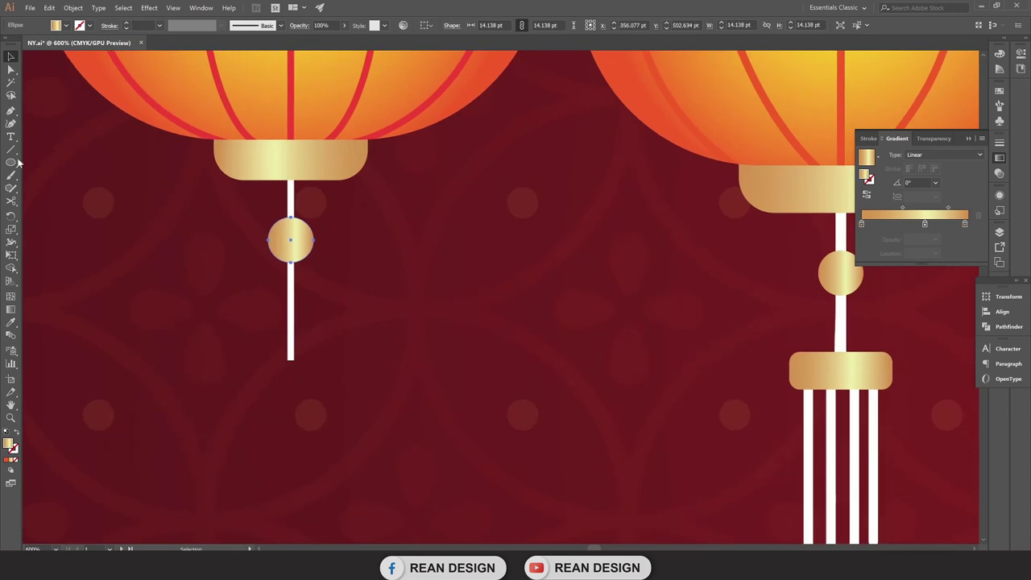
drag(11, 162, 69, 168)
scroll(290, 357, down, 1)
drag(241, 295, 339, 333)
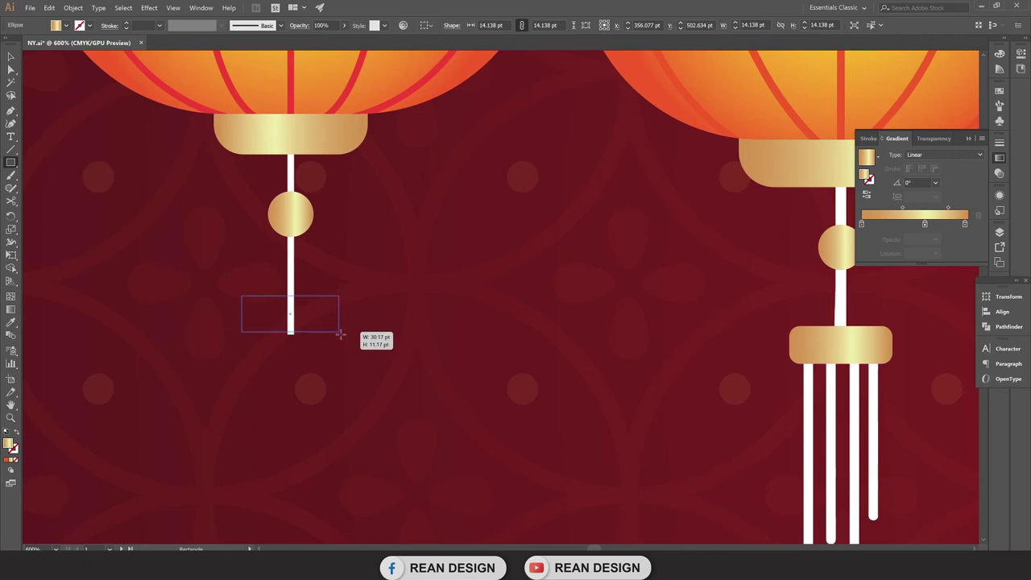
drag(339, 334, 341, 334)
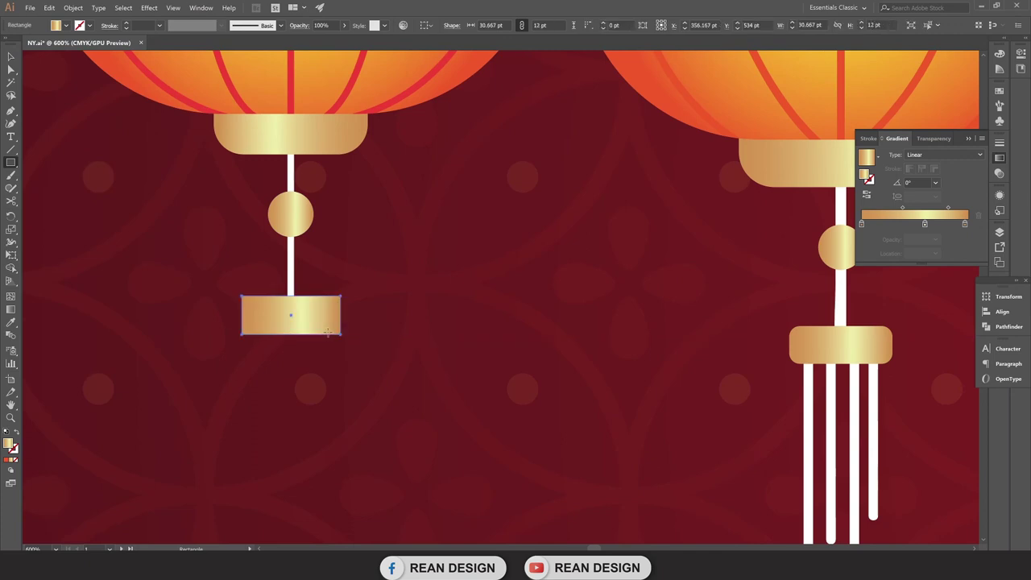
key(a)
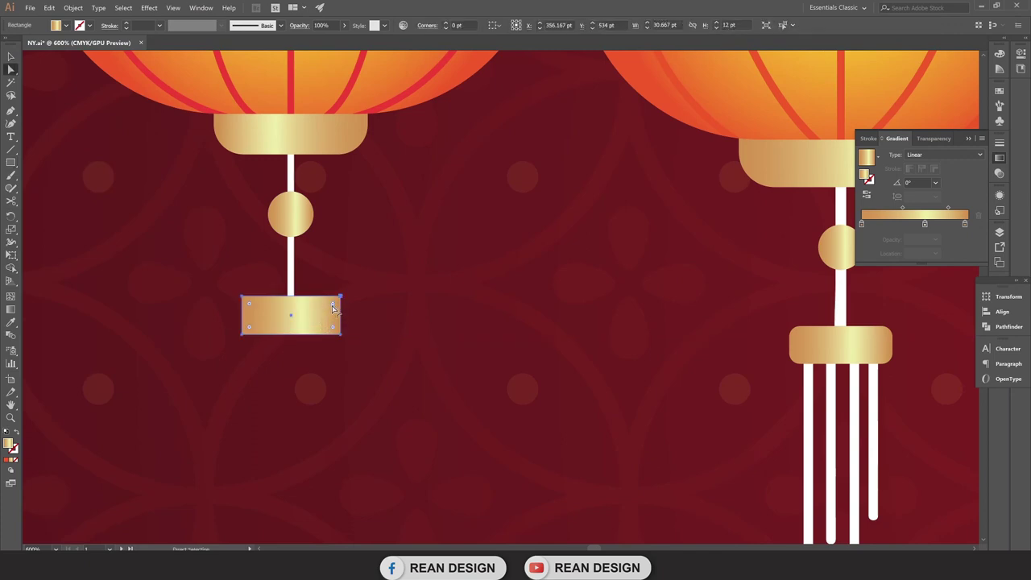
drag(334, 309, 334, 309)
scroll(330, 354, down, 1)
key(v)
click(334, 360)
scroll(323, 355, down, 1)
scroll(599, 364, down, 2)
Draw a vertical line down from the gold rectangle using the white tassel stroke.
scroll(856, 393, down, 1)
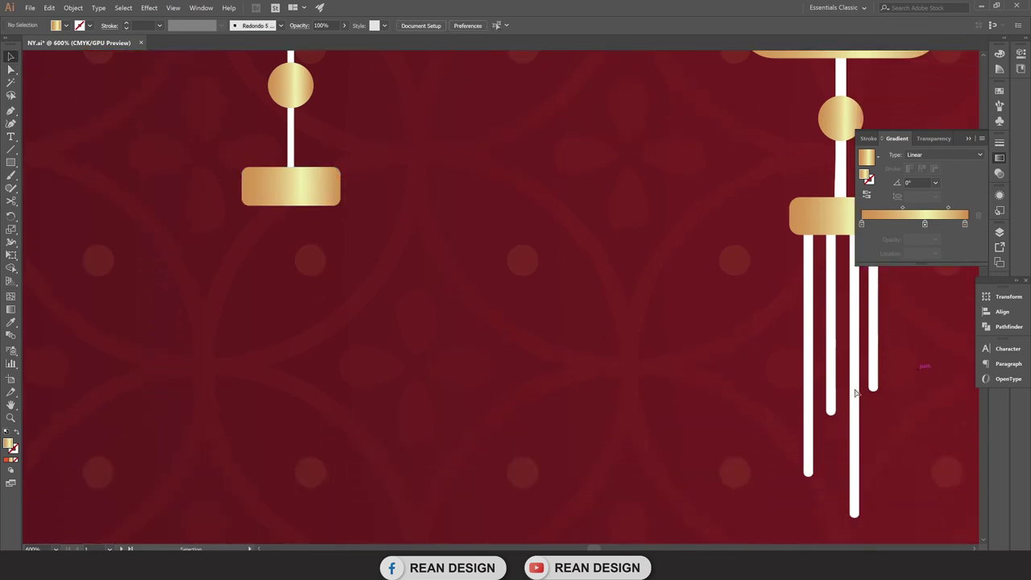
scroll(768, 377, up, 1)
scroll(73, 133, up, 1)
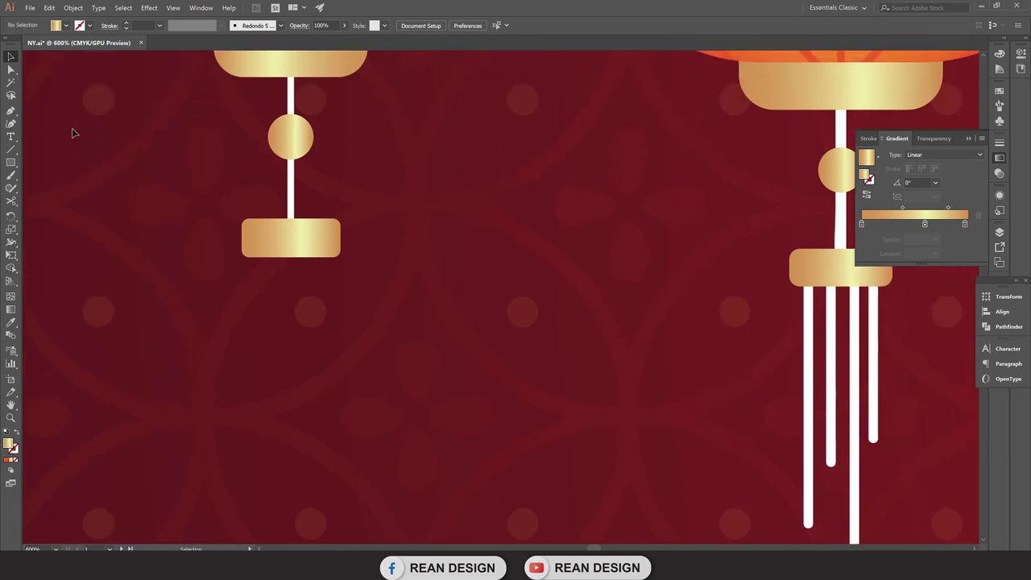
click(12, 111)
scroll(299, 218, down, 1)
scroll(301, 214, down, 2)
scroll(301, 214, right, 2)
scroll(302, 253, right, 3)
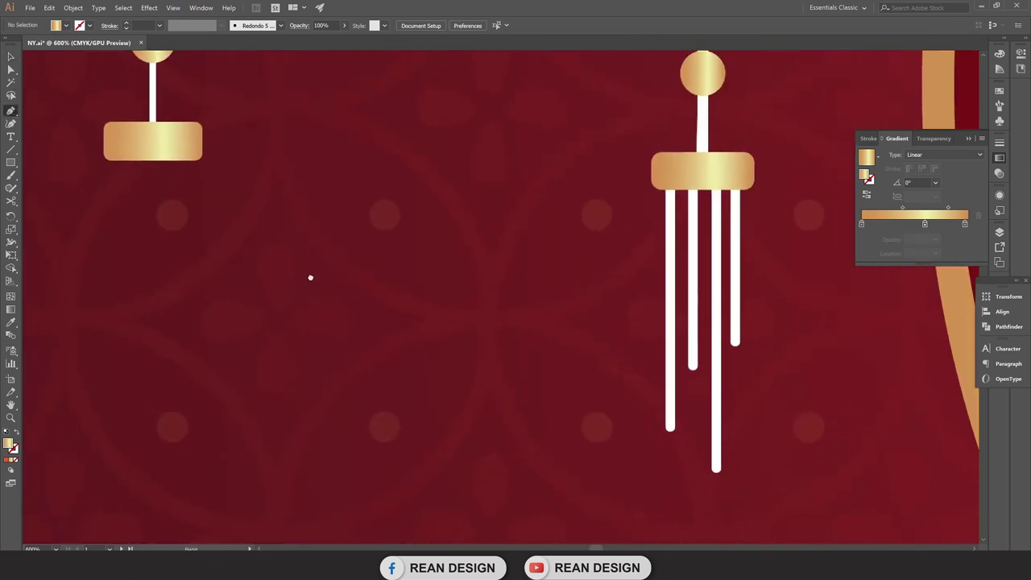
click(117, 144)
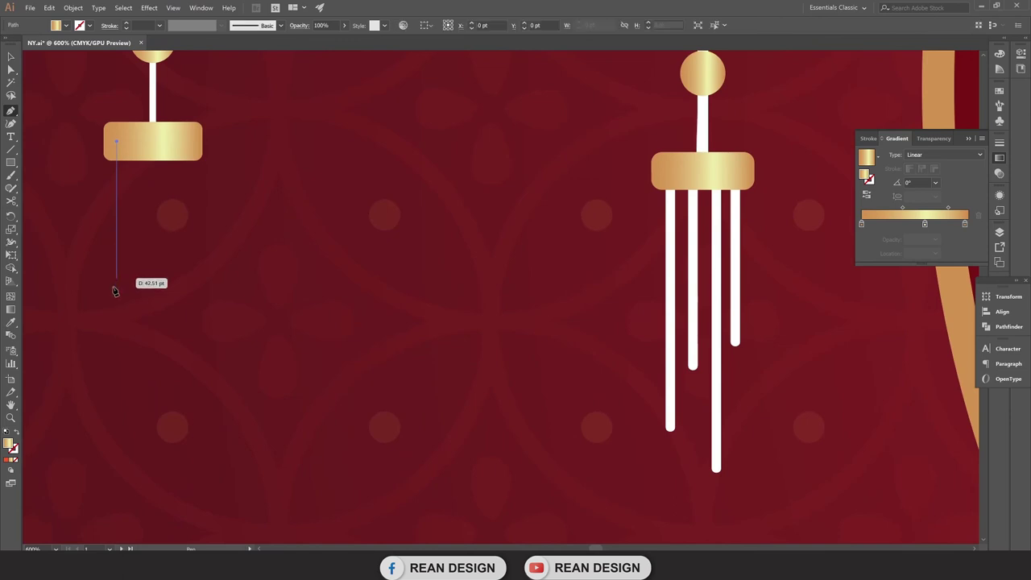
key(i)
click(159, 86)
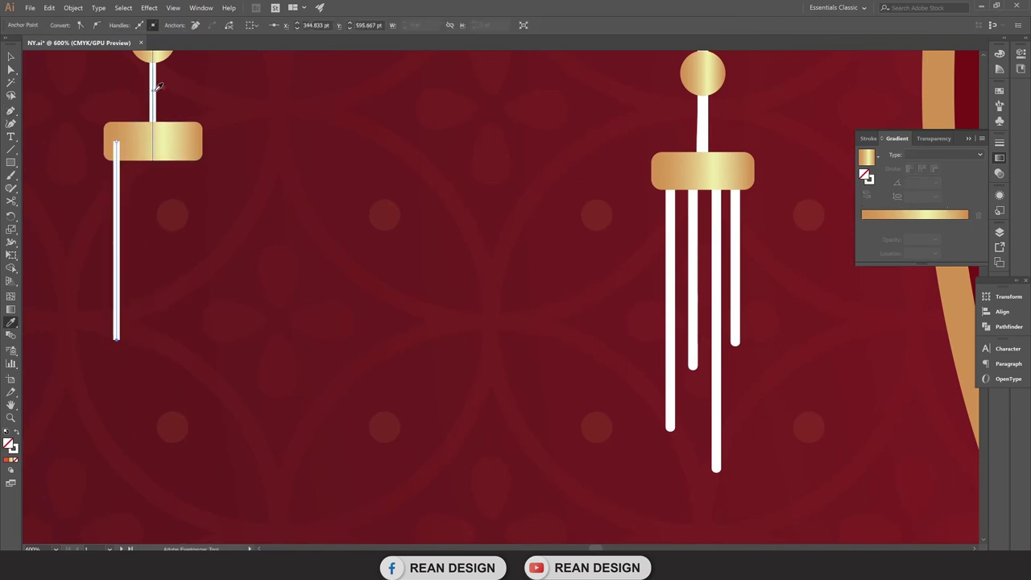
key(v)
drag(214, 204, 303, 244)
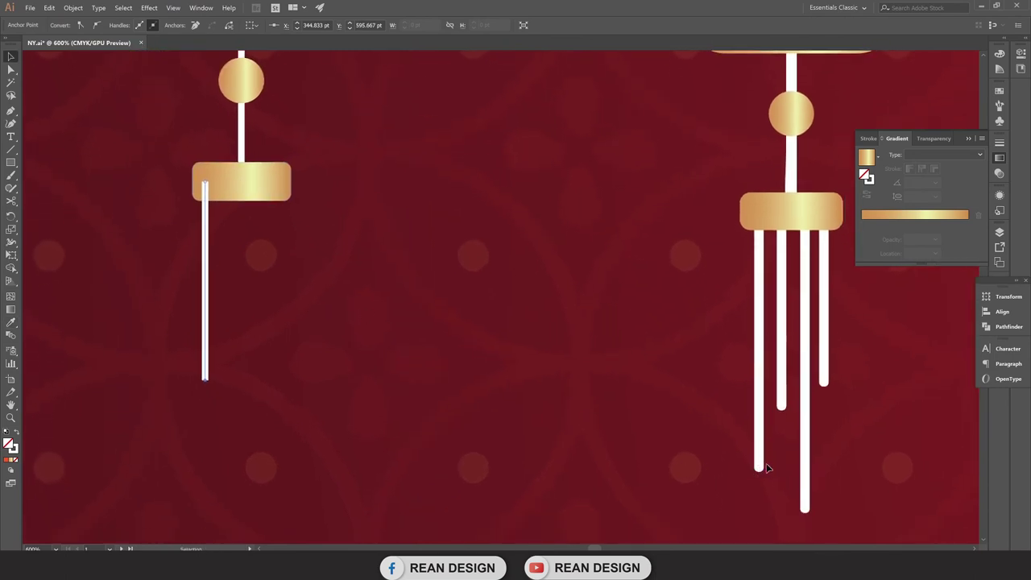
click(212, 254)
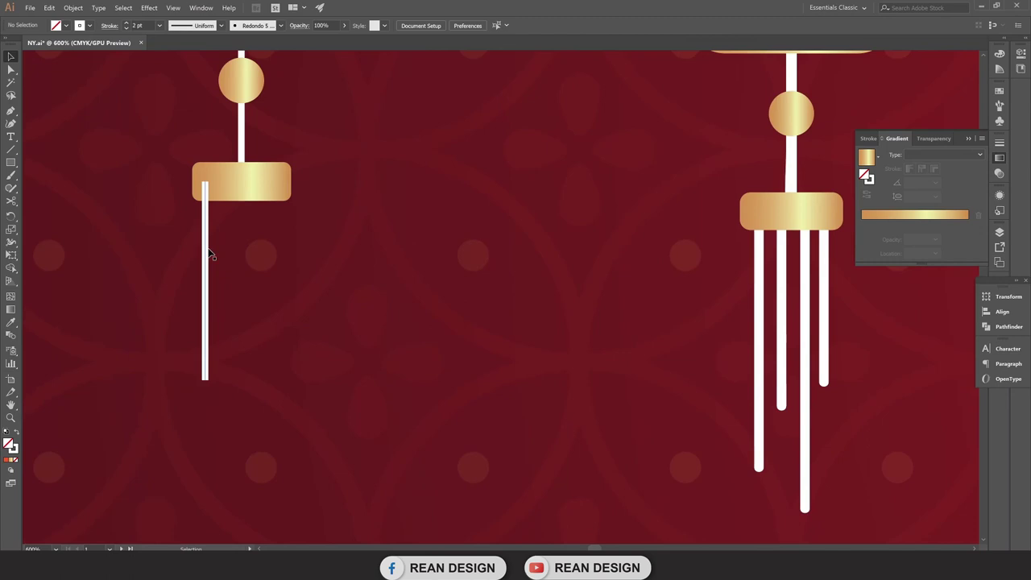
Set the tassel line's stroke ends to Round Cap.
scroll(191, 276, up, 3)
click(259, 286)
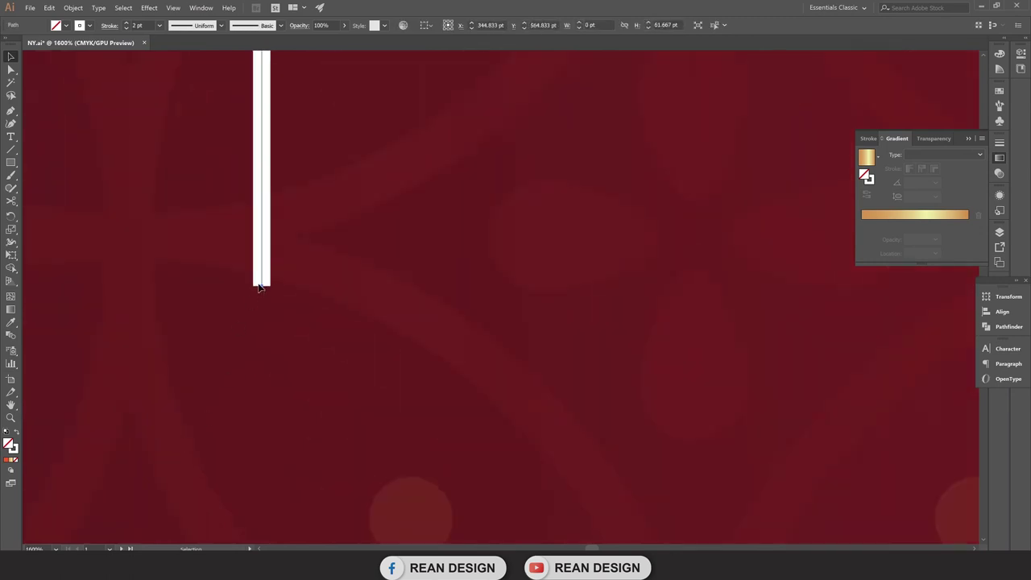
scroll(263, 295, down, 1)
click(110, 26)
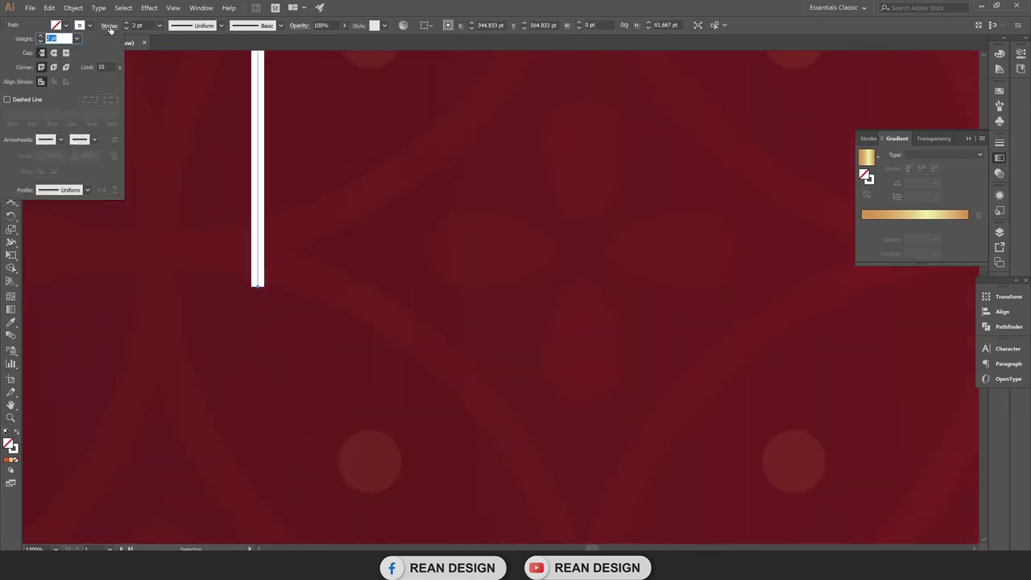
click(55, 53)
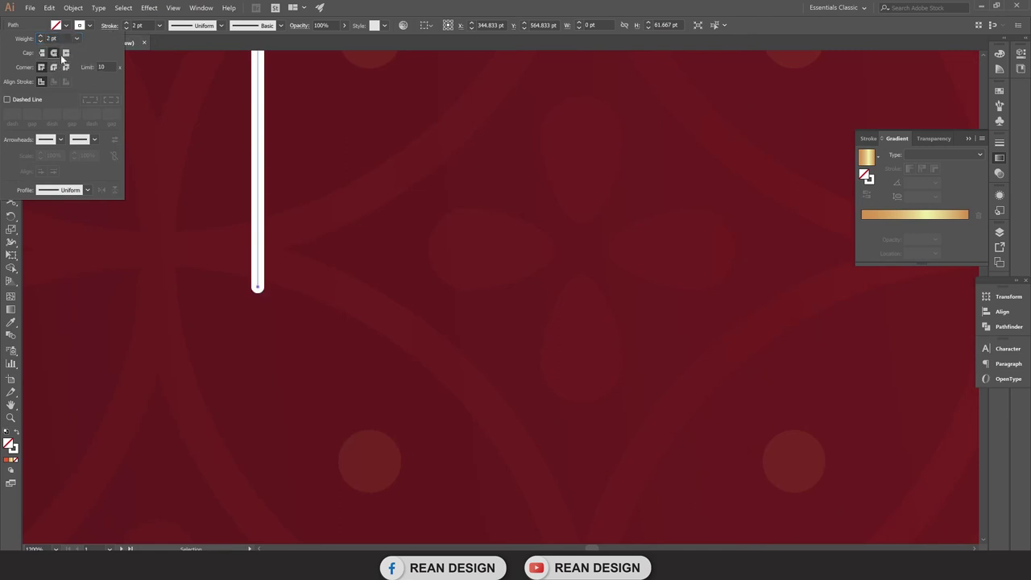
scroll(274, 292, down, 3)
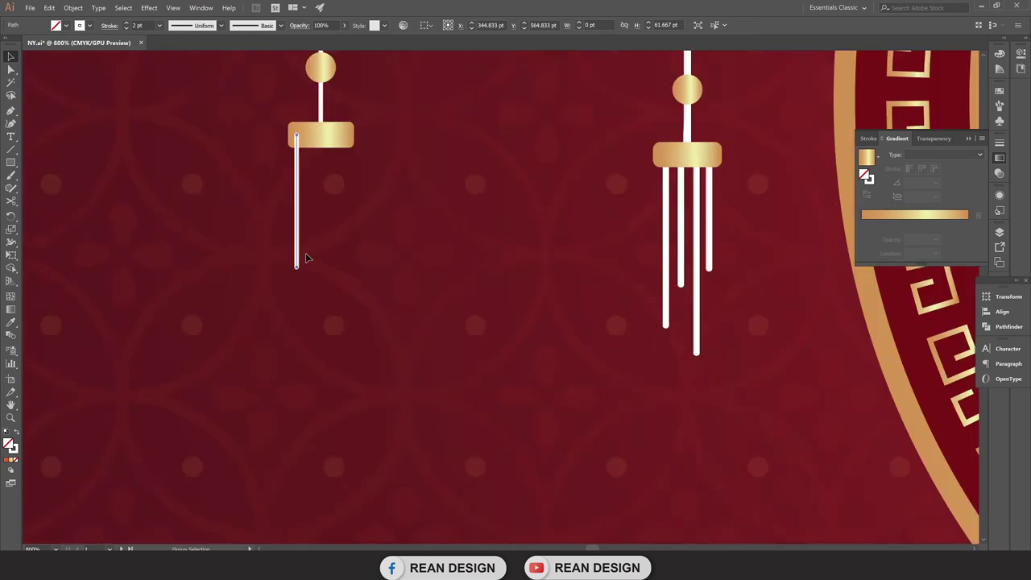
scroll(305, 253, up, 1)
scroll(314, 274, up, 1)
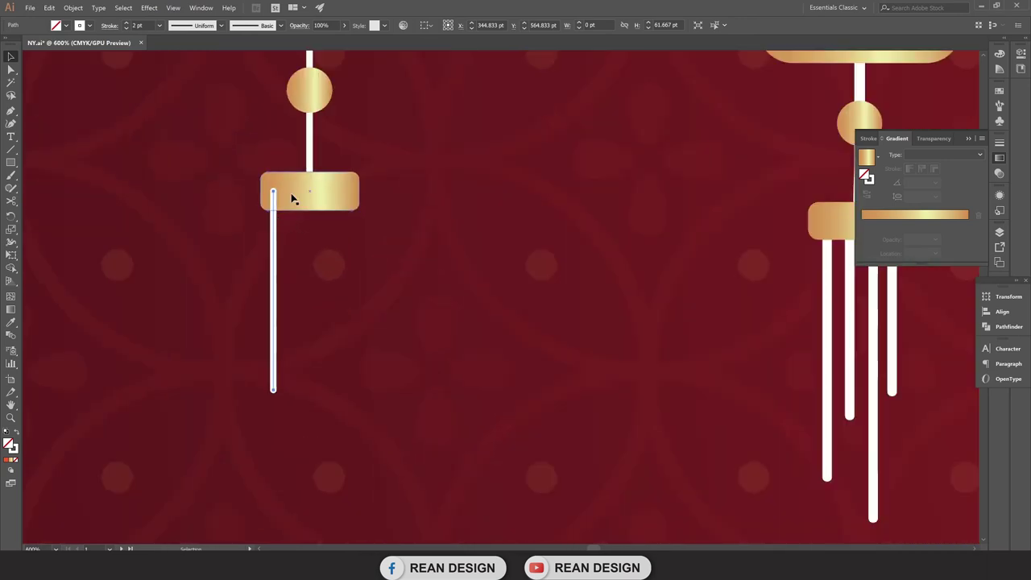
click(291, 194)
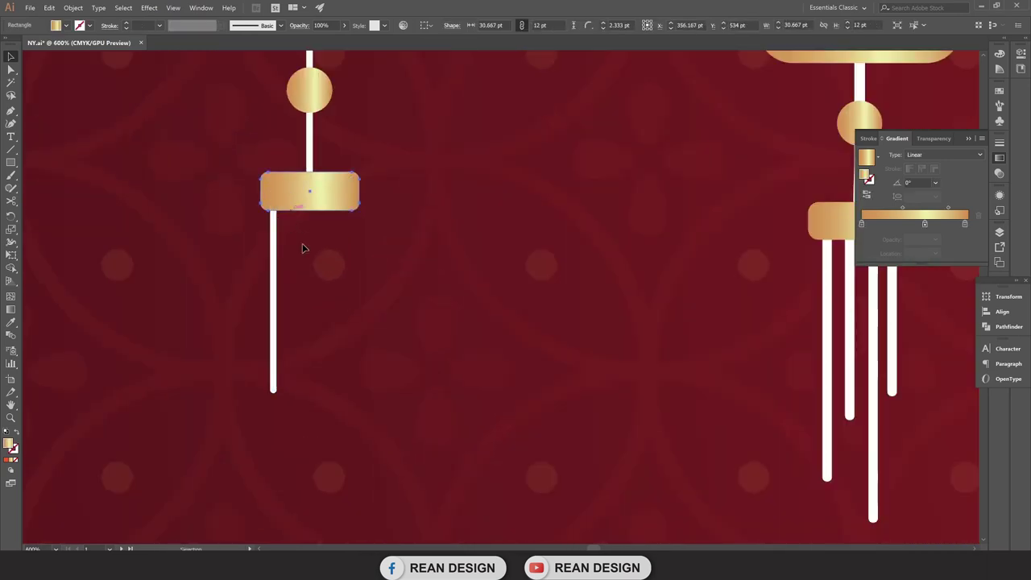
Duplicate the tassel line to the right to form a row of four strands.
click(342, 246)
scroll(274, 271, up, 1)
drag(274, 267, 295, 268)
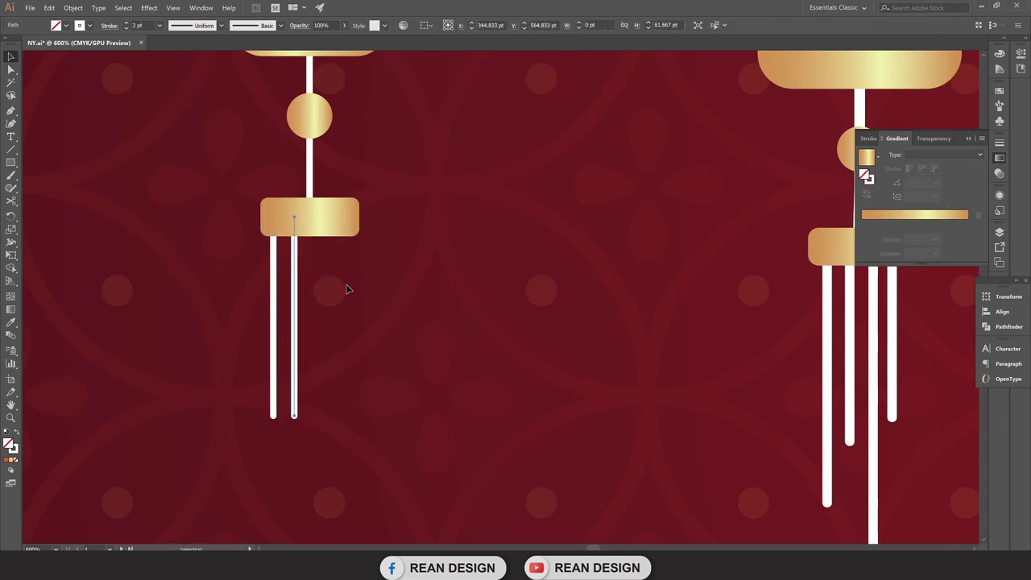
key(ctrl+d)
key(ctrl+d)
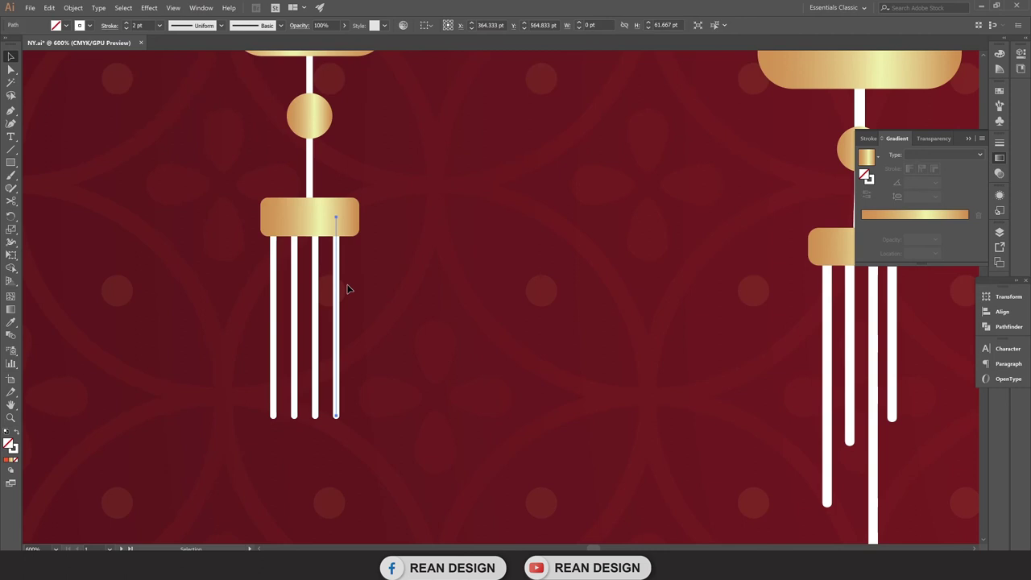
scroll(342, 294, up, 2)
shift+click(315, 321)
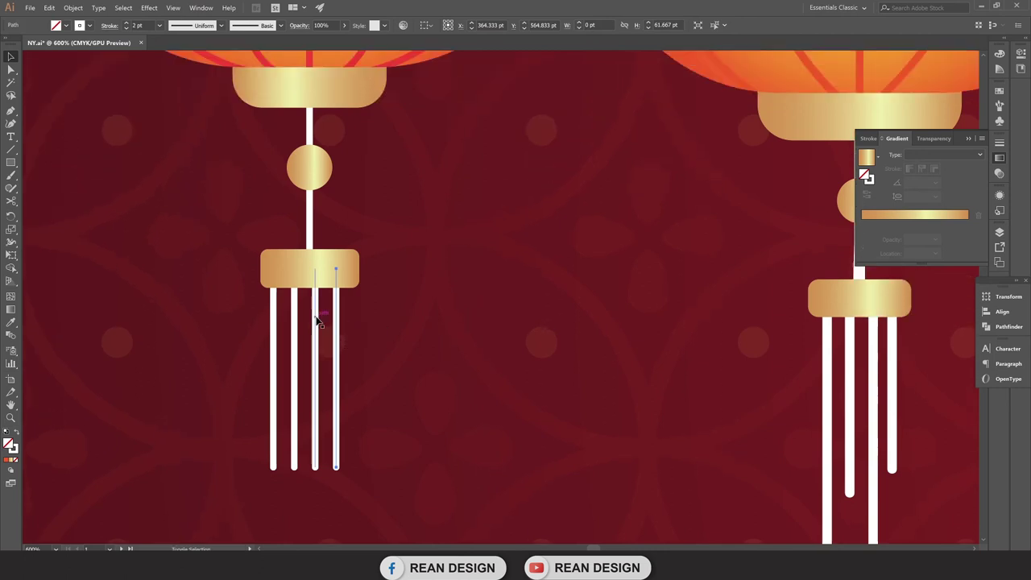
shift+click(294, 317)
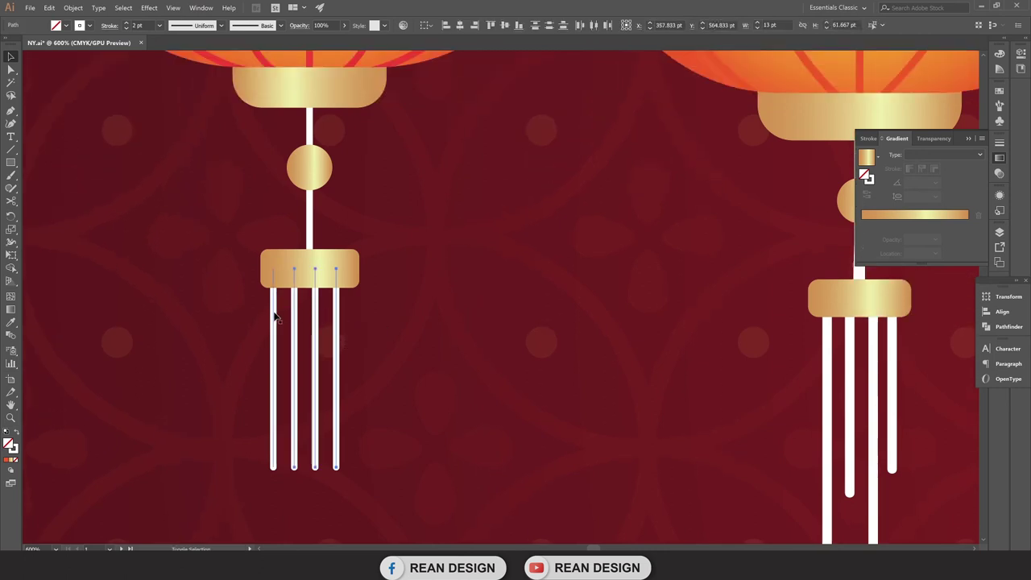
key(Right)
key(Right)
key(Right)
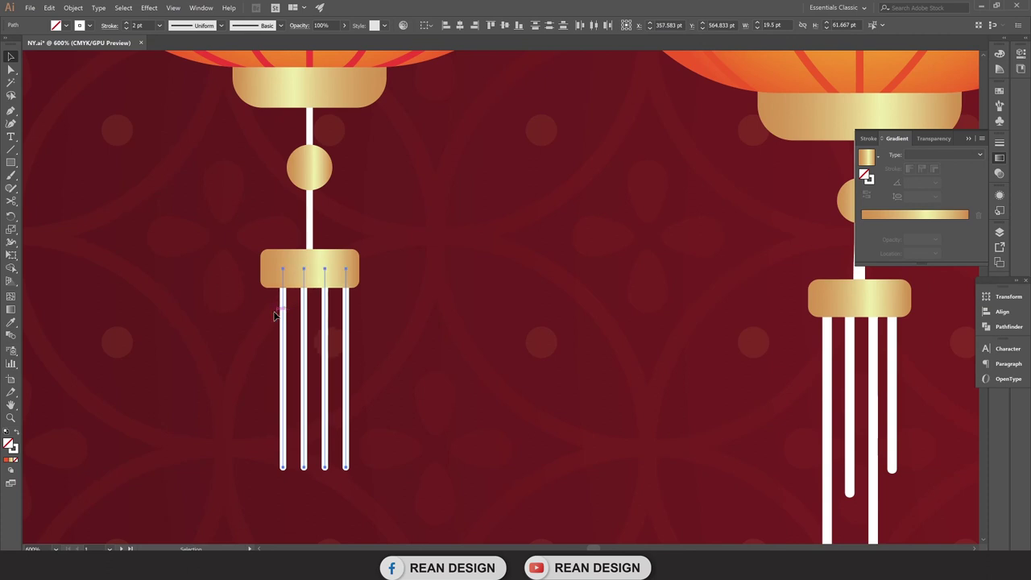
key(Left)
scroll(278, 316, down, 2)
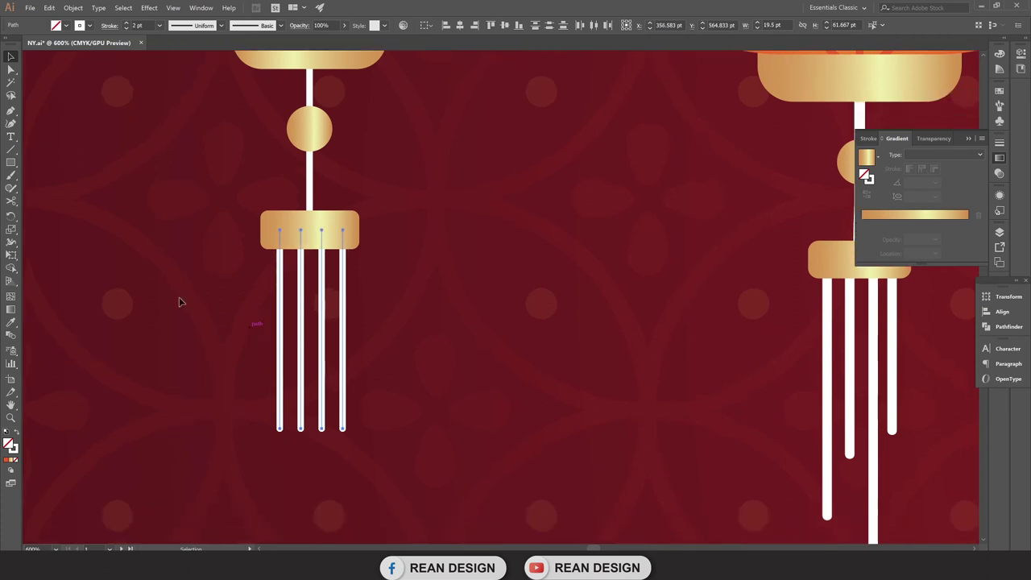
Drag the tassel endpoints with Direct Selection to stagger the strands' lengths.
click(11, 71)
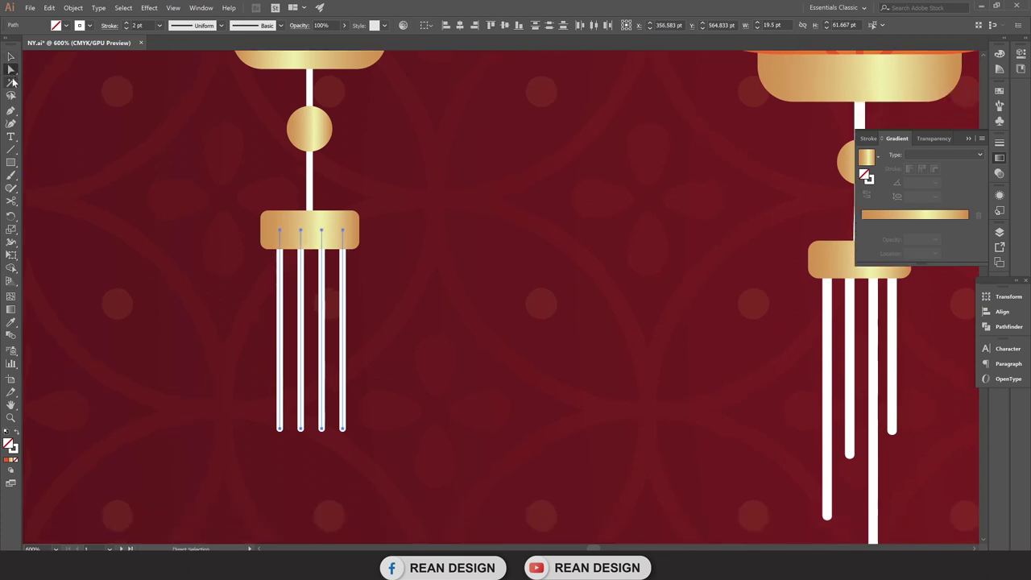
drag(301, 429, 302, 392)
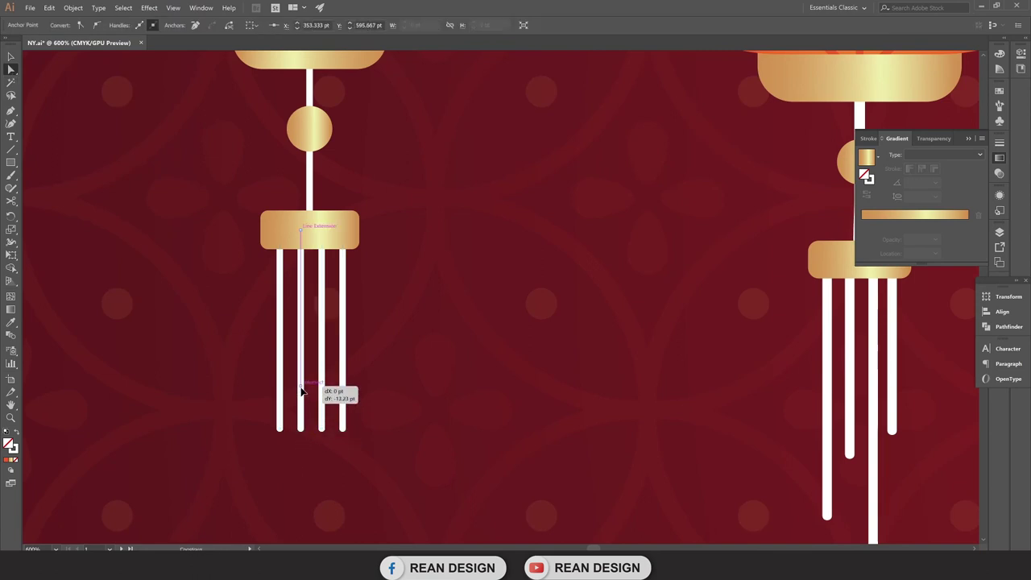
drag(303, 392, 300, 378)
scroll(304, 391, down, 3)
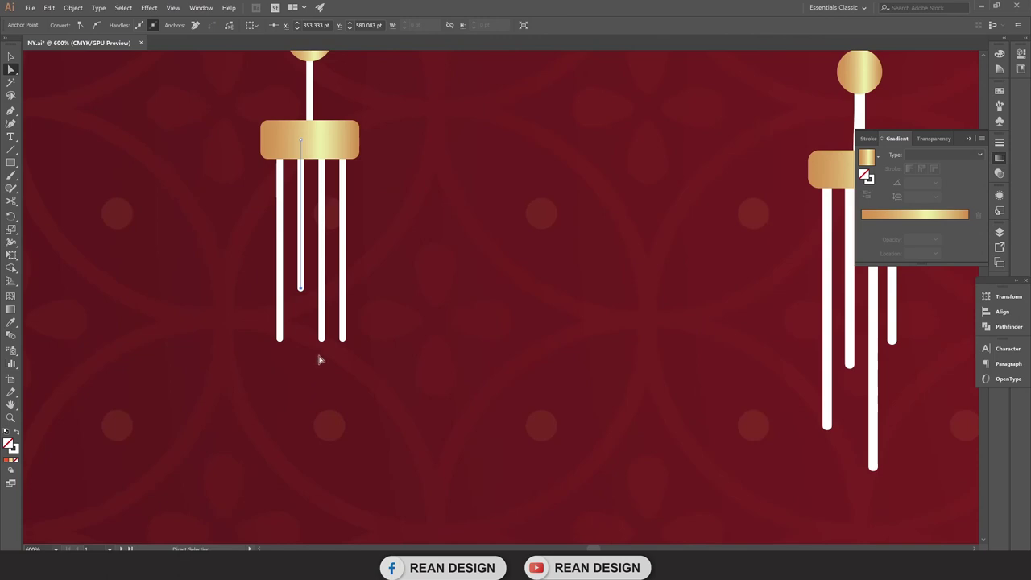
drag(321, 340, 325, 392)
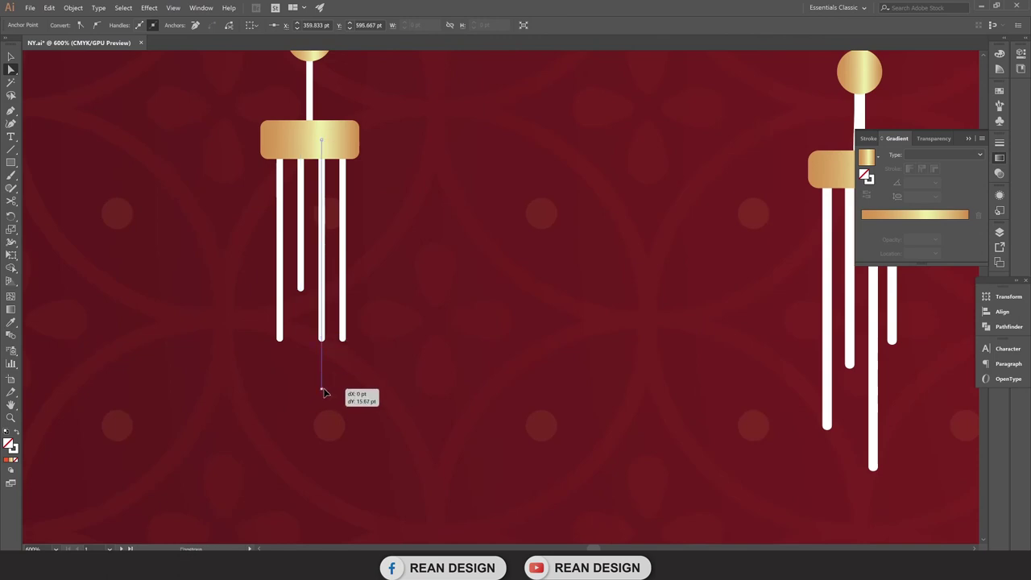
drag(343, 340, 345, 275)
scroll(349, 306, up, 2)
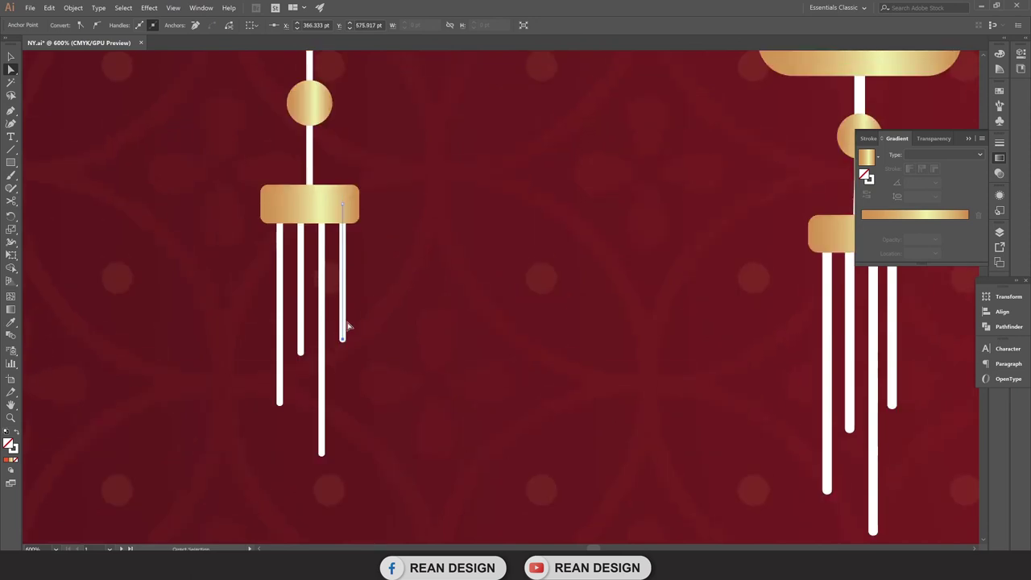
Select all four tassels together with the gold band.
key(v)
click(419, 370)
scroll(352, 315, up, 2)
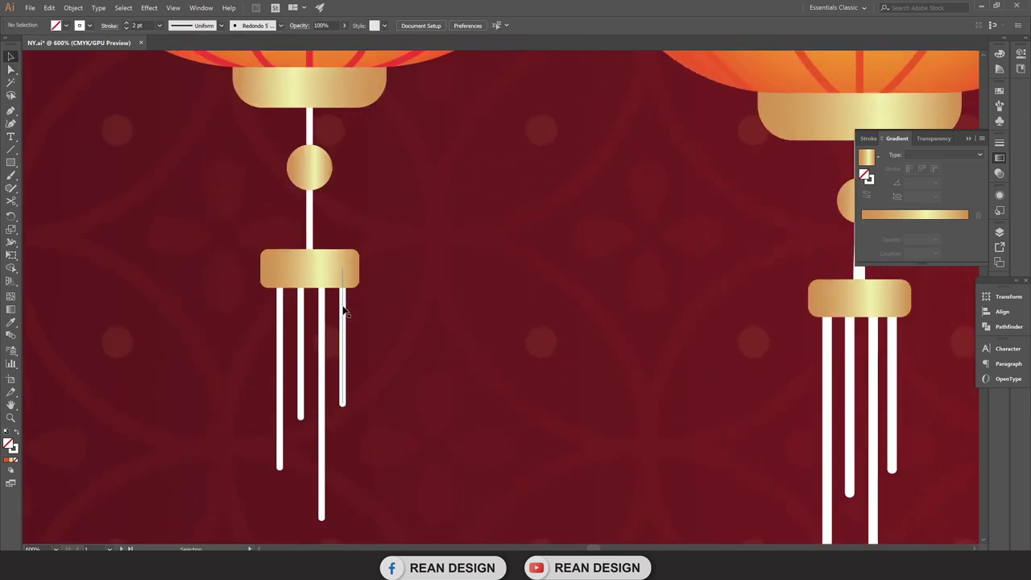
click(342, 307)
shift+click(322, 294)
shift+click(300, 303)
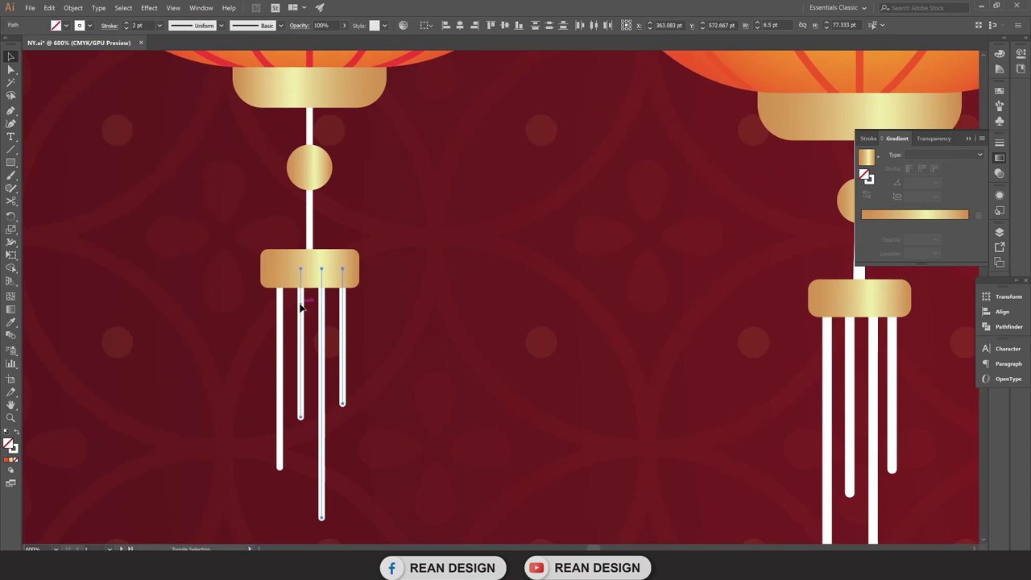
shift+click(289, 272)
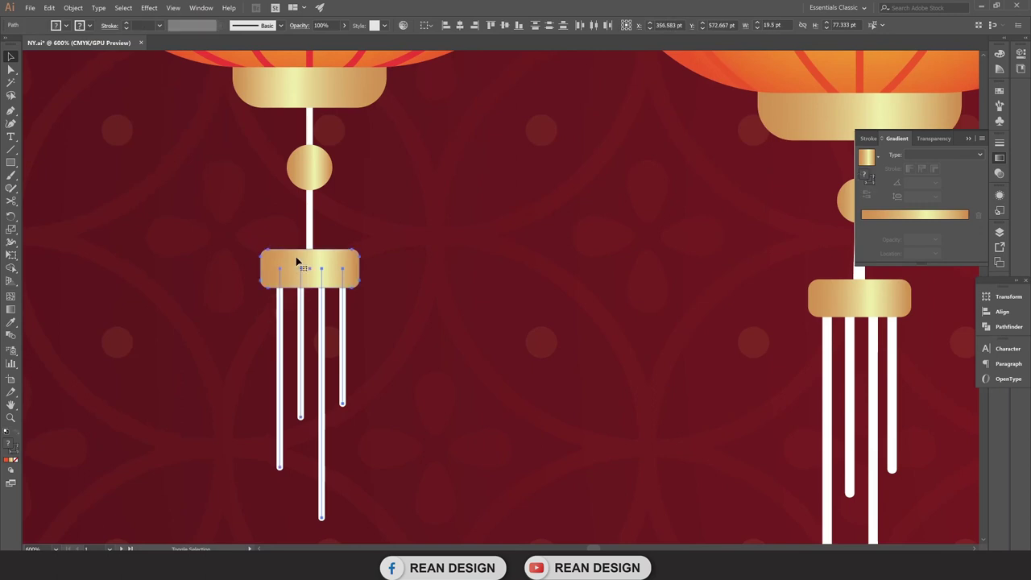
scroll(309, 250, up, 1)
Group all the left lantern's parts, including its tassels and gold band.
scroll(341, 175, up, 1)
shift+click(346, 166)
scroll(345, 166, down, 4)
scroll(351, 176, up, 3)
scroll(346, 162, up, 1)
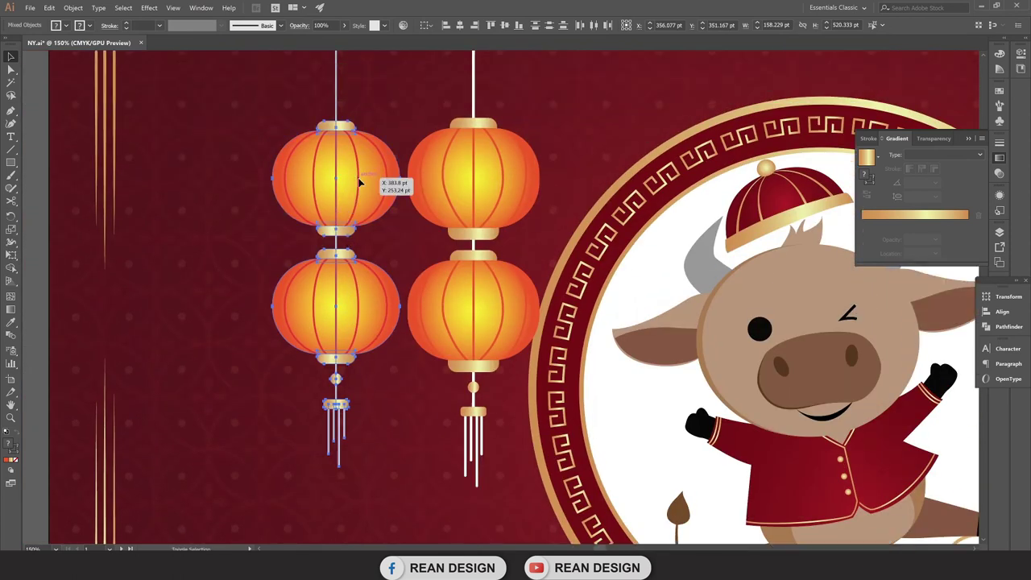
scroll(357, 207, up, 2)
right_click(356, 258)
click(242, 212)
scroll(245, 231, down, 2)
scroll(244, 231, down, 2)
click(209, 129)
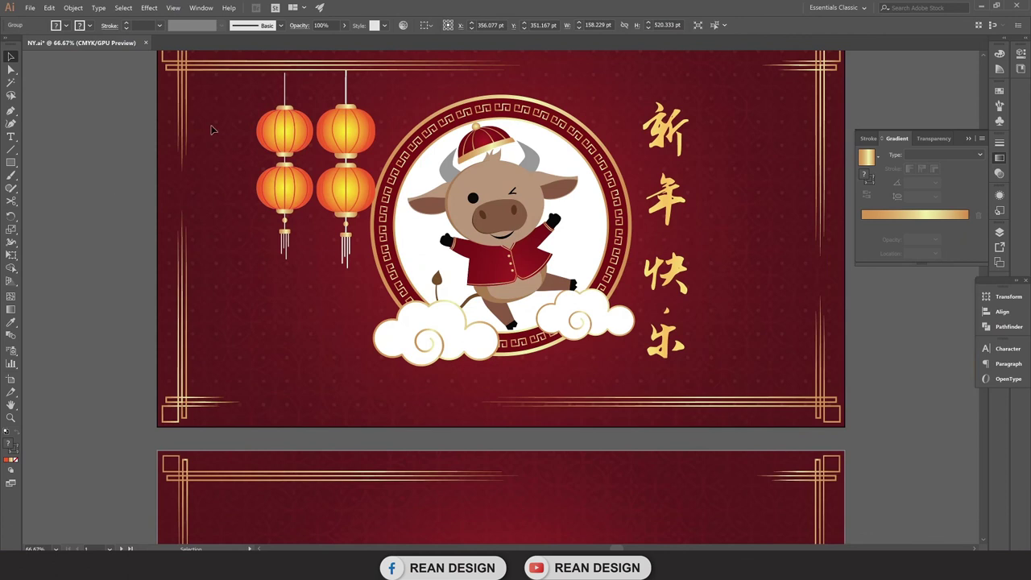
scroll(288, 92, up, 5)
scroll(303, 208, down, 6)
scroll(303, 208, down, 3)
scroll(303, 208, up, 1)
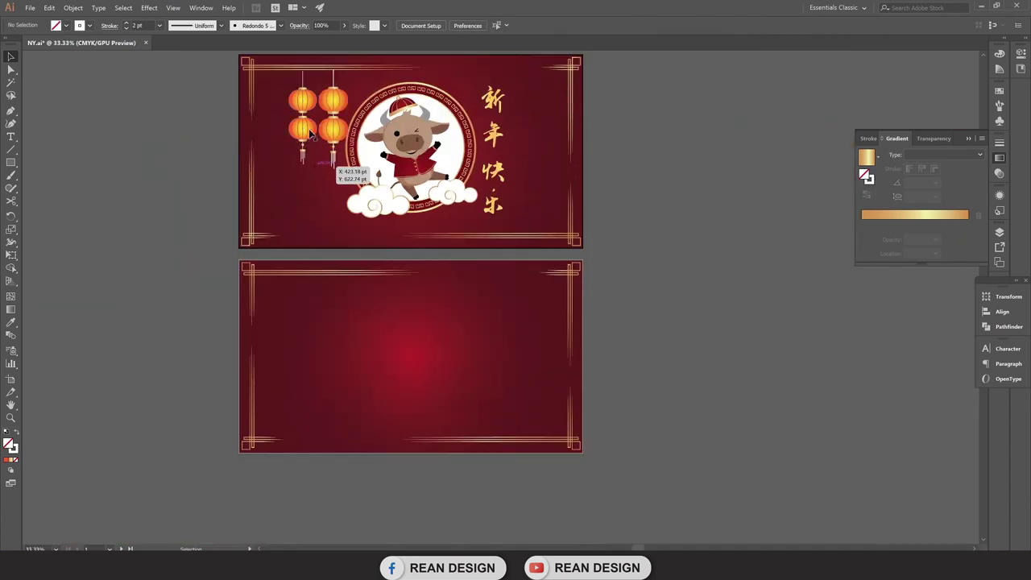
Move the lantern onto the second card so its cord meets the top gold border.
mouse_move(313, 141)
mouse_down()
mouse_move(359, 302)
mouse_move(329, 340)
mouse_up()
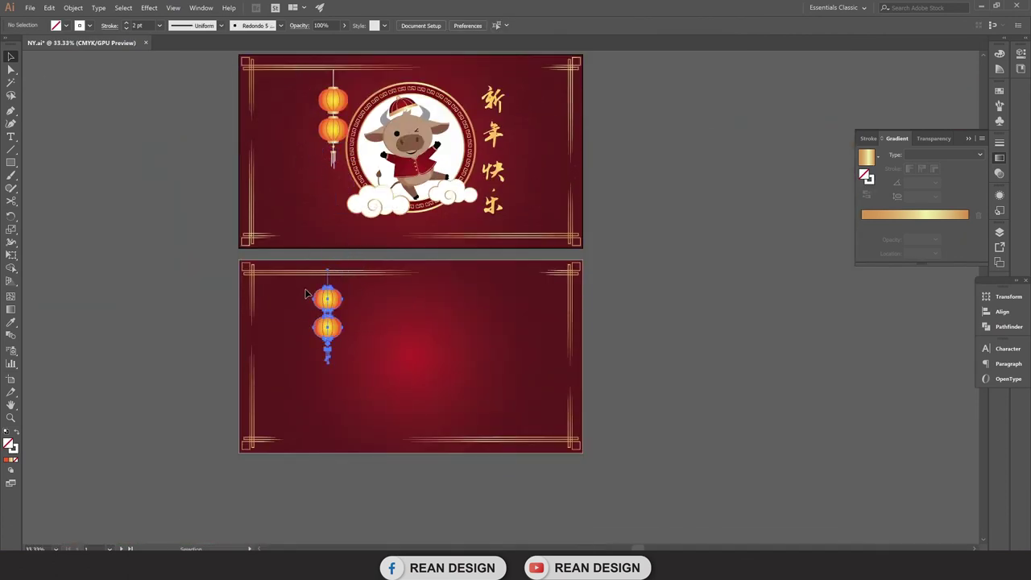
scroll(322, 330, up, 3)
scroll(315, 326, up, 3)
scroll(315, 326, up, 2)
drag(307, 413, 367, 453)
click(414, 382)
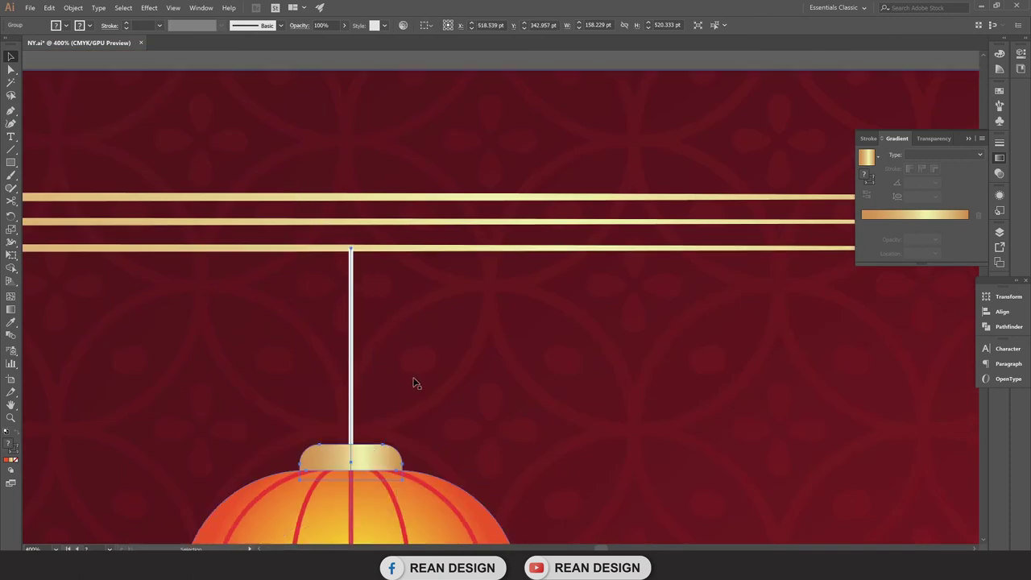
click(385, 252)
scroll(385, 252, down, 2)
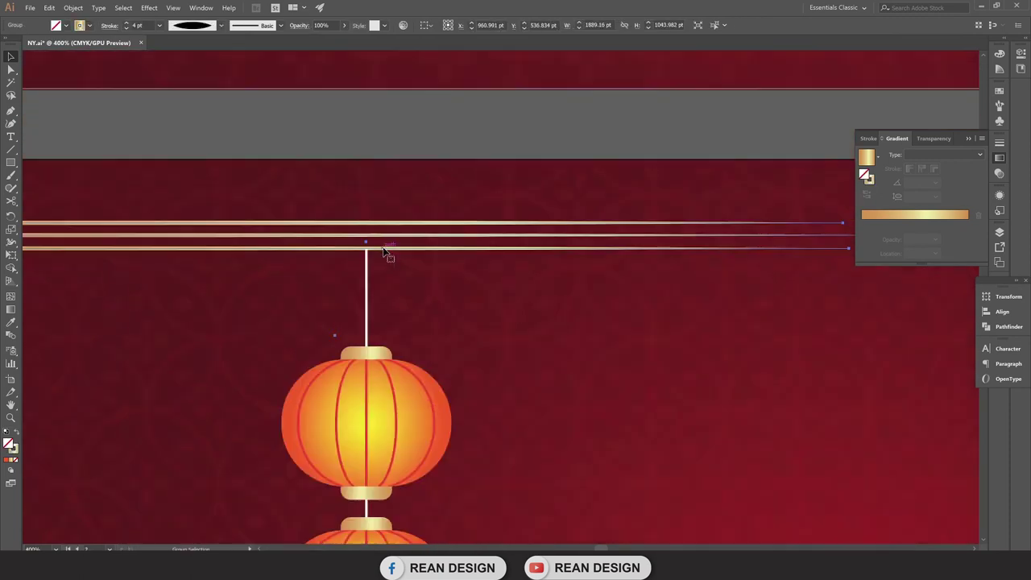
scroll(385, 252, down, 2)
scroll(405, 235, down, 1)
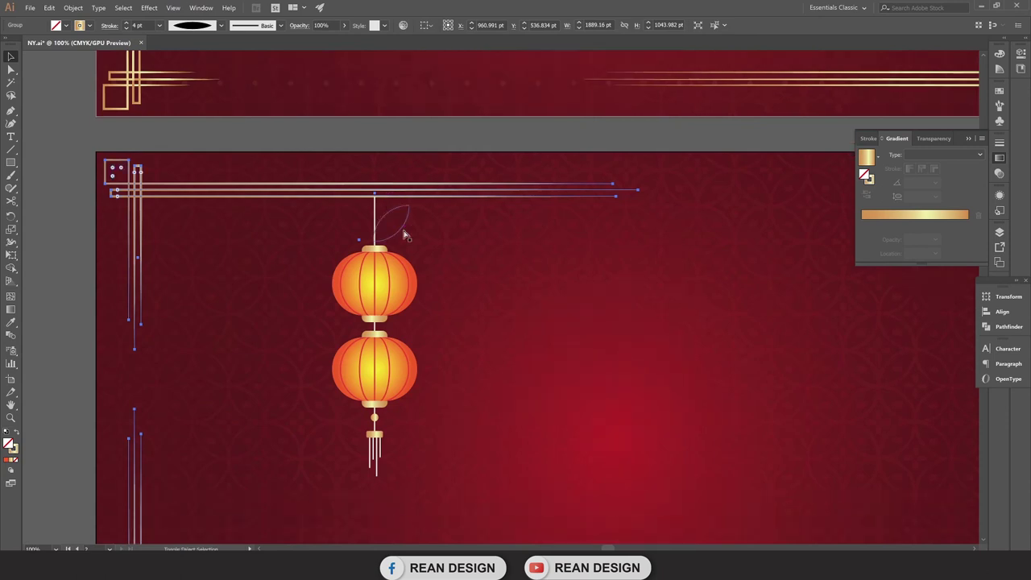
scroll(404, 235, up, 3)
scroll(324, 135, down, 3)
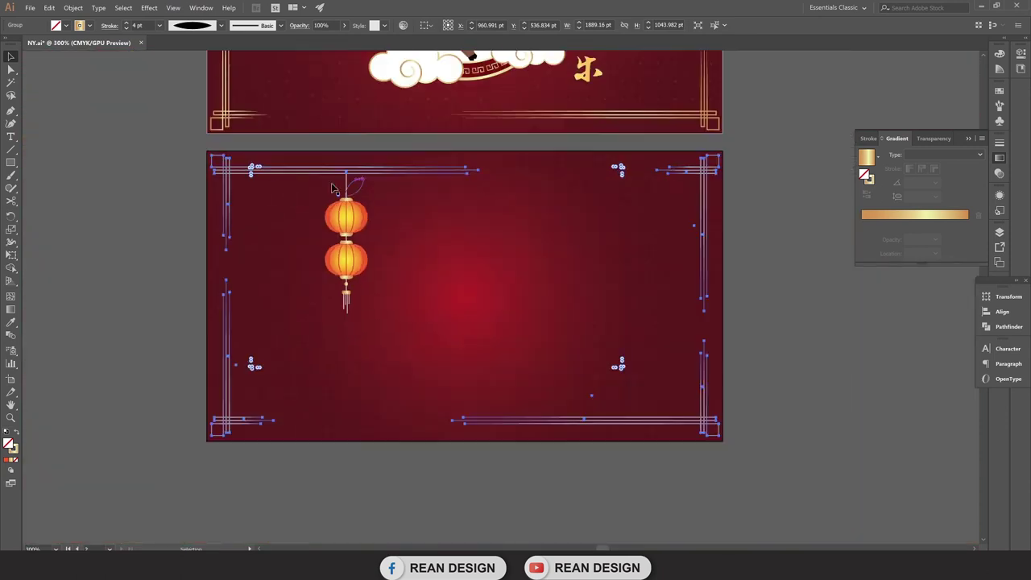
scroll(157, 162, up, 2)
scroll(179, 195, up, 2)
Draw a circle with the Ellipse Tool to the left of the ox's cloud.
scroll(182, 198, up, 2)
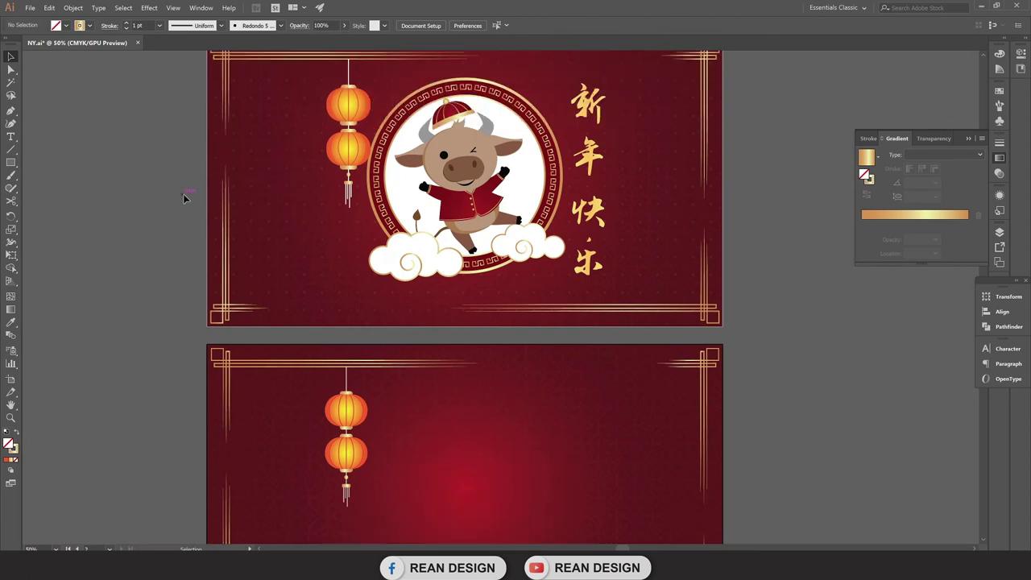
scroll(636, 330, down, 3)
scroll(737, 308, up, 2)
scroll(737, 309, up, 2)
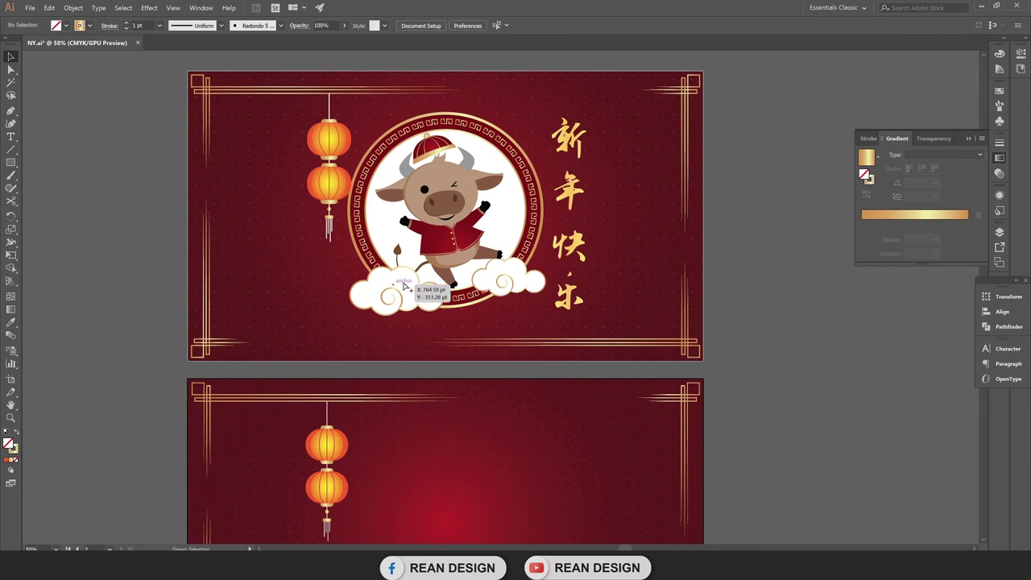
scroll(391, 298, up, 3)
scroll(453, 326, down, 1)
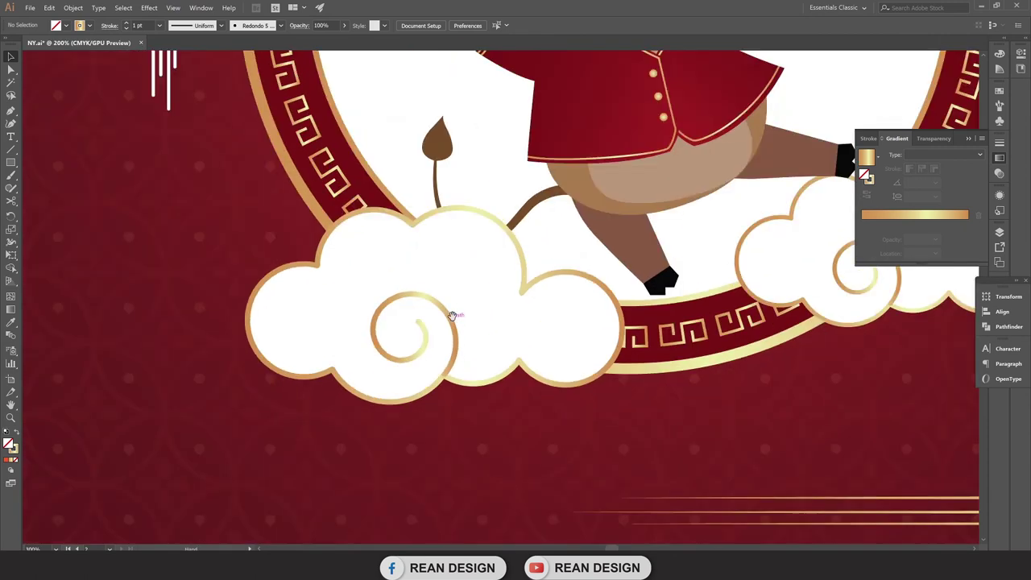
drag(454, 311, 490, 302)
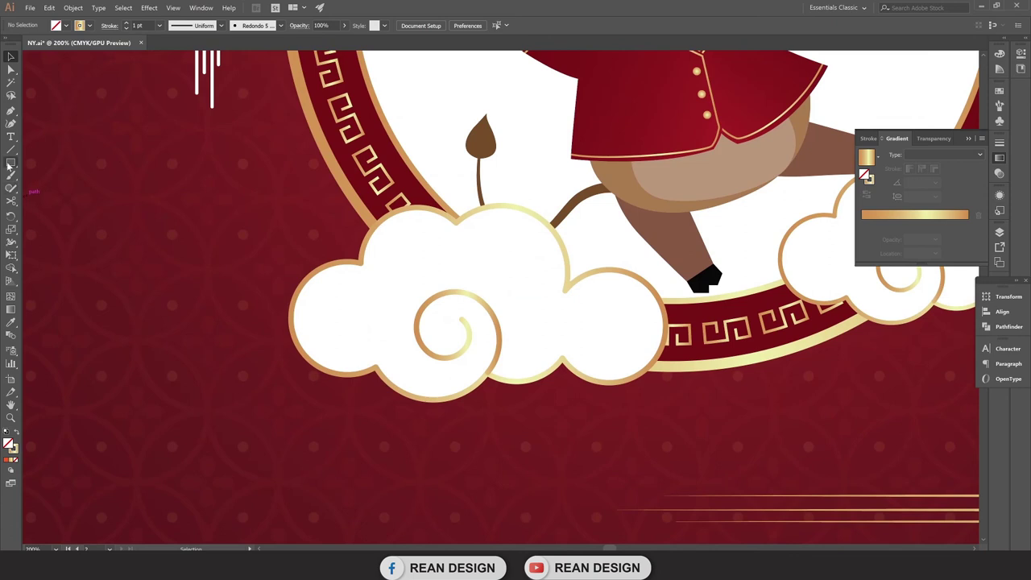
drag(10, 162, 70, 188)
click(70, 188)
drag(311, 299, 423, 295)
drag(184, 237, 288, 335)
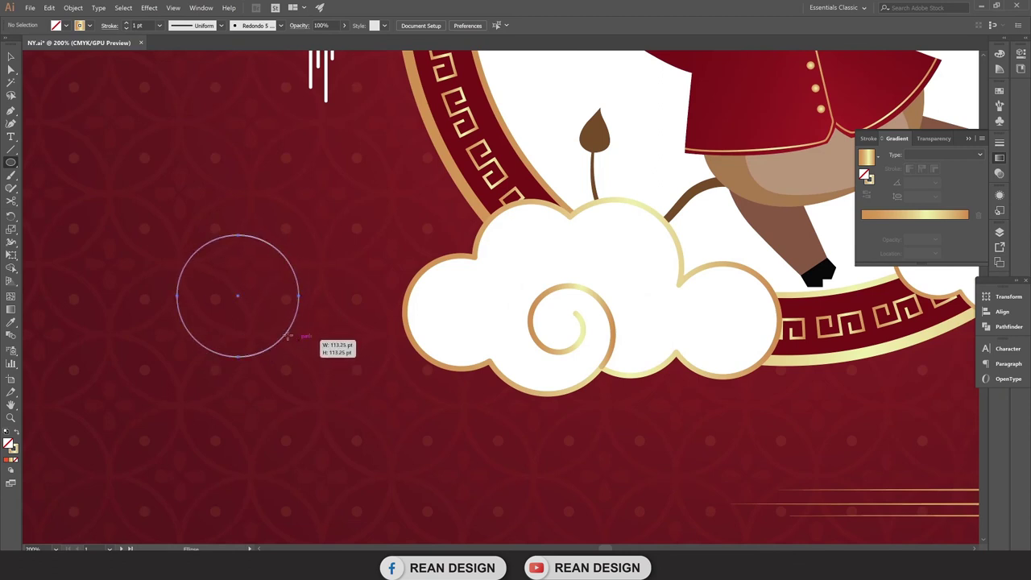
Give the circle a white fill and no stroke.
click(66, 25)
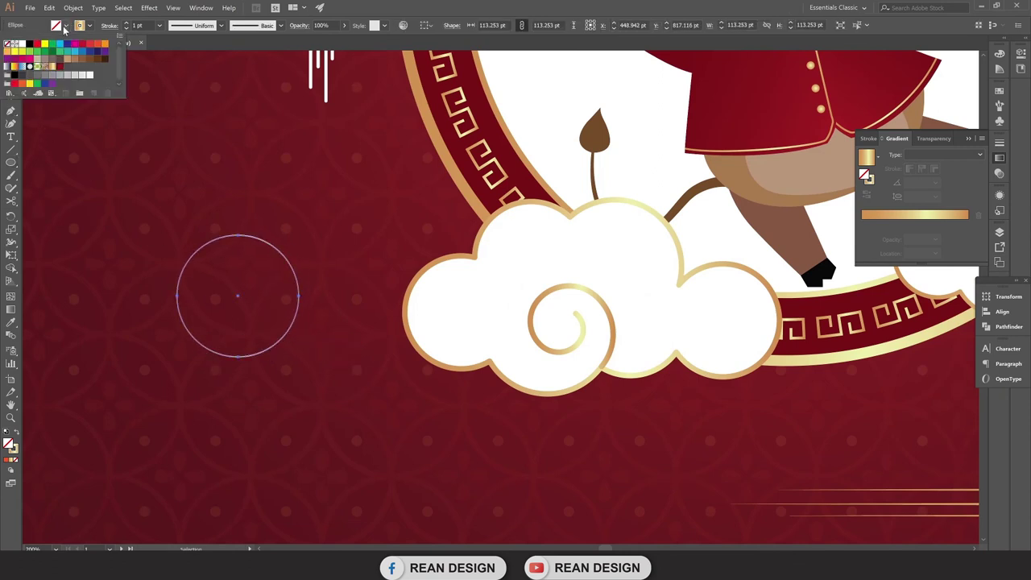
click(23, 47)
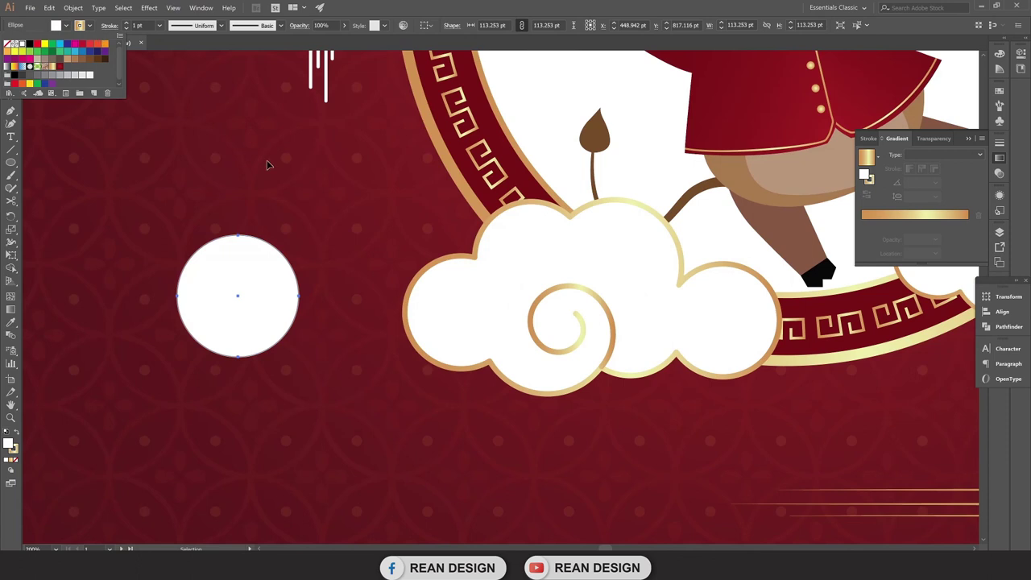
click(88, 27)
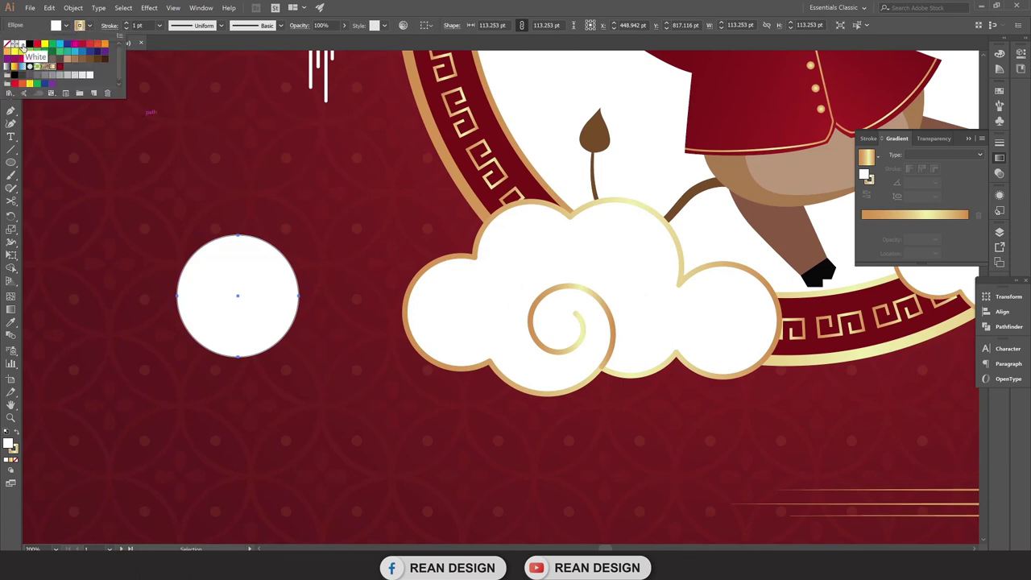
click(7, 44)
click(360, 216)
Move and resize the circle with Free Transform to cover the cloud's left lobe.
drag(267, 296, 497, 315)
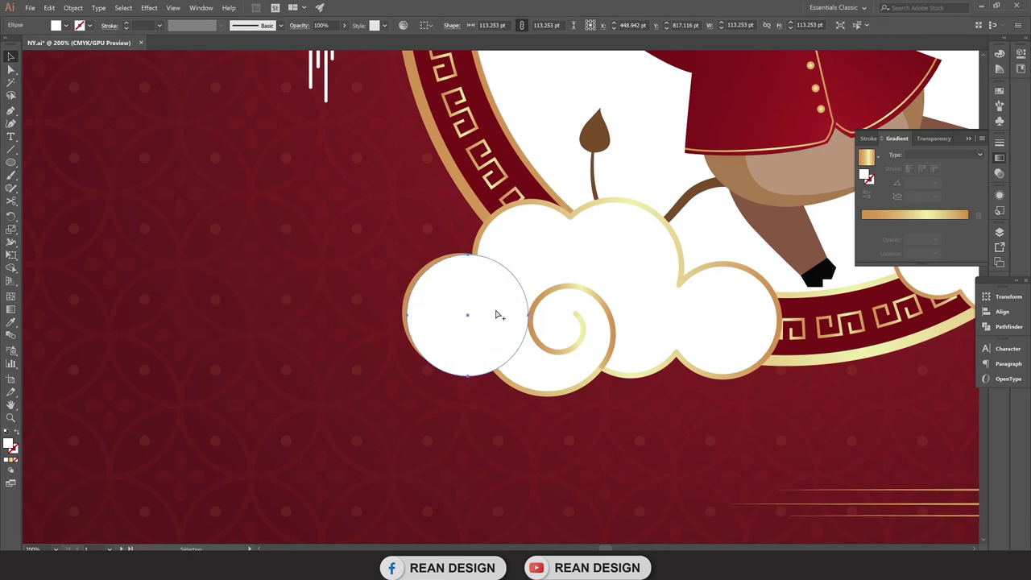
scroll(497, 315, up, 2)
key(e)
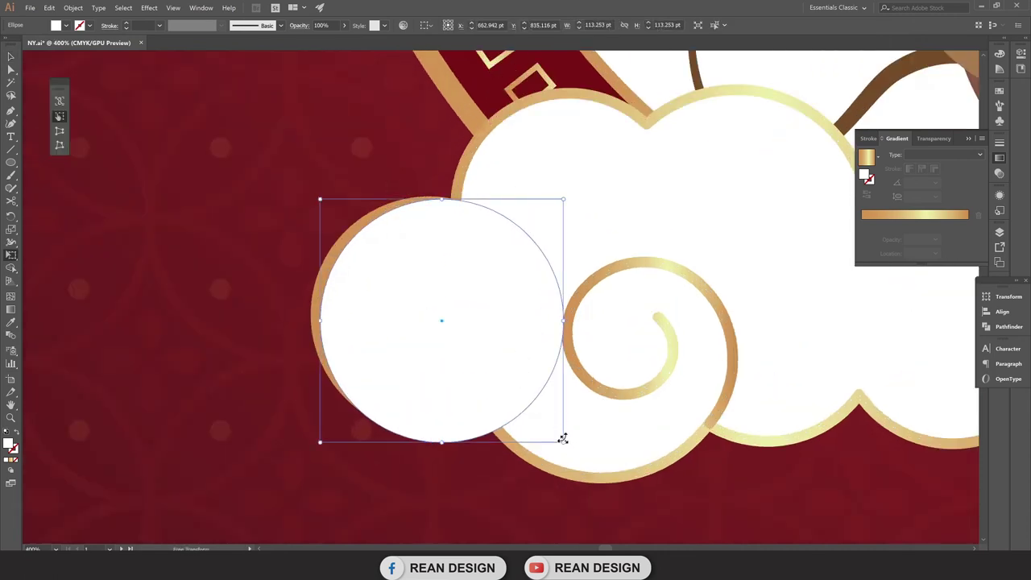
drag(563, 439, 540, 420)
drag(472, 368, 466, 379)
drag(537, 206, 547, 195)
key(a)
mouse_move(486, 307)
mouse_down()
mouse_move(376, 341)
mouse_move(297, 316)
mouse_up()
scroll(297, 316, down, 1)
drag(272, 354, 357, 281)
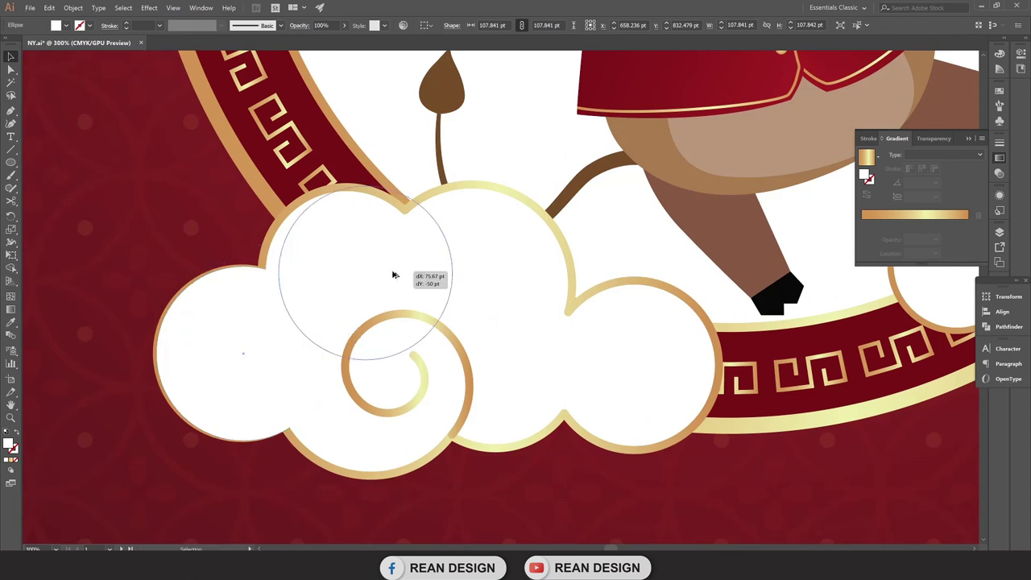
key(ctrl+z)
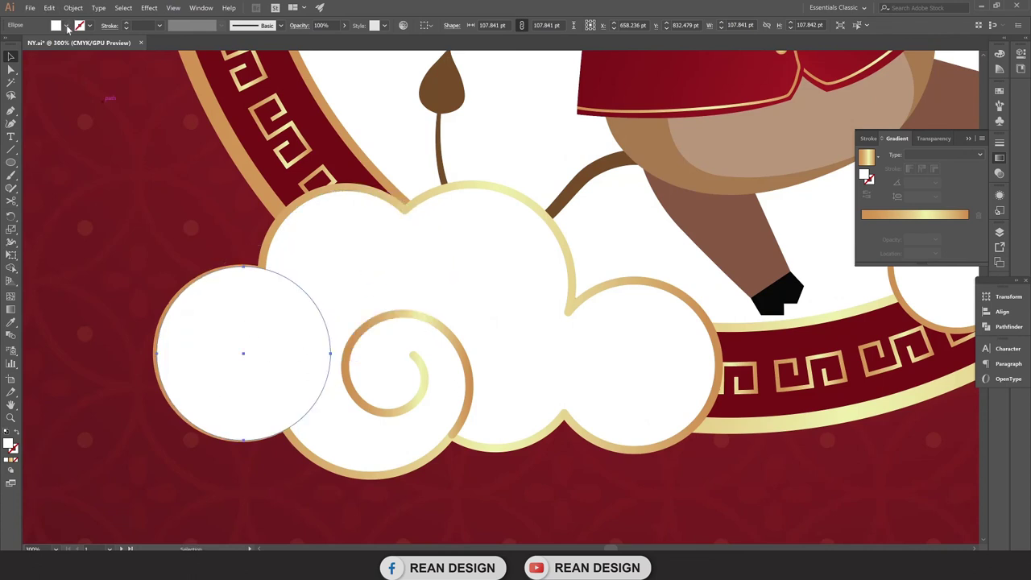
Change the circle's fill to dark brown after trying tan and green.
click(68, 26)
click(66, 62)
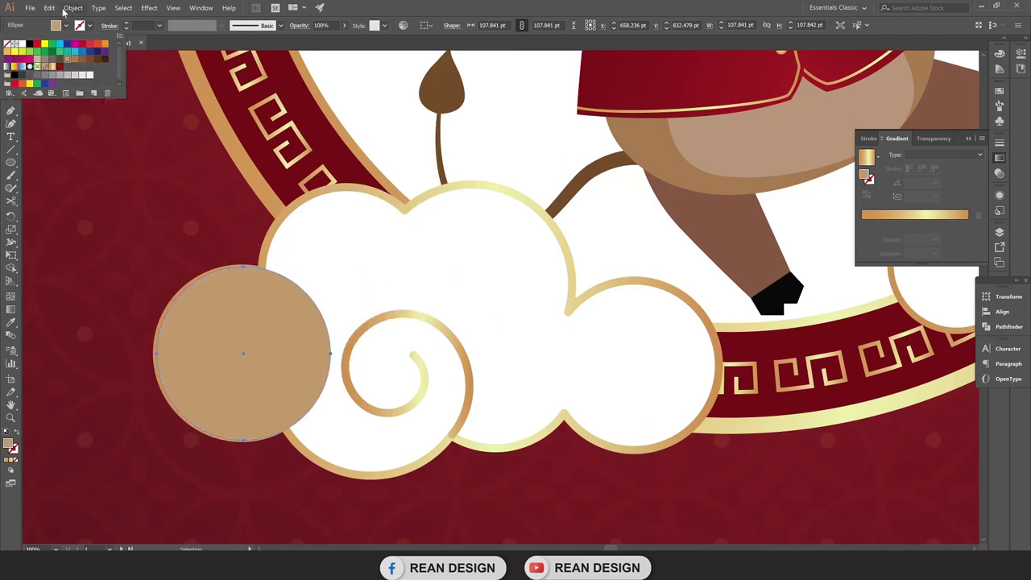
click(54, 46)
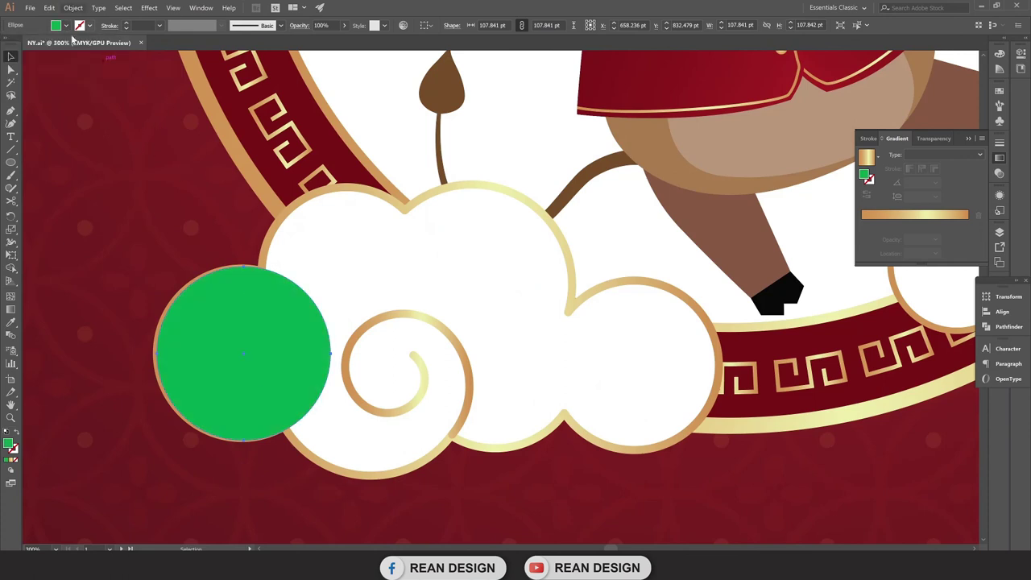
click(68, 28)
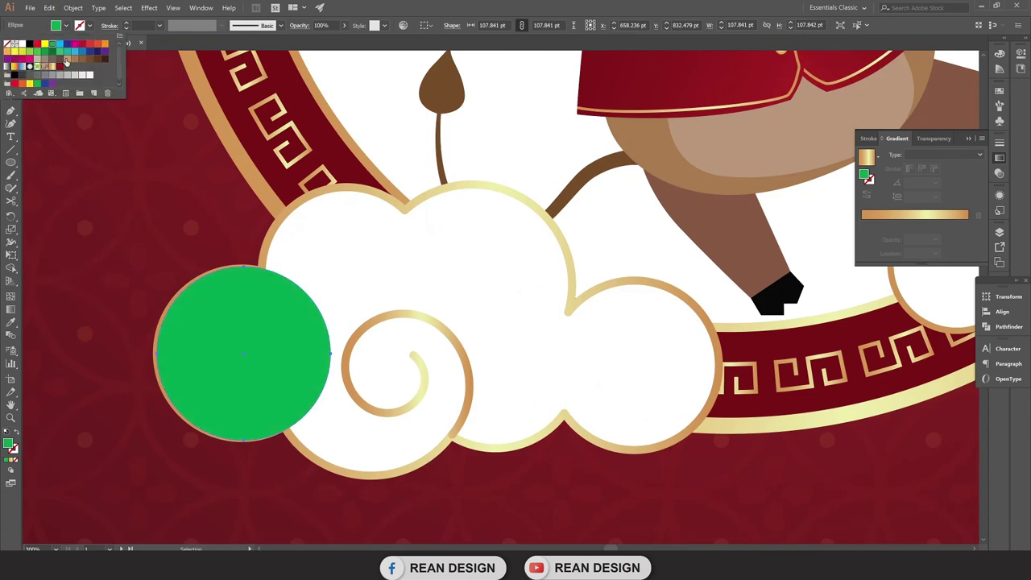
click(106, 62)
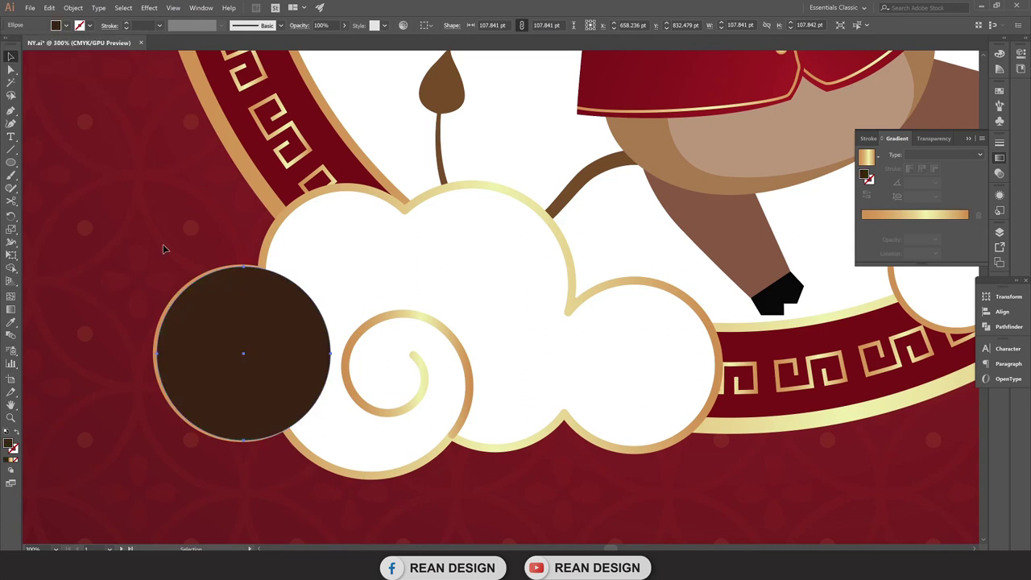
Duplicate the brown circle over the cloud's top and bottom, enlarging one copy.
scroll(209, 321, up, 1)
mouse_move(253, 380)
mouse_down()
mouse_move(356, 300)
mouse_move(486, 294)
mouse_move(469, 292)
mouse_up()
key(e)
drag(558, 387, 575, 403)
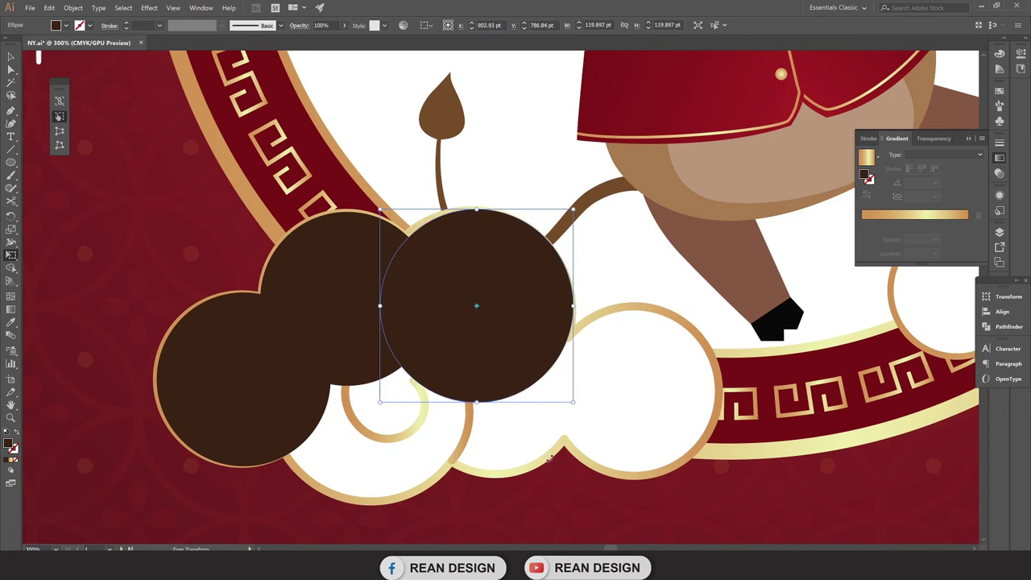
key(v)
mouse_move(249, 426)
mouse_down()
mouse_move(637, 431)
mouse_move(632, 421)
mouse_move(497, 430)
mouse_move(506, 431)
mouse_up()
mouse_move(495, 277)
mouse_down()
mouse_move(395, 339)
mouse_move(400, 360)
mouse_up()
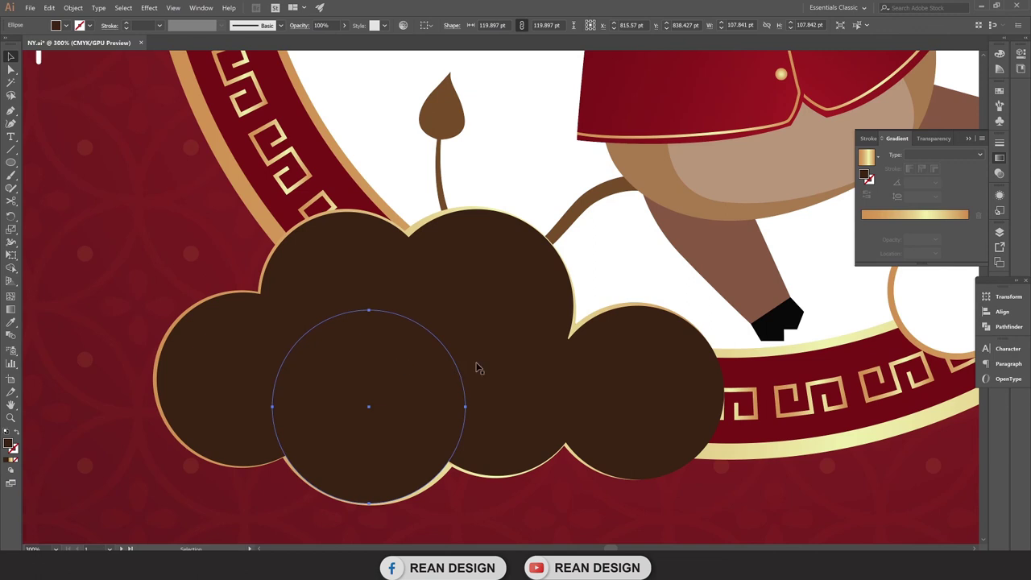
Select all six brown circles and drag them left onto the empty red background.
scroll(476, 368, down, 3)
click(571, 371)
scroll(569, 384, up, 3)
shift+click(434, 401)
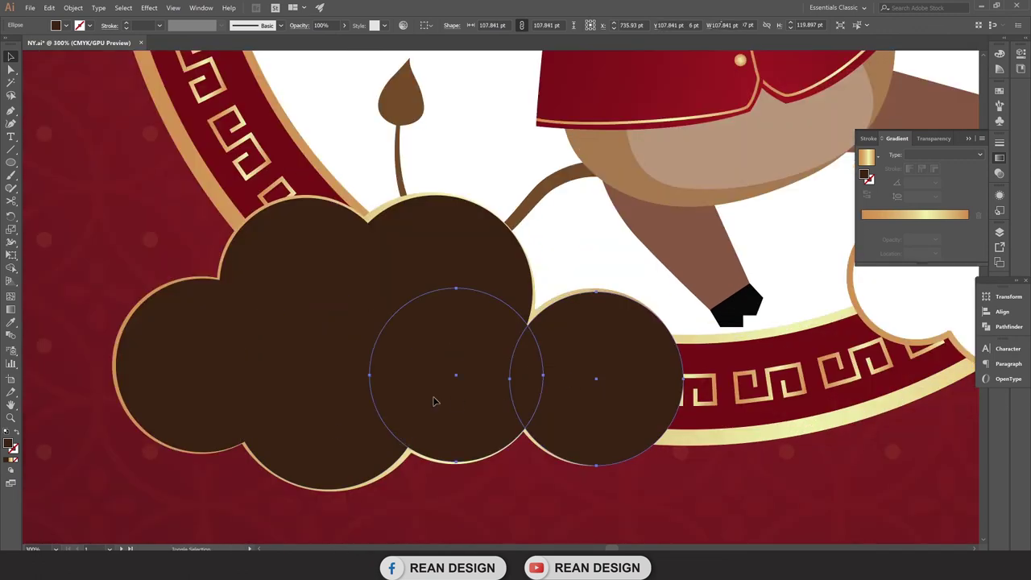
shift+click(322, 383)
shift+click(156, 350)
shift+click(295, 274)
shift+click(404, 264)
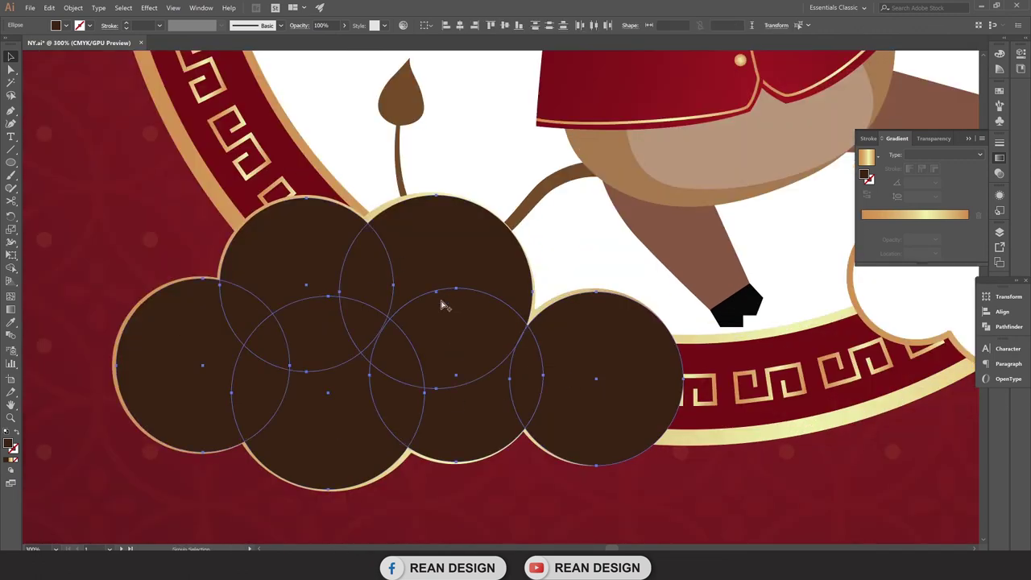
scroll(442, 305, down, 2)
drag(504, 340, 184, 338)
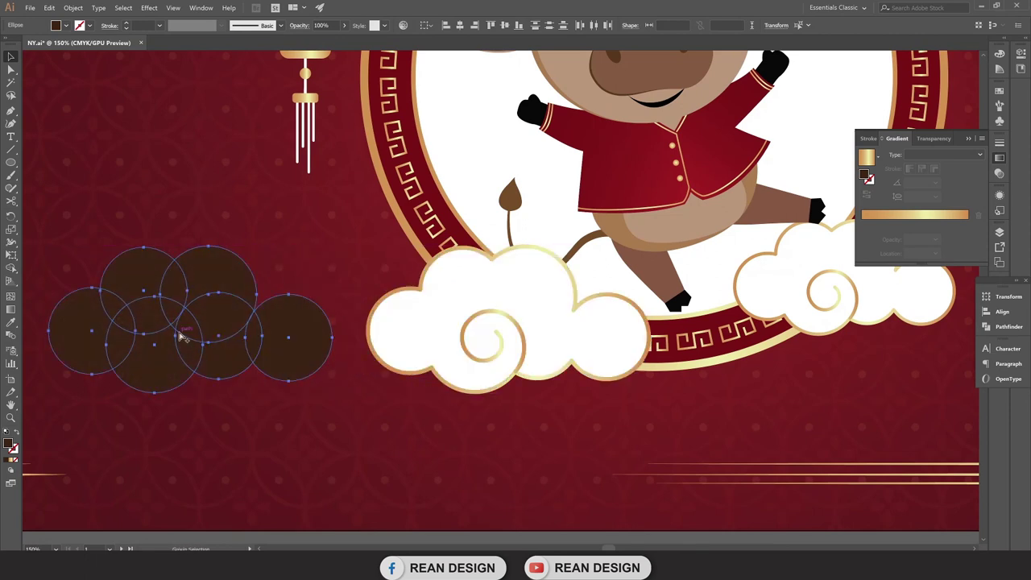
Shift-select all six overlapping brown circles.
scroll(183, 338, up, 2)
scroll(382, 376, left, 2)
click(401, 416)
scroll(432, 293, up, 3)
click(451, 289)
scroll(444, 292, down, 1)
drag(401, 417, 576, 468)
shift+click(520, 409)
shift+click(480, 270)
shift+click(359, 248)
shift+click(199, 329)
shift+click(352, 407)
Combine the selected circles with Pathfinder's Unite shape mode.
scroll(379, 411, down, 2)
scroll(368, 406, right, 1)
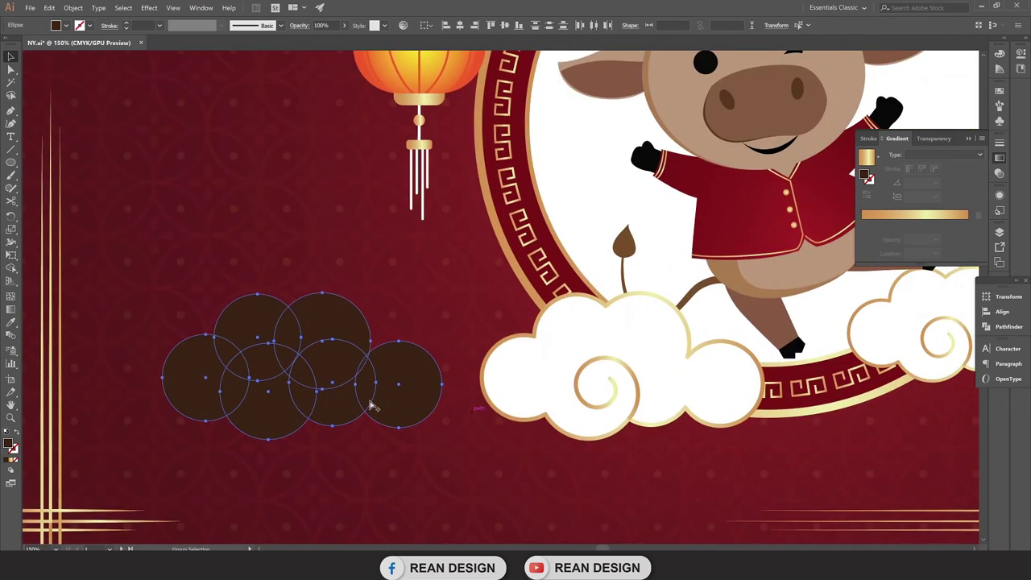
scroll(368, 405, up, 1)
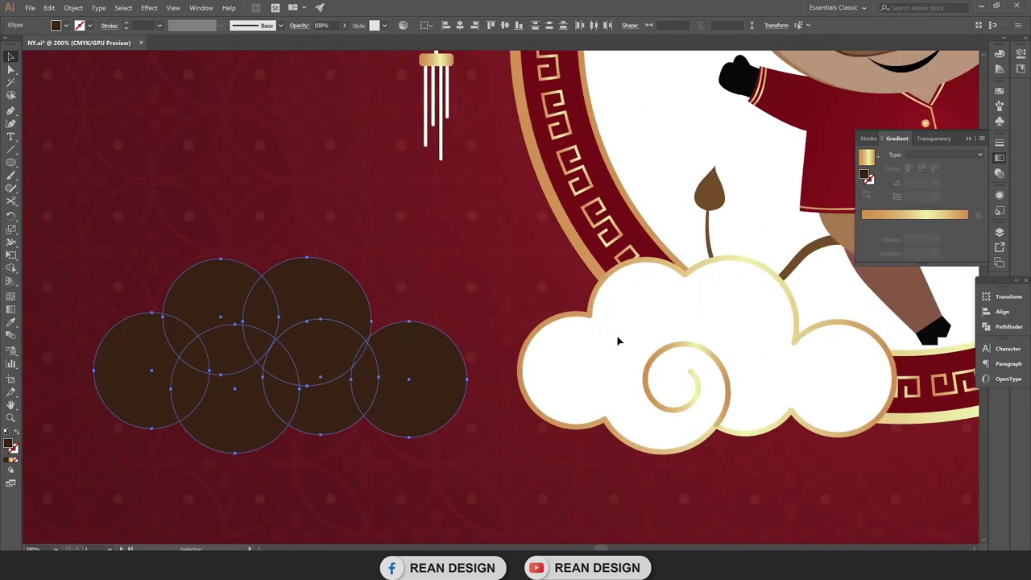
click(1007, 327)
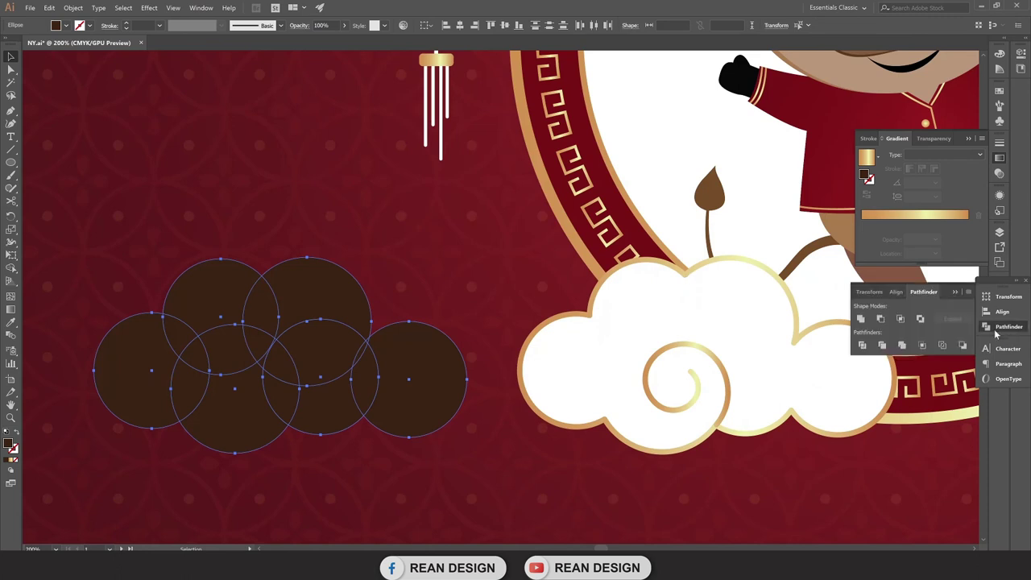
click(861, 319)
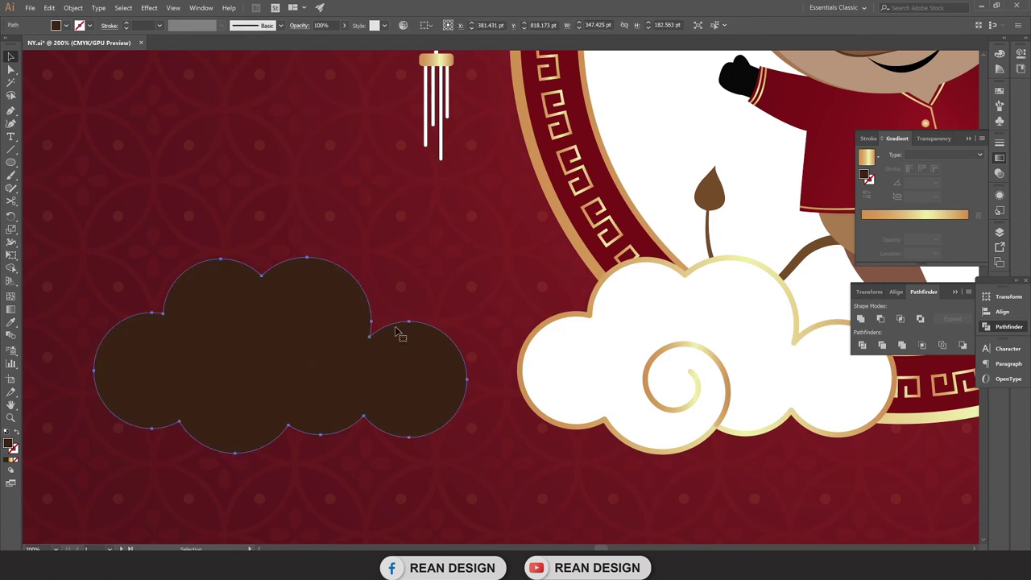
Set the brown cloud's stroke to an orange swatch.
key(a)
key(v)
click(66, 25)
click(8, 43)
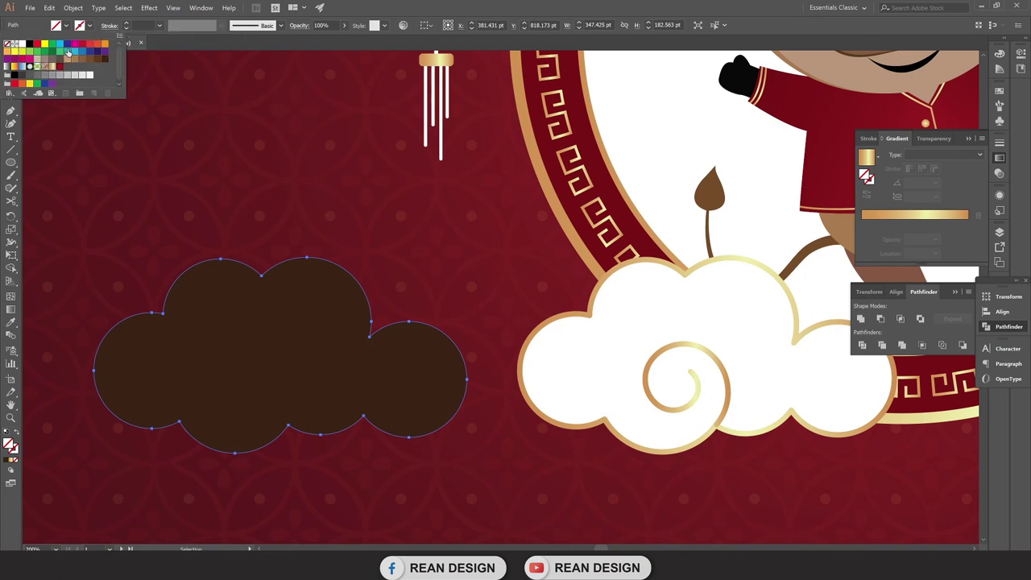
click(105, 44)
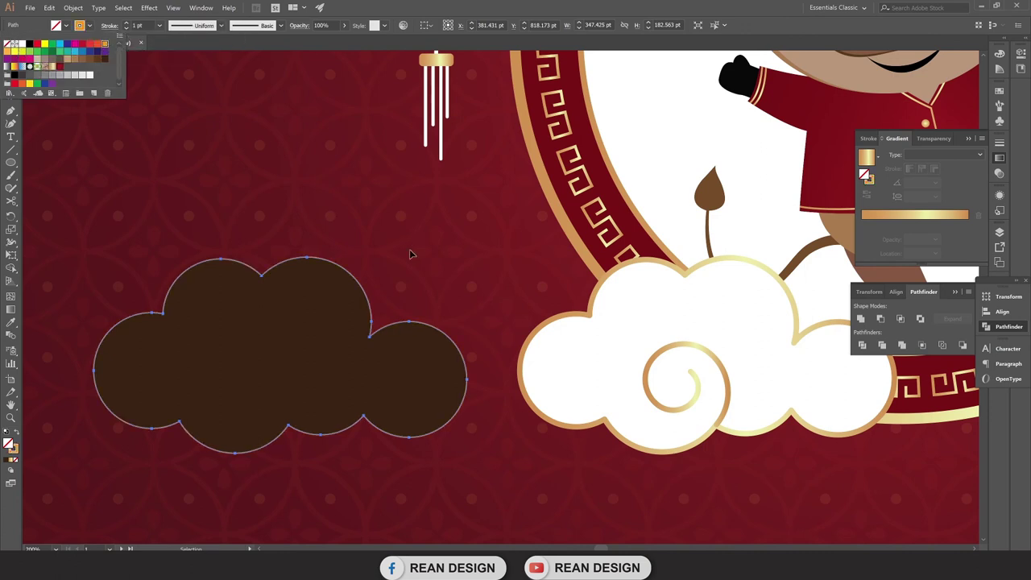
click(410, 254)
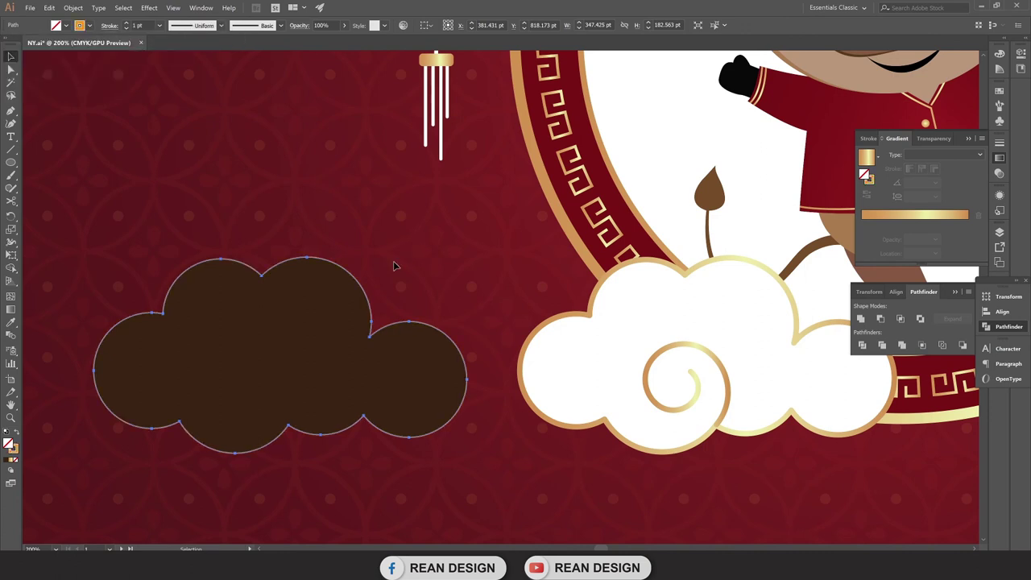
Change the cloud's stroke weight to 4 pt.
click(126, 23)
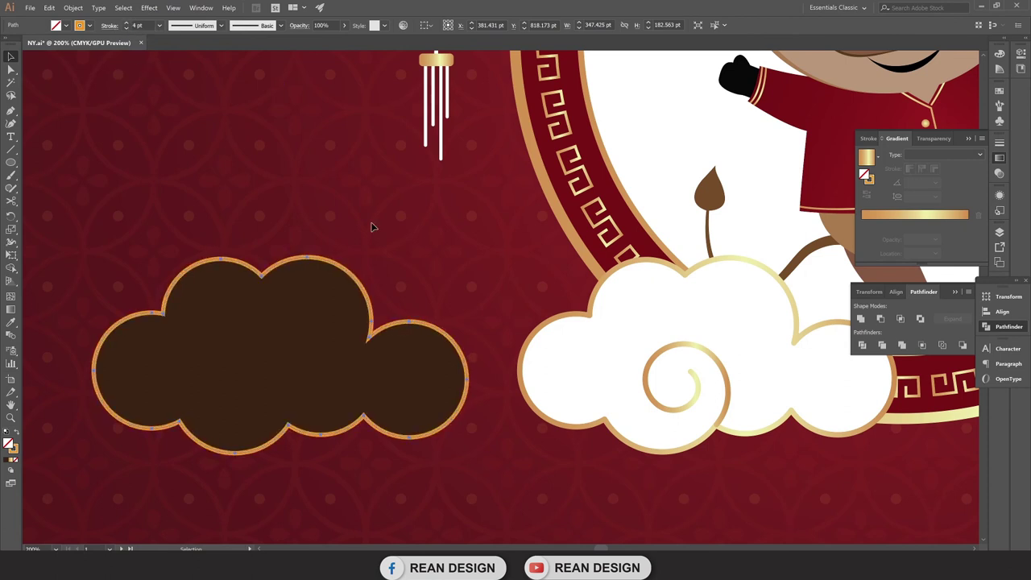
scroll(387, 258, down, 1)
scroll(409, 304, down, 2)
scroll(411, 307, down, 1)
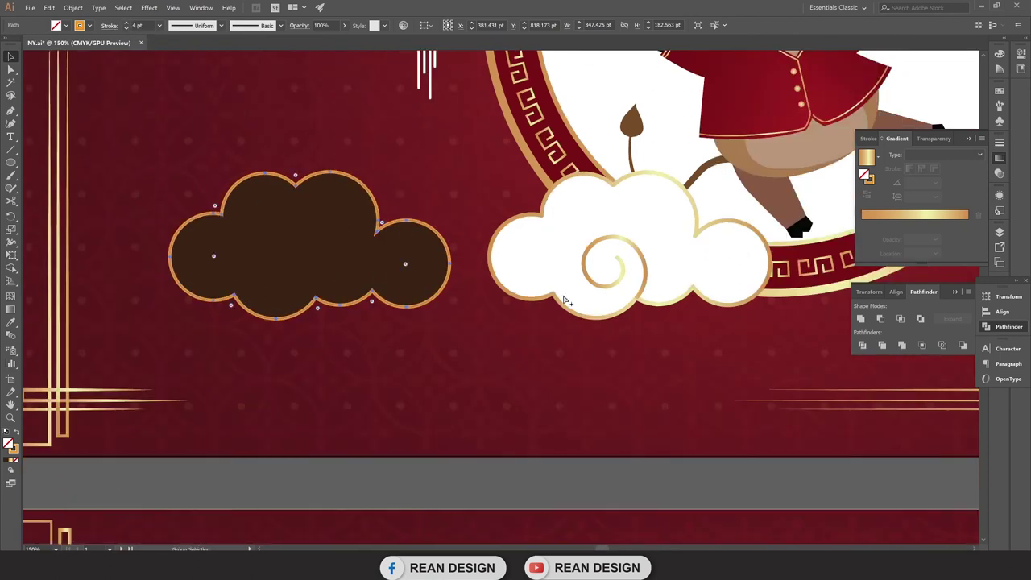
scroll(564, 300, up, 4)
scroll(553, 306, left, 2)
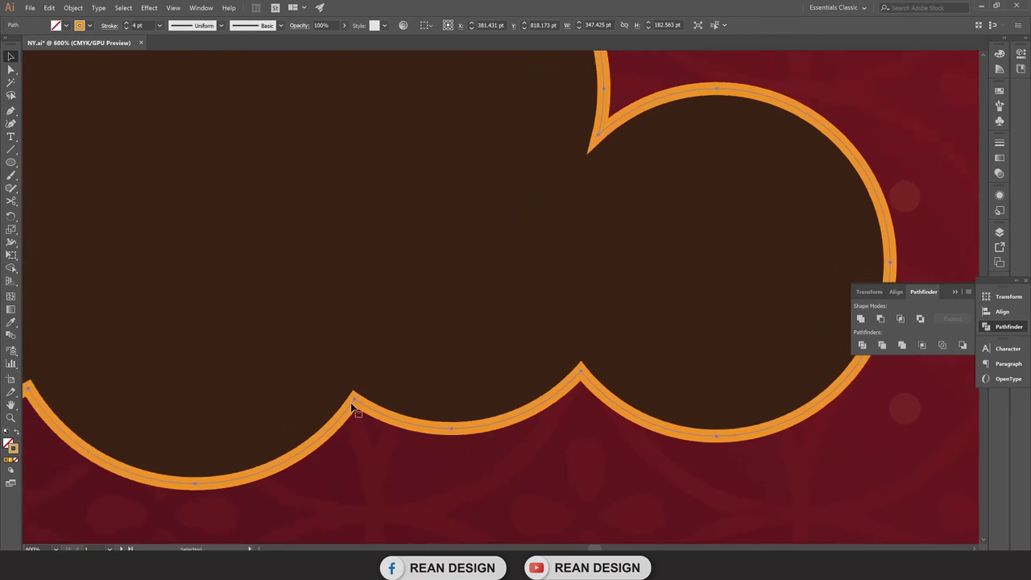
Set the outline to Round Join in the Stroke panel.
click(108, 27)
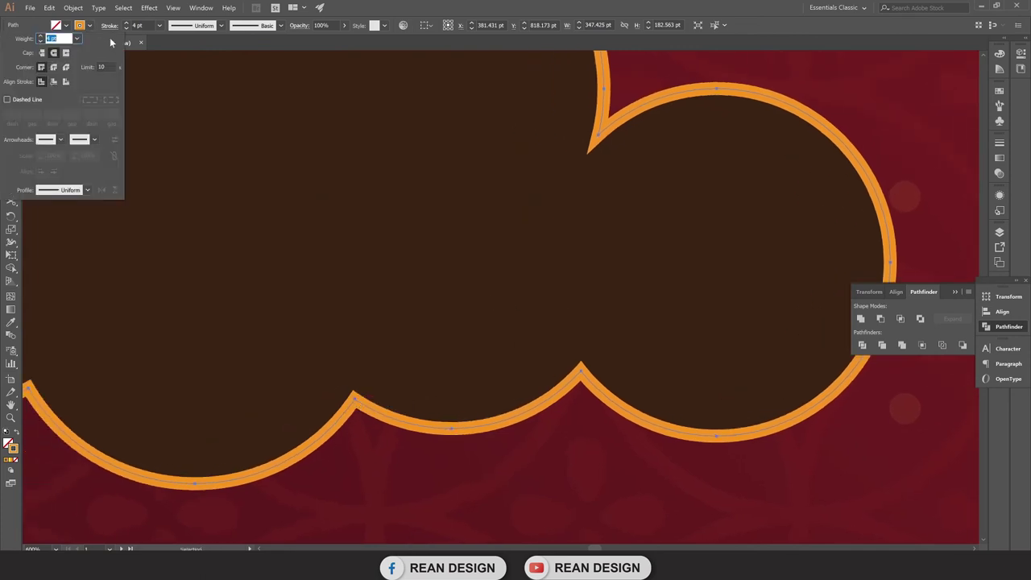
click(53, 68)
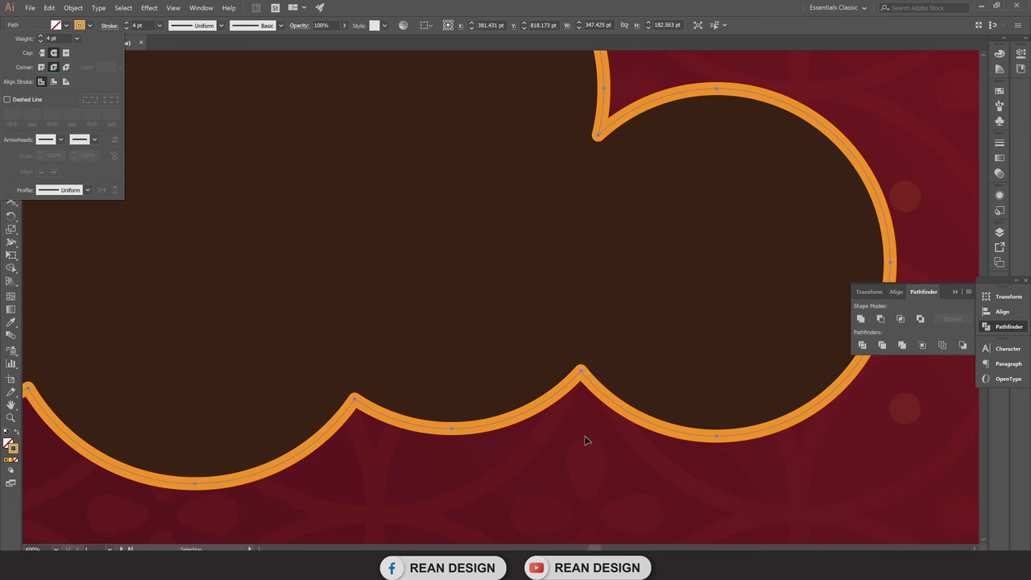
alt+scroll(587, 440, down, 1)
alt+scroll(586, 440, down, 3)
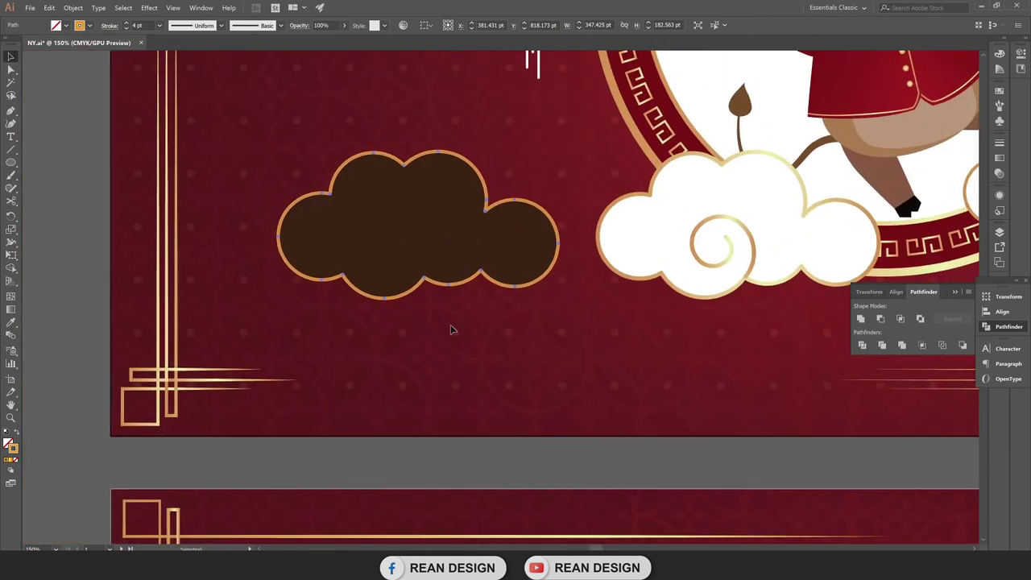
scroll(416, 288, up, 1)
scroll(388, 276, up, 1)
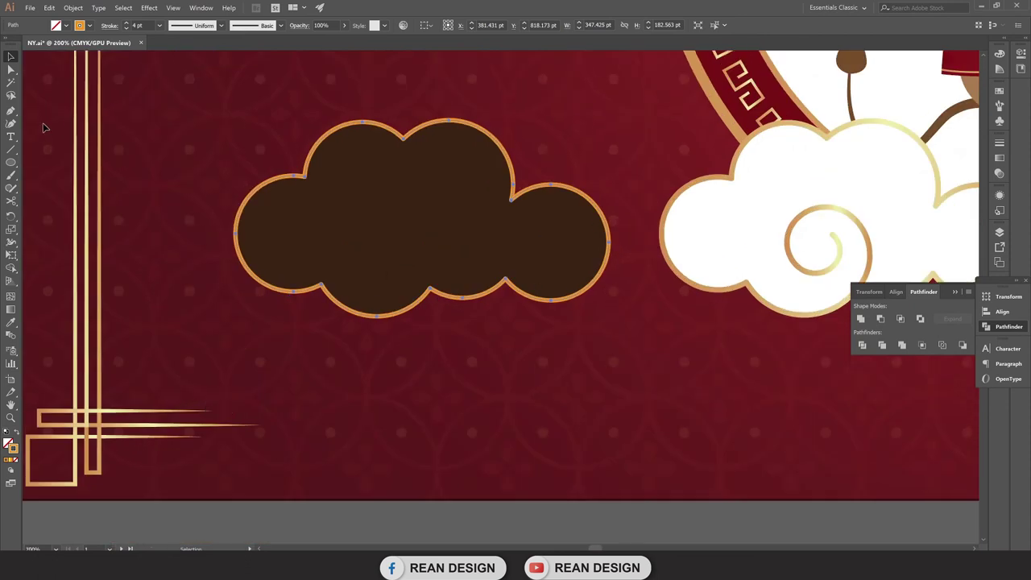
Copy the ox cloud's gold gradient outline onto the new cloud with the Eyedropper.
click(11, 322)
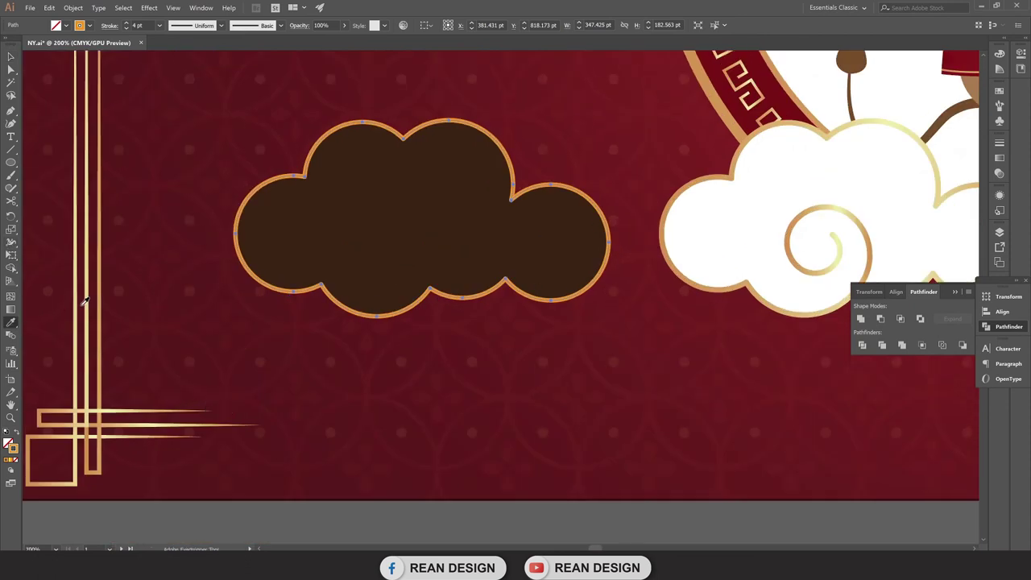
scroll(91, 301, down, 2)
scroll(131, 472, down, 2)
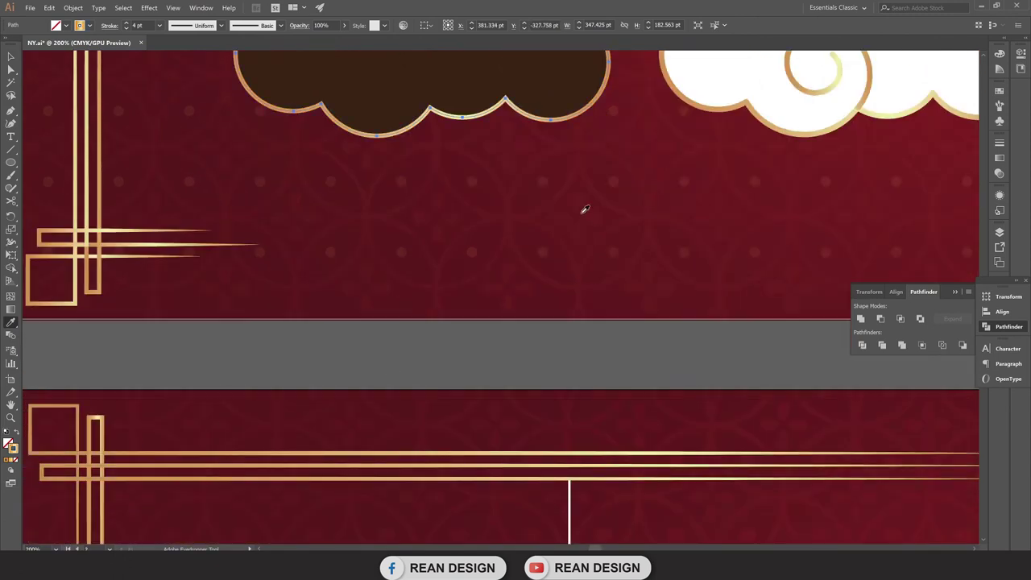
scroll(537, 193, up, 3)
scroll(536, 193, up, 2)
click(11, 56)
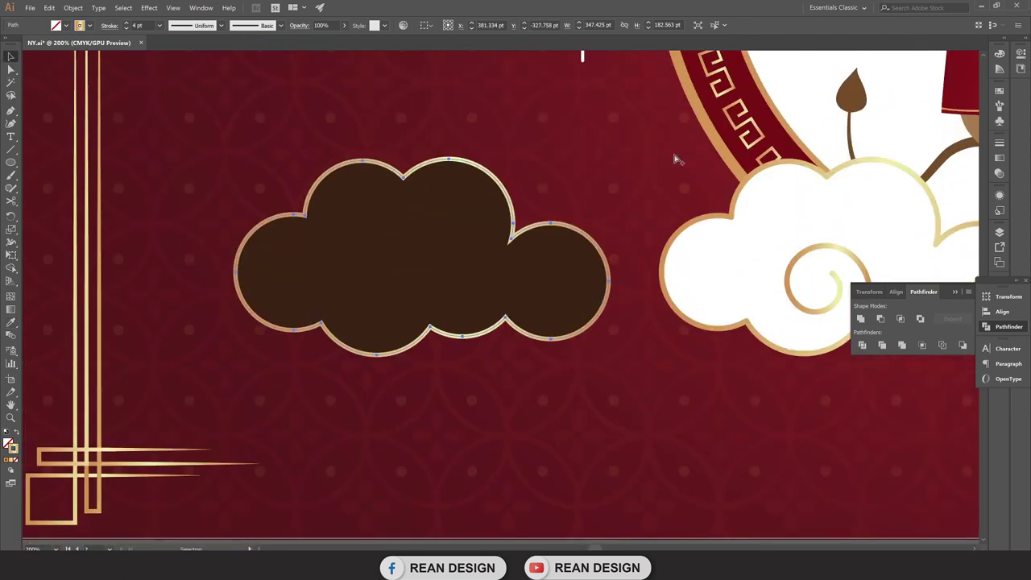
scroll(681, 173, up, 2)
Reselect the new cloud and give its gold outline Round Join.
click(497, 240)
scroll(525, 350, down, 3)
scroll(525, 350, left, 5)
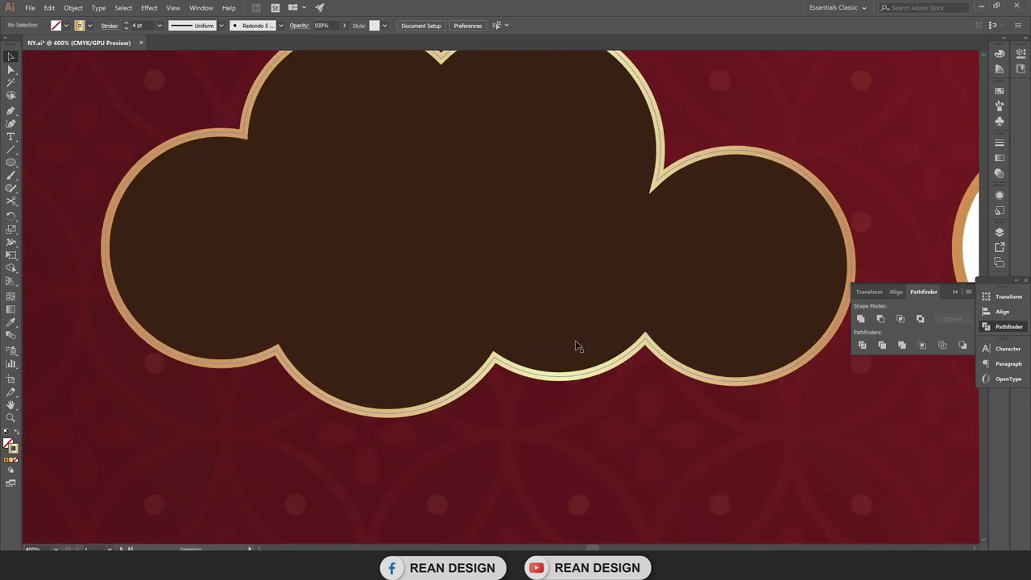
click(518, 361)
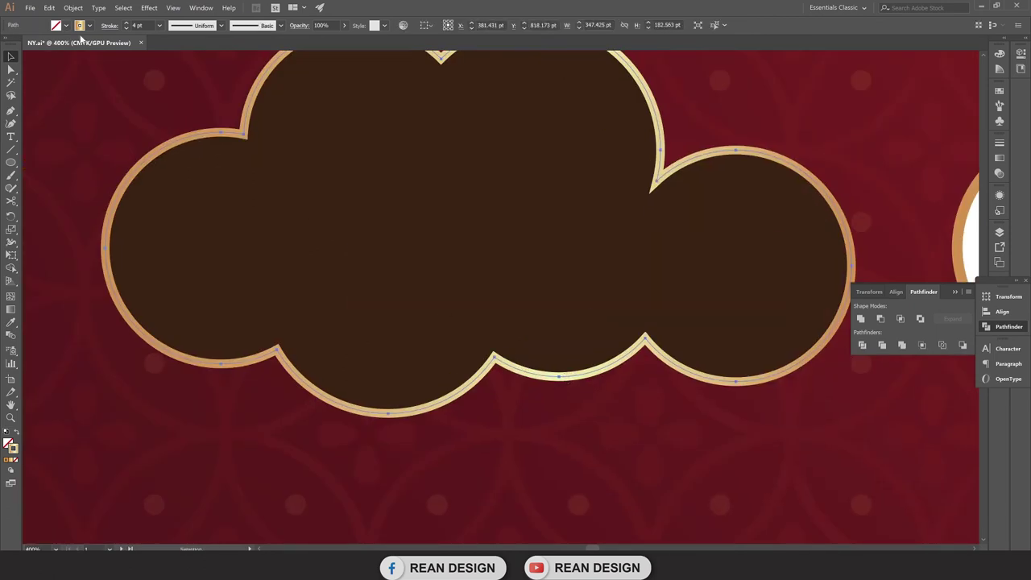
click(109, 26)
click(54, 69)
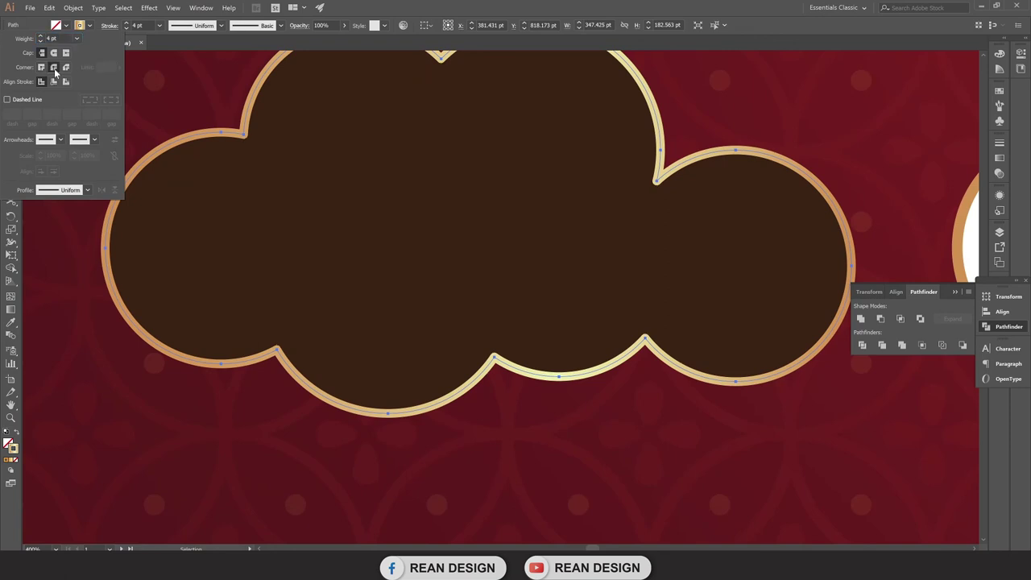
scroll(600, 402, down, 2)
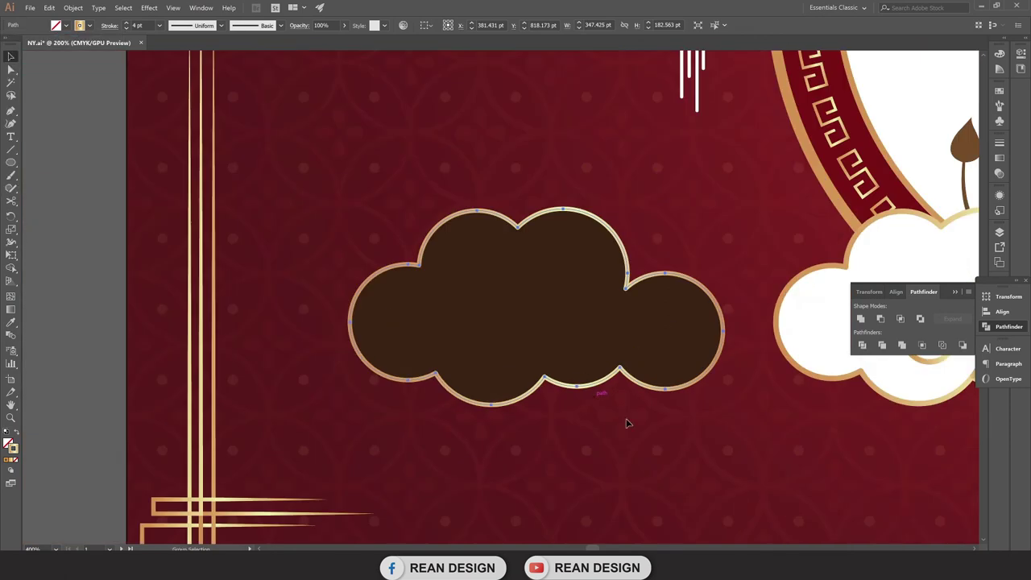
Fill the new cloud with white from the Fill swatches.
drag(626, 422, 461, 445)
click(418, 532)
click(320, 352)
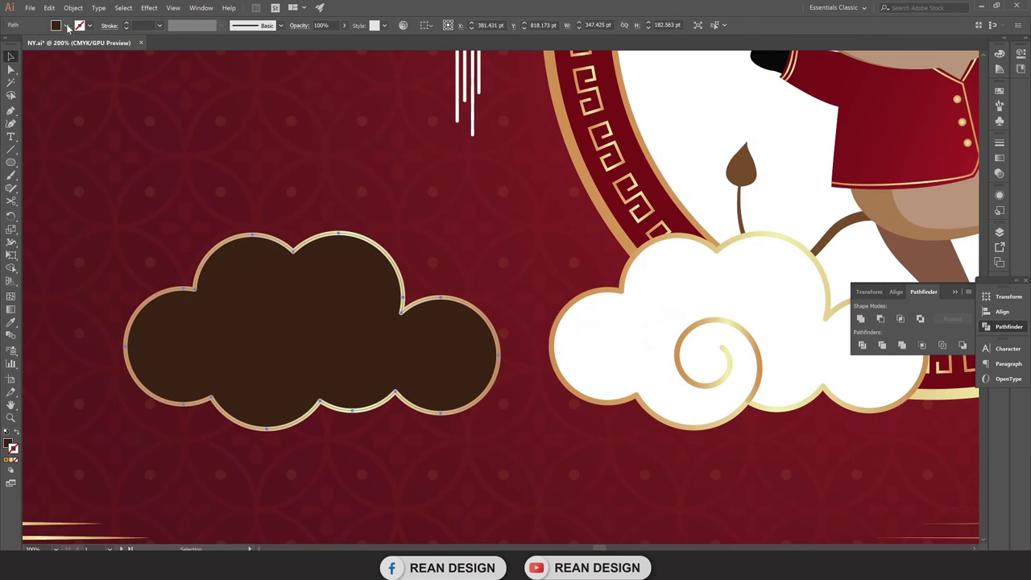
click(67, 25)
click(22, 47)
click(454, 435)
key(backslash)
key(ctrl+equal)
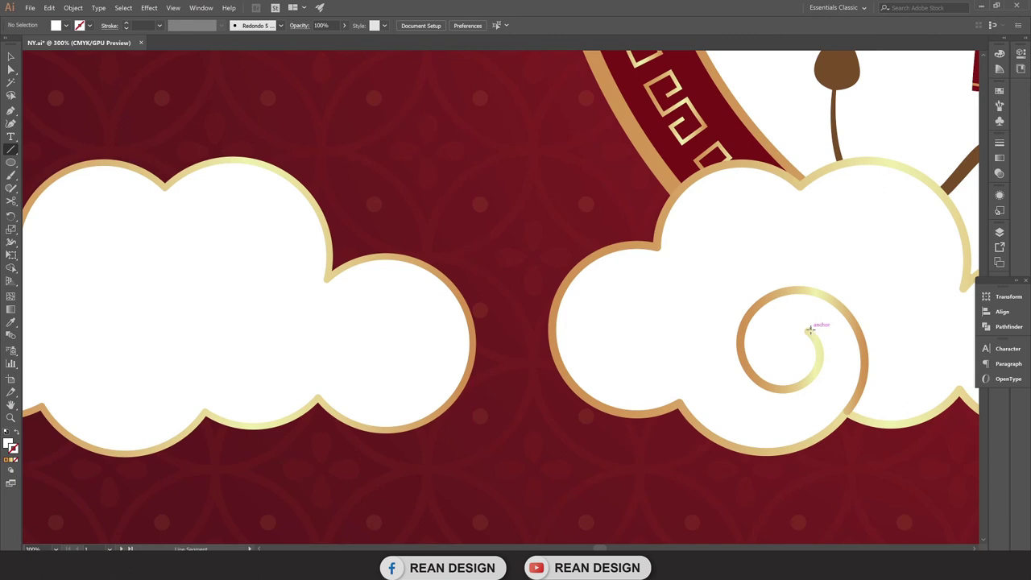
Draw a spiral on the left cloud with Segments set to 11 in the Spiral dialog.
click(15, 155)
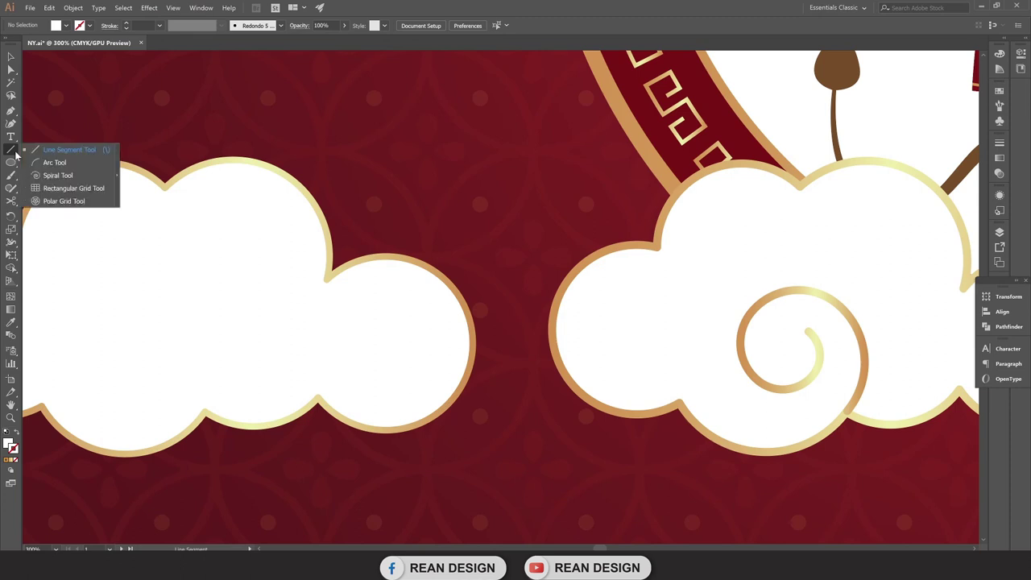
click(58, 175)
mouse_move(194, 240)
mouse_down()
mouse_move(230, 275)
mouse_move(316, 313)
mouse_up()
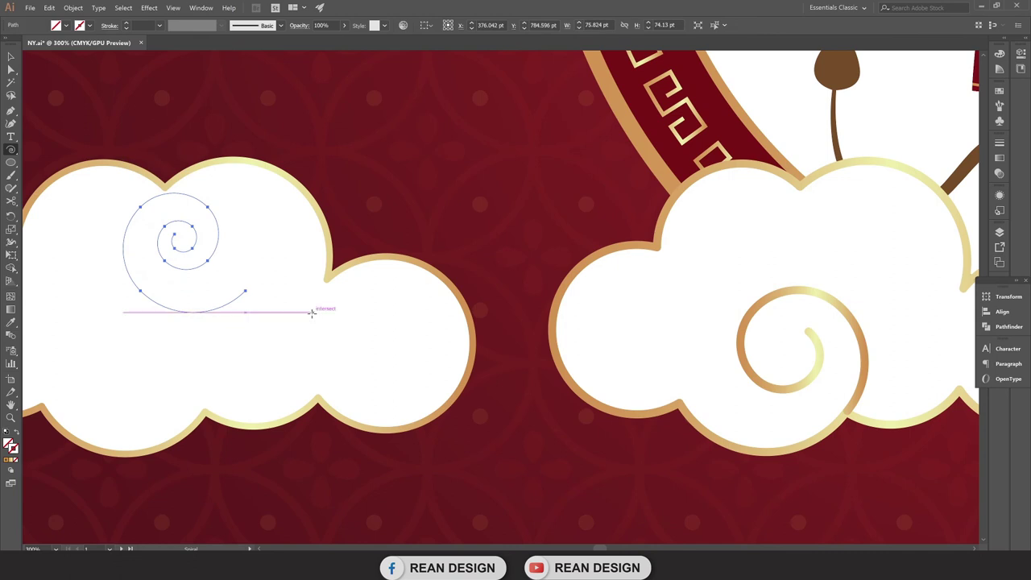
key(ctrl+z)
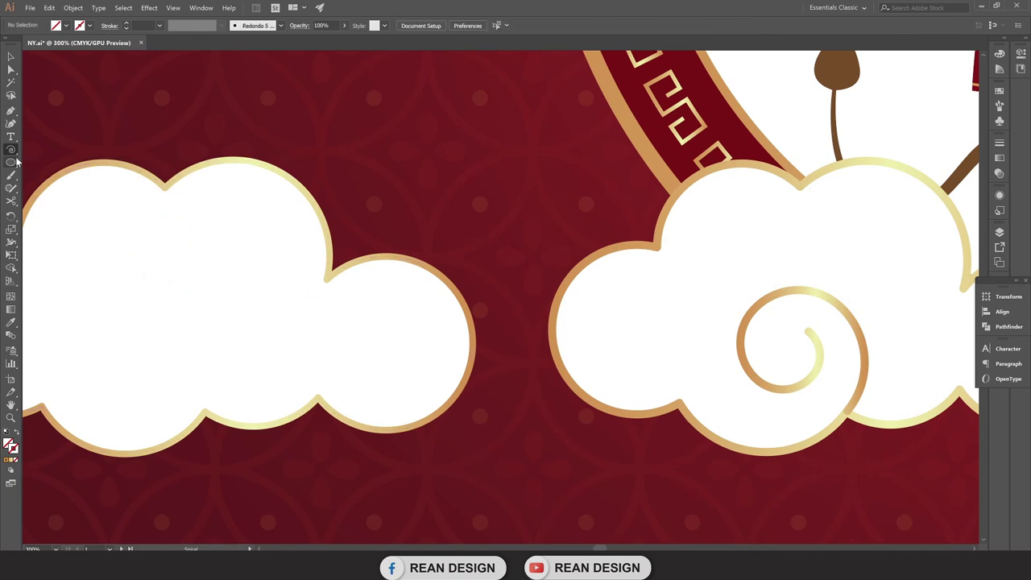
click(244, 261)
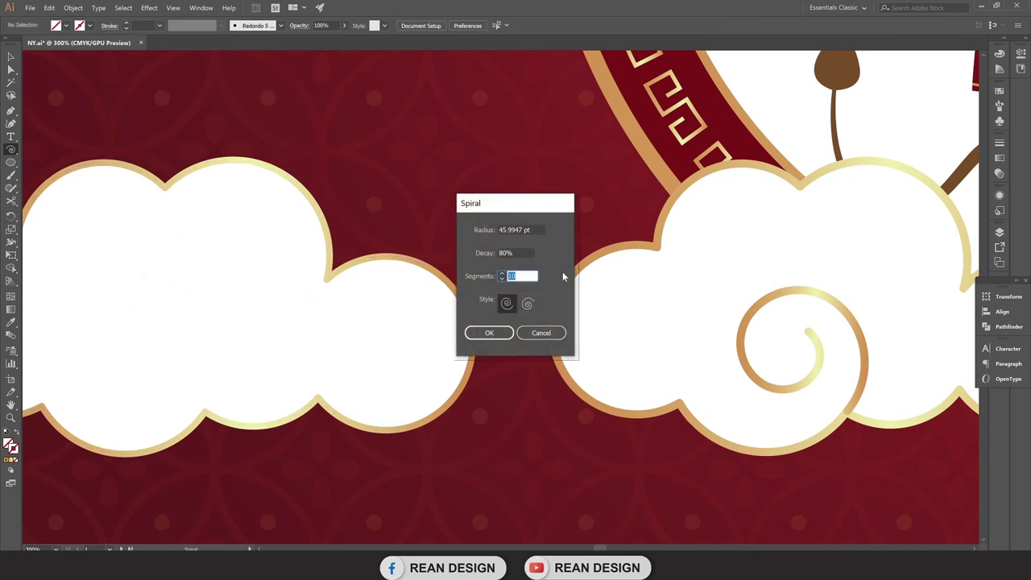
click(501, 274)
click(495, 337)
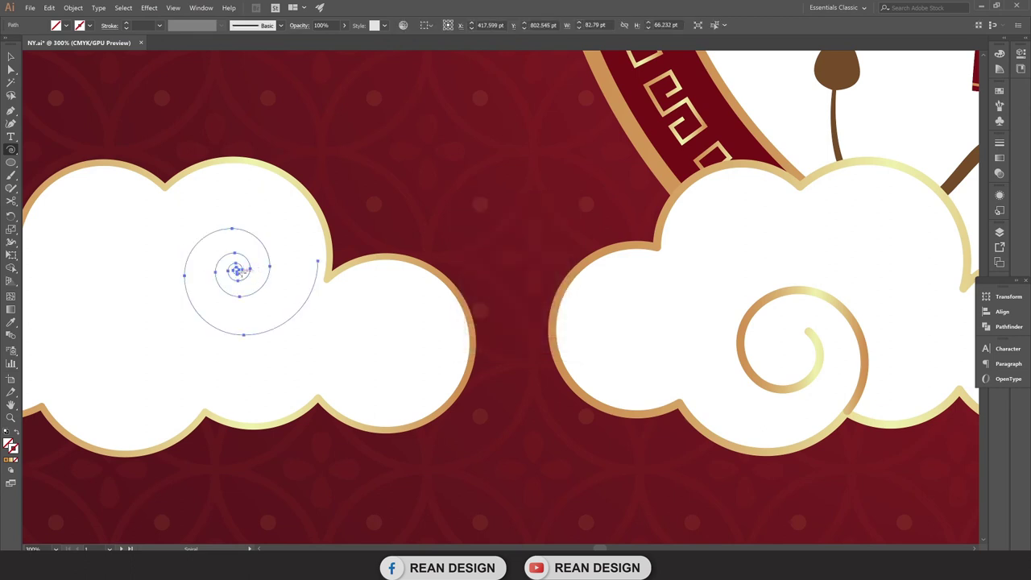
key(Delete)
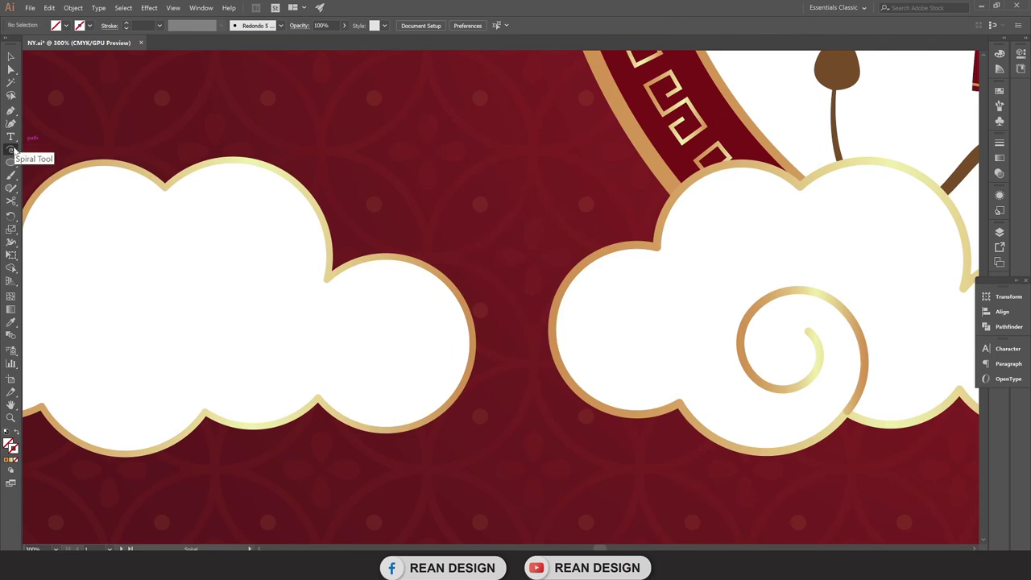
click(311, 248)
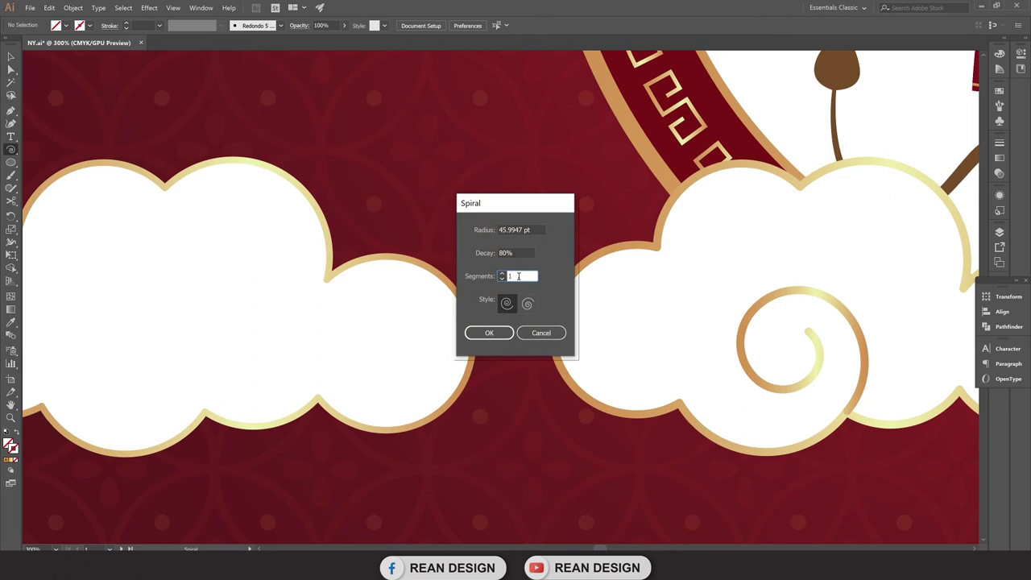
click(490, 333)
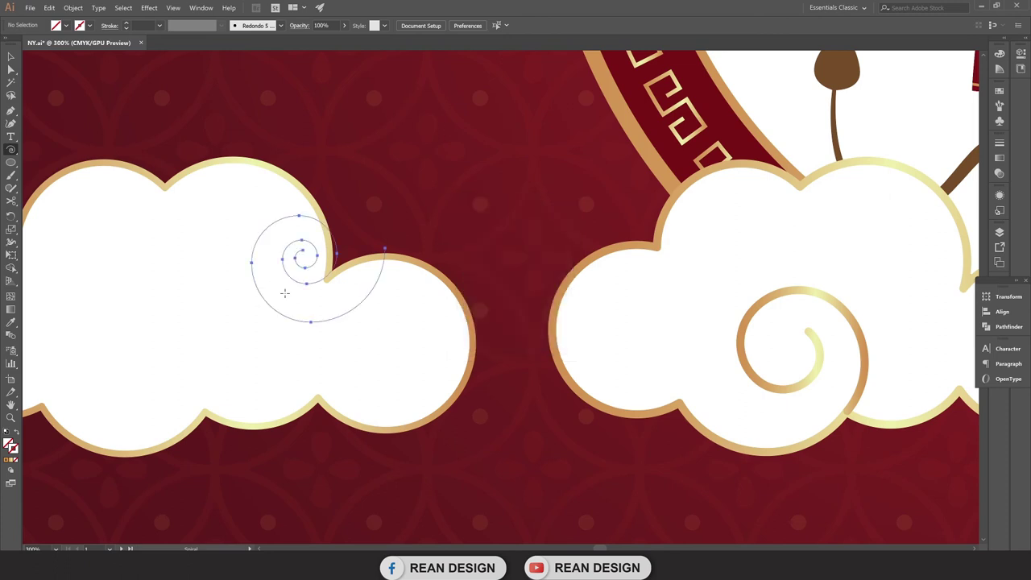
Enlarge the spiral, give it the cloud's gold gradient stroke, and move it onto the right cloud.
key(v)
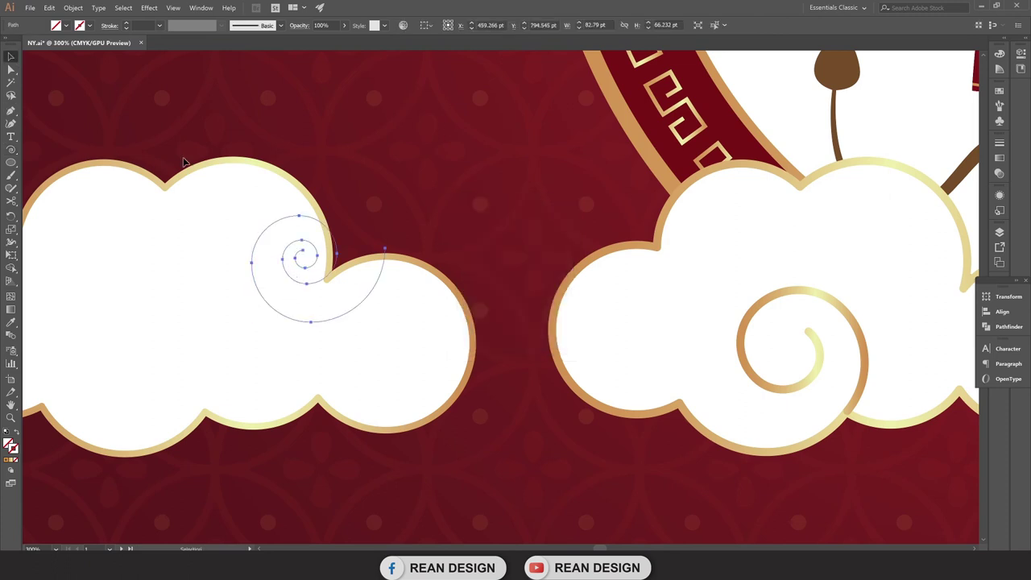
key(e)
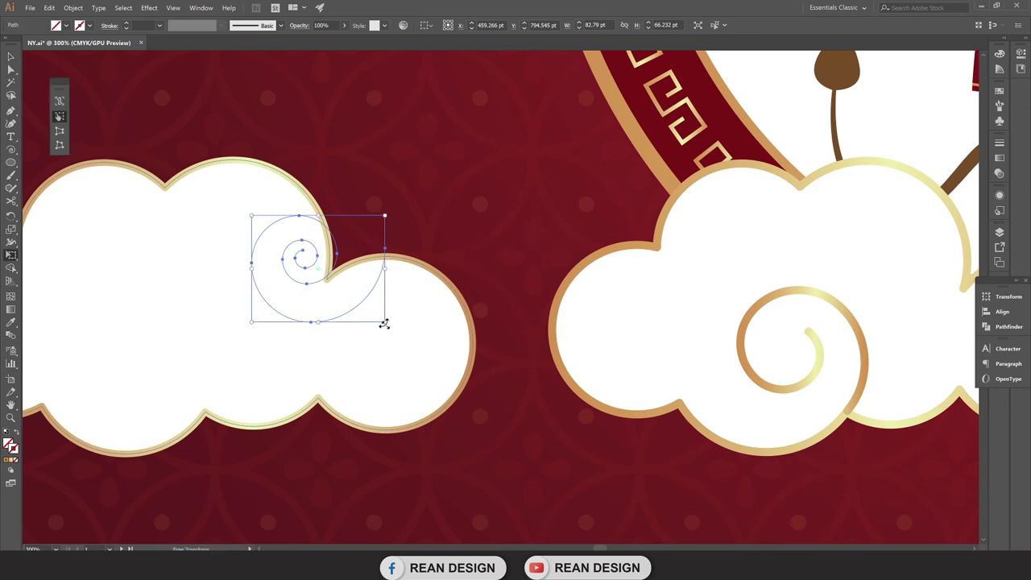
drag(384, 323, 534, 440)
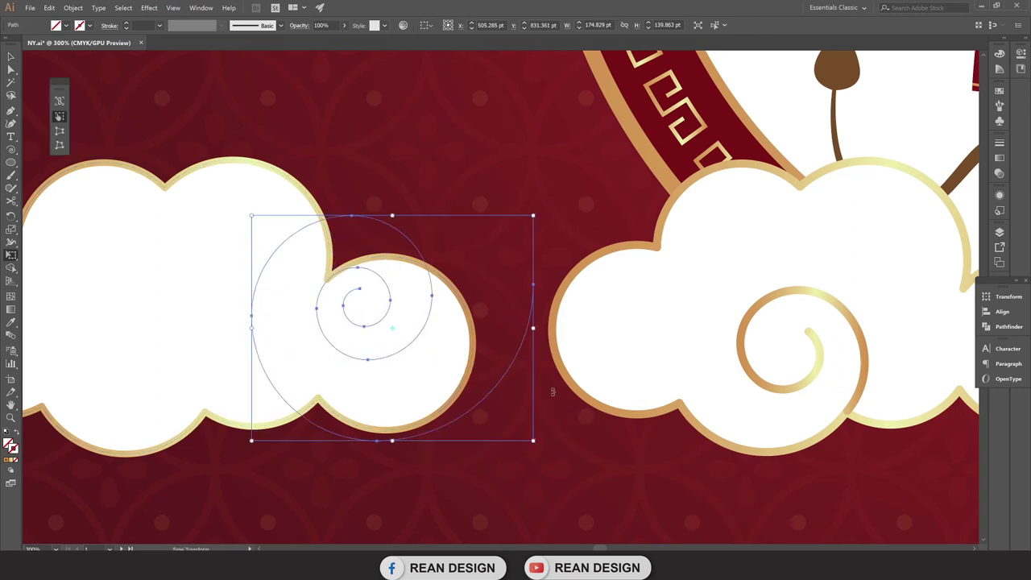
key(i)
click(460, 285)
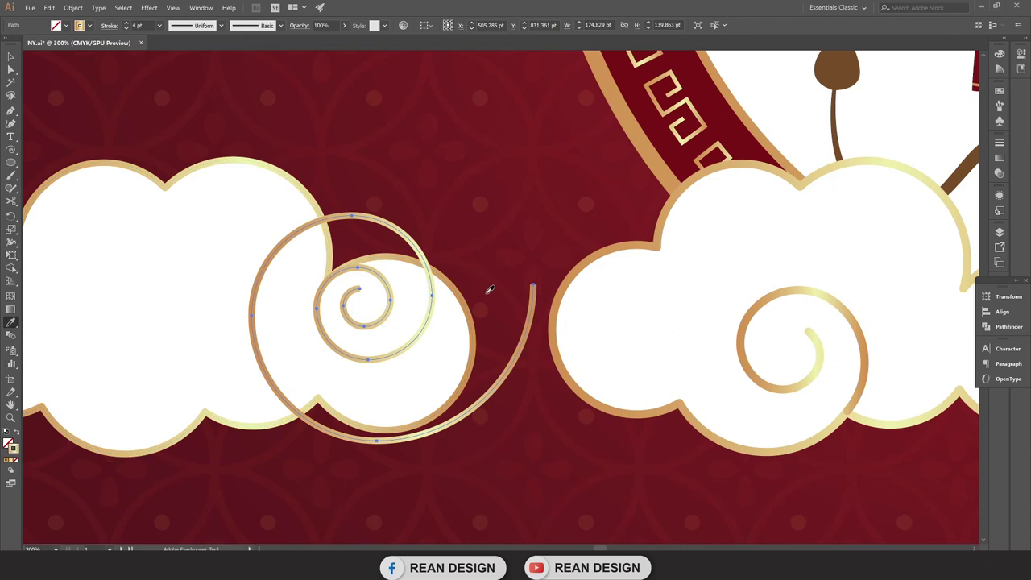
click(11, 56)
drag(432, 275, 702, 295)
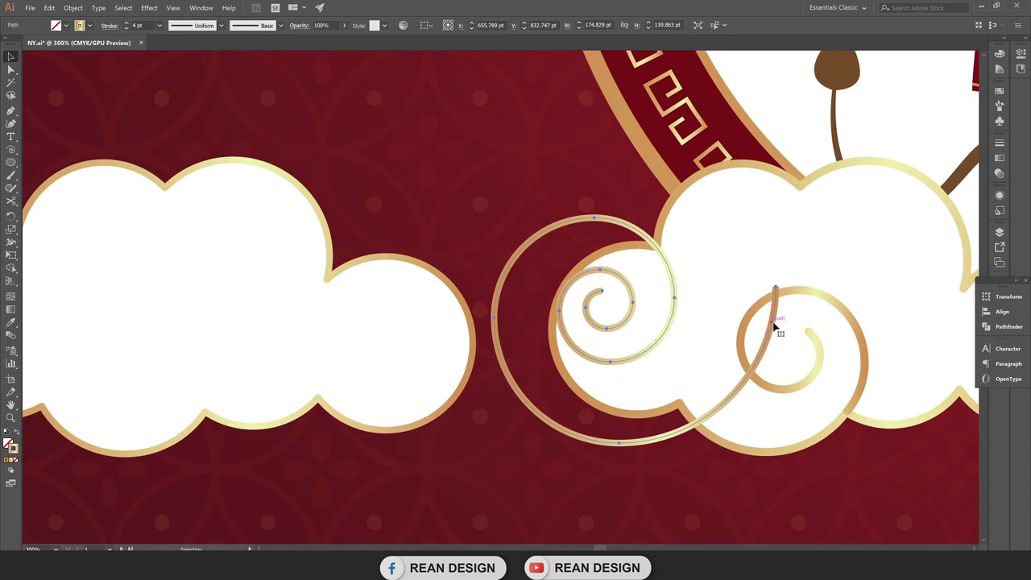
Delete the spiral's long tail, outer arc and leftover end segment.
key(a)
click(776, 288)
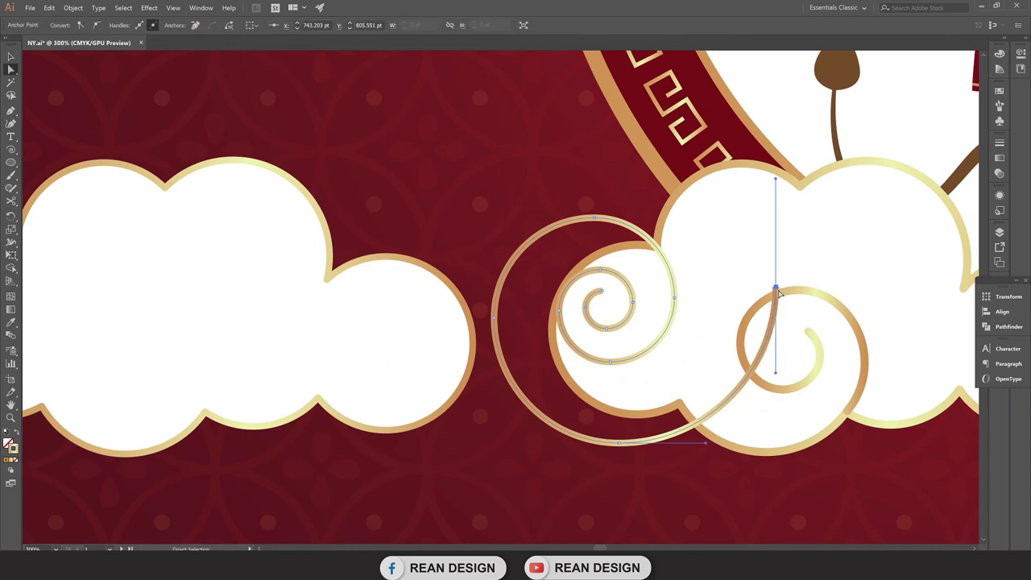
click(622, 444)
key(Delete)
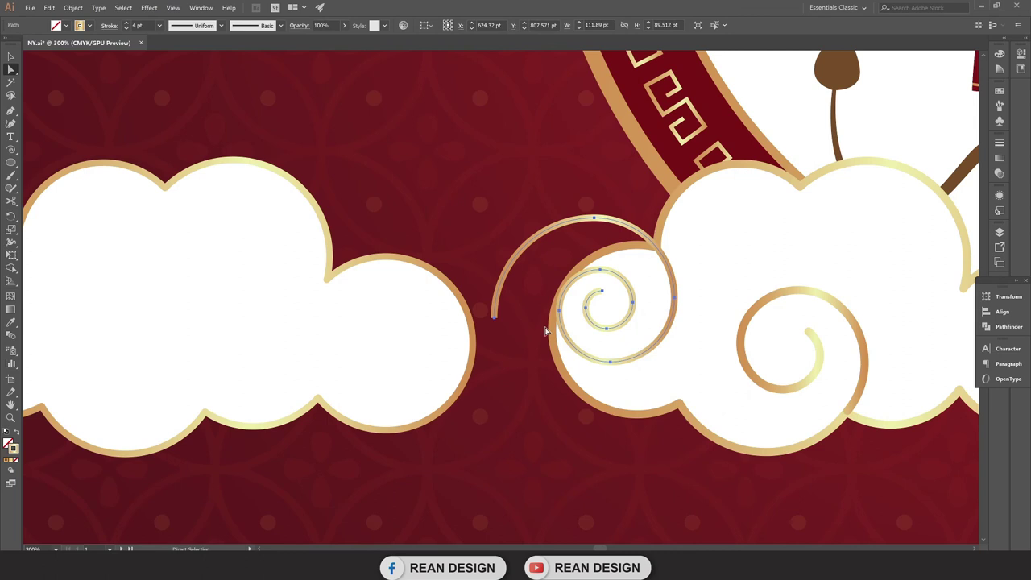
click(494, 316)
key(Delete)
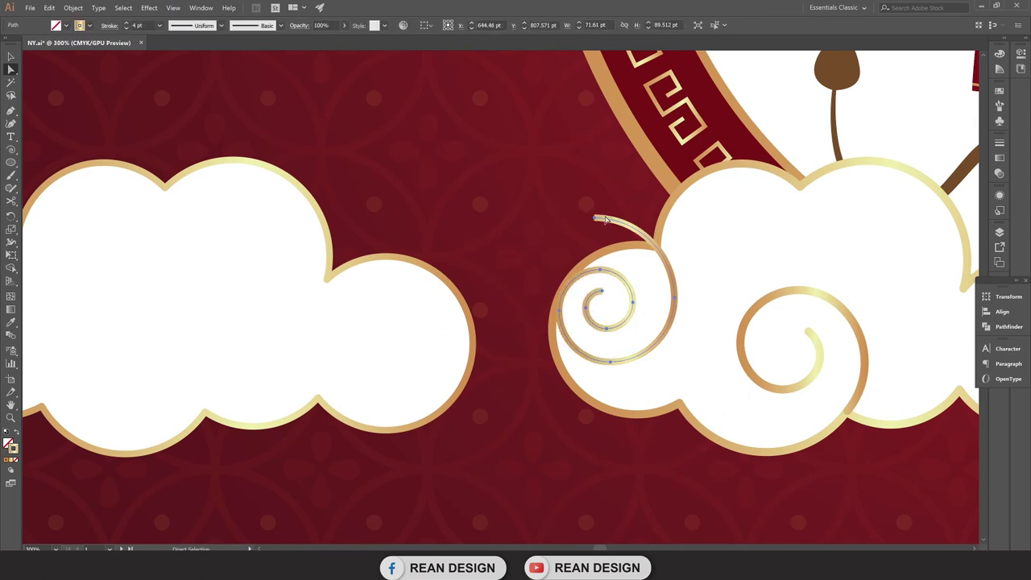
click(596, 217)
key(Delete)
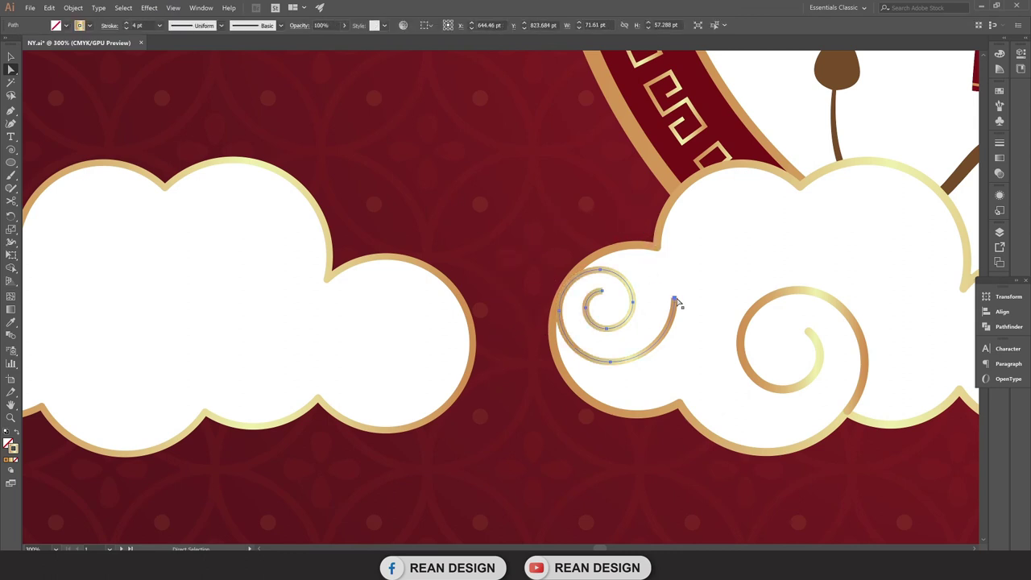
Move the trimmed swirl over the cloud's existing swirl and scale it up to about 109 pt.
alt+click(11, 69)
scroll(589, 265, up, 1)
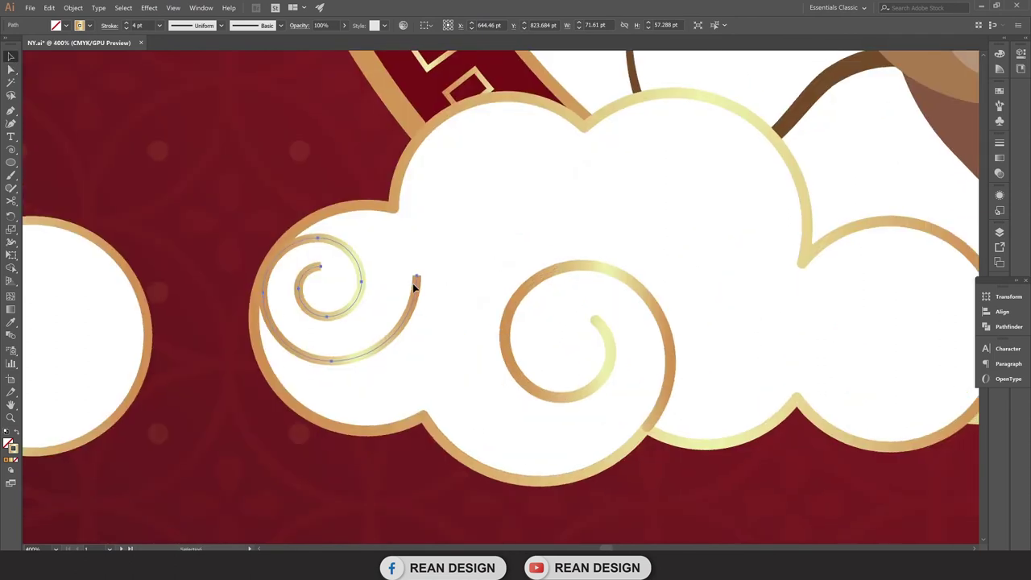
click(474, 253)
drag(418, 290, 566, 292)
key(e)
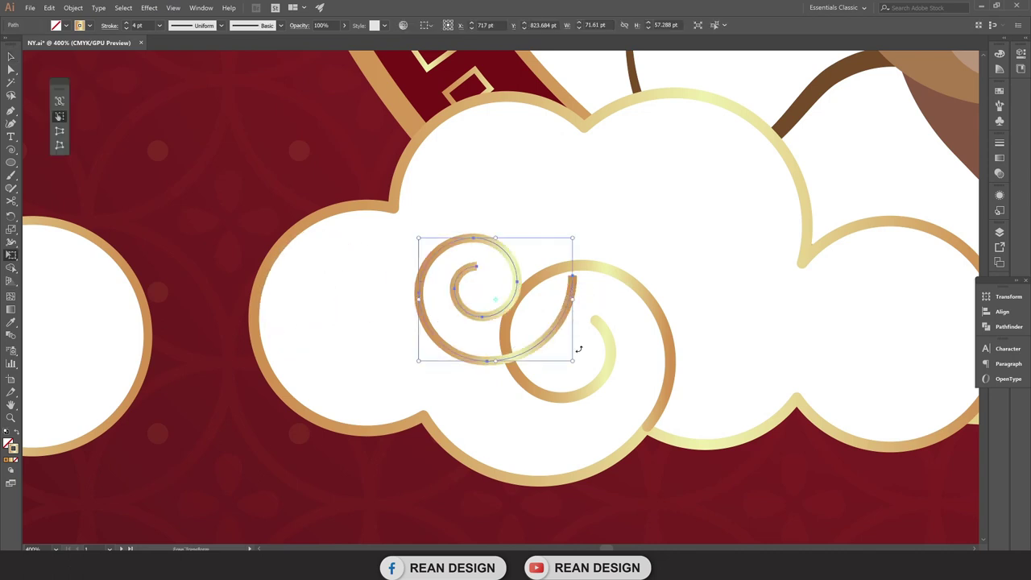
drag(573, 362, 655, 424)
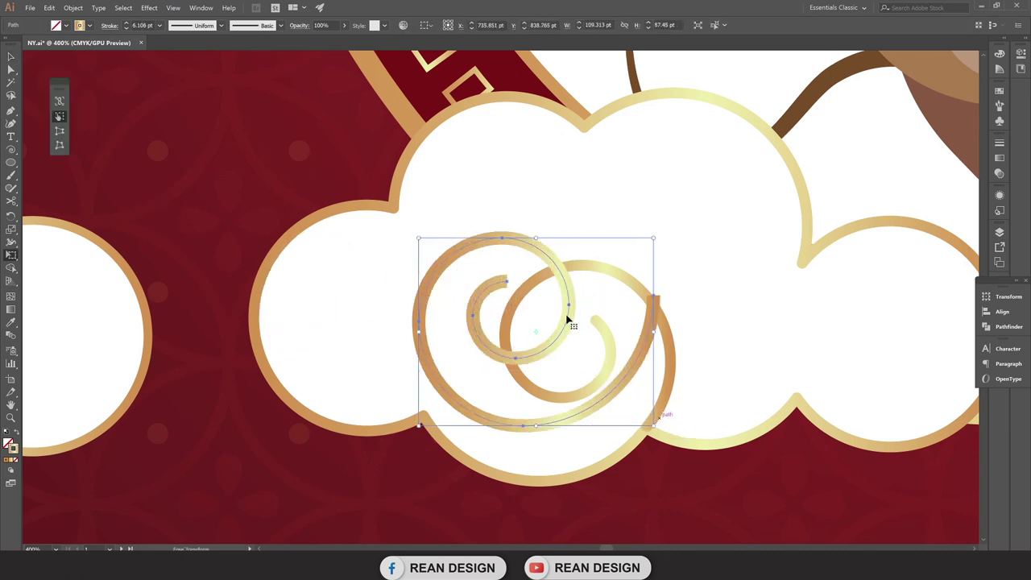
Reflect the swirl vertically, then nudge and slightly enlarge it into position on the cloud.
right_click(566, 321)
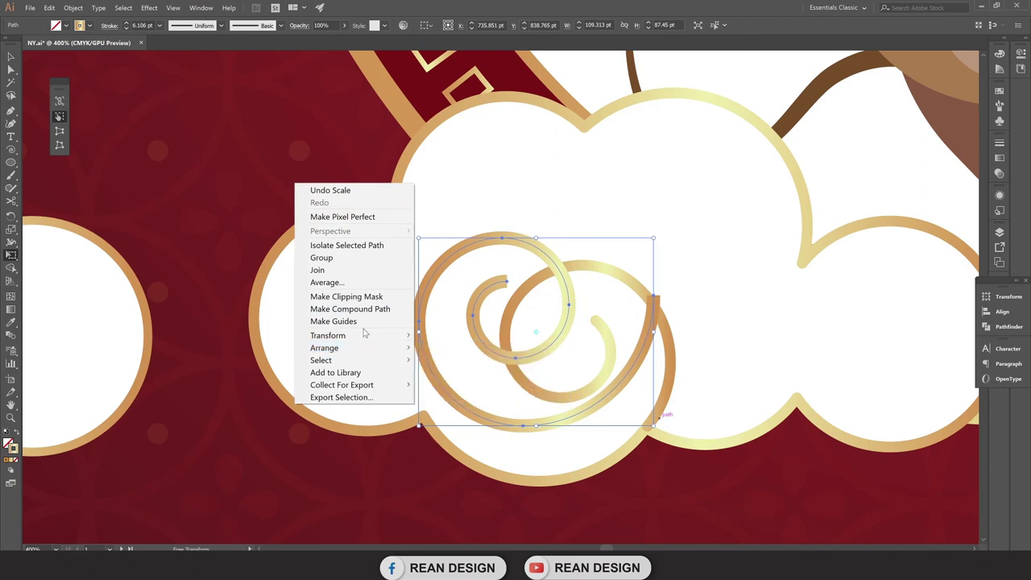
click(473, 375)
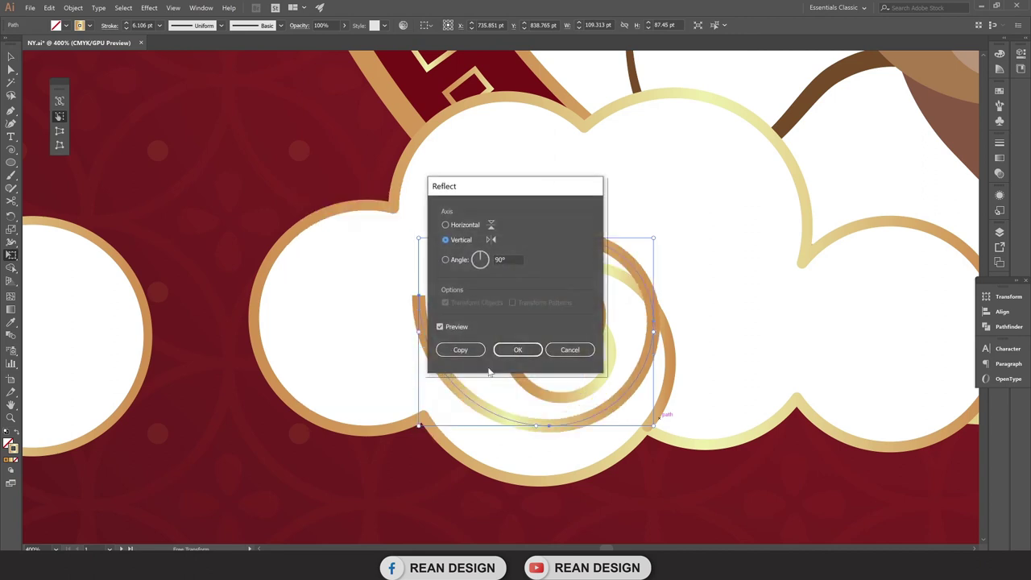
click(532, 345)
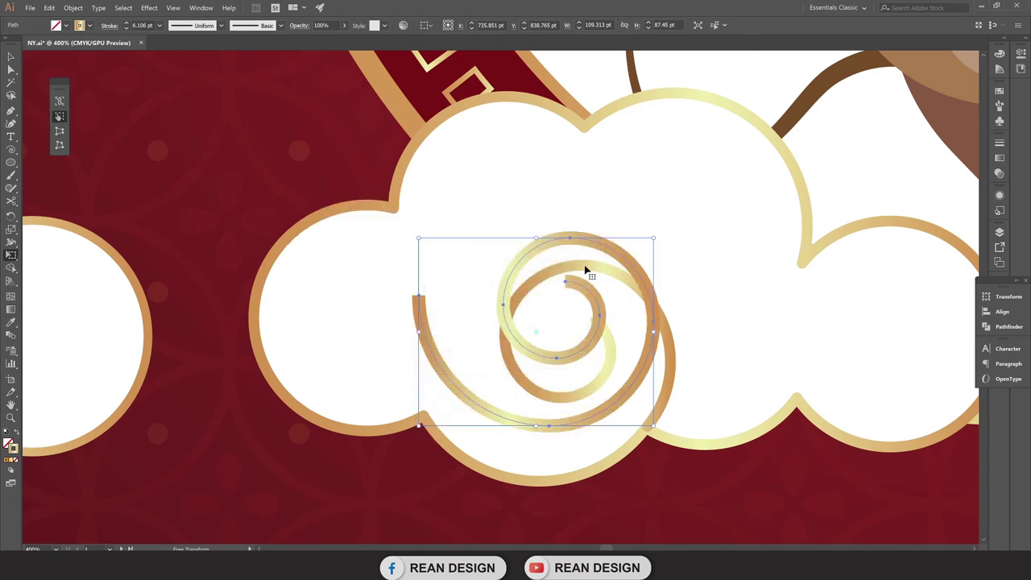
drag(583, 291, 594, 338)
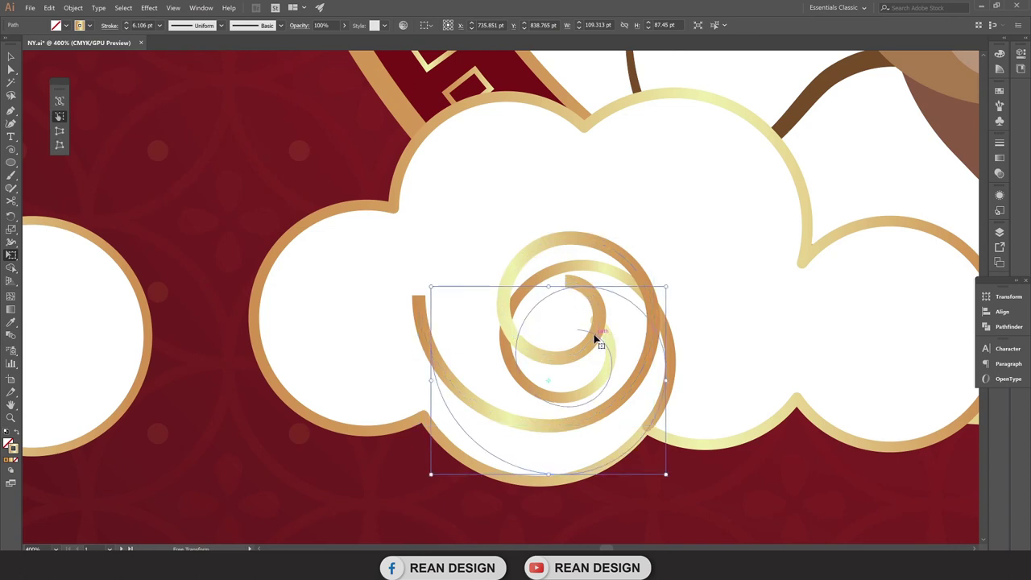
scroll(594, 338, up, 2)
key(Up)
key(Up)
key(Up)
key(Left)
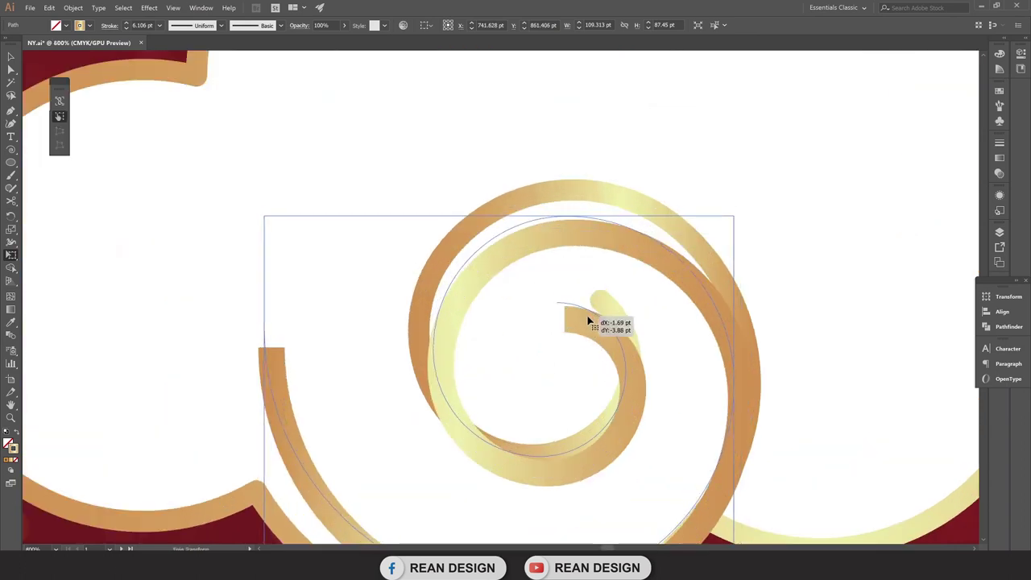
scroll(594, 320, down, 1)
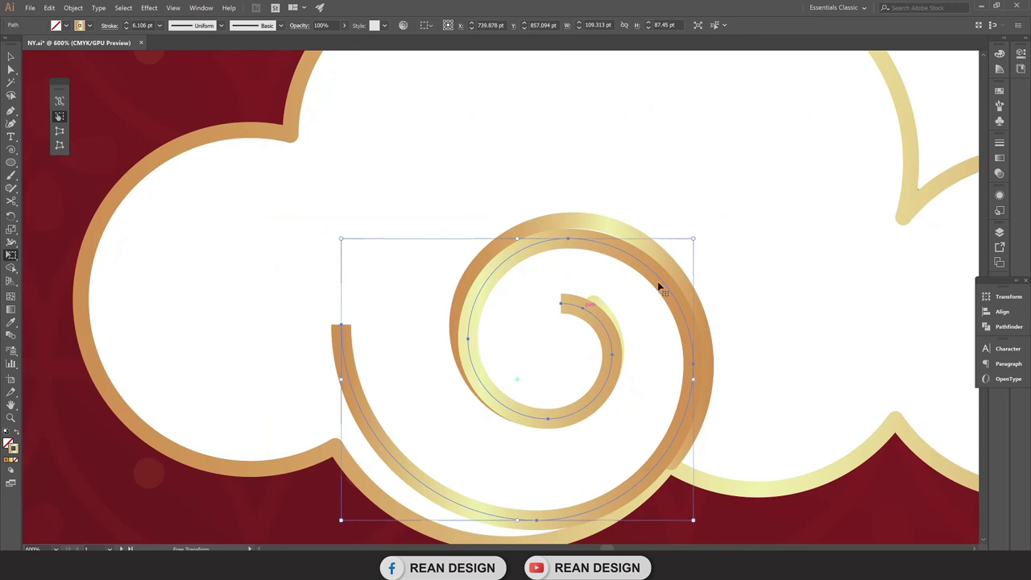
drag(694, 240, 710, 226)
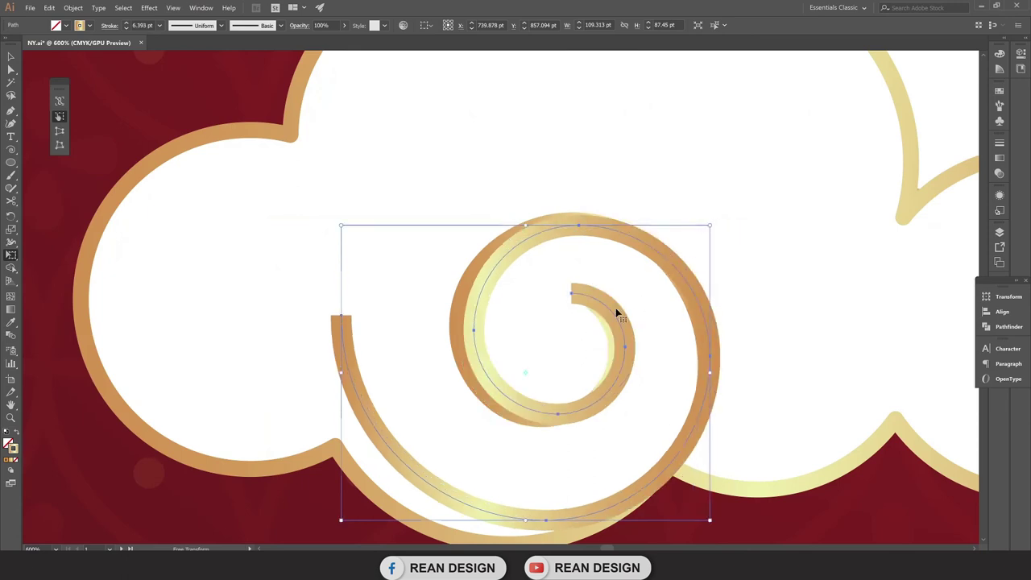
drag(613, 311, 604, 314)
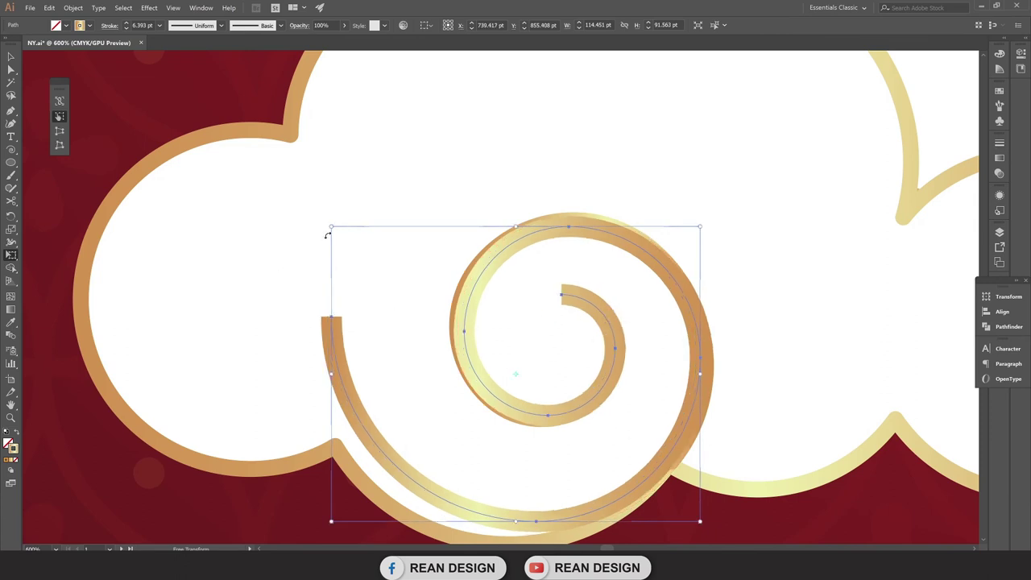
scroll(393, 301, down, 2)
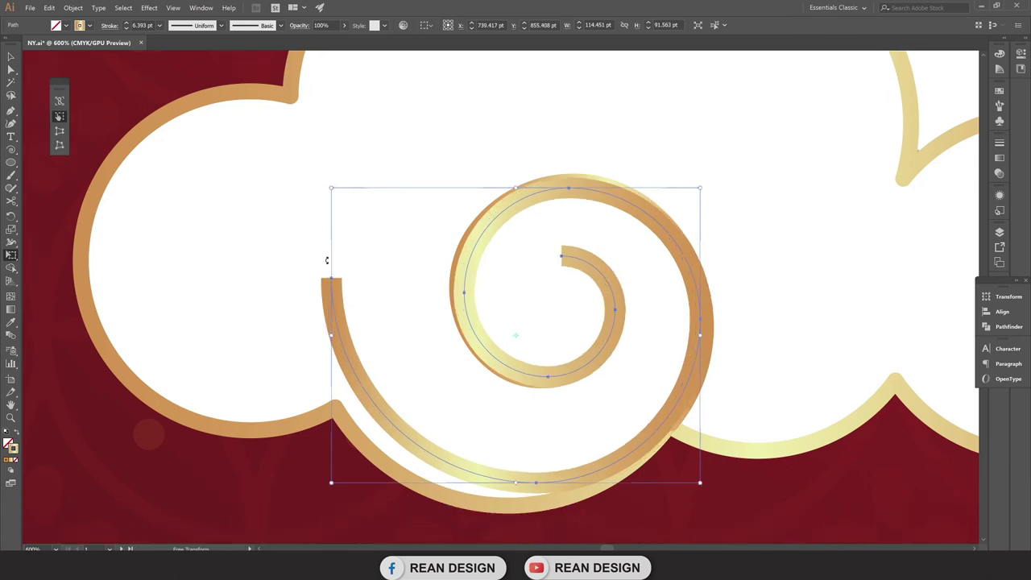
Add an anchor on the outer curl, then delete the left curl and bottom segment at the cloud outline.
key(a)
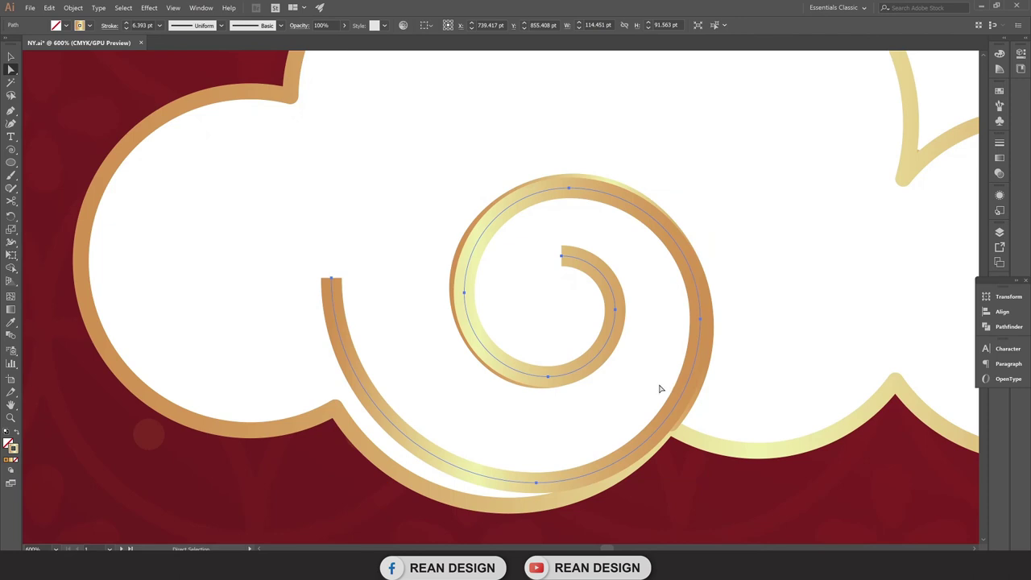
key(p)
click(667, 425)
key(a)
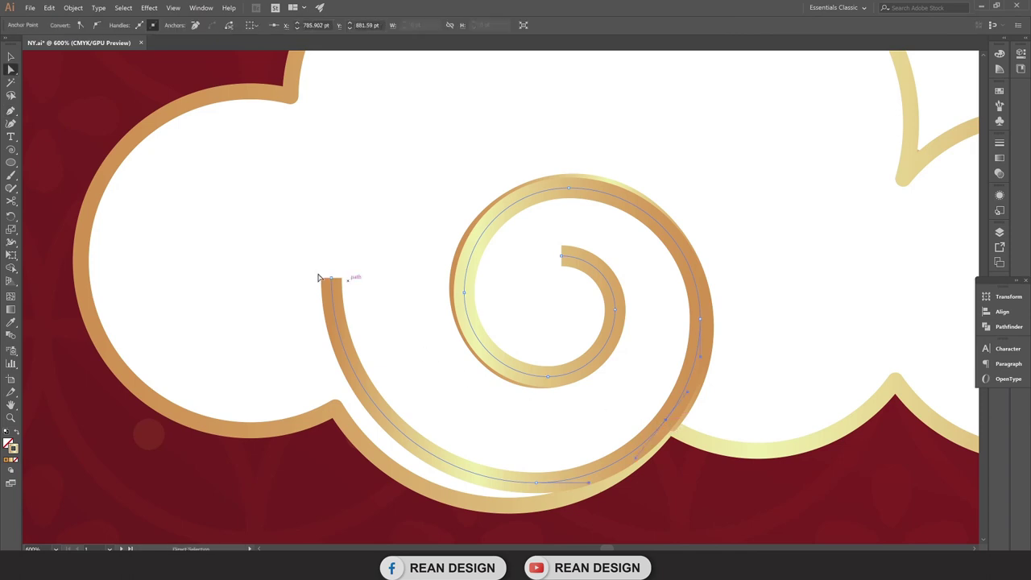
click(333, 280)
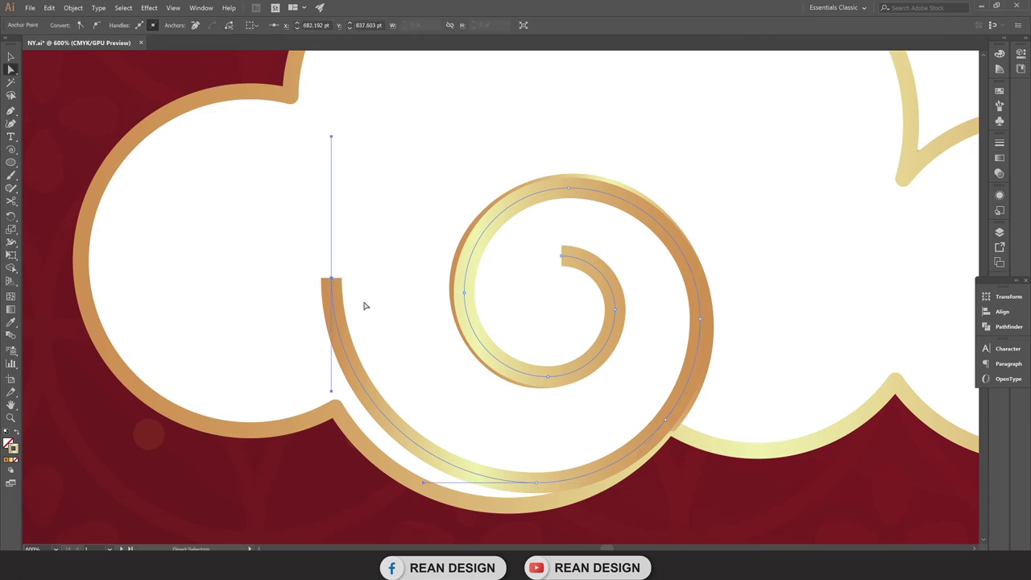
key(Delete)
click(544, 486)
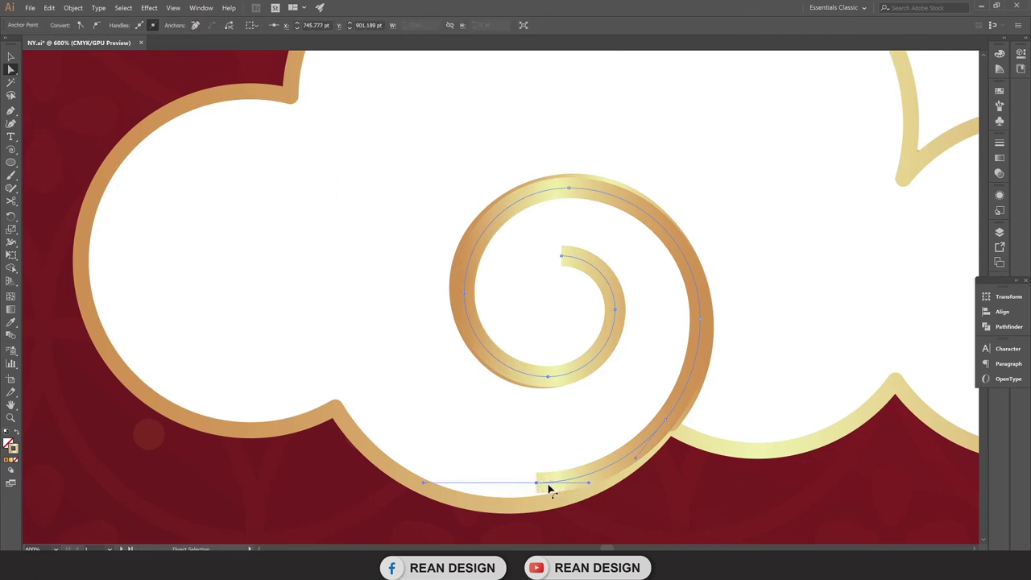
key(Delete)
Give the trimmed spiral's stroke Round Cap ends.
key(v)
click(452, 182)
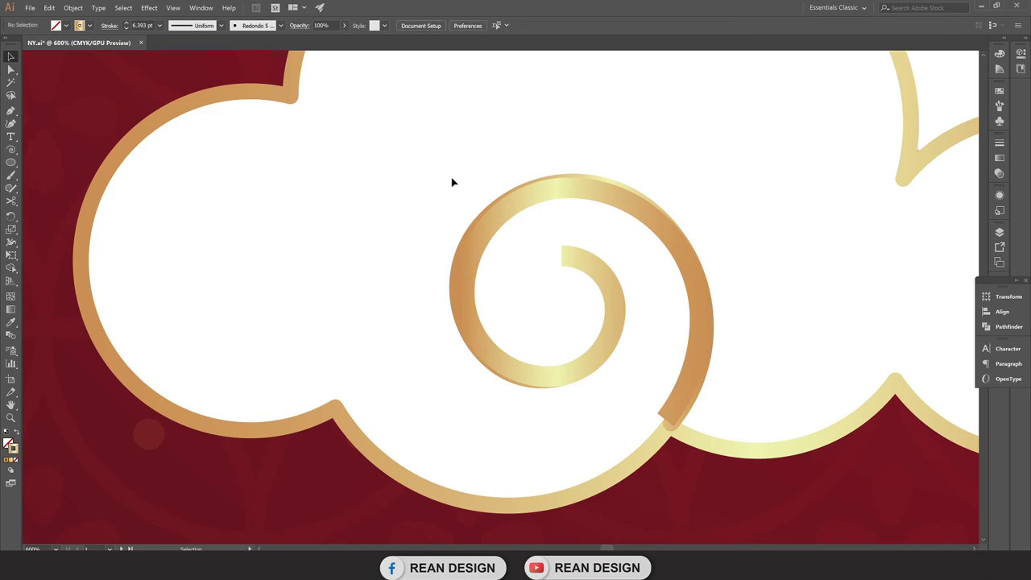
click(594, 275)
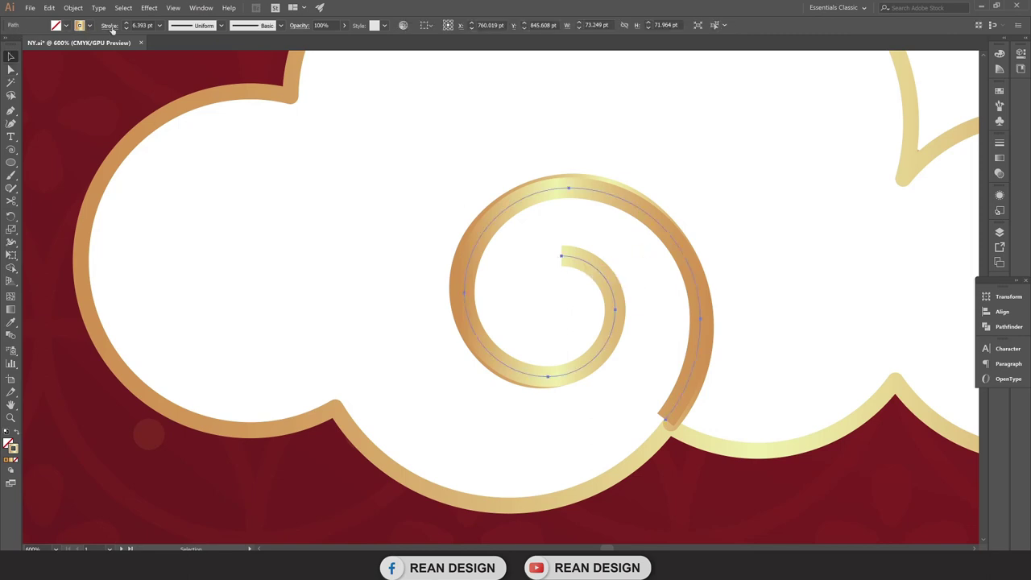
click(110, 25)
click(53, 52)
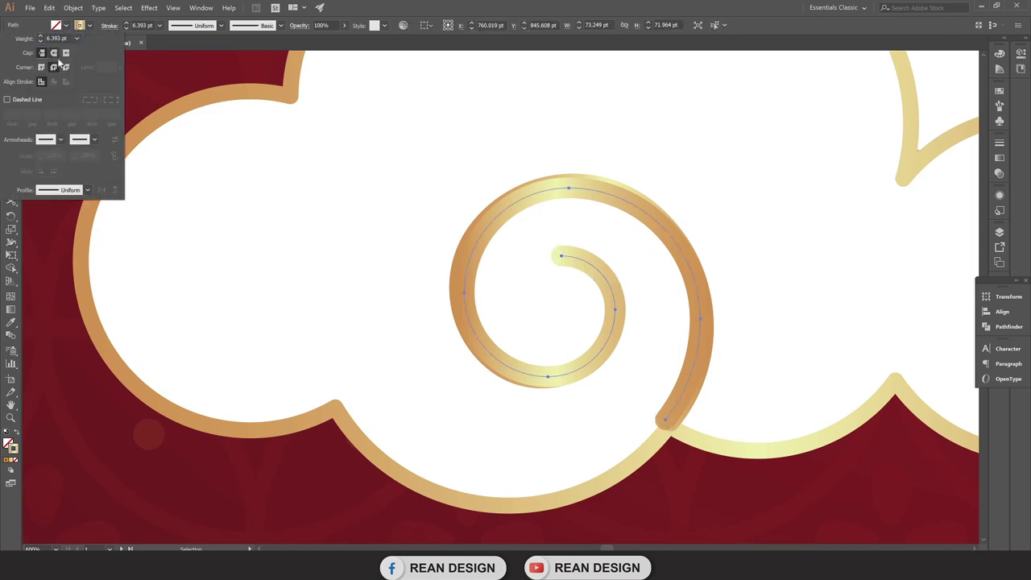
scroll(636, 161, down, 2)
Alt-drag a copy of the spiral into the left cloud and eyedropper the cloud outline's 4 pt stroke.
drag(526, 194, 811, 196)
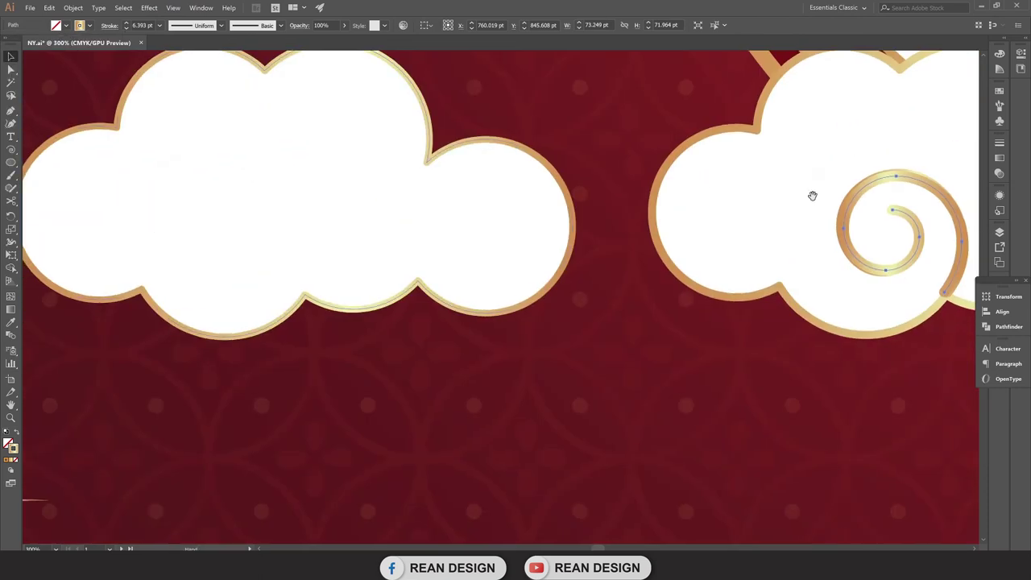
drag(902, 219, 283, 219)
scroll(322, 274, up, 1)
key(i)
click(383, 321)
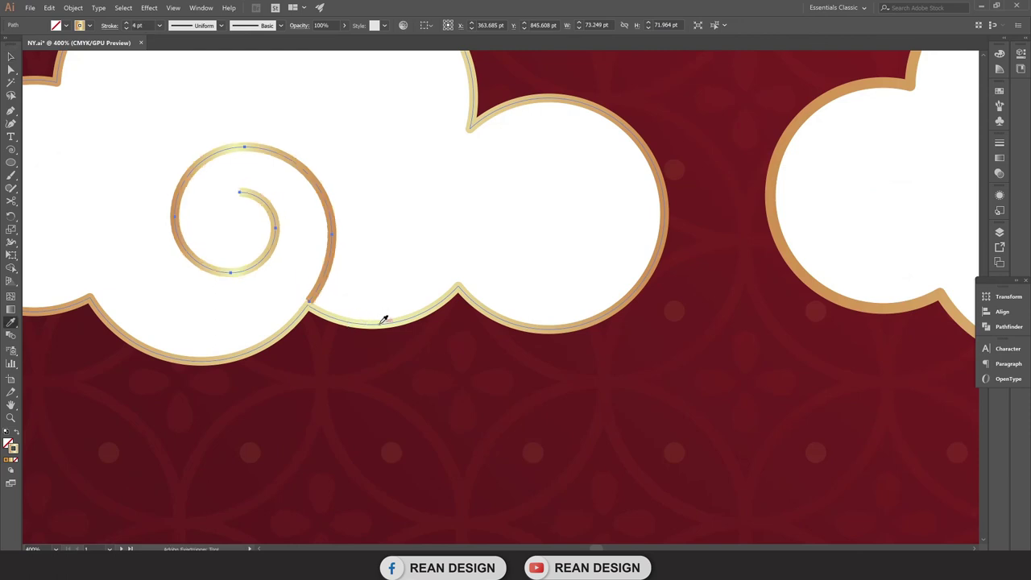
Confirm the spiral's 4 pt stroke weight, then select the left cloud outline.
key(v)
click(111, 26)
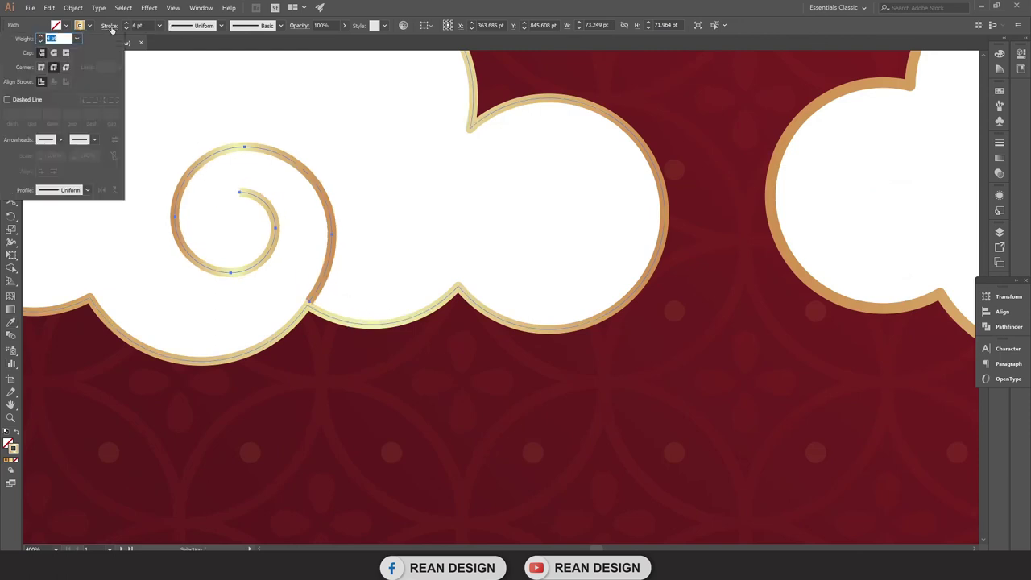
scroll(299, 301, up, 3)
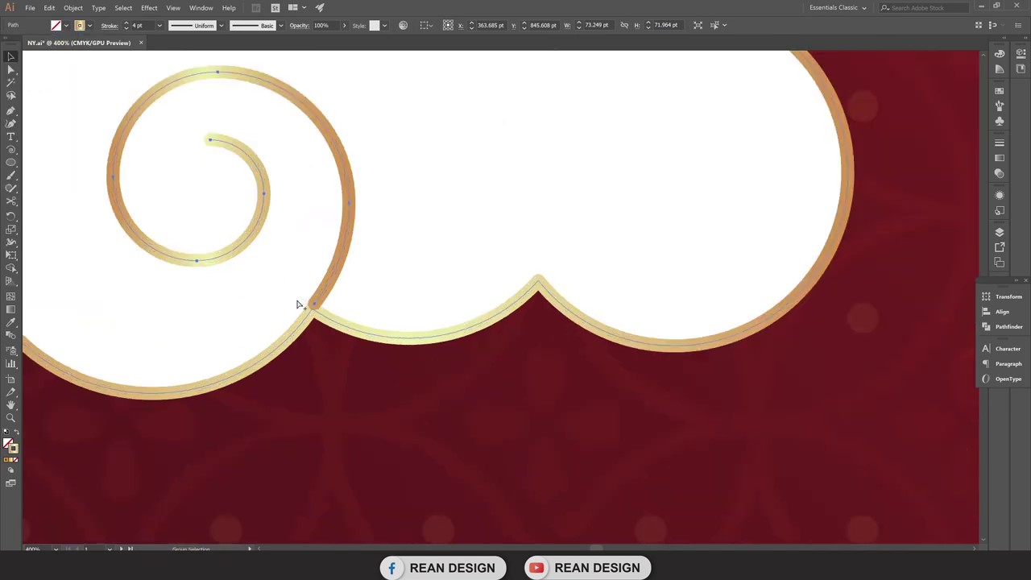
scroll(351, 301, up, 3)
scroll(349, 338, down, 3)
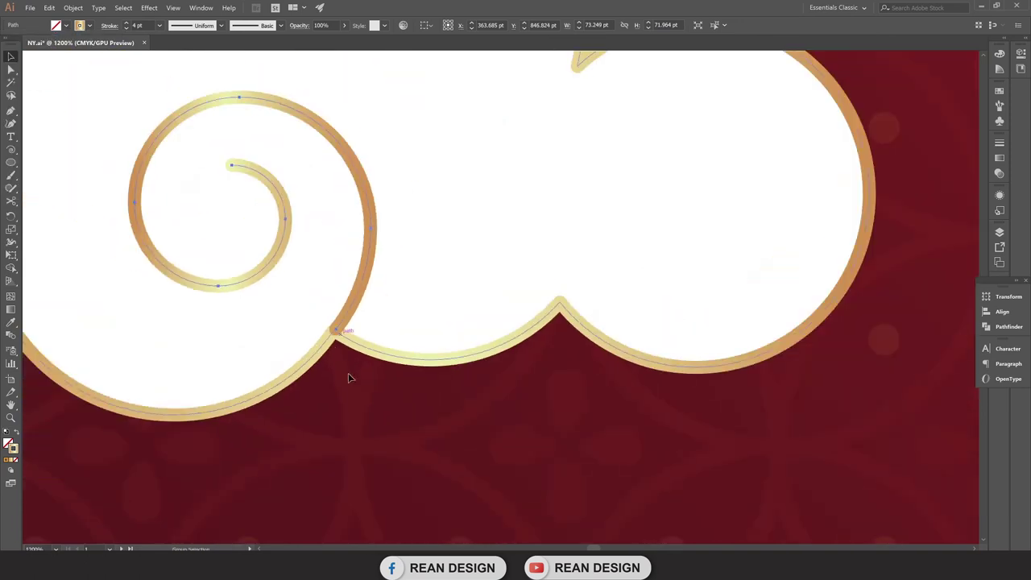
scroll(371, 423, down, 3)
click(364, 427)
scroll(364, 427, up, 1)
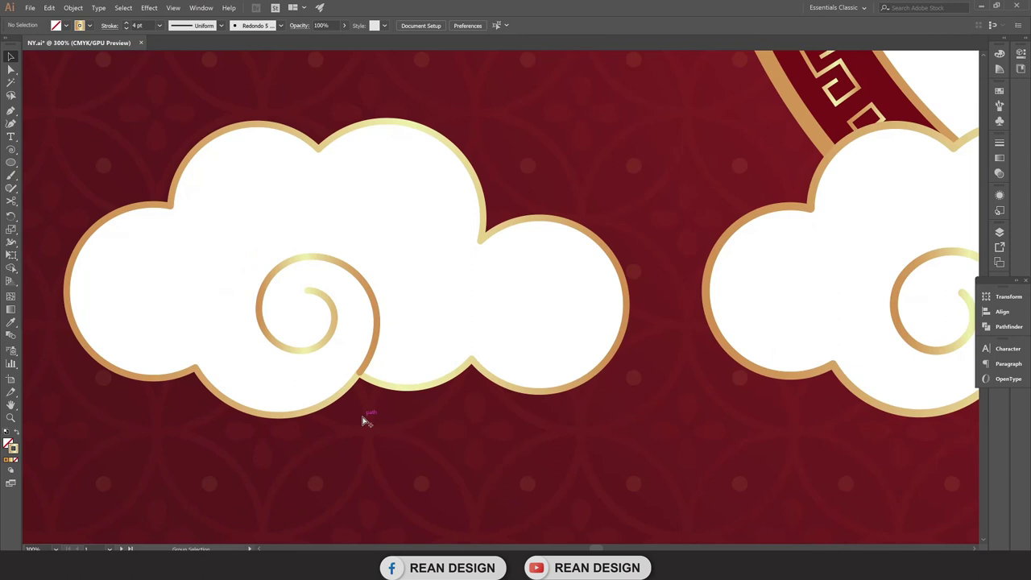
scroll(364, 420, down, 1)
scroll(352, 408, down, 1)
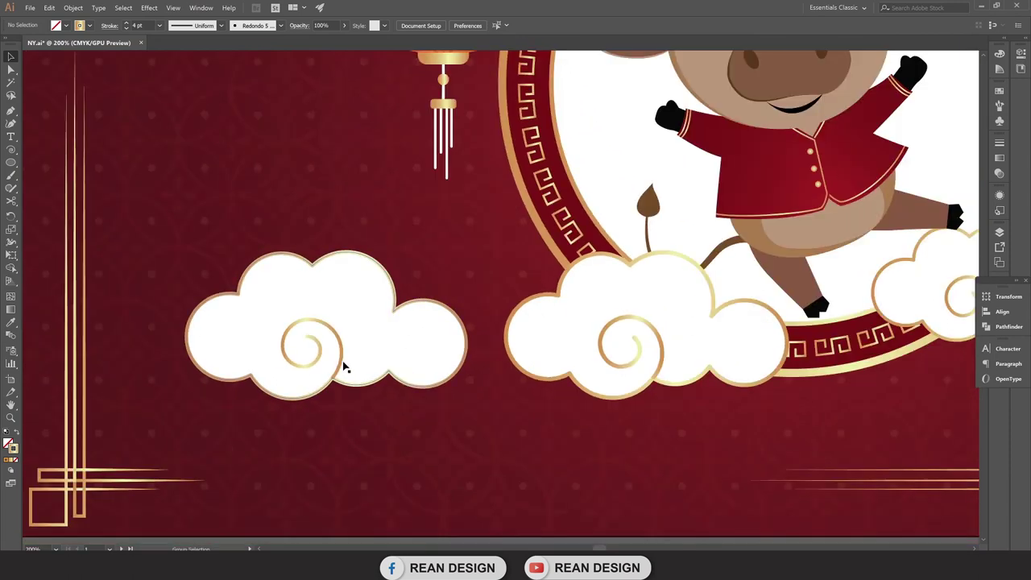
click(345, 368)
scroll(345, 367, up, 2)
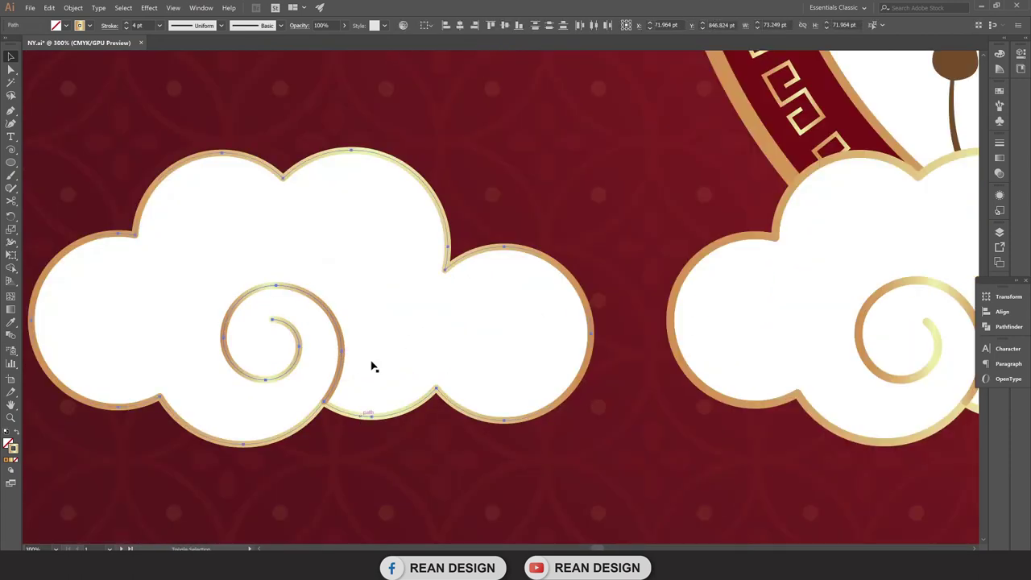
Group the left cloud with its spiral and drag the group to the lower artboard's bottom-left.
click(373, 366)
right_click(187, 150)
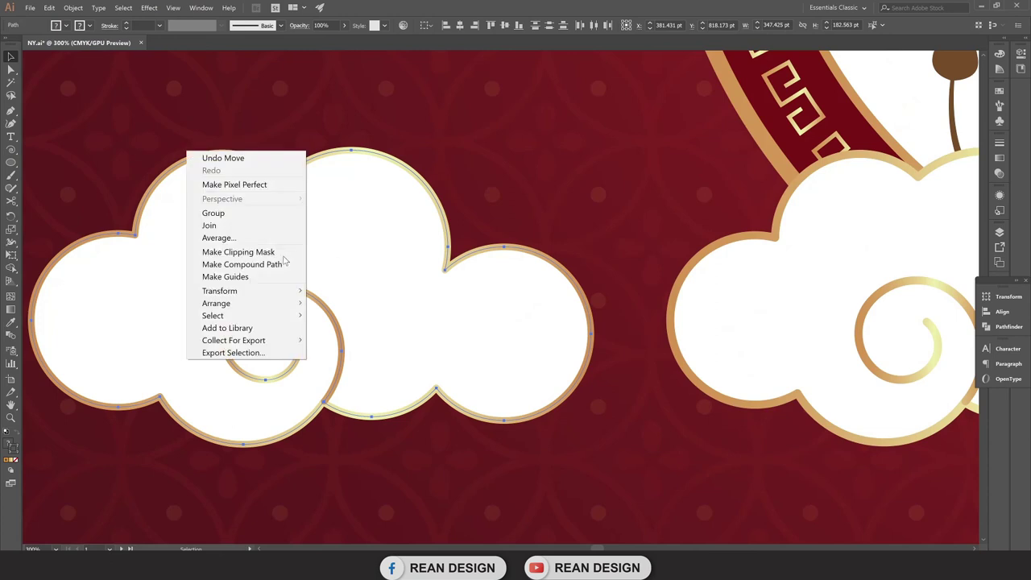
click(207, 214)
key(ctrl+shift+a)
click(385, 295)
scroll(385, 295, down, 4)
drag(384, 295, 384, 218)
scroll(385, 220, down, 1)
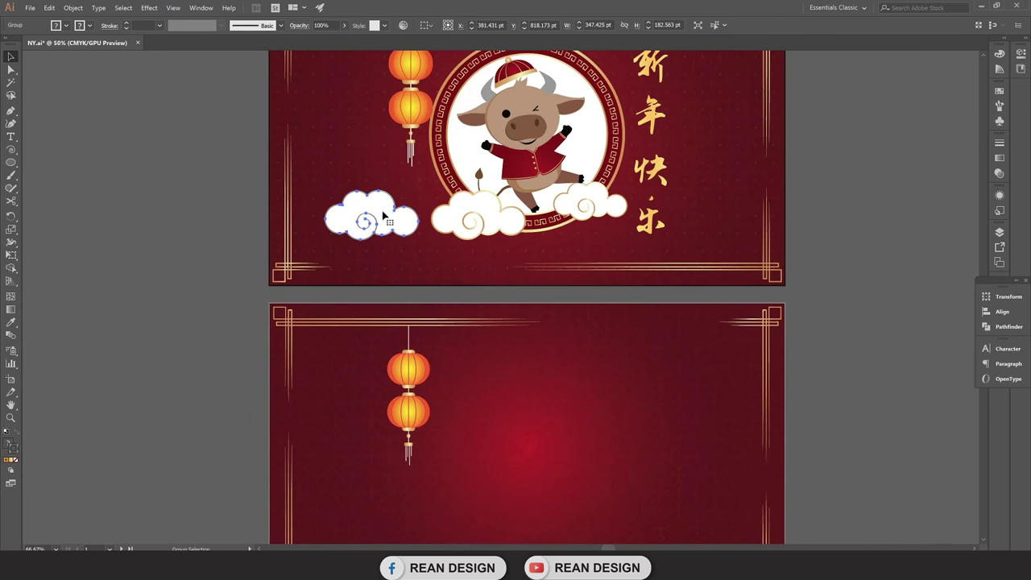
scroll(379, 218, down, 1)
mouse_move(384, 182)
mouse_down()
mouse_move(483, 182)
mouse_move(364, 482)
mouse_up()
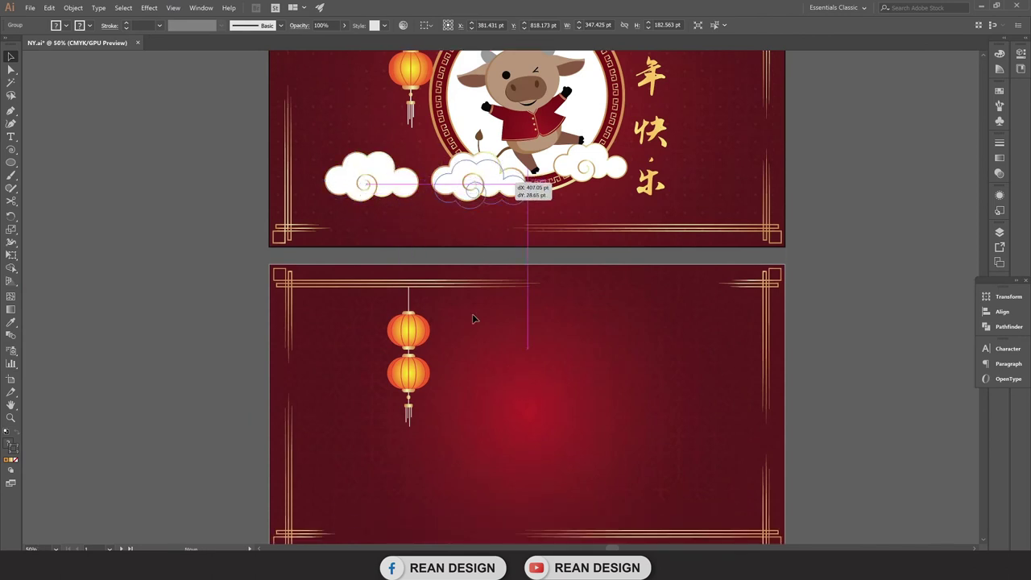
Draw a large circle around the ox and centre it on the ox's ring.
scroll(223, 442, up, 2)
click(223, 442)
scroll(588, 139, up, 2)
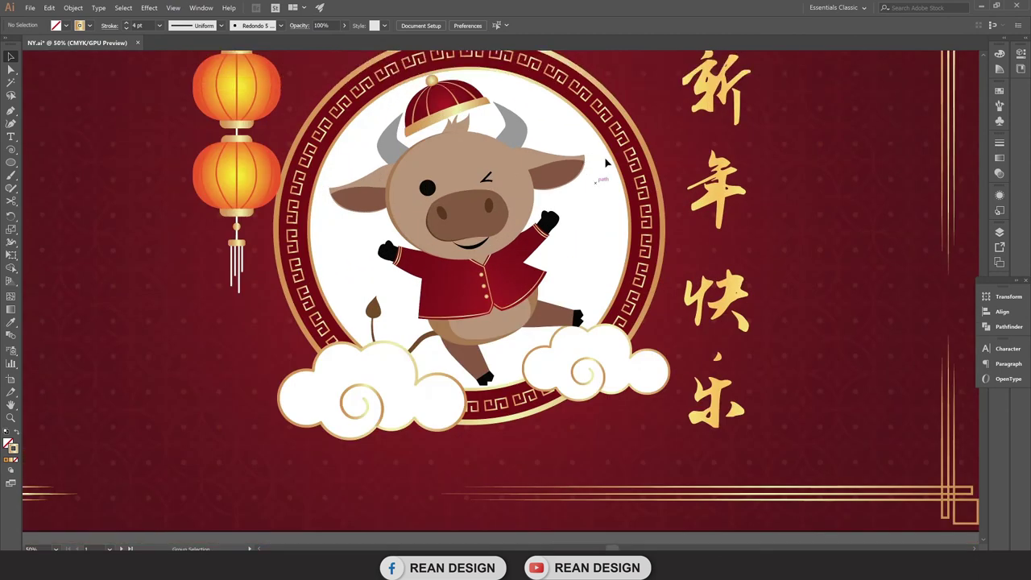
scroll(596, 149, up, 2)
scroll(576, 161, down, 1)
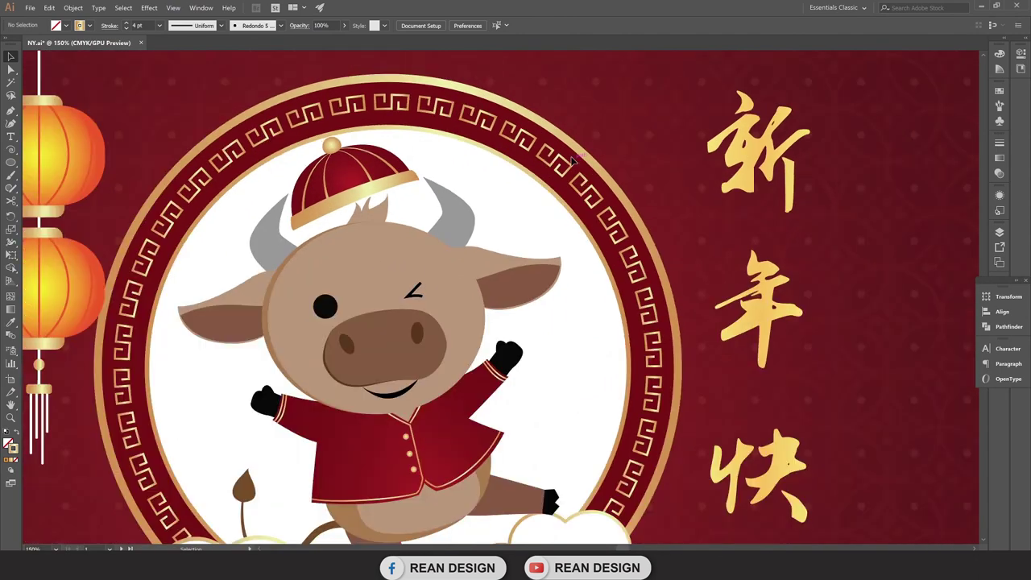
click(12, 164)
scroll(278, 167, down, 1)
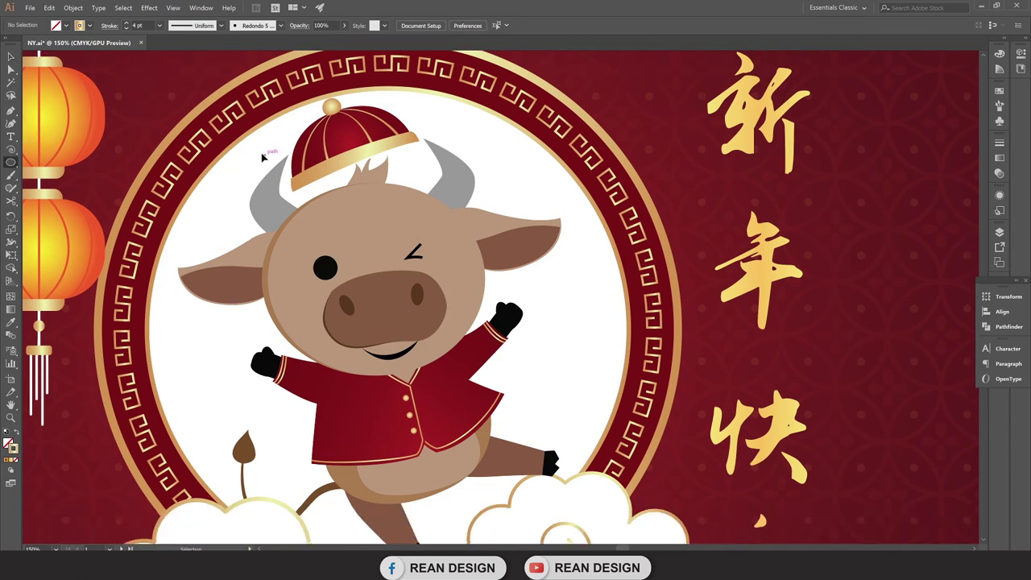
scroll(261, 157, down, 1)
scroll(242, 161, up, 1)
drag(186, 146, 500, 414)
key(v)
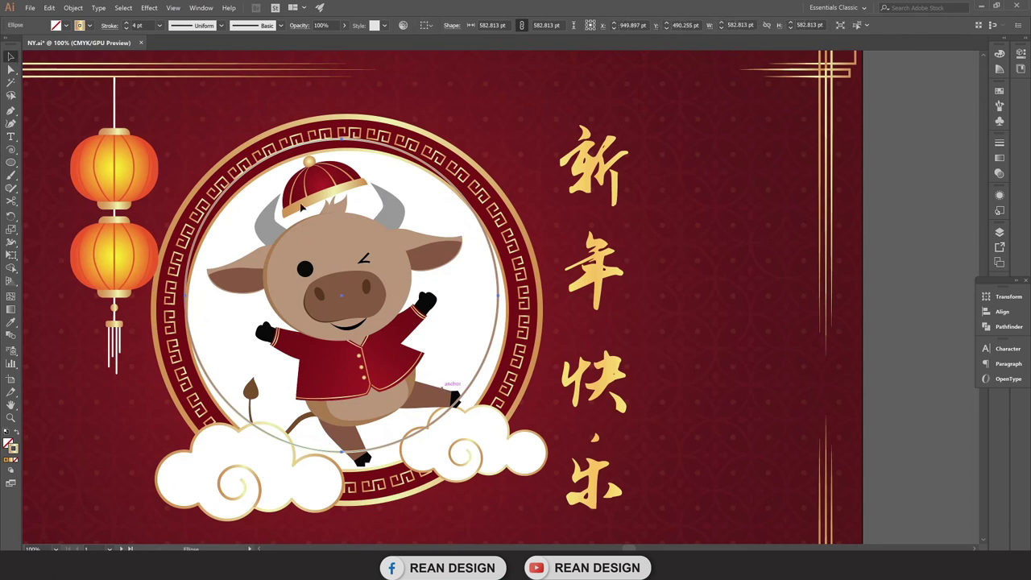
scroll(303, 145, up, 2)
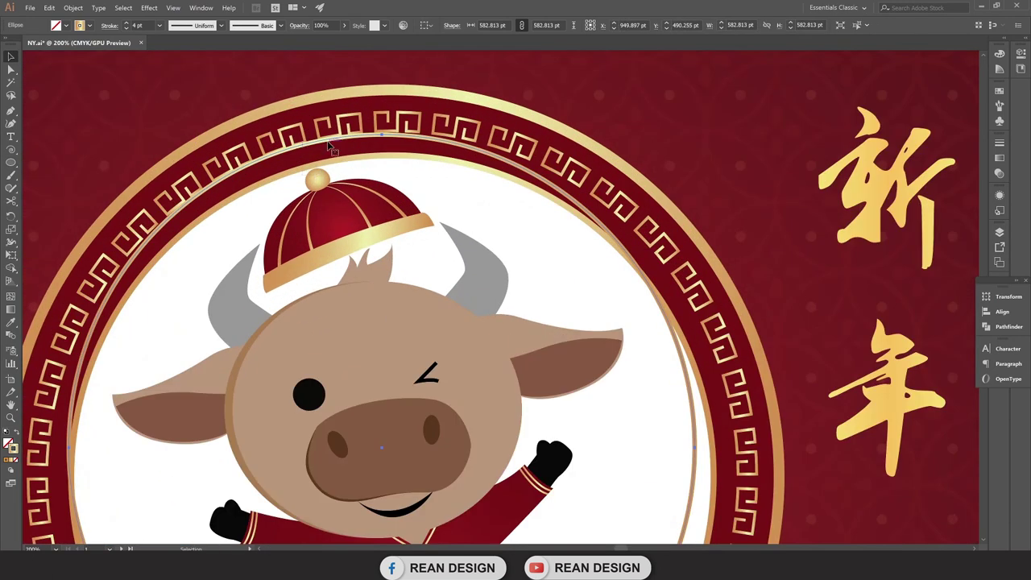
mouse_move(330, 142)
mouse_down()
mouse_move(415, 271)
mouse_move(419, 329)
mouse_up()
scroll(346, 161, down, 2)
scroll(419, 328, up, 2)
Enlarge the new circle to fit inside the ring and raise its stroke weight to 7 pt.
key(e)
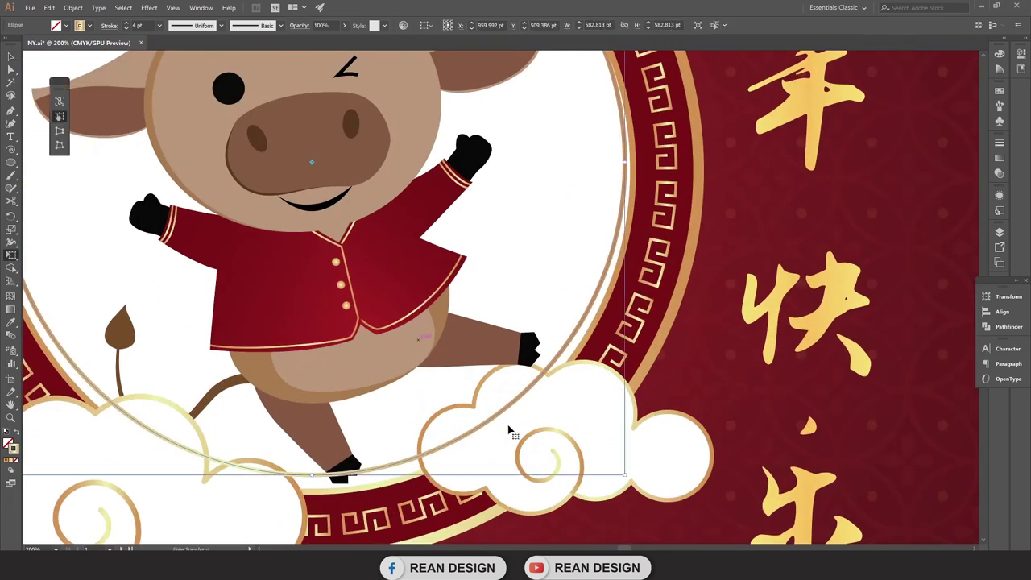
drag(625, 477, 656, 489)
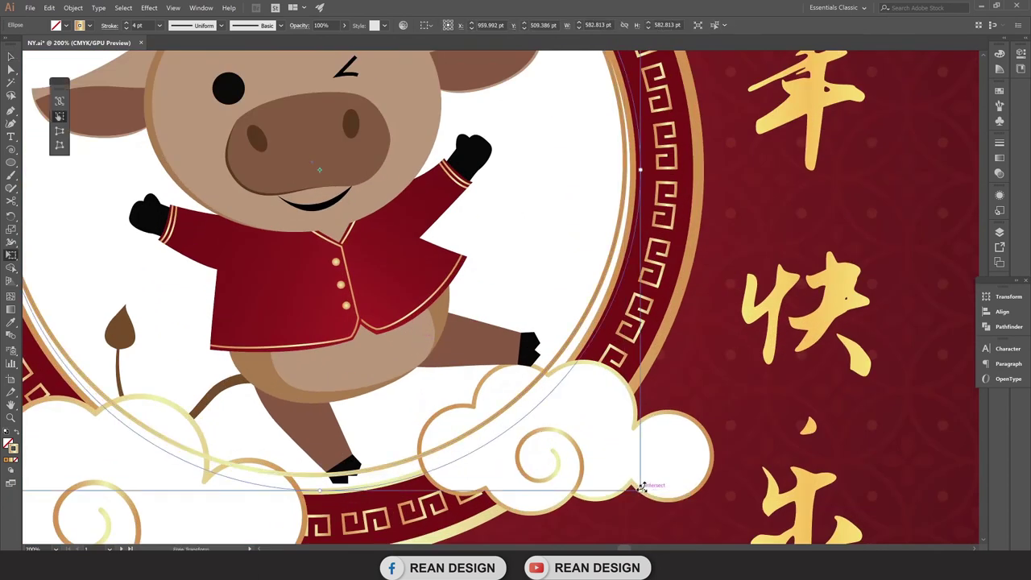
scroll(651, 488, down, 1)
scroll(282, 375, up, 1)
scroll(283, 374, down, 1)
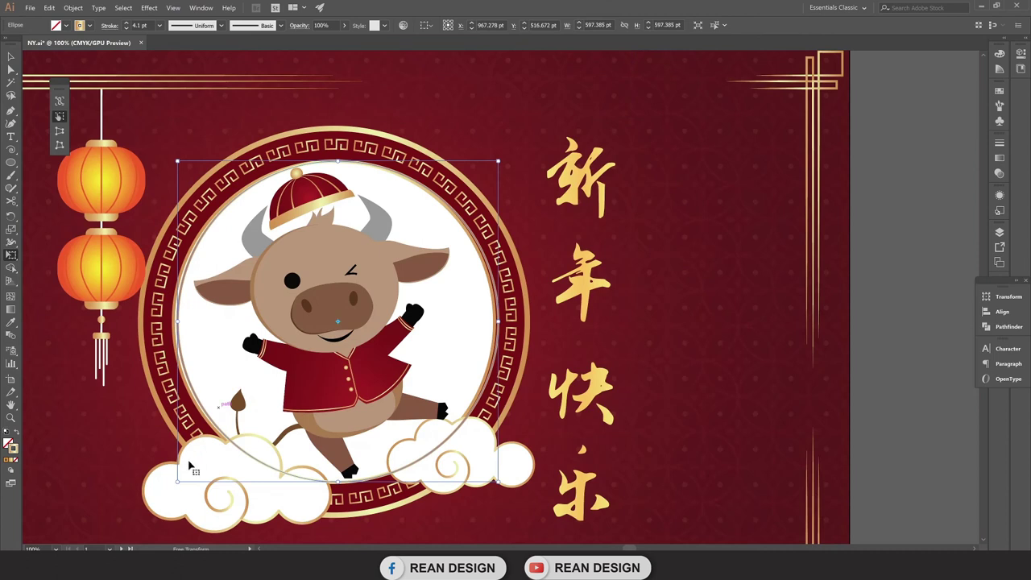
drag(177, 479, 174, 484)
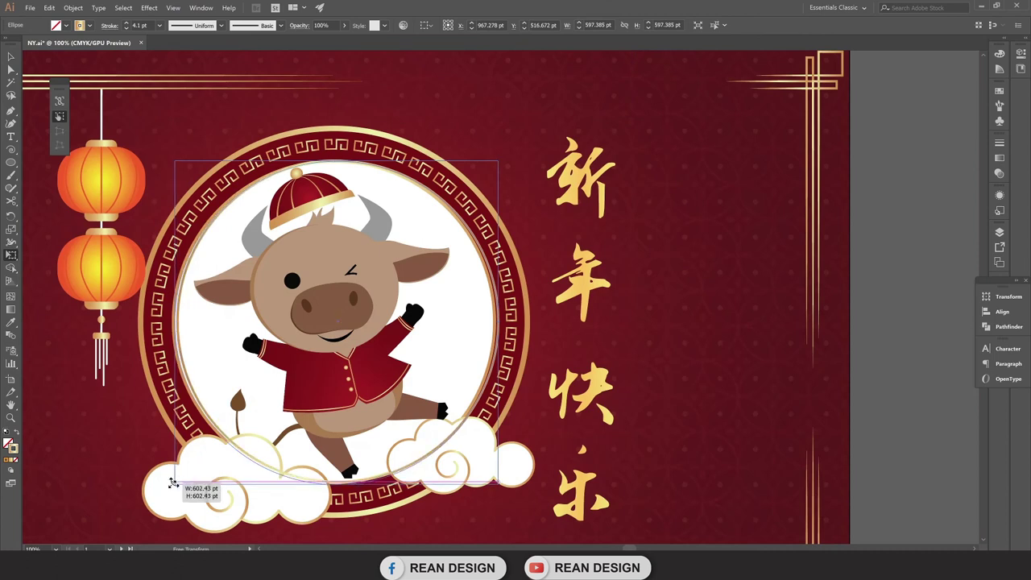
click(126, 23)
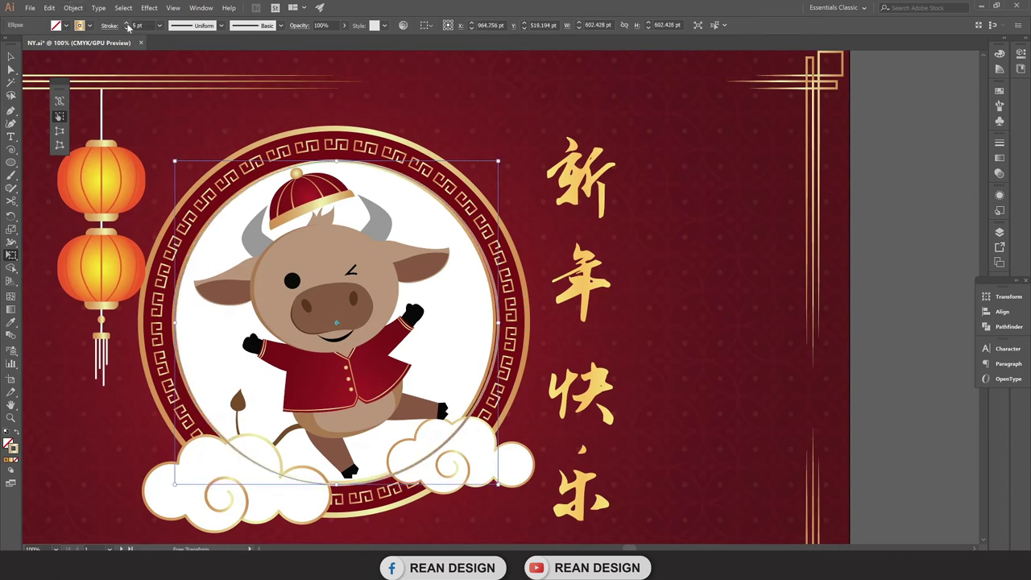
click(126, 23)
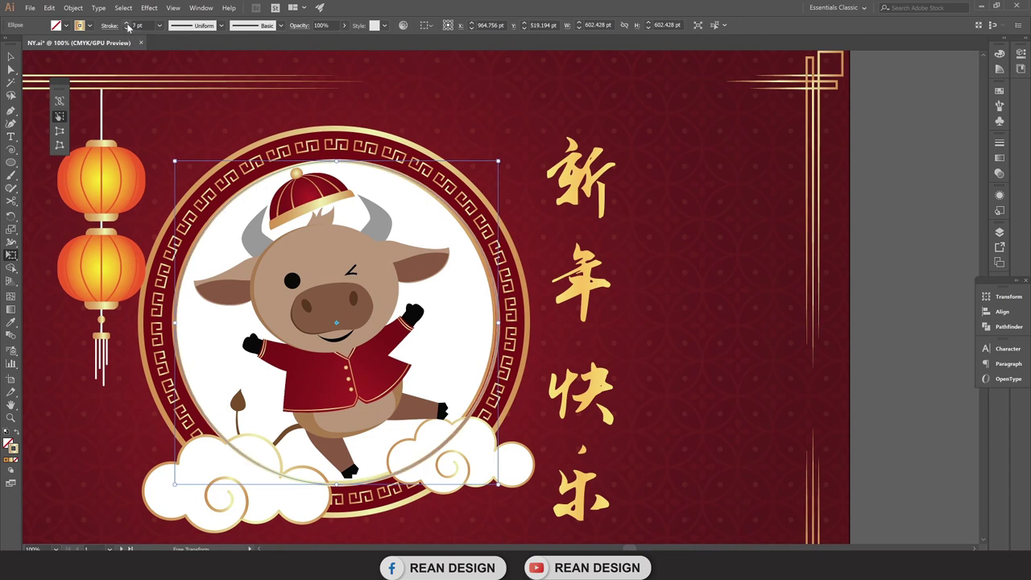
Scale the white circle behind the ox up to about 717 pt.
key(v)
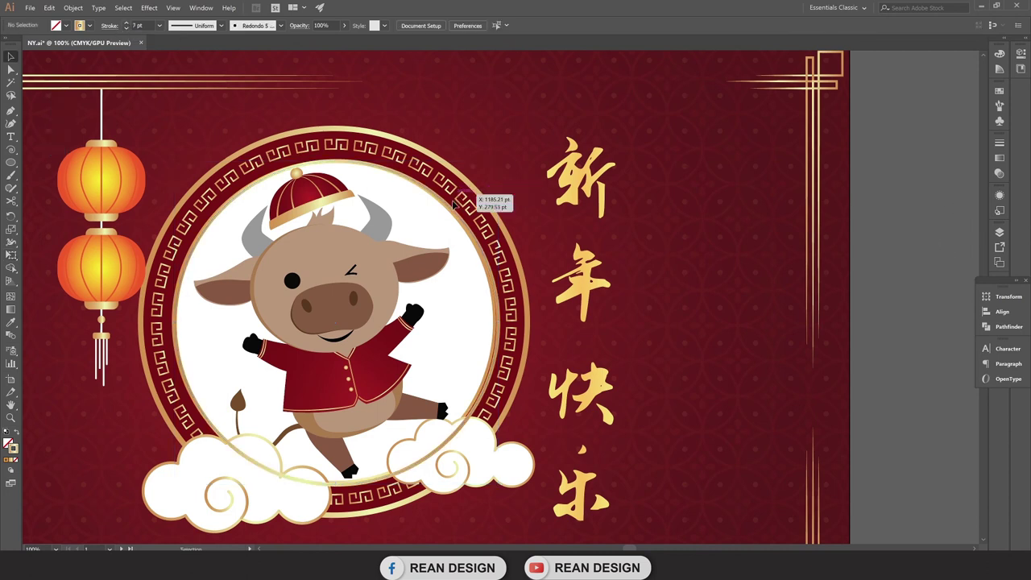
click(398, 189)
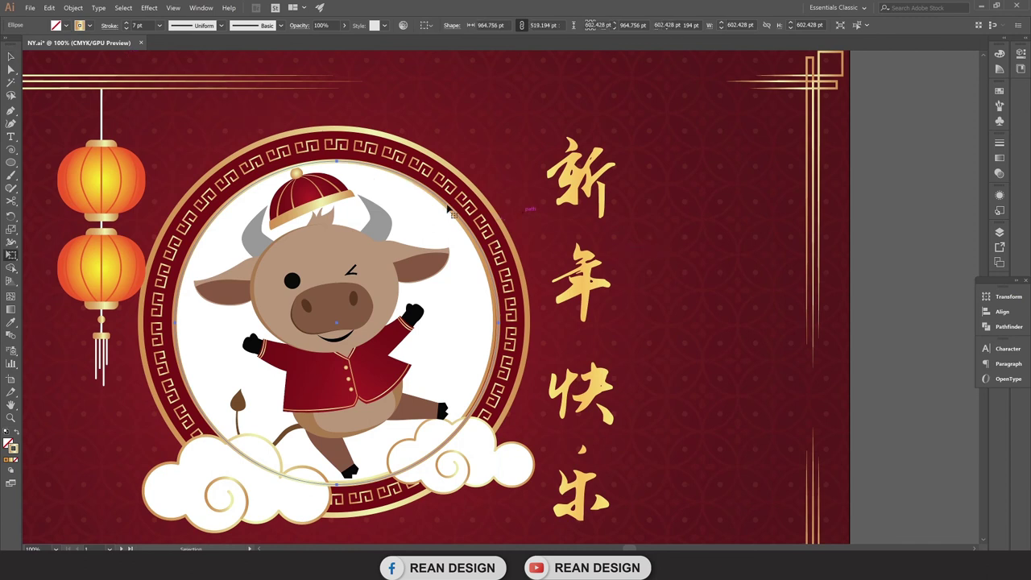
key(e)
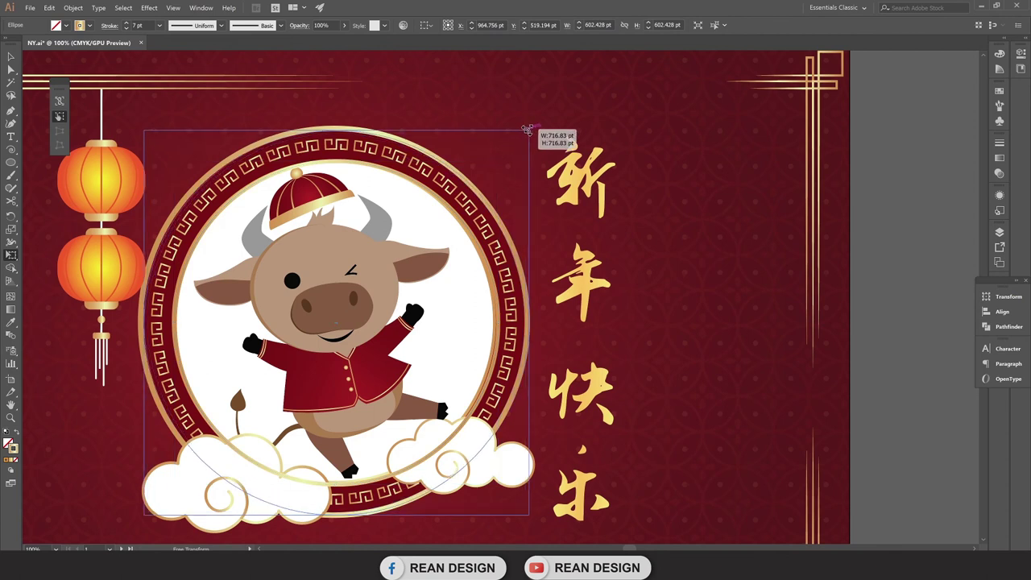
drag(506, 151, 531, 125)
key(v)
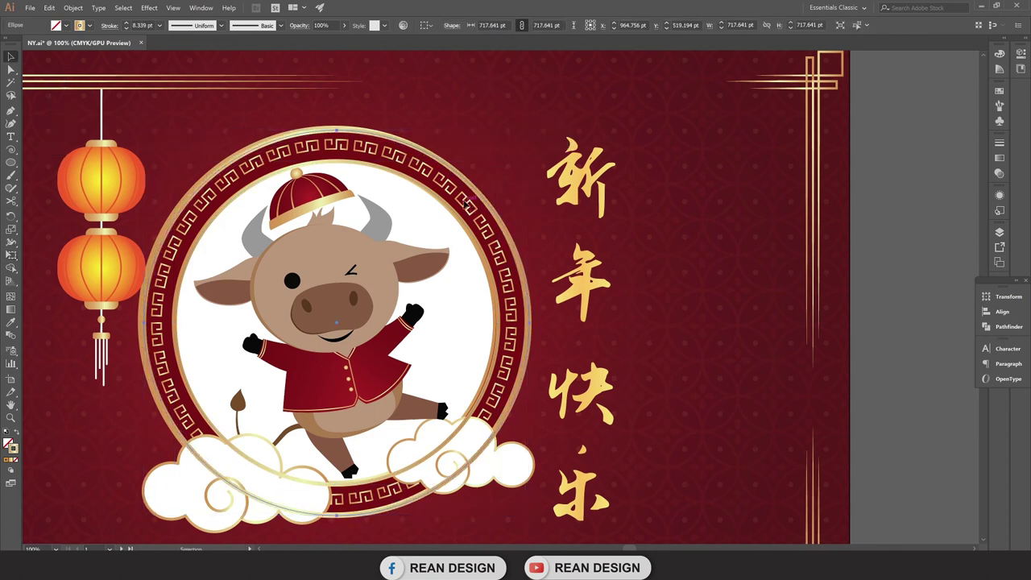
key(ctrl+minus)
key(ctrl+minus)
Drag the circle pair down onto the second artboard and check placement across both artboards.
drag(449, 211, 435, 426)
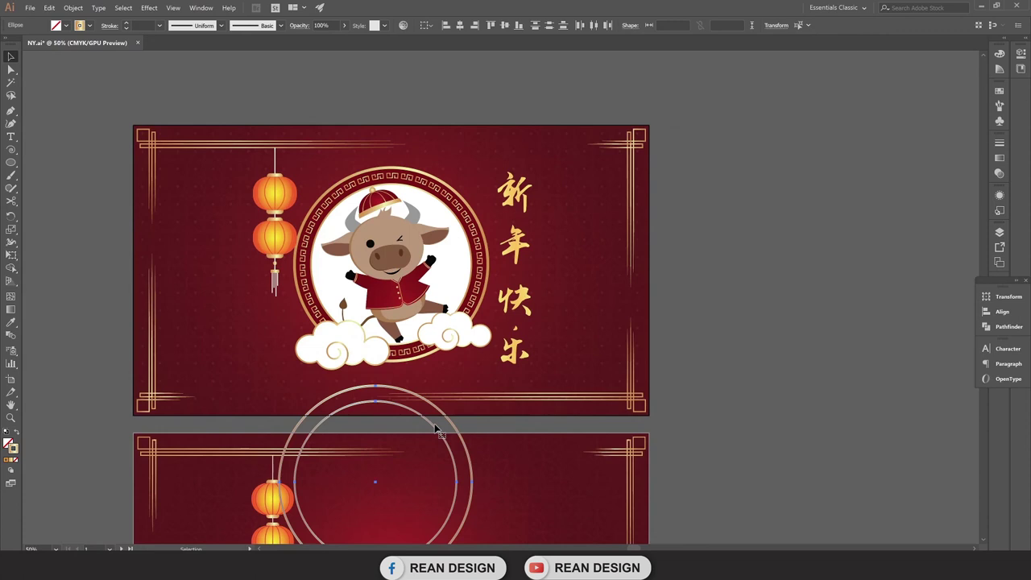
scroll(403, 363, down, 2)
key(ctrl+plus)
scroll(556, 355, down, 1)
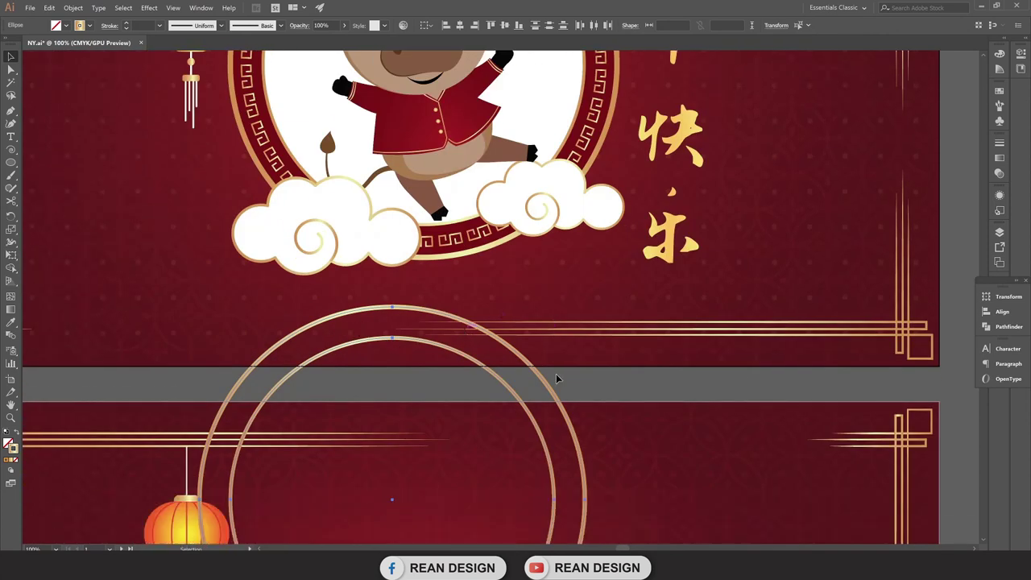
key(ctrl+minus)
scroll(547, 372, down, 1)
Thicken the outer gold ring's stroke to 12 pt.
click(808, 319)
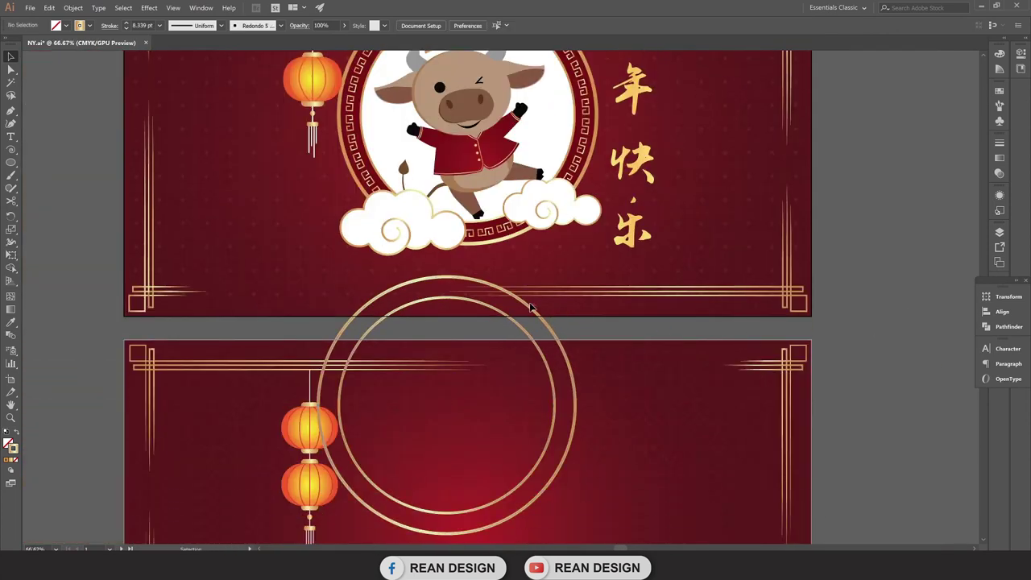
click(528, 311)
click(127, 23)
click(127, 23)
click(126, 23)
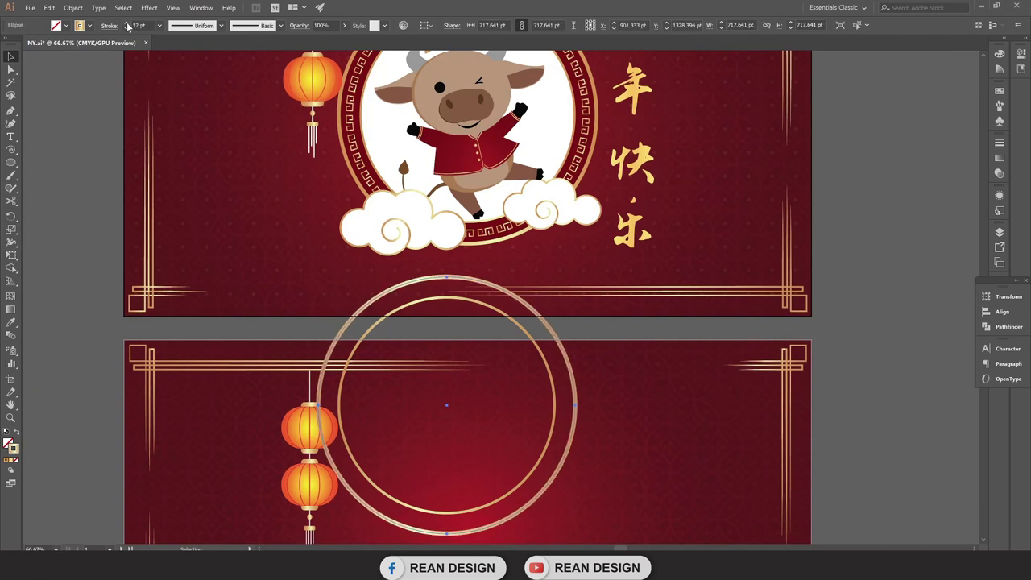
Shrink the inner circle slightly to about 588 pt.
click(882, 298)
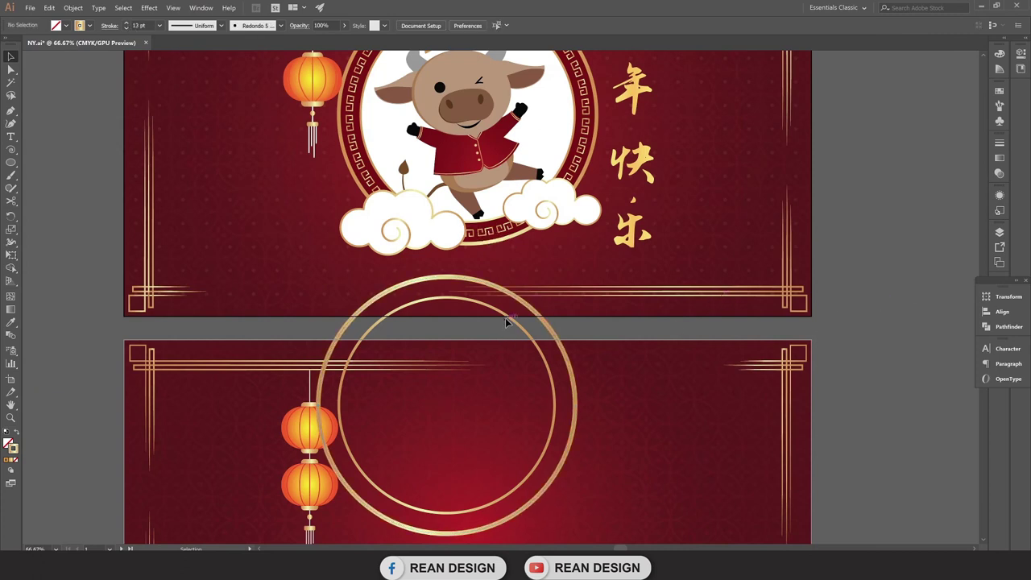
scroll(511, 322, up, 2)
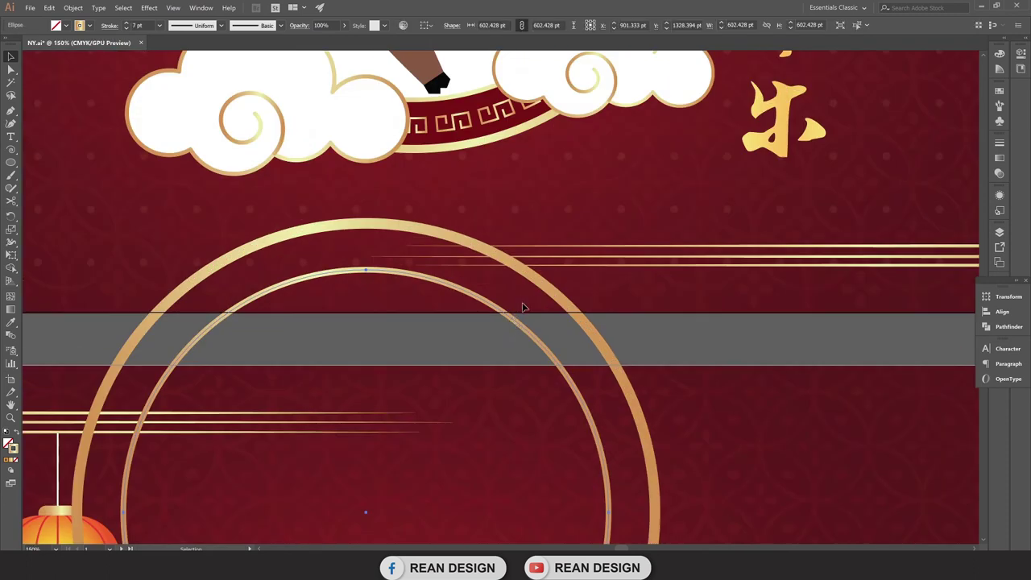
click(522, 307)
drag(608, 270, 592, 283)
scroll(592, 284, down, 2)
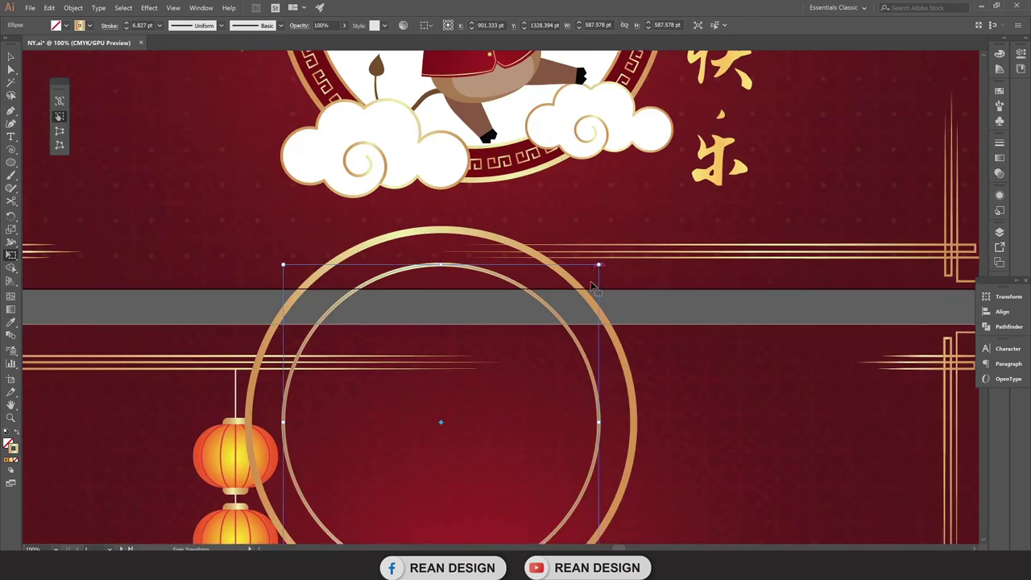
scroll(564, 299, down, 1)
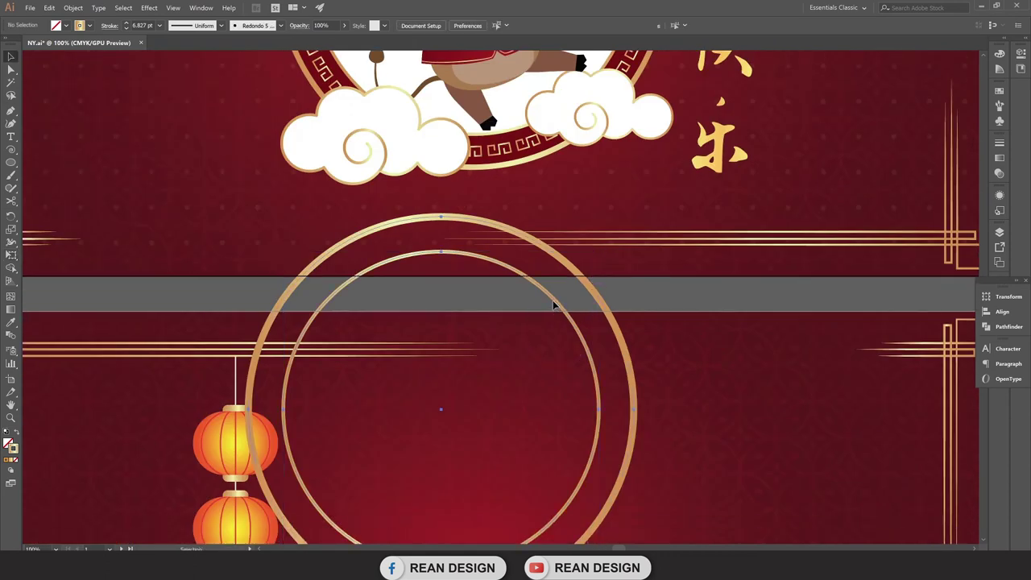
Fill the inner circle with White and drag it down on the second artboard.
right_click(554, 303)
key(Escape)
click(68, 26)
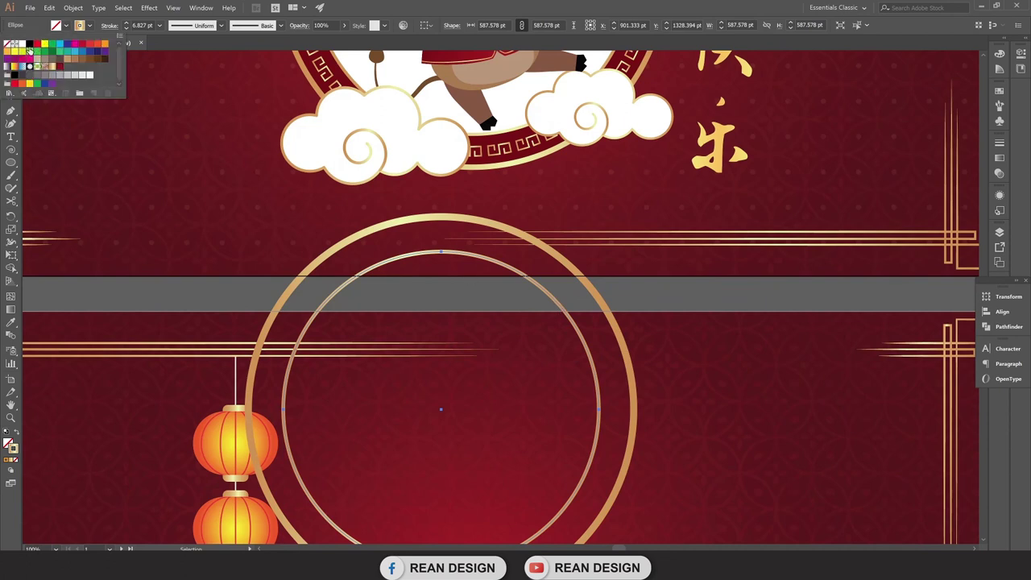
click(23, 45)
click(649, 295)
click(615, 297)
click(548, 302)
scroll(550, 302, down, 1)
drag(553, 303, 584, 384)
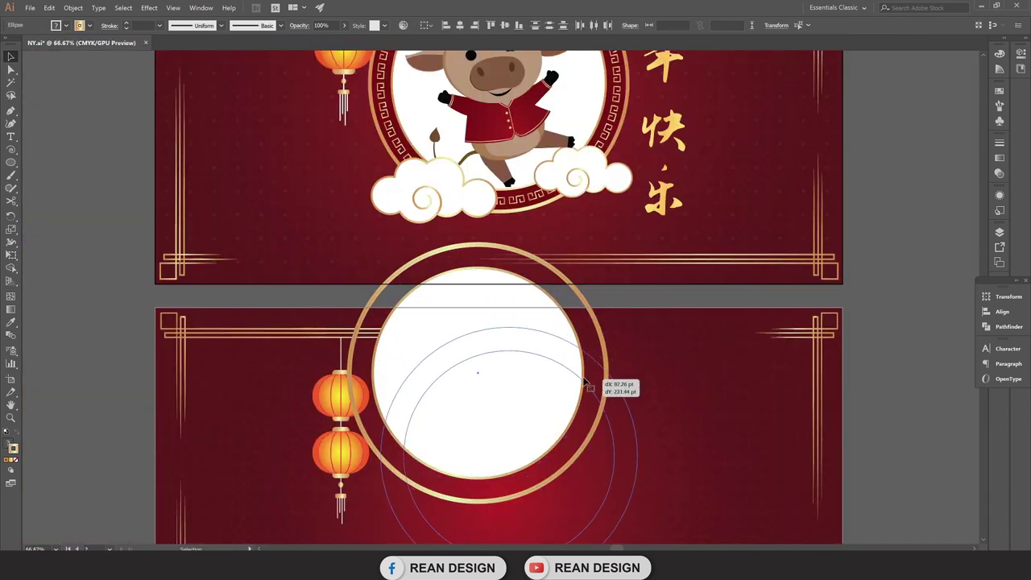
Select the outer gold ring and try crimson, magenta and hot pink fills on it.
scroll(726, 359, down, 1)
click(935, 357)
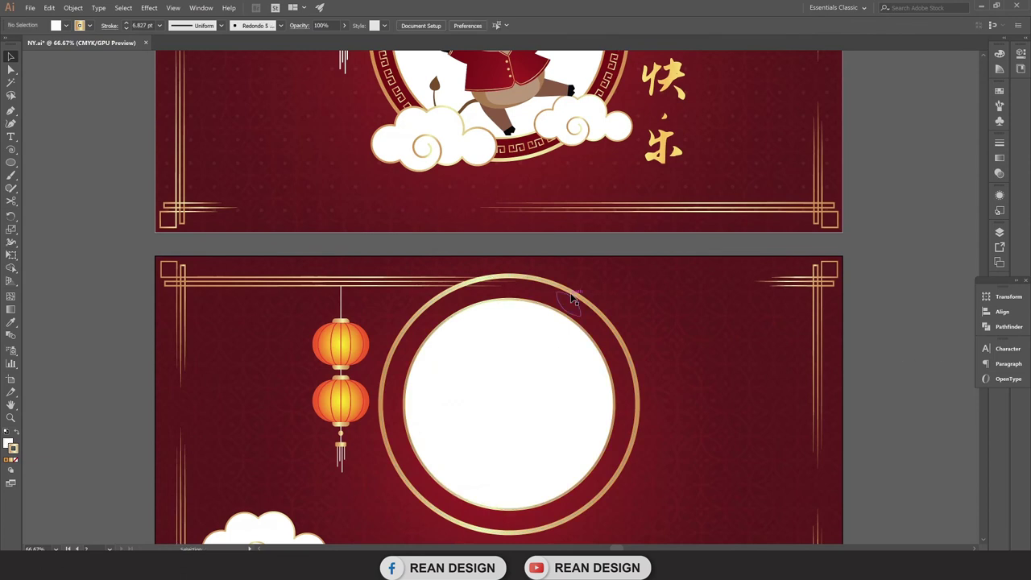
click(571, 295)
scroll(571, 295, up, 2)
ctrl+click(570, 295)
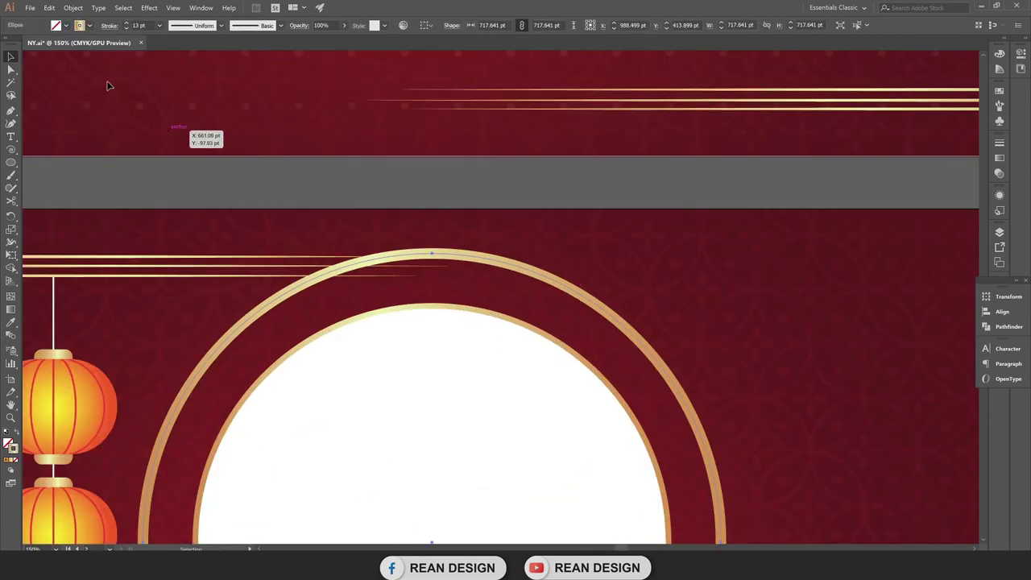
click(67, 26)
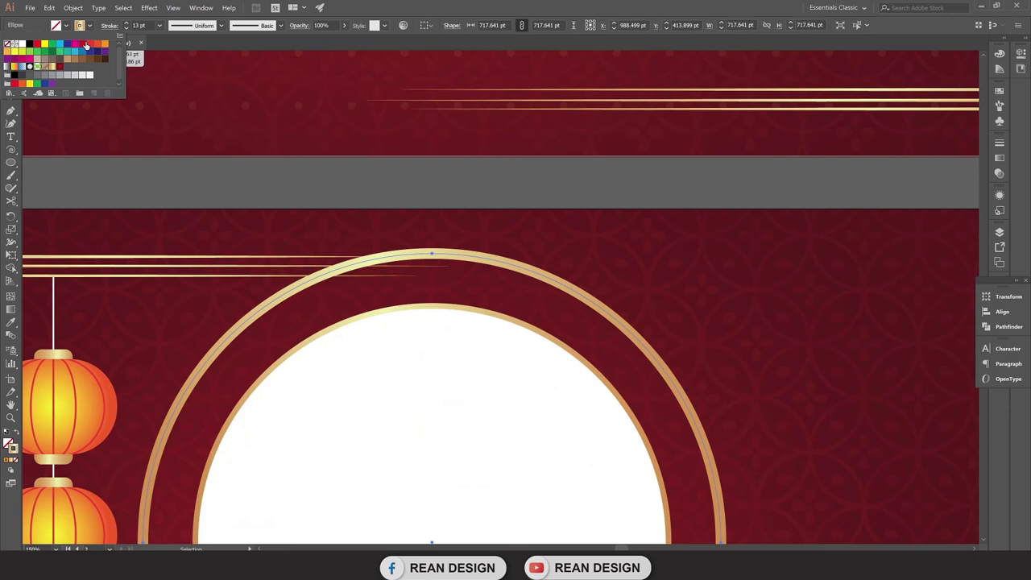
click(86, 44)
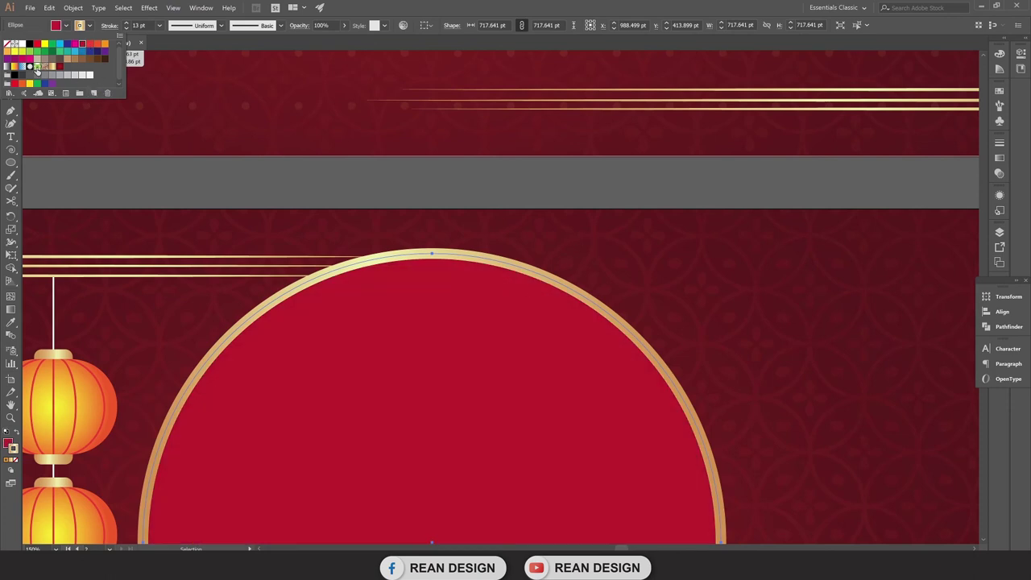
click(14, 58)
click(22, 63)
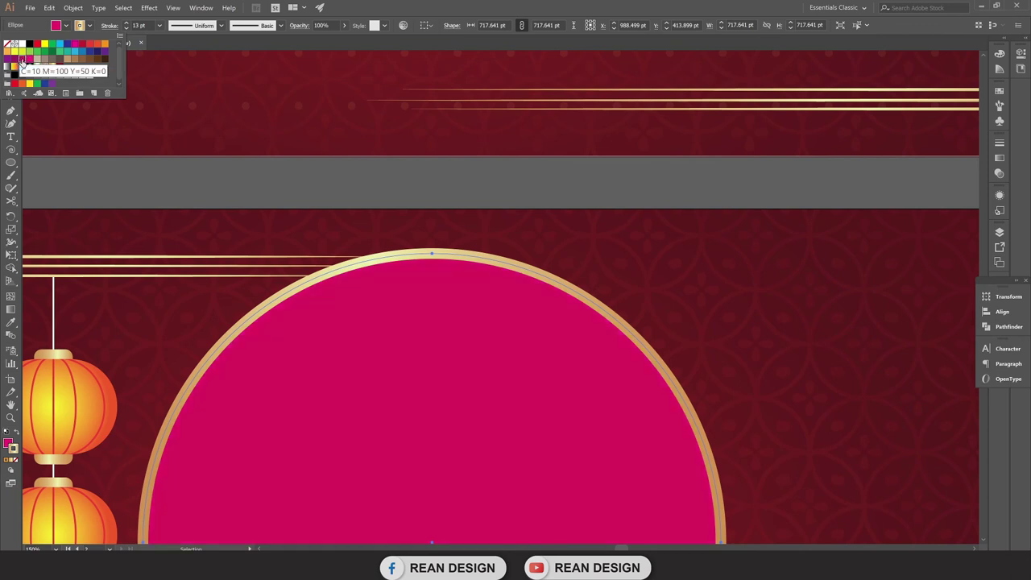
click(82, 44)
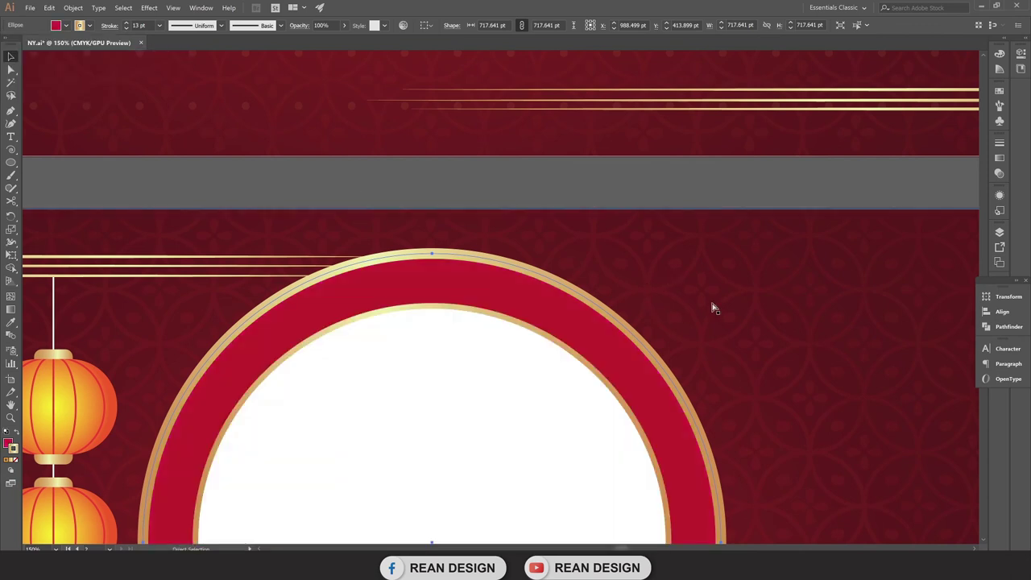
Set the ring's fill to None.
scroll(712, 308, down, 2)
scroll(695, 299, down, 2)
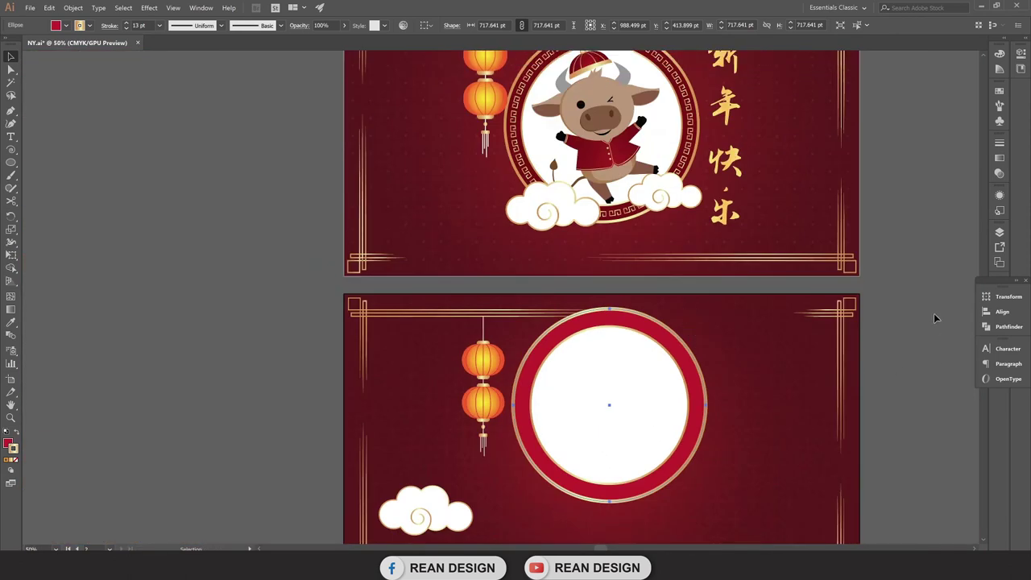
scroll(729, 323, up, 1)
scroll(651, 346, up, 2)
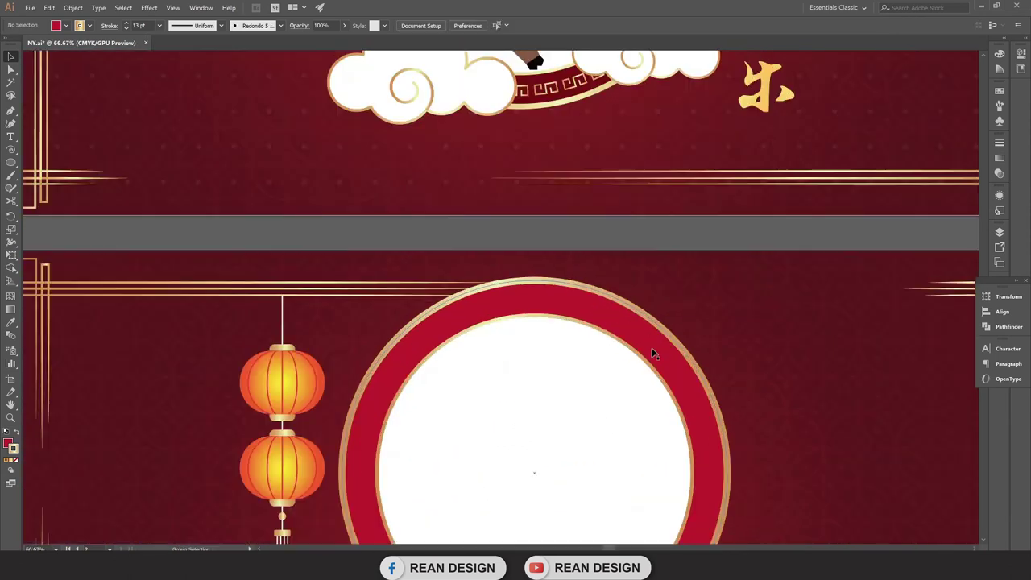
click(68, 26)
click(7, 44)
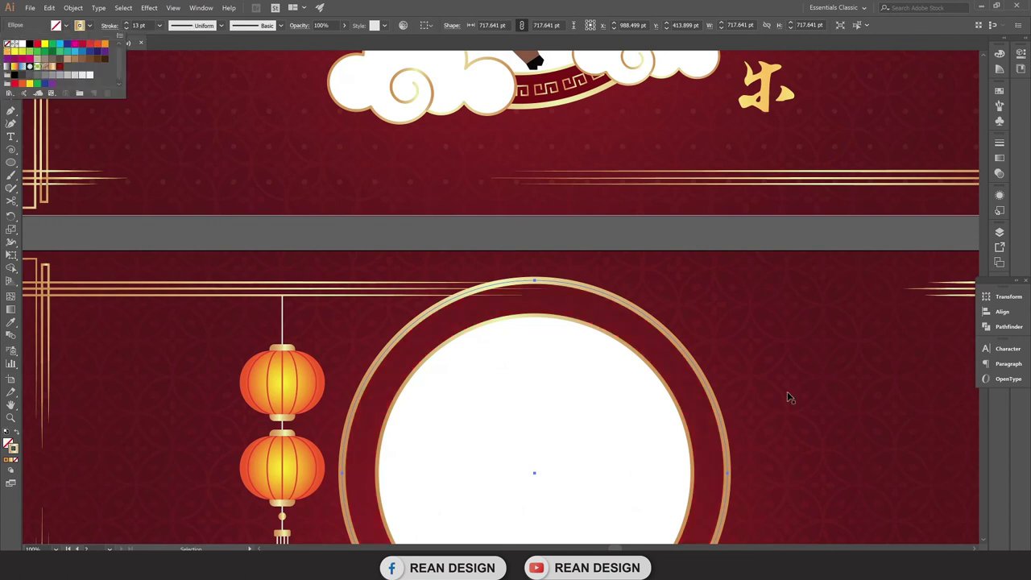
Drag the white inner circle to the centre of the ring.
click(594, 368)
scroll(597, 354, down, 2)
mouse_move(577, 341)
mouse_down()
mouse_move(540, 450)
mouse_move(568, 304)
mouse_up()
scroll(535, 431, down, 2)
Exit isolation mode and move the ring and white circle slightly lower.
double_click(645, 175)
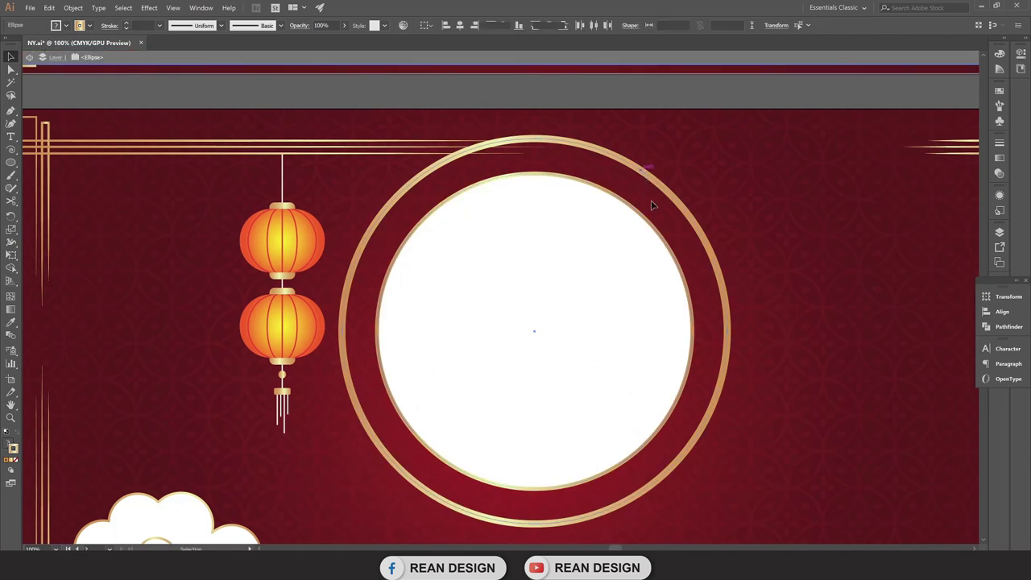
double_click(857, 270)
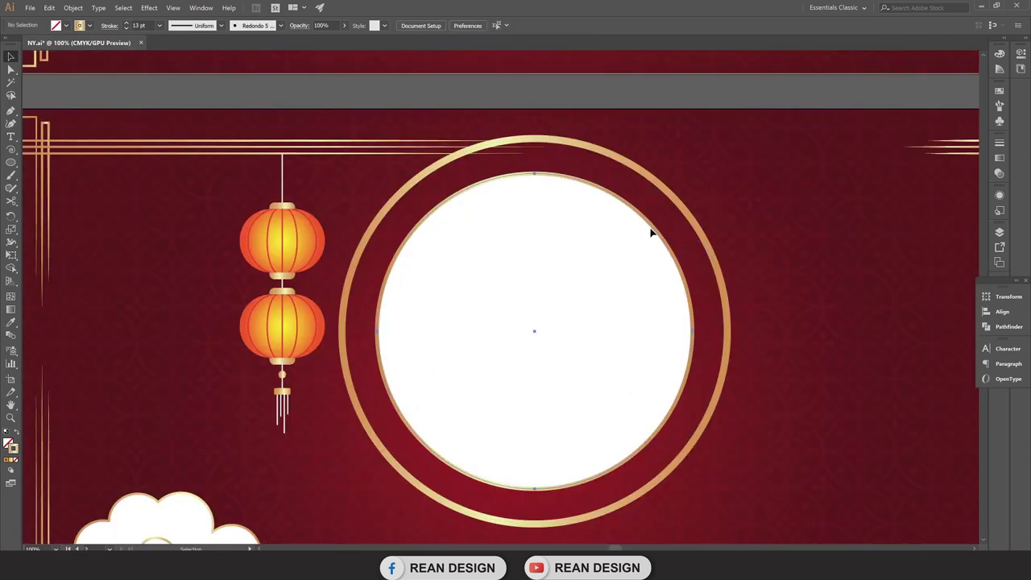
drag(669, 194, 677, 242)
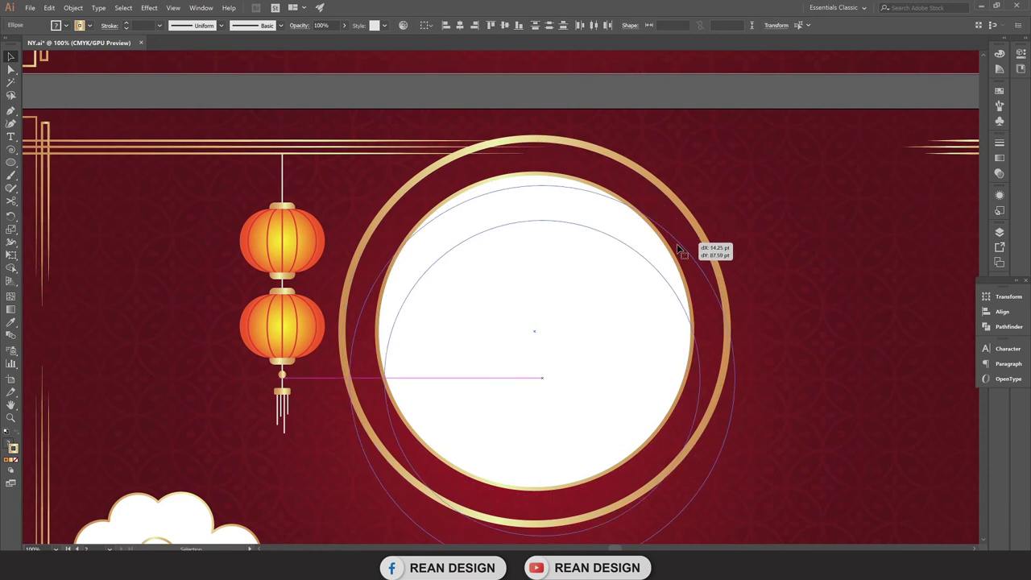
Zoom in on the meander border around the ox.
alt+scroll(671, 281, down, 1)
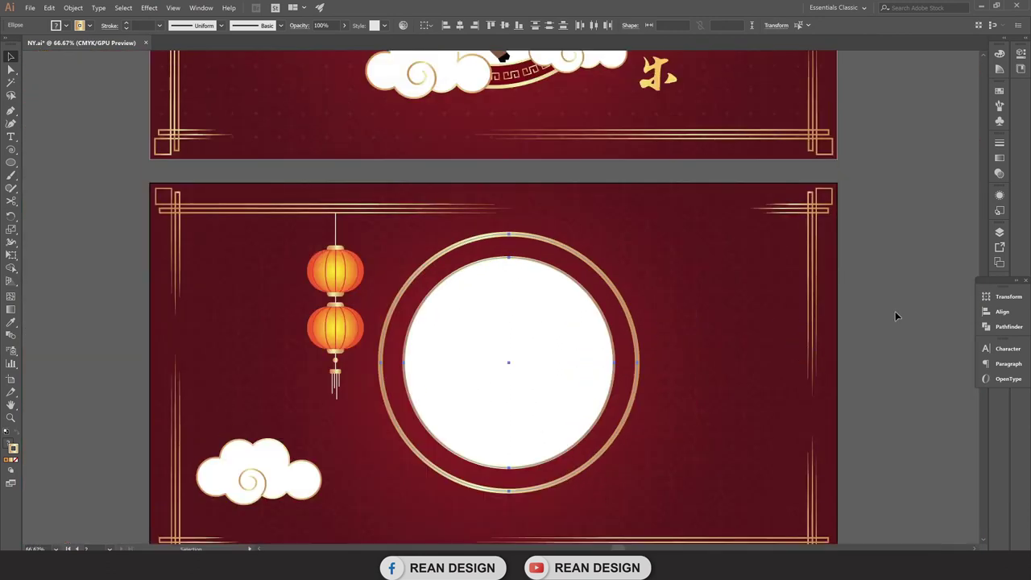
scroll(895, 311, up, 5)
scroll(581, 150, up, 1)
scroll(564, 161, up, 1)
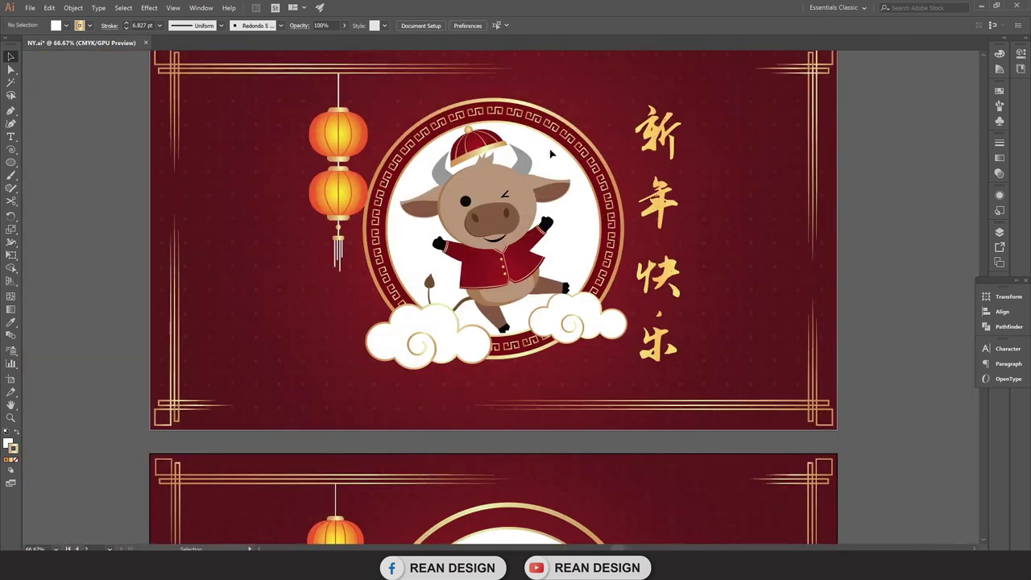
alt+scroll(499, 165, up, 1)
alt+scroll(486, 169, up, 1)
alt+scroll(486, 170, up, 1)
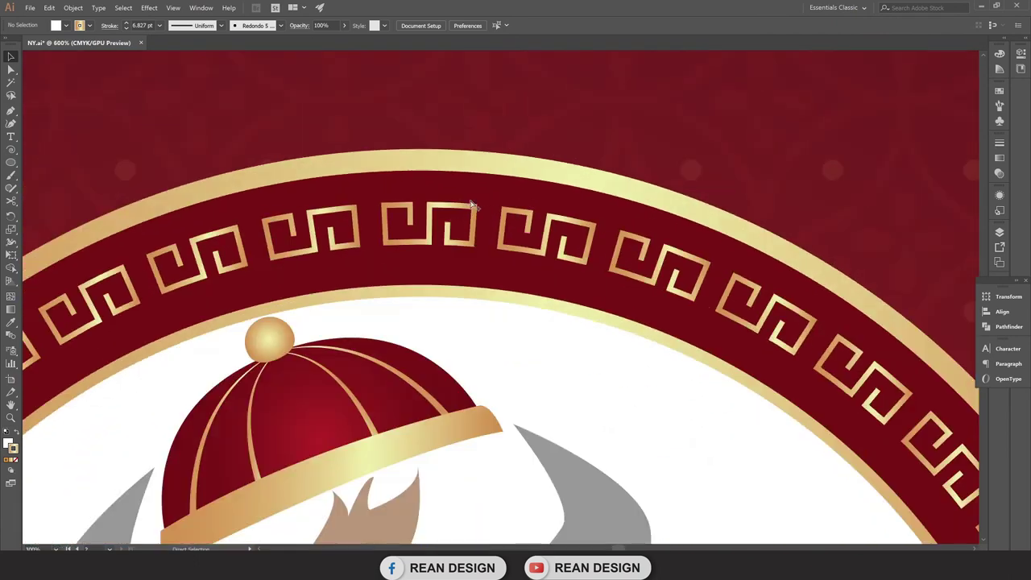
scroll(458, 192, up, 1)
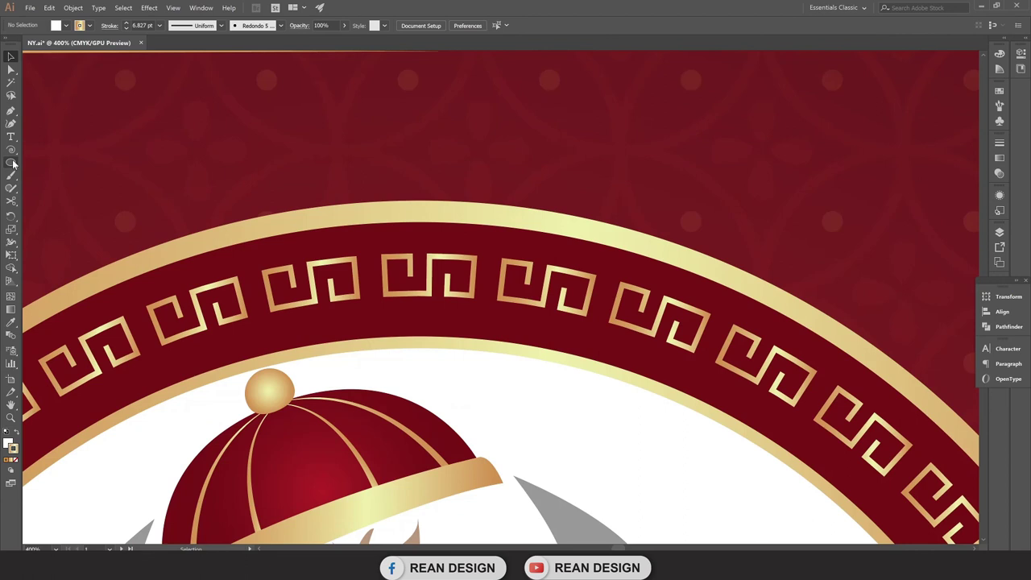
Draw a small rectangle above the ox's frame and give it Miter Join corners.
drag(13, 164, 73, 160)
alt+scroll(416, 197, up, 1)
mouse_move(357, 132)
mouse_down()
mouse_move(428, 193)
mouse_move(425, 184)
mouse_up()
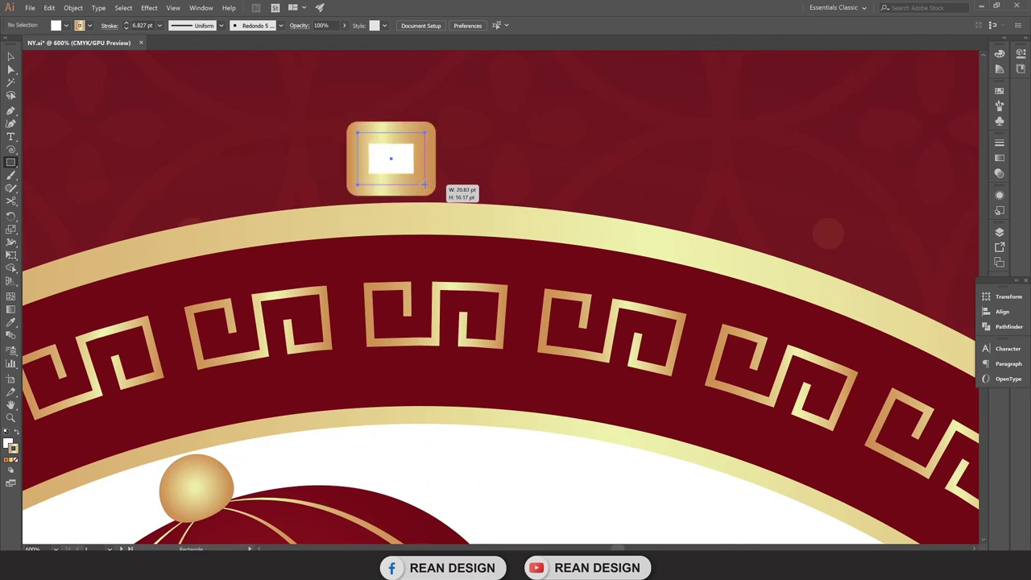
click(109, 26)
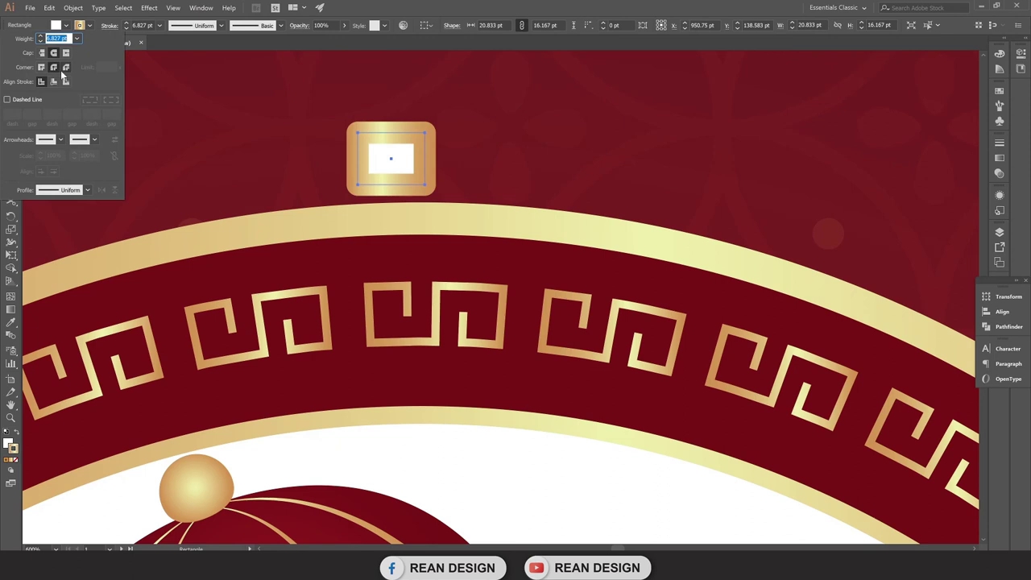
click(41, 67)
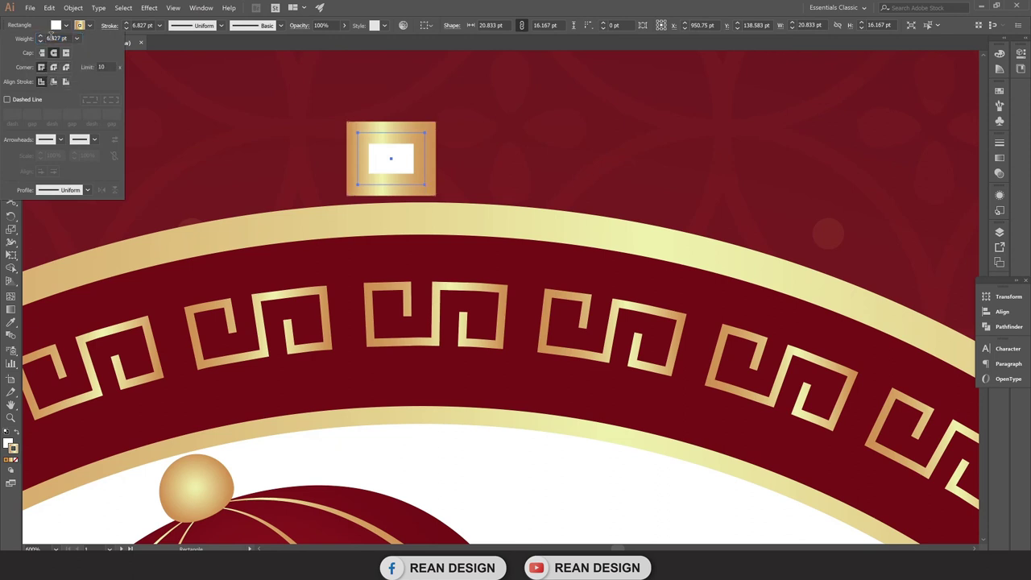
Remove the rectangle's fill and set its gold stroke weight to 3 pt.
click(67, 26)
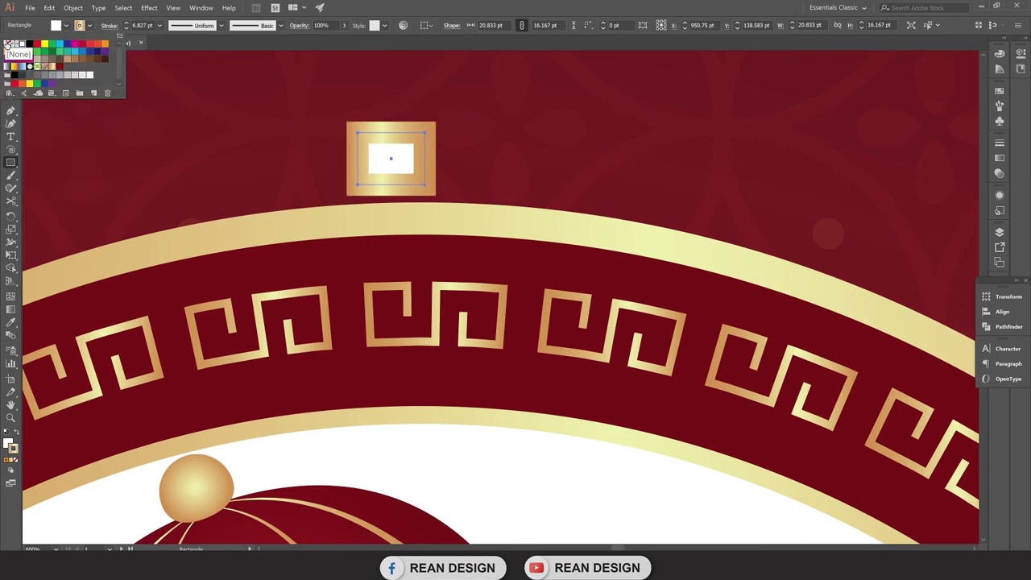
click(8, 46)
click(125, 29)
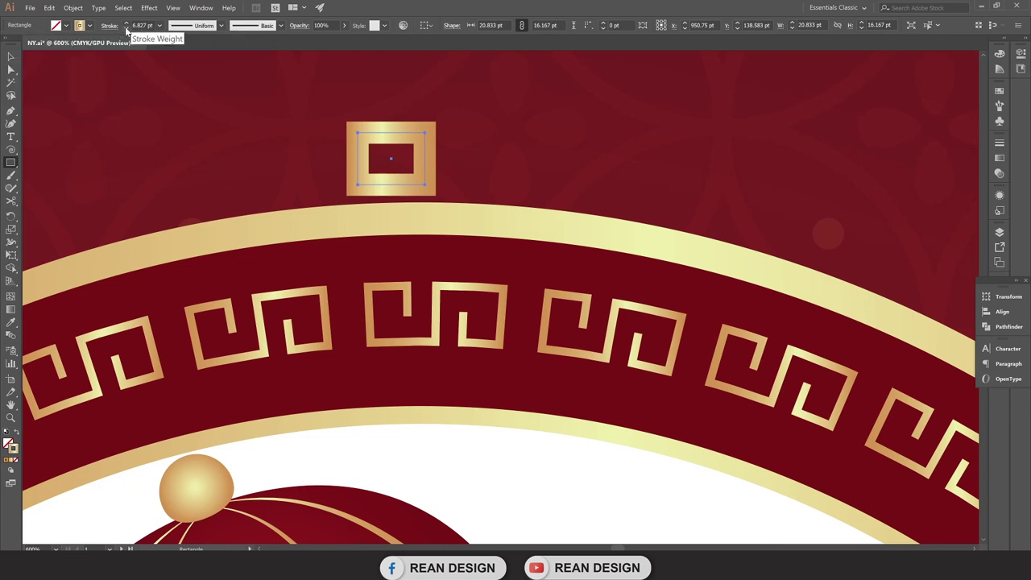
click(126, 29)
click(125, 29)
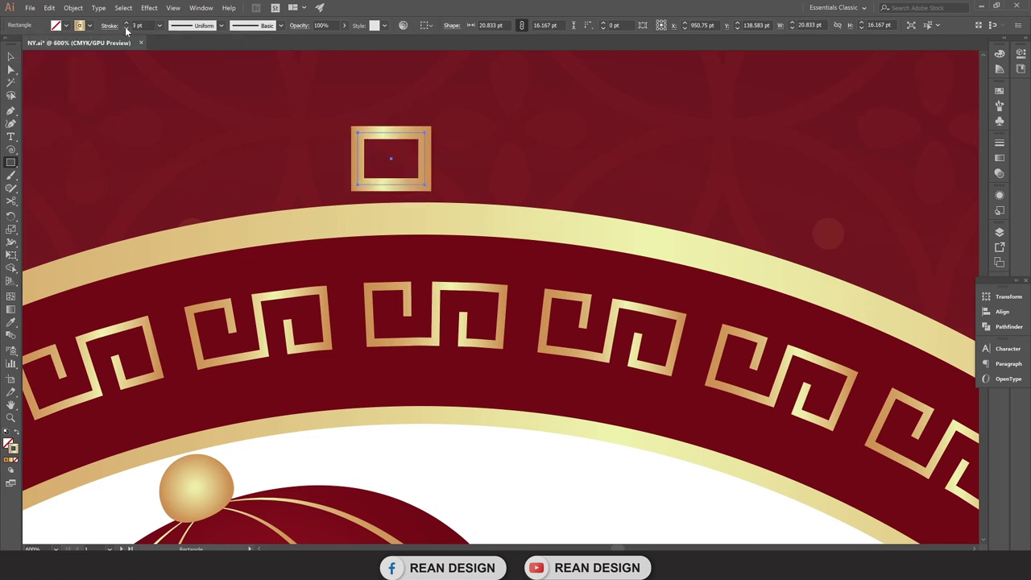
click(11, 57)
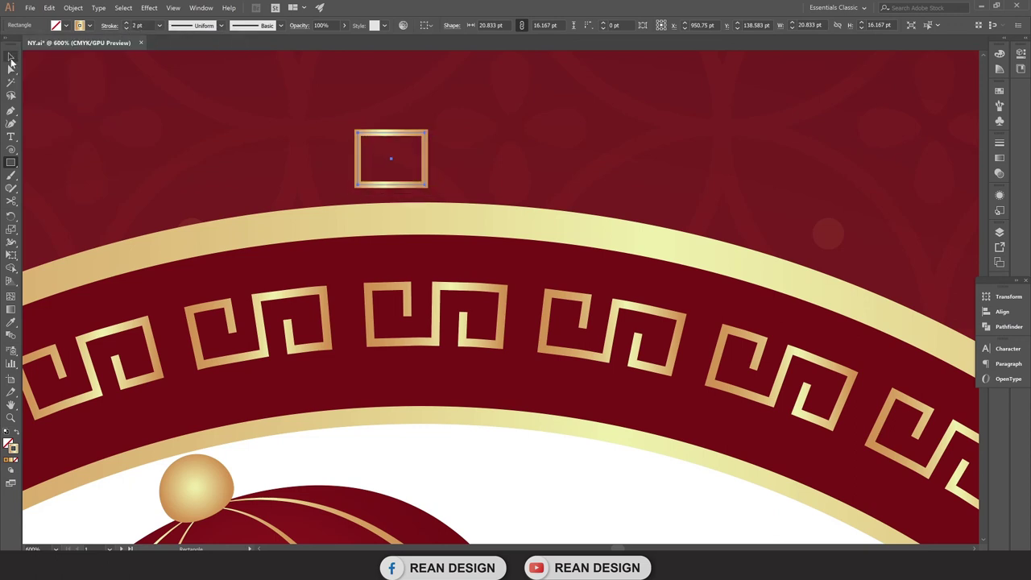
scroll(216, 87, up, 2)
click(126, 23)
scroll(447, 173, up, 2)
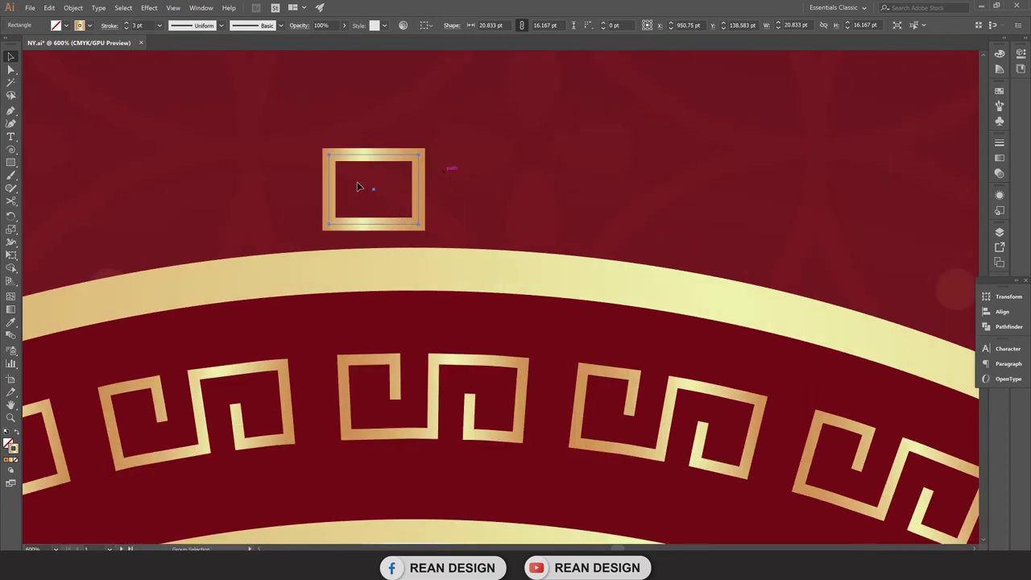
scroll(415, 157, up, 2)
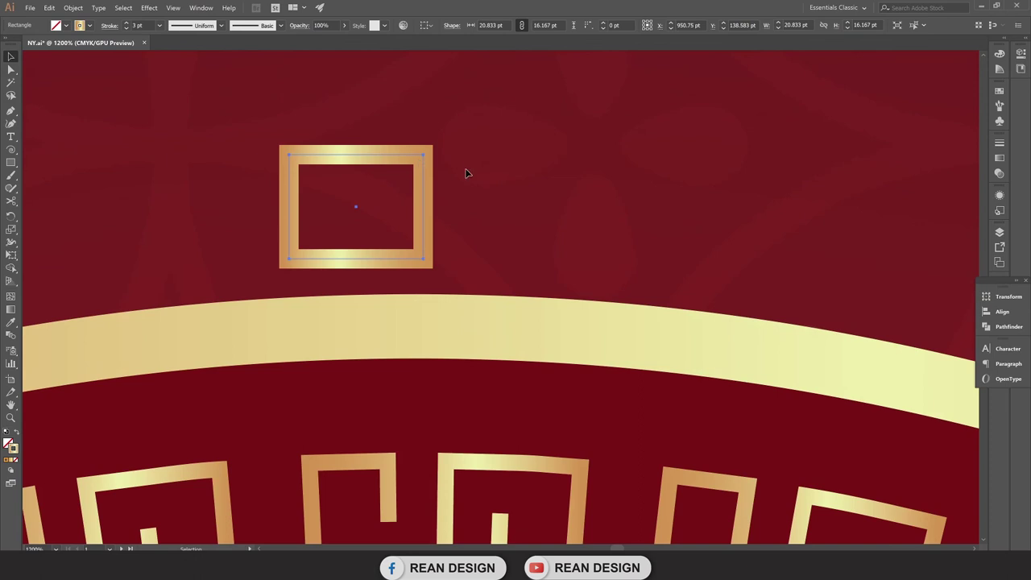
scroll(417, 137, down, 2)
scroll(56, 74, down, 1)
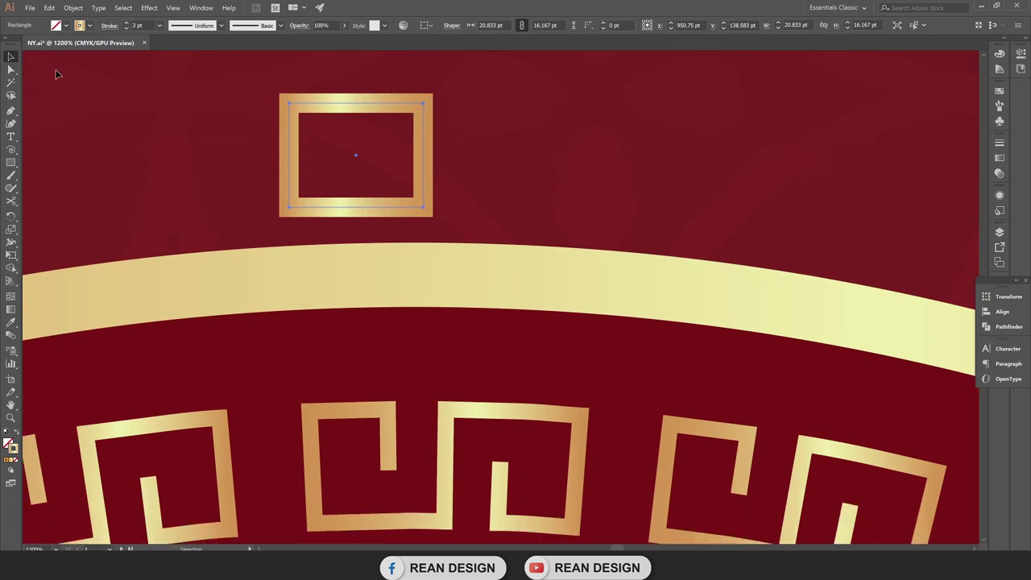
Add an anchor point on the frame's top edge with the Pen tool.
click(12, 114)
scroll(357, 101, up, 1)
drag(358, 121, 358, 172)
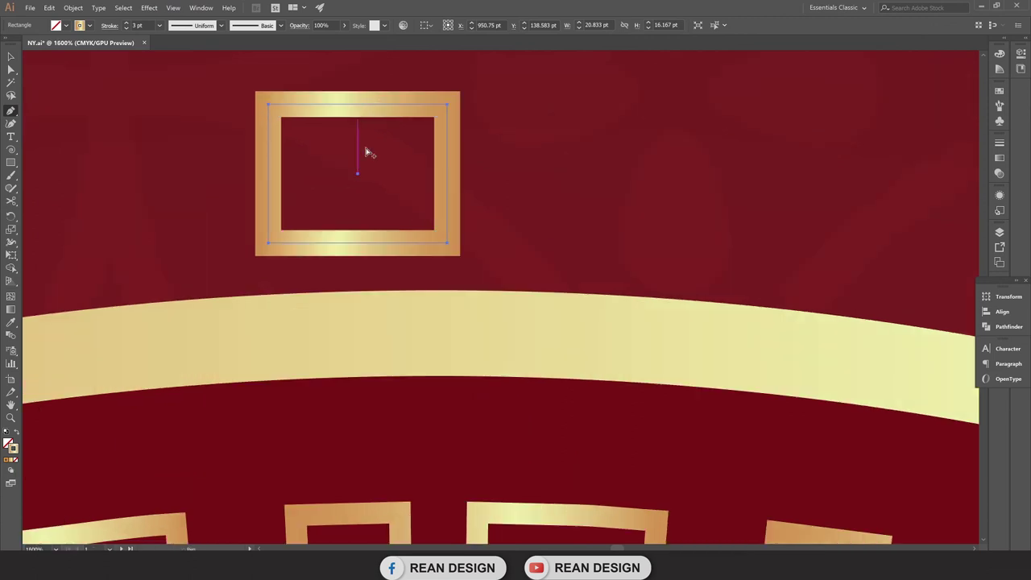
scroll(363, 155, down, 1)
scroll(357, 156, down, 5)
scroll(341, 293, up, 5)
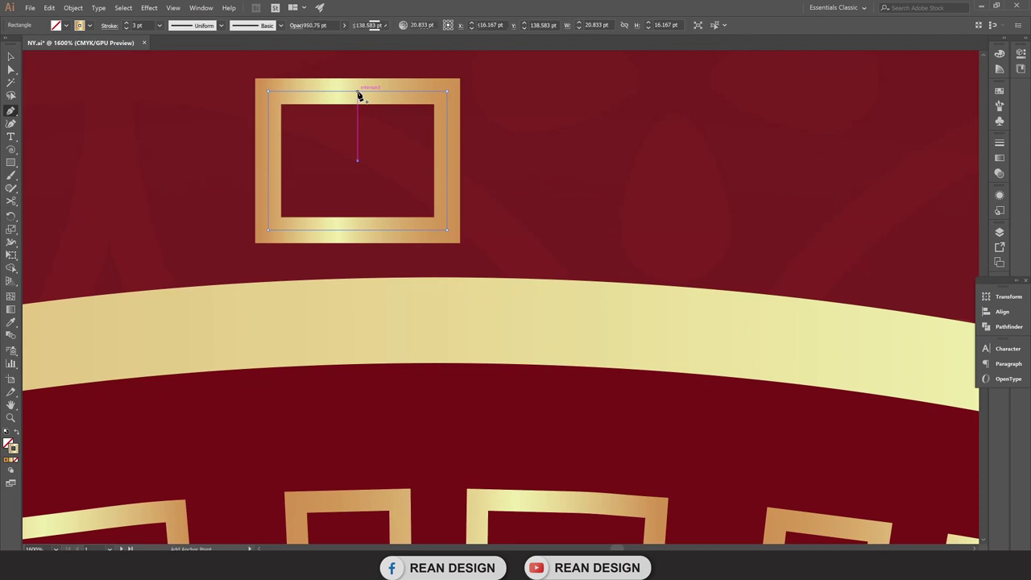
click(358, 93)
scroll(403, 98, down, 1)
scroll(404, 98, down, 3)
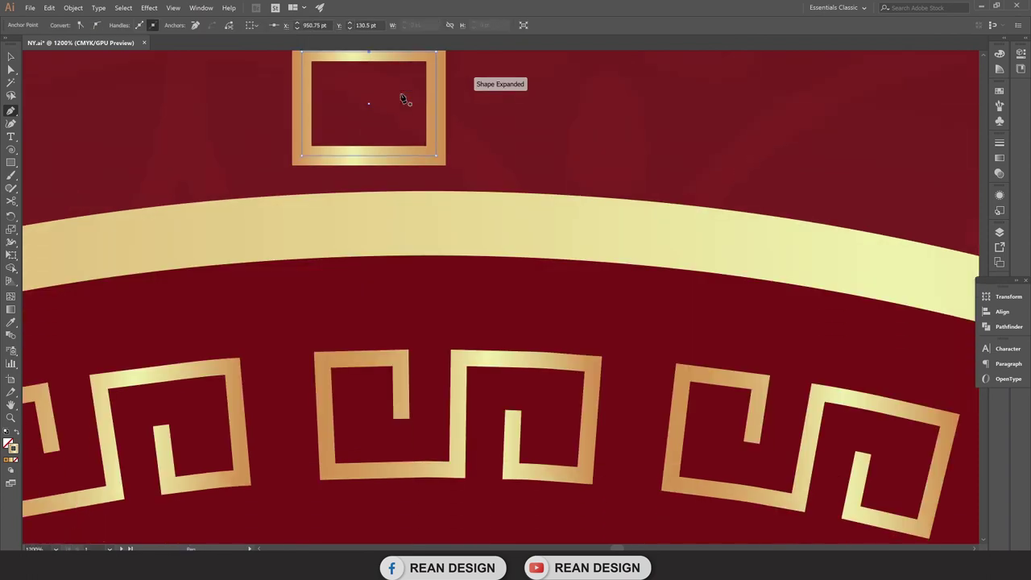
scroll(404, 98, up, 2)
scroll(404, 98, up, 1)
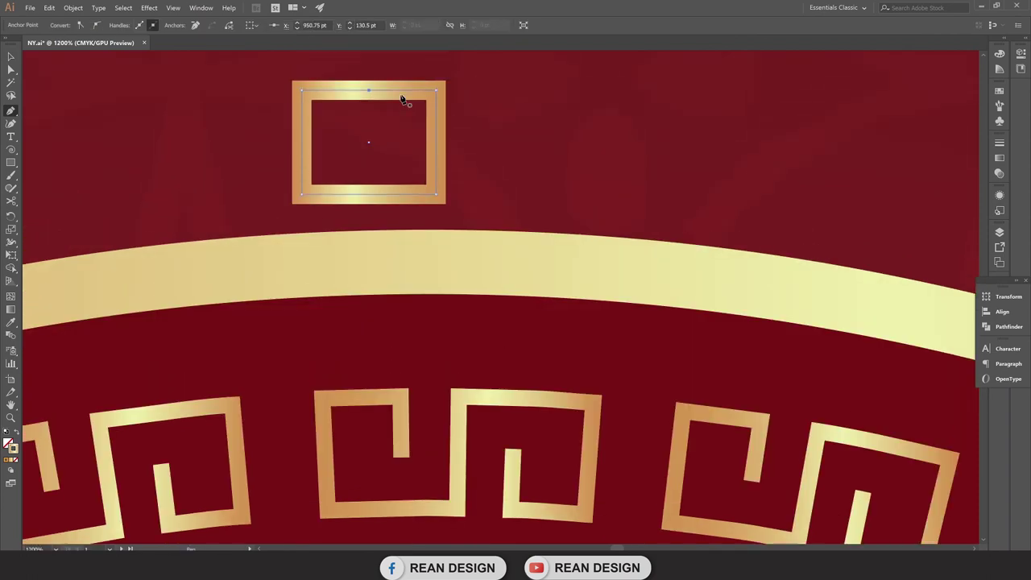
scroll(403, 105, up, 1)
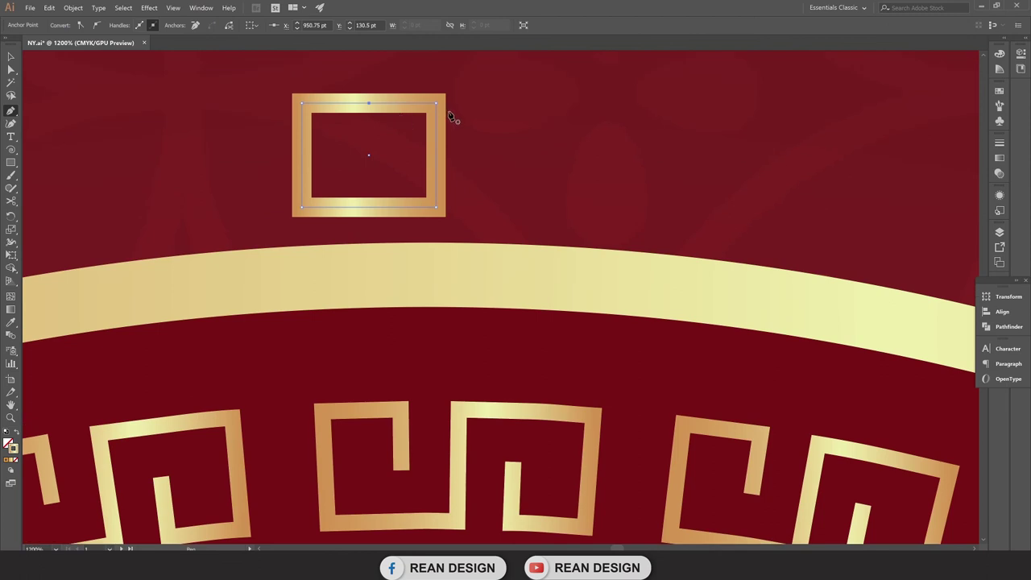
Delete the frame's top-right corner anchor to open it and give the path butt caps.
key(a)
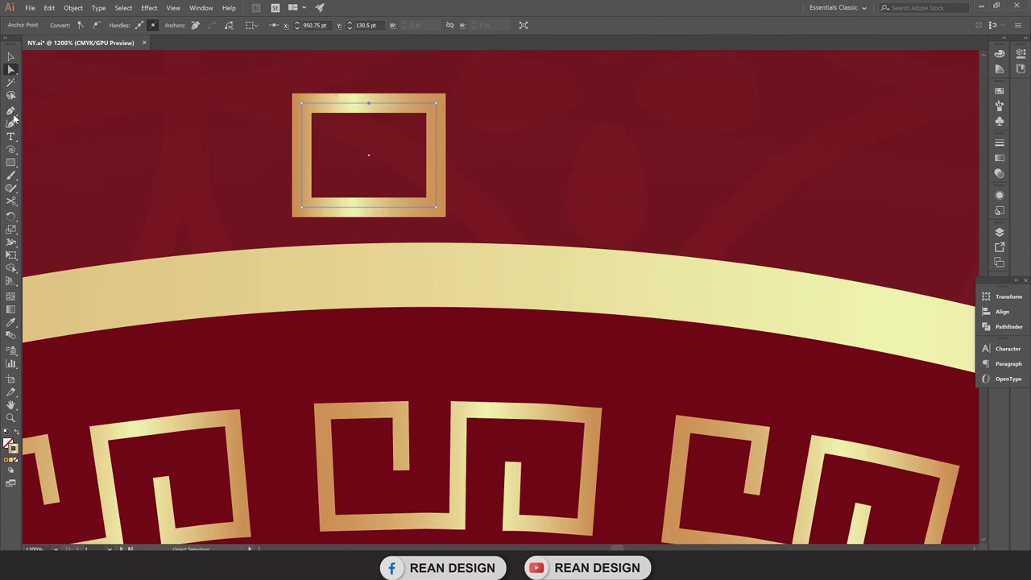
click(436, 104)
key(Delete)
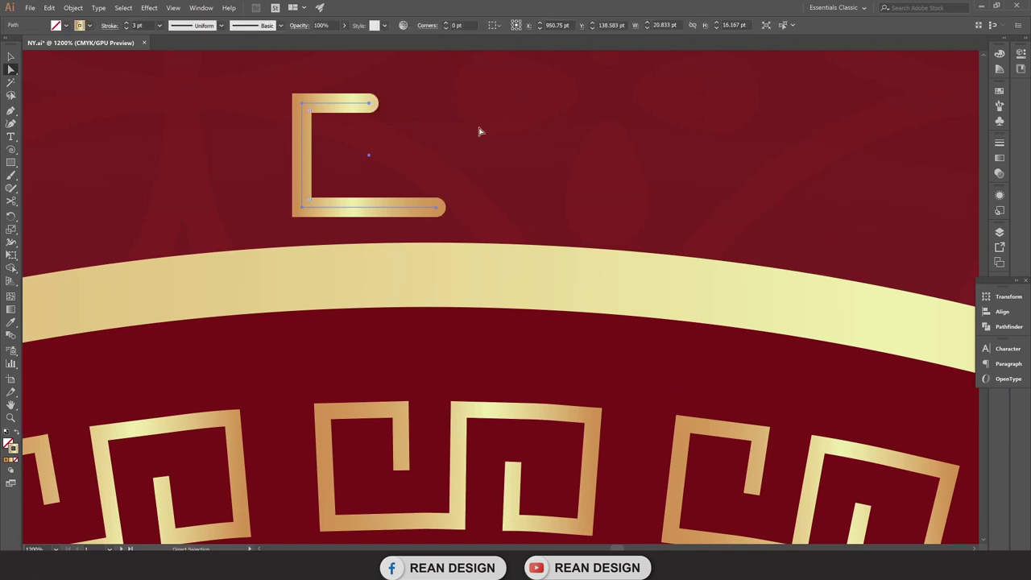
click(10, 58)
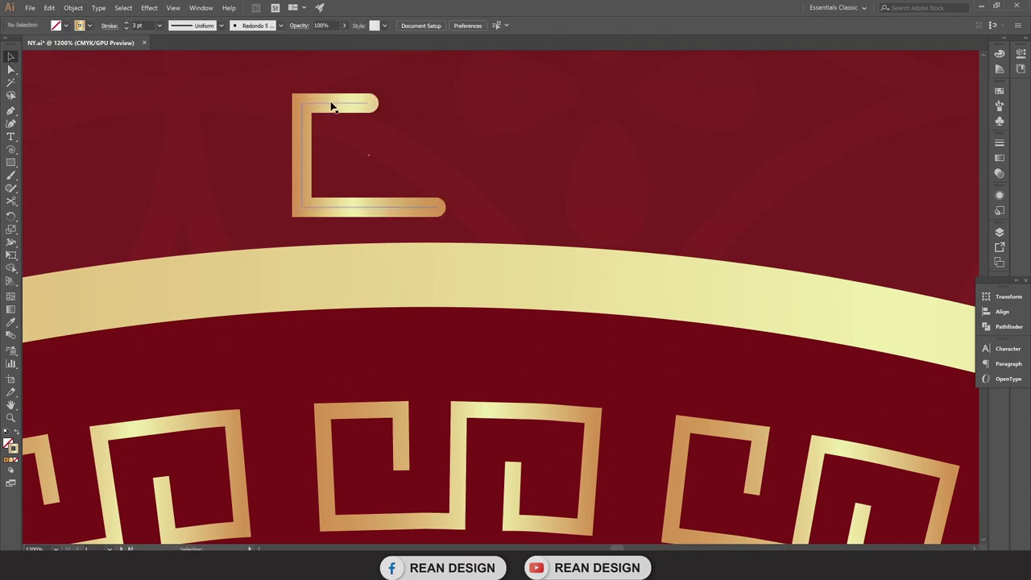
click(109, 25)
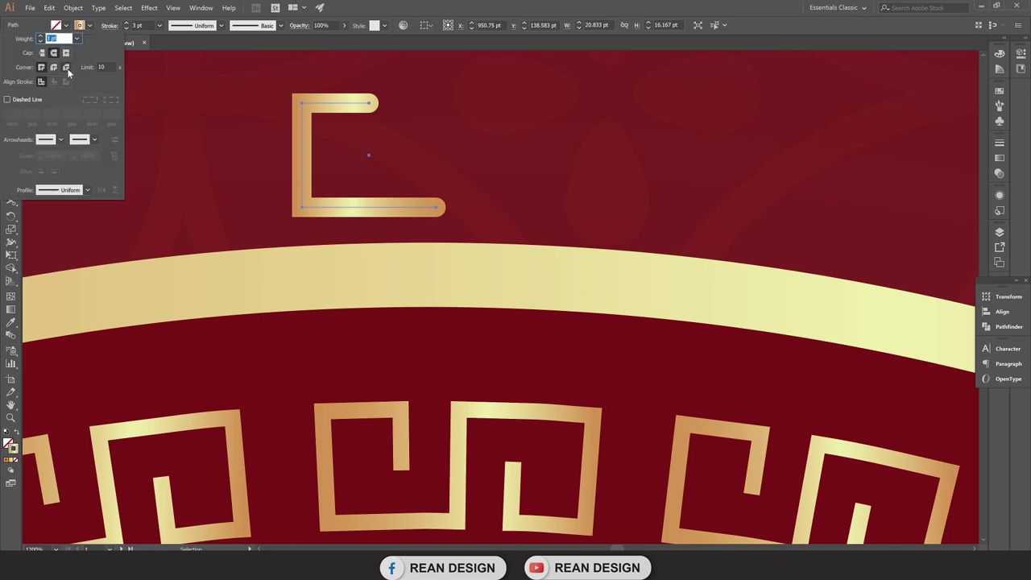
click(42, 53)
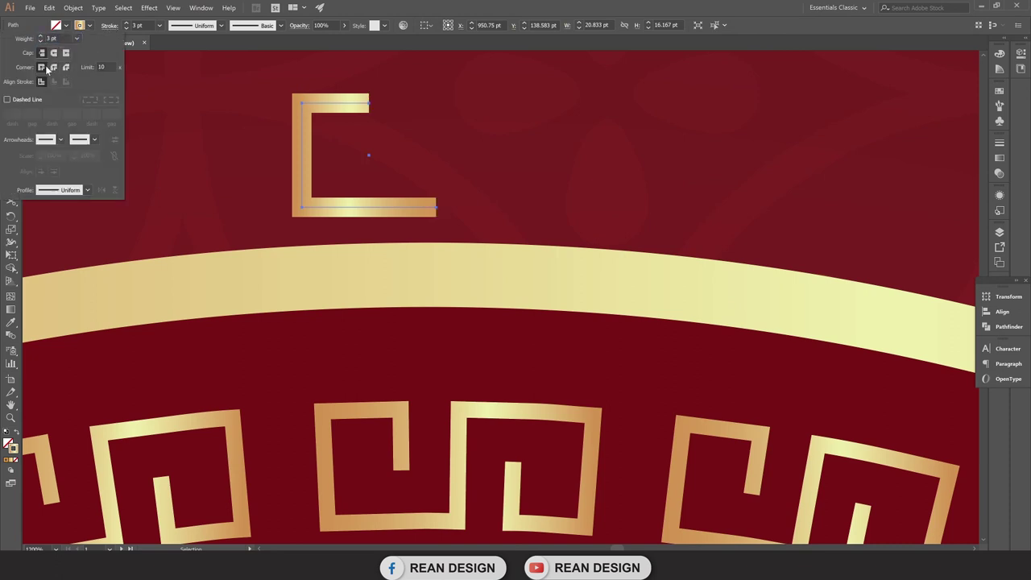
click(487, 99)
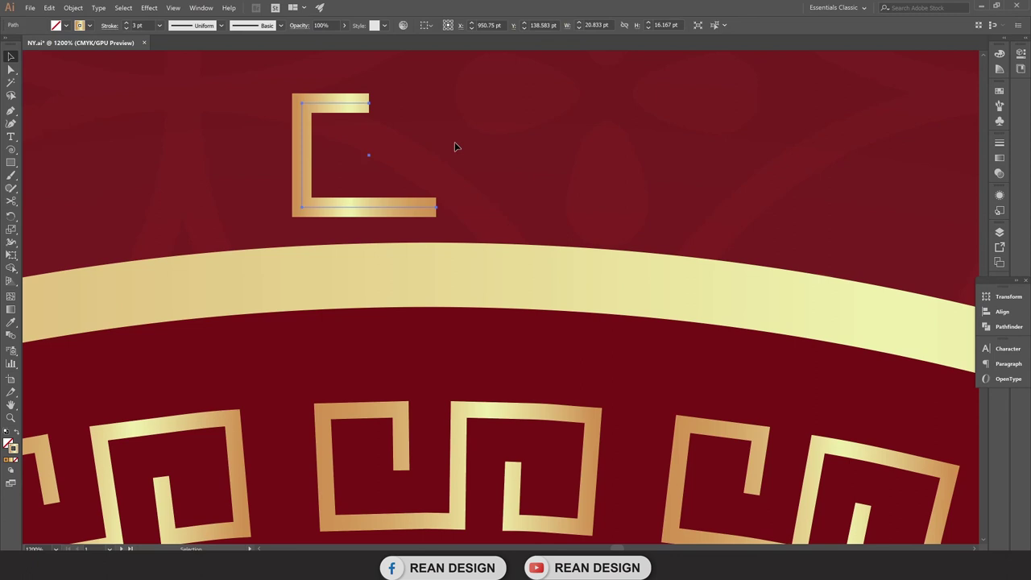
Extend the path's top end downward into a hook with the Pen tool.
scroll(444, 180, up, 1)
click(12, 111)
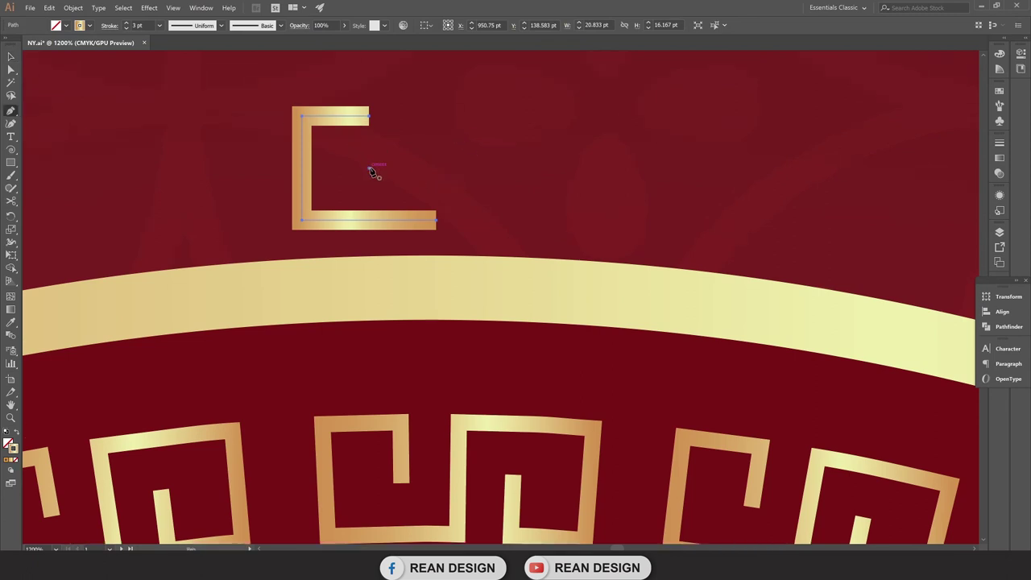
click(368, 117)
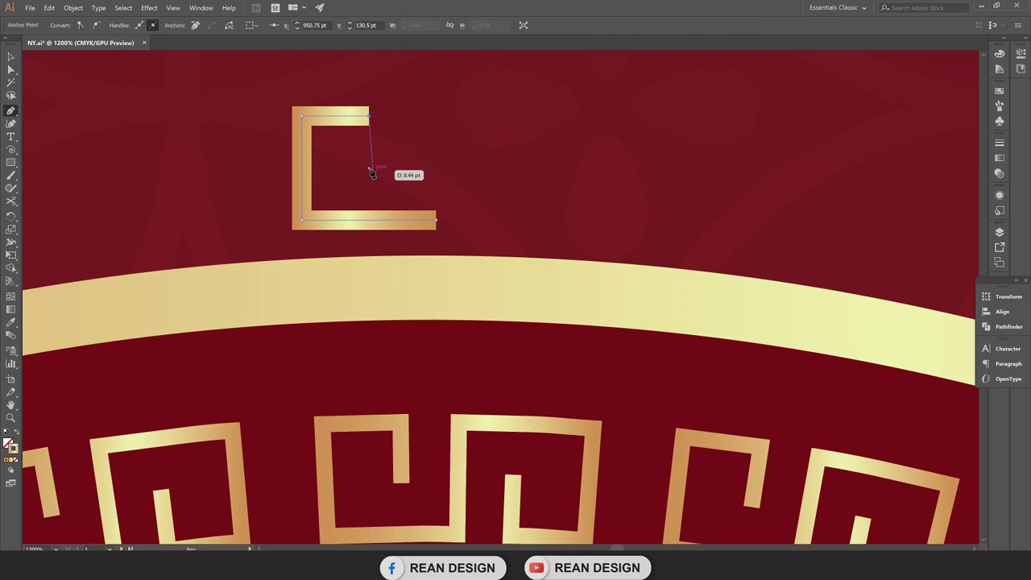
click(369, 167)
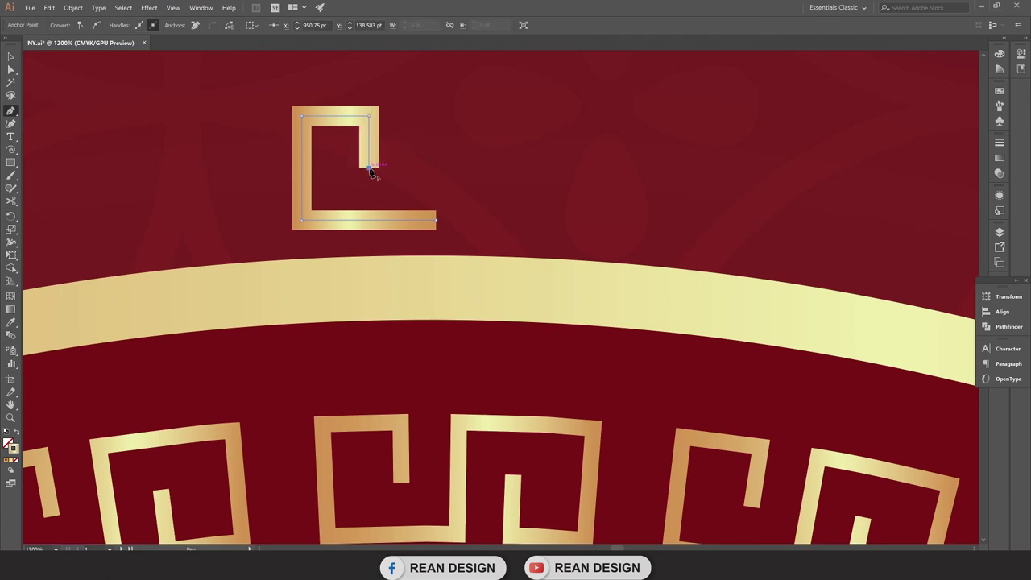
key(v)
click(452, 176)
scroll(447, 181, down, 1)
scroll(456, 174, right, 2)
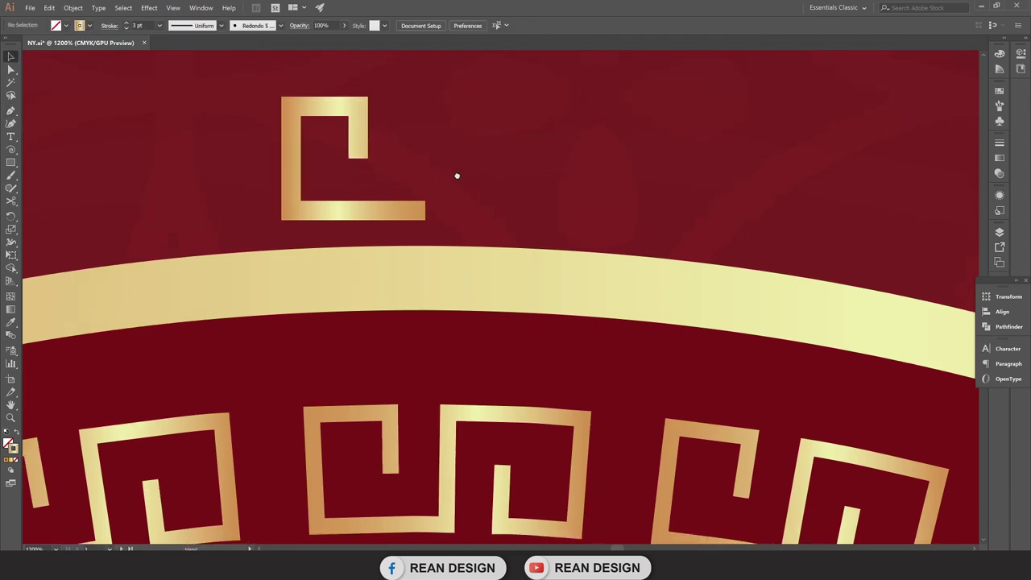
Drag the bottom-right anchor left to shorten the hook's bottom arm.
key(a)
click(385, 210)
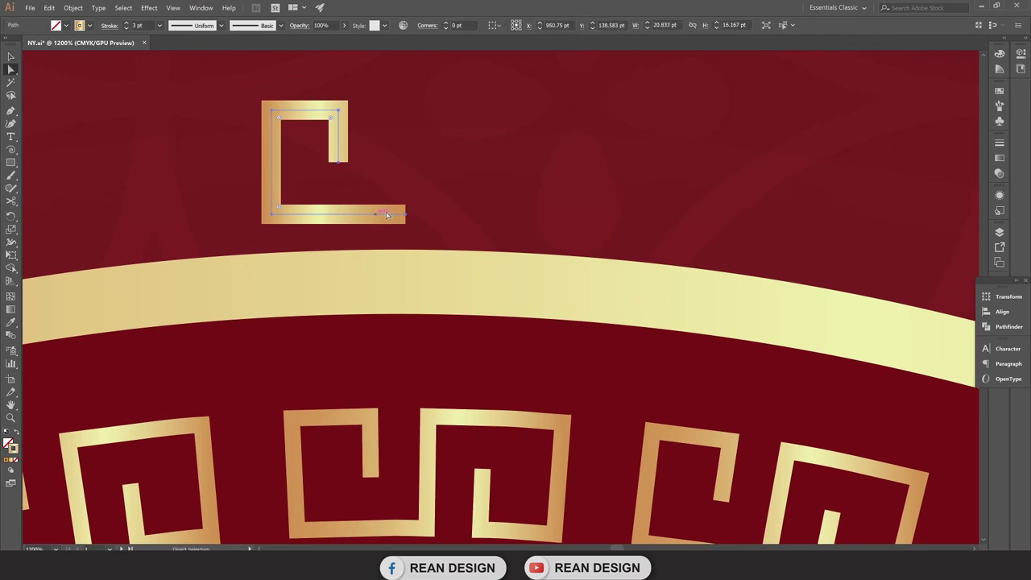
drag(408, 215, 386, 219)
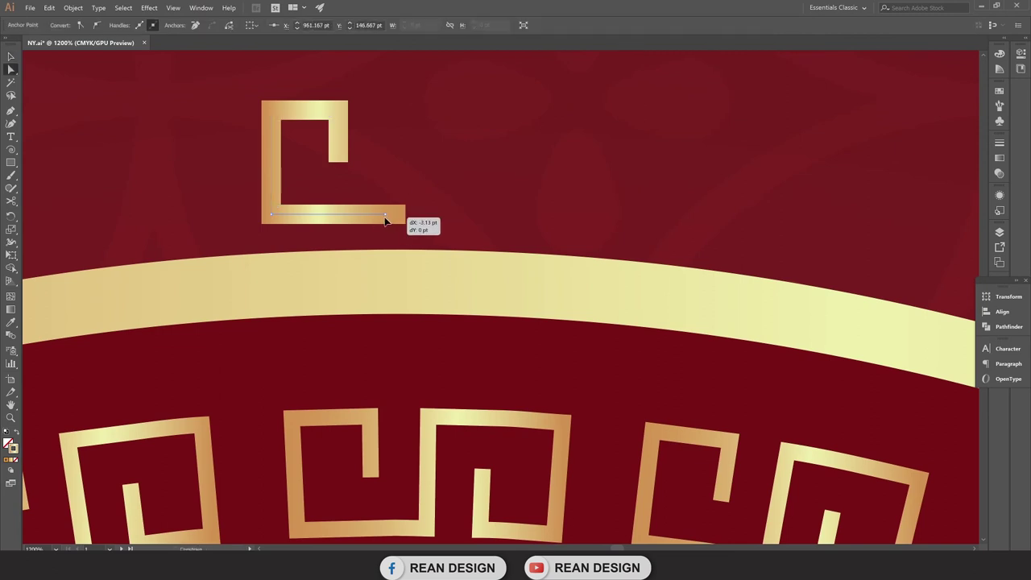
key(v)
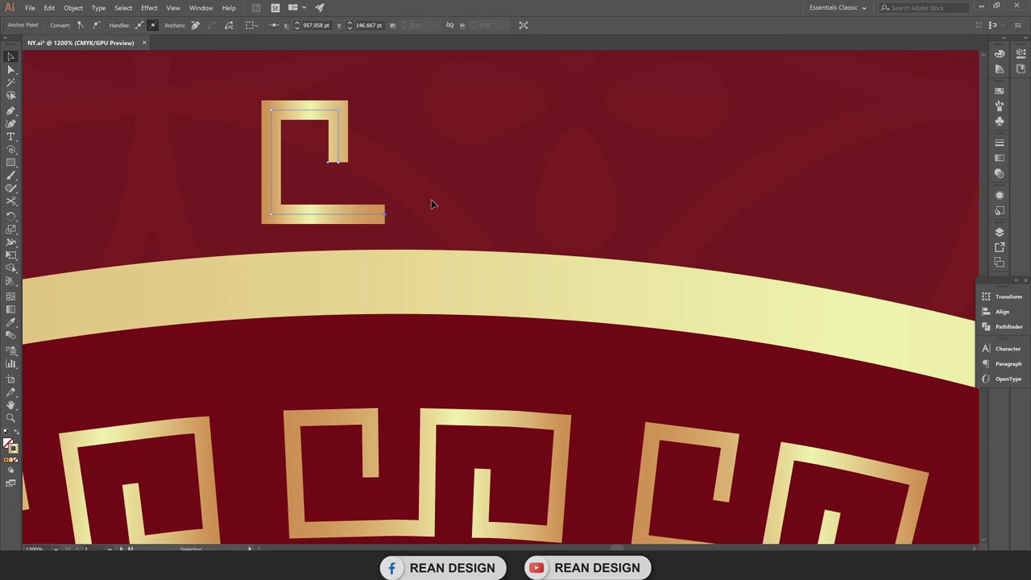
click(432, 199)
click(368, 212)
Duplicate the hook to the right, mirror it horizontally and move it closer.
drag(370, 216, 502, 218)
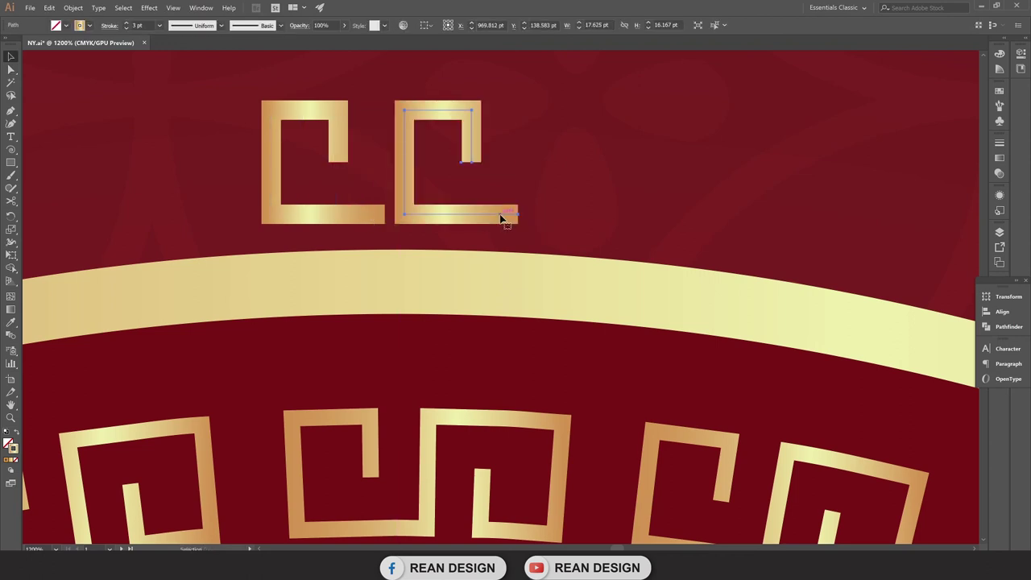
key(e)
mouse_move(537, 106)
mouse_down()
mouse_move(405, 212)
mouse_move(433, 199)
mouse_move(412, 202)
mouse_up()
key(v)
click(620, 140)
click(443, 116)
Continue the right hook with the Pen and connect it to the left hook's endpoint.
key(p)
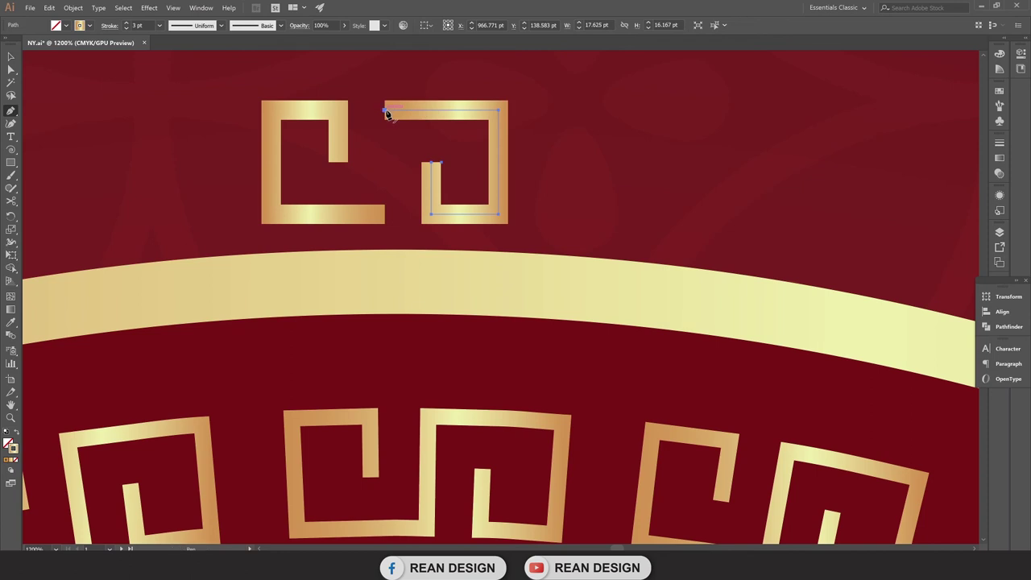
click(385, 112)
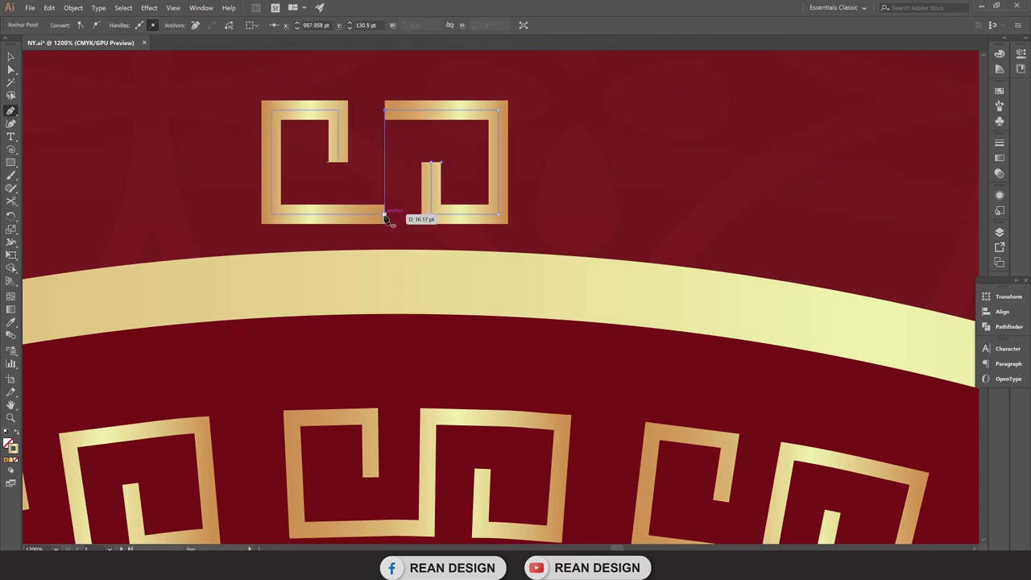
scroll(385, 216, up, 2)
scroll(385, 215, up, 2)
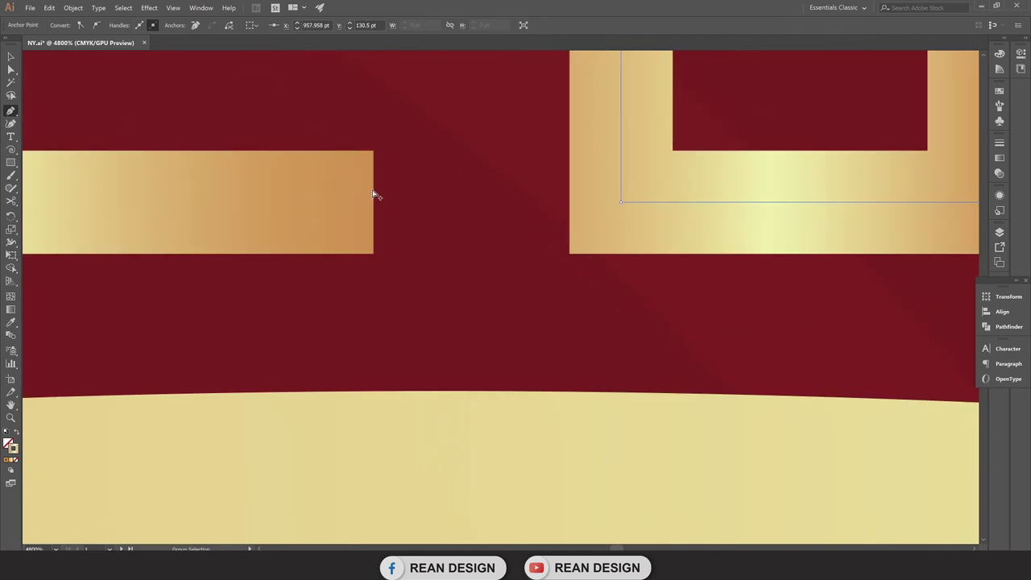
scroll(386, 211, up, 2)
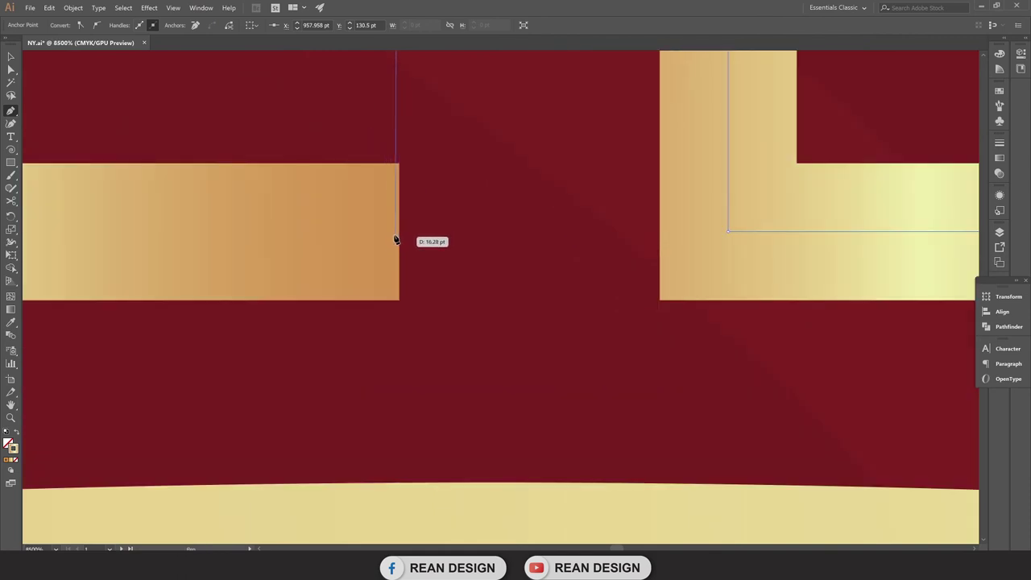
click(399, 233)
scroll(399, 233, down, 1)
scroll(400, 230, down, 1)
scroll(400, 233, down, 1)
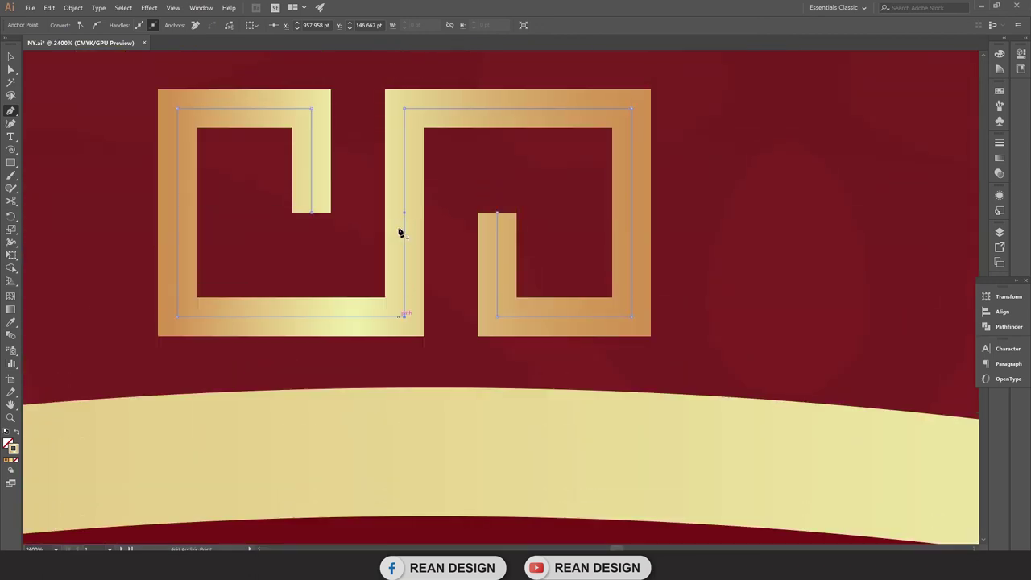
scroll(400, 233, down, 1)
key(v)
scroll(589, 191, down, 2)
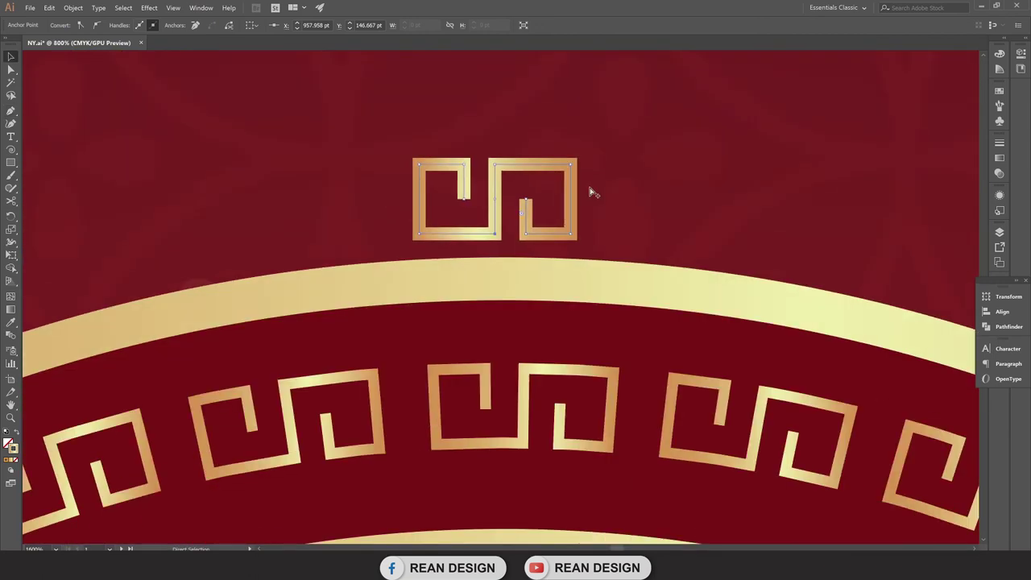
scroll(622, 195, down, 1)
scroll(395, 169, down, 1)
Alt-drag a copy of the motif to the right and repeat it twice with Ctrl+D.
scroll(395, 170, down, 1)
click(400, 171)
scroll(399, 171, down, 2)
scroll(393, 113, down, 1)
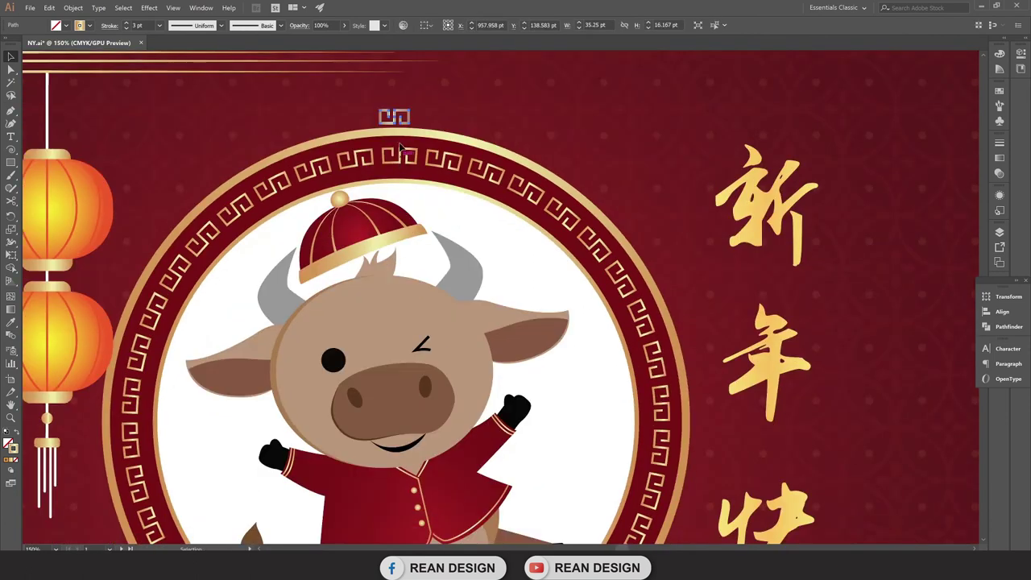
scroll(395, 129, up, 2)
scroll(397, 150, down, 1)
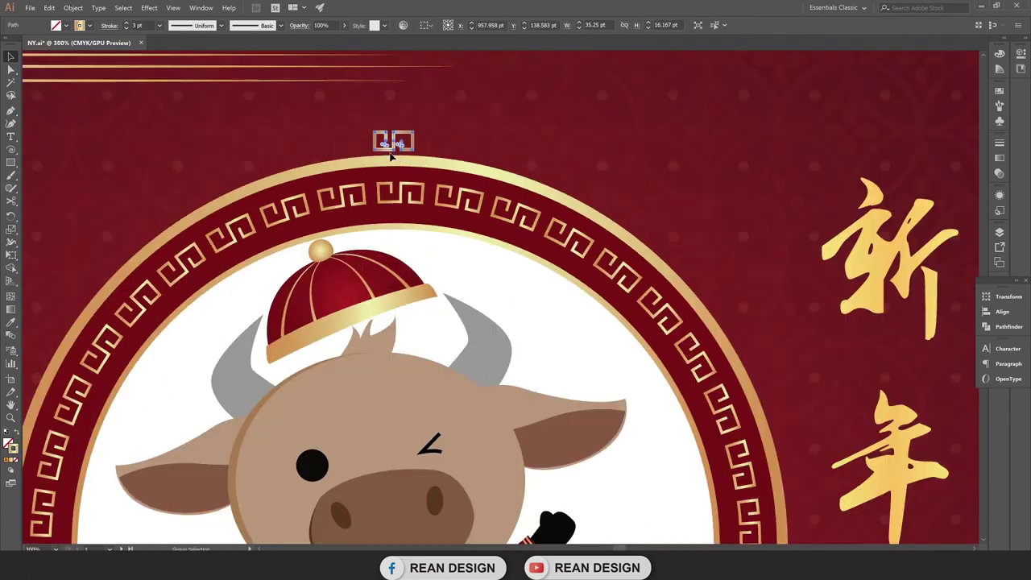
scroll(395, 141, down, 1)
scroll(398, 113, down, 1)
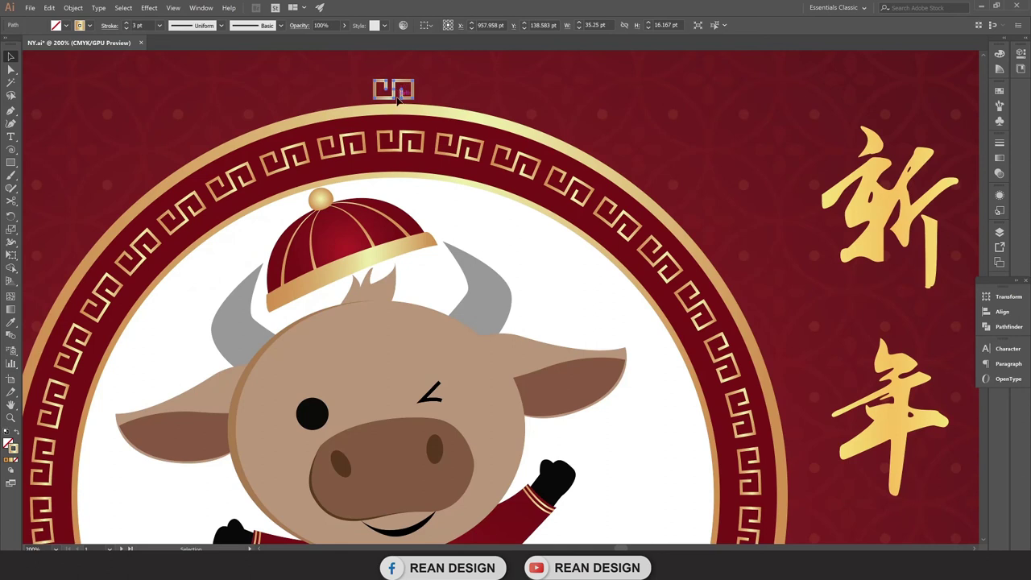
scroll(396, 96, down, 1)
scroll(378, 105, up, 1)
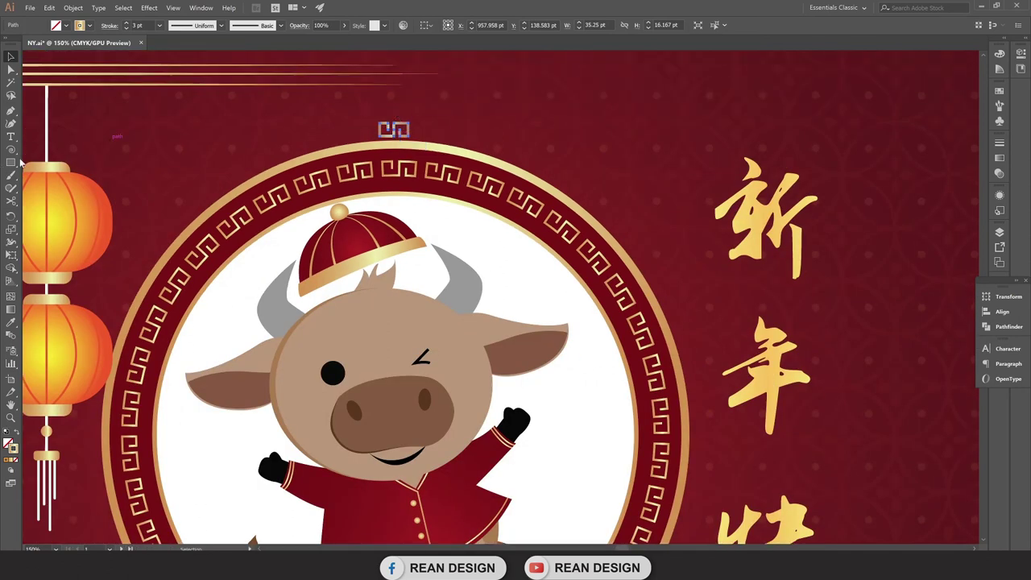
drag(403, 137, 451, 144)
key(ctrl+d)
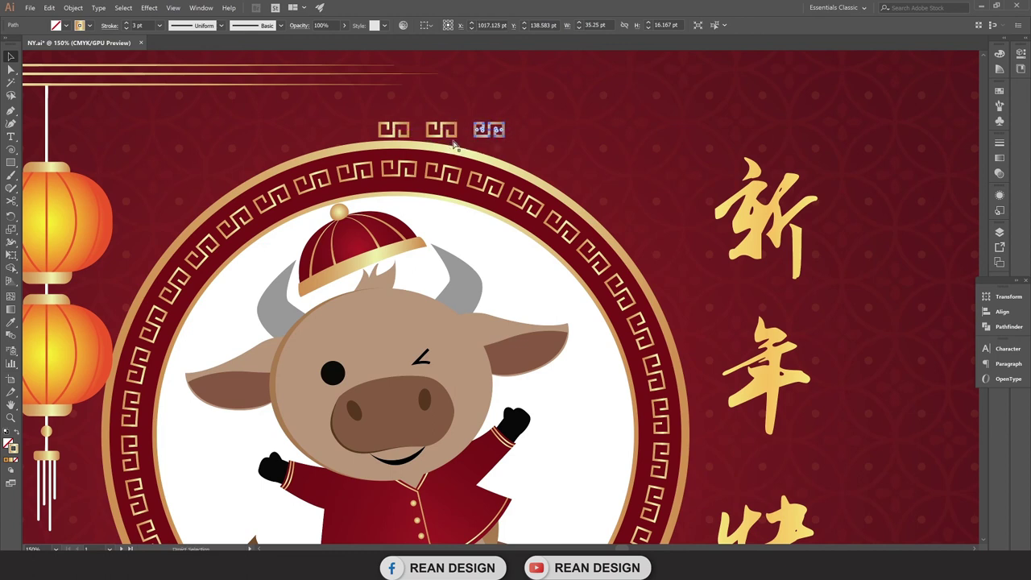
key(ctrl+d)
key(ctrl+d)
key(ctrl+d)
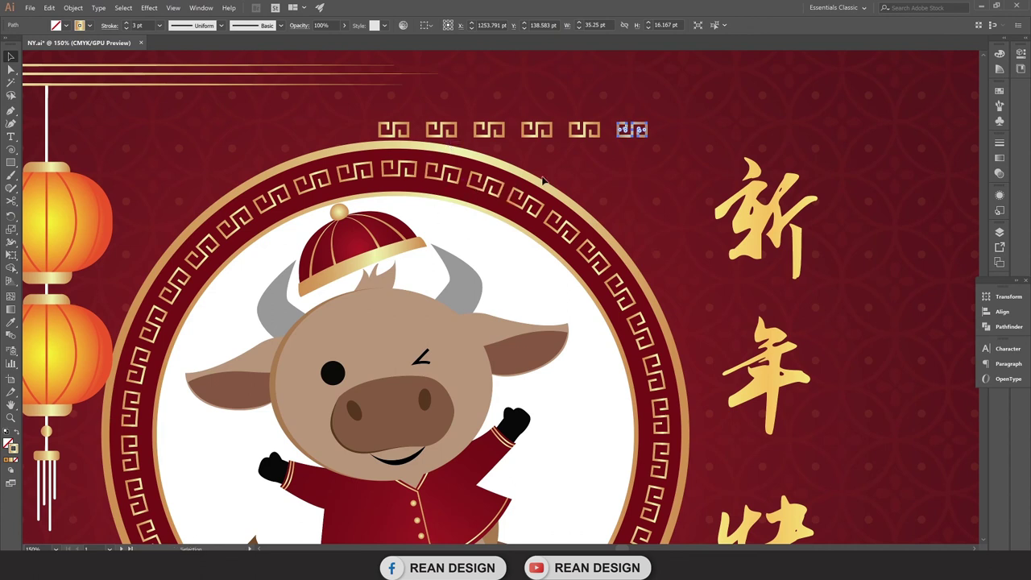
Undo the extra copies and move the remaining motif further right above the ring.
scroll(548, 177, up, 2)
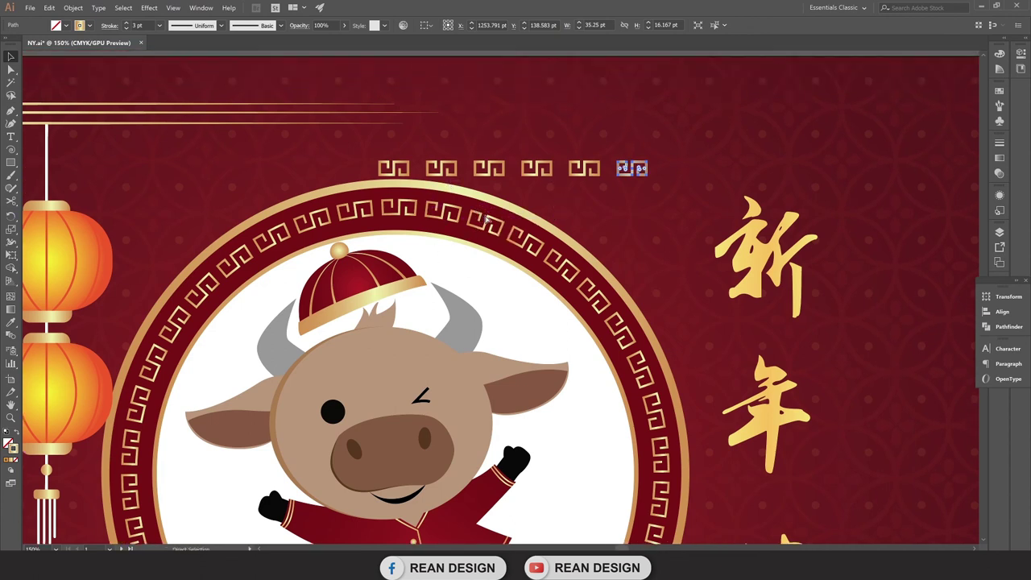
key(ctrl+z)
key(ctrl+z)
key(ctrl+z)
key(ctrl+z)
key(ctrl+z)
key(ctrl+minus)
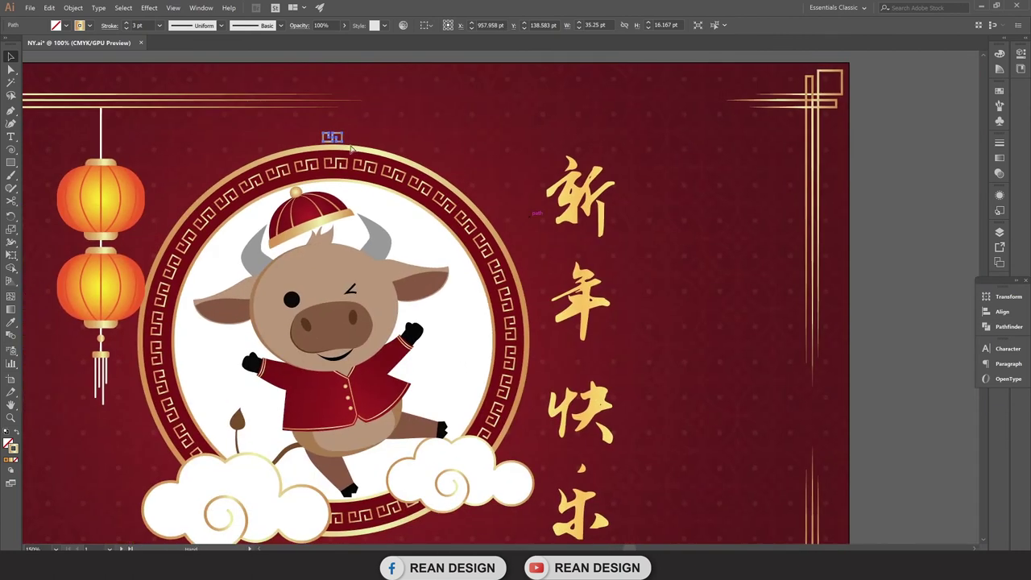
key(ctrl+plus)
key(ctrl+plus)
drag(323, 133, 610, 137)
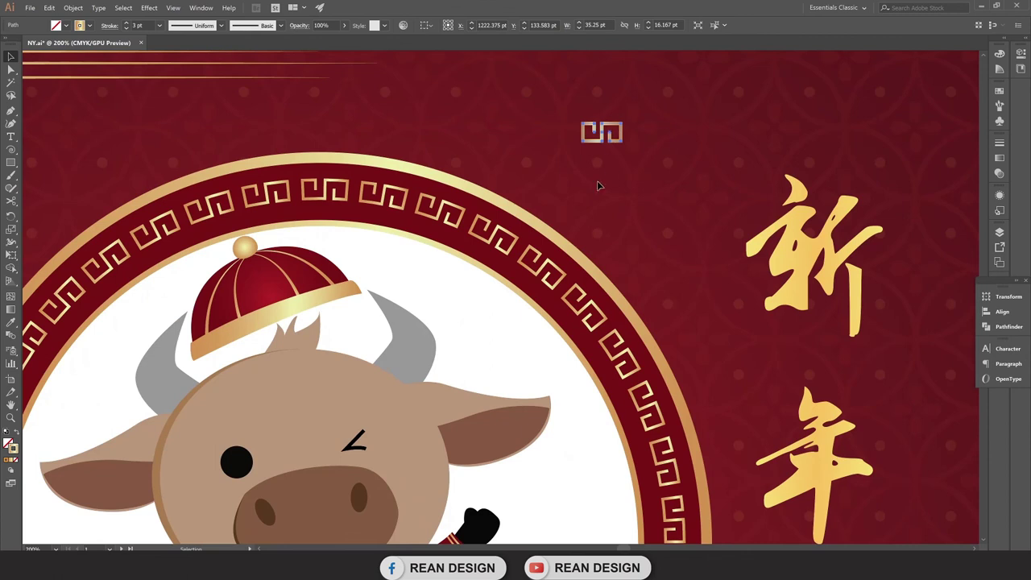
Look through the Brush Definition list and close it without changes.
scroll(610, 137, up, 2)
scroll(610, 137, right, 1)
click(281, 25)
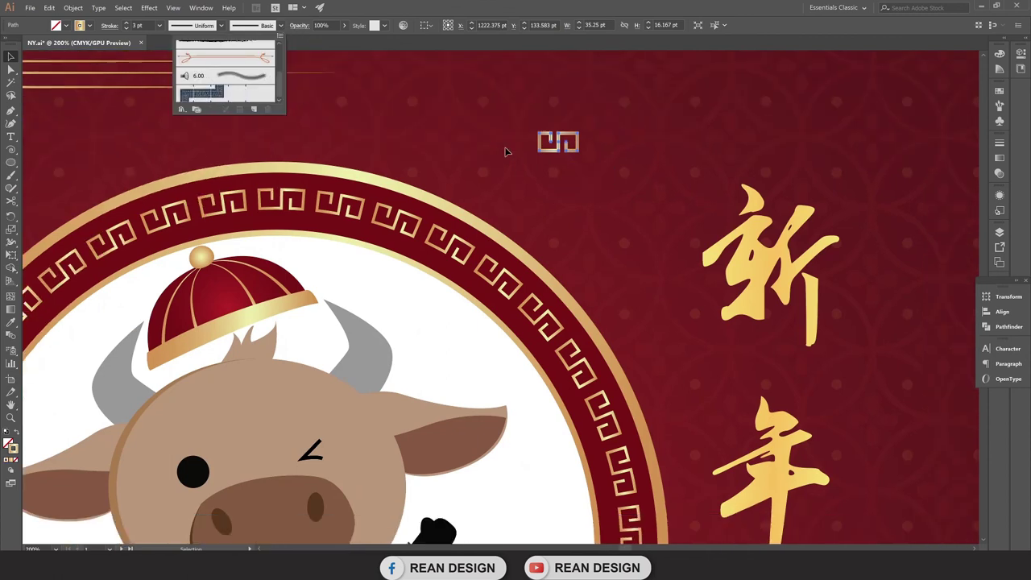
click(543, 174)
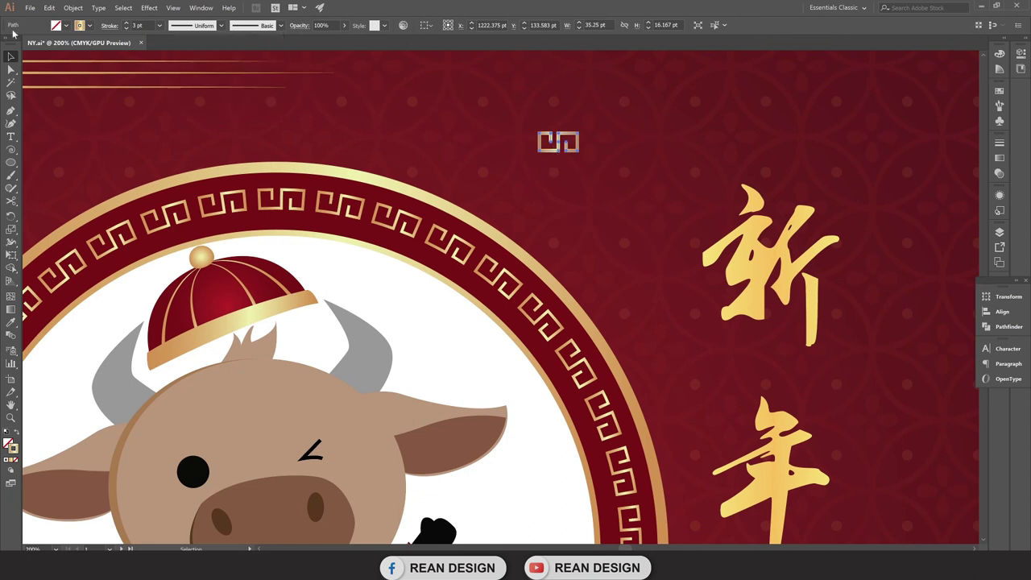
Change the meander motif's stroke from gold to white and reopen the brushes list.
click(90, 26)
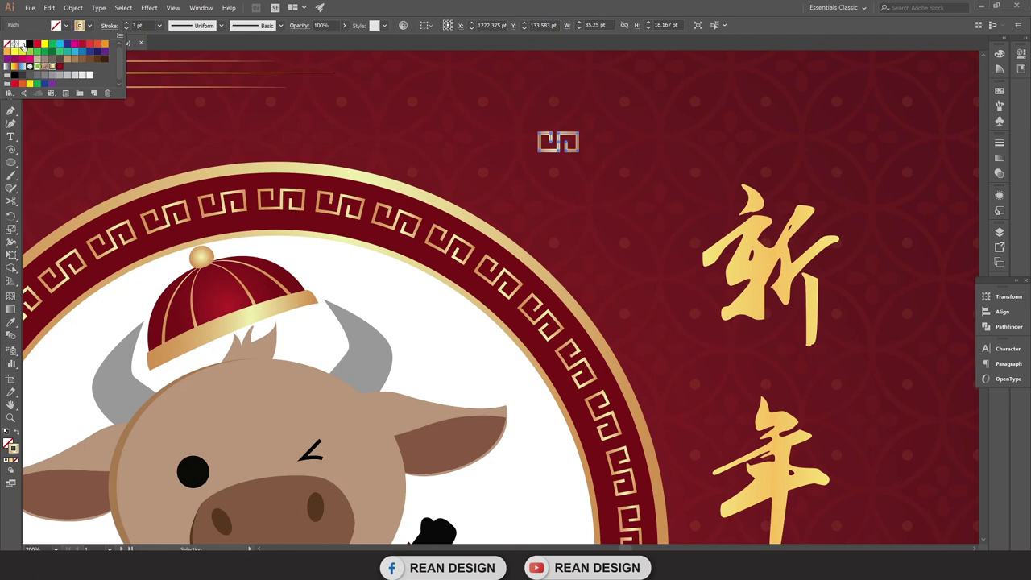
click(28, 62)
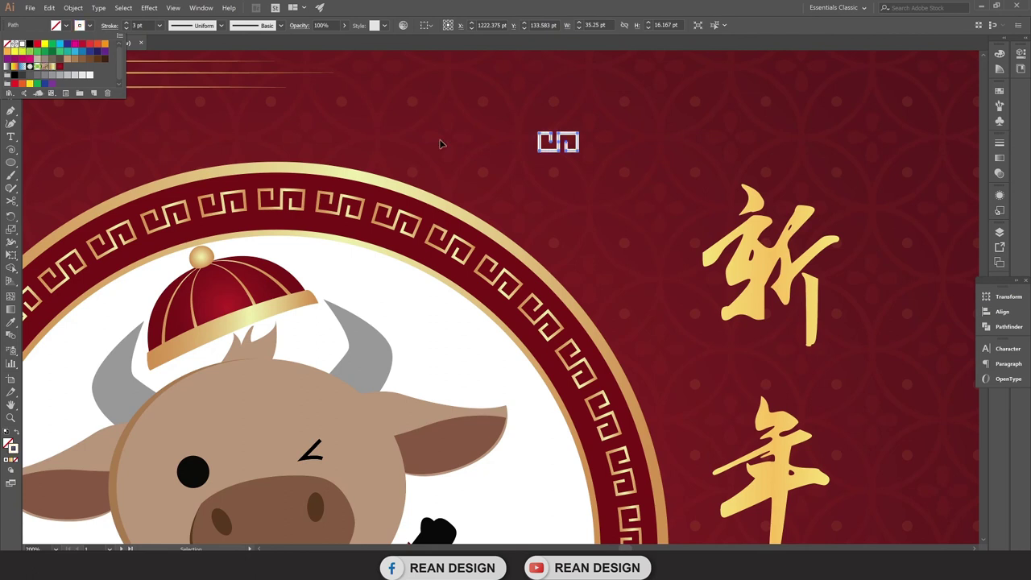
click(466, 148)
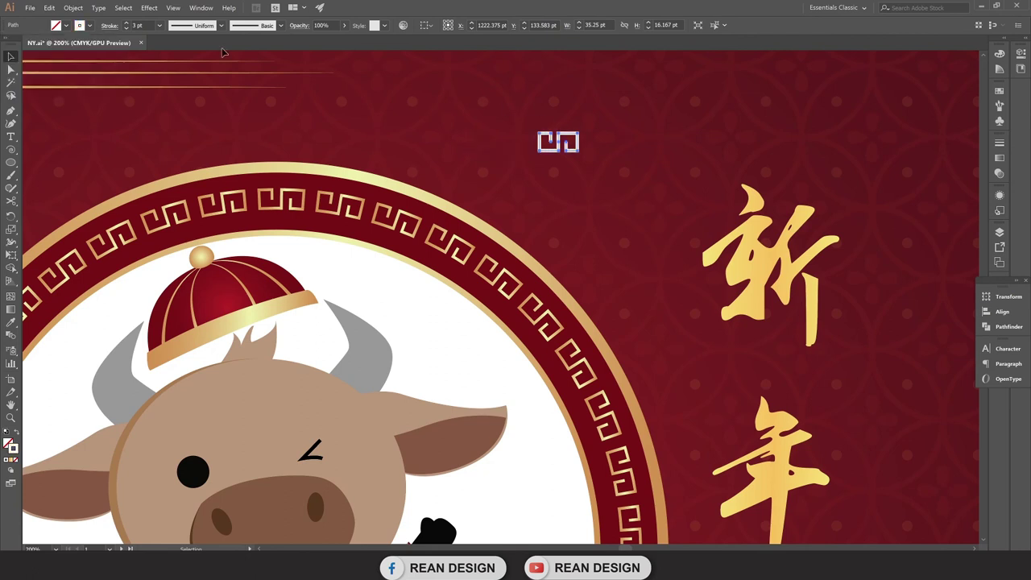
click(564, 173)
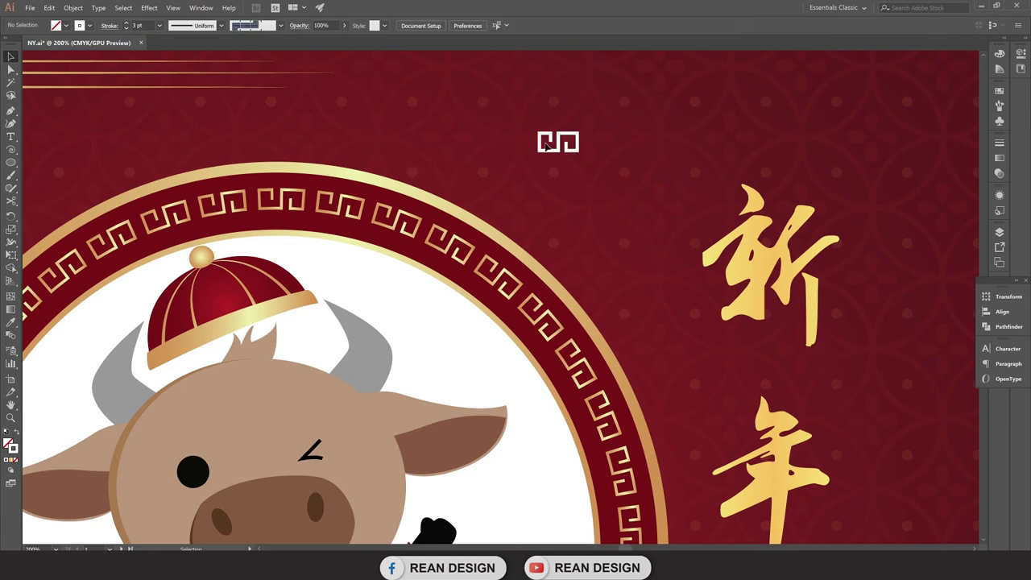
click(558, 144)
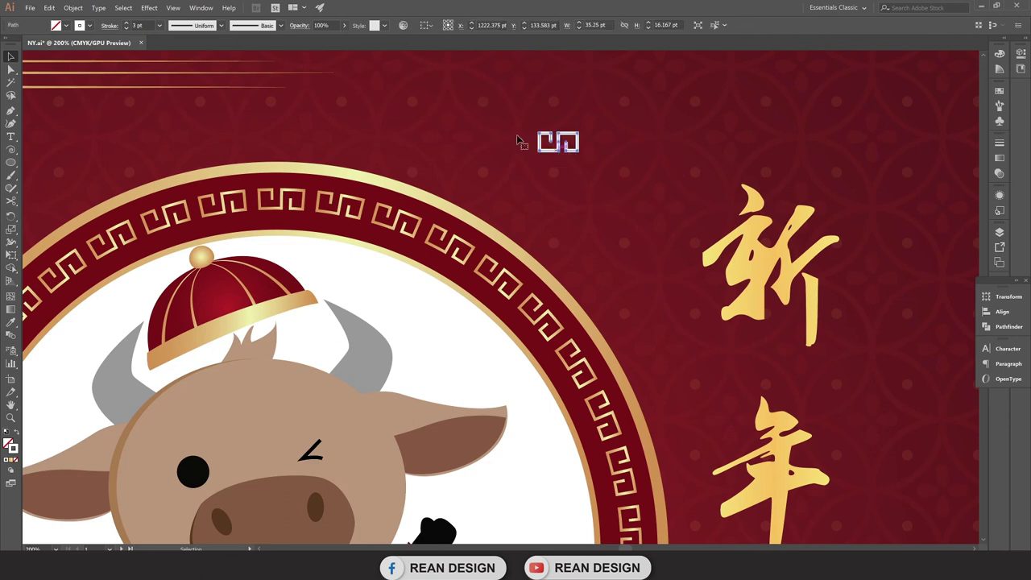
click(282, 25)
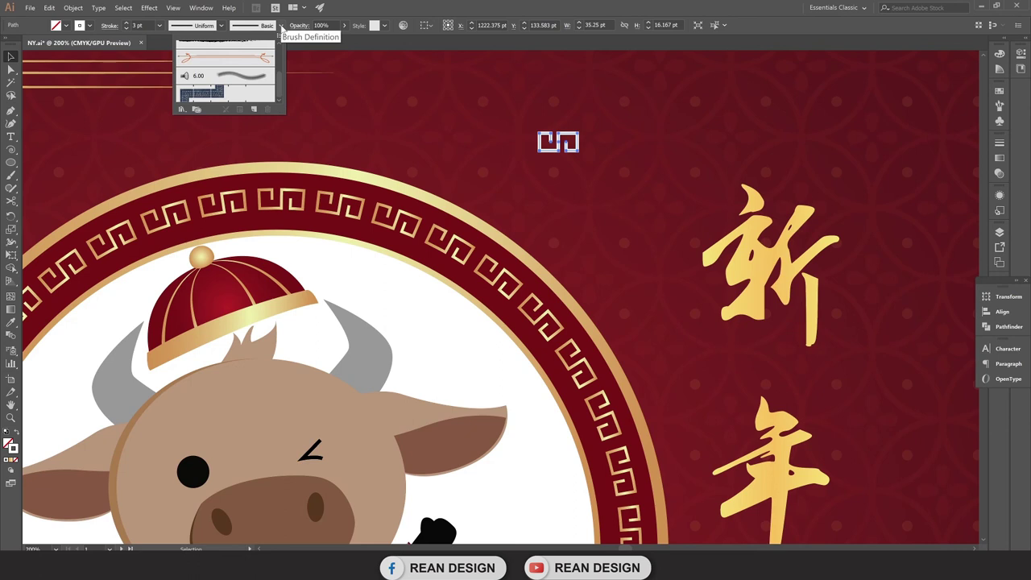
Make a Pattern Brush from the white meander motif with Spacing set to 0%.
click(255, 110)
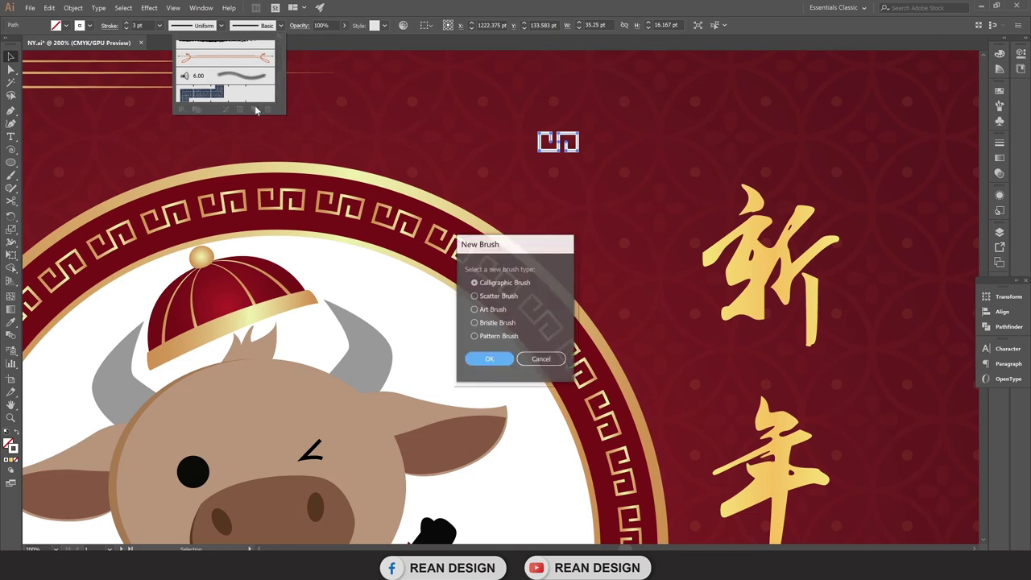
click(494, 338)
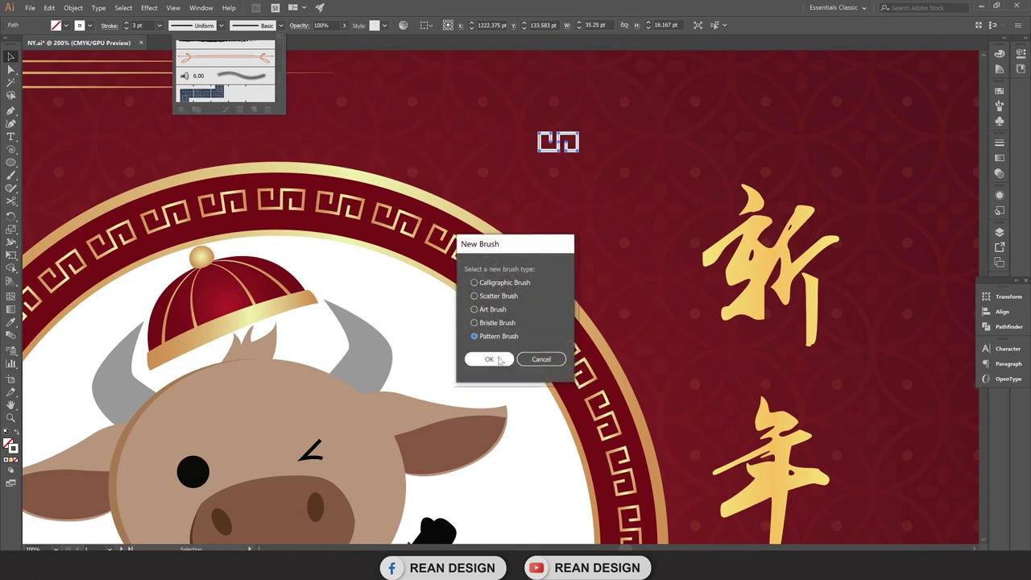
click(499, 362)
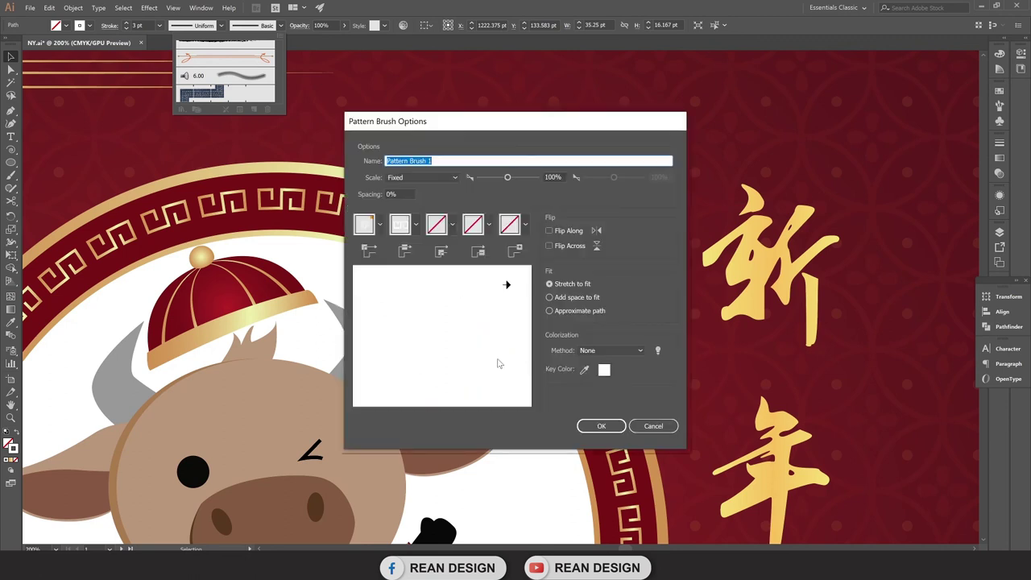
drag(480, 121, 706, 85)
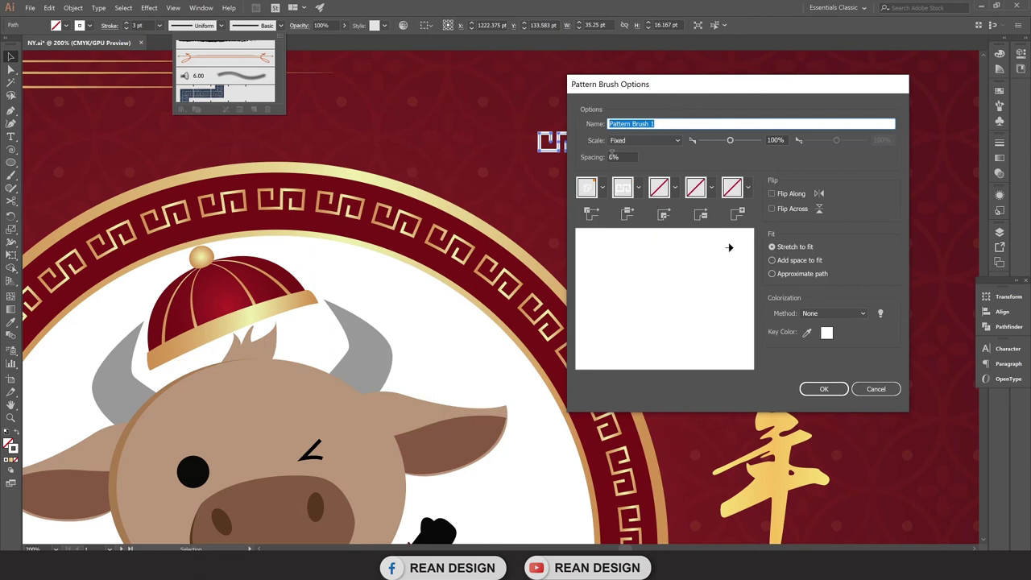
click(614, 157)
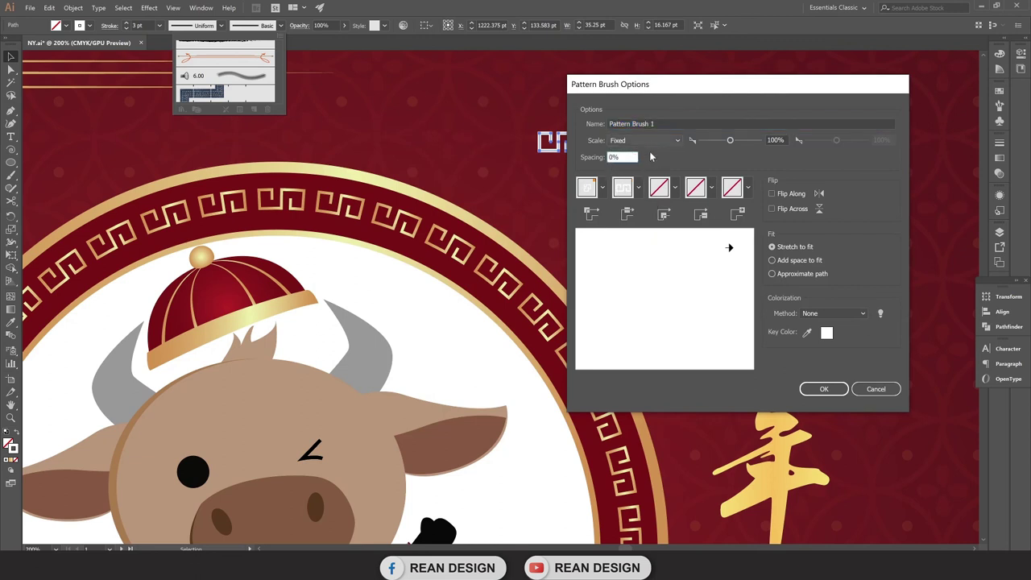
click(824, 389)
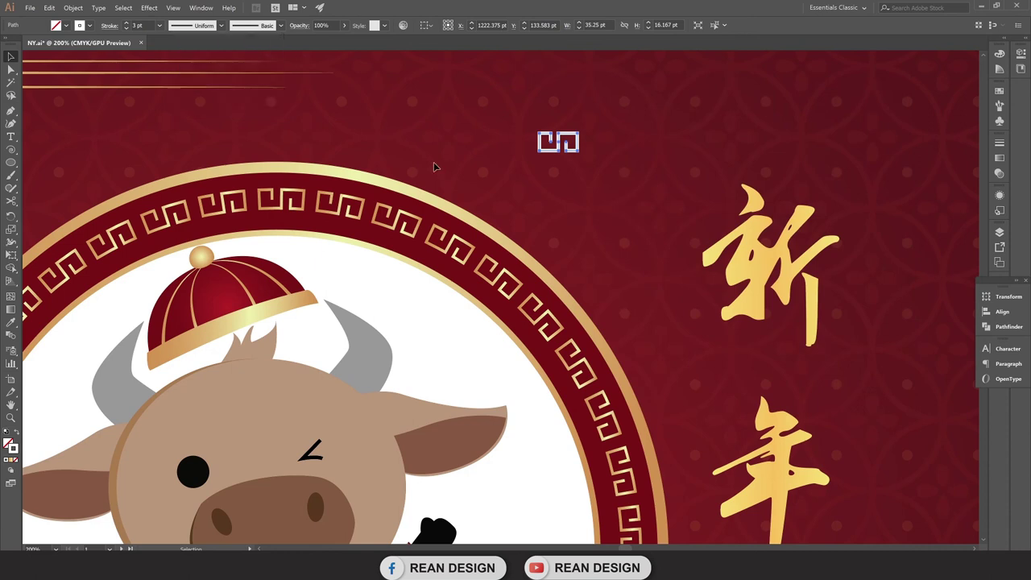
View the whole design and nudge the small motif slightly to the right.
key(ctrl+1)
scroll(534, 119, down, 1)
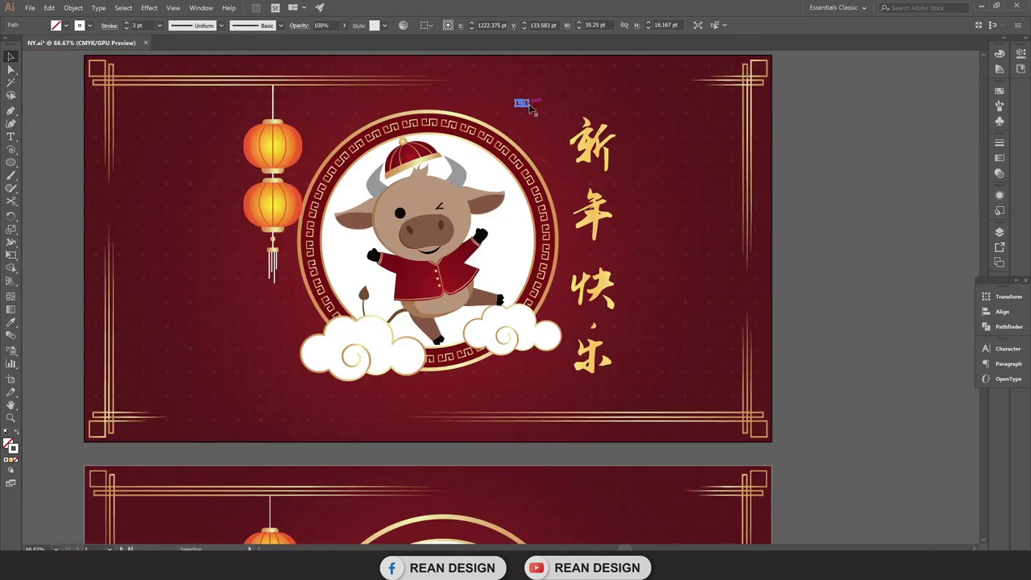
click(504, 103)
drag(520, 103, 523, 105)
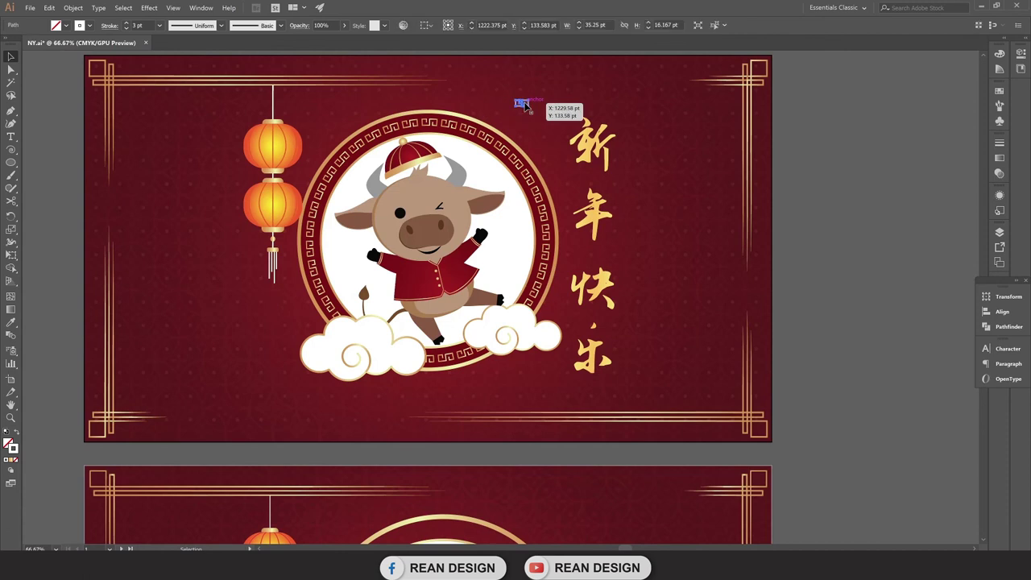
scroll(524, 161, down, 1)
scroll(511, 373, down, 4)
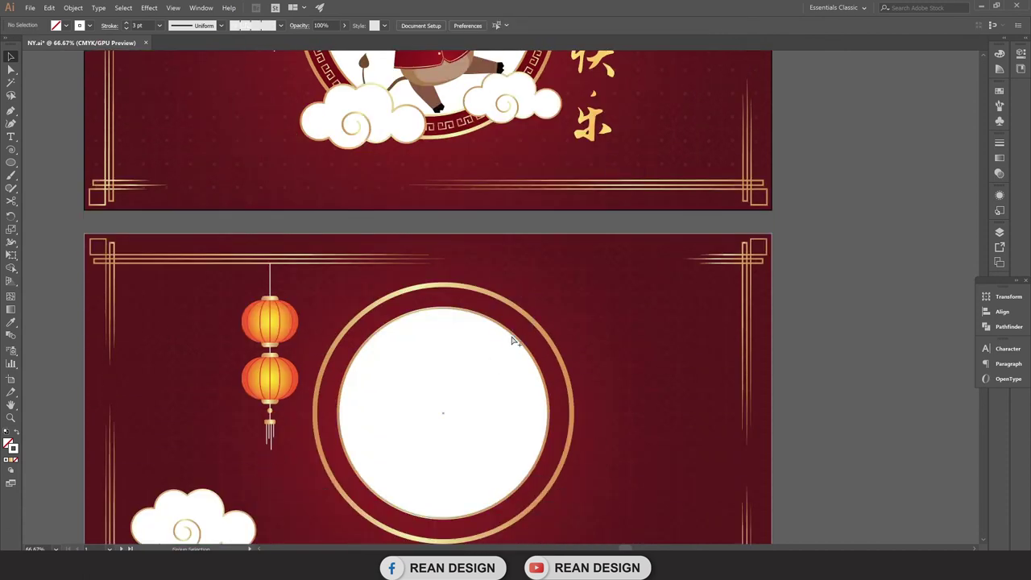
scroll(516, 323, up, 1)
click(542, 284)
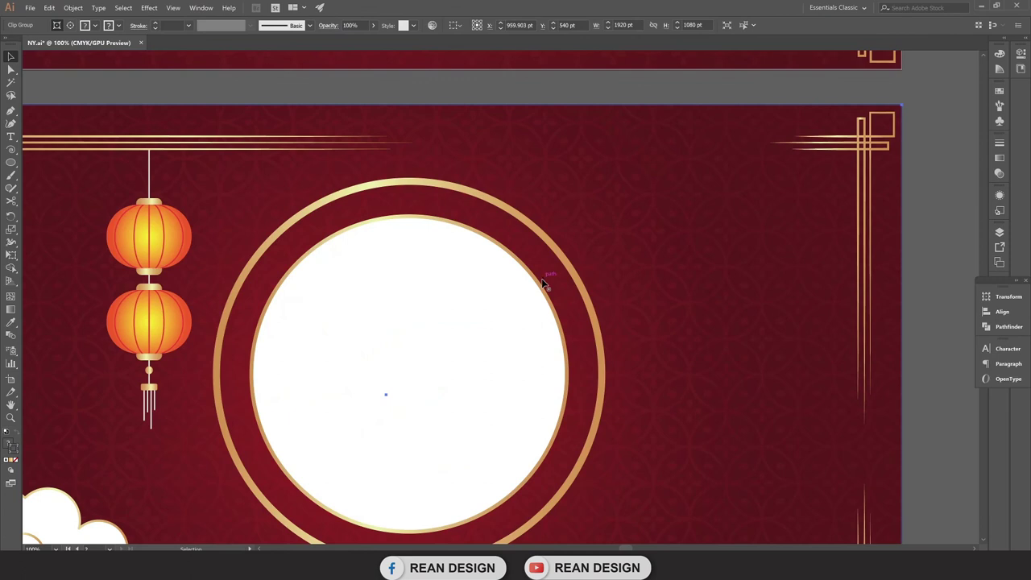
Scale a copy of the gold ring down to 654.57 pt inside the outer ring.
click(560, 259)
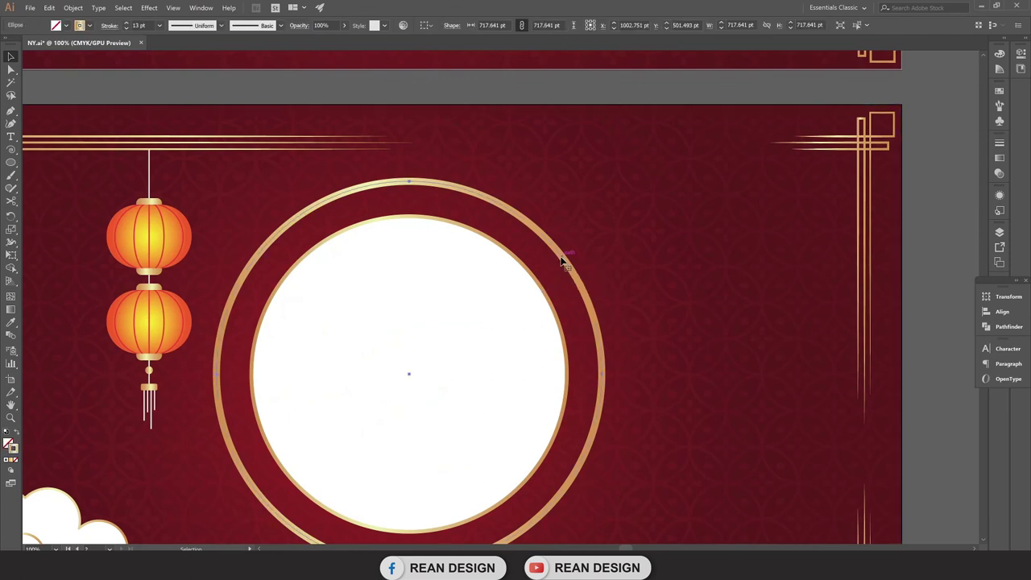
scroll(547, 246, down, 1)
scroll(574, 229, left, 1)
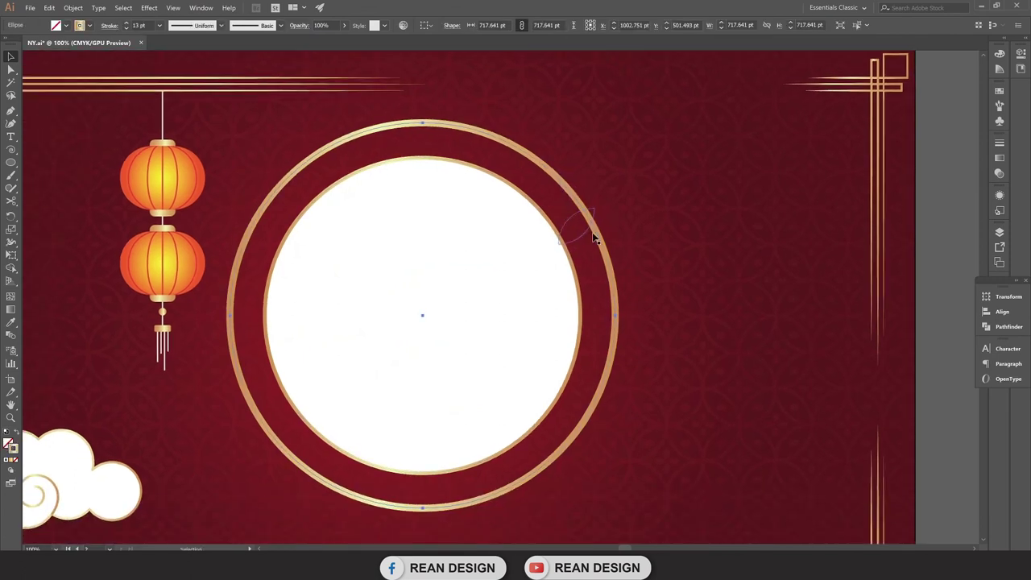
key(ctrl)
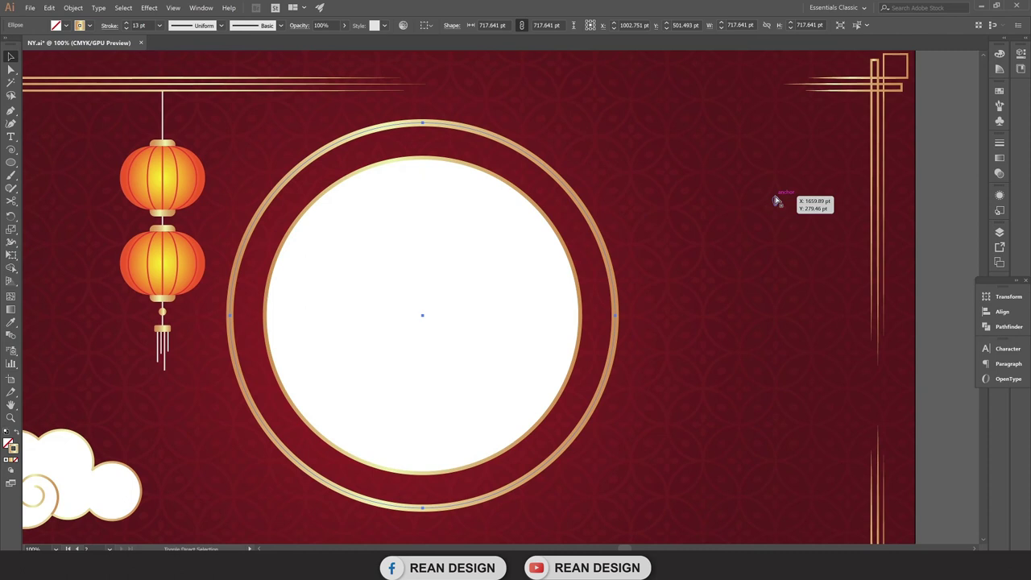
key(e)
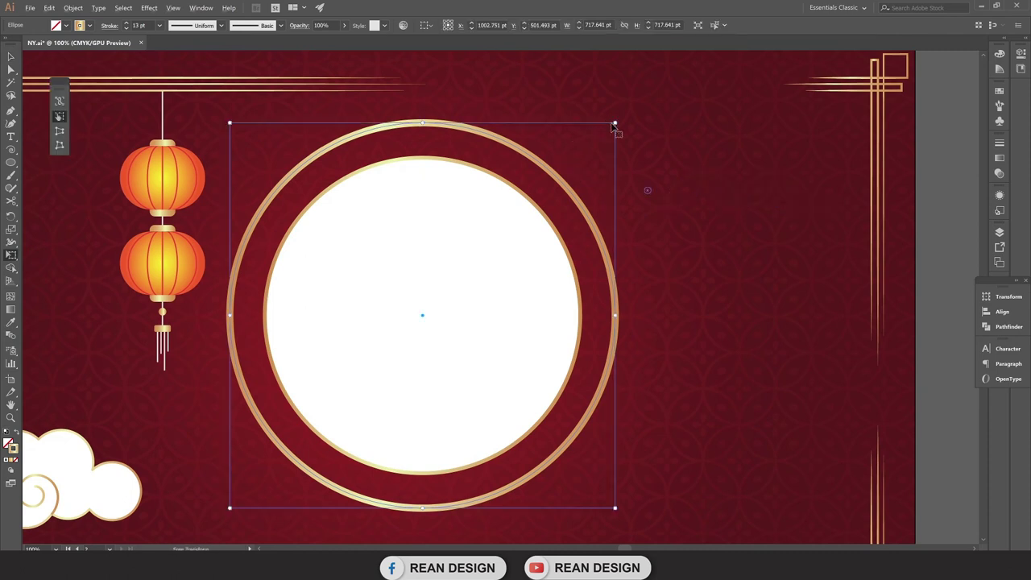
key(super+space)
drag(617, 125, 595, 141)
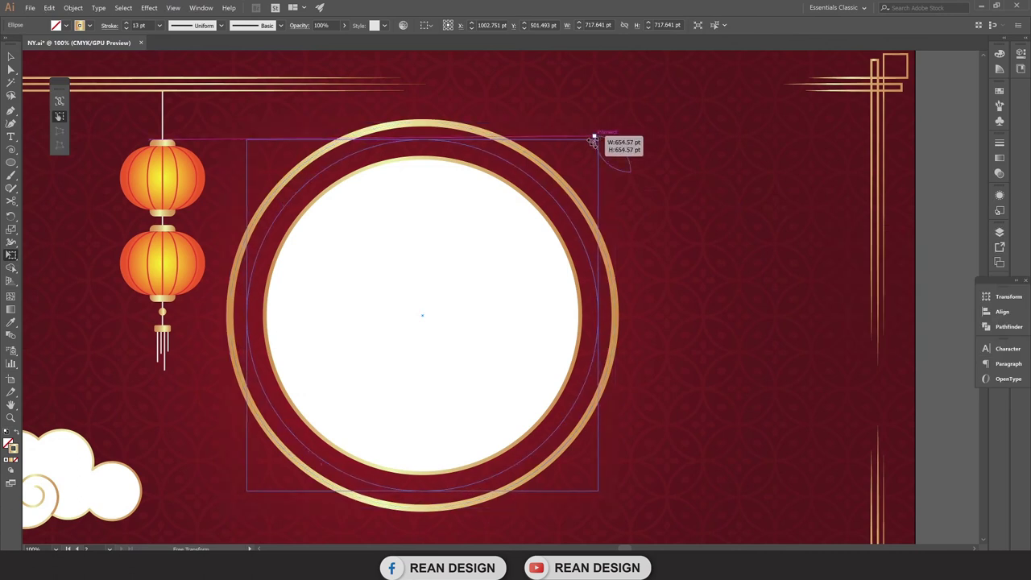
drag(595, 141, 595, 141)
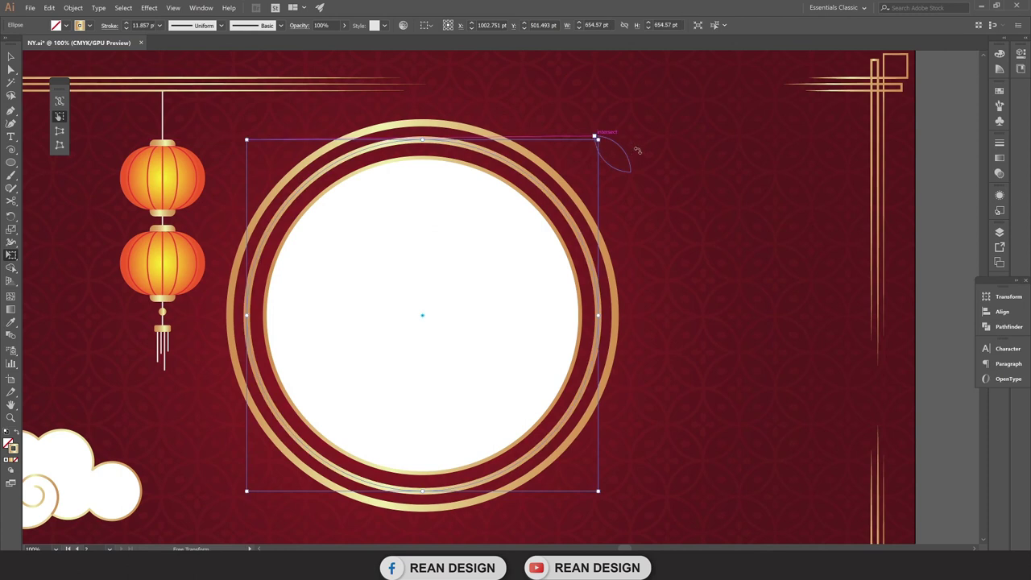
Apply the white Pattern Brush 2 fret design to the new middle ring.
key(v)
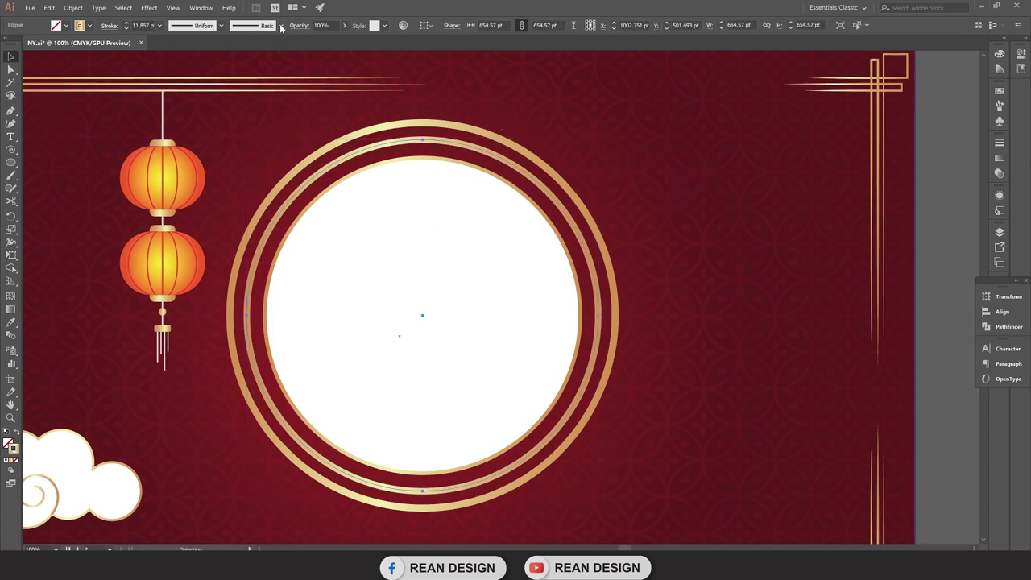
click(282, 26)
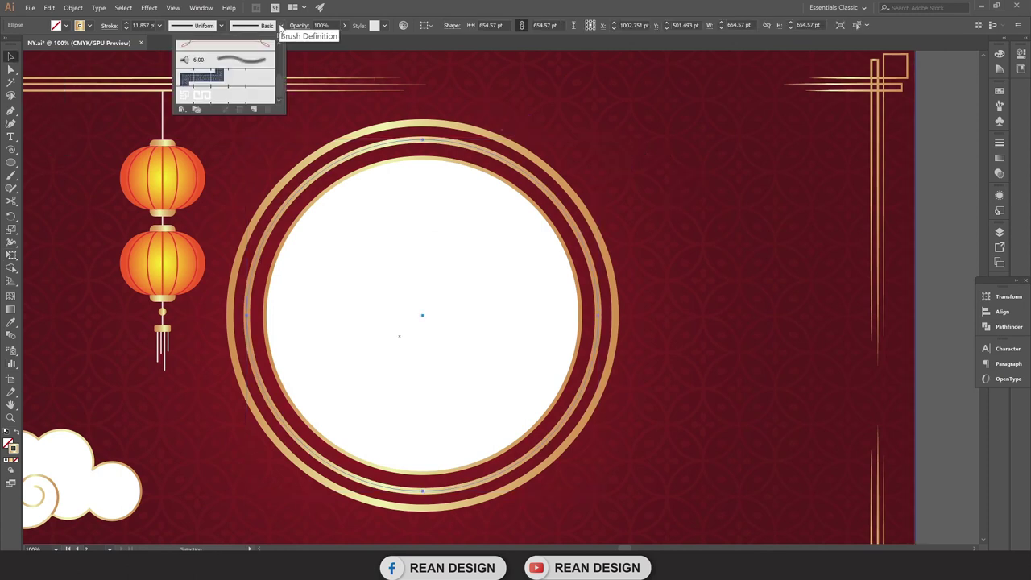
click(204, 96)
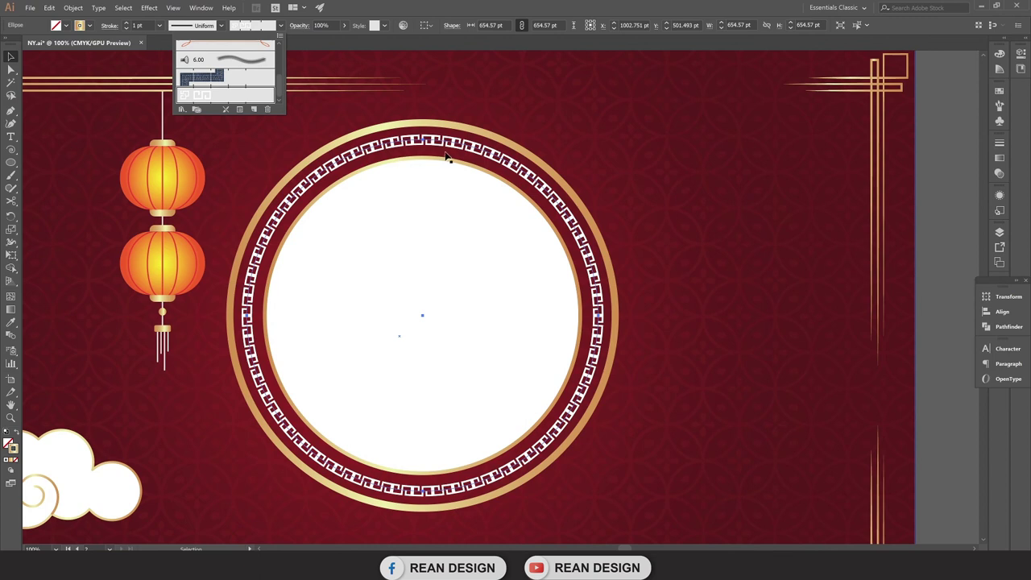
click(600, 138)
scroll(484, 151, down, 3)
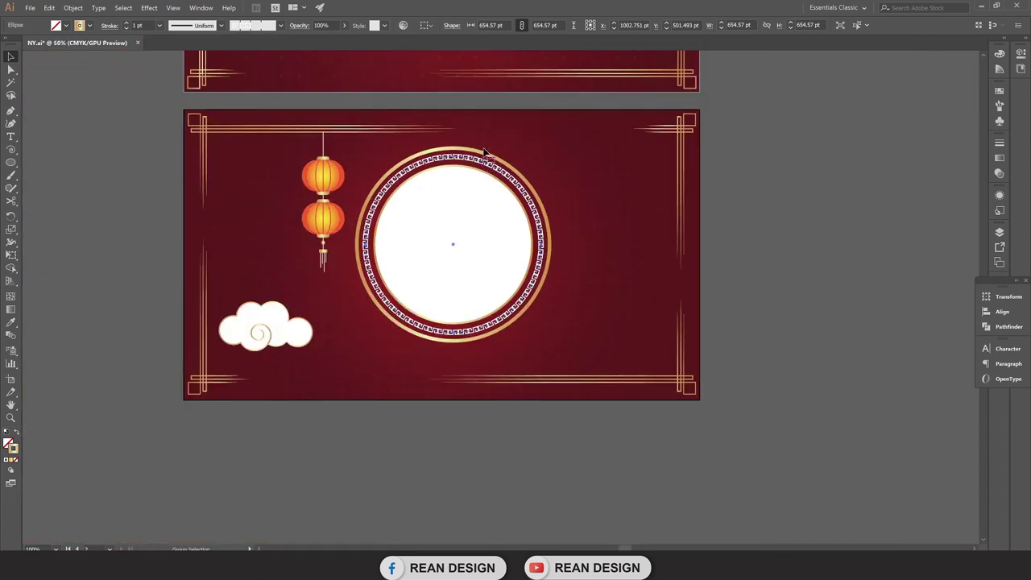
scroll(468, 185, up, 3)
scroll(456, 205, up, 2)
scroll(449, 214, up, 2)
scroll(439, 282, down, 3)
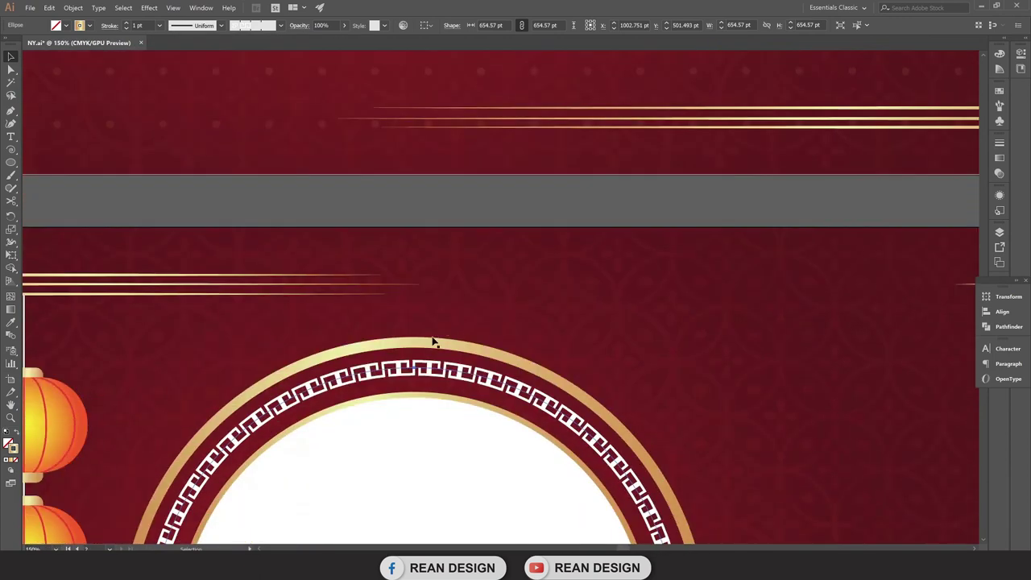
scroll(433, 339, up, 2)
click(282, 26)
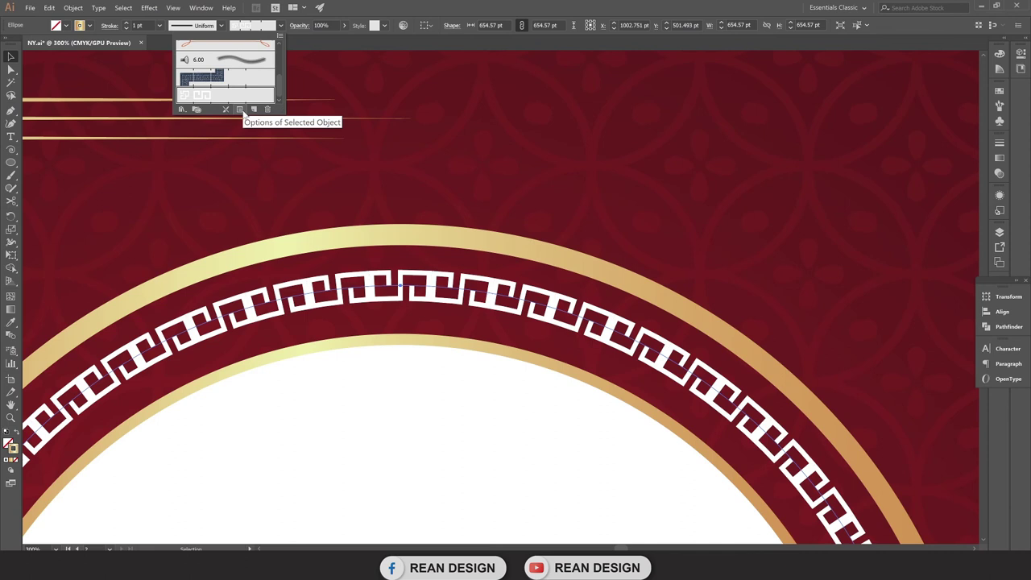
Set the ring's pattern brush tile spacing to 5% in its stroke options.
click(242, 112)
mouse_move(474, 194)
mouse_down()
mouse_move(616, 165)
mouse_move(633, 192)
mouse_move(660, 190)
mouse_move(650, 193)
mouse_up()
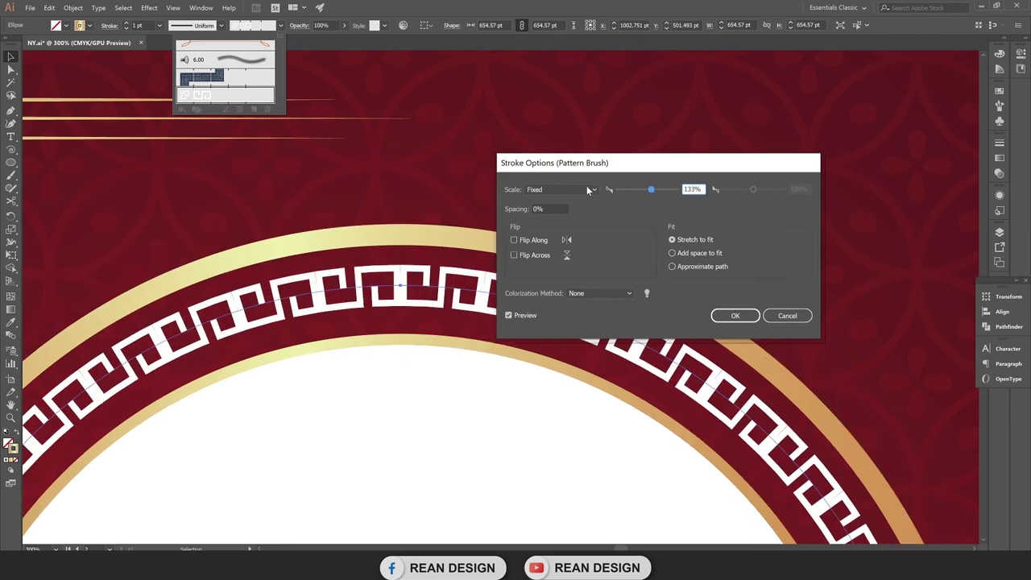
click(536, 209)
text(10)
click(510, 314)
click(509, 314)
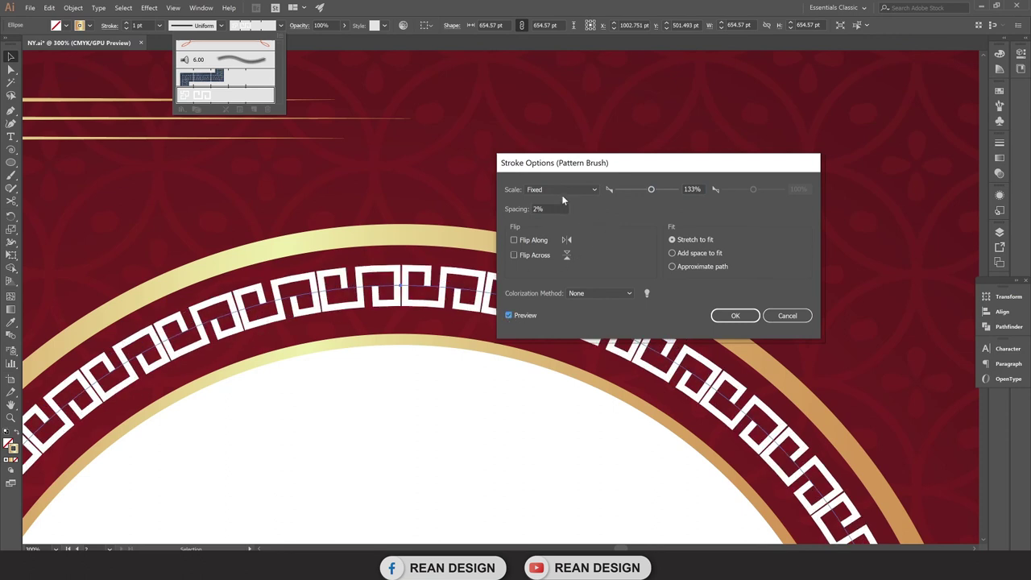
click(537, 207)
text(5)
click(508, 315)
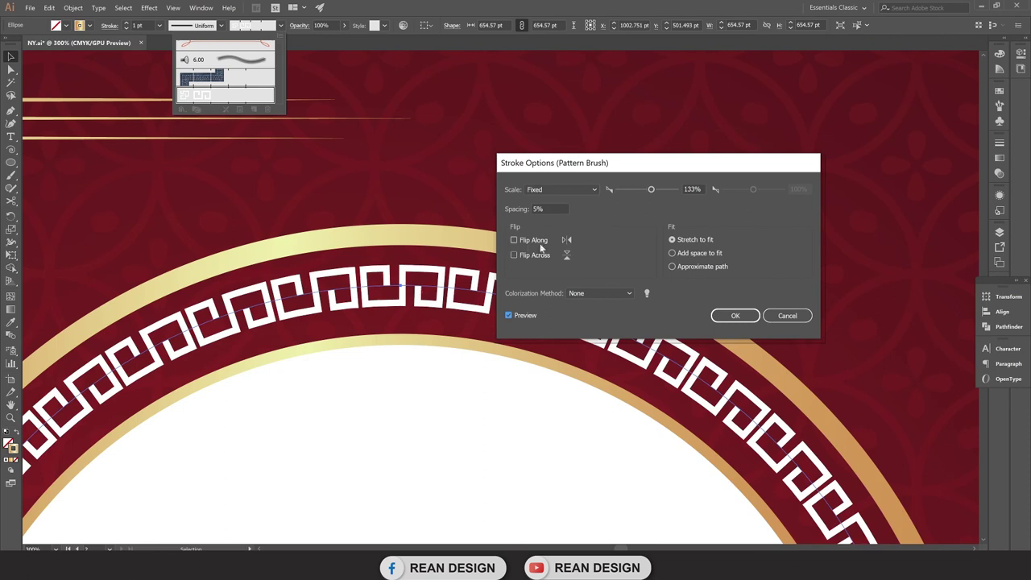
Try Flip Along and Flip Across, then leave both unchecked.
click(515, 241)
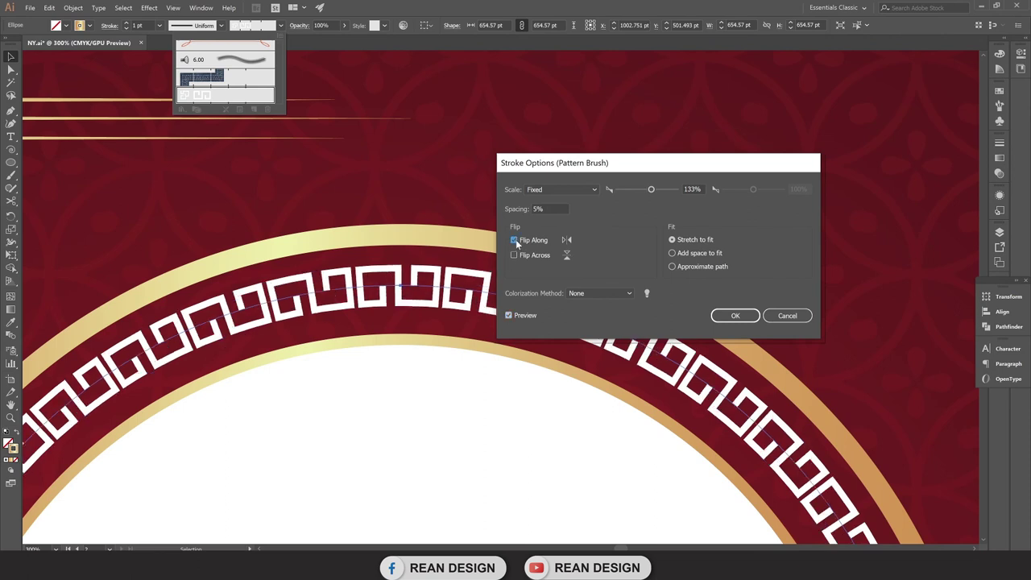
click(515, 240)
click(514, 256)
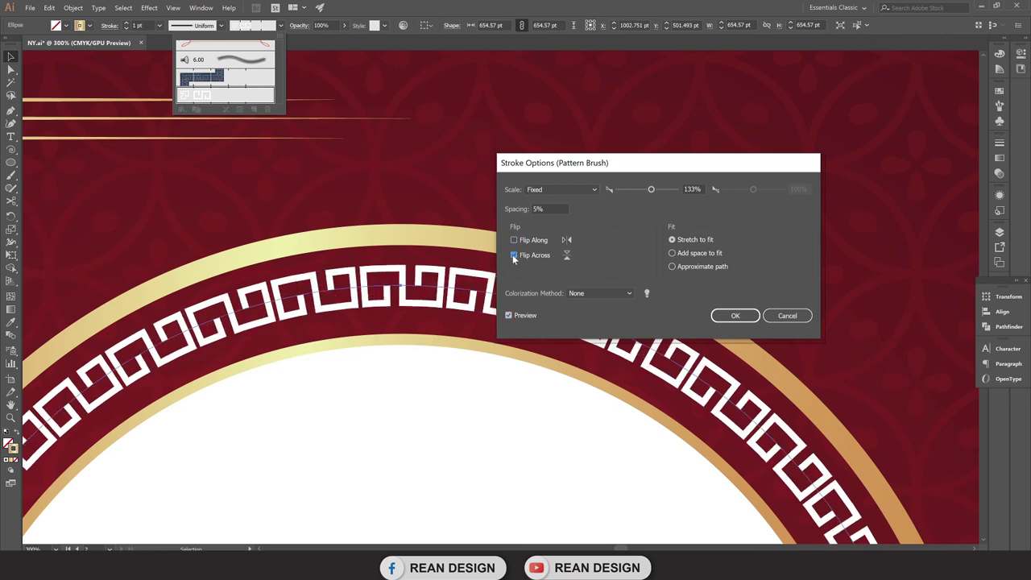
click(514, 255)
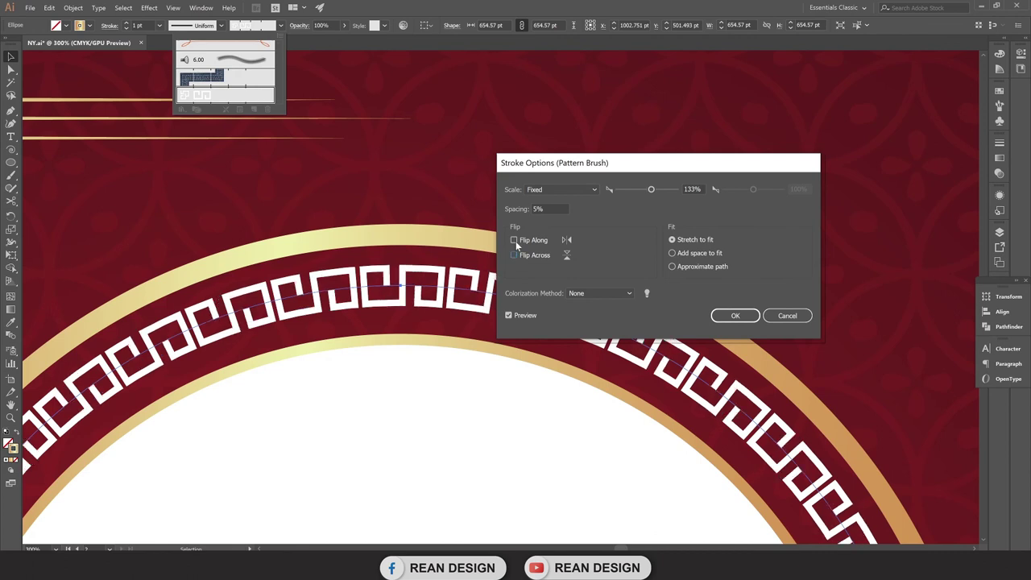
Confirm the 5% pattern spacing and look over the fret ring.
click(735, 316)
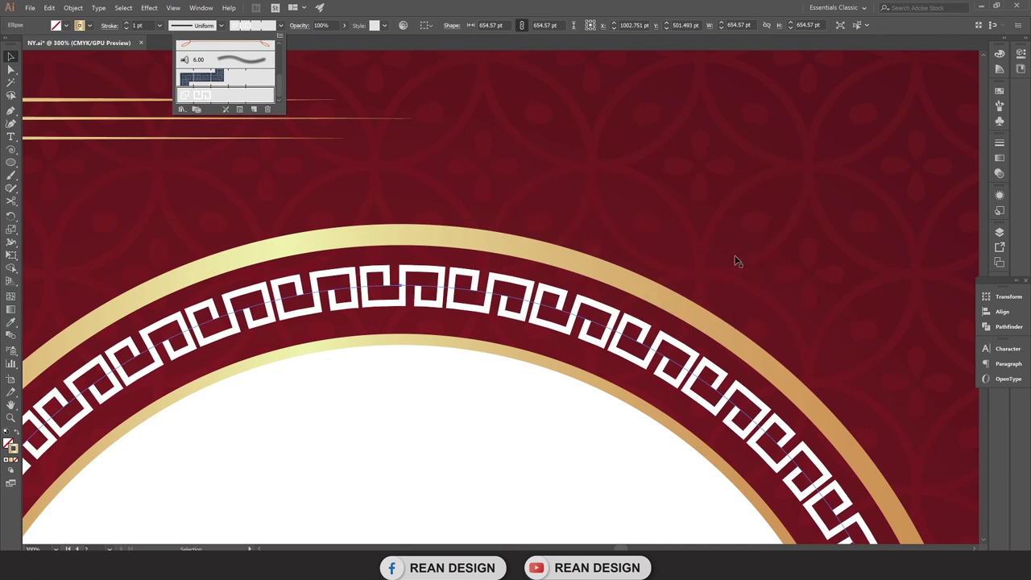
scroll(734, 260, down, 5)
scroll(806, 310, up, 1)
scroll(801, 315, right, 2)
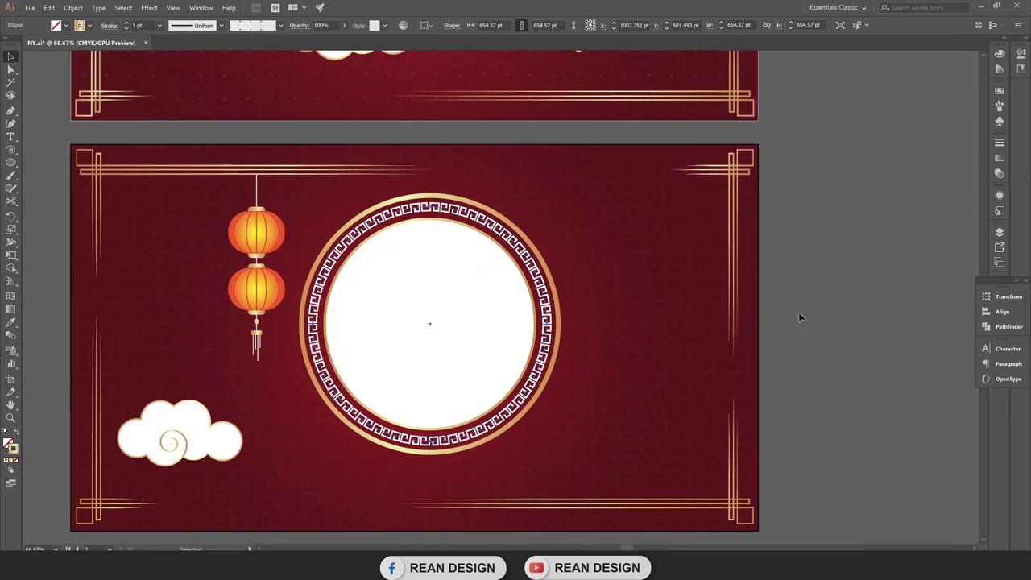
scroll(817, 315, up, 1)
scroll(364, 265, up, 2)
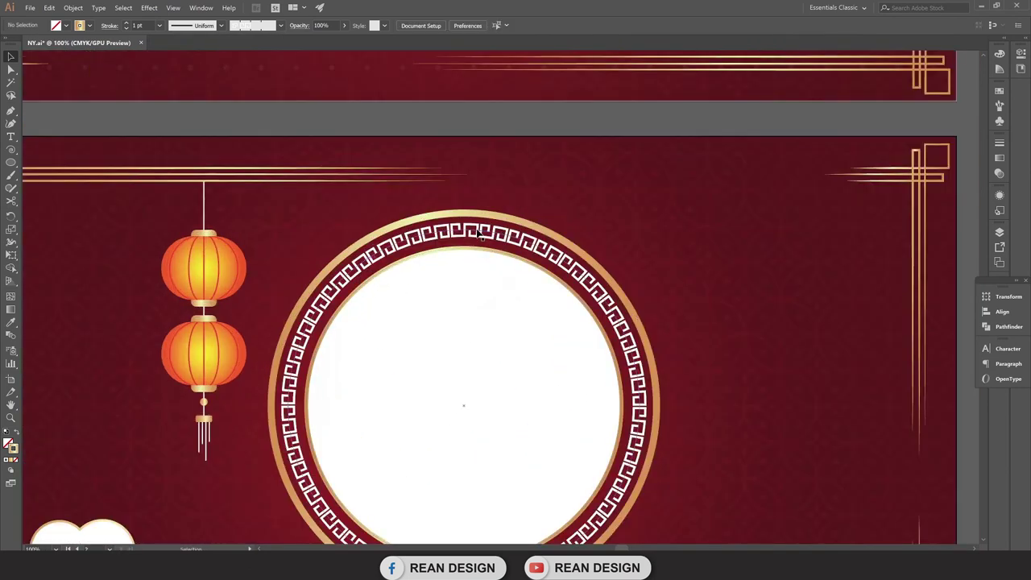
scroll(478, 232, up, 5)
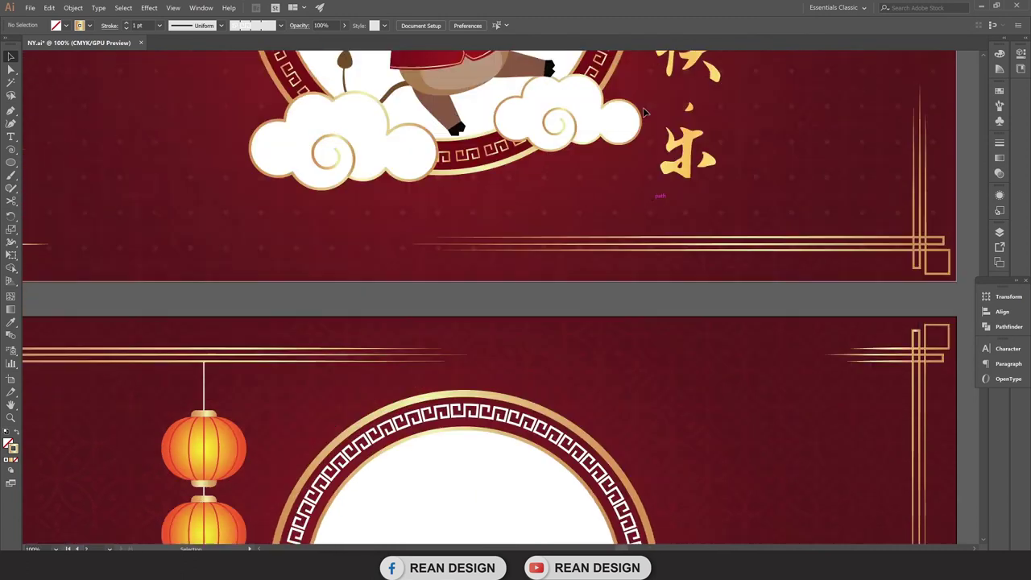
scroll(629, 119, down, 1)
scroll(629, 119, down, 3)
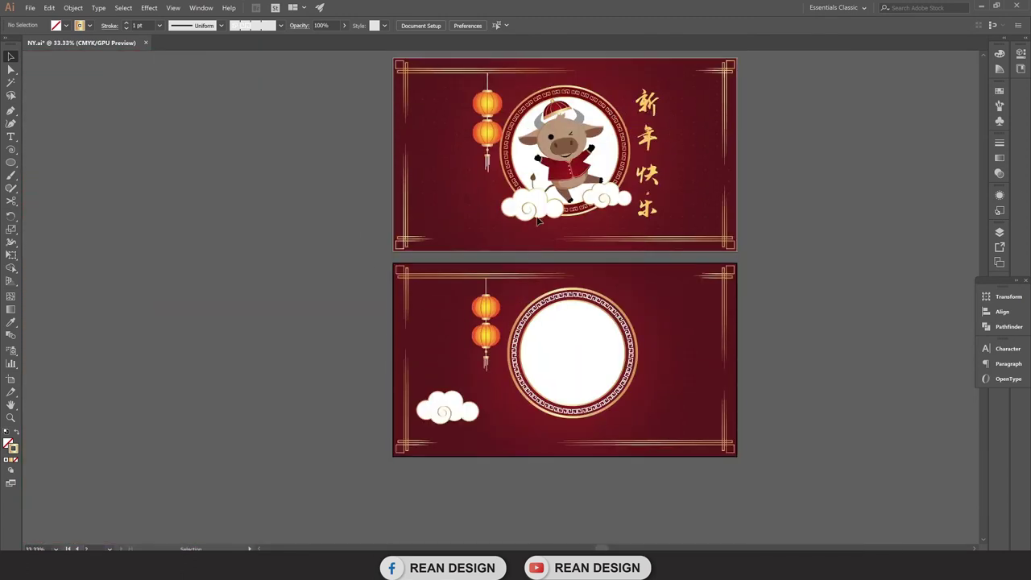
scroll(638, 308, up, 2)
scroll(655, 289, up, 1)
Expand the fret ring's appearance into plain grouped paths with Object > Expand Appearance.
click(662, 287)
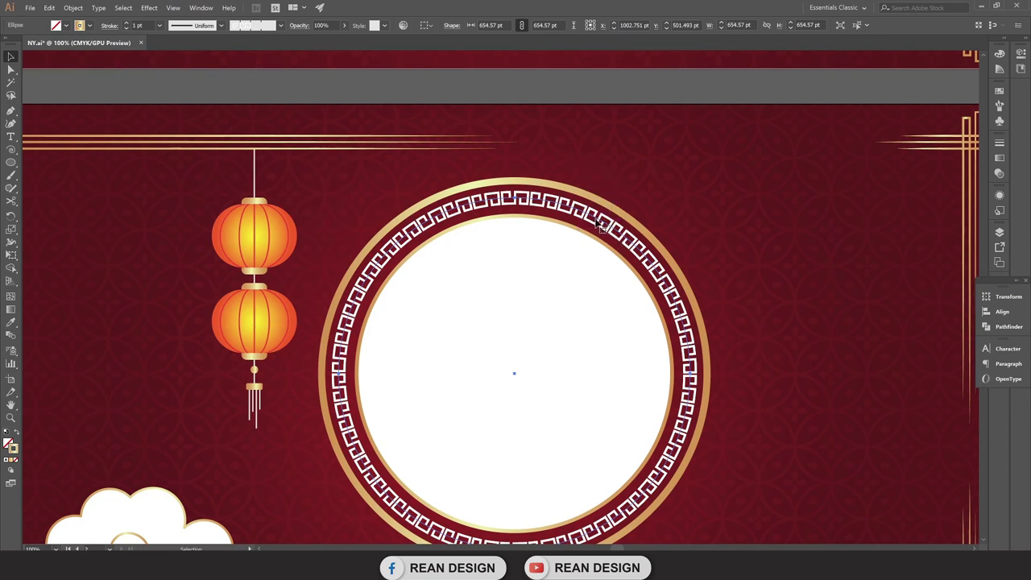
click(53, 8)
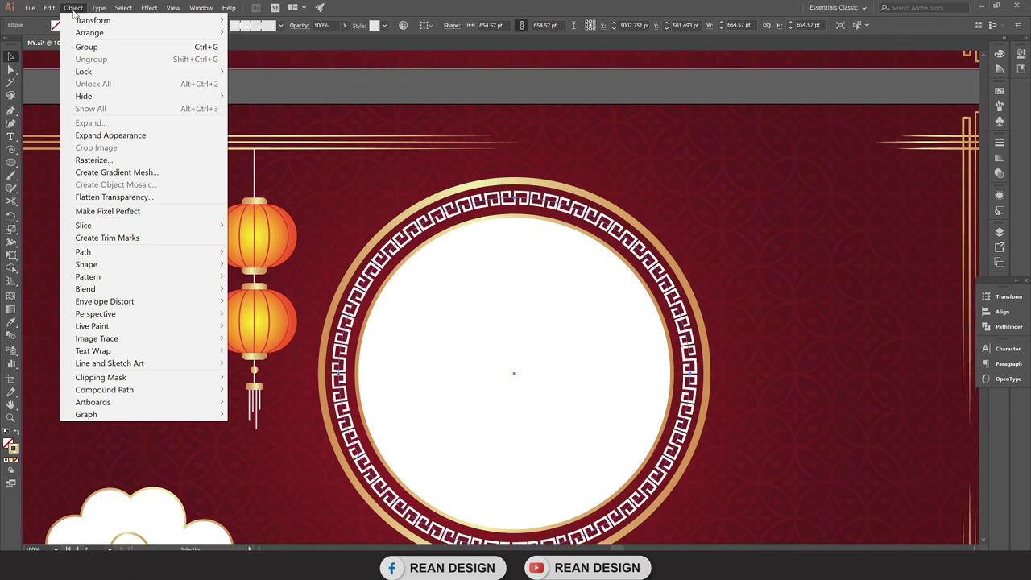
click(115, 138)
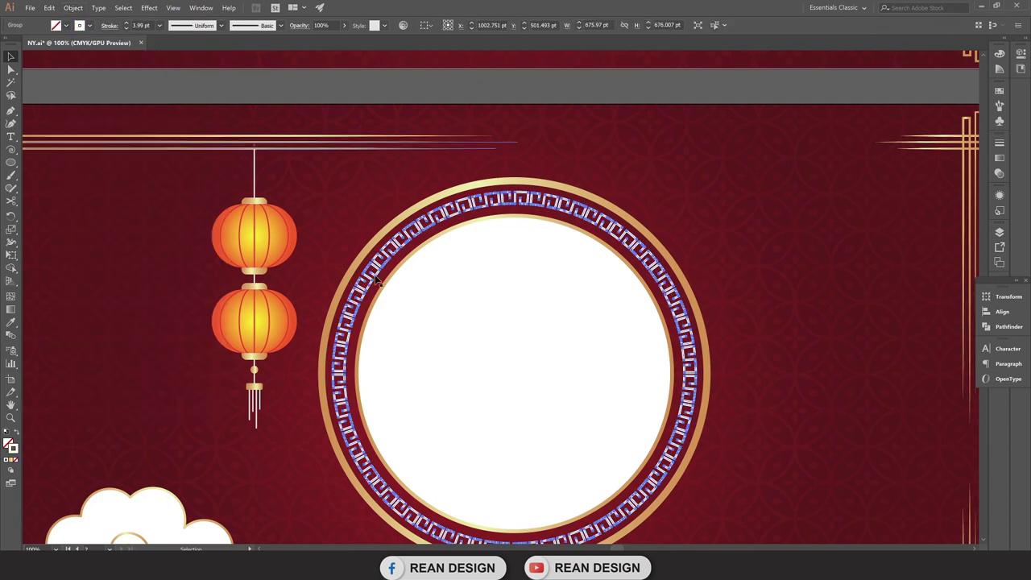
Copy the gold arc's gradient onto the fret paths with the Eyedropper and remove their fill.
scroll(522, 197, up, 1)
scroll(520, 218, up, 1)
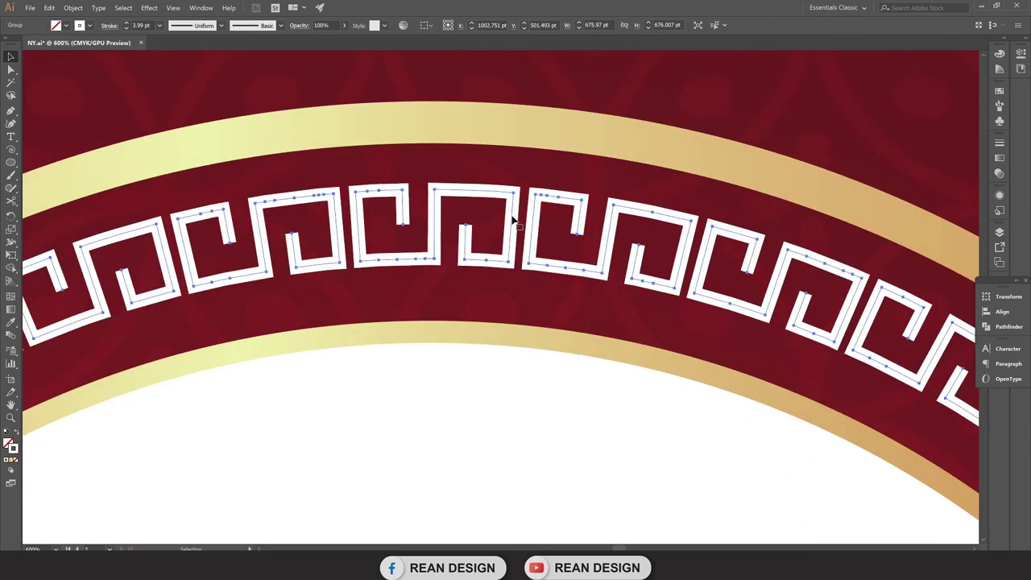
scroll(514, 240, up, 2)
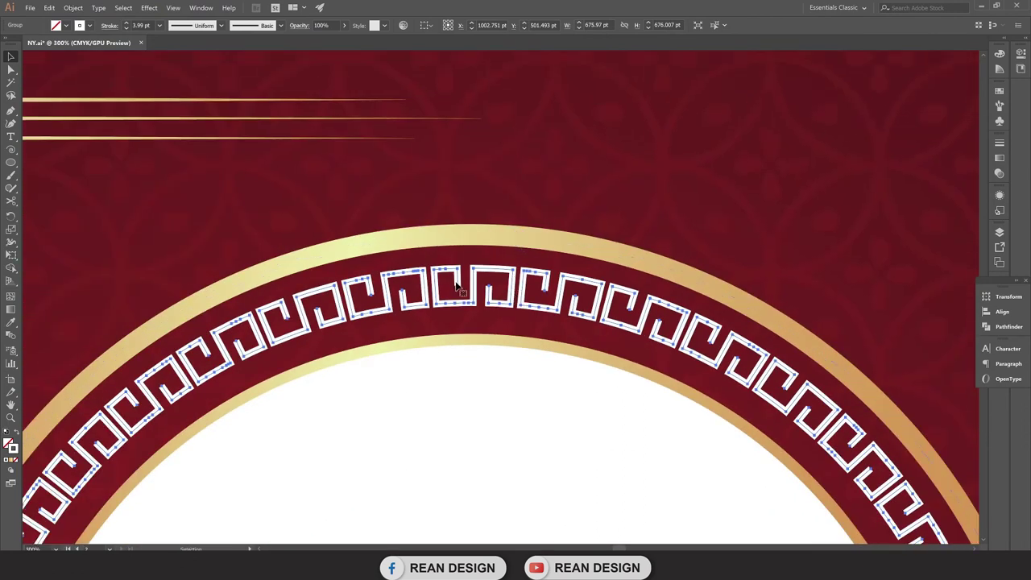
scroll(451, 293, down, 1)
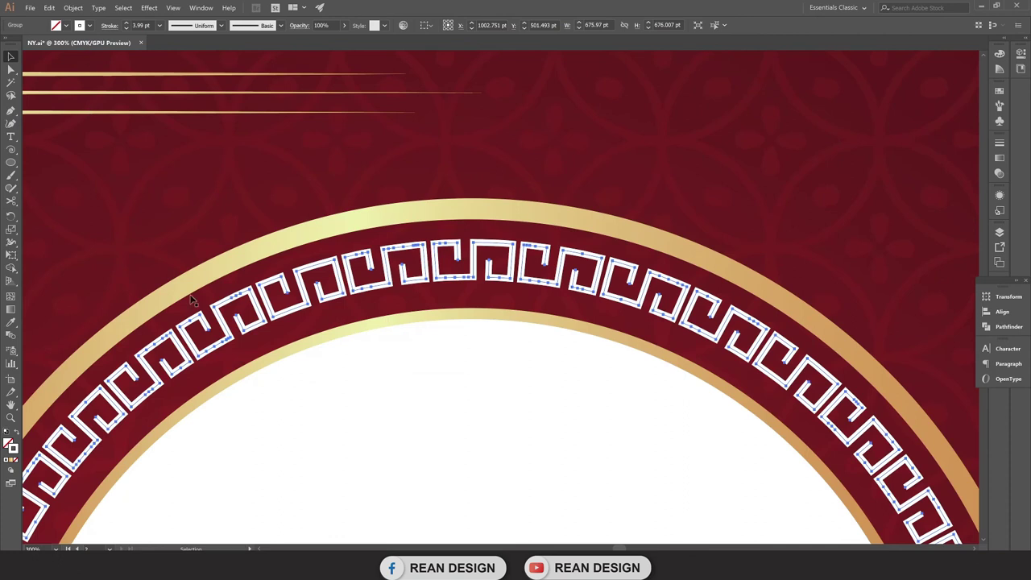
scroll(266, 315, down, 1)
key(i)
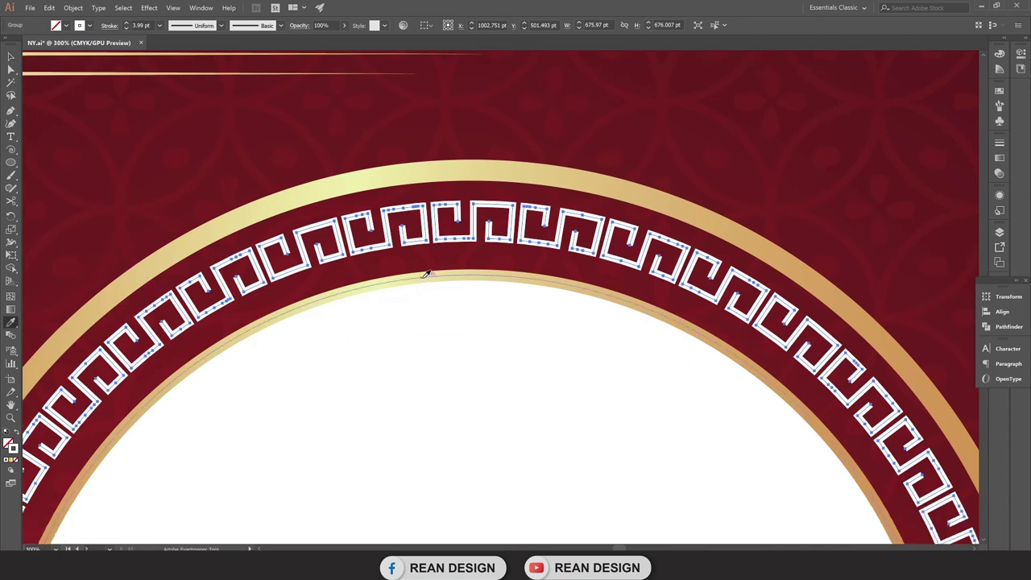
click(427, 275)
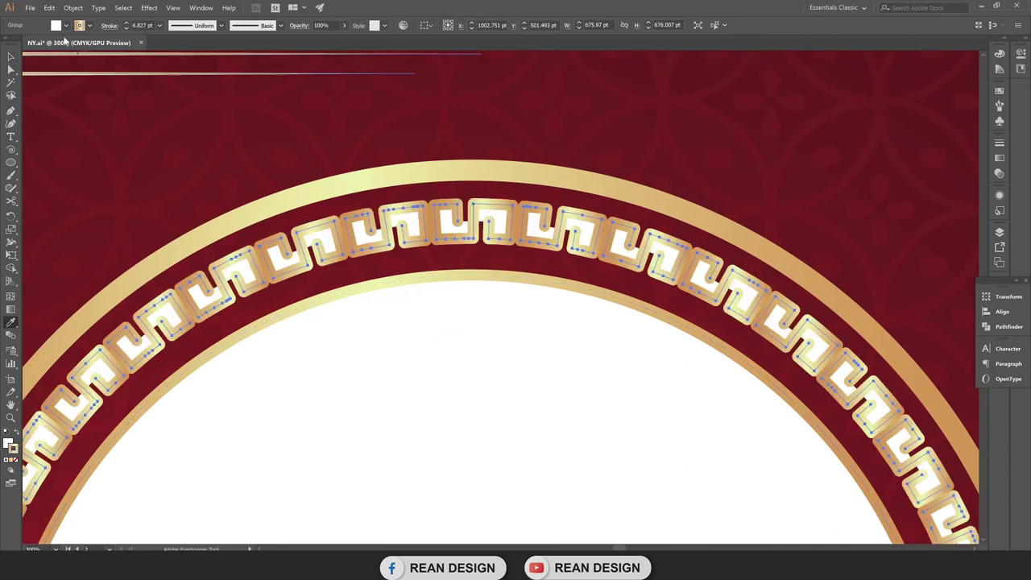
click(66, 24)
click(7, 45)
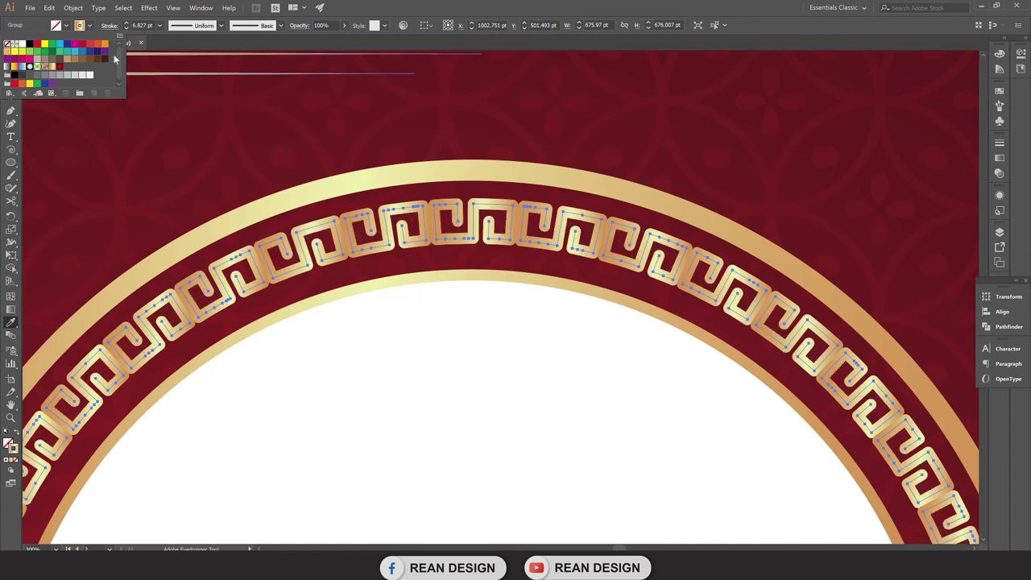
Give the fret stroke a Miter Join, Butt Cap and 4 pt weight.
click(109, 27)
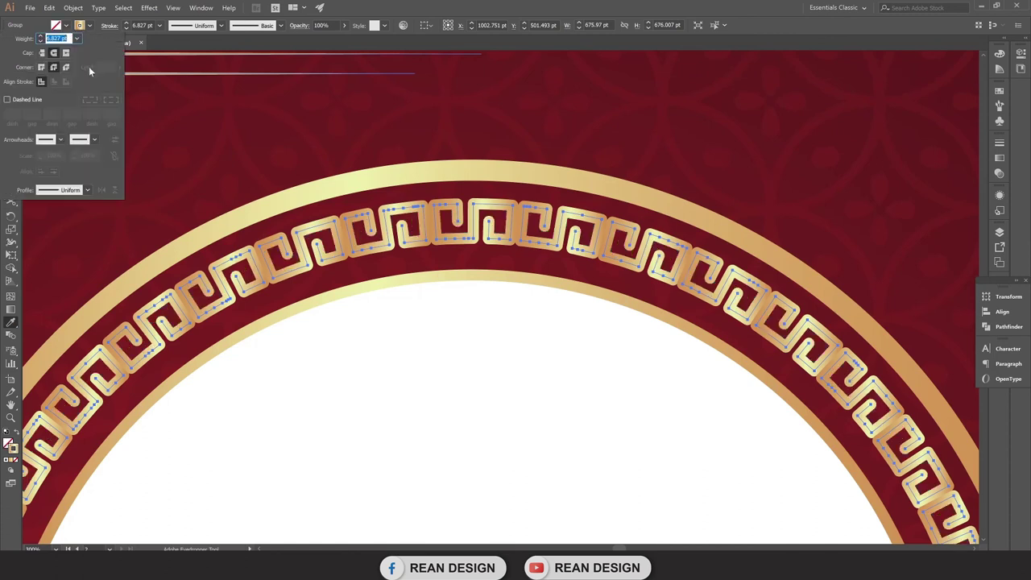
click(41, 67)
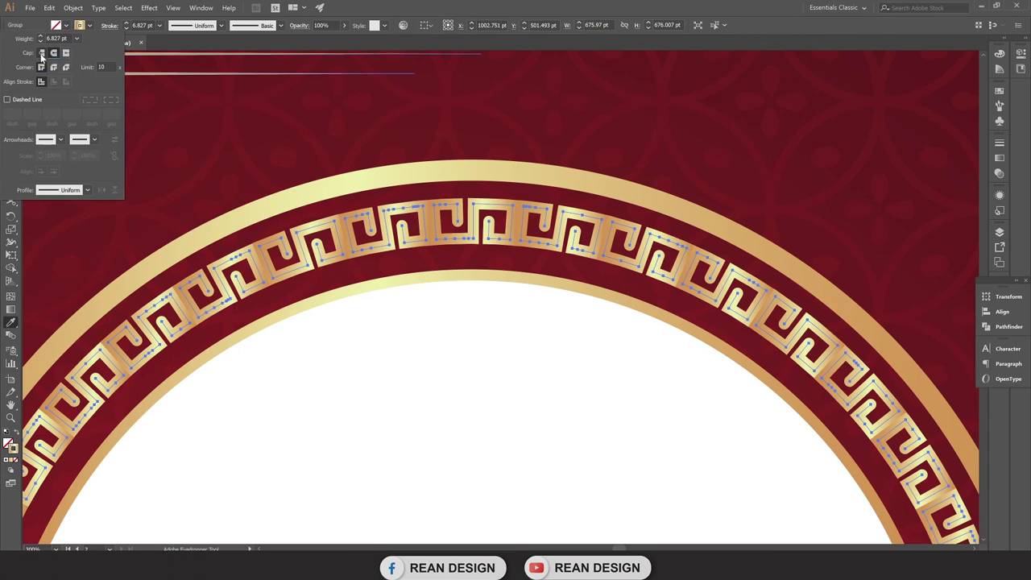
click(42, 53)
click(125, 31)
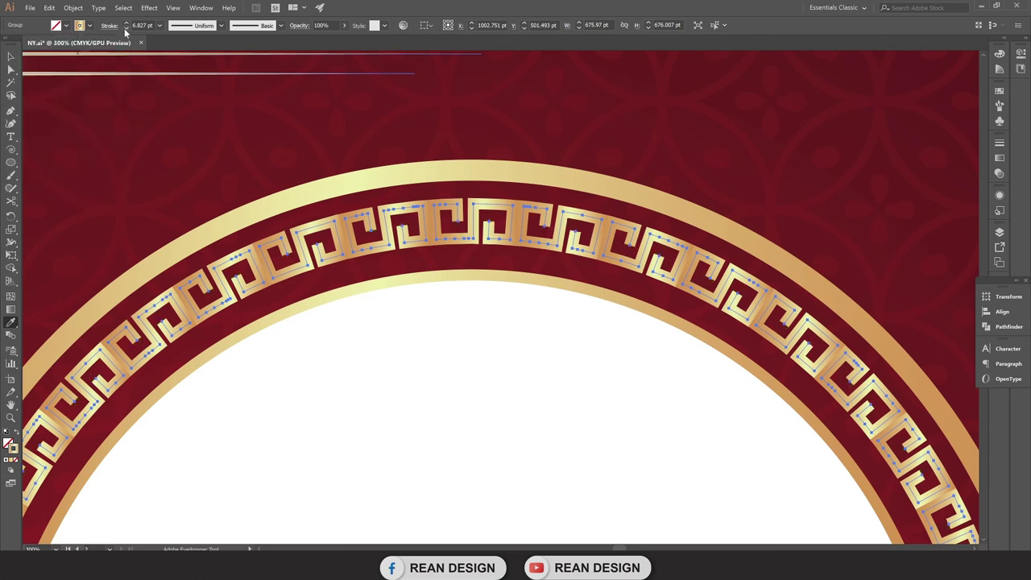
click(127, 28)
click(127, 28)
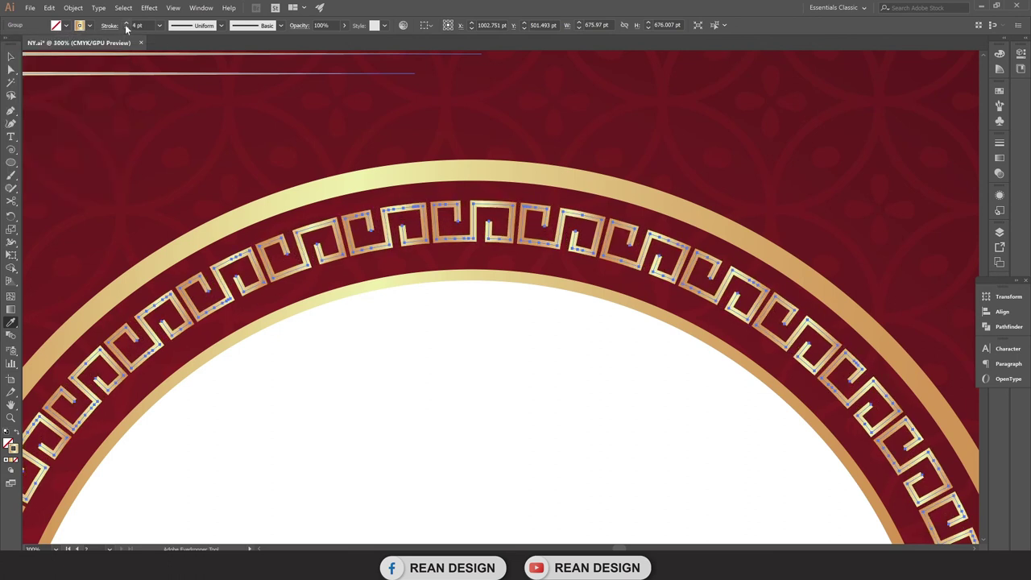
click(126, 25)
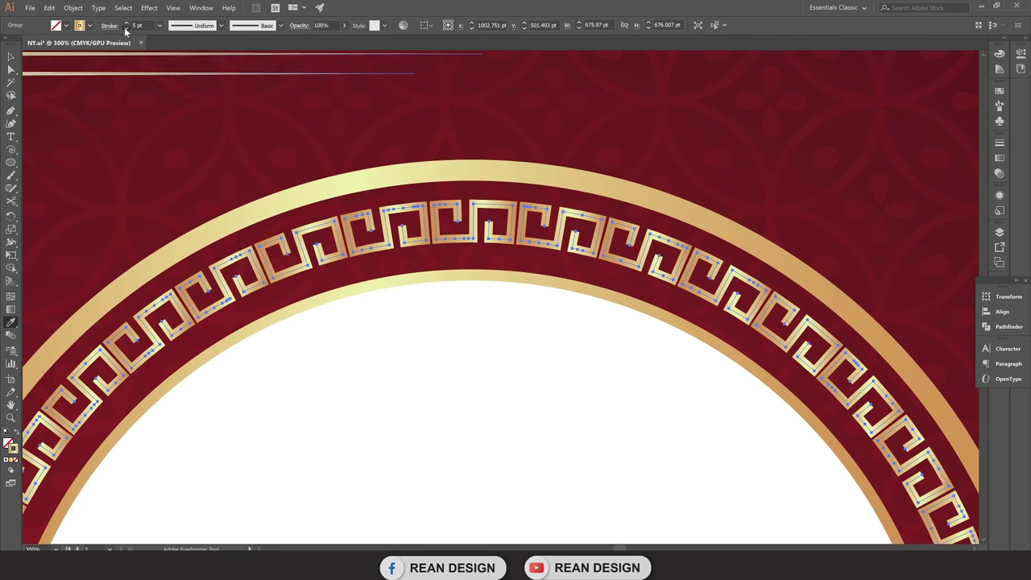
click(10, 57)
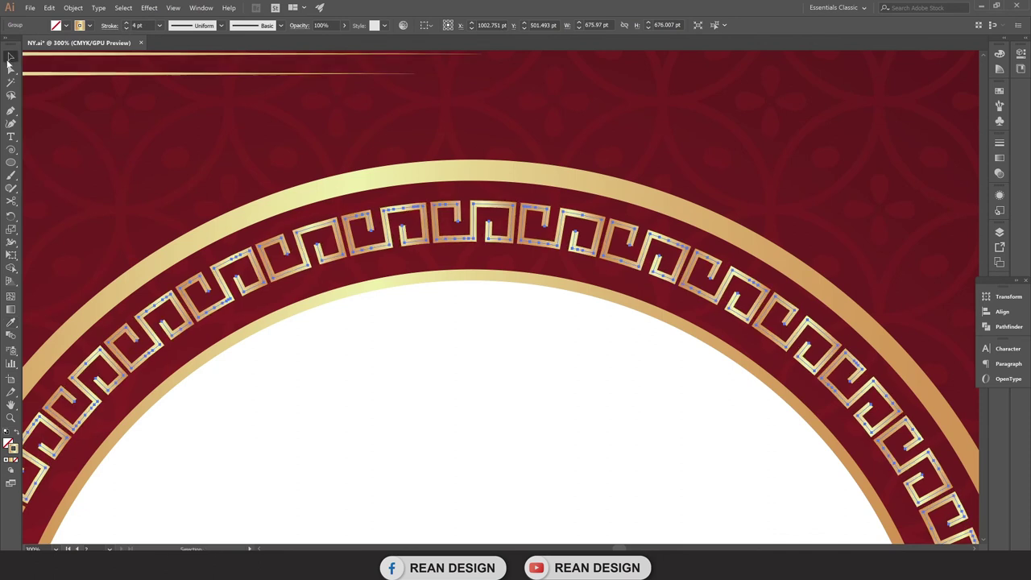
click(467, 166)
Check the Greek-key ring's brush definition, then deselect it.
scroll(473, 156, down, 5)
scroll(471, 314, up, 4)
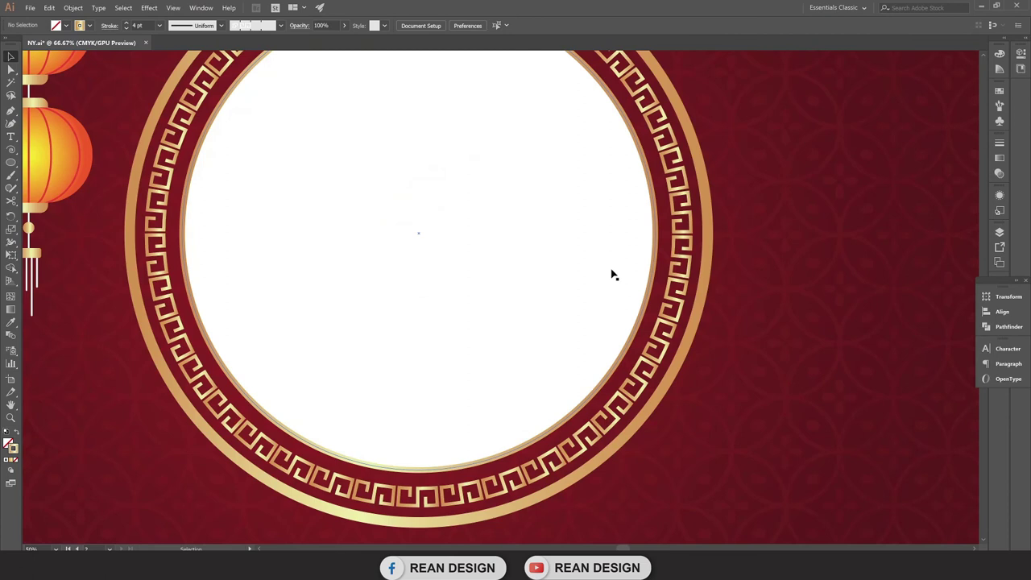
click(686, 288)
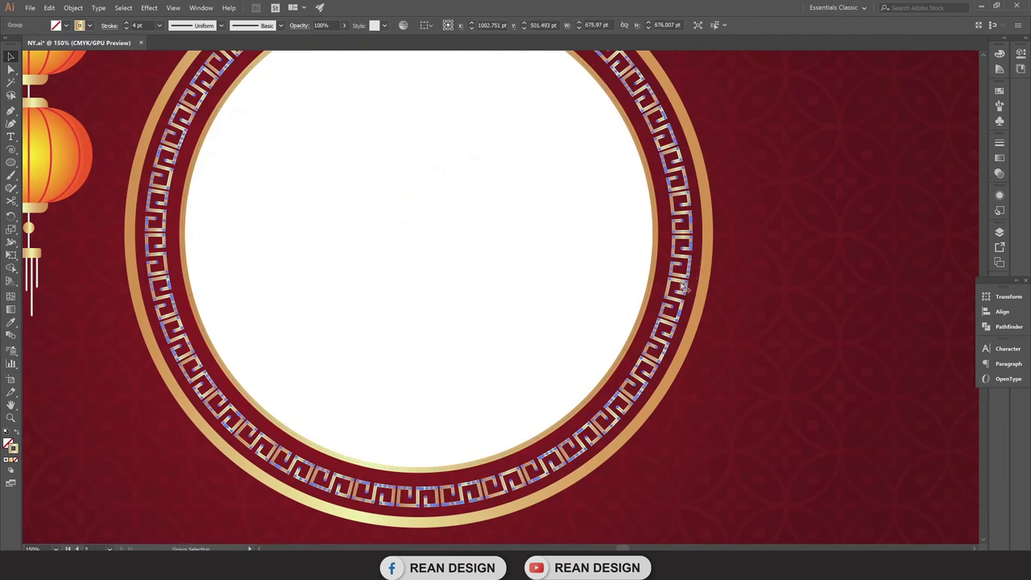
scroll(687, 292, up, 2)
scroll(680, 263, down, 2)
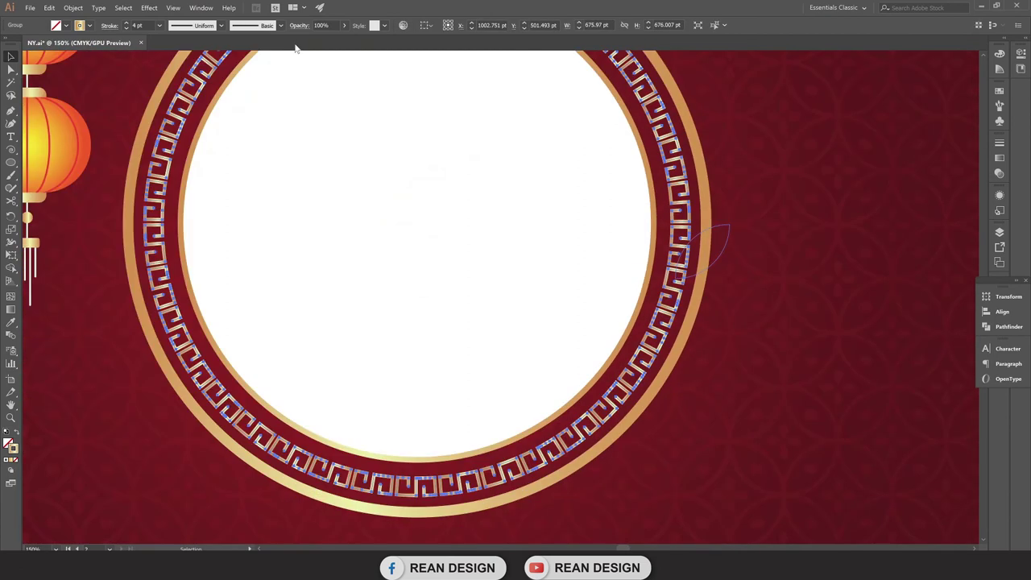
click(281, 25)
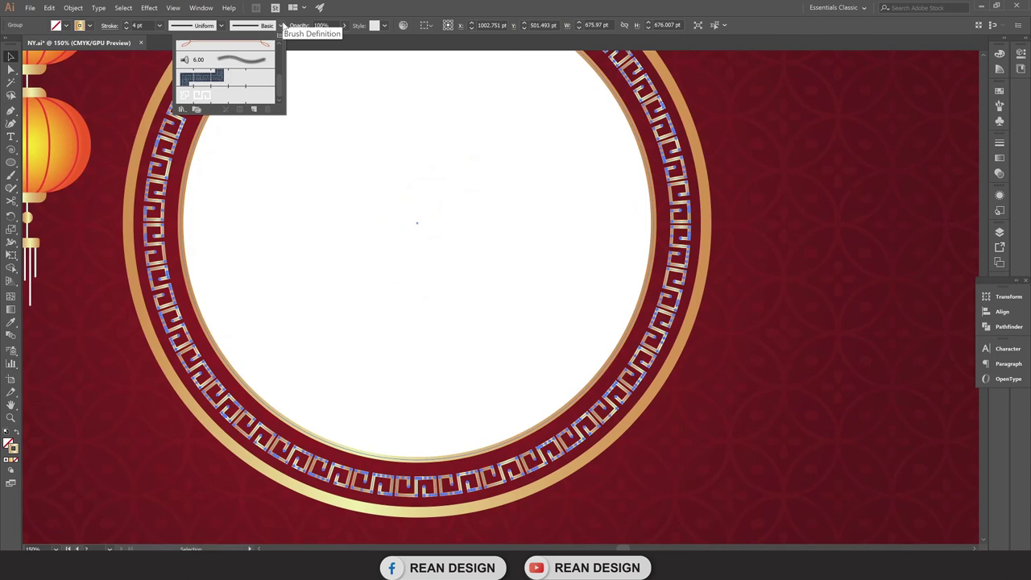
click(690, 202)
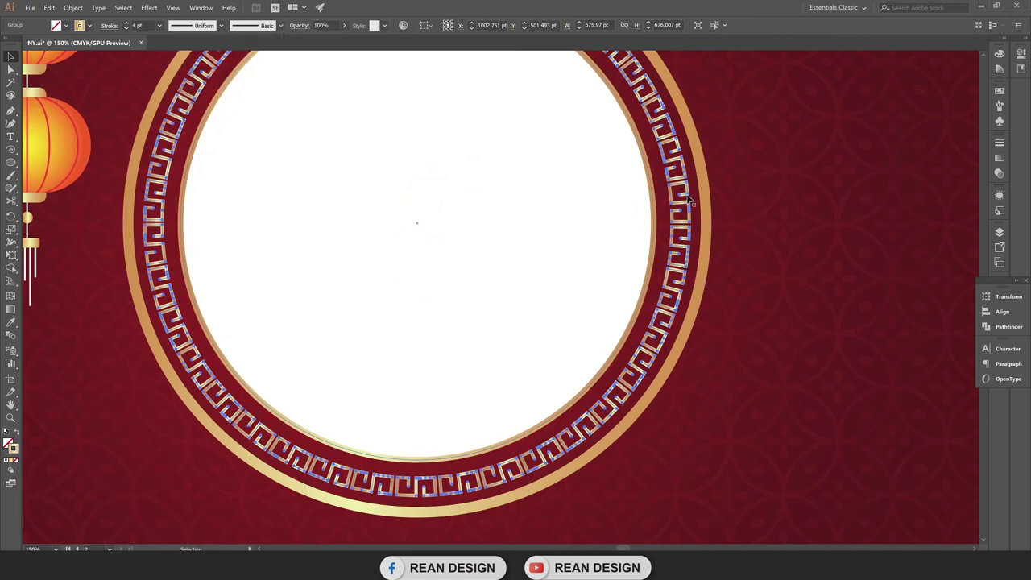
click(675, 208)
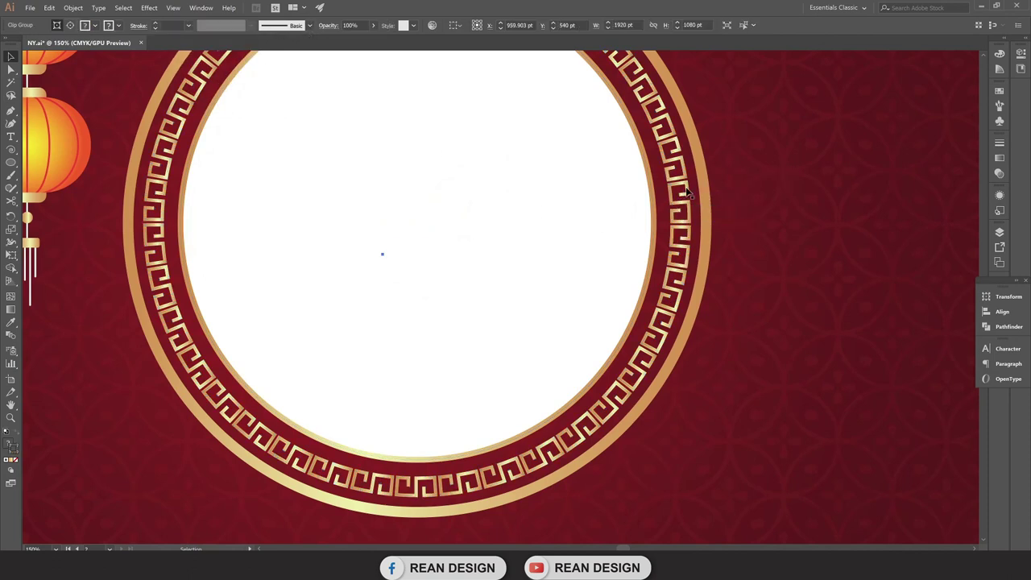
Group the gold ring ellipse with the Greek-key ring, then deselect.
scroll(684, 195, down, 3)
scroll(578, 349, up, 2)
scroll(578, 348, up, 2)
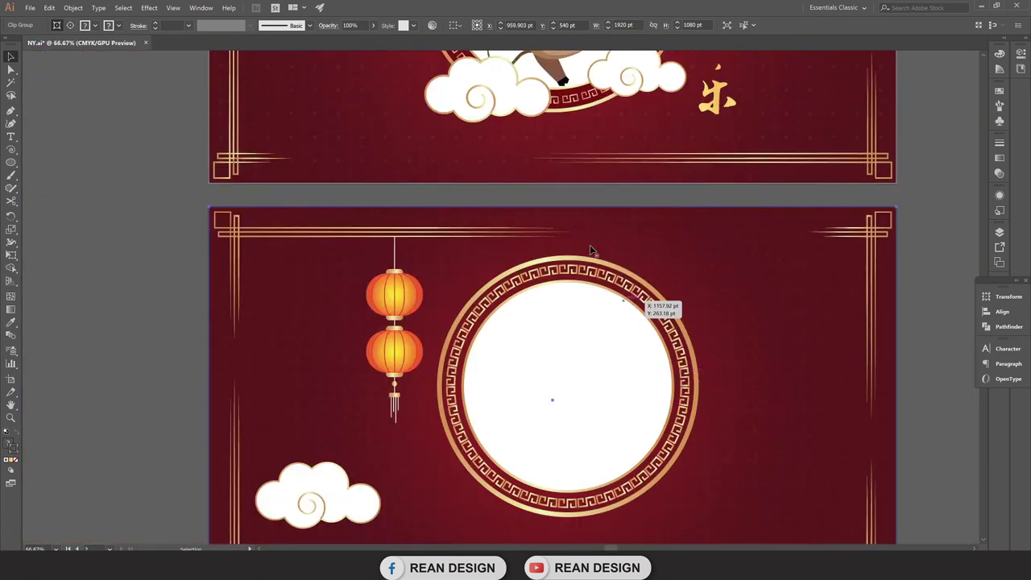
scroll(578, 348, up, 2)
scroll(578, 348, up, 1)
scroll(579, 348, up, 1)
click(593, 338)
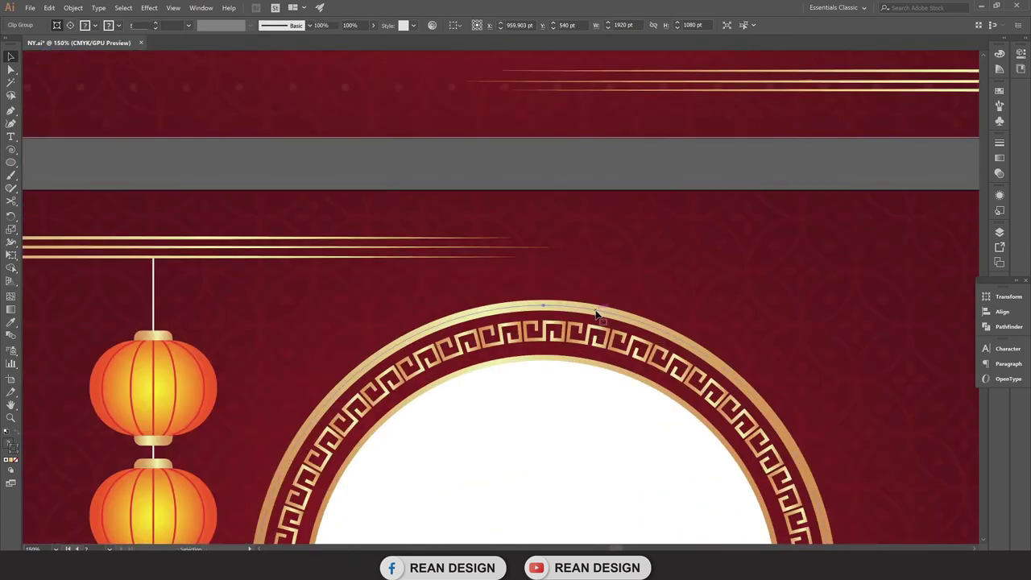
shift+click(593, 339)
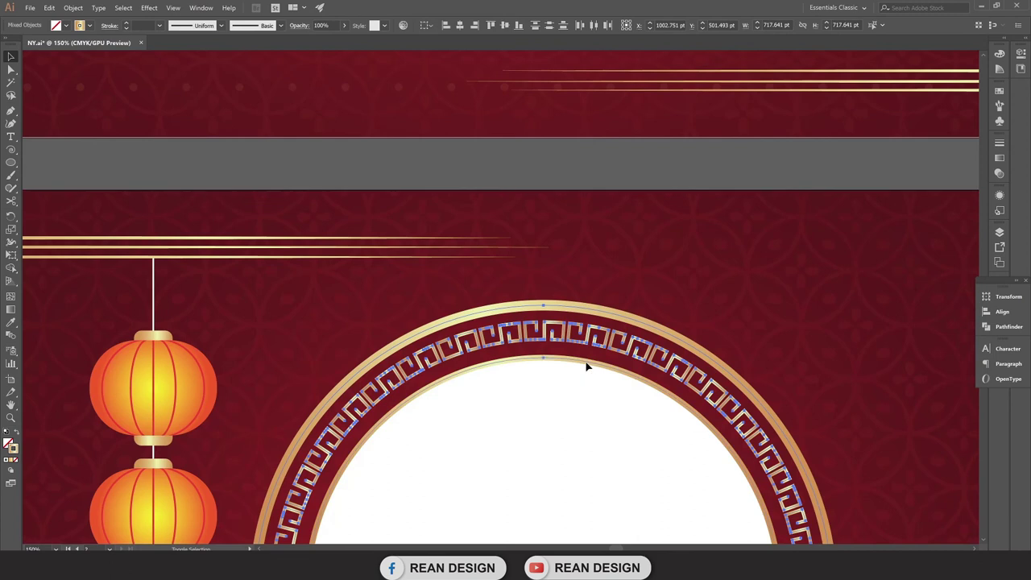
scroll(586, 366, down, 4)
scroll(586, 367, down, 1)
scroll(587, 367, up, 2)
right_click(585, 367)
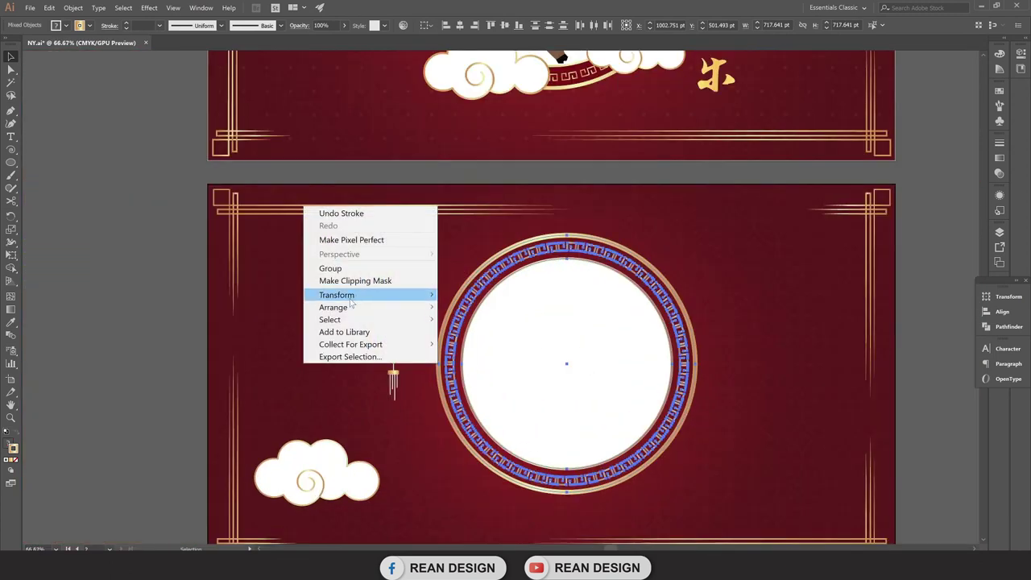
click(331, 269)
scroll(554, 340, down, 1)
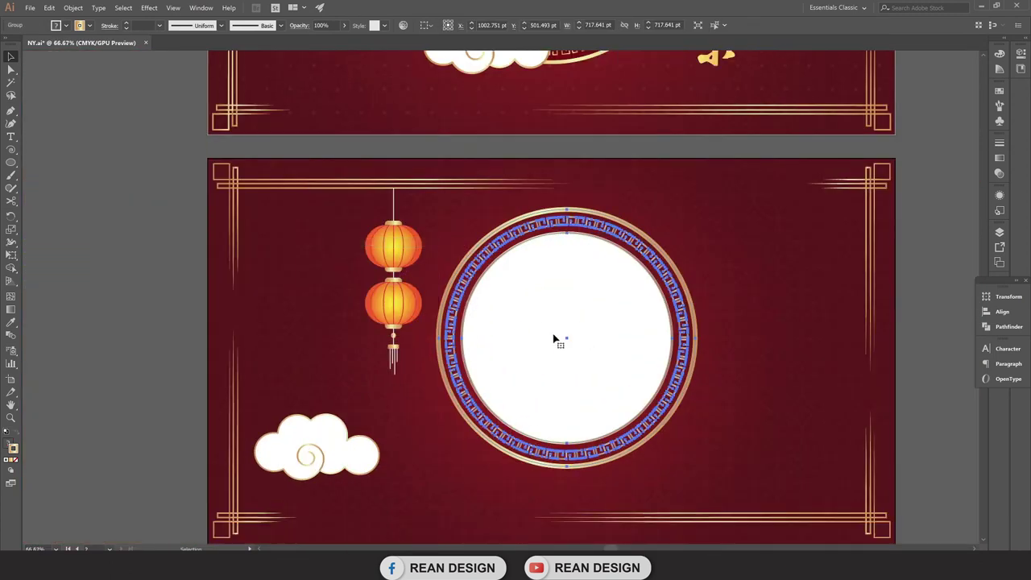
scroll(554, 339, down, 1)
scroll(916, 340, right, 2)
scroll(725, 355, up, 1)
click(647, 362)
Move the cloud onto the circle's lower left and bring it to the front.
mouse_move(473, 357)
mouse_down()
mouse_move(453, 357)
mouse_move(453, 394)
mouse_up()
scroll(456, 373, up, 4)
scroll(456, 389, down, 1)
scroll(448, 395, down, 1)
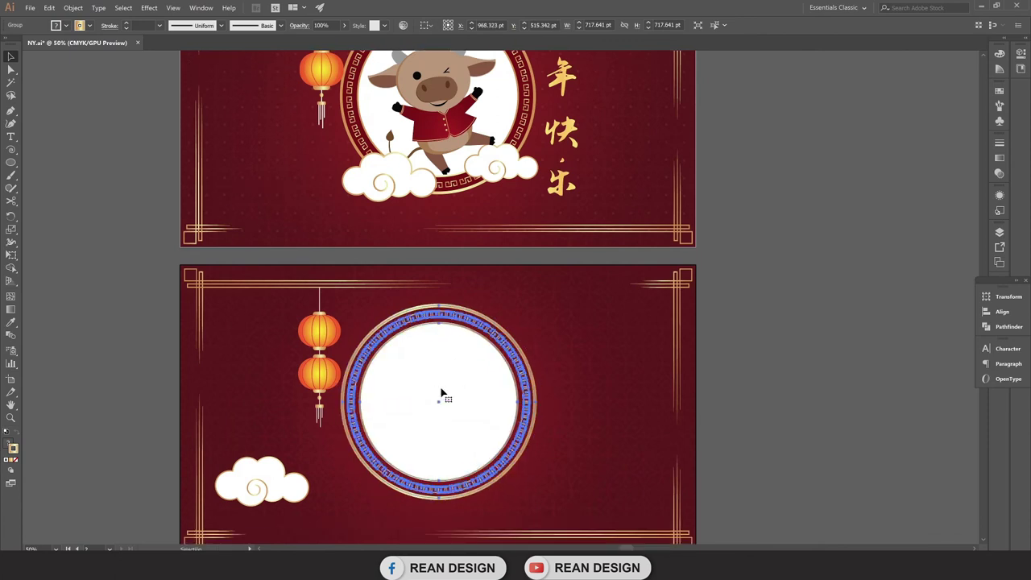
scroll(374, 425, down, 2)
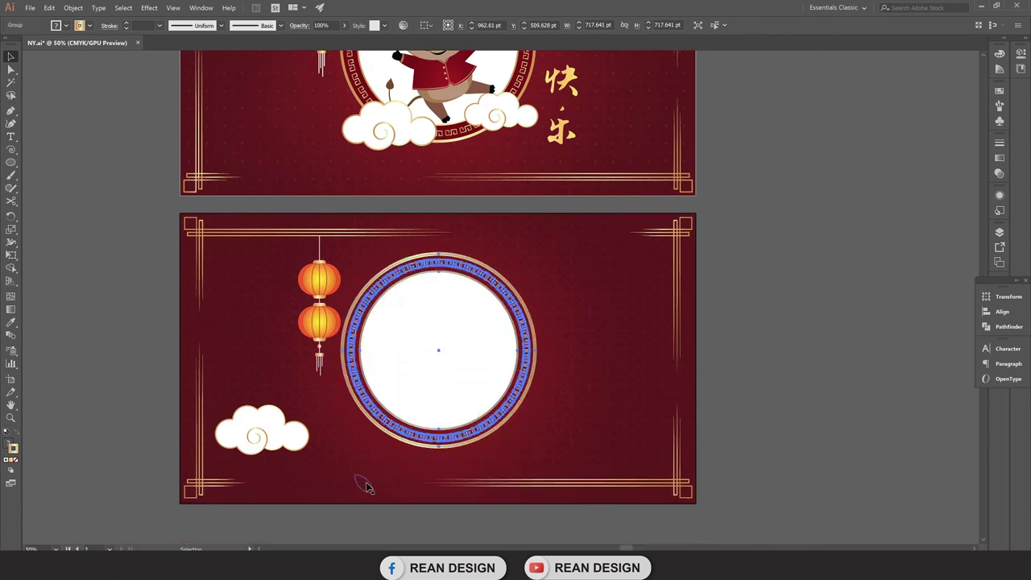
scroll(365, 485, up, 1)
drag(272, 462, 359, 453)
key(ctrl+shift+bracketright)
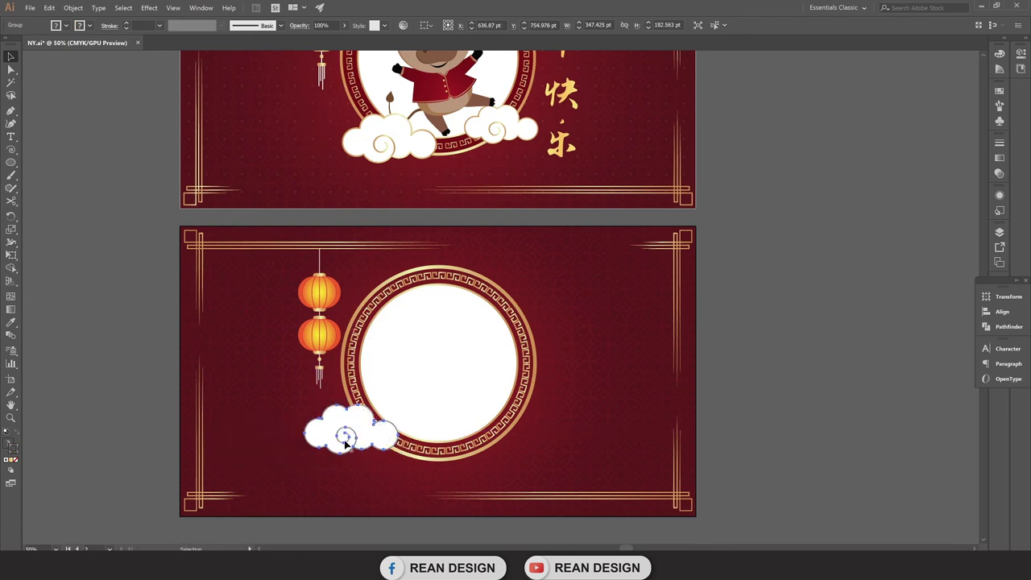
Add a cloud copy at the lower right, shrunk to about 275.663 by 144.854 pt.
alt+scroll(345, 444, up, 1)
drag(345, 442, 522, 436)
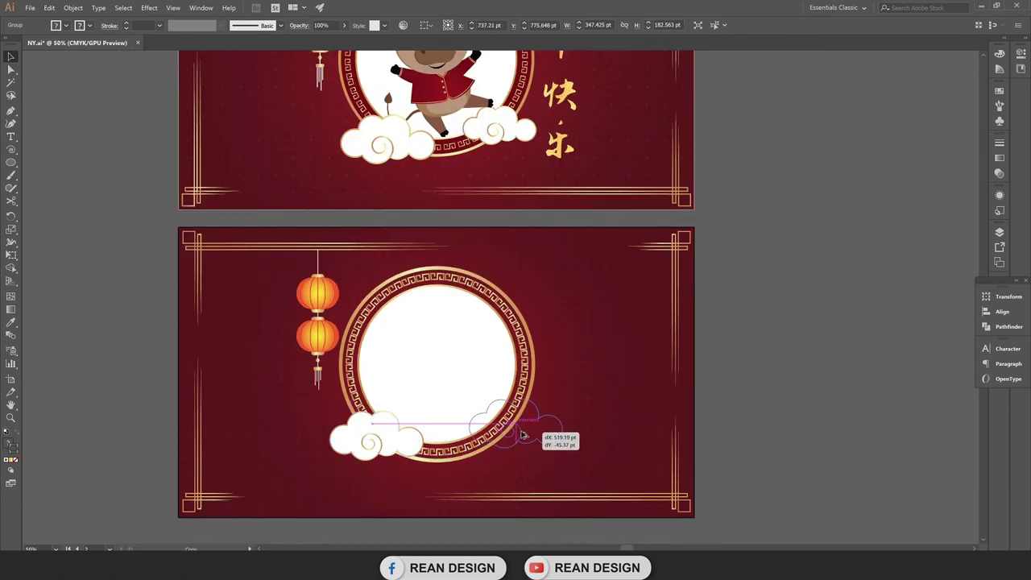
key(e)
drag(562, 448, 526, 433)
key(v)
click(740, 413)
Create vertical placeholder text right of the gold calligraphy with the Vertical Type tool.
scroll(772, 427, up, 5)
scroll(741, 408, right, 3)
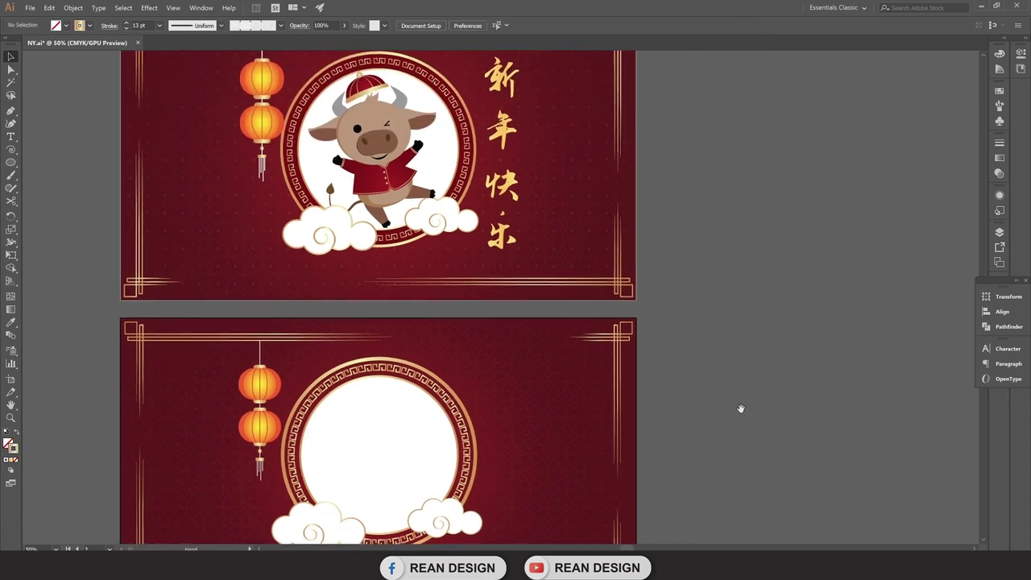
scroll(741, 407, down, 3)
scroll(548, 214, up, 6)
scroll(556, 206, up, 1)
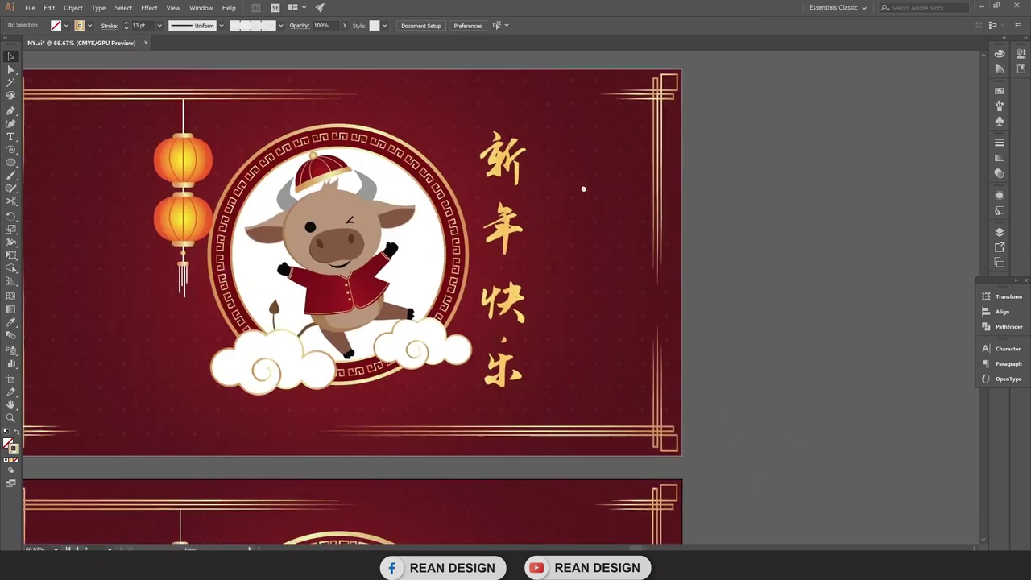
scroll(584, 193, left, 2)
scroll(539, 153, up, 1)
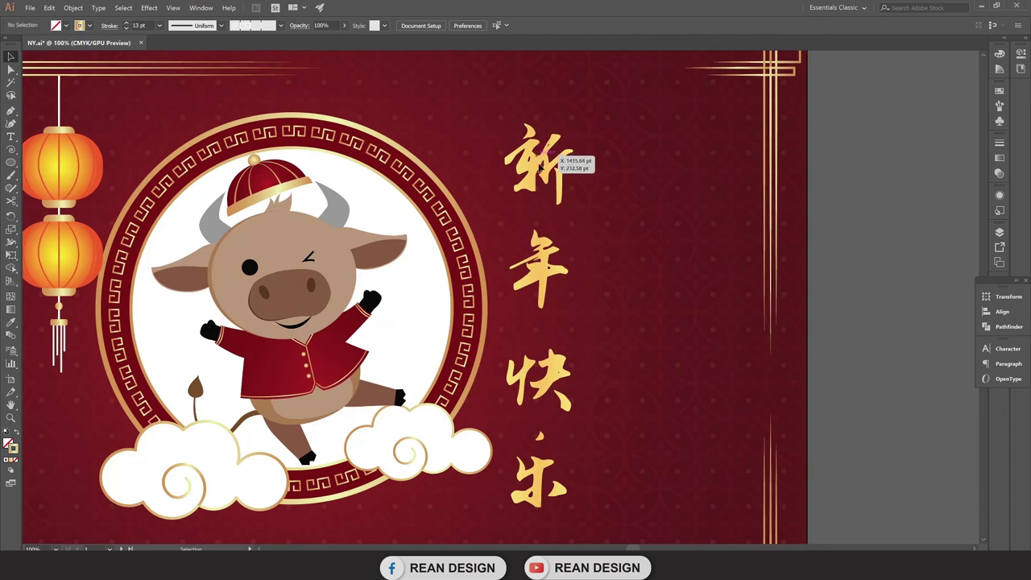
click(13, 139)
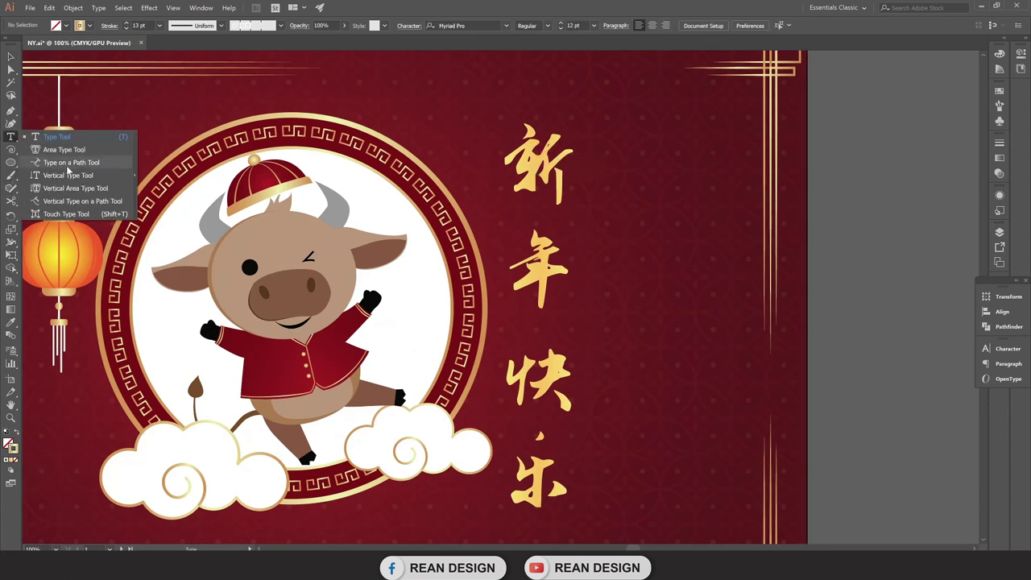
click(69, 175)
click(617, 146)
key(BackSpace)
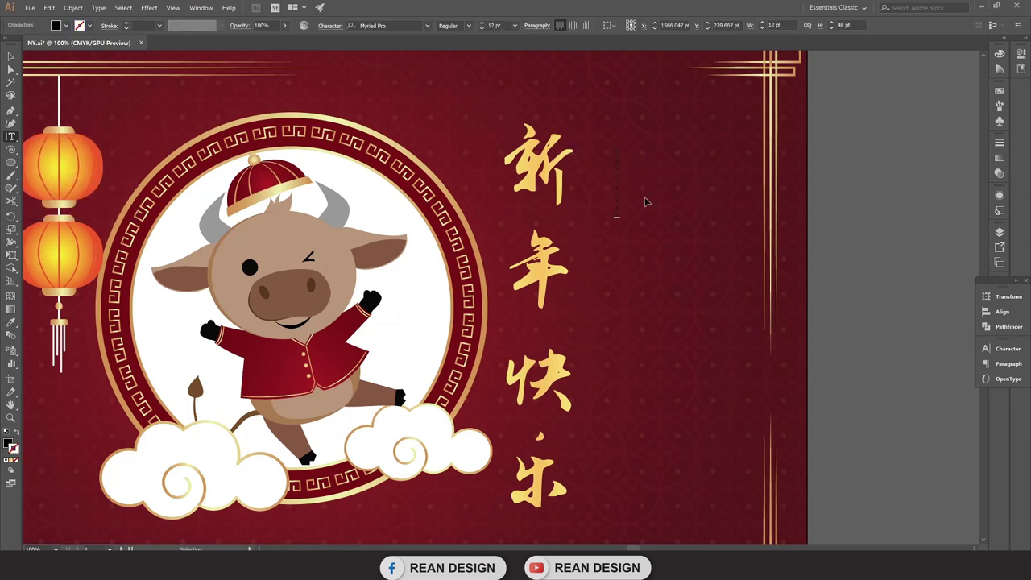
key(ctrl+a)
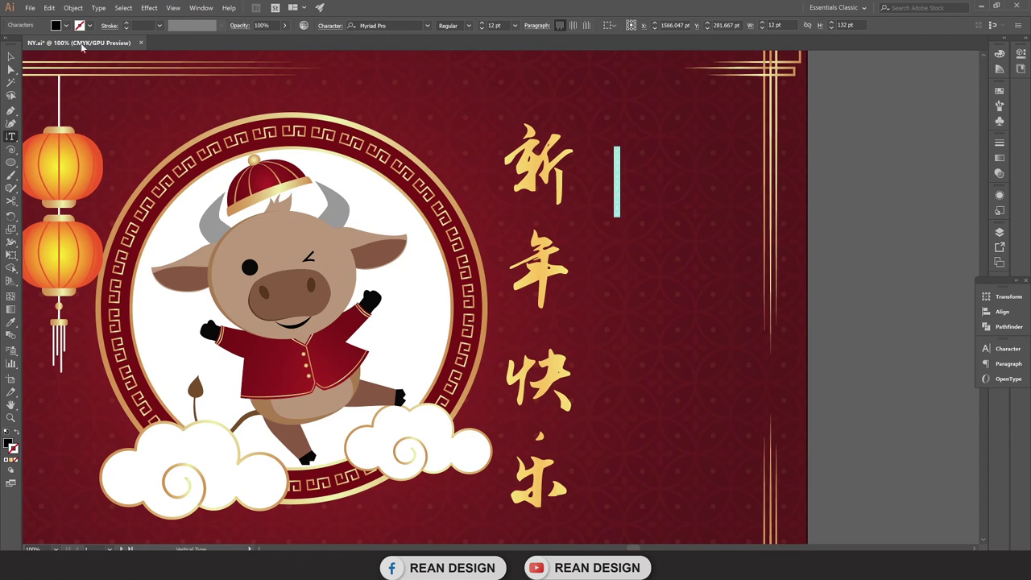
Colour the vertical text white and raise its font size.
click(67, 26)
click(23, 45)
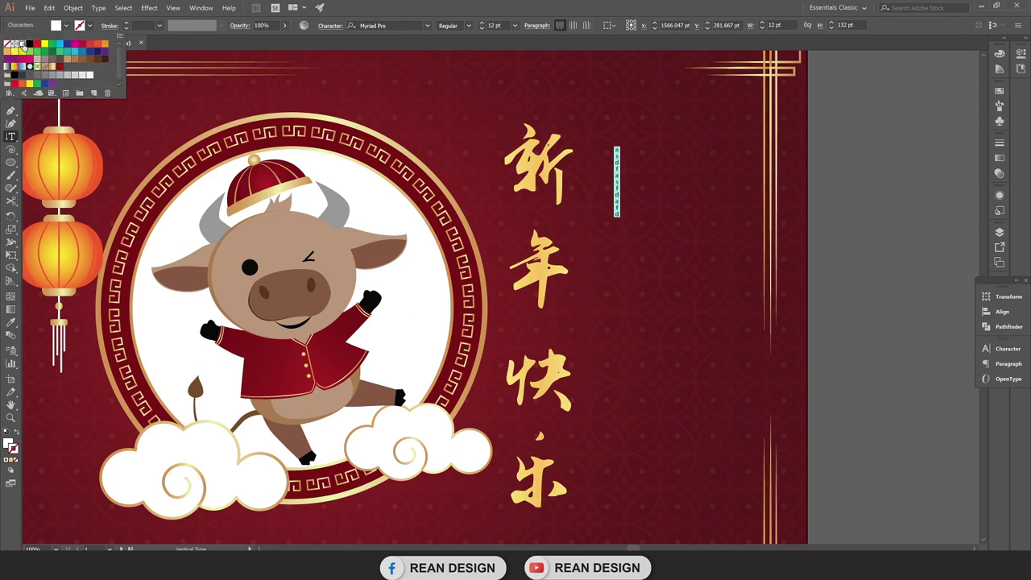
click(484, 25)
click(484, 22)
click(484, 22)
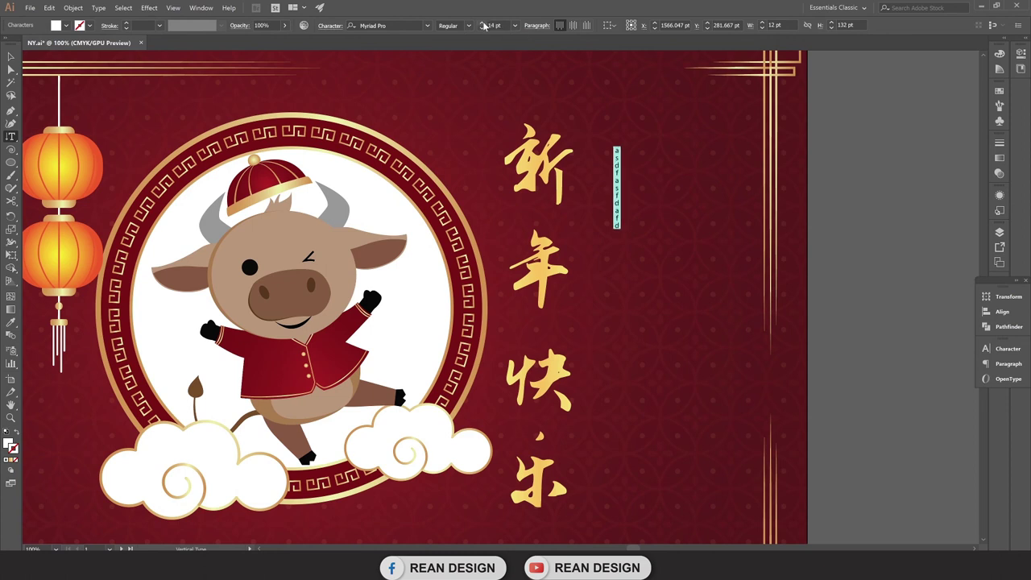
click(515, 25)
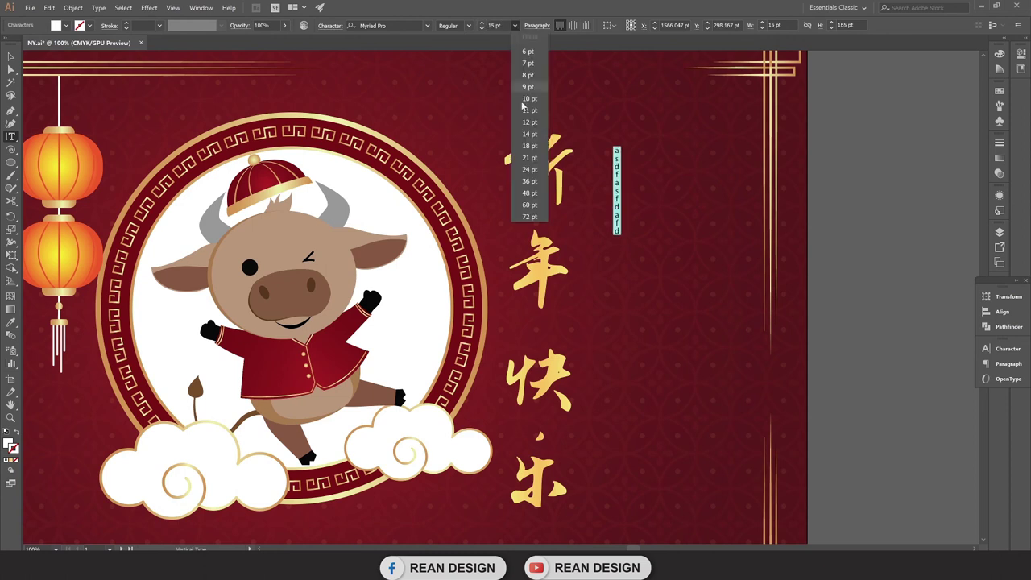
Set the vertical trial text to 72 pt Microsoft YaHei UI and retype it as 'adsf'.
click(529, 217)
click(391, 24)
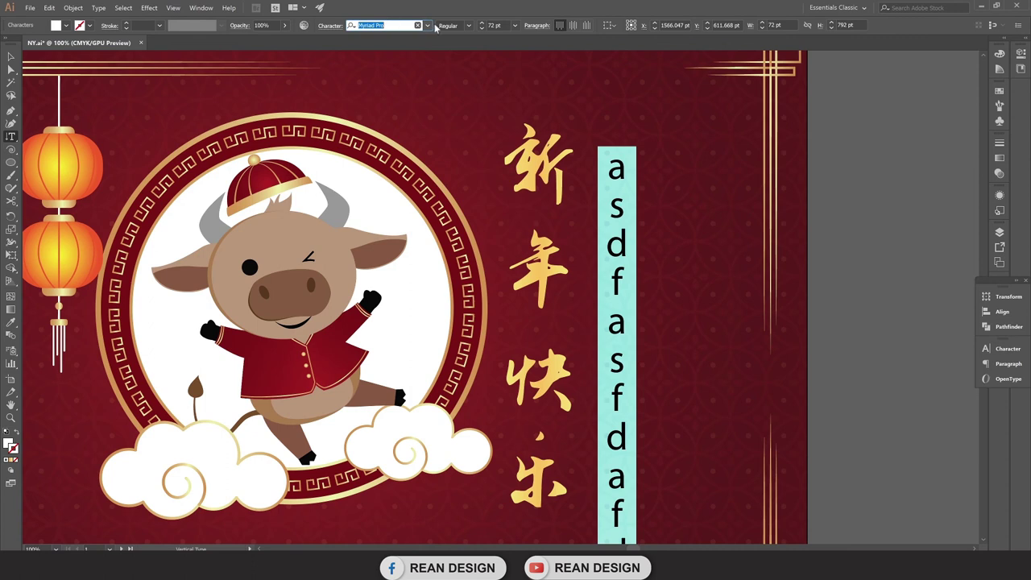
click(427, 25)
scroll(477, 214, down, 5)
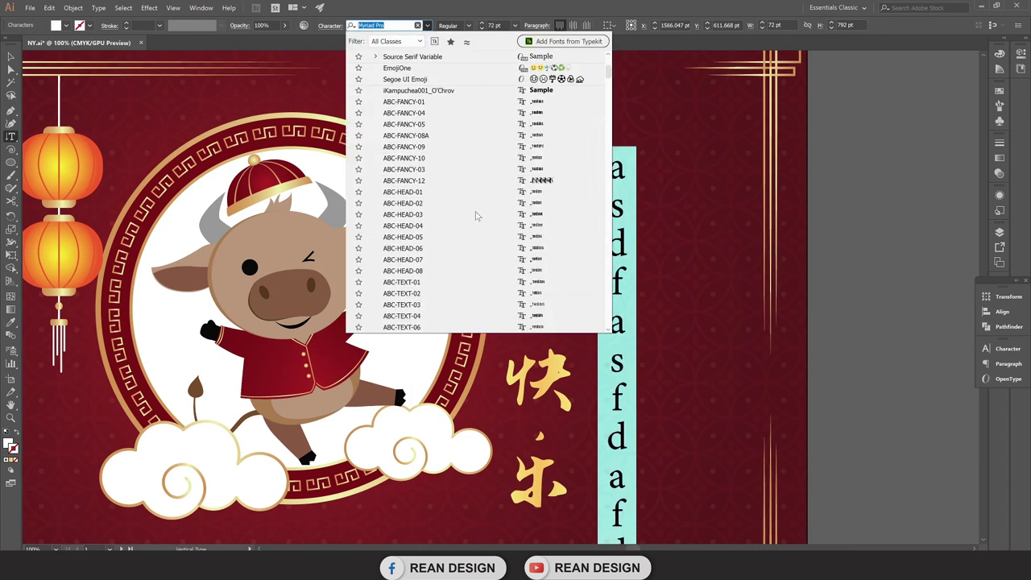
drag(608, 96, 608, 315)
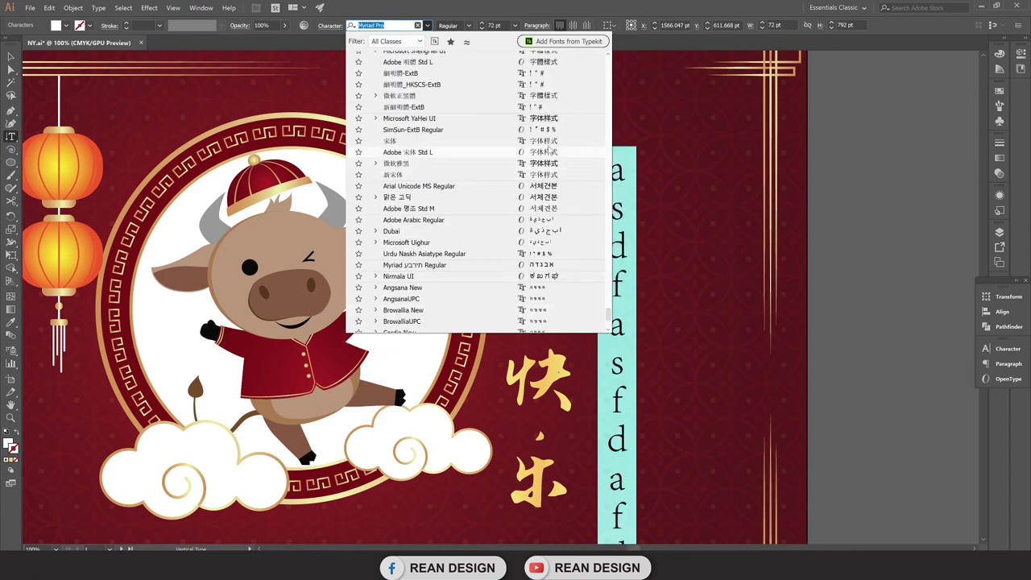
click(569, 118)
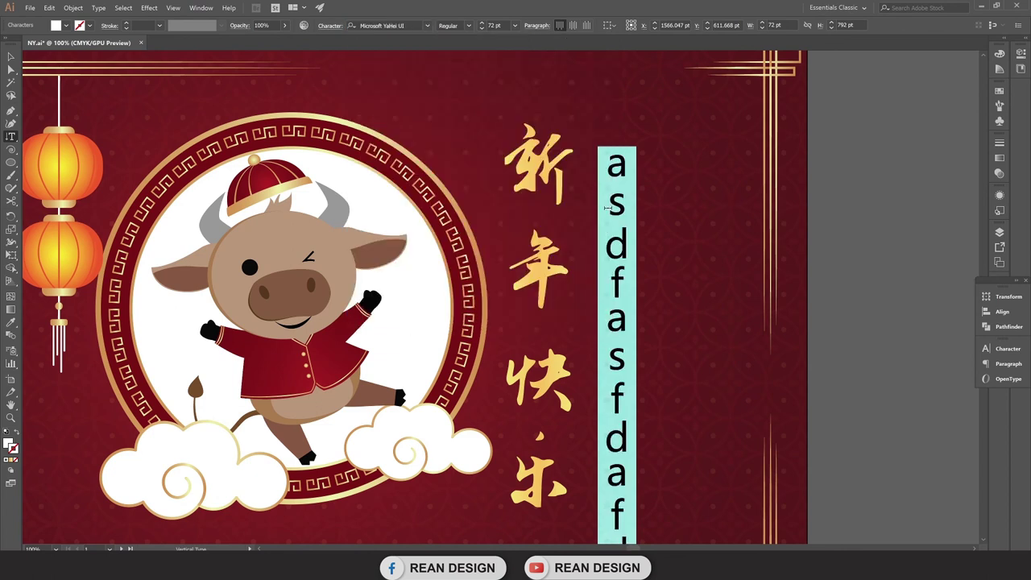
text(adsf)
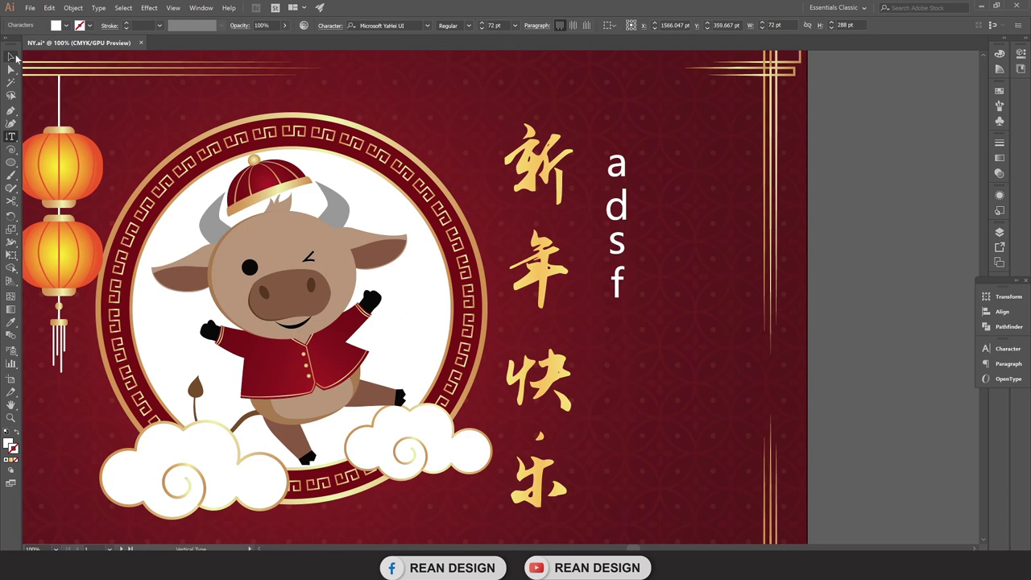
Select the 'adsf' trial text object with the Selection tool and delete it.
click(13, 57)
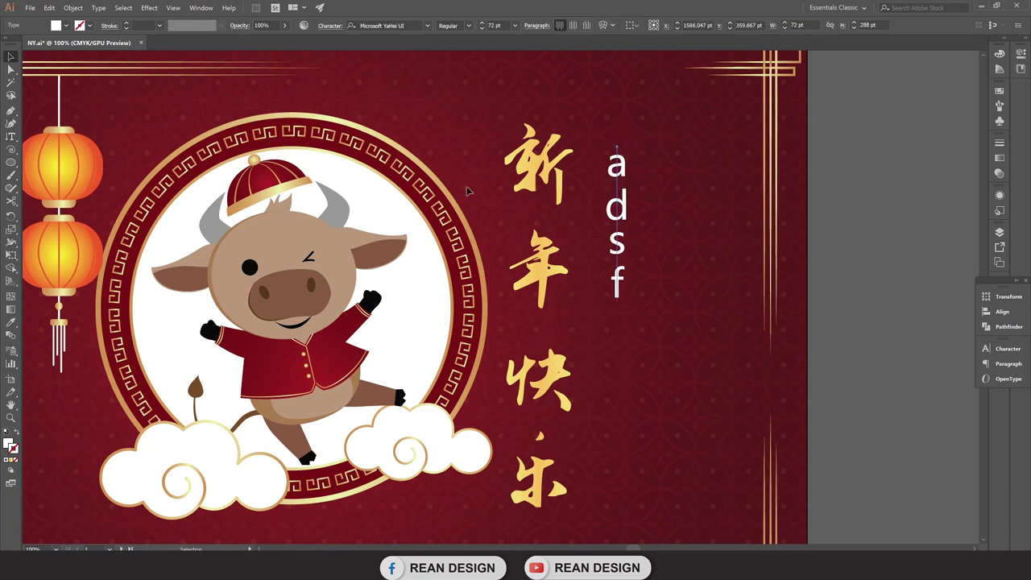
drag(10, 136, 71, 181)
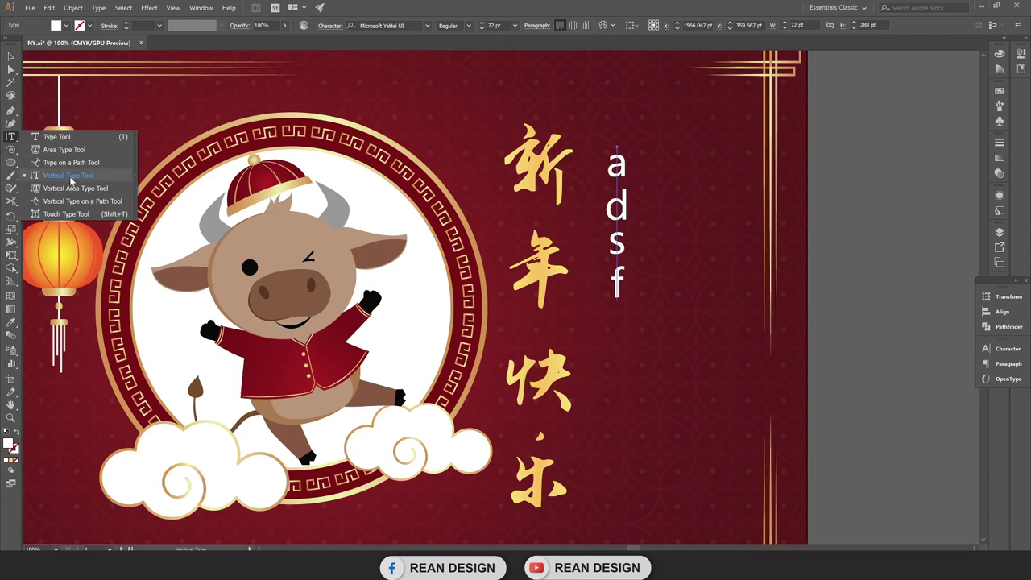
click(13, 59)
click(878, 212)
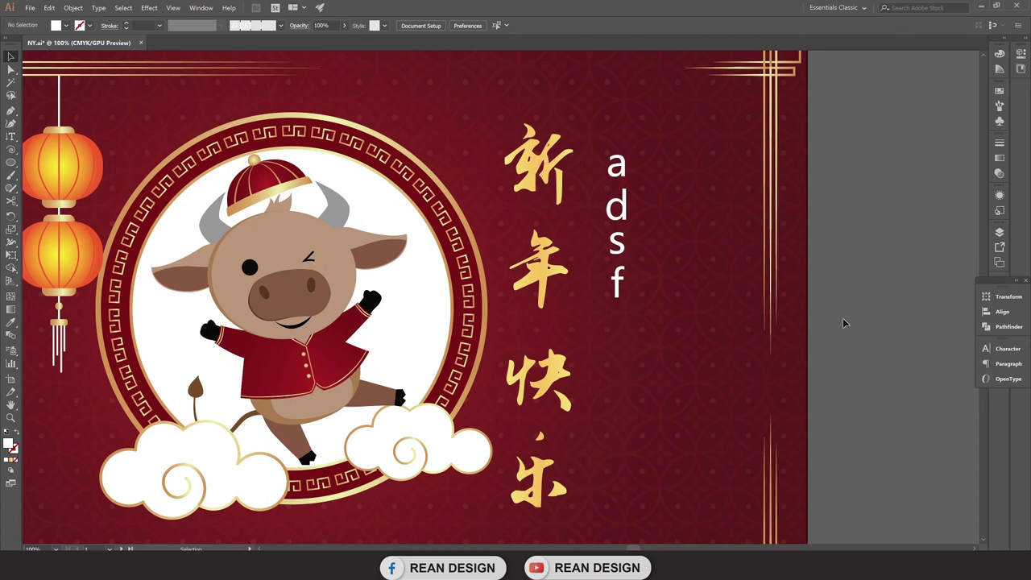
key(ctrl+0)
scroll(863, 323, down, 1)
scroll(651, 249, up, 2)
alt+scroll(672, 240, up, 1)
scroll(659, 239, right, 2)
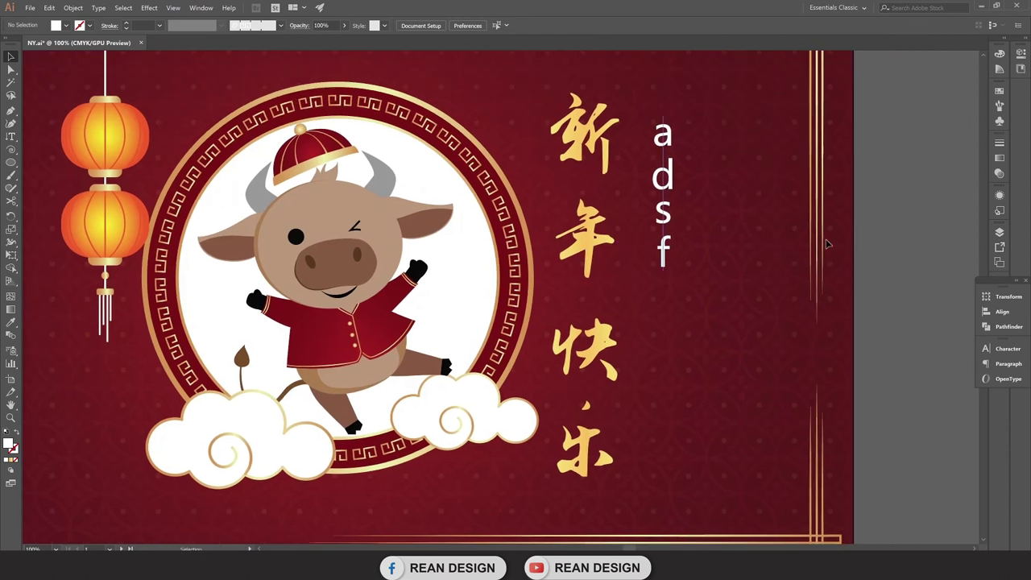
click(679, 189)
key(Delete)
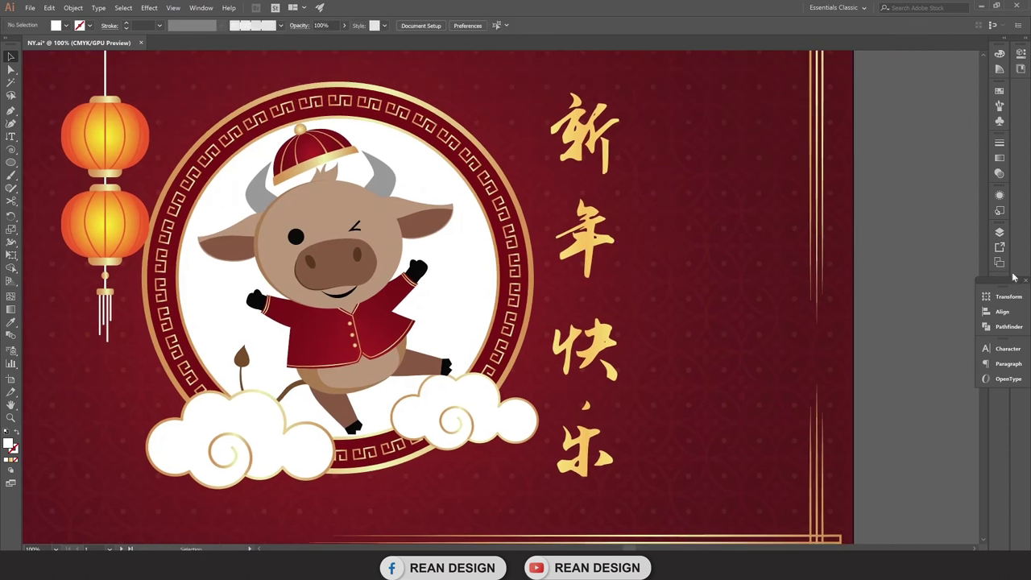
Enter the Layer 2 clip group and select the gold calligraphy group.
click(1000, 233)
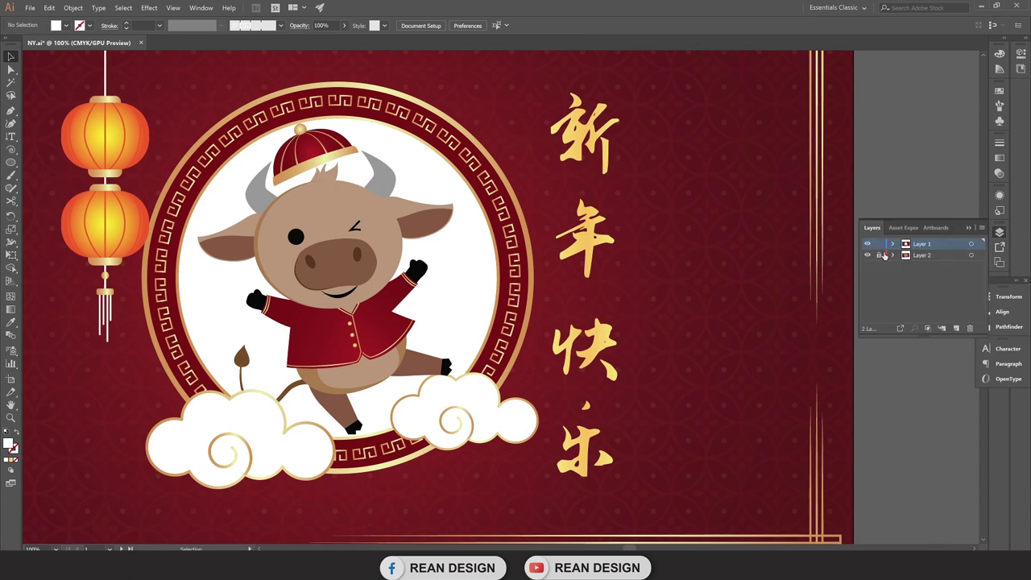
double_click(590, 246)
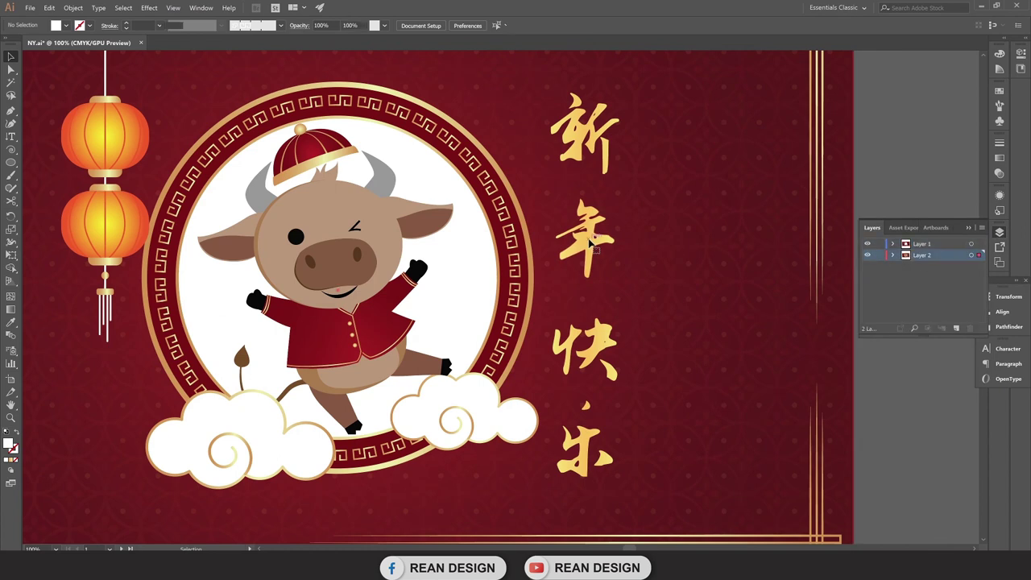
double_click(582, 227)
key(Escape)
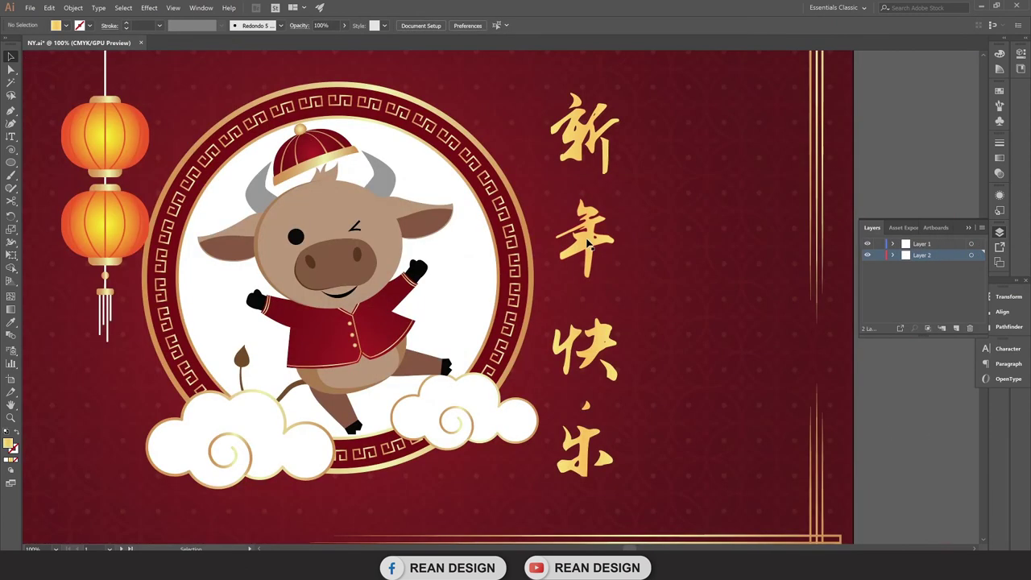
click(590, 247)
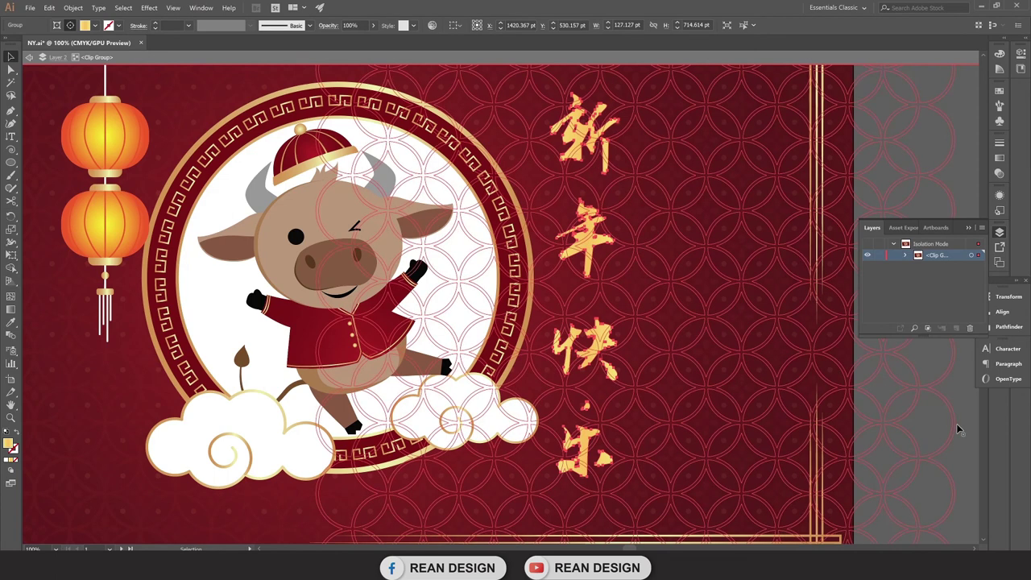
Exit Isolation Mode and scroll down to the empty second artboard.
click(958, 430)
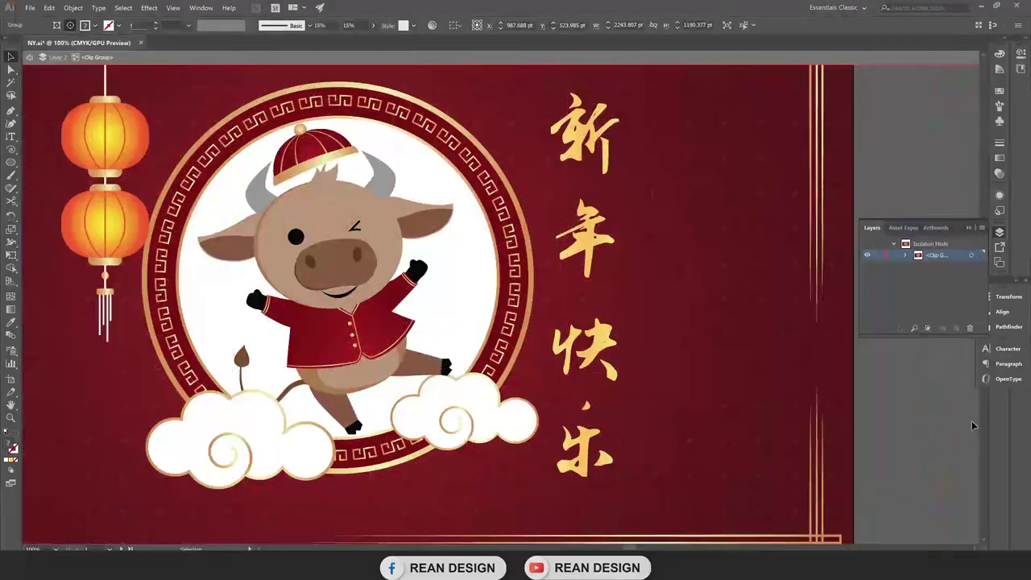
double_click(973, 425)
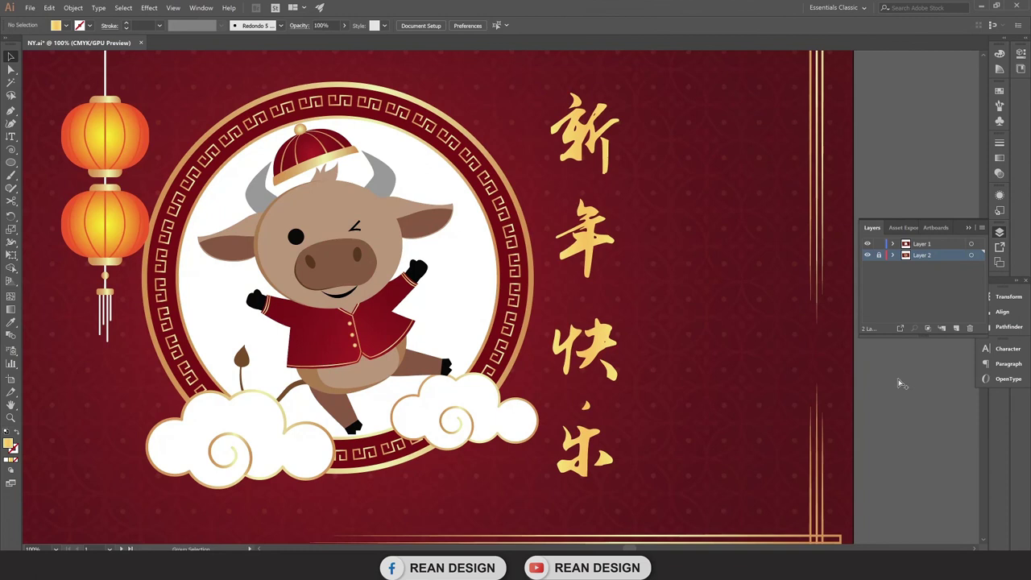
alt+scroll(902, 385, down, 1)
scroll(718, 428, down, 3)
scroll(696, 417, down, 3)
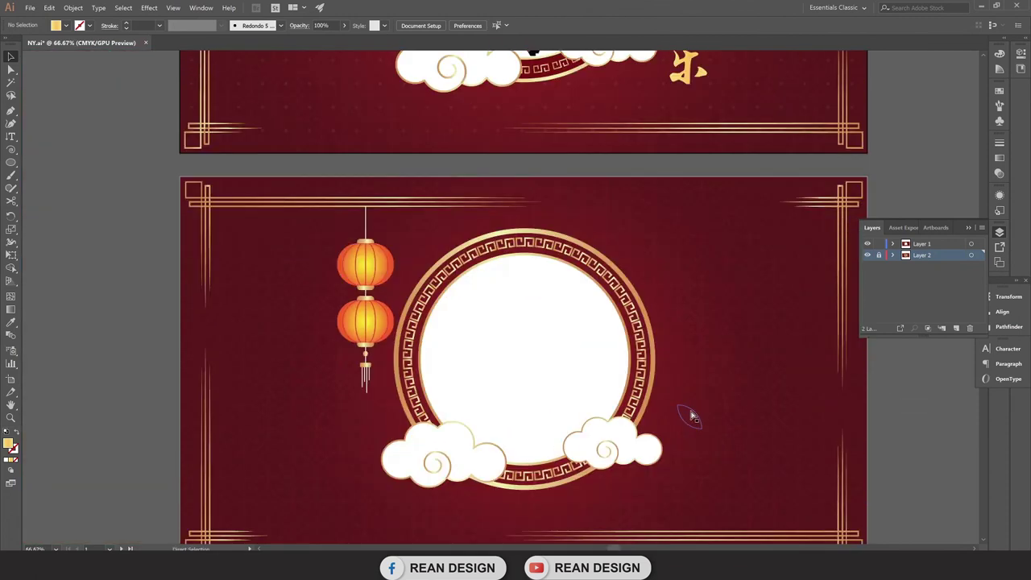
Paste the gold calligraphy onto Layer 1 instead of the locked layer.
key(ctrl+v)
click(581, 300)
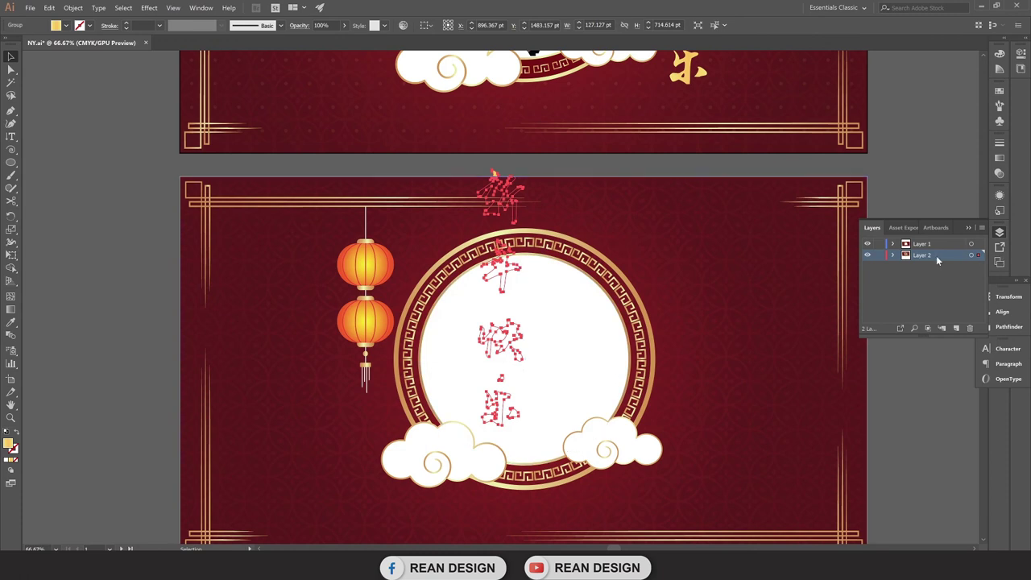
key(ctrl+z)
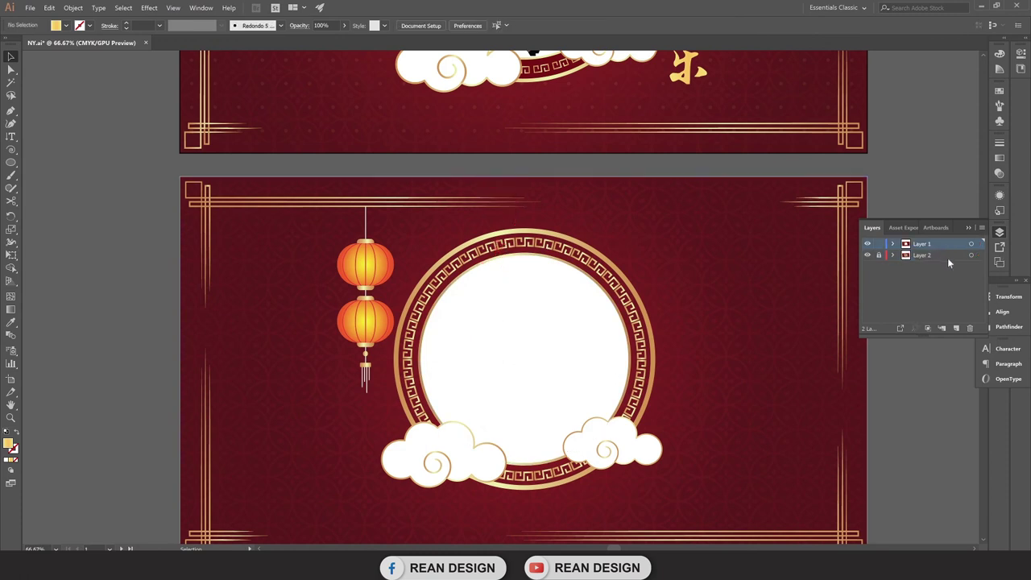
key(ctrl+v)
Position the pasted calligraphy to the right of the white circle.
mouse_move(505, 282)
mouse_down()
mouse_move(707, 339)
mouse_move(694, 327)
mouse_move(691, 338)
mouse_move(696, 326)
mouse_up()
click(912, 436)
click(938, 424)
drag(672, 257, 675, 258)
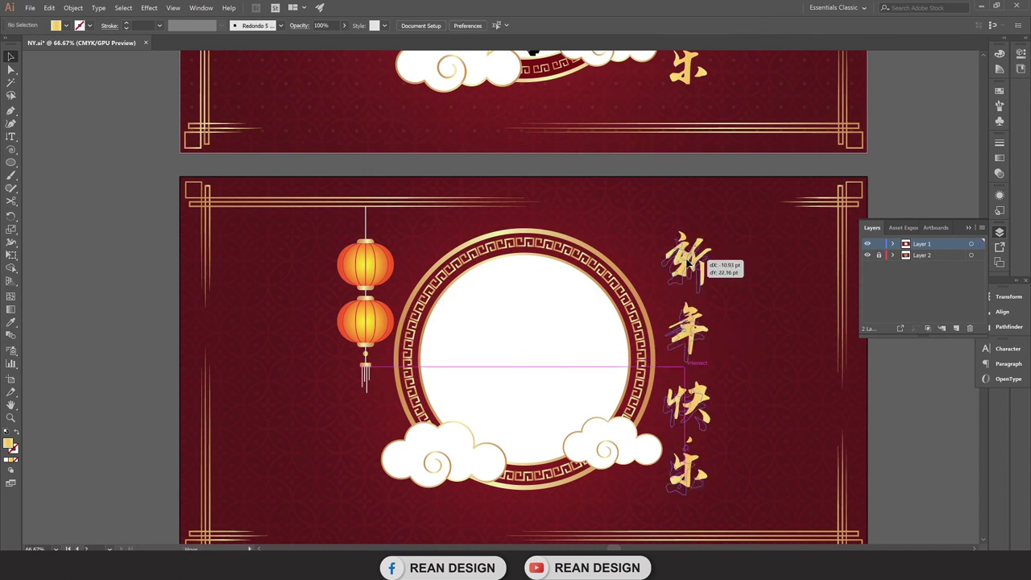
click(919, 421)
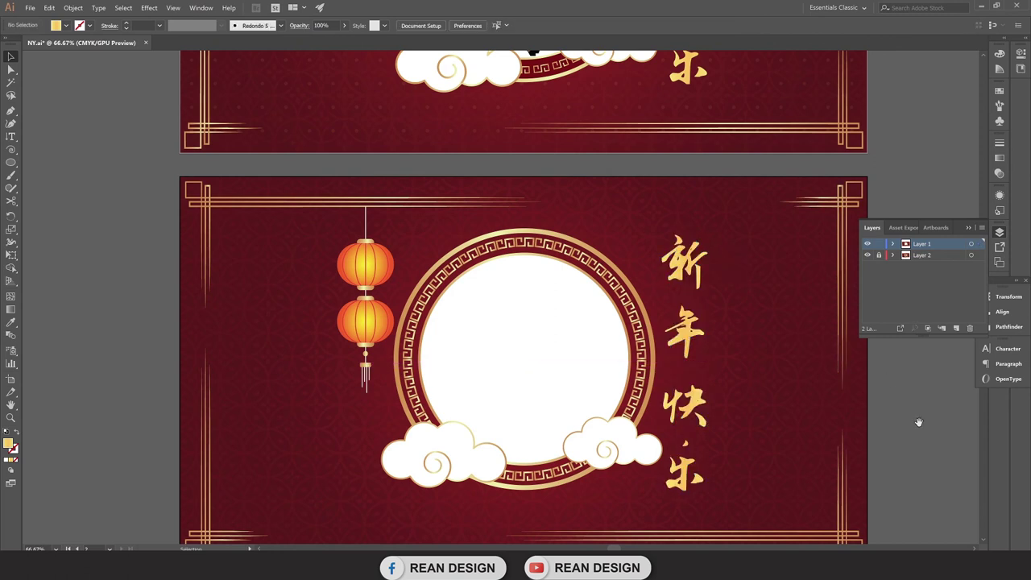
drag(919, 421, 810, 428)
click(578, 331)
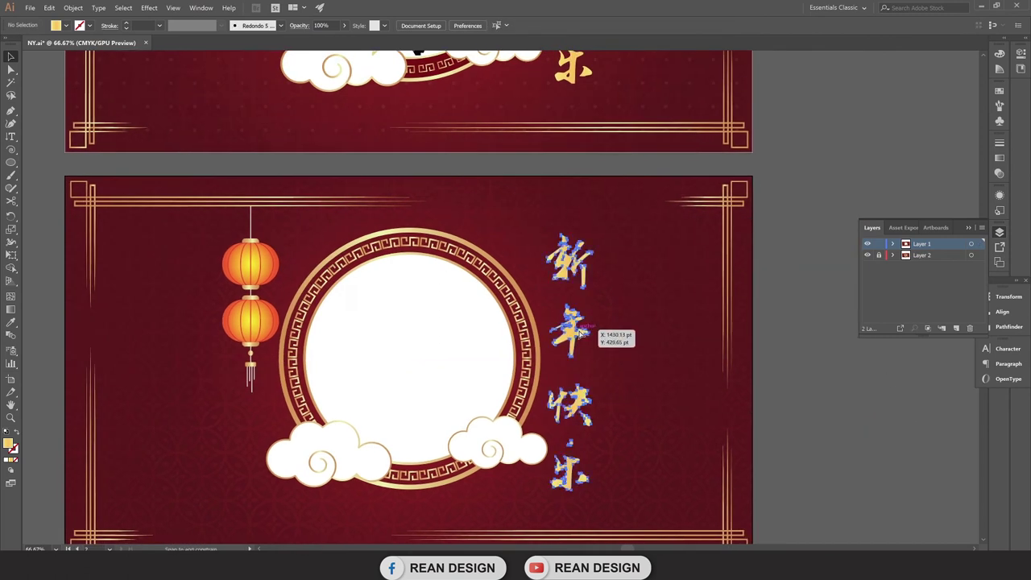
Zoom the view out to 50% to see the whole second artboard.
scroll(806, 433, up, 2)
scroll(820, 431, down, 1)
scroll(819, 431, up, 1)
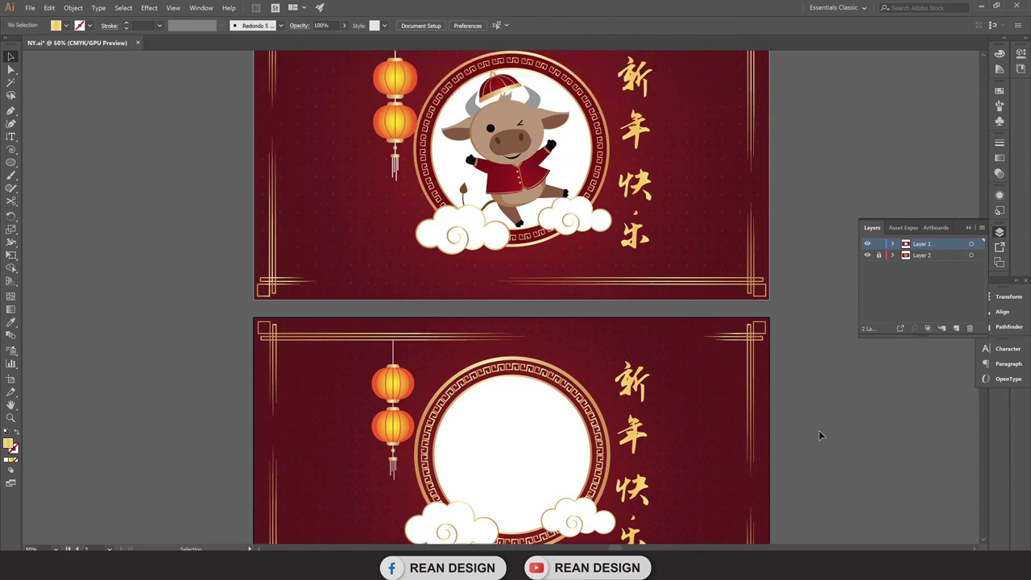
scroll(818, 430, down, 3)
scroll(818, 431, up, 2)
scroll(818, 431, up, 1)
scroll(818, 431, down, 1)
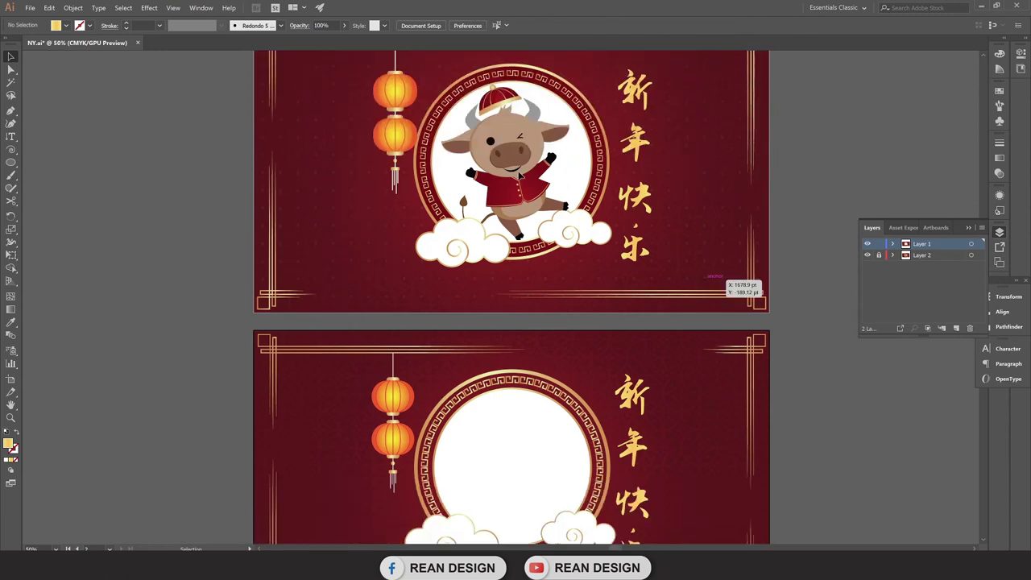
scroll(557, 295, down, 1)
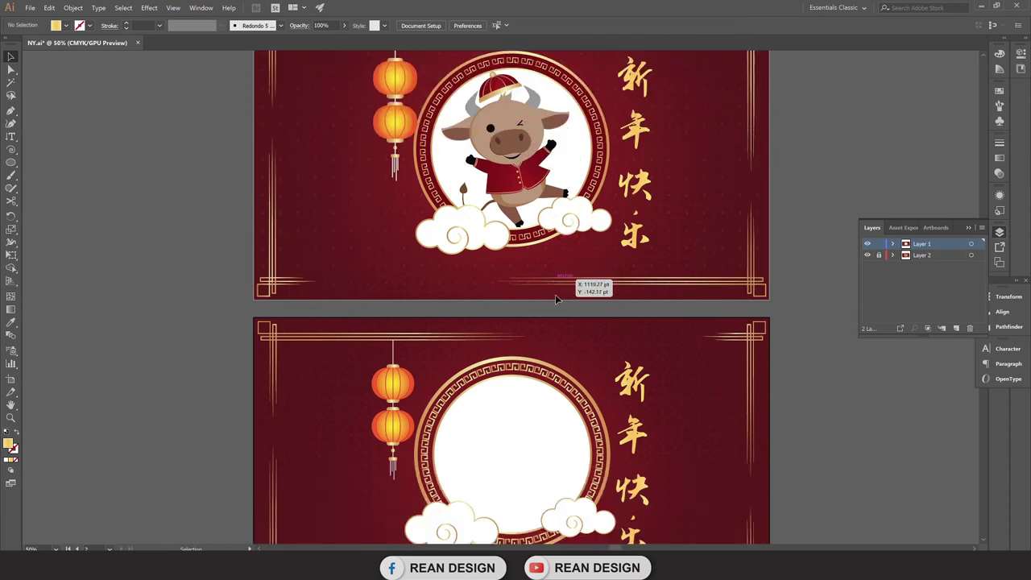
scroll(725, 242, up, 1)
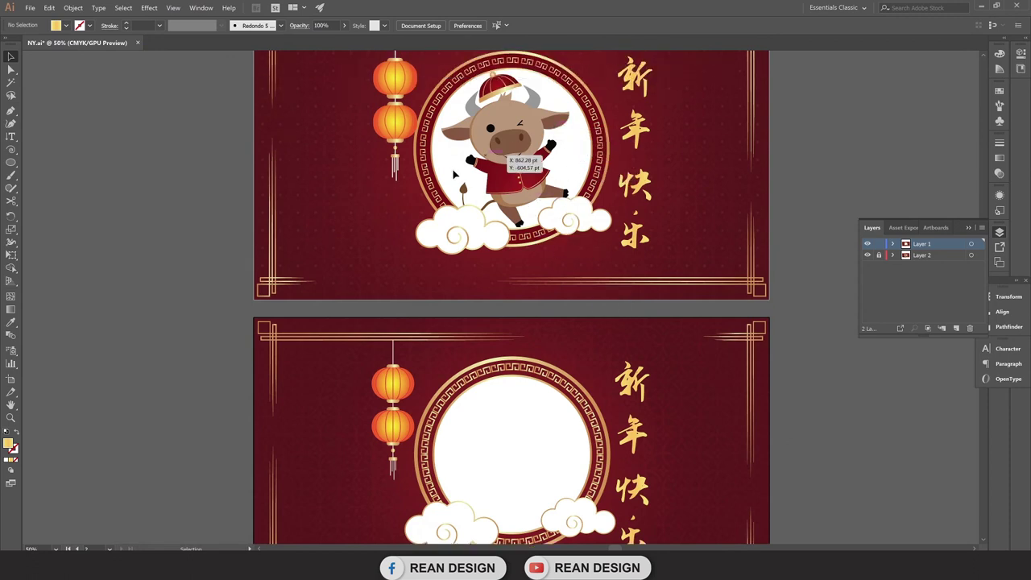
scroll(524, 172, up, 2)
With Layer 2 locked, move the left cloud left and the right cloud under the last character.
drag(565, 201, 525, 297)
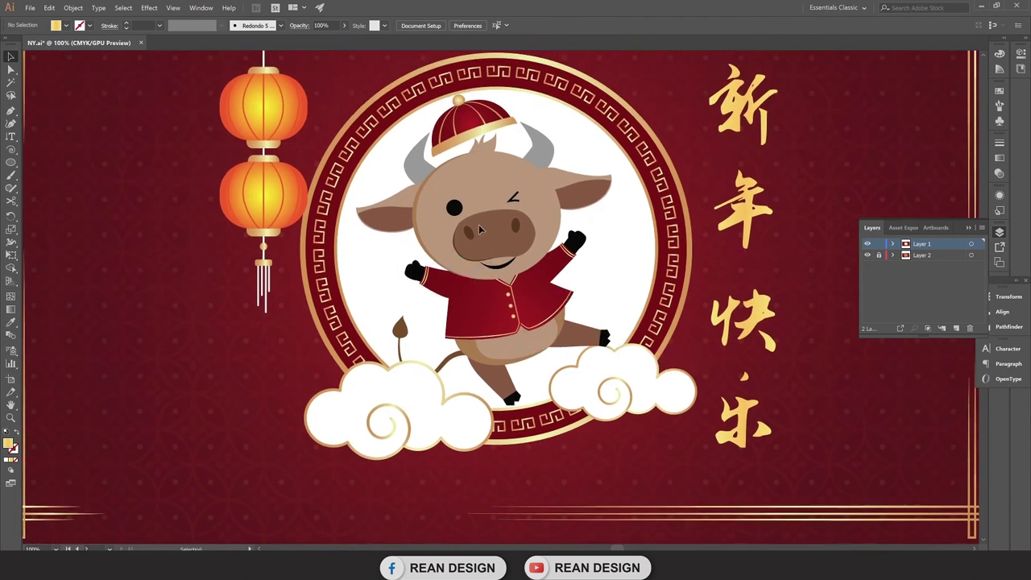
click(880, 254)
click(433, 416)
double_click(433, 413)
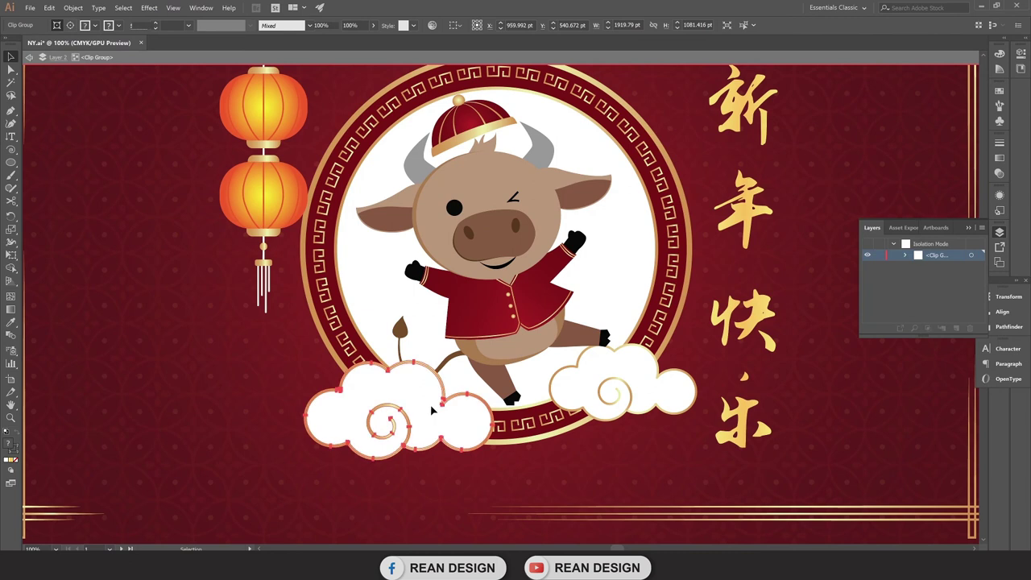
drag(431, 411, 302, 419)
drag(616, 385, 673, 405)
click(894, 290)
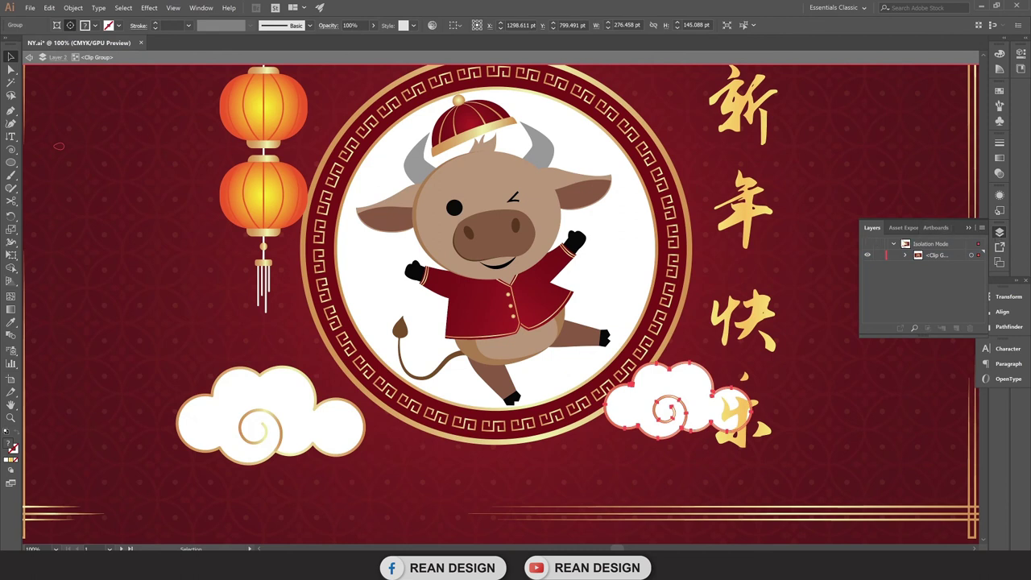
click(1000, 233)
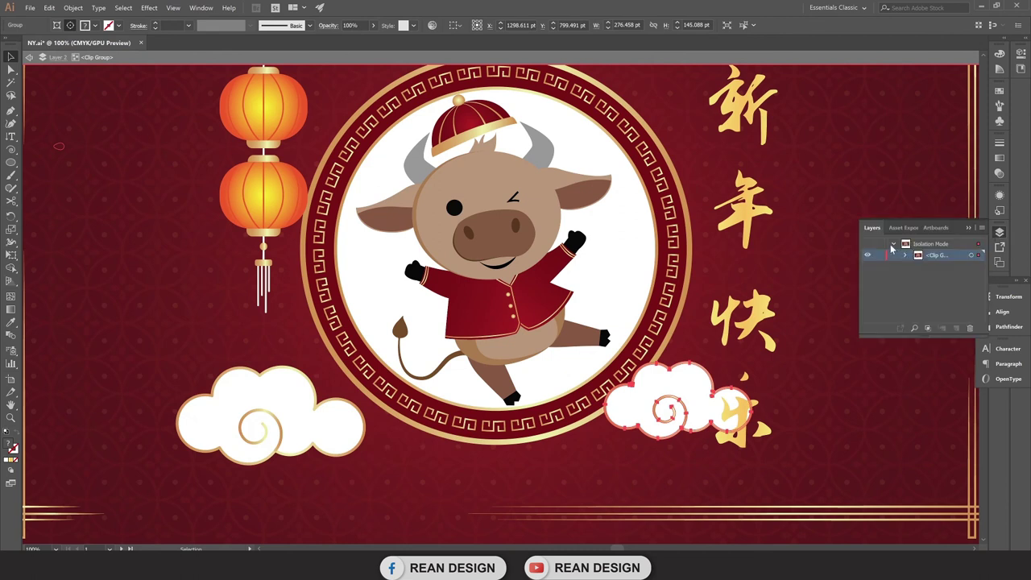
key(ctrl+minus)
key(ctrl+minus)
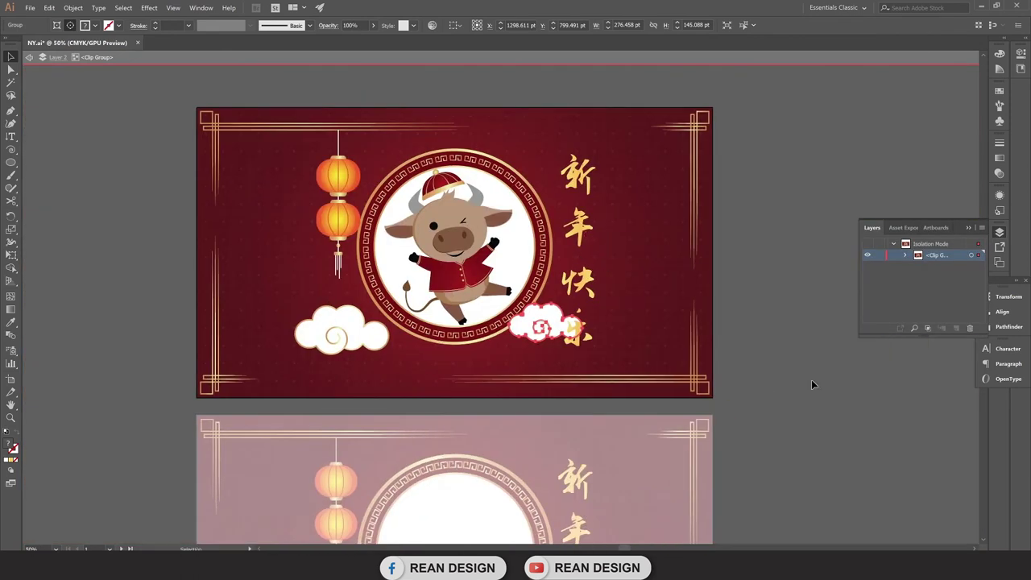
key(Escape)
key(ctrl+1)
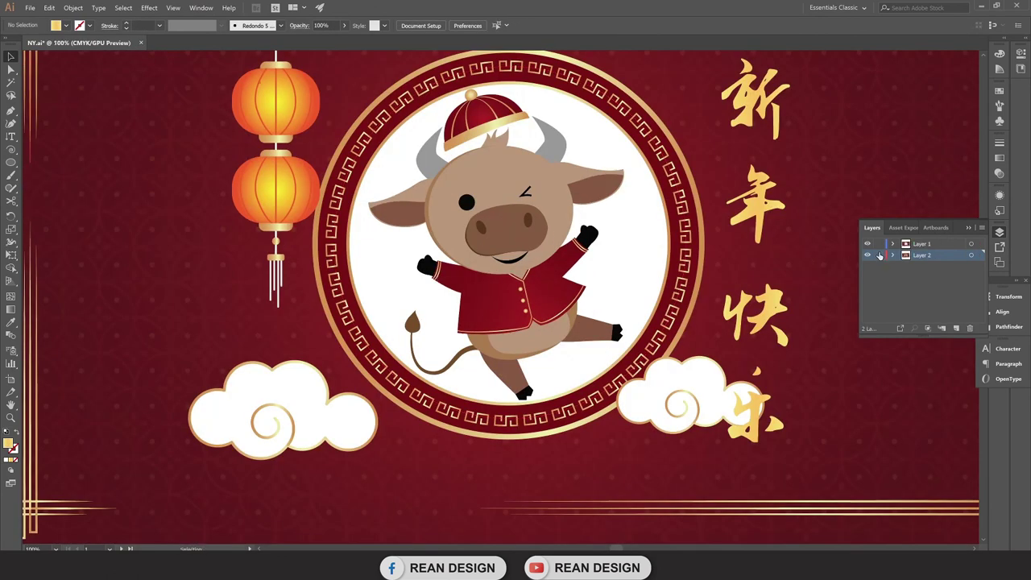
Draw an ellipse on Layer 1 over the ox's head.
scroll(516, 213, up, 1)
scroll(515, 216, up, 1)
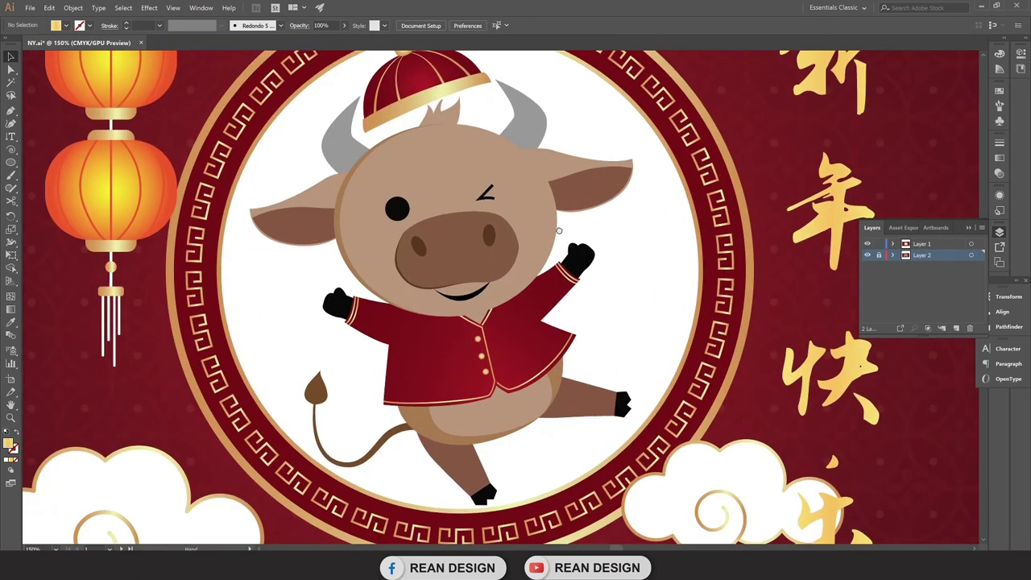
scroll(569, 239, up, 1)
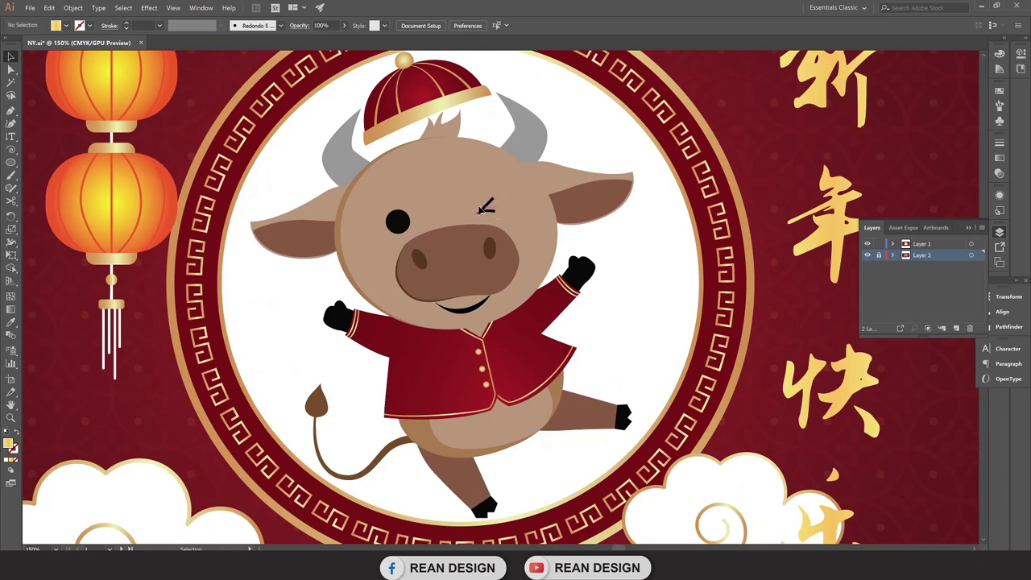
scroll(518, 202, down, 1)
scroll(502, 197, up, 1)
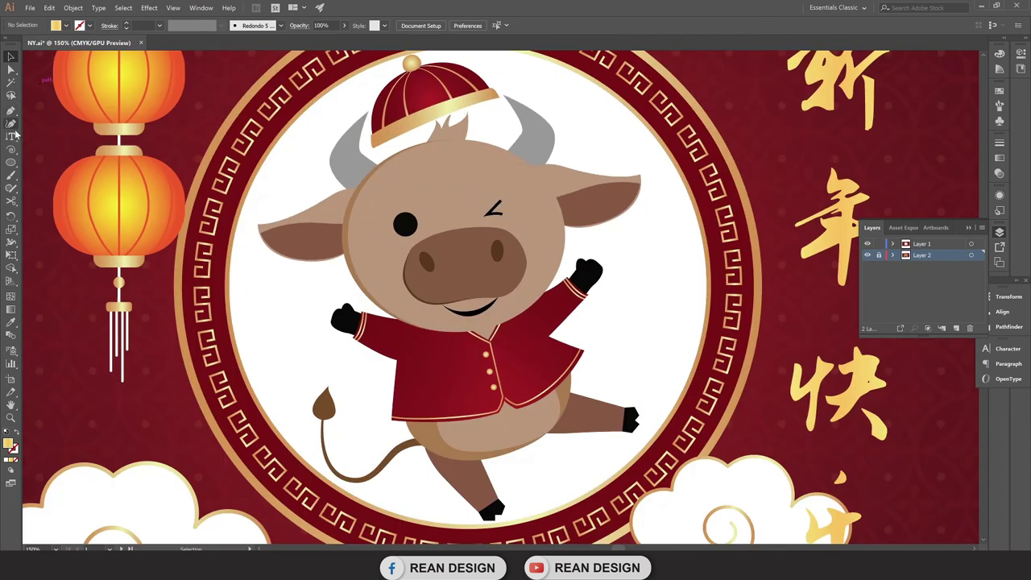
click(12, 163)
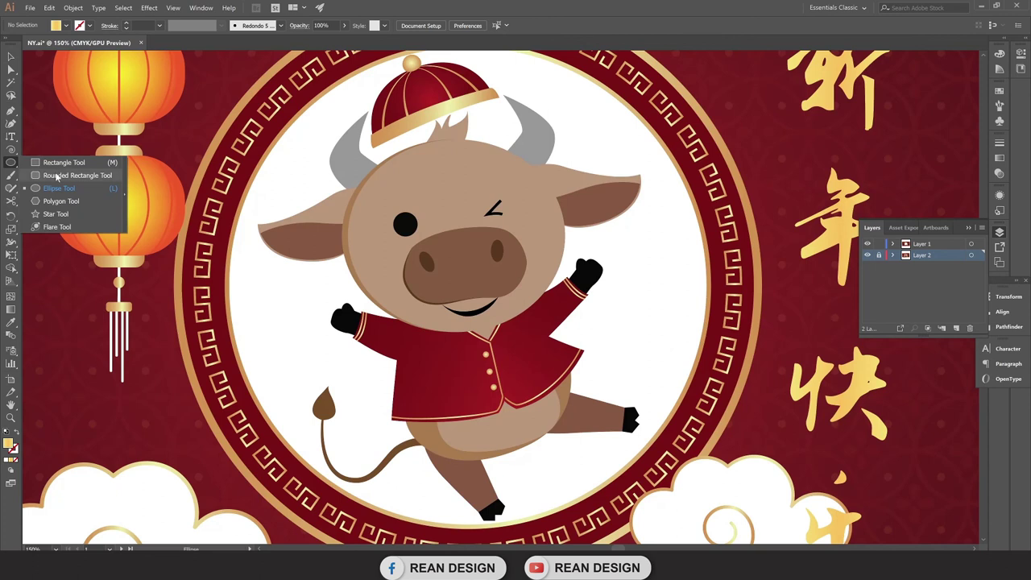
scroll(411, 206, down, 1)
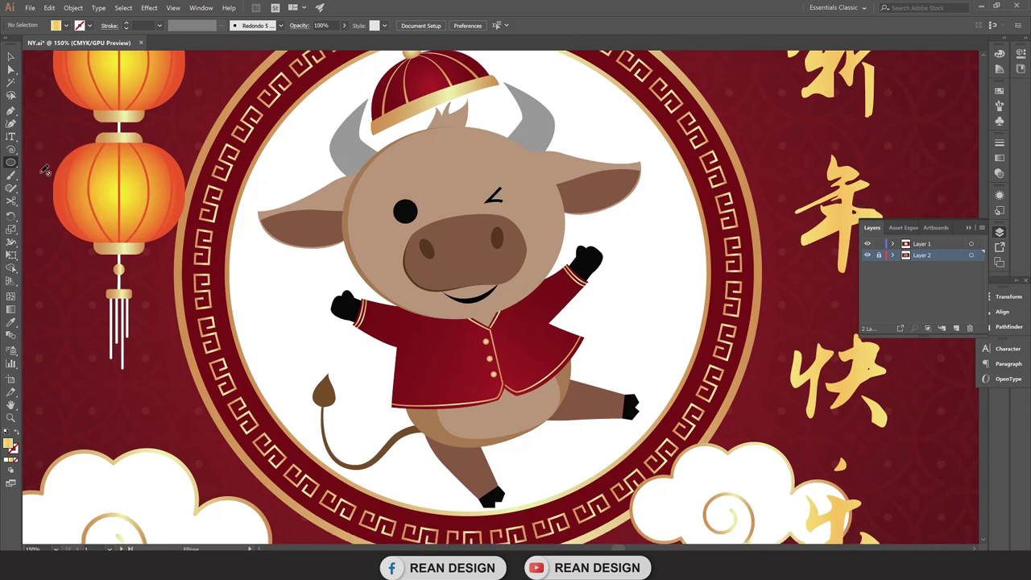
click(925, 245)
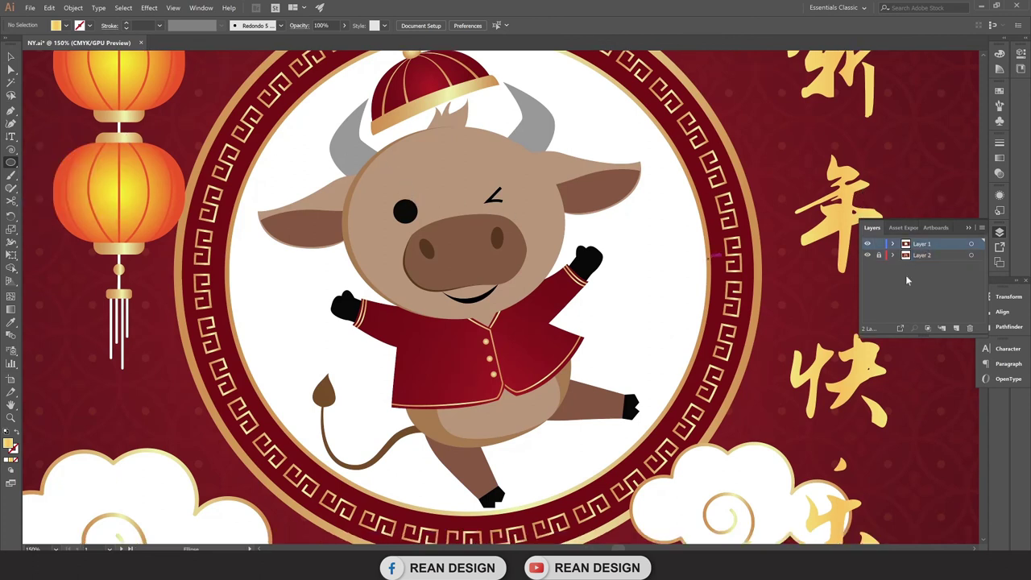
click(933, 257)
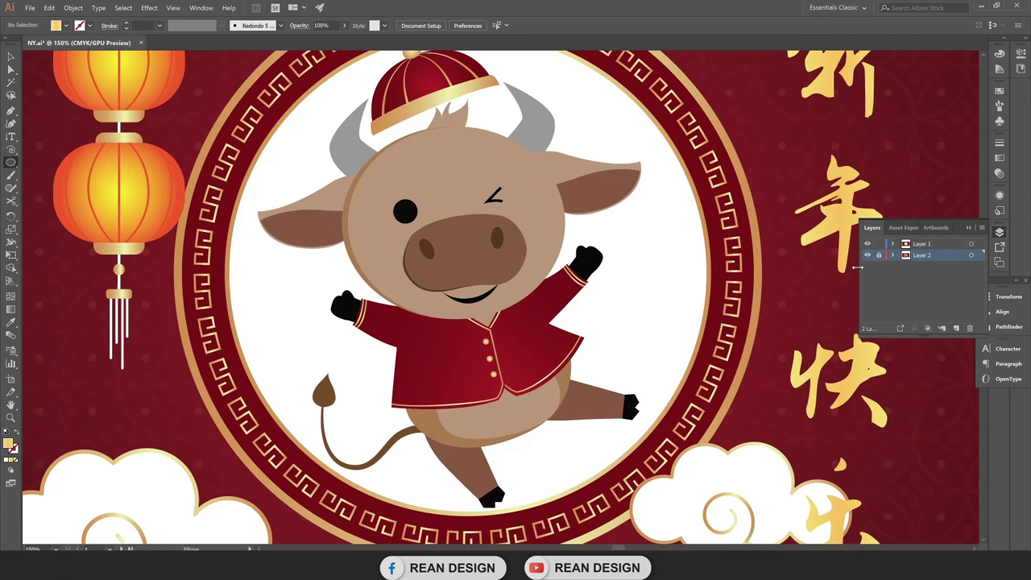
click(925, 245)
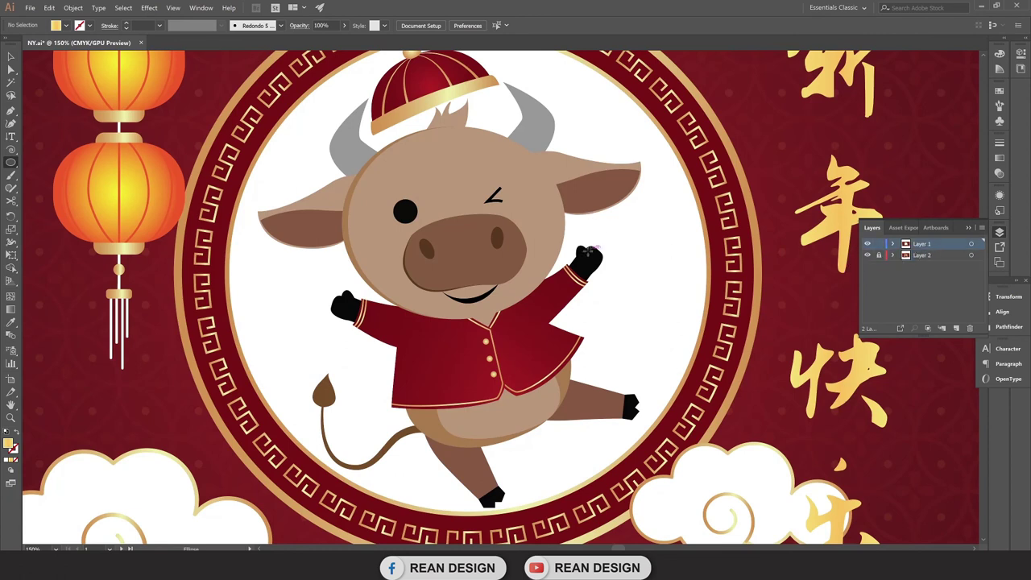
scroll(588, 251, up, 1)
mouse_move(351, 157)
mouse_down()
mouse_move(540, 304)
mouse_move(565, 341)
mouse_up()
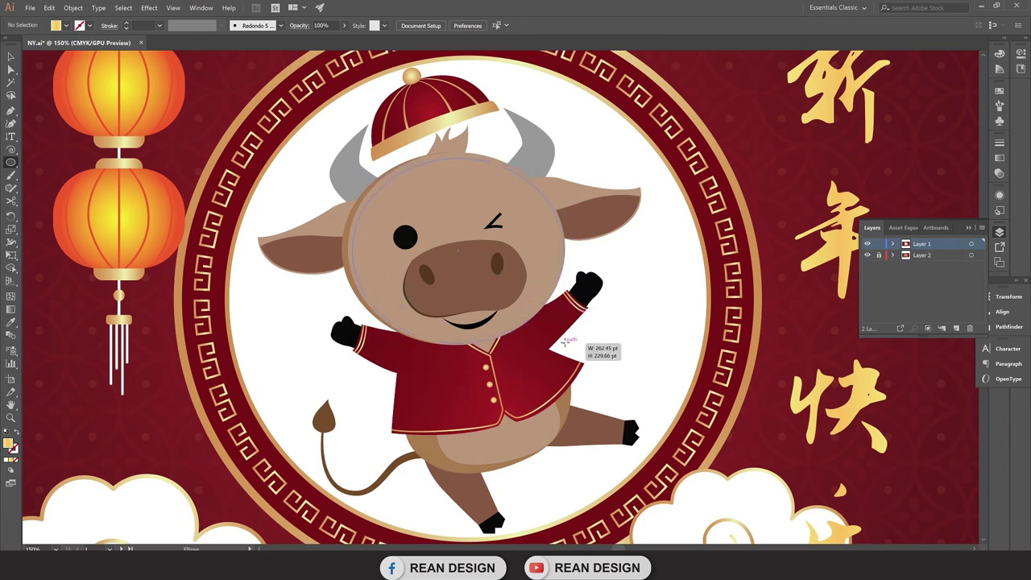
drag(565, 343, 566, 346)
Resize the ellipse to about 275 × 238 pt with Free Transform.
key(ctrl+equal)
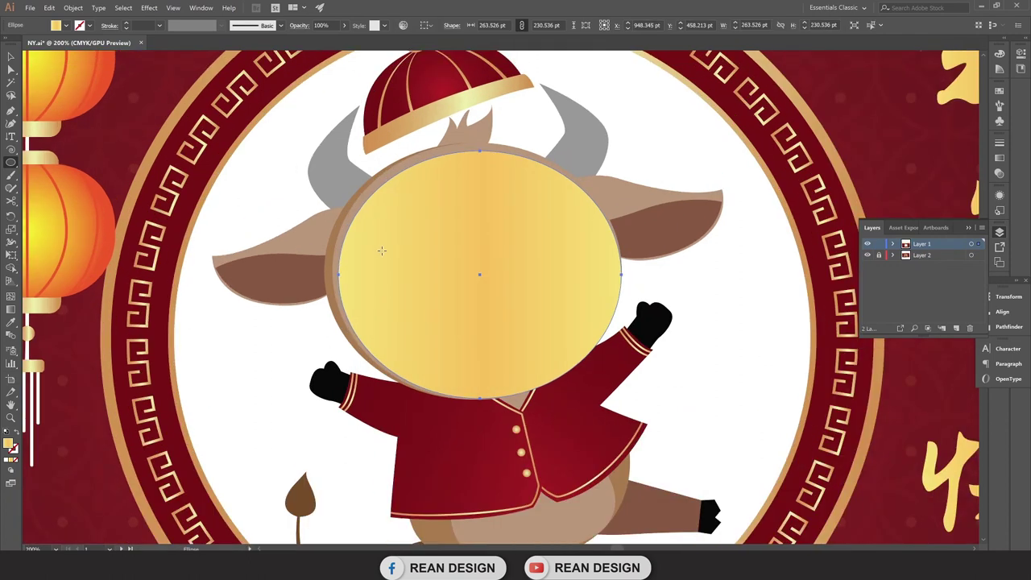
key(t)
key(e)
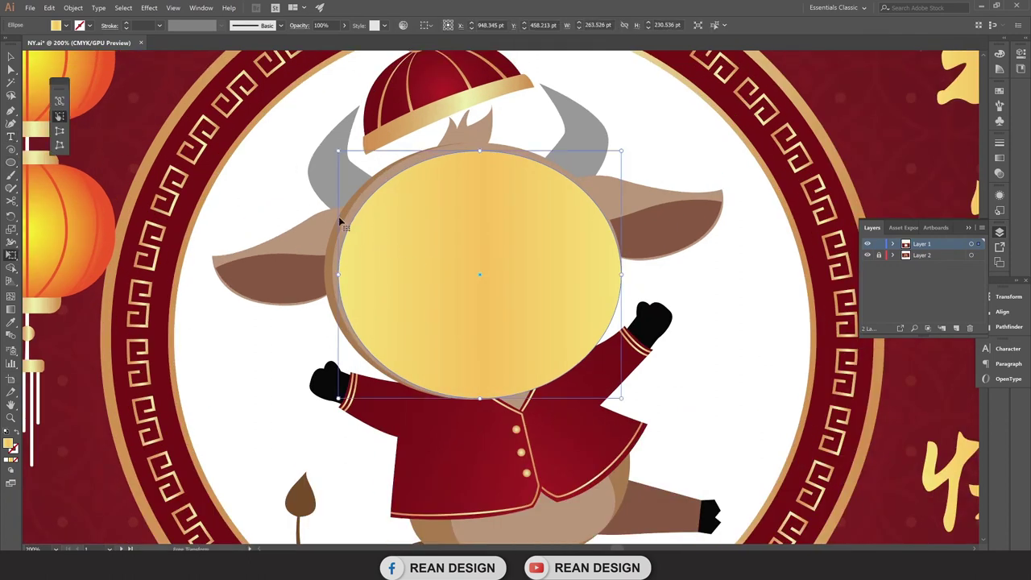
drag(341, 153, 324, 144)
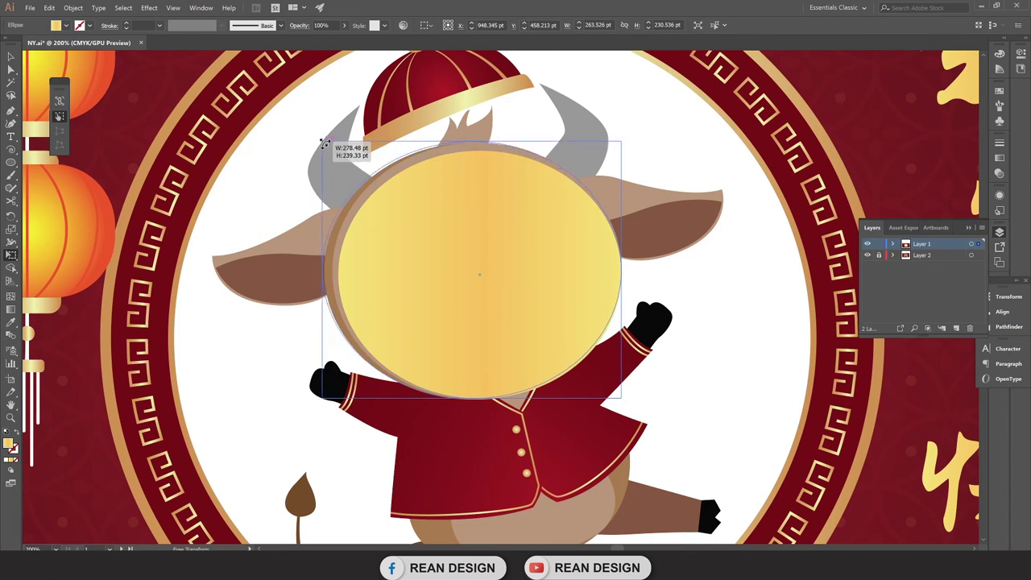
drag(325, 143, 325, 144)
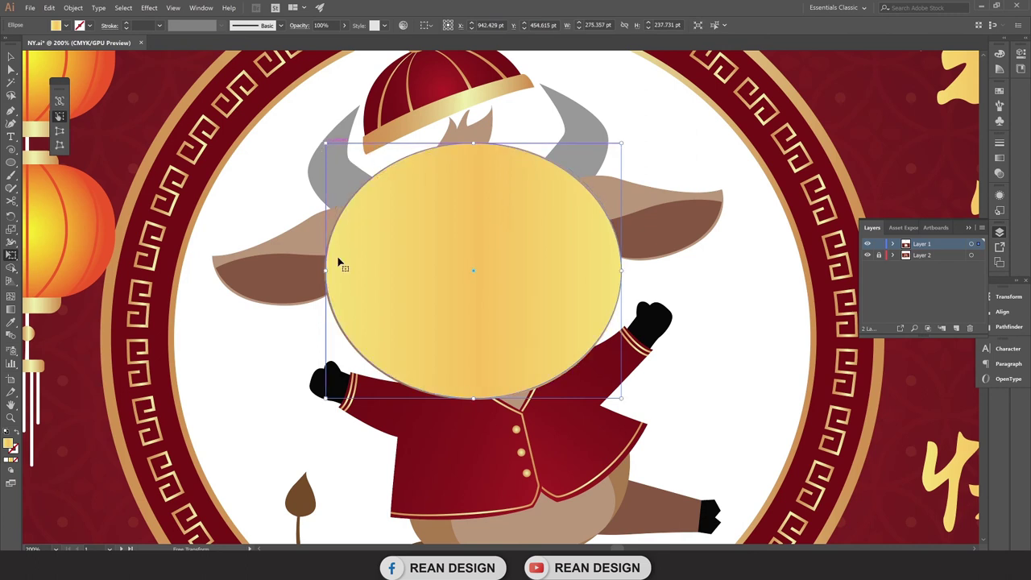
drag(325, 269, 322, 269)
key(v)
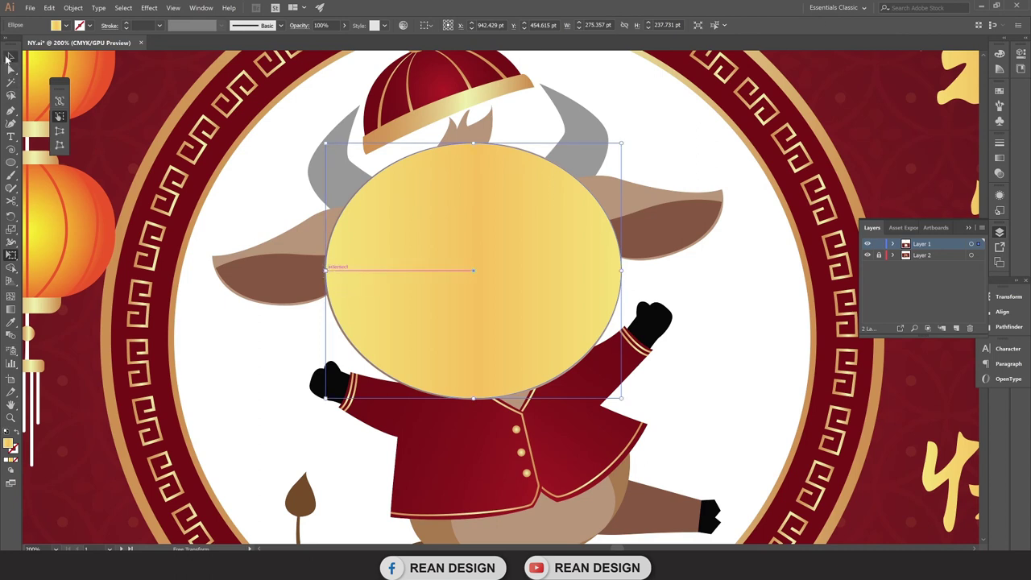
Move the ellipse right of the ox's head and fill it with the ox's tan face colour.
key(ctrl+minus)
scroll(375, 201, up, 1)
drag(361, 234, 727, 234)
scroll(407, 279, right, 2)
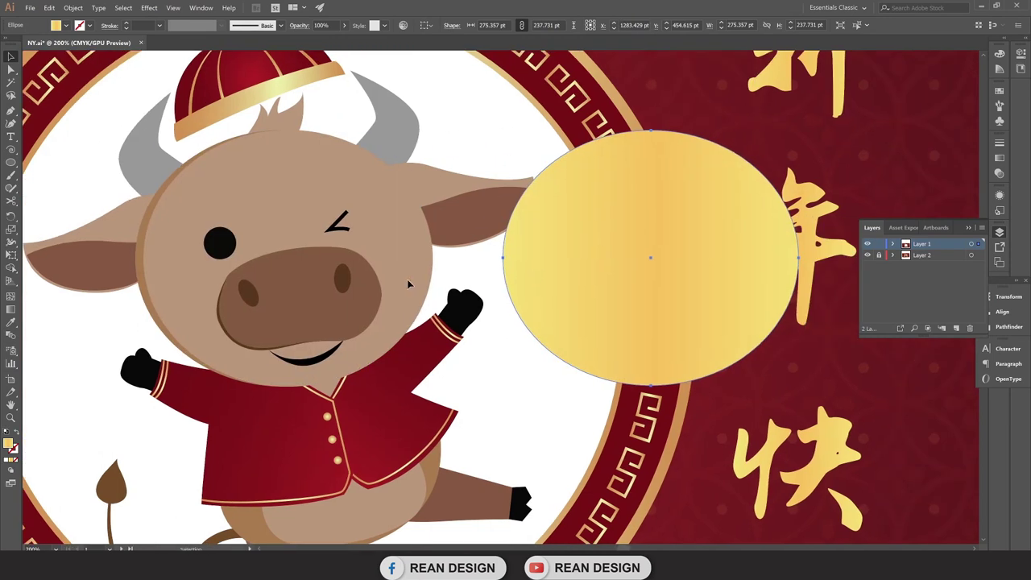
key(i)
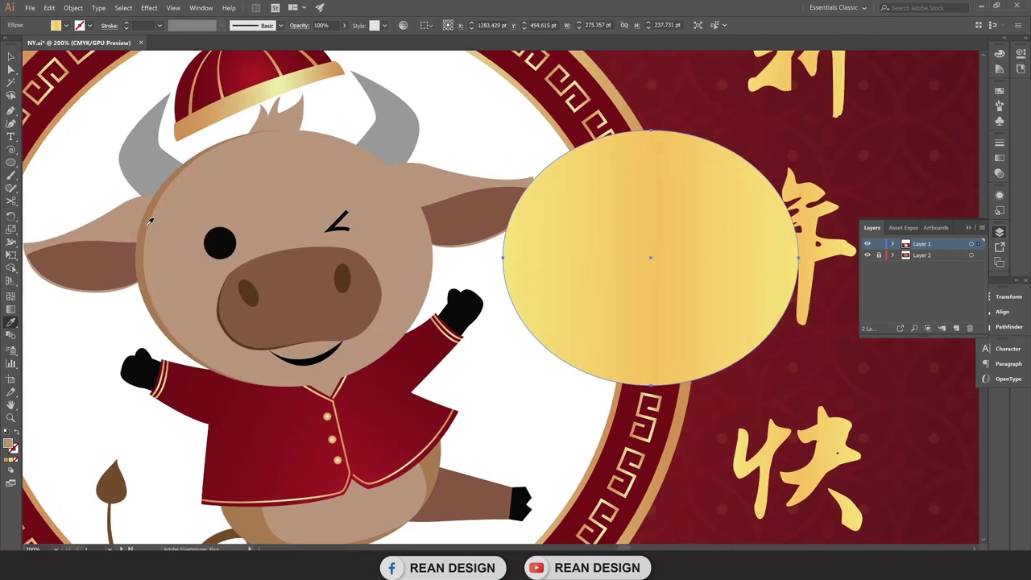
click(148, 223)
Nudge the tan ellipse slightly lower beside the ox's head.
key(v)
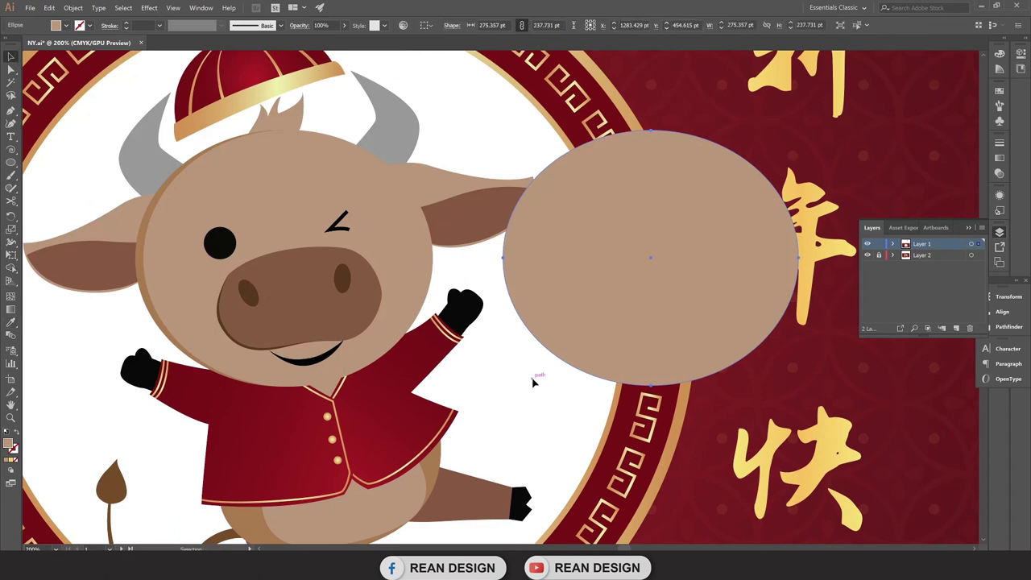
scroll(542, 414, up, 1)
drag(591, 302, 599, 362)
scroll(573, 320, down, 1)
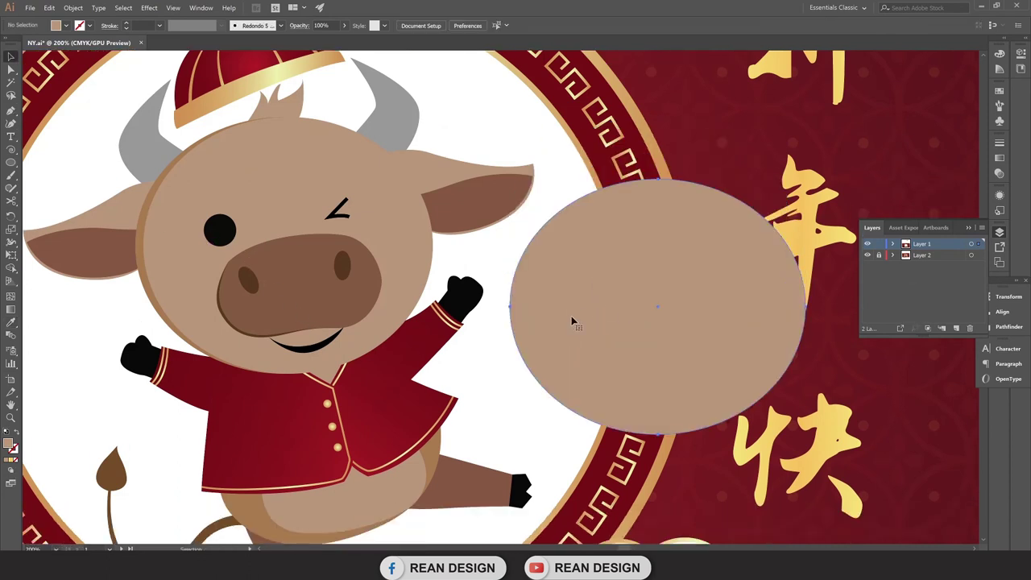
drag(633, 273, 627, 277)
click(721, 150)
click(522, 369)
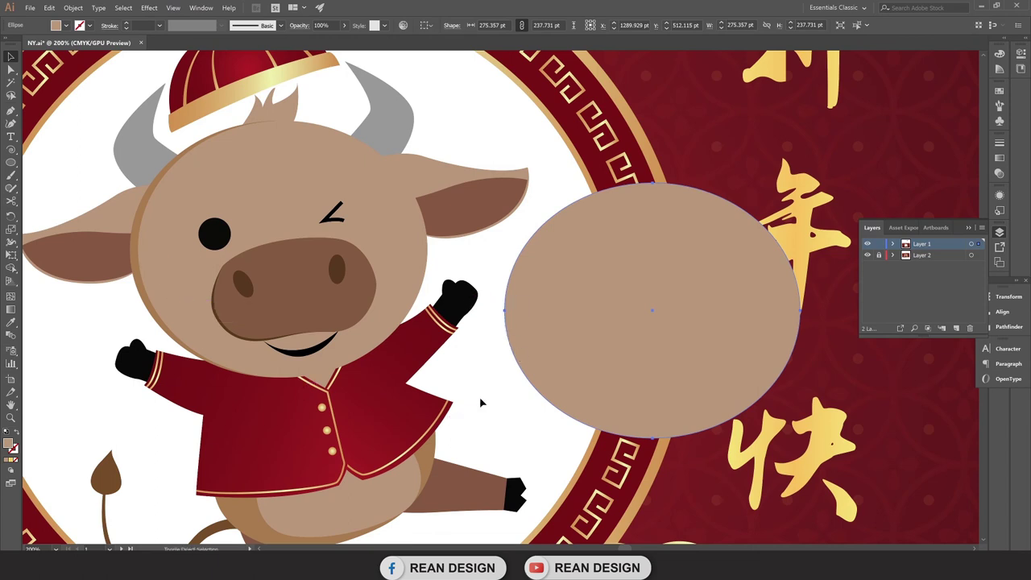
Narrow the new beige head oval slightly by pulling in its left edge.
key(e)
drag(504, 312, 511, 311)
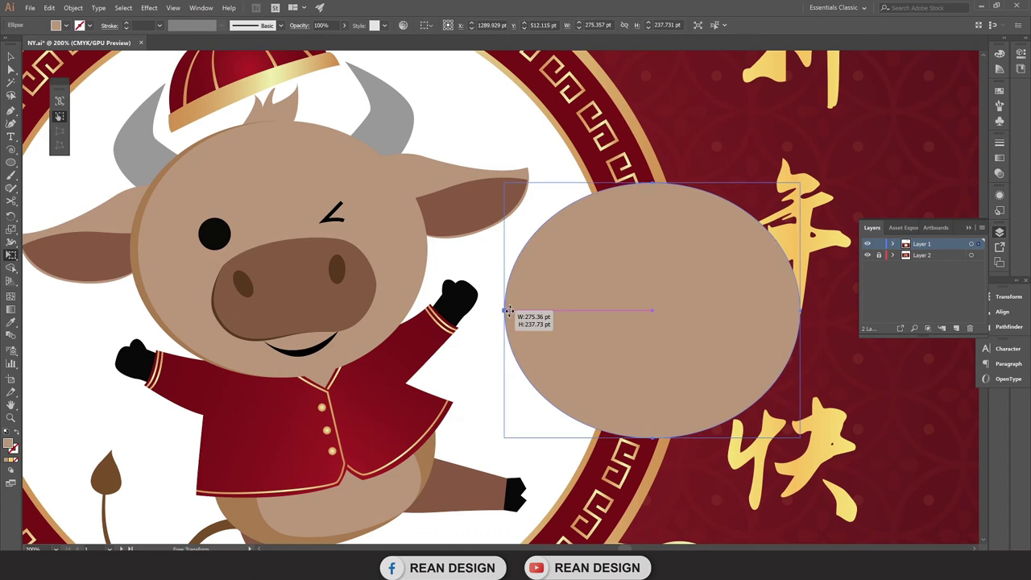
key(i)
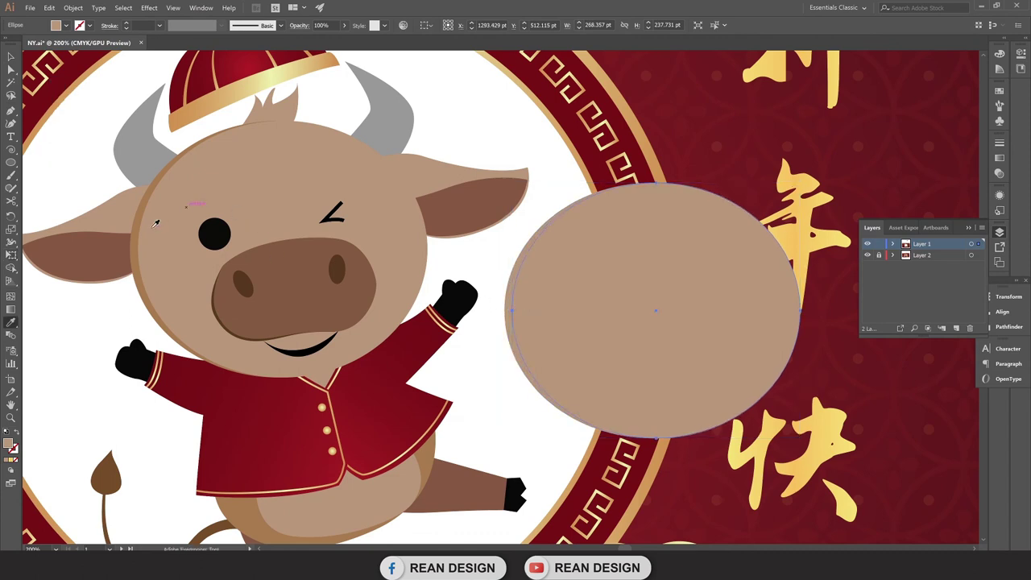
key(v)
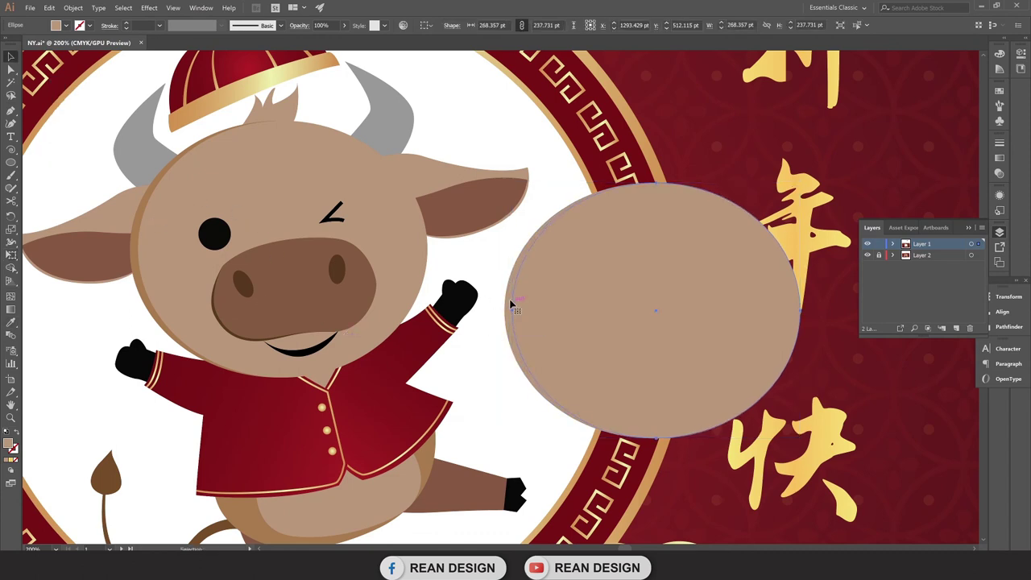
Eyedropper the ox's head to give the oval its shaded rim, then deselect.
key(i)
click(136, 246)
key(v)
click(495, 435)
scroll(509, 393, down, 1)
scroll(524, 429, up, 3)
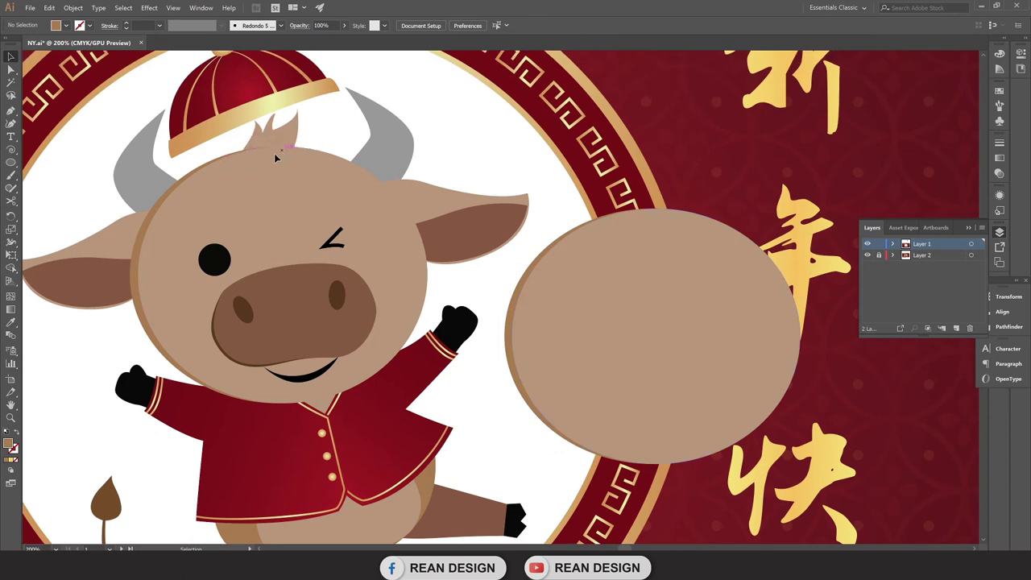
Trace the ox's pointed, multi-tipped hair tuft with the Pen tool.
key(p)
scroll(129, 121, up, 3)
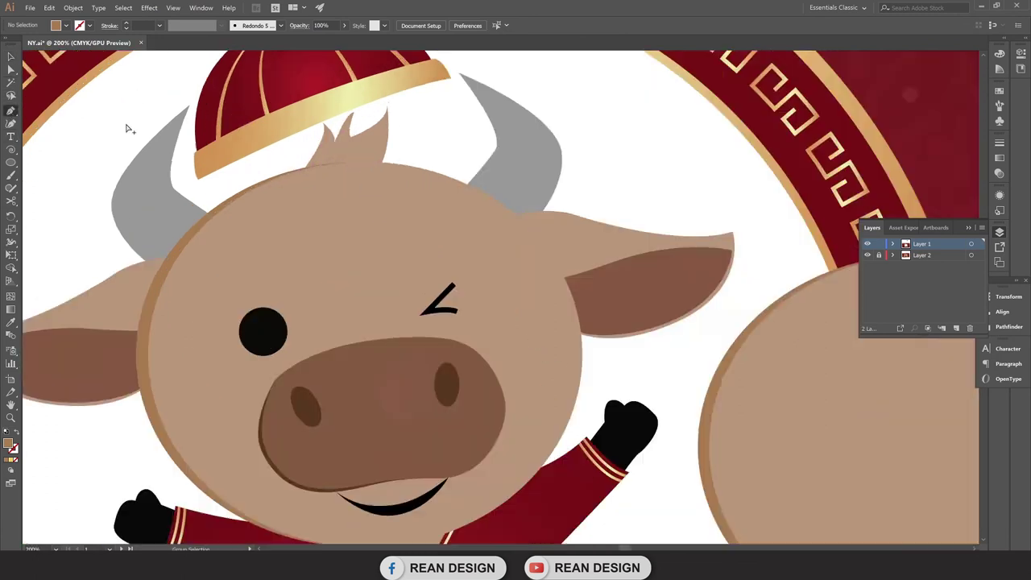
click(361, 216)
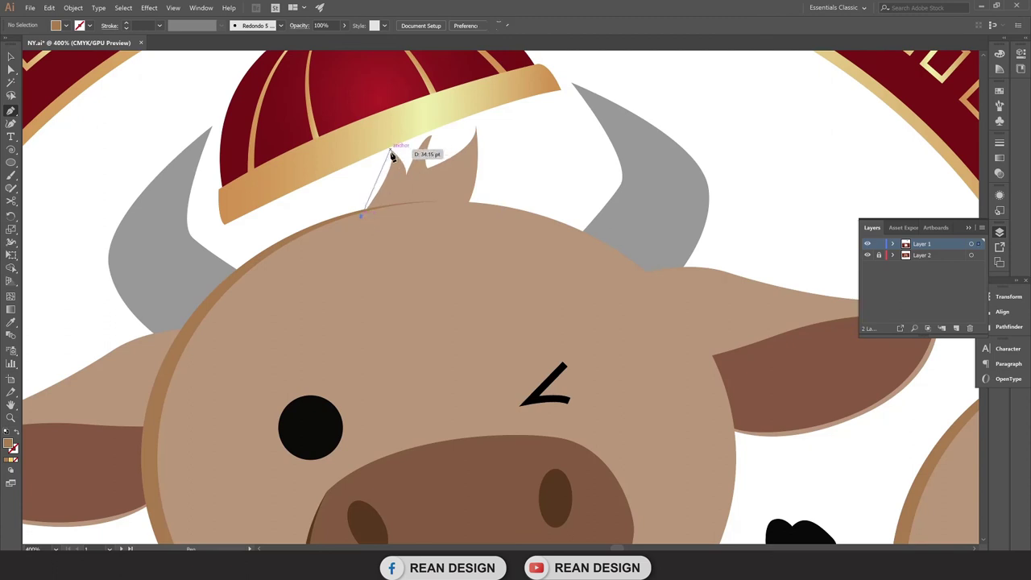
drag(392, 151, 390, 133)
alt+click(392, 152)
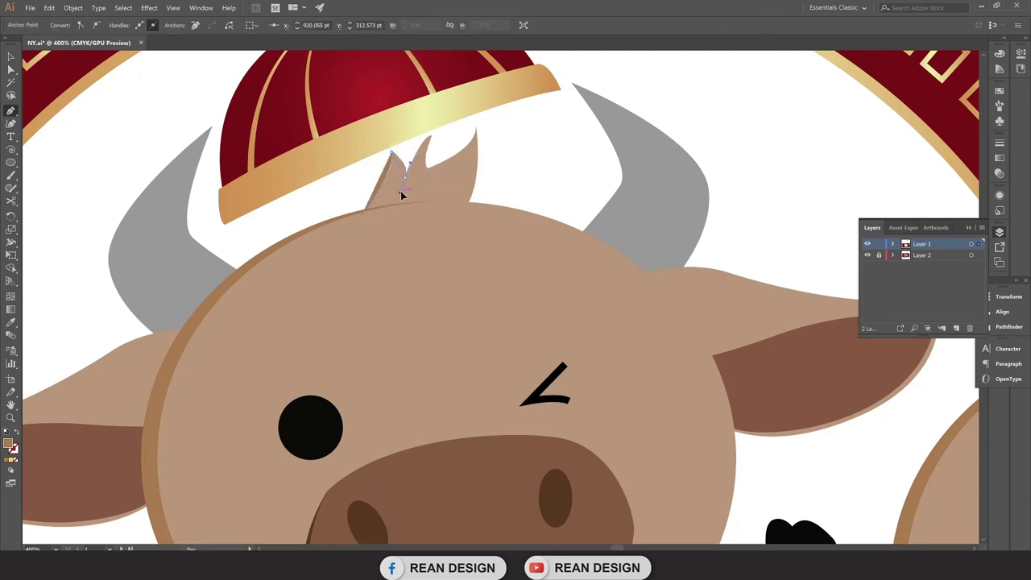
drag(405, 184, 428, 144)
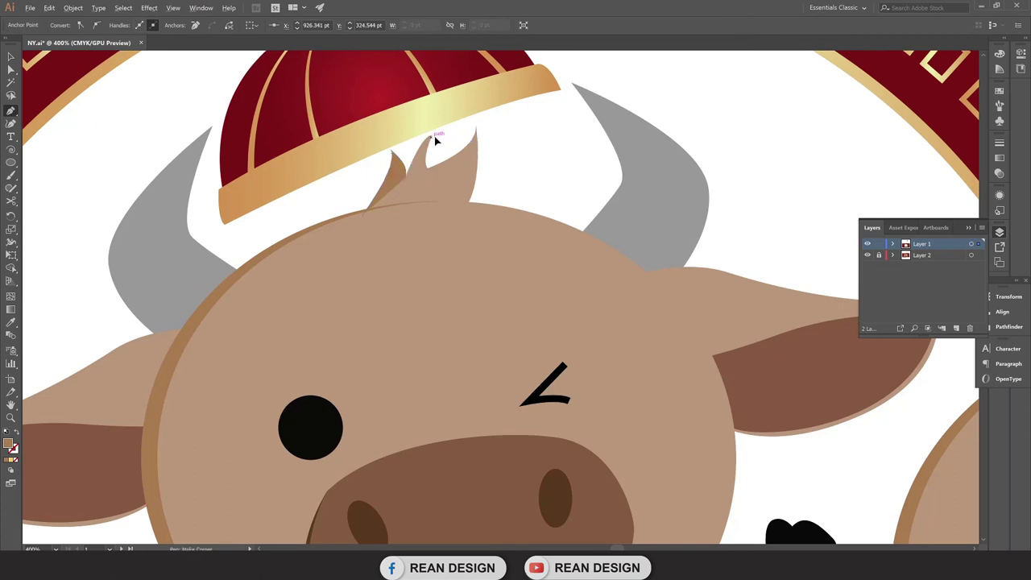
drag(428, 138, 432, 172)
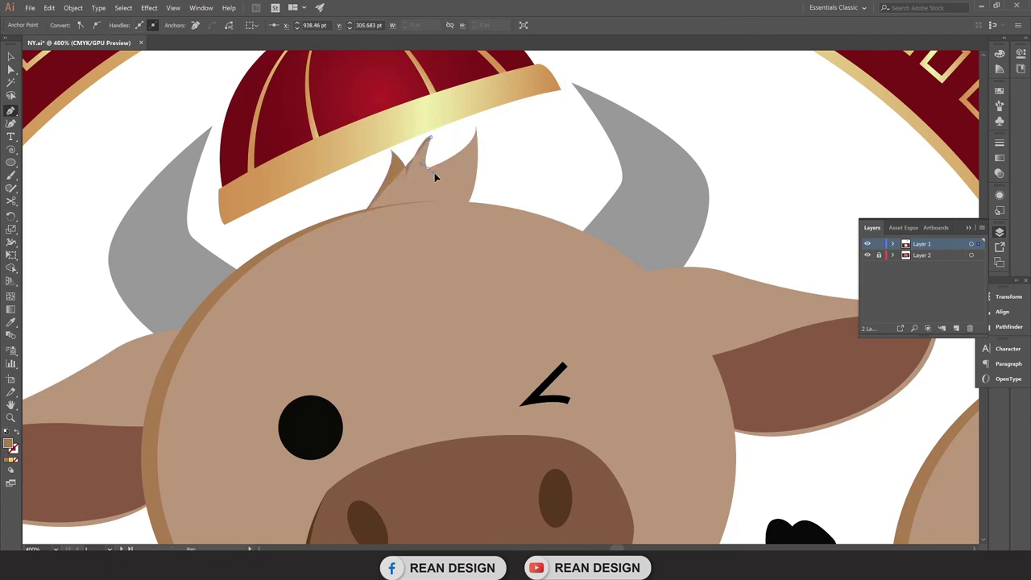
click(428, 167)
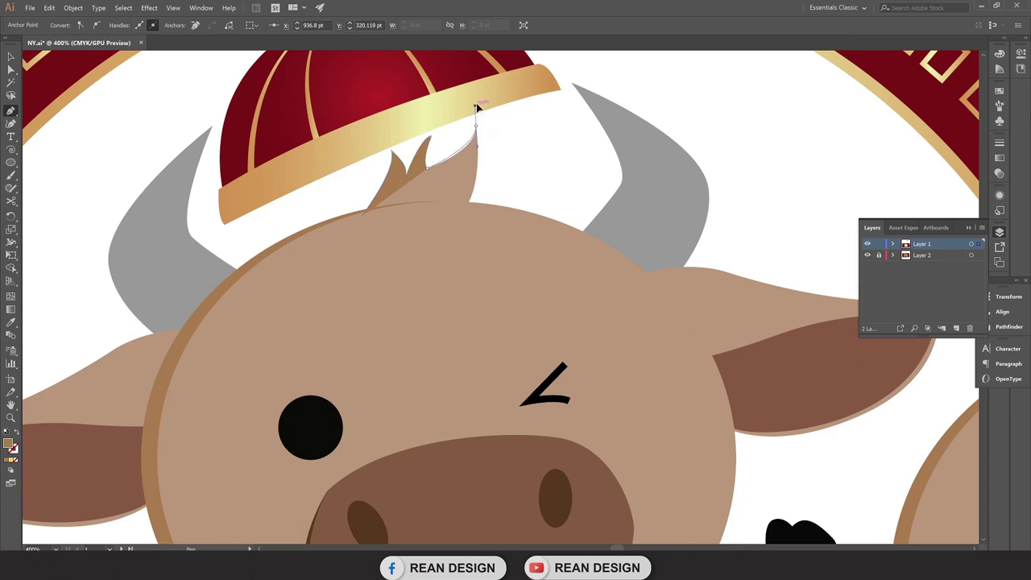
mouse_move(476, 128)
mouse_down()
mouse_move(472, 197)
mouse_move(448, 238)
mouse_move(465, 212)
mouse_up()
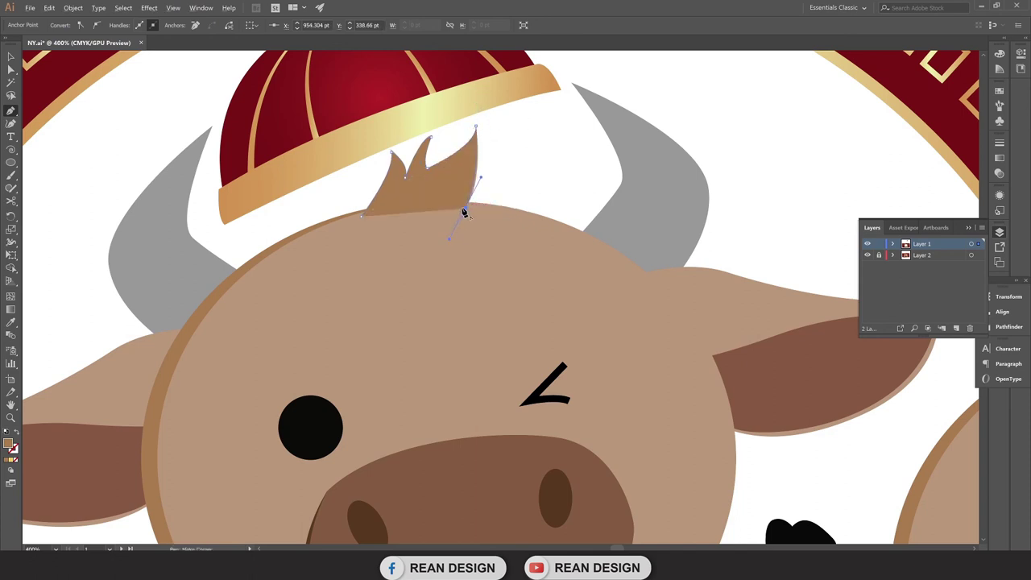
alt+scroll(363, 219, down, 2)
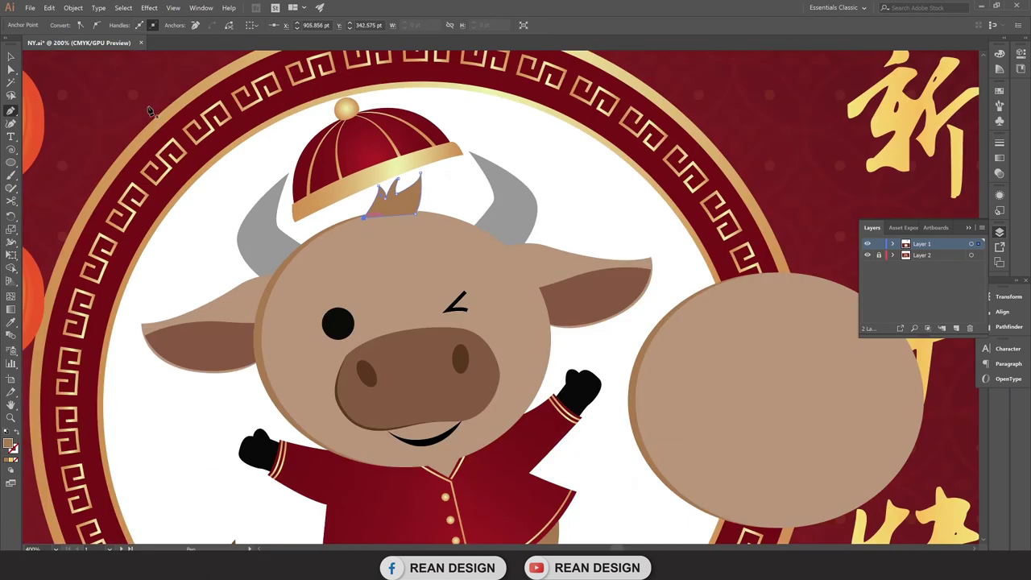
Fill the tuft with the head's beige and move it onto the new head oval.
click(11, 57)
scroll(362, 242, down, 1)
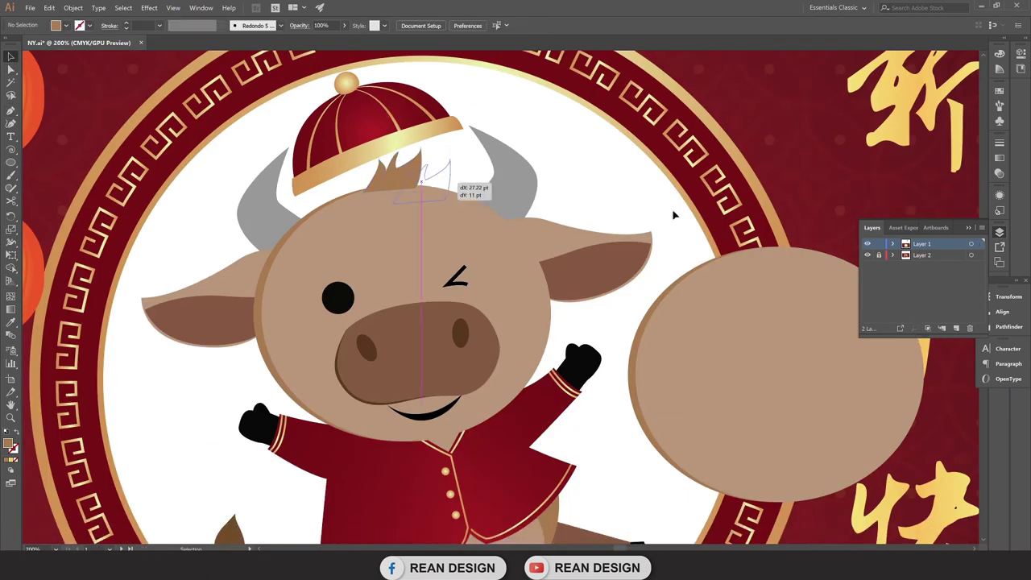
click(830, 244)
scroll(792, 257, down, 2)
key(i)
click(786, 252)
key(v)
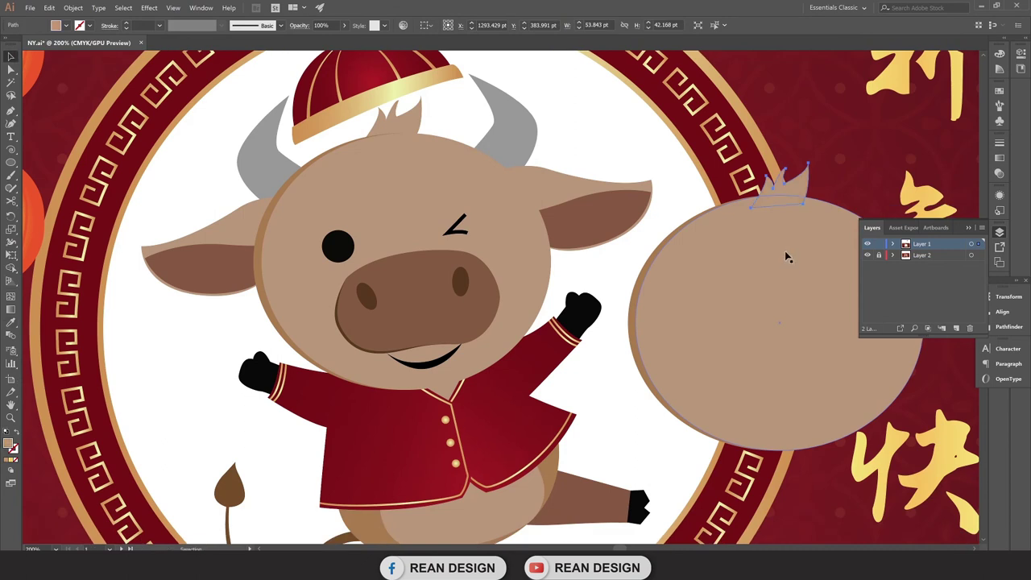
drag(847, 170, 721, 208)
click(750, 193)
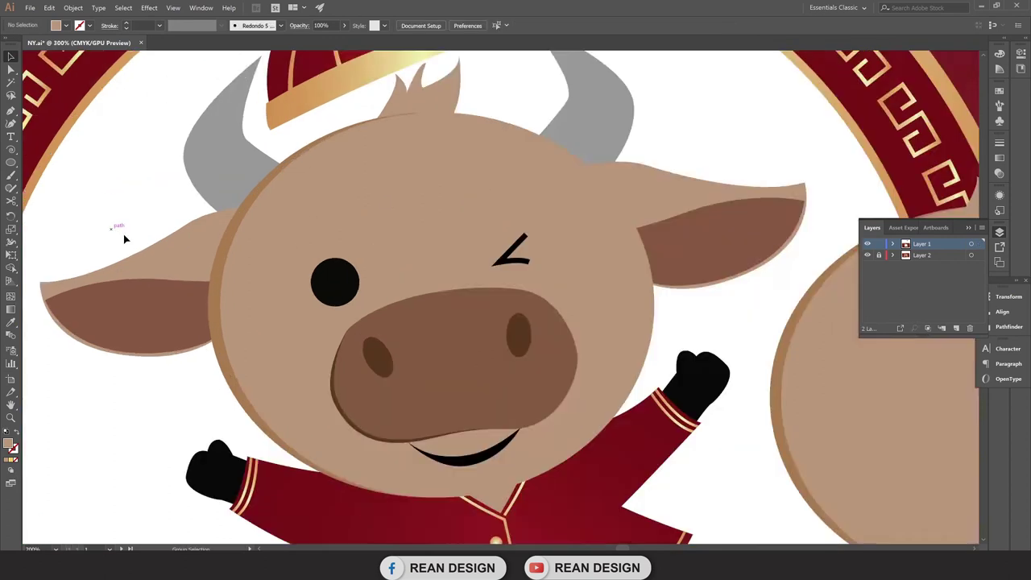
Trace the left ear's upper edge from the head out to its pointed tip.
scroll(121, 232, up, 3)
click(12, 110)
click(437, 164)
drag(375, 167, 360, 179)
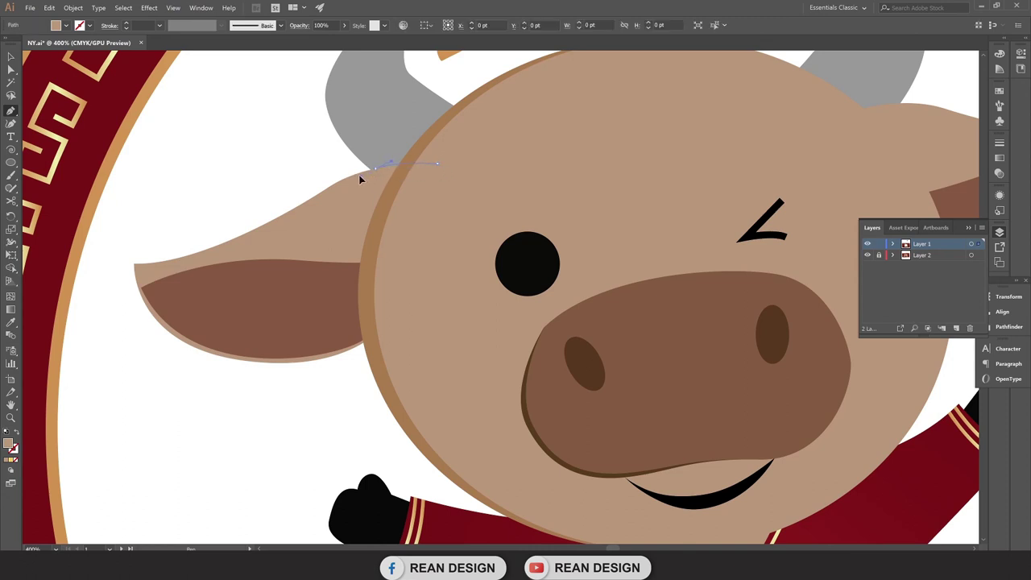
click(356, 174)
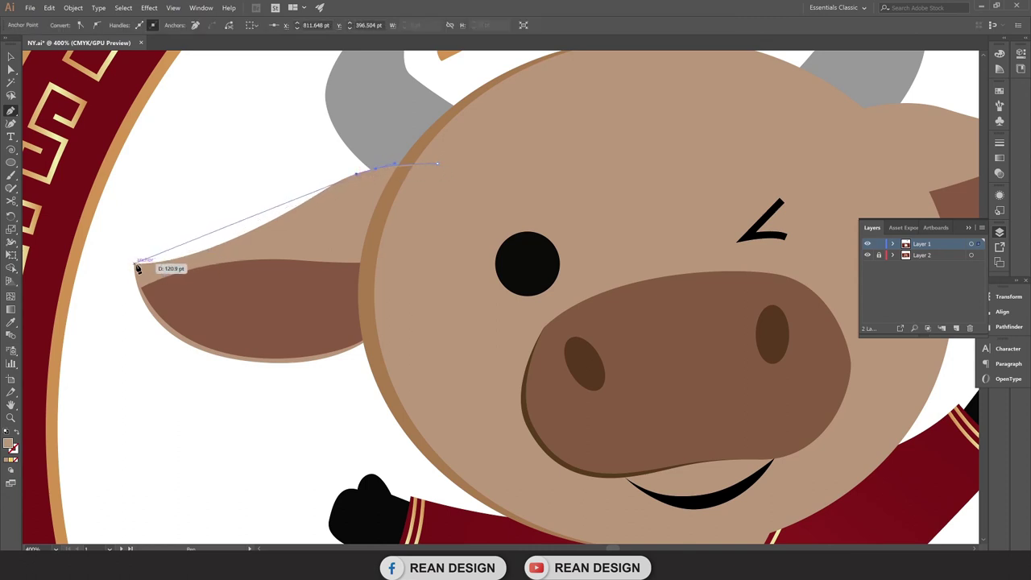
click(135, 264)
mouse_move(317, 210)
mouse_down()
mouse_move(315, 202)
mouse_move(254, 238)
mouse_up()
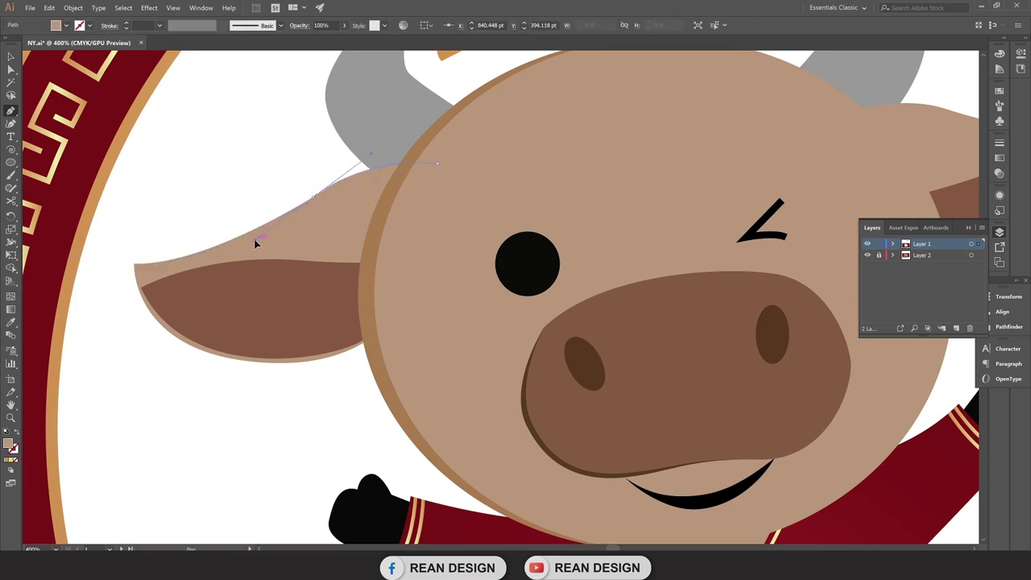
drag(137, 264, 125, 260)
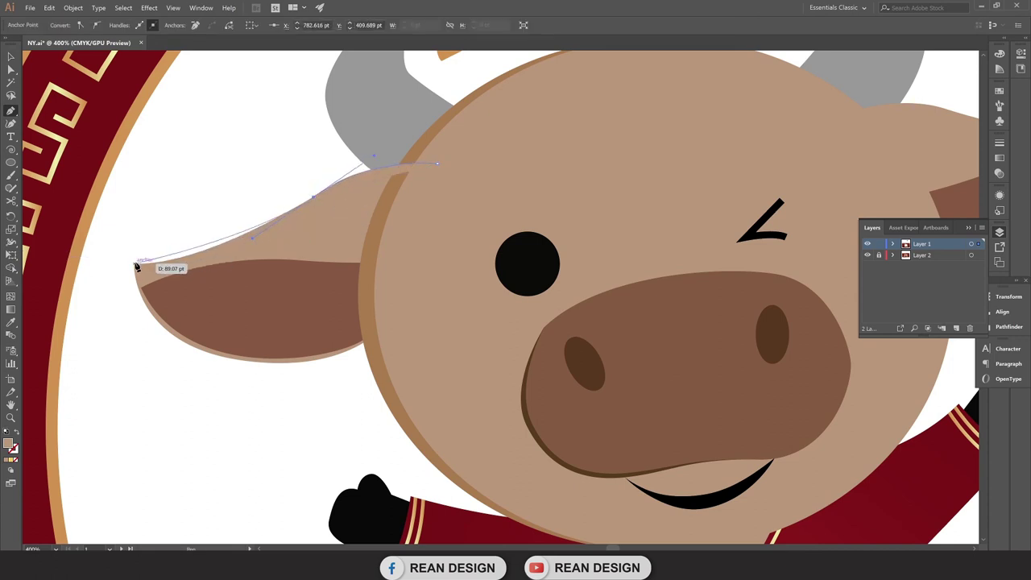
Curve the ear's lower edge back and close the ear shape.
click(134, 264)
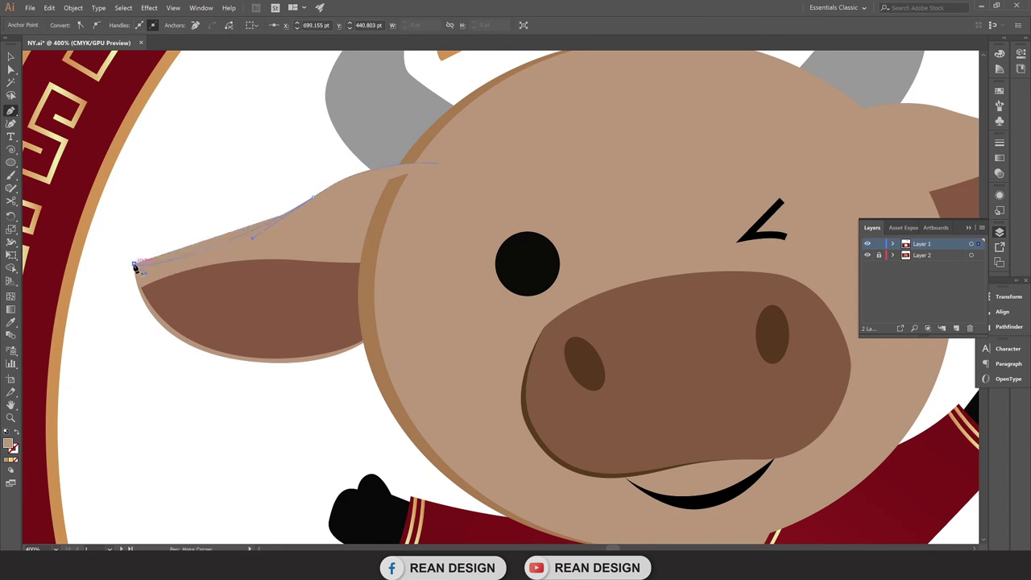
drag(379, 342, 597, 240)
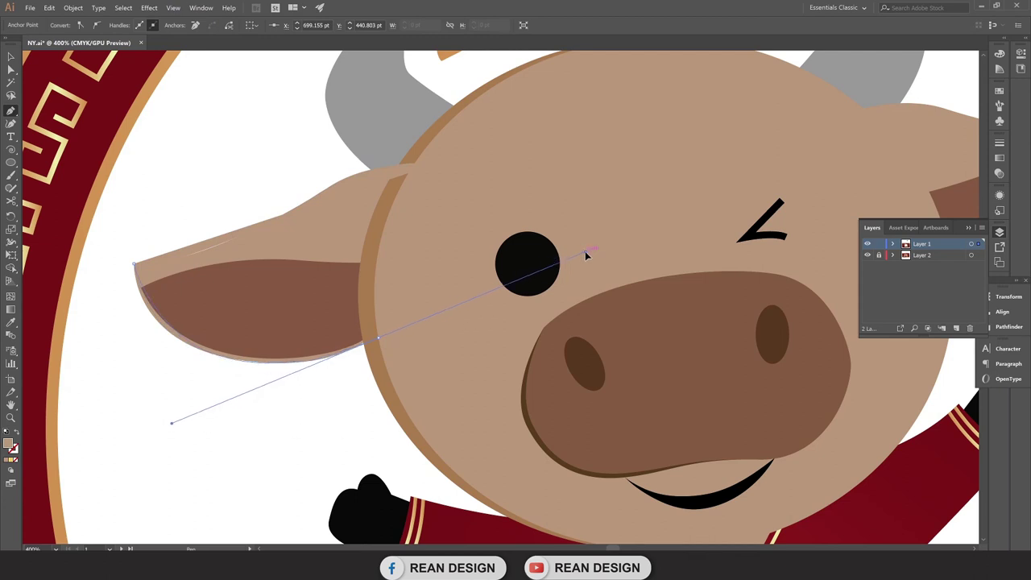
drag(598, 241, 585, 252)
click(383, 341)
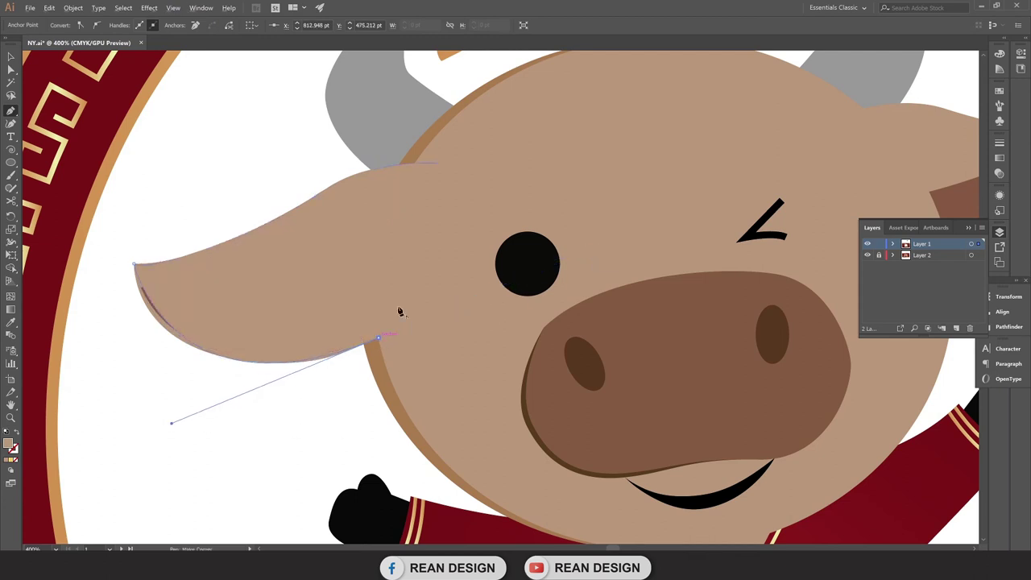
click(437, 164)
scroll(407, 286, down, 1)
Set the ear shape to no fill with a black stroke.
key(v)
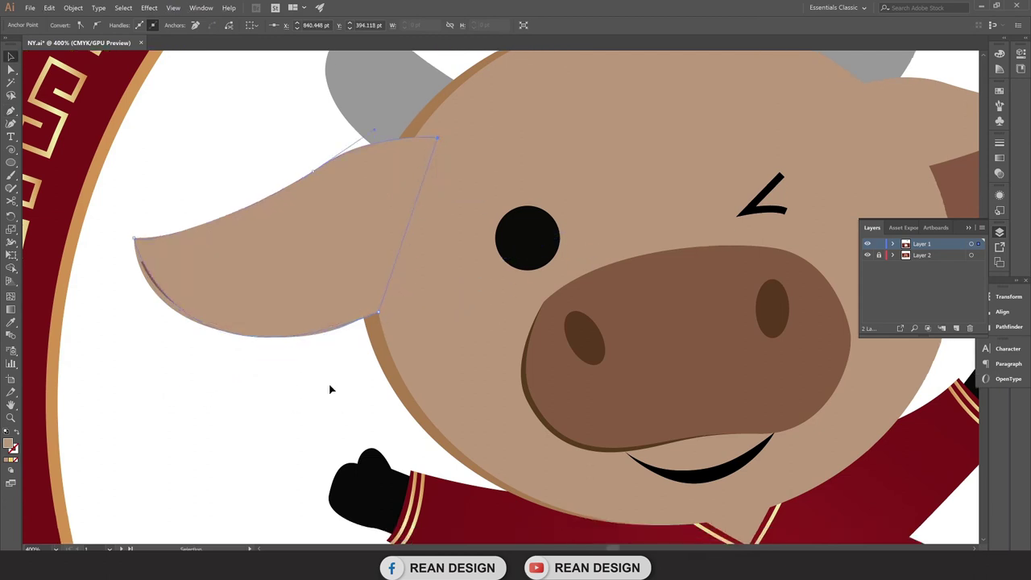
click(65, 26)
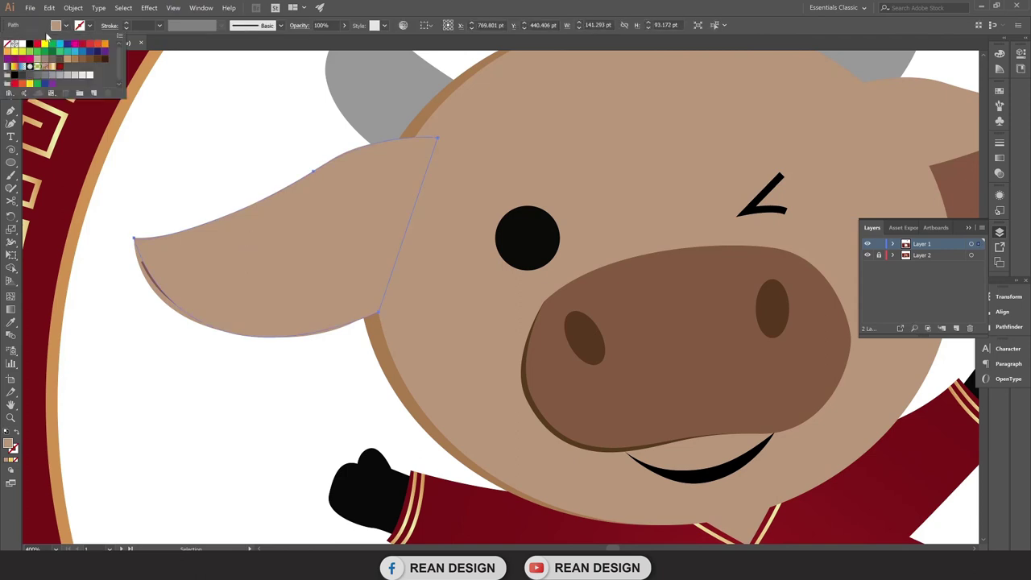
click(7, 44)
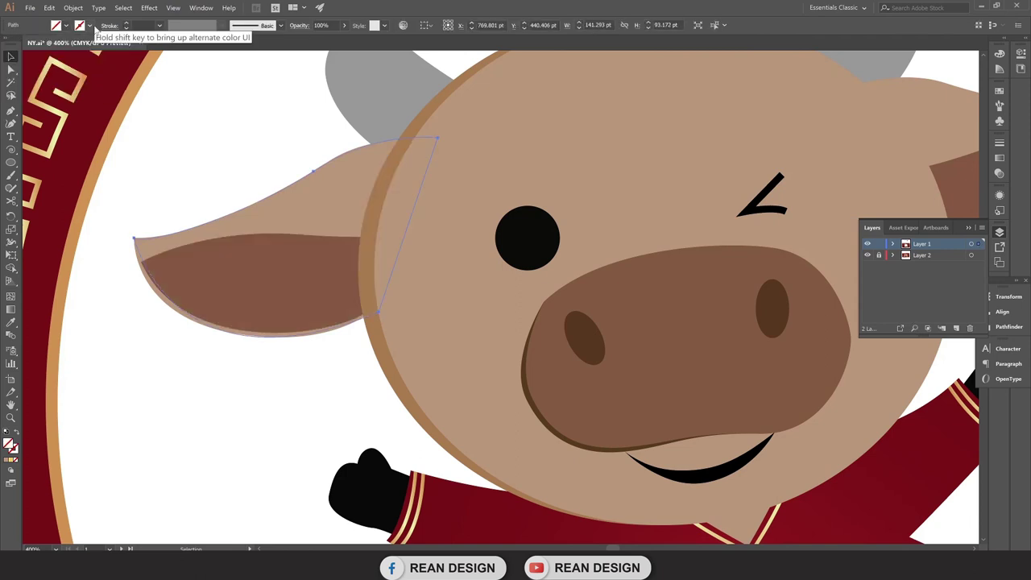
click(29, 44)
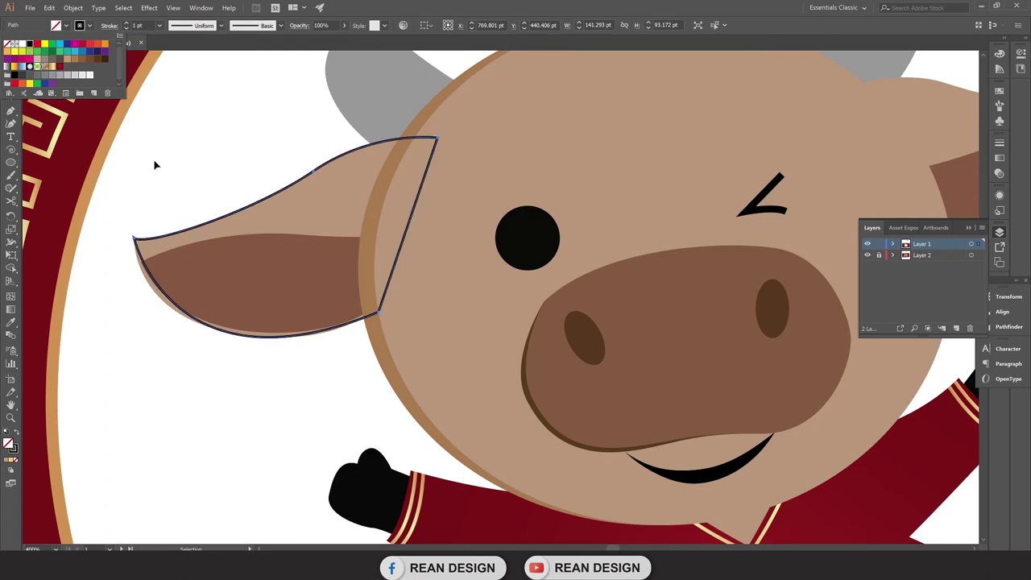
key(Escape)
click(202, 382)
scroll(186, 280, up, 1)
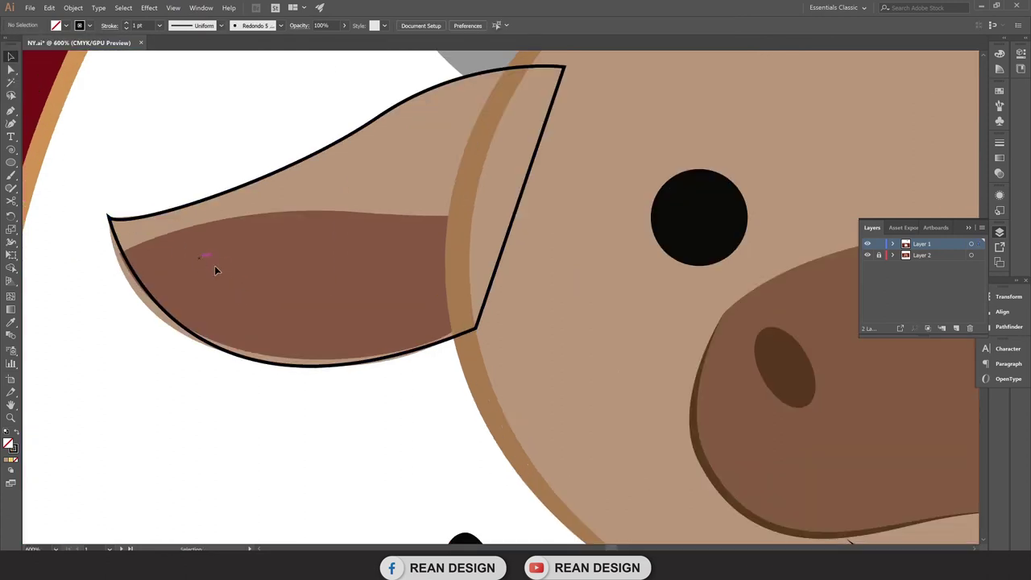
Trace a closed outline around the dark inner part of the left ear.
key(p)
click(478, 216)
click(415, 216)
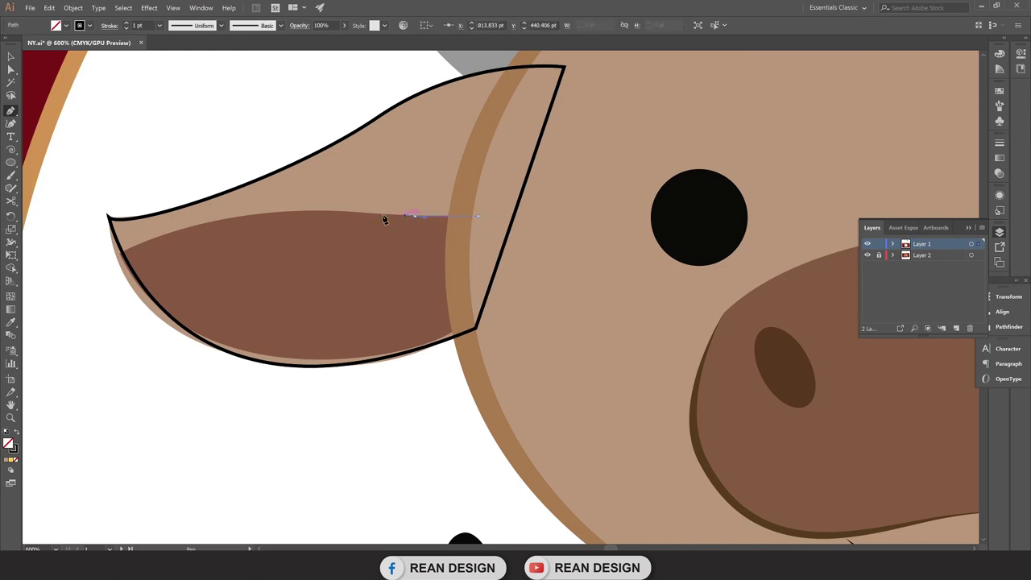
key(ctrl+z)
click(411, 216)
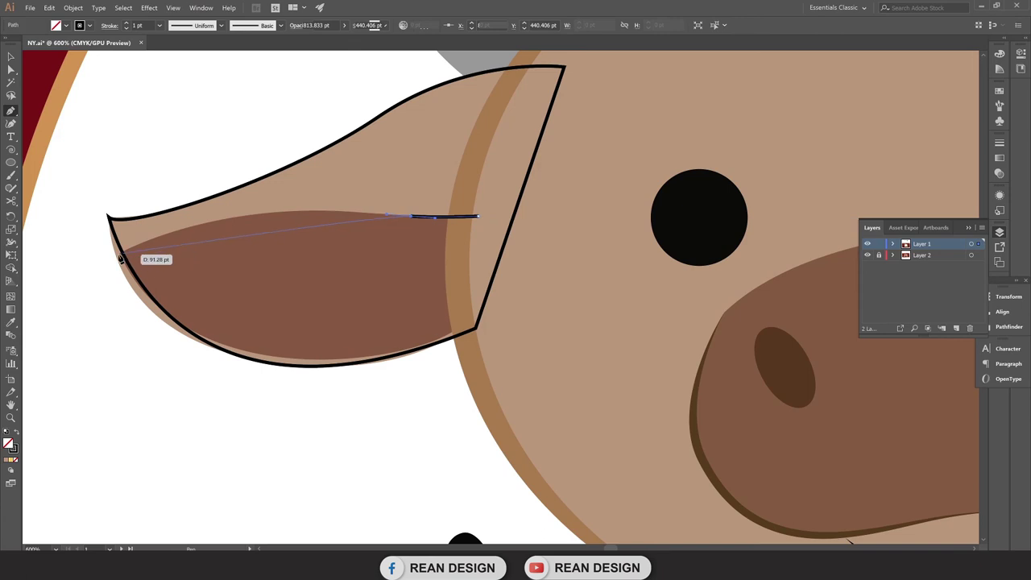
scroll(36, 310, left, 2)
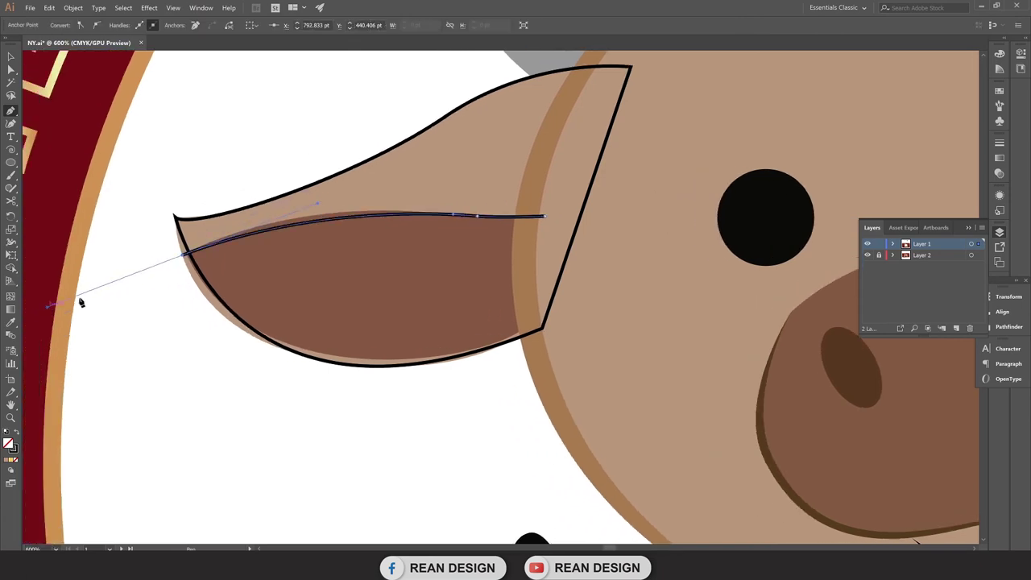
drag(191, 256, 90, 318)
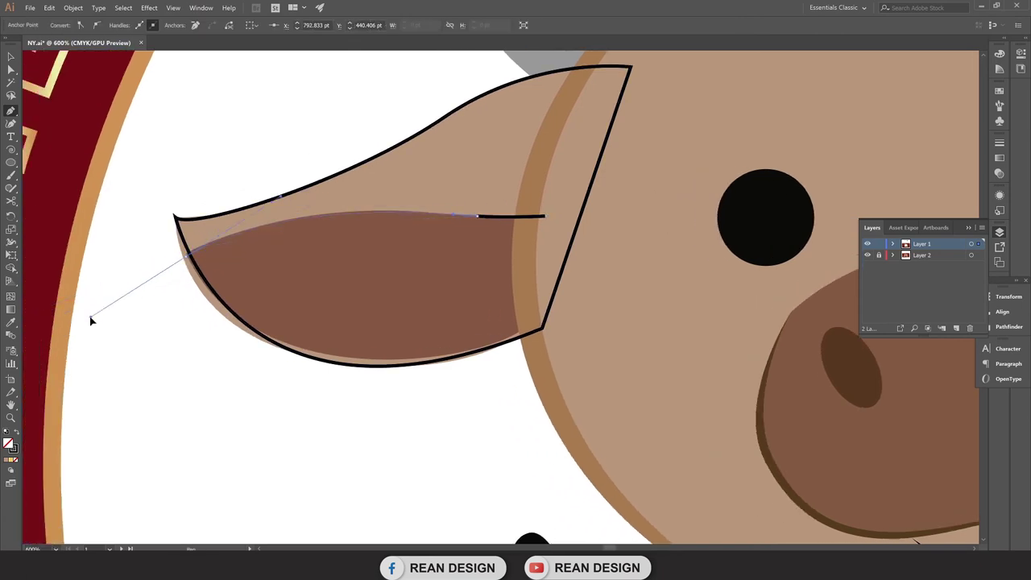
click(187, 256)
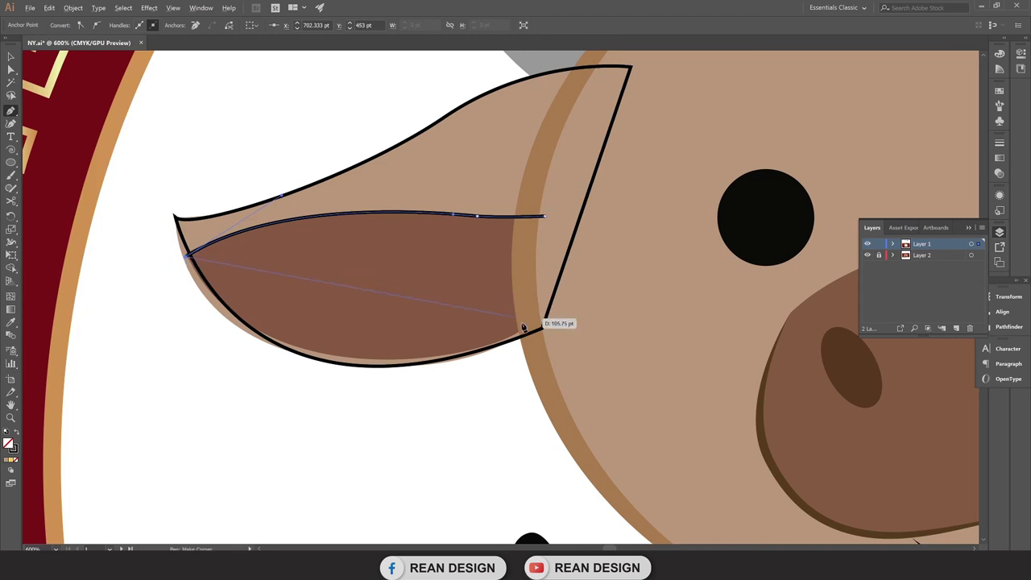
drag(522, 332, 766, 233)
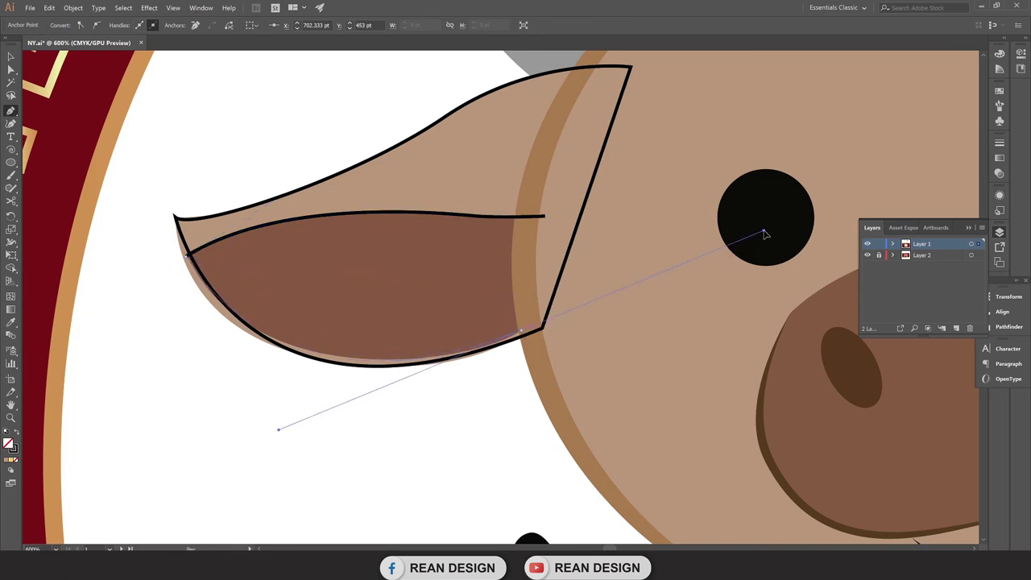
click(524, 332)
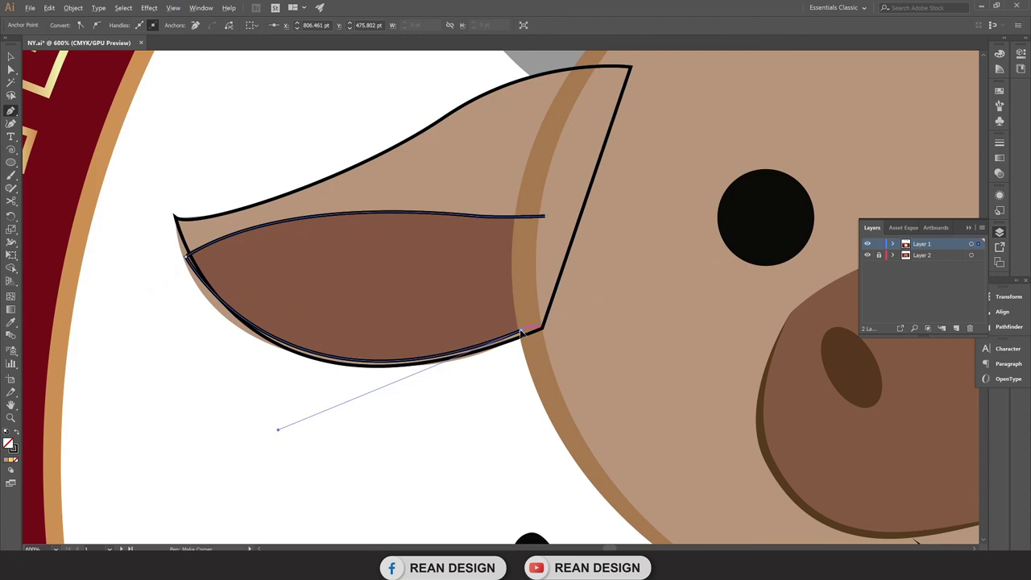
click(544, 217)
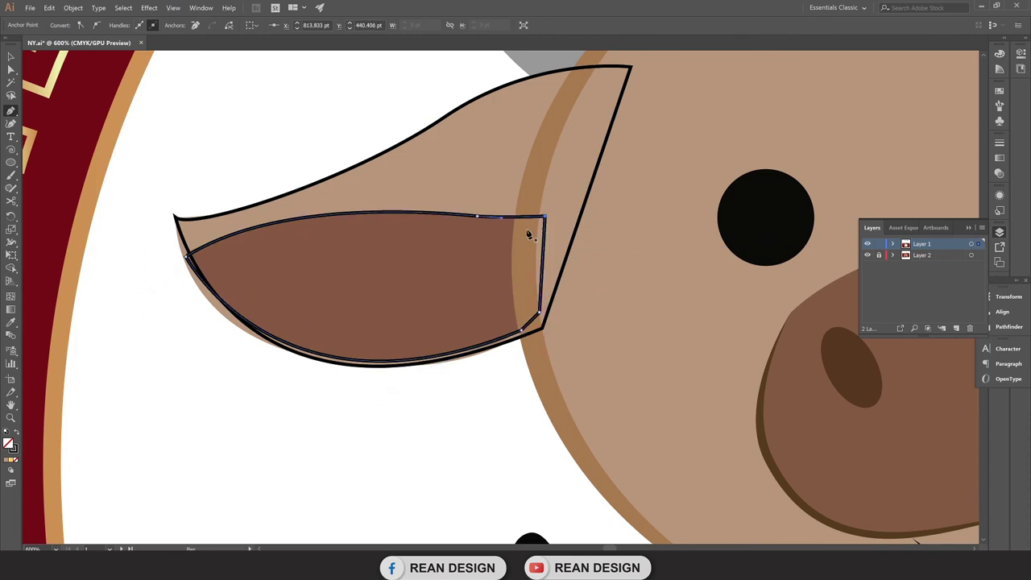
Drag the outer ear's bezier handles so its lower-left curve follows the original edge.
key(v)
click(557, 225)
click(596, 172)
alt+scroll(177, 260, up, 1)
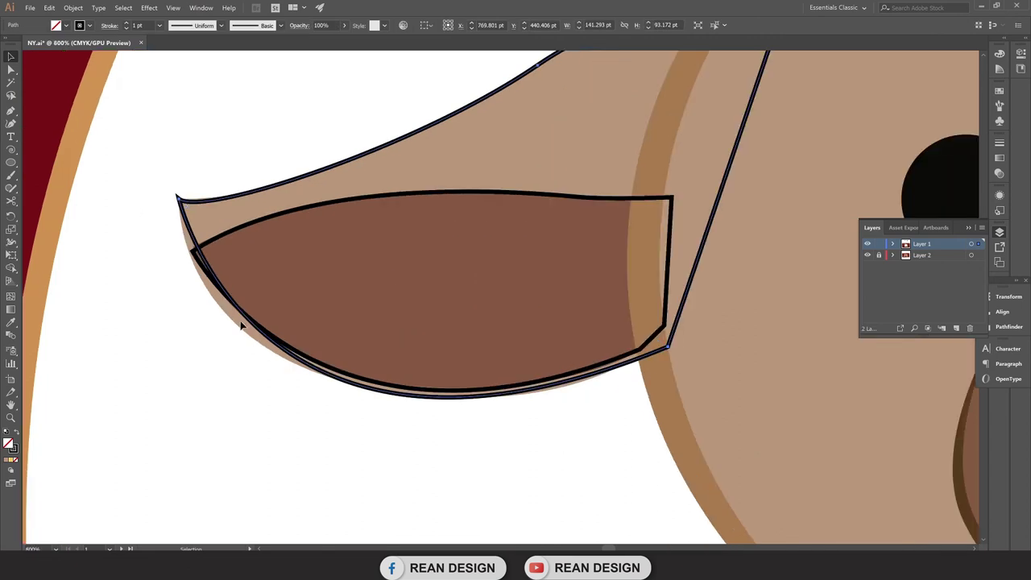
click(11, 70)
click(178, 199)
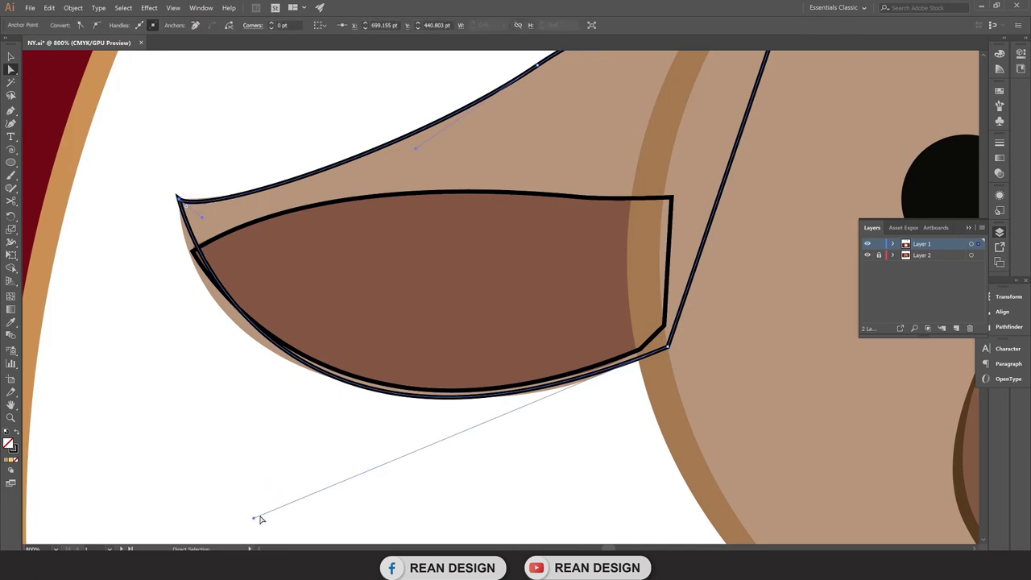
drag(254, 521, 185, 506)
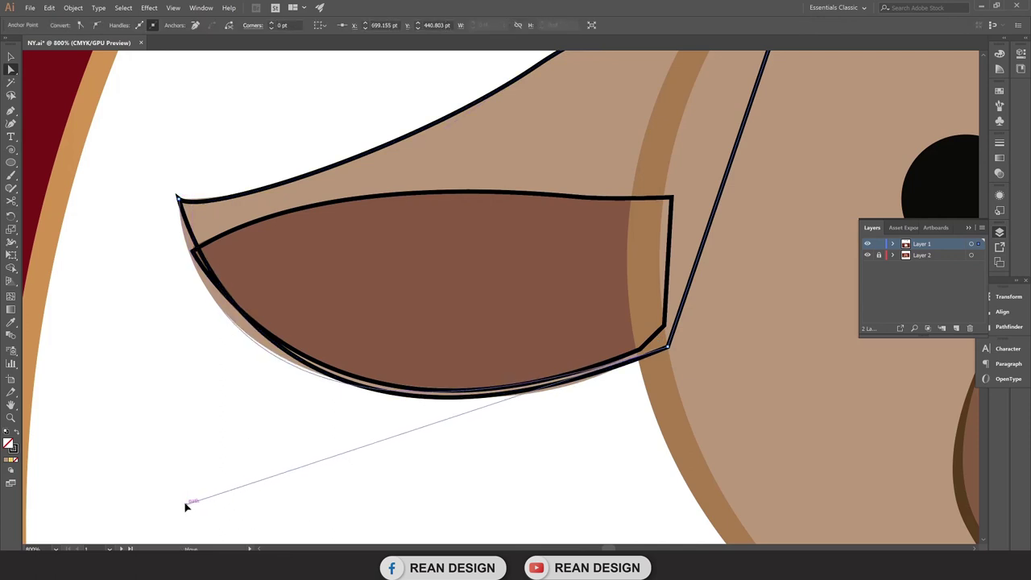
scroll(556, 392, down, 1)
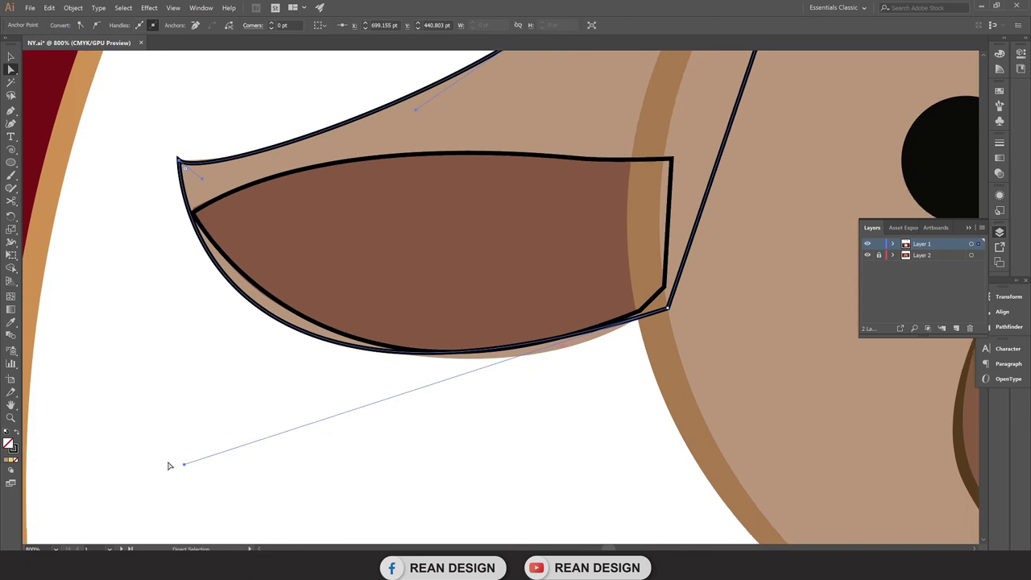
drag(185, 467, 277, 492)
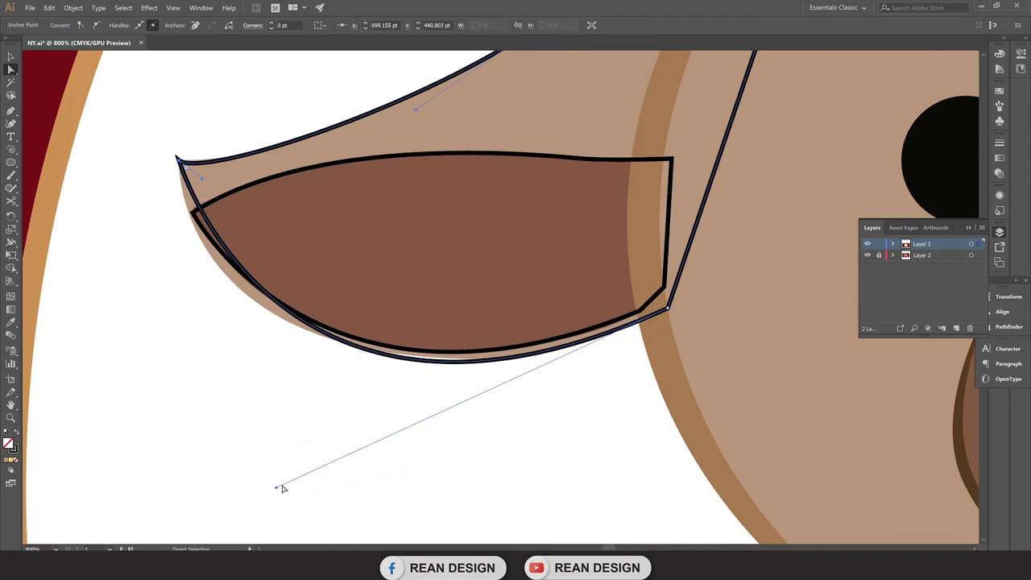
drag(277, 488, 272, 479)
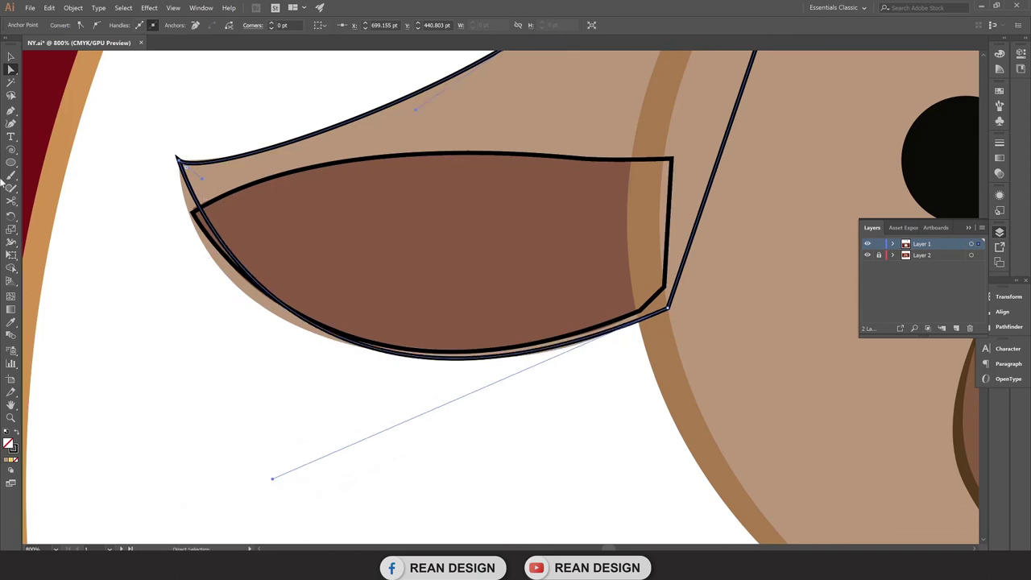
Add an anchor on the ear's lower curve and move it to fit the ear's edge.
click(11, 110)
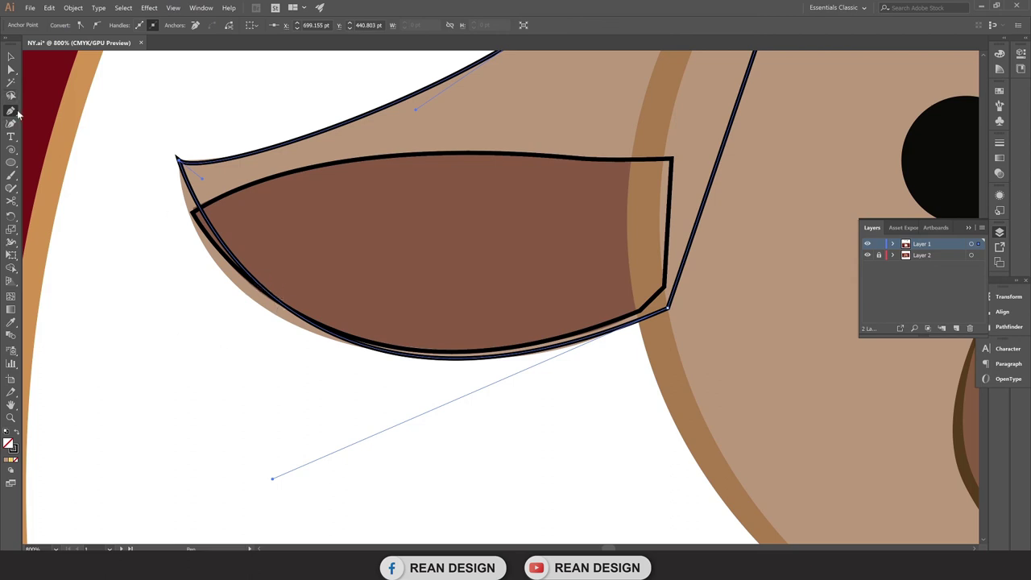
drag(14, 113, 41, 122)
scroll(252, 276, up, 2)
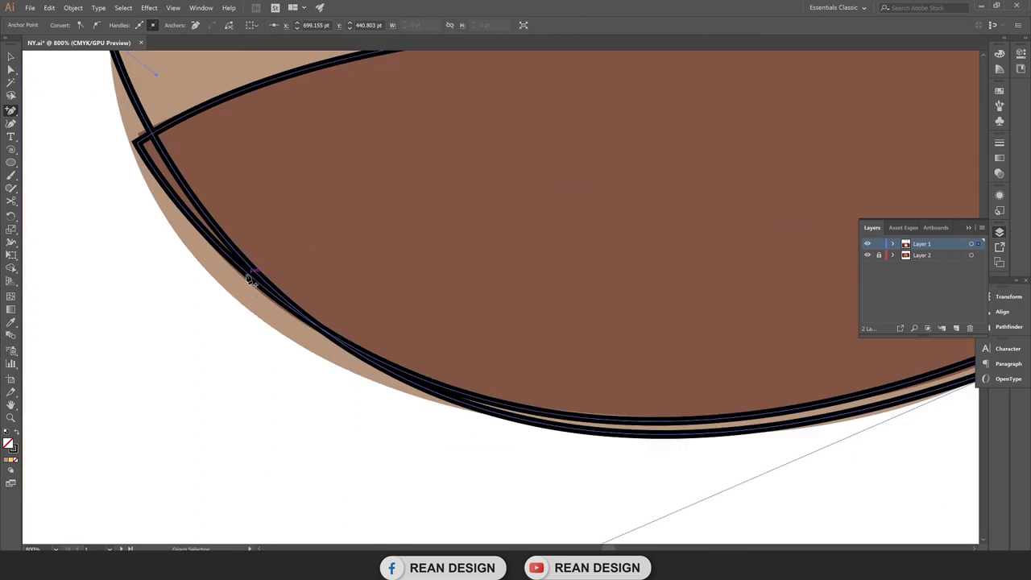
click(254, 271)
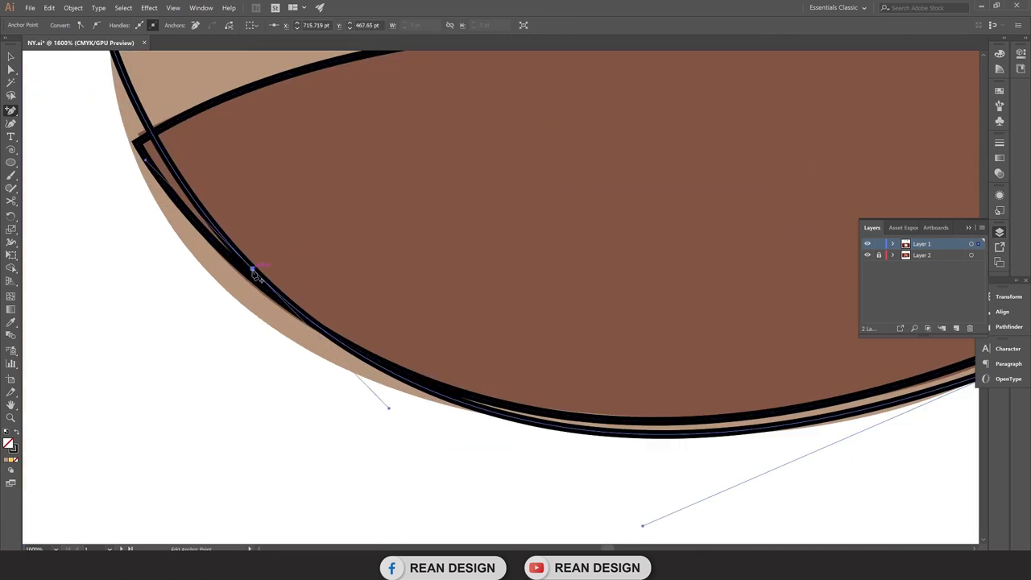
click(12, 71)
drag(253, 272, 219, 286)
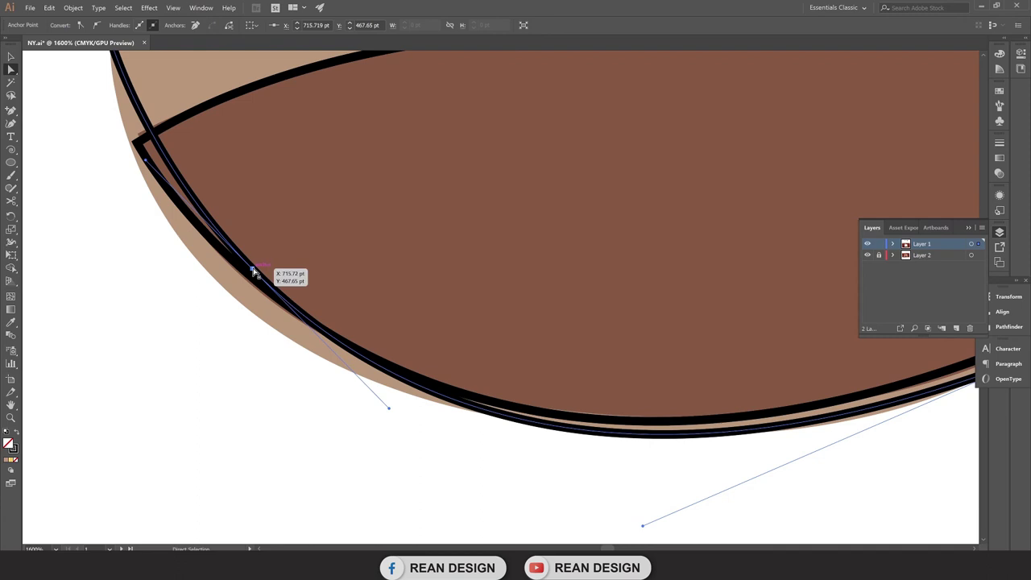
scroll(219, 286, down, 3)
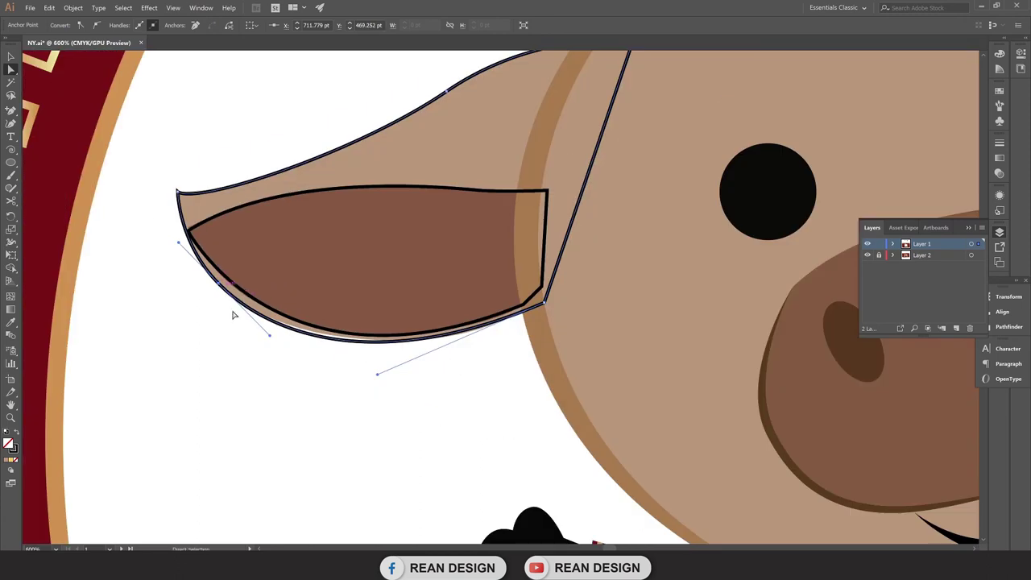
scroll(271, 347, up, 1)
drag(254, 327, 248, 320)
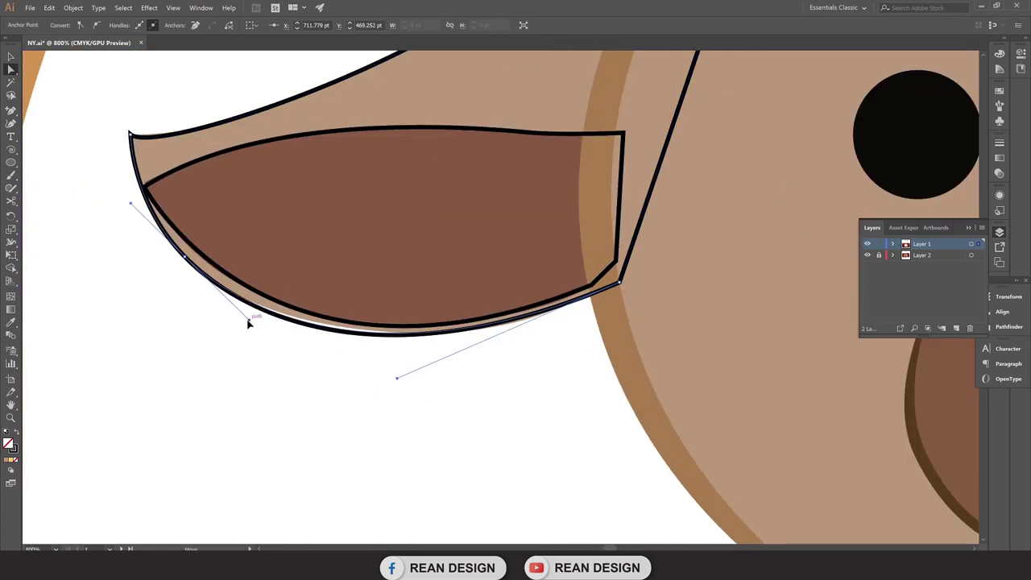
scroll(192, 282, down, 1)
scroll(365, 328, up, 1)
Give the inner ear shape the original's dark brown fill.
key(v)
click(575, 197)
key(i)
click(474, 169)
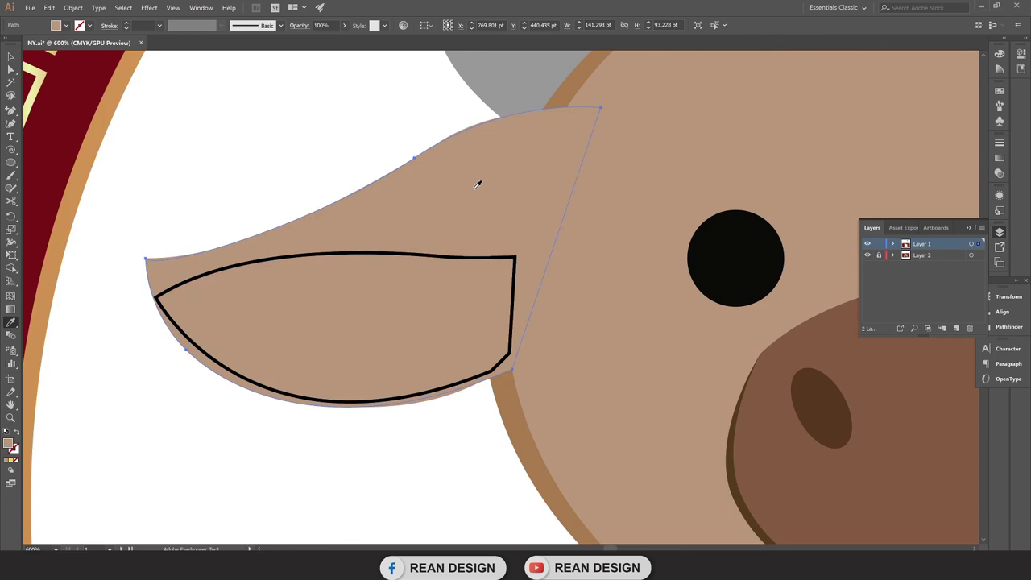
key(ctrl+z)
key(v)
click(423, 262)
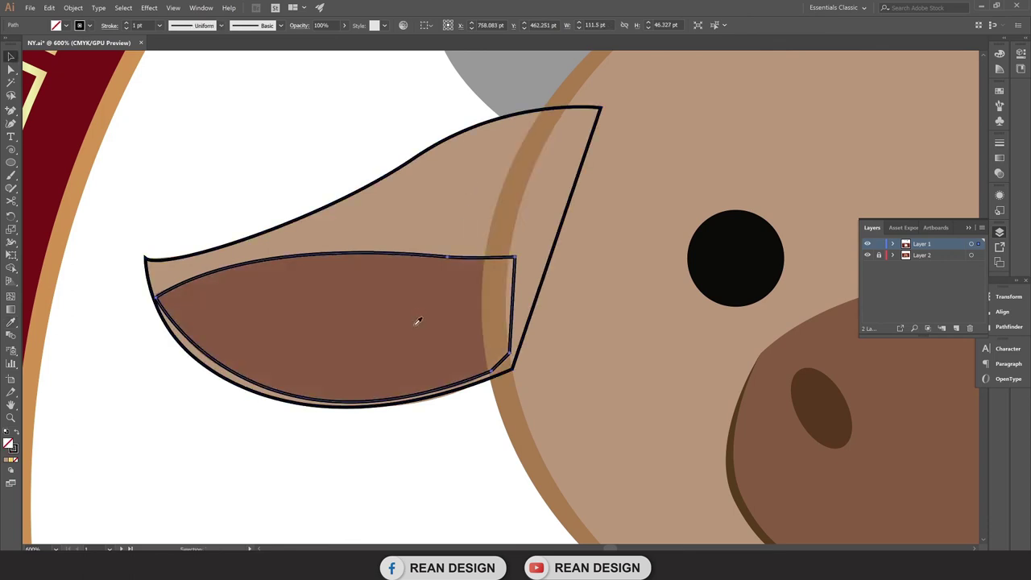
key(i)
click(403, 323)
Fill the outer ear with the ox's tan and place a copy beside the rebuilt head.
key(v)
click(577, 109)
click(578, 110)
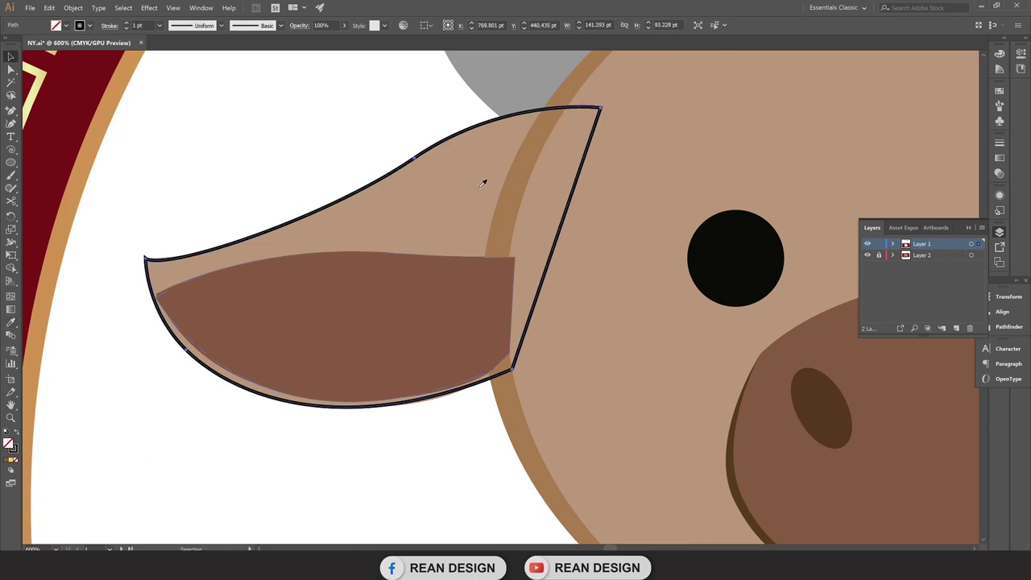
key(i)
click(452, 187)
key(v)
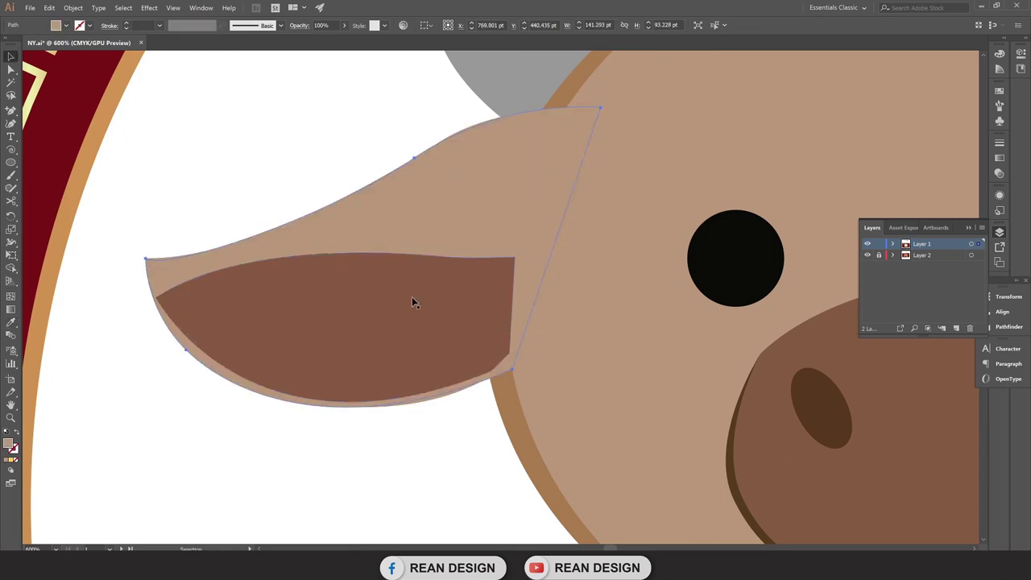
scroll(432, 271, down, 3)
mouse_move(432, 271)
mouse_down()
mouse_move(291, 258)
mouse_move(497, 249)
mouse_move(708, 272)
mouse_move(685, 260)
mouse_move(676, 297)
mouse_up()
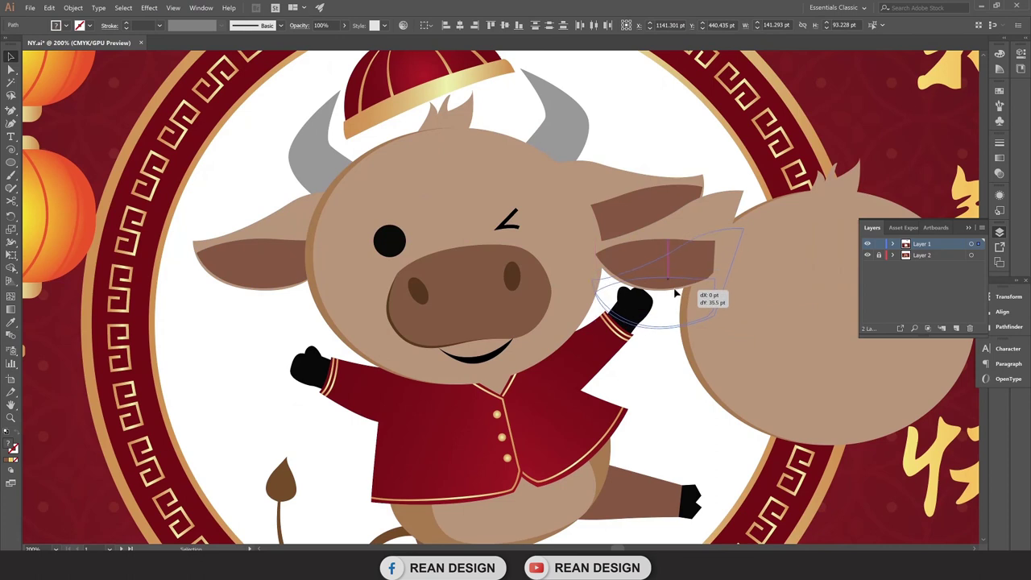
Send the copied ear backward and bring the rebuilt head circle to the front.
key(ctrl+[)
scroll(689, 288, right, 3)
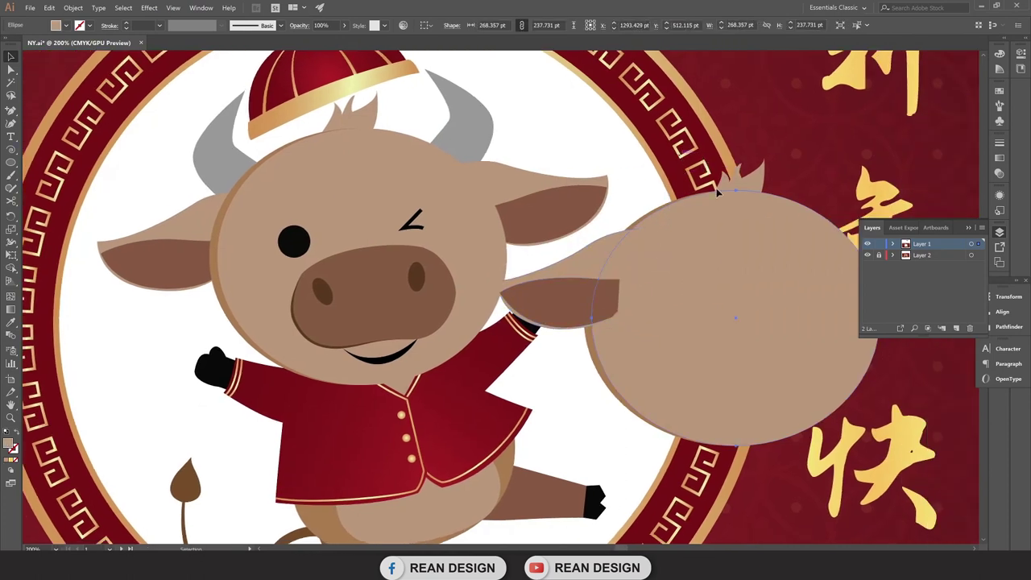
click(732, 222)
key(ctrl+shift+bracketright)
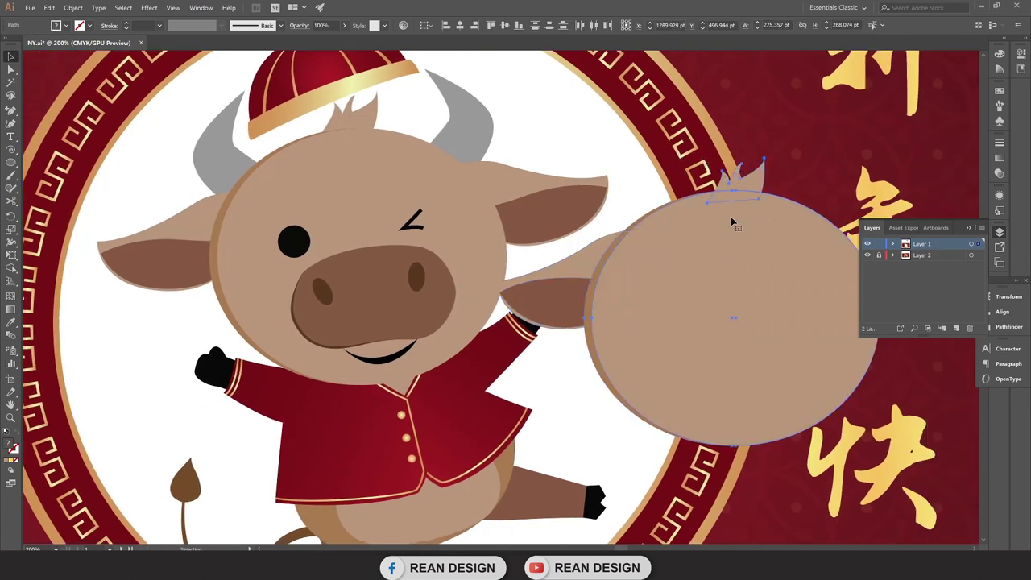
Group the two copied ear pieces together, then deselect everything.
drag(531, 128, 687, 337)
drag(619, 261, 572, 268)
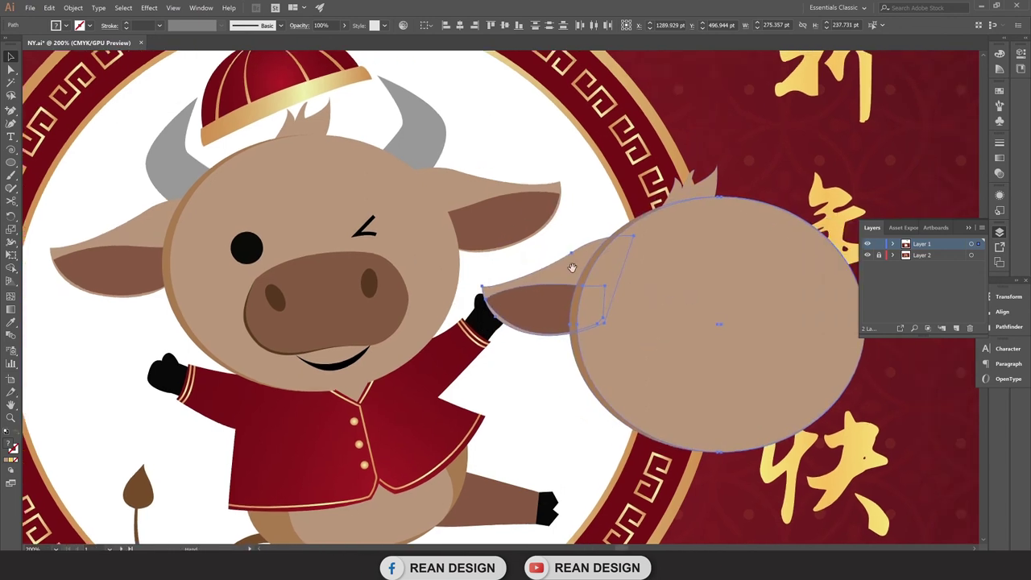
click(491, 283)
right_click(517, 305)
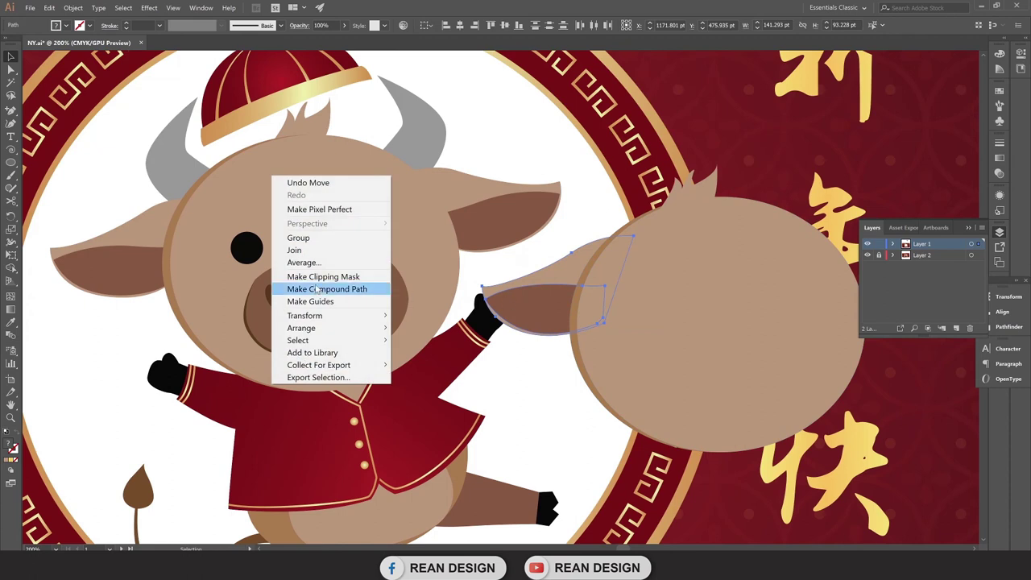
click(298, 238)
click(427, 378)
click(536, 279)
drag(538, 278, 451, 302)
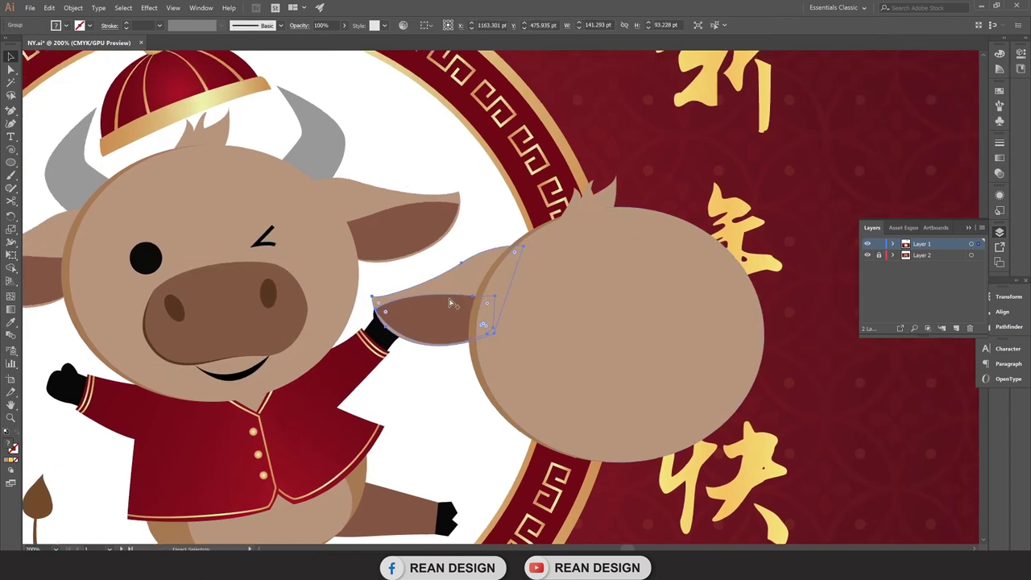
scroll(451, 303, down, 1)
key(ctrl+shift+a)
scroll(161, 222, up, 2)
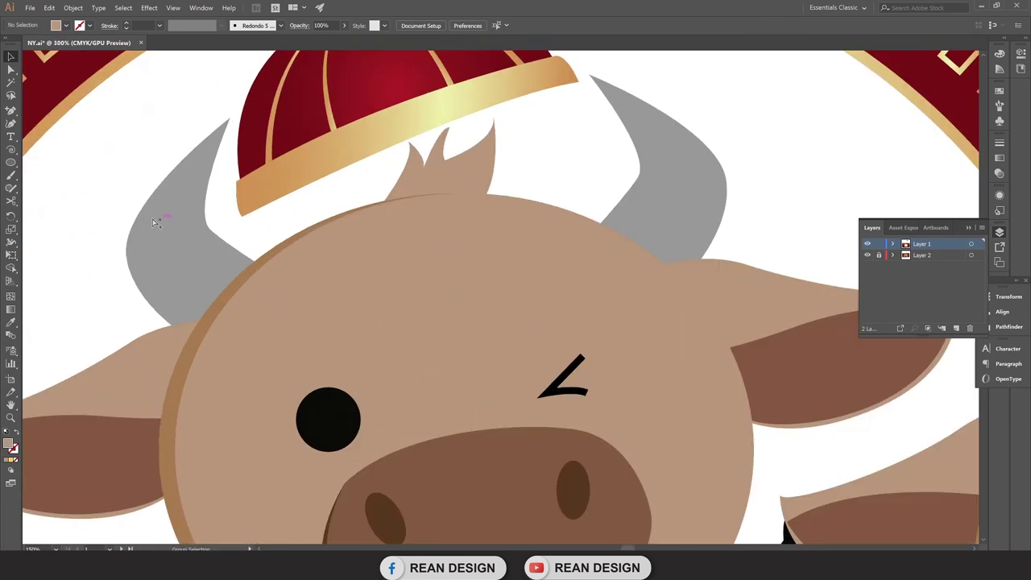
Trace the curved left horn outline over the ox's head with the Pen tool.
click(12, 112)
scroll(222, 142, up, 1)
click(307, 86)
mouse_move(276, 252)
mouse_down()
mouse_move(308, 288)
mouse_move(295, 279)
mouse_up()
click(359, 313)
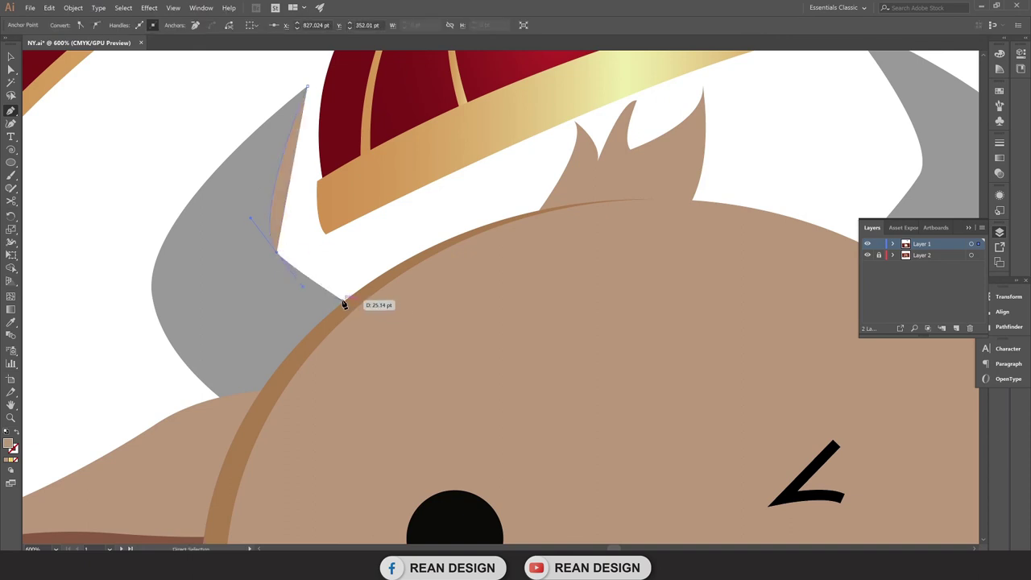
drag(359, 312, 351, 308)
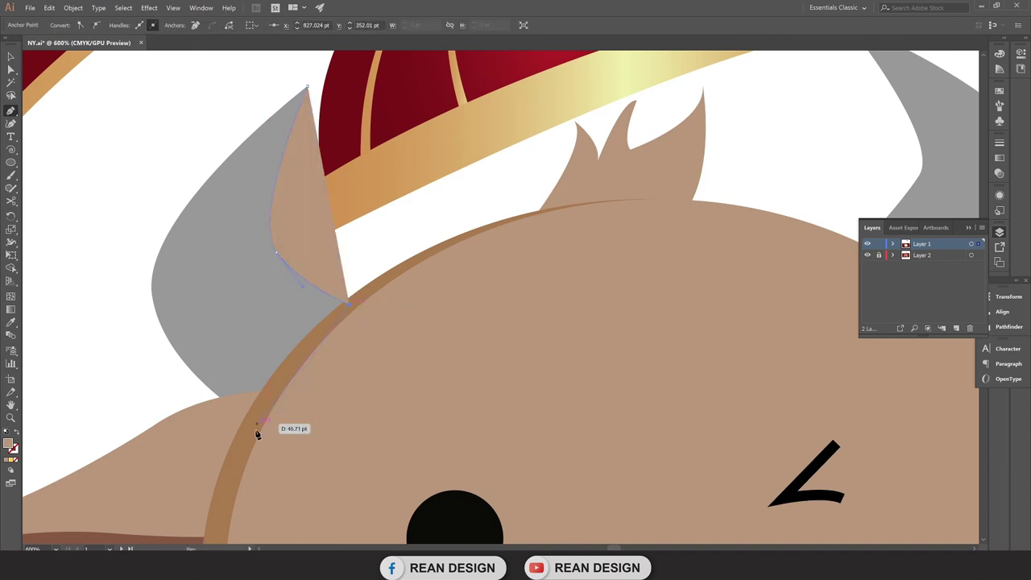
drag(155, 307, 148, 262)
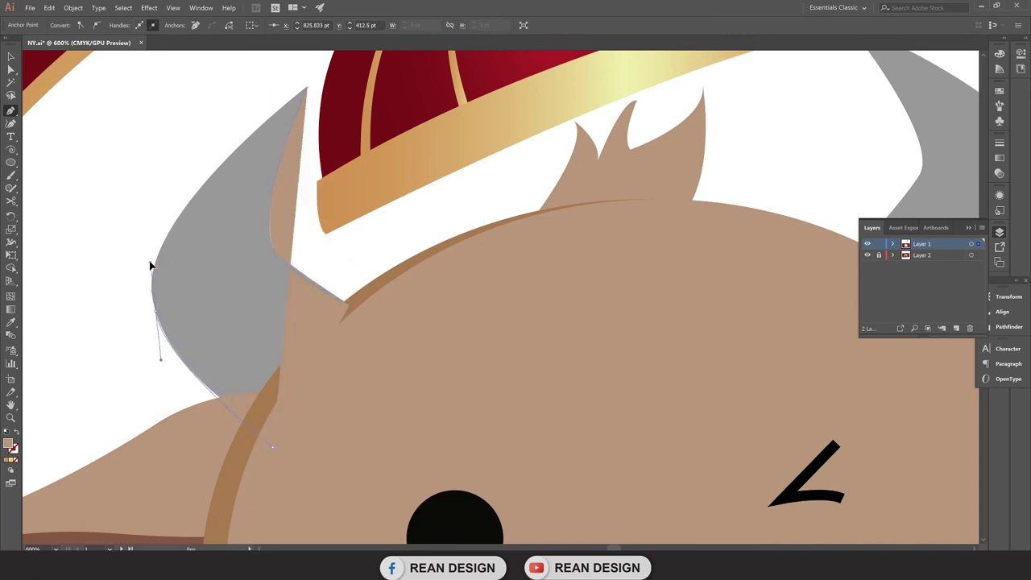
scroll(287, 201, up, 2)
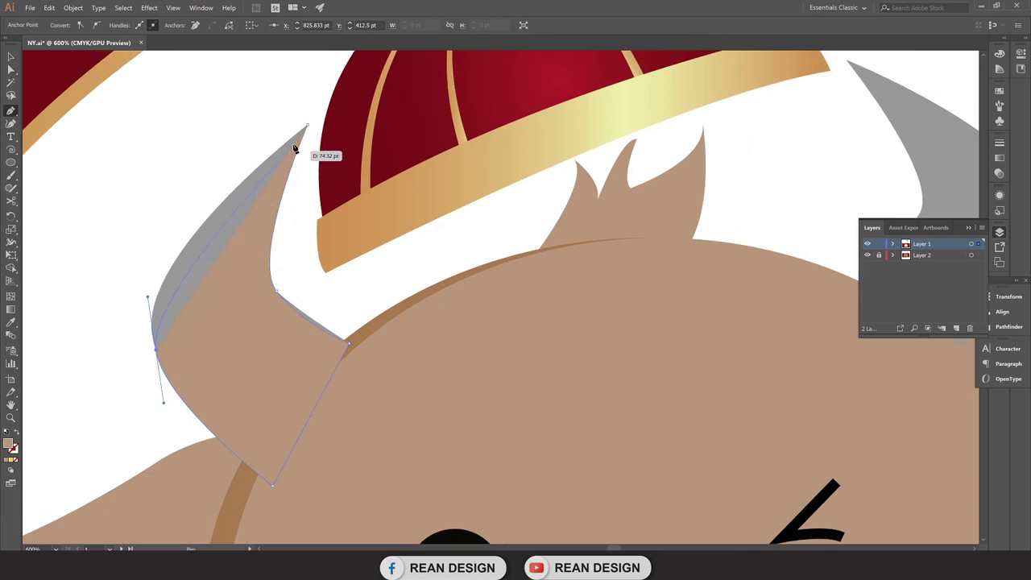
mouse_move(309, 127)
mouse_down()
mouse_move(363, 90)
mouse_move(418, 103)
mouse_up()
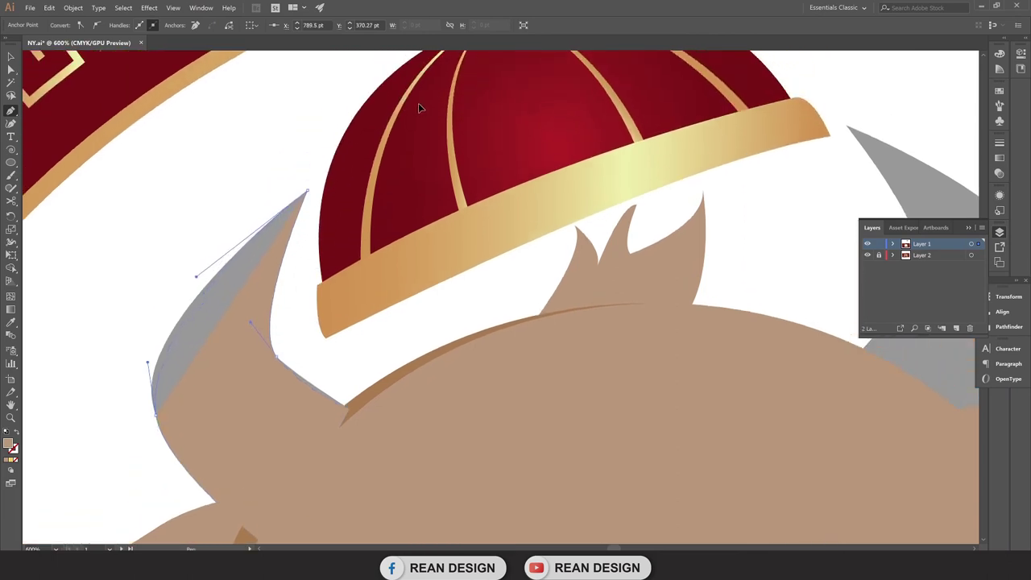
Refine the horn's left curve and pick the Eyedropper for the matching grey.
key(a)
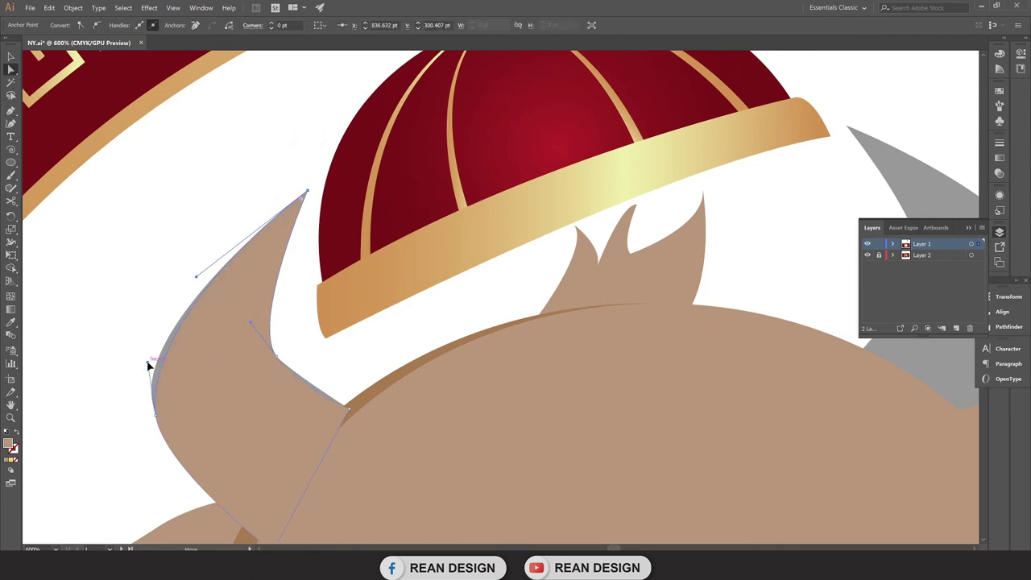
drag(149, 360, 140, 356)
scroll(164, 416, down, 1)
key(i)
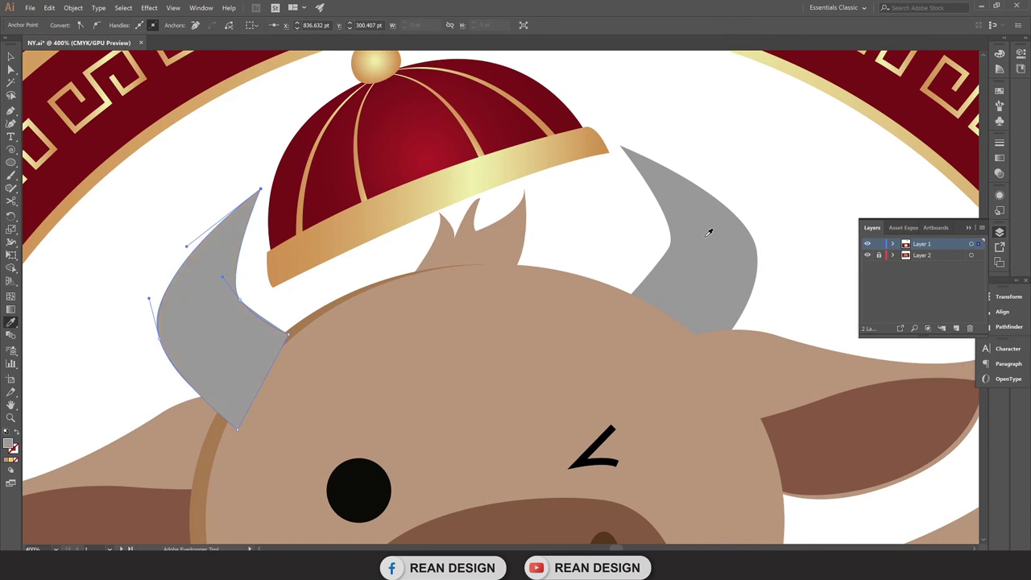
key(ctrl+minus)
key(ctrl+minus)
Alt-drag a copy of the grey horn onto the new head's top-left.
key(v)
key(ctrl+minus)
key(ctrl+minus)
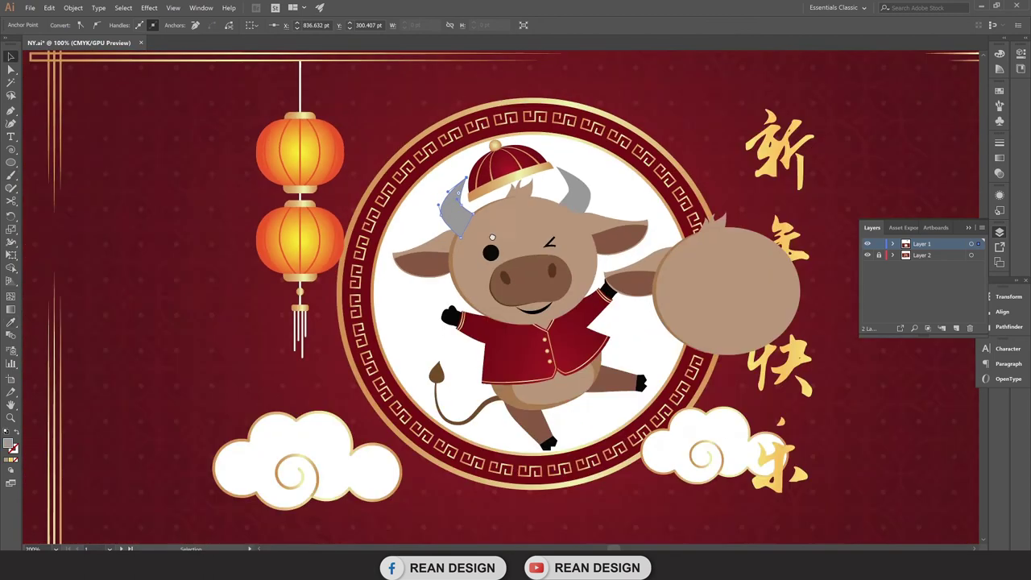
scroll(644, 208, up, 2)
drag(360, 222, 685, 257)
drag(748, 300, 686, 295)
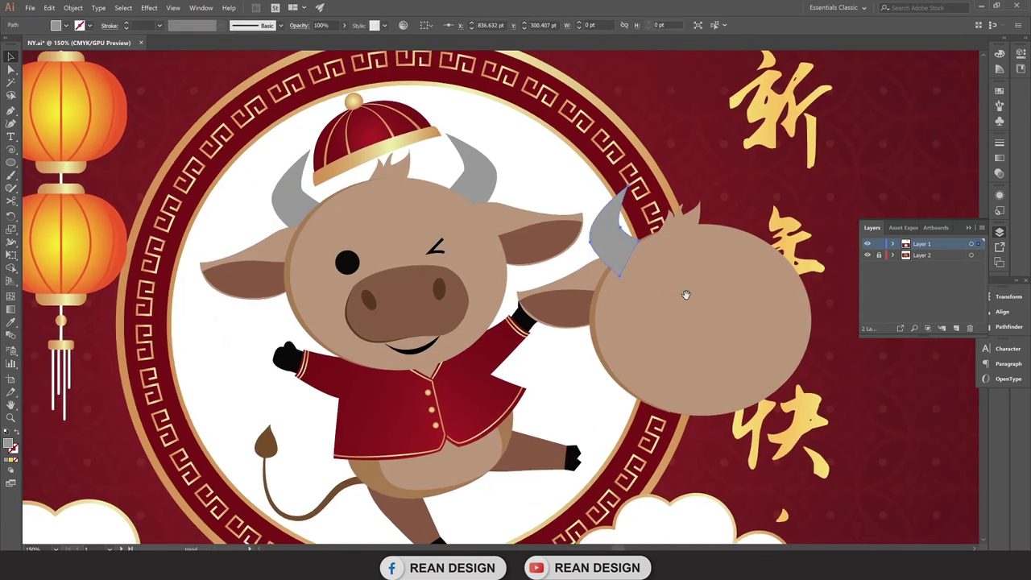
Select the horn copy's path and nudge it with the arrow keys to sit slightly lower.
click(702, 259)
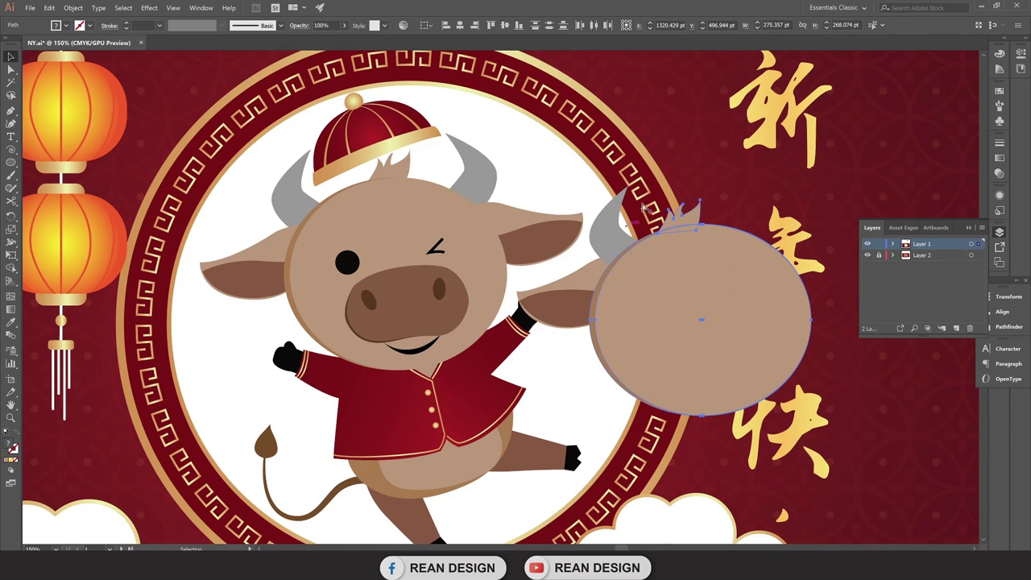
scroll(644, 208, up, 2)
key(a)
click(557, 289)
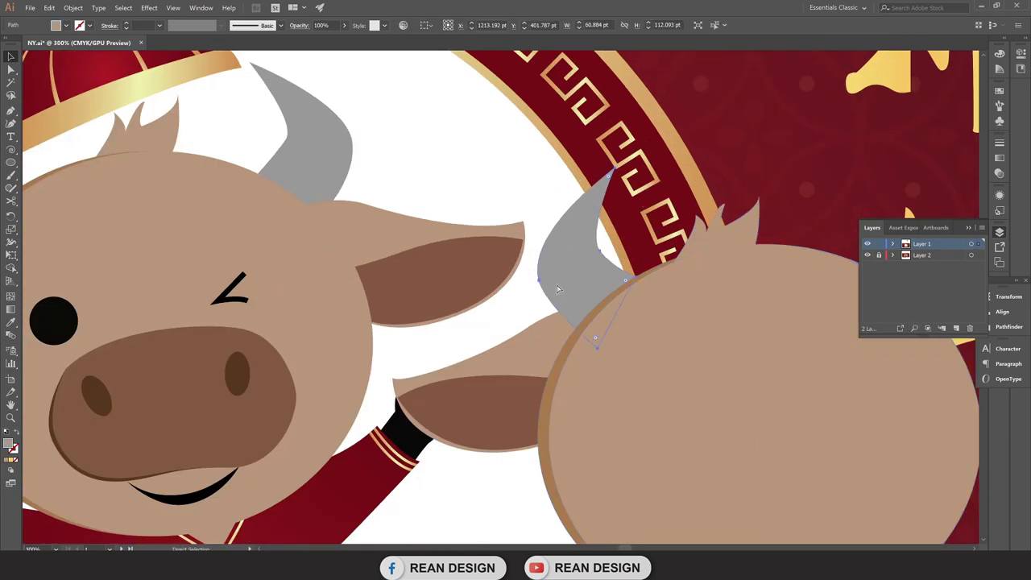
scroll(558, 288, down, 2)
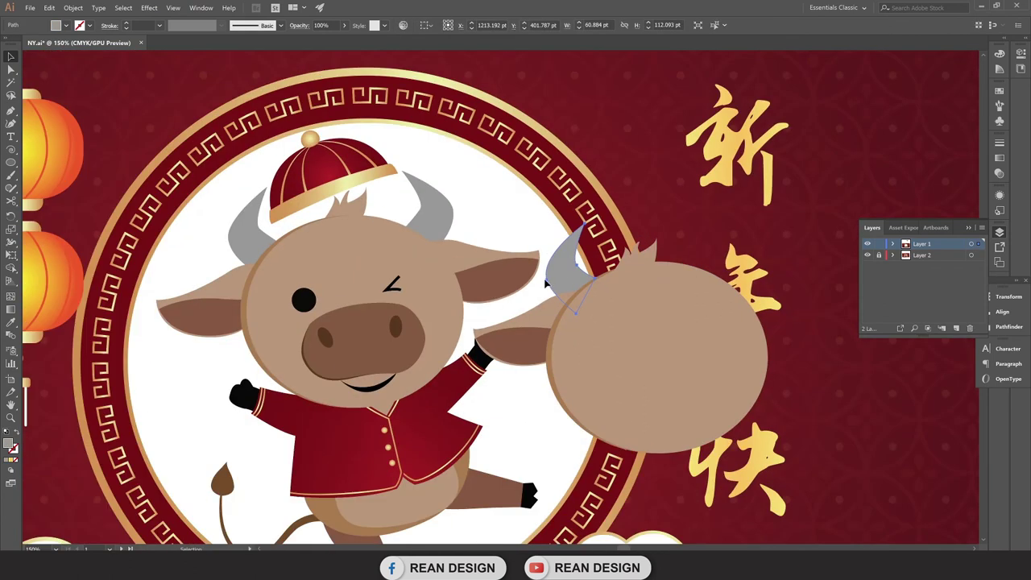
scroll(568, 258, up, 2)
key(Up)
key(Up)
key(Up)
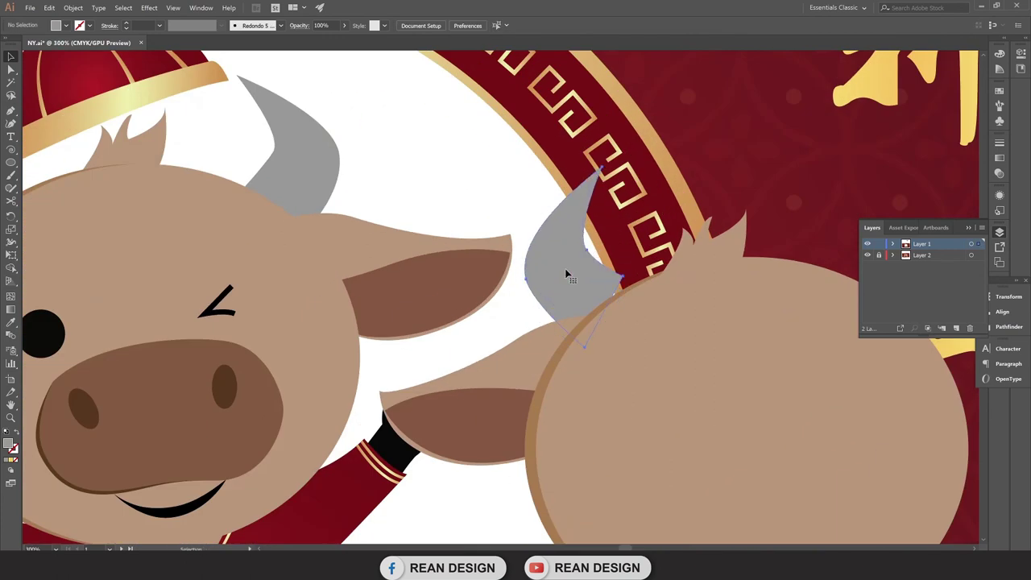
scroll(565, 268, down, 2)
key(Down)
key(Down)
key(Down)
key(Down)
key(Down)
Copy the horn and left ear to the right and rotate the copy -90°.
shift+click(554, 355)
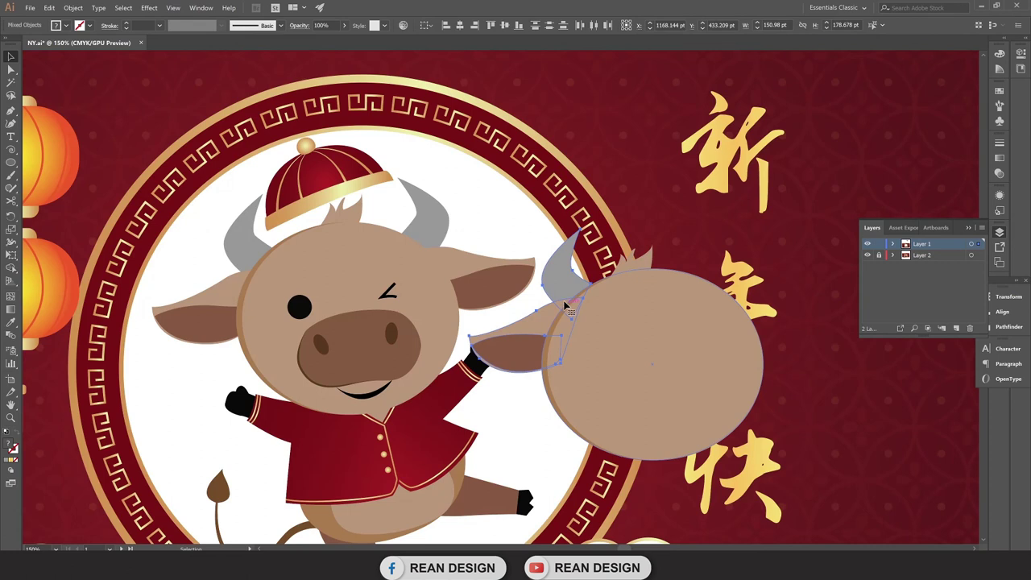
drag(555, 288, 773, 288)
right_click(400, 165)
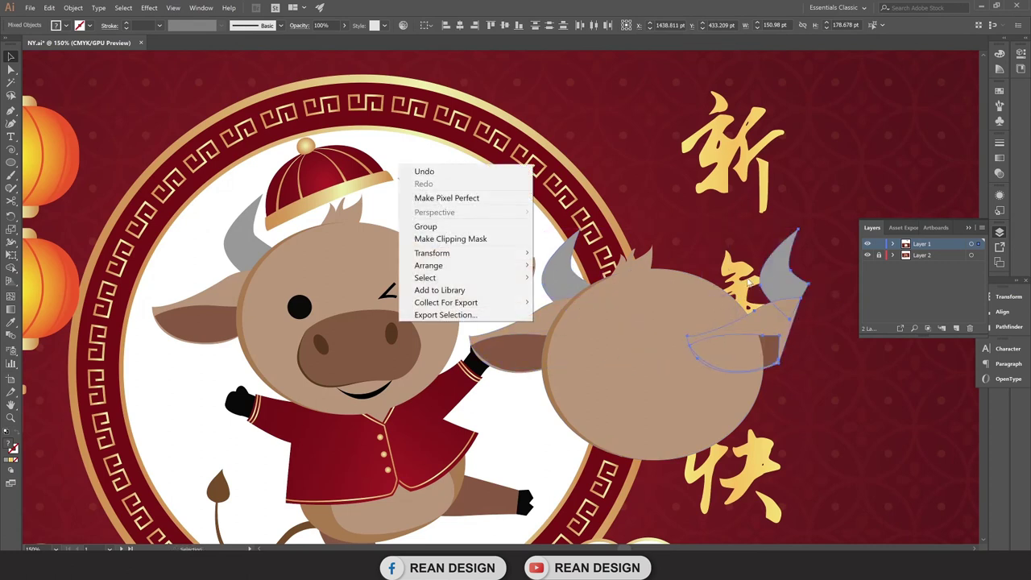
click(564, 279)
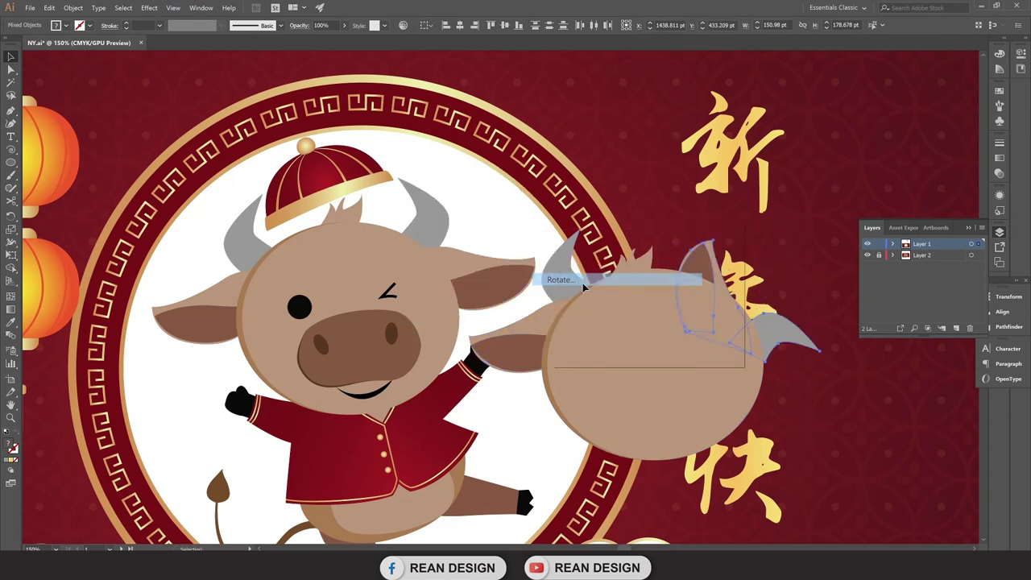
click(649, 339)
Reflect the copied horn and ear vertically and move them up onto the head.
right_click(400, 182)
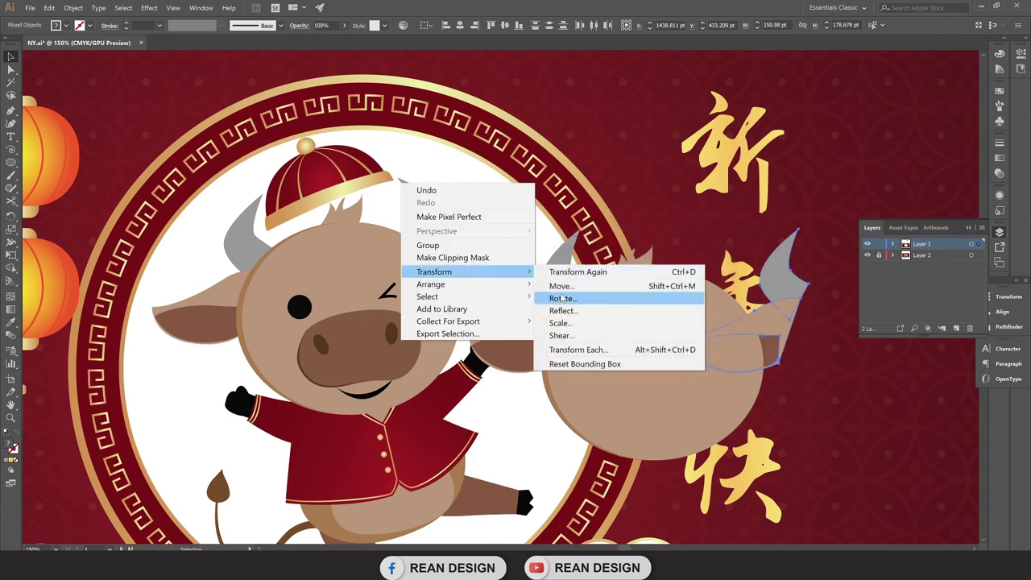
mouse_move(435, 271)
click(564, 310)
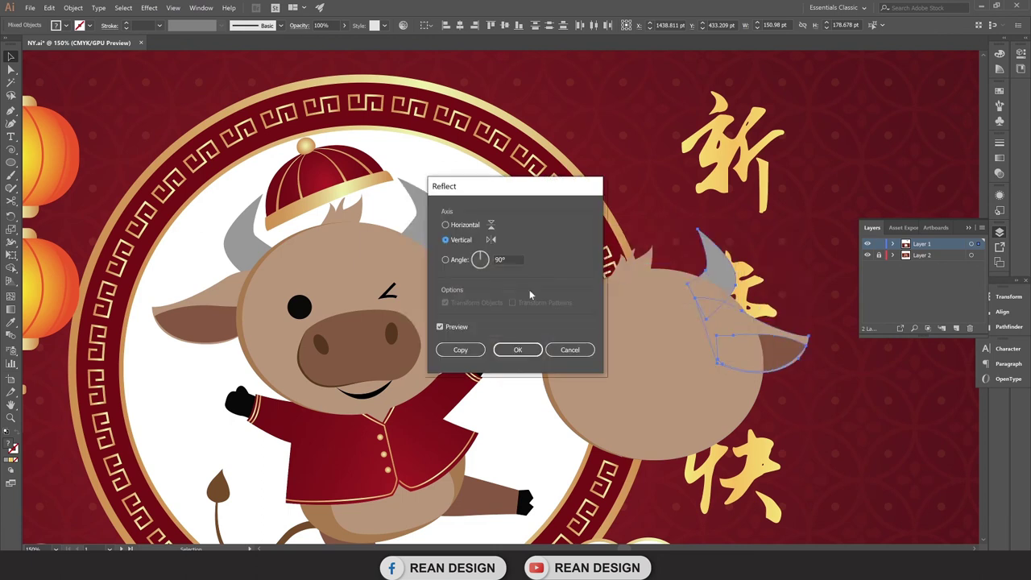
click(518, 350)
mouse_move(712, 288)
mouse_down()
mouse_move(749, 260)
mouse_move(729, 292)
mouse_up()
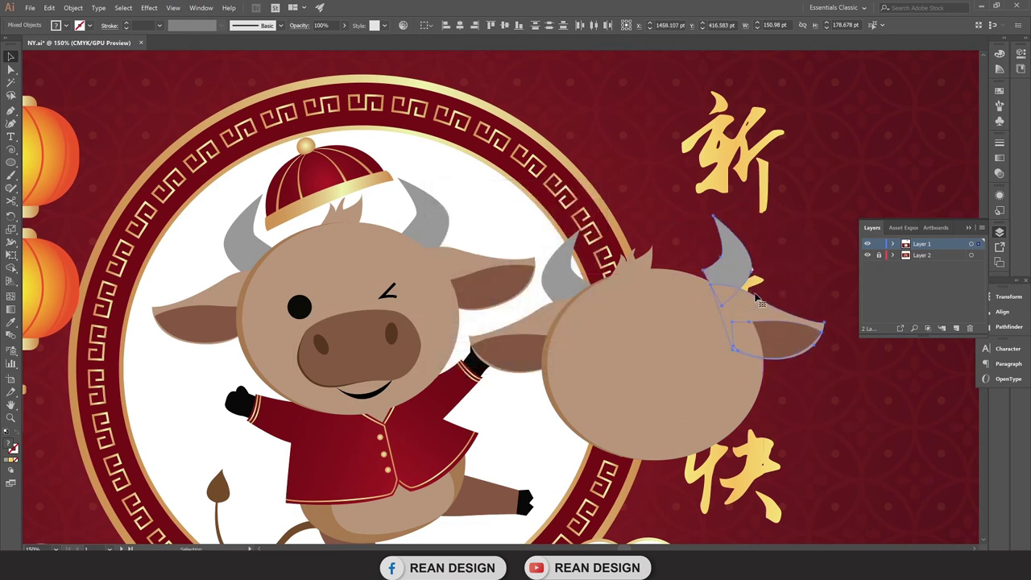
Rotate the mirrored horn and ear about 20° with Free Transform and settle them in place.
key(e)
drag(822, 190, 786, 178)
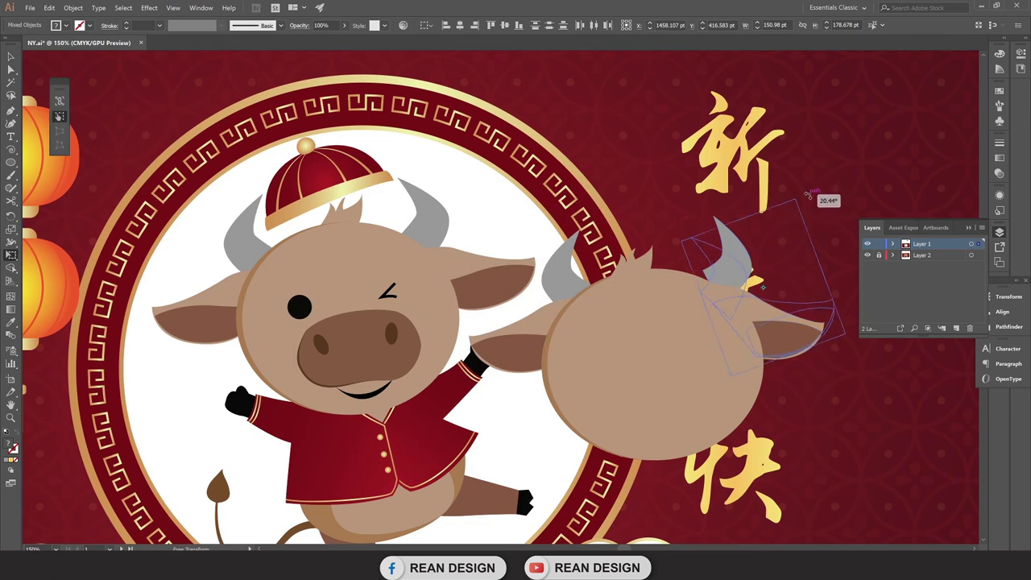
drag(731, 256, 726, 263)
key(v)
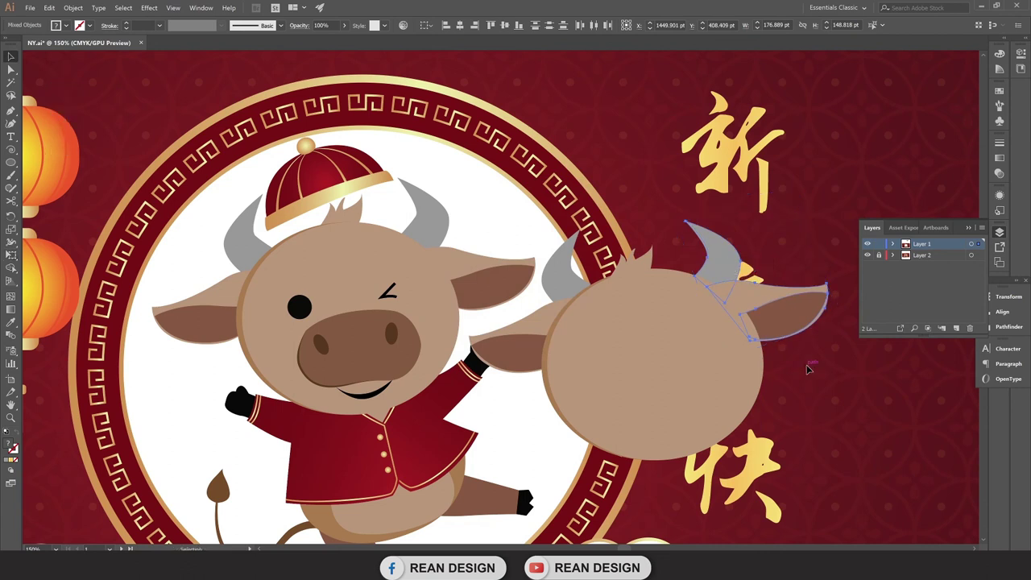
click(780, 385)
scroll(733, 370, down, 2)
scroll(434, 261, up, 2)
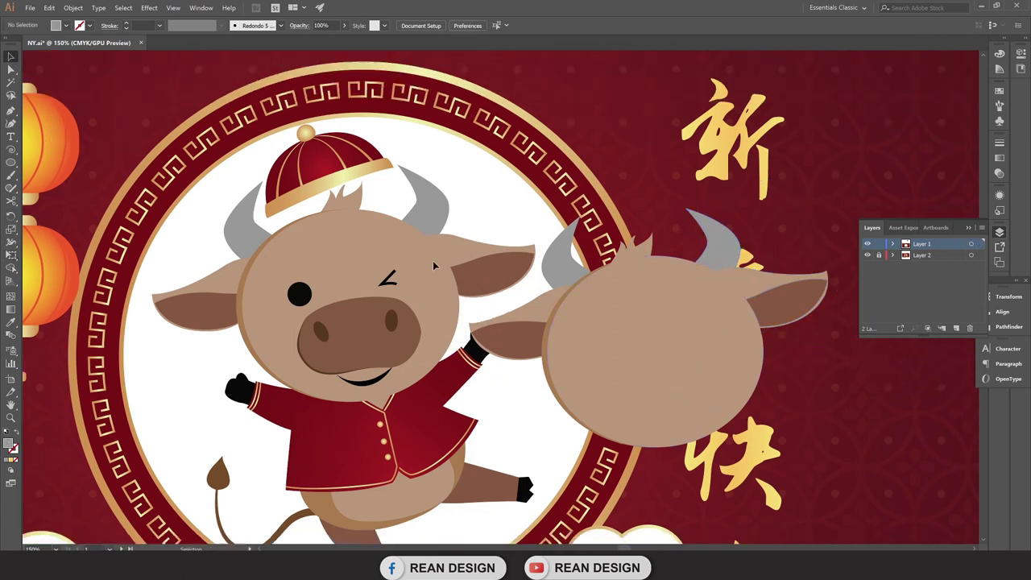
Move the hair tuft onto the new head.
drag(636, 258, 647, 254)
scroll(647, 255, up, 1)
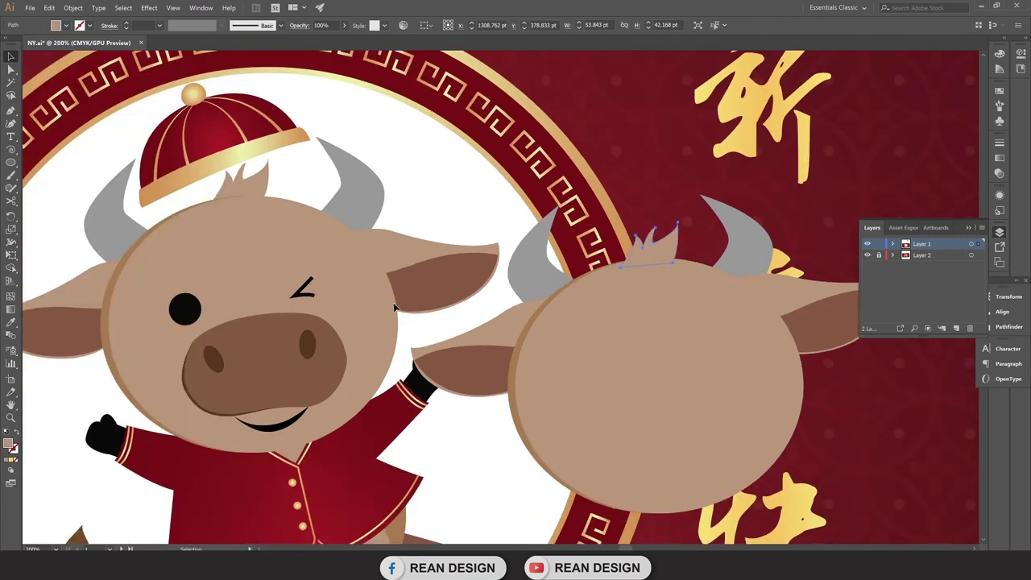
scroll(394, 308, down, 2)
scroll(226, 308, up, 1)
scroll(152, 305, up, 1)
Start tracing the snout outline with the Pen tool down its left side and bottom edge.
click(11, 111)
scroll(124, 285, up, 1)
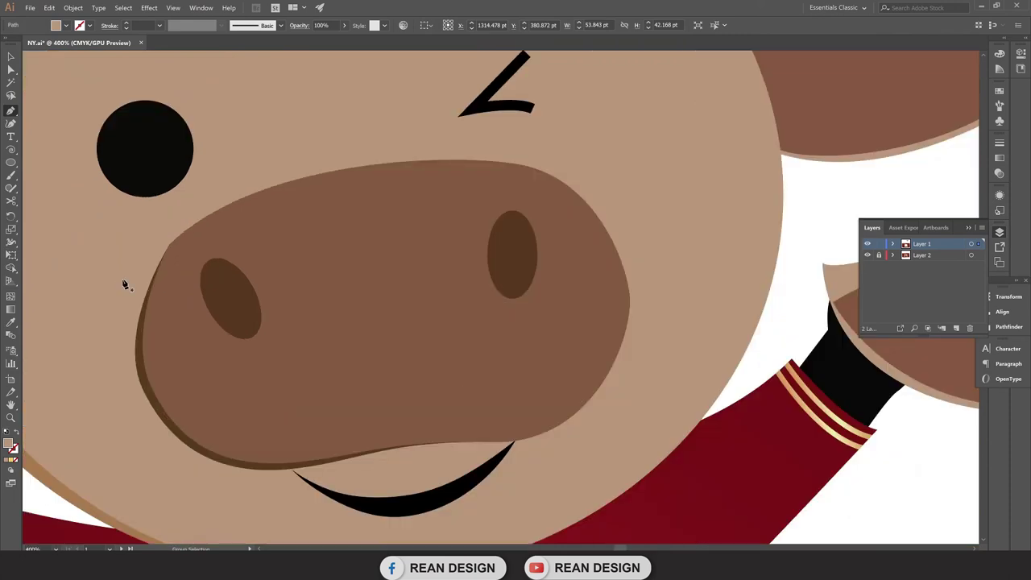
click(171, 246)
scroll(153, 298, down, 1)
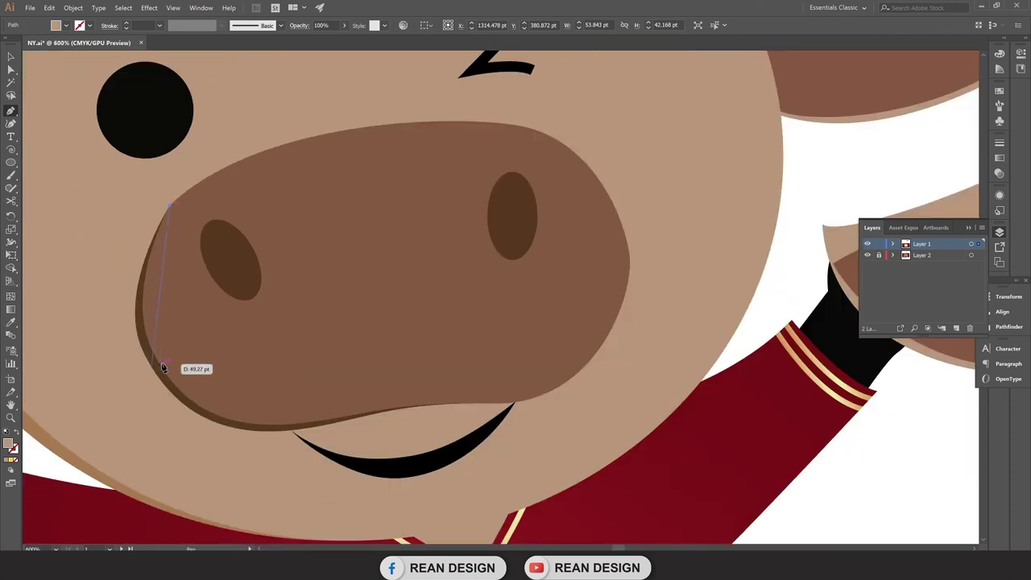
click(150, 369)
mouse_move(149, 368)
mouse_down()
mouse_move(184, 406)
mouse_move(189, 433)
mouse_up()
click(302, 435)
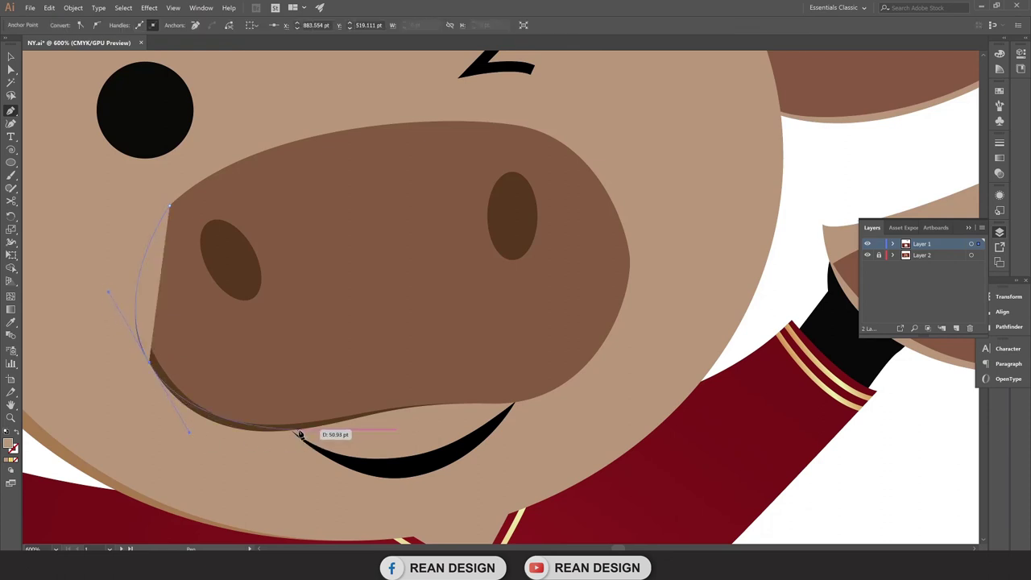
drag(330, 434, 351, 424)
Finish the snout outline along its right and top edges, close it, and shift it over.
click(499, 407)
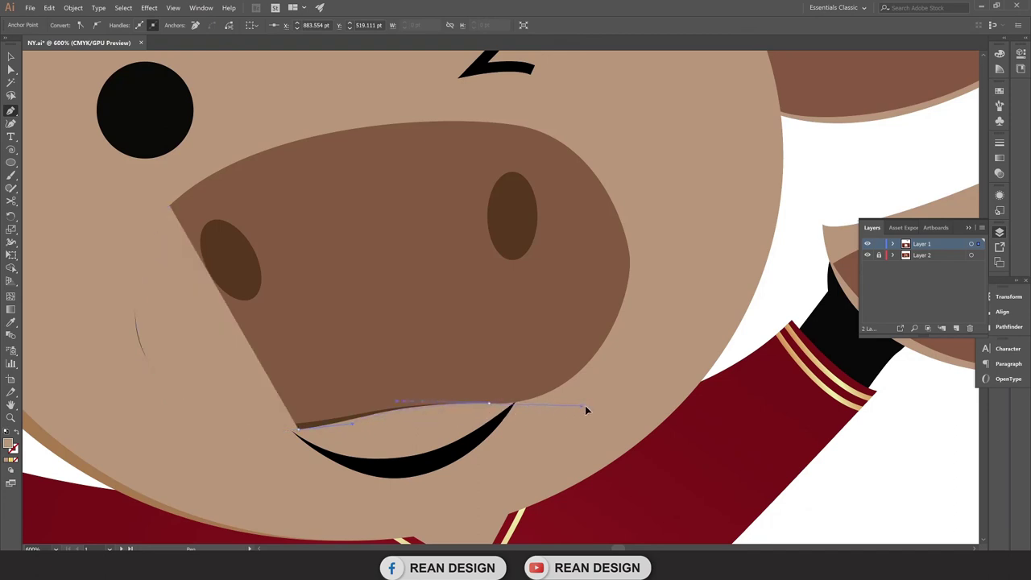
click(489, 403)
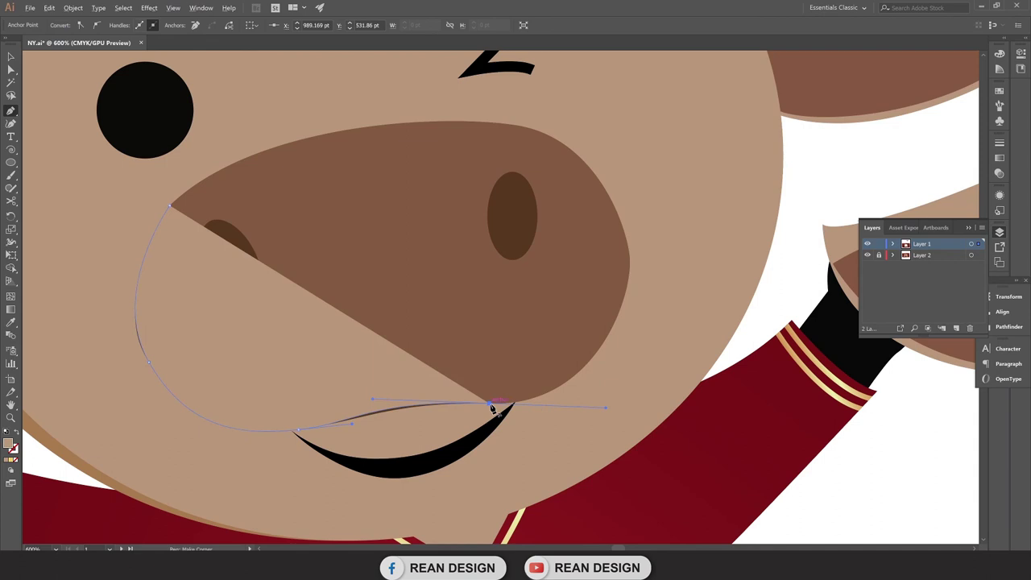
scroll(682, 322, up, 1)
click(629, 300)
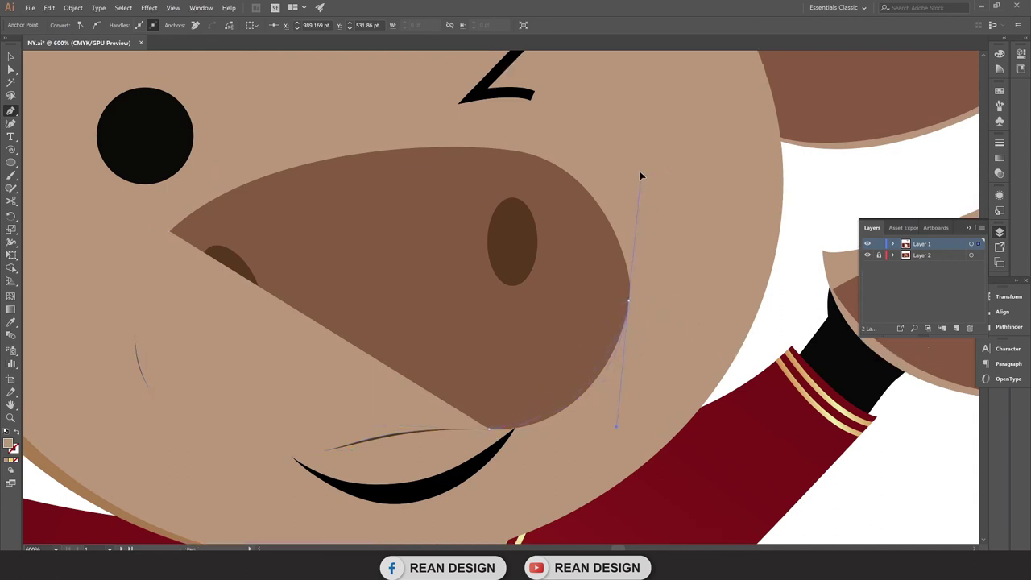
drag(647, 167, 647, 167)
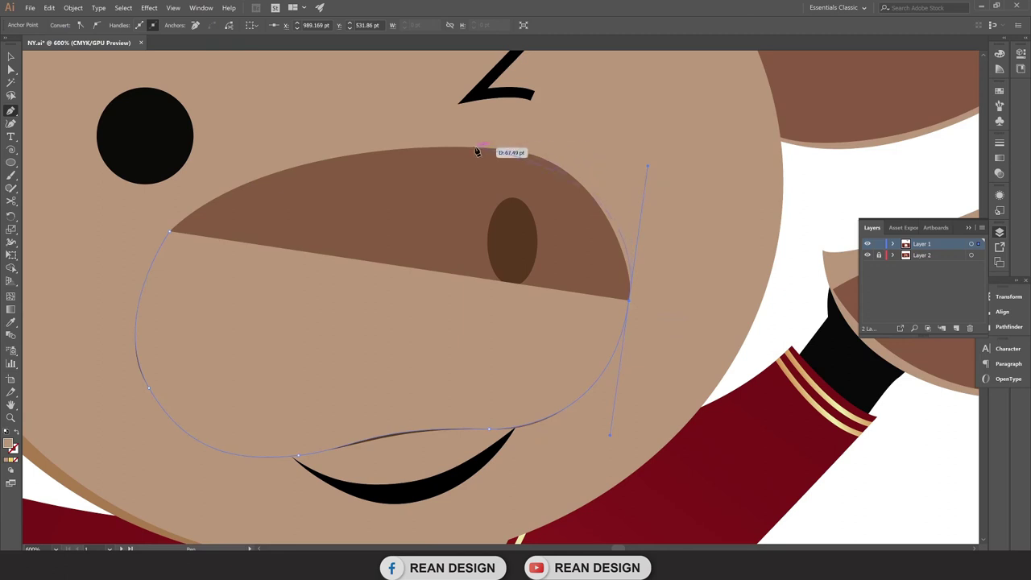
drag(477, 150, 444, 156)
drag(171, 232, 111, 300)
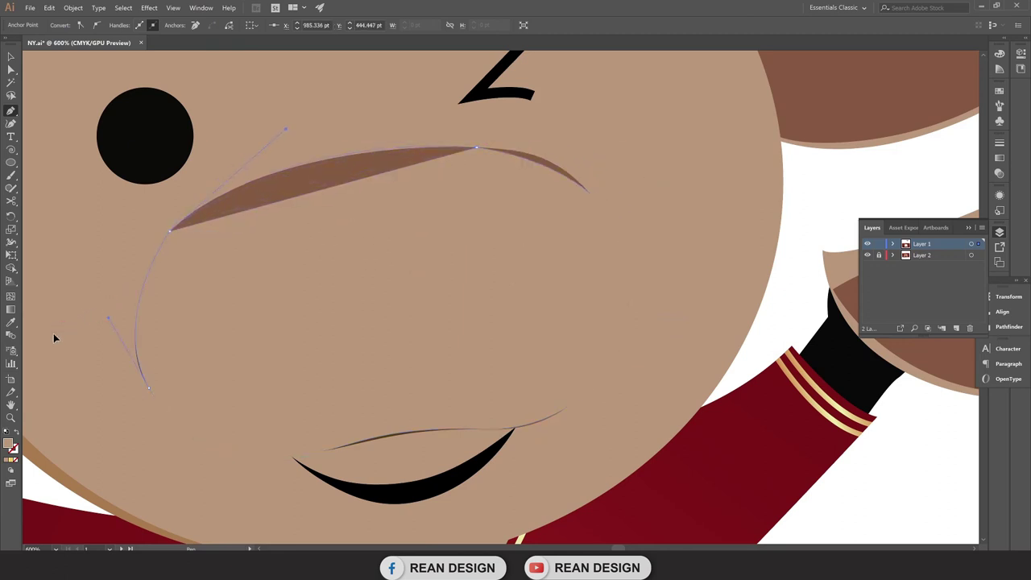
drag(54, 329, 53, 336)
scroll(260, 204, down, 1)
key(v)
scroll(261, 204, up, 1)
mouse_move(368, 240)
mouse_down()
mouse_move(376, 269)
mouse_move(714, 218)
mouse_up()
Eyedropper the original snout's brown onto the new shape, undoing a trial darker brown.
key(i)
click(364, 221)
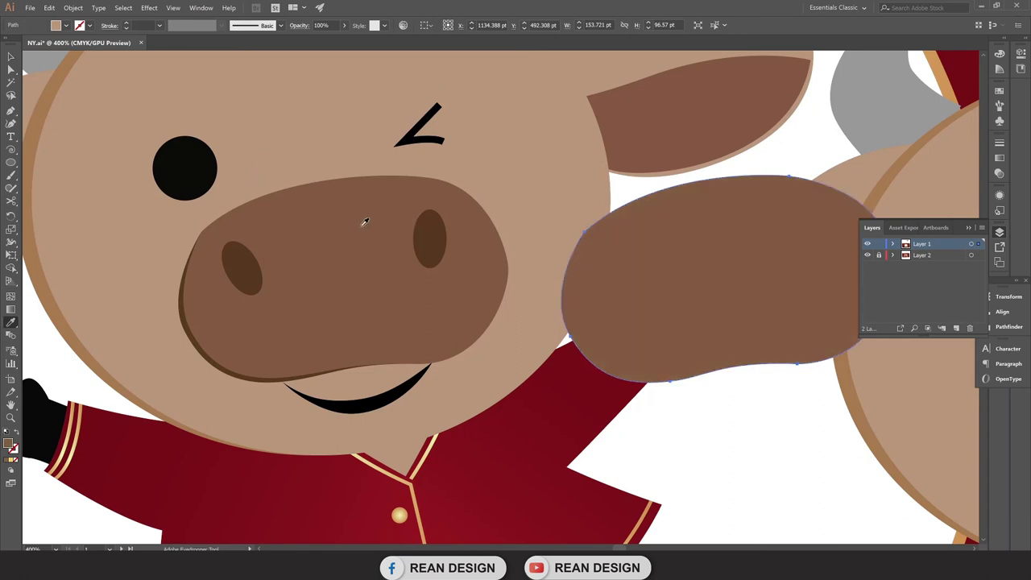
key(v)
scroll(473, 259, right, 5)
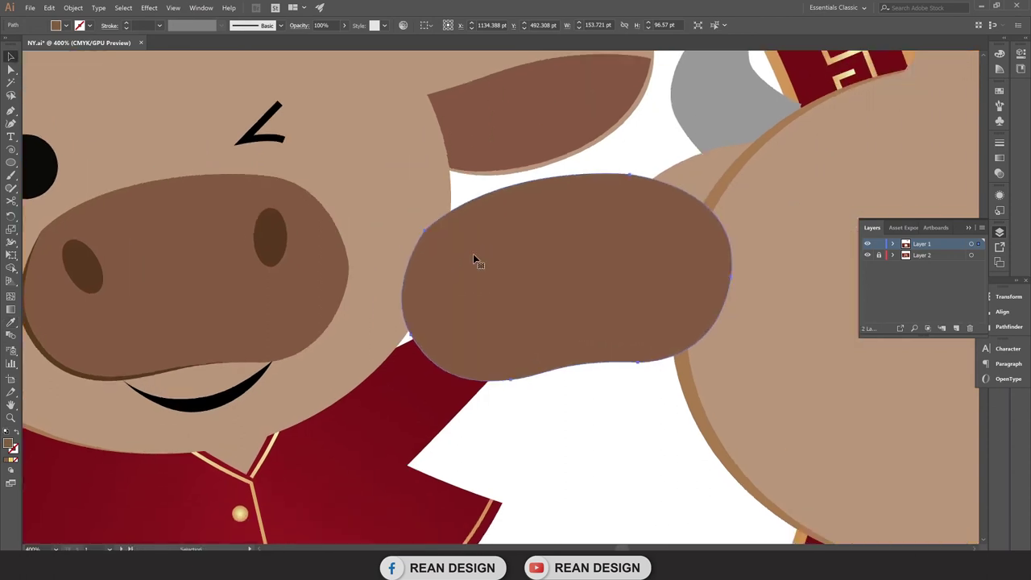
scroll(424, 278, up, 2)
drag(364, 320, 462, 304)
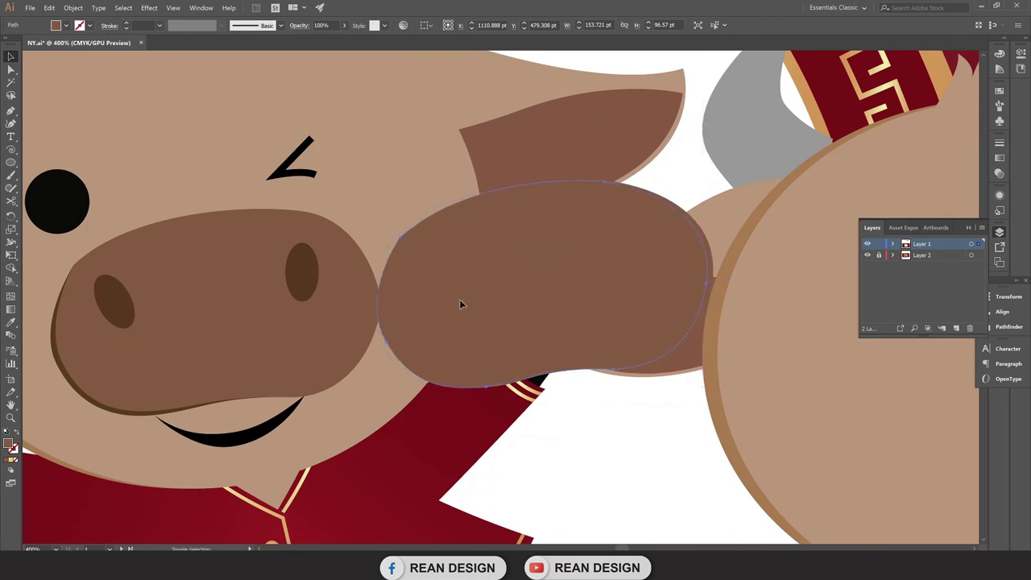
key(i)
click(56, 329)
key(v)
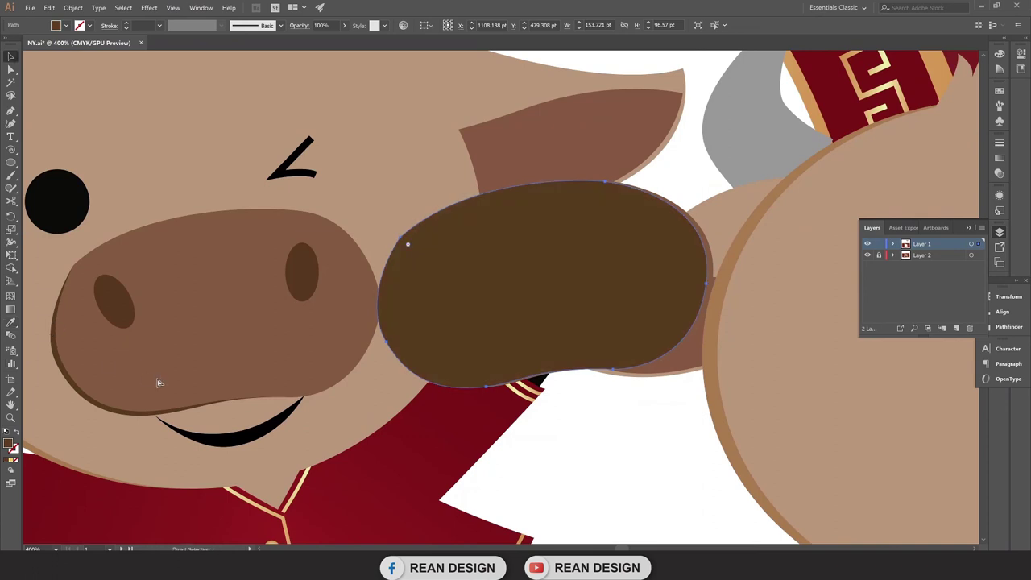
key(ctrl+z)
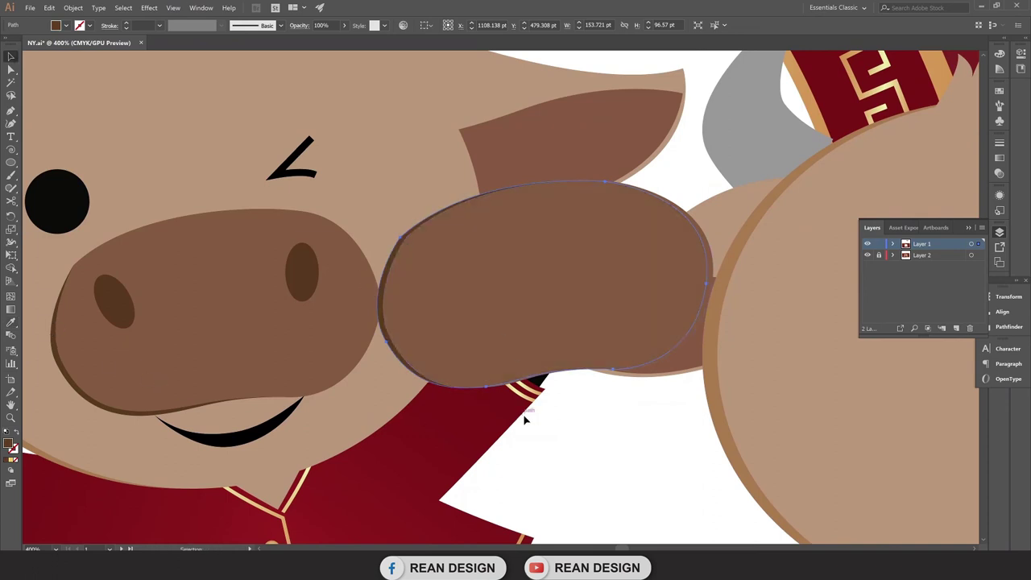
Flatten the brown snout by lowering its top edge with Free Transform.
click(523, 419)
scroll(448, 246, up, 1)
scroll(334, 207, up, 2)
scroll(377, 229, down, 2)
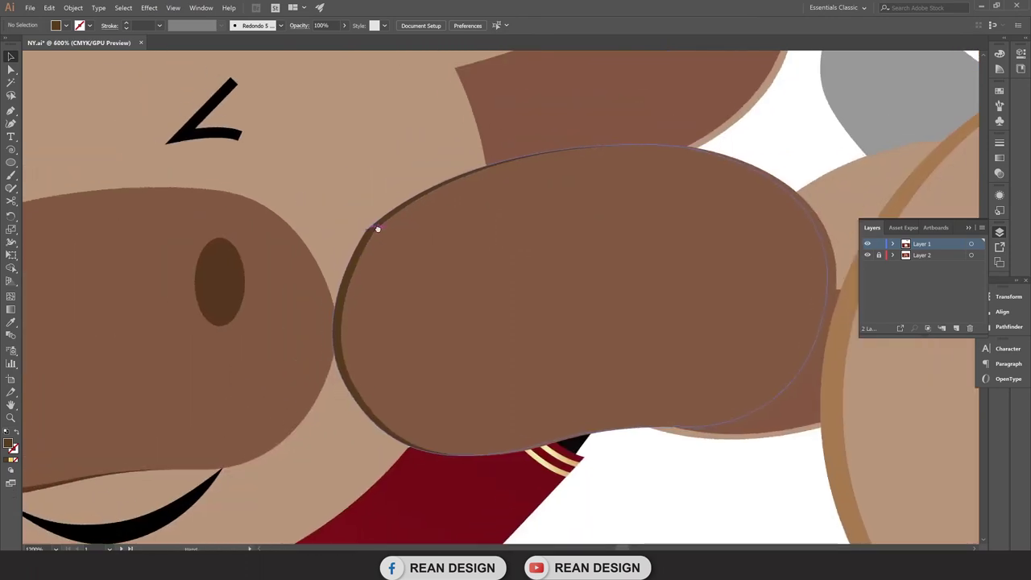
drag(377, 229, 382, 224)
click(384, 229)
key(e)
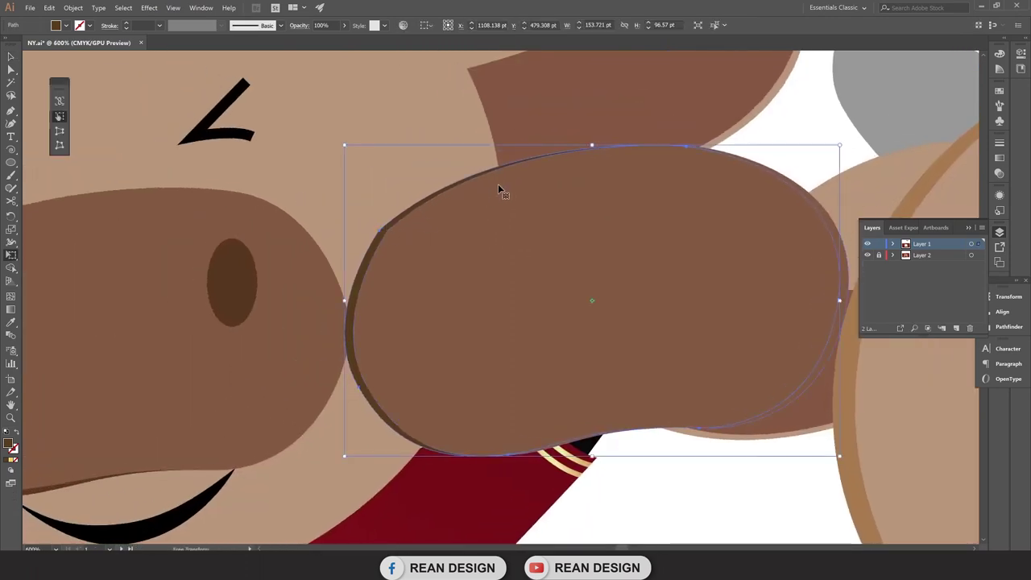
drag(590, 144, 592, 153)
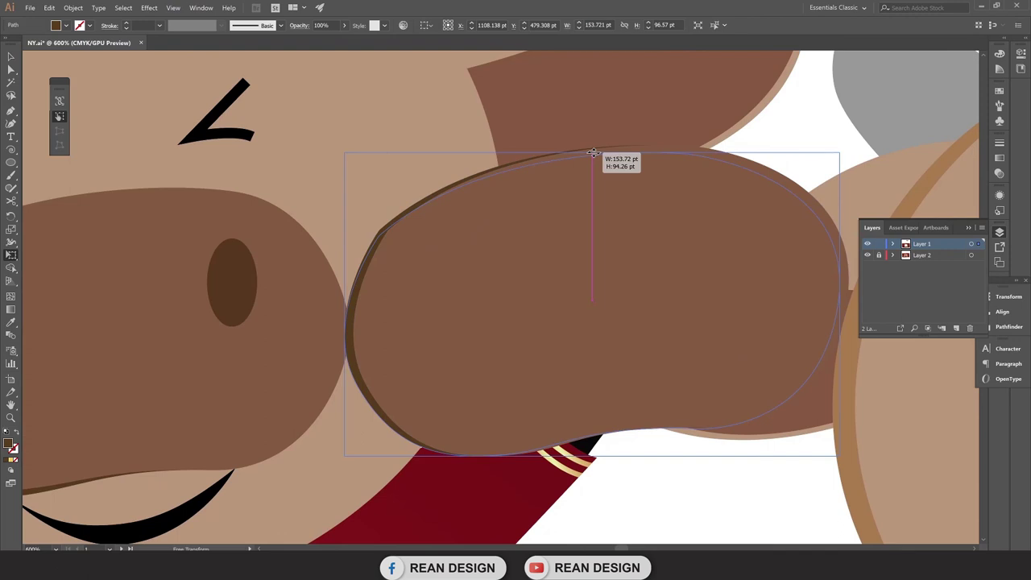
scroll(592, 153, down, 2)
key(v)
click(610, 357)
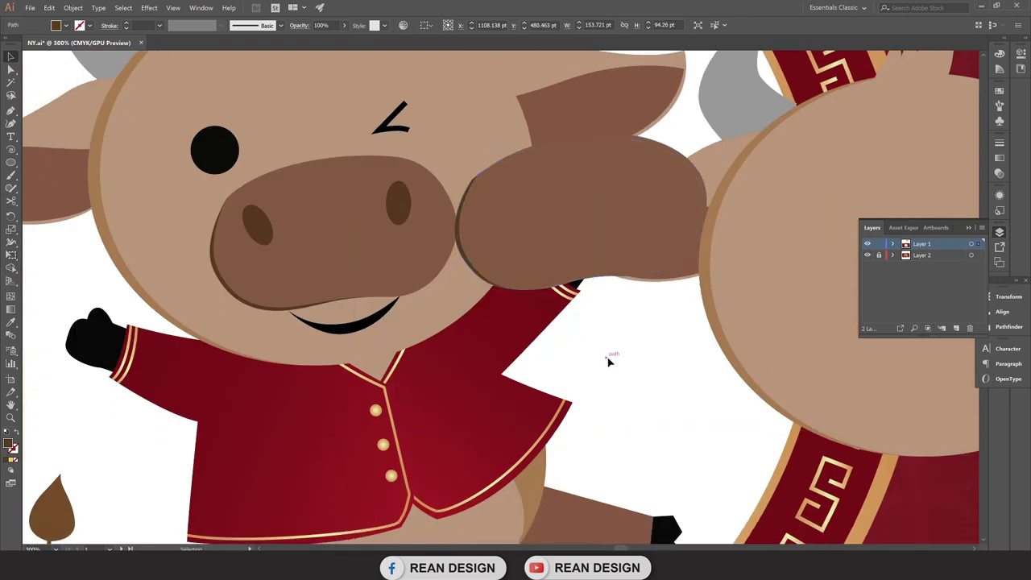
Move the brown snout lower on the face.
scroll(575, 368, up, 1)
scroll(449, 286, right, 3)
click(359, 242)
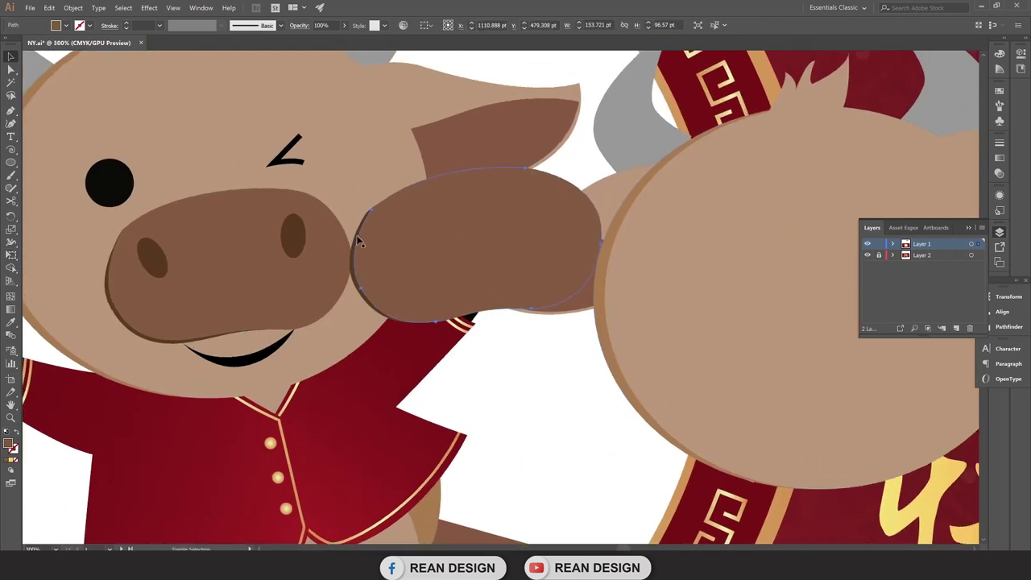
key(ctrl+shift+a)
drag(420, 226, 417, 324)
scroll(468, 371, down, 1)
key(ctrl+z)
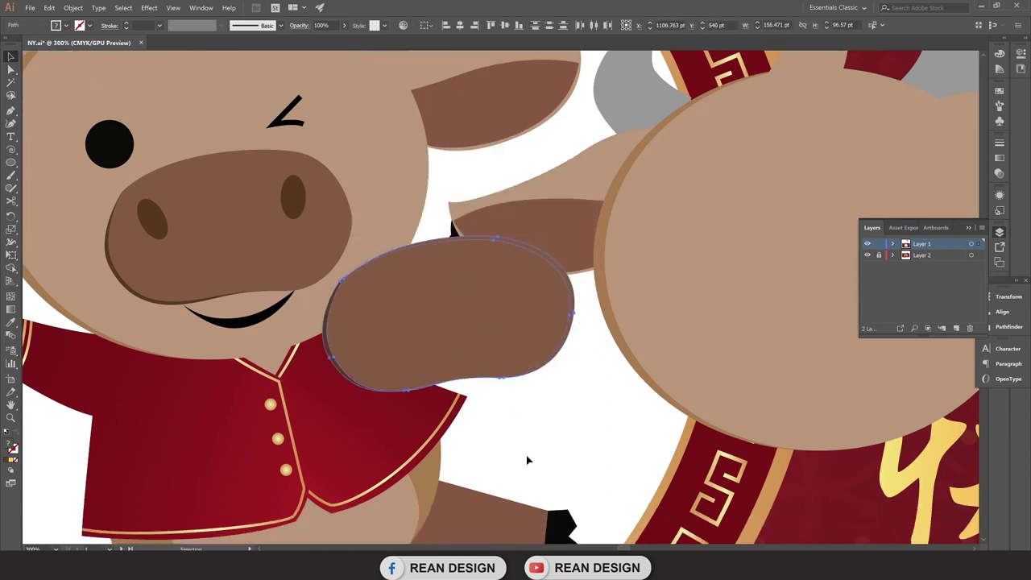
Draw a 15 × 25 pt dark-brown nostril ellipse on the snout's left.
key(ctrl+shift+a)
scroll(360, 309, up, 2)
drag(360, 266, 409, 345)
Tilt the nostril with Free Transform to match the original's angle.
scroll(408, 345, down, 1)
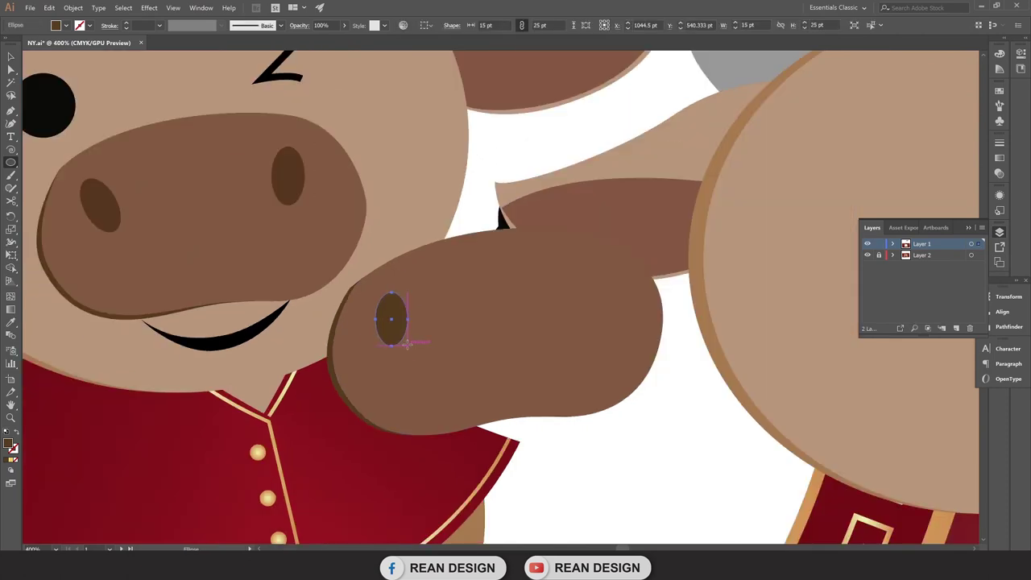
key(i)
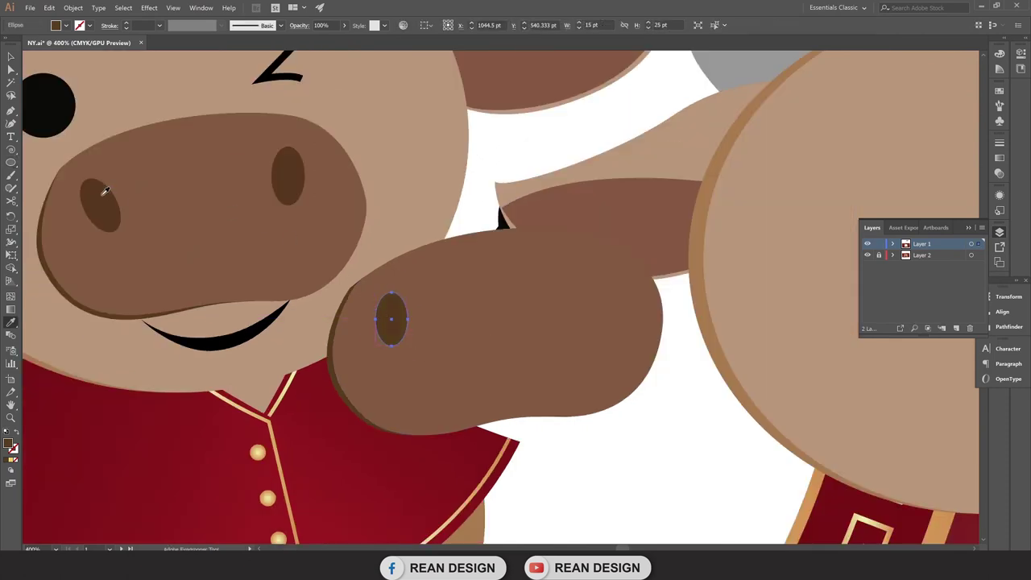
key(e)
mouse_move(413, 288)
mouse_down()
mouse_move(393, 315)
mouse_move(568, 287)
mouse_up()
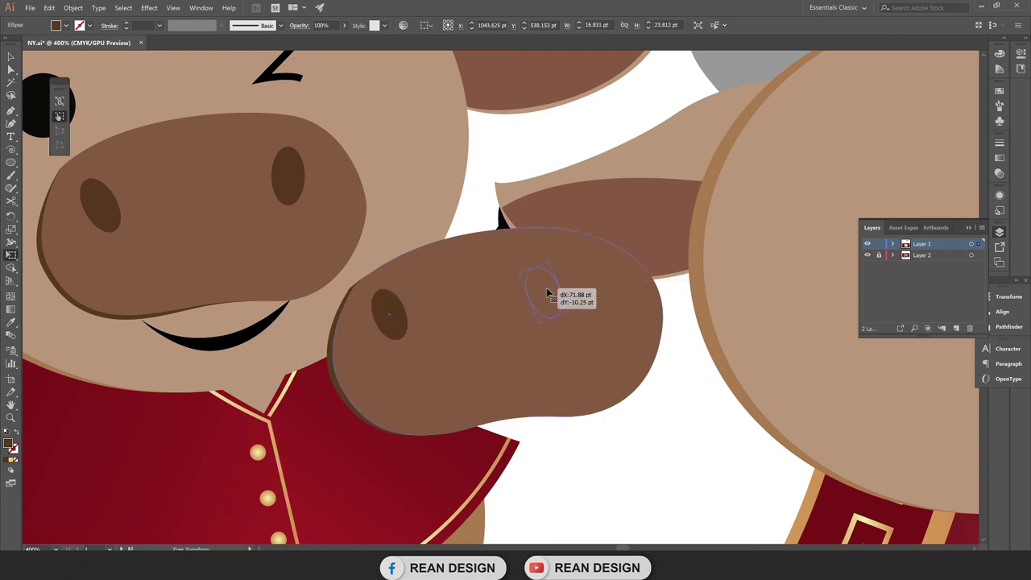
key(ctrl+z)
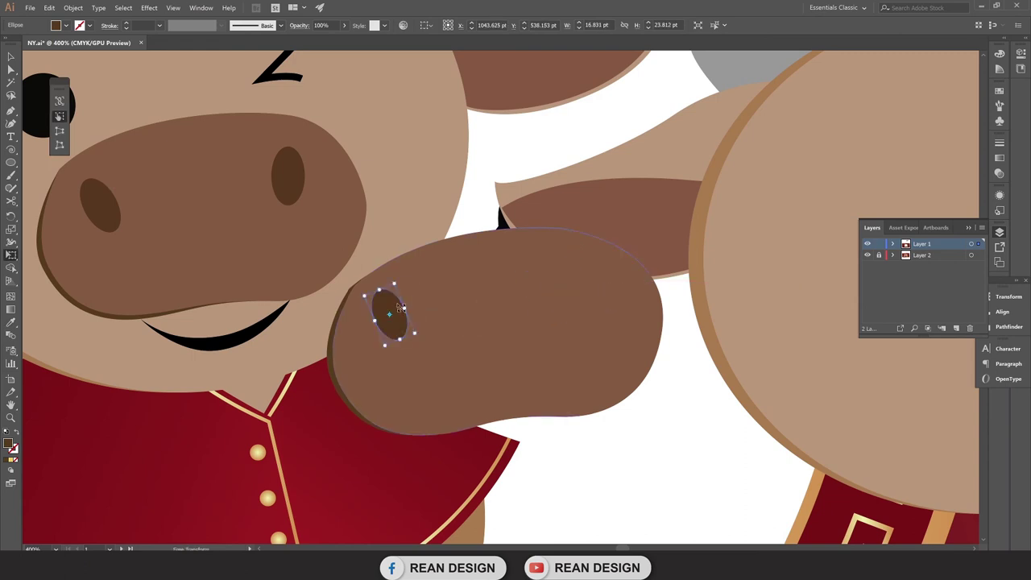
drag(395, 313, 522, 280)
key(ctrl+z)
click(10, 57)
Duplicate the nostril onto the snout's right side and nudge the left nostril slightly right.
mouse_move(387, 301)
mouse_down()
mouse_move(589, 282)
mouse_move(583, 271)
mouse_up()
key(e)
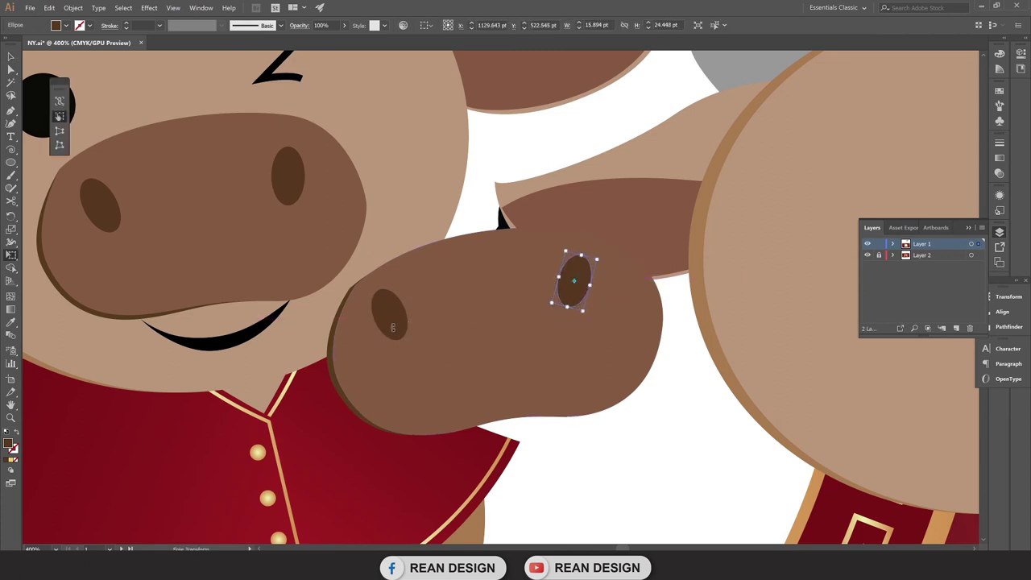
key(v)
drag(390, 321, 398, 321)
Move the snout with both nostrils onto the new round head of the right-hand ox.
shift+click(567, 284)
shift+click(338, 322)
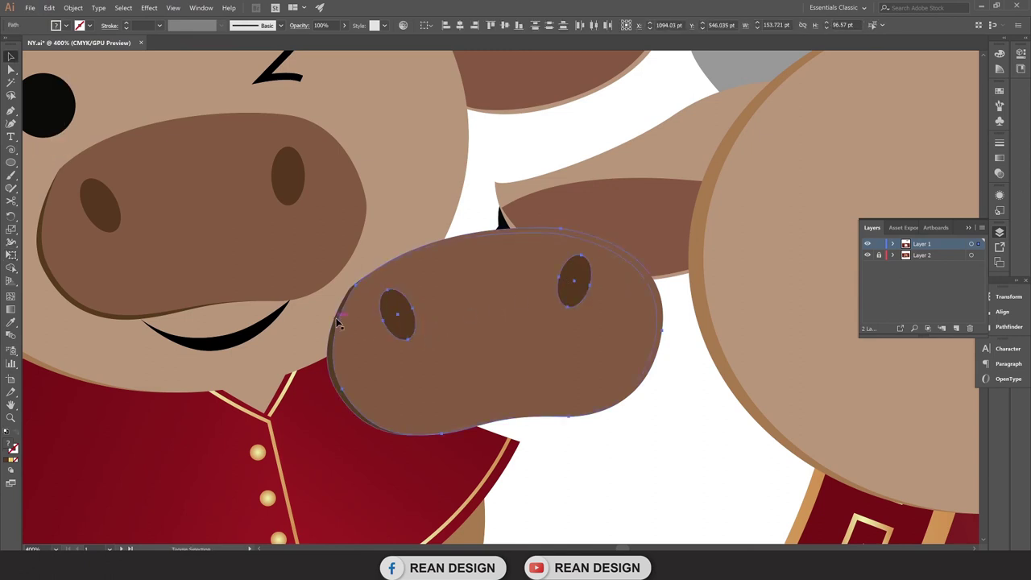
scroll(338, 322, down, 2)
drag(365, 316, 674, 338)
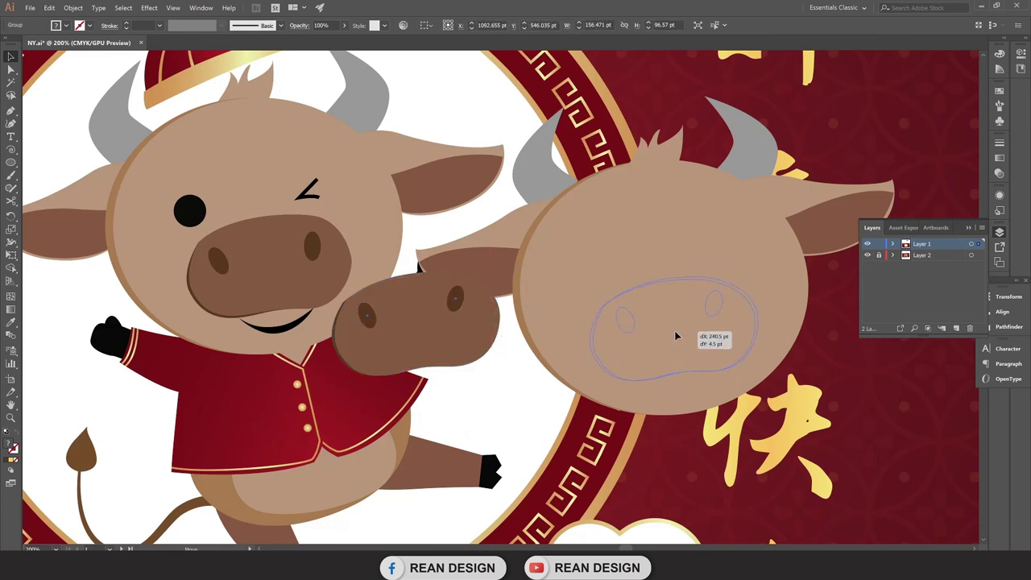
drag(675, 338, 674, 333)
key(ctrl+shift+a)
scroll(306, 272, up, 1)
scroll(307, 271, up, 1)
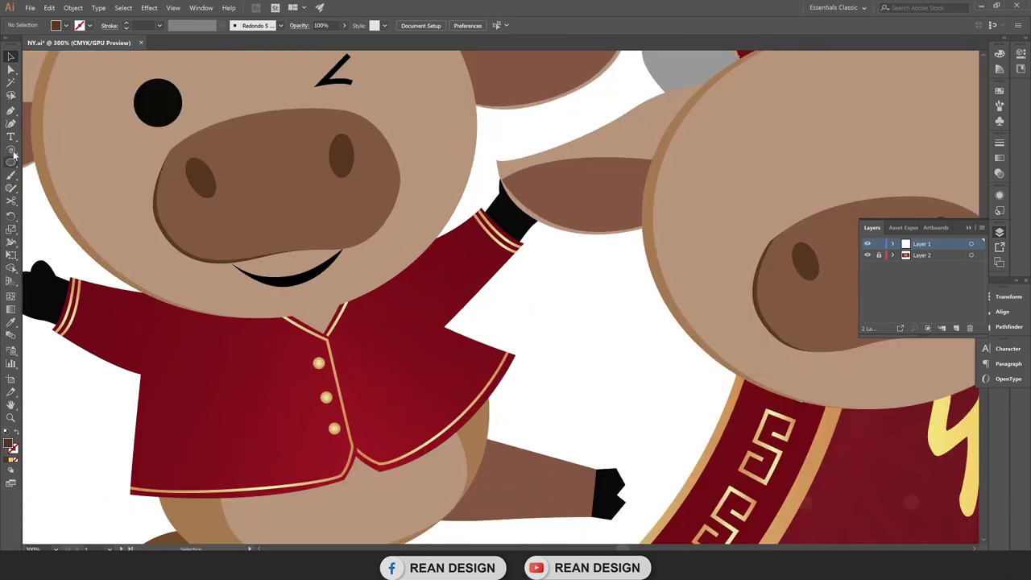
Pen-draw a curve along the ox's smile with no fill and a black stroke.
click(11, 109)
scroll(206, 229, up, 1)
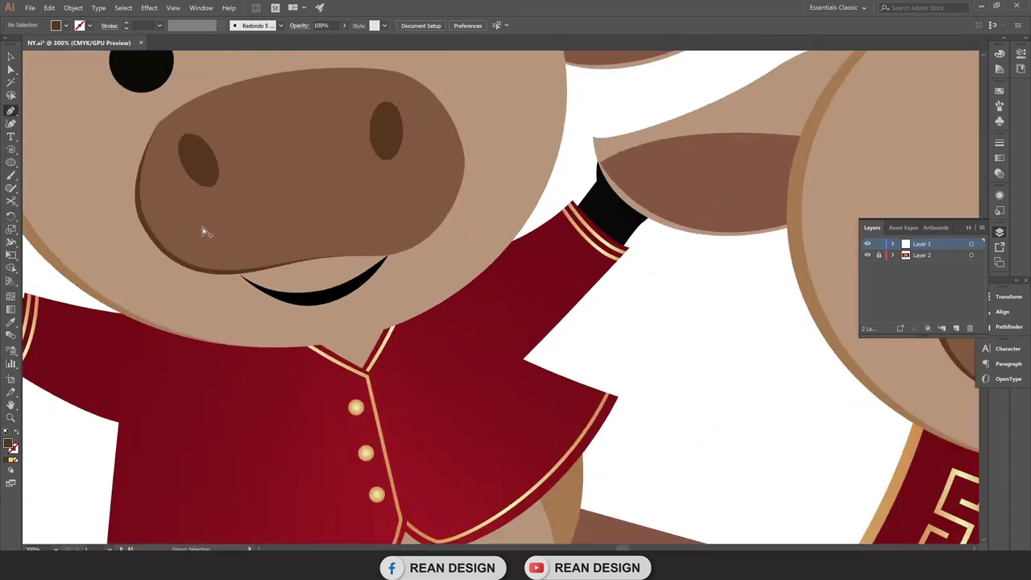
scroll(206, 230, up, 1)
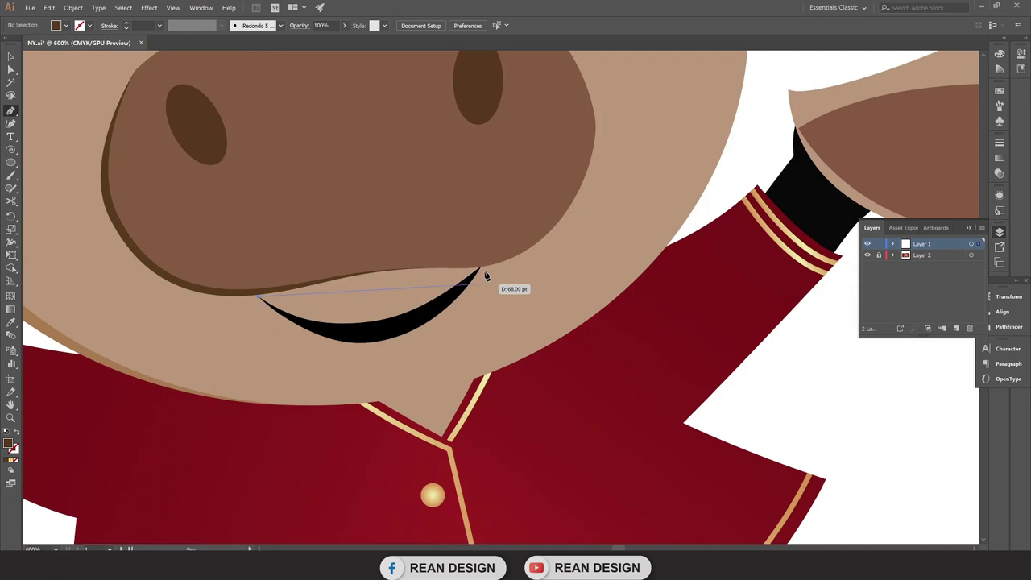
mouse_move(481, 266)
mouse_down()
mouse_move(630, 146)
mouse_move(597, 147)
mouse_up()
key(v)
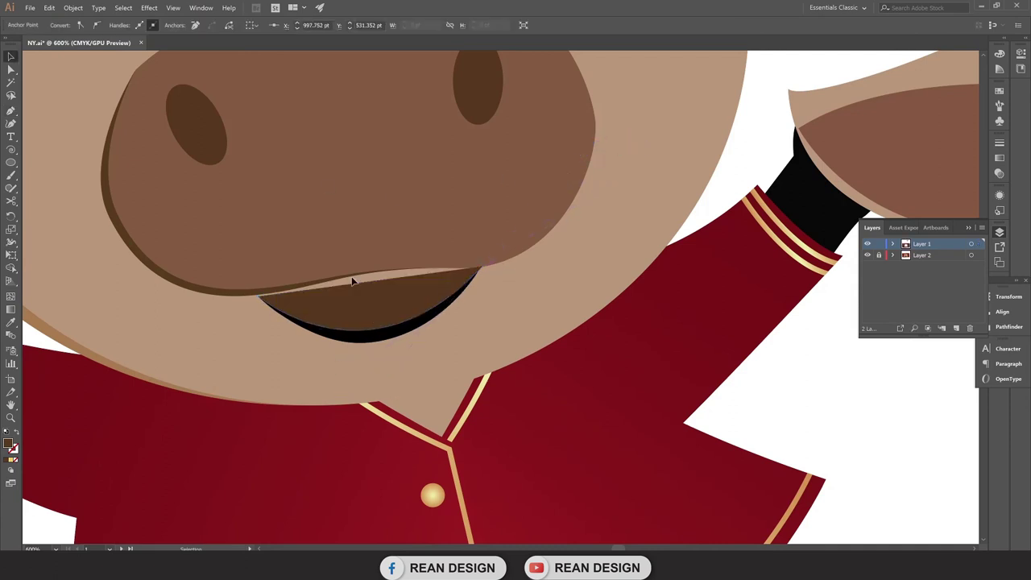
click(67, 27)
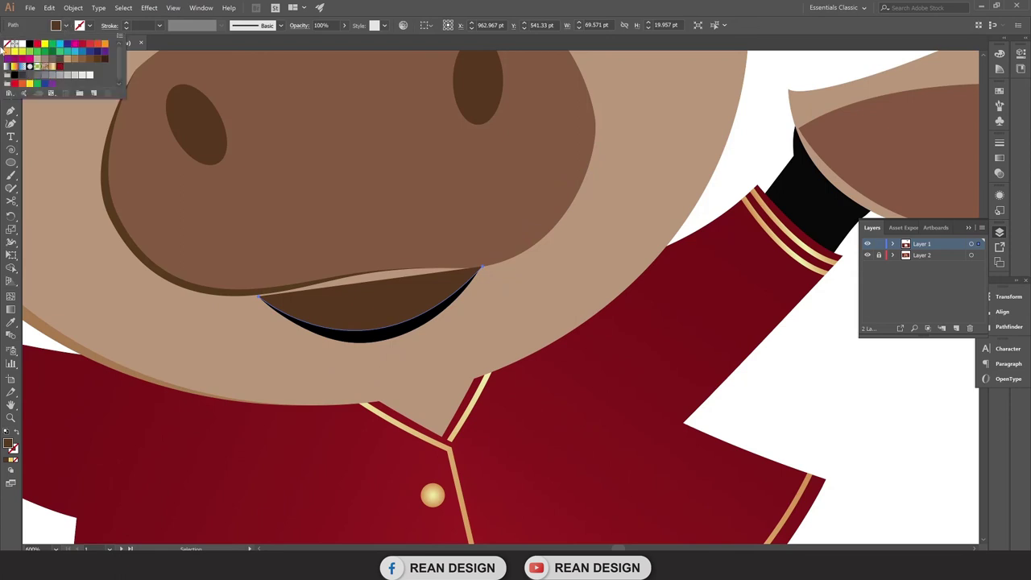
click(6, 44)
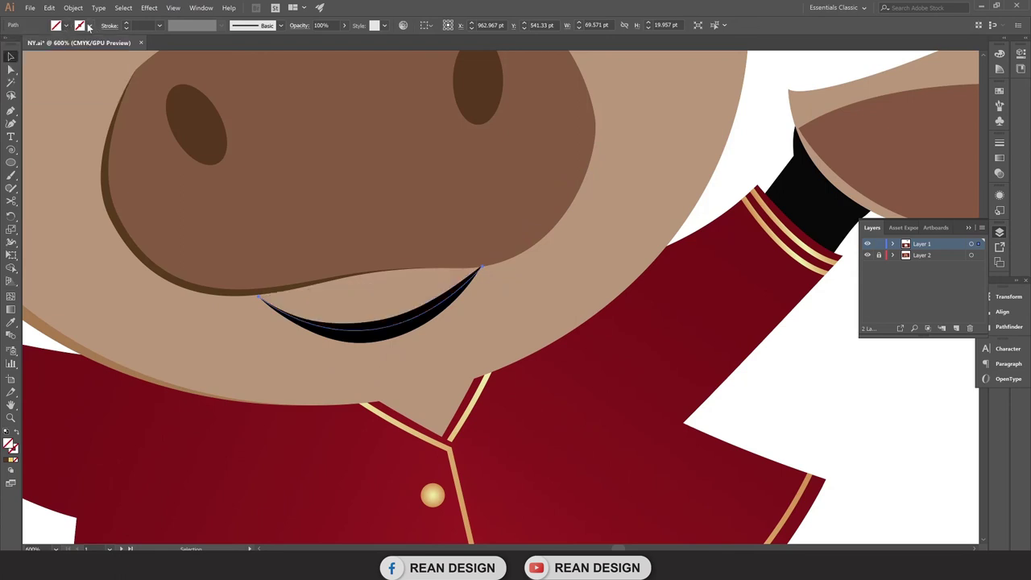
click(89, 27)
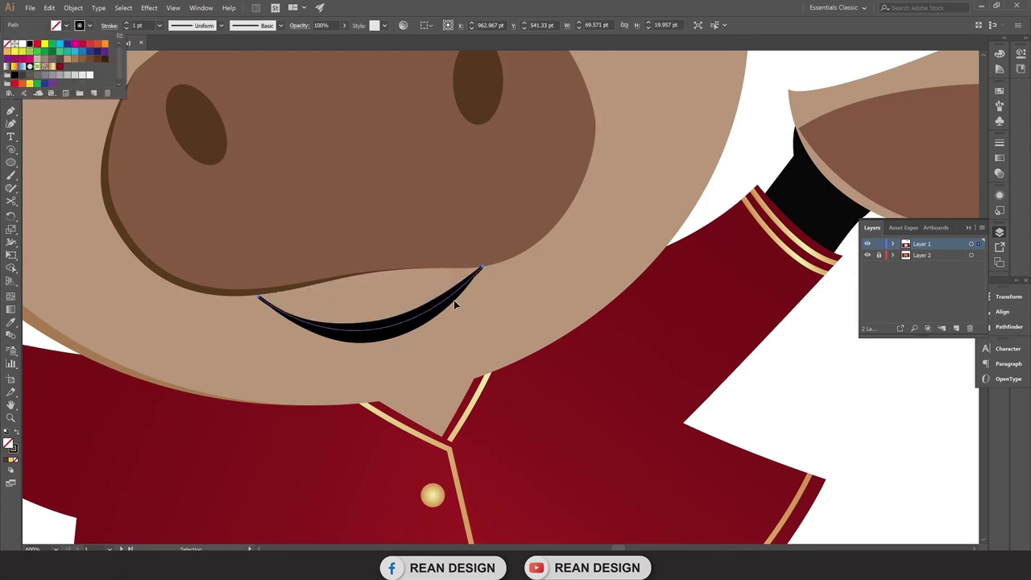
click(444, 303)
Place a copy just below the smile with an 8 pt uniform stroke, undoing a trial taper.
drag(421, 321, 426, 370)
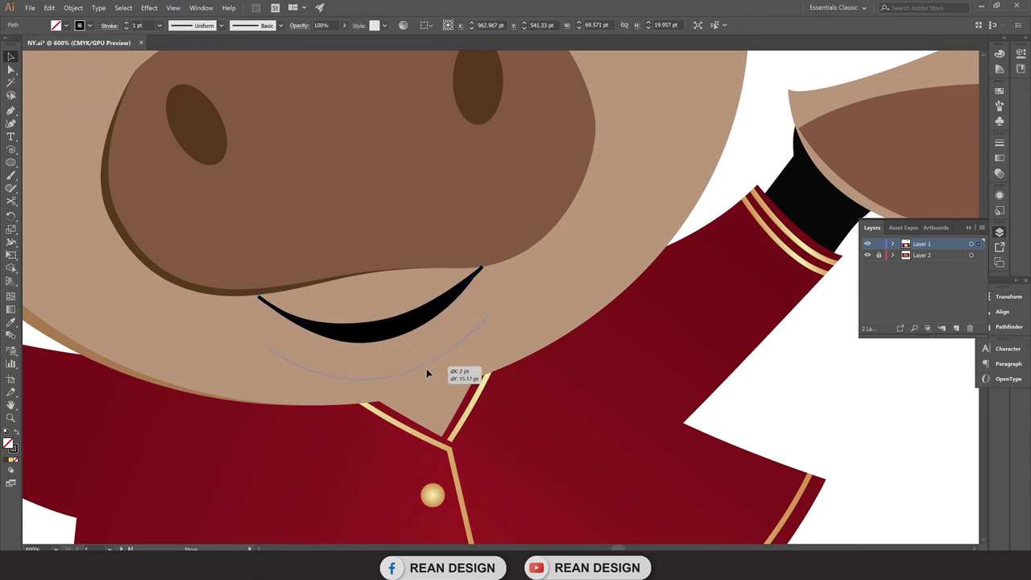
click(128, 25)
click(127, 25)
text(8)
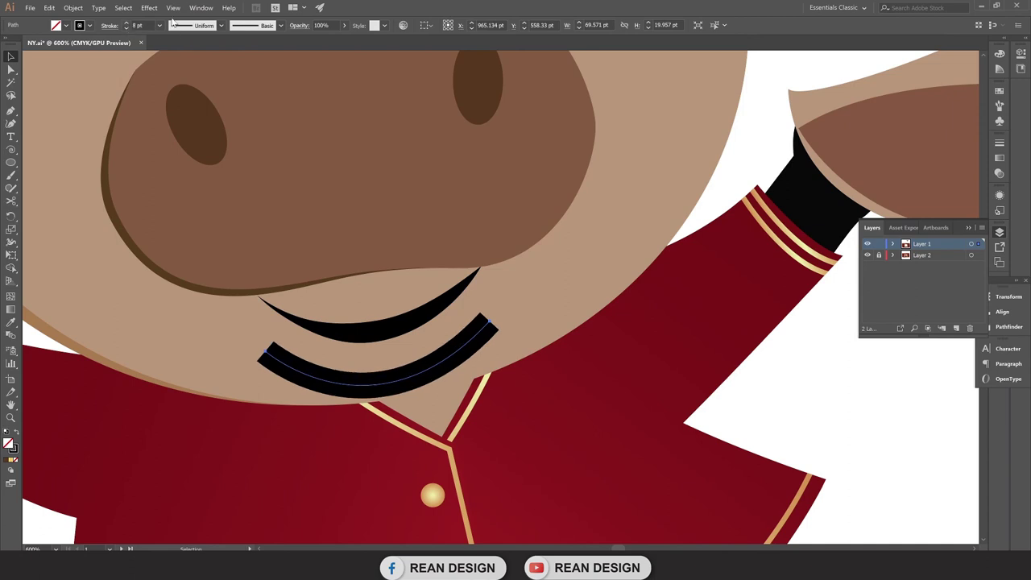
click(220, 26)
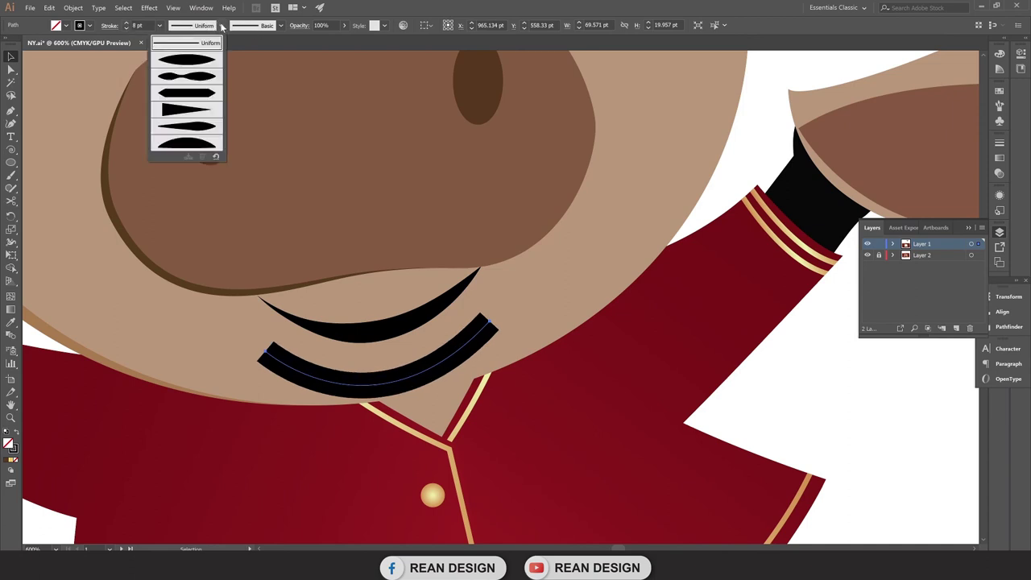
click(183, 68)
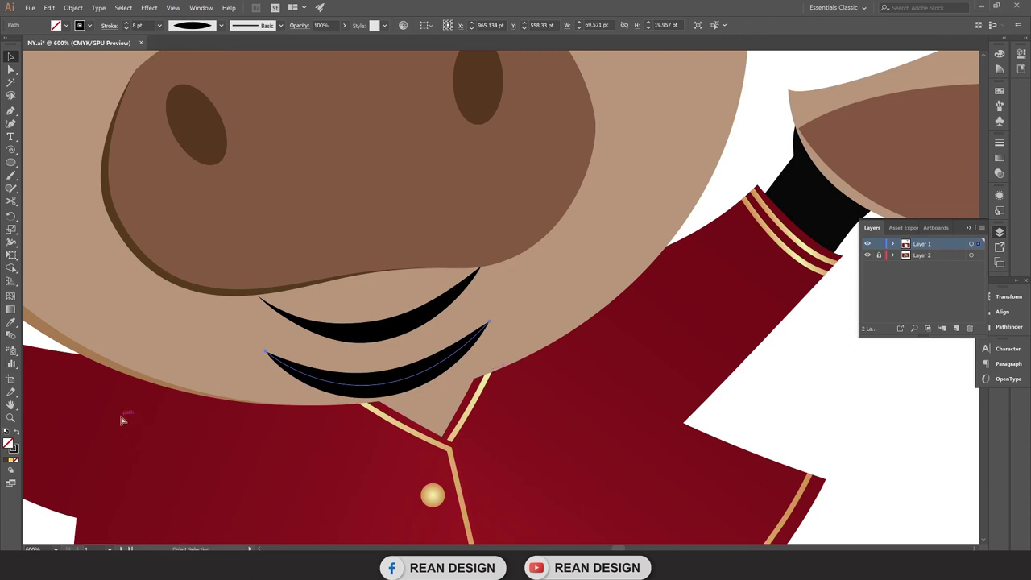
key(ctrl+z)
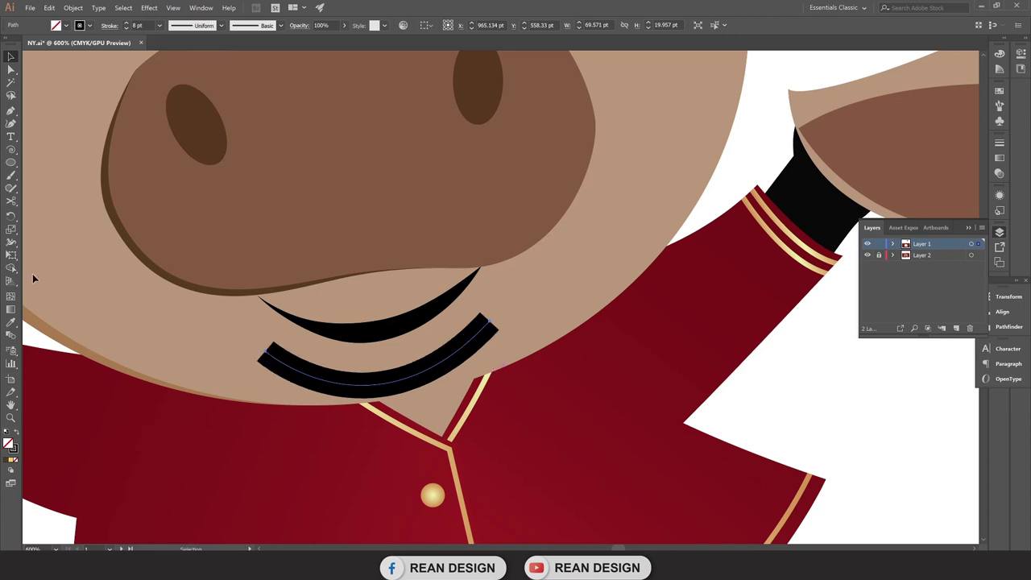
click(14, 245)
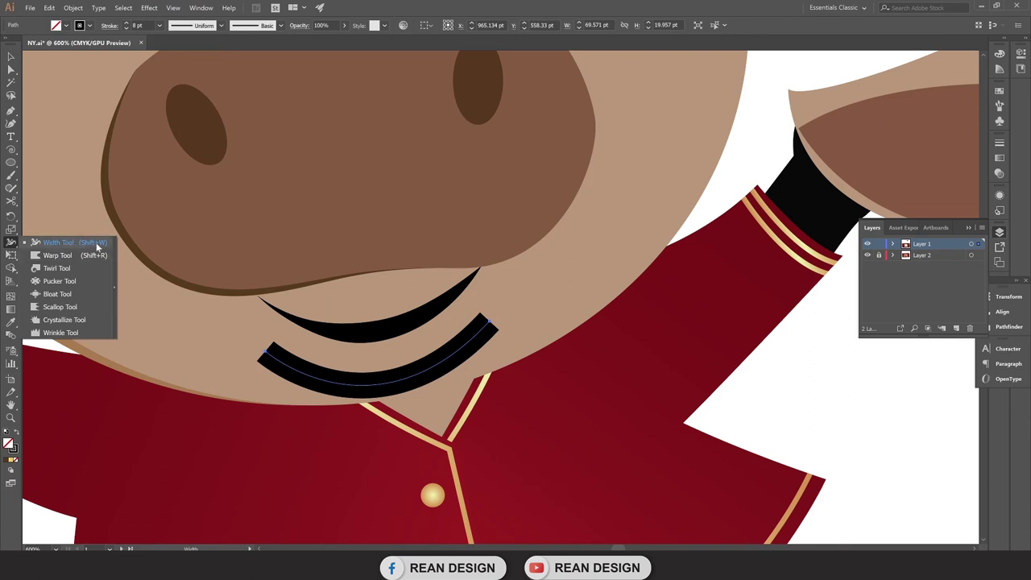
Reshape the smile stroke by hand with the Width Tool, then undo back to a uniform 7 pt.
click(96, 242)
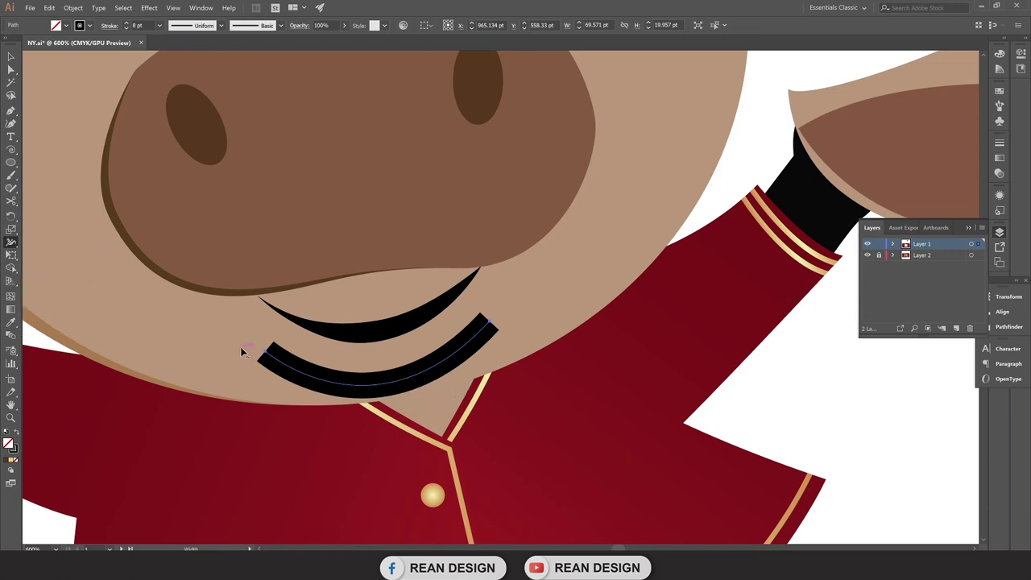
drag(267, 354, 272, 355)
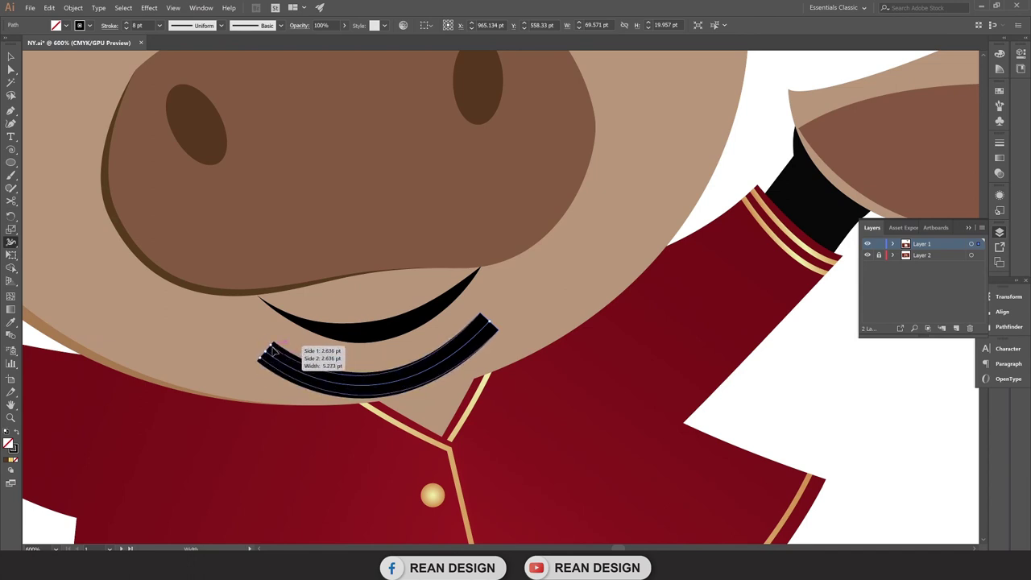
drag(273, 354, 266, 358)
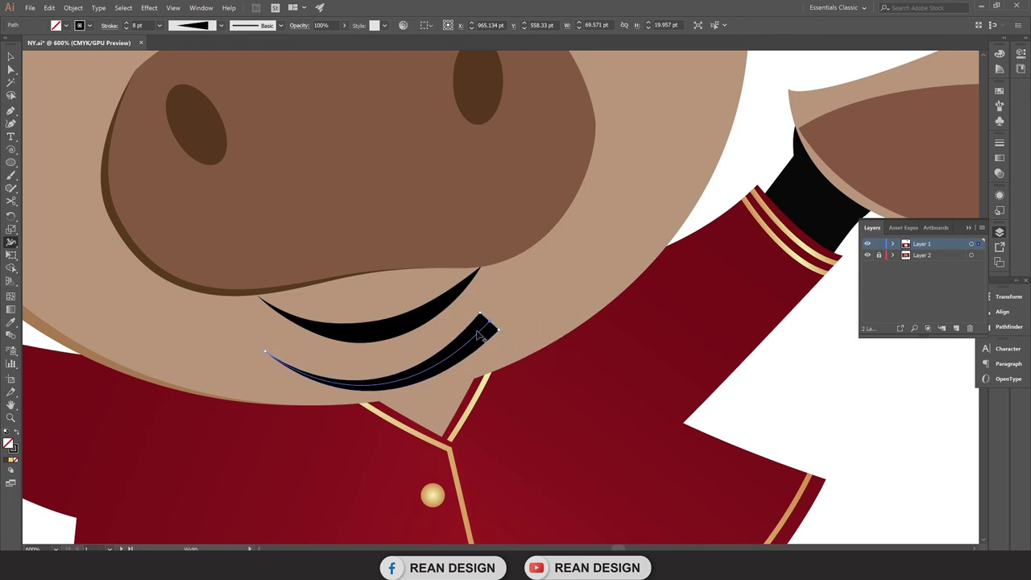
drag(446, 363, 482, 400)
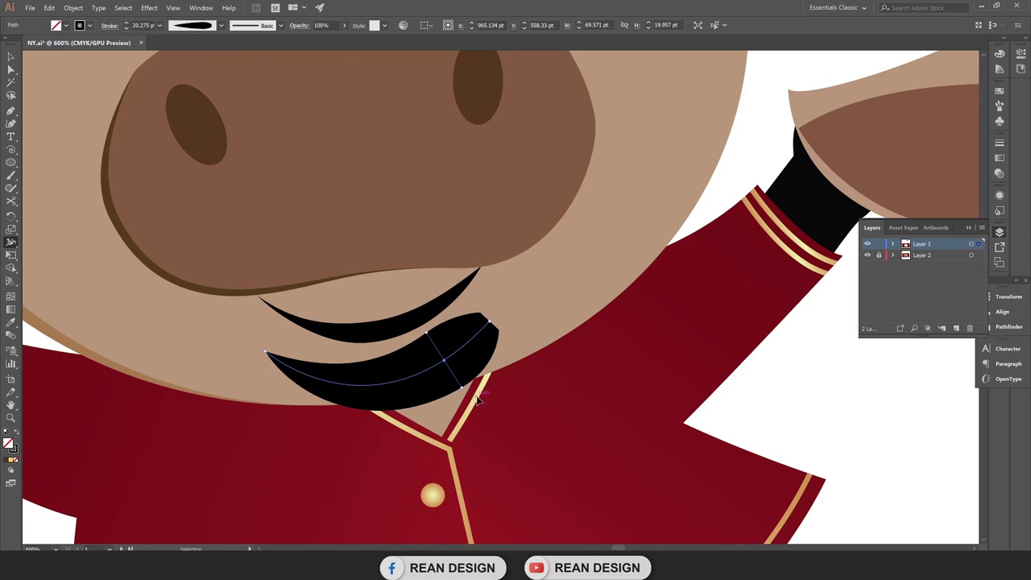
key(ctrl+z)
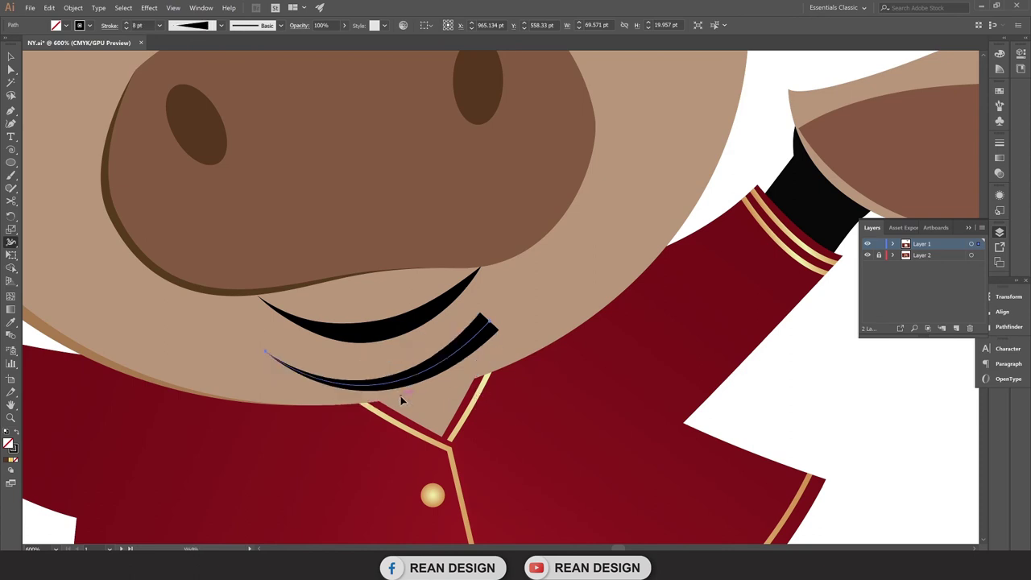
key(ctrl+z)
Apply the lens-shaped width profile so the 7 pt smile tapers at both ends.
key(v)
click(203, 24)
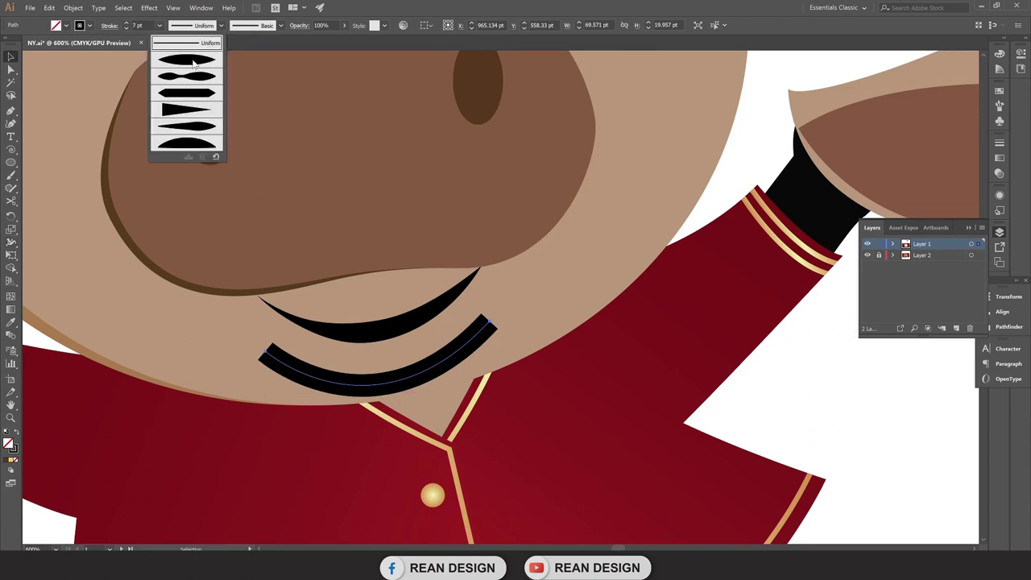
click(194, 62)
scroll(431, 355, down, 2)
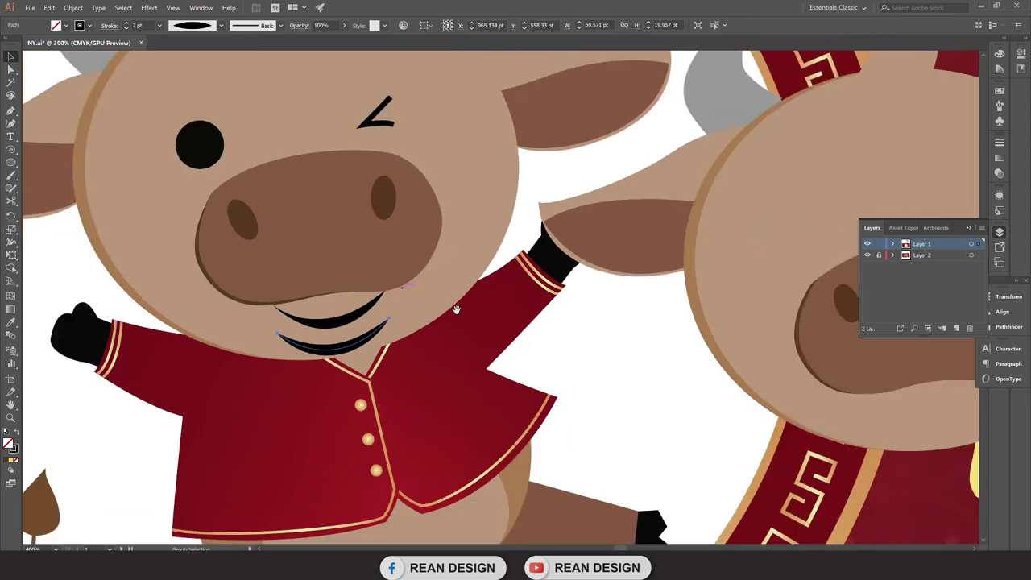
Copy the tapered 7 pt black smile onto the right ox, sitting just under its snout.
drag(457, 310, 359, 312)
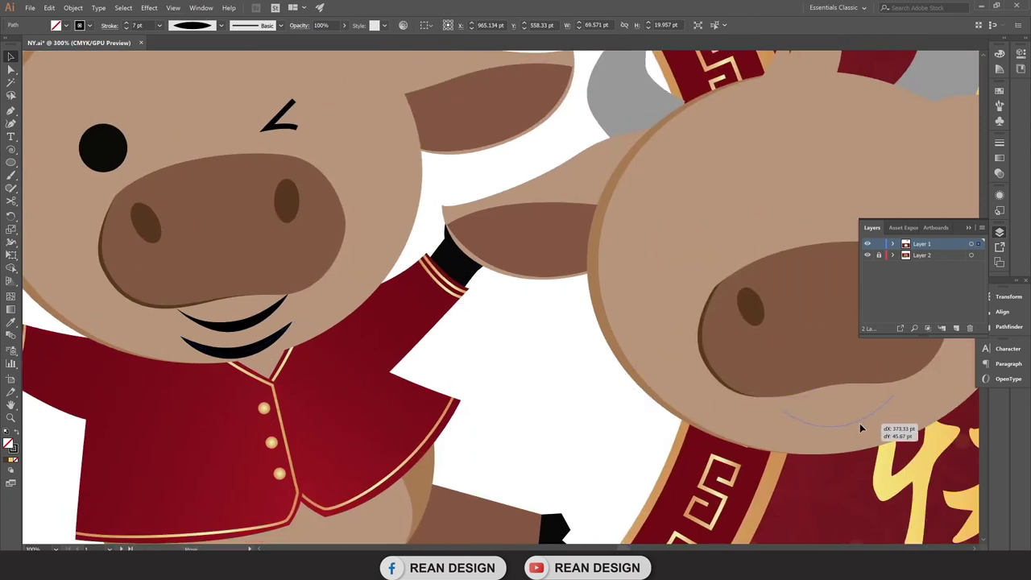
drag(259, 353, 860, 424)
scroll(608, 430, down, 2)
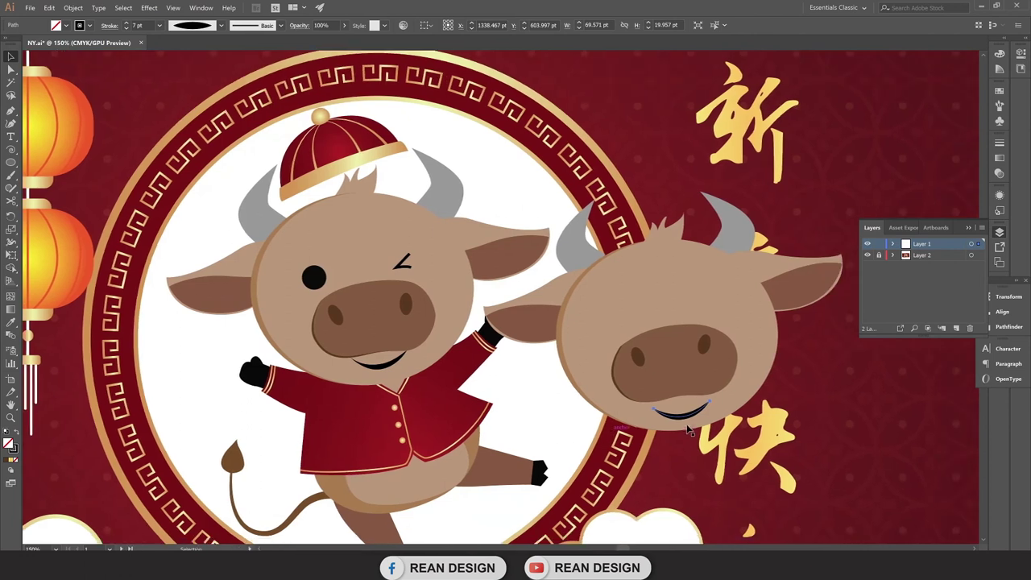
drag(687, 421, 682, 419)
scroll(685, 421, up, 1)
click(665, 460)
scroll(101, 267, up, 1)
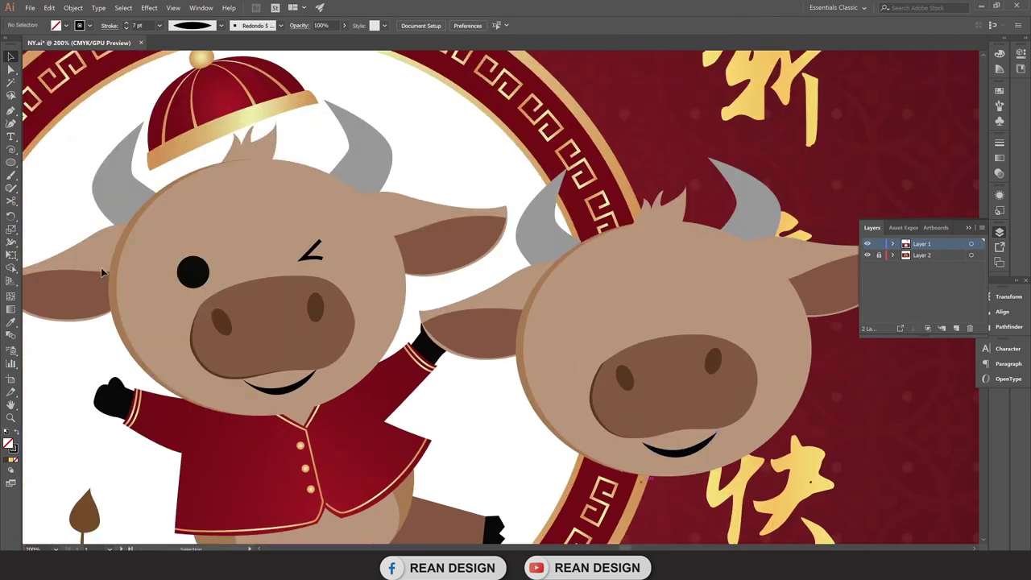
scroll(204, 279, up, 1)
scroll(204, 279, down, 2)
scroll(380, 300, up, 1)
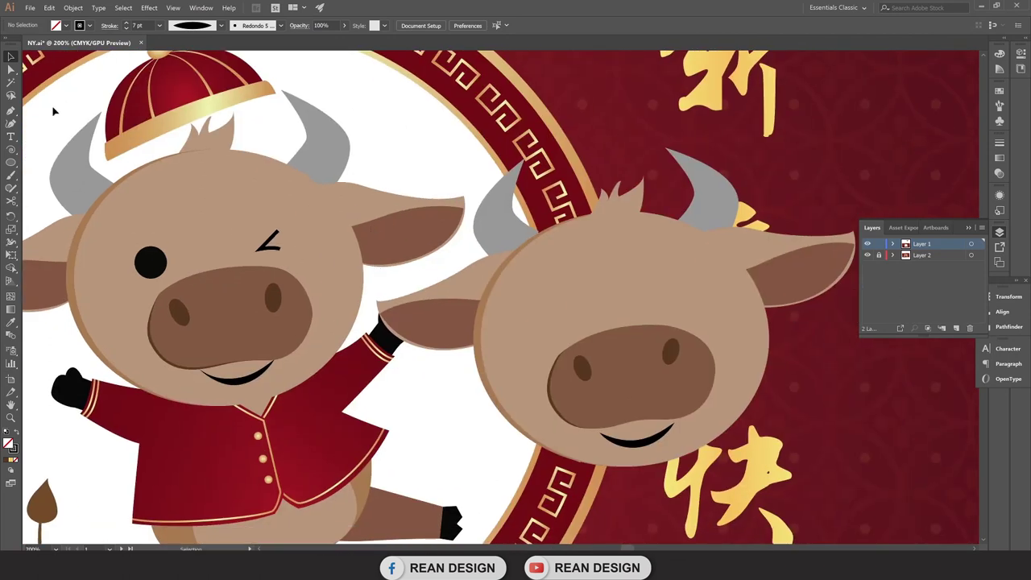
Draw a small circle for the right ox's eye, eyedropped black from the left eye.
drag(11, 162, 58, 188)
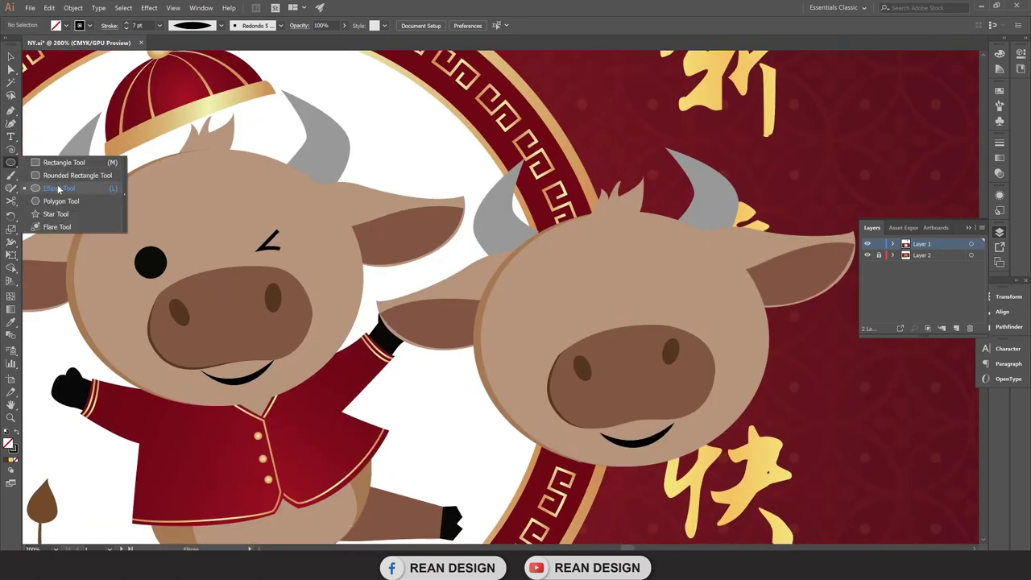
drag(548, 287, 577, 316)
key(i)
click(150, 264)
key(v)
drag(562, 301, 565, 313)
Trace the left ox's wink as a closed triangular path with the Pen tool.
click(11, 111)
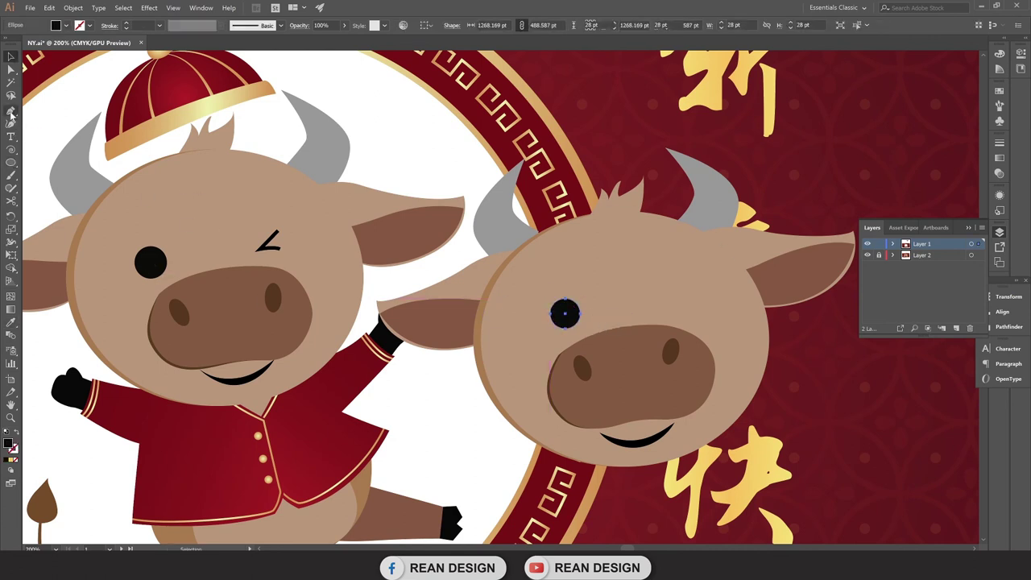
scroll(274, 242, up, 2)
click(278, 239)
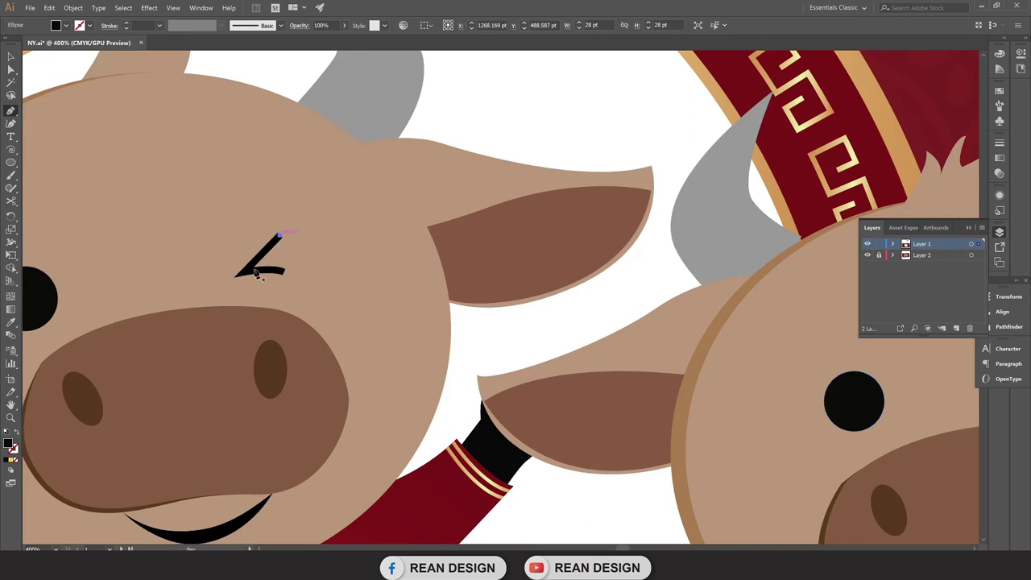
click(240, 274)
click(286, 274)
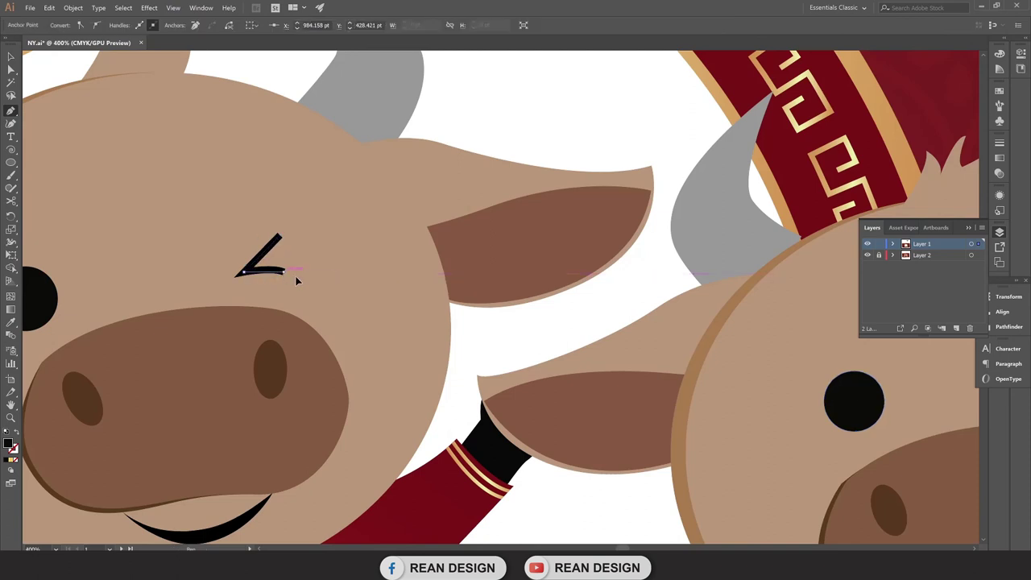
click(278, 239)
key(v)
scroll(255, 250, down, 2)
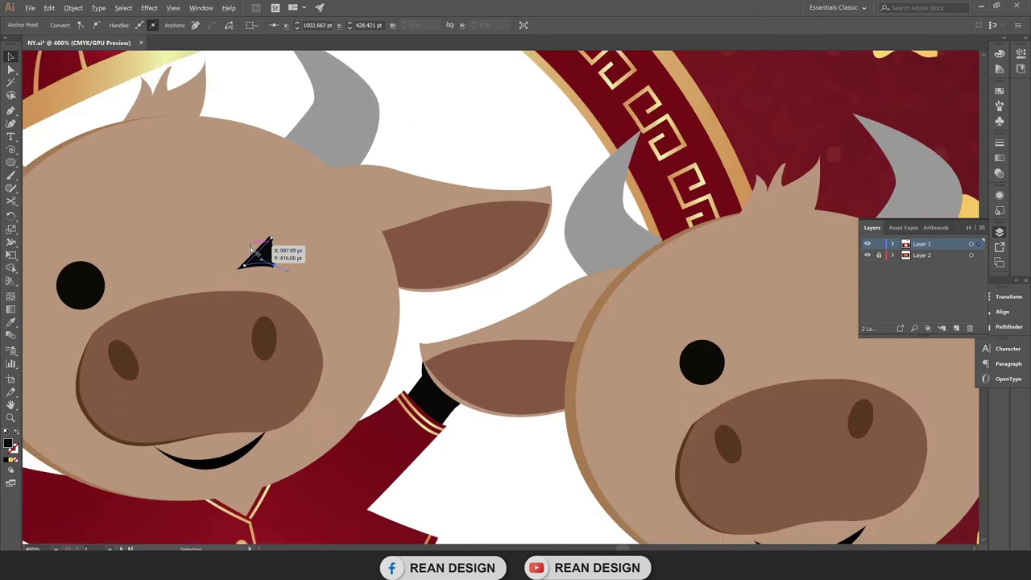
Copy the wink onto the right ox with no fill, a 2 pt black stroke and a lens-shaped width profile.
drag(256, 252, 651, 305)
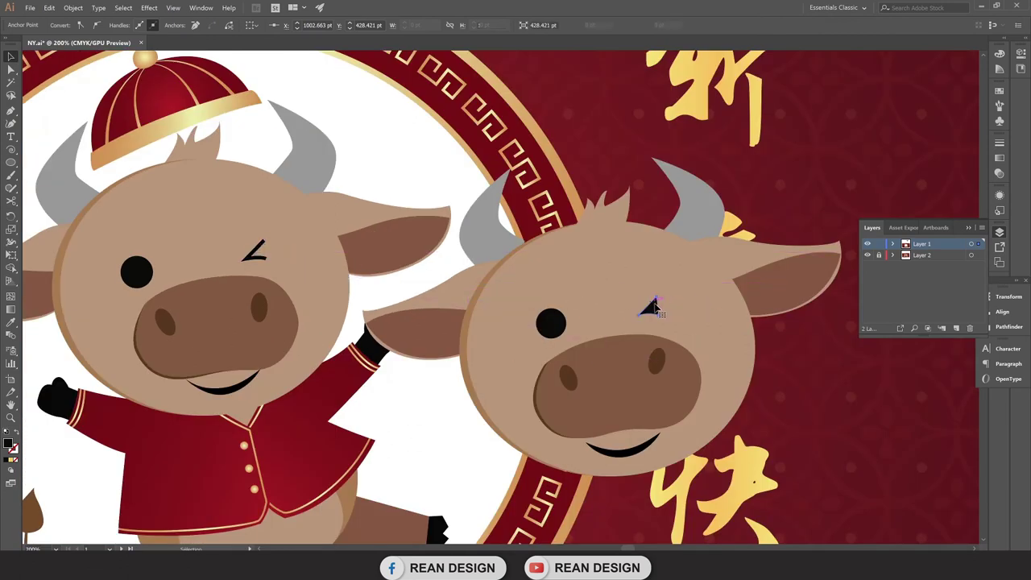
click(66, 25)
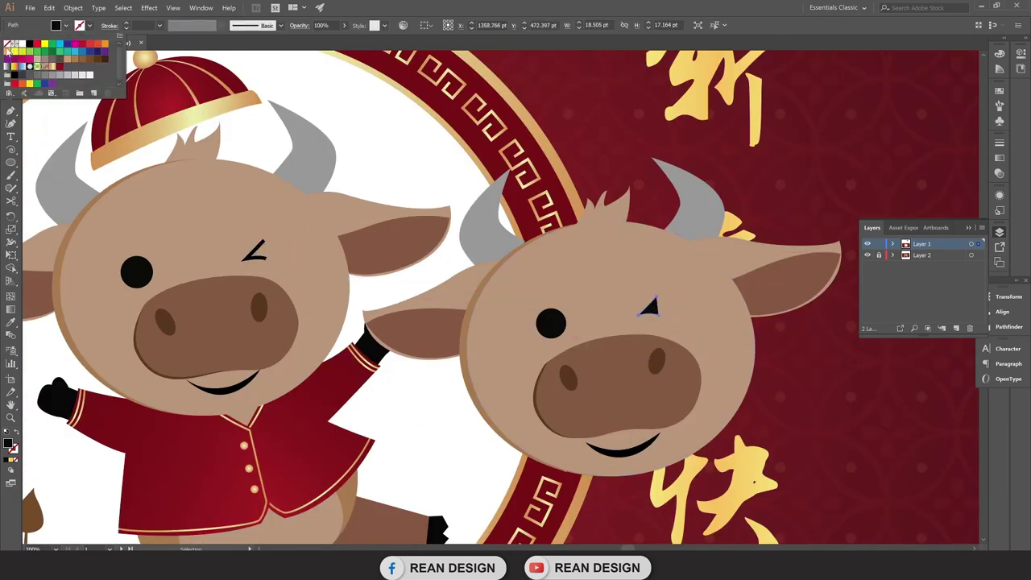
click(7, 46)
click(90, 27)
click(29, 45)
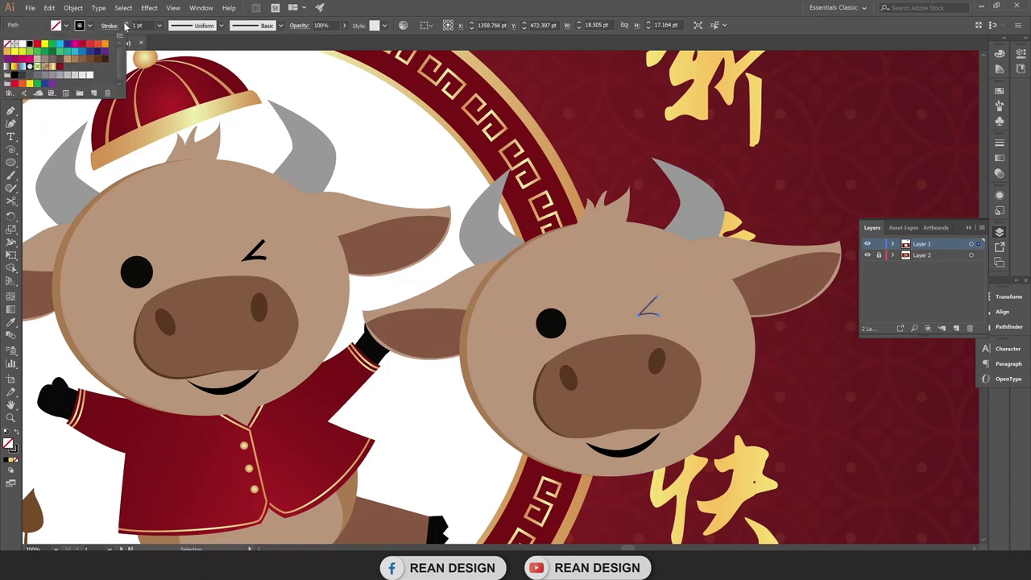
click(124, 25)
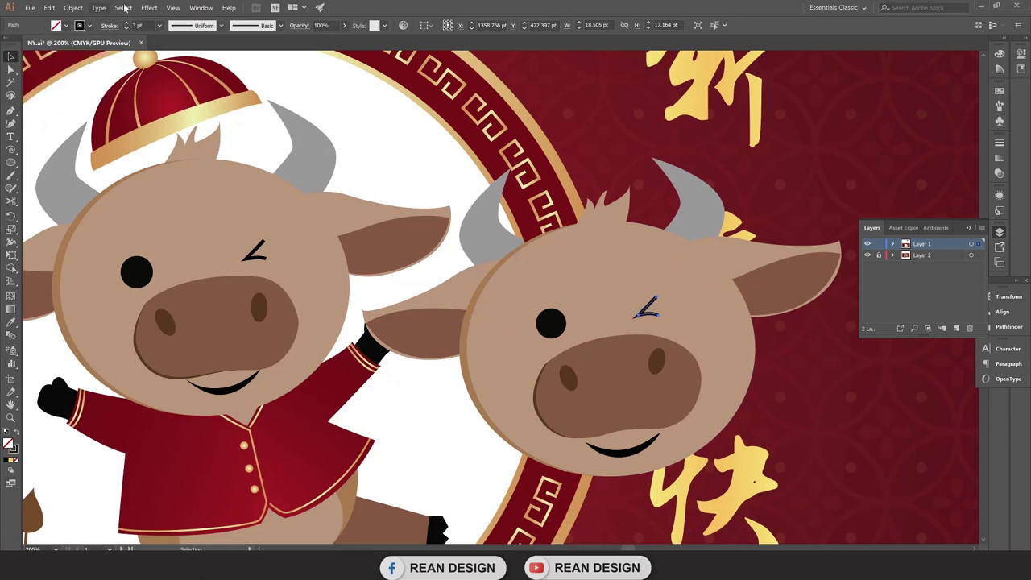
click(206, 29)
click(194, 77)
click(198, 28)
click(202, 56)
Bring both oxen into view and reselect the right ox's wink stroke.
click(478, 223)
scroll(824, 501, down, 2)
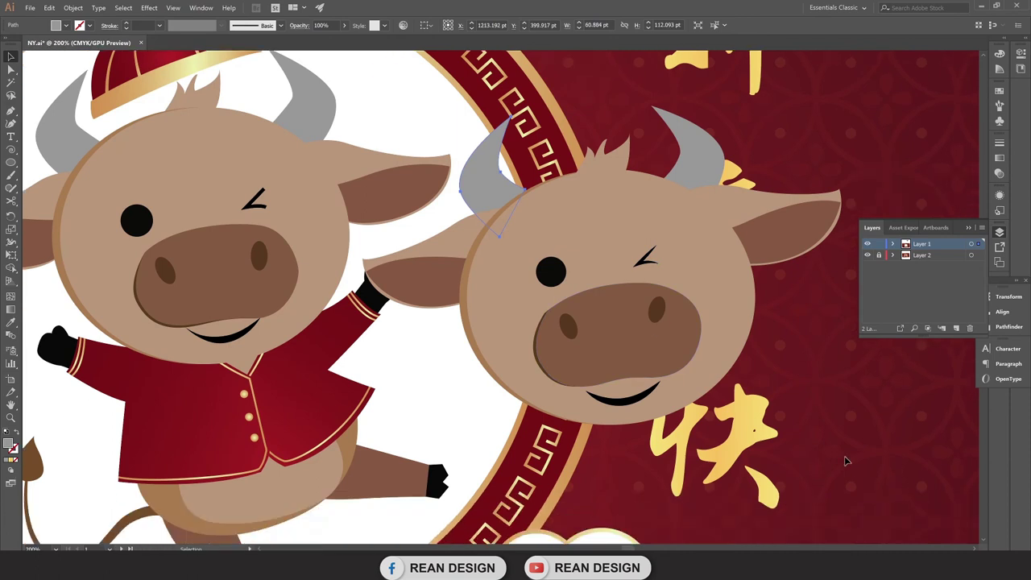
scroll(846, 461, down, 2)
mouse_move(638, 421)
mouse_down()
mouse_move(660, 420)
mouse_move(701, 455)
mouse_up()
click(649, 308)
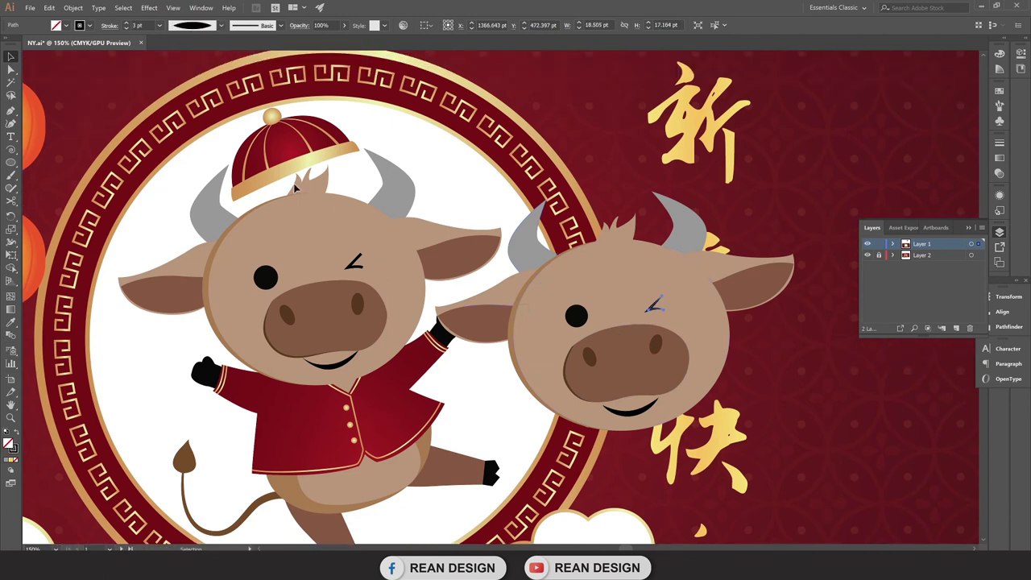
Pen-trace a closed outline around the hat's gold brim.
scroll(295, 187, down, 1)
scroll(242, 184, up, 5)
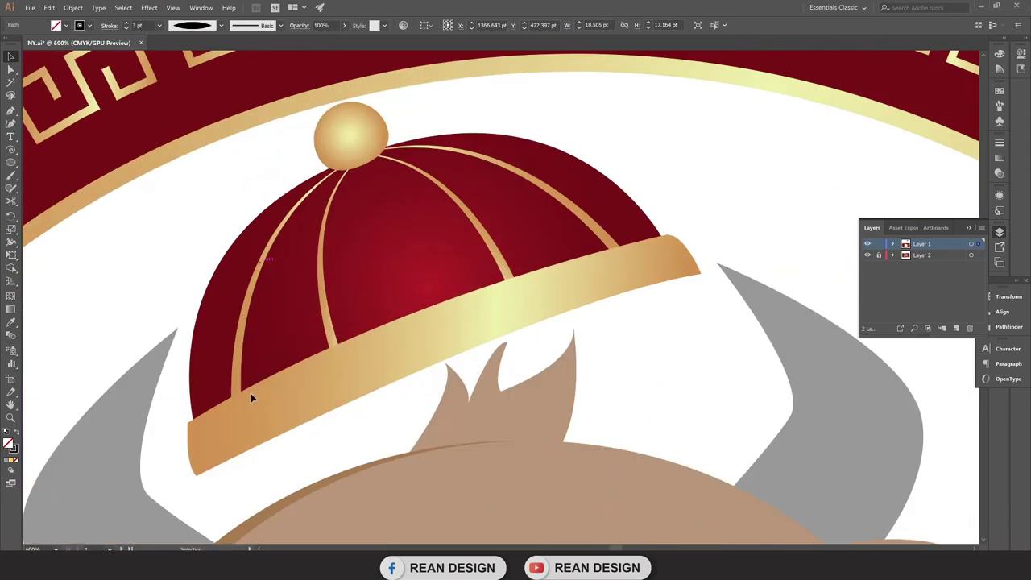
scroll(251, 398, down, 1)
click(11, 113)
scroll(138, 290, down, 1)
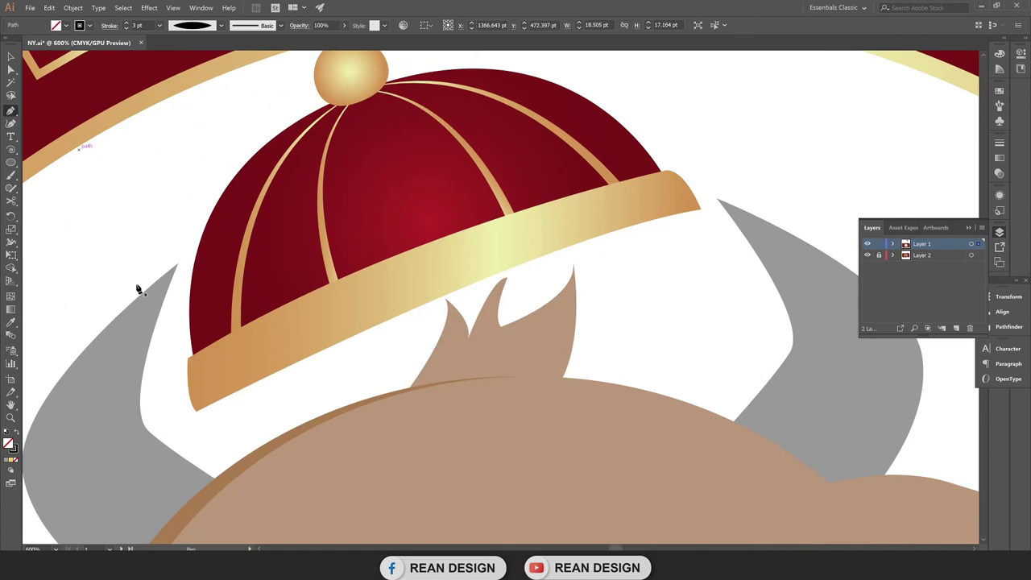
click(189, 358)
drag(198, 410, 209, 422)
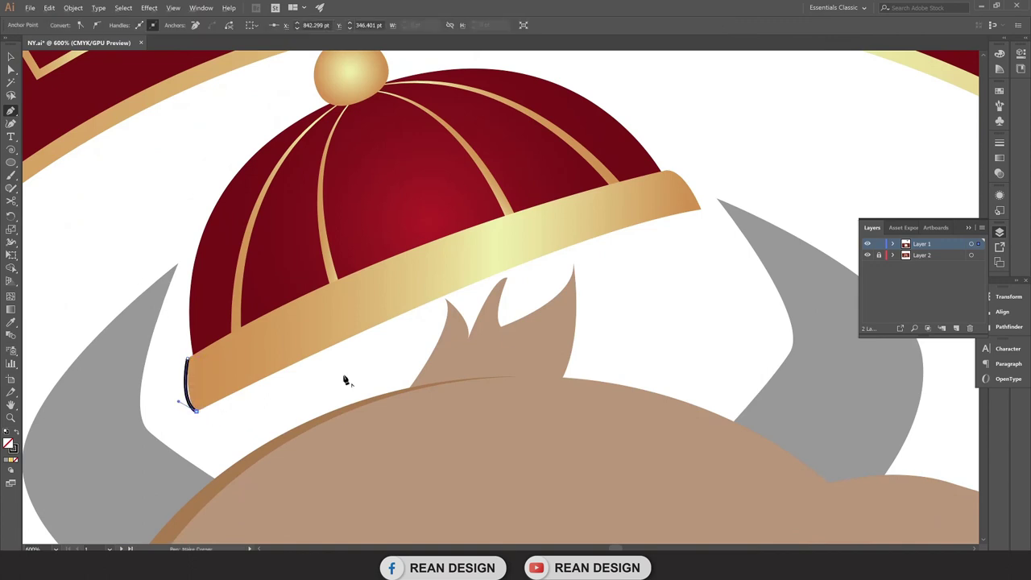
alt+scroll(700, 216, down, 1)
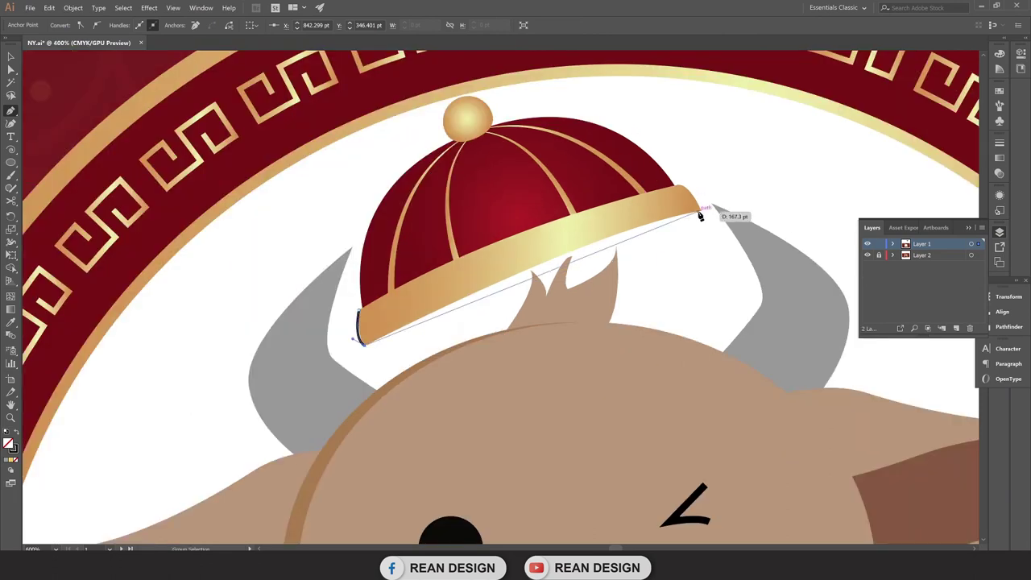
mouse_move(700, 213)
mouse_down()
mouse_move(832, 194)
mouse_move(806, 215)
mouse_up()
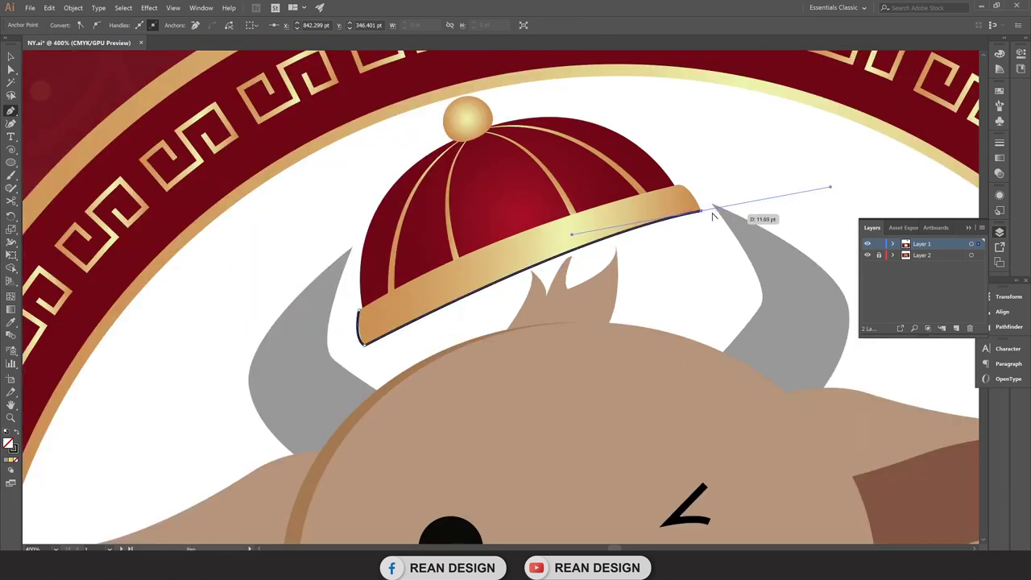
click(679, 190)
drag(359, 309, 246, 392)
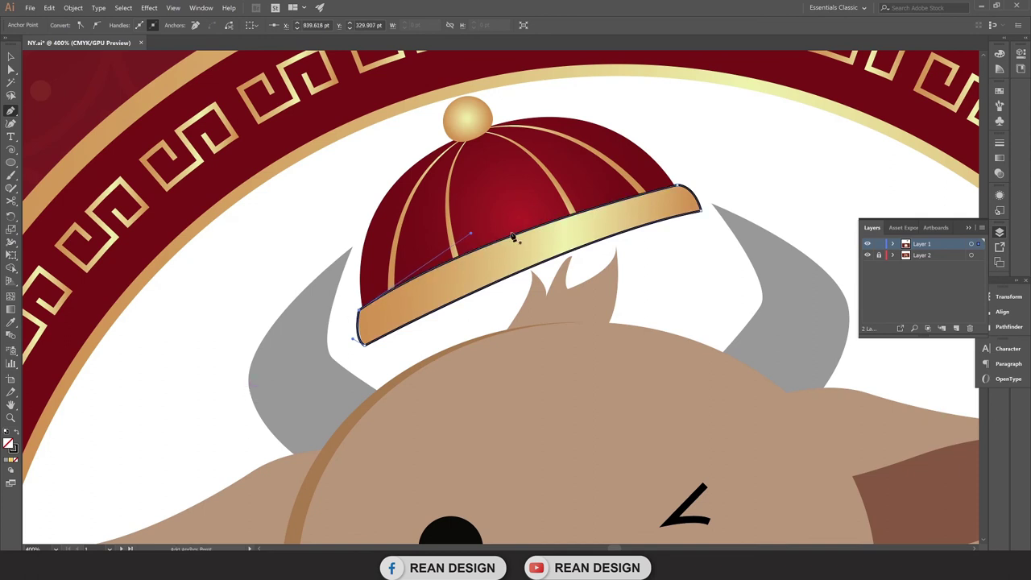
Draw a curved outline path over the red dome, from its top to the brim's ends.
scroll(513, 238, up, 1)
scroll(419, 220, up, 1)
scroll(430, 197, down, 1)
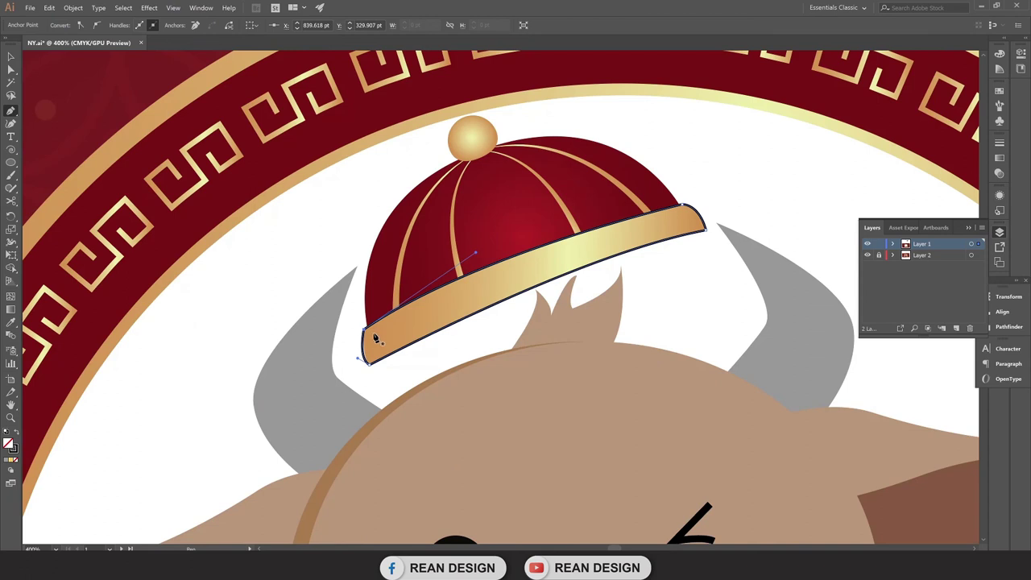
scroll(403, 354, up, 1)
scroll(415, 311, up, 1)
scroll(466, 220, down, 1)
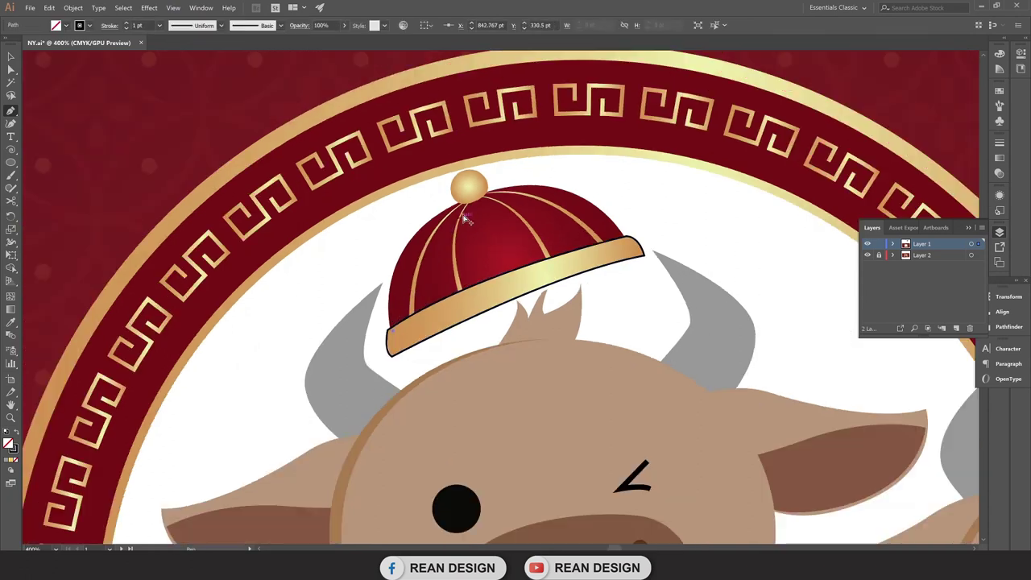
drag(467, 201, 574, 158)
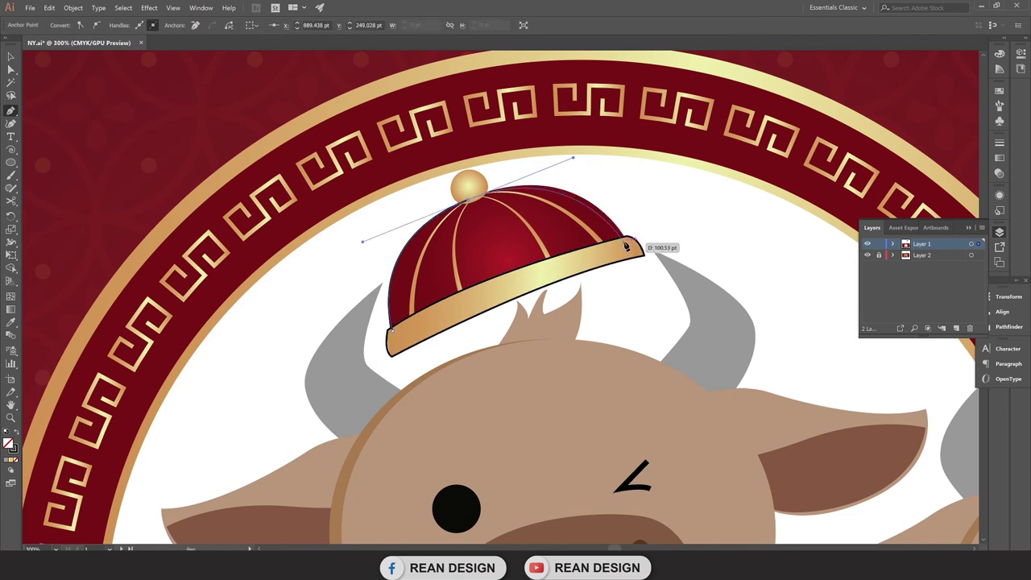
click(627, 245)
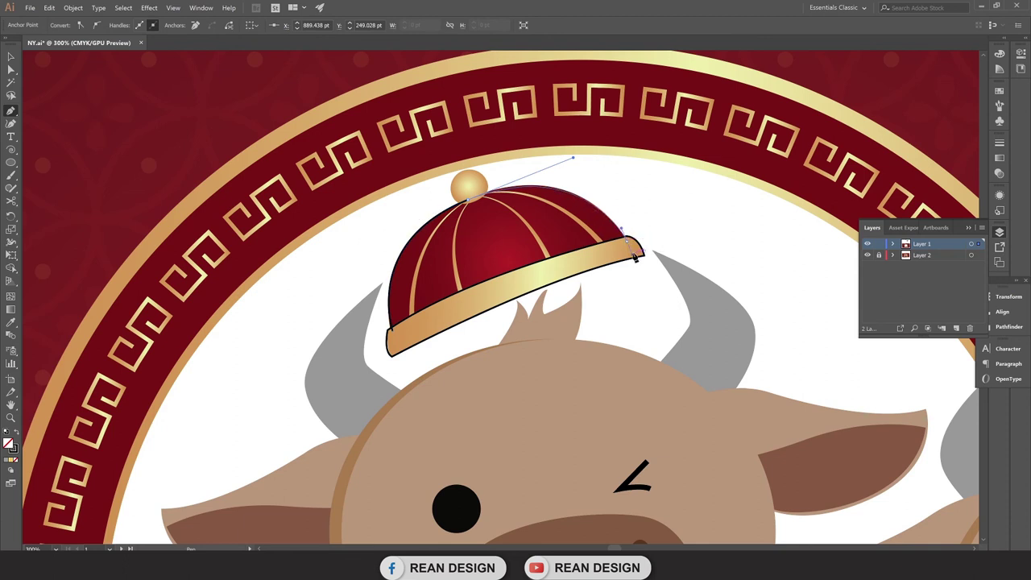
click(397, 335)
key(ctrl+plus)
key(v)
alt+scroll(487, 238, up, 2)
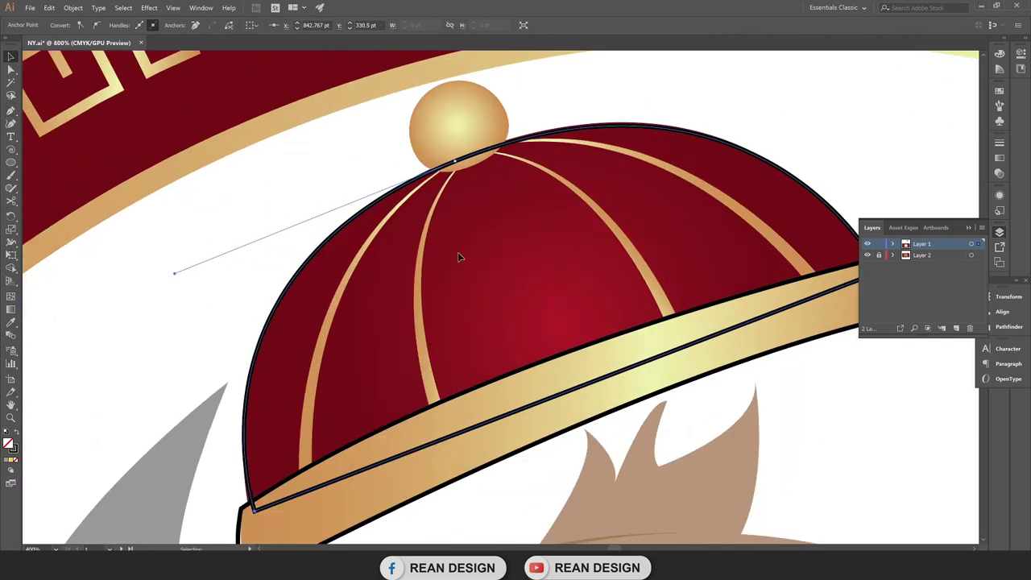
scroll(524, 332, down, 2)
click(584, 414)
scroll(475, 335, up, 2)
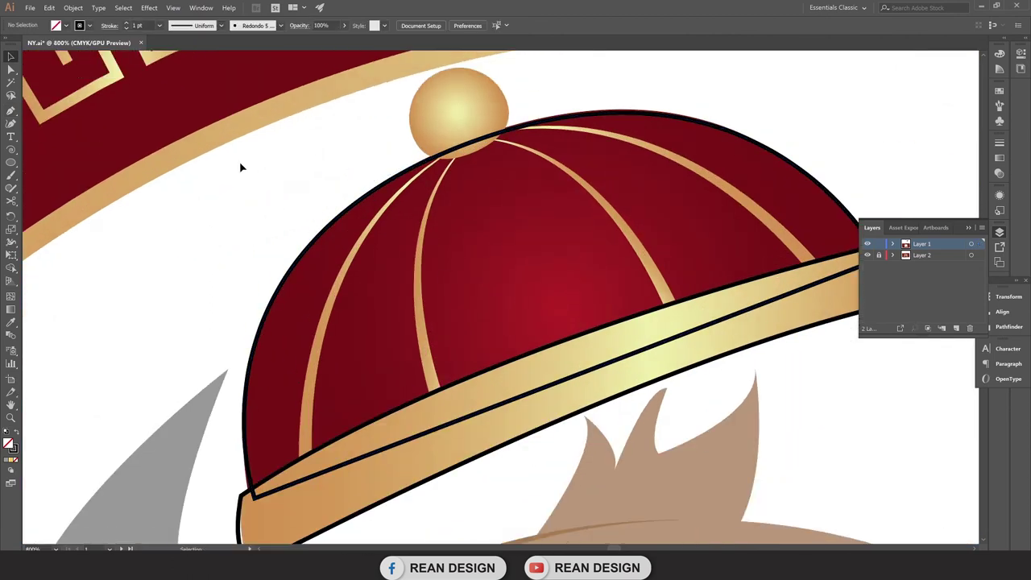
Draw a circle over the gold knob and rotate it about 17 degrees.
click(11, 162)
scroll(514, 131, up, 2)
drag(416, 118, 510, 212)
key(v)
drag(459, 124, 451, 106)
key(e)
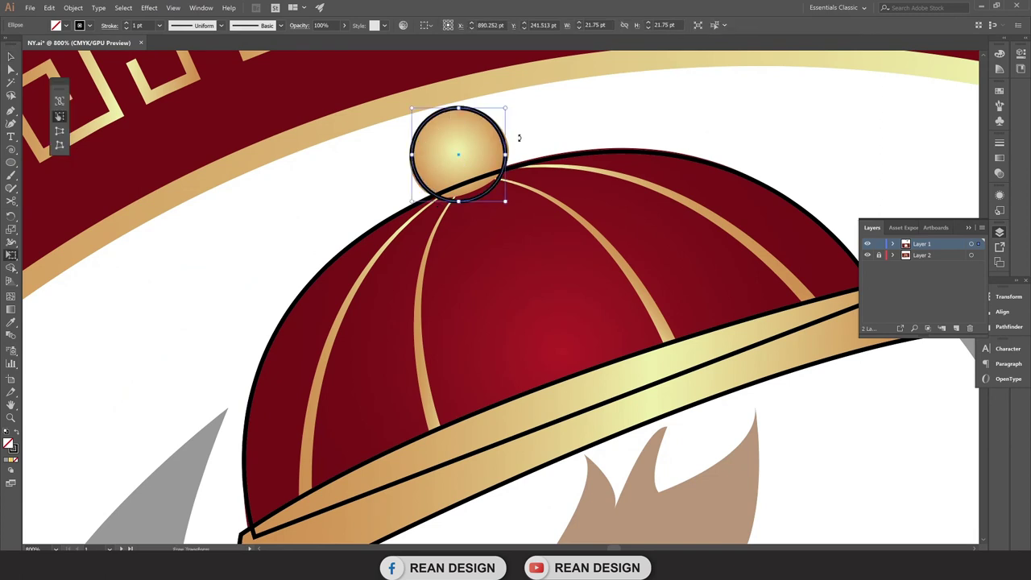
drag(516, 99, 498, 91)
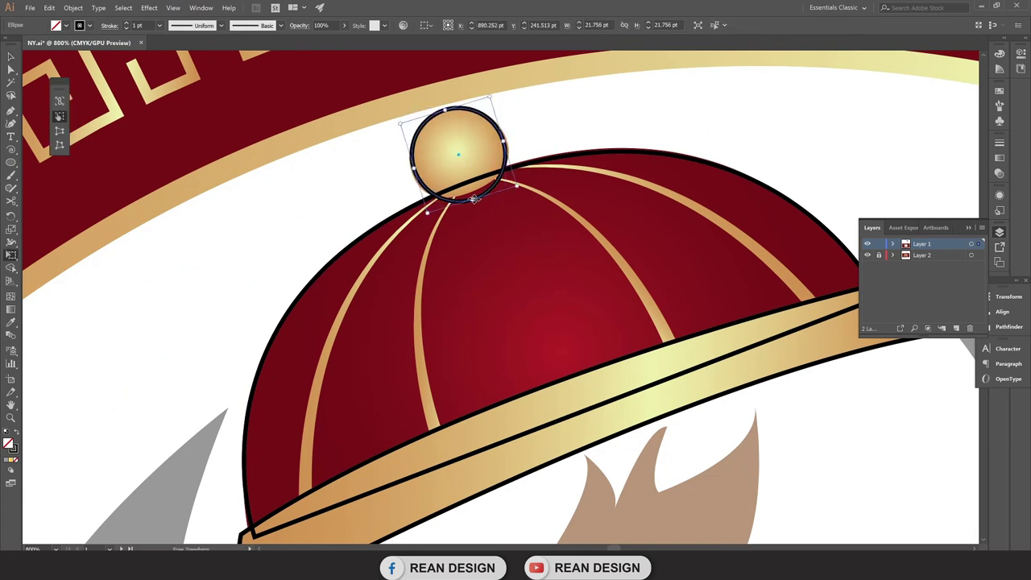
Pull the circle's bottom anchor up so it tucks into the crown.
key(a)
drag(476, 206, 471, 199)
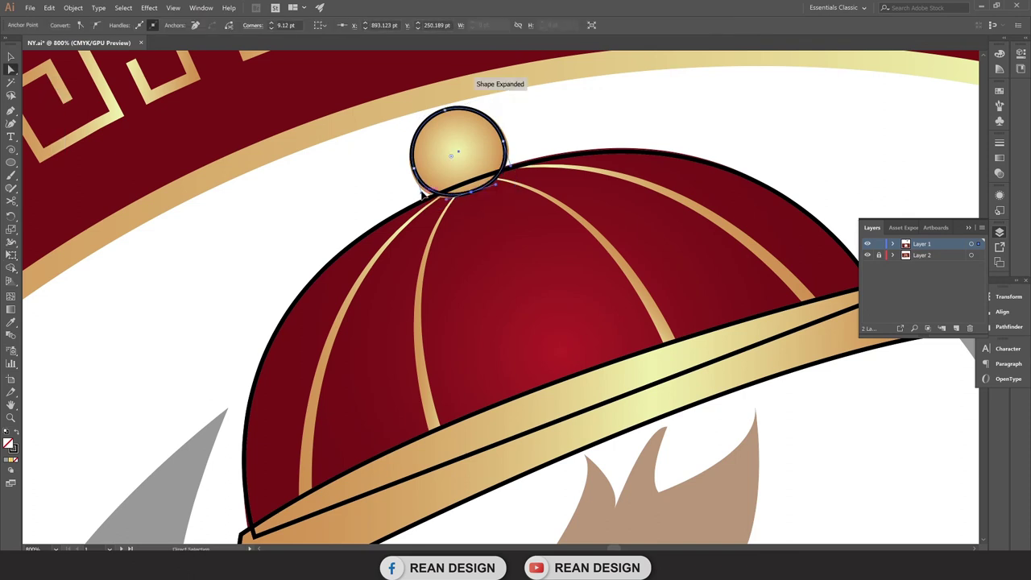
scroll(552, 130, down, 1)
click(515, 141)
scroll(536, 242, down, 1)
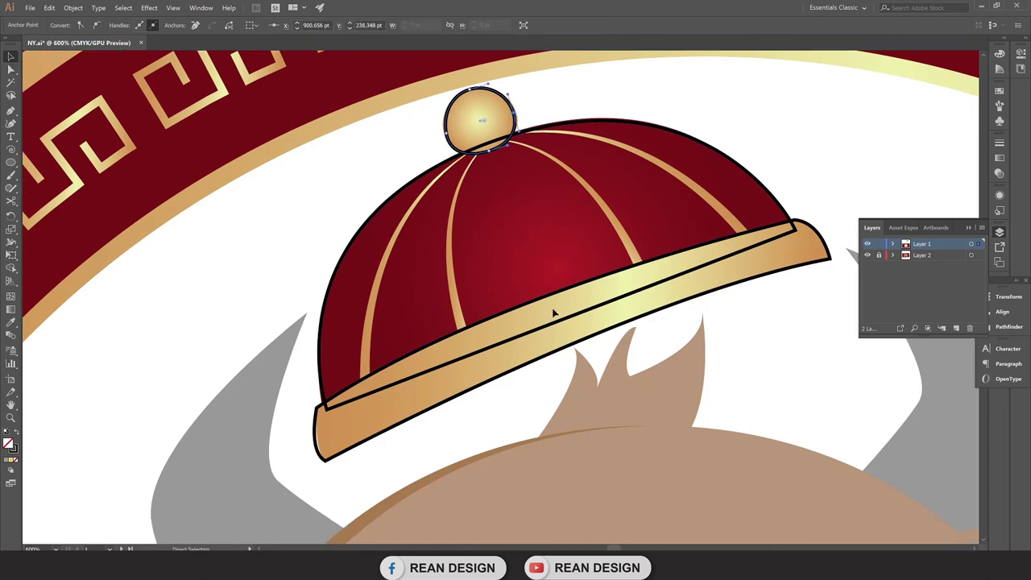
scroll(636, 373, right, 1)
scroll(655, 371, right, 2)
key(ctrl+shift+a)
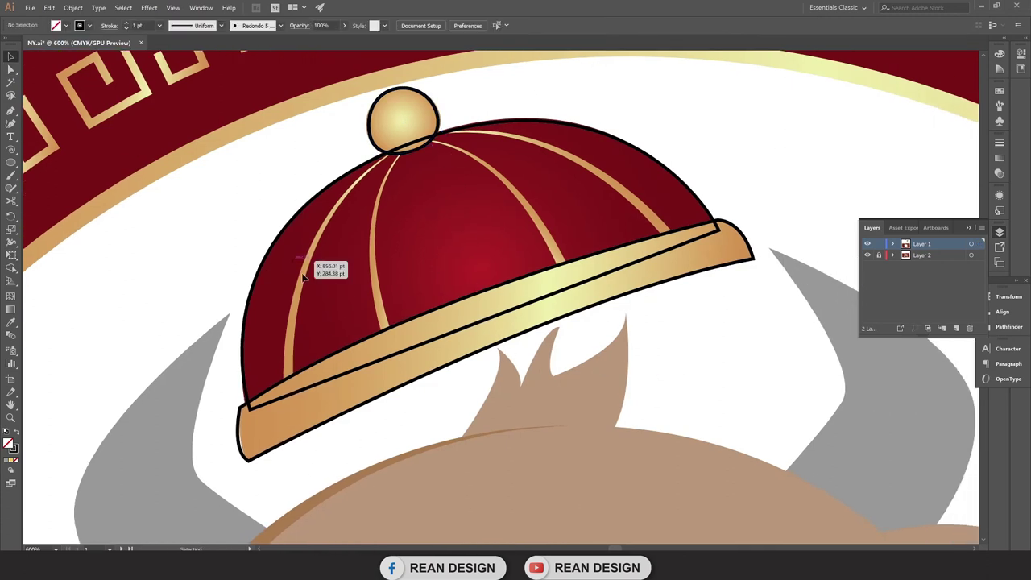
click(11, 111)
scroll(317, 372, up, 1)
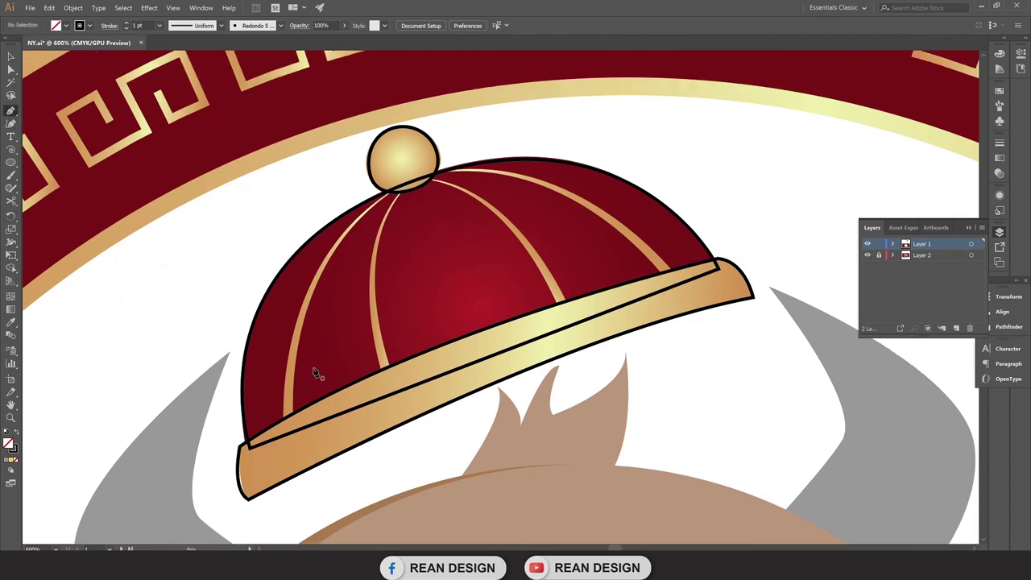
Pen-draw a curved stripe path from the brim up to the knob's base.
click(288, 427)
scroll(292, 431, up, 1)
click(401, 225)
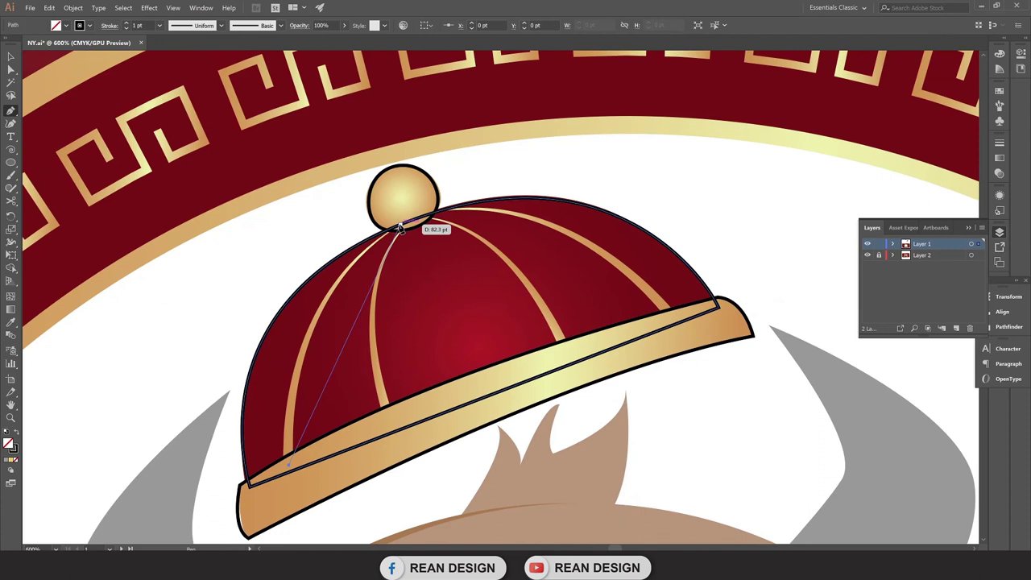
drag(422, 220, 525, 156)
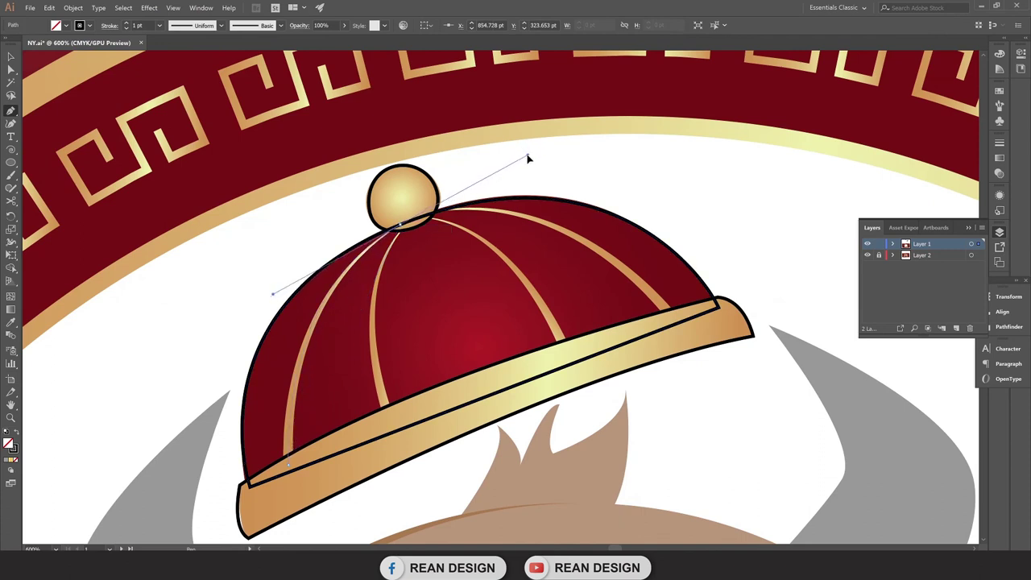
key(ctrl)
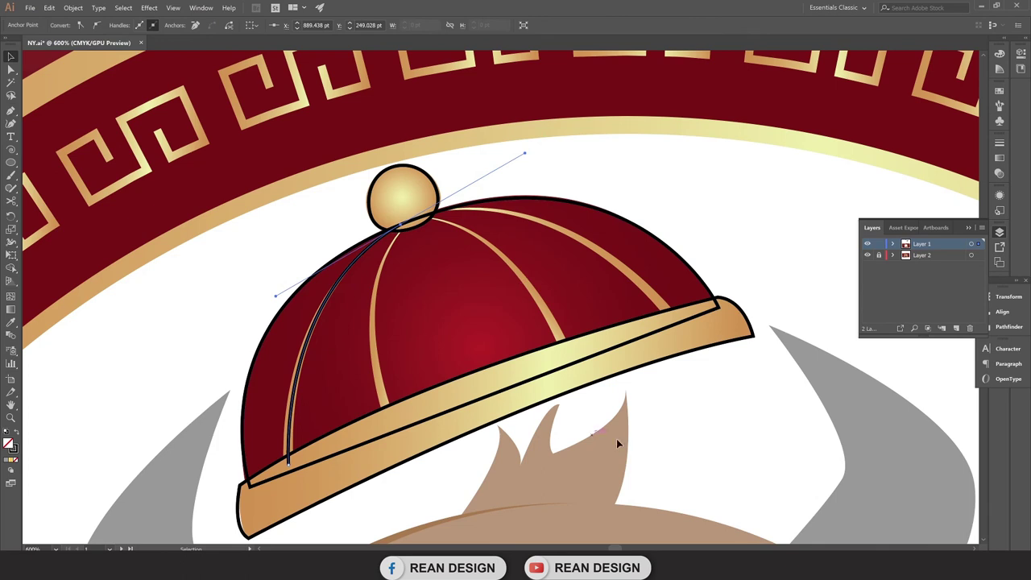
click(308, 365)
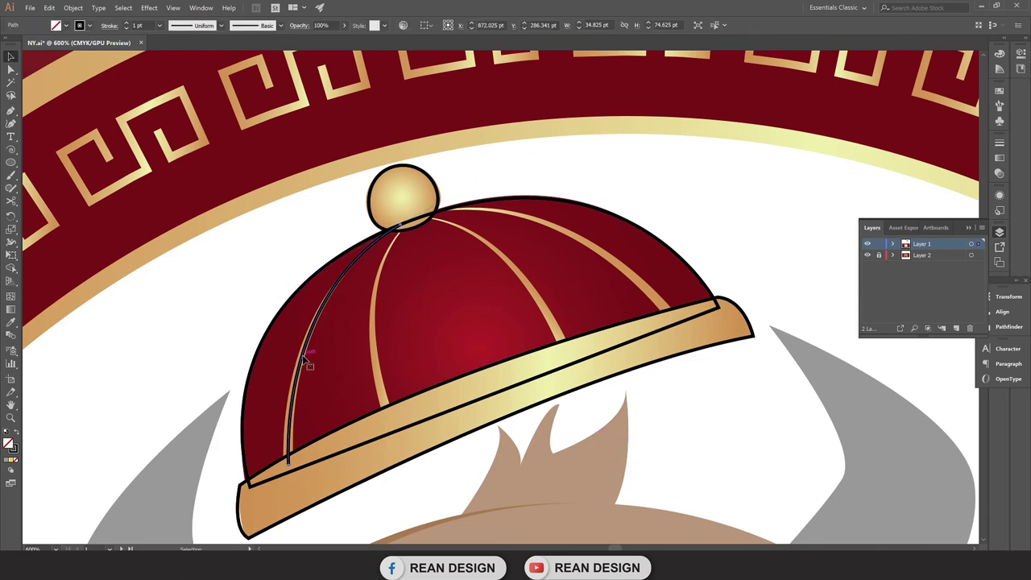
scroll(308, 365, down, 1)
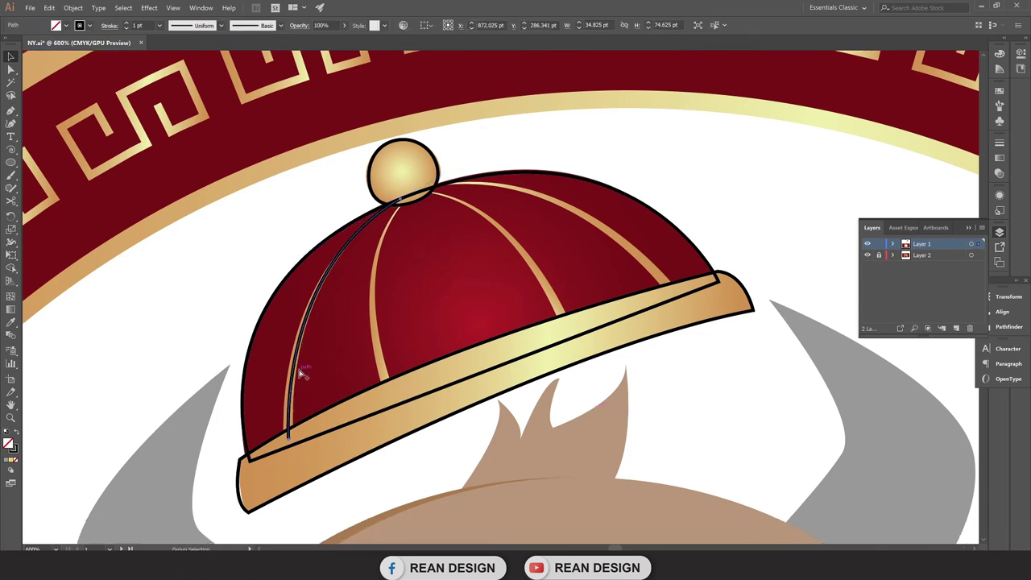
scroll(305, 383, up, 1)
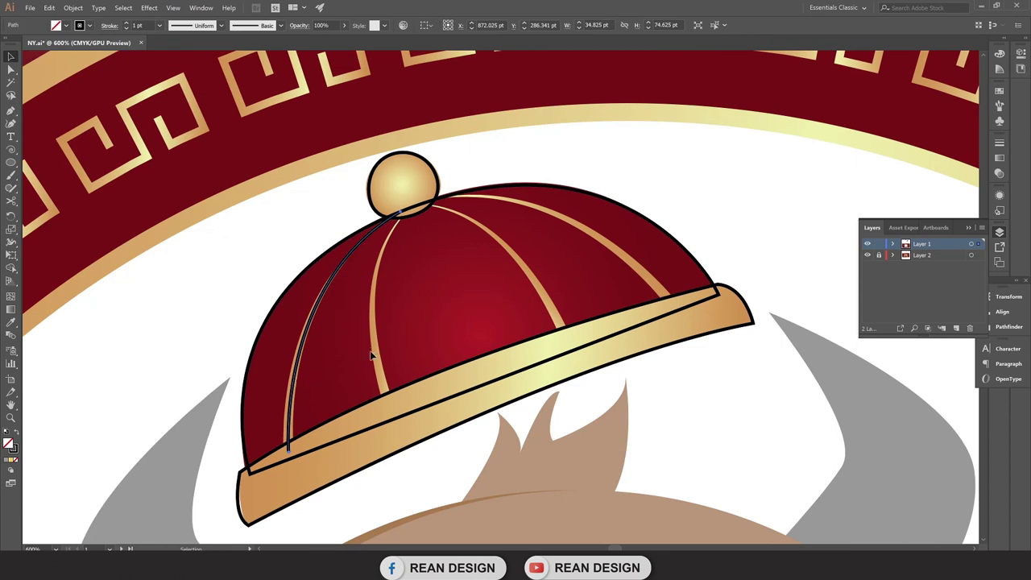
key(ctrl+plus)
click(363, 215)
Try moving the stripe and widening it with the Width tool, undoing both changes.
click(220, 26)
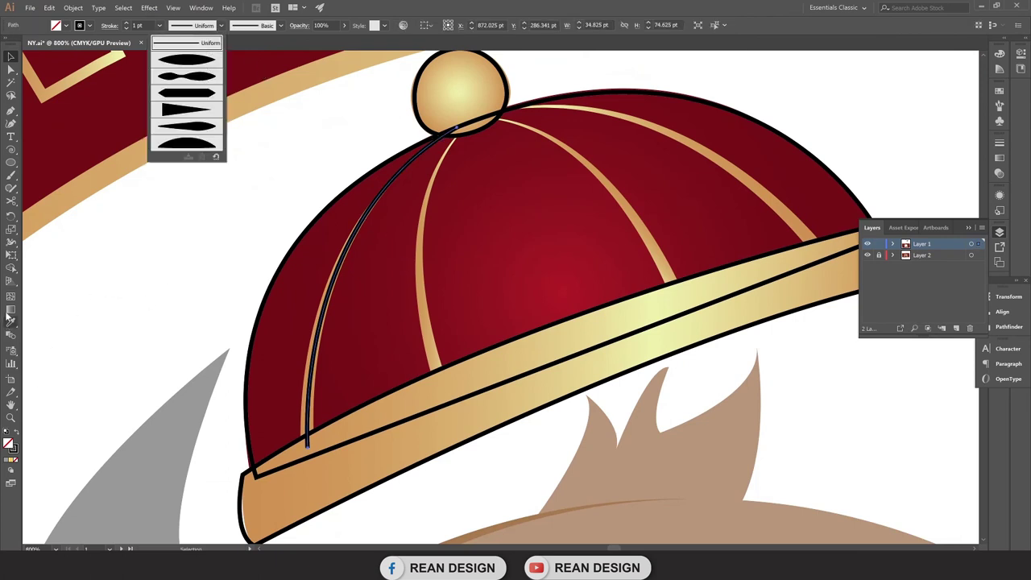
click(10, 251)
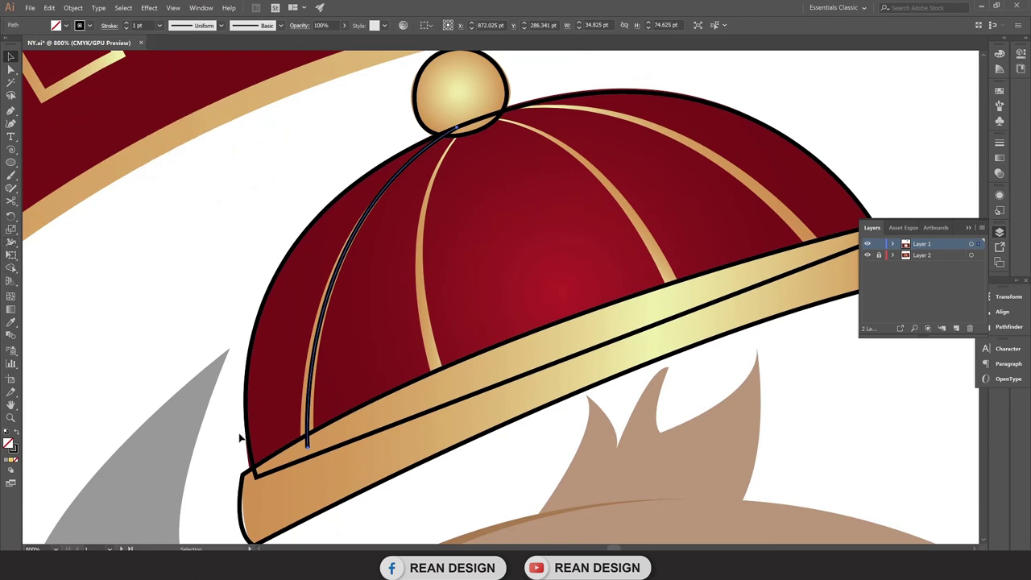
drag(313, 453, 337, 449)
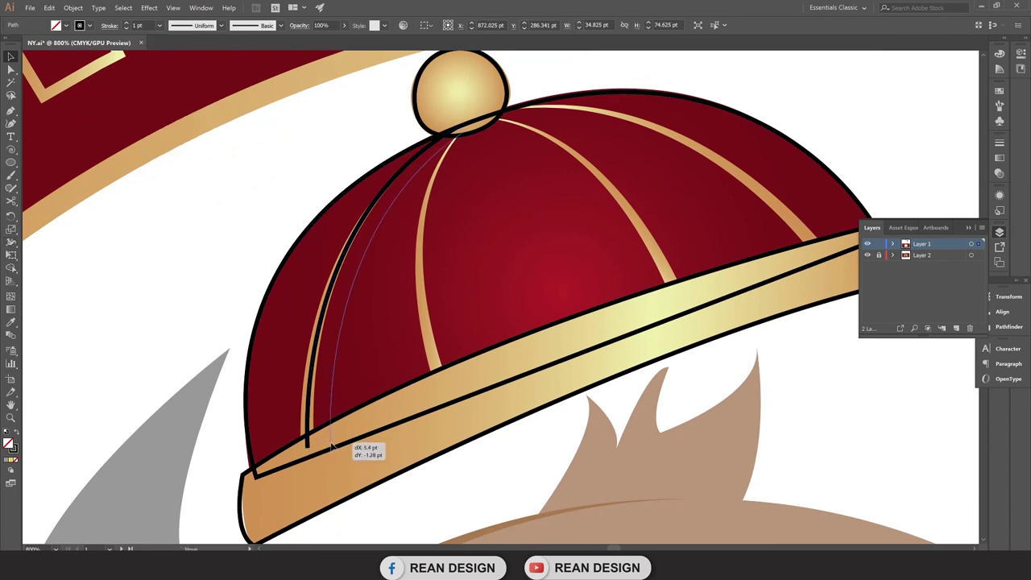
key(ctrl+z)
key(shift+w)
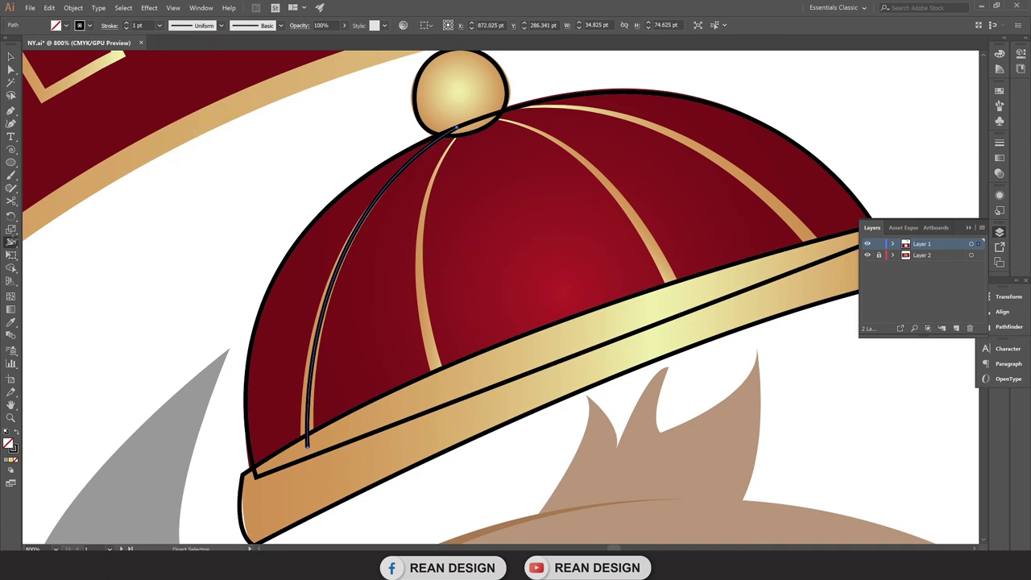
drag(307, 415, 316, 414)
key(ctrl+z)
click(11, 57)
Give the stripe a tapered triangle width profile and a 4 pt stroke.
click(220, 26)
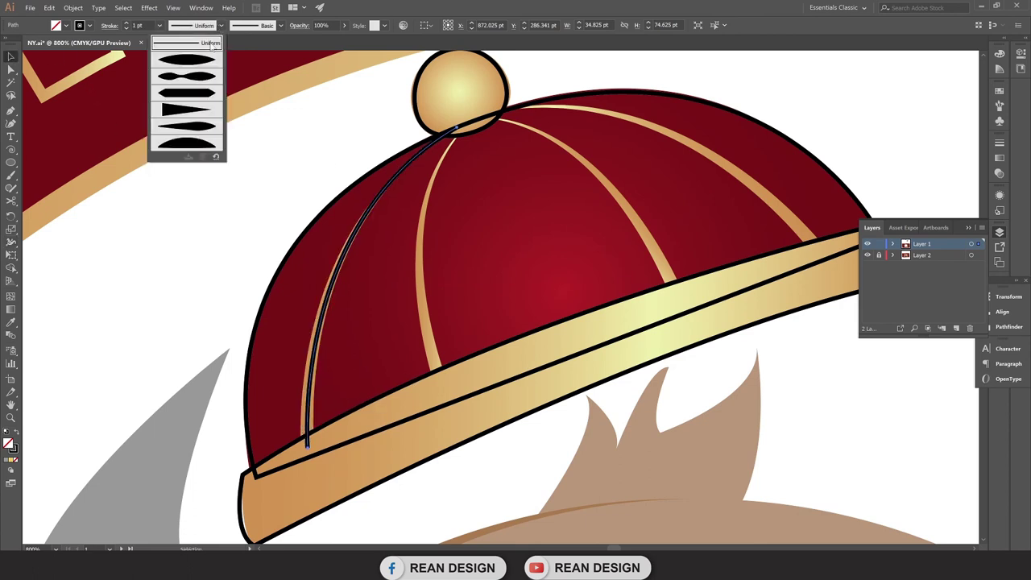
click(198, 109)
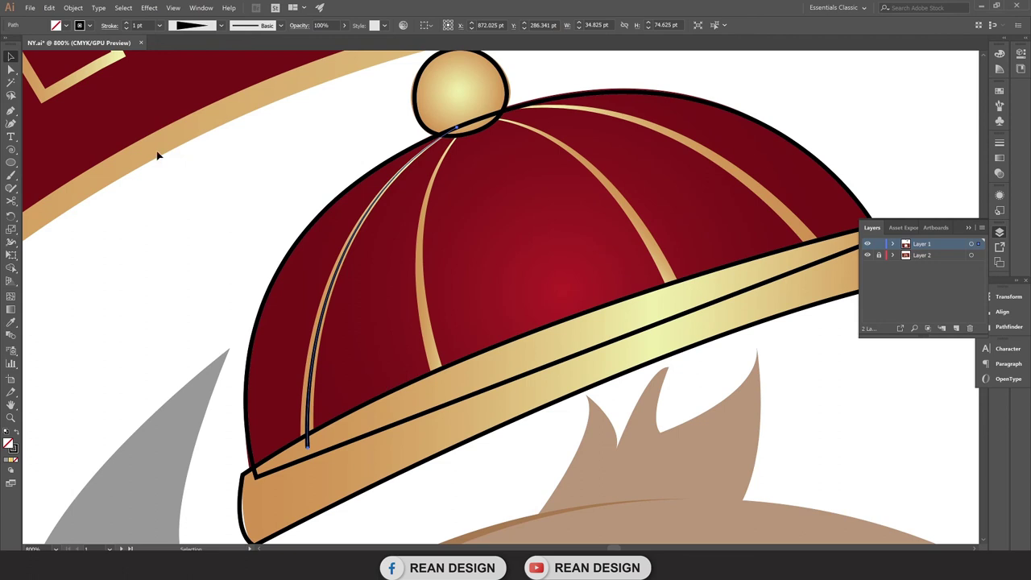
click(126, 24)
click(125, 25)
click(126, 24)
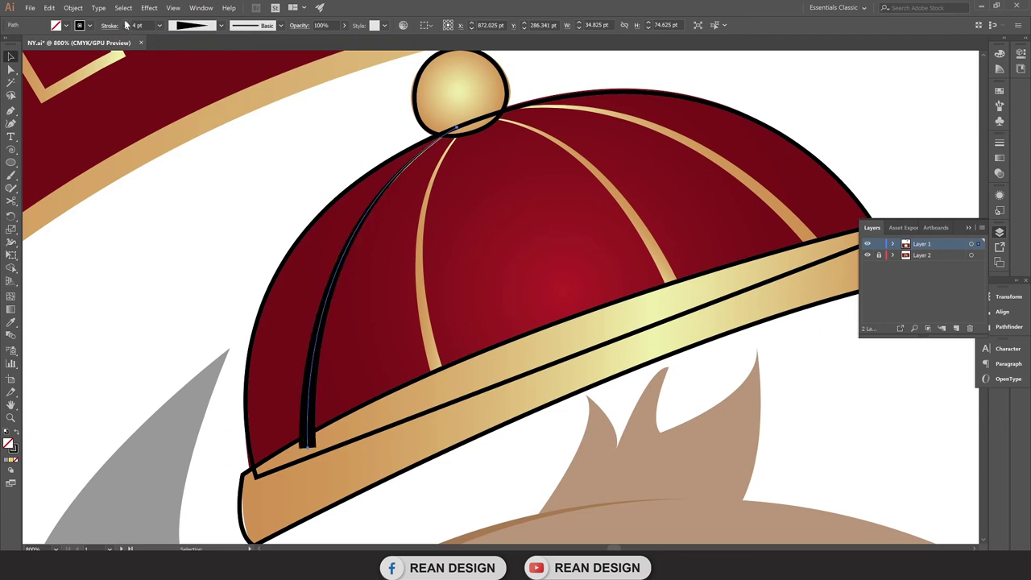
click(364, 230)
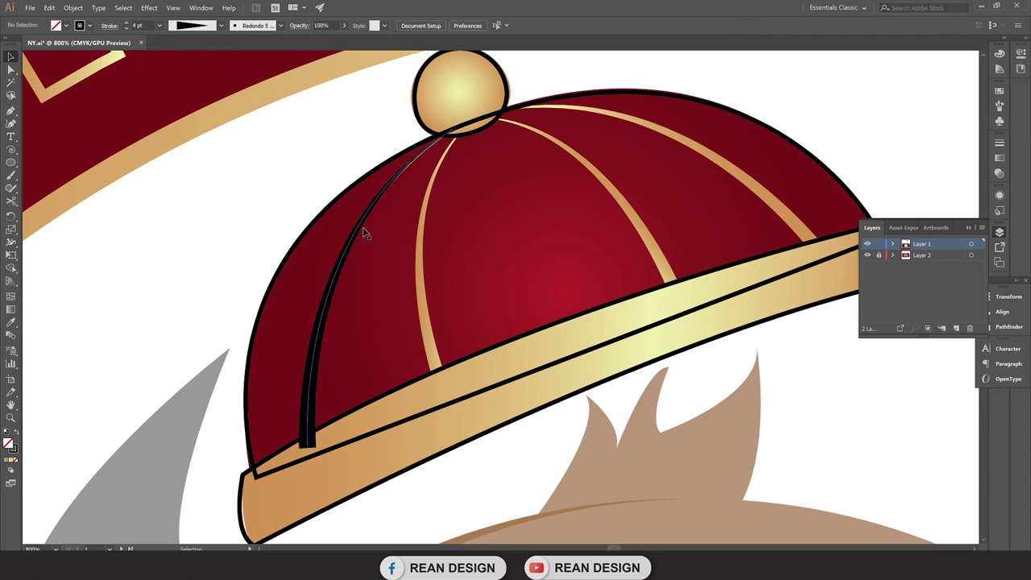
click(361, 233)
Reshape the stripe's anchors so it runs along the gold stripe from brim to knob.
key(a)
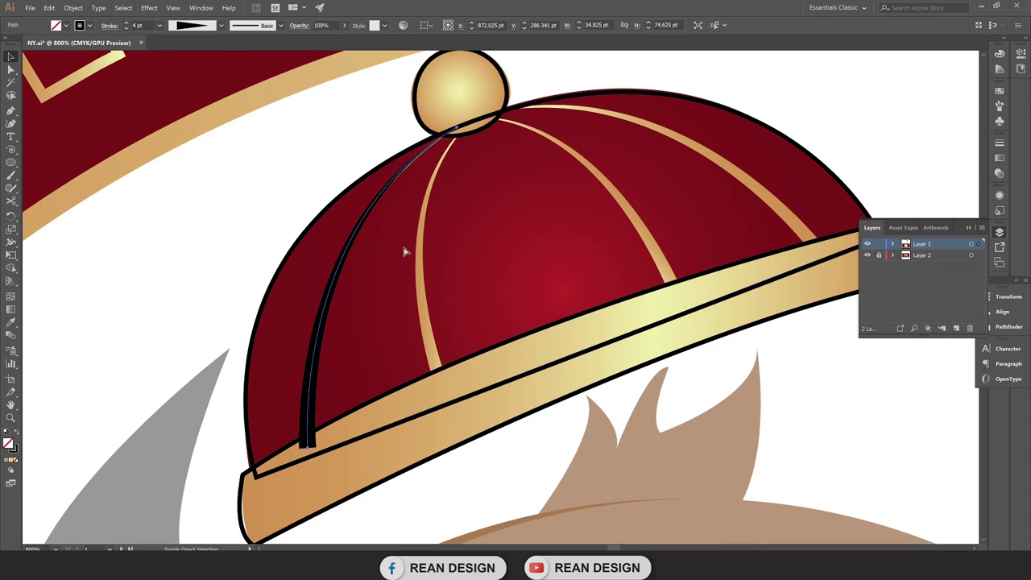
key(a)
drag(309, 453, 446, 396)
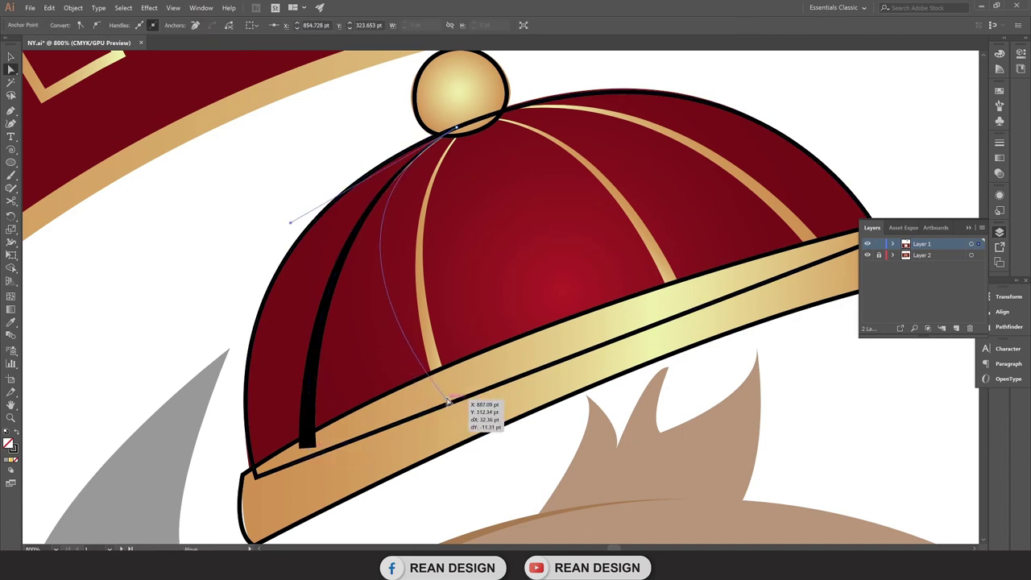
drag(445, 397, 448, 398)
drag(291, 225, 382, 215)
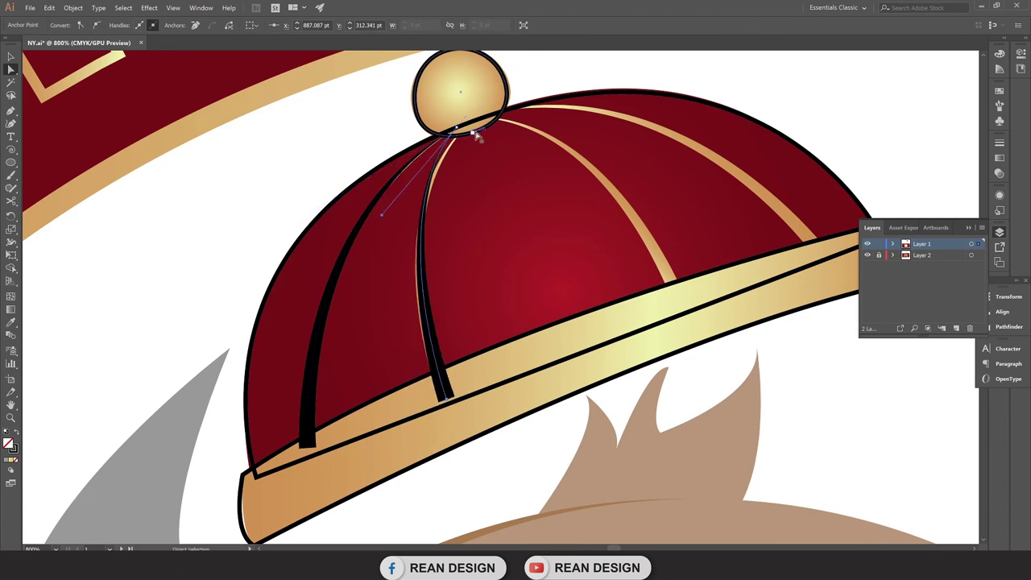
drag(458, 130, 465, 125)
drag(391, 213, 378, 215)
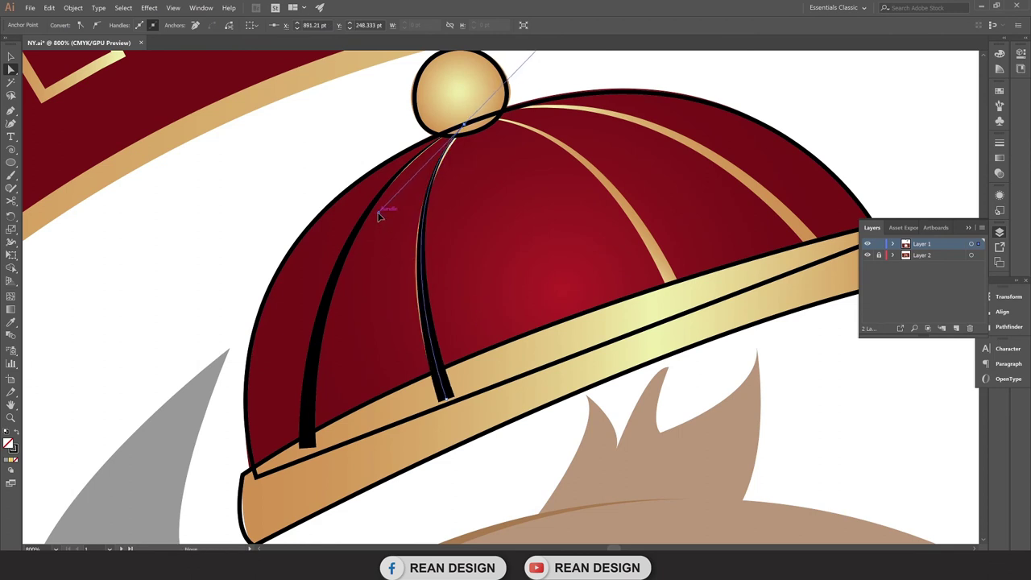
key(v)
key(ctrl+minus)
key(ctrl+shift+a)
Copy both black stripes to the hat's right side, mirror them vertically, and rotate them about 40°.
click(339, 249)
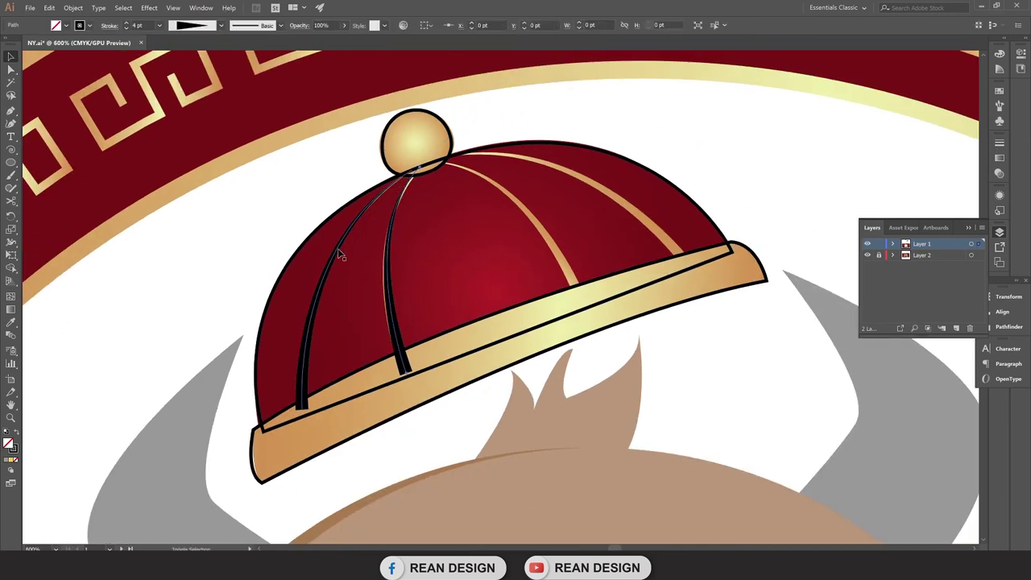
drag(340, 251, 526, 251)
right_click(528, 200)
mouse_move(308, 265)
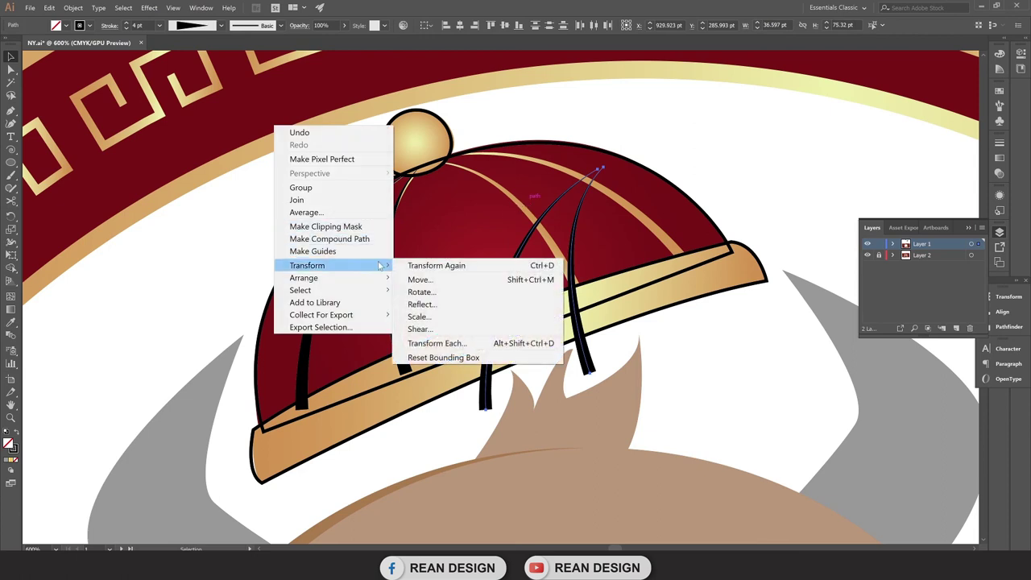
click(427, 303)
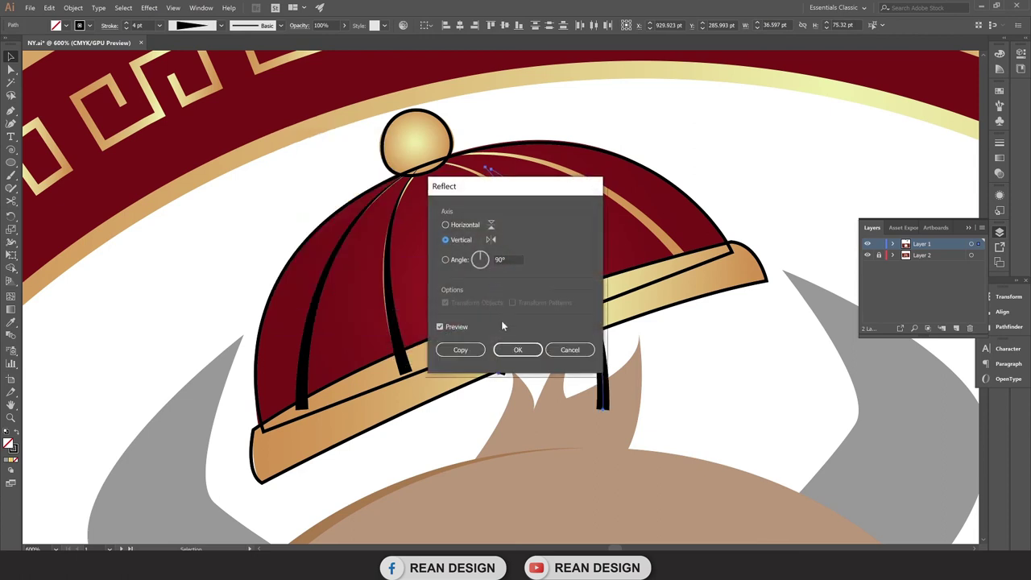
click(518, 350)
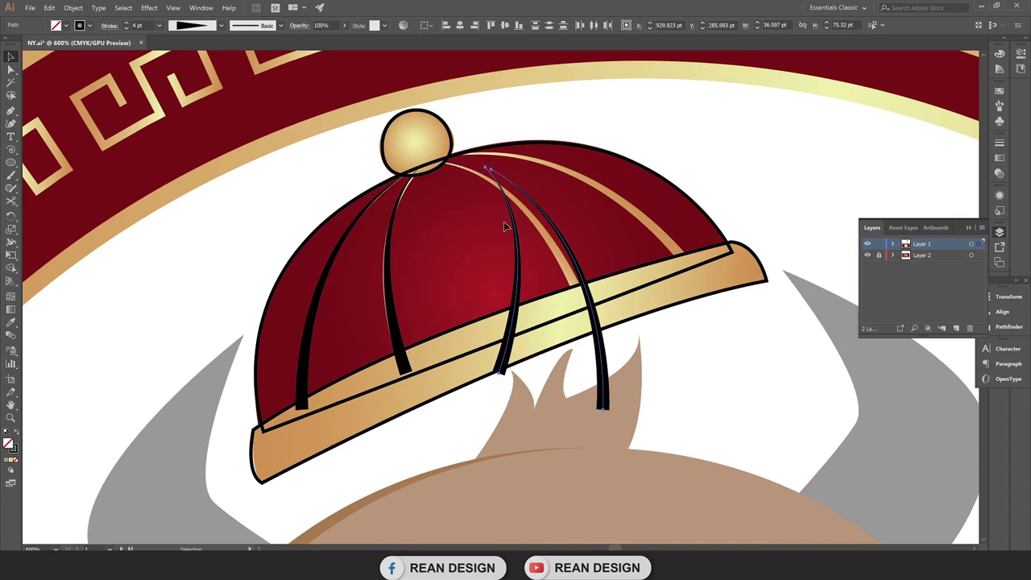
drag(508, 210, 486, 208)
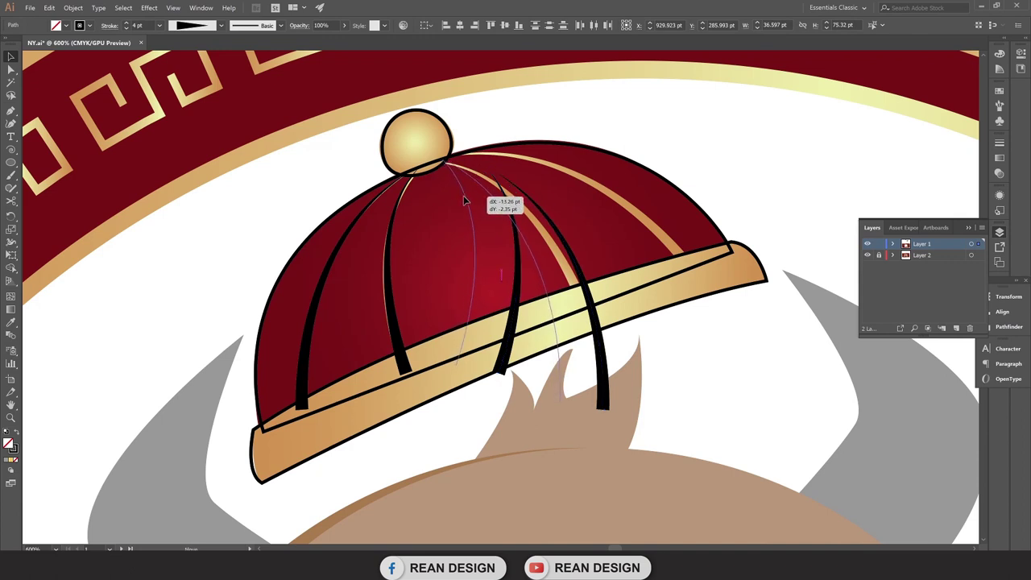
click(11, 217)
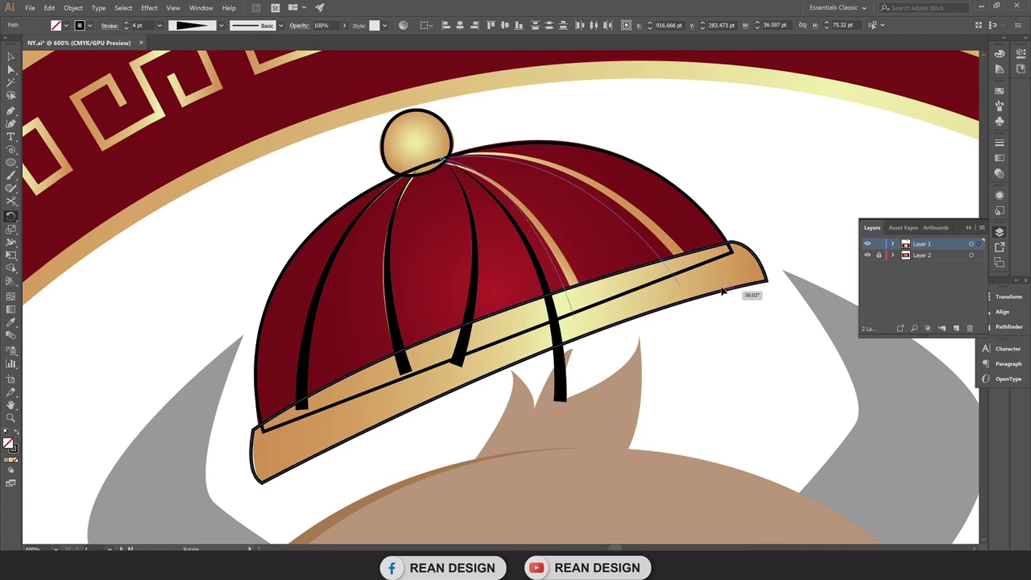
drag(723, 272, 729, 274)
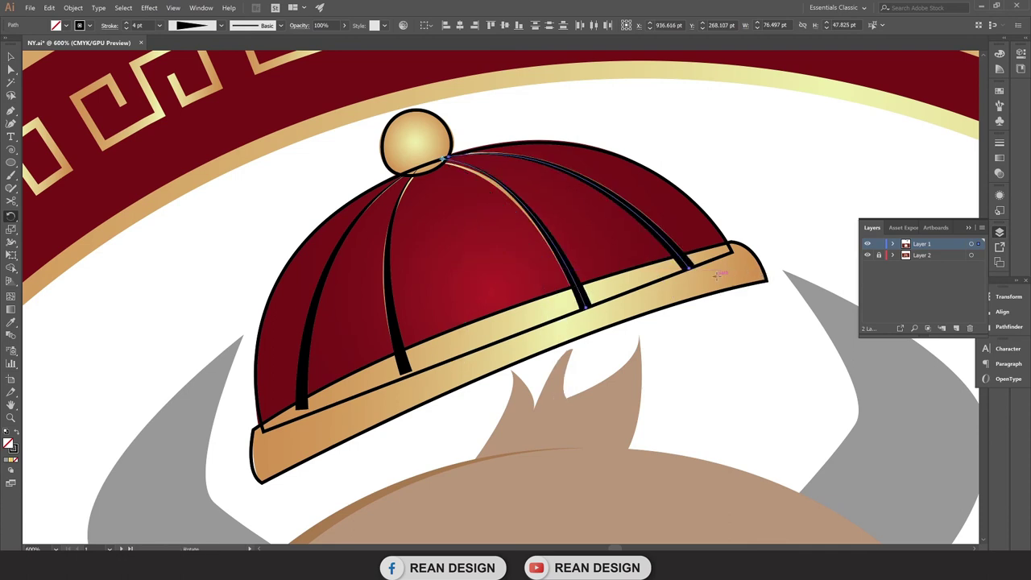
Give the rebuilt hat's brim the original brim's gold gradient with no outline.
key(v)
click(727, 359)
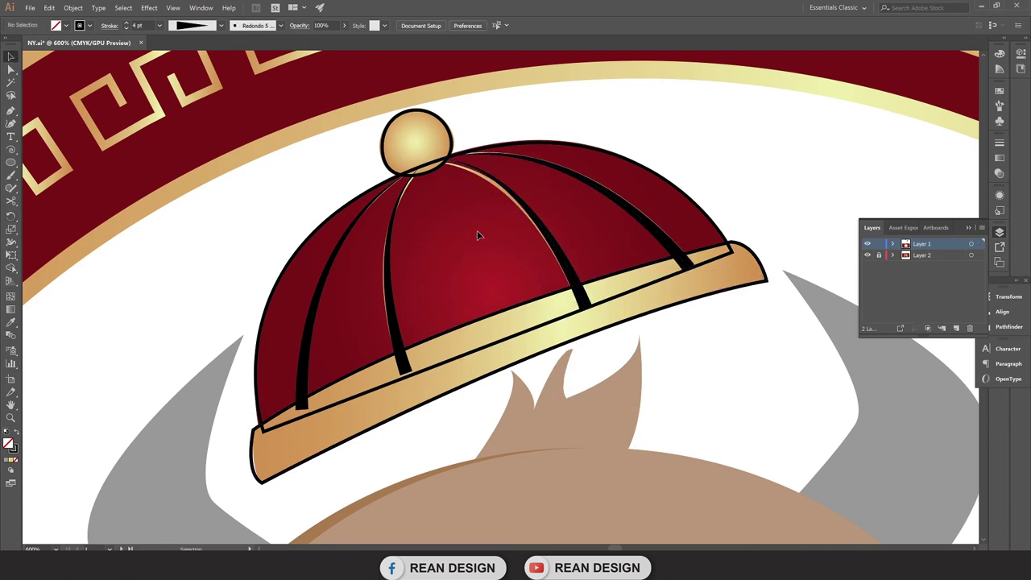
click(533, 303)
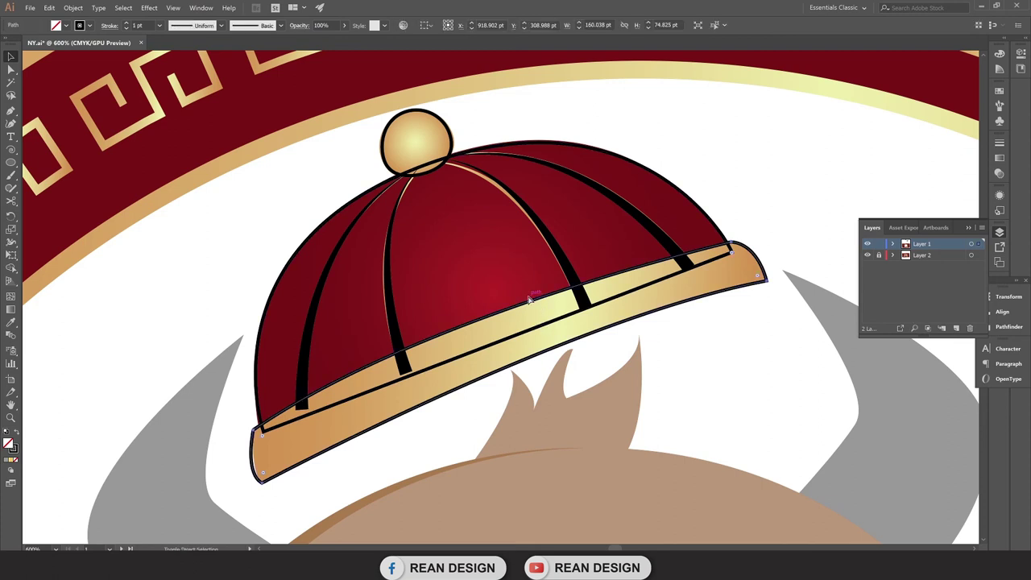
key(i)
click(532, 342)
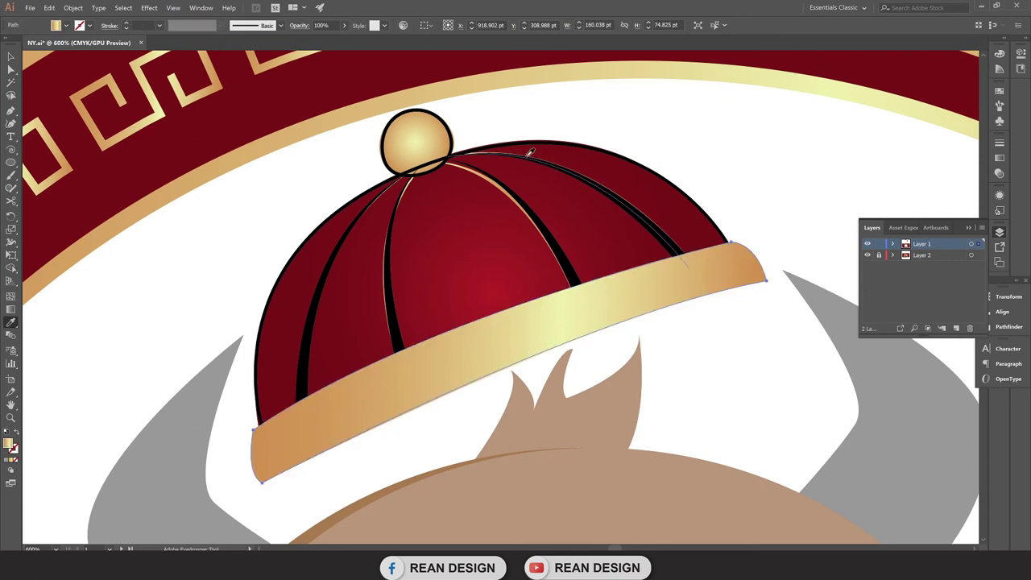
Move the gold brim and its stripes up and to the right.
key(v)
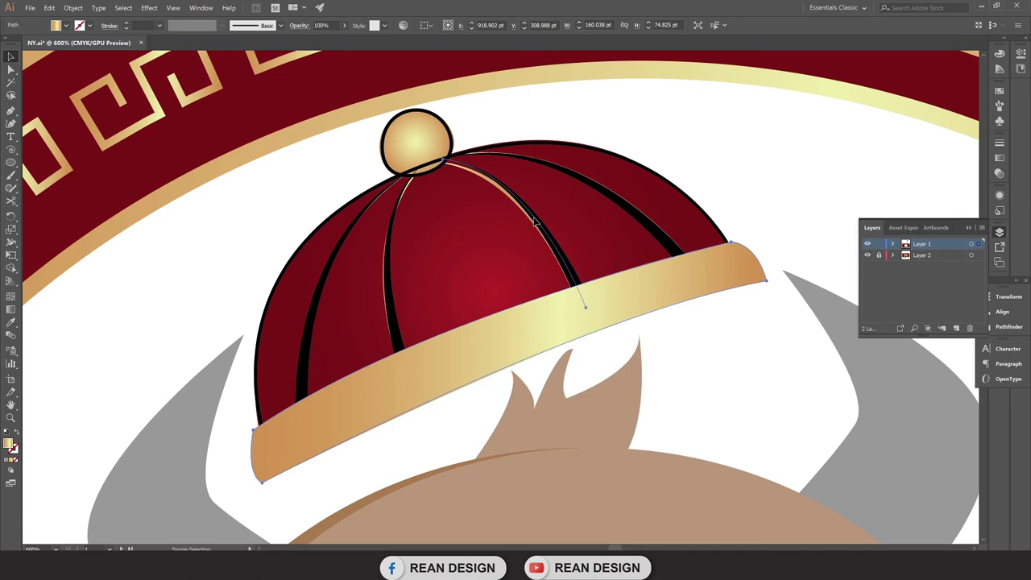
shift+click(583, 300)
shift+click(388, 250)
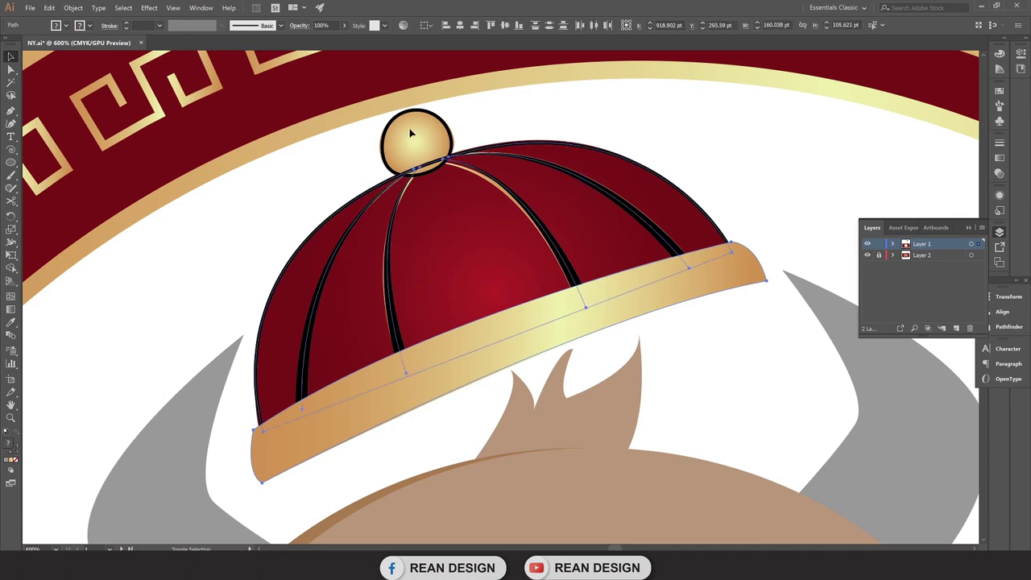
scroll(418, 219, down, 3)
drag(430, 295, 704, 233)
scroll(706, 305, up, 2)
scroll(706, 305, up, 1)
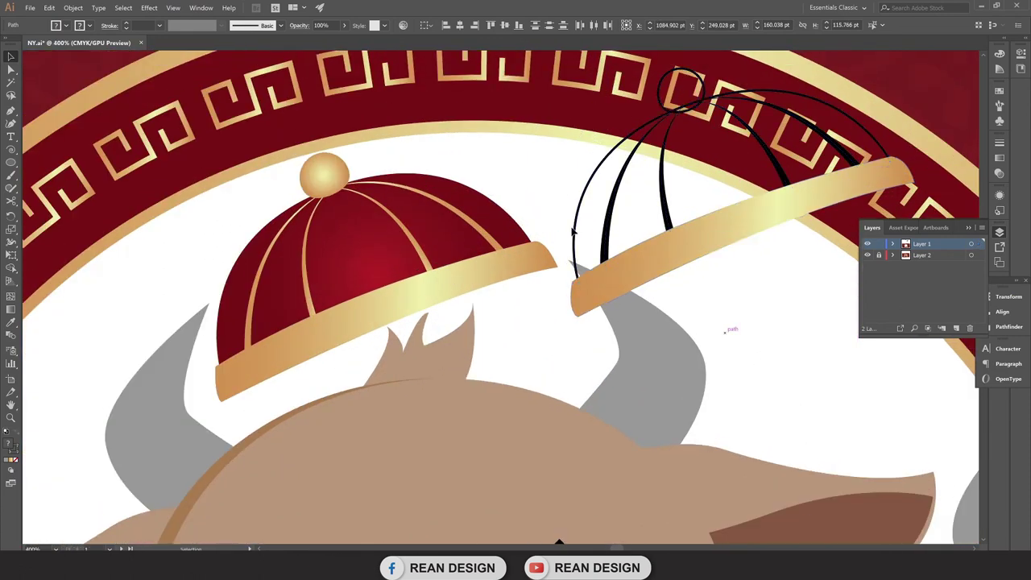
click(566, 219)
Fill the dome with the original hat's red gradient and the top ball with its gold gradient.
click(578, 212)
key(i)
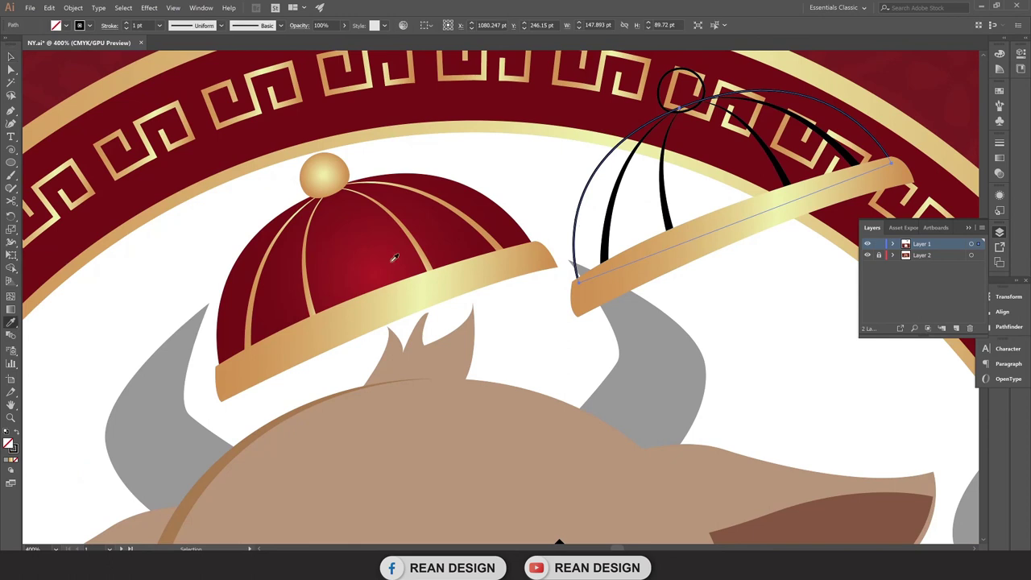
click(349, 252)
scroll(430, 269, up, 2)
key(v)
click(682, 158)
key(i)
click(332, 221)
key(v)
Recolour the black stripes on the rebuilt hat gold like the original hat's lines.
click(635, 212)
shift+click(720, 196)
shift+click(790, 169)
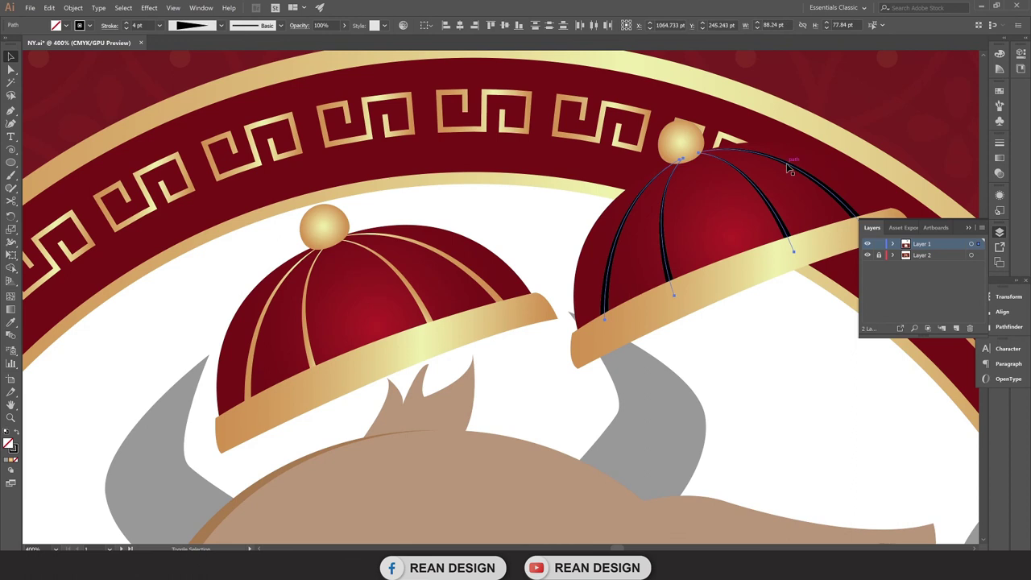
key(i)
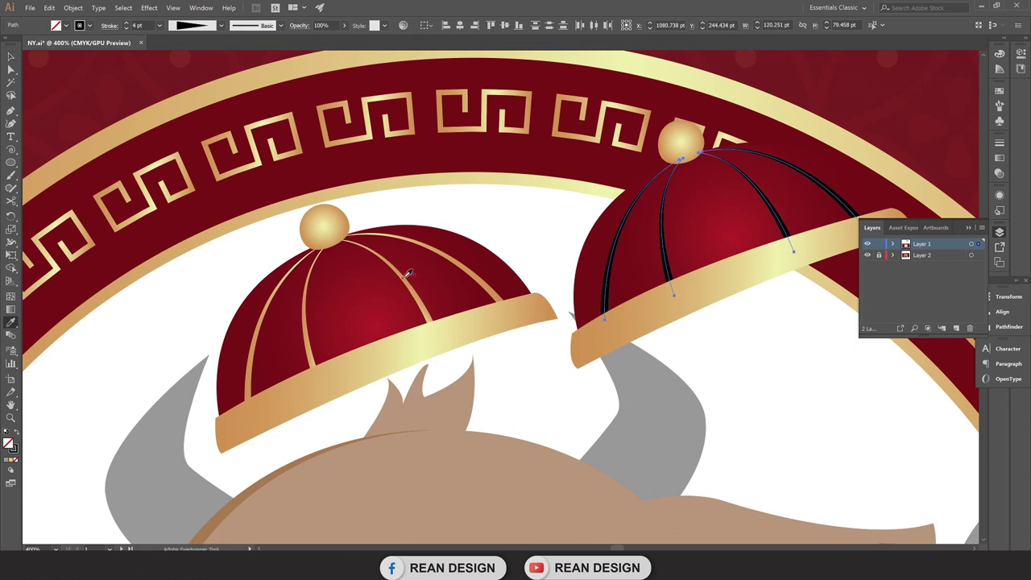
click(407, 276)
key(v)
click(650, 359)
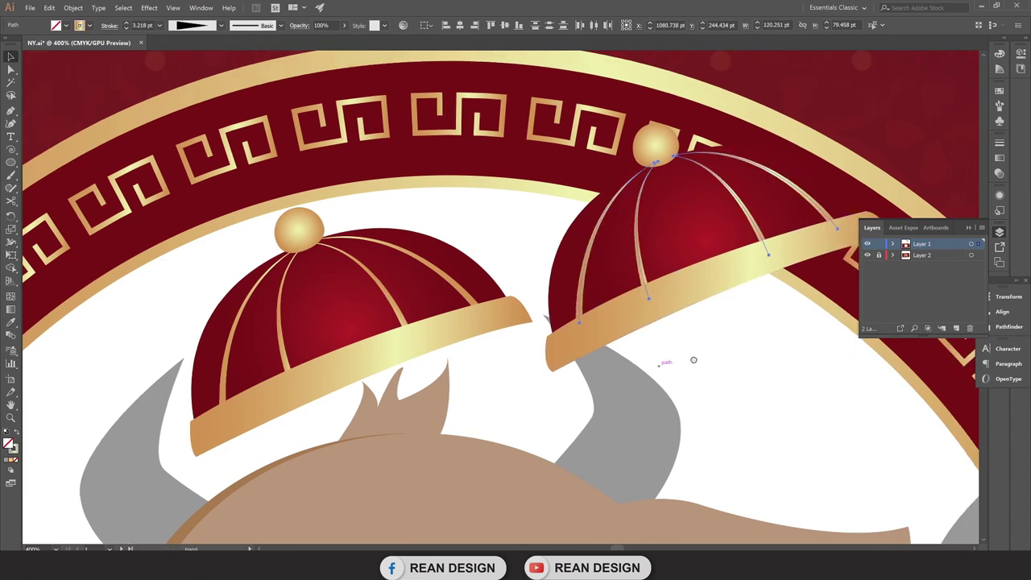
Move the finished hat onto the right ox's head.
drag(668, 361, 607, 366)
click(625, 149)
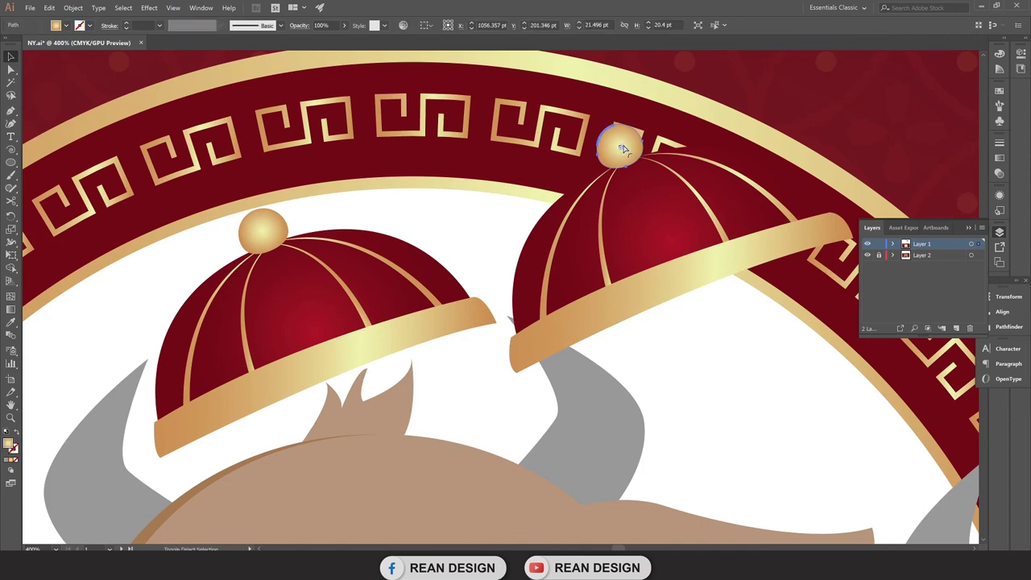
shift+click(659, 185)
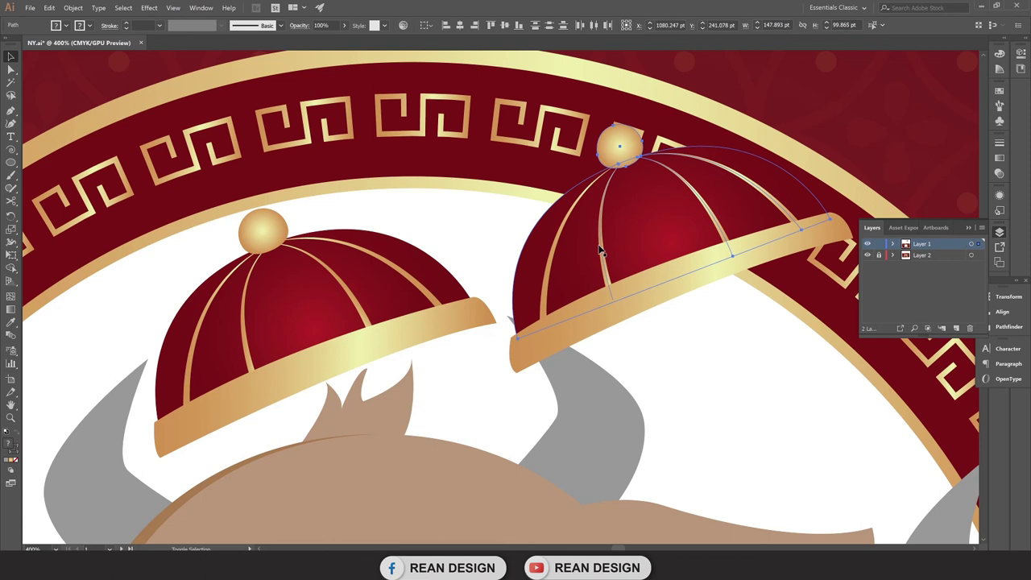
drag(565, 337, 656, 336)
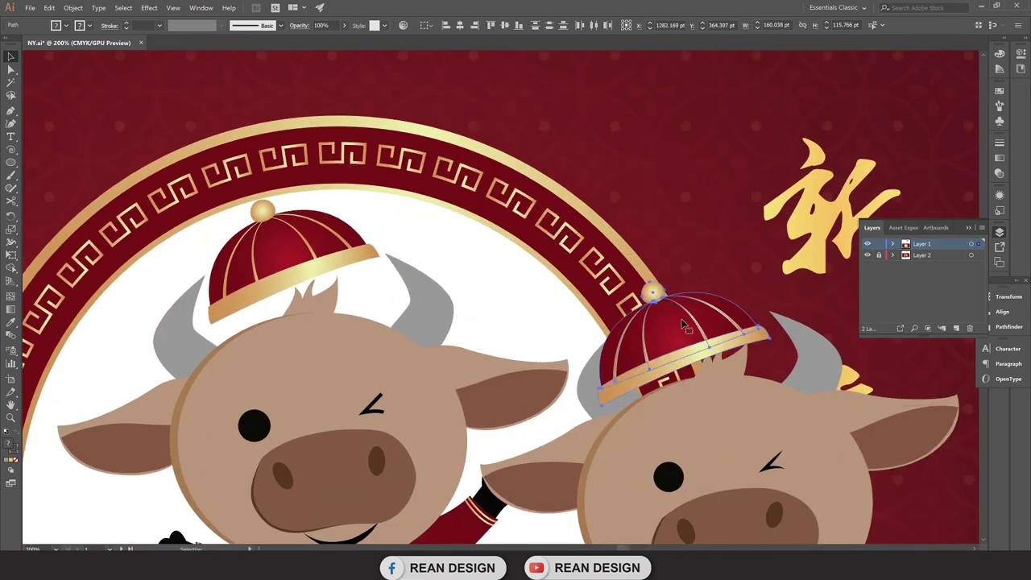
Group the hat pieces and nudge the hat up and right on the head.
right_click(348, 183)
click(376, 248)
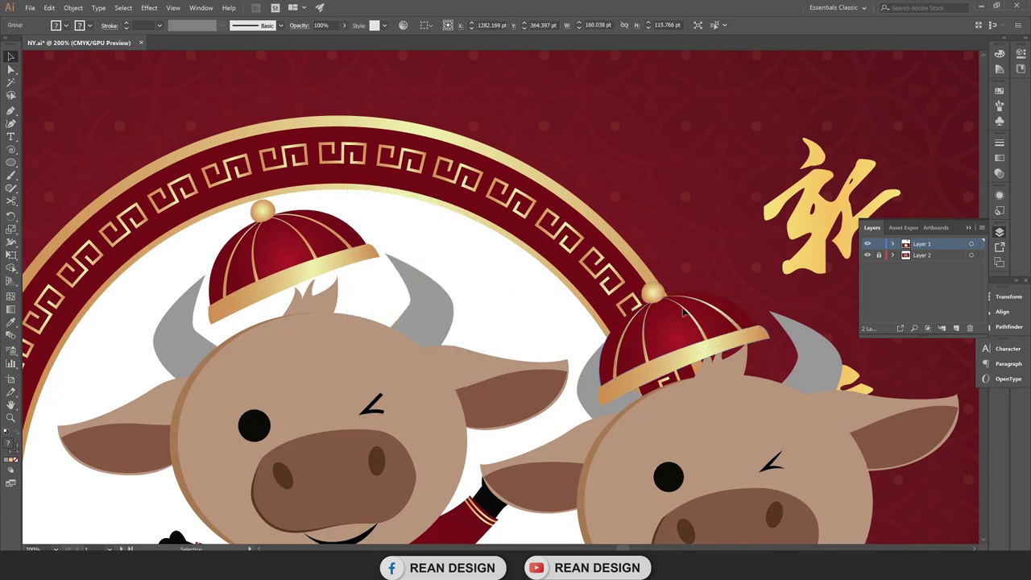
drag(689, 338, 715, 296)
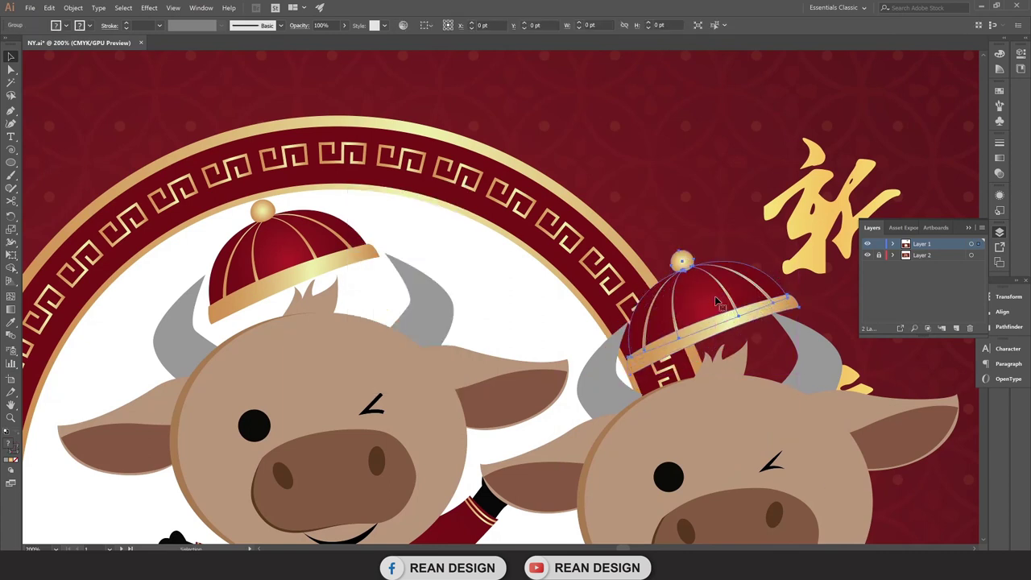
scroll(715, 296, down, 2)
scroll(701, 298, right, 2)
scroll(689, 299, down, 2)
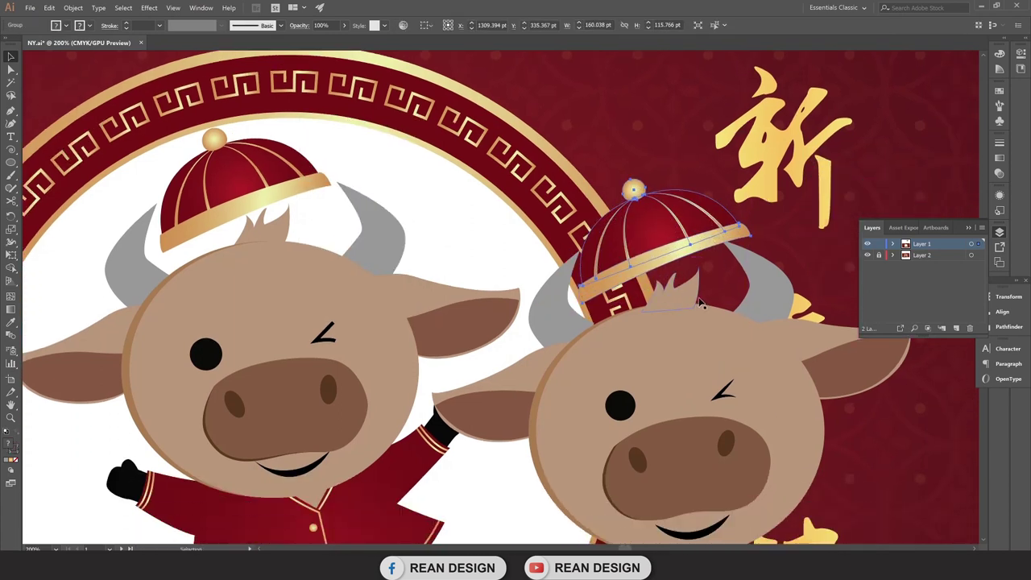
scroll(700, 304, down, 1)
Nudge the right ox's ear and horn slightly up and to the left.
click(768, 276)
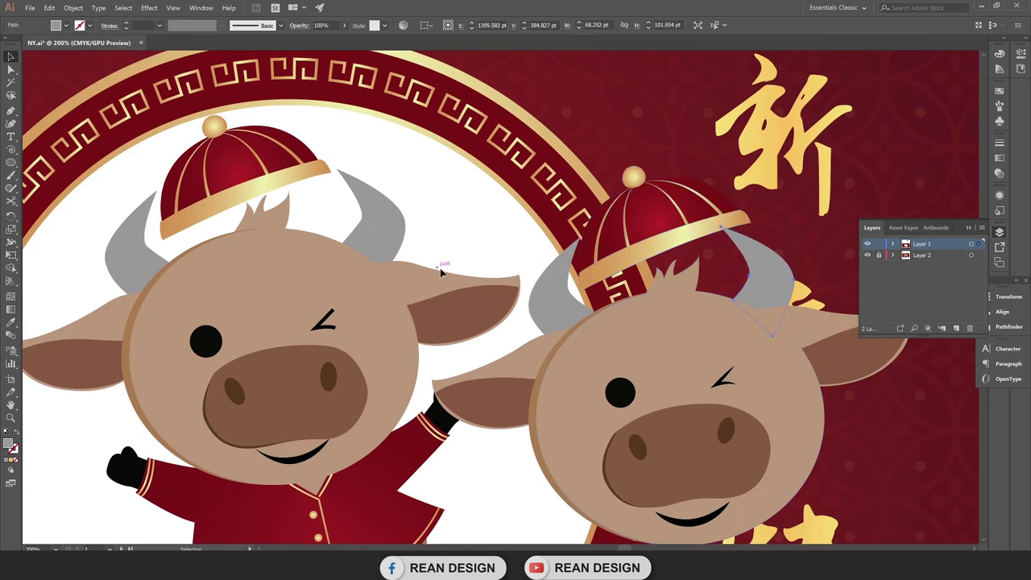
scroll(556, 296, down, 2)
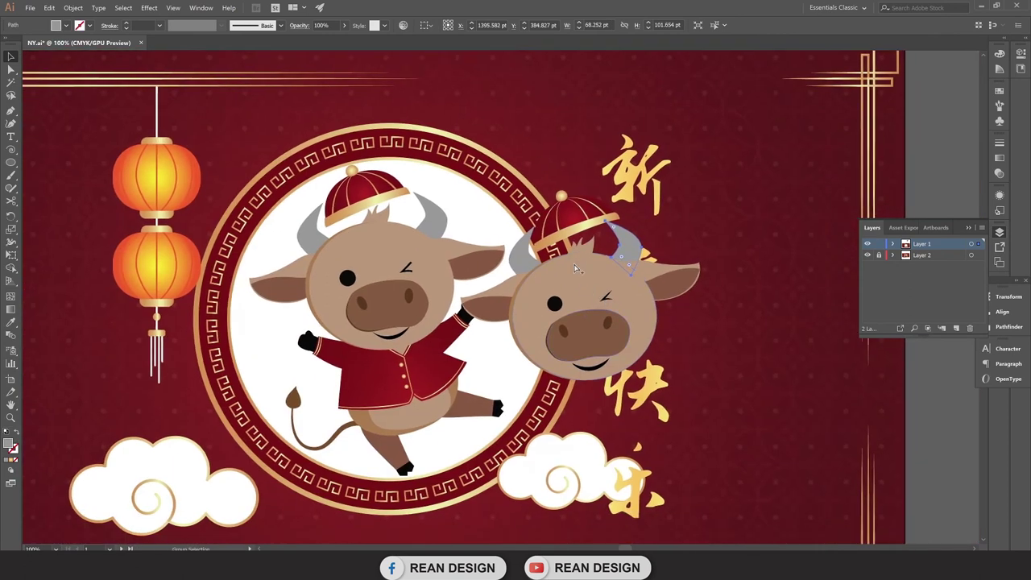
scroll(681, 251, up, 1)
click(744, 298)
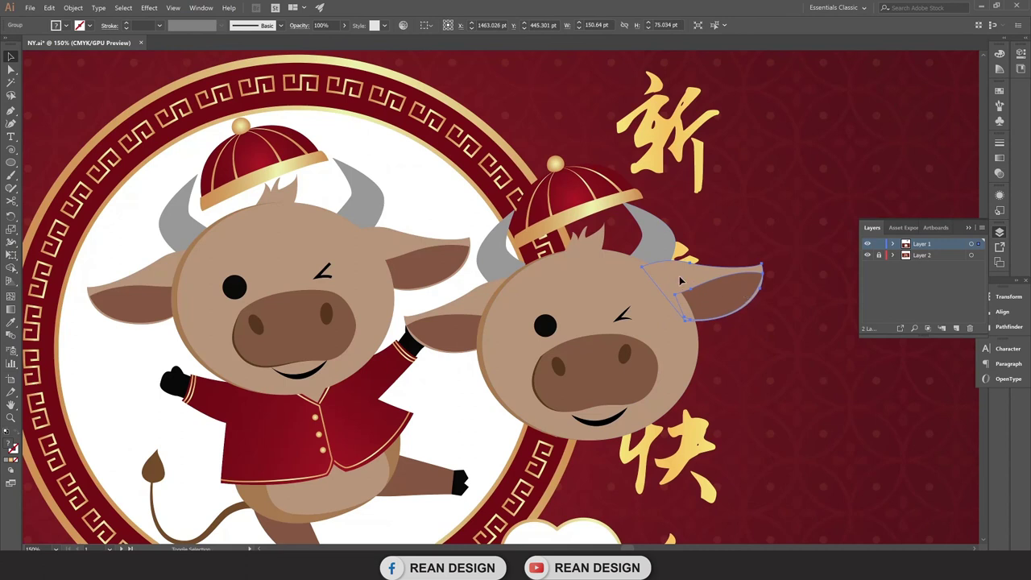
shift+click(659, 230)
mouse_move(701, 281)
mouse_down()
mouse_move(722, 281)
mouse_move(666, 275)
mouse_up()
scroll(534, 266, down, 2)
scroll(534, 266, down, 2)
scroll(534, 266, up, 2)
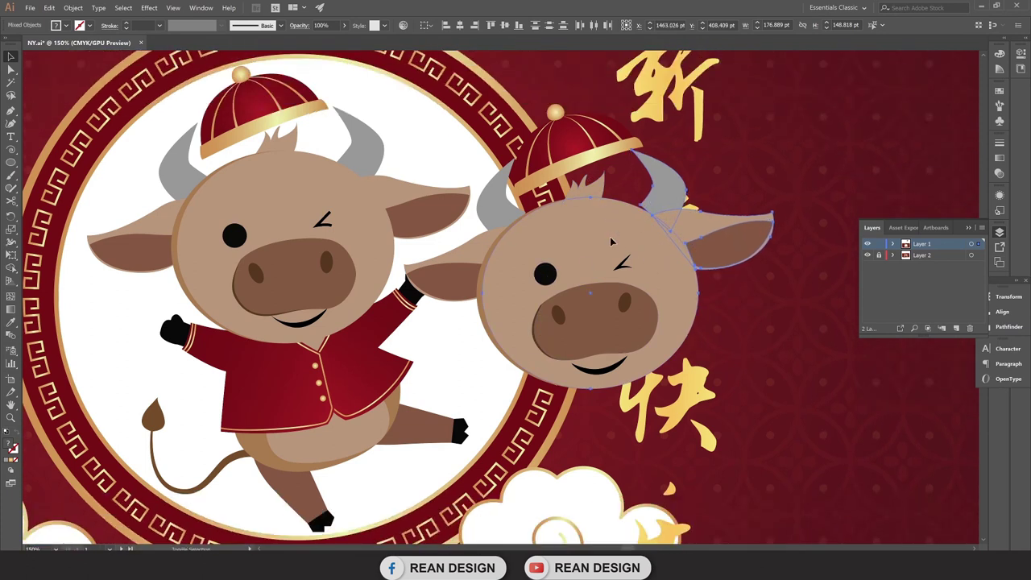
drag(670, 275, 659, 275)
Group the right ox's head, tuft, muzzle and red hat, then move the group up-right.
shift+click(520, 234)
shift+click(718, 242)
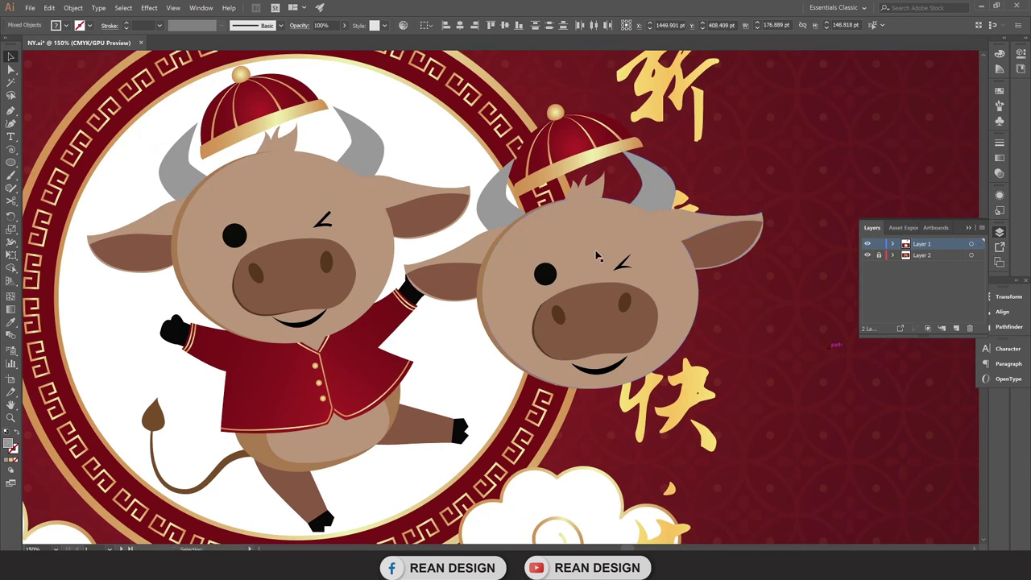
shift+click(592, 188)
shift+click(499, 239)
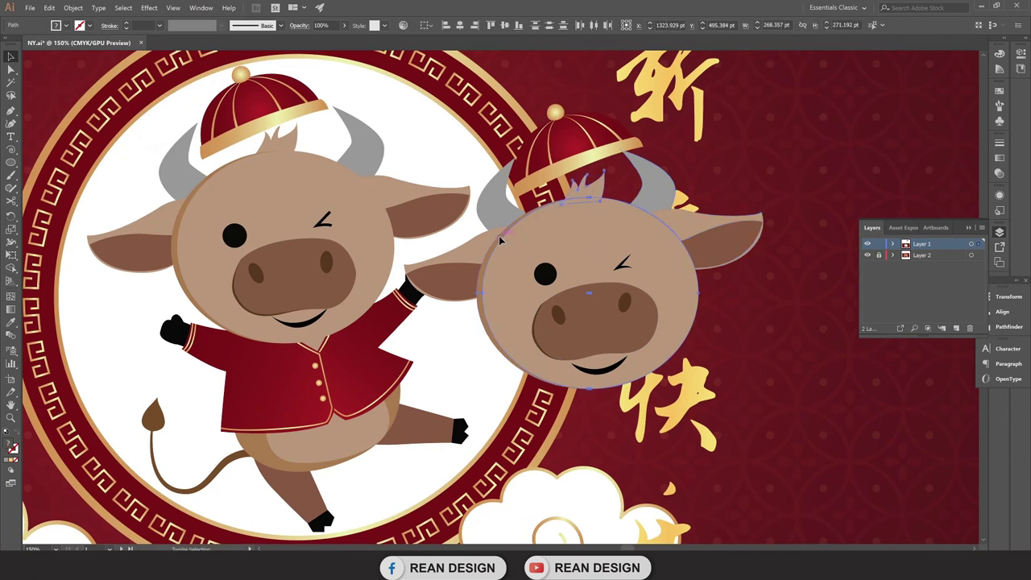
shift+click(626, 311)
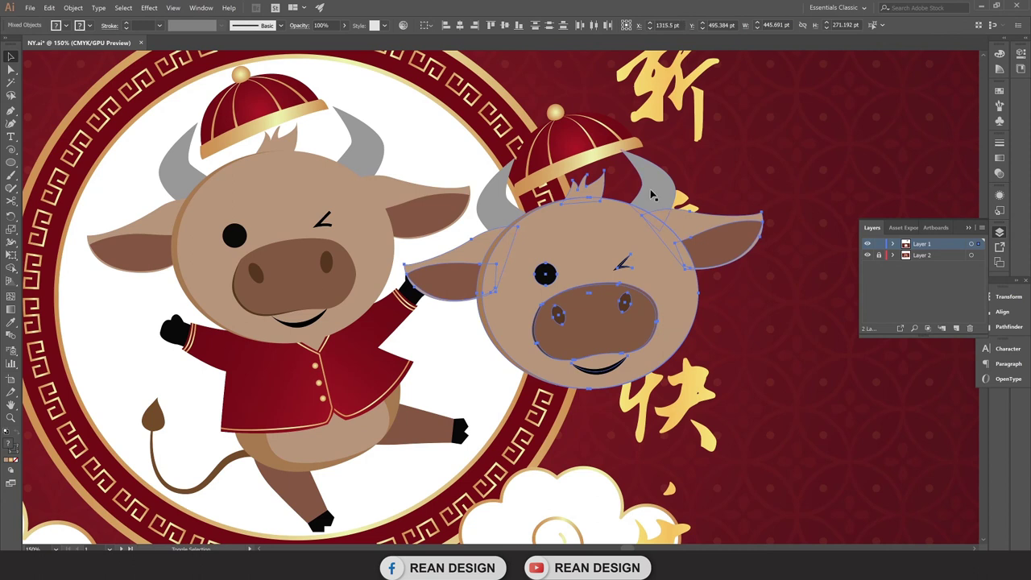
shift+click(548, 157)
right_click(285, 103)
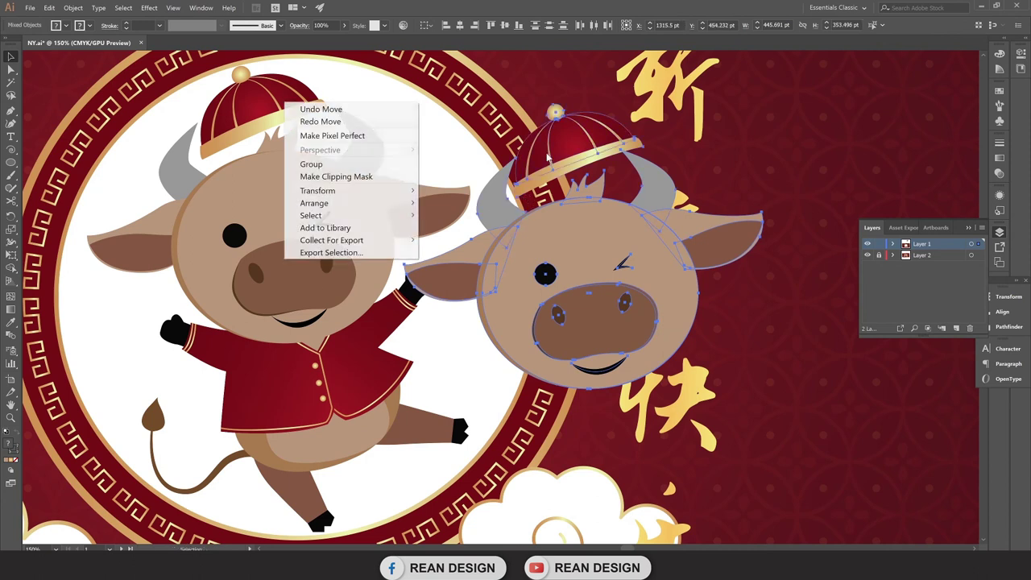
click(322, 163)
mouse_move(594, 311)
mouse_down()
mouse_move(711, 246)
mouse_move(649, 263)
mouse_up()
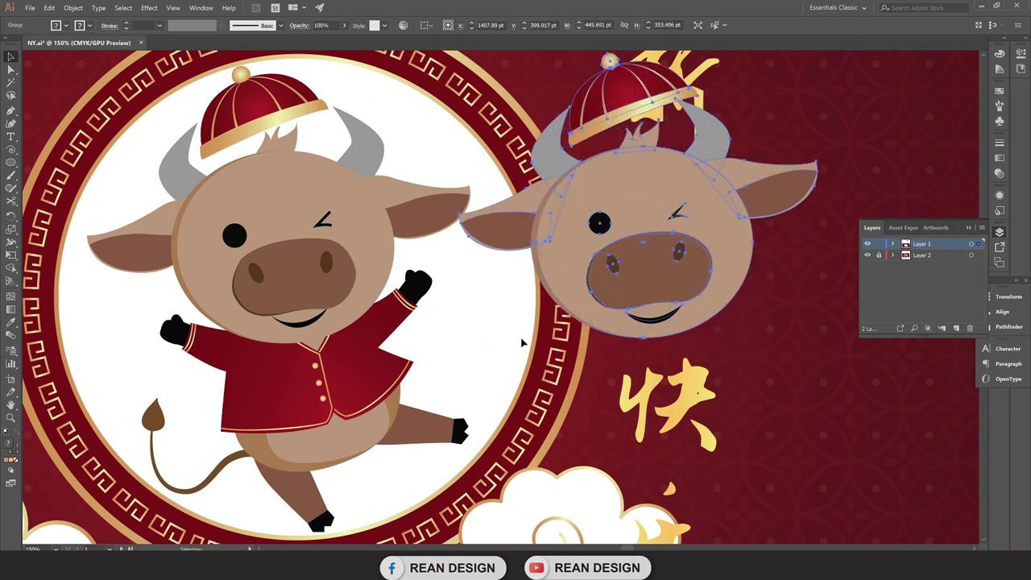
Deselect and scroll around the canvas to check the repositioned head group.
click(519, 344)
scroll(493, 311, up, 1)
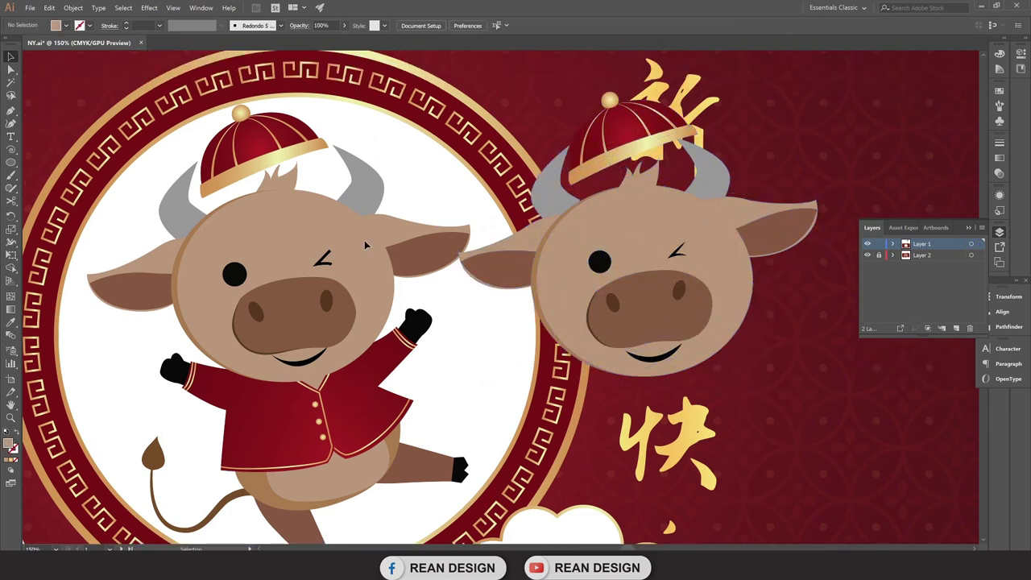
scroll(364, 240, down, 1)
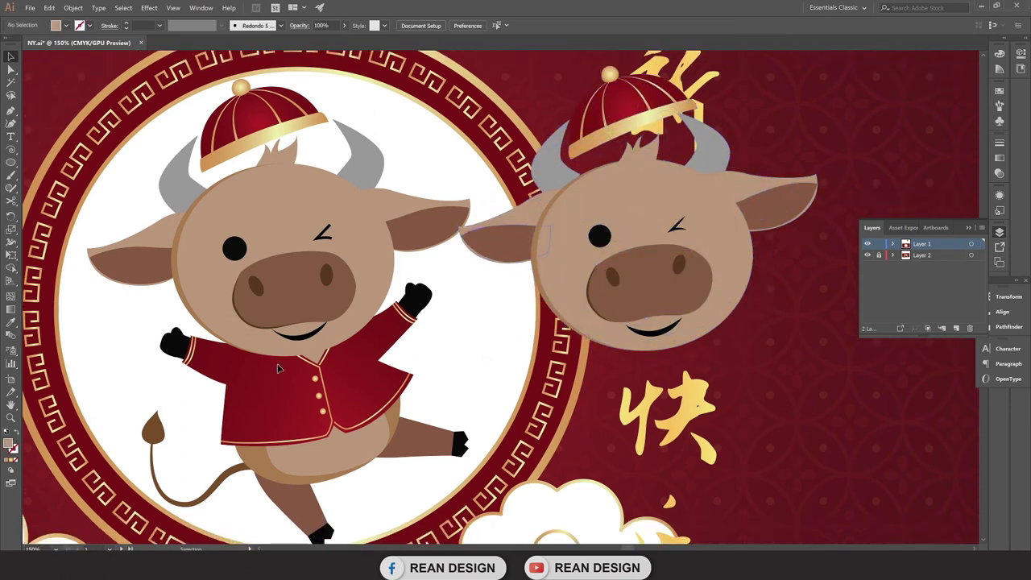
scroll(277, 364, down, 1)
scroll(282, 337, down, 2)
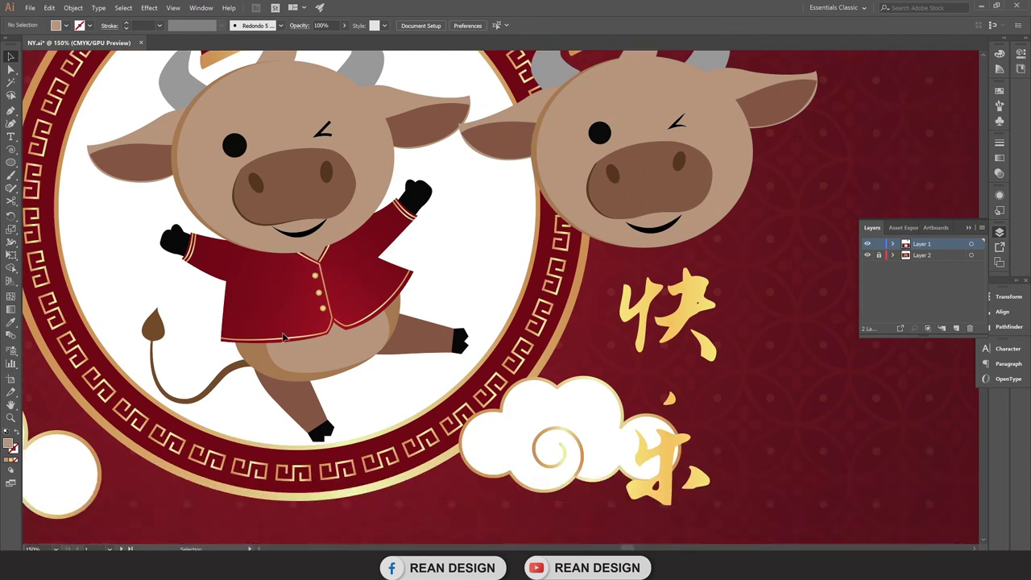
scroll(224, 289, up, 2)
Trace the left sleeve's outer edge with the Pen, from the cuff top down past the cuff corner.
scroll(253, 294, up, 1)
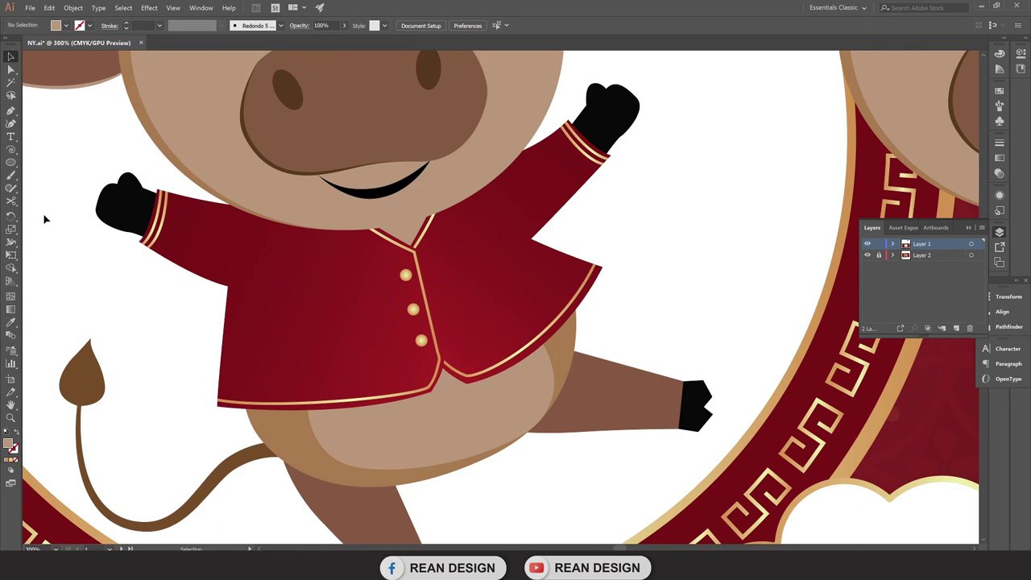
Trace the left sleeve's outer edge with the Pen, from the cuff top down past the cuff corner.
click(12, 111)
scroll(129, 194, up, 2)
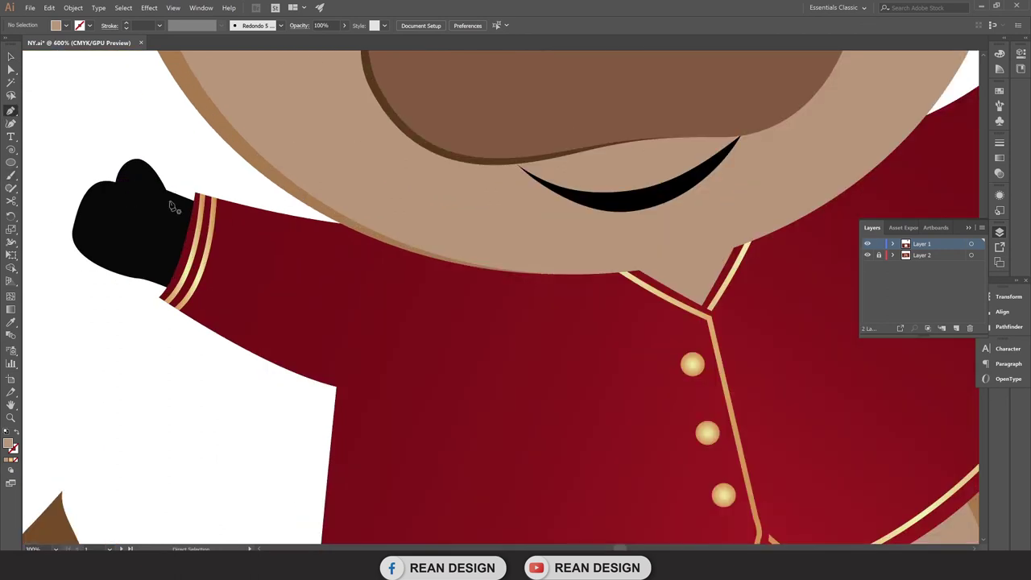
click(196, 196)
scroll(196, 196, down, 1)
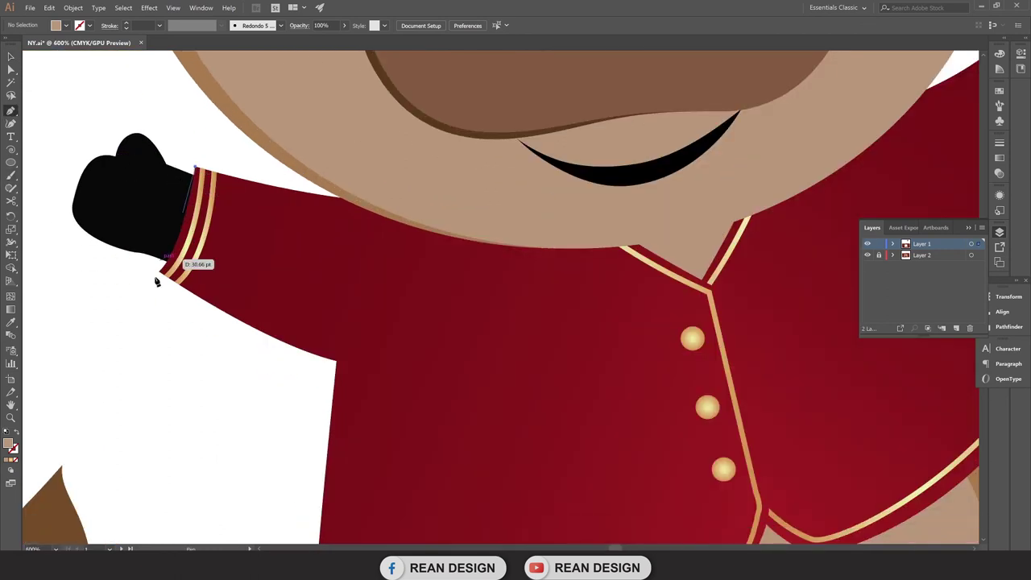
click(160, 274)
click(159, 270)
scroll(352, 353, down, 1)
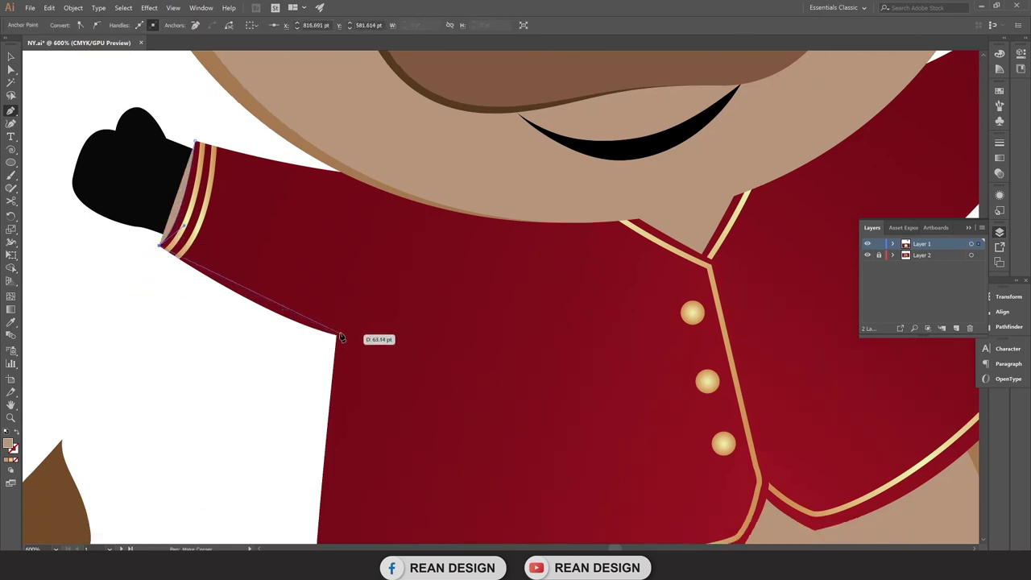
drag(336, 335, 407, 358)
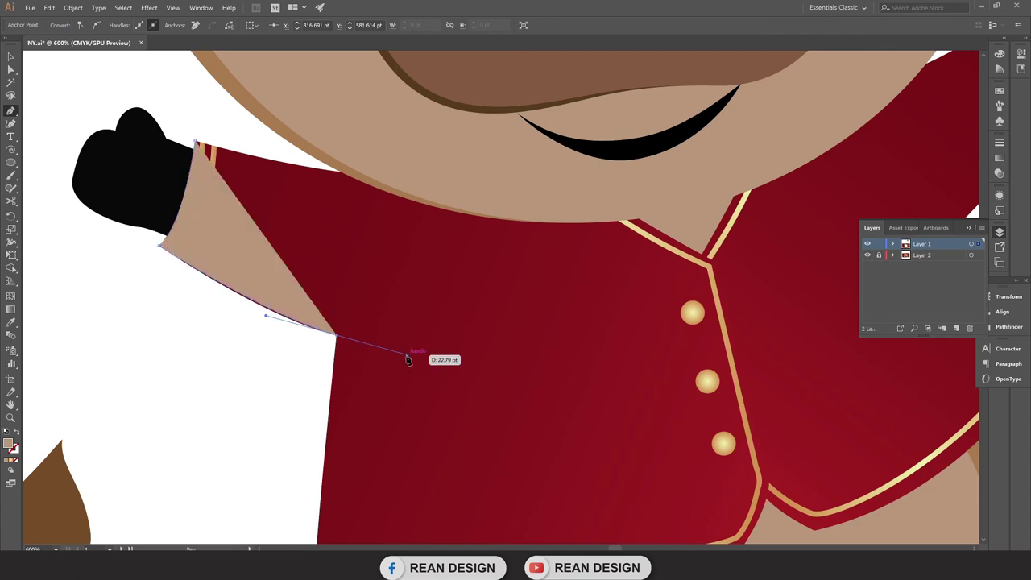
key(v)
click(290, 398)
Give the sleeve outline no fill and a blue stroke.
click(259, 288)
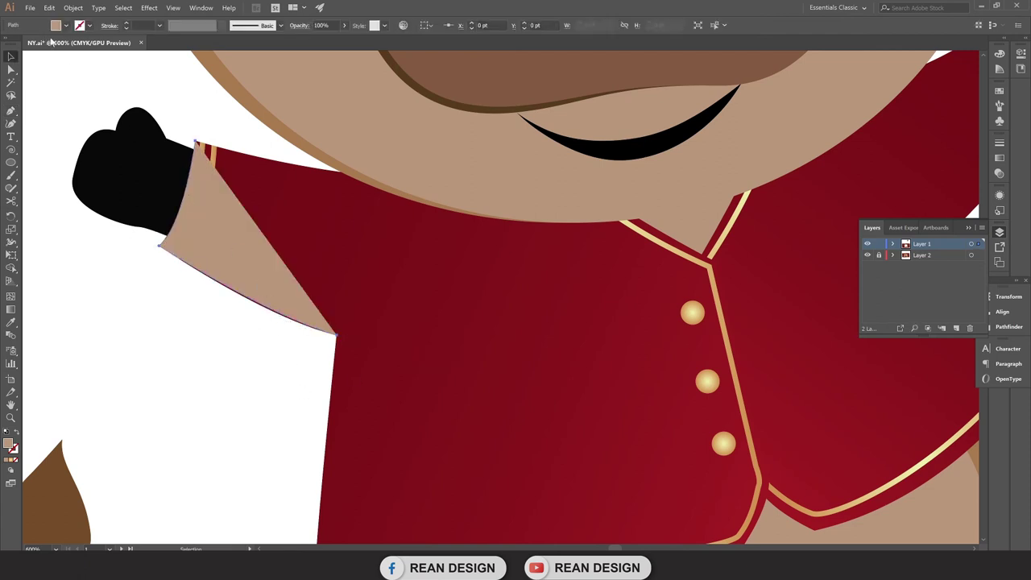
click(65, 25)
click(7, 46)
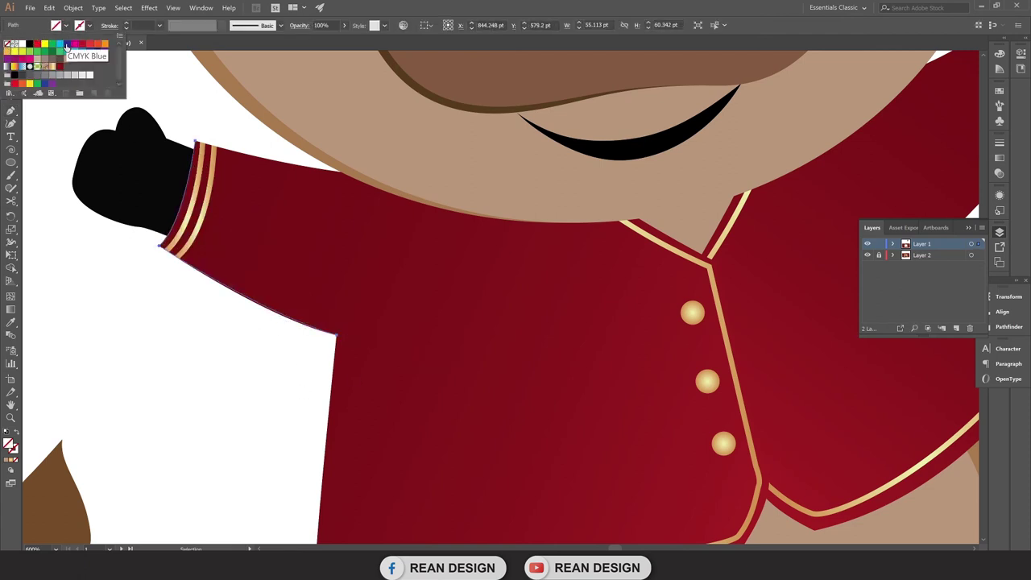
click(30, 46)
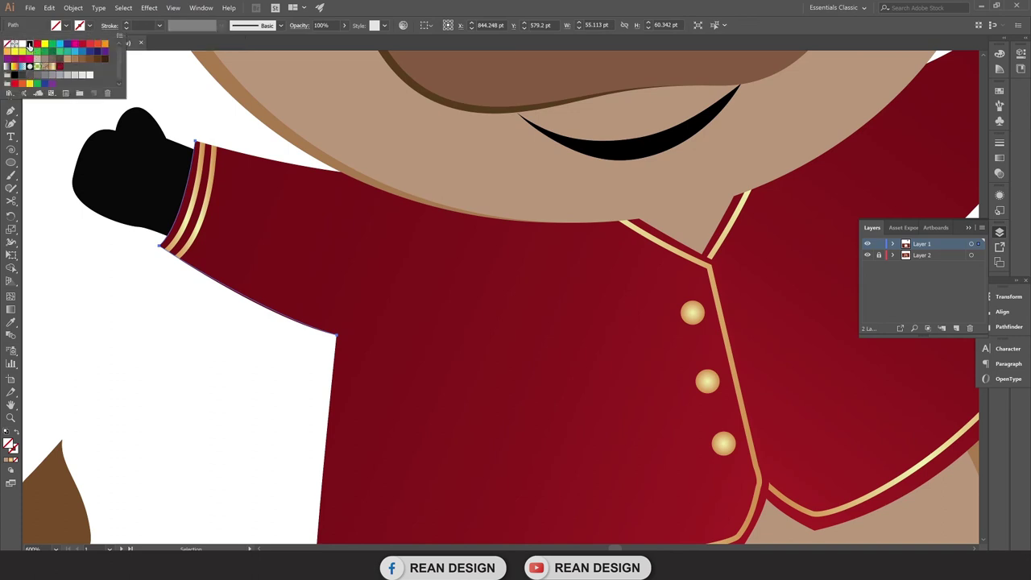
click(66, 46)
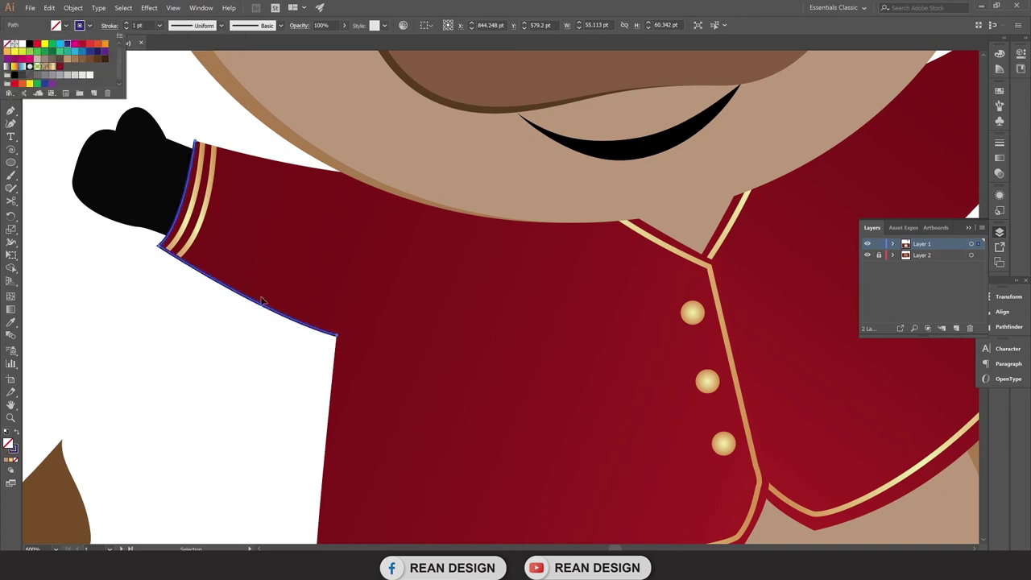
Resume the outline from its endpoint to continue down the jacket's left side.
key(p)
click(337, 334)
scroll(343, 363, down, 3)
scroll(343, 400, down, 2)
Extend the outline to the jacket's bottom-left corner and curve it along the hem to the front trim.
click(316, 411)
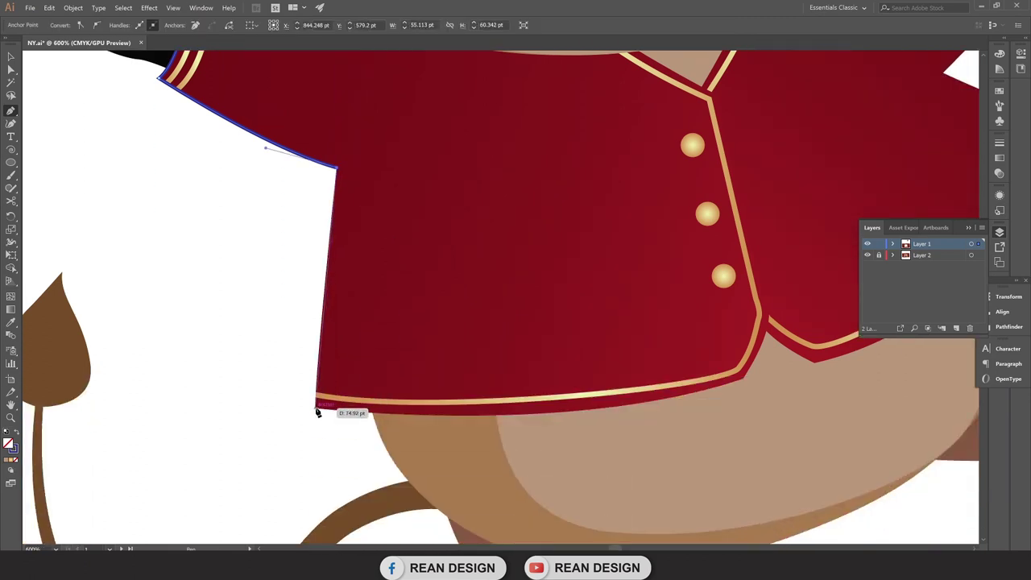
click(316, 410)
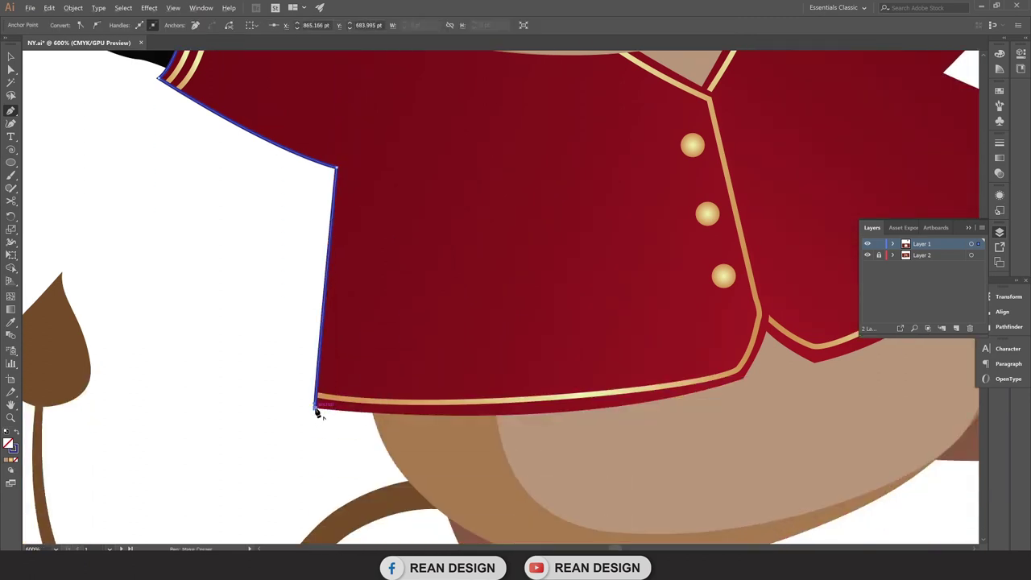
click(742, 378)
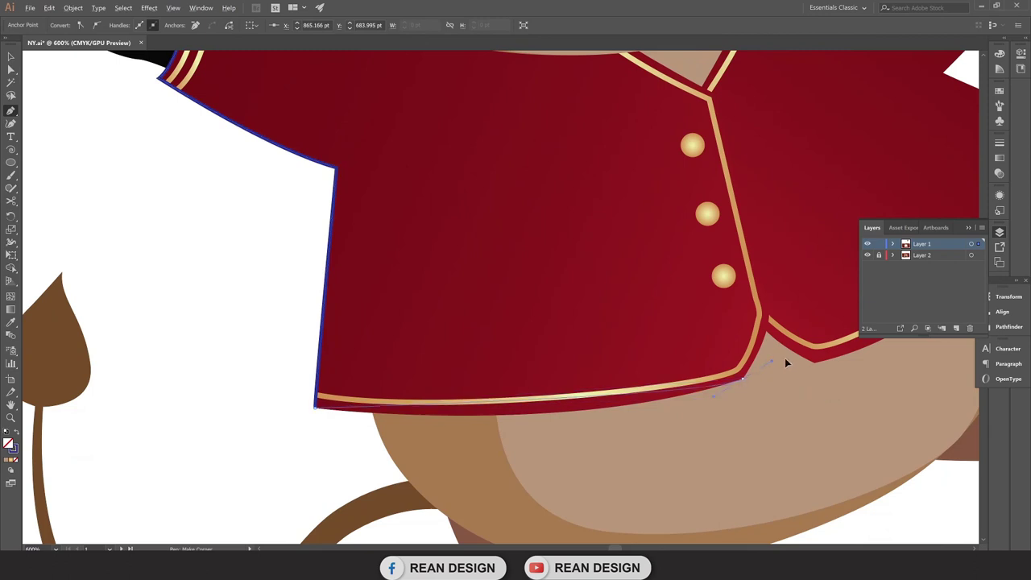
drag(787, 363, 874, 367)
drag(696, 413, 742, 369)
click(737, 343)
scroll(737, 290, up, 2)
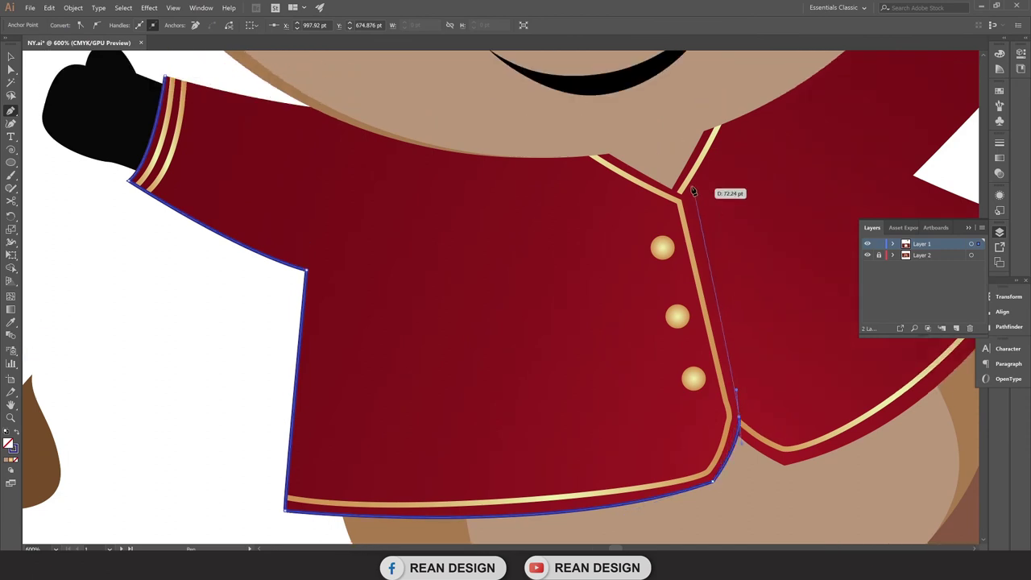
Run the outline up to the collar corner, curve it along the collar, and close it at the cuff top.
drag(688, 200, 688, 200)
scroll(688, 200, up, 2)
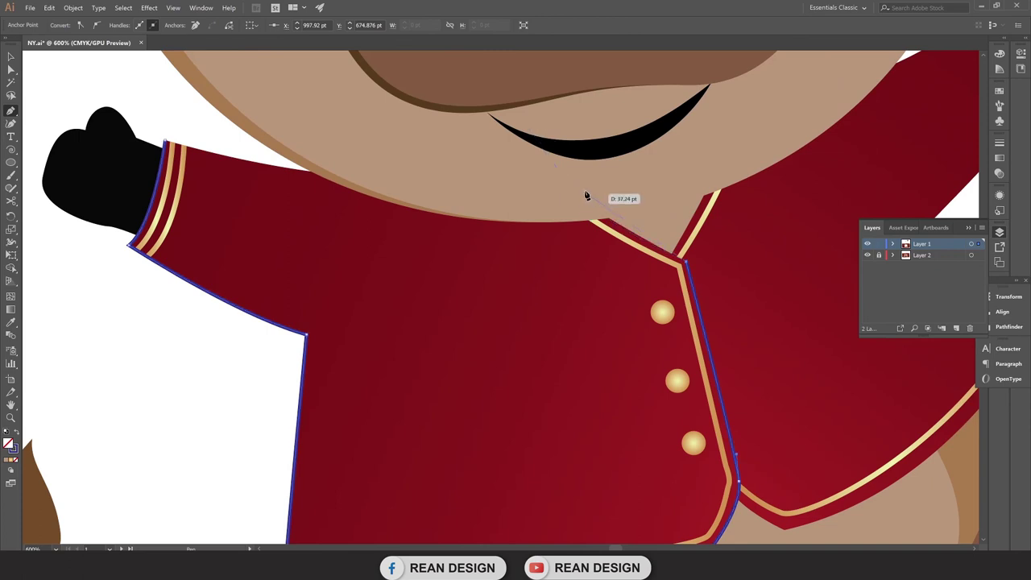
drag(583, 197, 568, 175)
scroll(556, 213, up, 1)
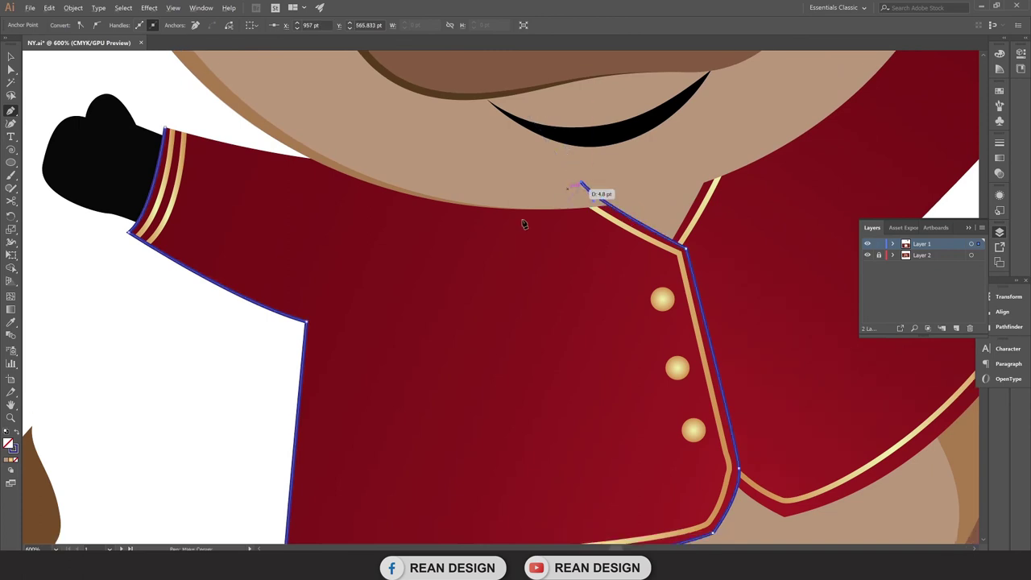
scroll(522, 223, up, 1)
scroll(363, 242, up, 1)
drag(165, 218, 38, 177)
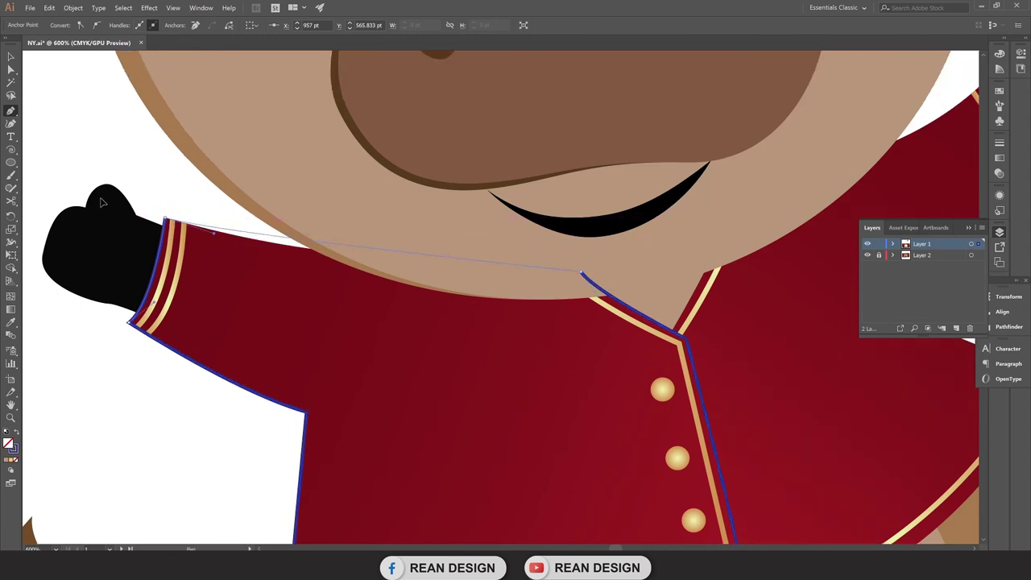
scroll(111, 218, down, 1)
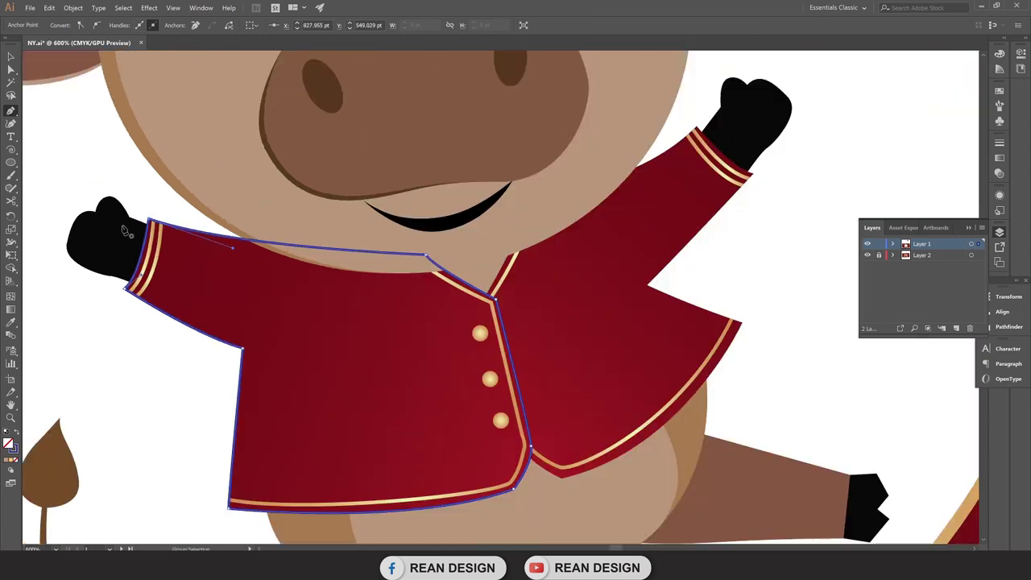
scroll(201, 258, down, 1)
scroll(300, 298, down, 1)
scroll(310, 299, down, 1)
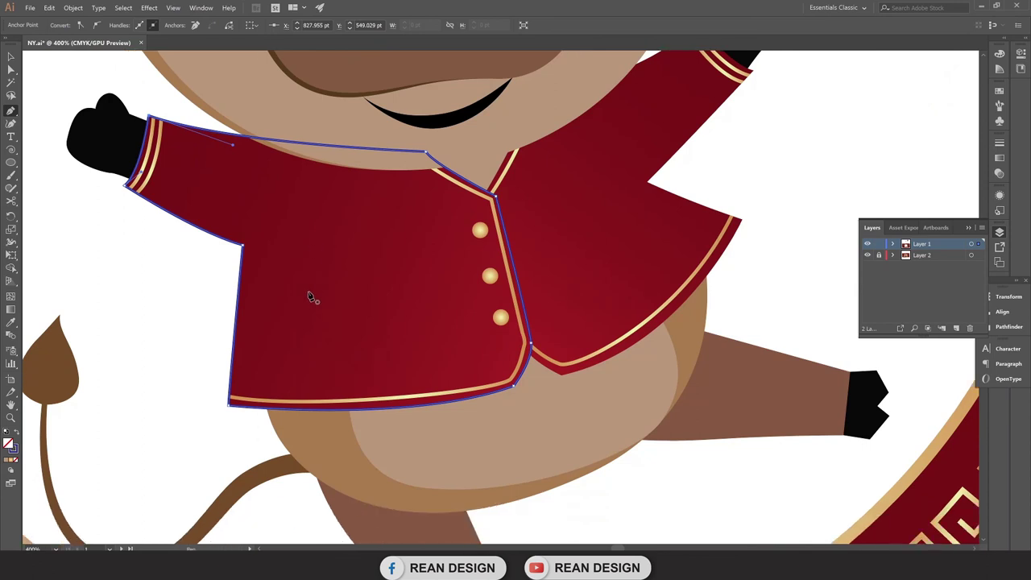
scroll(310, 297, up, 1)
scroll(416, 194, up, 1)
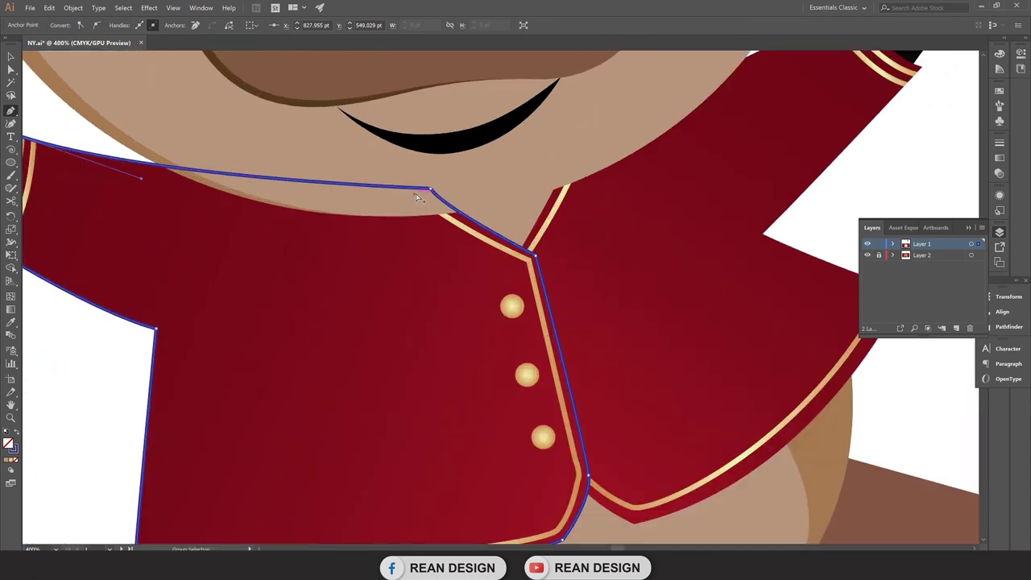
Start a new path at the collar corner and follow the lapel trim down the front edge.
click(412, 194)
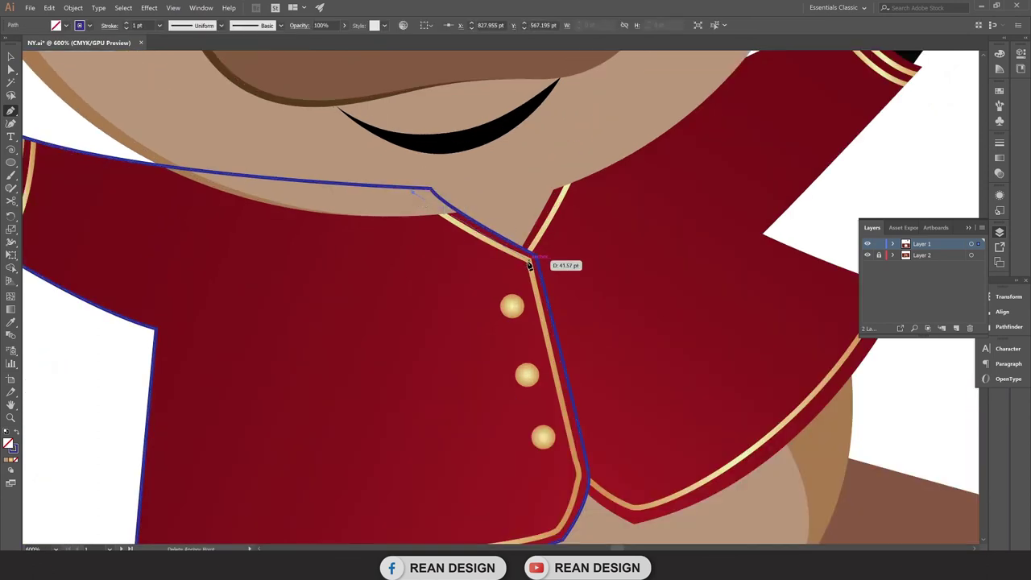
drag(532, 260, 591, 287)
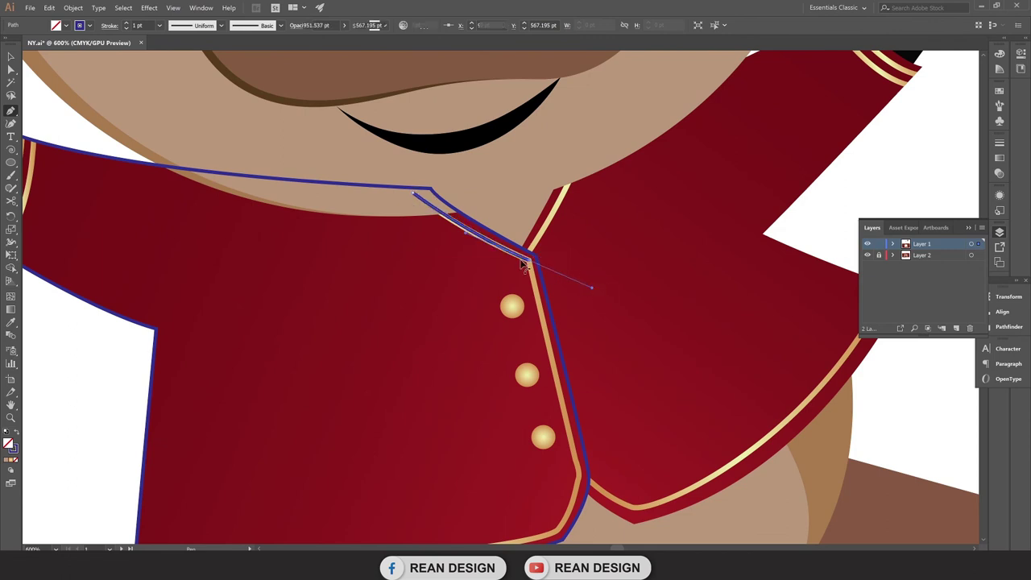
scroll(574, 322, down, 2)
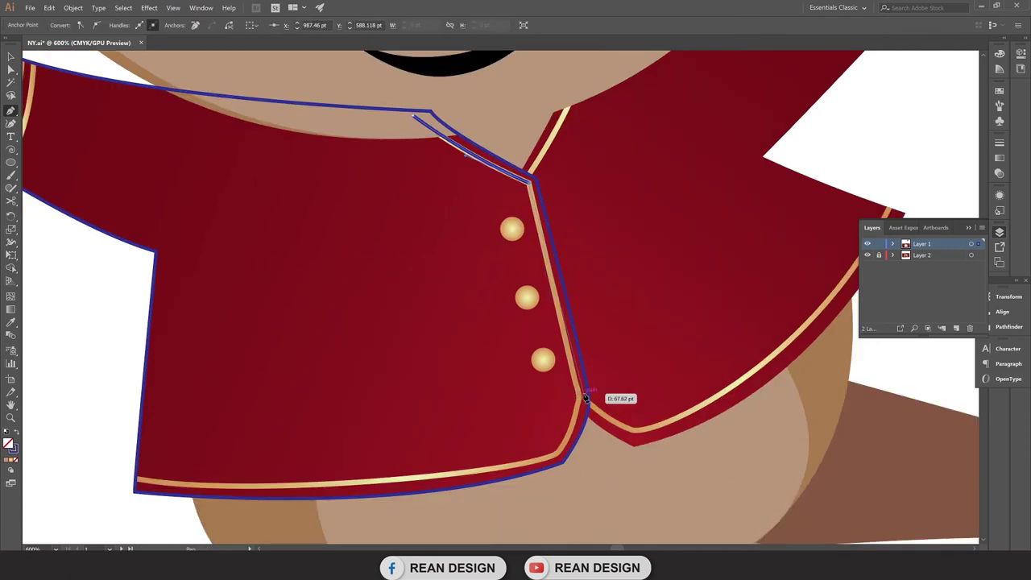
click(582, 397)
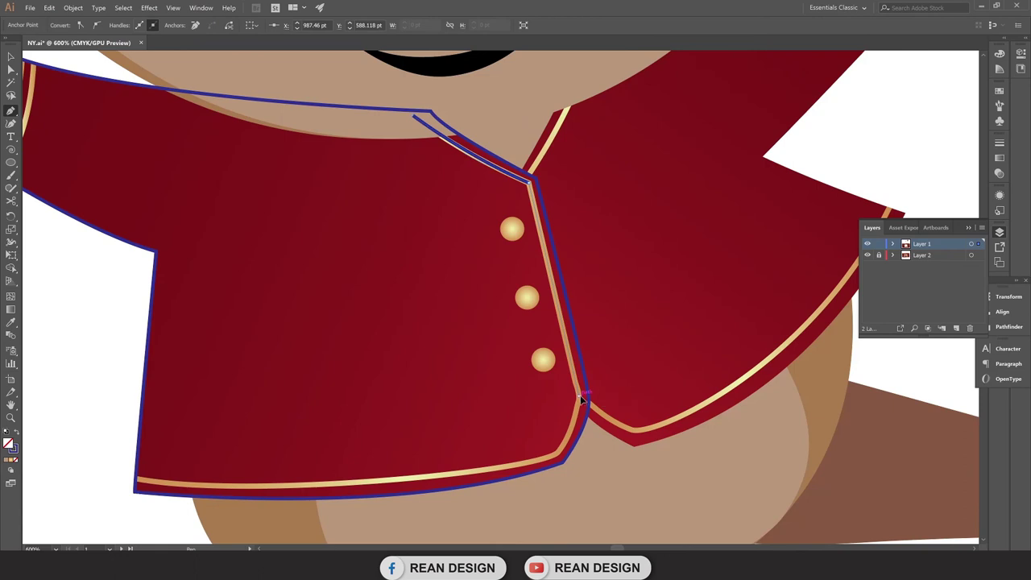
click(589, 395)
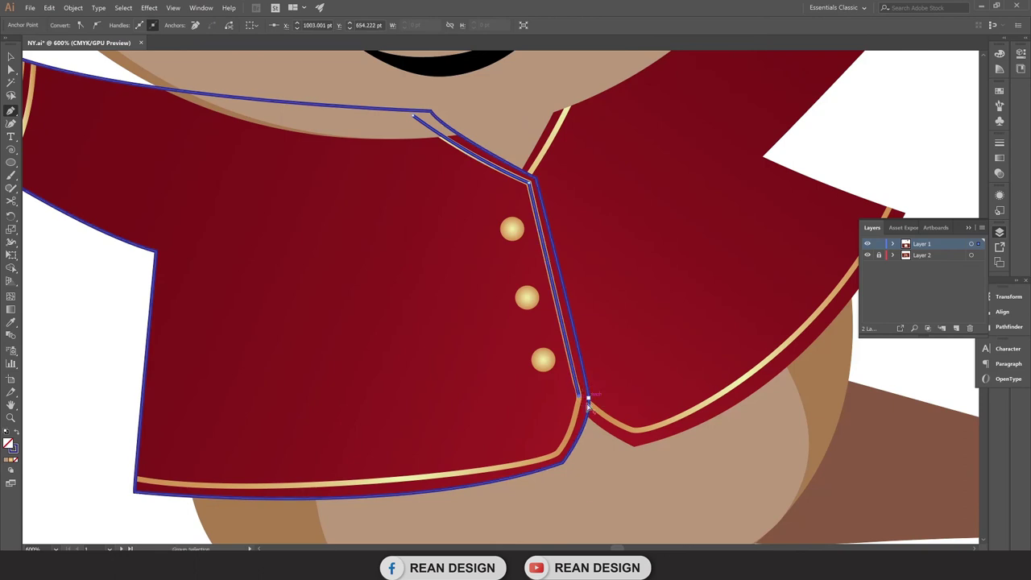
scroll(574, 435, up, 1)
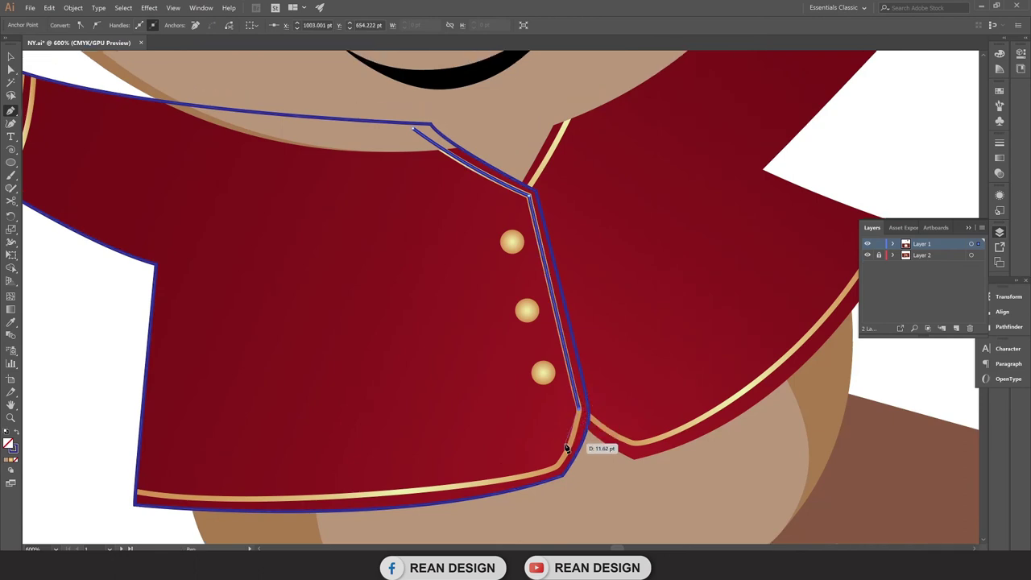
key(ctrl+plus)
key(ctrl+plus)
key(ctrl+plus)
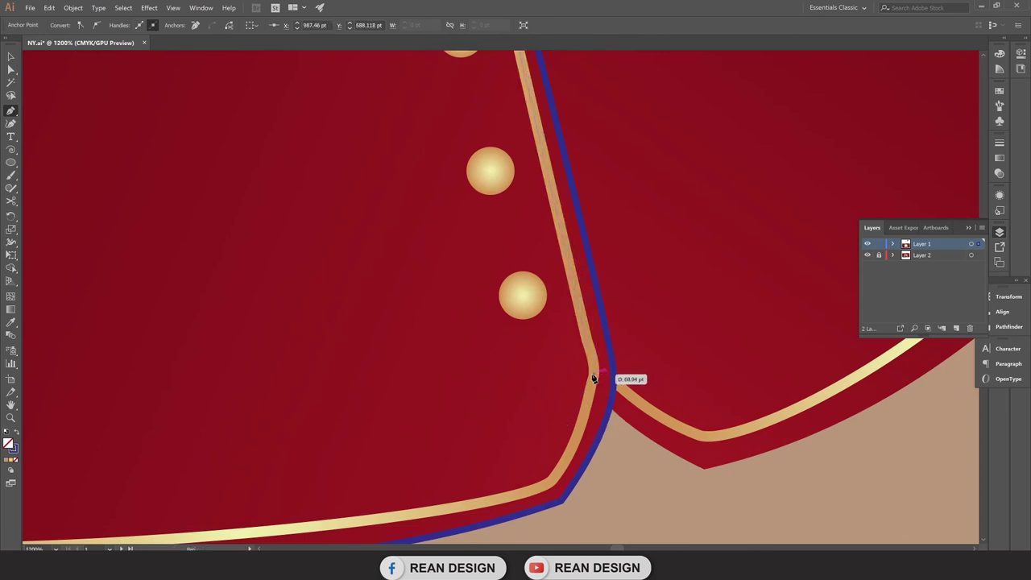
Continue the trim path to where it meets the hem and curve it along the hem trim.
click(589, 357)
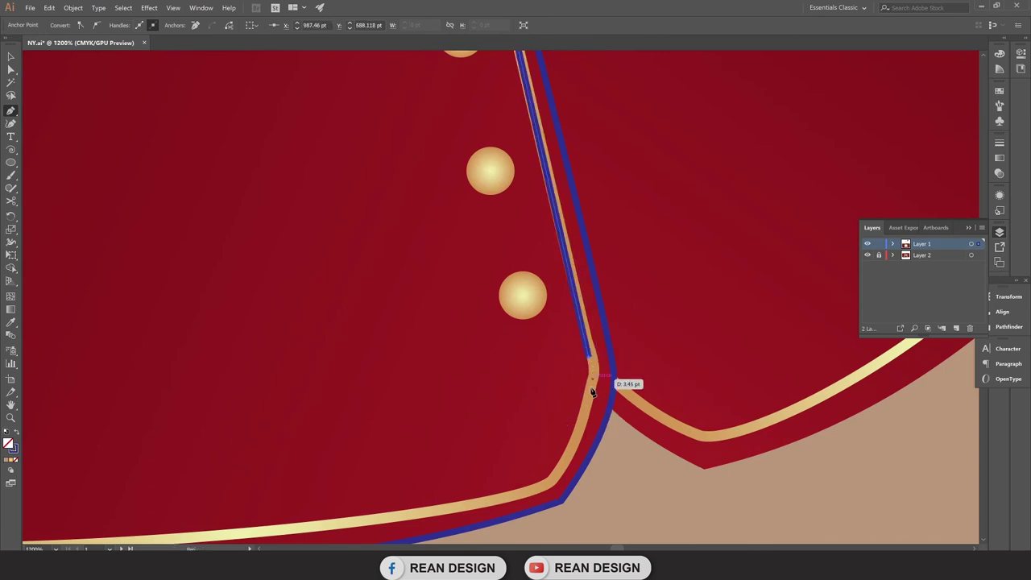
scroll(556, 451, down, 2)
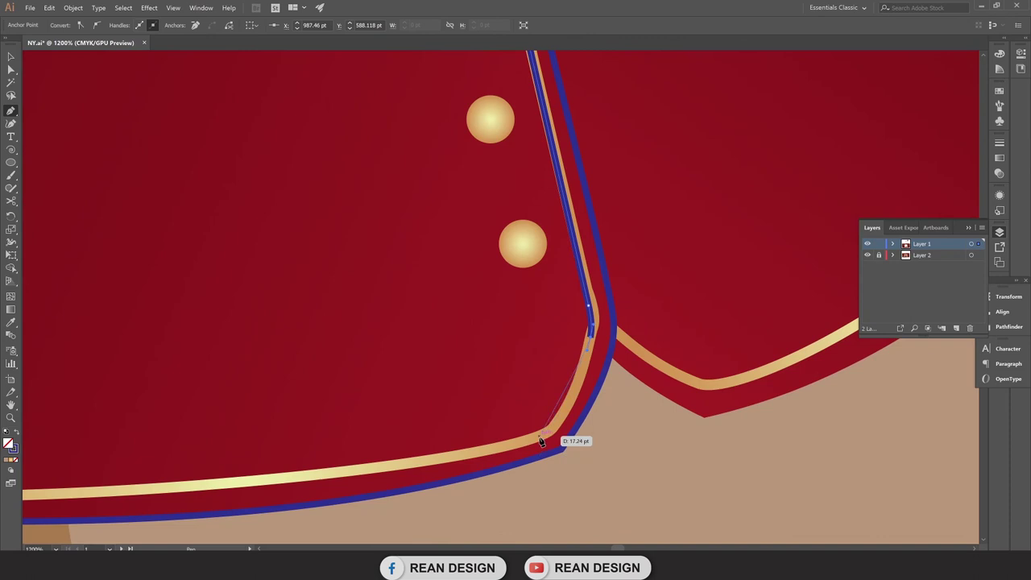
click(513, 448)
key(ctrl+minus)
key(ctrl+minus)
key(ctrl+minus)
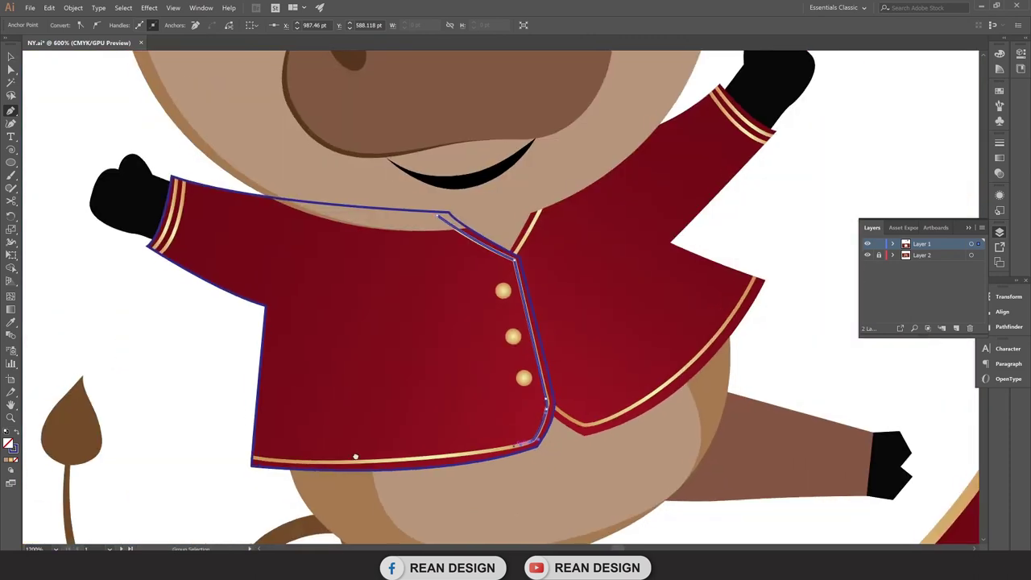
mouse_move(292, 456)
mouse_down()
mouse_move(228, 420)
mouse_move(248, 436)
mouse_up()
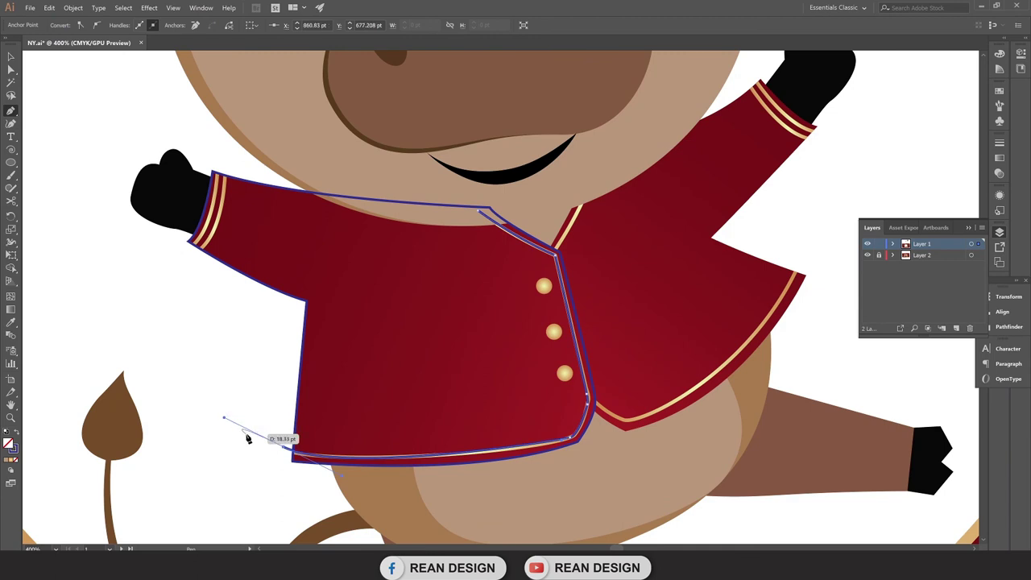
key(v)
scroll(654, 449, down, 1)
Draw a curved trim line along the left cuff edge.
key(ctrl+shift+a)
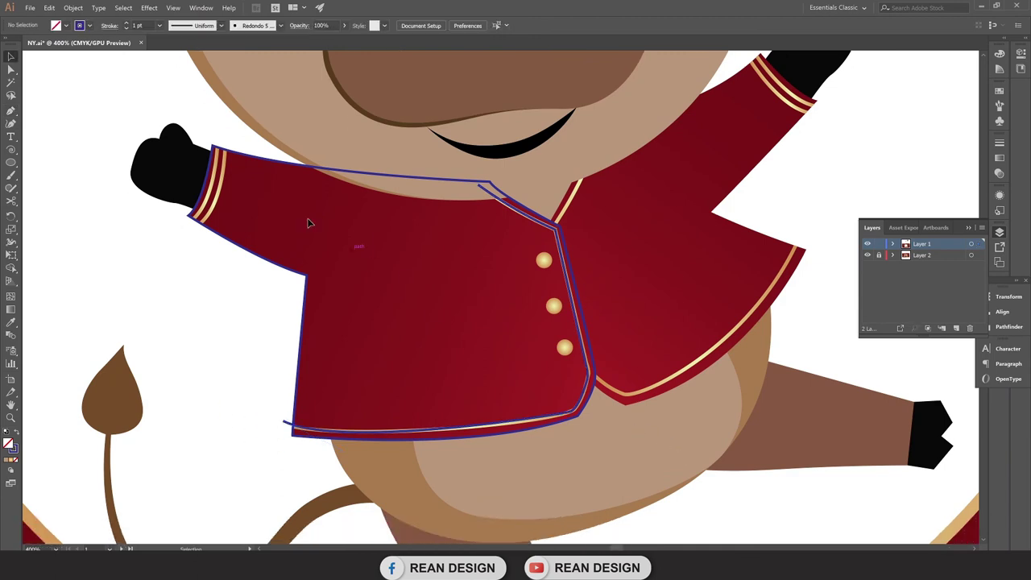
scroll(242, 230, up, 1)
scroll(224, 215, up, 2)
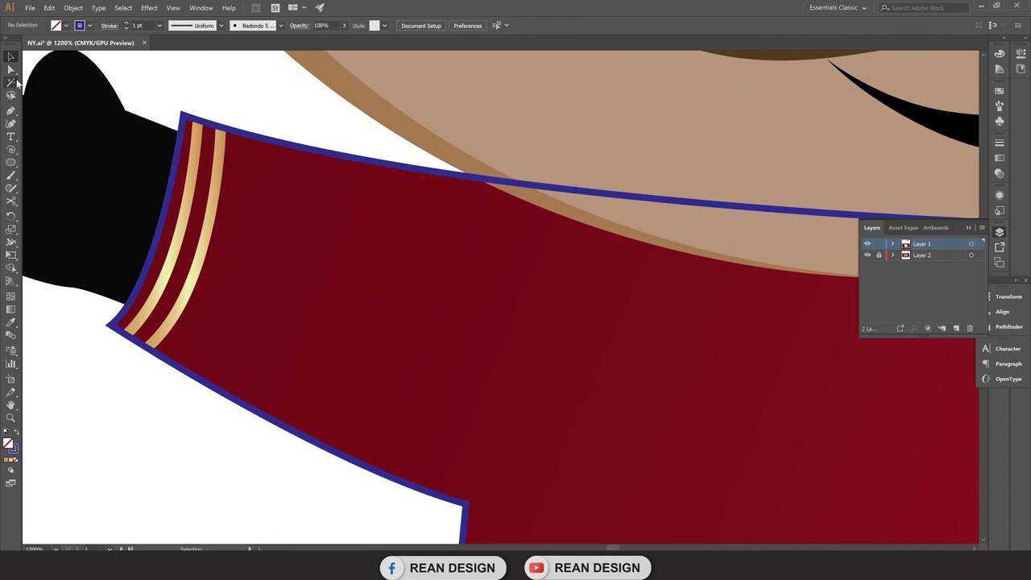
click(11, 111)
click(198, 108)
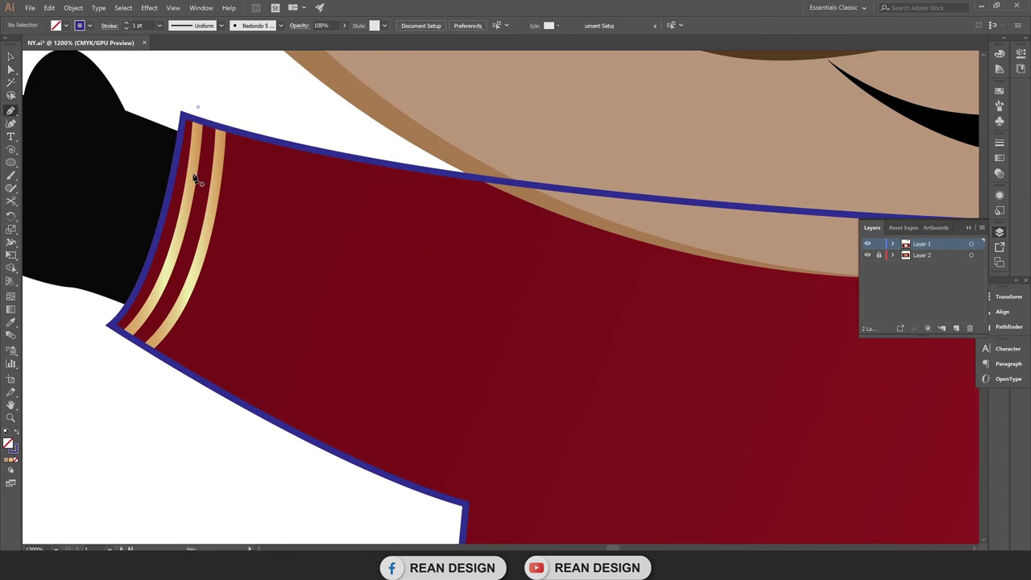
mouse_move(108, 345)
mouse_down()
mouse_move(37, 370)
mouse_move(107, 410)
mouse_up()
key(ctrl)
ctrl+click(212, 394)
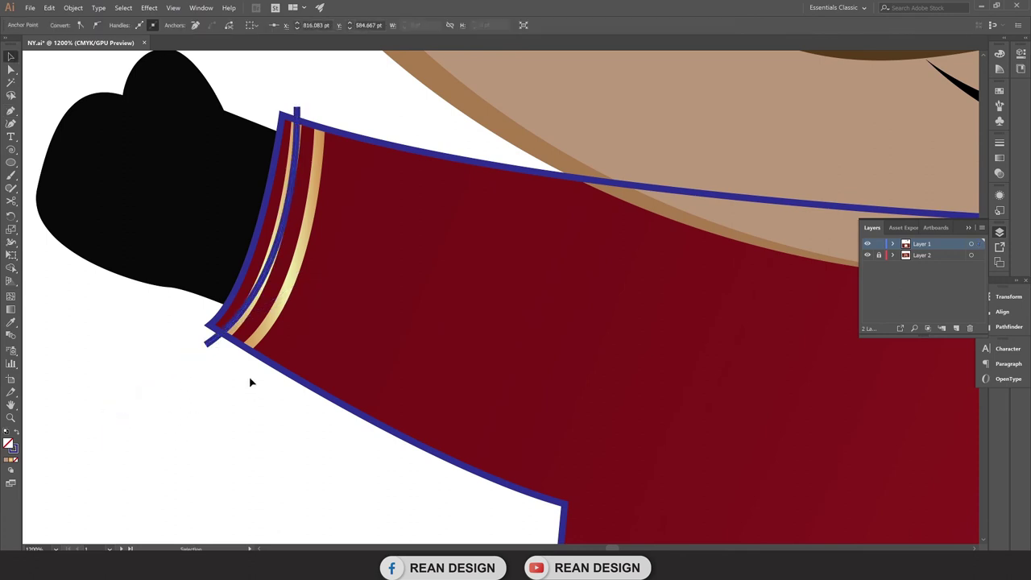
Nudge a cuff stripe into line with the cuff, then zoom out and select the hem trim line.
drag(277, 249, 299, 263)
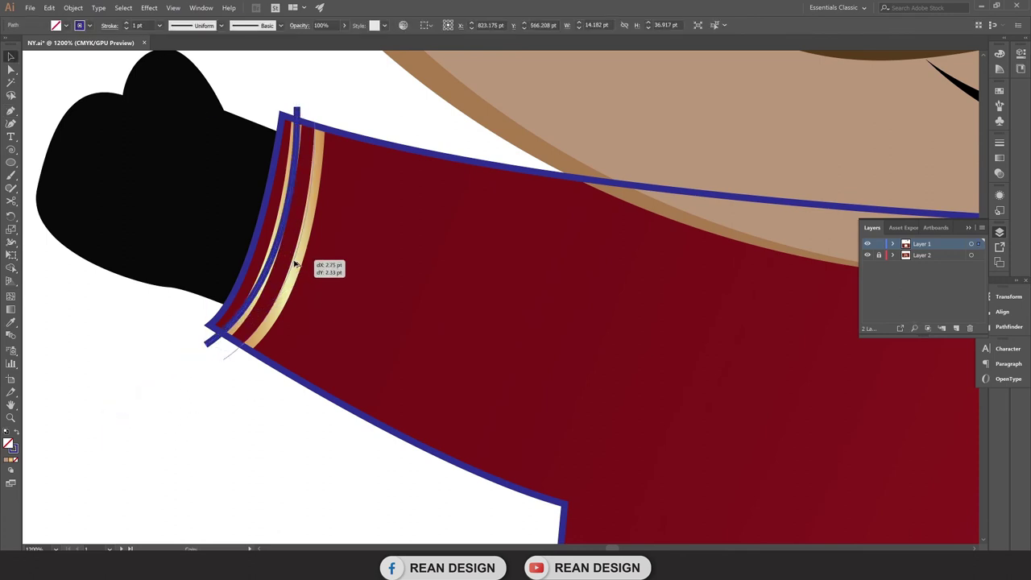
key(ctrl+minus)
key(ctrl+minus)
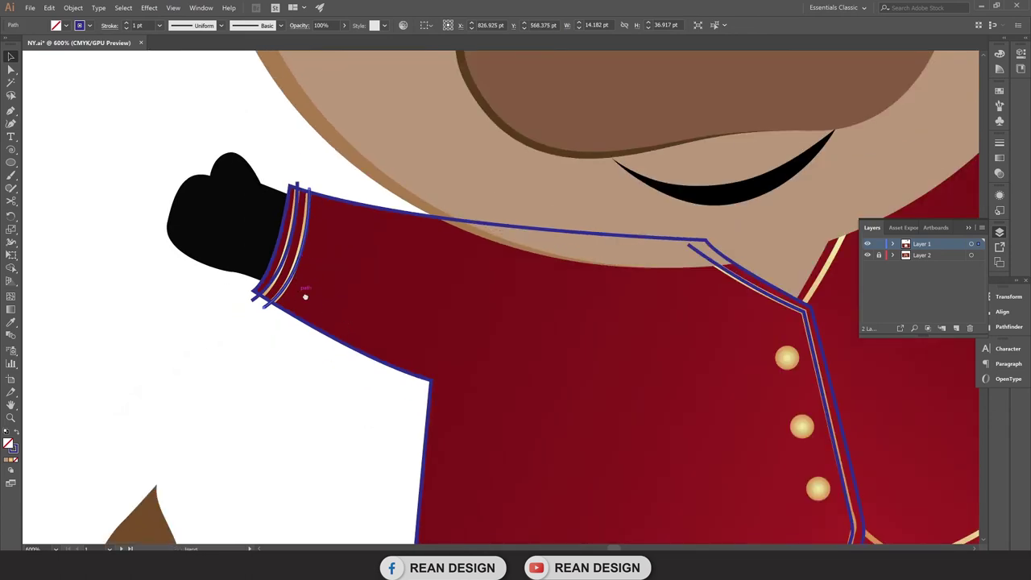
scroll(306, 294, down, 2)
key(ctrl+minus)
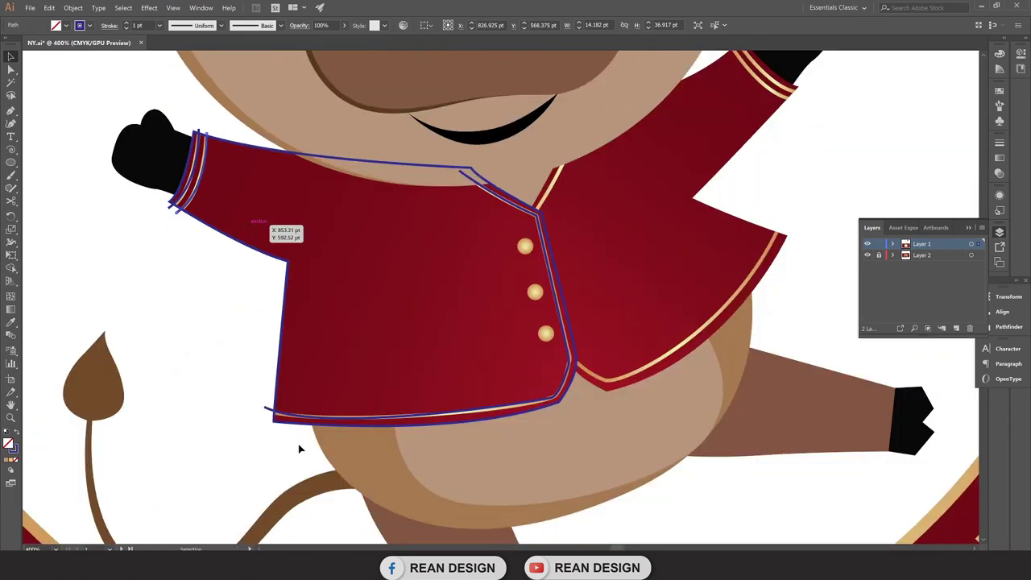
click(304, 420)
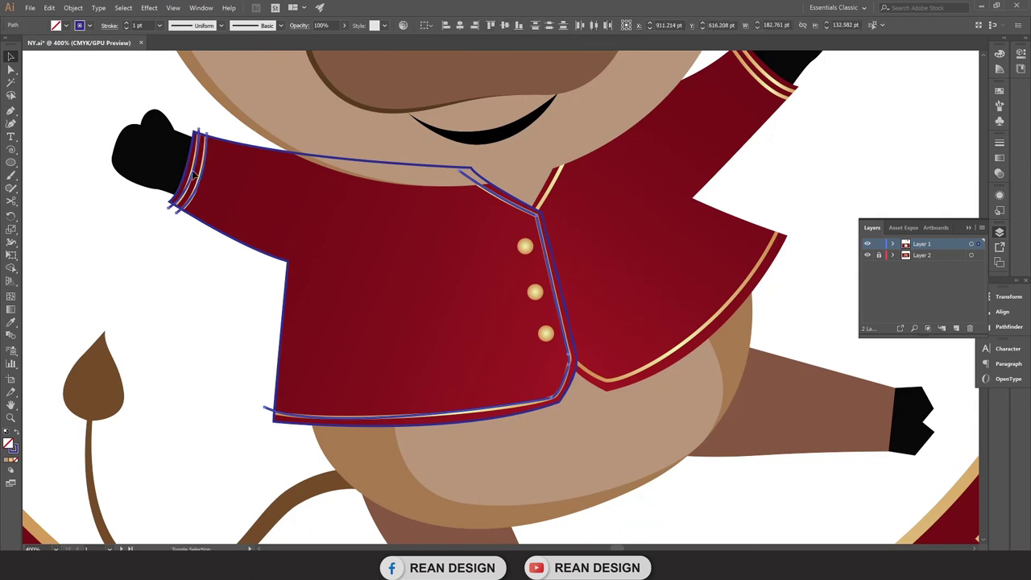
Make the hem trim line gold by sampling the gold front trim.
key(i)
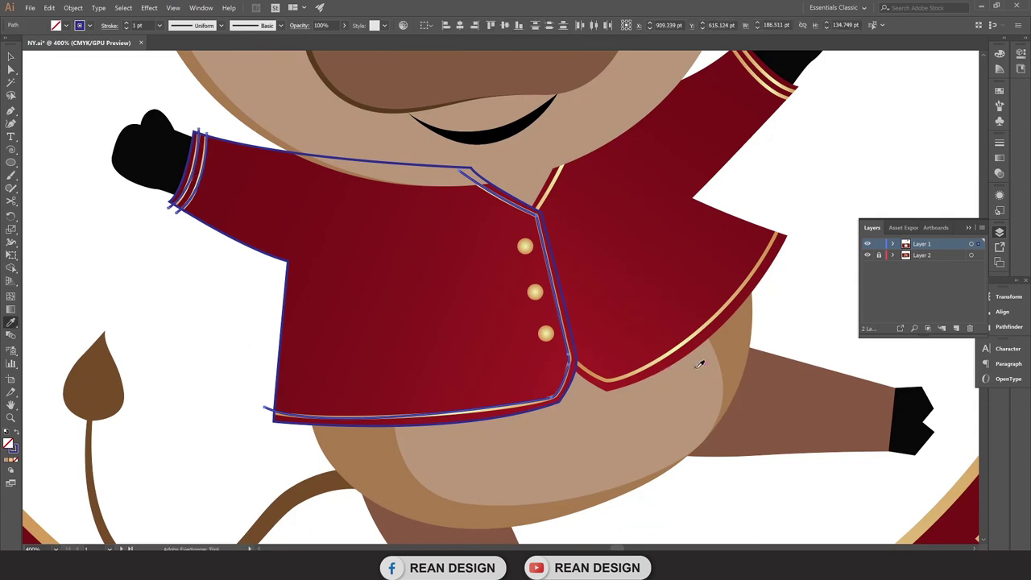
click(680, 345)
key(v)
scroll(206, 410, down, 1)
click(219, 346)
scroll(445, 280, up, 2)
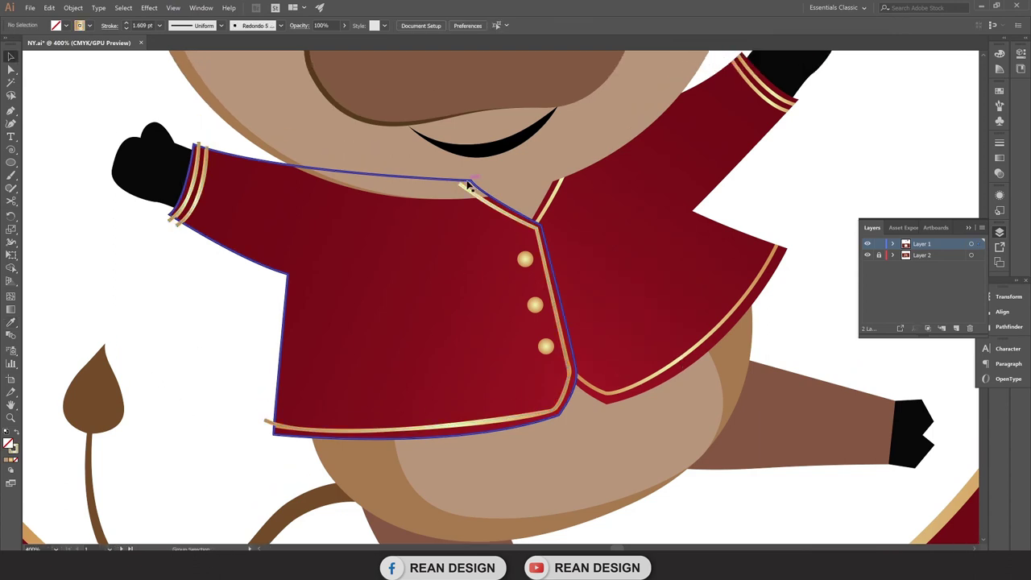
scroll(500, 219, up, 1)
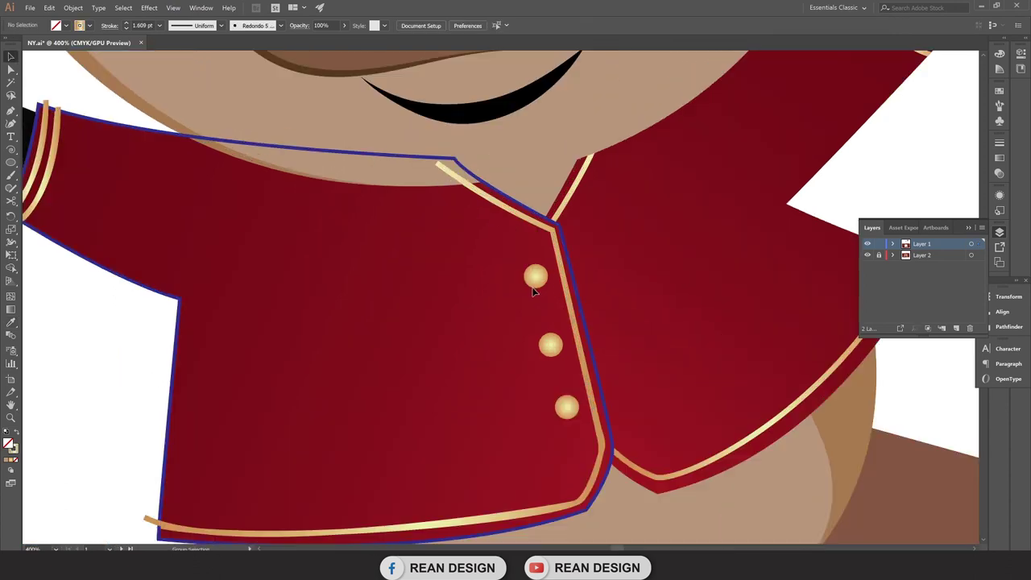
Draw a new circle over the top button and give it the buttons' gold gradient.
click(12, 161)
scroll(528, 276, up, 2)
drag(537, 270, 593, 327)
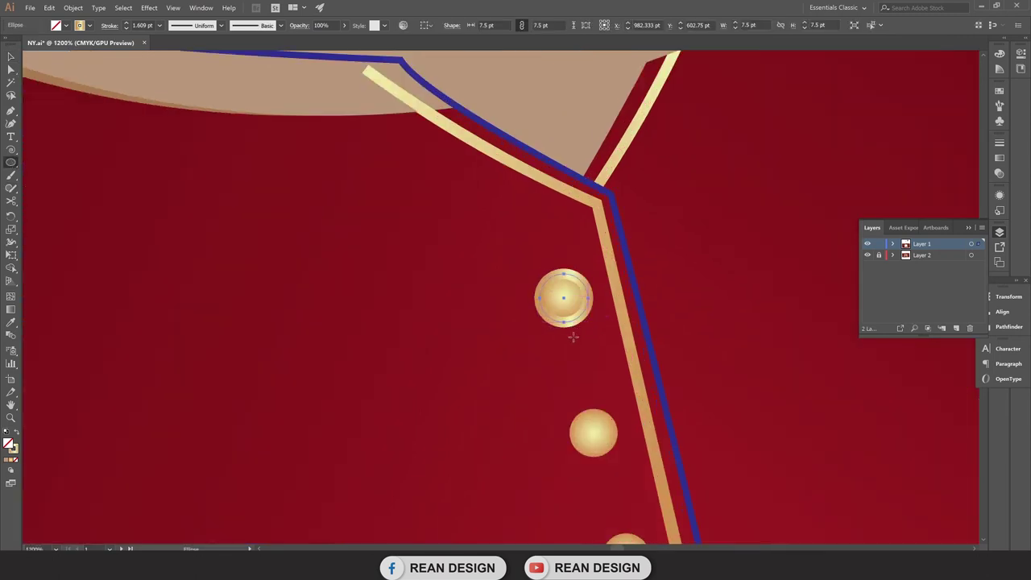
key(i)
click(600, 431)
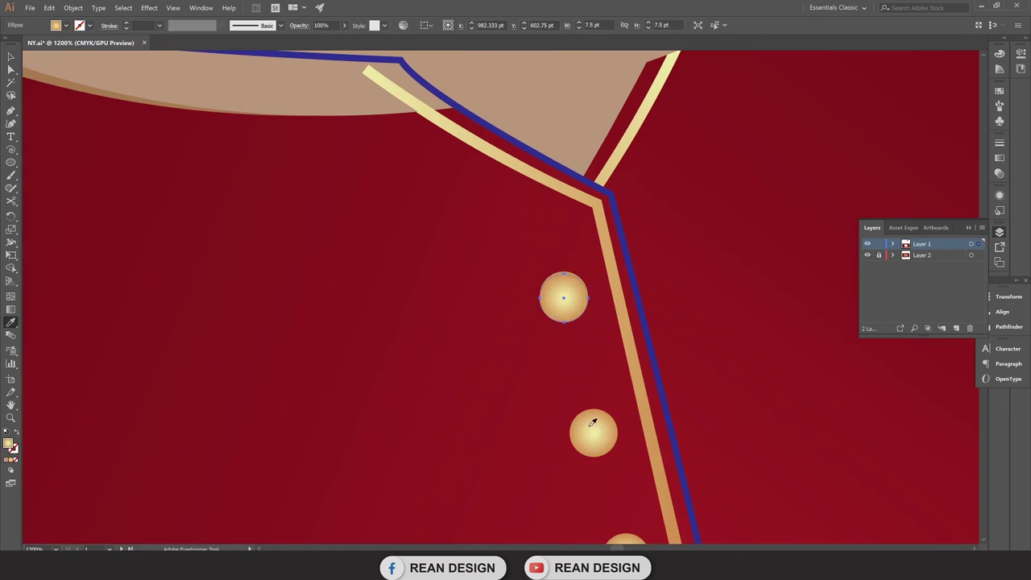
key(v)
Reposition the buttons lower along the front trim and select all three.
drag(573, 308, 602, 432)
scroll(603, 433, down, 3)
drag(596, 327, 626, 456)
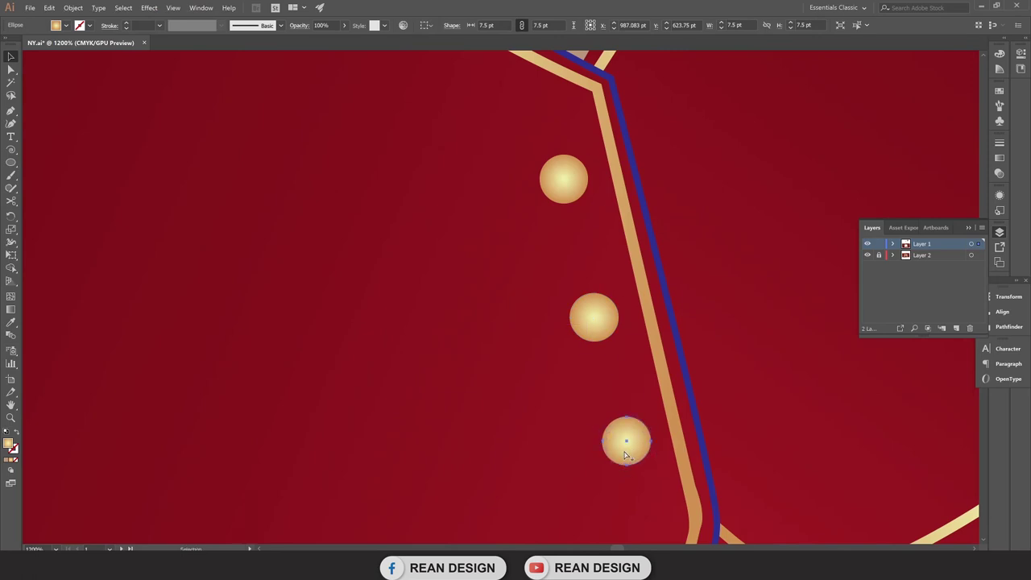
scroll(625, 456, down, 2)
shift+click(609, 283)
shift+click(595, 215)
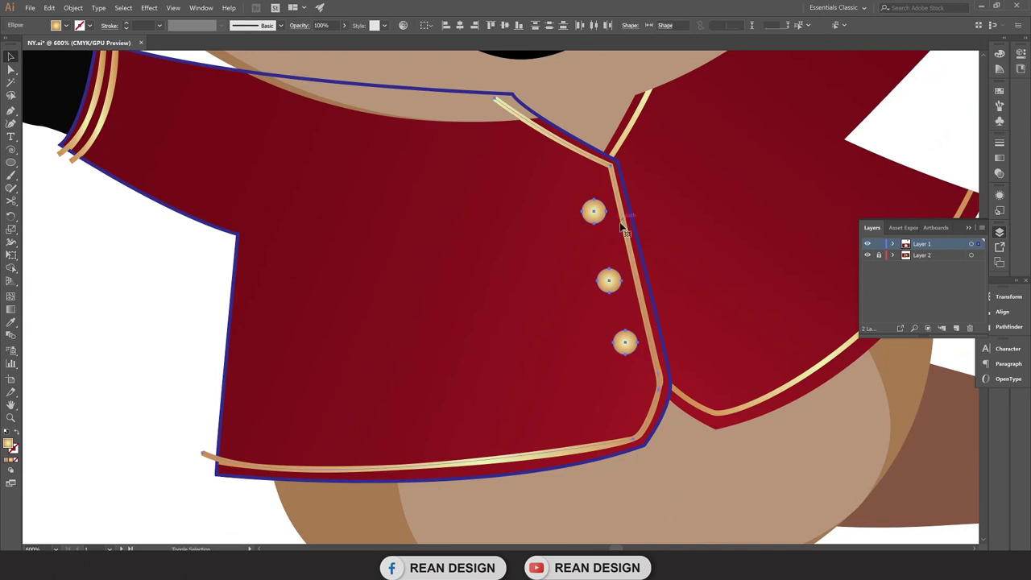
scroll(484, 205, up, 3)
shift+click(155, 215)
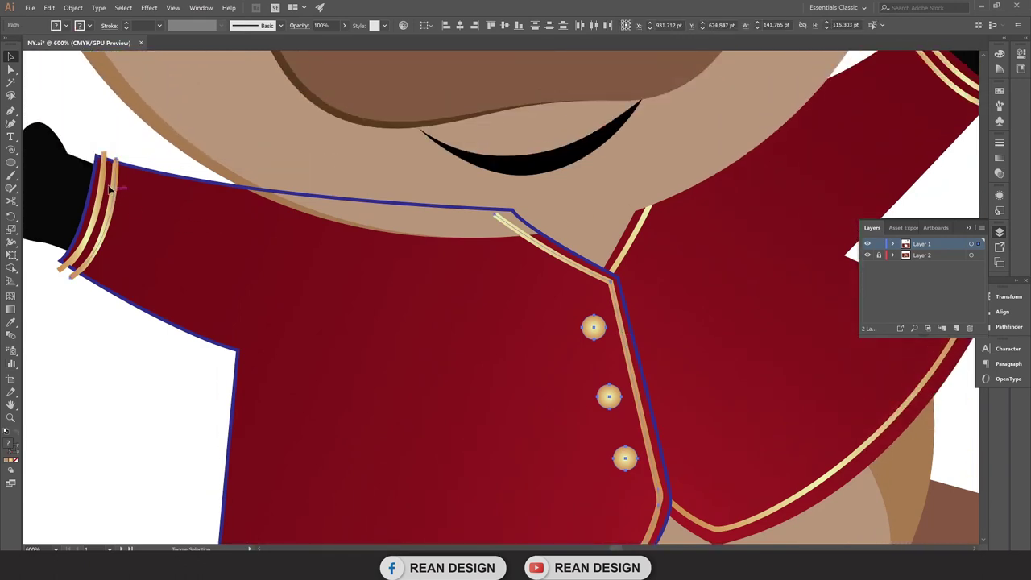
scroll(200, 270, down, 2)
Group the three gold buttons together.
right_click(125, 154)
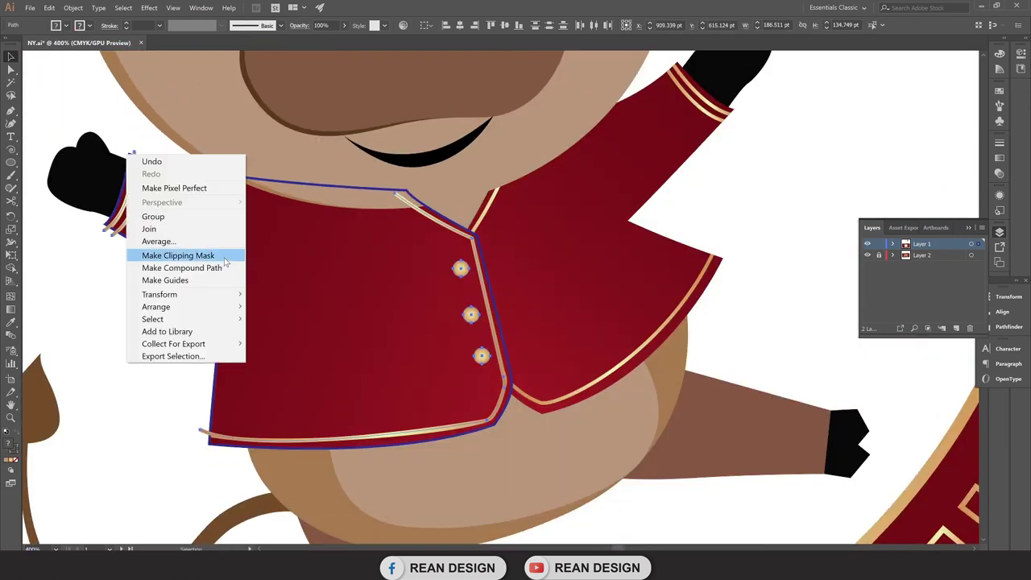
click(150, 218)
click(159, 280)
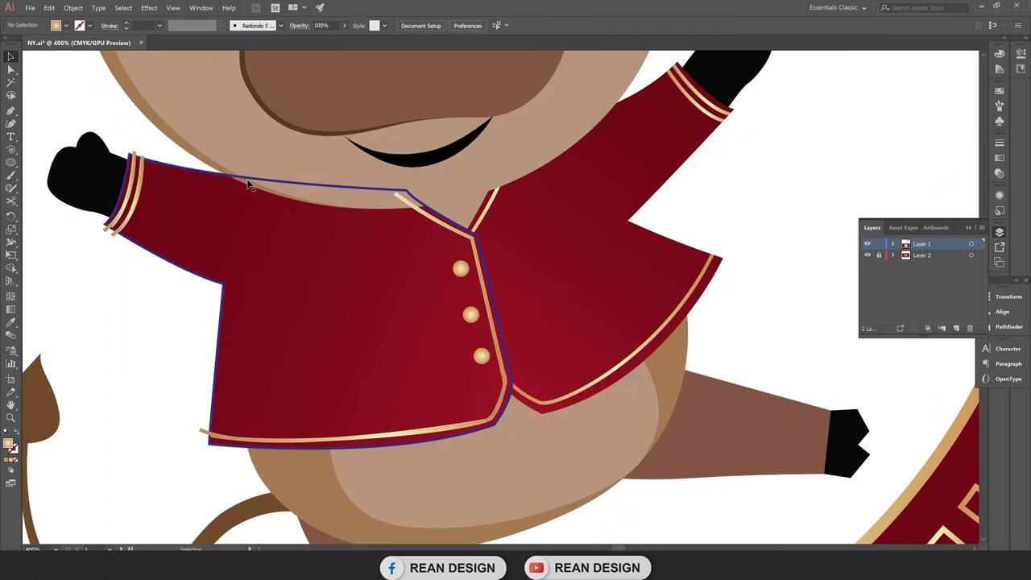
Clip the gold trim lines inside the jacket body shape with a clipping mask.
click(223, 239)
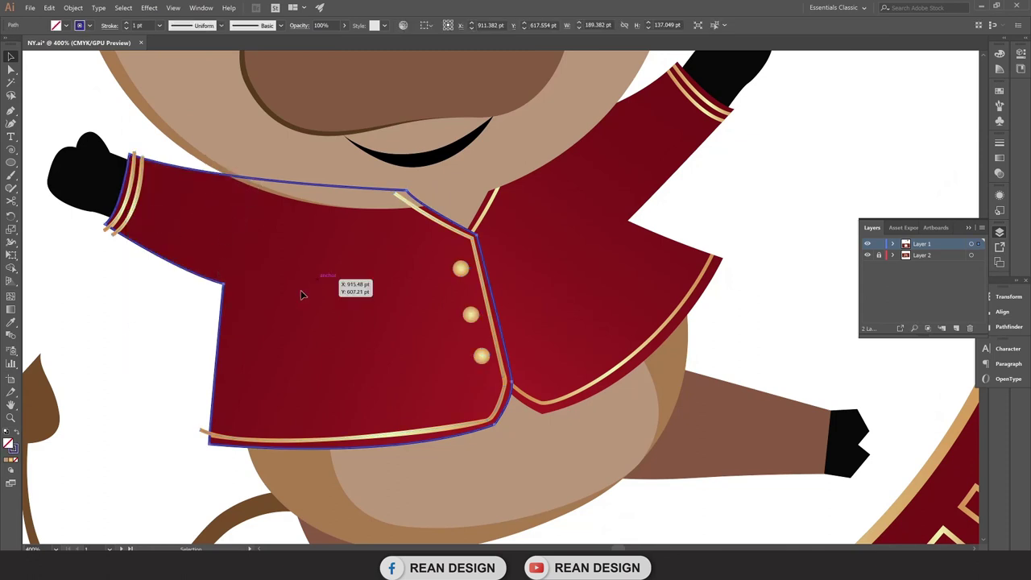
scroll(179, 420, up, 2)
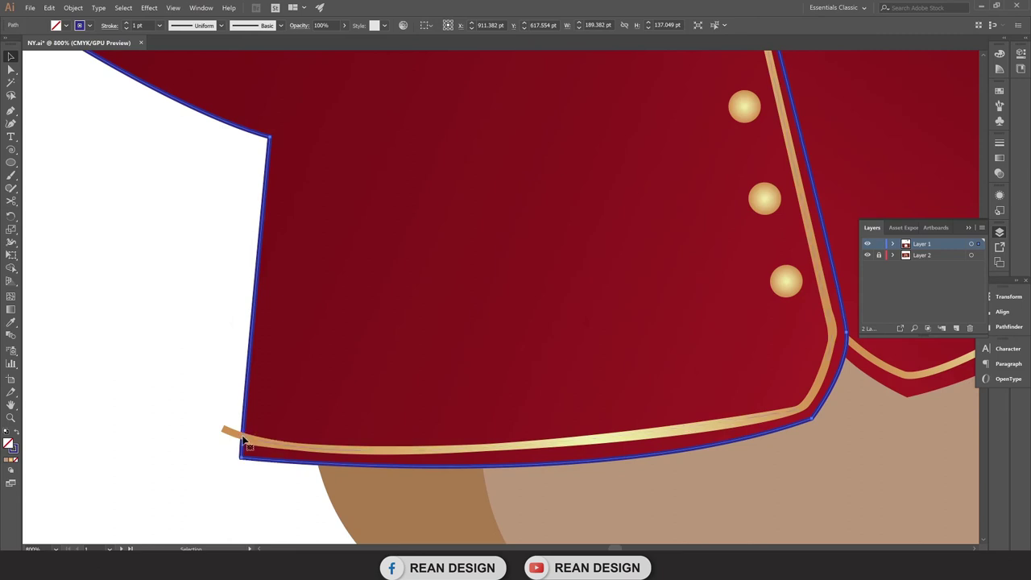
scroll(270, 405, down, 1)
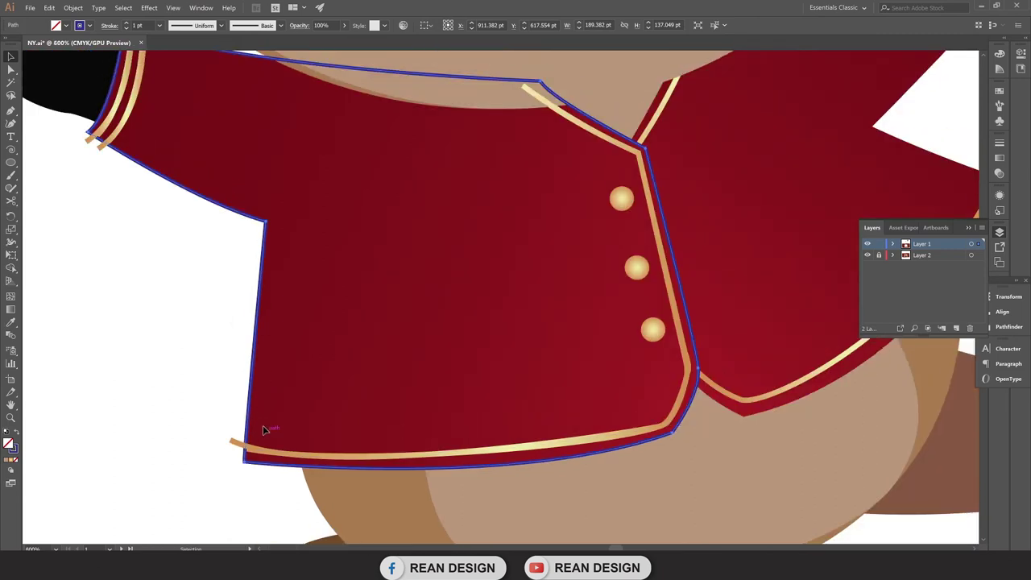
click(240, 353)
click(257, 349)
scroll(264, 293, up, 2)
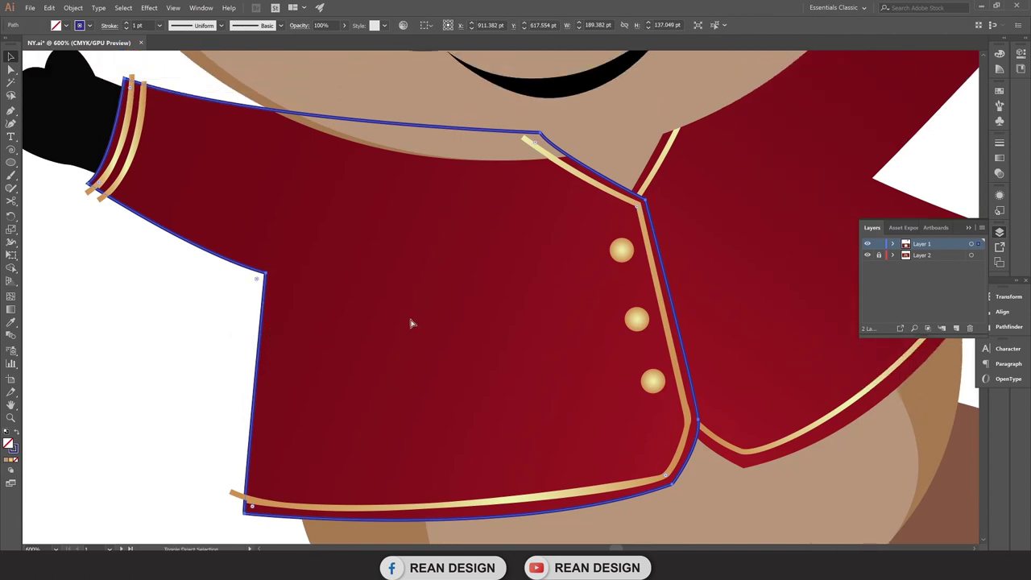
shift+click(676, 375)
right_click(340, 216)
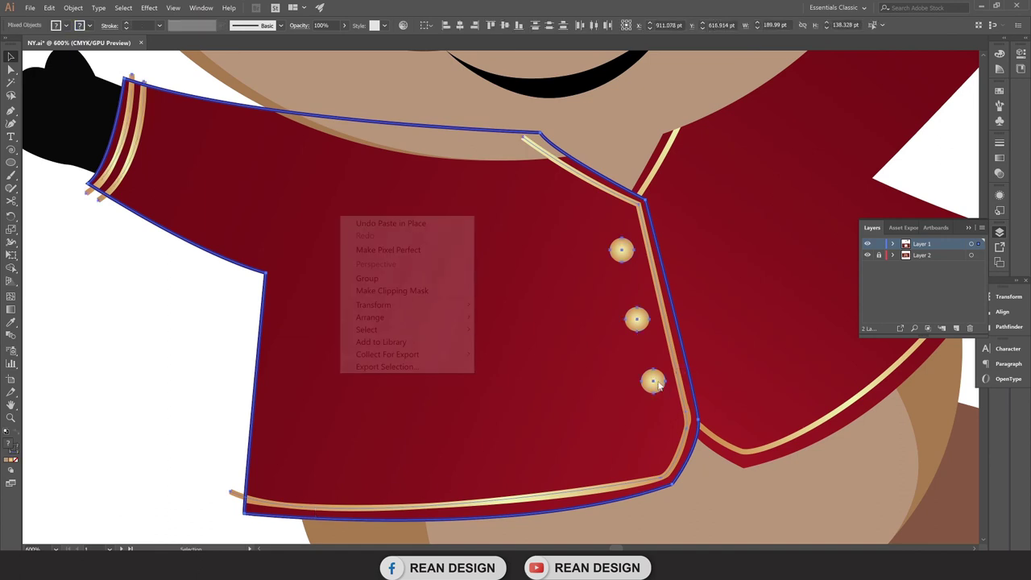
click(415, 292)
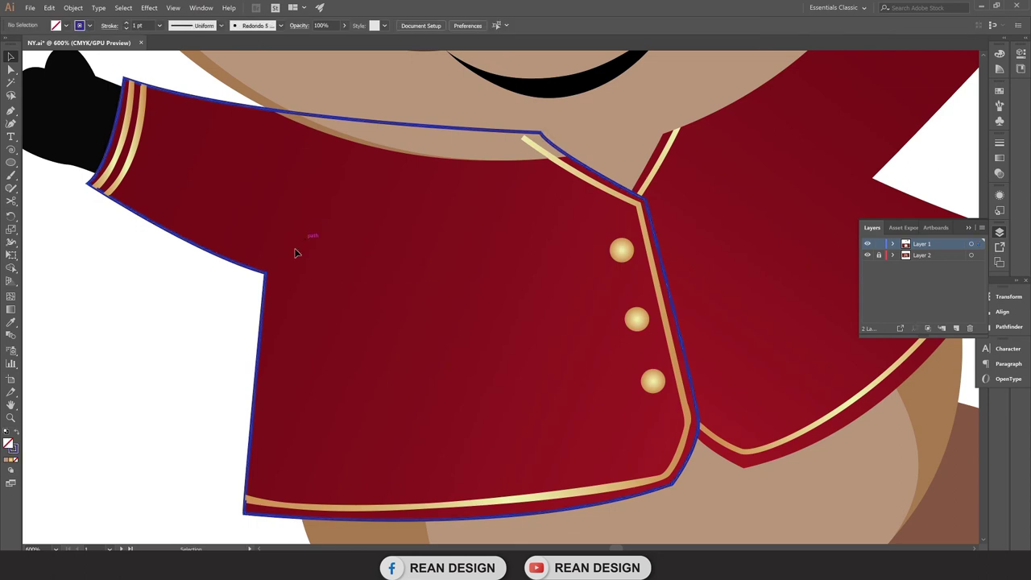
Select the clipped jacket group and scroll to inspect it.
drag(295, 253, 316, 321)
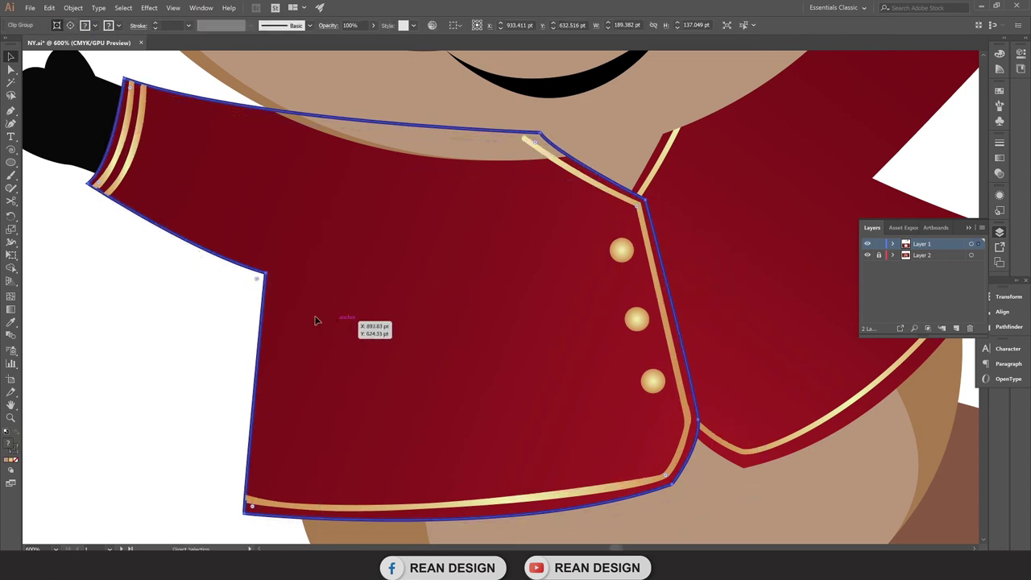
scroll(262, 279, up, 1)
scroll(281, 275, down, 1)
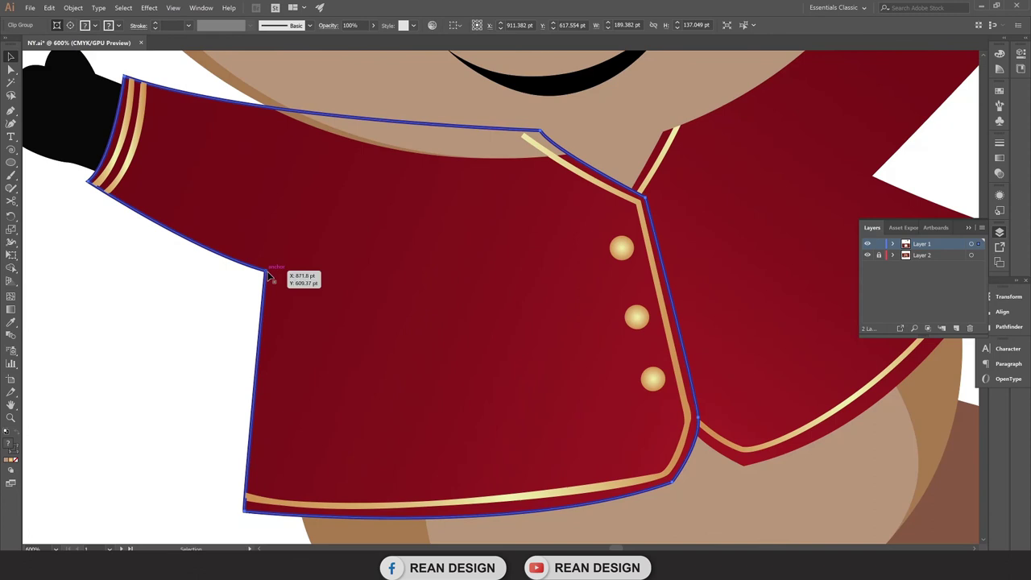
scroll(73, 155, up, 2)
scroll(153, 258, up, 1)
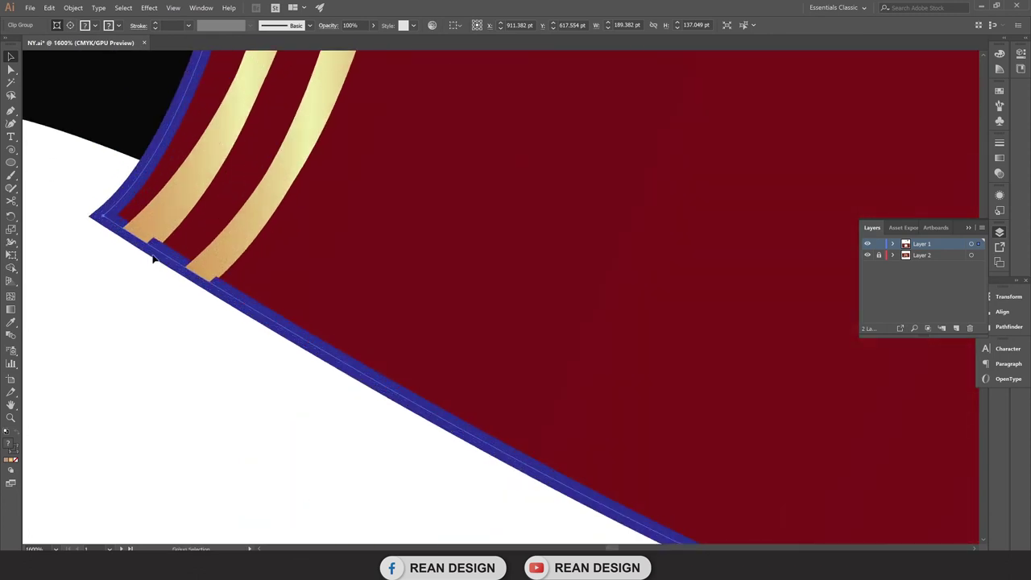
scroll(167, 258, down, 1)
scroll(167, 258, down, 1)
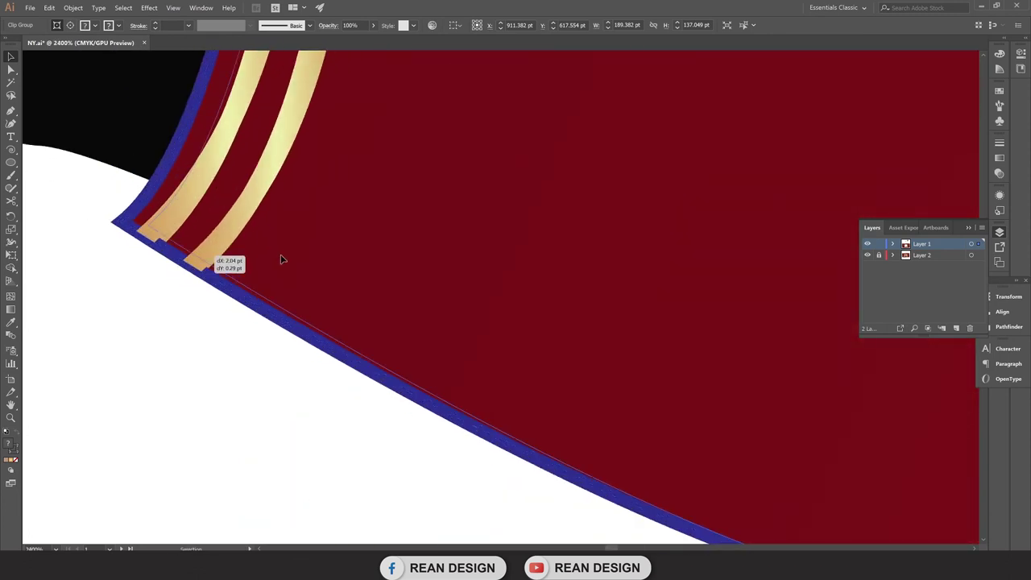
Give the jacket shape inside the clip group the sampled red gradient.
key(a)
click(207, 280)
scroll(208, 280, down, 2)
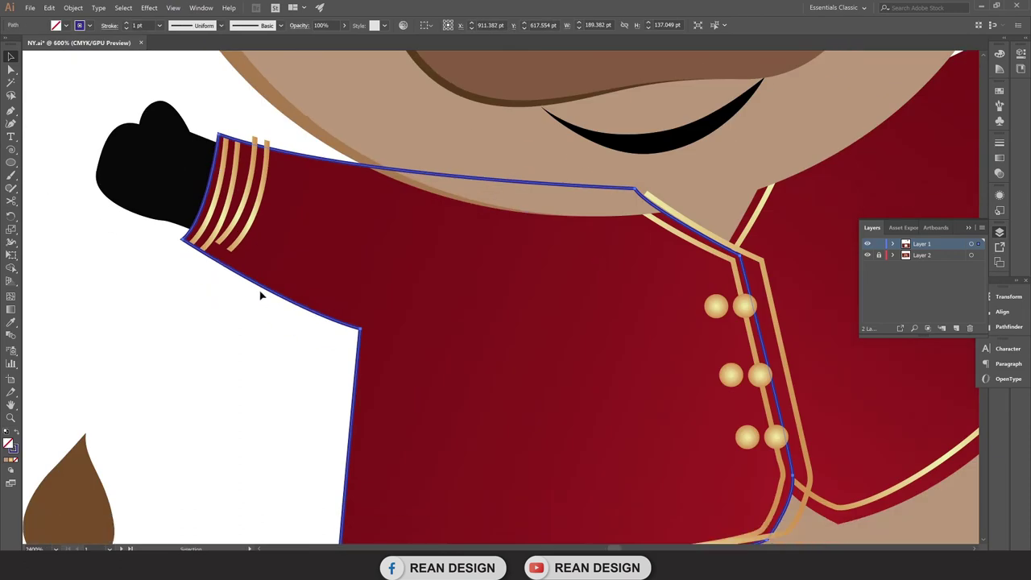
scroll(260, 295, down, 1)
scroll(491, 304, down, 1)
key(i)
click(440, 226)
scroll(435, 242, up, 2)
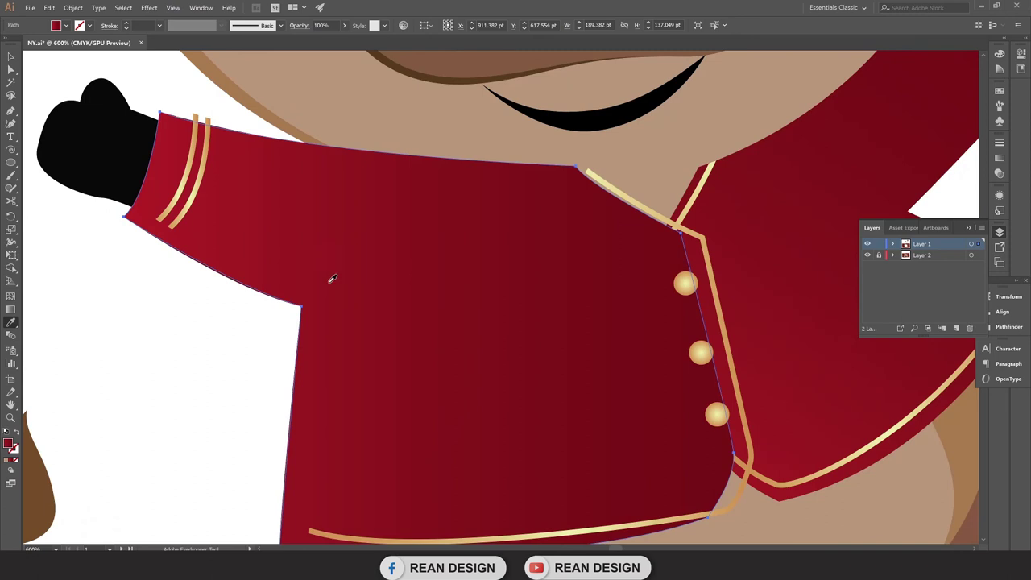
scroll(330, 278, up, 1)
key(v)
Select the sleeve cuff, cuff band, jacket body and trim, undoing an accidental move.
scroll(180, 284, up, 2)
click(181, 283)
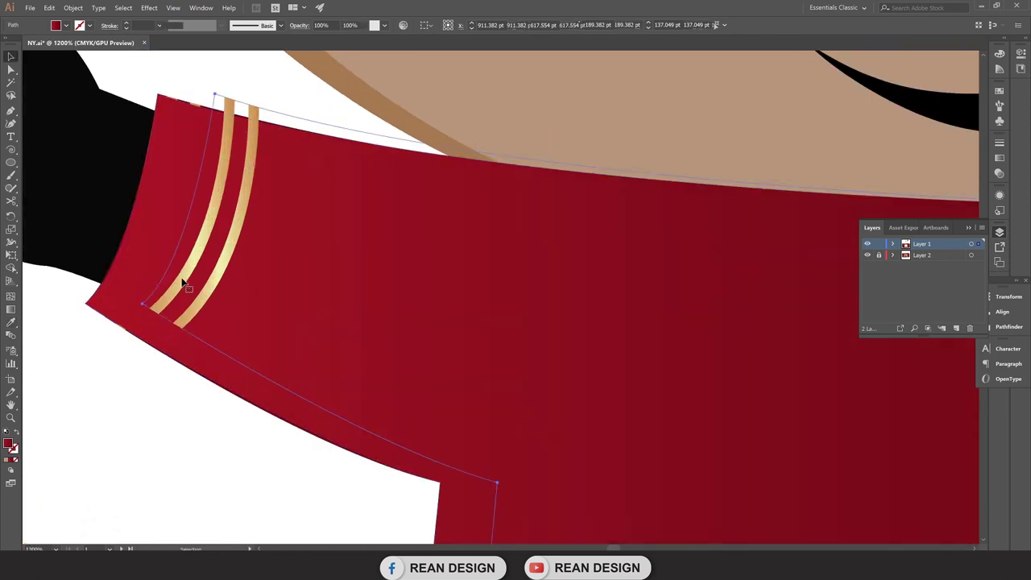
shift+click(125, 277)
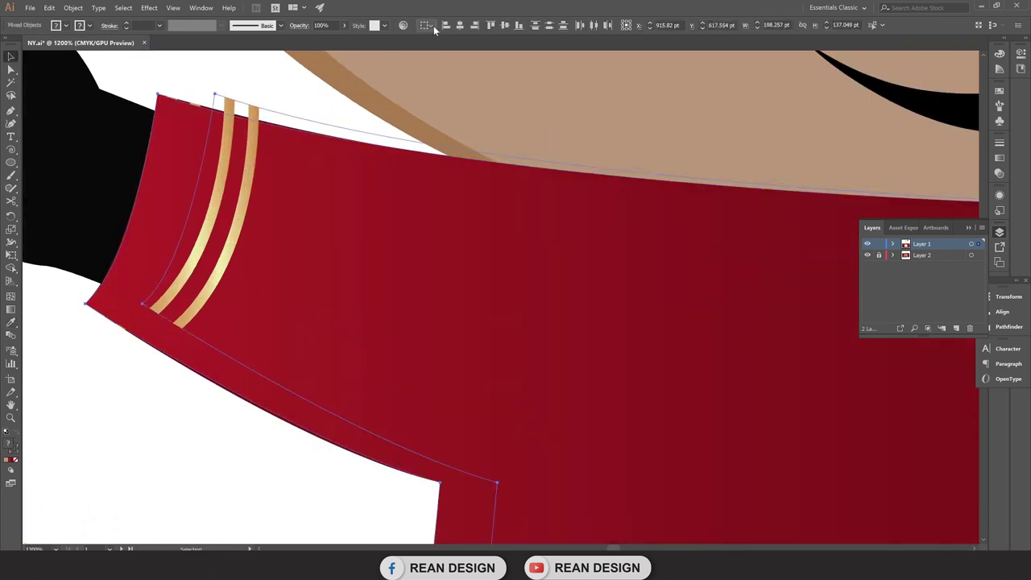
scroll(296, 220, down, 2)
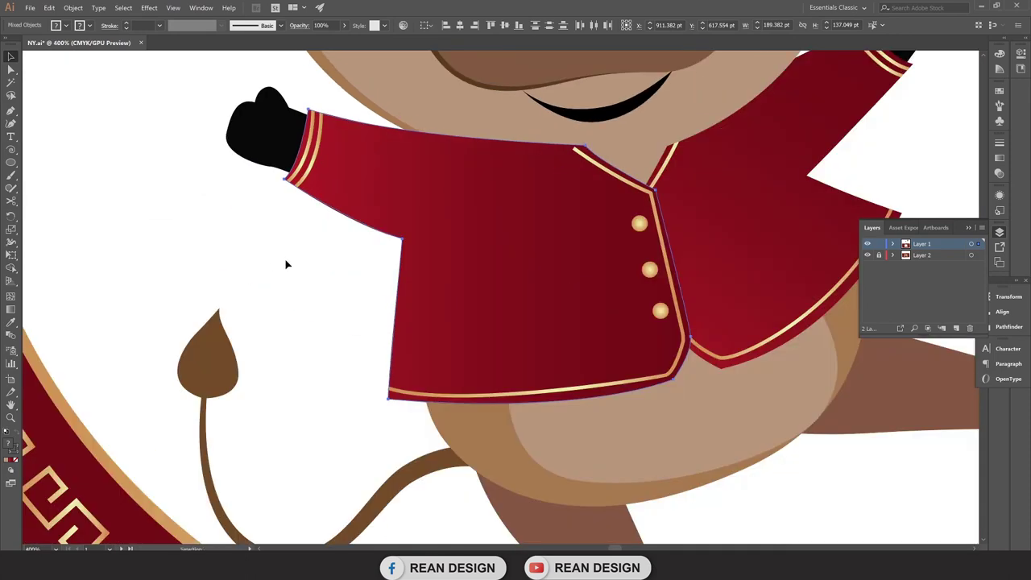
click(443, 176)
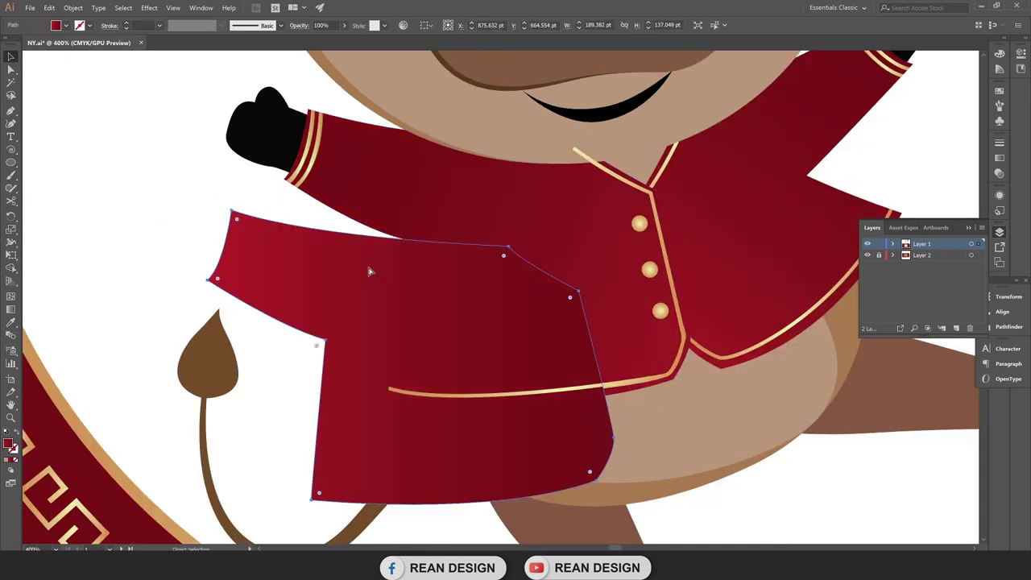
shift+click(321, 145)
drag(387, 169, 353, 251)
key(ctrl+z)
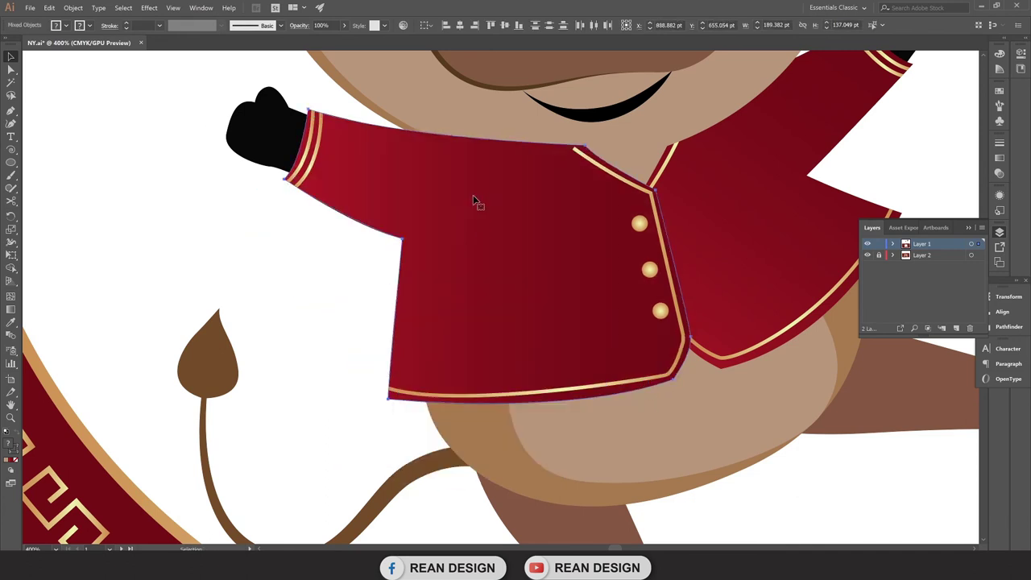
Group the selected jacket pieces into one object and deselect.
right_click(452, 188)
click(278, 182)
click(283, 285)
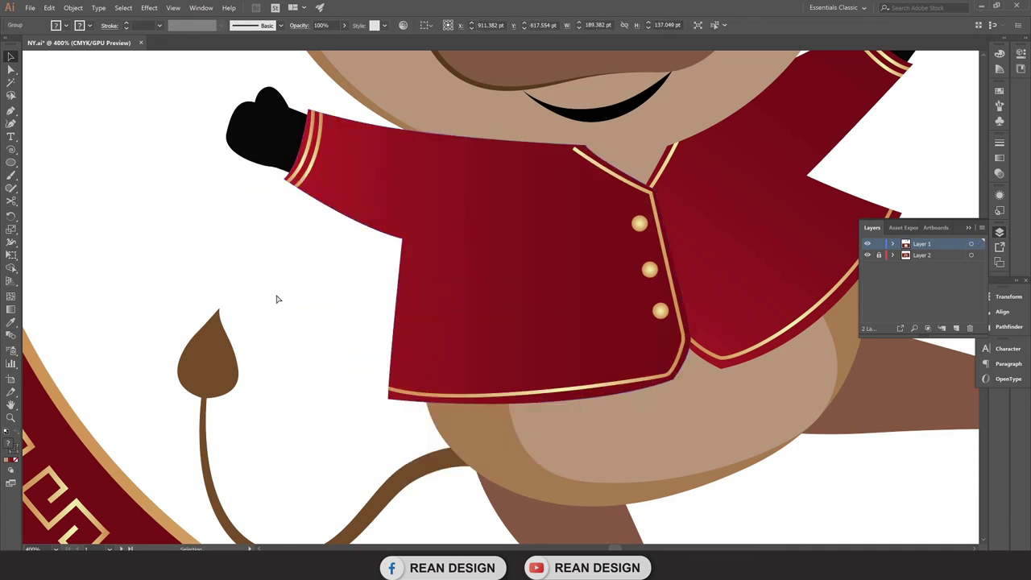
scroll(276, 295, down, 2)
scroll(422, 271, up, 2)
scroll(345, 275, right, 3)
scroll(392, 278, down, 1)
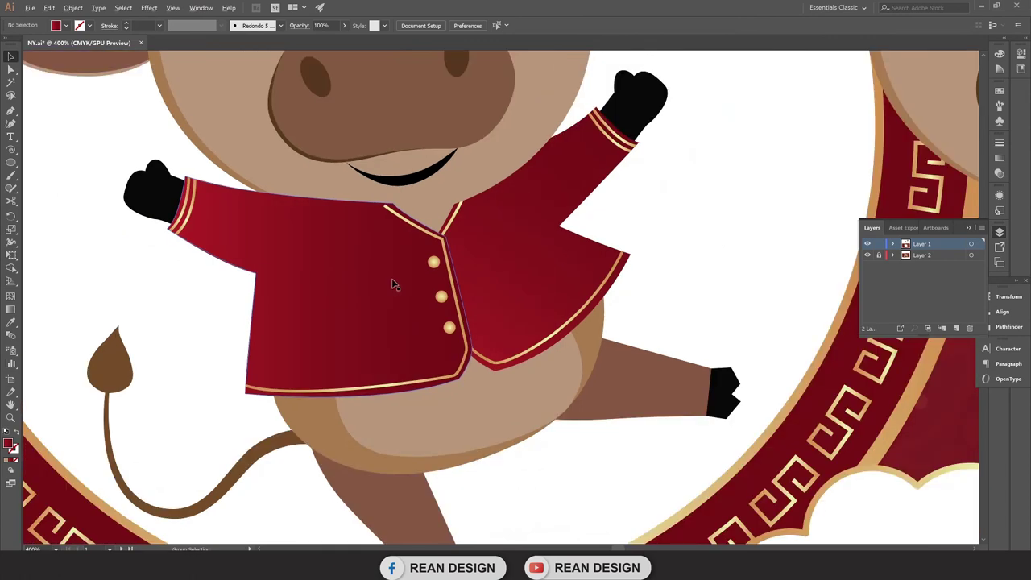
Duplicate the jacket half to the ox's right side and reflect the copy vertically.
drag(330, 279, 681, 228)
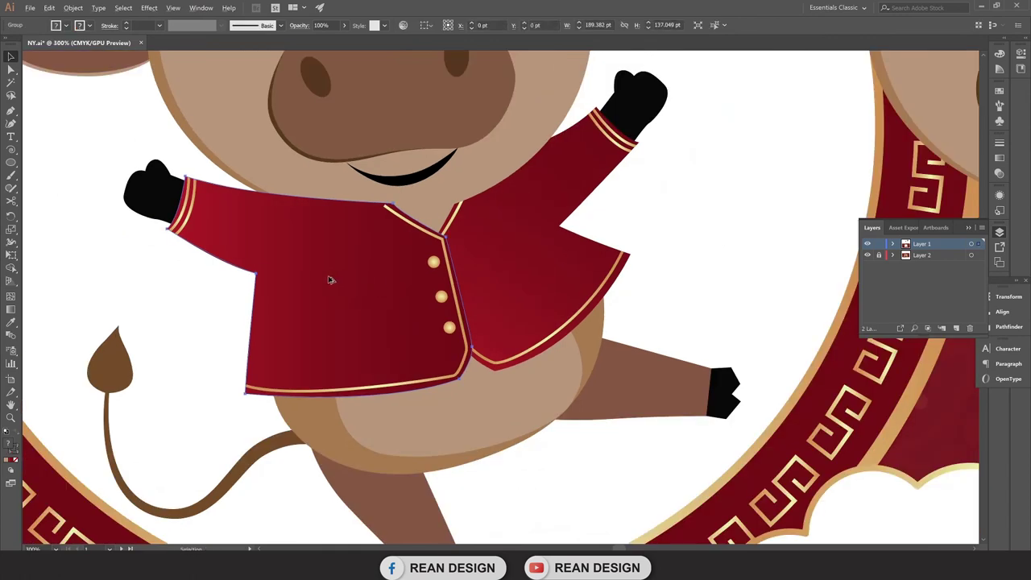
right_click(681, 227)
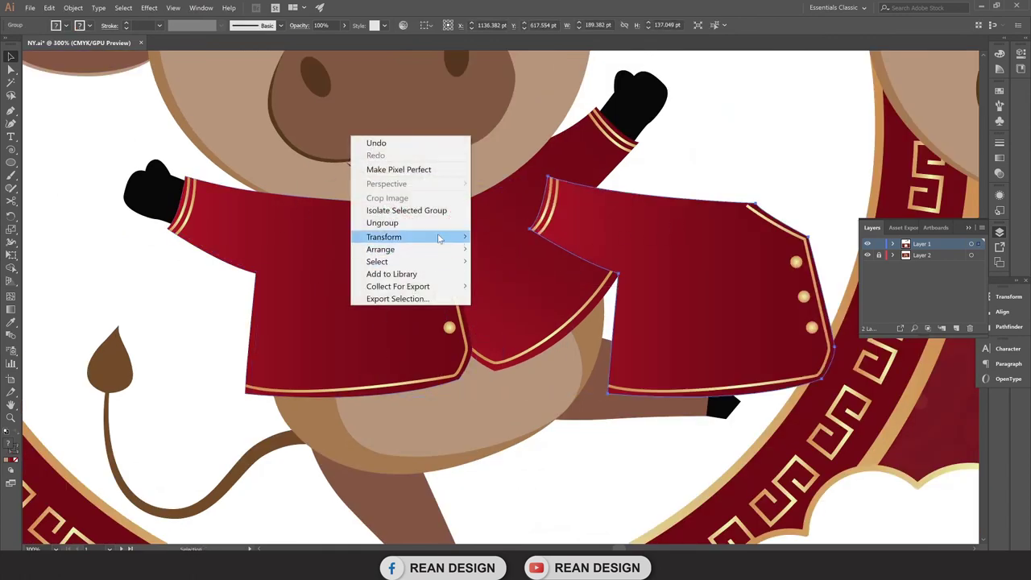
mouse_move(385, 237)
click(516, 273)
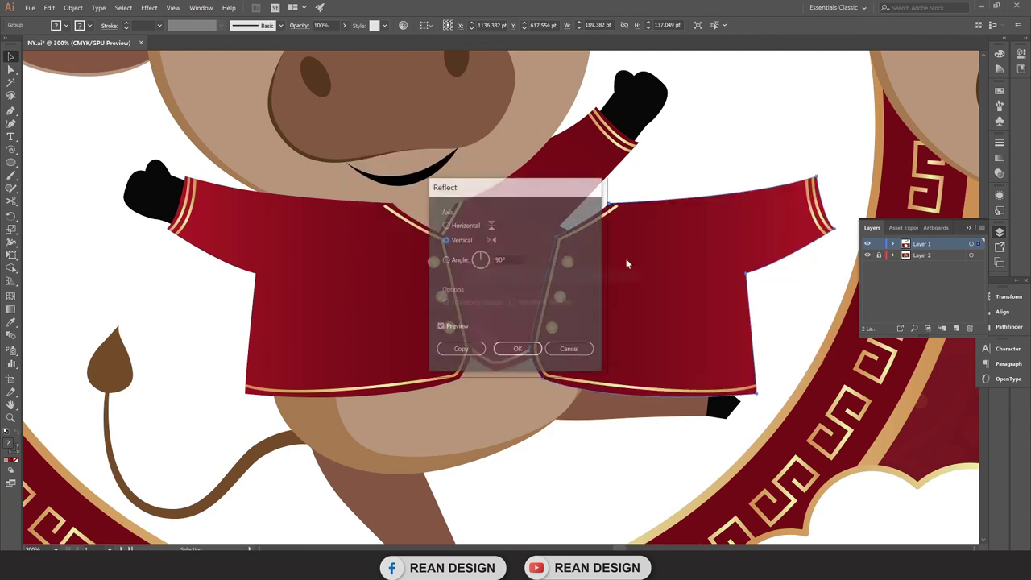
click(518, 350)
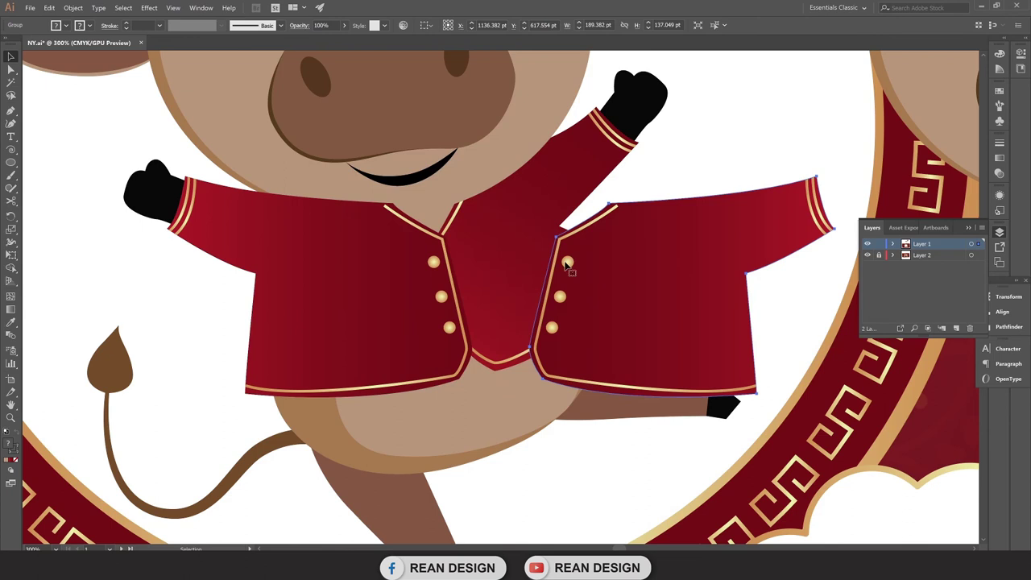
Delete the duplicated buttons from the mirrored right jacket half.
double_click(571, 266)
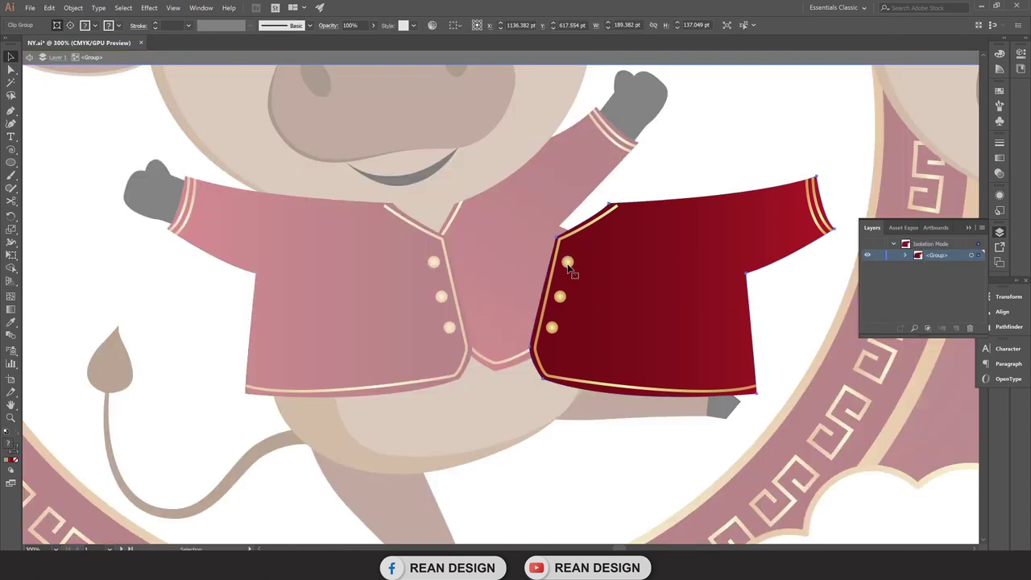
double_click(518, 431)
click(16, 72)
click(567, 262)
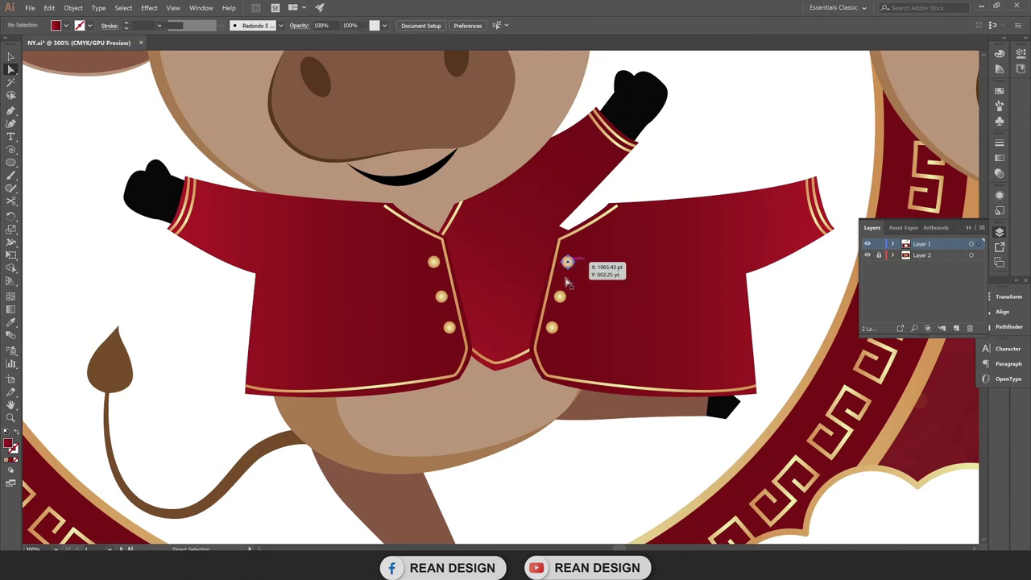
shift+click(560, 297)
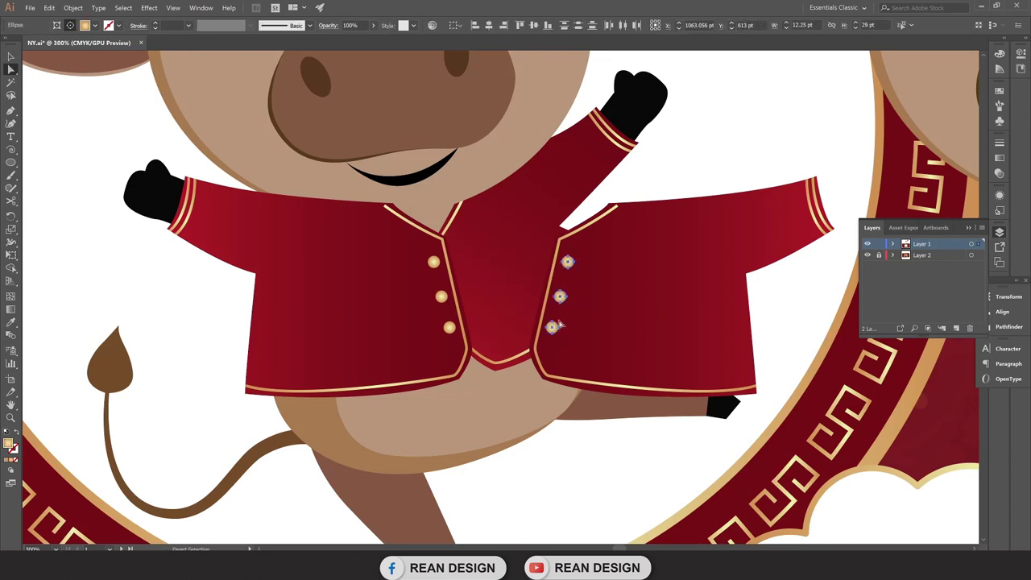
key(Delete)
Move the mirrored jacket half left over the body and tilt it upward.
key(v)
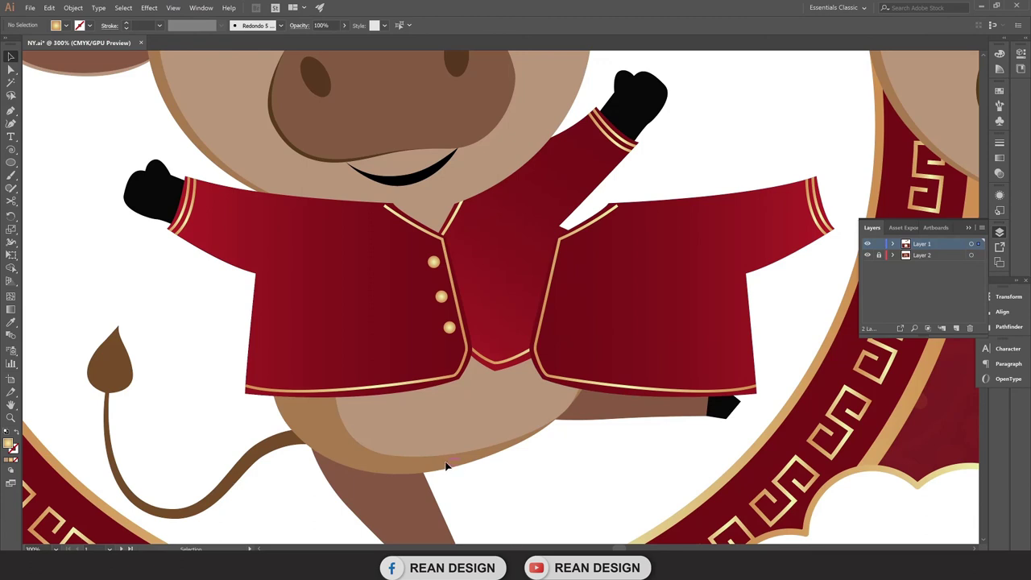
scroll(513, 447, up, 1)
drag(695, 282, 606, 246)
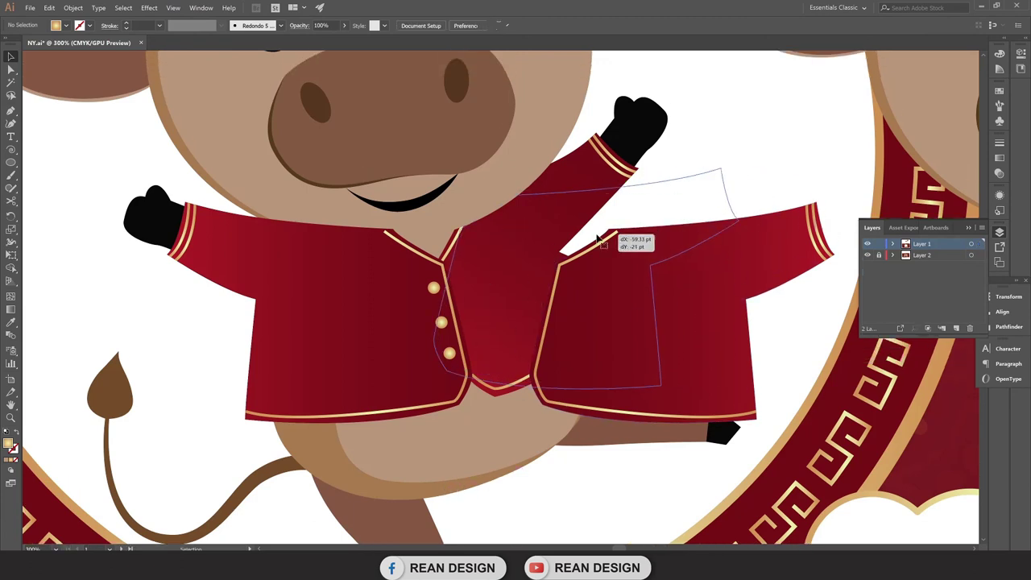
key(e)
drag(758, 207, 718, 165)
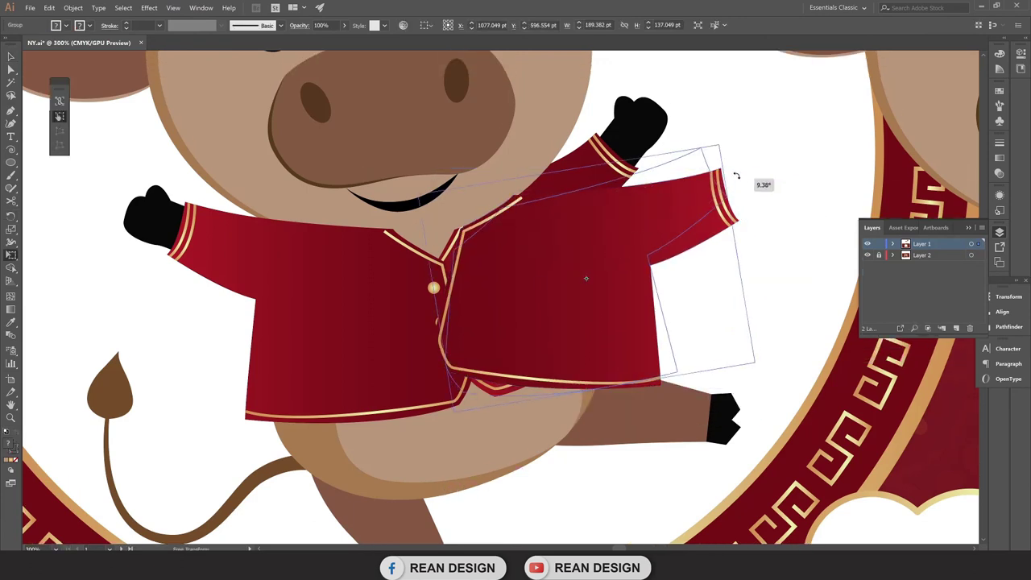
scroll(536, 350, up, 3)
drag(554, 318, 530, 312)
scroll(528, 312, down, 2)
scroll(529, 315, up, 1)
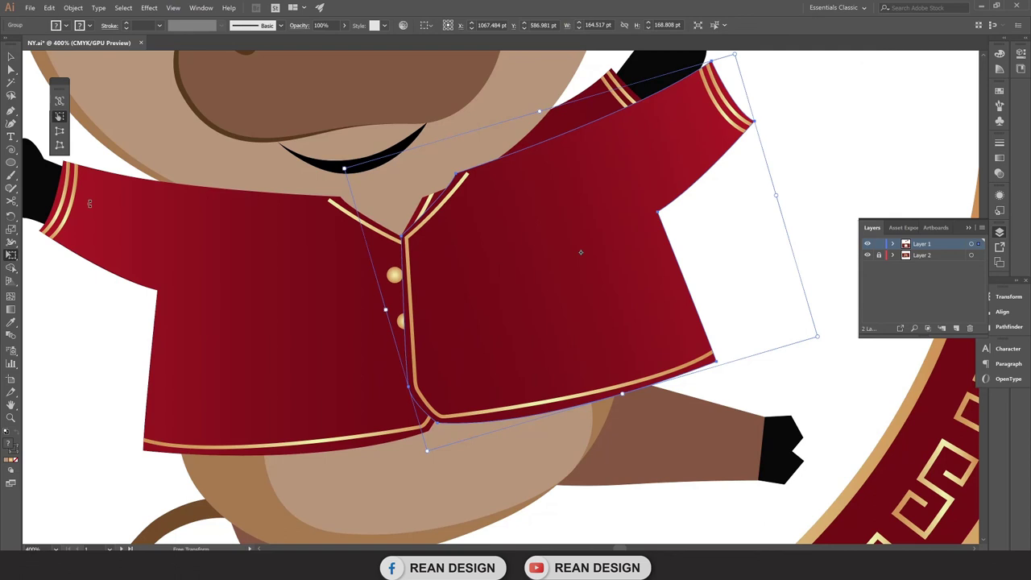
Rotate the right jacket half further so its sleeve follows the raised arm.
key(r)
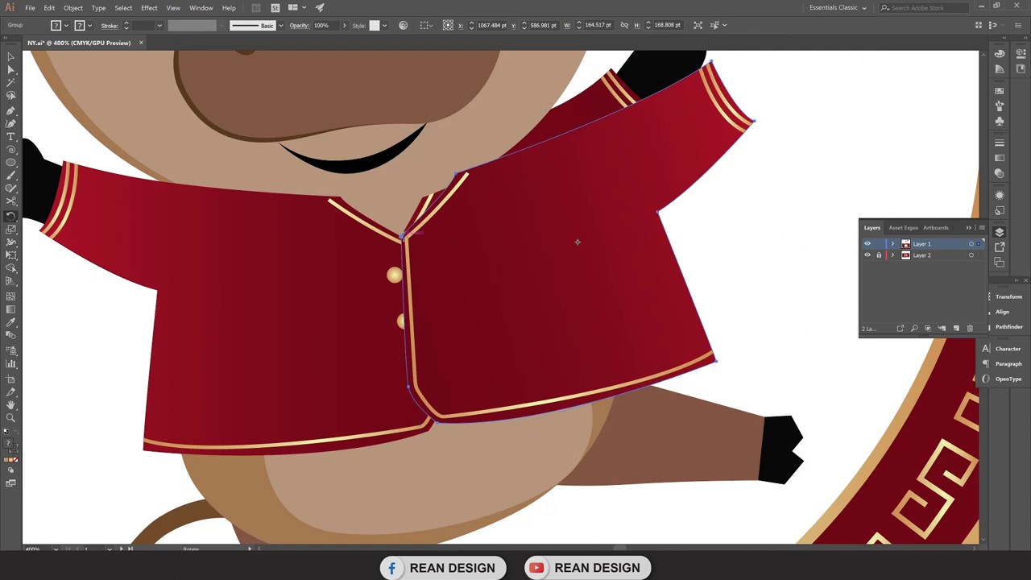
scroll(577, 241, up, 2)
drag(726, 178, 707, 133)
key(e)
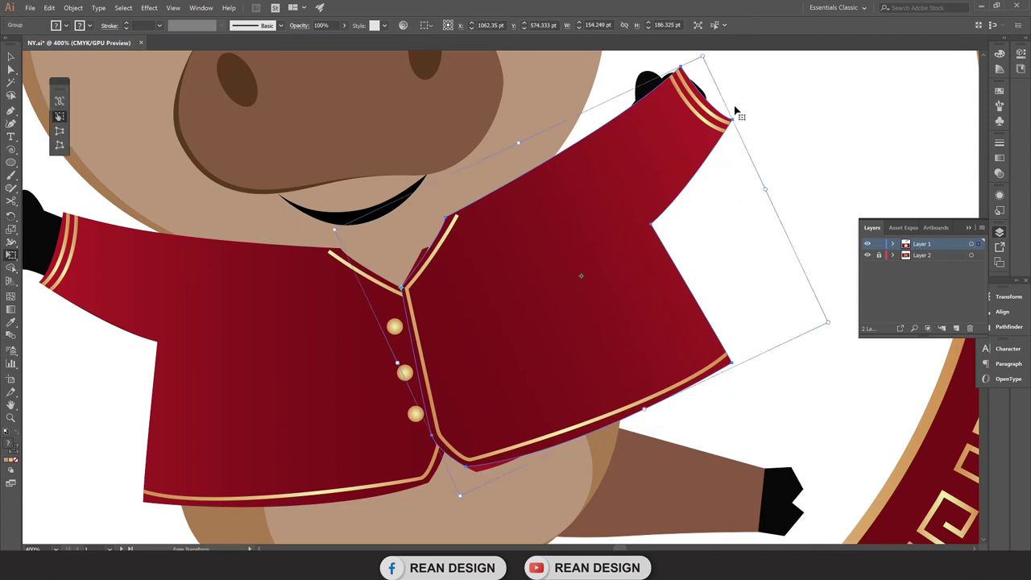
drag(703, 59, 672, 124)
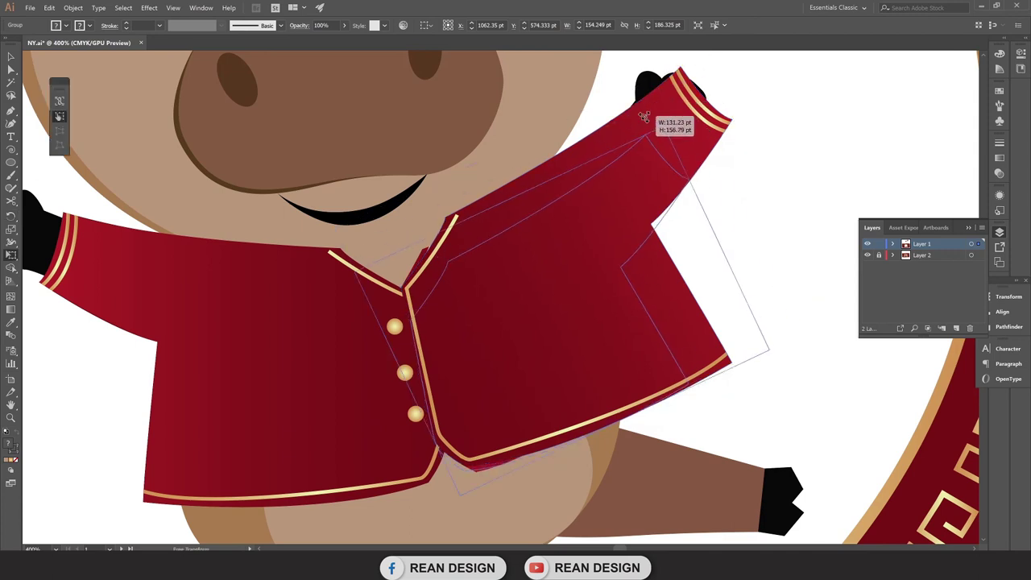
scroll(529, 267, up, 2)
drag(530, 281, 510, 264)
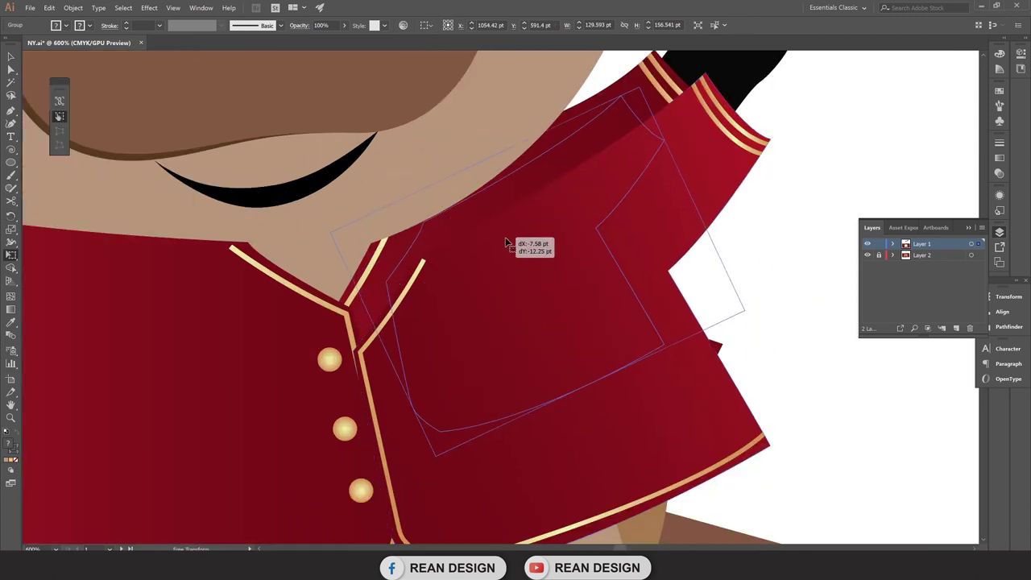
scroll(520, 336, down, 1)
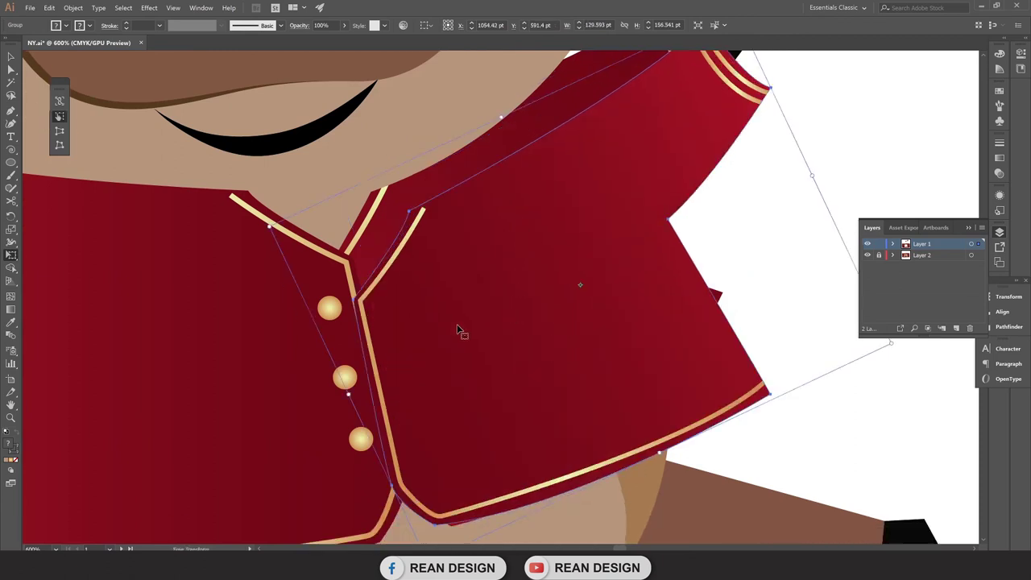
scroll(461, 334, down, 2)
Set the right jacket half to 52% opacity and nudge it onto the left panel's front edge.
key(v)
drag(488, 311, 477, 284)
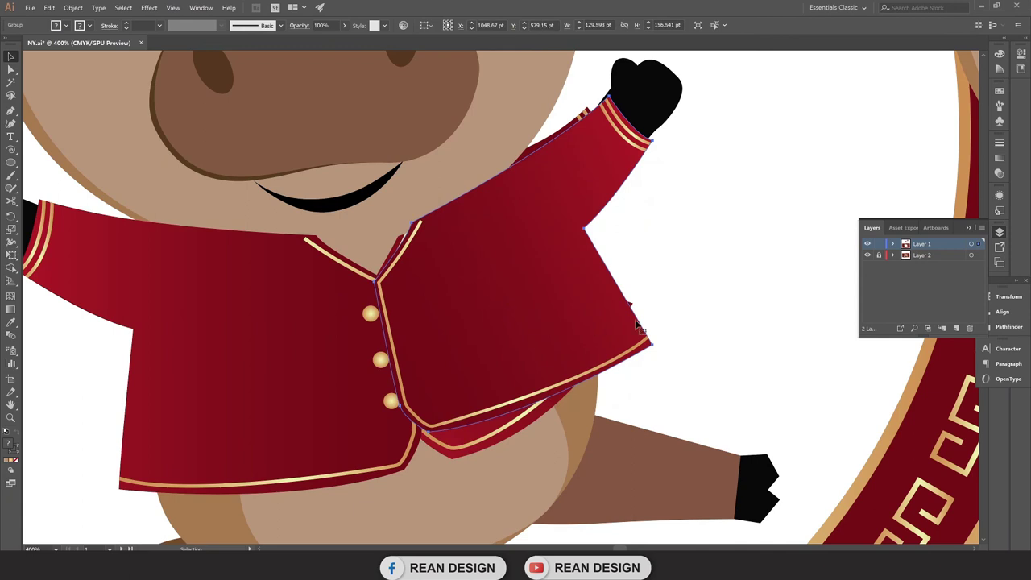
click(344, 27)
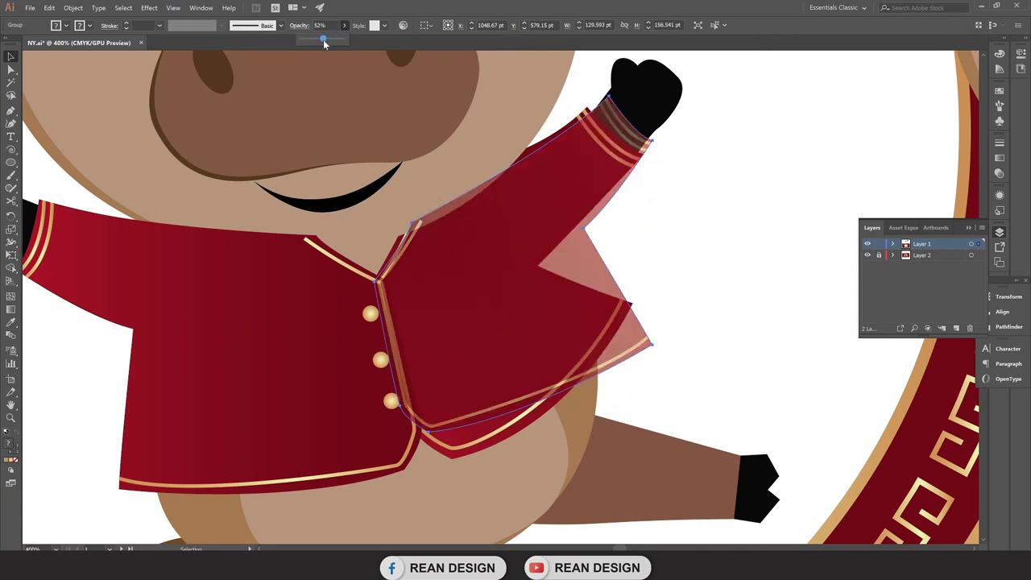
scroll(637, 250, up, 1)
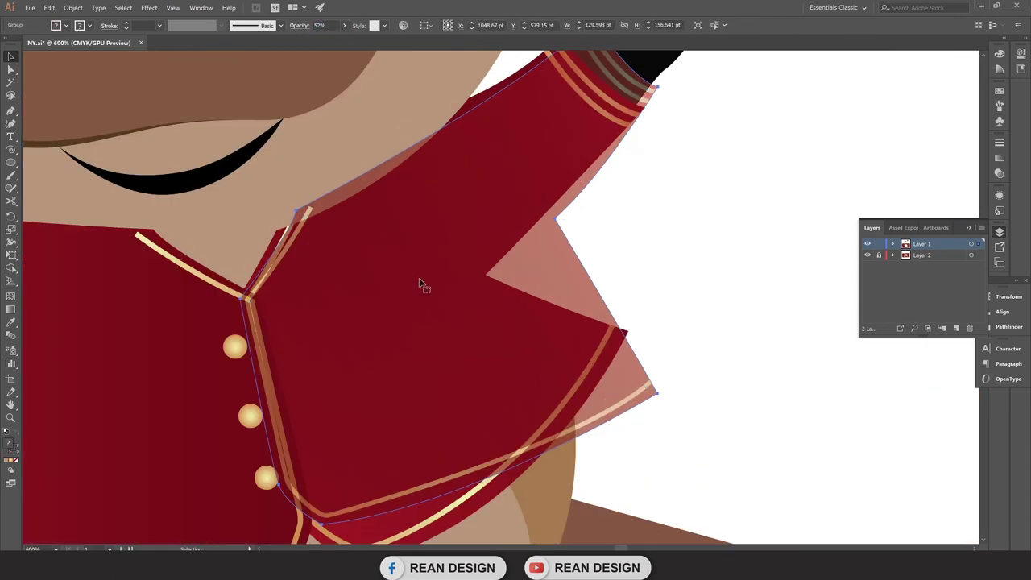
drag(445, 309, 407, 291)
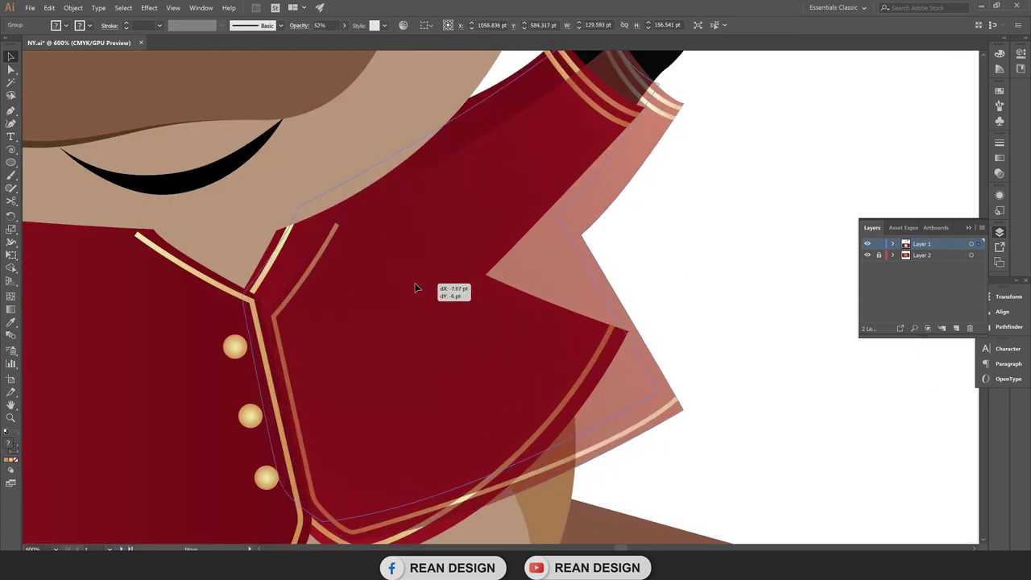
scroll(407, 295, down, 1)
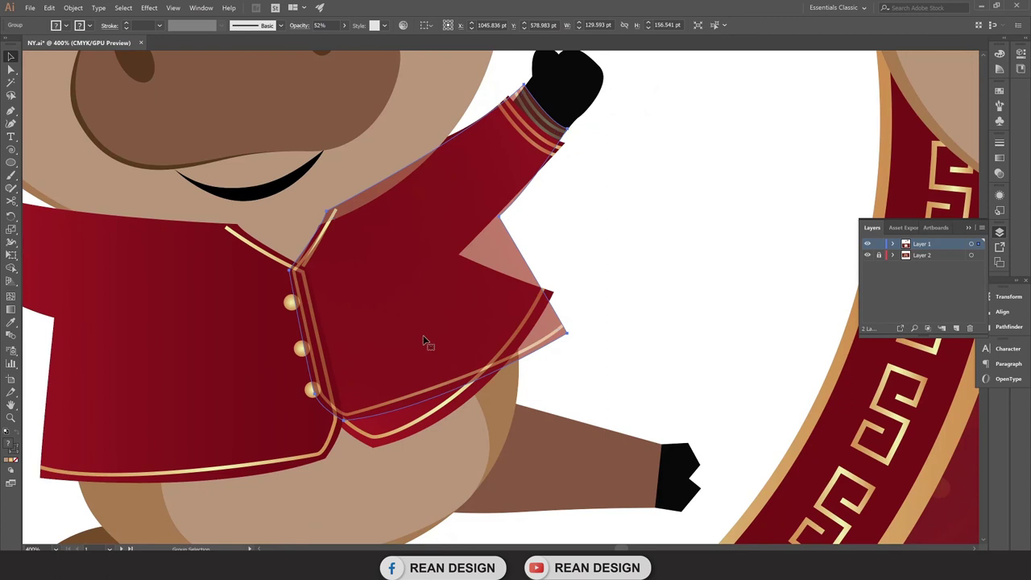
scroll(556, 312, up, 1)
scroll(488, 198, down, 1)
scroll(487, 197, down, 1)
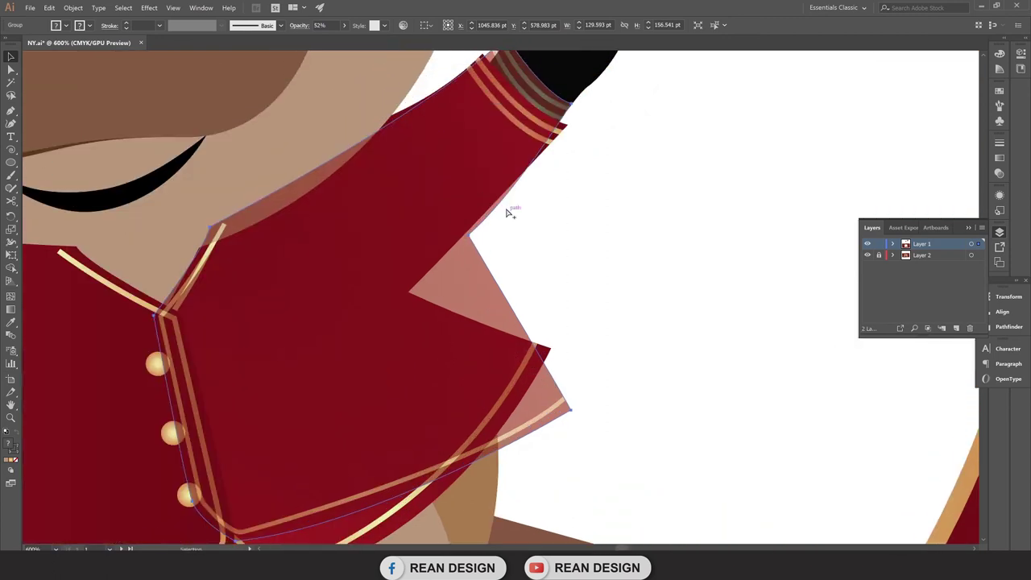
scroll(508, 211, down, 1)
drag(499, 151, 478, 172)
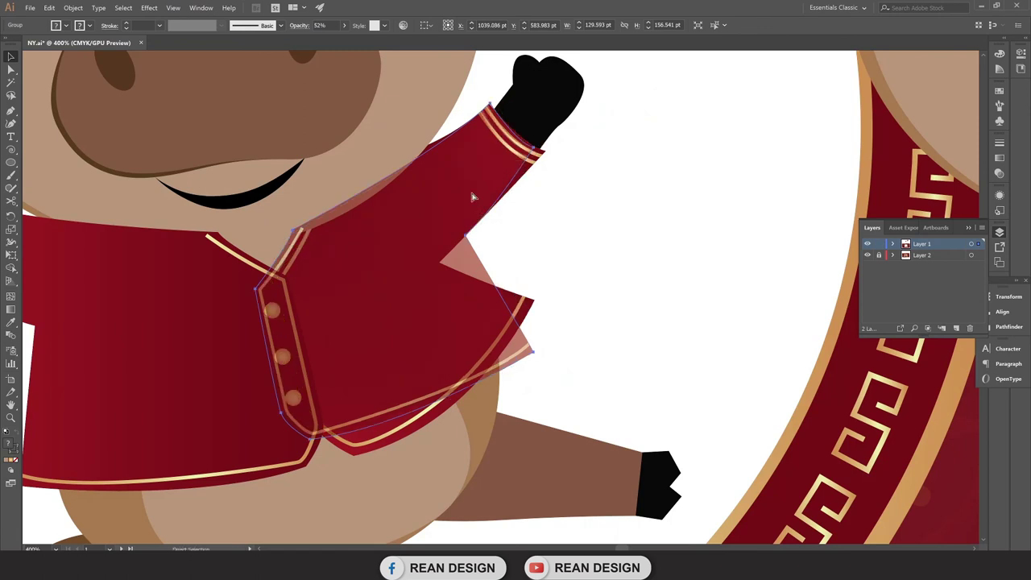
drag(345, 345, 353, 351)
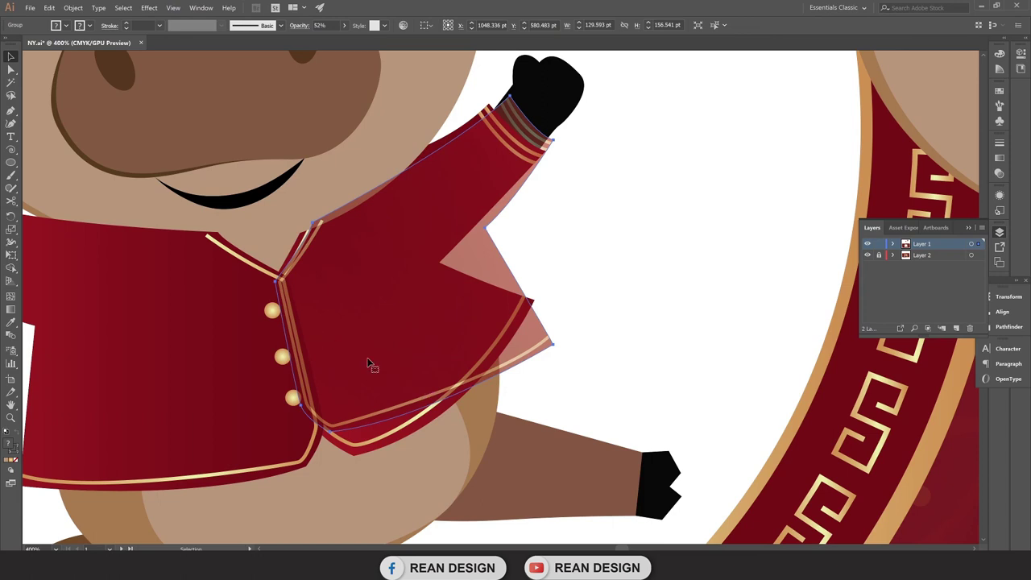
click(11, 69)
scroll(125, 217, down, 1)
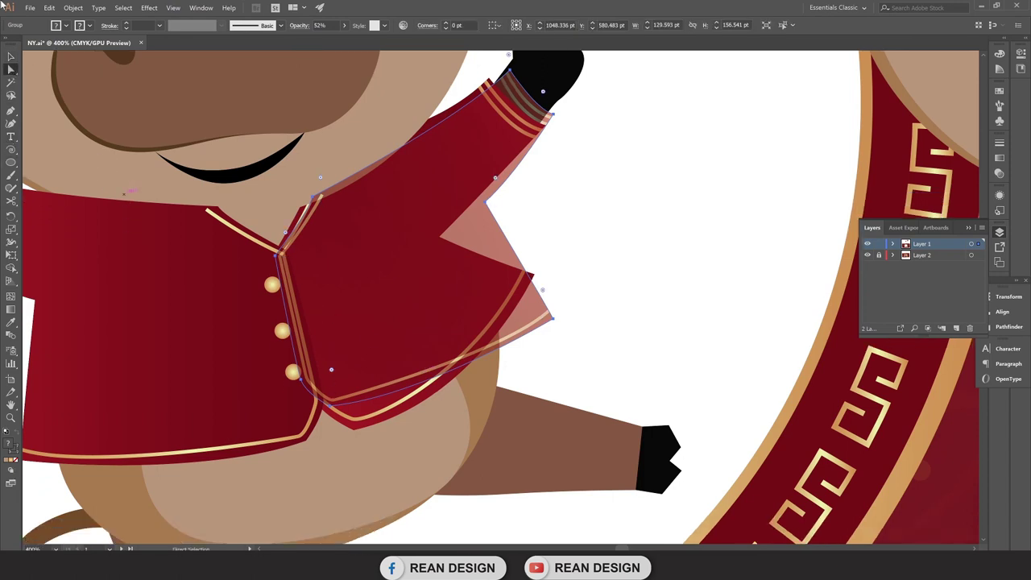
scroll(324, 330, down, 2)
Isolate the jacket group and reshape the right front panel's lower corner and curve.
scroll(323, 330, up, 1)
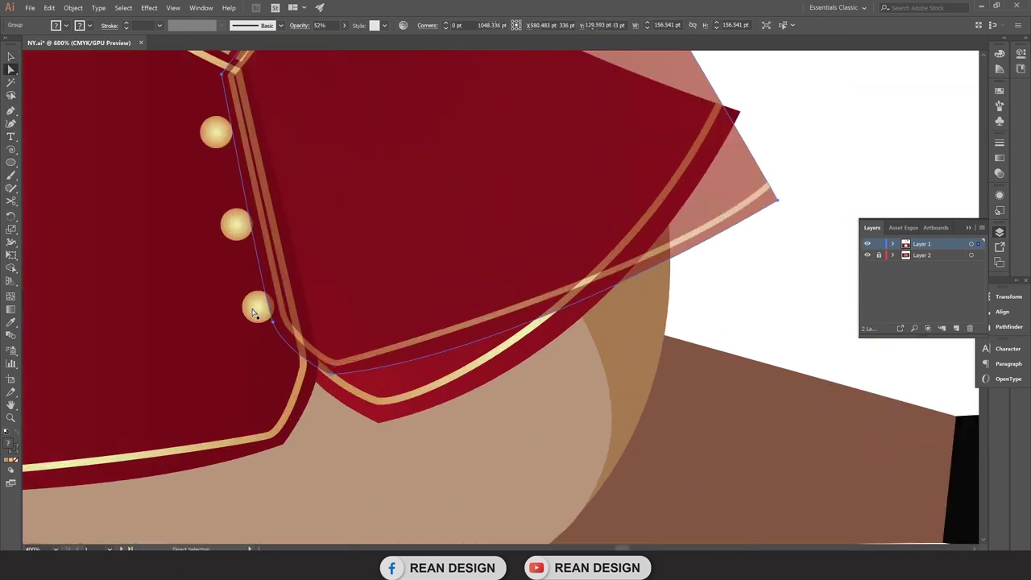
drag(158, 234, 385, 425)
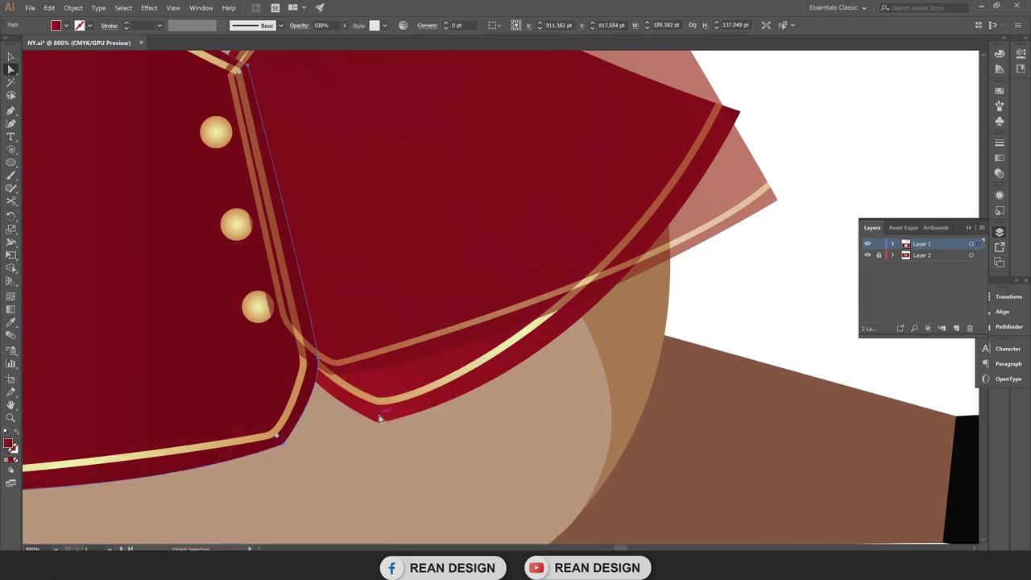
scroll(384, 423, down, 1)
key(v)
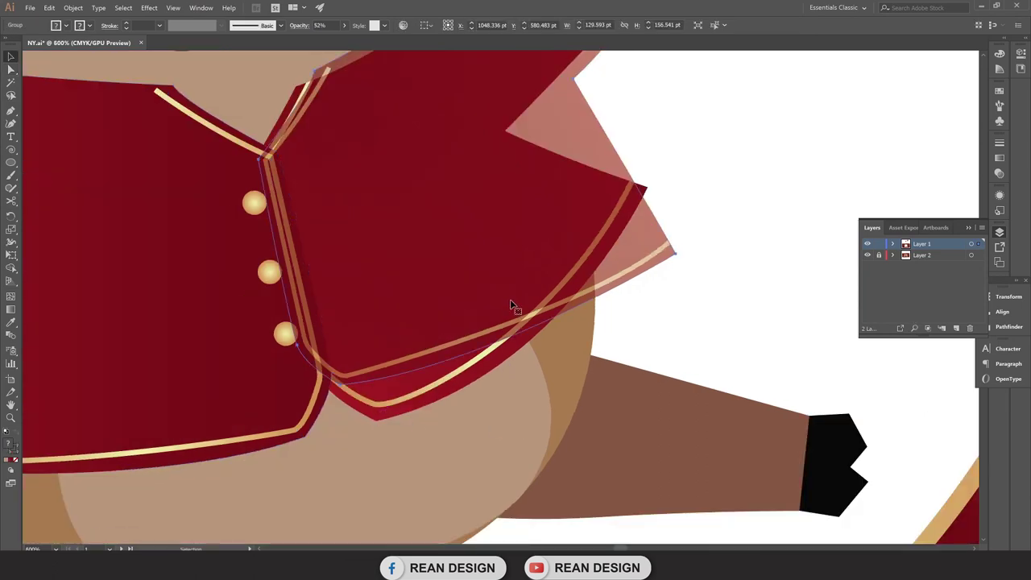
double_click(510, 300)
scroll(259, 363, up, 1)
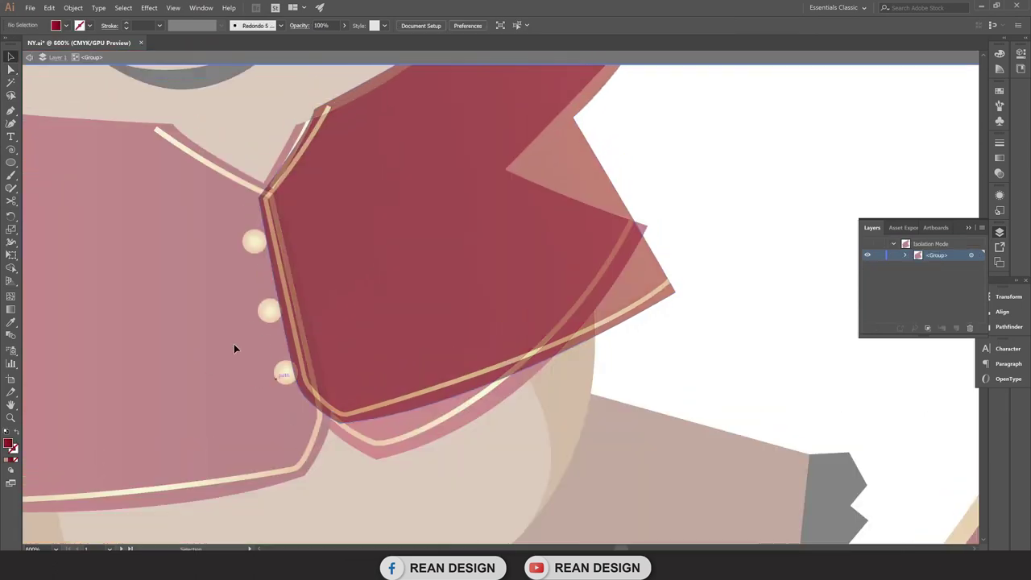
click(12, 71)
scroll(264, 343, down, 1)
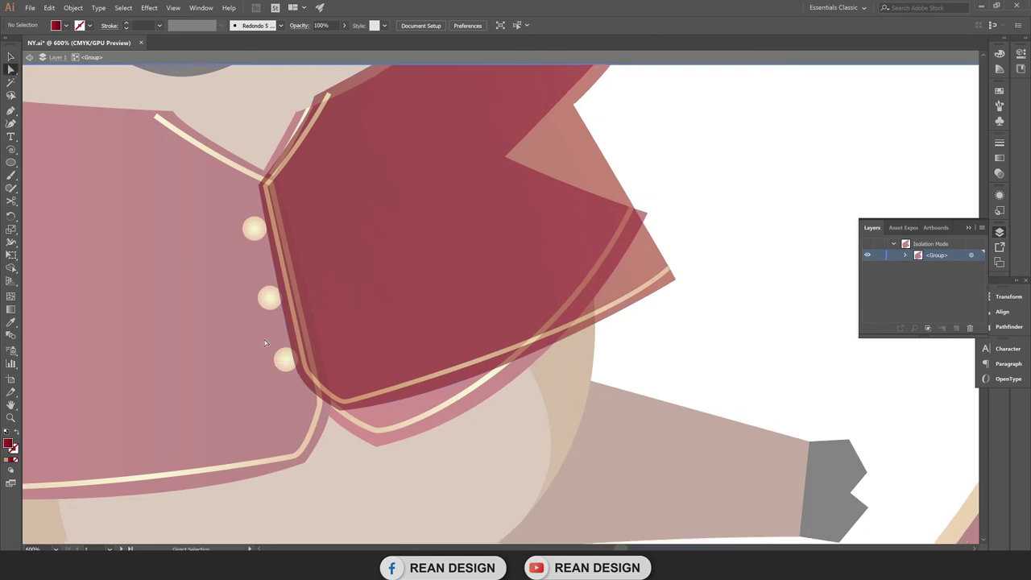
scroll(281, 365, down, 1)
scroll(248, 327, up, 1)
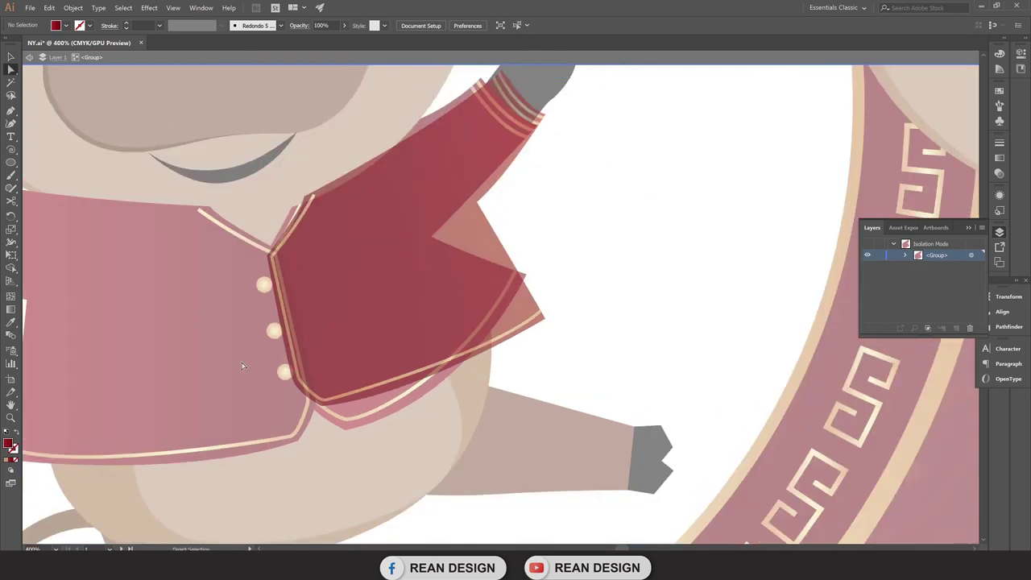
click(331, 430)
drag(319, 396, 361, 436)
drag(321, 387, 299, 373)
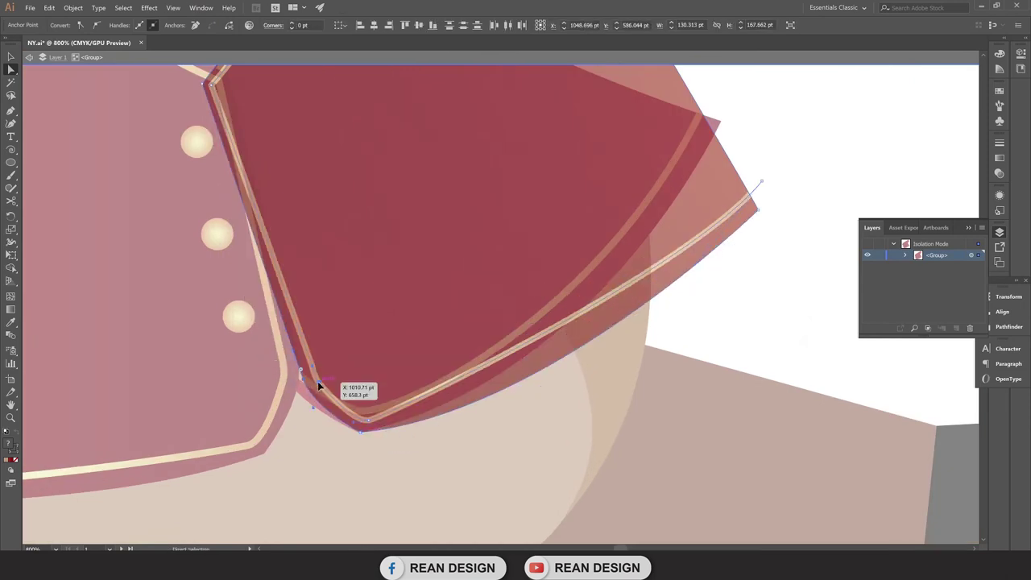
Adjust the panel's top-right corner, bottom-edge curve and right tip.
key(ctrl+minus)
mouse_move(733, 233)
mouse_down()
mouse_move(676, 297)
mouse_move(637, 224)
mouse_up()
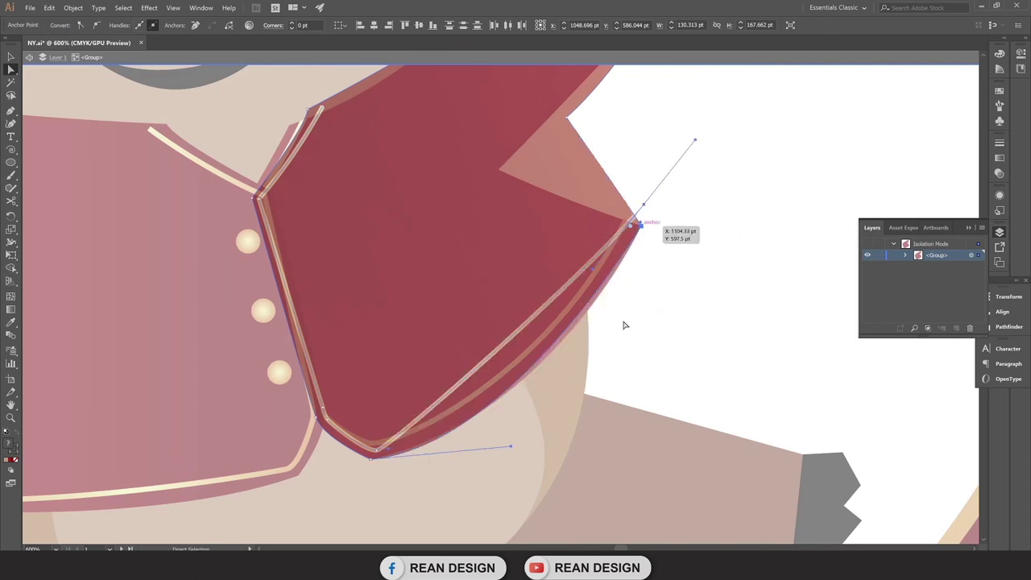
drag(513, 446, 528, 441)
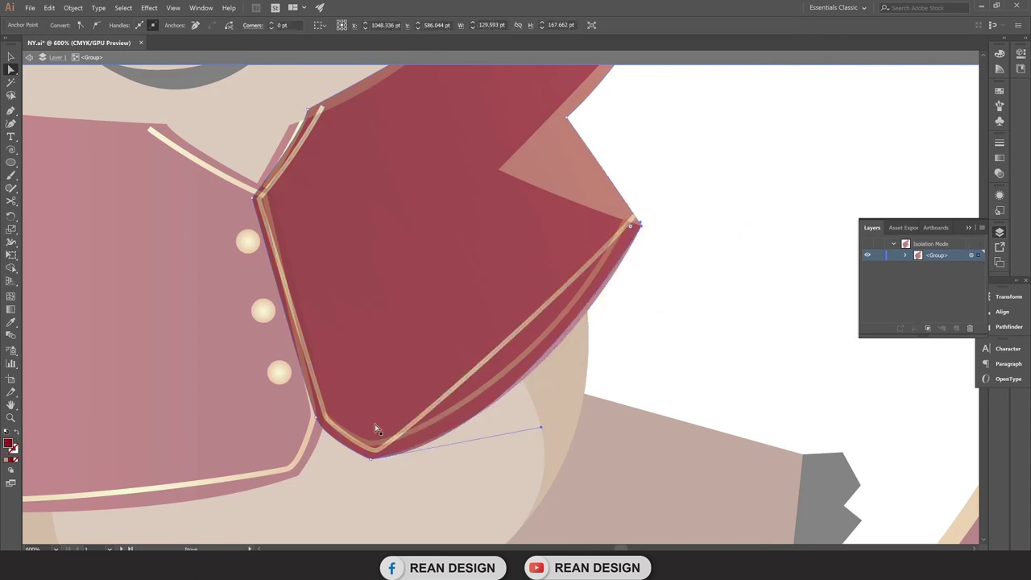
click(383, 456)
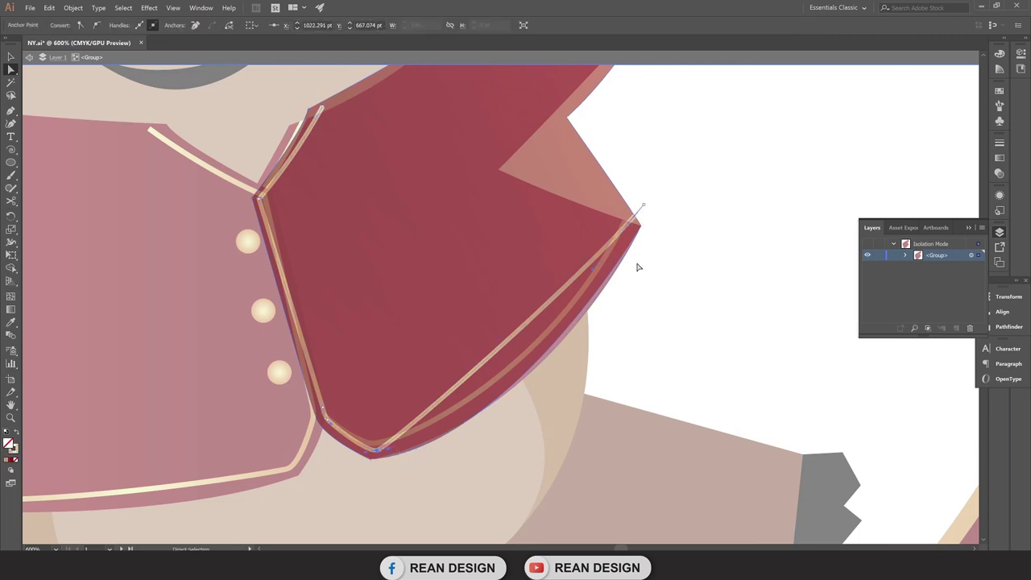
mouse_move(592, 278)
mouse_down()
mouse_move(596, 322)
mouse_move(538, 390)
mouse_up()
Move the lapel notch point down-left and make the lapel tip a sharp corner.
scroll(645, 242, up, 1)
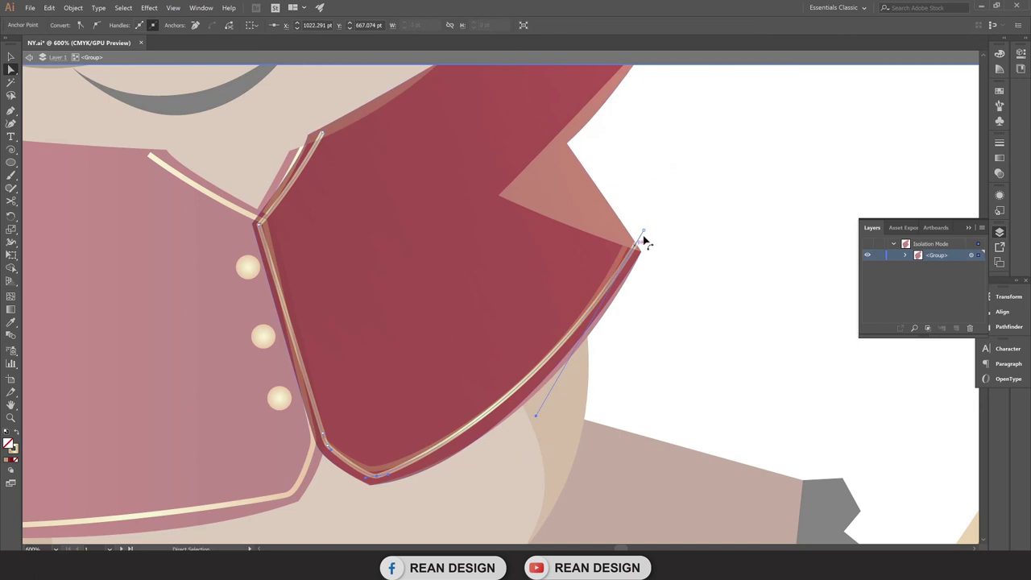
scroll(632, 201, up, 2)
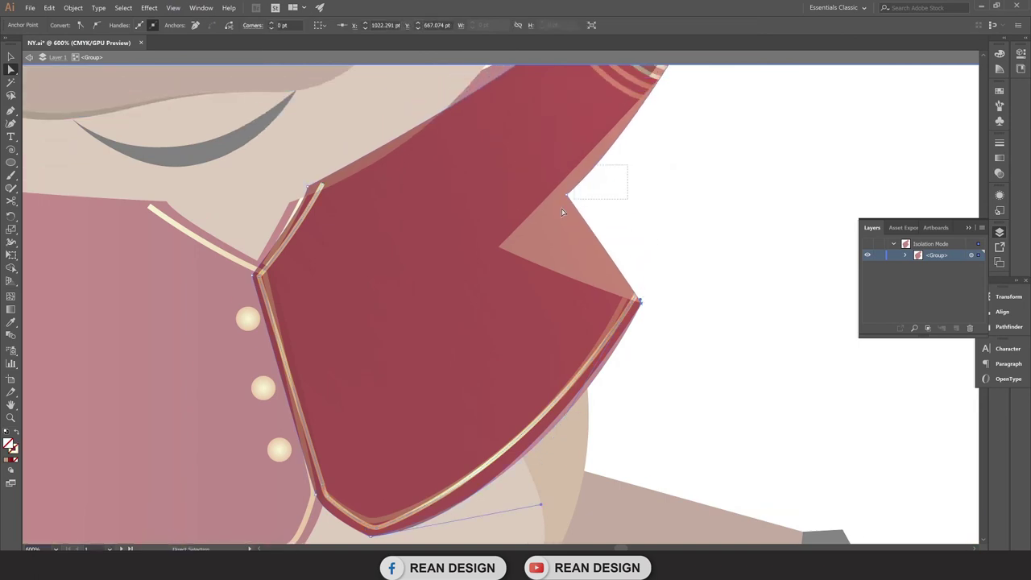
drag(568, 196, 497, 247)
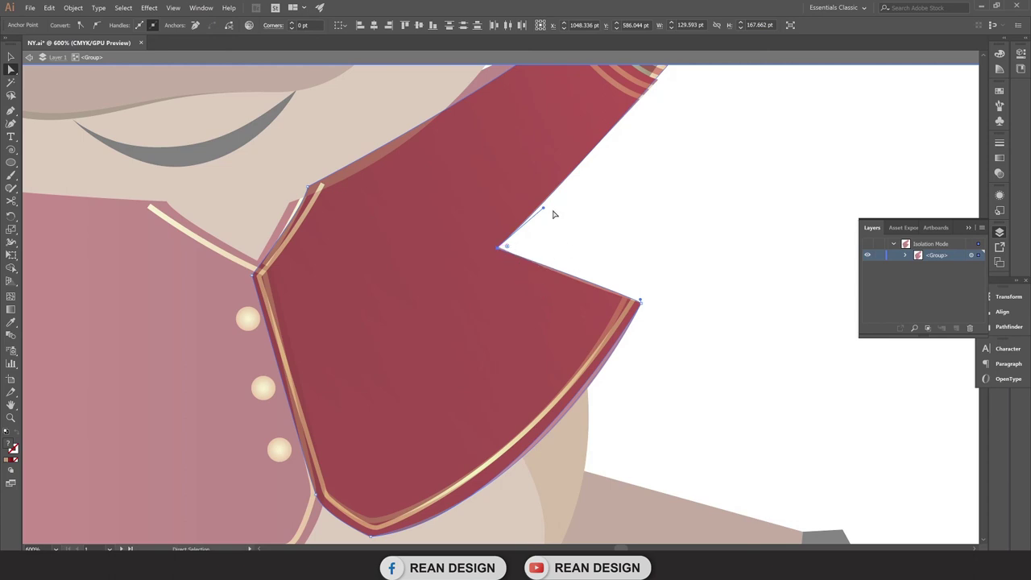
click(641, 302)
click(638, 296)
scroll(669, 282, up, 2)
alt+scroll(576, 341, up, 1)
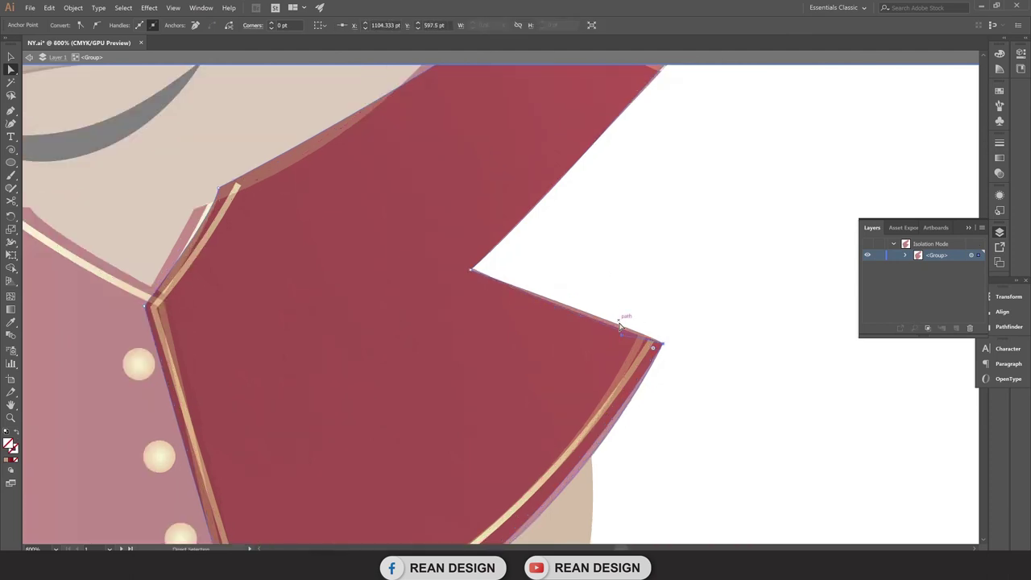
click(620, 325)
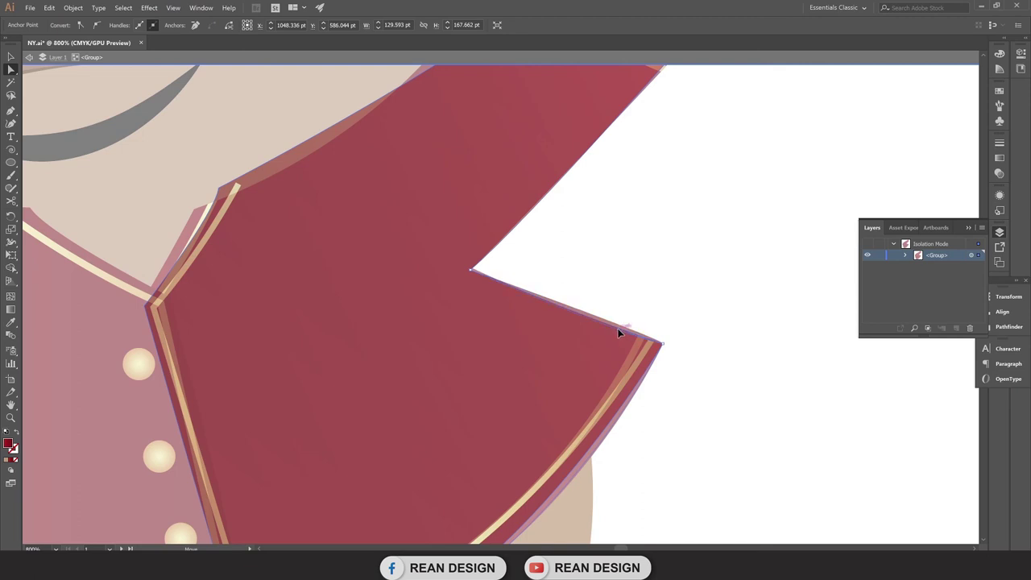
Pull the sleeve's top point up-left and line up the cuff point with the sleeve end.
alt+scroll(622, 330, up, 4)
alt+scroll(641, 300, down, 6)
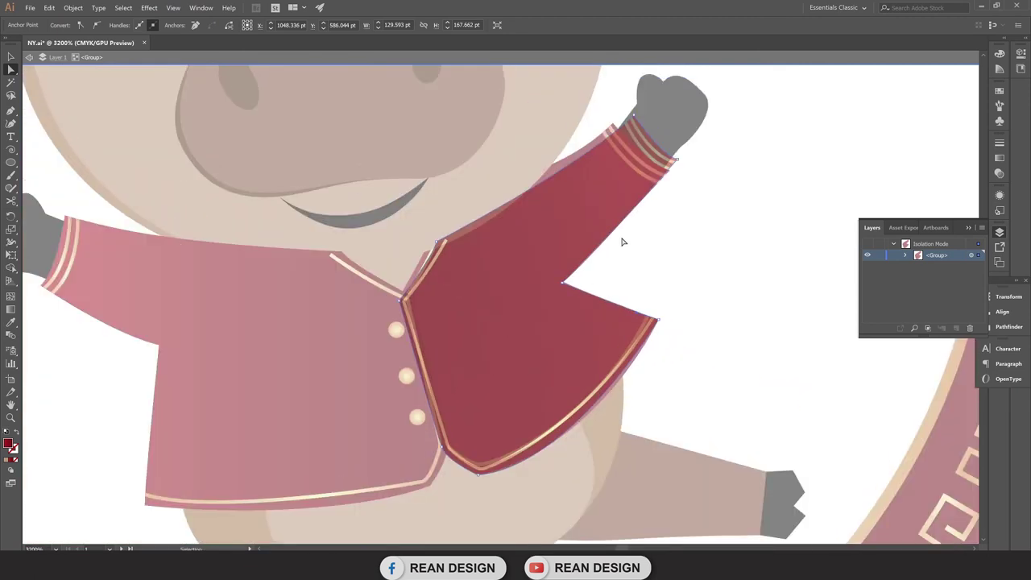
alt+scroll(622, 242, down, 2)
alt+scroll(785, 115, up, 3)
drag(620, 145, 578, 161)
alt+scroll(761, 211, up, 1)
drag(668, 277, 706, 287)
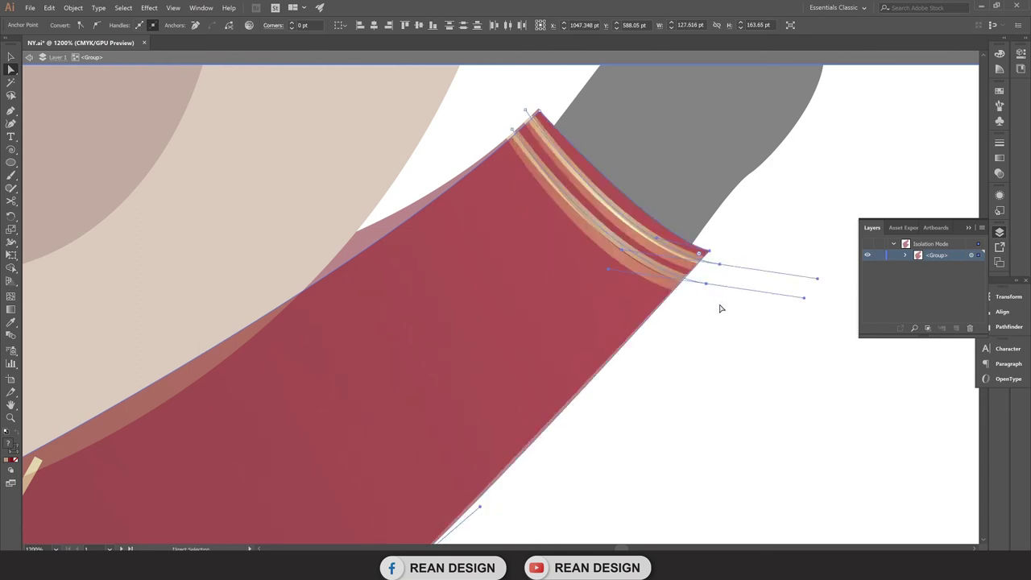
alt+scroll(717, 322, down, 1)
click(691, 345)
alt+scroll(500, 331, down, 1)
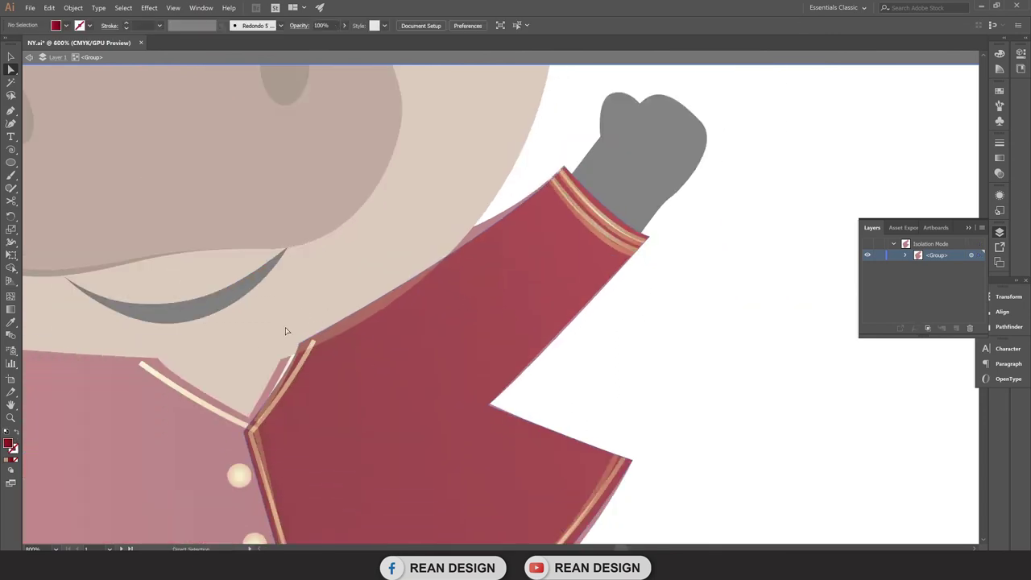
Shift a jacket corner left and raise the collar corner point up and left.
drag(314, 344, 297, 340)
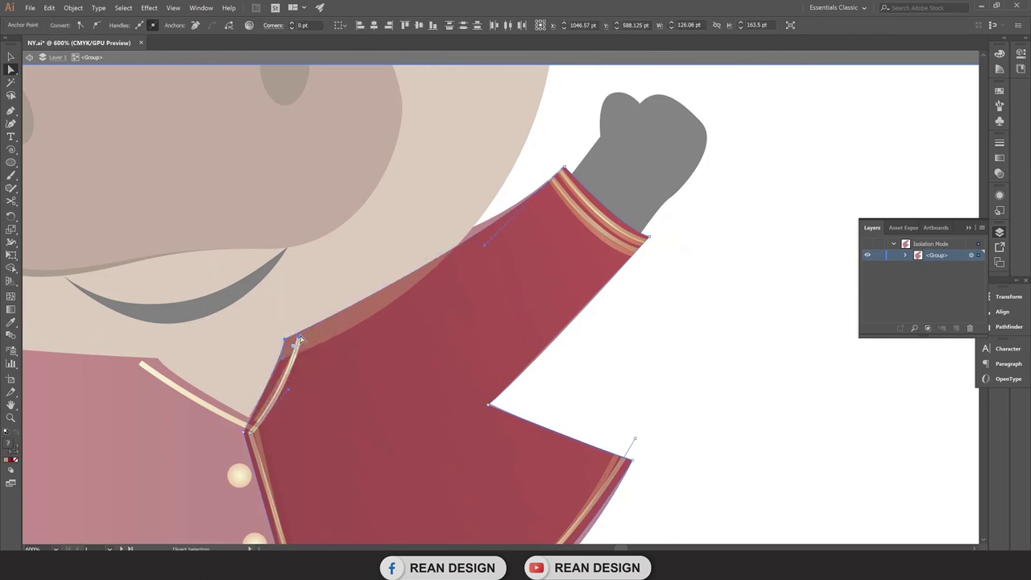
click(461, 238)
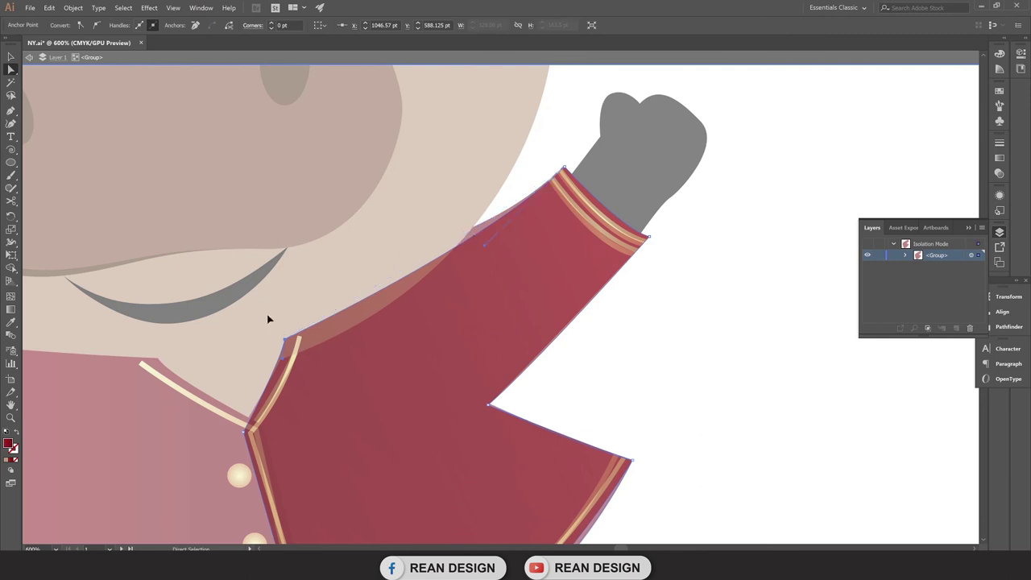
drag(284, 340, 293, 310)
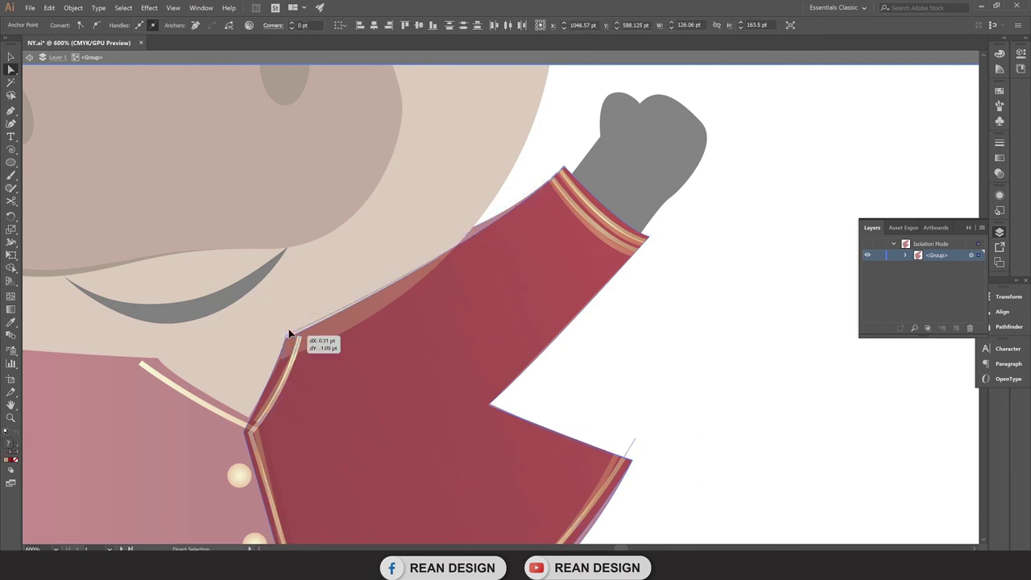
drag(293, 310, 306, 297)
scroll(588, 357, down, 2)
scroll(690, 350, down, 1)
click(736, 344)
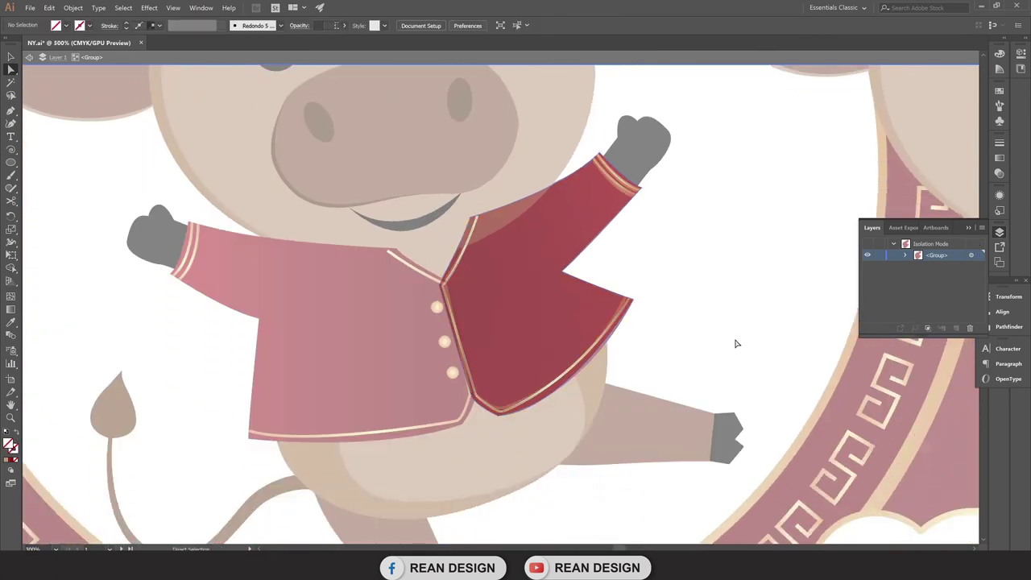
Exit the jacket group isolation and check the jacket's opacity setting.
key(v)
double_click(732, 320)
scroll(733, 320, down, 1)
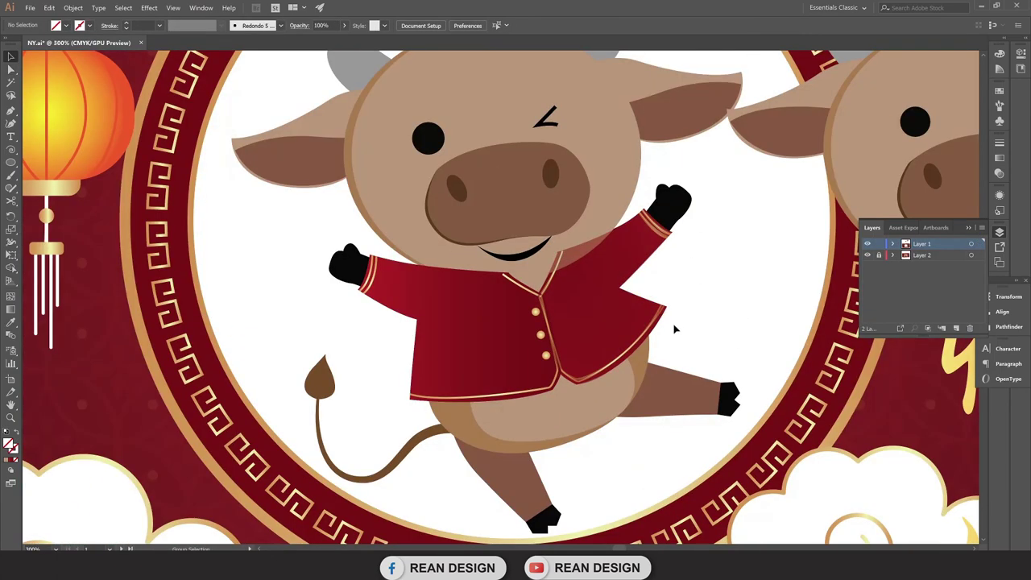
click(625, 281)
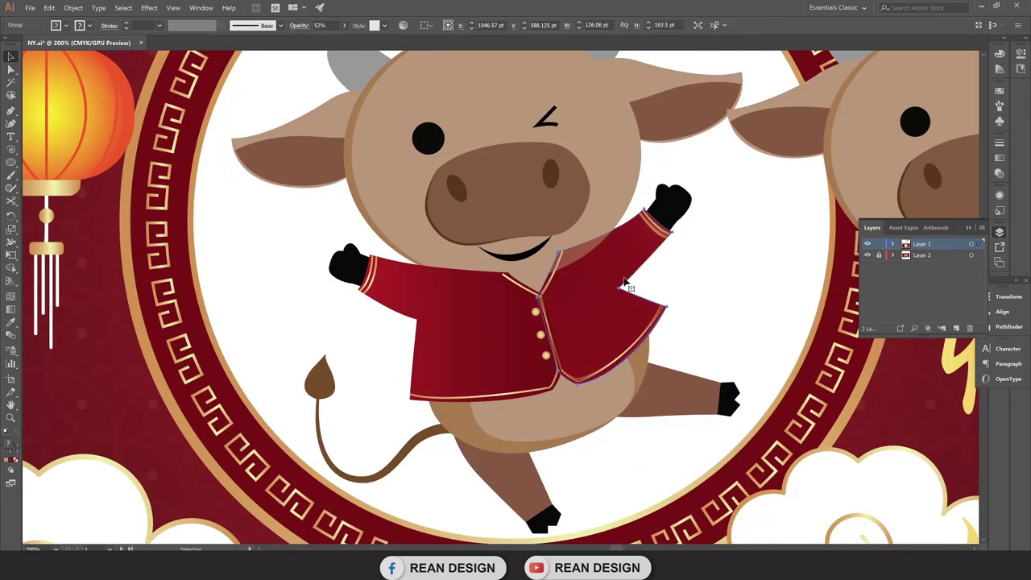
click(345, 27)
click(758, 392)
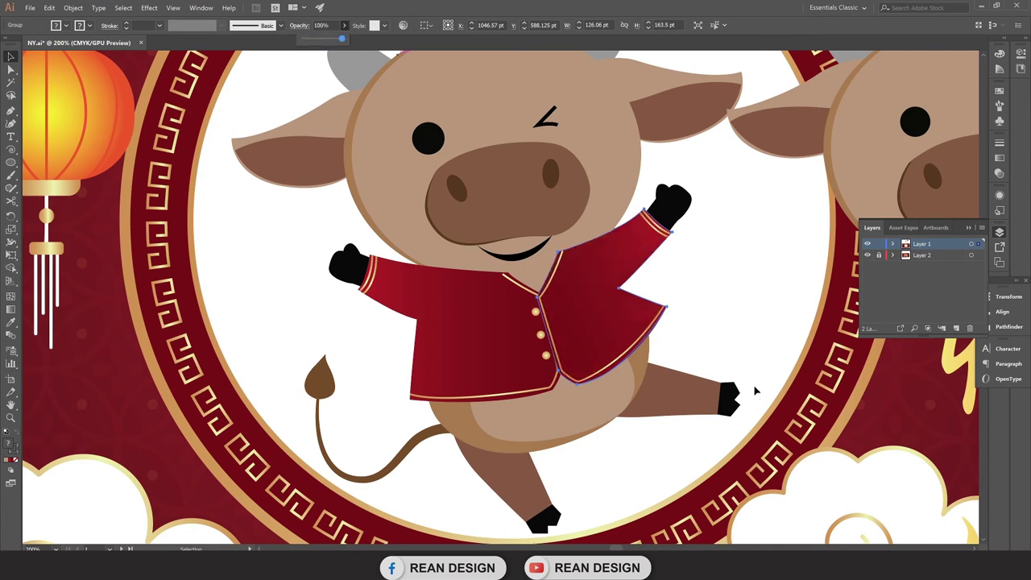
click(493, 325)
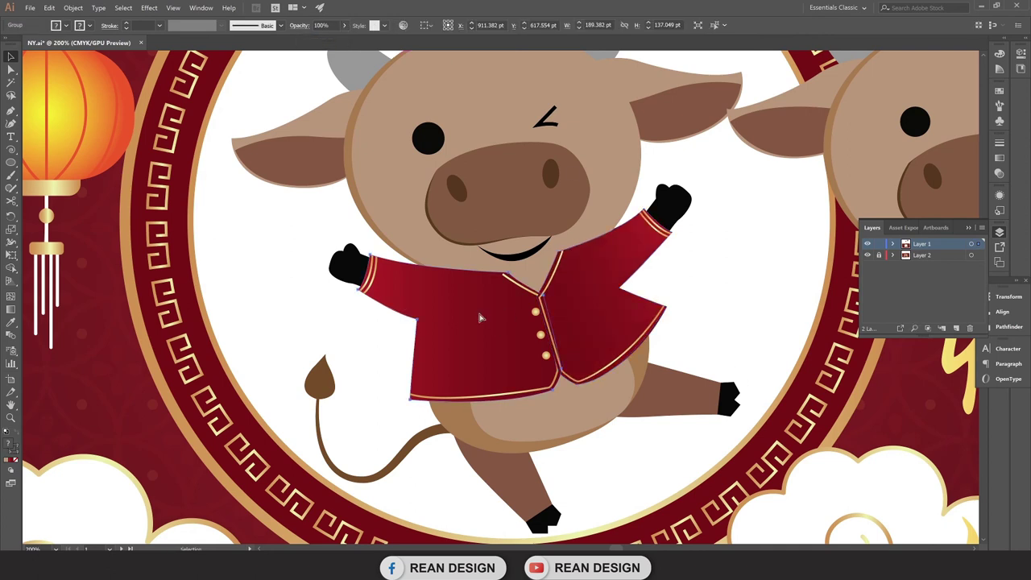
key(ctrl+plus)
key(ctrl+plus)
key(ctrl+minus)
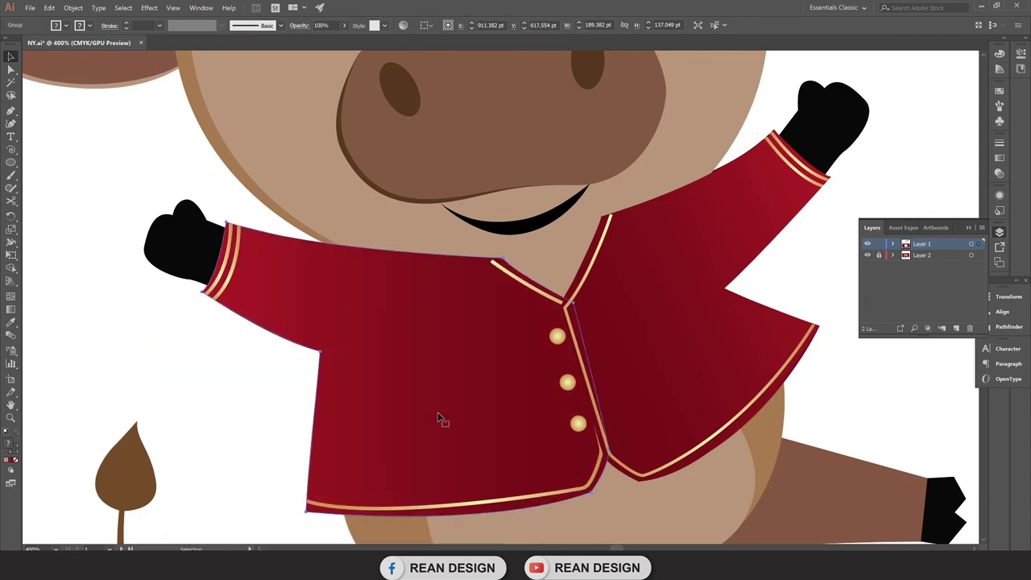
key(ctrl+minus)
Duplicate the jacket below the original, drag the copy back up, and zoom toward the raised hand.
drag(417, 258, 418, 406)
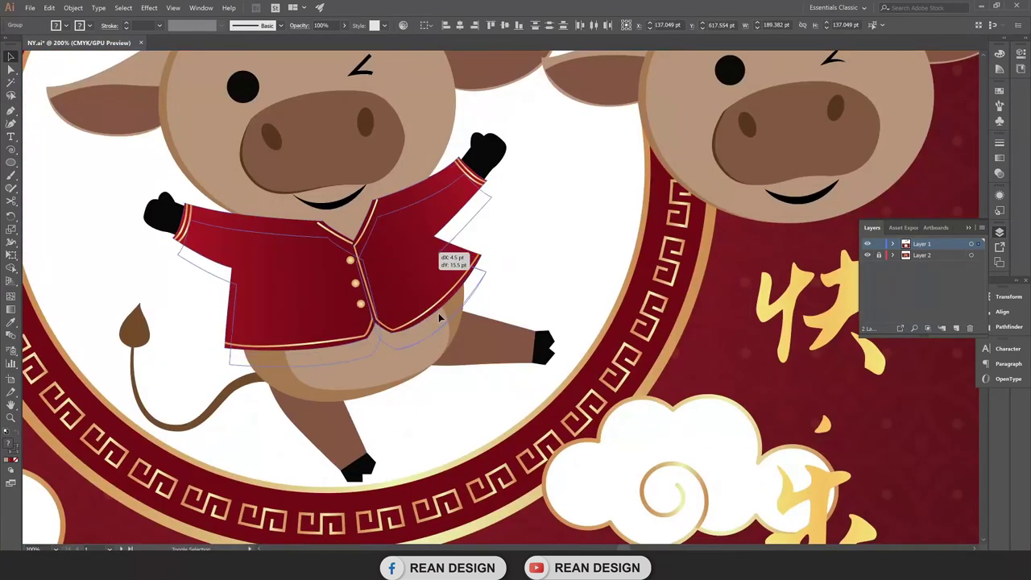
scroll(483, 403, down, 1)
click(293, 380)
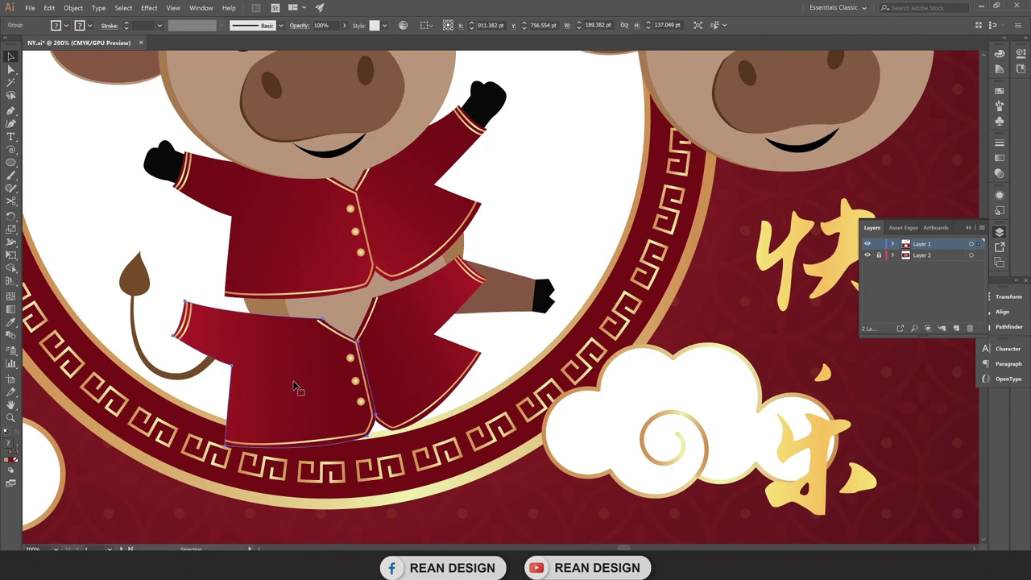
scroll(294, 386, up, 2)
scroll(294, 386, right, 1)
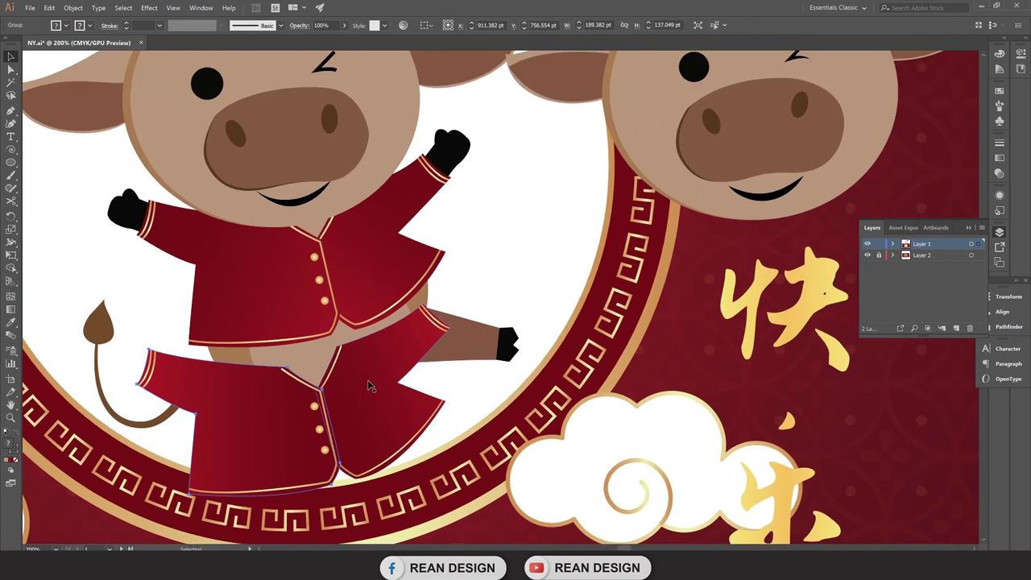
shift+click(364, 386)
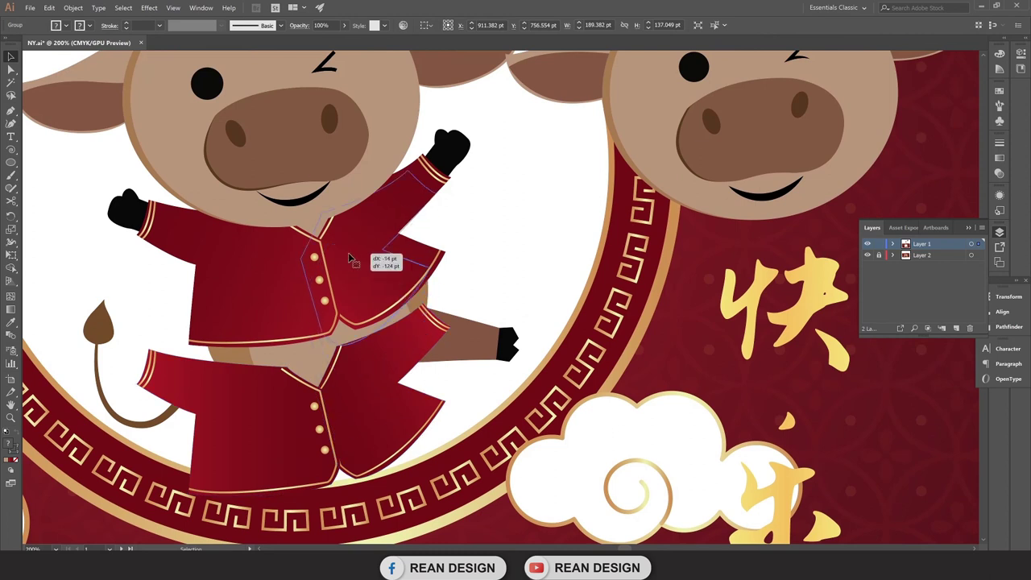
drag(316, 408, 359, 243)
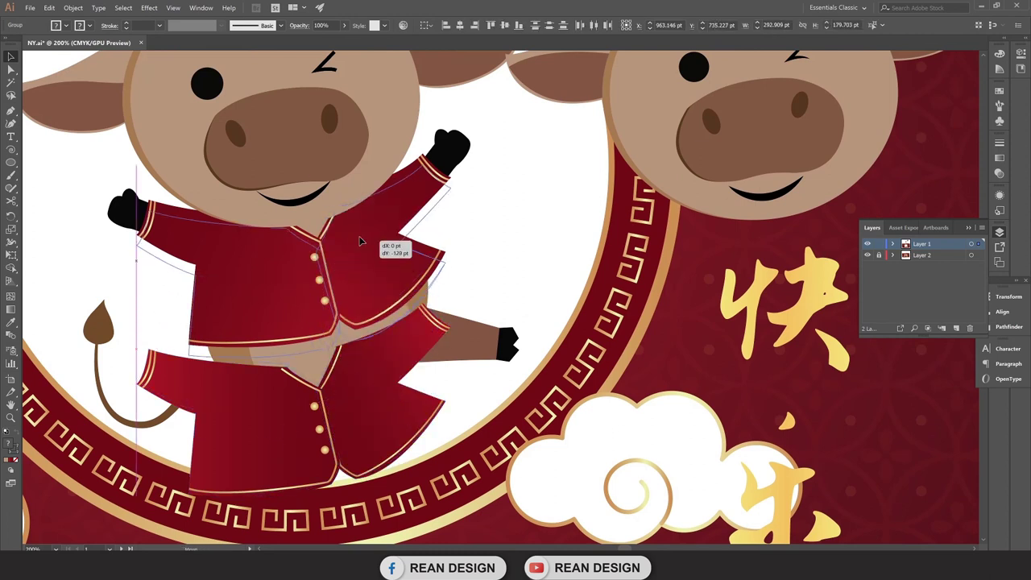
scroll(440, 216, up, 2)
scroll(439, 214, up, 2)
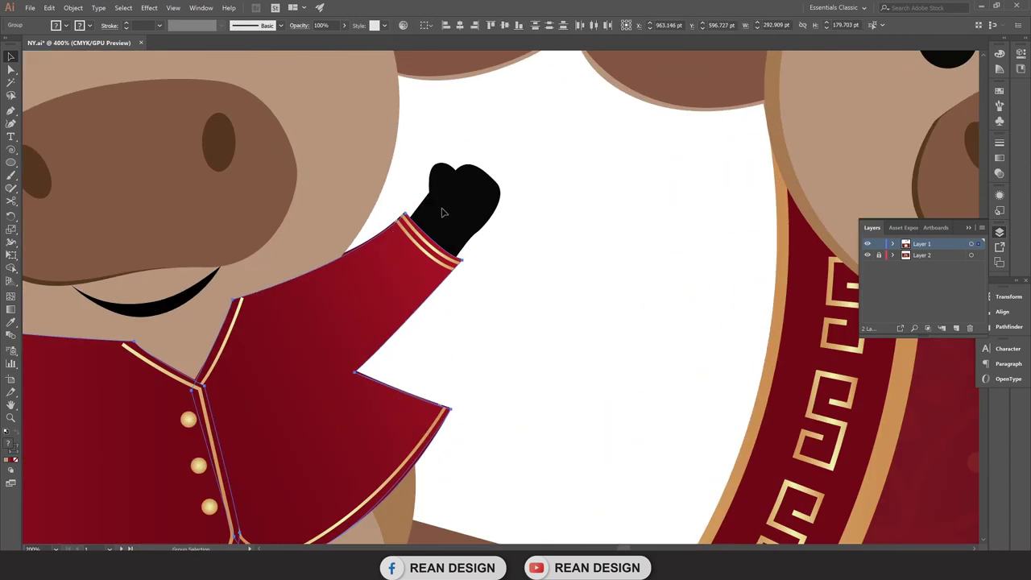
scroll(441, 257, up, 2)
scroll(502, 215, up, 1)
Trace a new hand outline with knuckle bumps around the raised hand using the Pen tool.
scroll(666, 228, down, 3)
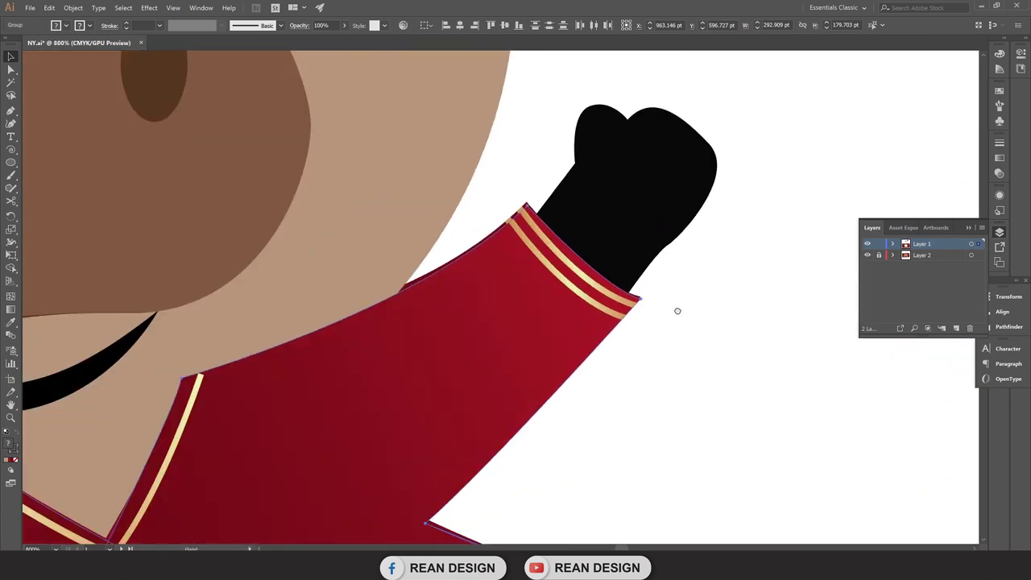
scroll(677, 309, up, 1)
click(725, 338)
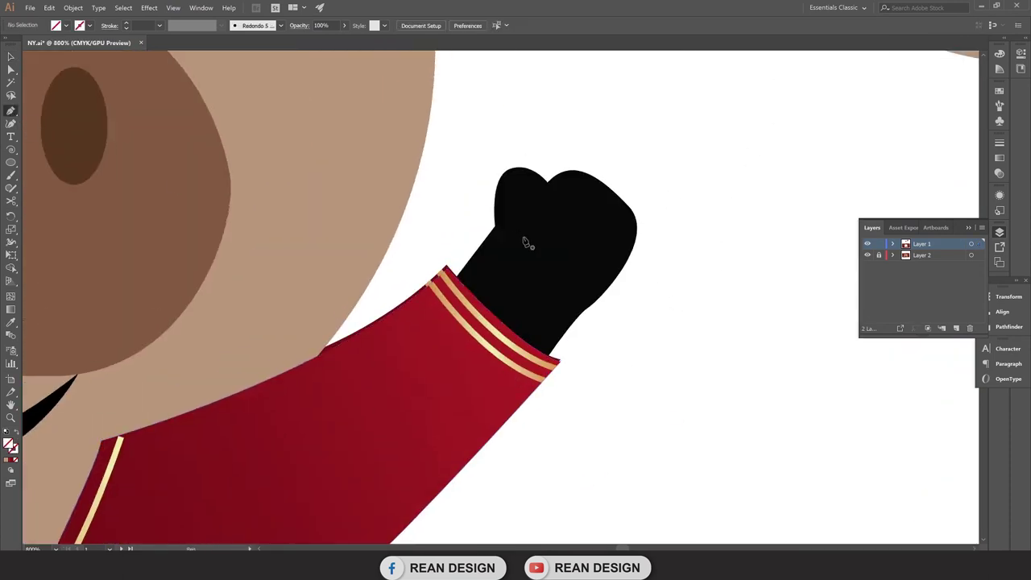
click(495, 227)
click(446, 287)
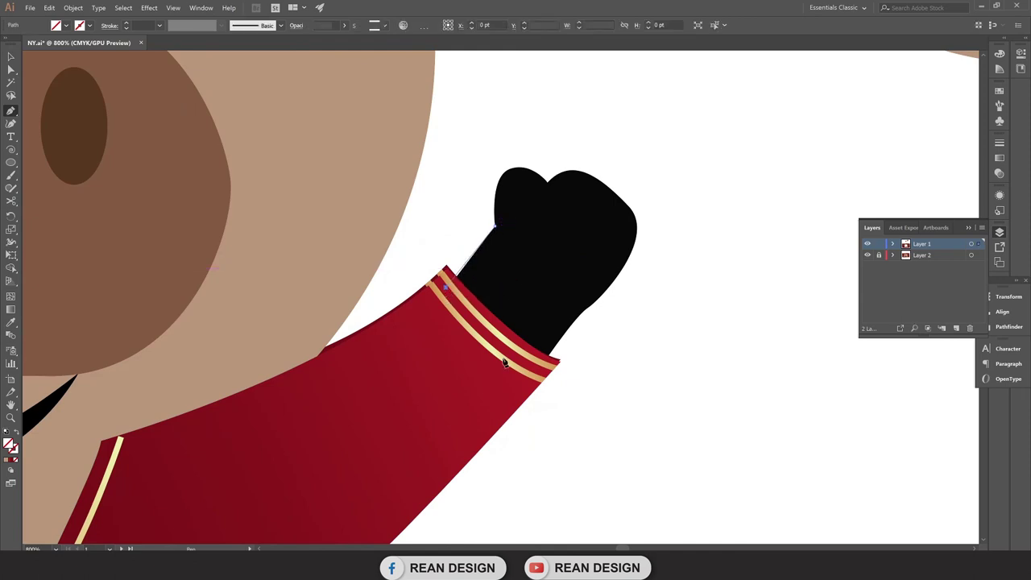
drag(550, 366, 603, 371)
alt+click(550, 366)
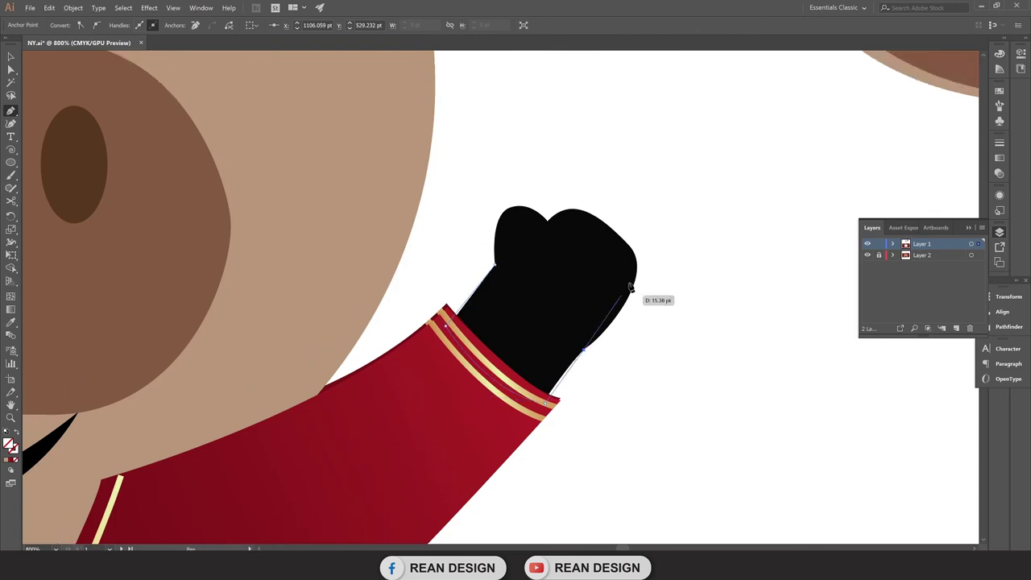
scroll(612, 298, up, 2)
drag(637, 272, 625, 240)
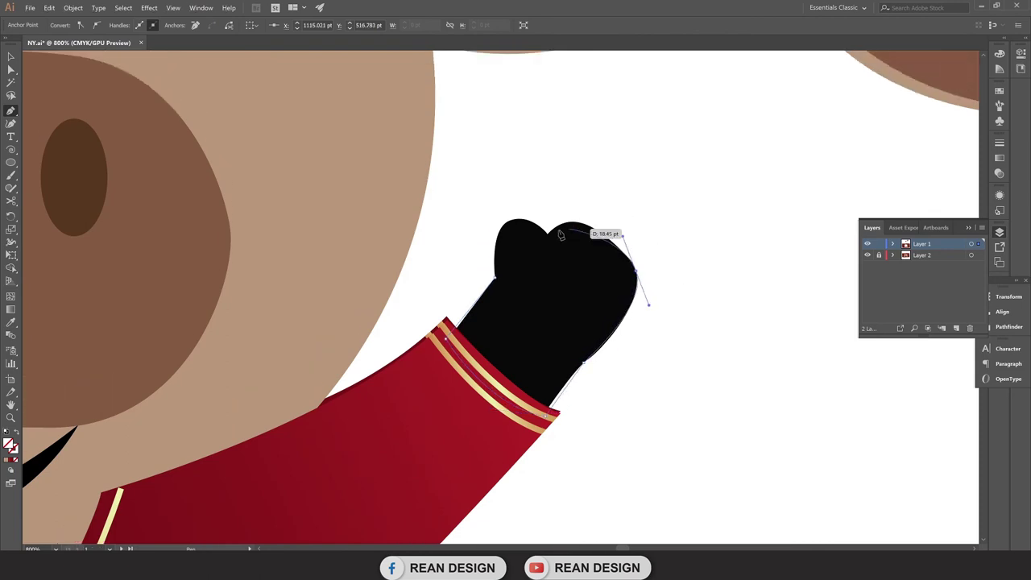
drag(547, 234, 530, 263)
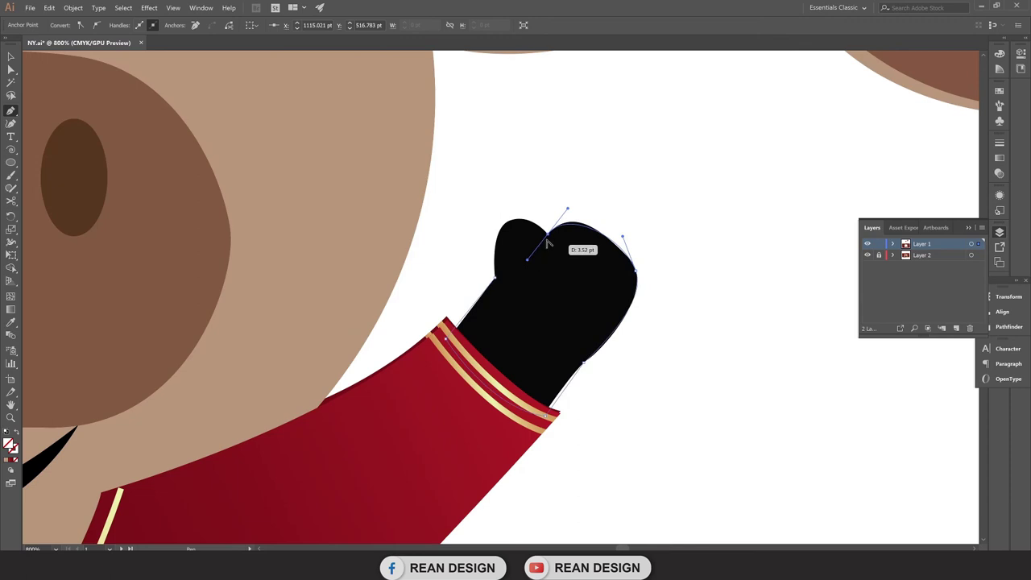
drag(510, 223, 496, 232)
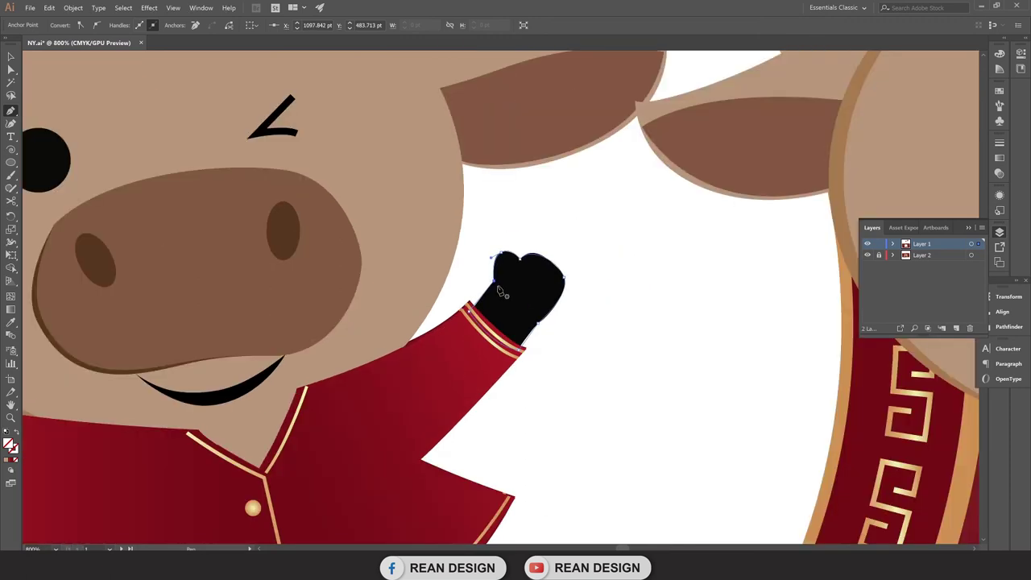
scroll(500, 286, down, 2)
key(v)
click(592, 325)
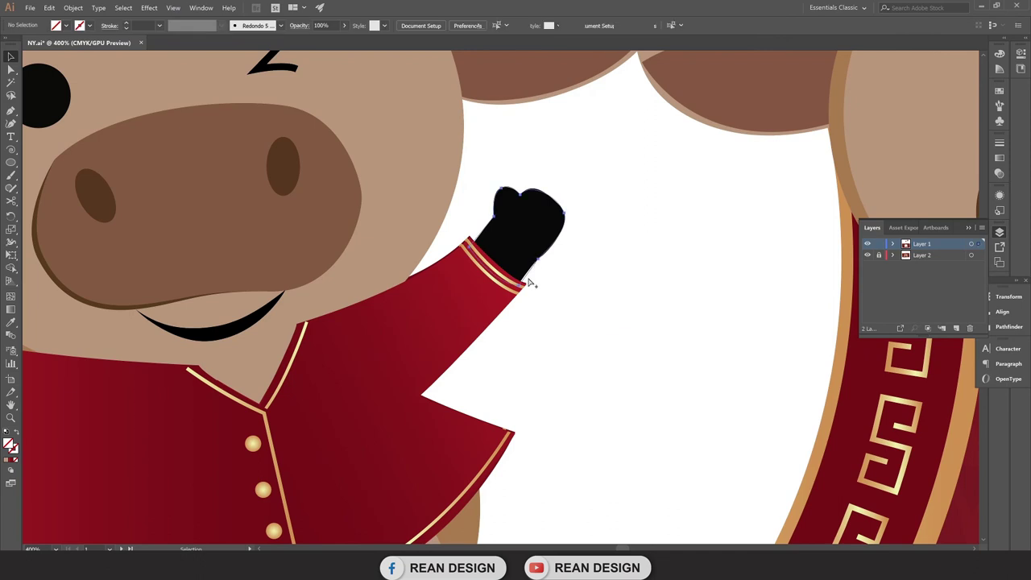
Place a jacket copy lower on the ox and select the empty hand outline.
scroll(529, 282, down, 2)
scroll(346, 370, down, 1)
drag(465, 308, 464, 447)
click(545, 300)
click(520, 290)
Give the new hand the black fill sampled from the other hand.
key(i)
click(530, 182)
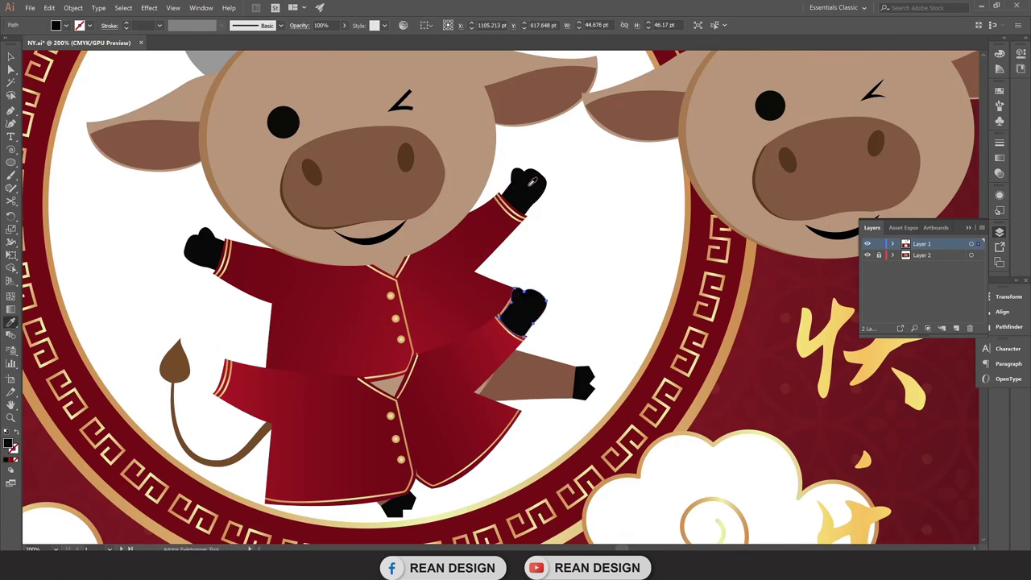
key(v)
click(610, 223)
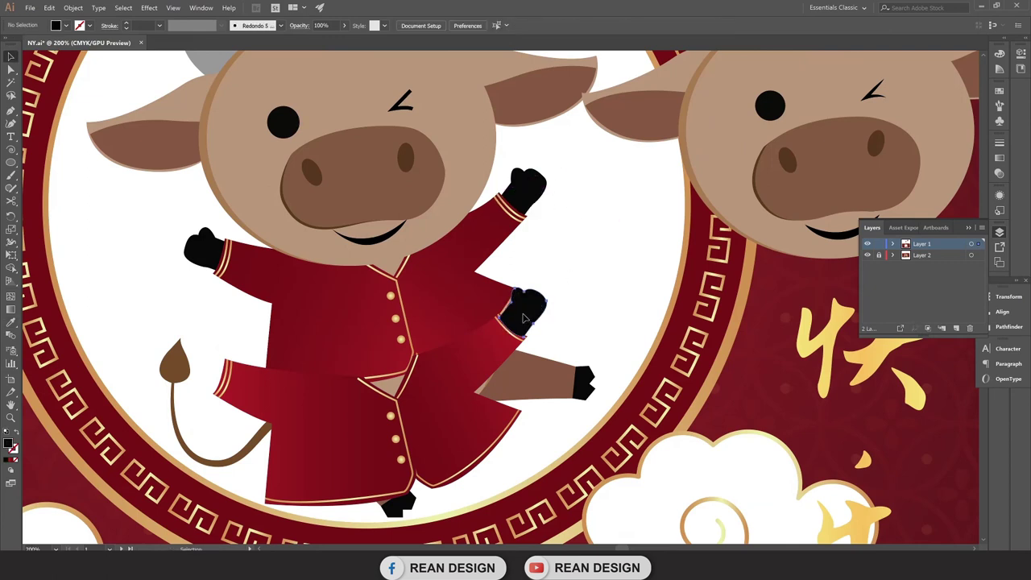
Reflect the lower black hand vertically and rotate it to fit the left sleeve.
click(186, 363)
right_click(191, 357)
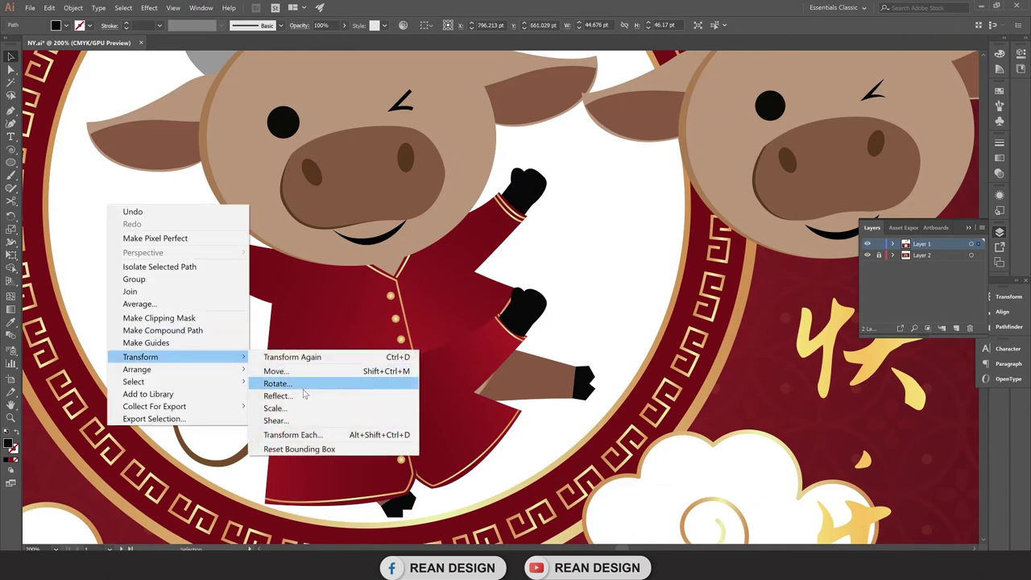
mouse_move(178, 357)
click(303, 396)
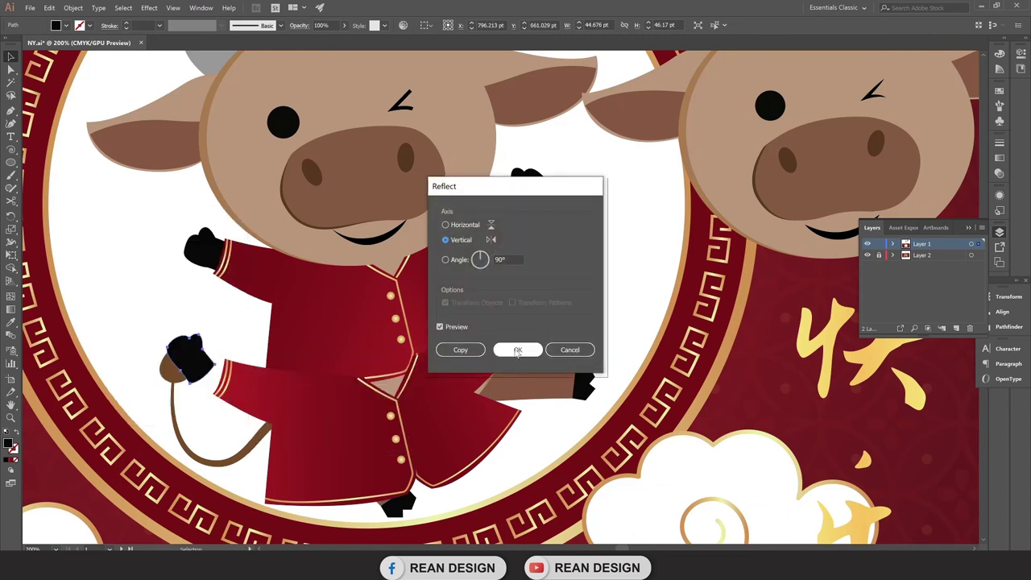
click(518, 349)
key(e)
mouse_move(225, 319)
mouse_down()
mouse_move(202, 379)
mouse_move(229, 405)
mouse_up()
scroll(202, 379, up, 2)
key(v)
scroll(333, 411, down, 2)
scroll(336, 412, down, 3)
Group the lower jacket and its arm with the left black hand.
click(471, 406)
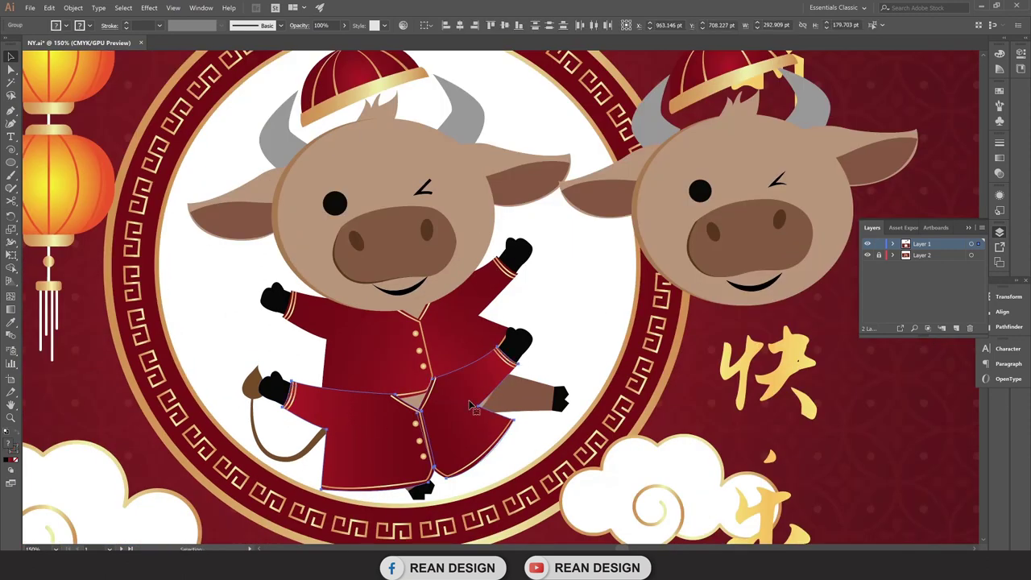
shift+click(276, 389)
right_click(322, 411)
click(233, 290)
drag(680, 392, 572, 367)
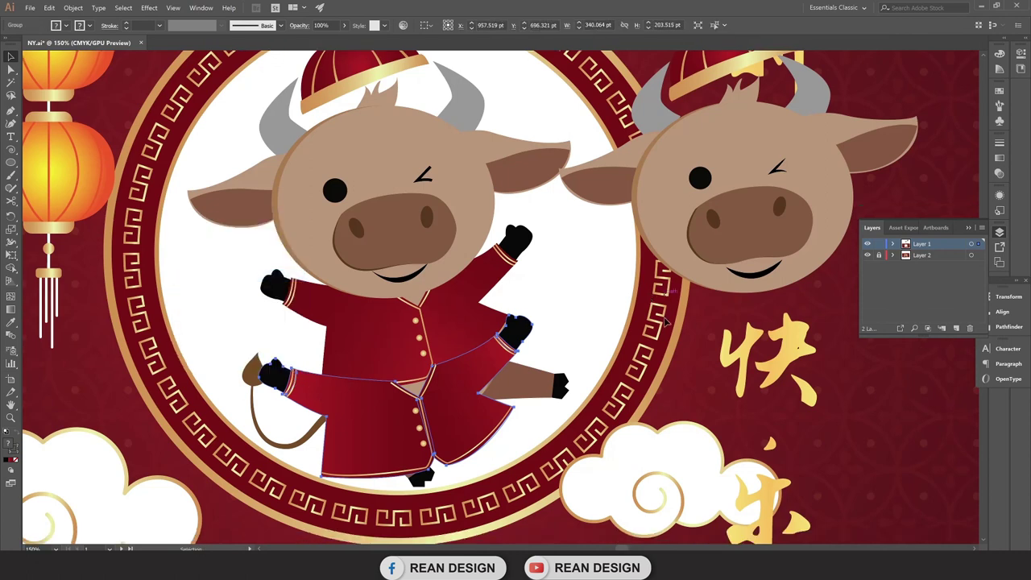
click(572, 367)
scroll(584, 302, down, 3)
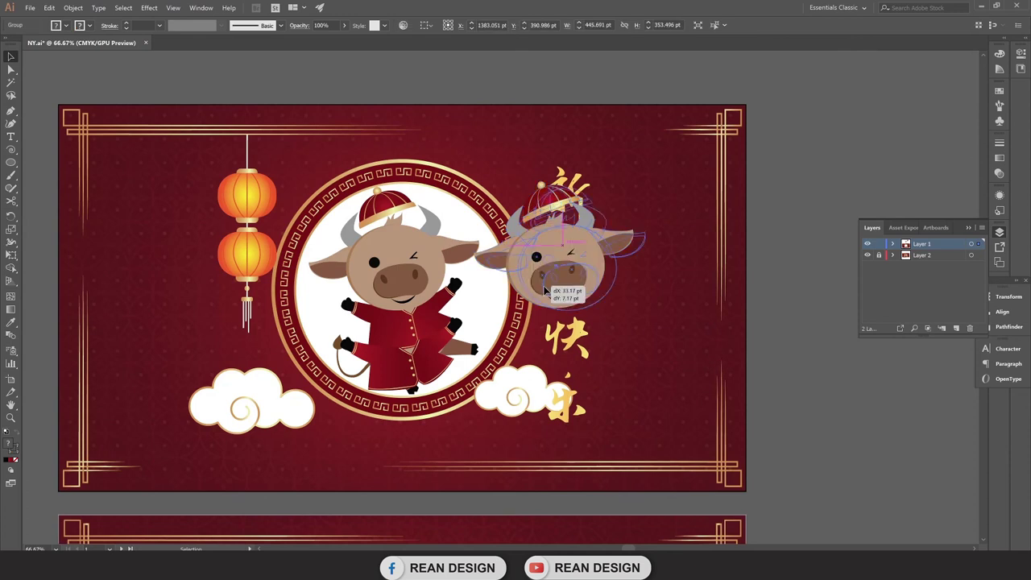
Nudge the second ox's head right and move the jacket with hands onto it.
drag(546, 289, 583, 285)
scroll(543, 324, up, 1)
mouse_move(400, 365)
mouse_down()
mouse_move(622, 355)
mouse_move(677, 326)
mouse_up()
click(822, 385)
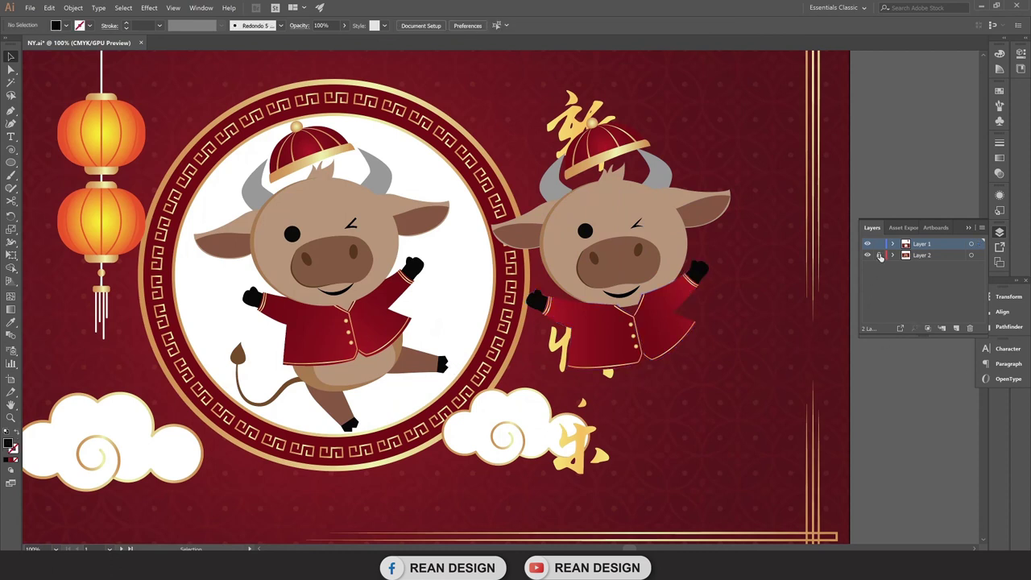
Move the card background artwork on Layer 2 off the artboard to the left.
click(923, 255)
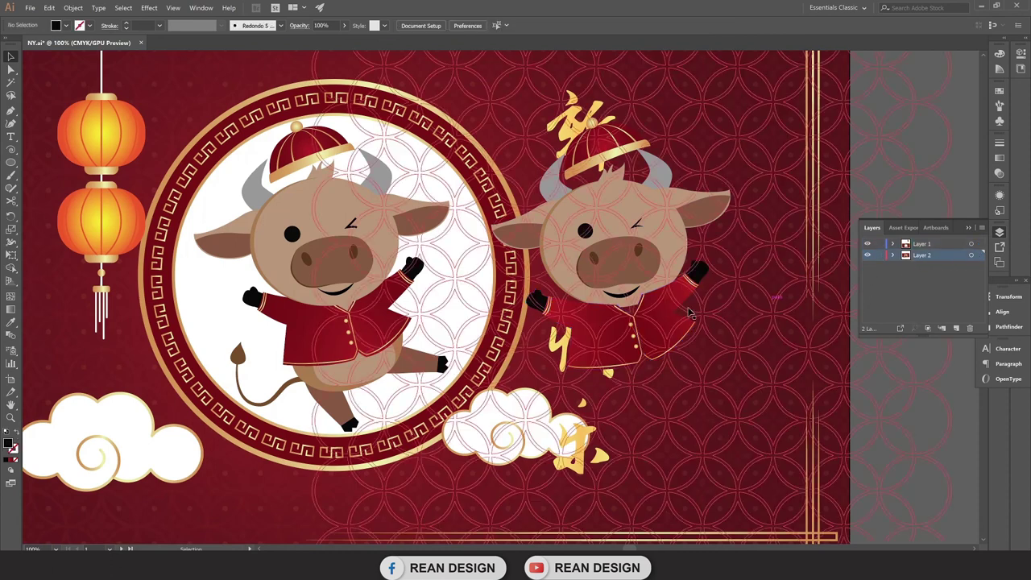
scroll(846, 378, down, 1)
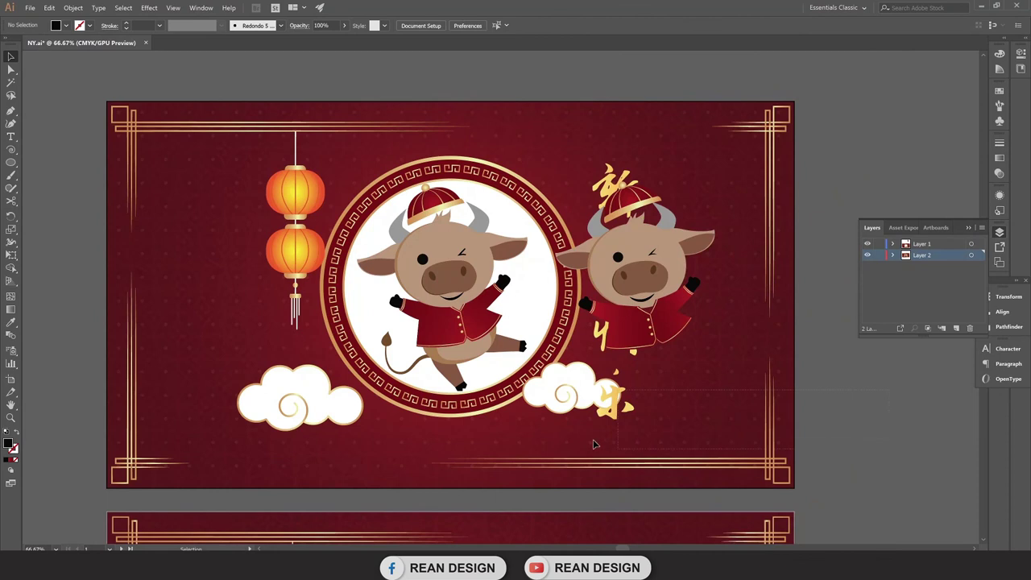
click(490, 426)
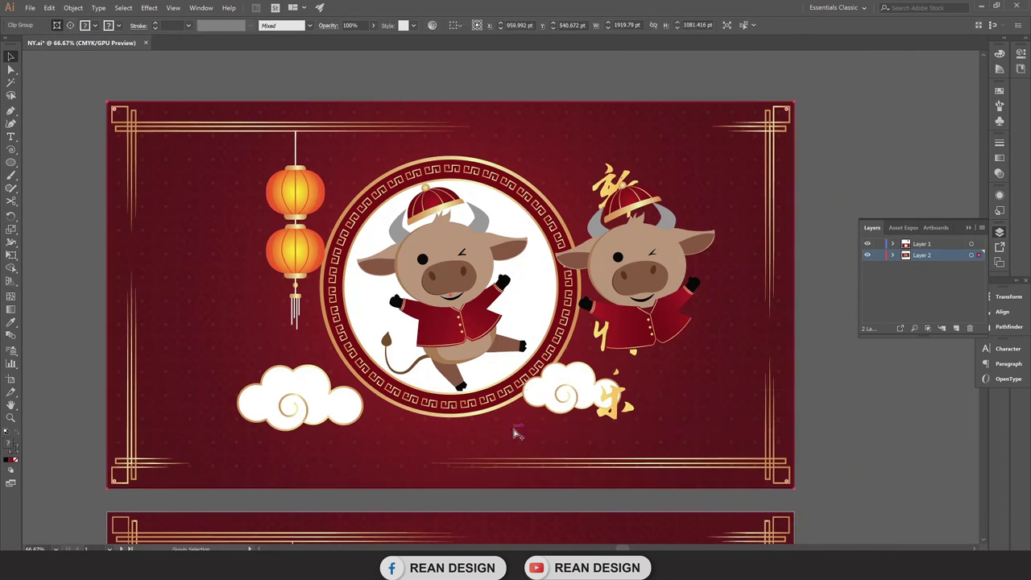
scroll(516, 430, down, 1)
mouse_move(542, 403)
mouse_down()
mouse_move(62, 357)
mouse_move(4, 370)
mouse_up()
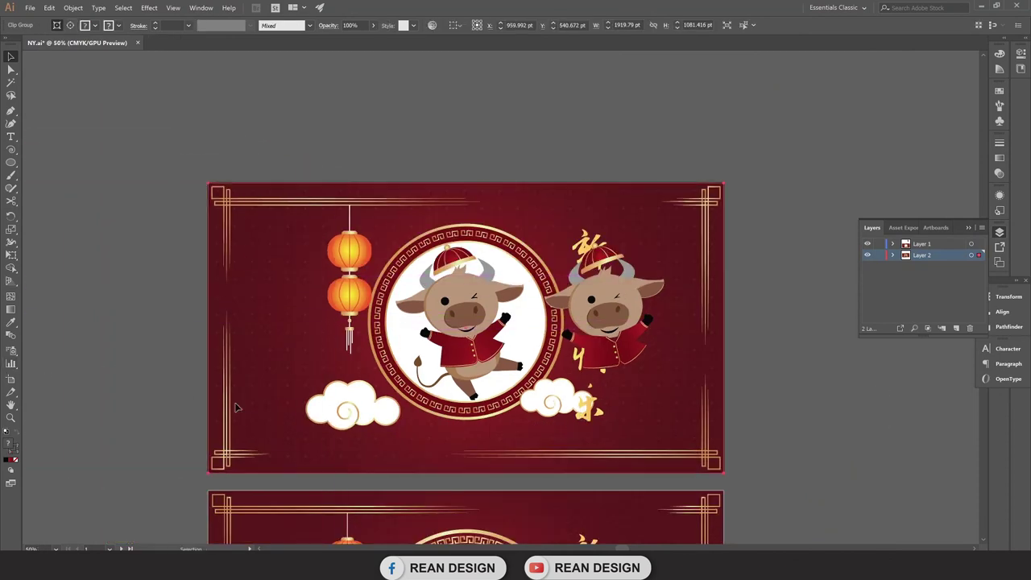
drag(693, 419, 124, 424)
scroll(394, 353, left, 5)
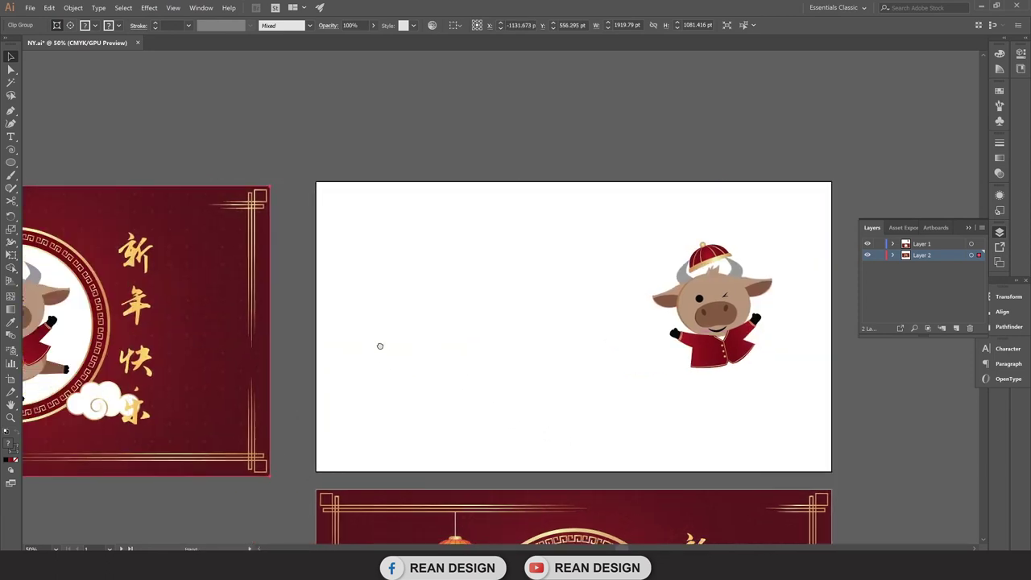
key(ctrl+shift+a)
scroll(89, 330, left, 3)
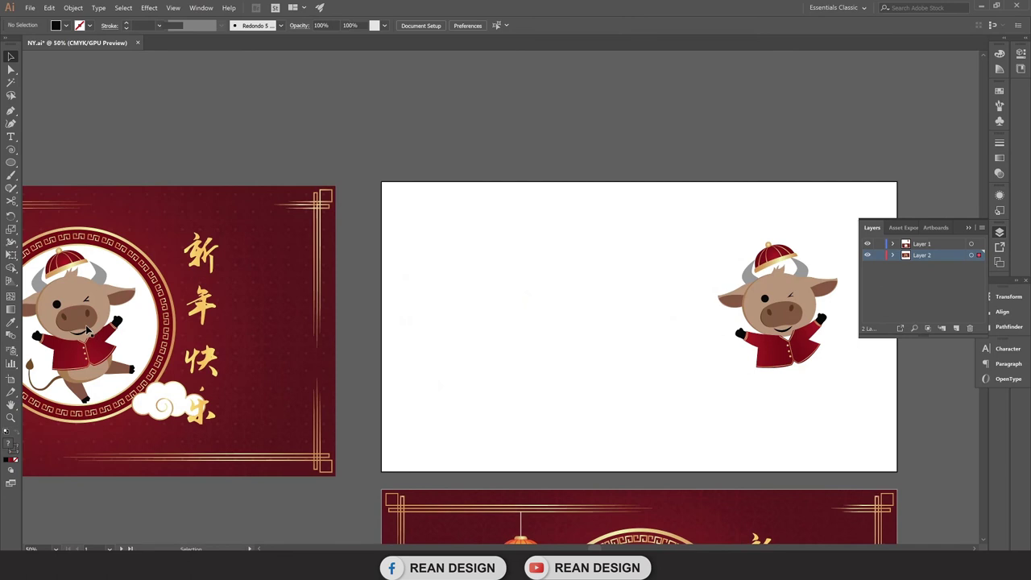
Pull the dancing ox out of the card group's round frame onto the artboard.
double_click(87, 331)
drag(153, 330, 632, 313)
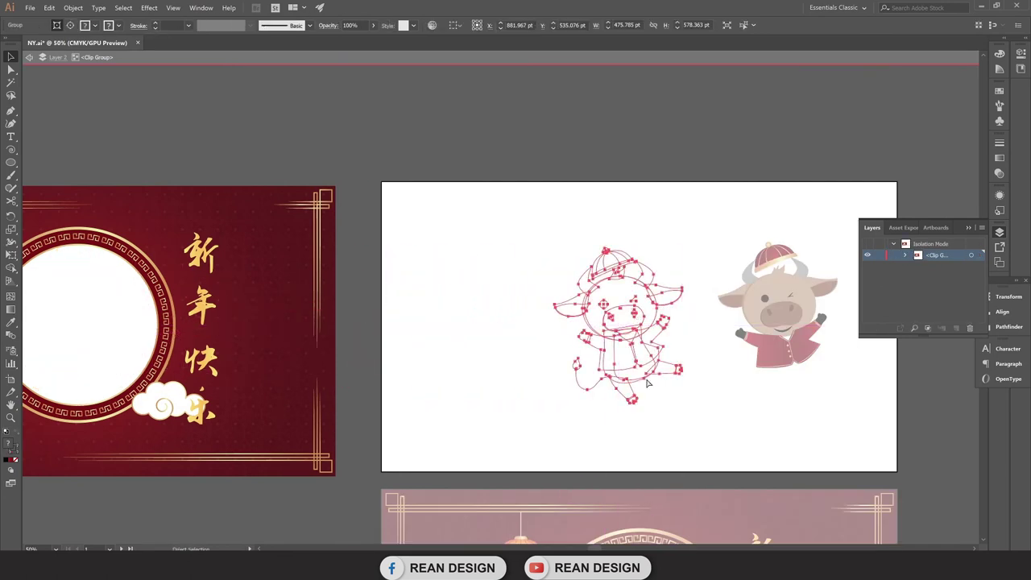
double_click(670, 403)
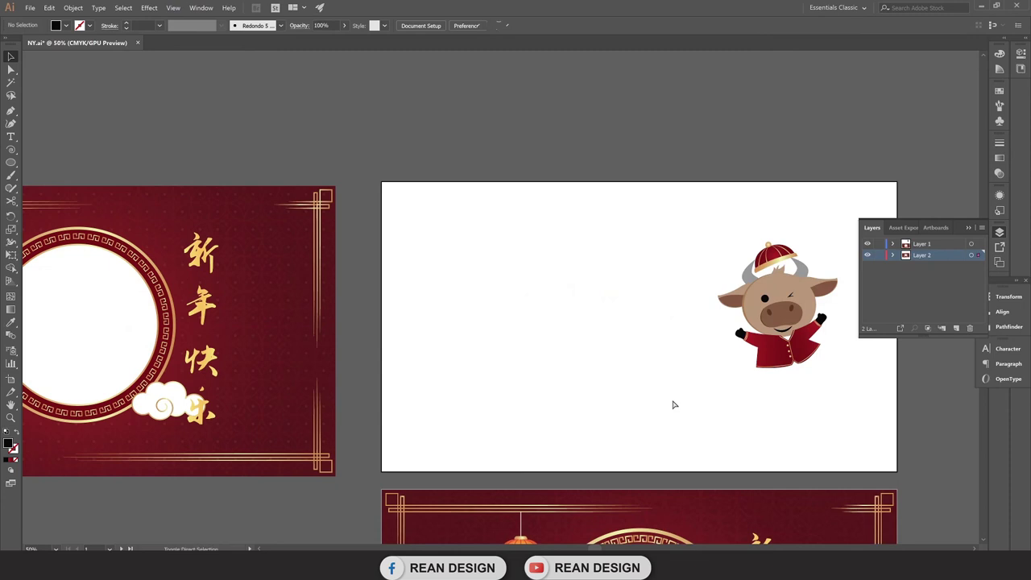
key(ctrl+z)
key(ctrl+=)
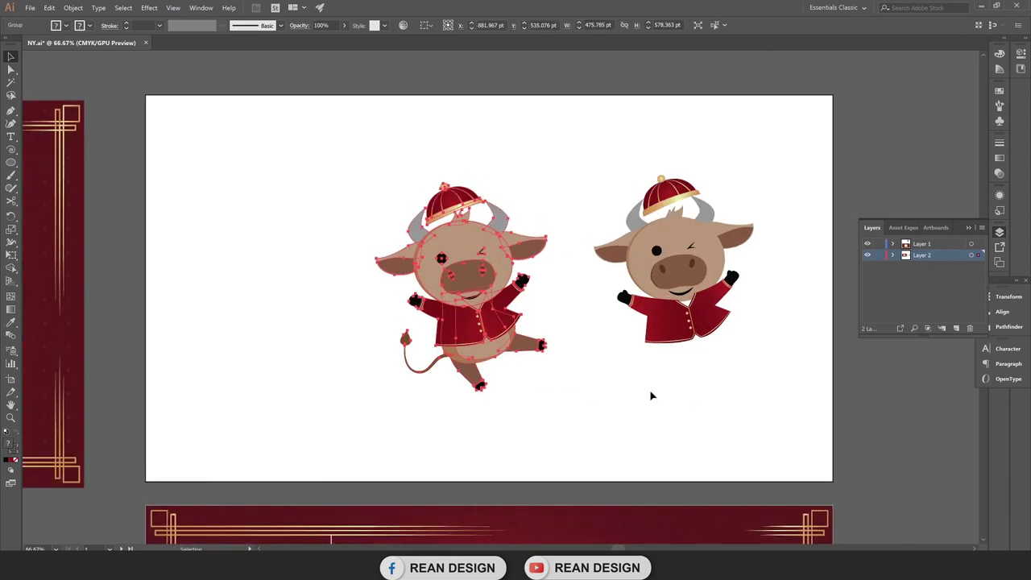
Lock the card background layer and move the jacketed ox closer to the dancing ox.
scroll(652, 395, up, 1)
click(879, 255)
scroll(637, 383, up, 1)
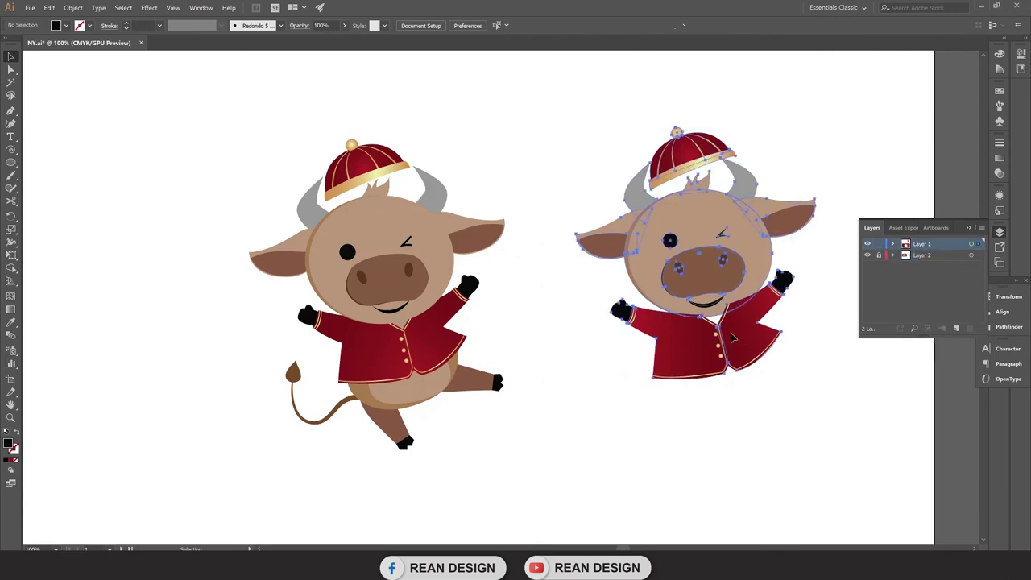
drag(735, 339, 672, 336)
drag(651, 447, 630, 449)
click(630, 449)
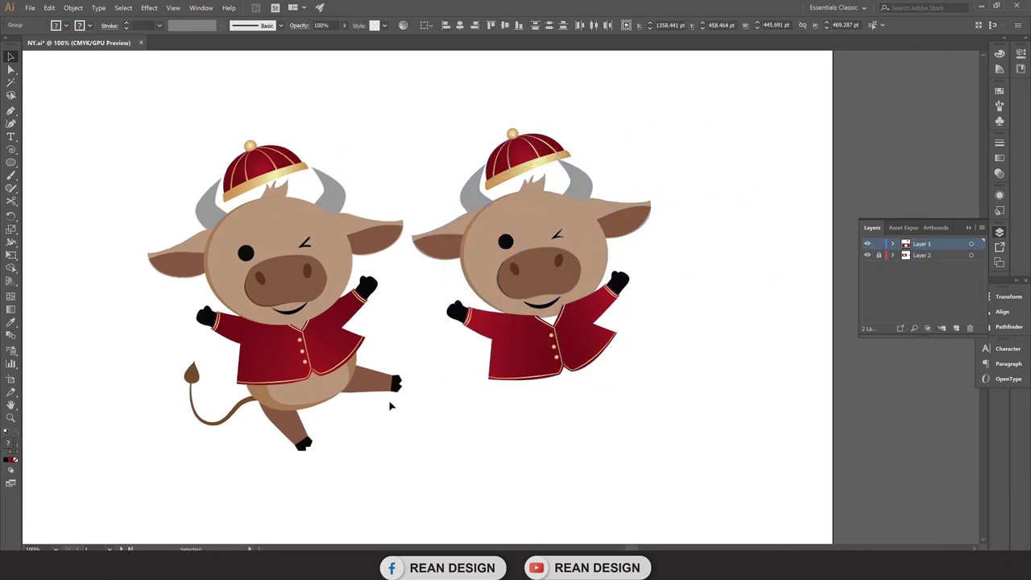
Check the jacketed ox's placement by selecting it and scrolling around the two oxen.
scroll(392, 403, up, 1)
click(614, 252)
scroll(614, 252, up, 2)
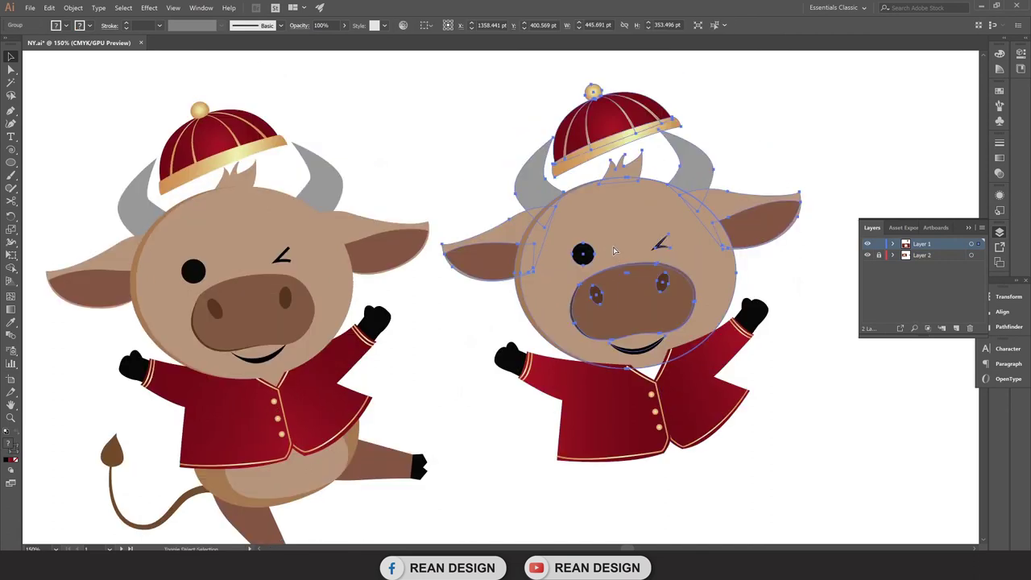
scroll(766, 362, down, 2)
click(822, 390)
scroll(818, 372, down, 1)
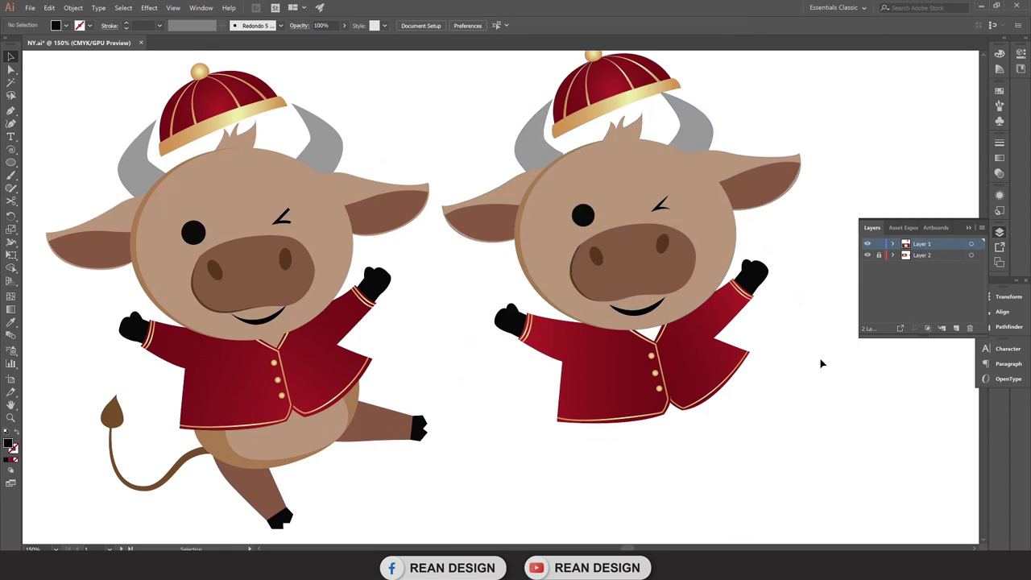
scroll(822, 364, down, 1)
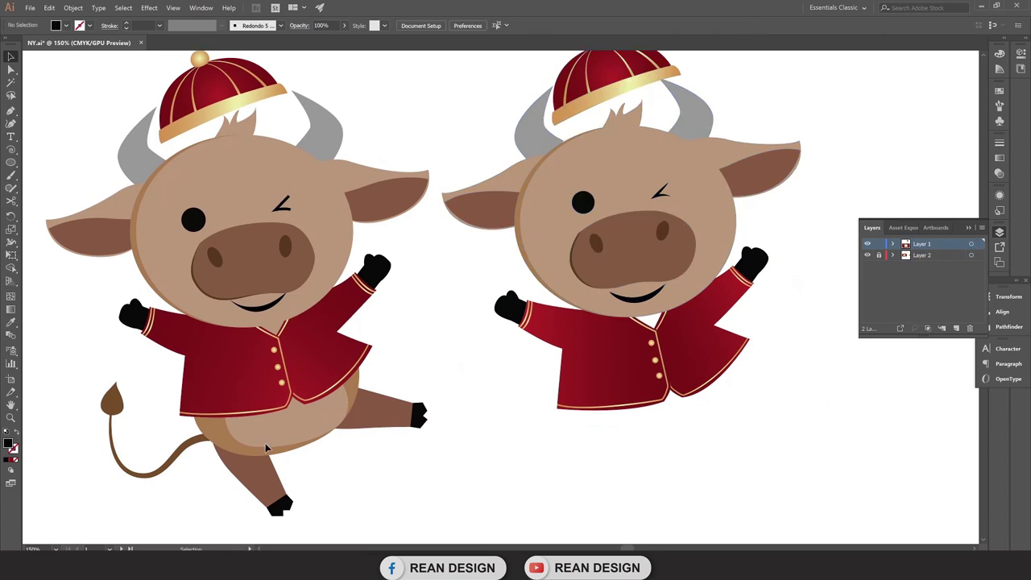
scroll(267, 448, down, 2)
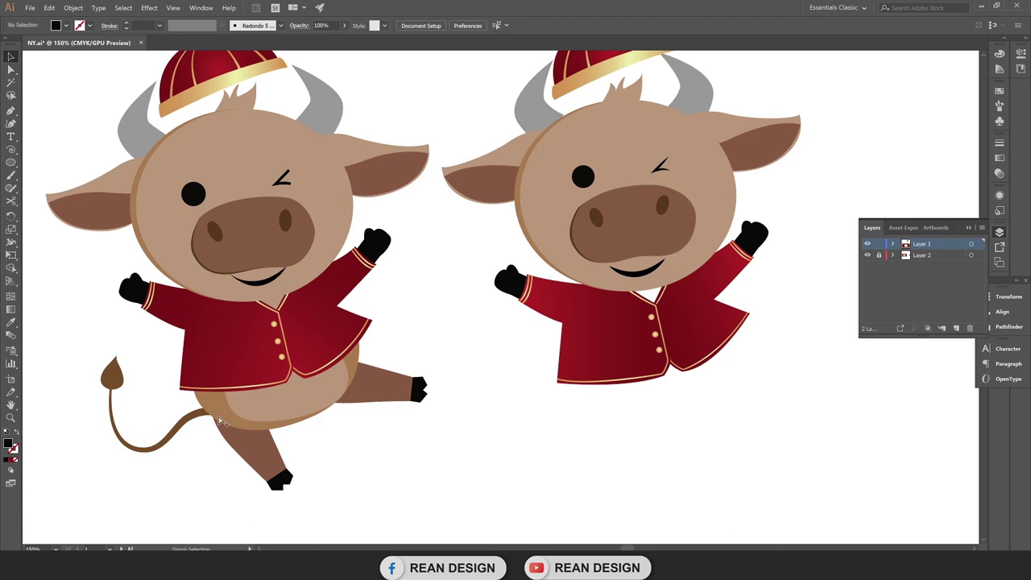
scroll(225, 411, down, 1)
scroll(230, 405, down, 1)
Pen-trace a curved path around the left bull's chest, belly and right shoulder.
click(11, 110)
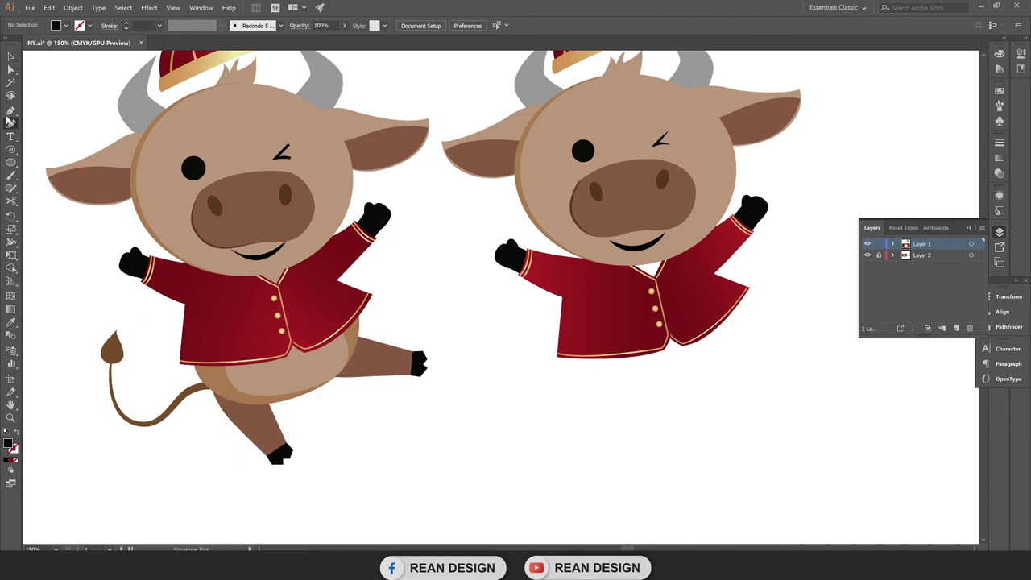
scroll(195, 249, down, 1)
scroll(195, 250, down, 1)
click(195, 230)
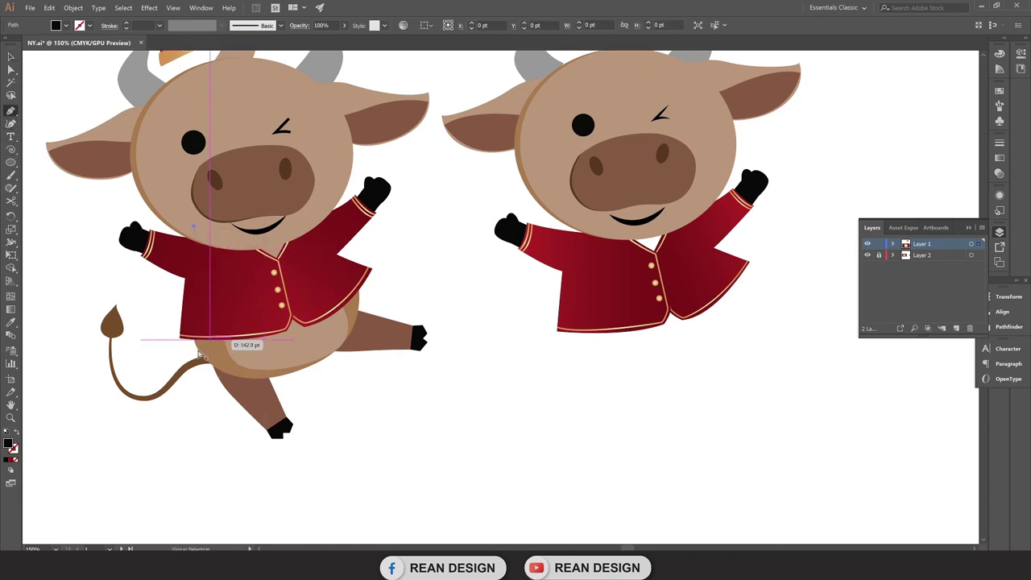
scroll(223, 343, up, 2)
drag(182, 339, 200, 356)
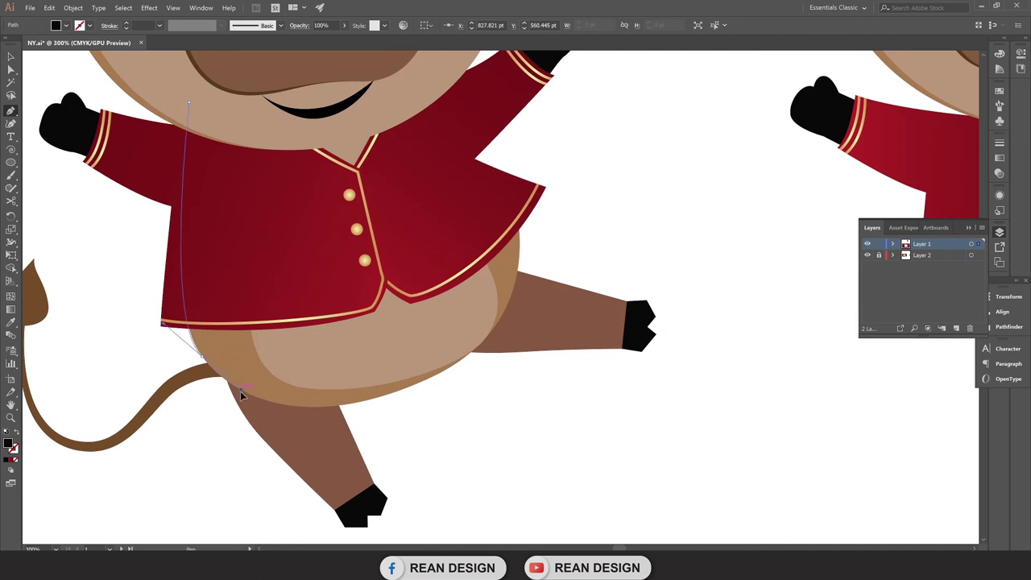
drag(240, 395, 439, 376)
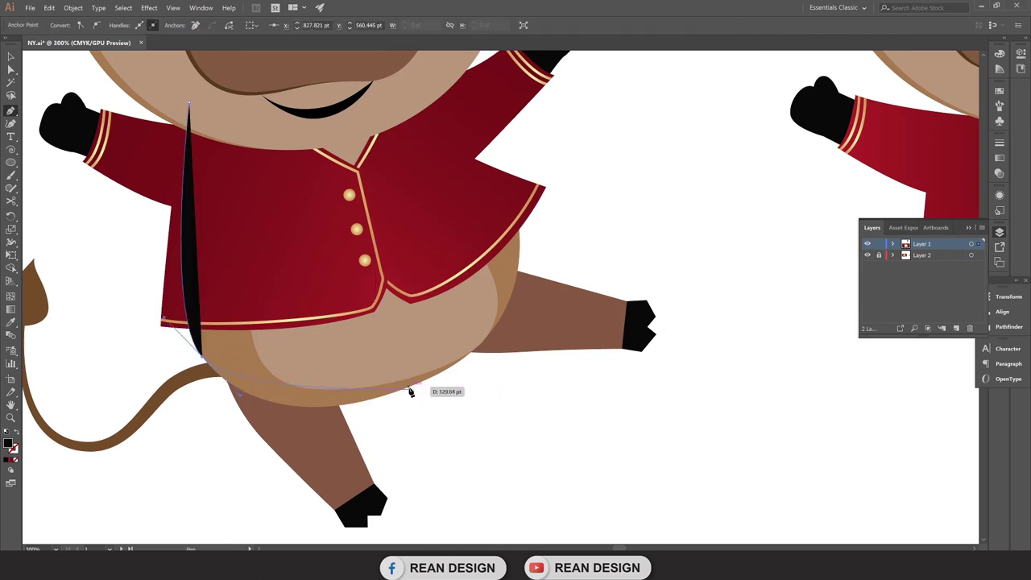
drag(522, 351, 524, 350)
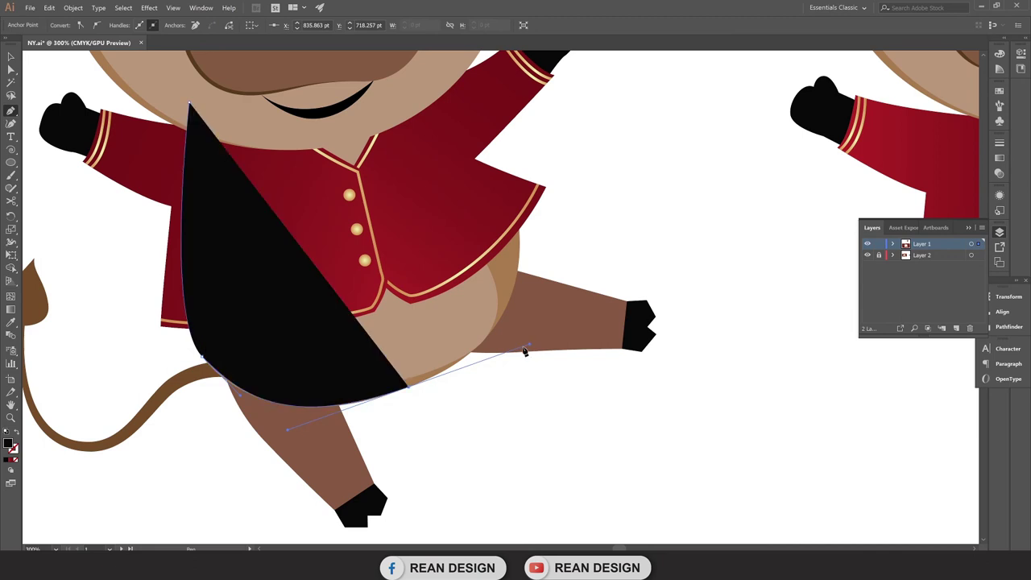
scroll(524, 304, up, 1)
scroll(525, 290, down, 2)
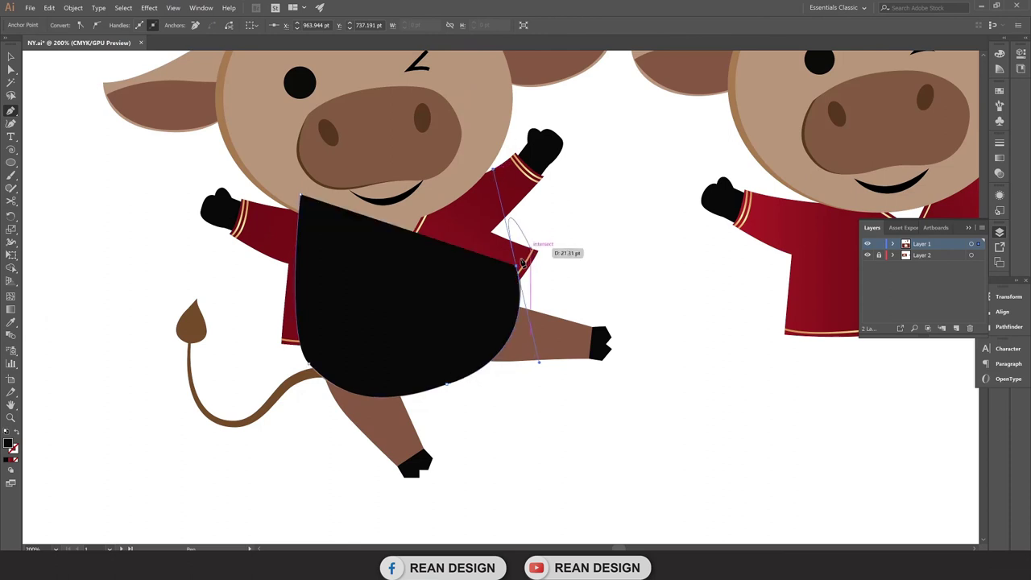
drag(427, 176, 323, 201)
scroll(317, 215, down, 1)
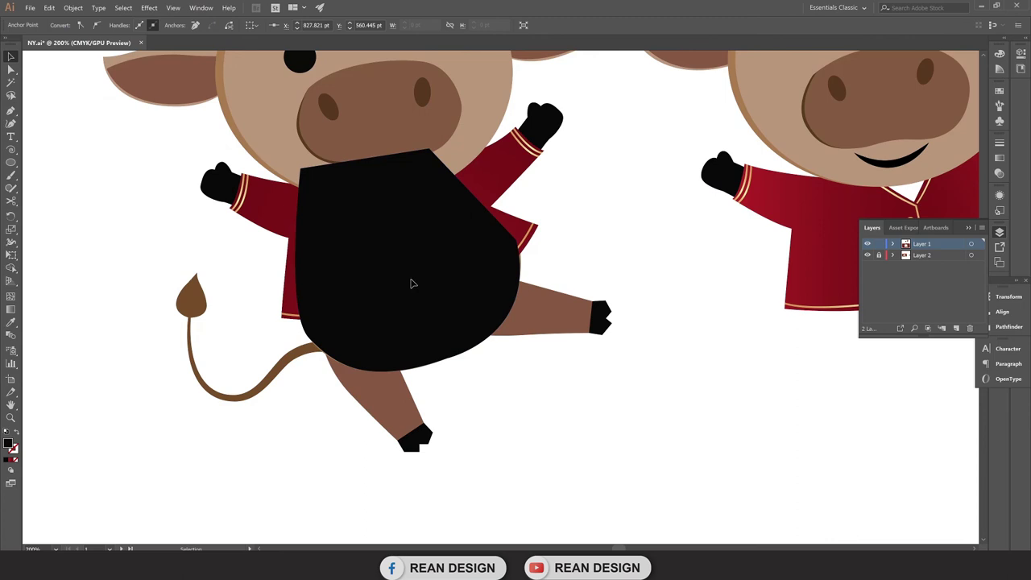
Set the traced shape's fill to None and its stroke to green.
key(v)
click(68, 25)
click(8, 45)
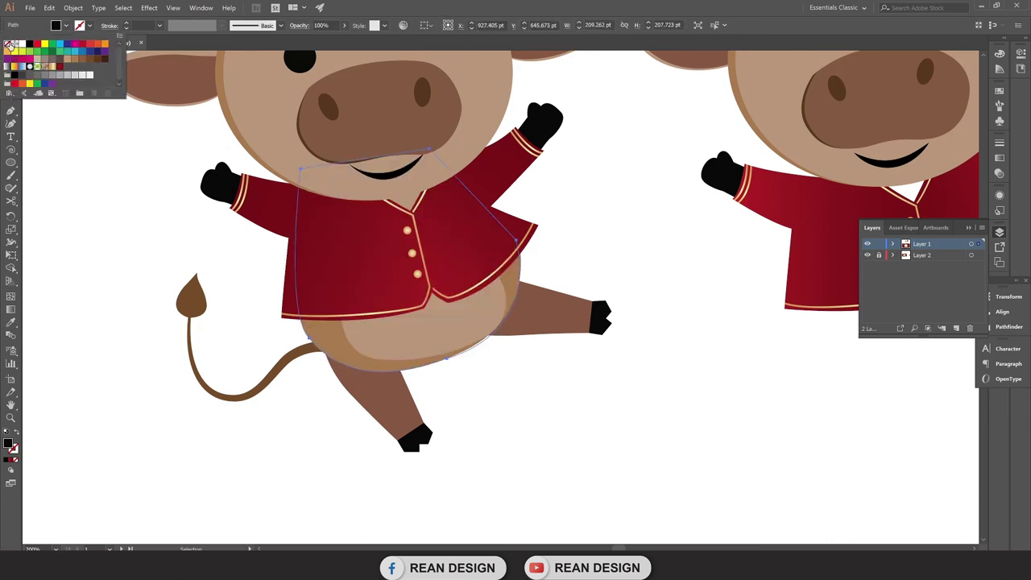
click(44, 53)
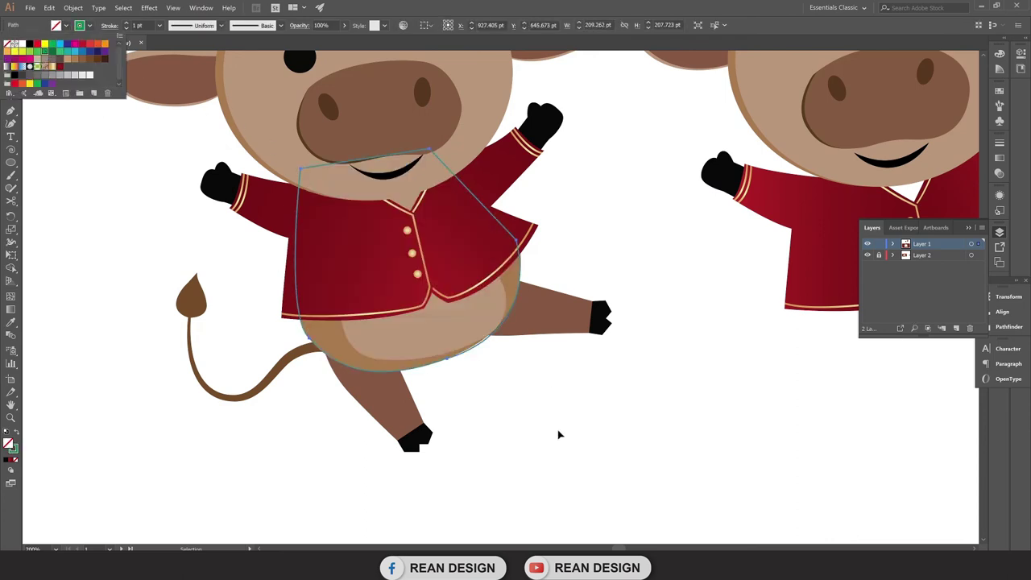
click(557, 433)
alt+scroll(427, 361, up, 1)
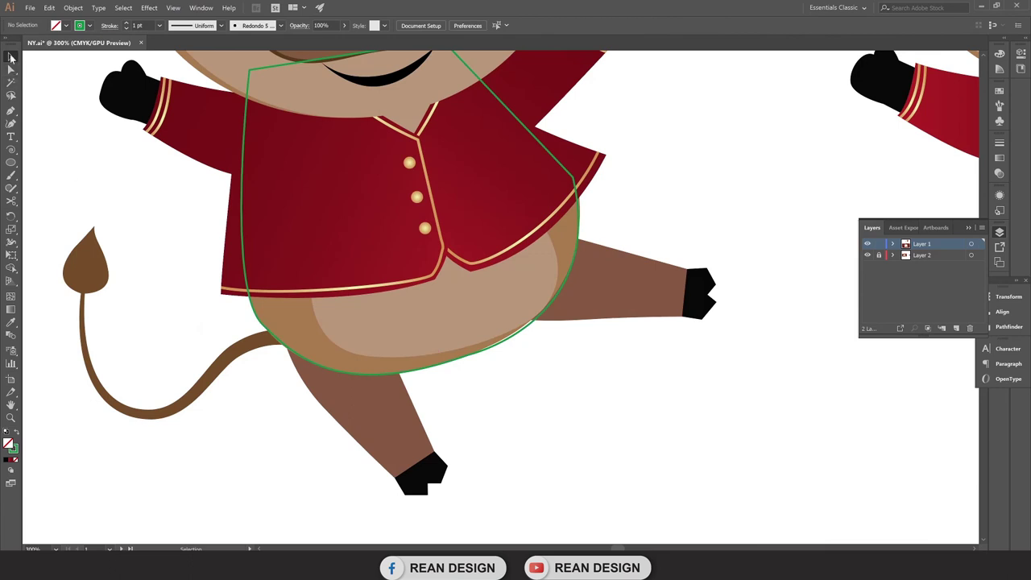
Start the inner belly patch path from the chest down along the lower belly.
click(12, 111)
scroll(318, 138, up, 1)
click(314, 133)
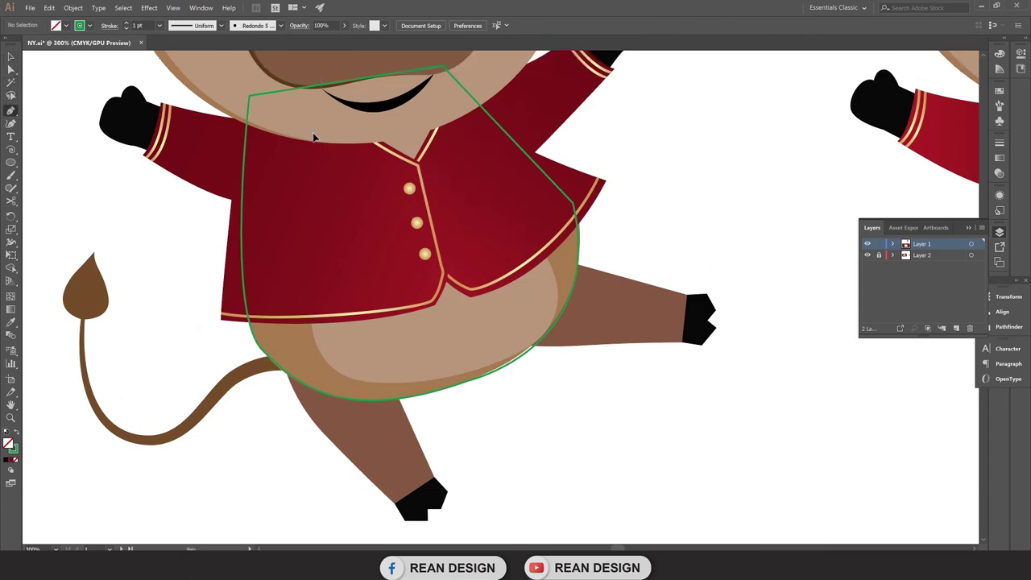
drag(322, 359, 351, 378)
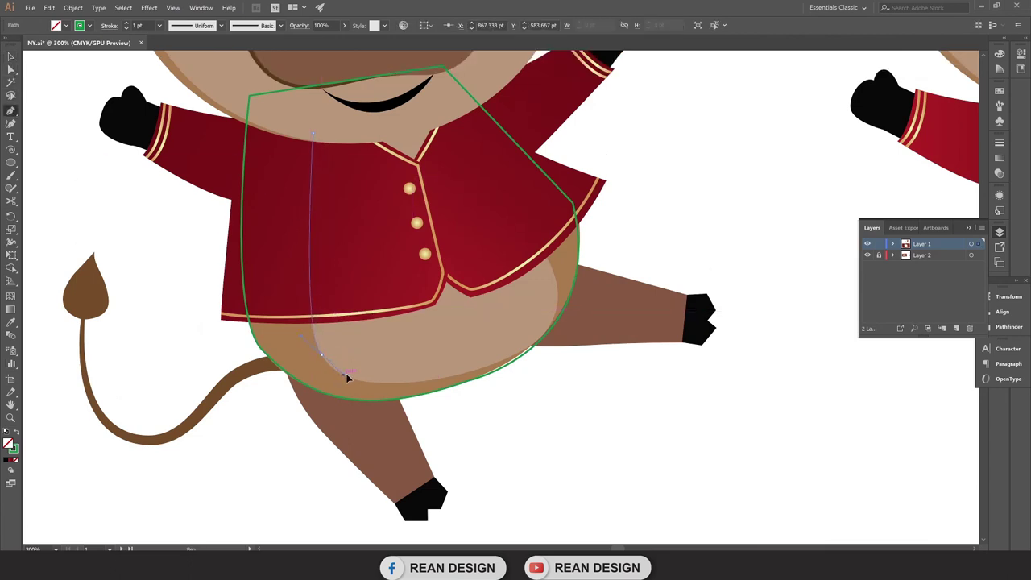
drag(462, 376, 562, 364)
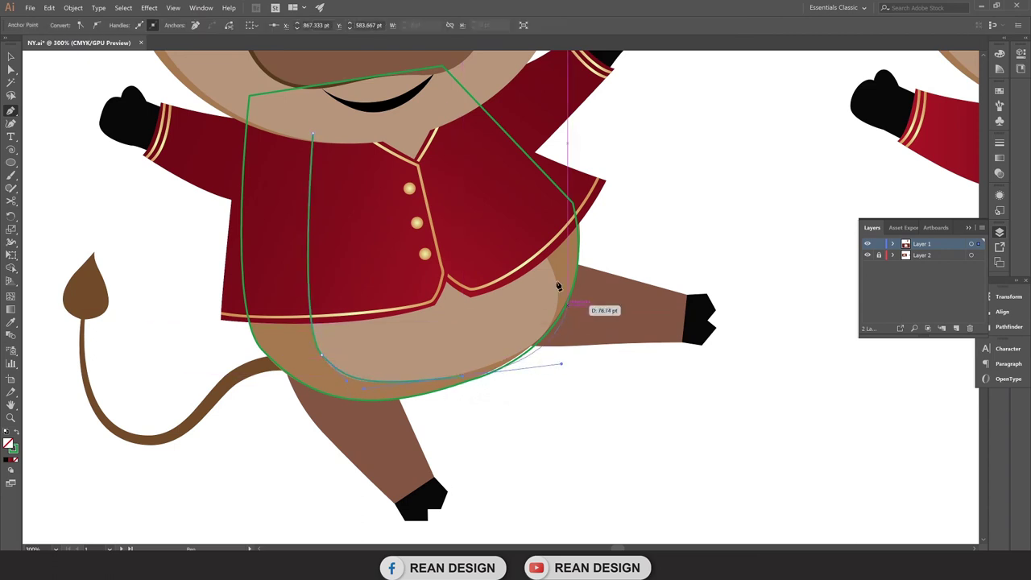
scroll(415, 374, up, 2)
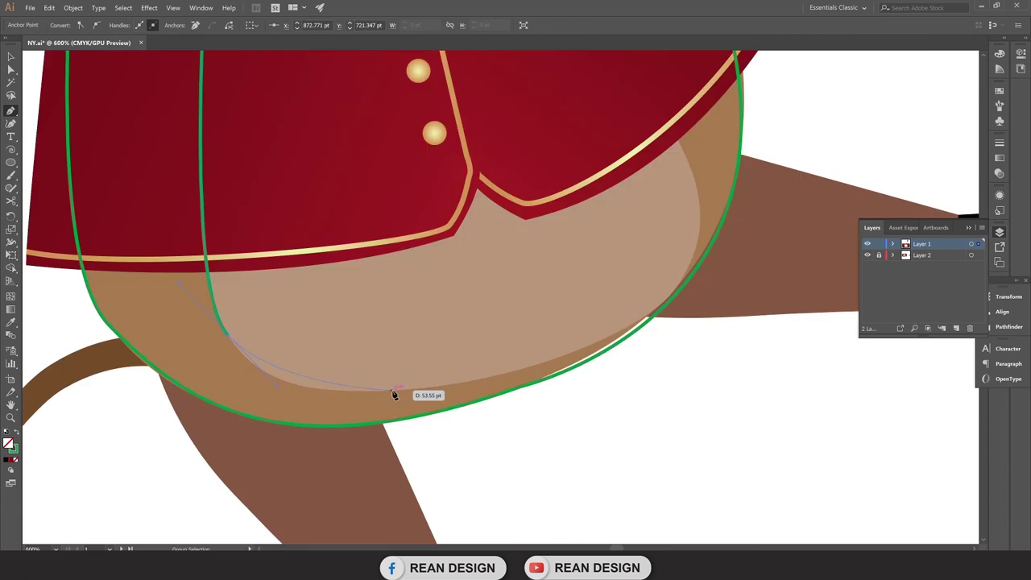
key(ctrl+z)
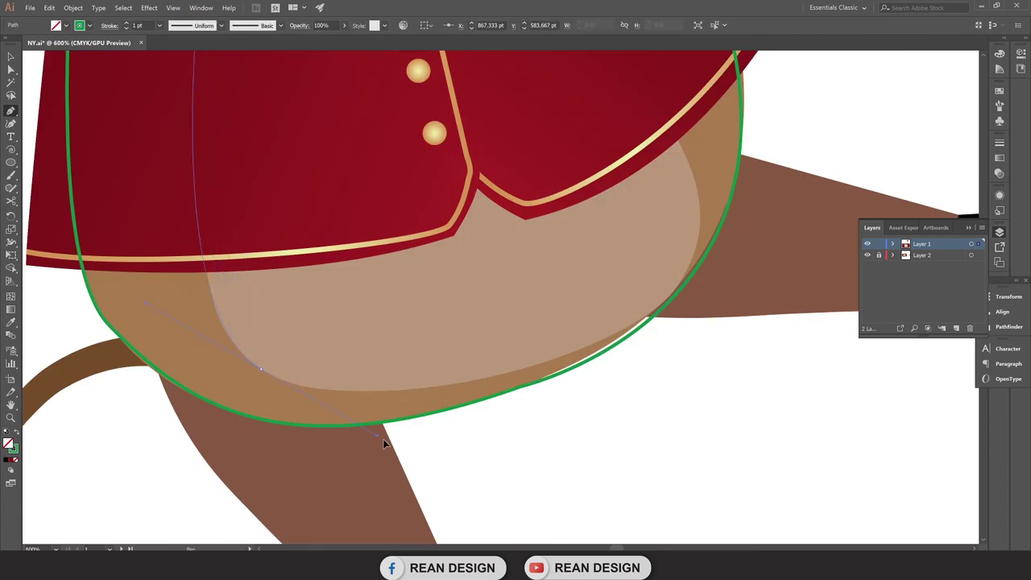
Continue the inner belly path along the bottom and right side, then close it.
click(261, 371)
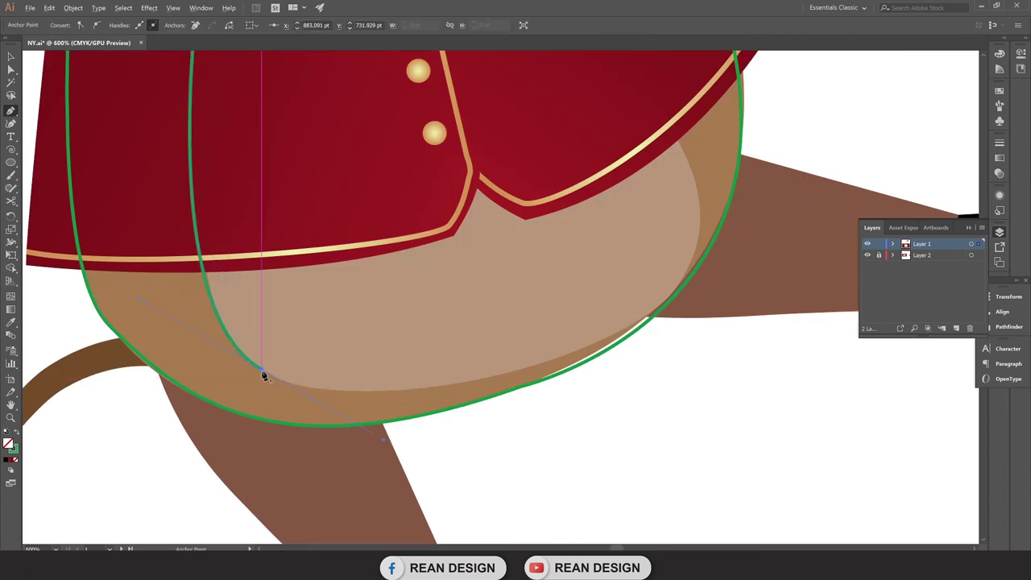
click(519, 369)
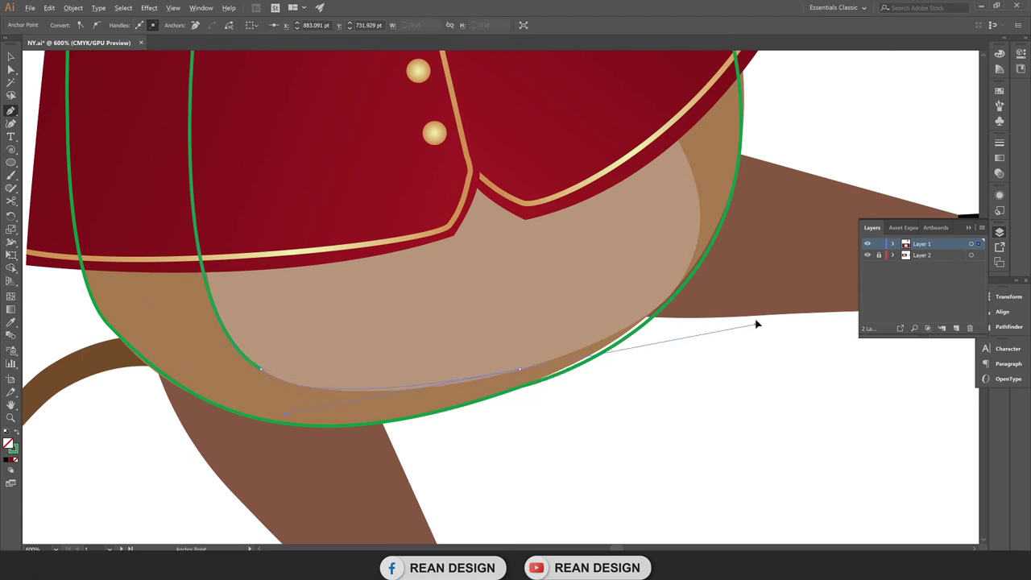
mouse_move(709, 323)
mouse_down()
mouse_move(700, 220)
mouse_move(645, 164)
mouse_up()
scroll(700, 220, up, 3)
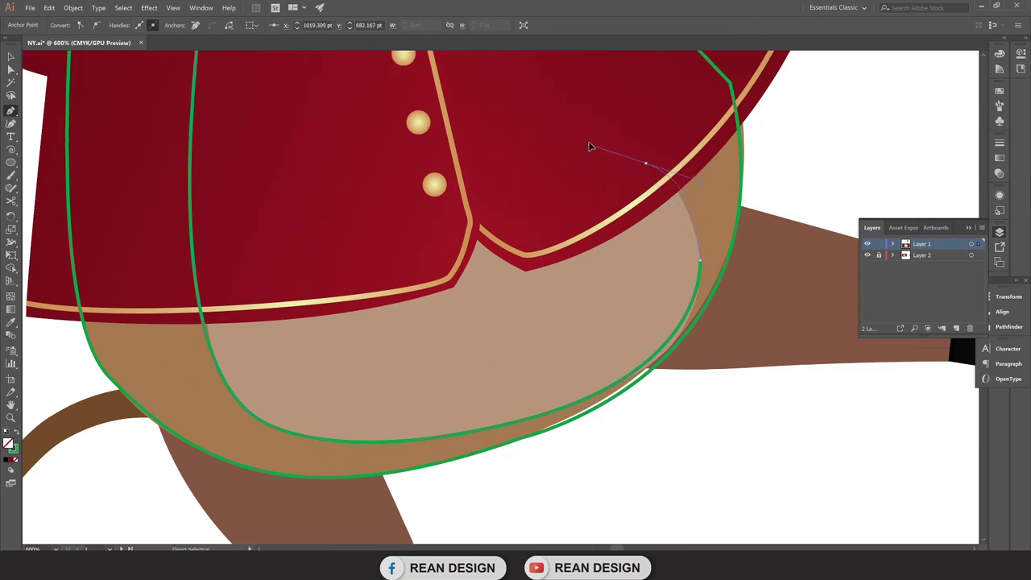
drag(601, 136, 530, 95)
key(ctrl+minus)
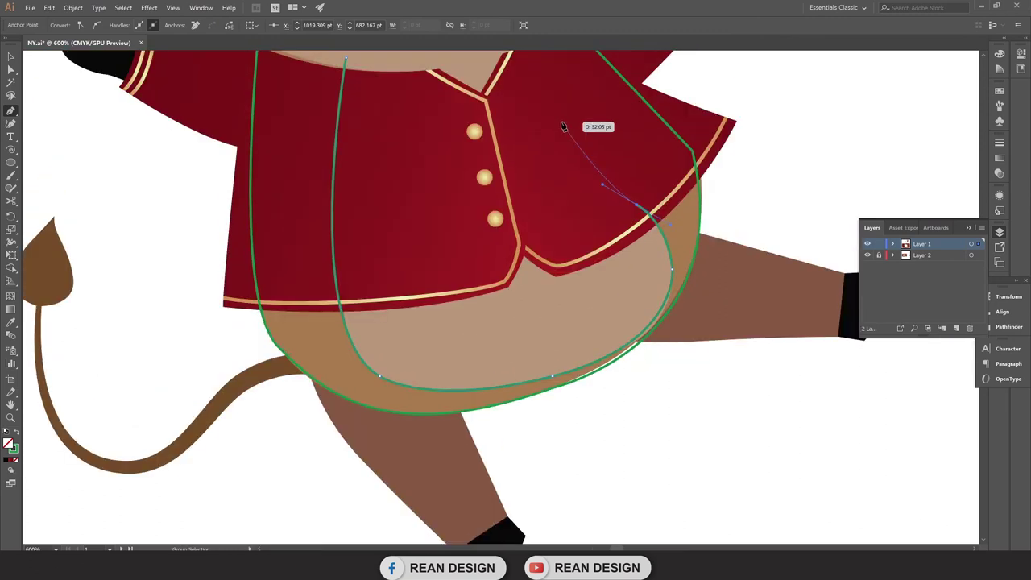
scroll(530, 95, up, 3)
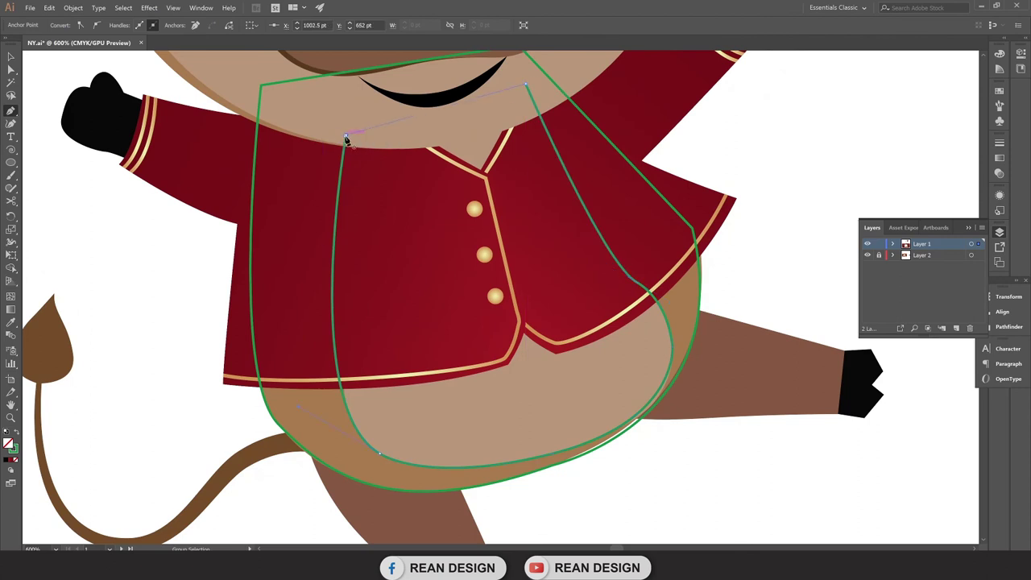
click(352, 140)
scroll(353, 141, down, 3)
scroll(367, 161, down, 2)
Fill the inner patch with light tan and the outer shape with tan-brown by sampling.
key(i)
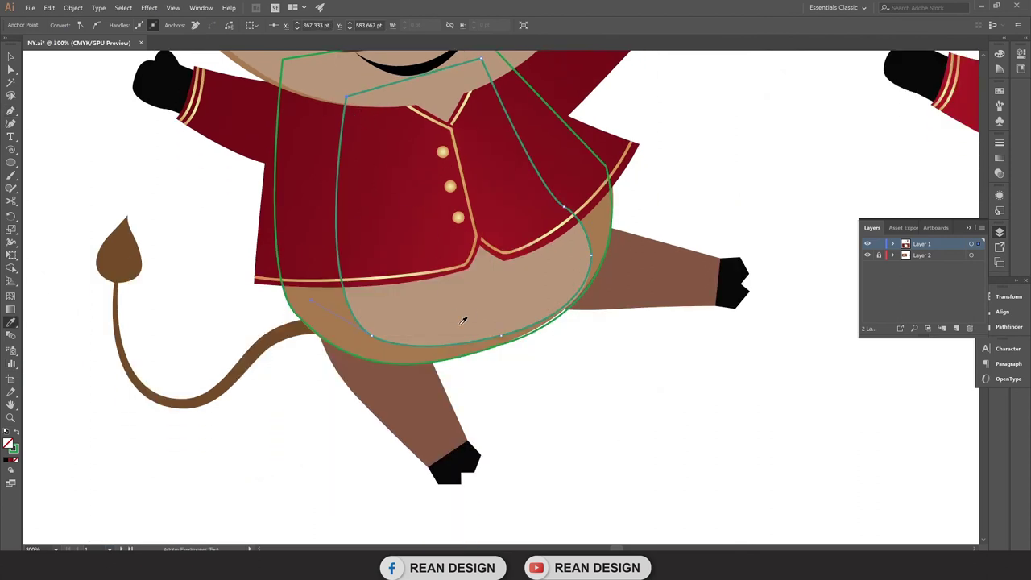
click(476, 308)
key(v)
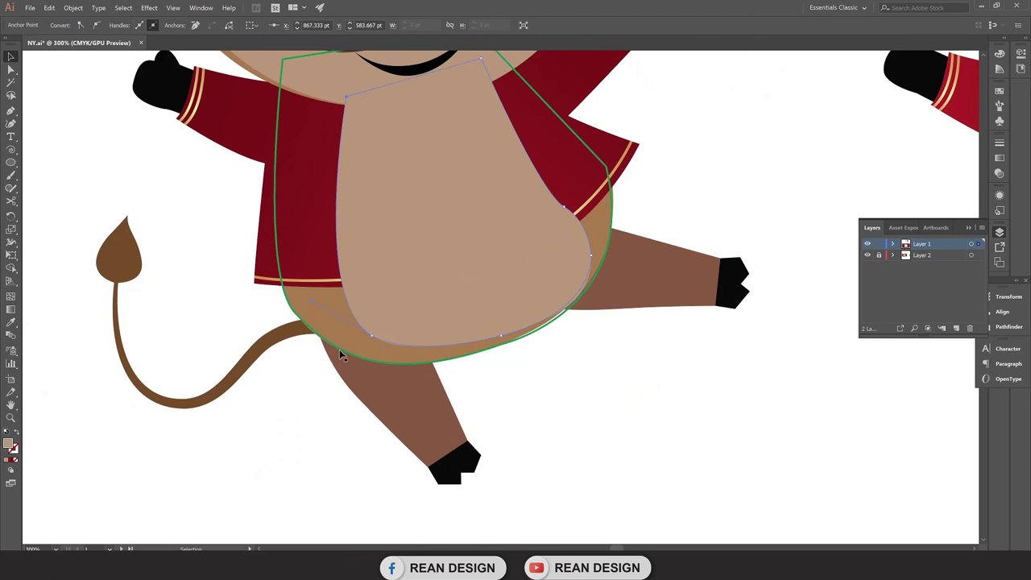
click(340, 352)
key(i)
click(349, 342)
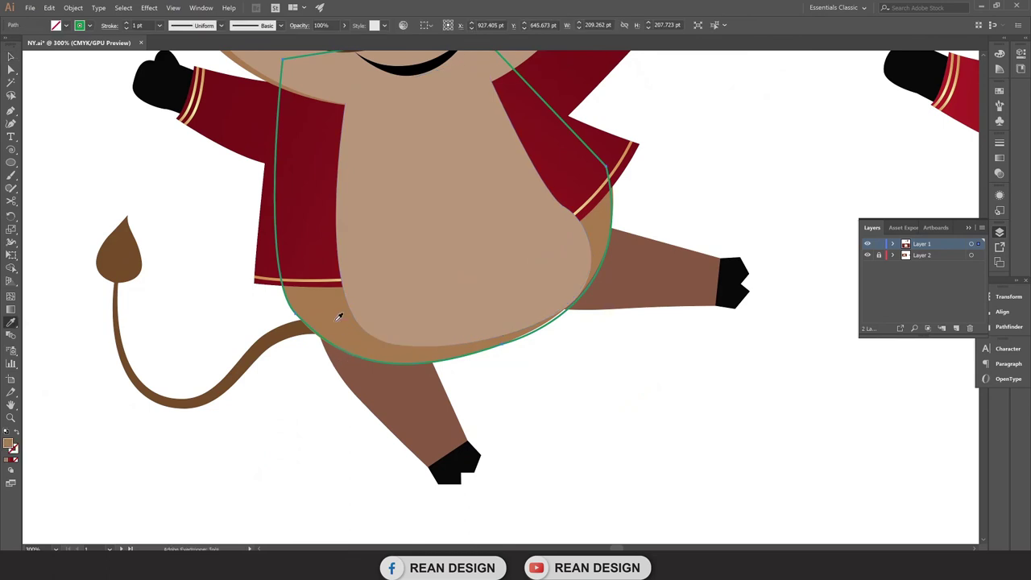
key(ctrl+minus)
key(b)
key(v)
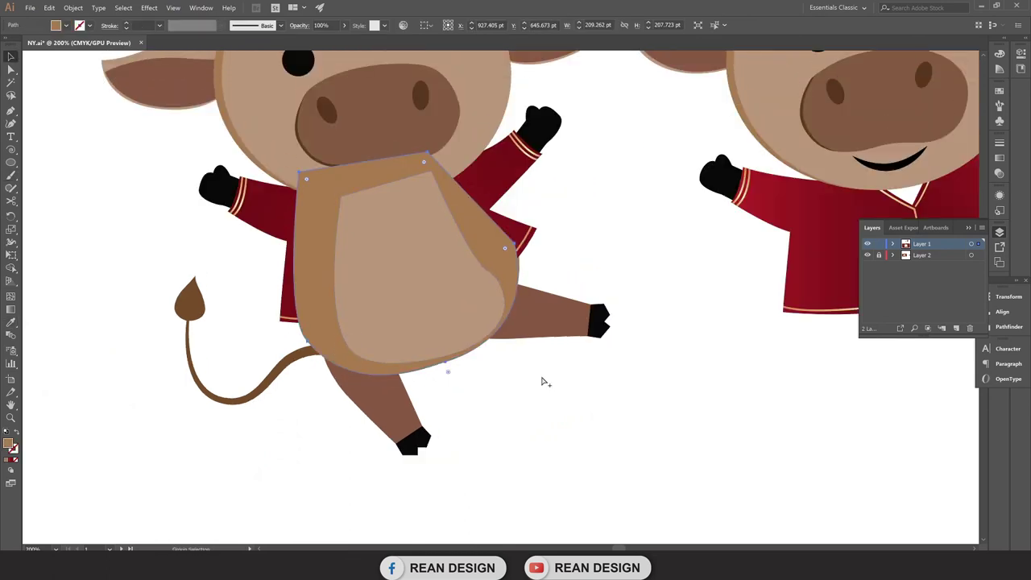
key(ctrl+minus)
Move the belly shapes onto the right ox, send them behind the jacket, and nudge into place.
drag(357, 274, 733, 274)
key(ctrl+[)
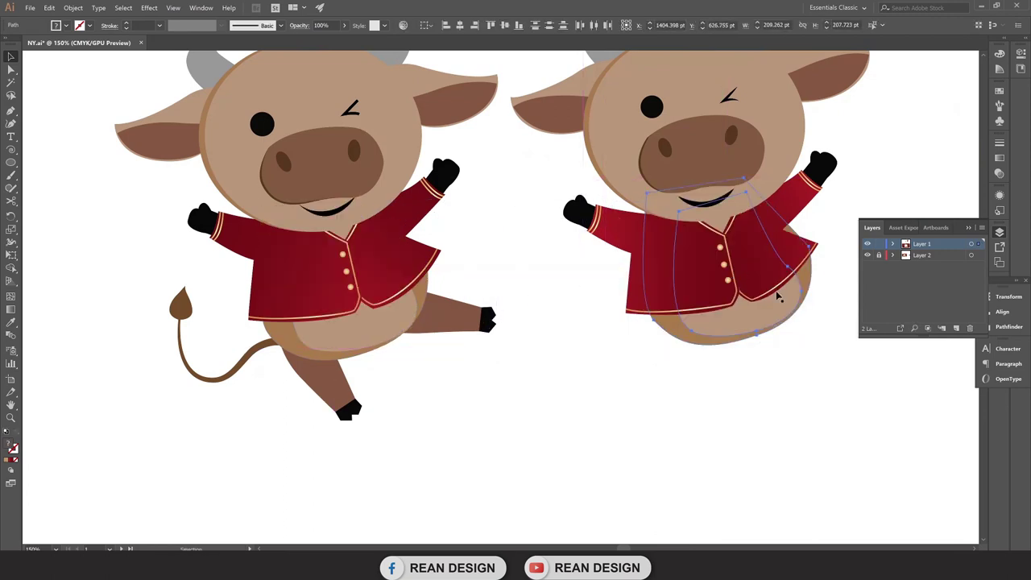
mouse_move(756, 326)
mouse_down()
mouse_move(764, 337)
mouse_move(748, 332)
mouse_up()
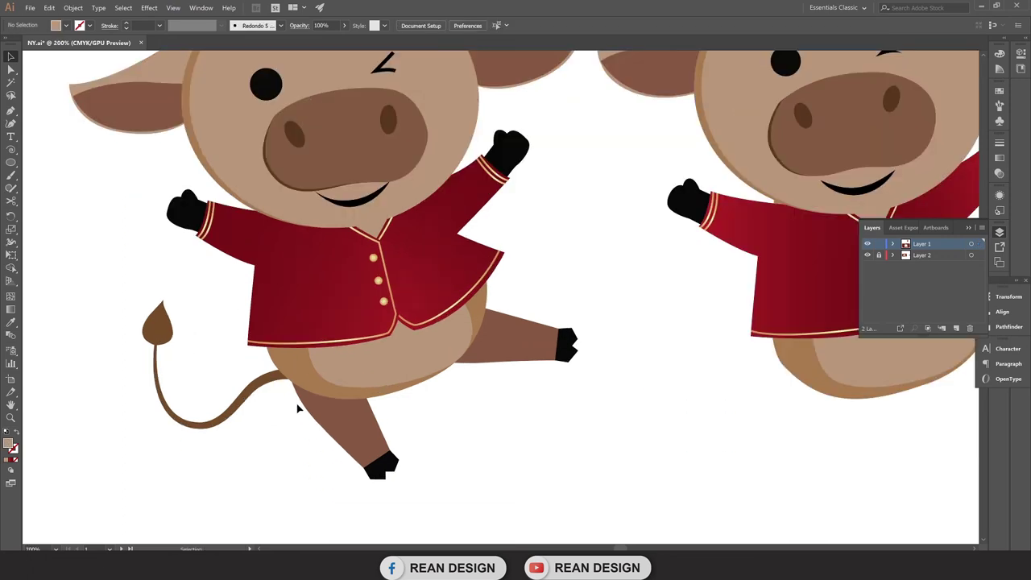
scroll(298, 409, down, 2)
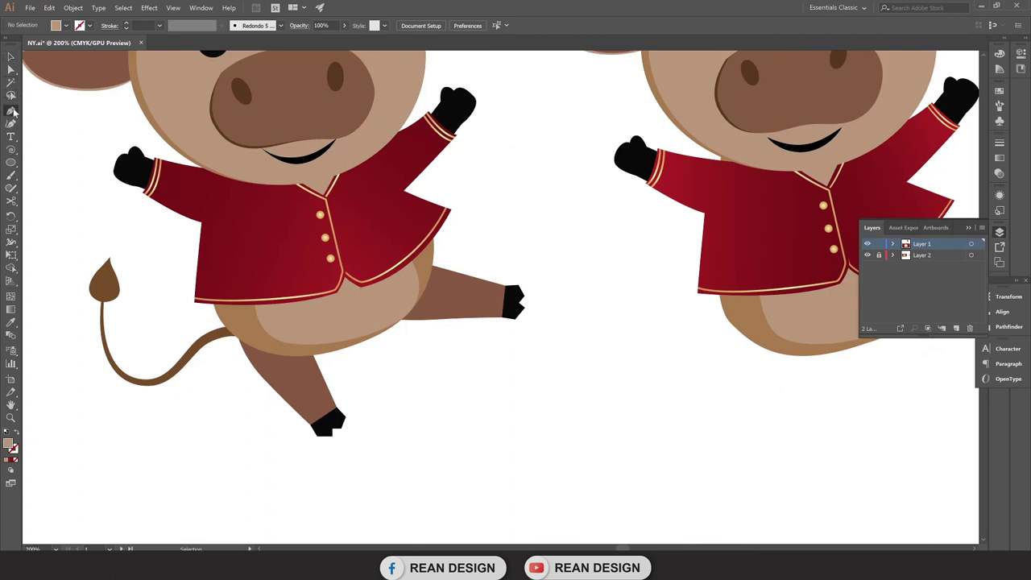
Trace a closed shading shape along the back leg and fill it with the leg's brown.
scroll(231, 299, down, 2)
alt+scroll(242, 265, up, 1)
click(246, 248)
drag(272, 322, 306, 350)
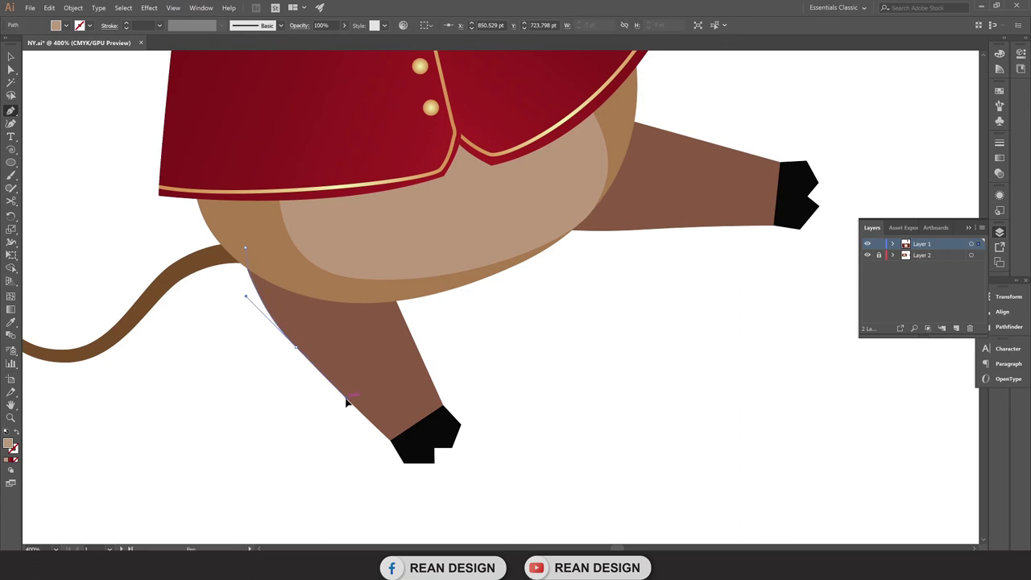
click(392, 445)
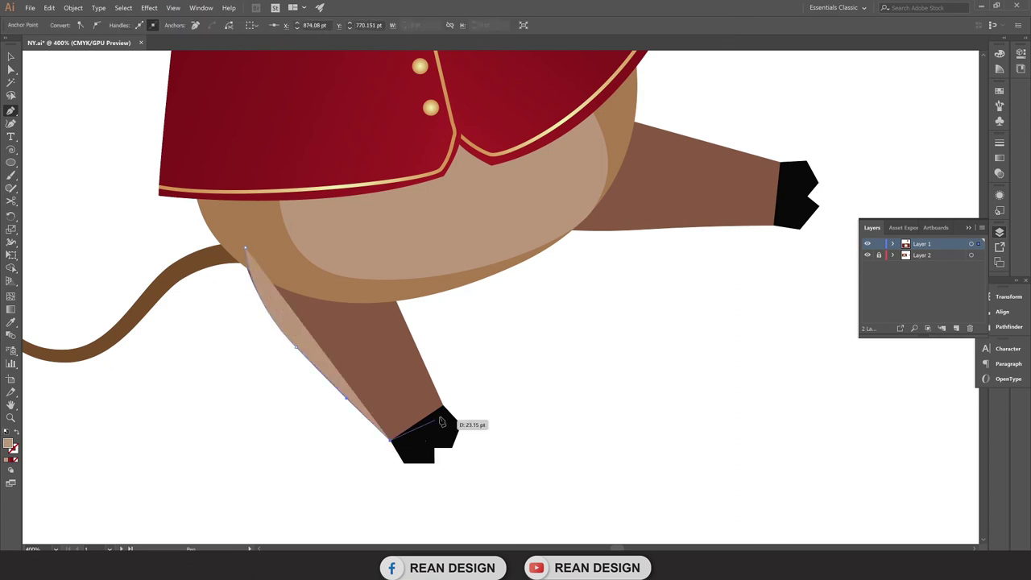
drag(393, 445, 415, 446)
scroll(415, 445, up, 3)
drag(474, 407, 509, 339)
scroll(451, 305, down, 3)
click(468, 316)
click(356, 284)
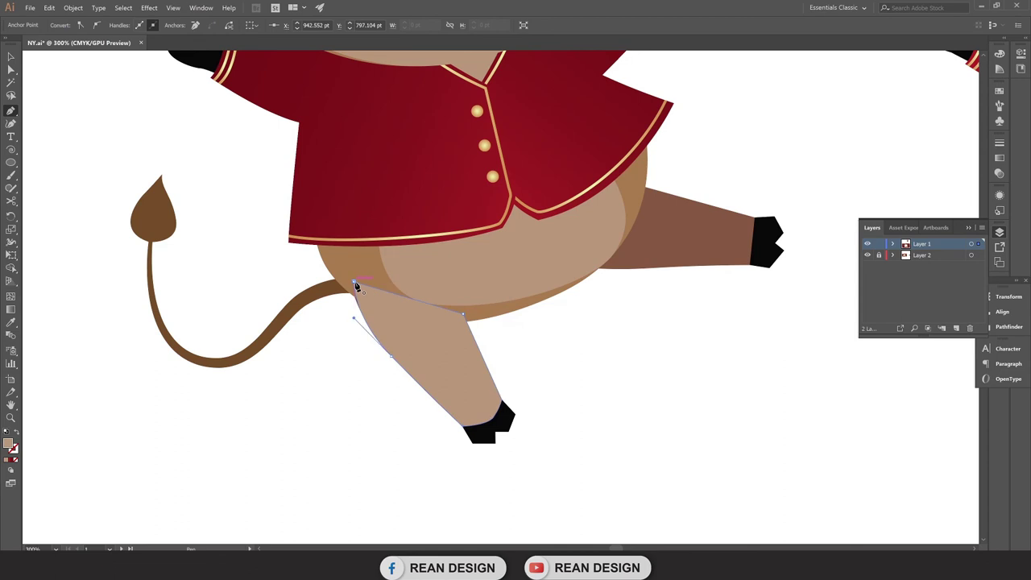
key(i)
click(668, 229)
scroll(640, 279, down, 2)
Lower the back leg's opacity so the hoof beneath shows through.
key(v)
scroll(596, 387, up, 2)
scroll(573, 406, up, 2)
click(349, 350)
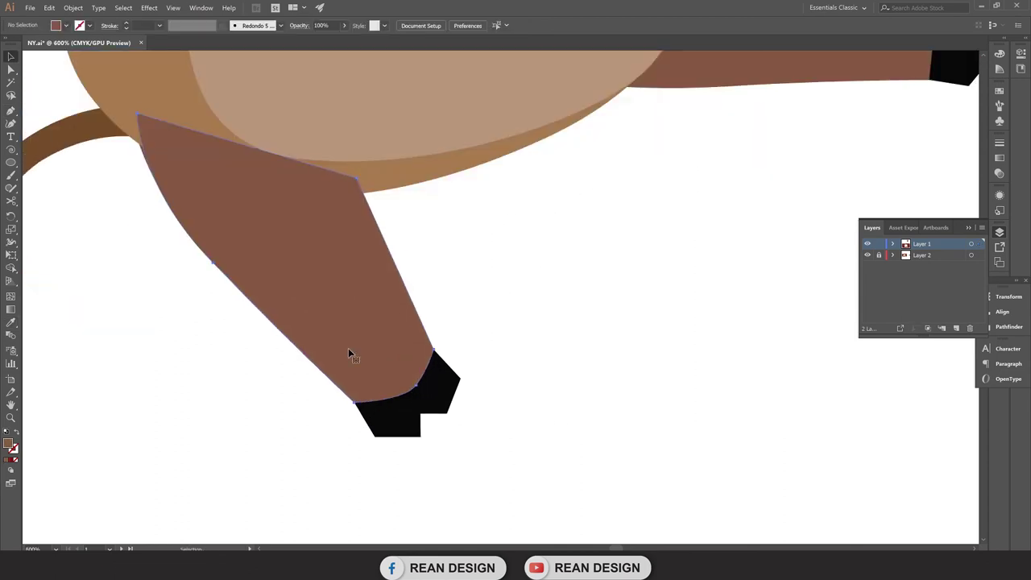
click(67, 26)
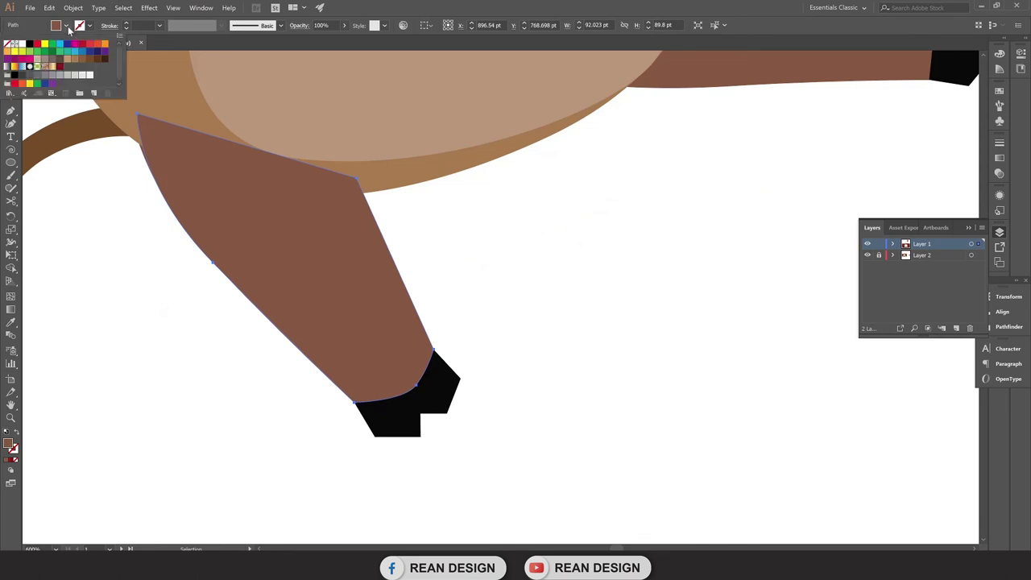
click(342, 27)
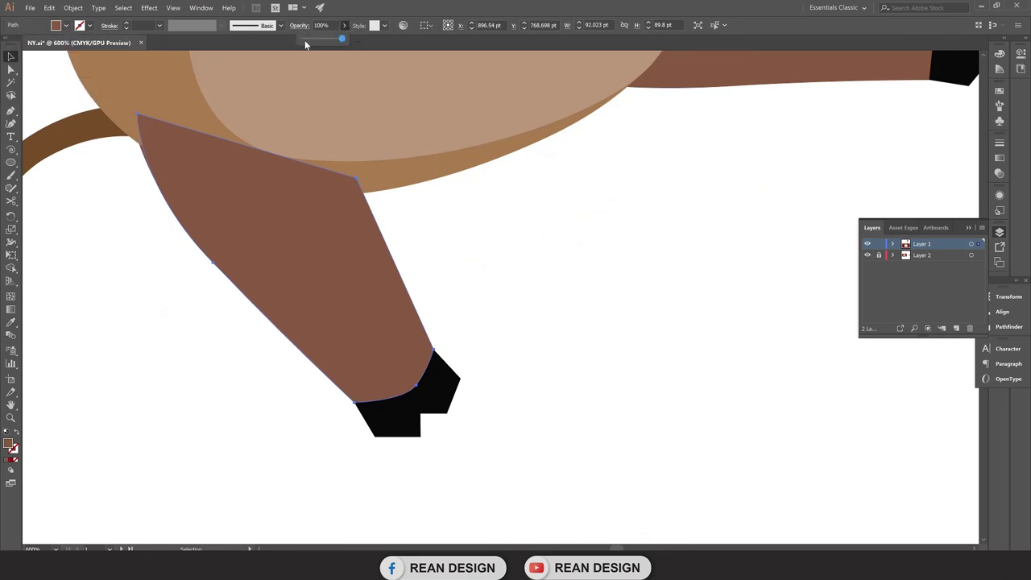
click(589, 448)
Pen-trace a new six-point hoof outline over the end of the leg.
scroll(403, 433, up, 1)
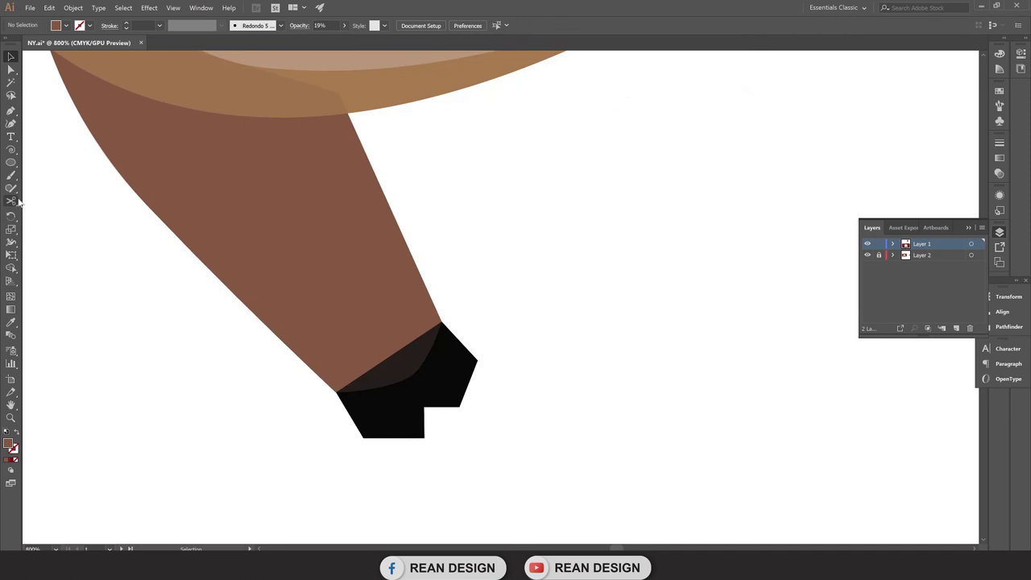
click(11, 110)
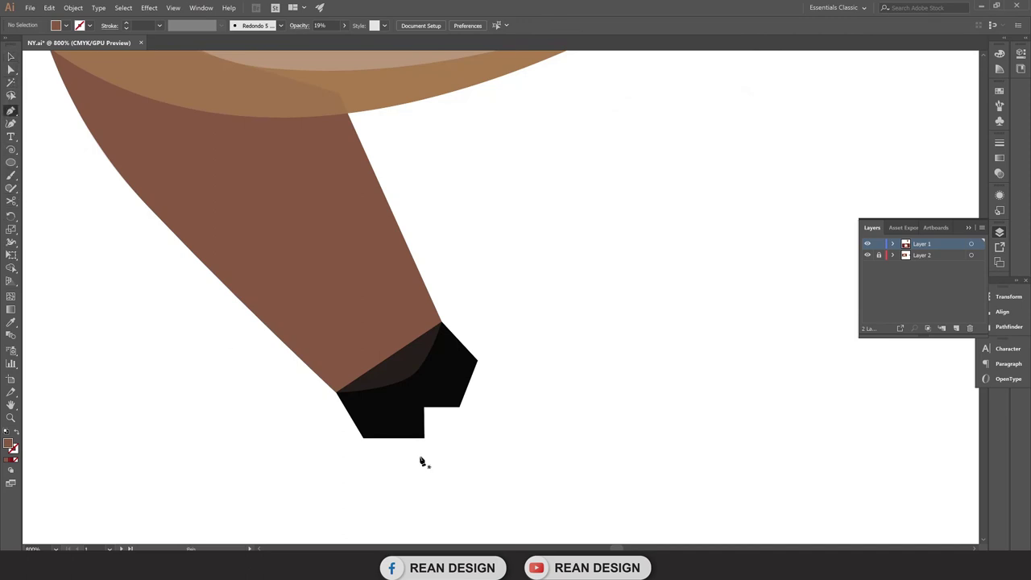
click(337, 393)
click(442, 325)
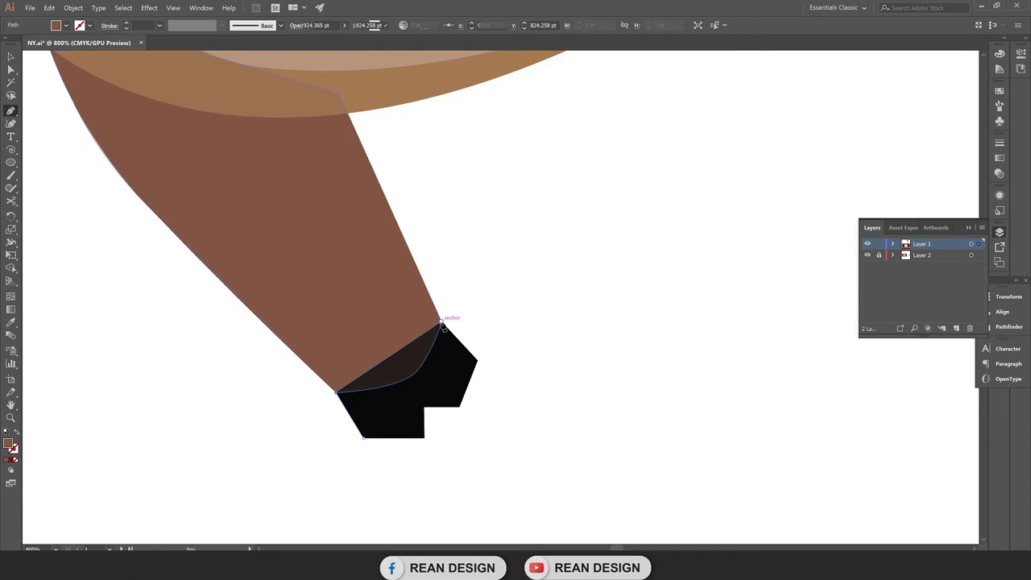
click(477, 361)
click(463, 407)
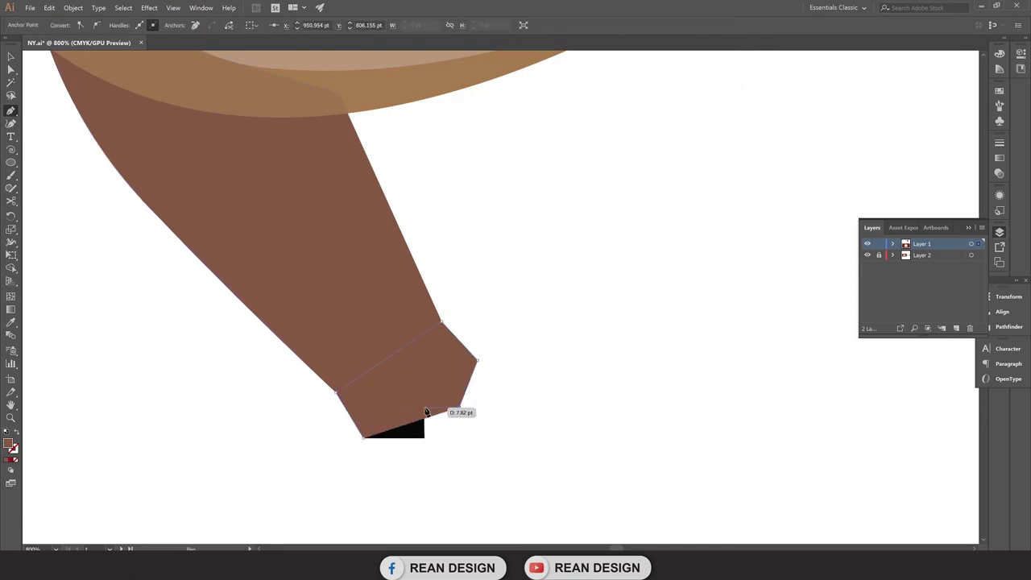
click(424, 437)
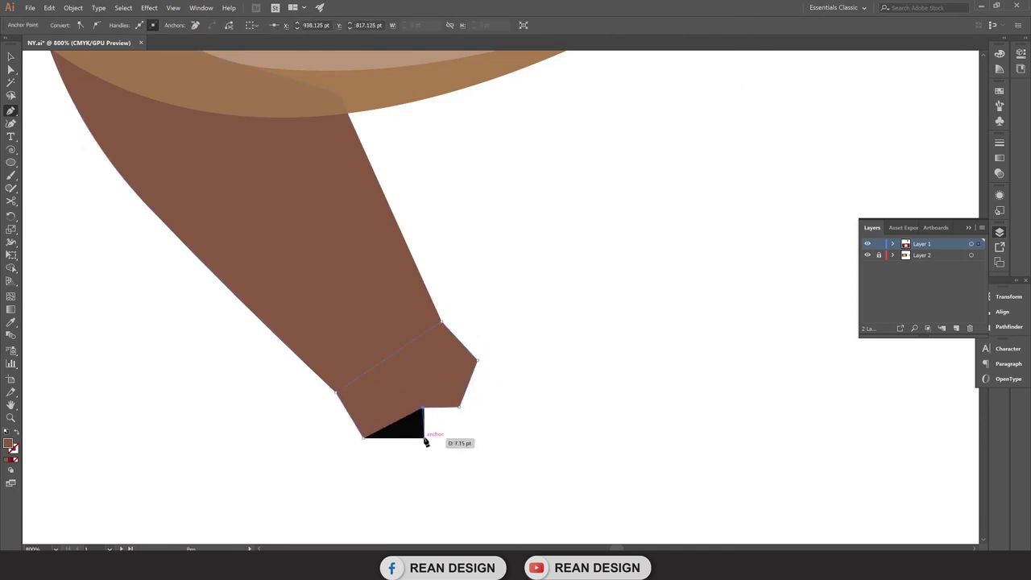
click(365, 442)
Fill the new hoof outline with the black sampled from the old hoof.
alt+scroll(364, 435, down, 1)
scroll(372, 439, up, 1)
key(i)
click(931, 97)
key(v)
click(599, 412)
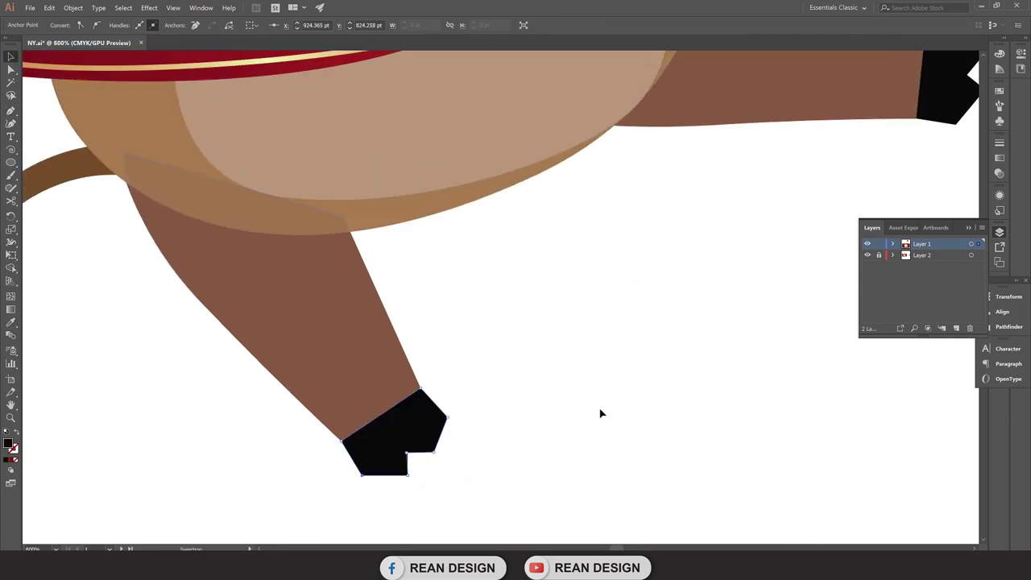
Restore the brown back leg to 100% opacity and deselect it.
click(326, 347)
click(345, 25)
drag(330, 40, 353, 39)
click(532, 250)
Group the back leg with its black hoof.
alt+scroll(553, 307, down, 2)
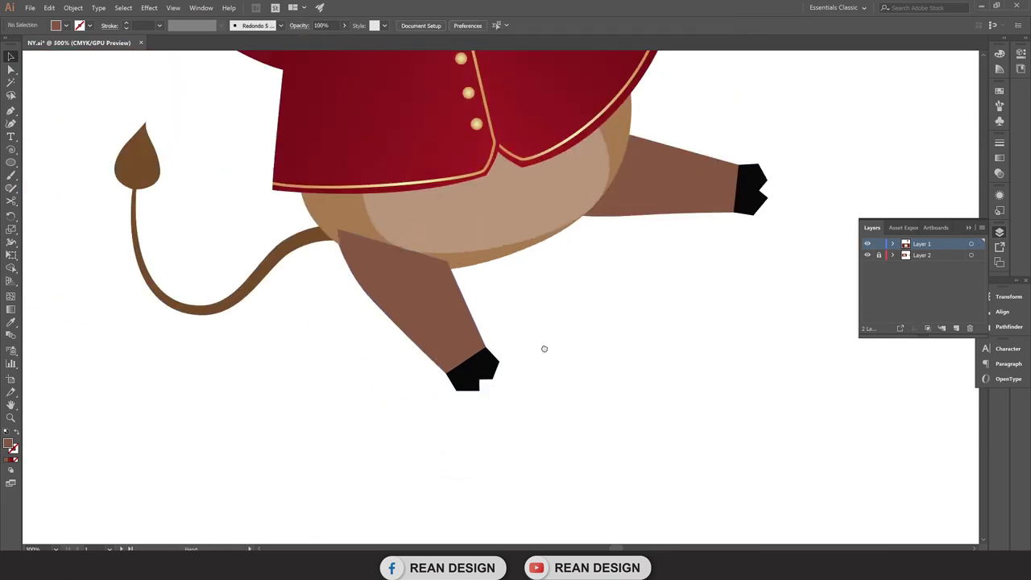
drag(544, 349, 350, 406)
shift+click(253, 377)
right_click(250, 374)
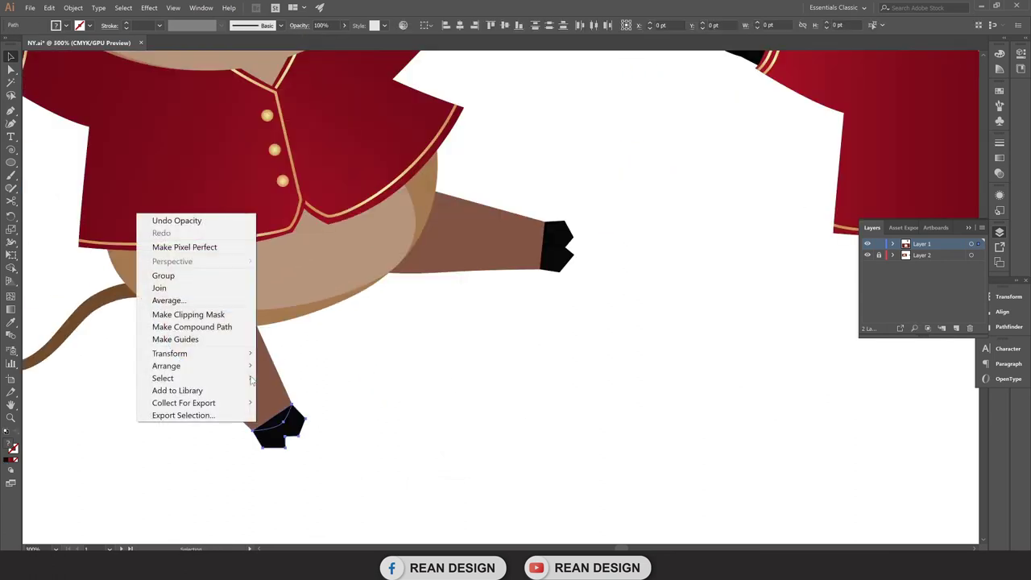
click(165, 276)
Duplicate the leg group and rotate the copy about 24° counter-clockwise into the raised-leg position.
mouse_move(249, 369)
alt+mouse_down()
mouse_move(492, 244)
mouse_move(503, 266)
alt+mouse_up()
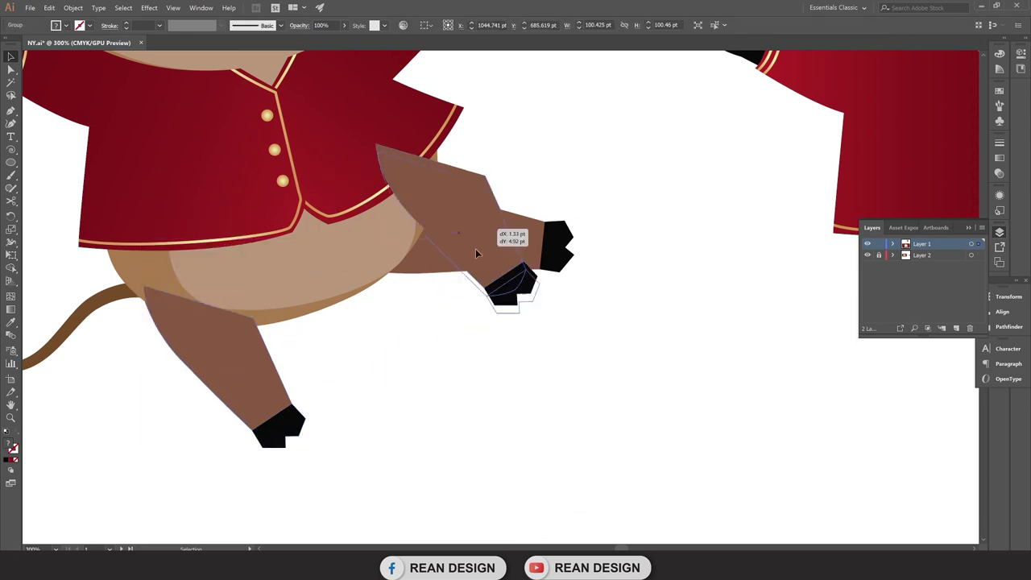
key(e)
drag(562, 170, 445, 112)
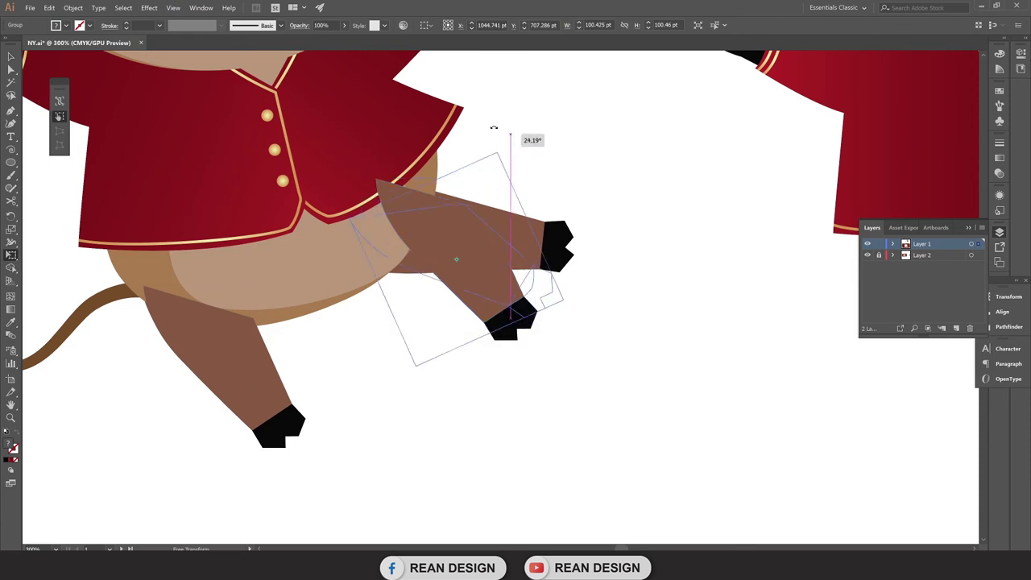
alt+scroll(515, 203, up, 1)
drag(531, 239, 532, 239)
alt+scroll(564, 240, up, 3)
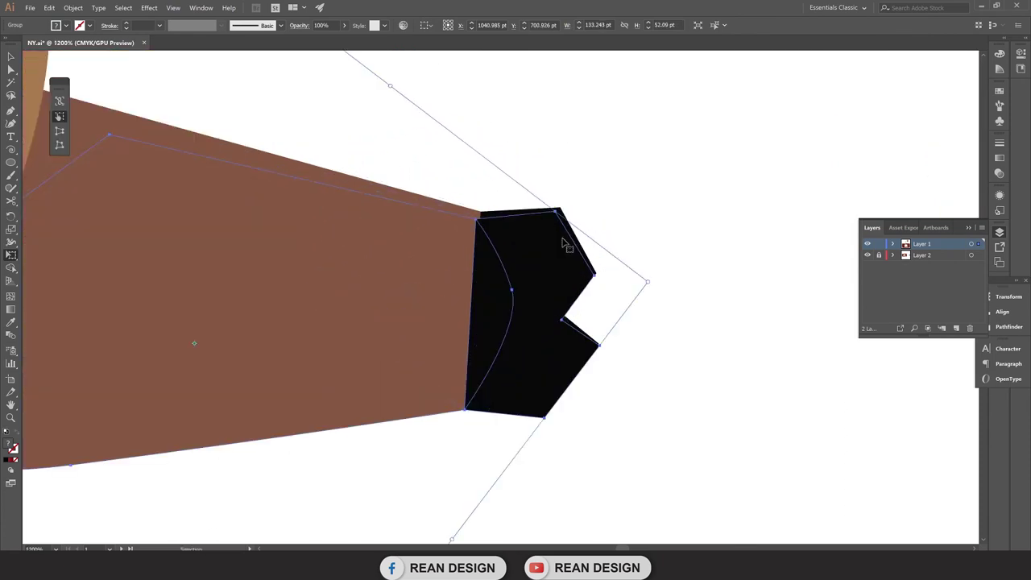
alt+scroll(568, 240, down, 2)
Reshape the raised leg's top corner and bottom-edge curve with Direct Selection.
key(a)
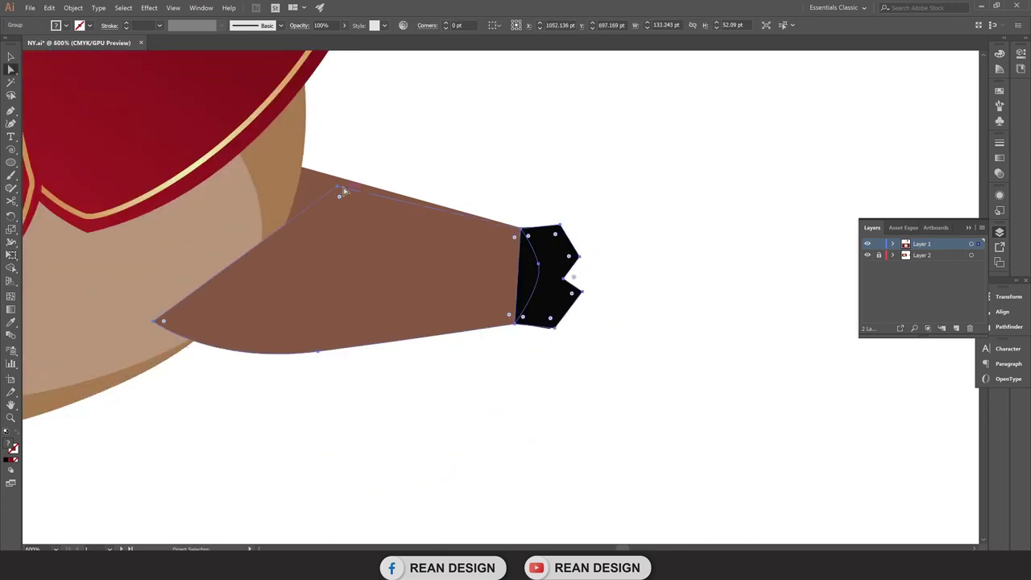
click(337, 187)
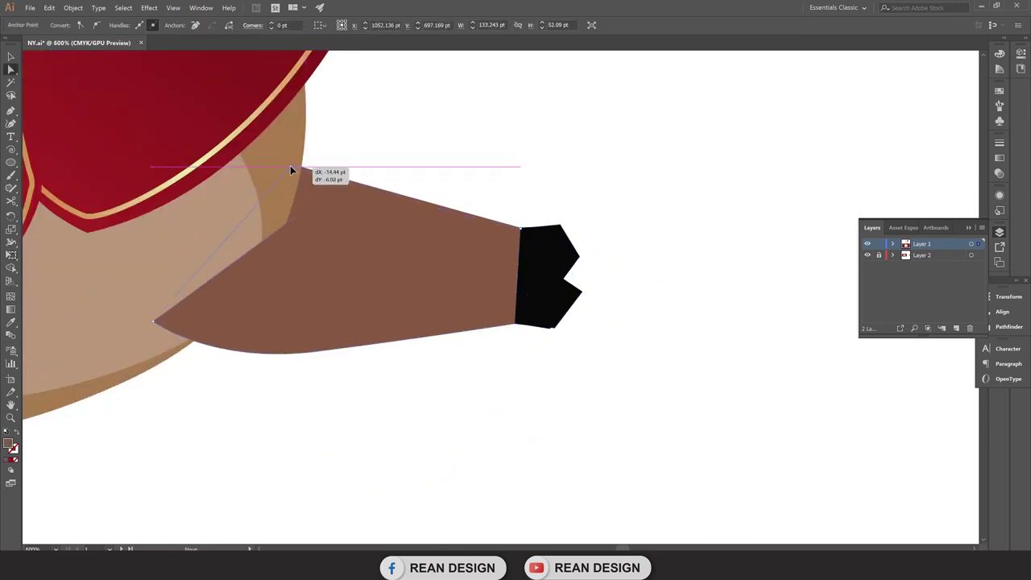
drag(311, 178, 292, 169)
mouse_move(155, 321)
mouse_down()
mouse_move(311, 306)
mouse_move(313, 334)
mouse_up()
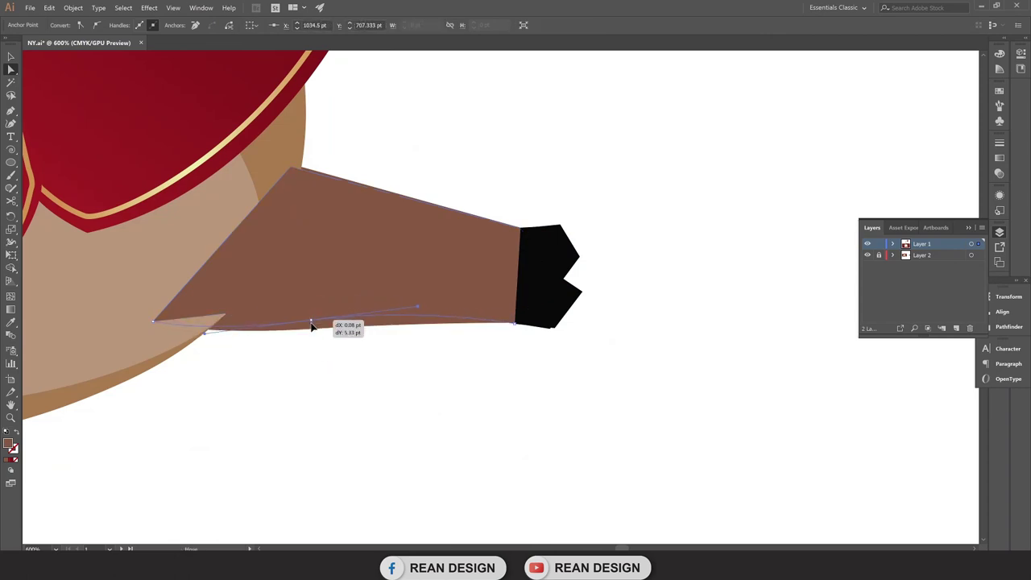
drag(419, 320, 420, 321)
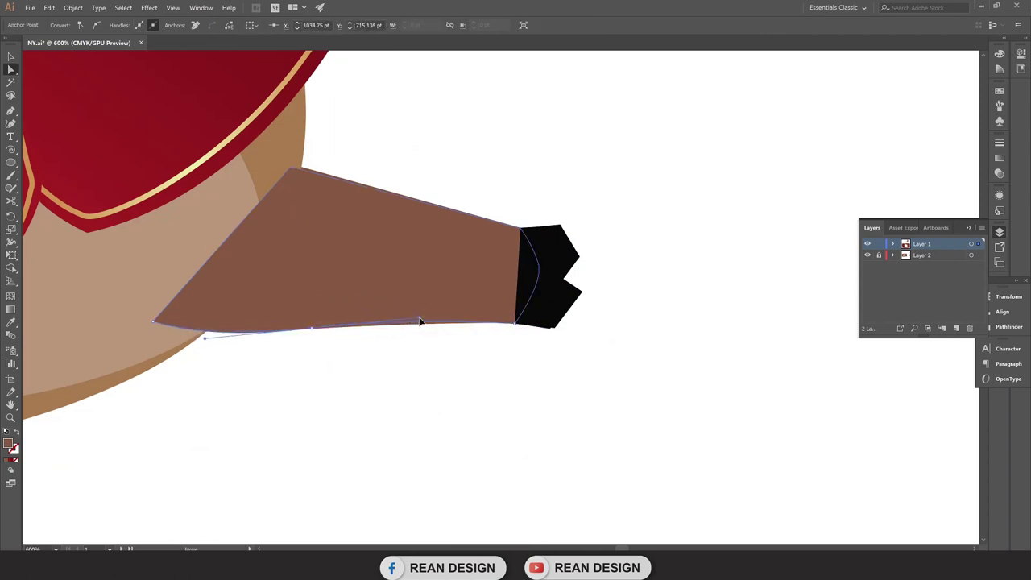
scroll(333, 341, down, 2)
scroll(334, 341, down, 1)
Copy both legs onto the second ox and clear the selection.
key(v)
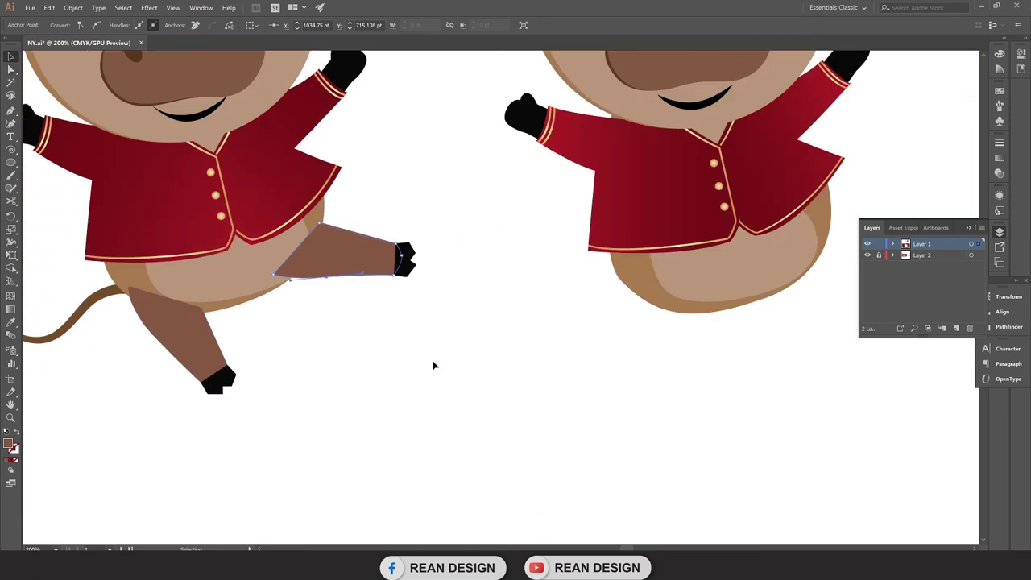
mouse_move(184, 336)
mouse_down()
mouse_move(703, 341)
mouse_move(689, 332)
mouse_up()
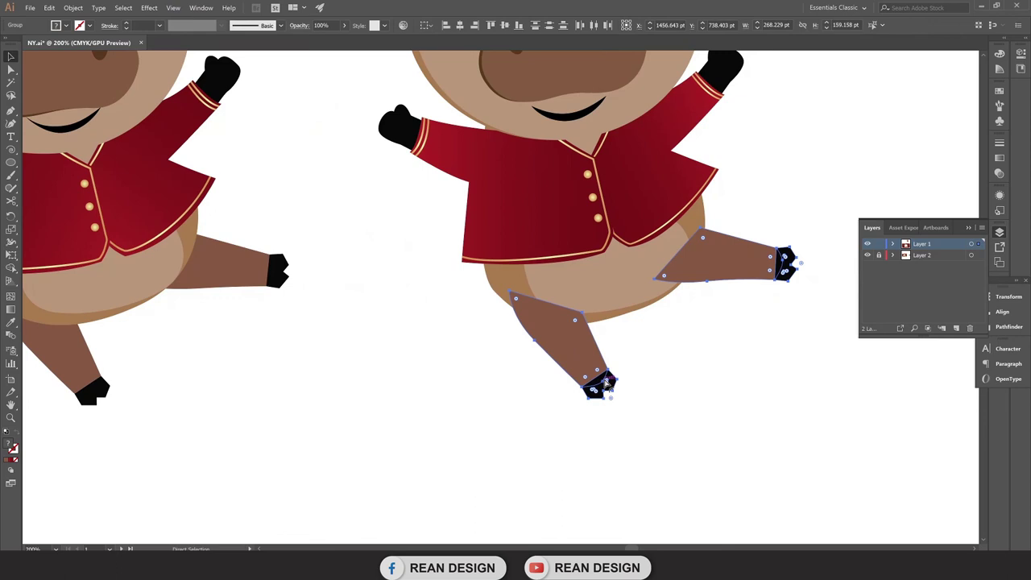
scroll(613, 383, down, 1)
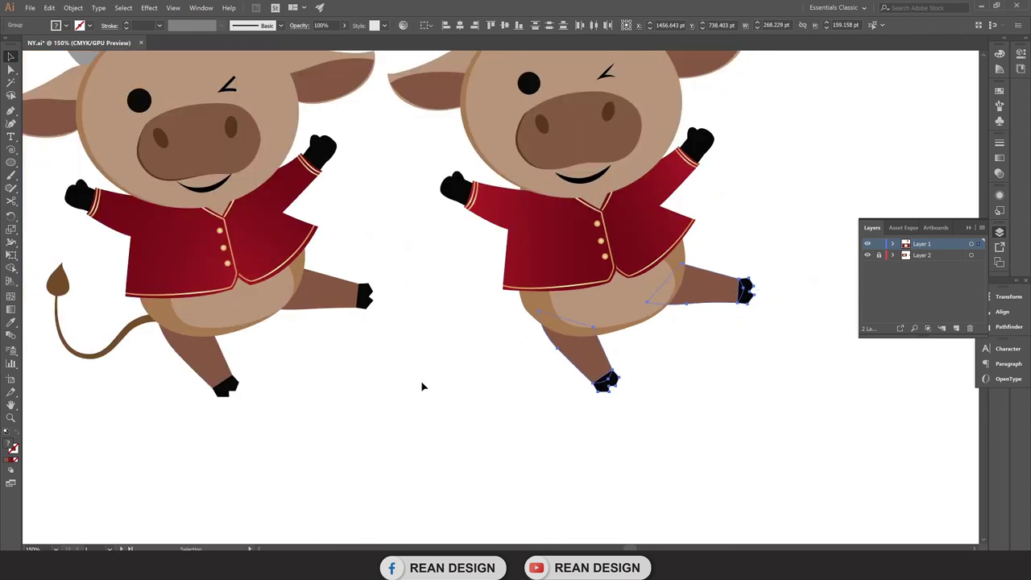
scroll(245, 408, up, 1)
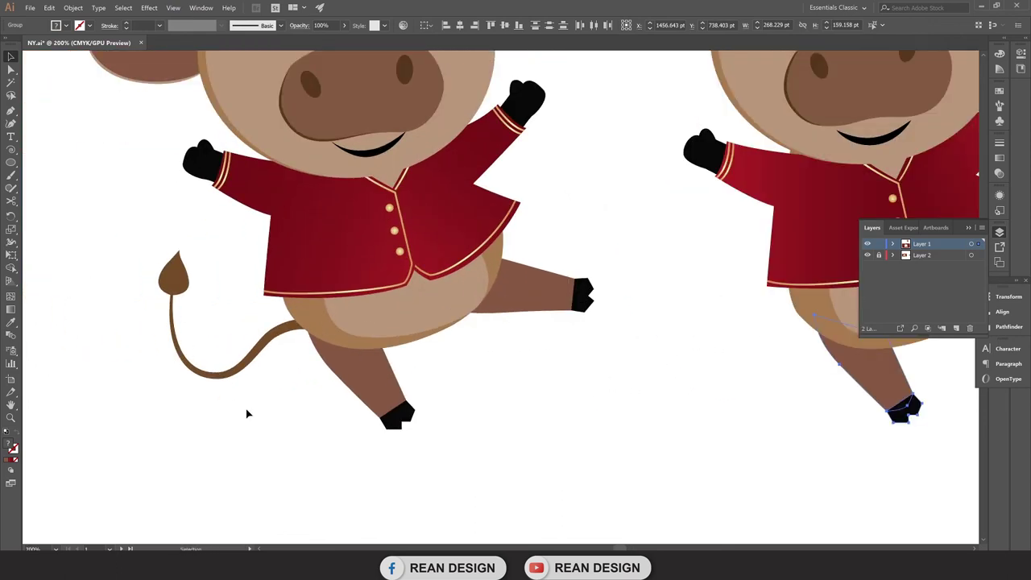
scroll(115, 358, up, 1)
click(115, 358)
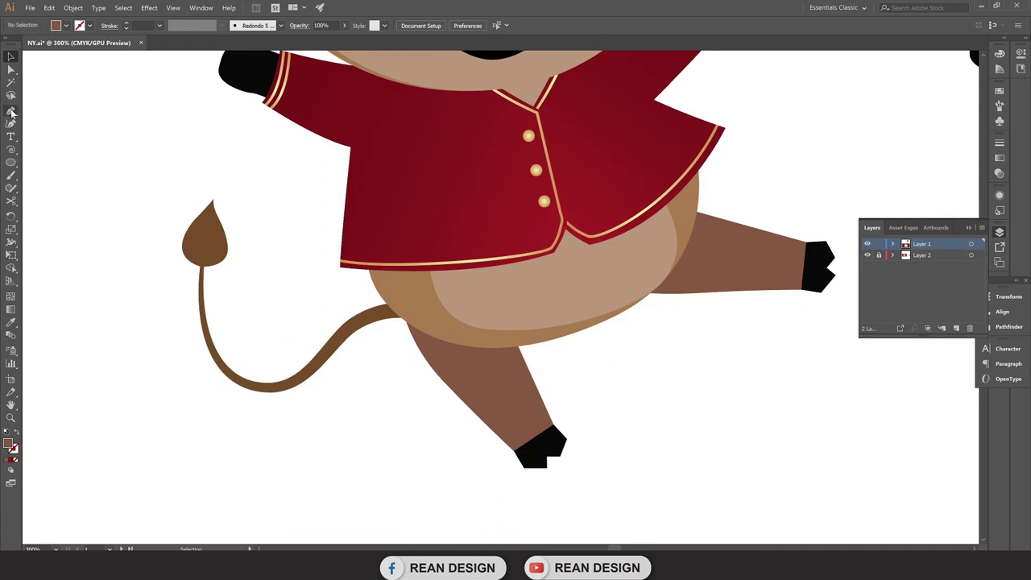
Draw a long curving tail path from the ox's rear up toward the tuft.
scroll(274, 291, up, 1)
click(460, 268)
drag(367, 298, 342, 329)
drag(217, 360, 266, 402)
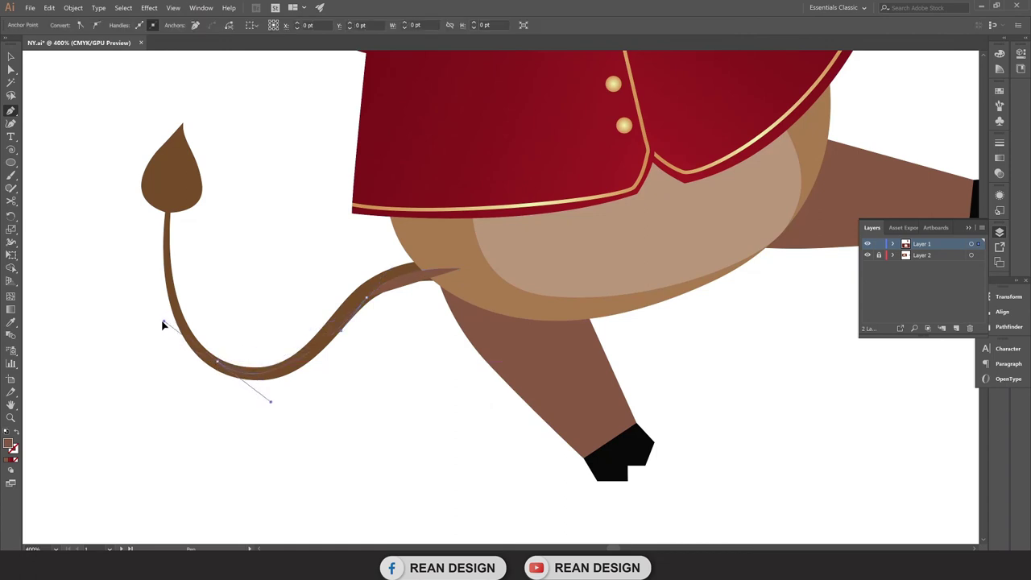
click(168, 199)
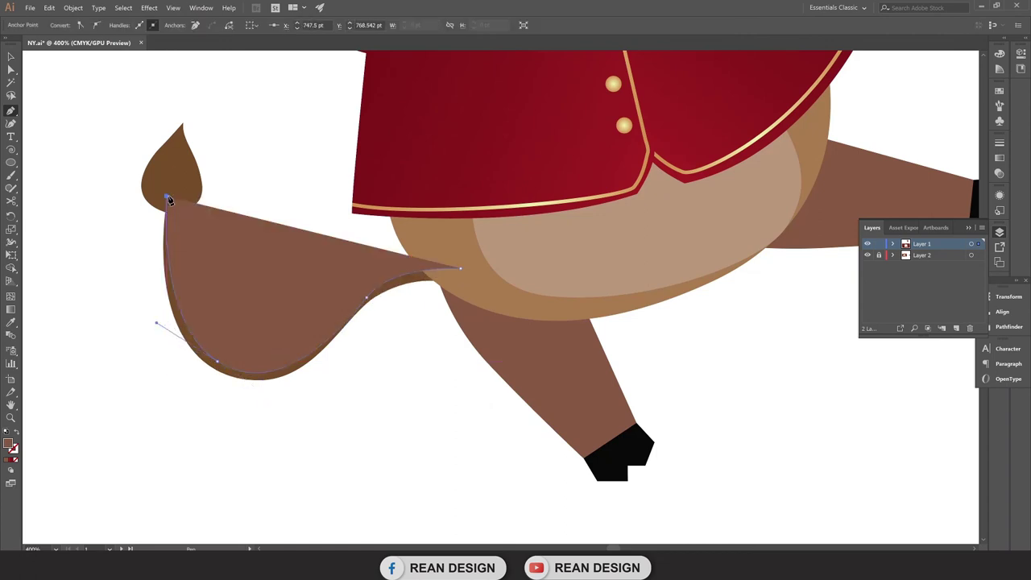
key(v)
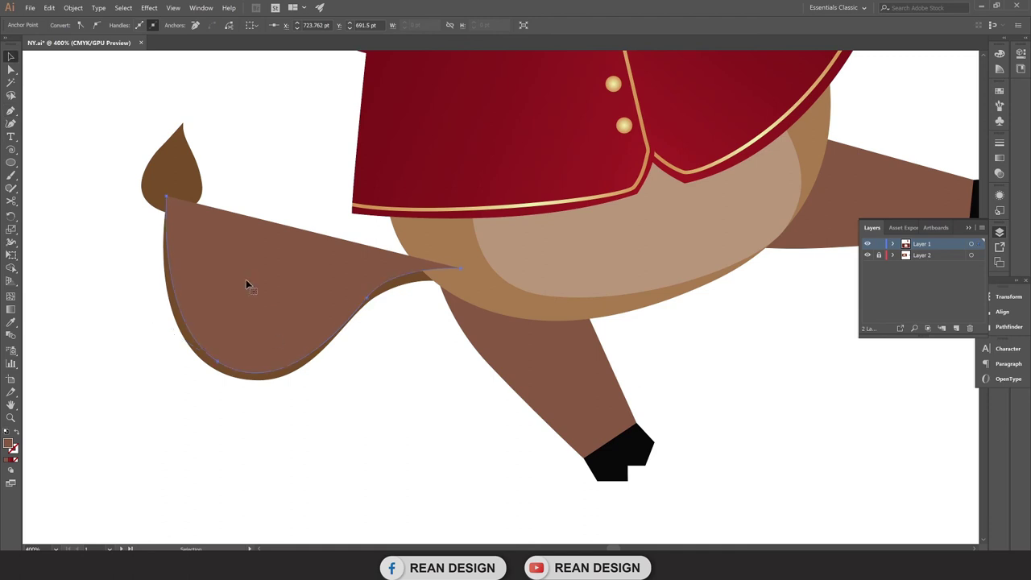
Give the tail path a brown stroke and no fill.
click(89, 26)
click(104, 60)
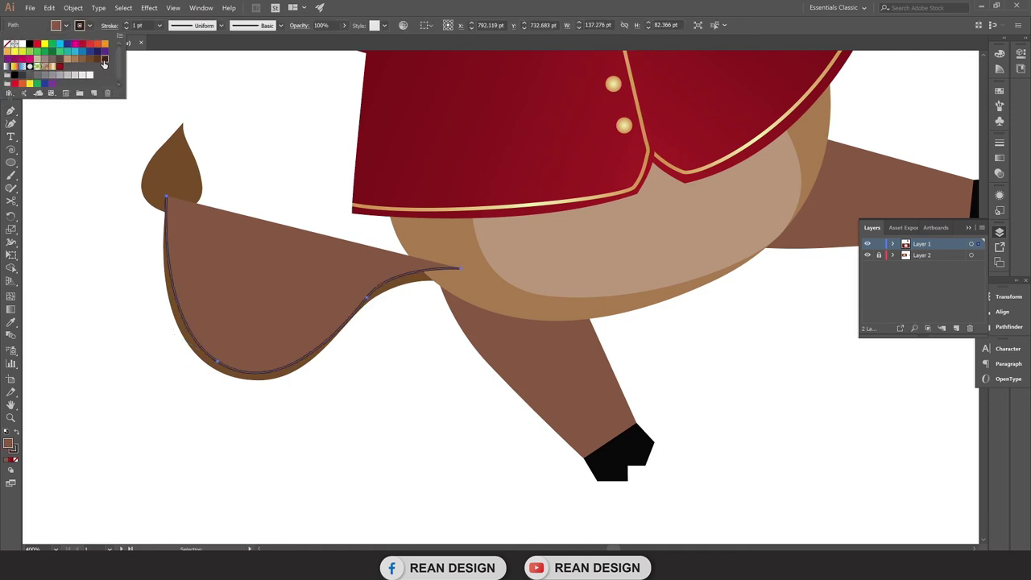
click(91, 59)
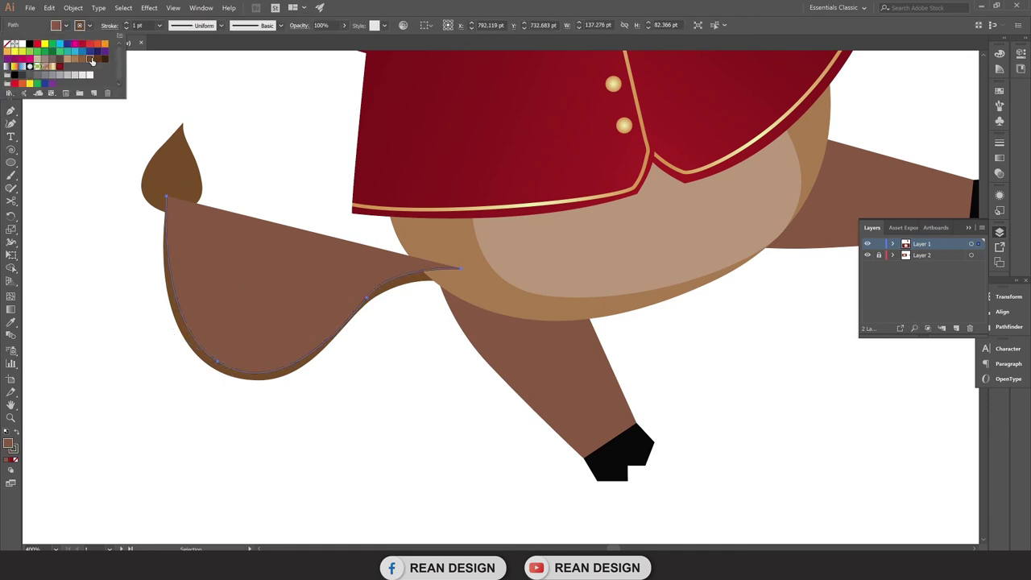
click(7, 45)
click(7, 46)
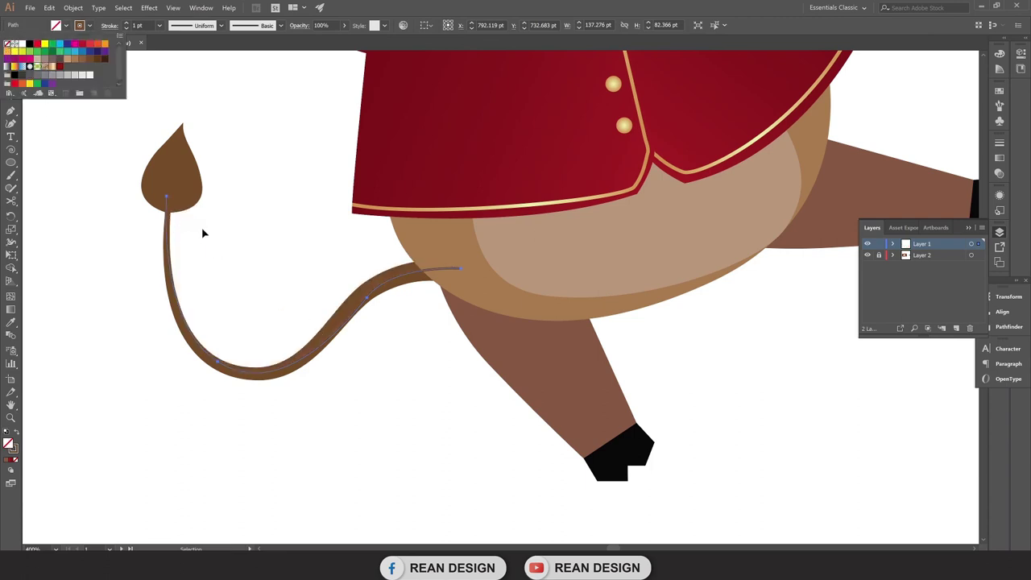
click(240, 235)
Pen-trace a teardrop-shaped tuft outline at the tail's tip.
click(11, 113)
scroll(122, 186, up, 1)
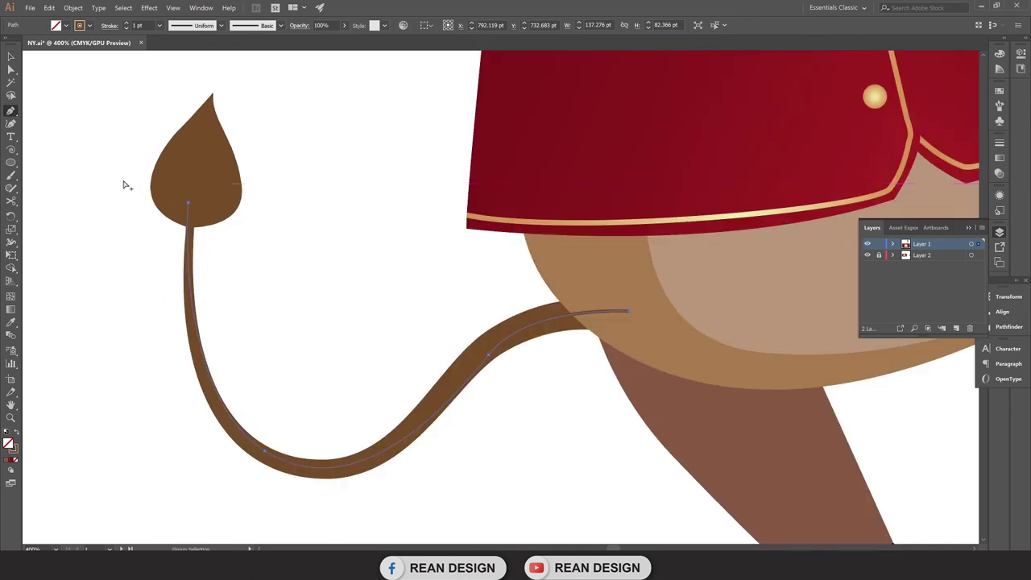
click(213, 95)
click(152, 176)
click(149, 213)
mouse_move(190, 228)
mouse_down()
mouse_move(252, 202)
mouse_move(238, 172)
mouse_up()
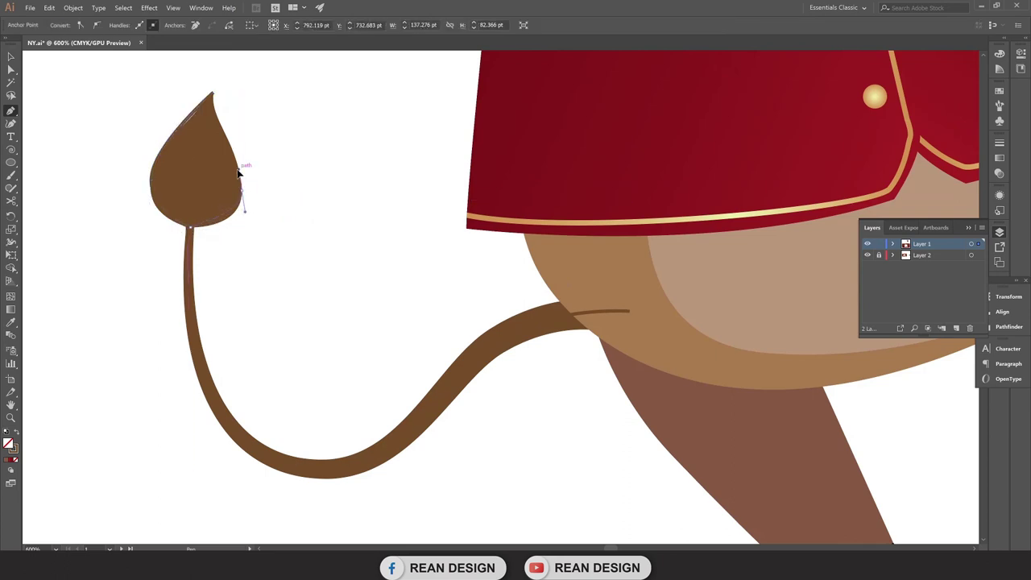
click(213, 94)
key(v)
Select the tail and tuft, enter Isolation Mode on the tail, then exit to the full artwork.
scroll(225, 72, down, 1)
scroll(246, 294, down, 1)
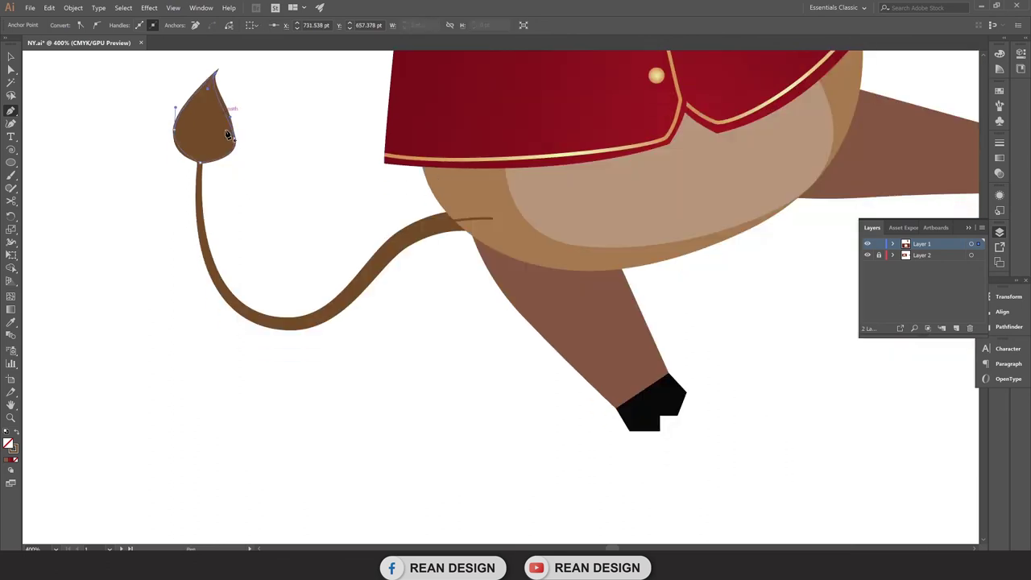
click(270, 323)
scroll(269, 322, down, 1)
drag(266, 328, 240, 424)
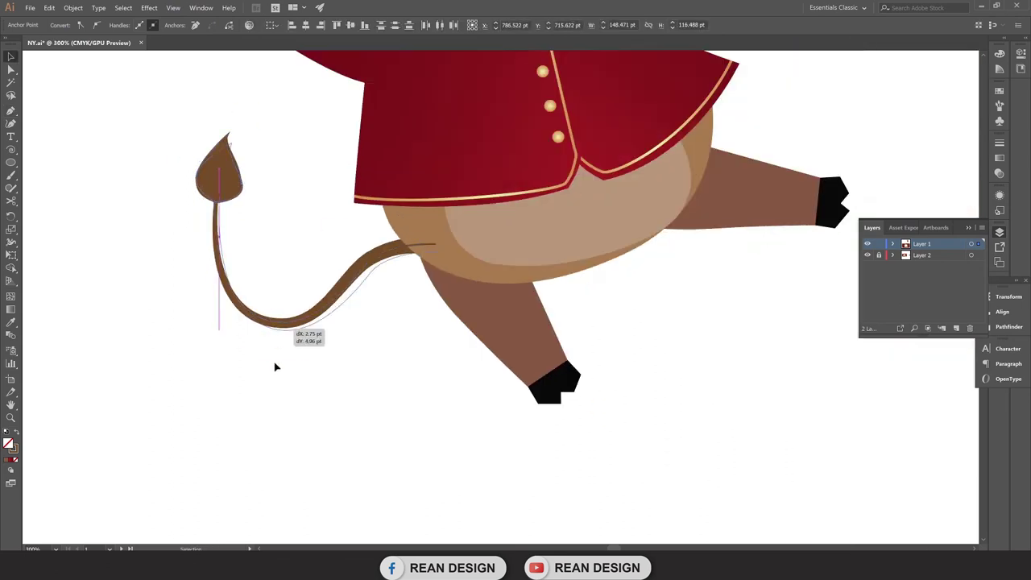
click(243, 431)
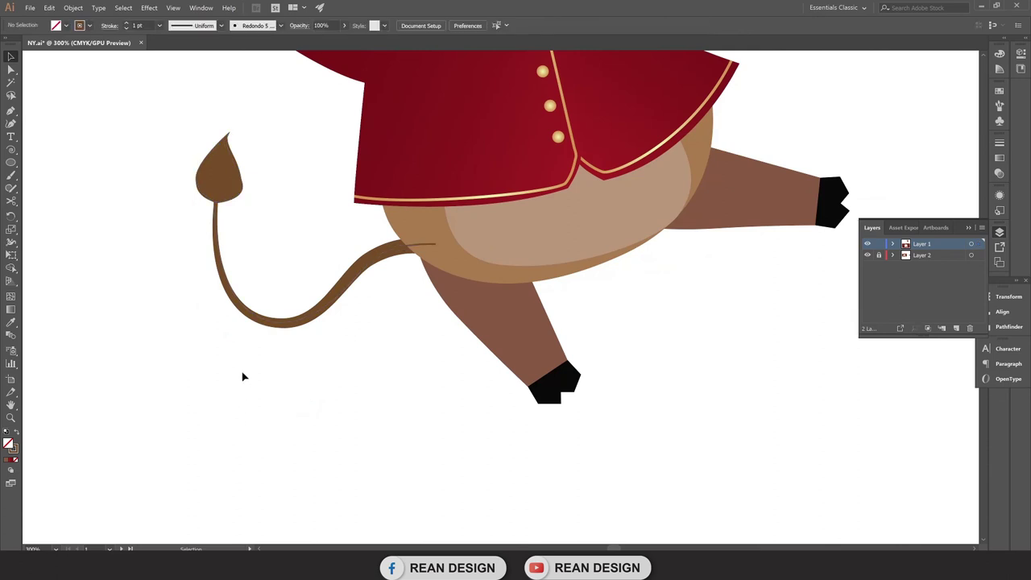
click(234, 190)
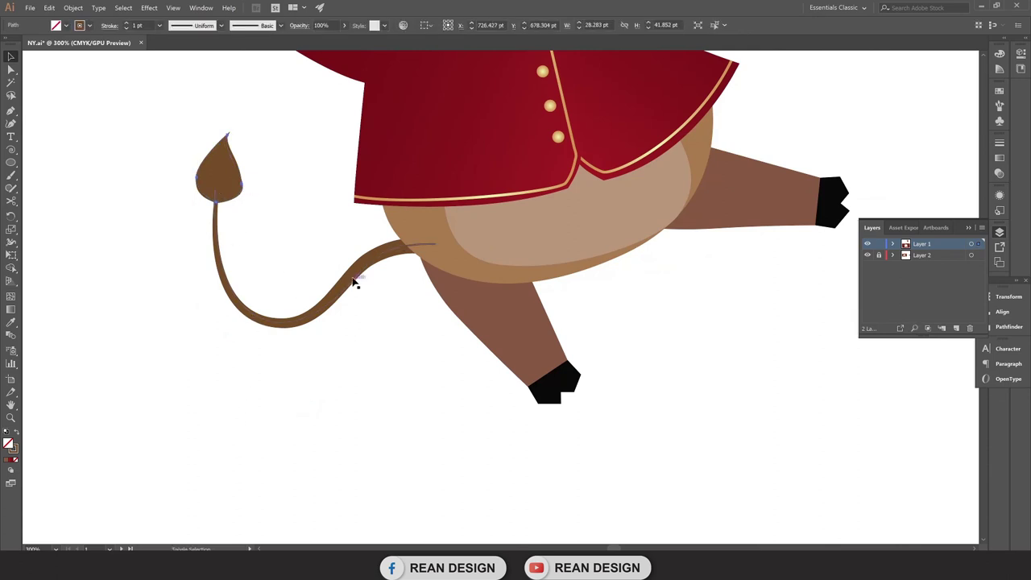
double_click(357, 279)
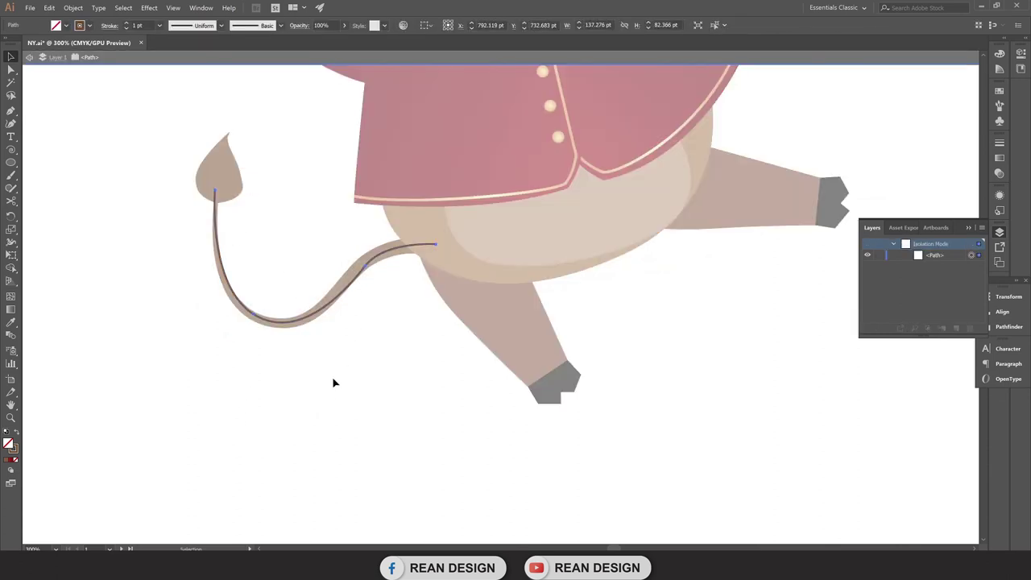
double_click(143, 120)
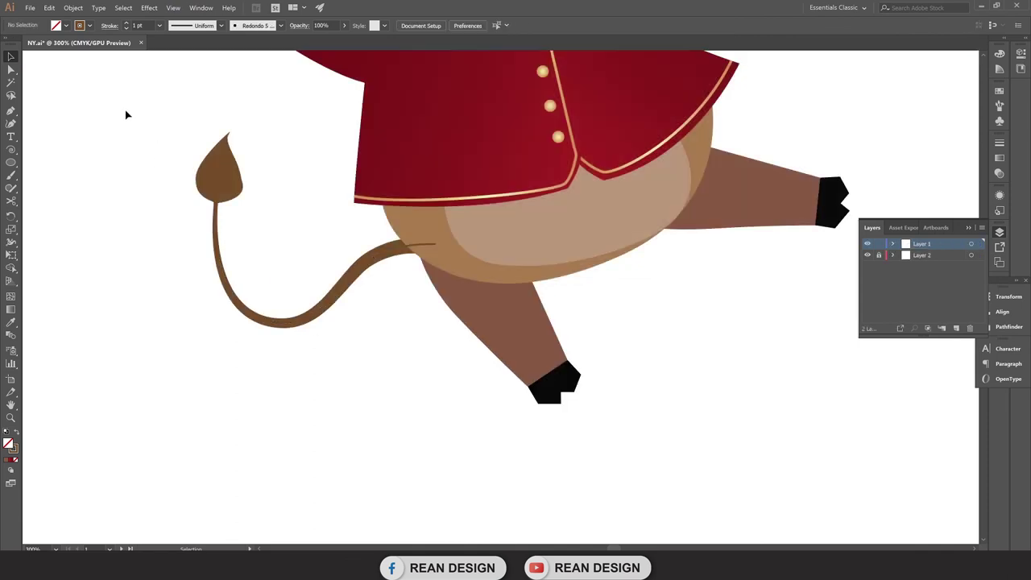
Copy the tail and tuft down-left and fill the copied tuft with the tail's brown.
shift+click(218, 196)
drag(218, 196, 177, 328)
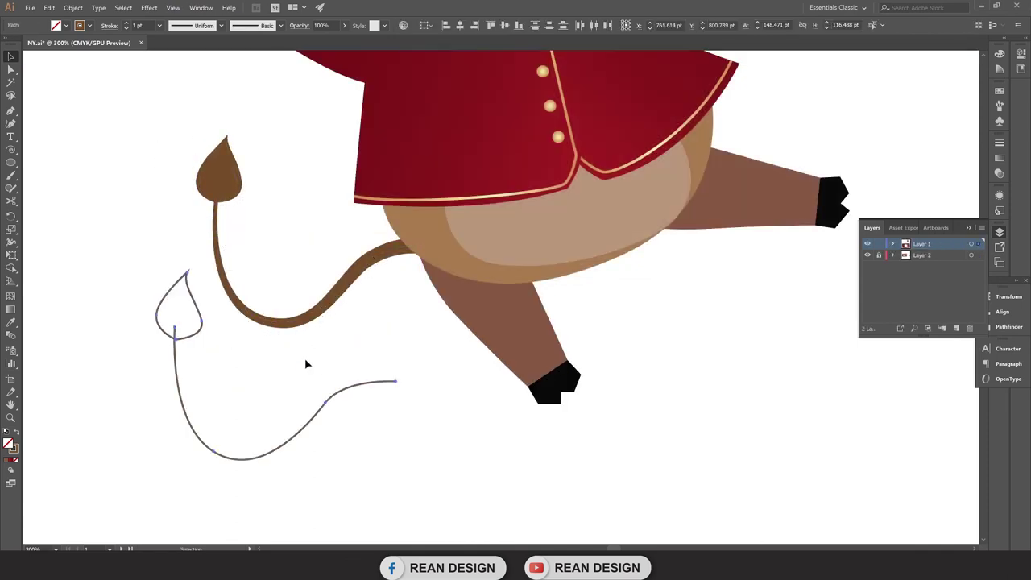
click(307, 364)
click(198, 294)
key(i)
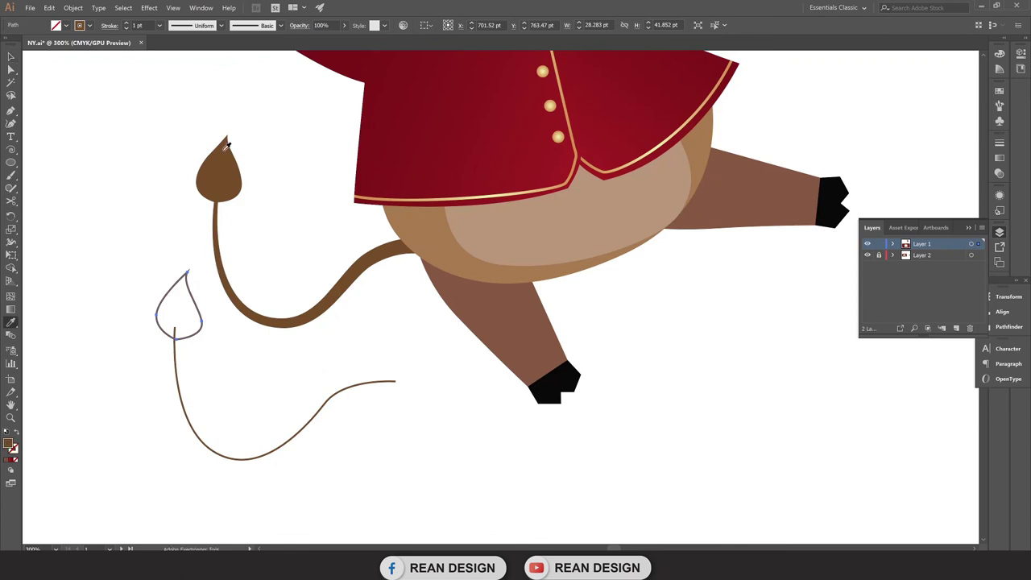
click(227, 150)
scroll(283, 410, down, 2)
key(v)
Thicken the copied tail line to 9 pt with a tapered width profile.
drag(290, 332, 341, 386)
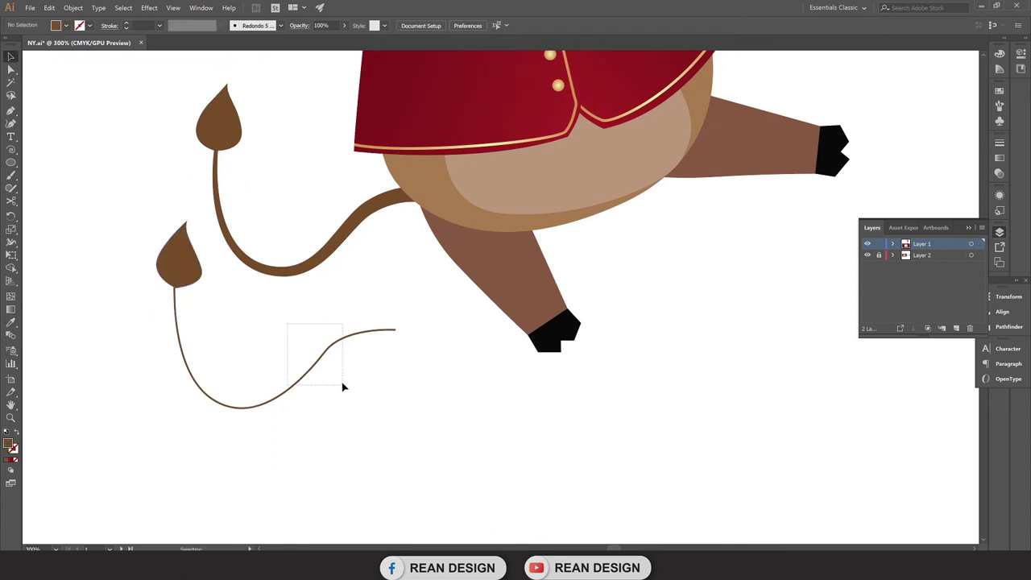
click(127, 25)
click(127, 26)
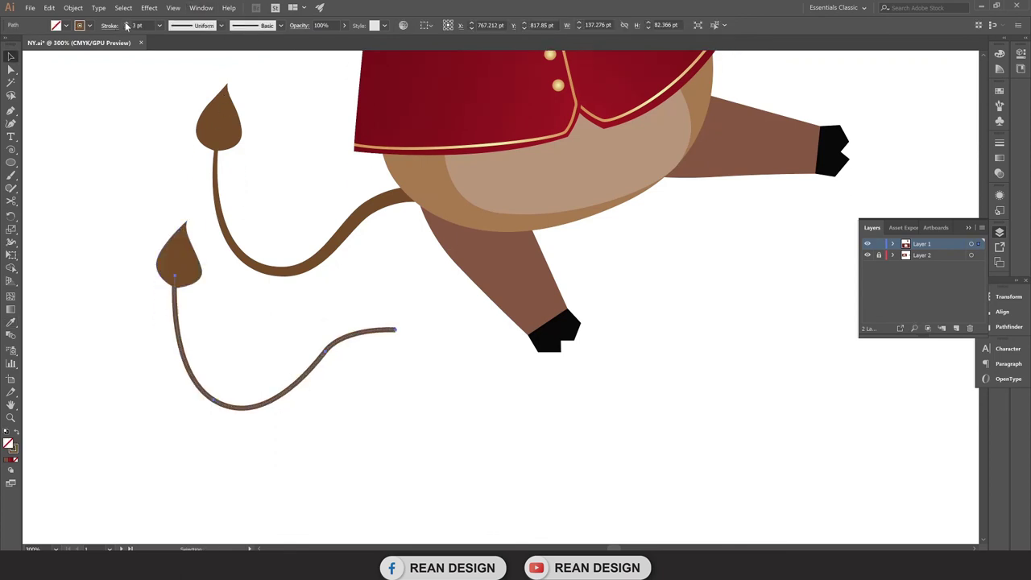
click(126, 26)
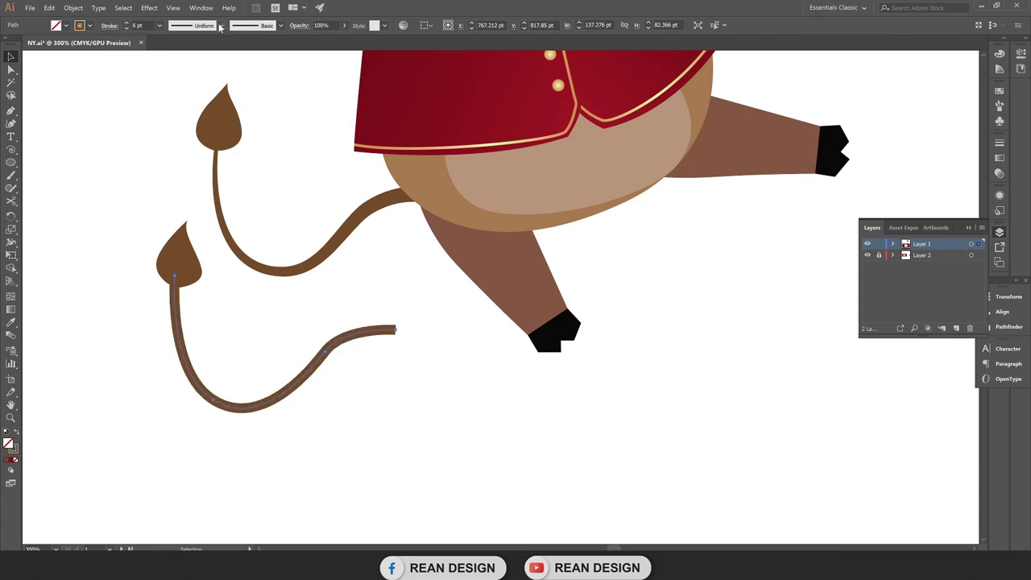
click(220, 27)
click(194, 111)
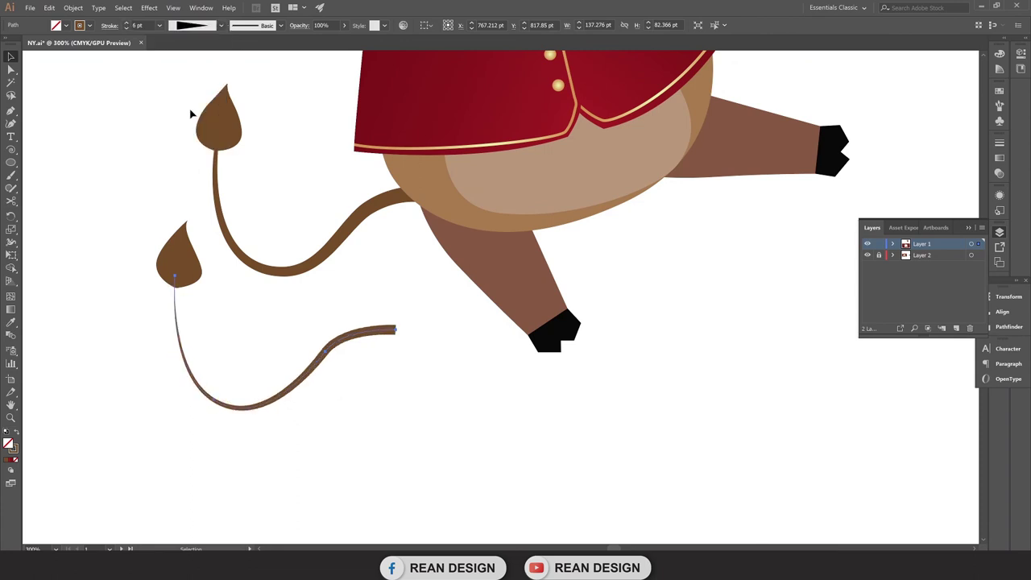
click(259, 349)
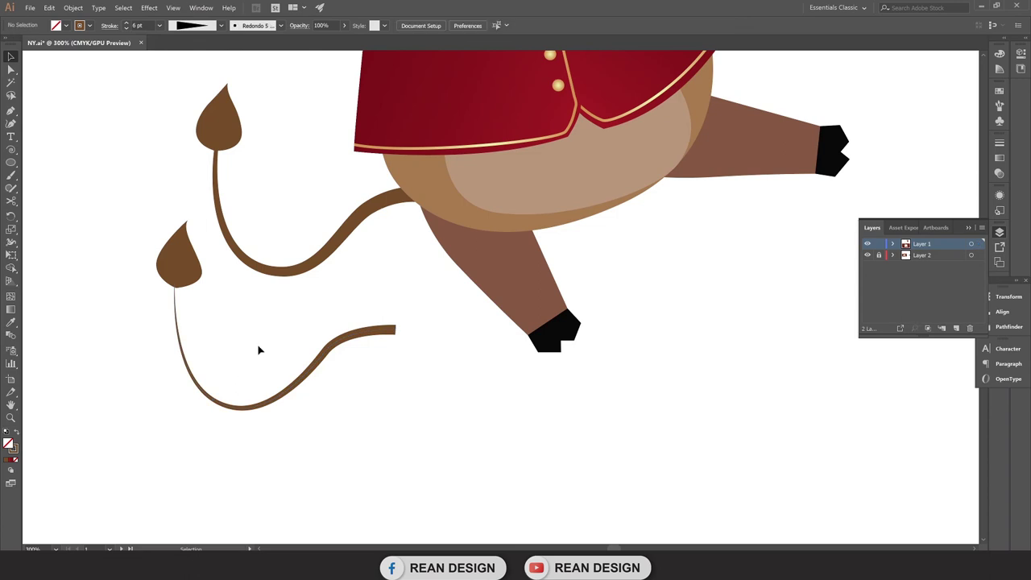
click(306, 389)
click(126, 23)
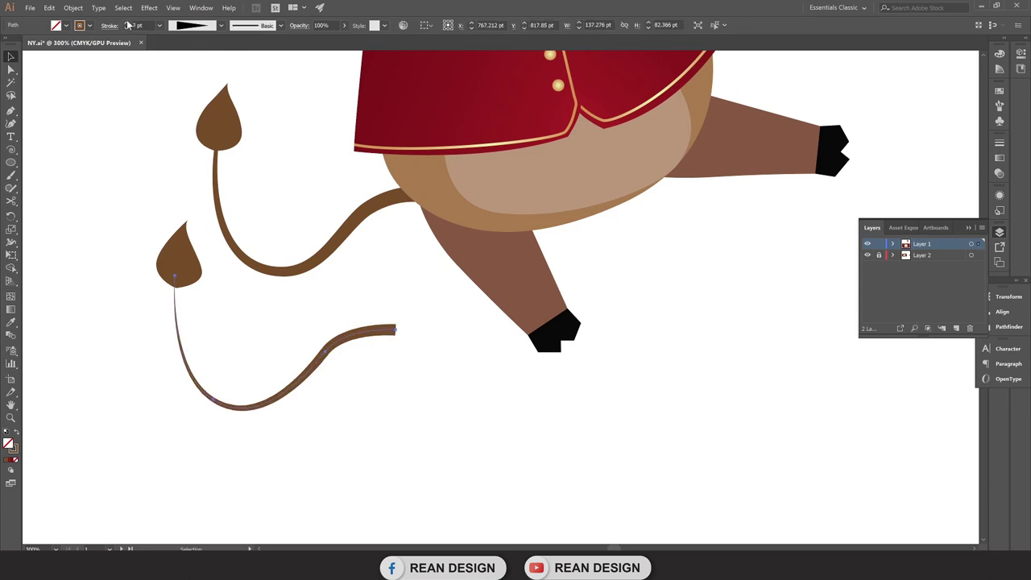
click(126, 23)
Reshape the copied tail curve so its end turns upward.
scroll(265, 341, up, 2)
key(a)
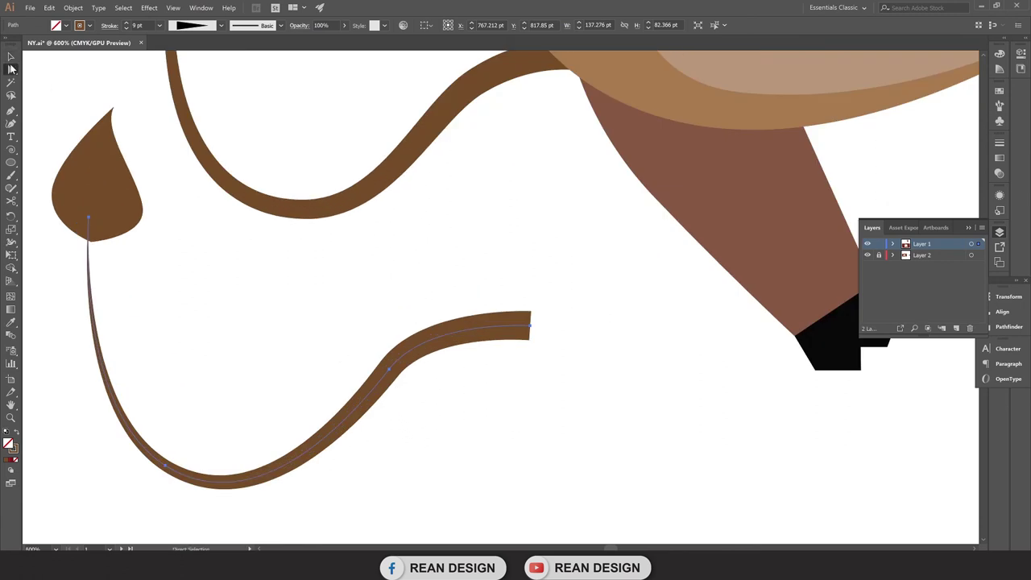
click(390, 369)
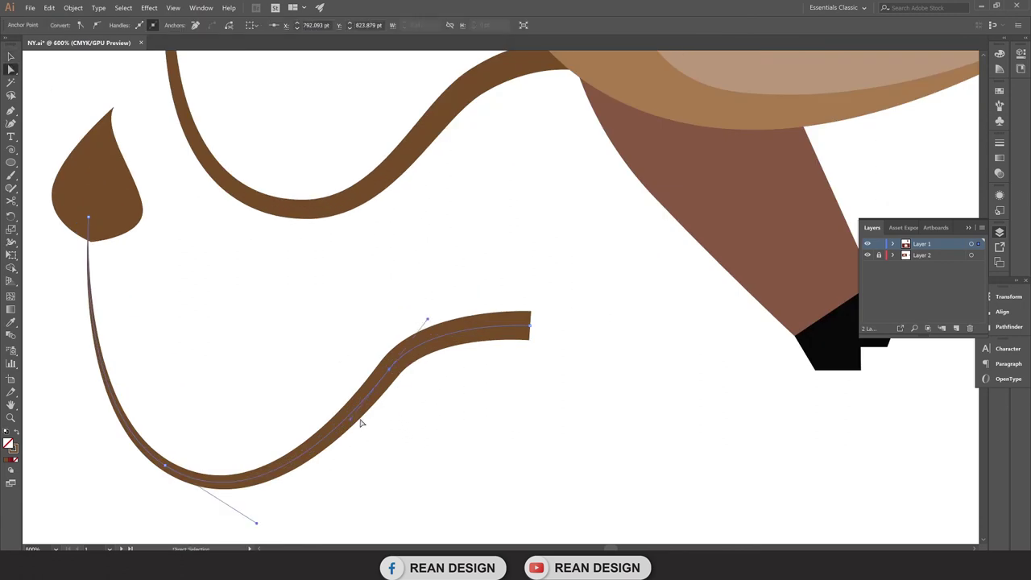
click(337, 417)
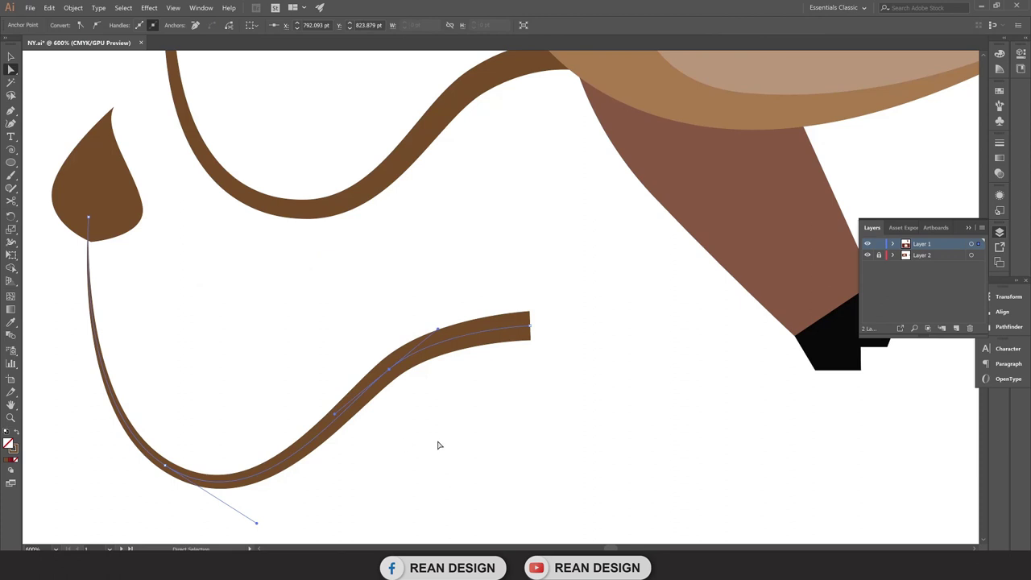
click(460, 309)
click(436, 336)
drag(456, 308, 457, 307)
Nudge the copied tuft to meet the tail line and select the whole new tail.
scroll(519, 399, down, 5)
scroll(302, 319, up, 5)
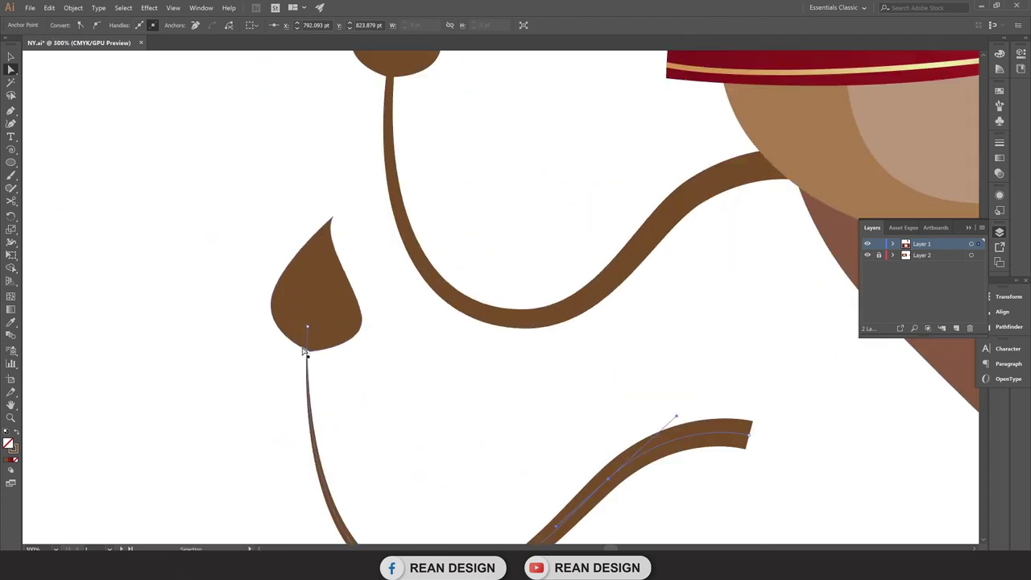
click(311, 351)
drag(311, 353, 309, 352)
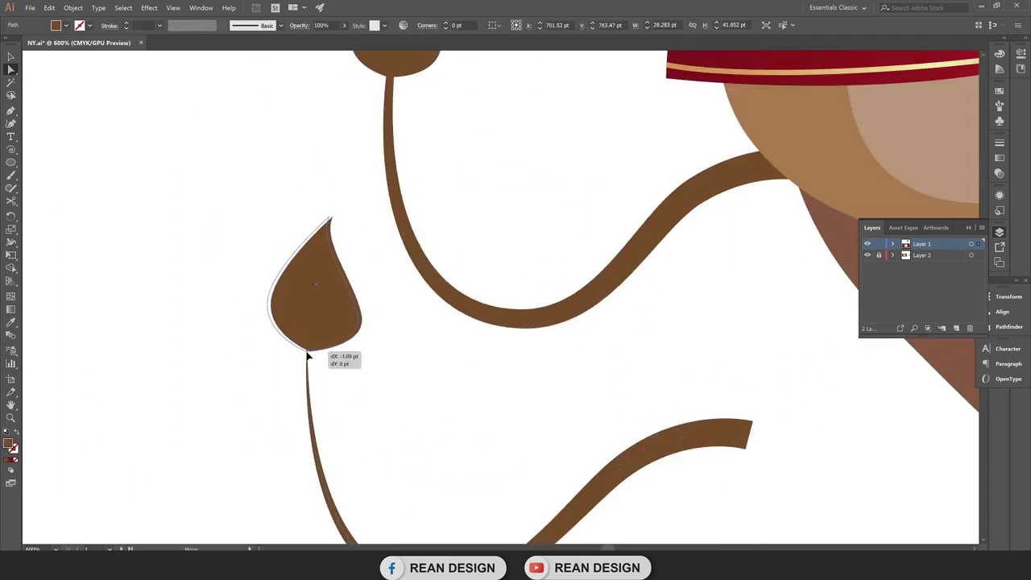
scroll(360, 387, down, 5)
key(v)
drag(292, 278, 331, 368)
scroll(331, 368, right, 5)
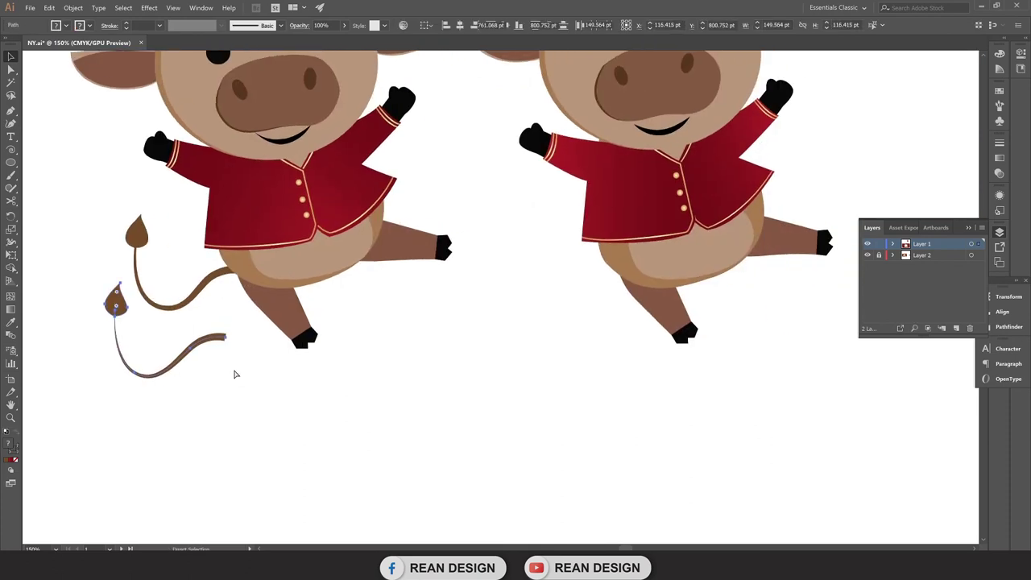
Move the new tapered tail onto the right-hand ox.
drag(223, 337, 623, 260)
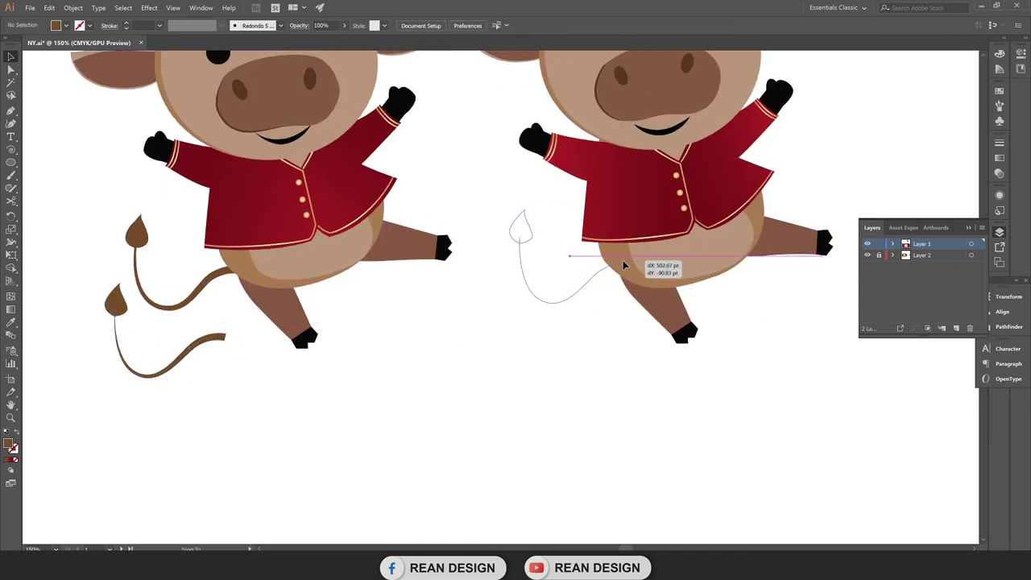
scroll(630, 305, down, 3)
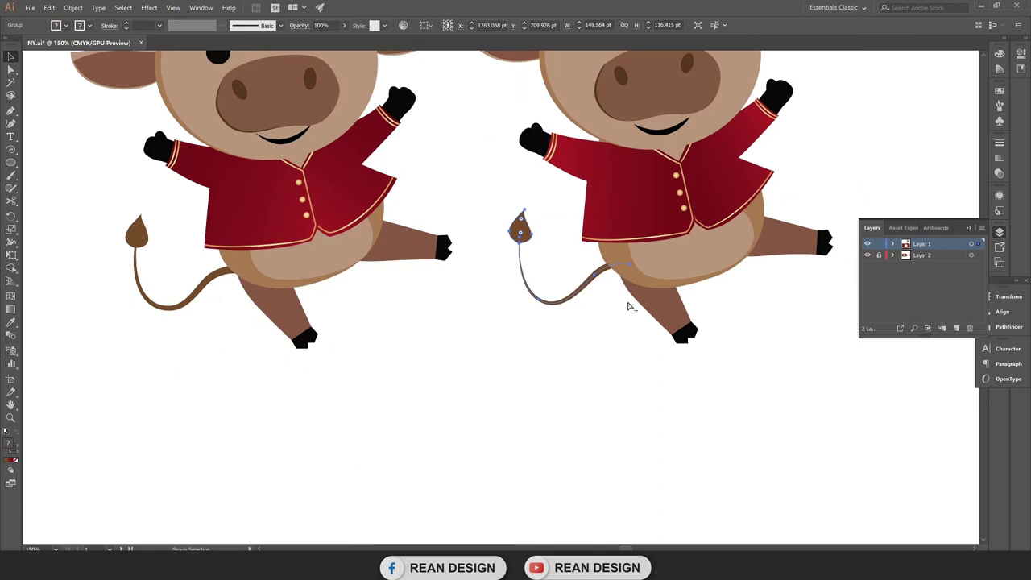
click(643, 341)
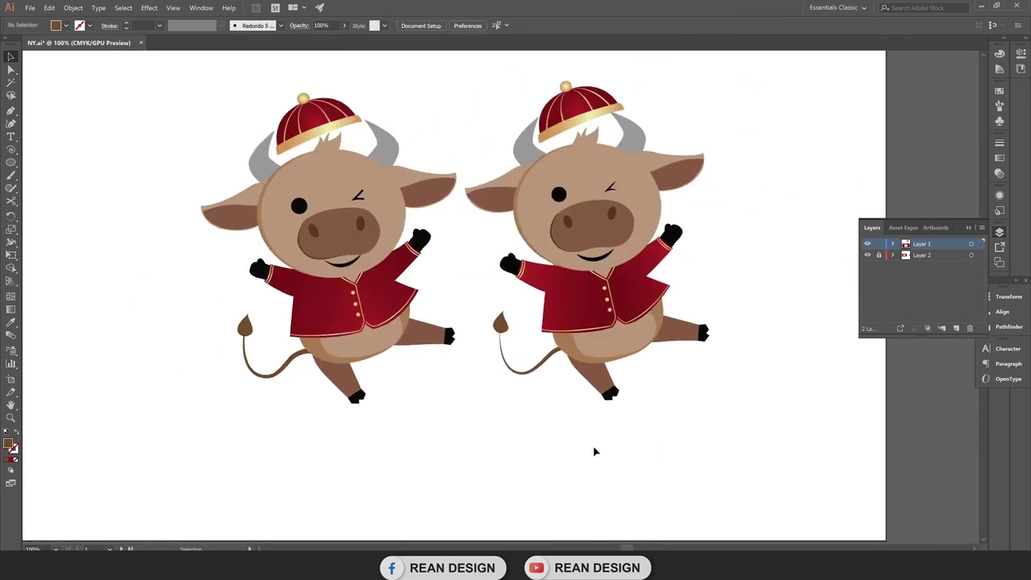
Select the whole right-hand ox and drag it directly over the left ox.
scroll(596, 451, up, 1)
scroll(608, 461, up, 2)
scroll(485, 278, down, 1)
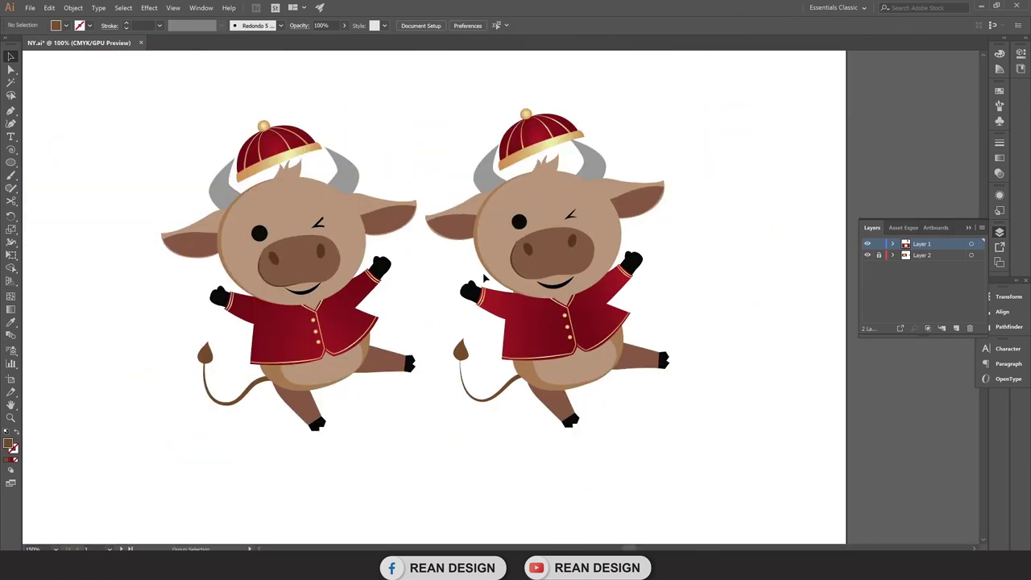
drag(429, 118, 685, 433)
drag(526, 333, 277, 335)
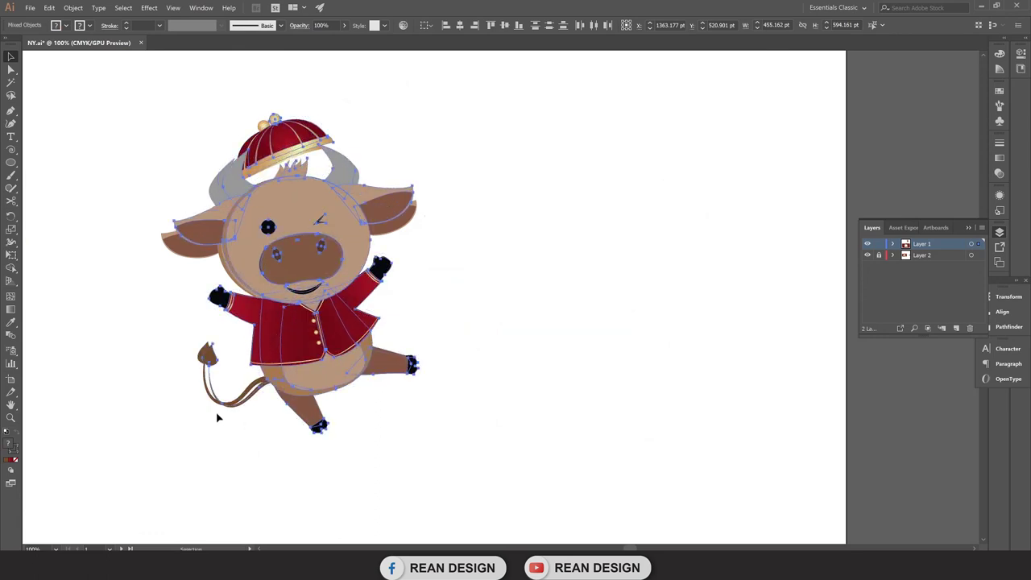
Inside the isolated ox group, reposition the left ear and horn, then shift the head and snout slightly left and down.
scroll(179, 341, up, 1)
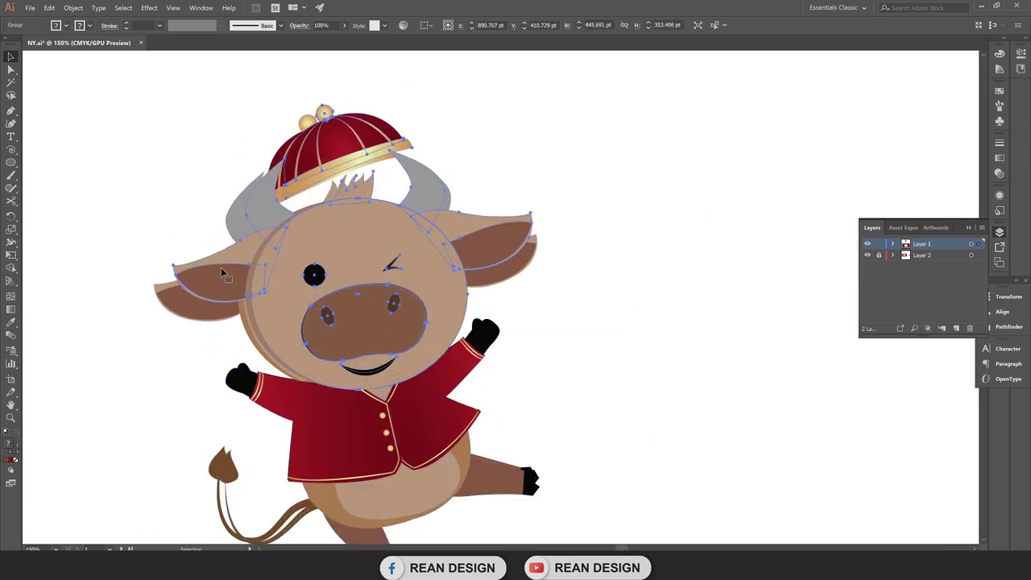
double_click(223, 274)
mouse_move(255, 207)
mouse_down()
mouse_move(244, 240)
mouse_move(245, 225)
mouse_up()
key(e)
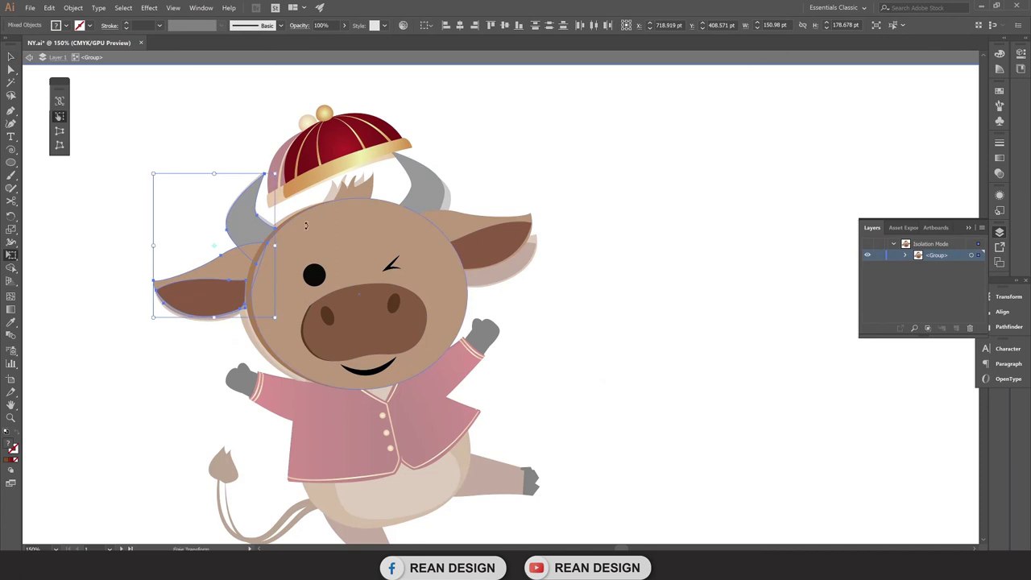
scroll(266, 232, up, 1)
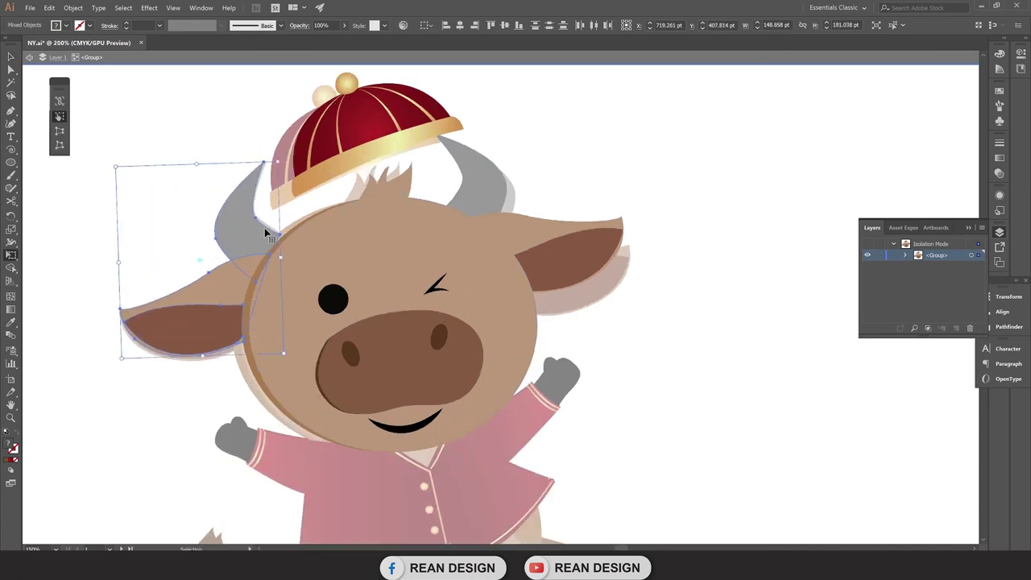
scroll(269, 249, down, 1)
scroll(271, 265, down, 1)
key(v)
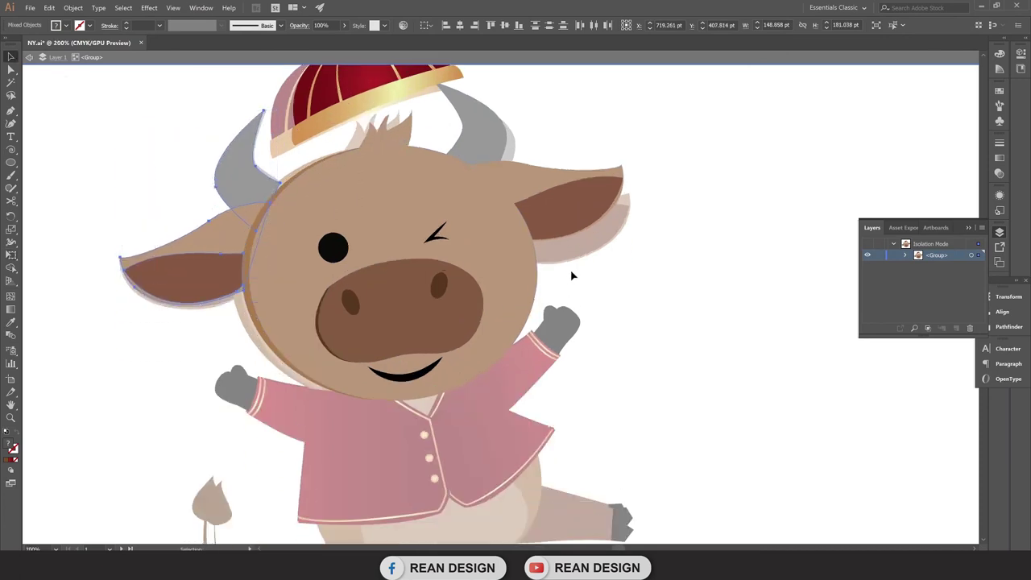
click(278, 321)
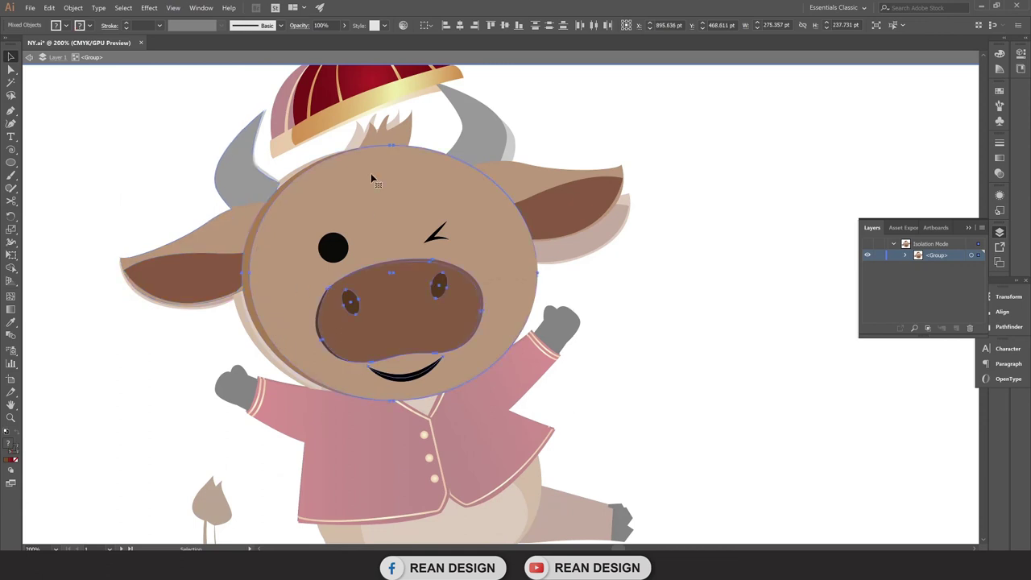
drag(374, 187, 366, 191)
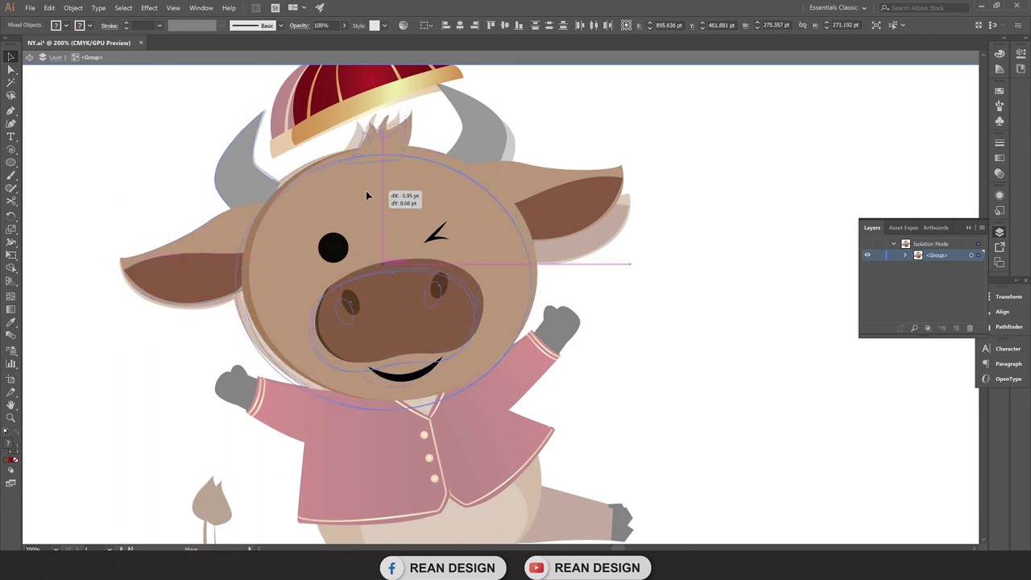
Try shrinking the ox's head with Free Transform, then undo the resize.
key(e)
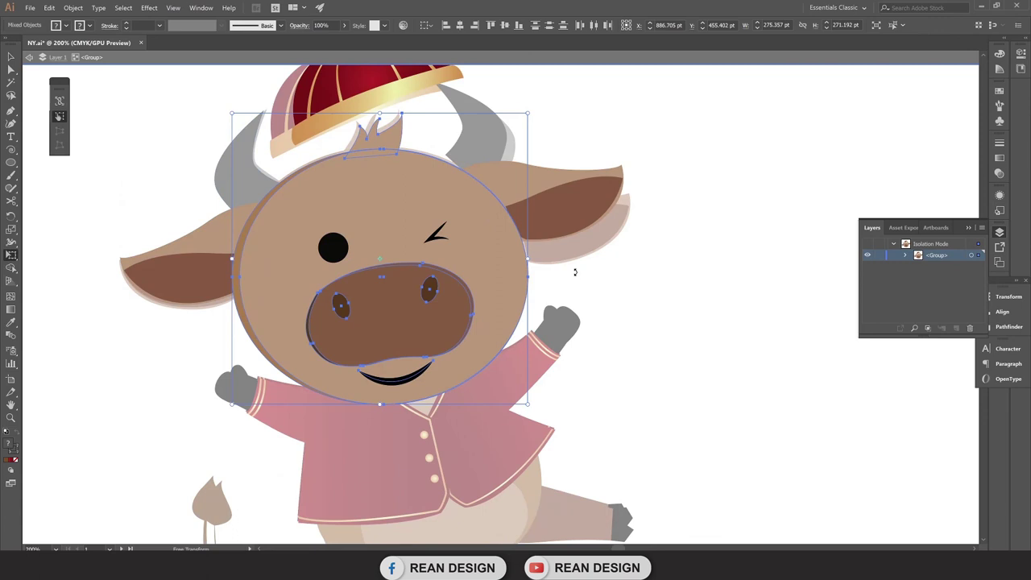
key(ctrl+equal)
key(ctrl+equal)
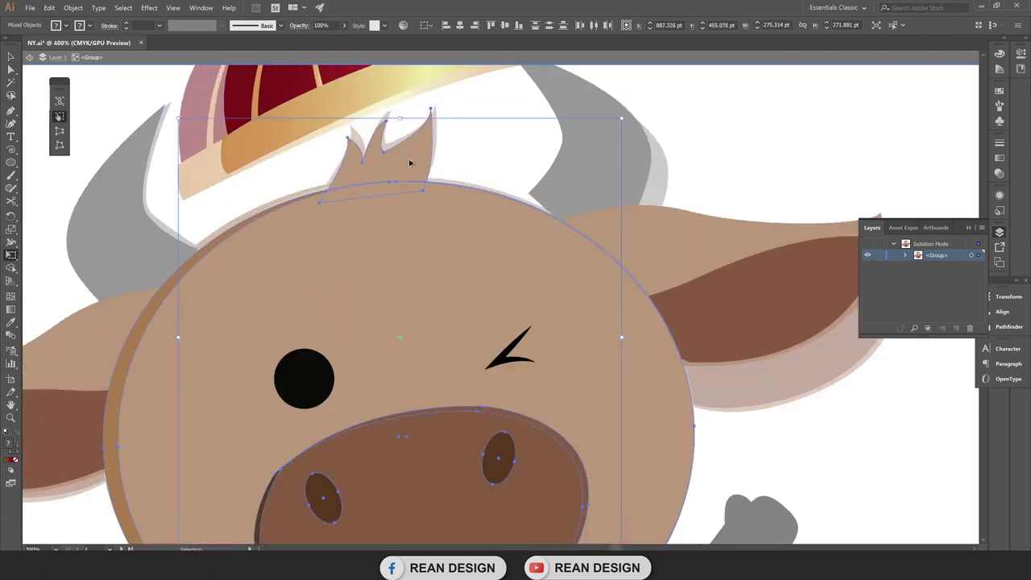
key(ctrl+equal)
drag(419, 152, 425, 159)
key(ctrl+z)
key(ctrl+minus)
key(ctrl+minus)
key(ctrl+minus)
Move the ox's right ear into place on the head and nudge the right horn slightly.
key(v)
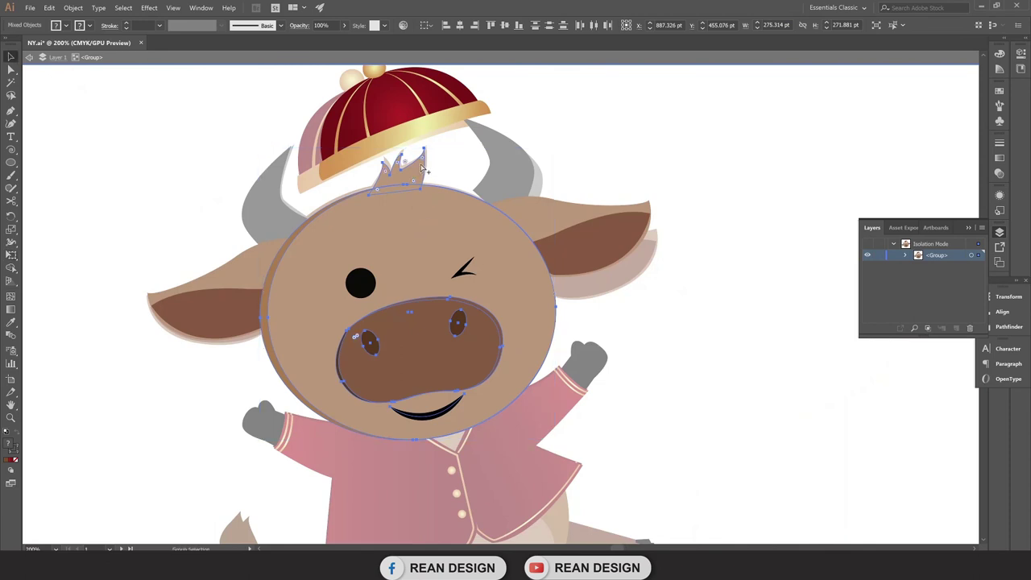
key(ctrl+equal)
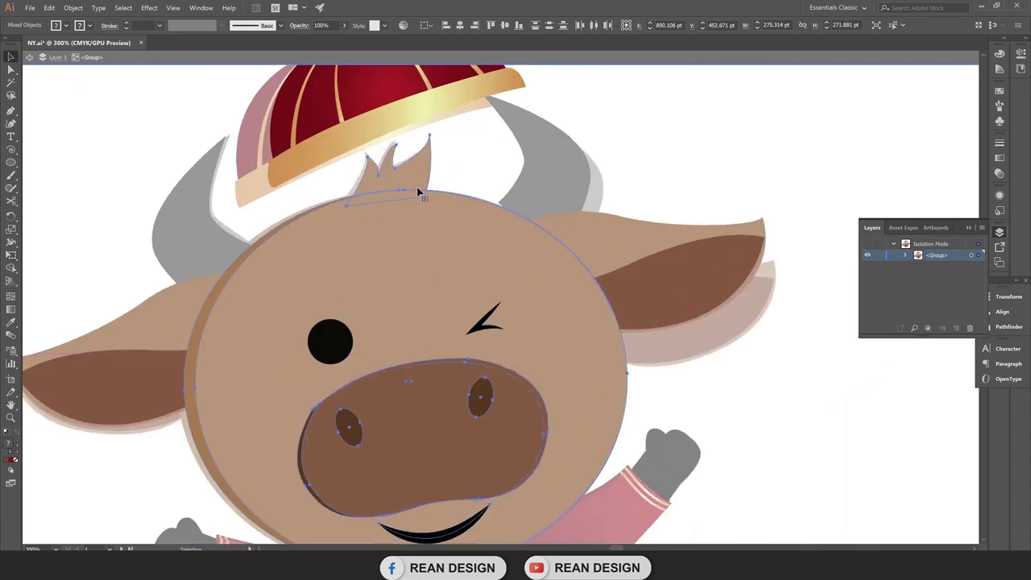
scroll(419, 192, down, 1)
drag(713, 179, 604, 264)
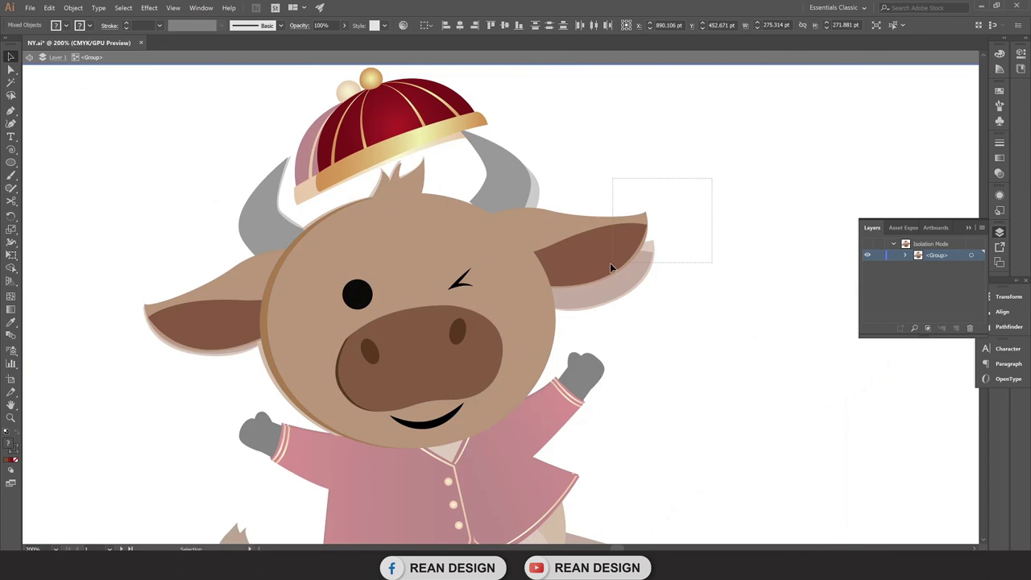
drag(550, 229, 578, 259)
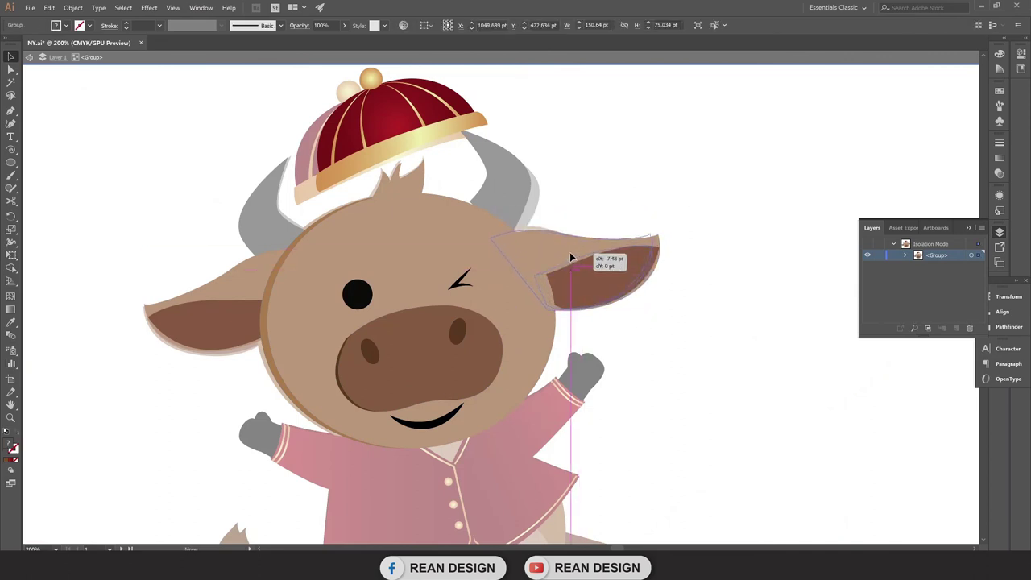
click(567, 177)
drag(507, 177, 514, 179)
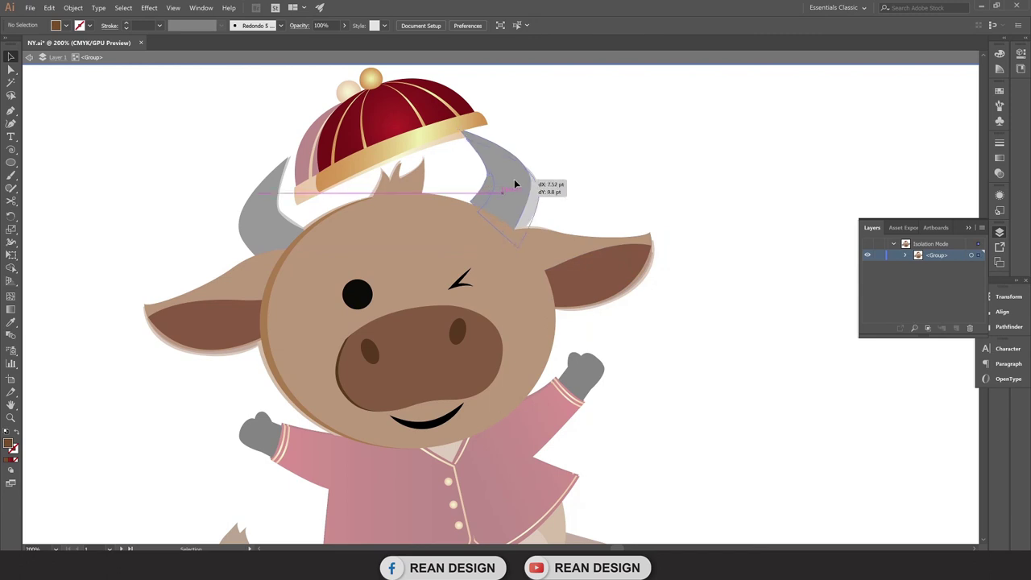
Lower the red cap down and left so it sits on the ox's head.
scroll(407, 131, up, 1)
click(406, 131)
drag(407, 131, 368, 163)
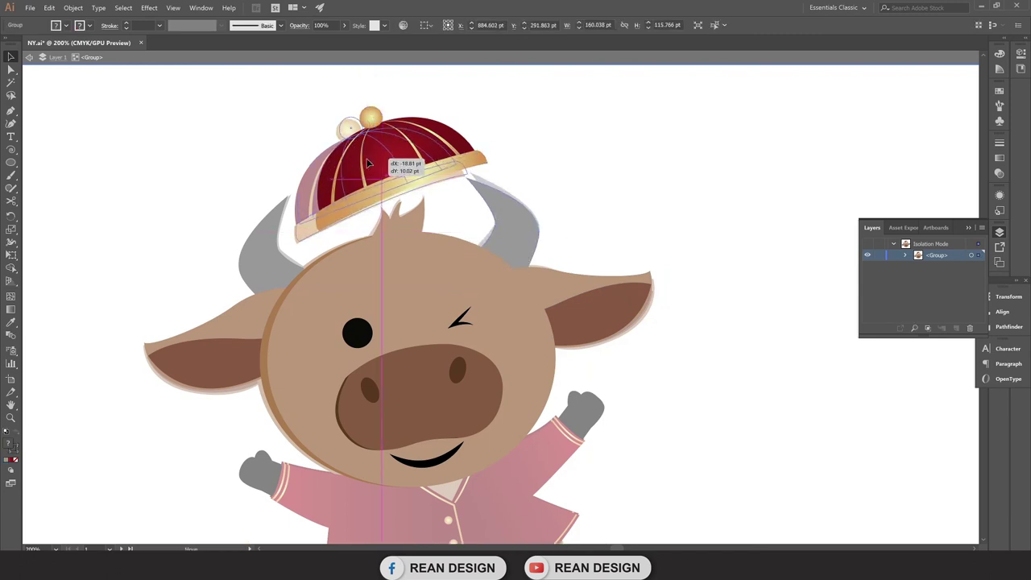
key(ctrl+minus)
scroll(576, 334, down, 2)
scroll(596, 322, down, 1)
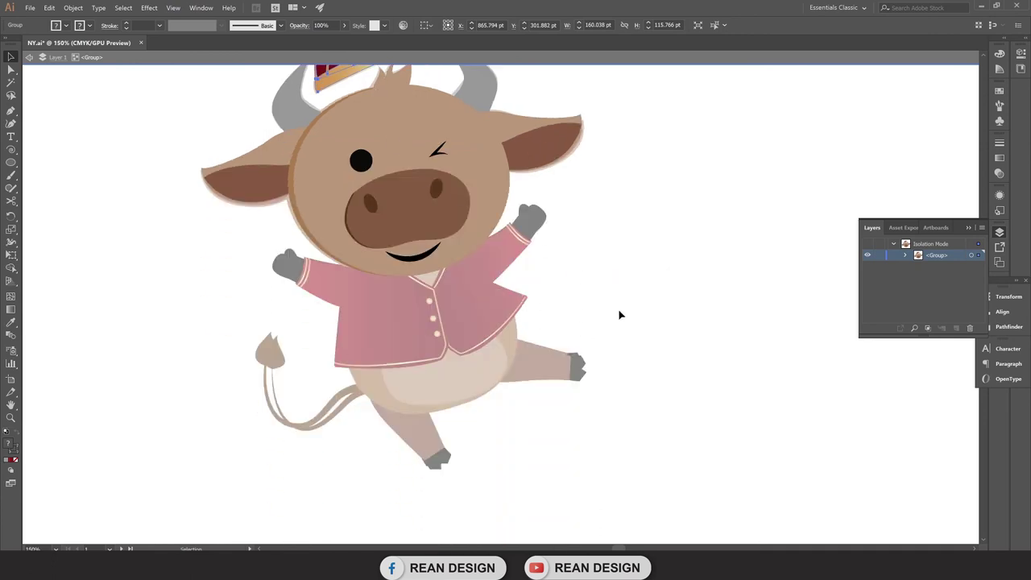
Exit isolation mode on the ox and undo an accidental copy of the head.
double_click(614, 317)
key(ctrl+minus)
key(ctrl+minus)
scroll(525, 307, down, 2)
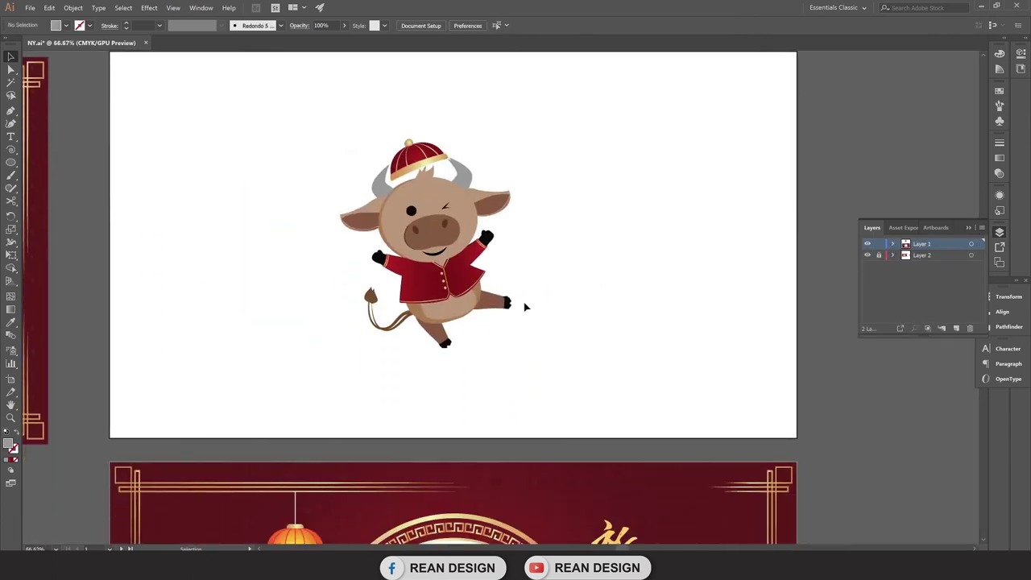
scroll(525, 307, down, 1)
drag(502, 221, 571, 315)
key(ctrl+z)
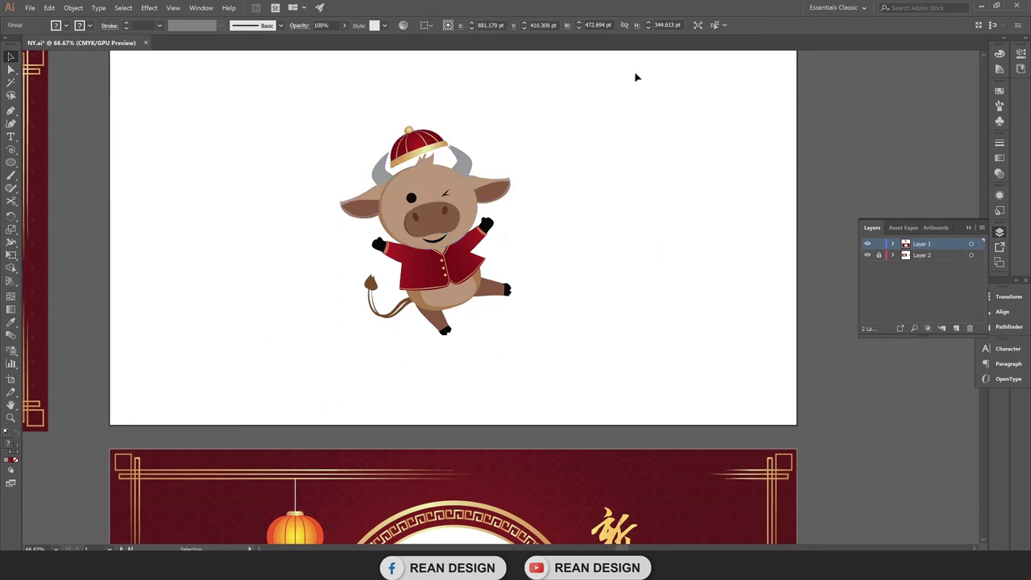
Duplicate the whole ox and move the copy into the card's round frame.
drag(636, 77, 332, 340)
drag(486, 283, 706, 326)
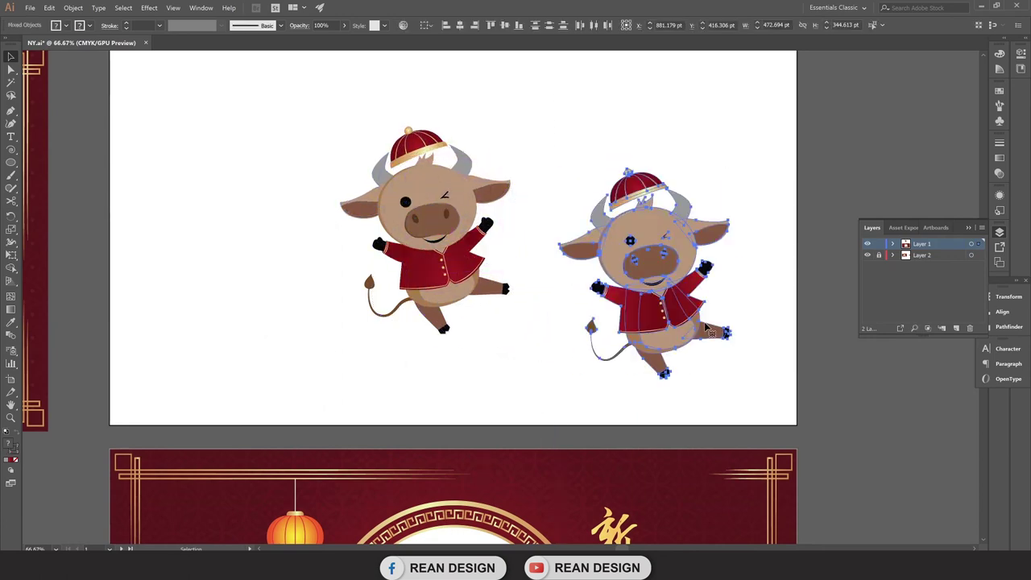
scroll(707, 326, down, 1)
click(787, 154)
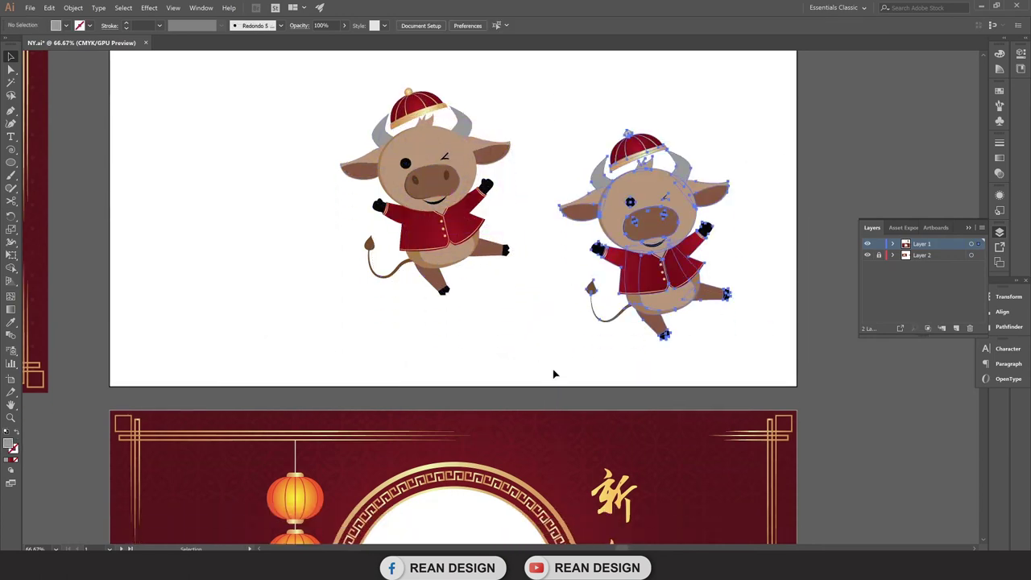
scroll(612, 331, down, 1)
scroll(806, 363, down, 2)
click(833, 364)
mouse_move(650, 170)
mouse_down()
mouse_move(500, 433)
mouse_move(630, 410)
mouse_move(535, 329)
mouse_up()
Nudge the framed ox slightly right and down, then shrink it a little about its centre.
scroll(597, 375, up, 2)
click(427, 423)
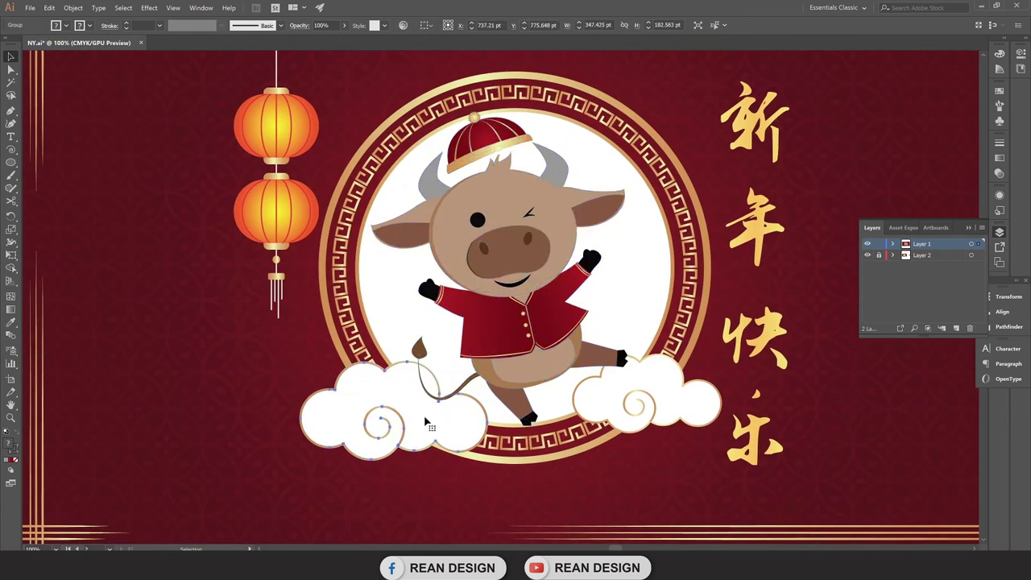
click(518, 282)
scroll(518, 282, down, 1)
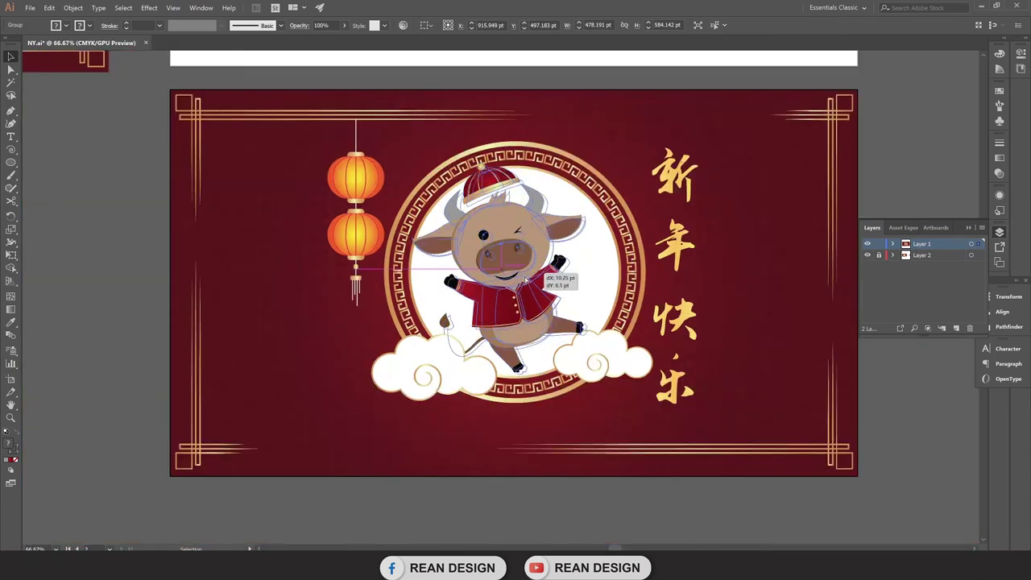
drag(518, 282, 522, 289)
key(e)
mouse_move(587, 173)
mouse_down()
mouse_move(568, 225)
mouse_move(577, 255)
mouse_up()
key(v)
key(ctrl+minus)
click(773, 371)
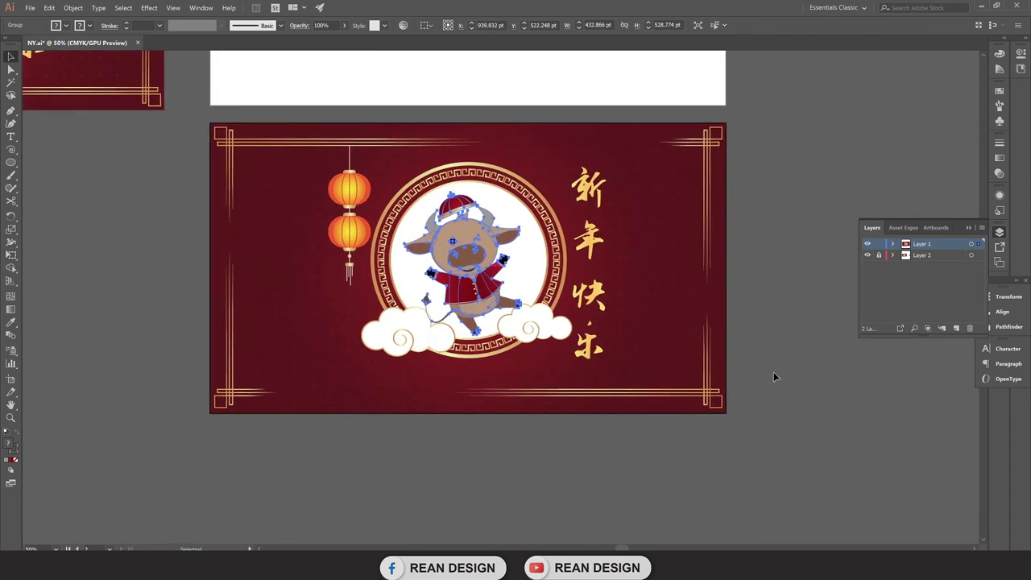
Shift the right cloud slightly to the right beneath the ox.
scroll(767, 368, up, 2)
scroll(767, 373, up, 1)
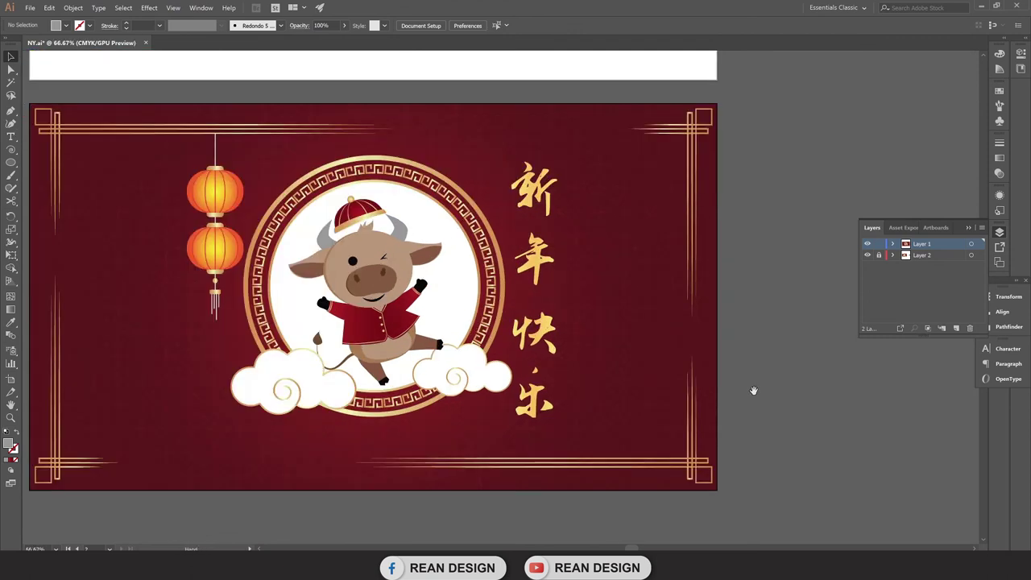
scroll(701, 330, up, 1)
scroll(701, 330, left, 2)
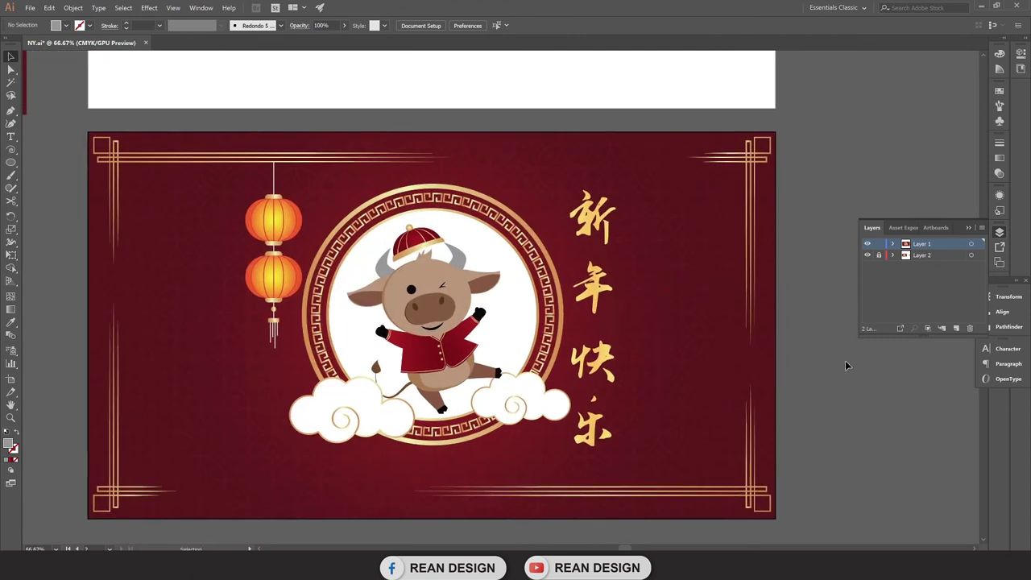
scroll(564, 419, up, 1)
scroll(564, 419, right, 1)
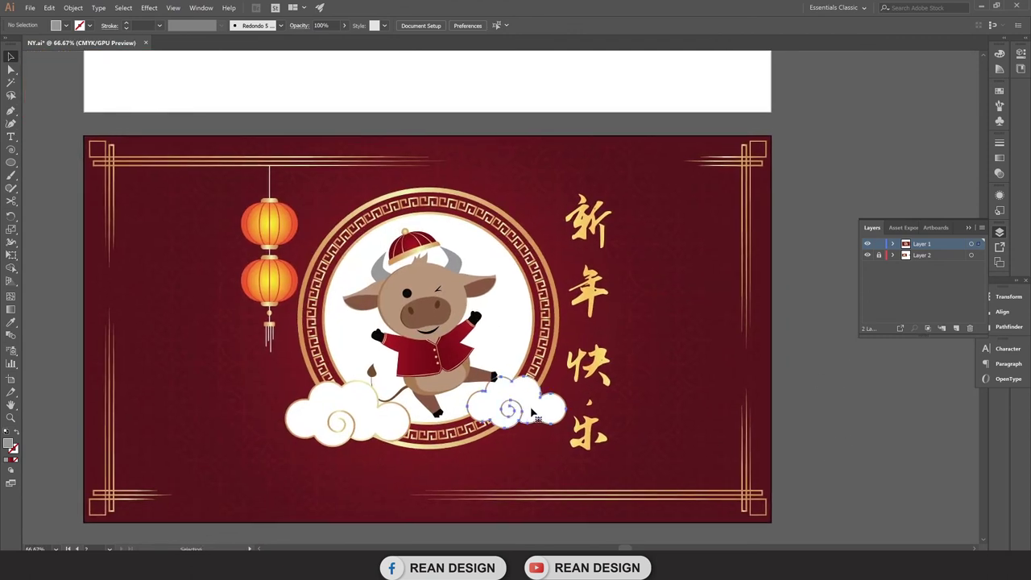
drag(522, 411, 528, 408)
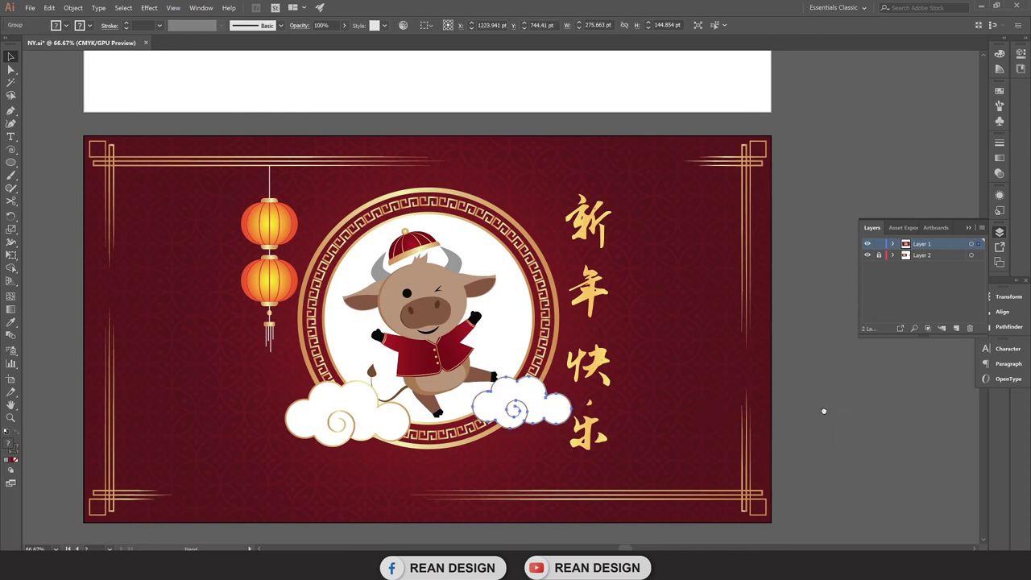
scroll(824, 411, down, 1)
scroll(823, 411, left, 1)
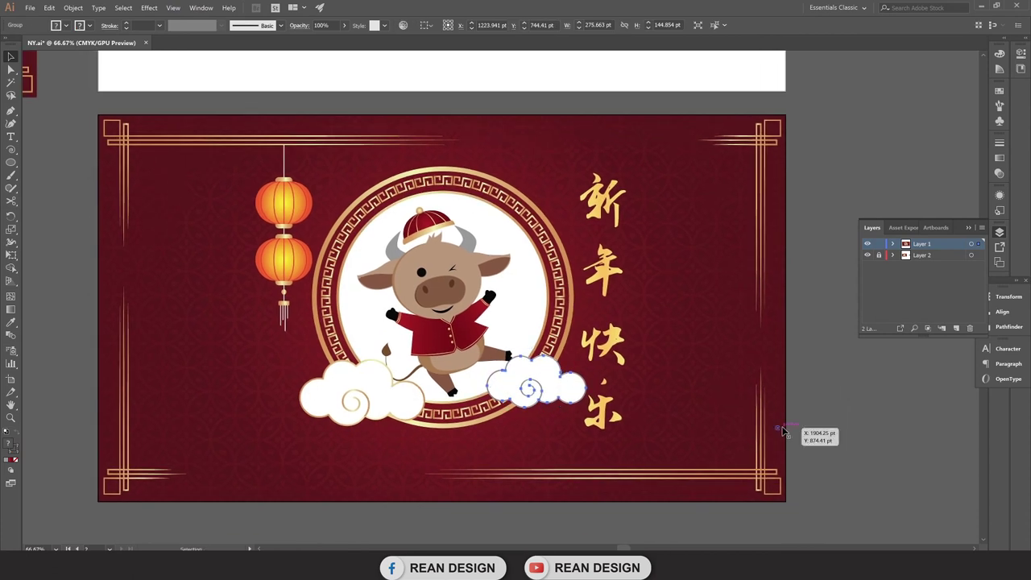
scroll(872, 450, down, 1)
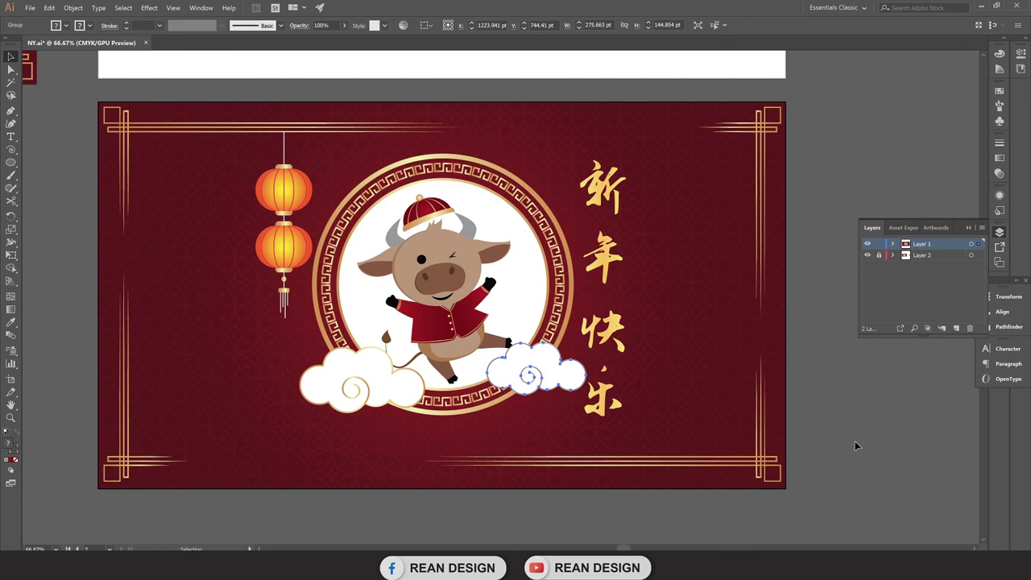
Marquee-select all the card's artwork, then deselect it.
drag(83, 92, 805, 497)
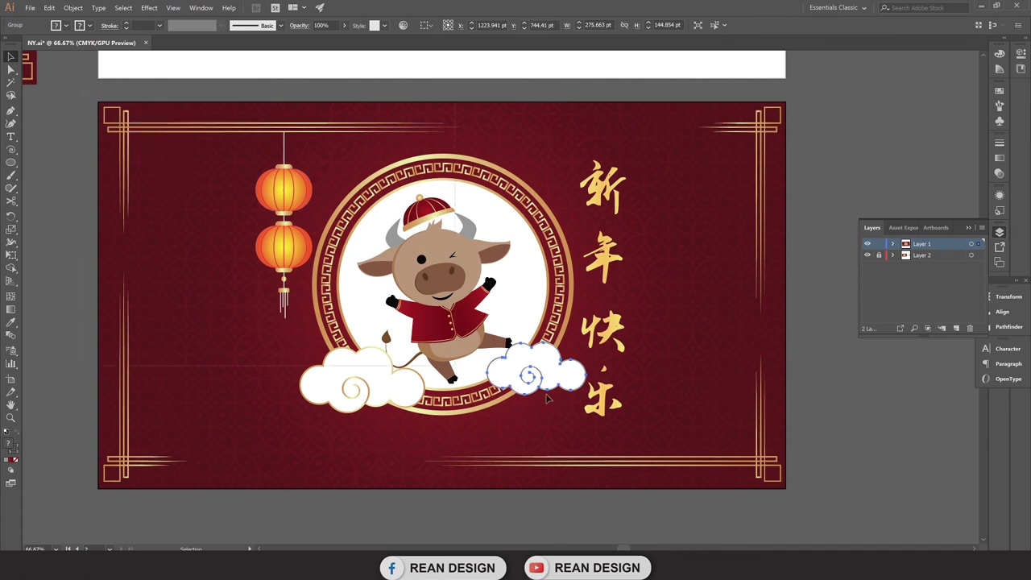
drag(806, 498, 806, 495)
click(823, 490)
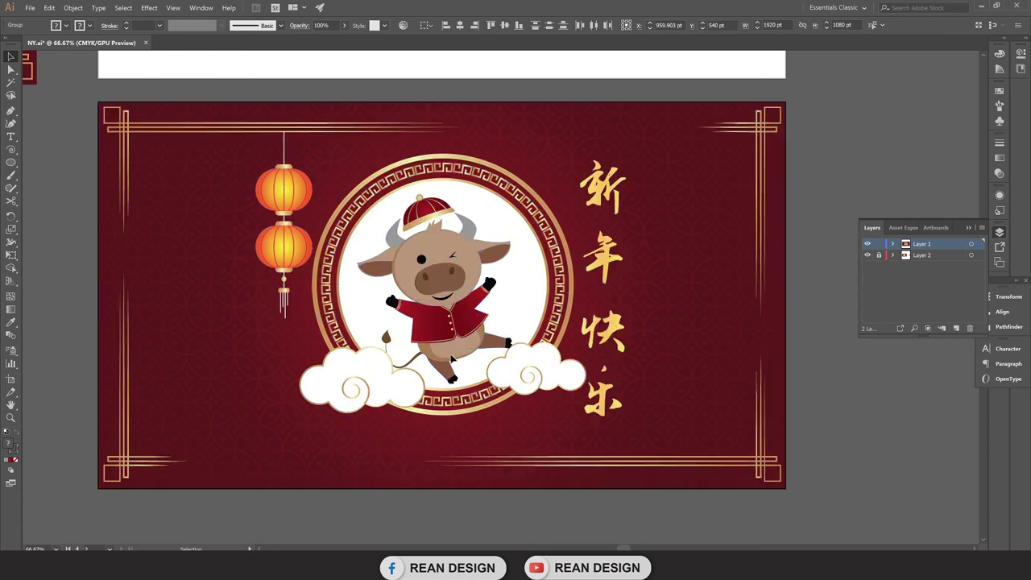